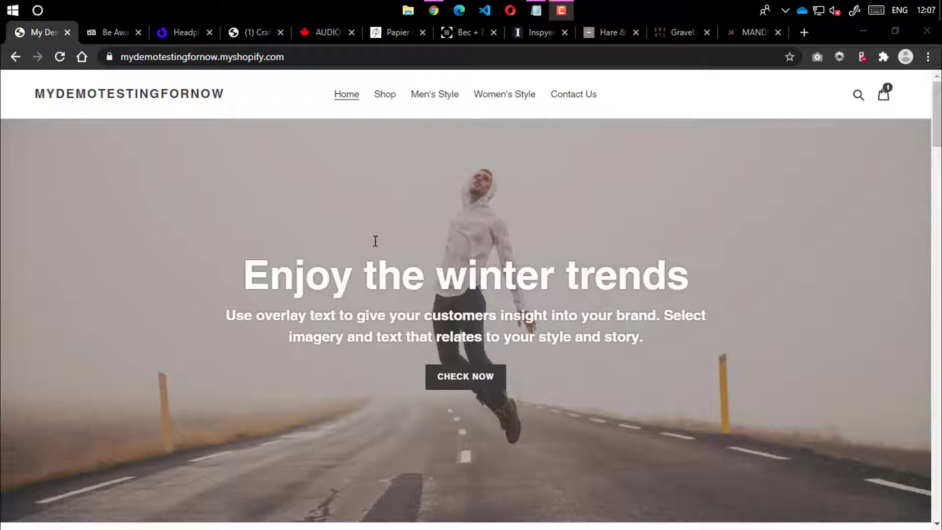
Scroll through the Be Awara store's homepage, then move on to the Headphone Zone store
click(102, 39)
scroll(188, 367, up, 15)
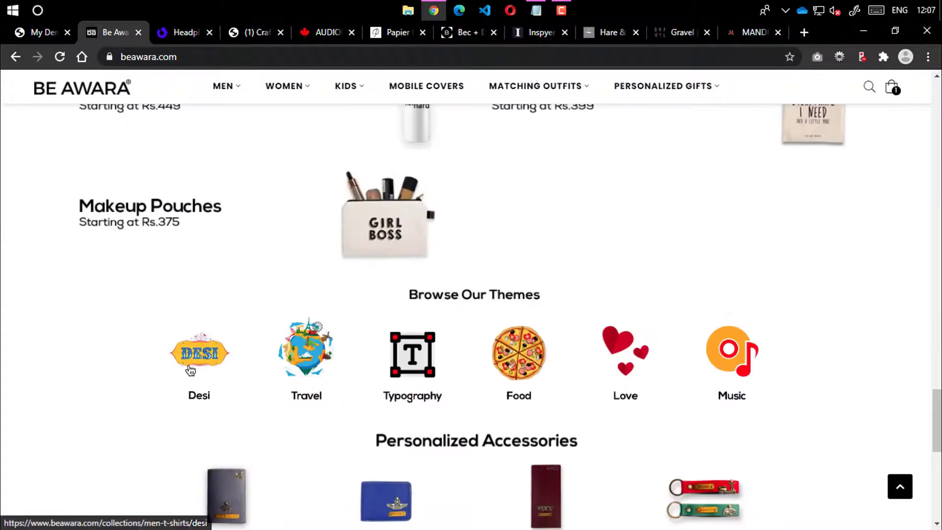
scroll(189, 365, up, 5)
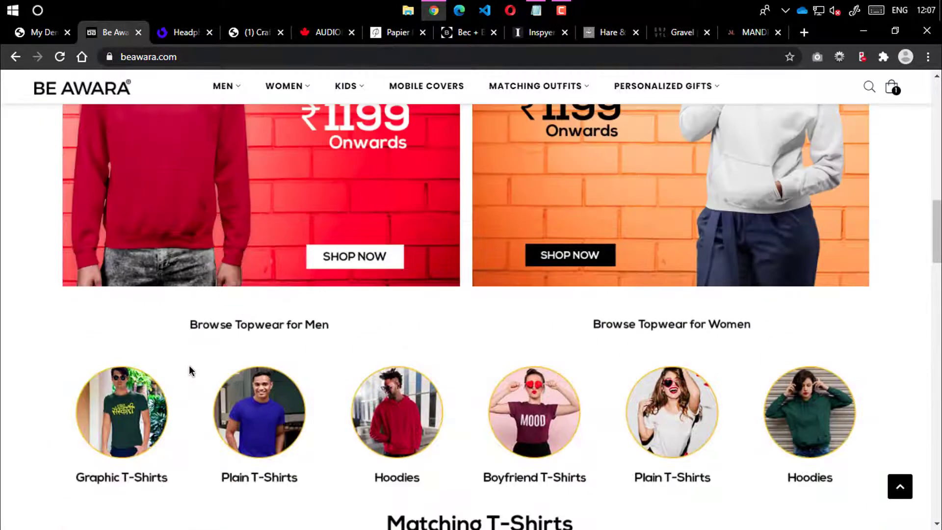
scroll(254, 342, up, 11)
scroll(255, 341, up, 5)
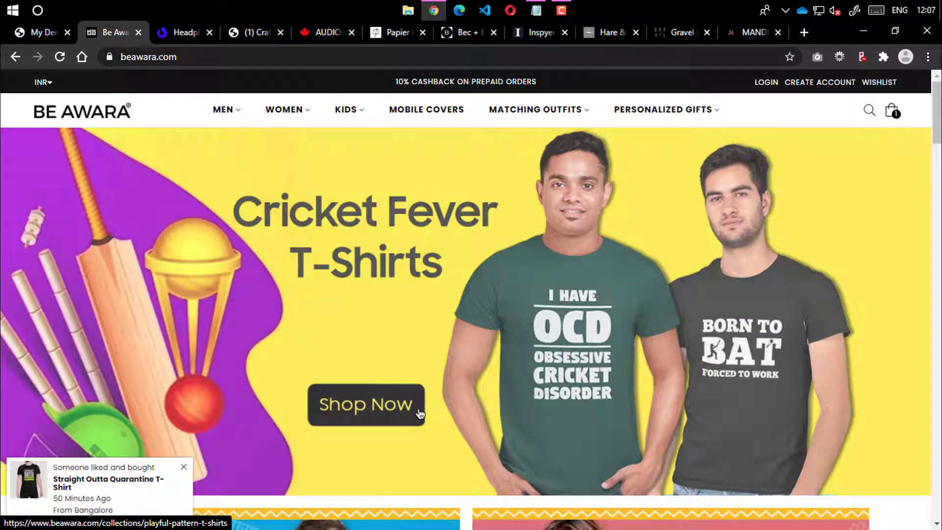
scroll(417, 409, down, 12)
scroll(418, 408, down, 15)
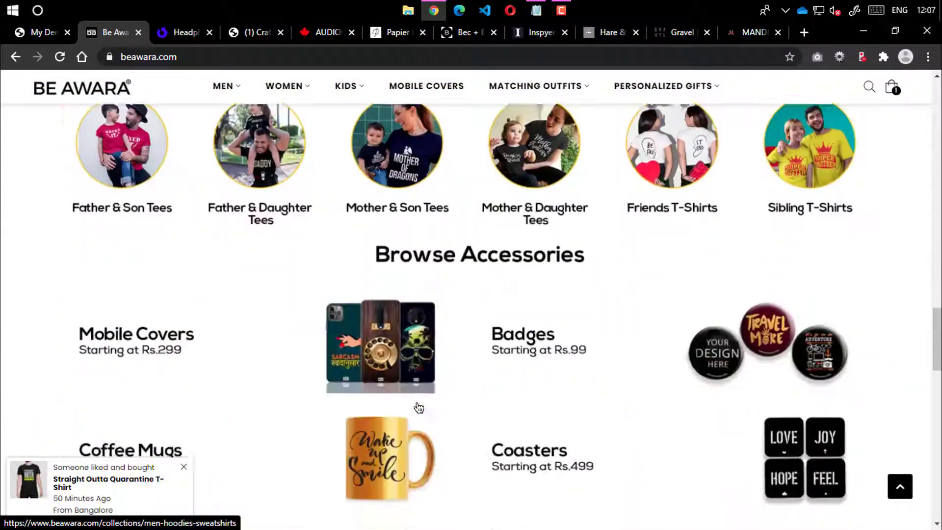
scroll(418, 407, down, 8)
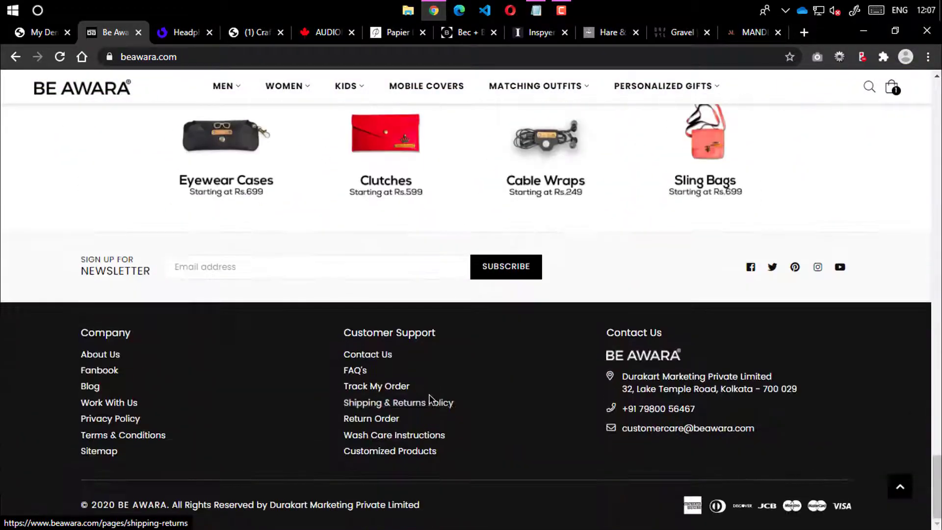
scroll(428, 394, up, 20)
scroll(456, 385, up, 10)
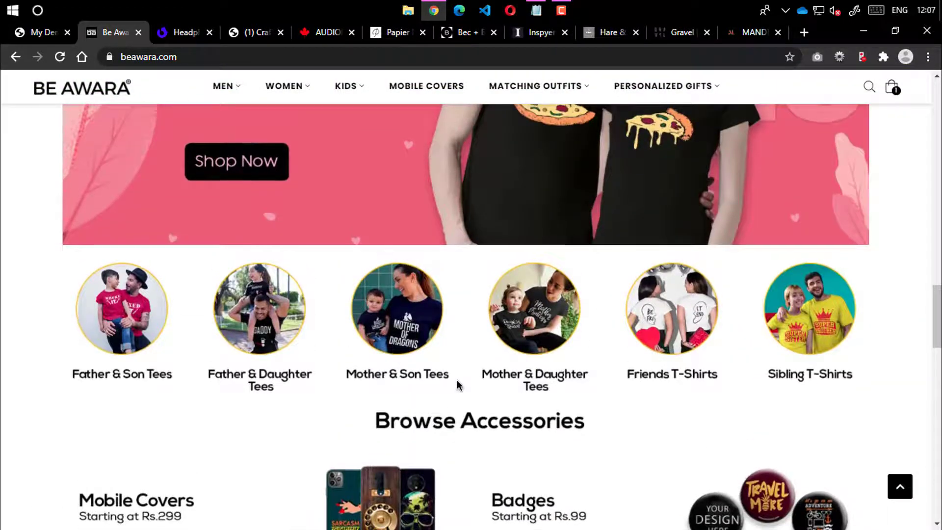
scroll(459, 384, up, 10)
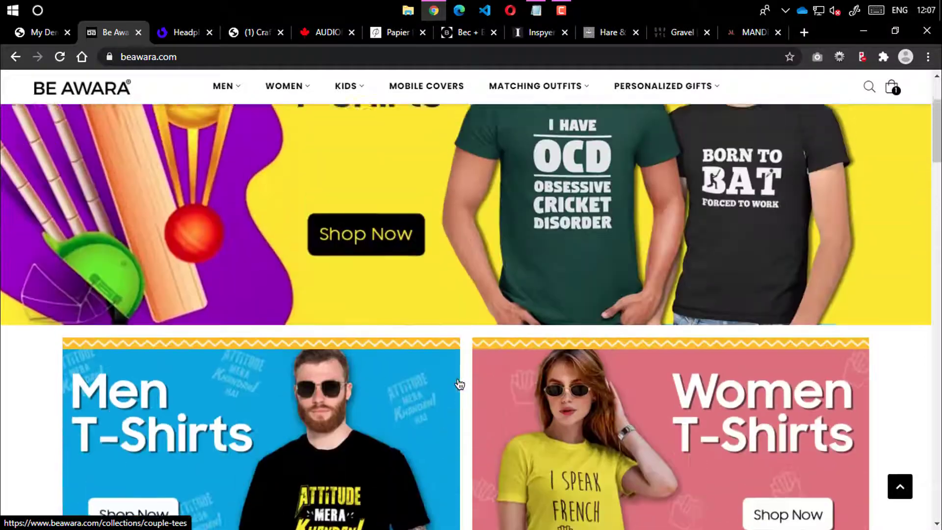
scroll(460, 384, up, 1)
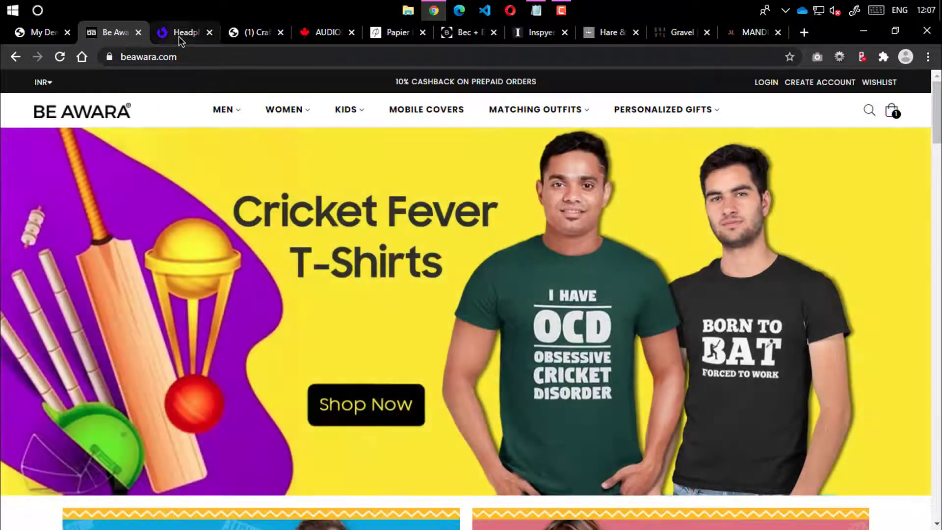
click(178, 37)
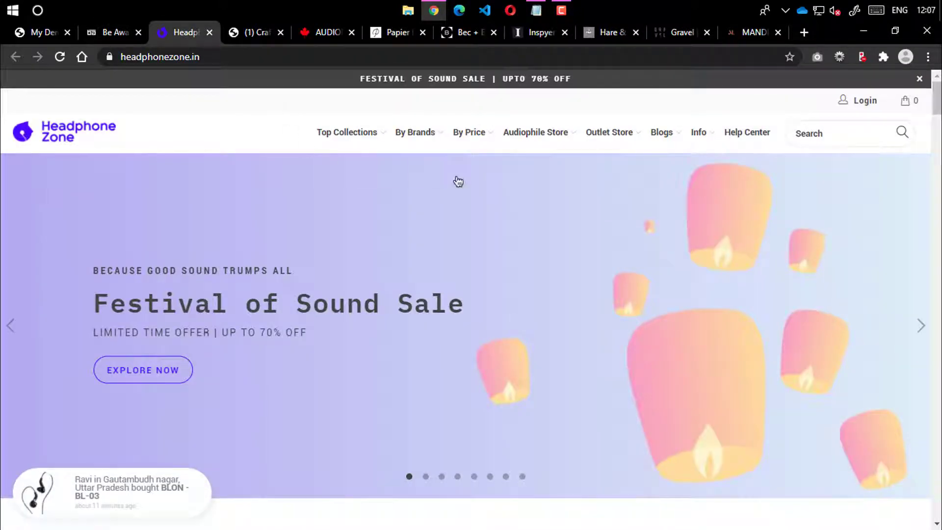
Scroll down the Headphone Zone homepage and back up, then move on to the Craft Kettle store
scroll(456, 179, down, 15)
scroll(511, 191, down, 20)
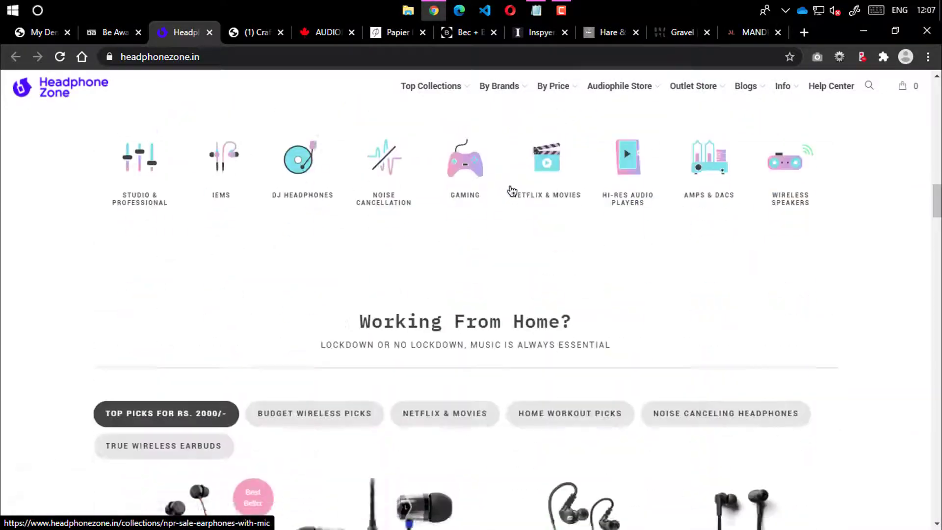
scroll(510, 191, down, 15)
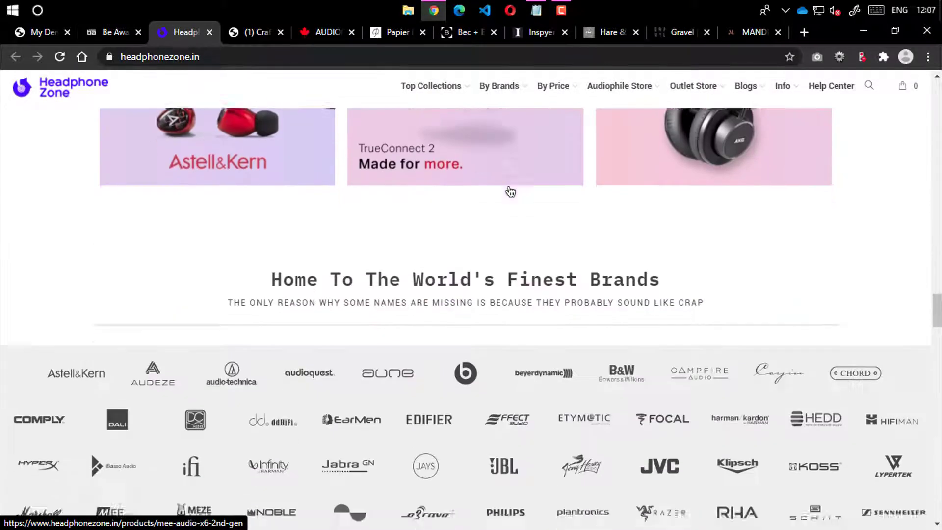
scroll(495, 183, down, 7)
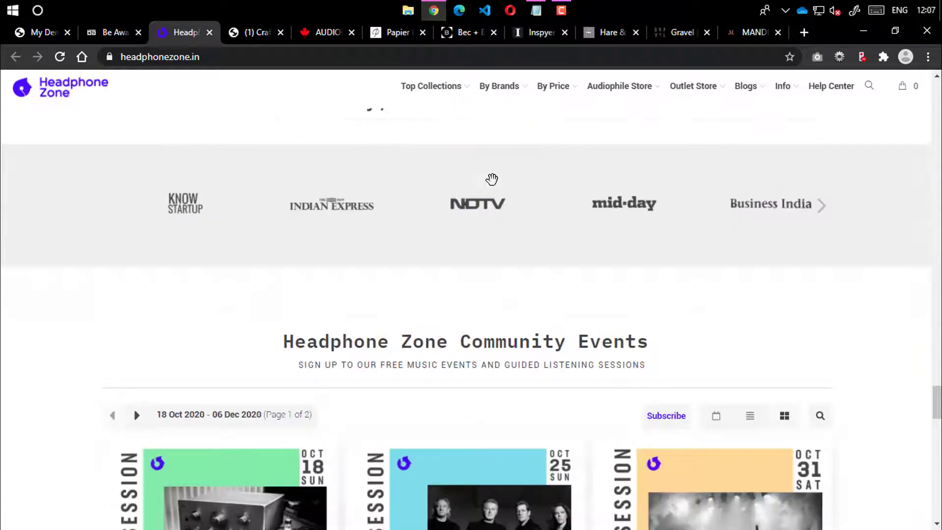
scroll(494, 184, down, 6)
scroll(494, 185, up, 7)
scroll(498, 189, up, 18)
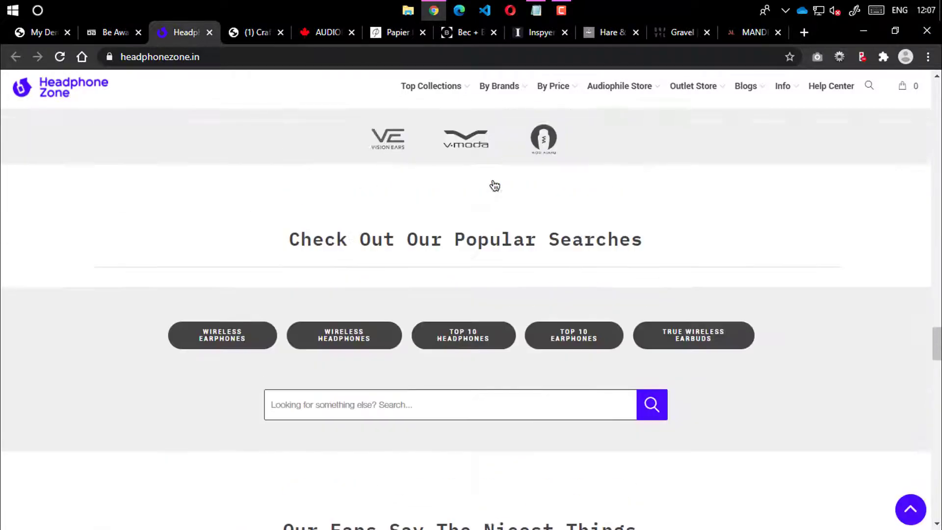
scroll(504, 195, up, 20)
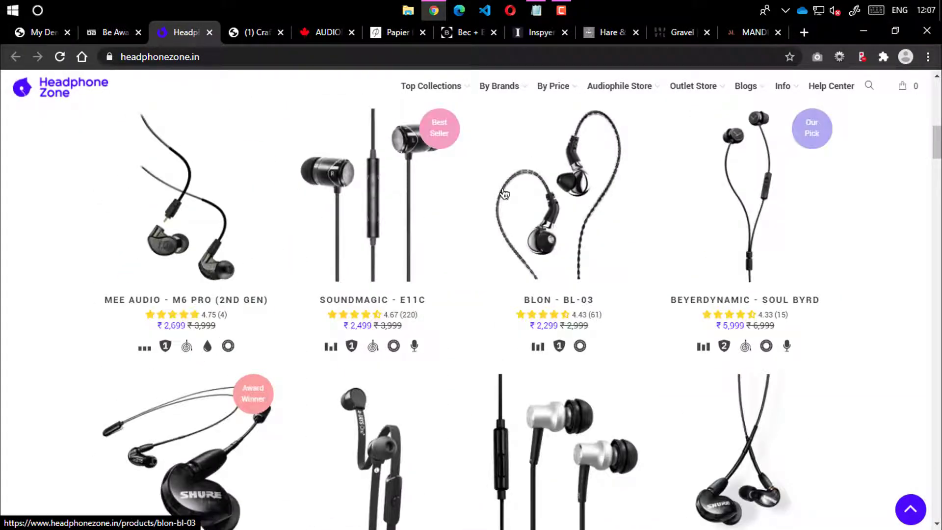
scroll(504, 195, up, 8)
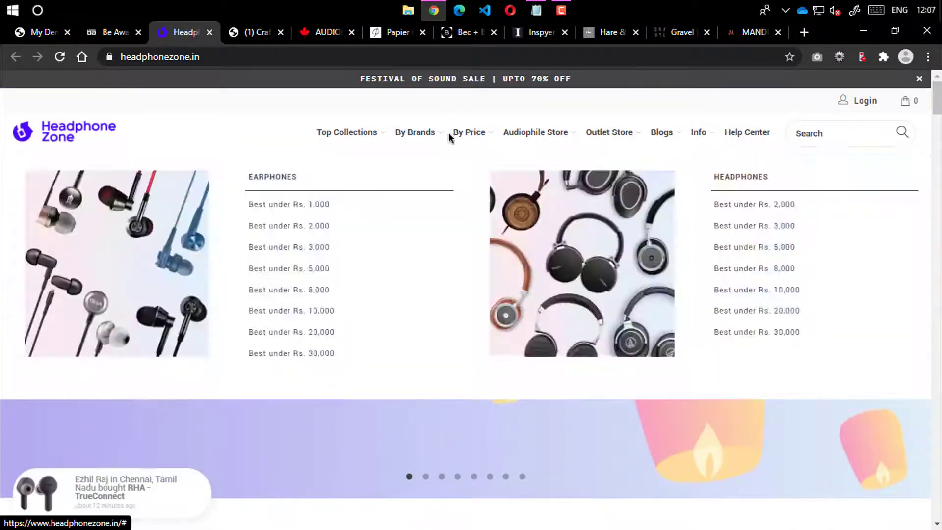
mouse_move(445, 137)
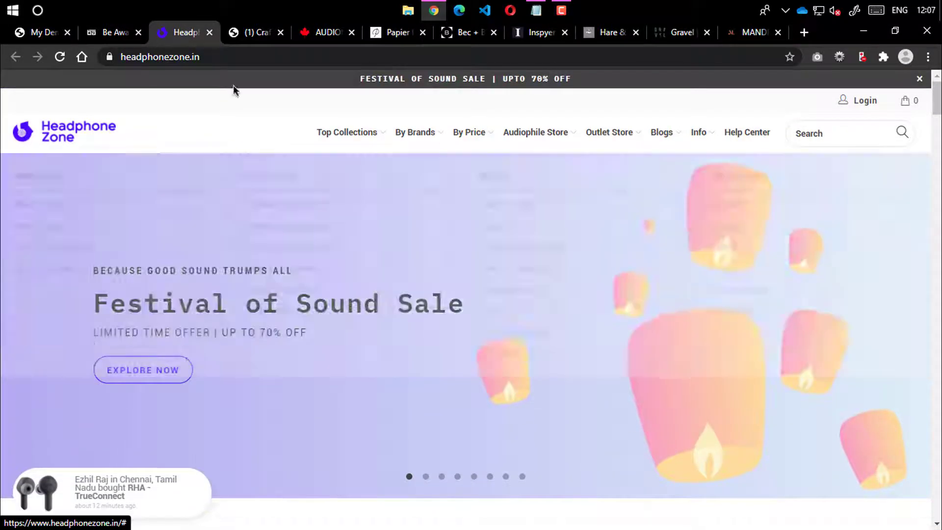
click(247, 34)
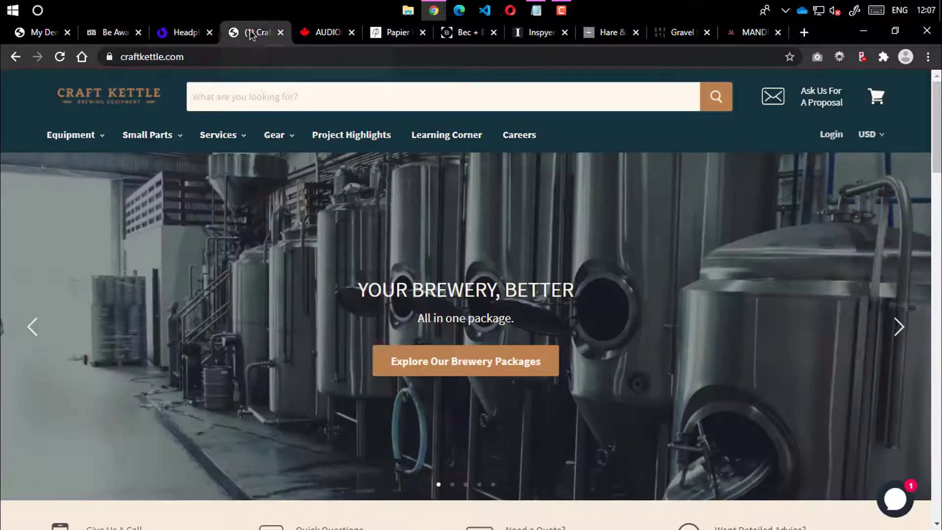
scroll(375, 219, down, 5)
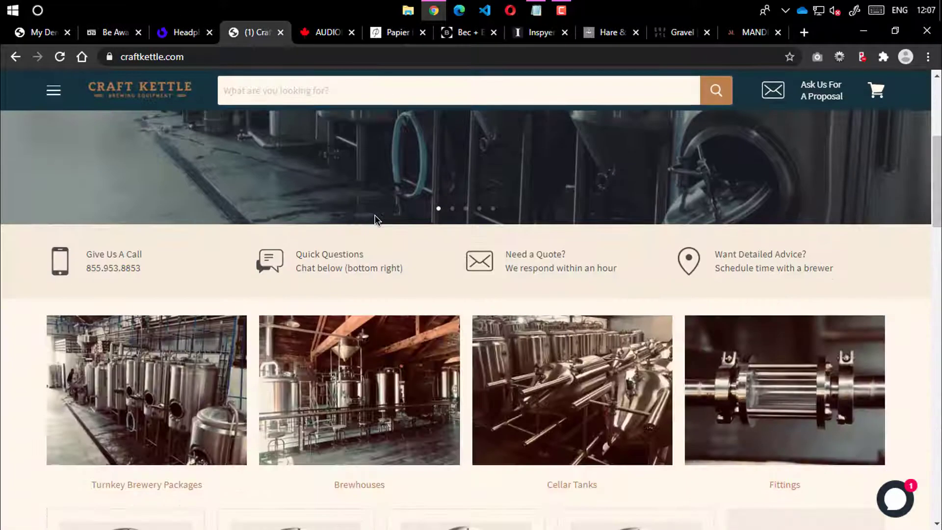
scroll(357, 225, down, 3)
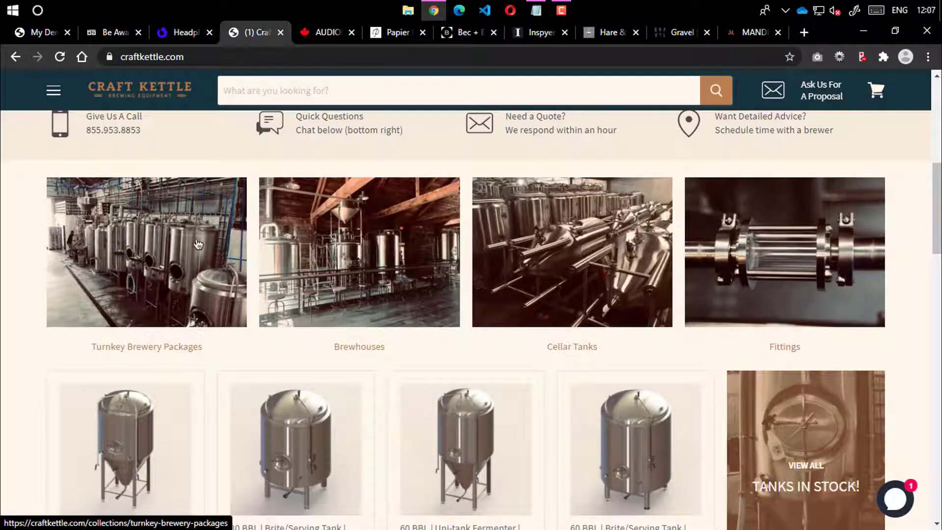
scroll(511, 245, down, 4)
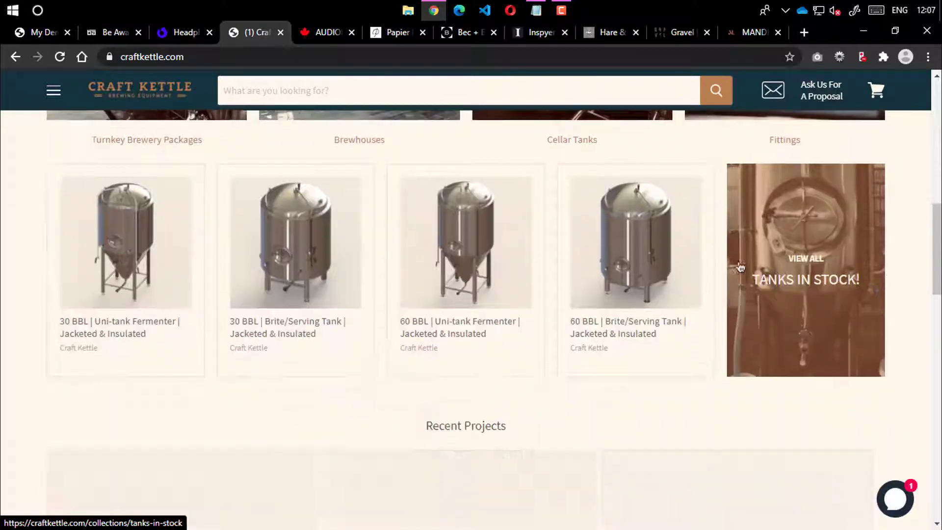
scroll(314, 241, down, 20)
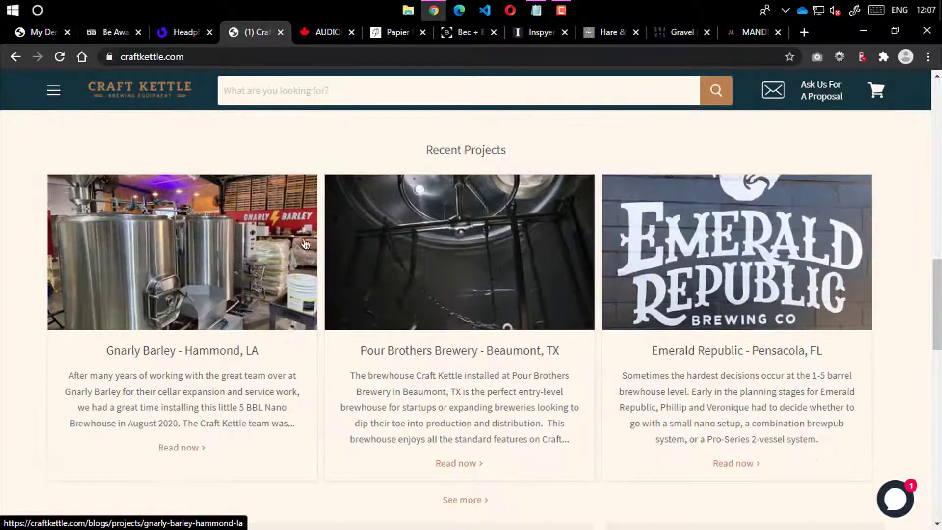
scroll(463, 234, up, 8)
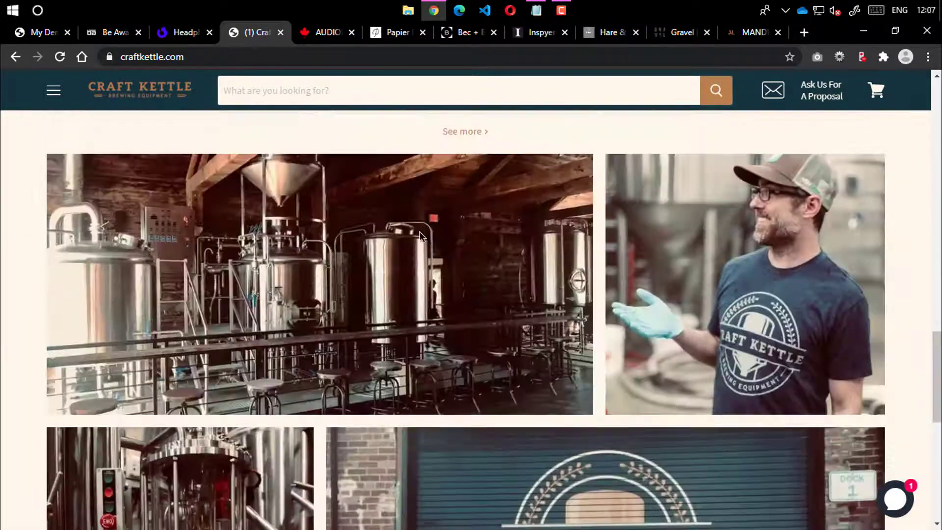
scroll(361, 260, up, 7)
scroll(332, 176, up, 10)
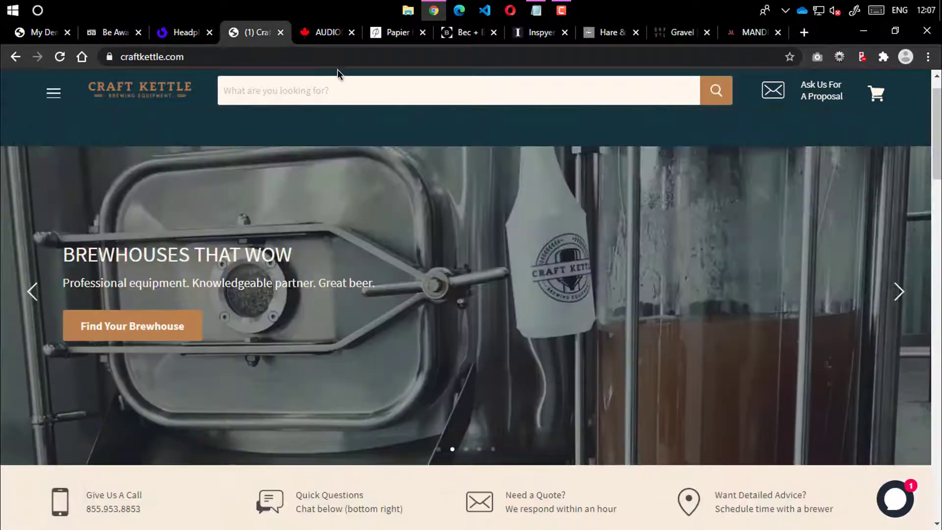
Open the Audionation store and advance its banner slideshow three slides to Ruark Audio
click(322, 32)
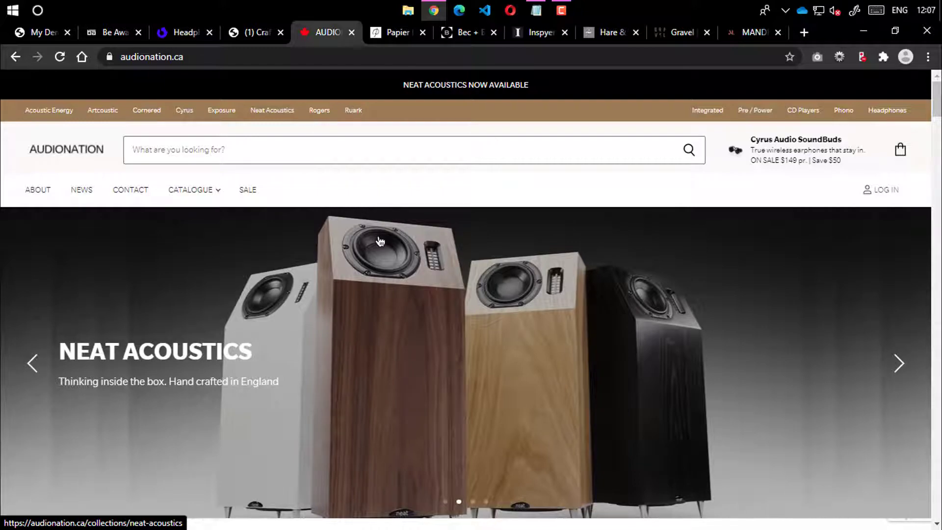
scroll(380, 241, down, 5)
scroll(551, 257, up, 5)
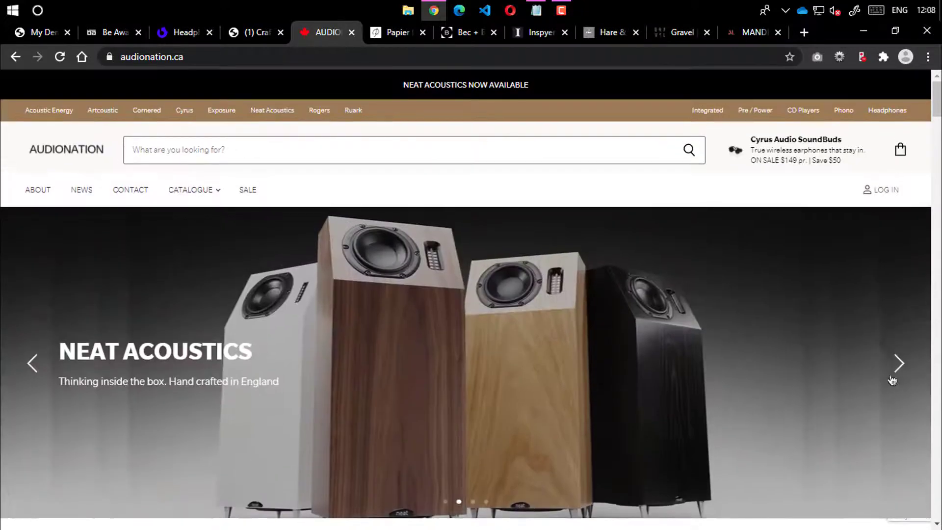
click(899, 363)
click(899, 363)
click(899, 363)
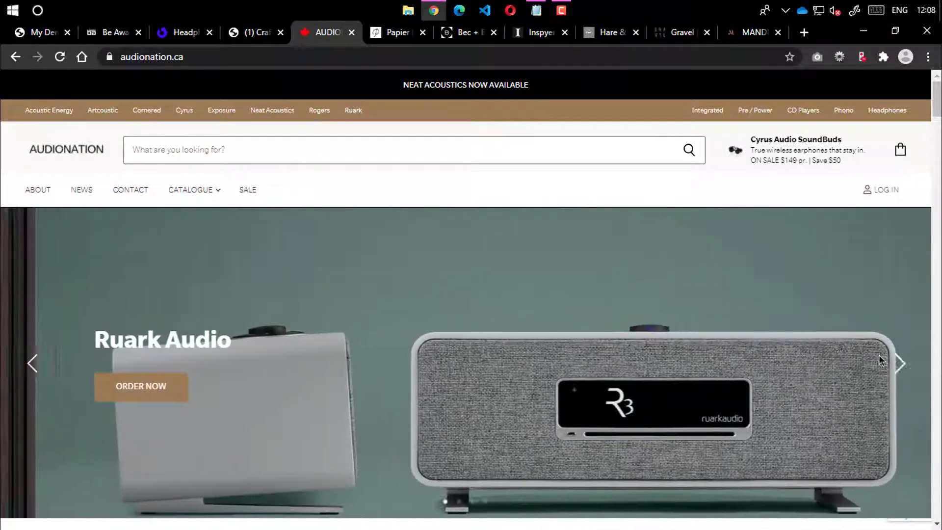
Scroll through Audionation's brand showcases, Cyrus products and news posts, then move on to Papier hq
scroll(683, 312, down, 20)
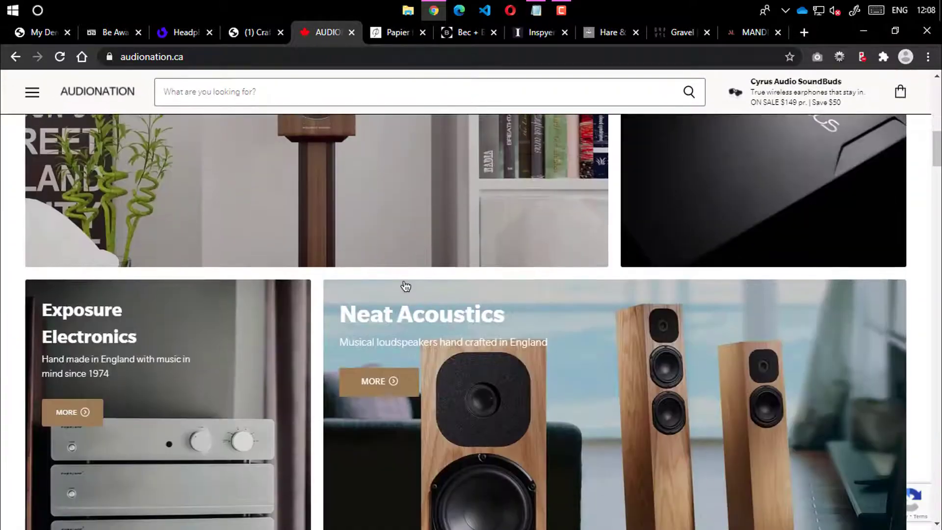
scroll(469, 279, down, 4)
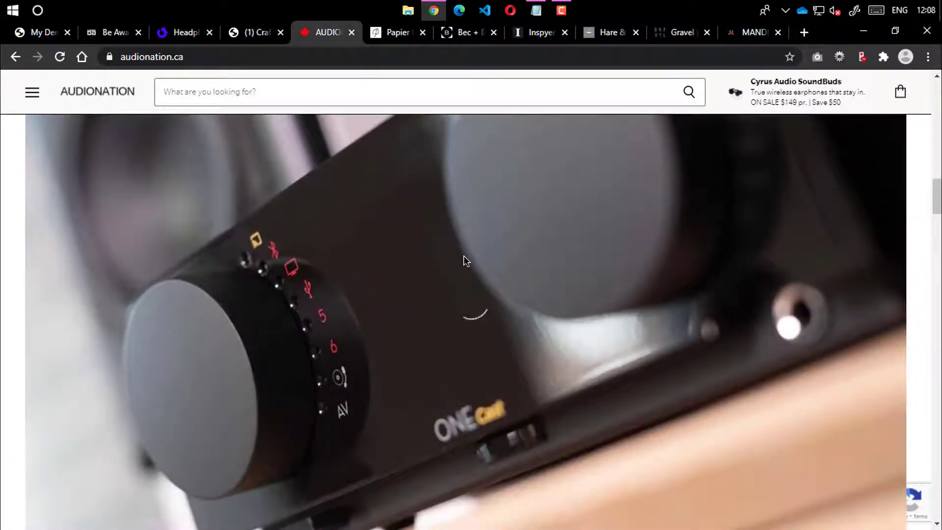
scroll(464, 261, up, 3)
scroll(590, 253, up, 4)
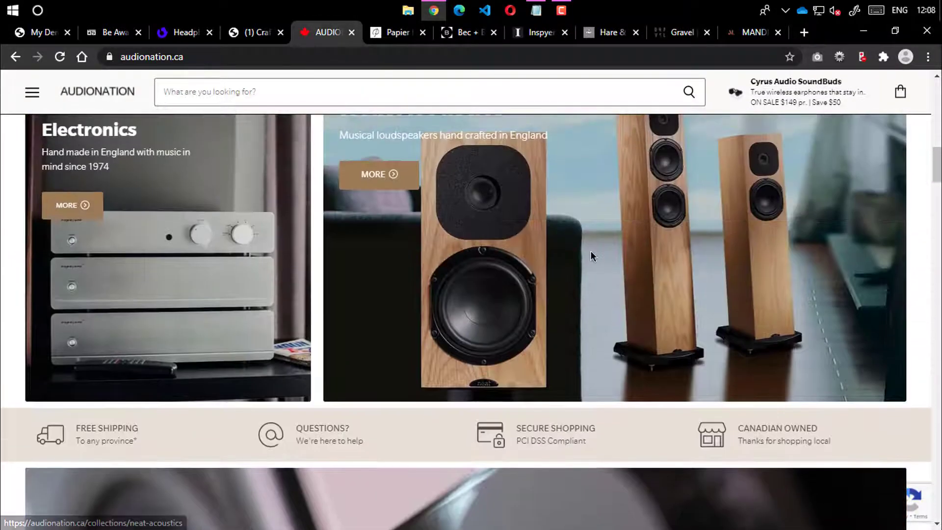
scroll(589, 255, up, 2)
scroll(581, 258, down, 12)
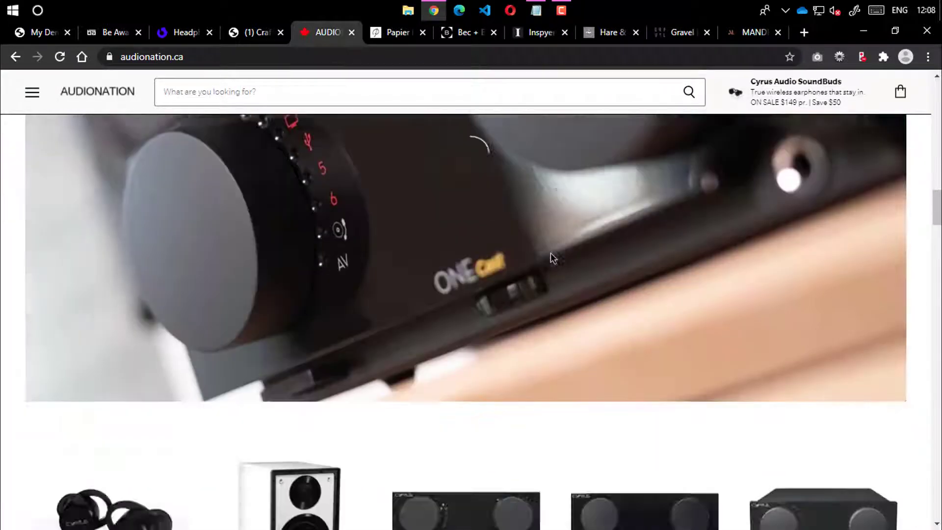
scroll(542, 258, up, 3)
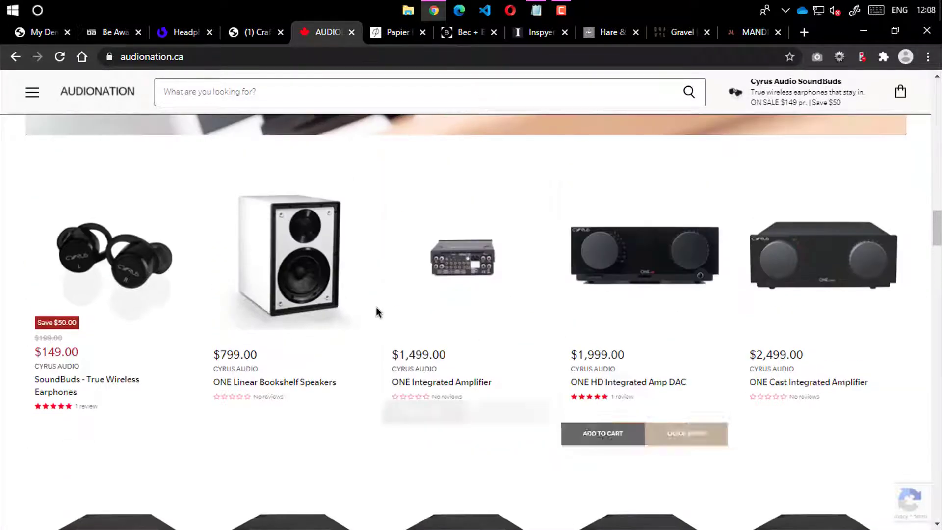
scroll(714, 256, down, 3)
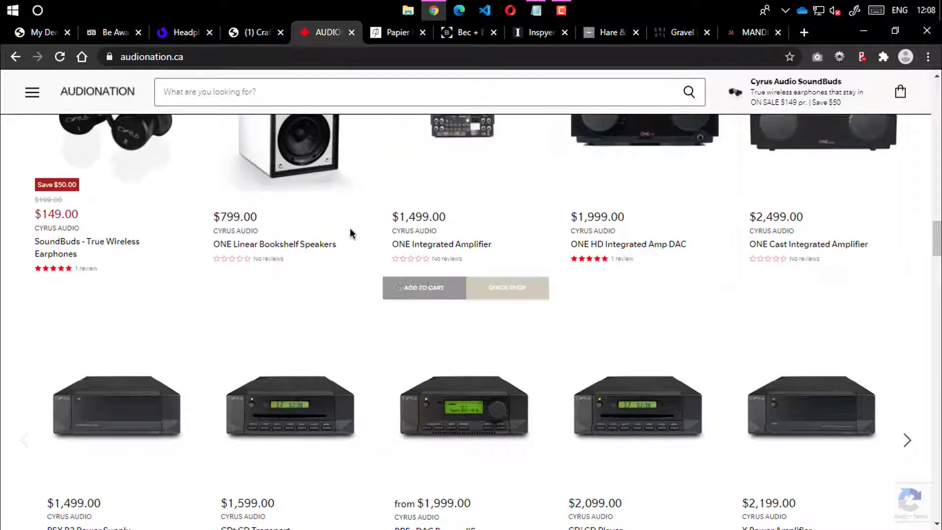
scroll(301, 232, down, 4)
scroll(399, 258, down, 15)
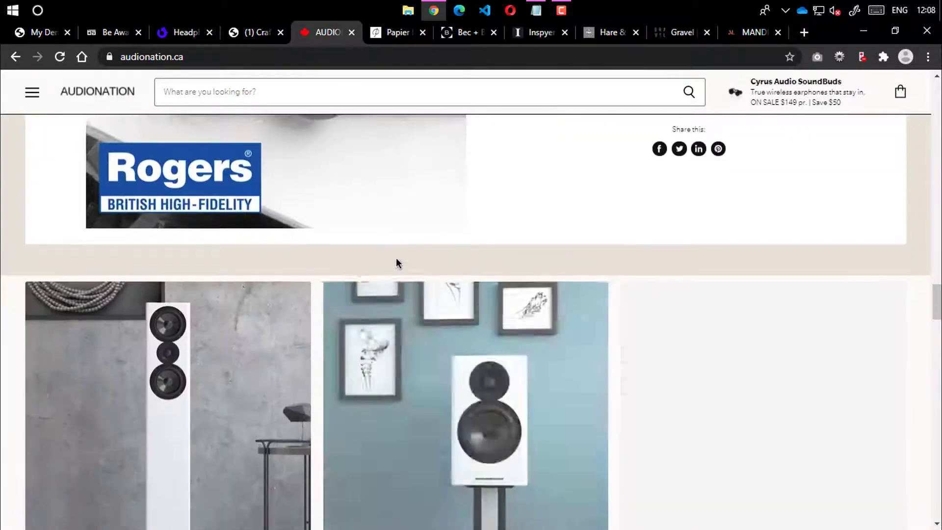
scroll(542, 260, down, 12)
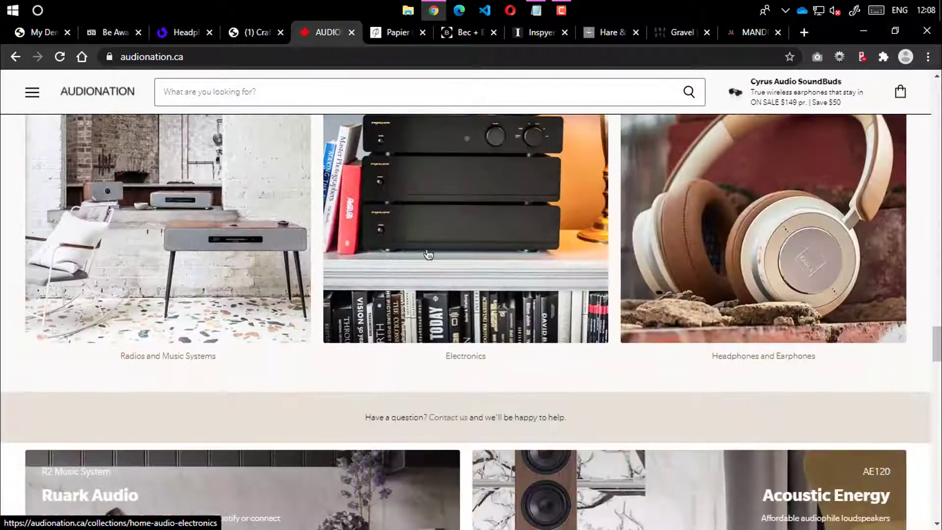
scroll(538, 225, down, 15)
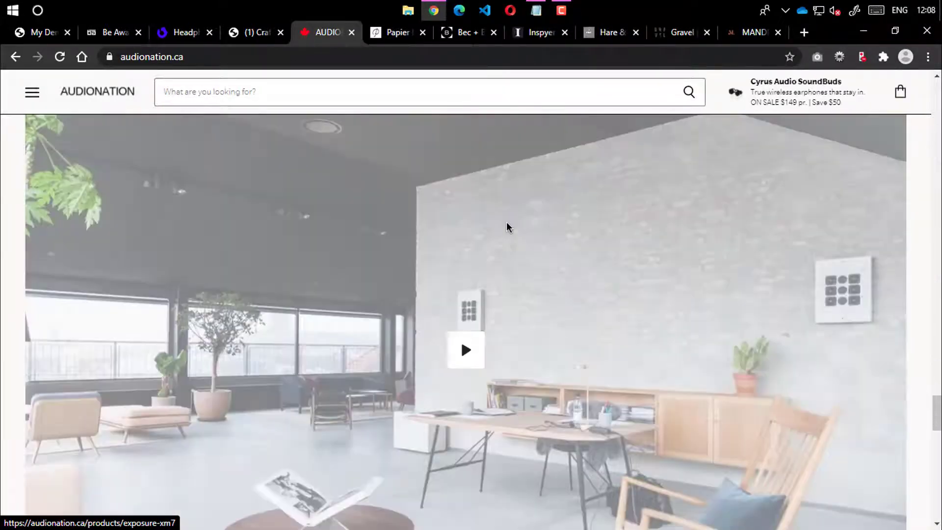
scroll(514, 219, down, 7)
scroll(513, 219, up, 3)
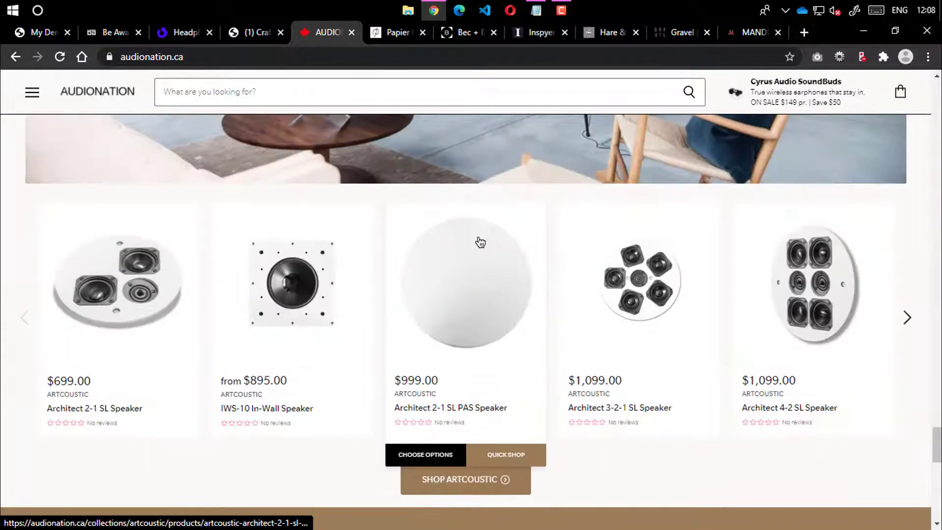
scroll(479, 241, down, 7)
scroll(480, 241, down, 8)
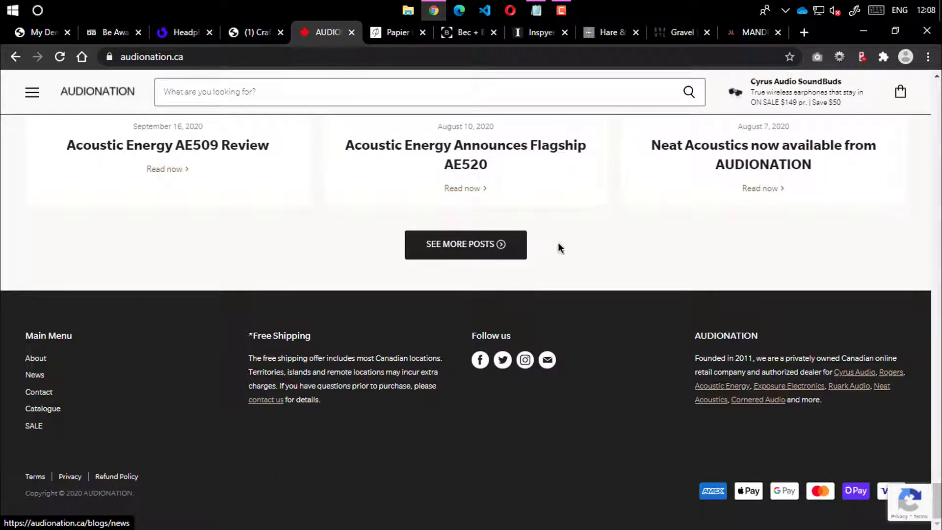
scroll(687, 297, up, 18)
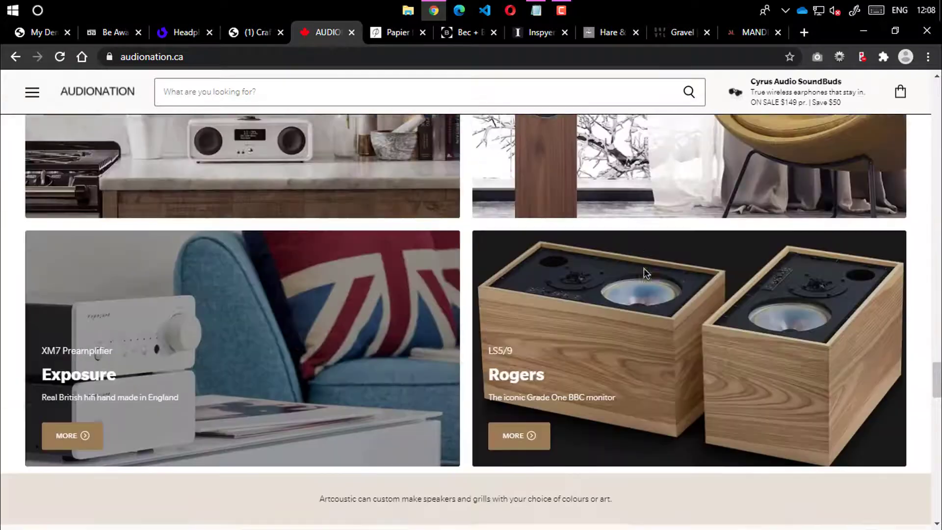
scroll(644, 263, up, 15)
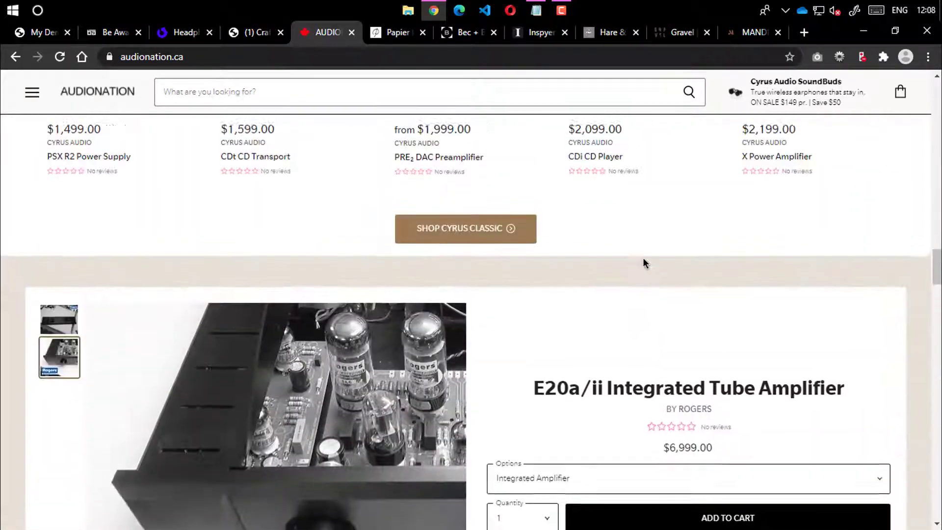
scroll(644, 263, up, 15)
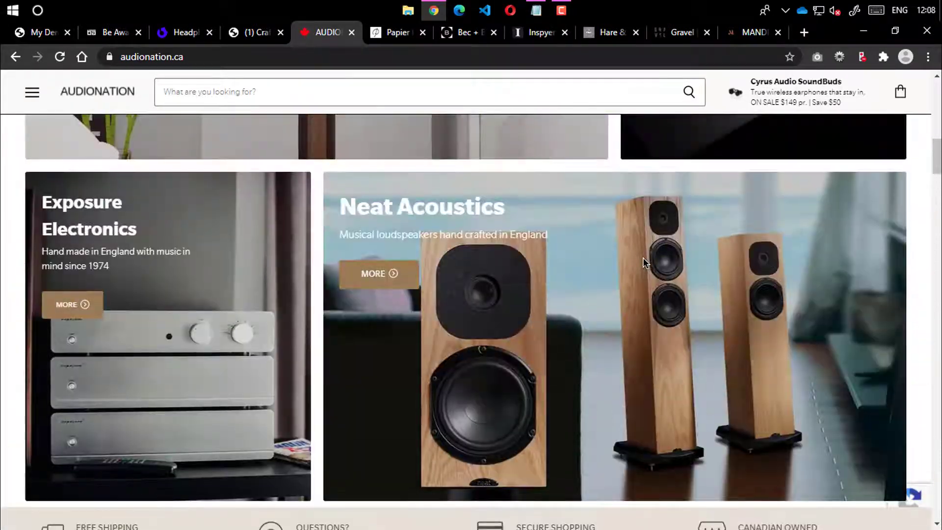
scroll(644, 263, up, 6)
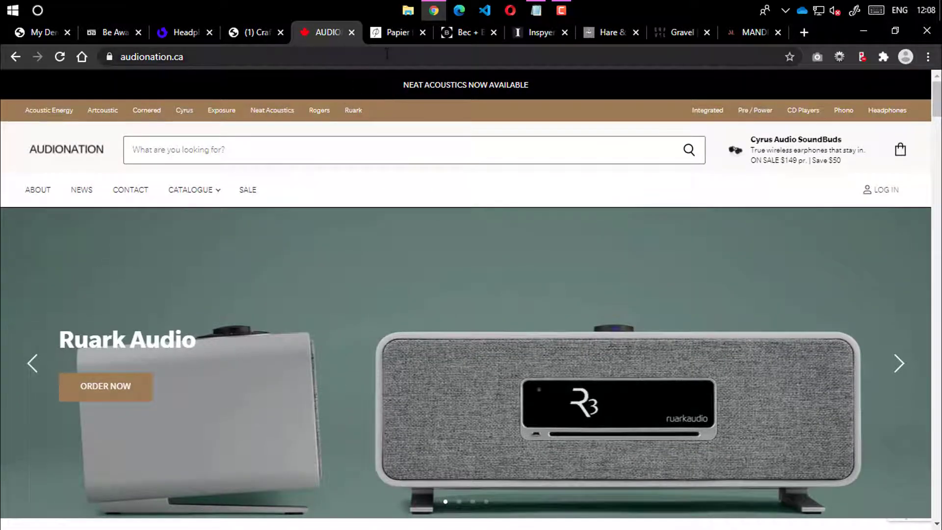
click(390, 33)
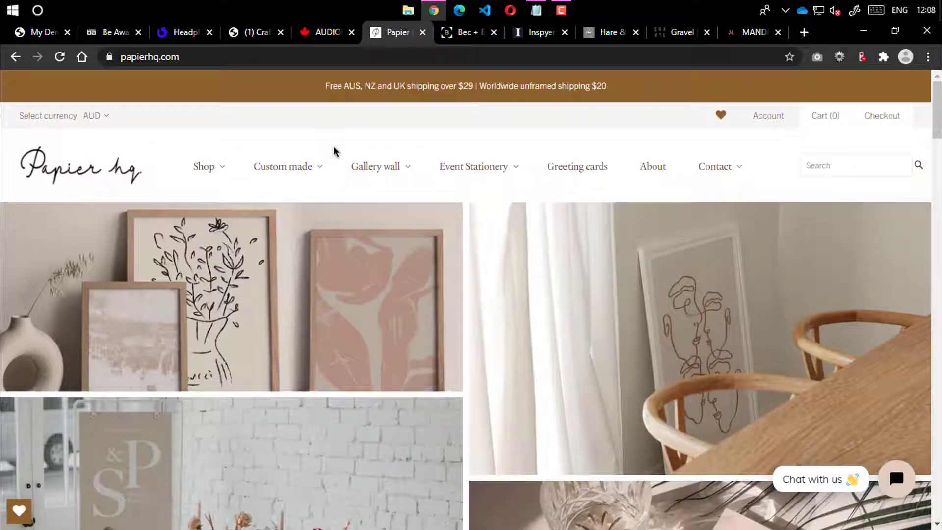
Scroll through the Papier hq store's prints and gallery sections
scroll(373, 171, down, 6)
scroll(245, 255, up, 3)
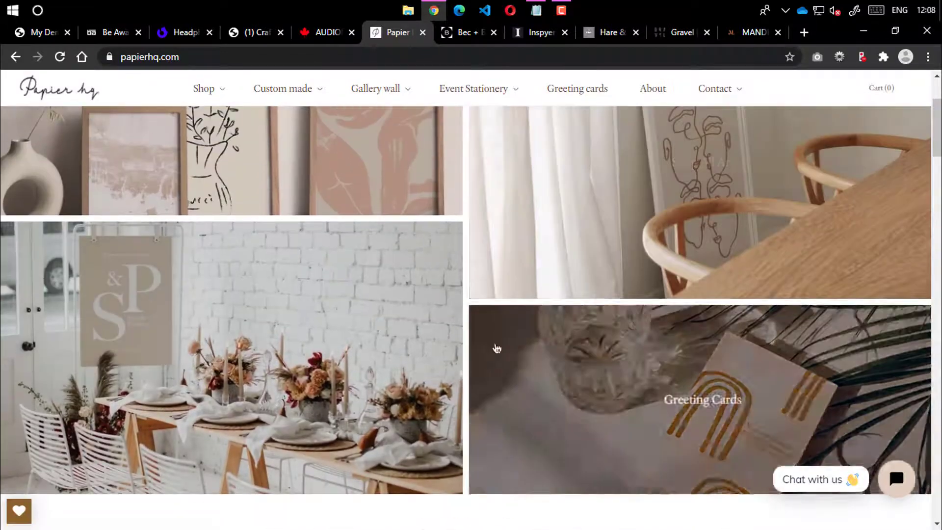
scroll(497, 349, down, 10)
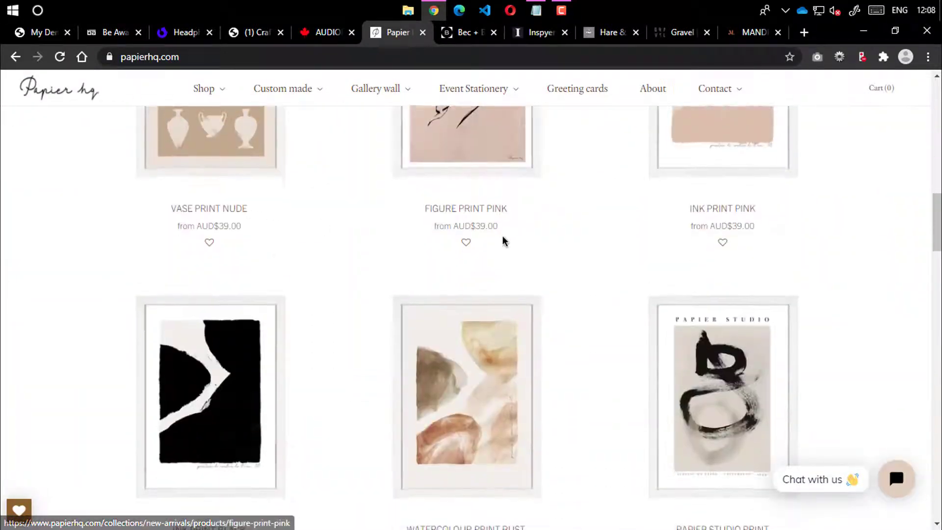
scroll(504, 240, down, 10)
scroll(490, 221, up, 4)
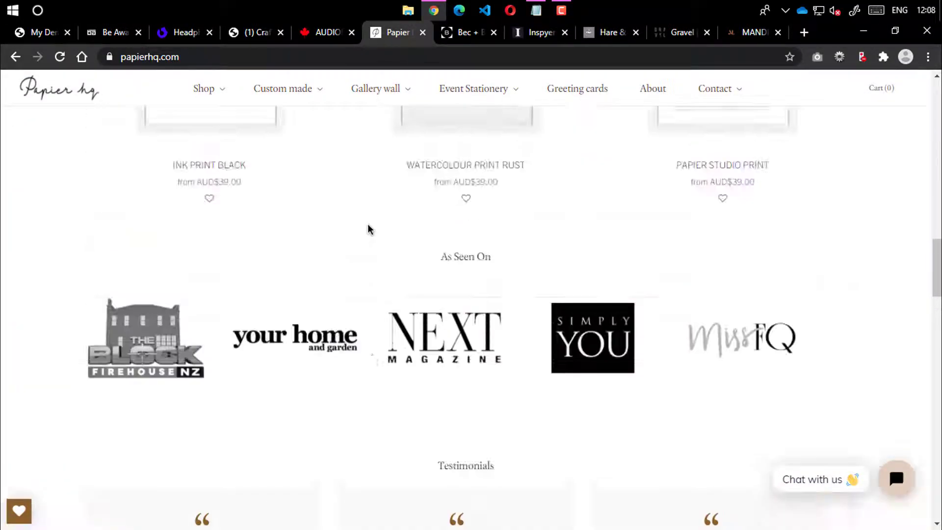
scroll(363, 223, down, 10)
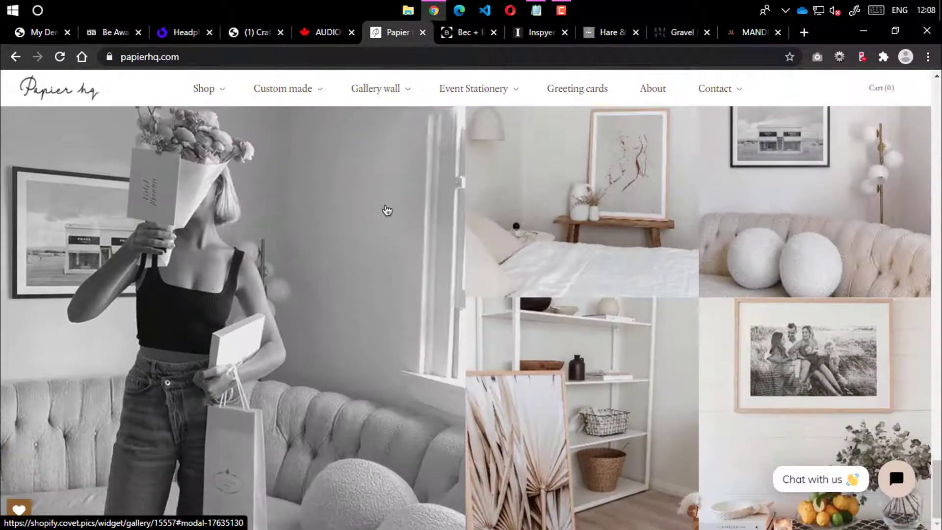
scroll(347, 147, down, 5)
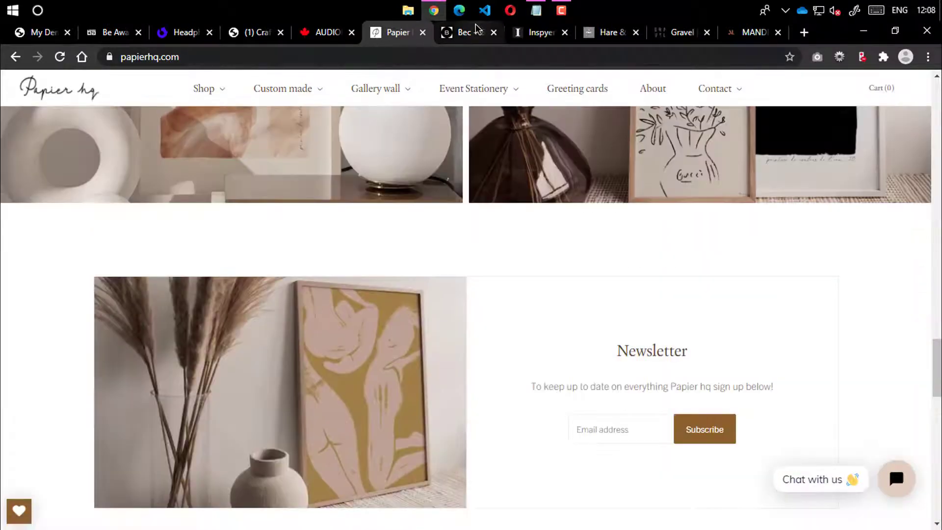
Switch to the Bec + Bridge store and scroll its homepage down and back up
click(474, 25)
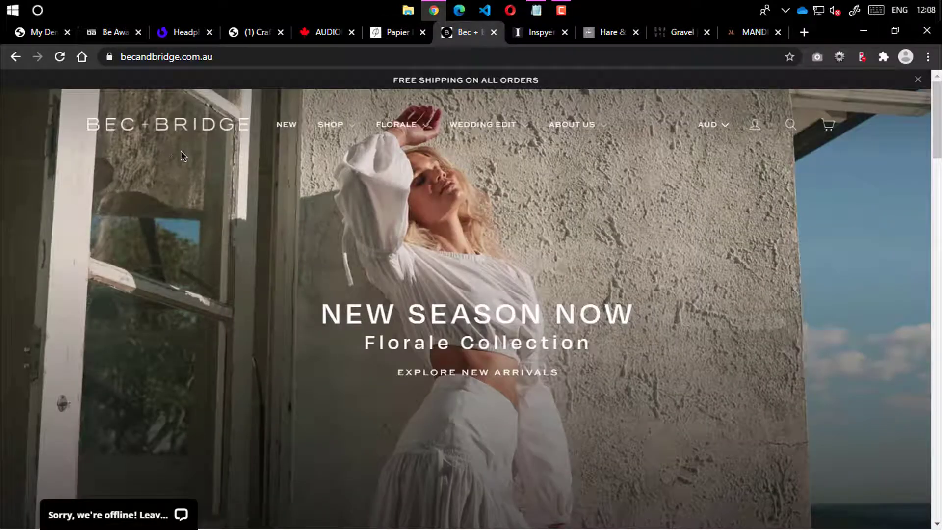
scroll(417, 159, down, 5)
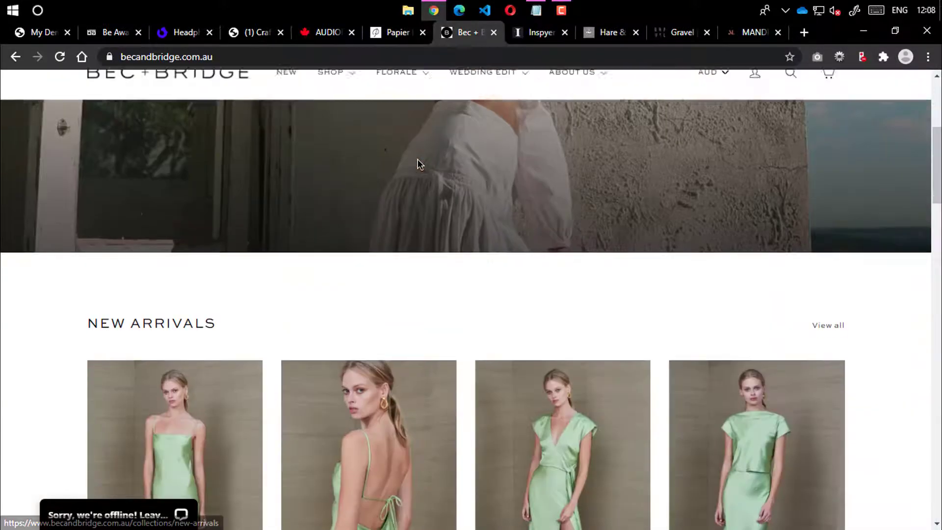
scroll(495, 168, down, 12)
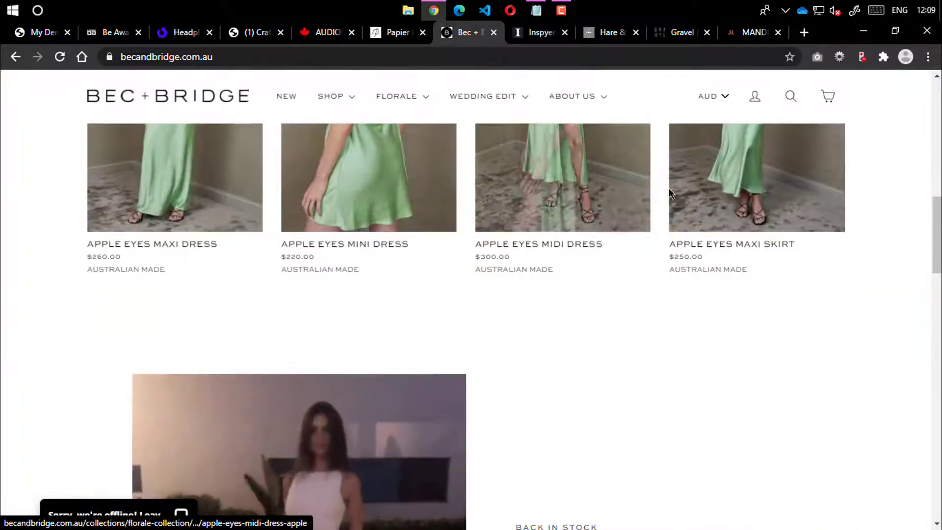
scroll(424, 215, down, 15)
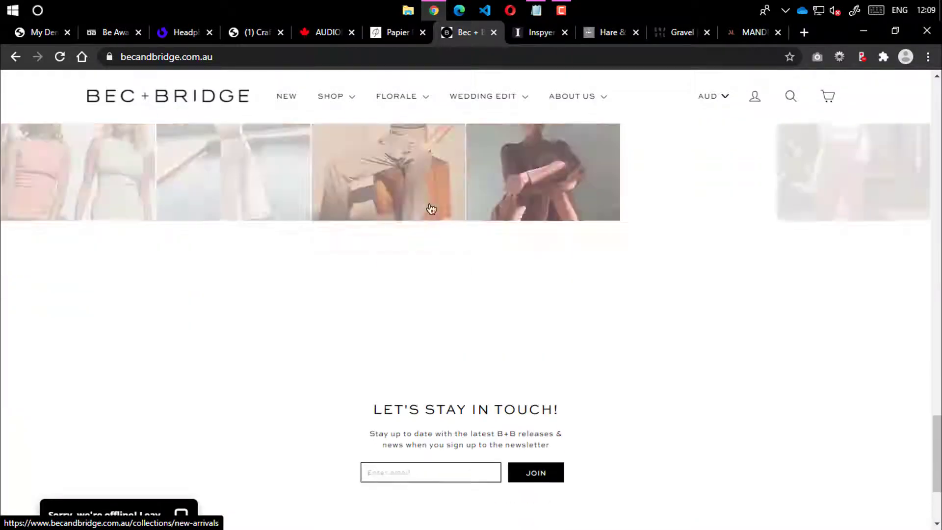
scroll(432, 204, up, 15)
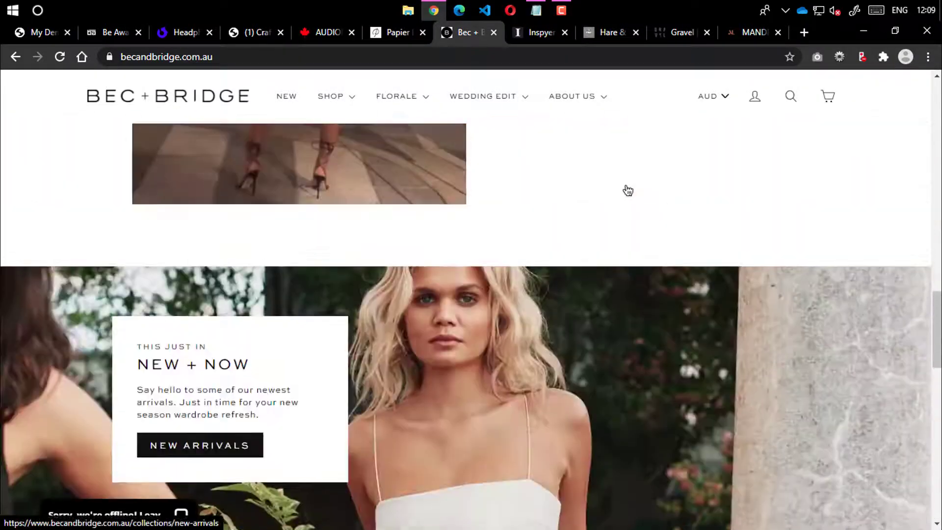
scroll(626, 171, up, 10)
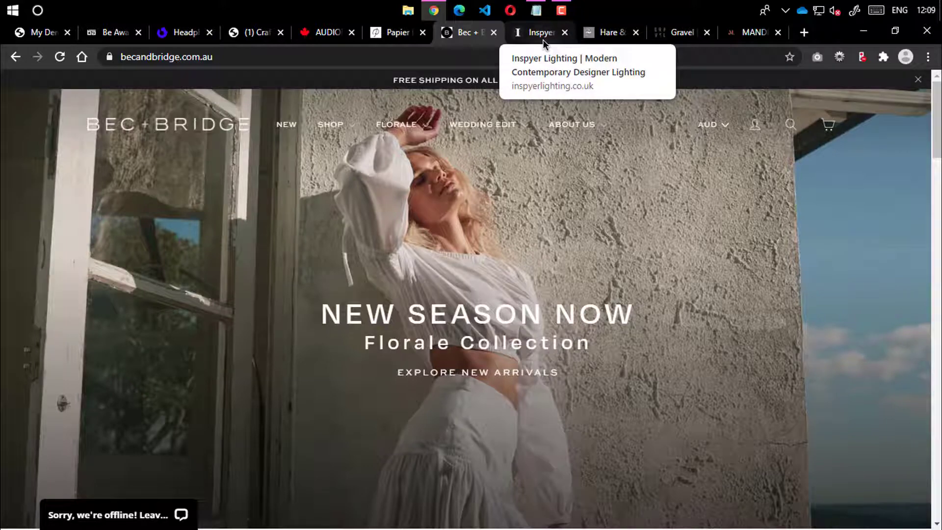
Open the Inspyer Lighting store and scroll its homepage down and back up
click(543, 39)
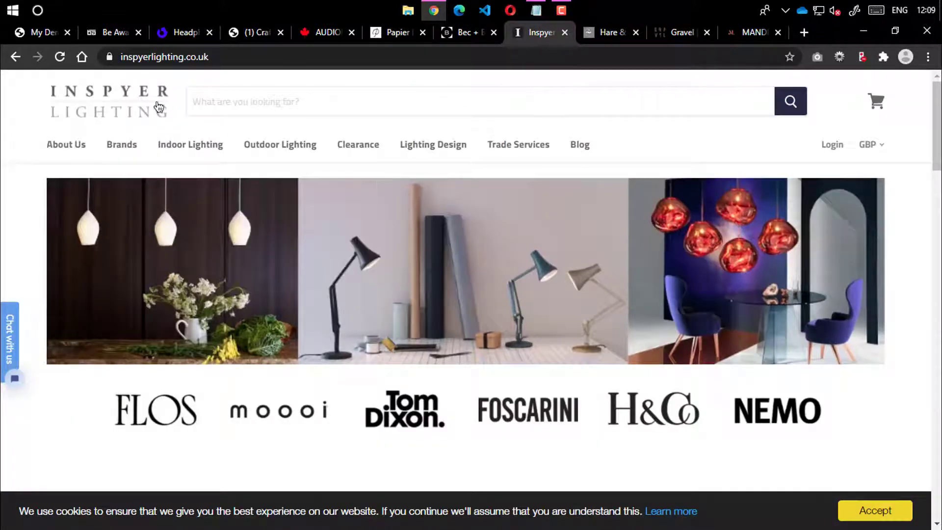
scroll(334, 169, down, 15)
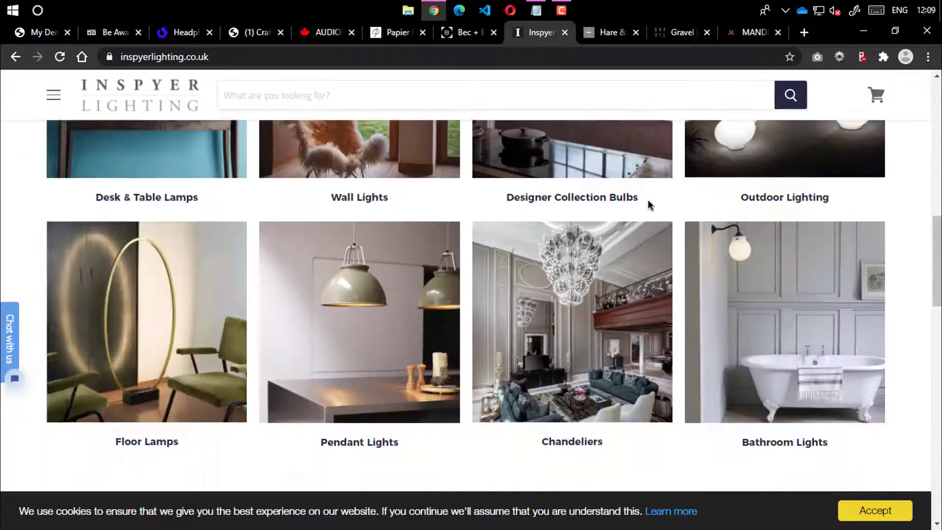
scroll(638, 203, down, 8)
scroll(590, 269, down, 15)
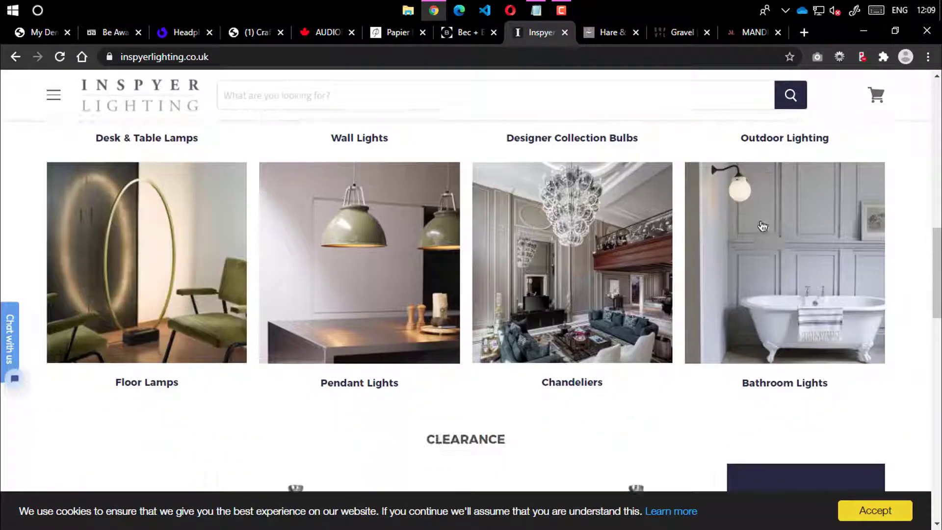
scroll(443, 193, down, 5)
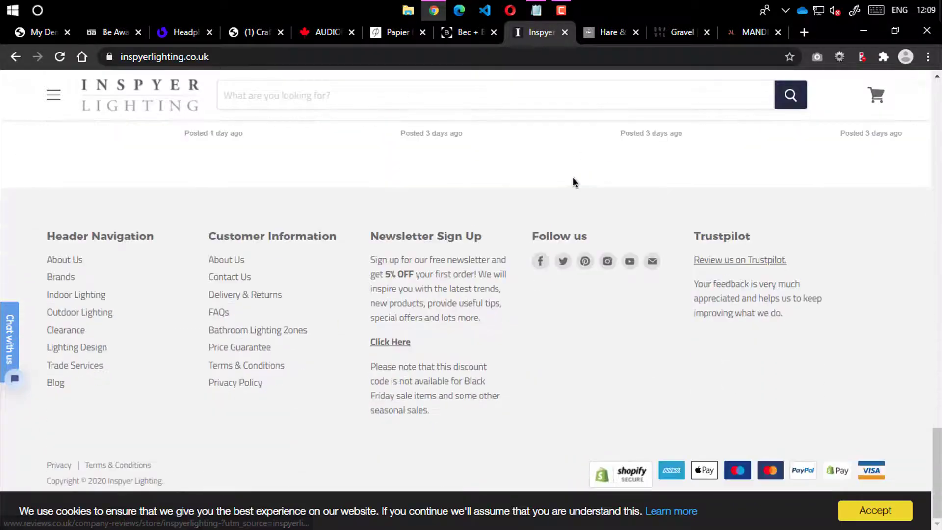
scroll(571, 183, up, 15)
scroll(568, 183, up, 10)
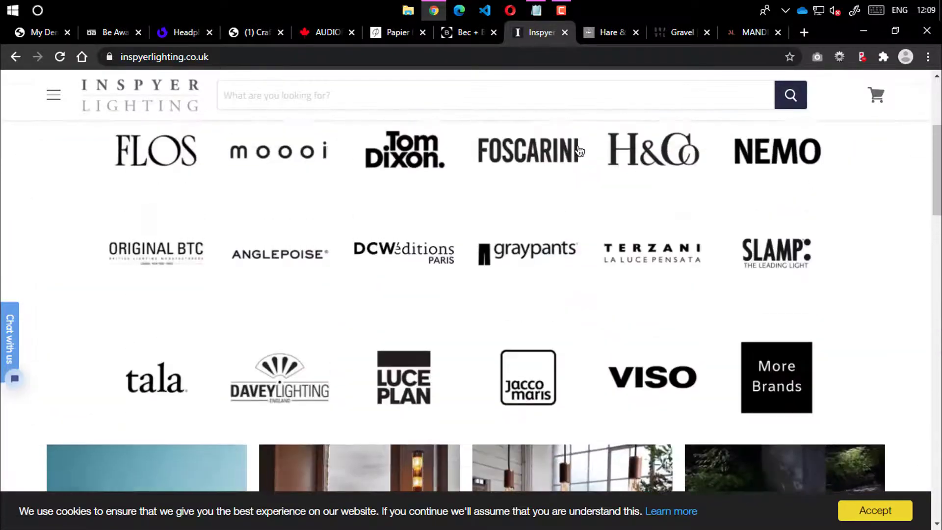
Skim the Hare & Wilde and Gravel store pages, then move on to the MANDRN store
click(607, 36)
scroll(470, 169, down, 20)
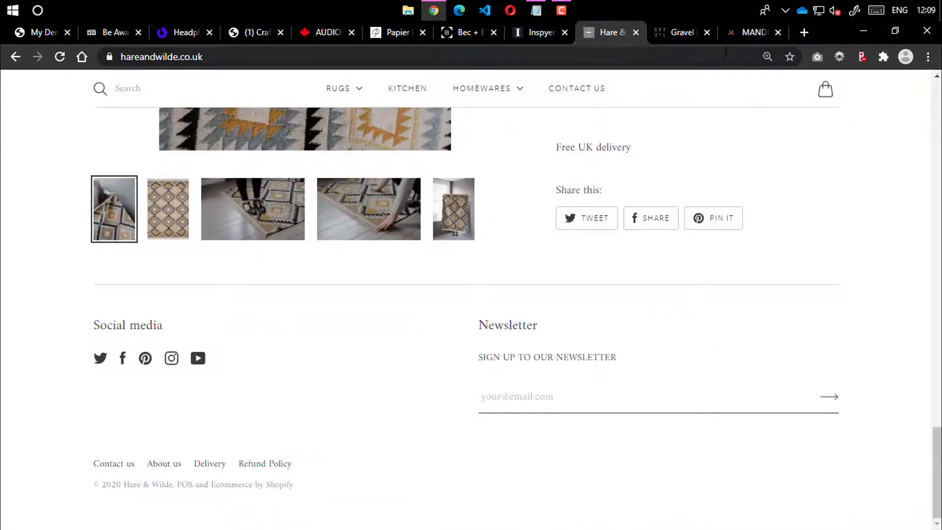
click(678, 32)
scroll(490, 181, down, 15)
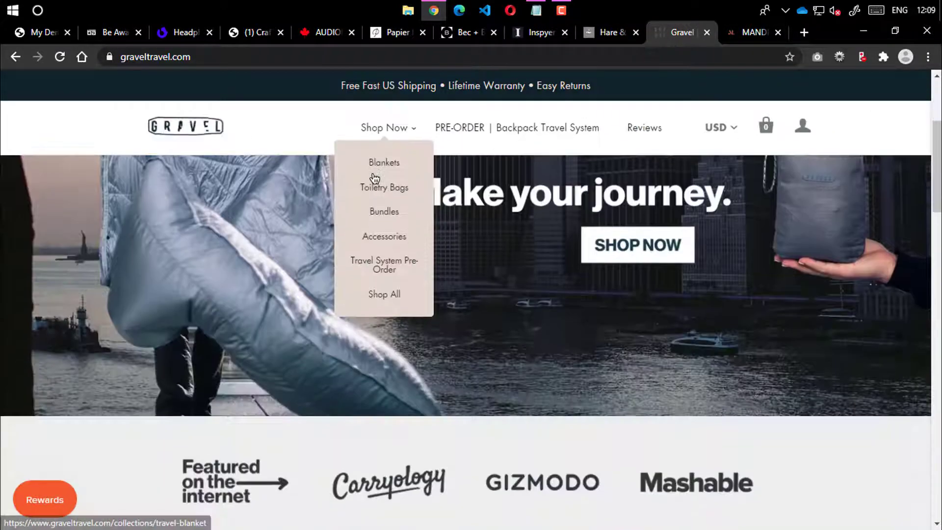
scroll(490, 184, down, 5)
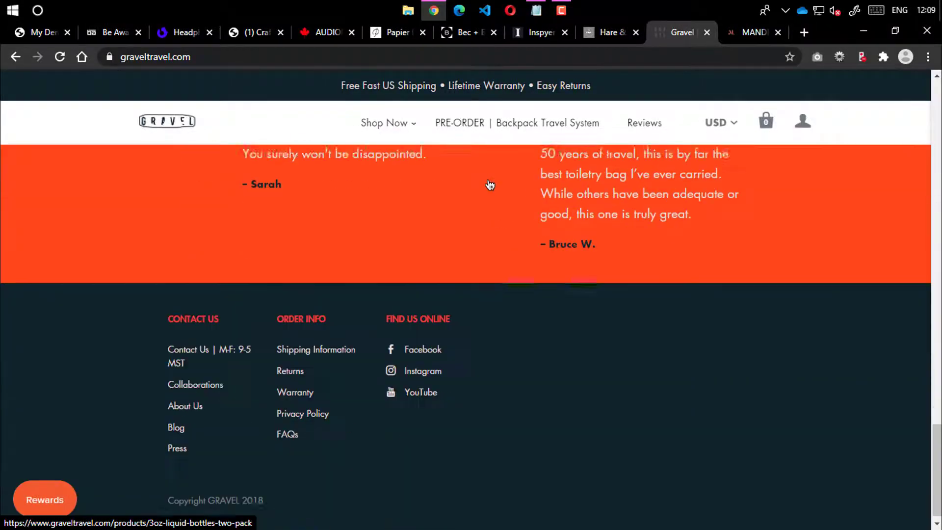
scroll(572, 136, up, 10)
scroll(681, 97, up, 6)
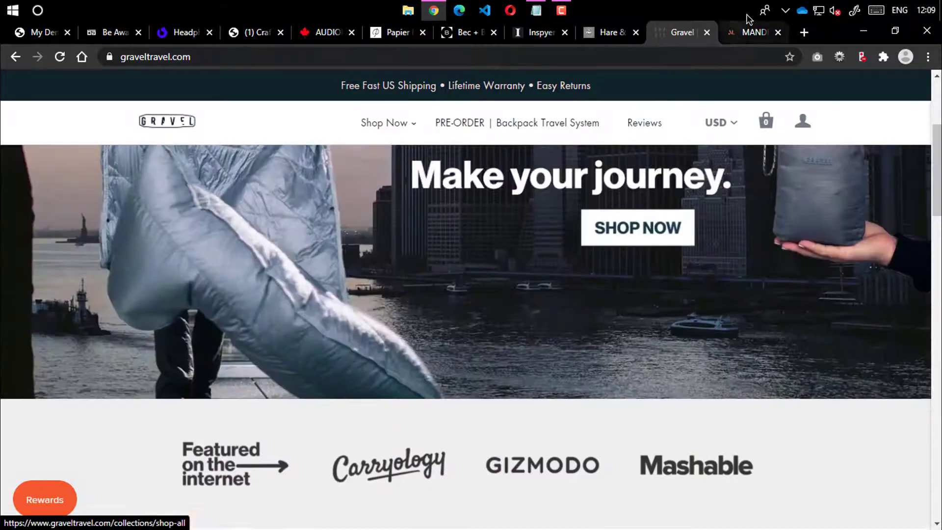
click(750, 32)
scroll(498, 198, down, 1)
scroll(498, 198, down, 5)
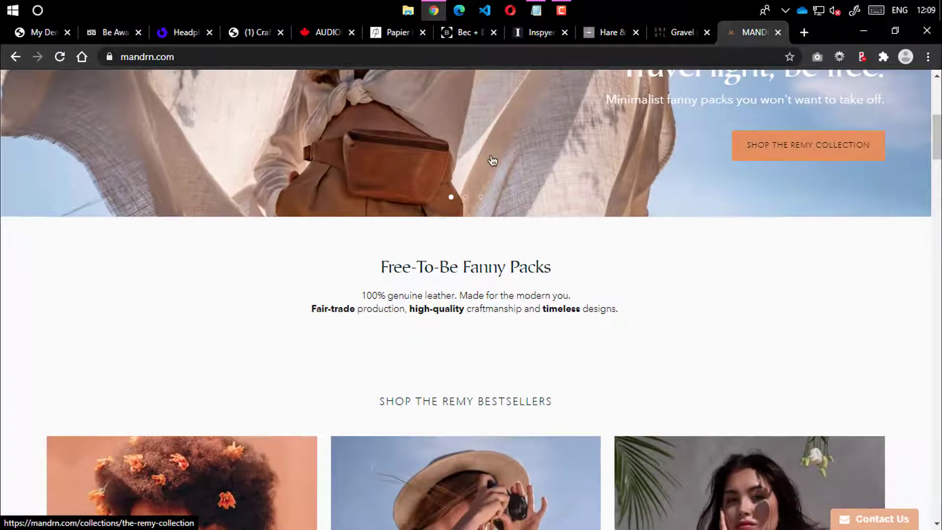
scroll(492, 160, up, 7)
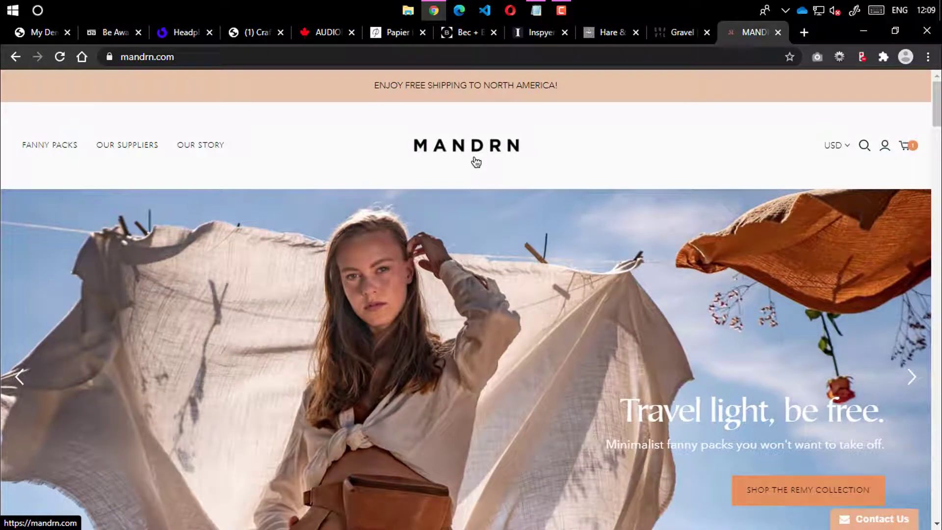
scroll(474, 160, down, 2)
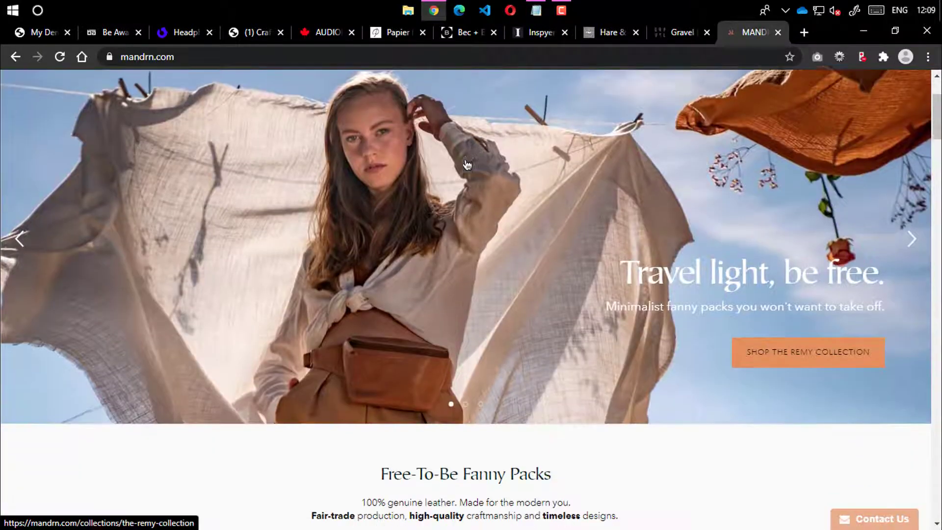
scroll(469, 162, up, 2)
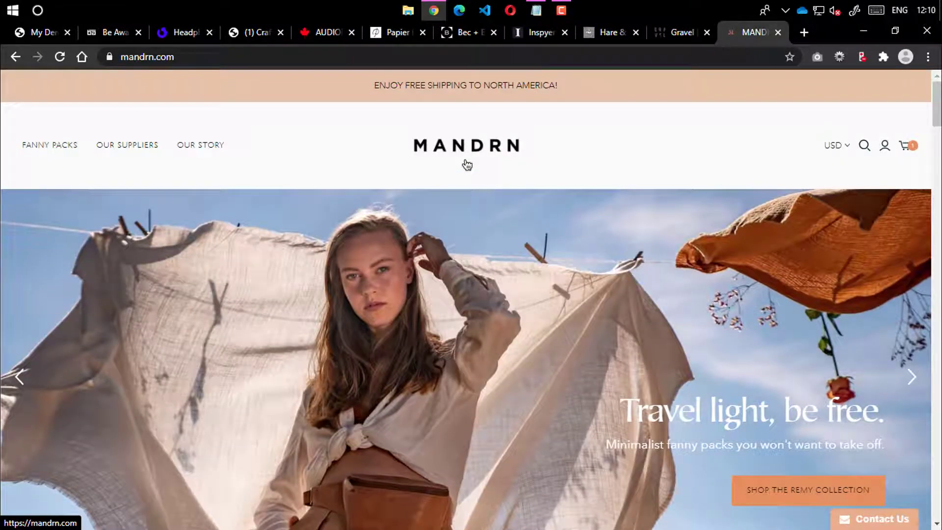
scroll(467, 165, down, 20)
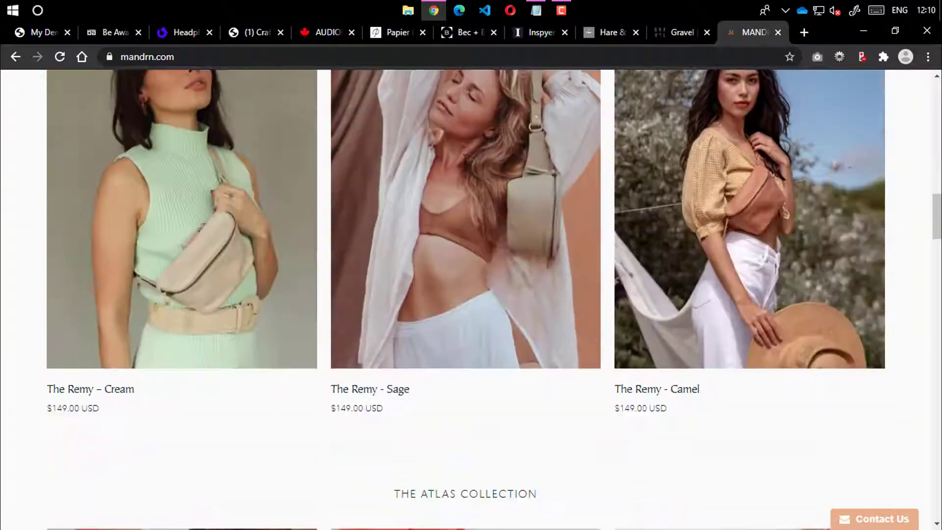
scroll(353, 198, down, 12)
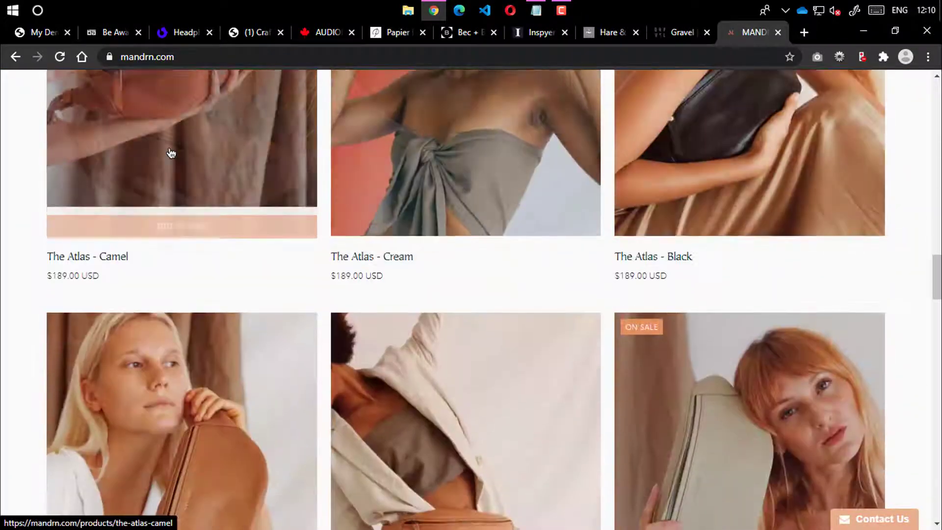
scroll(170, 153, down, 20)
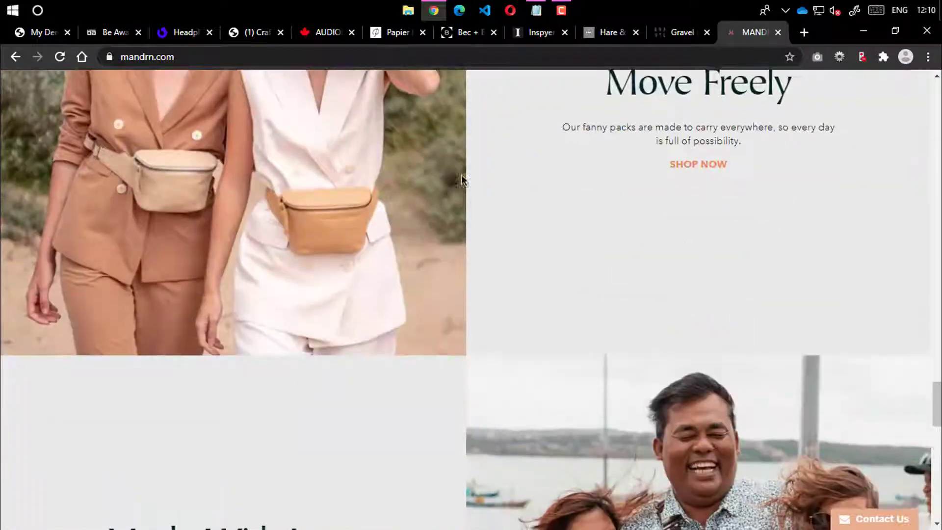
scroll(463, 179, down, 15)
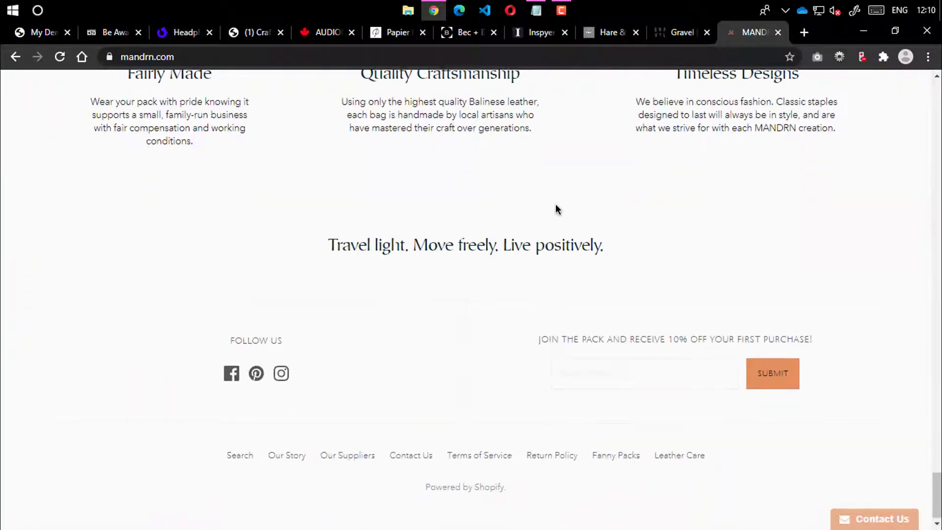
scroll(555, 204, up, 15)
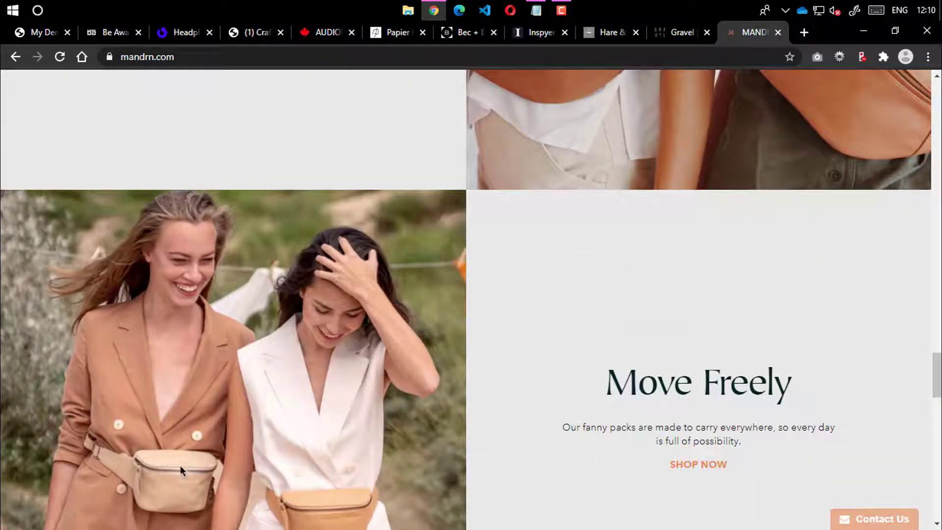
scroll(553, 276, up, 20)
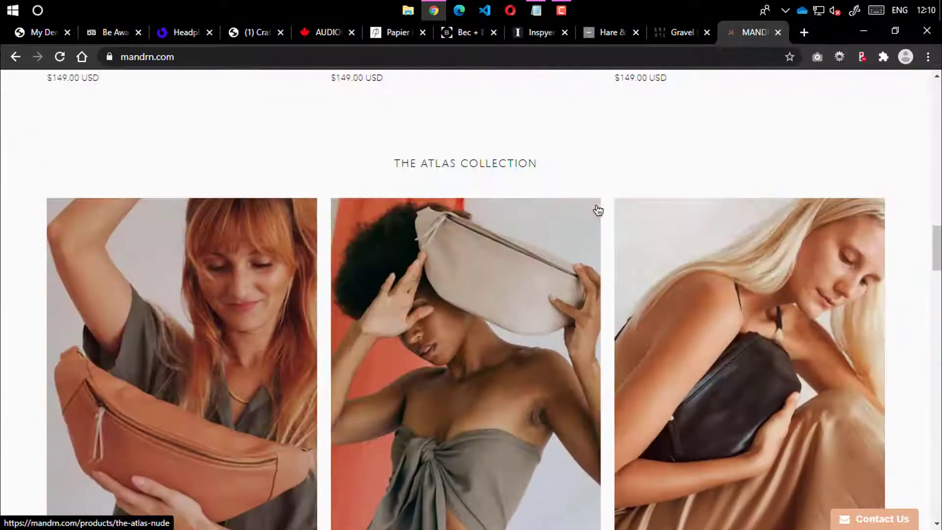
scroll(597, 211, up, 20)
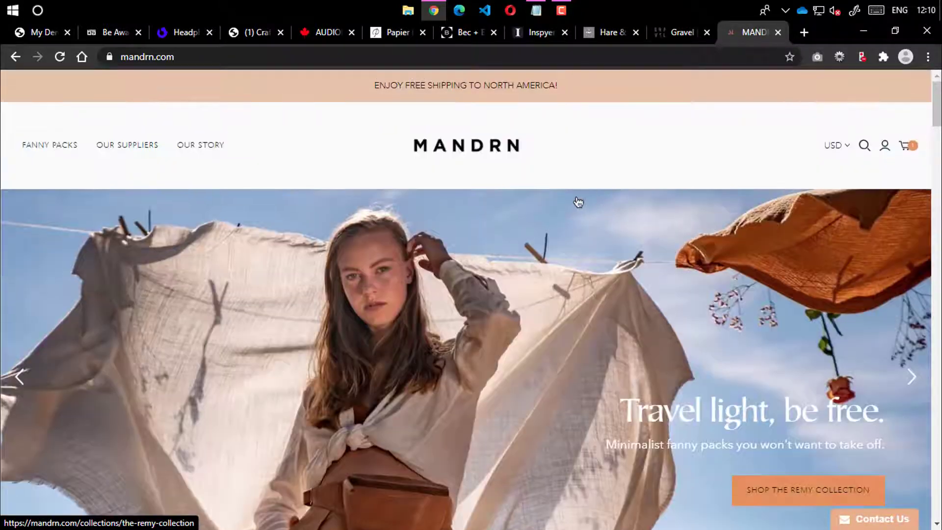
In a new tab, search for 'fashionnova' and open the Fashion Nova website
click(803, 32)
text(fas)
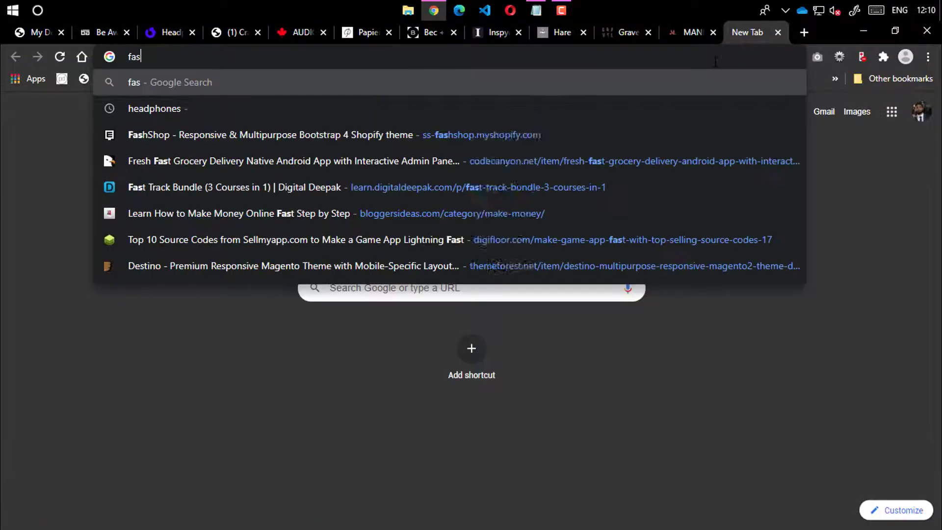
text(hionna)
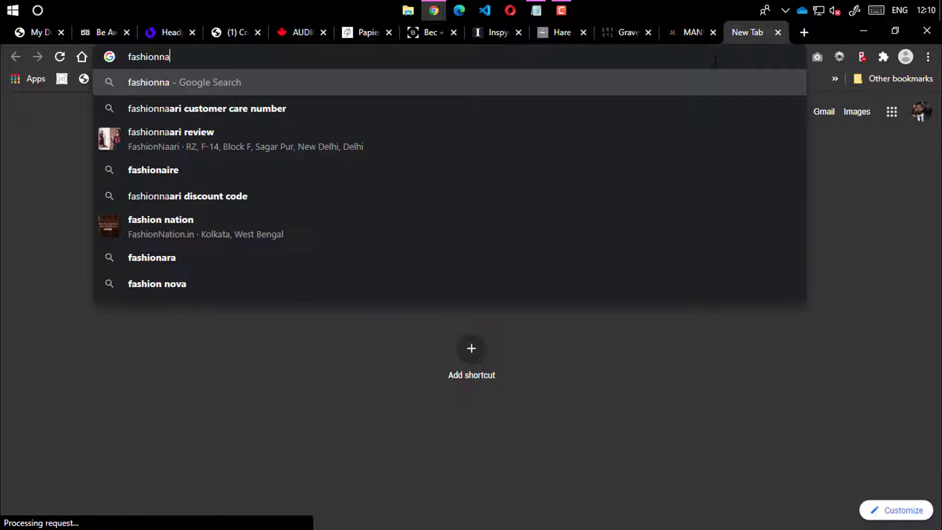
key(BackSpace)
text(ova)
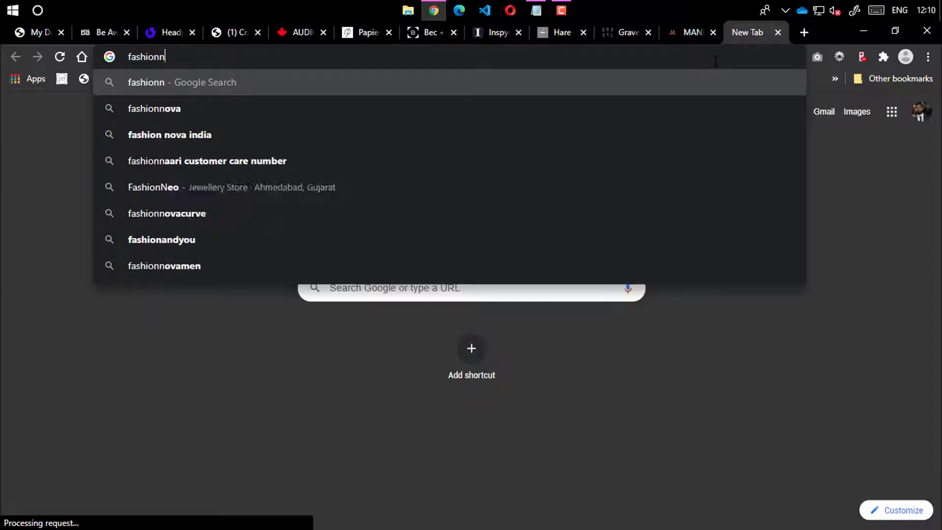
key(Return)
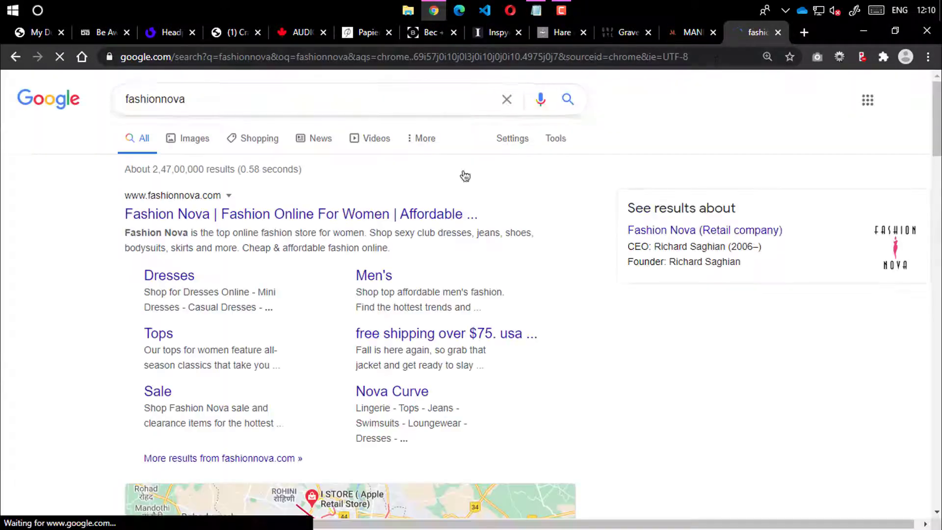
click(445, 212)
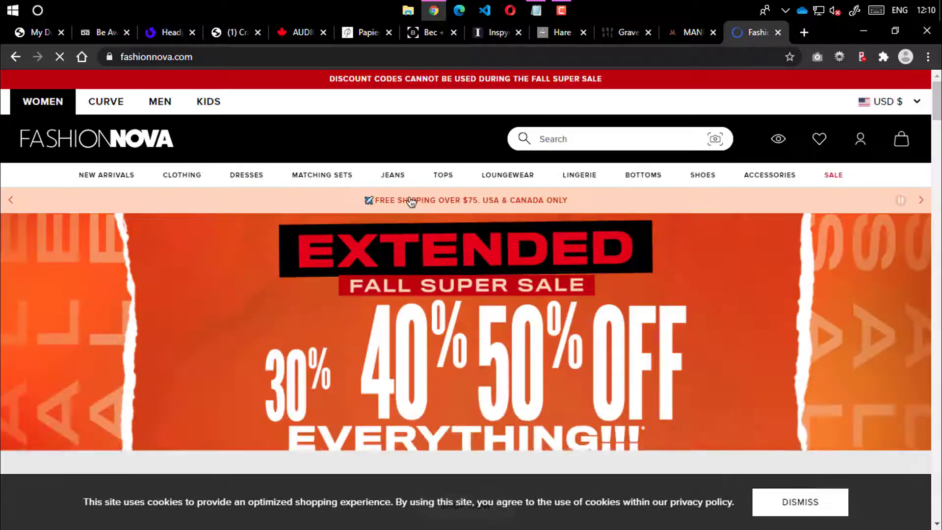
Decline the email discount offer with 'I Will Pay Full Price!' and postpone notifications with 'Later'
scroll(406, 203, down, 18)
scroll(402, 206, down, 20)
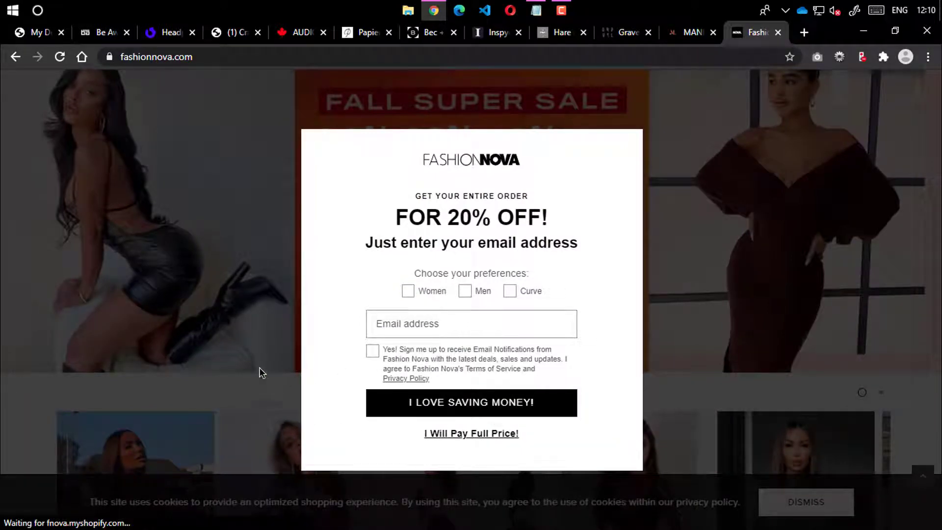
click(467, 433)
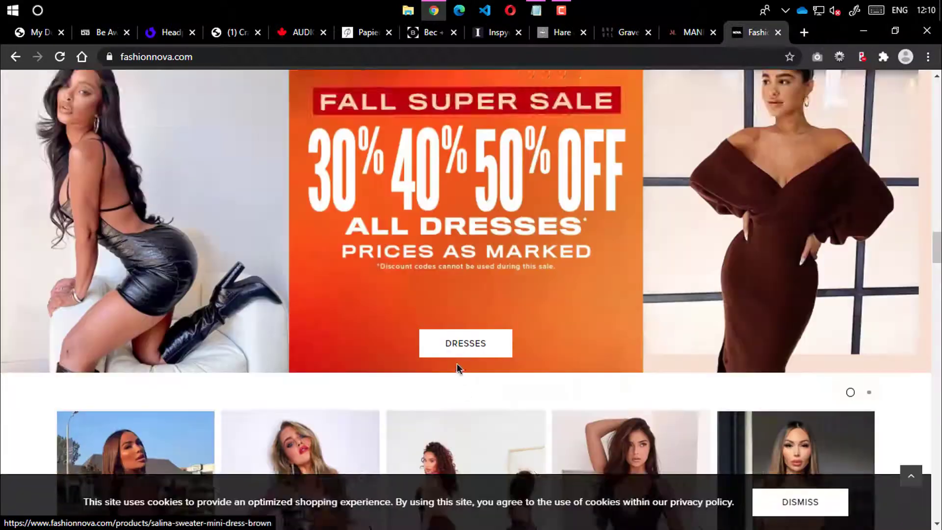
scroll(457, 365, down, 10)
scroll(382, 323, down, 20)
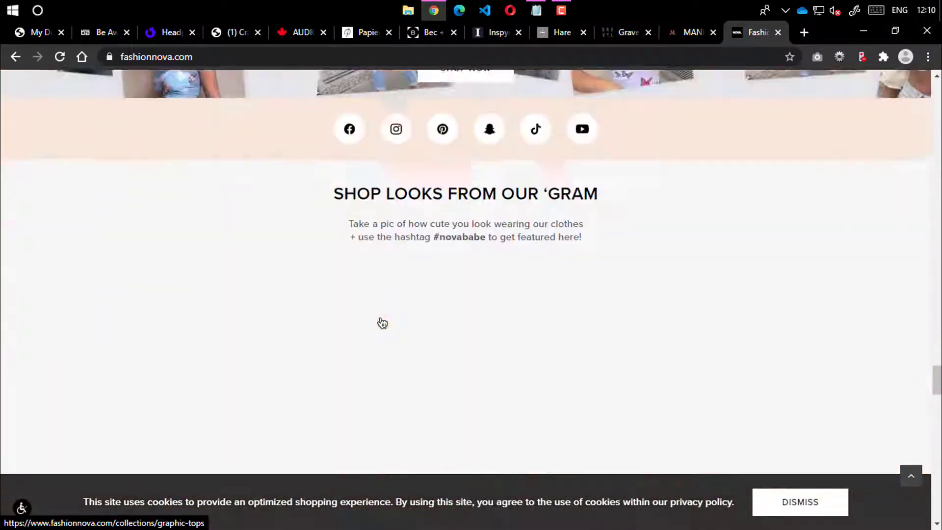
scroll(382, 322, down, 10)
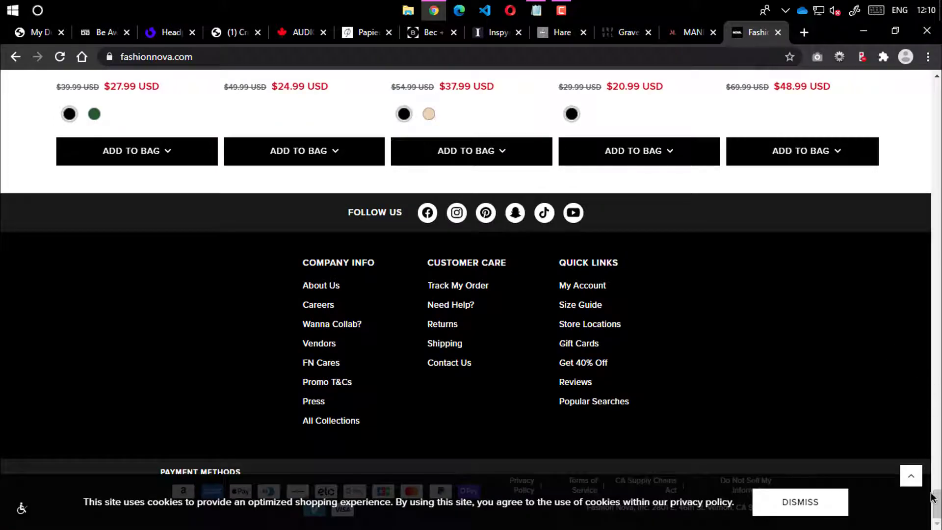
drag(938, 504, 941, 74)
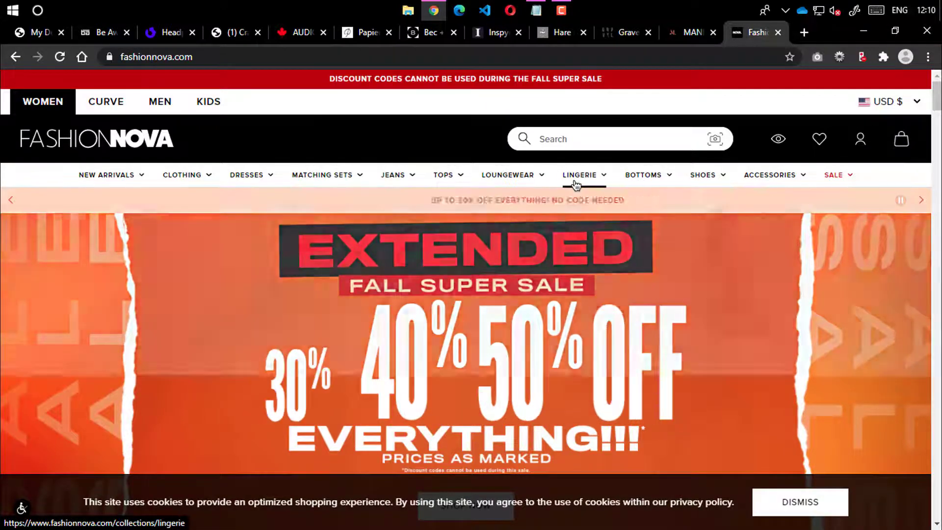
mouse_move(576, 185)
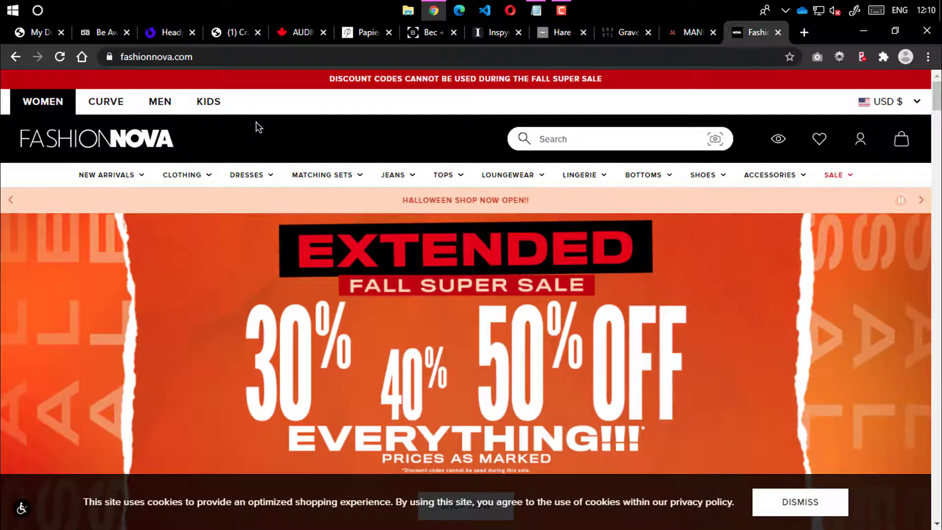
scroll(426, 256, down, 5)
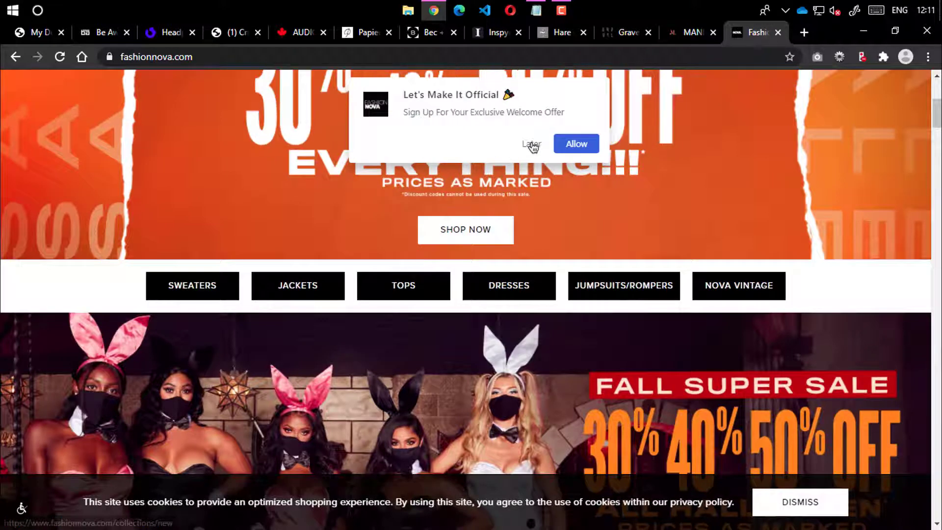
click(531, 144)
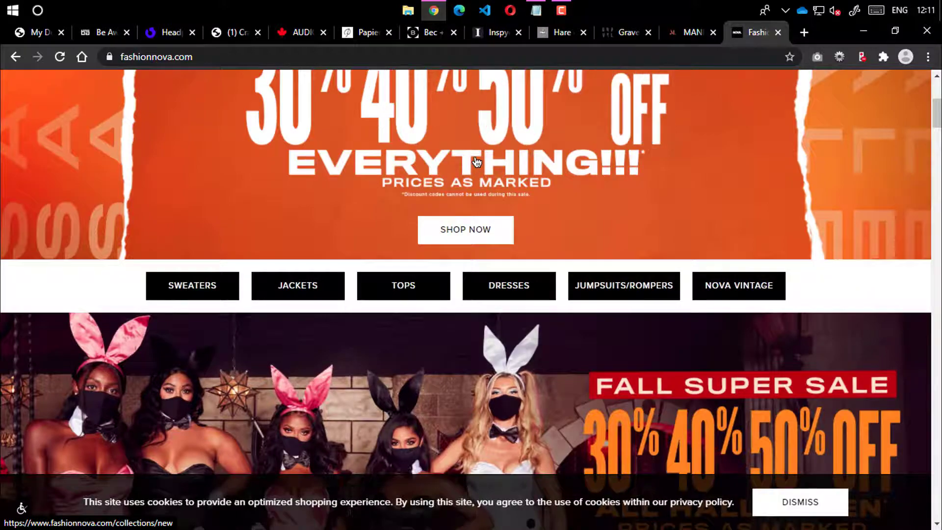
Browse the Fashion Nova homepage below its Extended Fall Super Sale banner
scroll(476, 162, down, 6)
scroll(452, 212, down, 7)
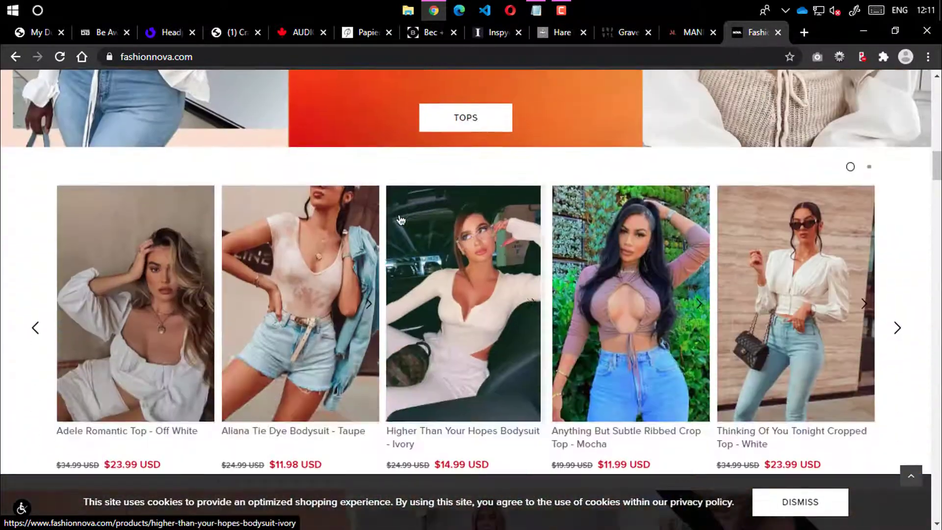
scroll(718, 256, down, 15)
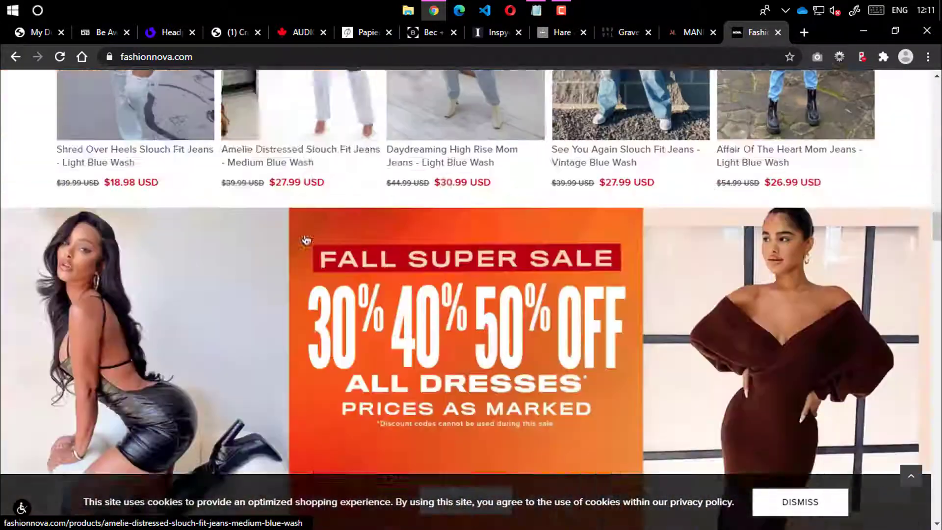
scroll(357, 216, up, 17)
scroll(231, 172, up, 5)
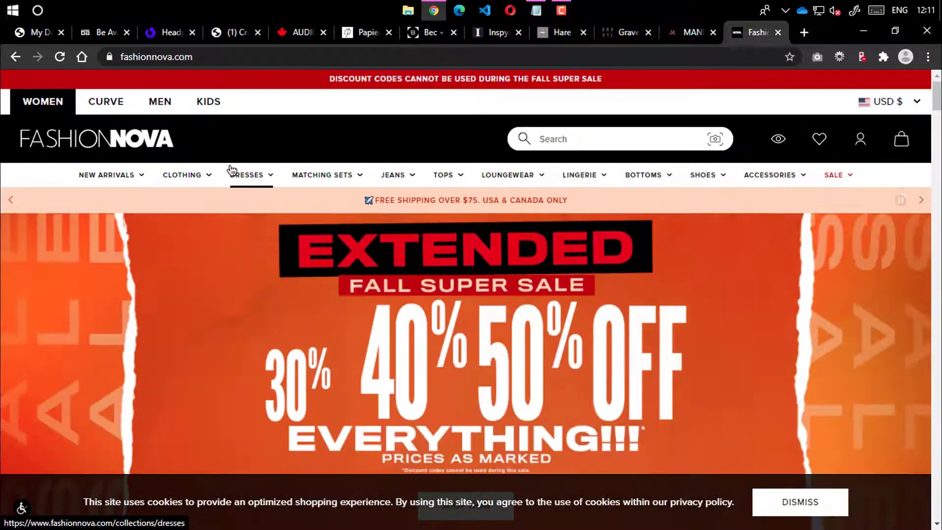
mouse_move(231, 172)
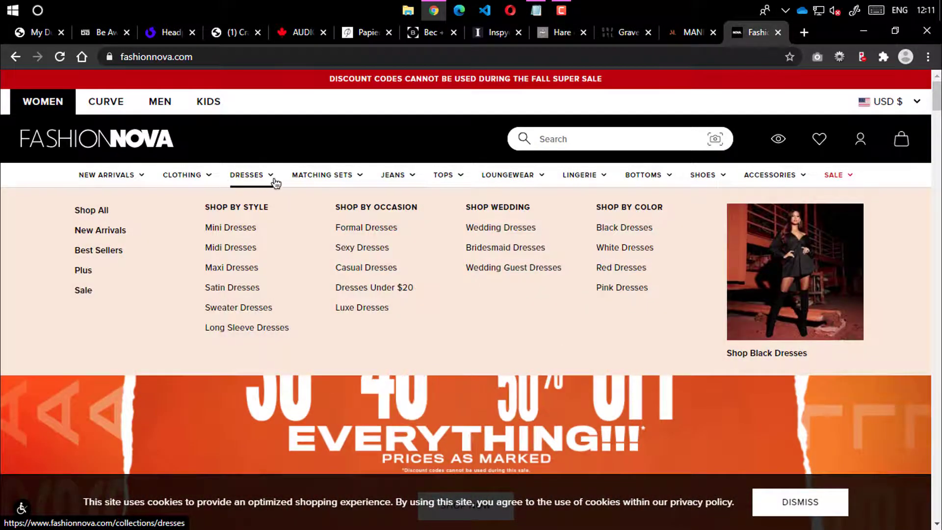
mouse_move(336, 181)
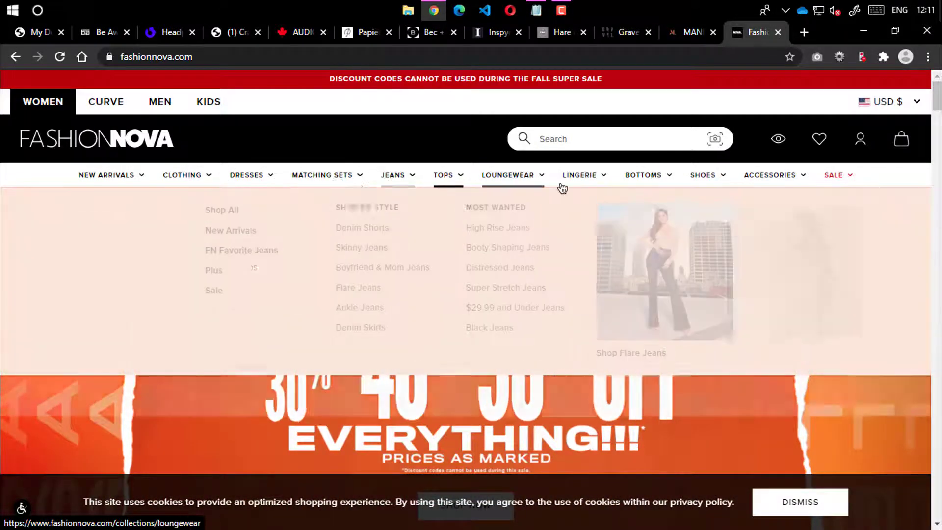
mouse_move(789, 189)
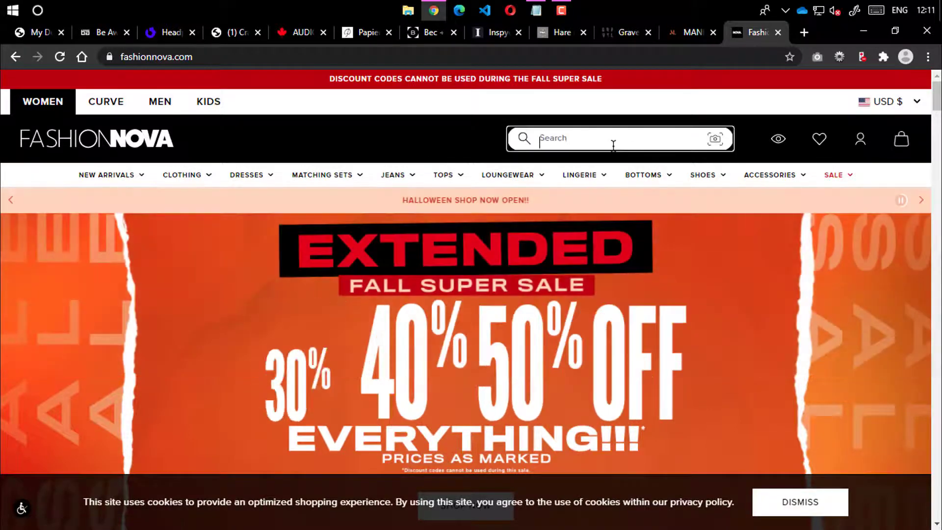
Close the Fashion Nova, MANDRN and Gravel tabs, then go back to the Be Awara tab
click(777, 32)
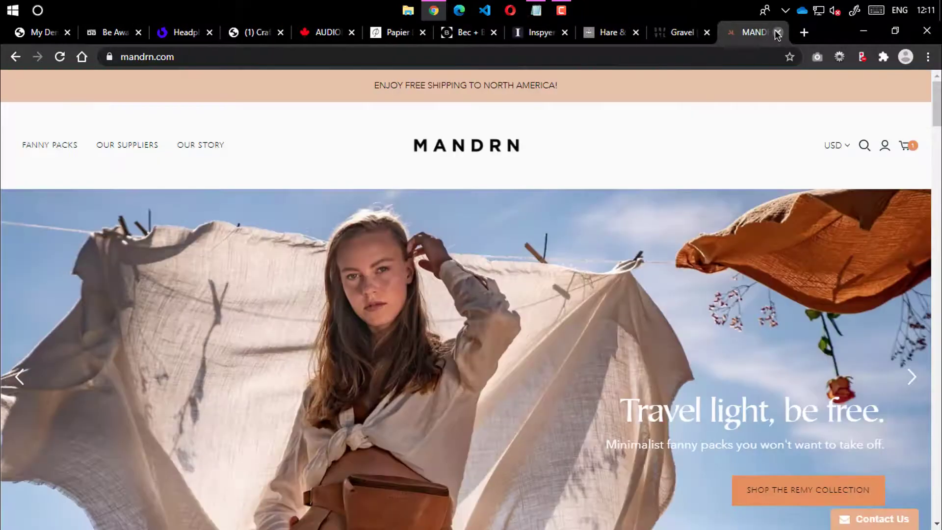
click(776, 32)
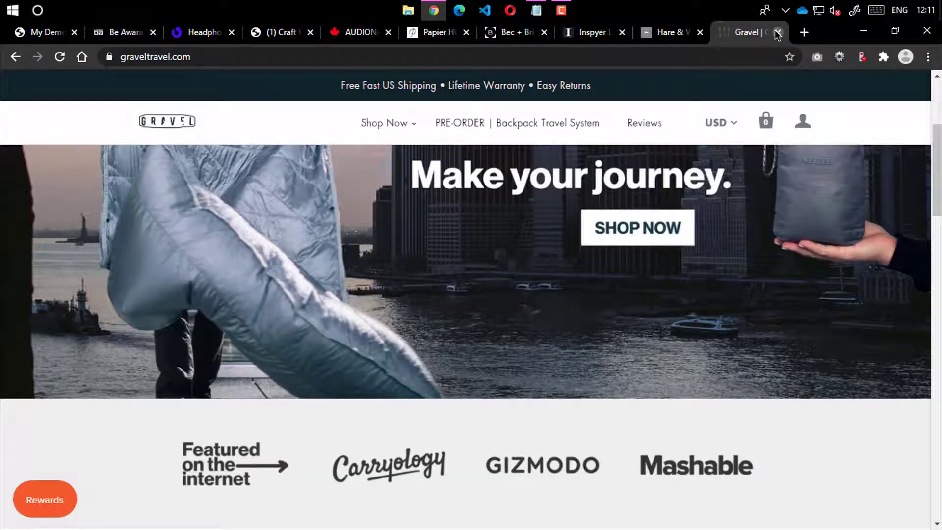
click(777, 32)
click(174, 32)
click(217, 35)
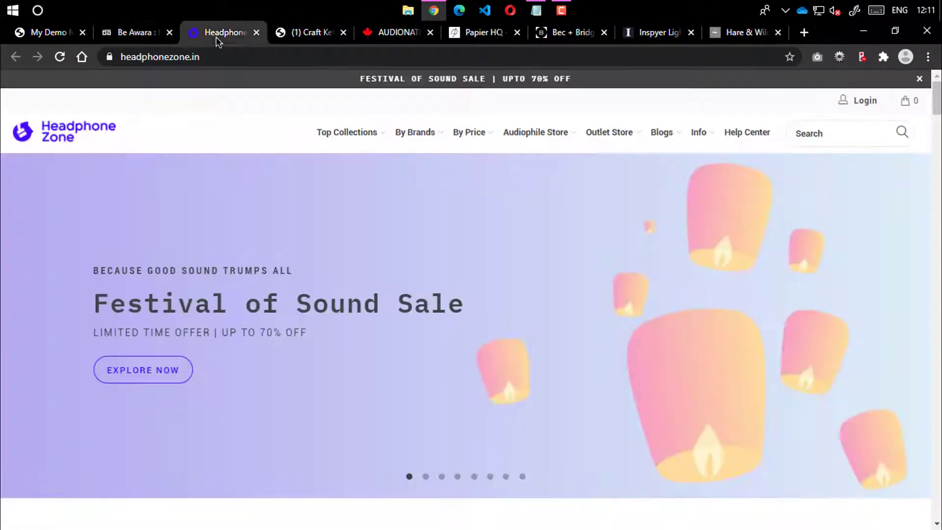
click(148, 39)
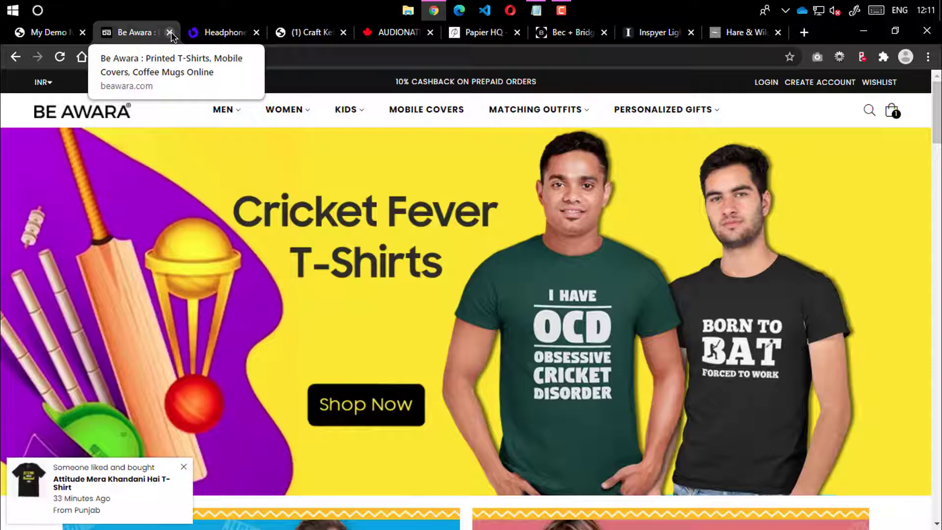
Close the Be Awara, Headphone Zone, Craft Kettle, Audionation, Papier HQ, Bec + Bridge, Inspyer and Hare & Wilde tabs
click(170, 32)
click(170, 32)
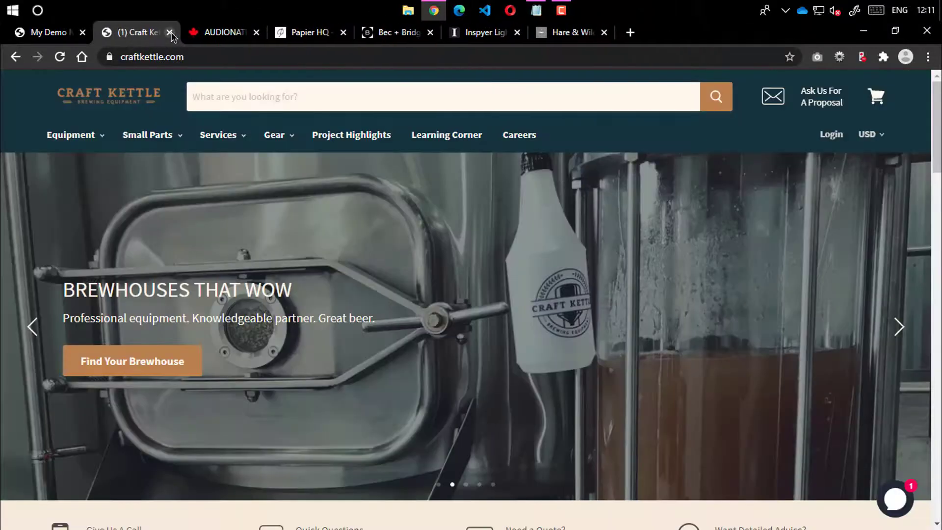
click(169, 32)
click(170, 33)
click(170, 32)
click(170, 32)
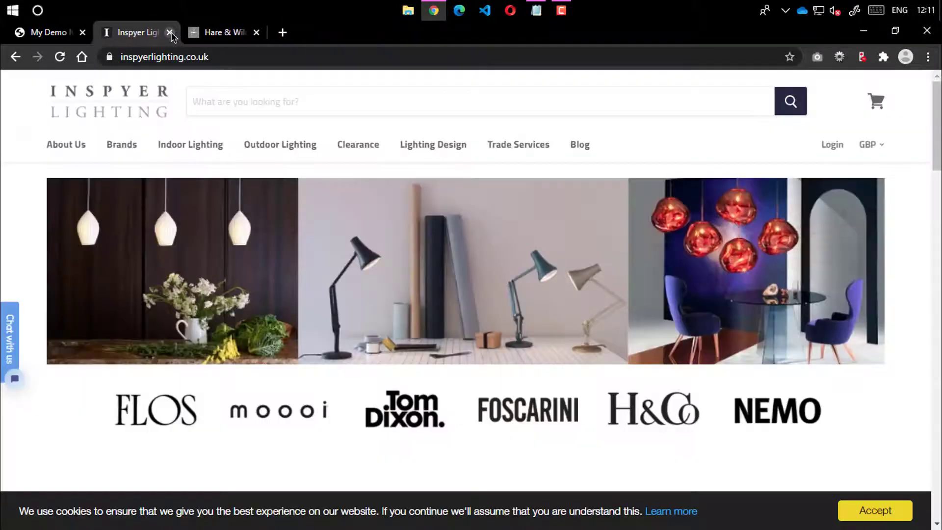
click(170, 32)
click(170, 32)
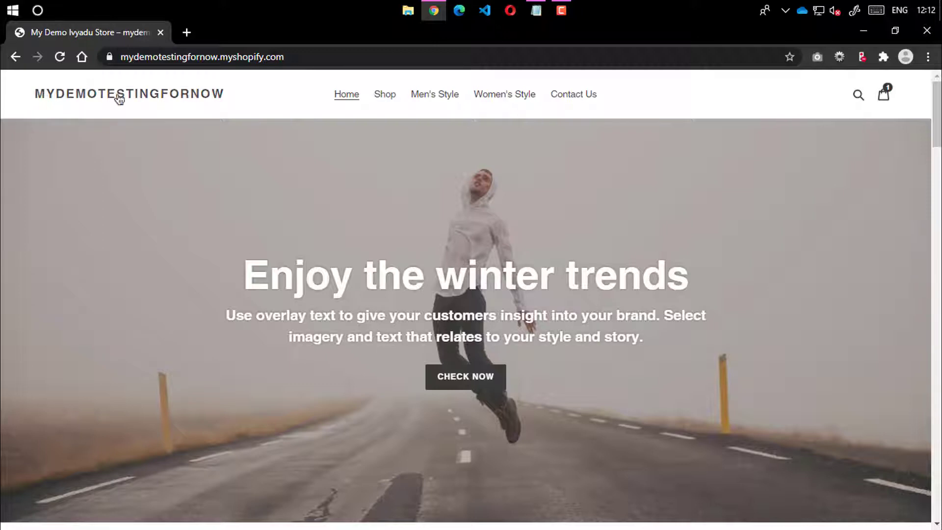
click(202, 56)
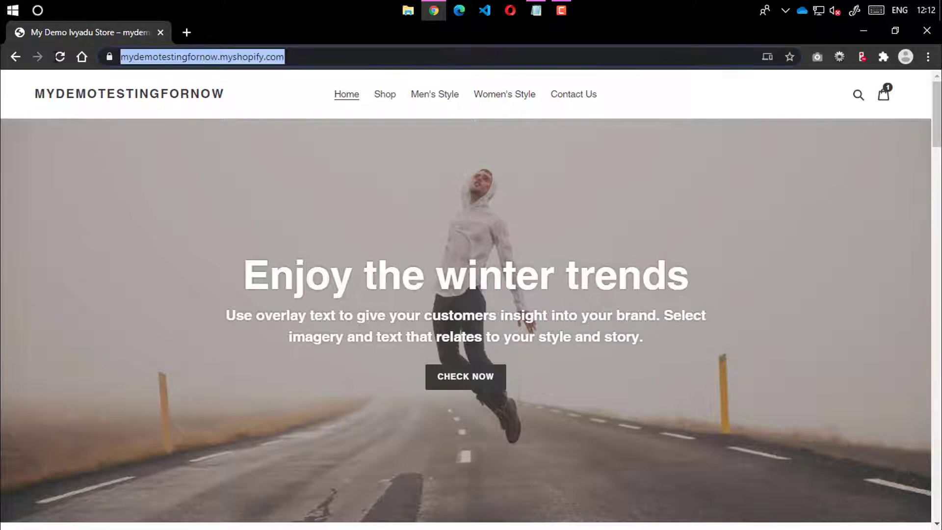
click(245, 234)
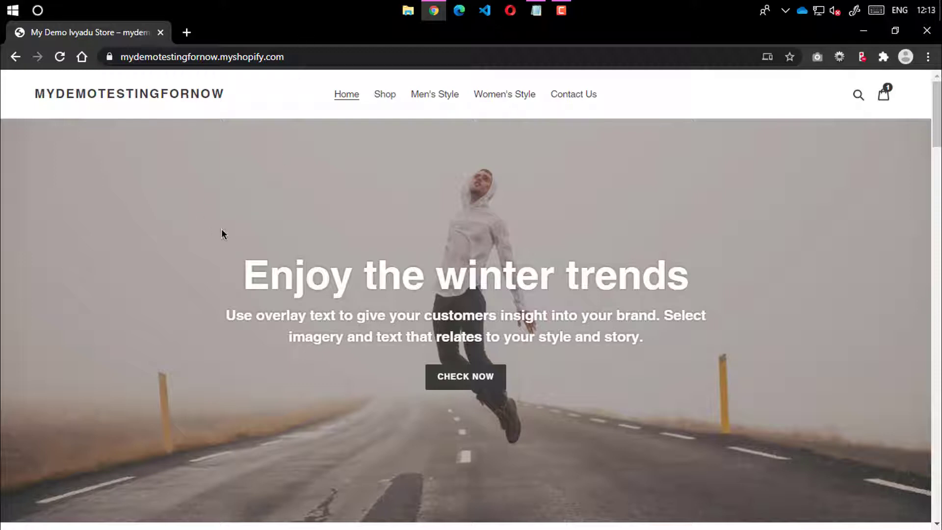
drag(238, 275, 676, 342)
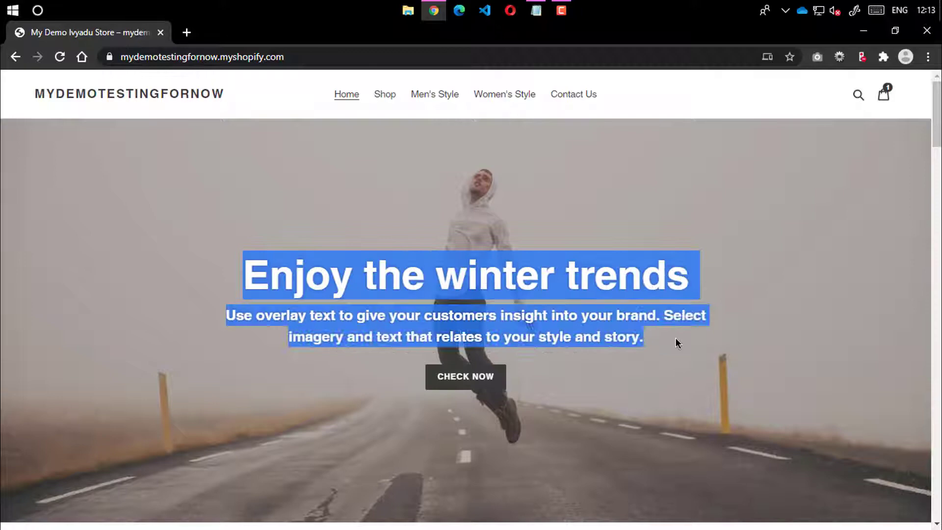
double_click(624, 342)
click(510, 323)
scroll(471, 335, down, 5)
scroll(469, 333, up, 5)
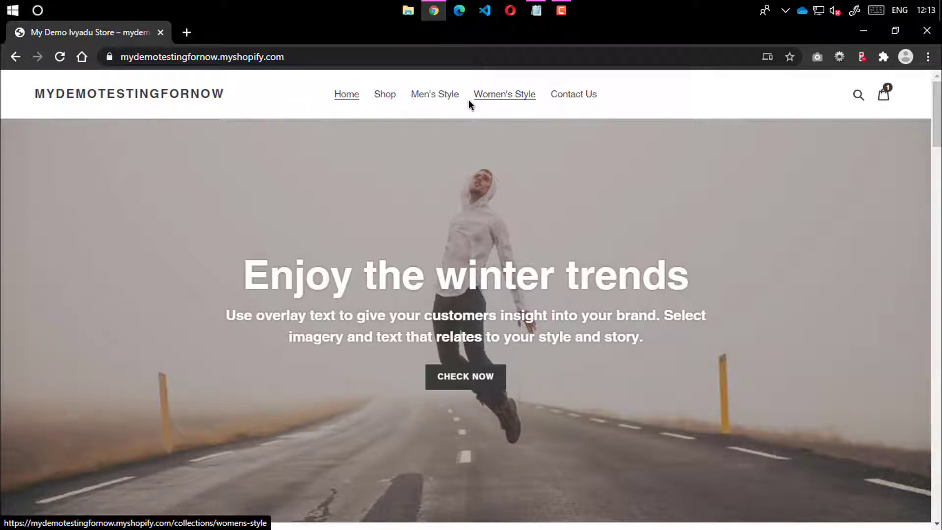
scroll(416, 103, down, 2)
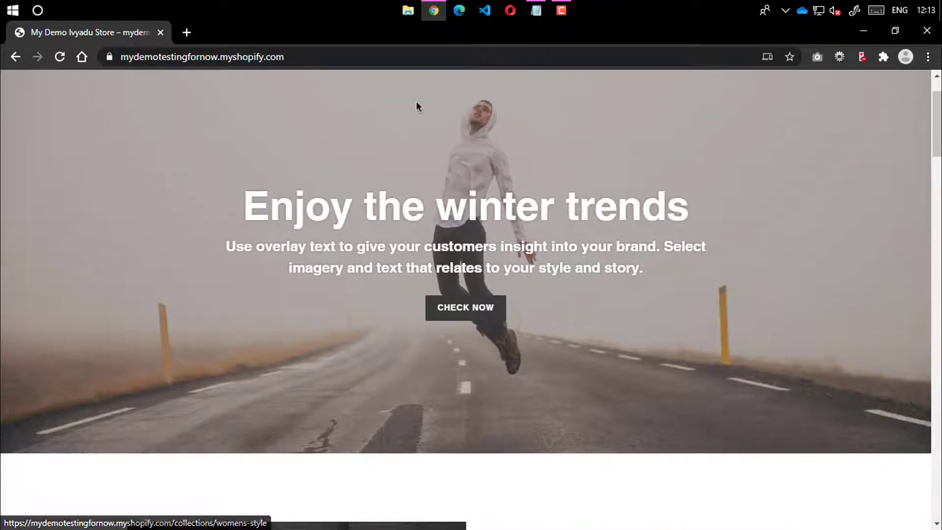
scroll(416, 106, up, 2)
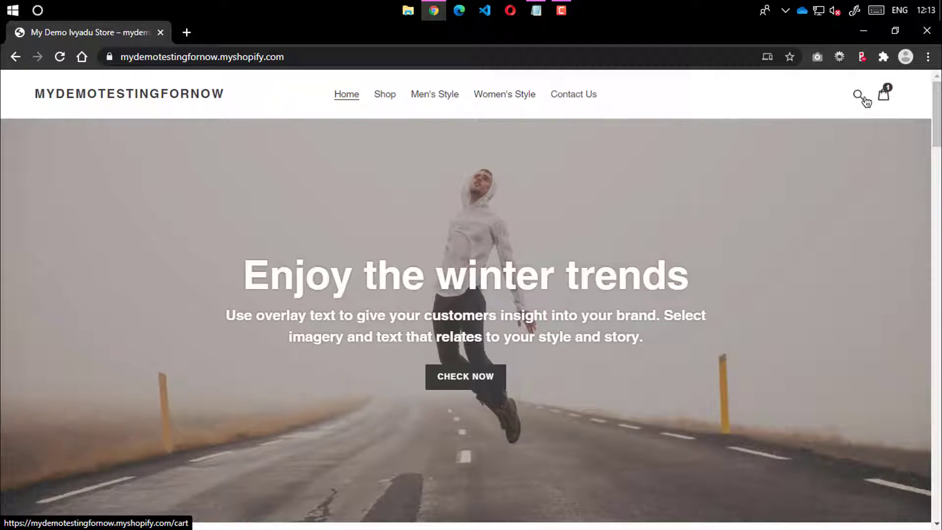
click(859, 96)
click(706, 94)
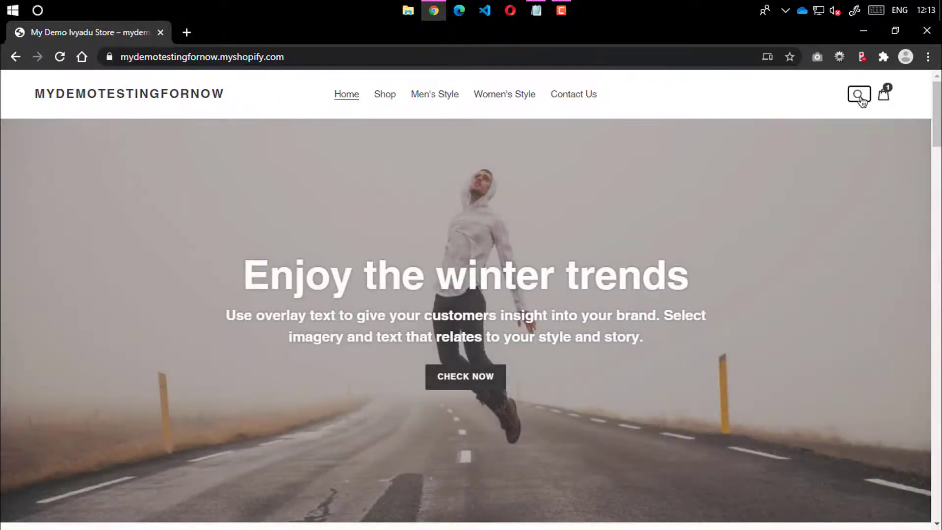
scroll(686, 240, down, 1)
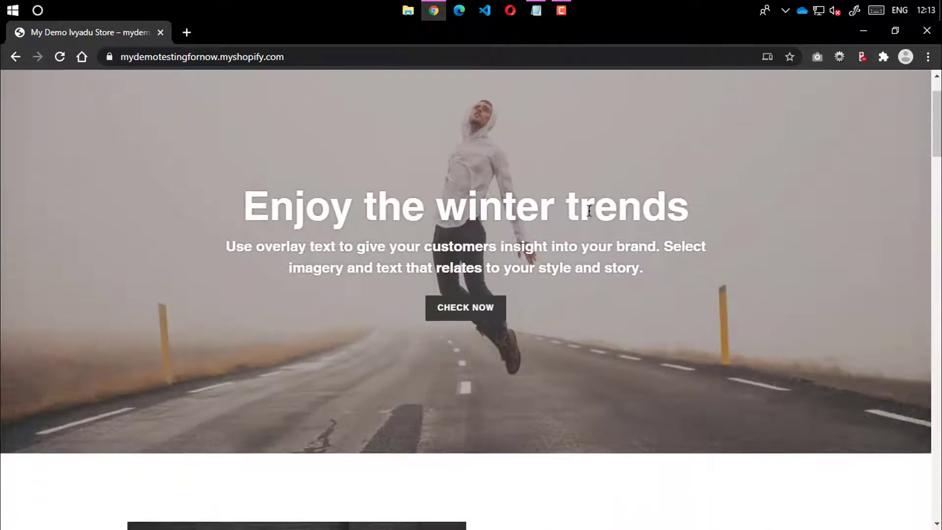
scroll(370, 216, up, 1)
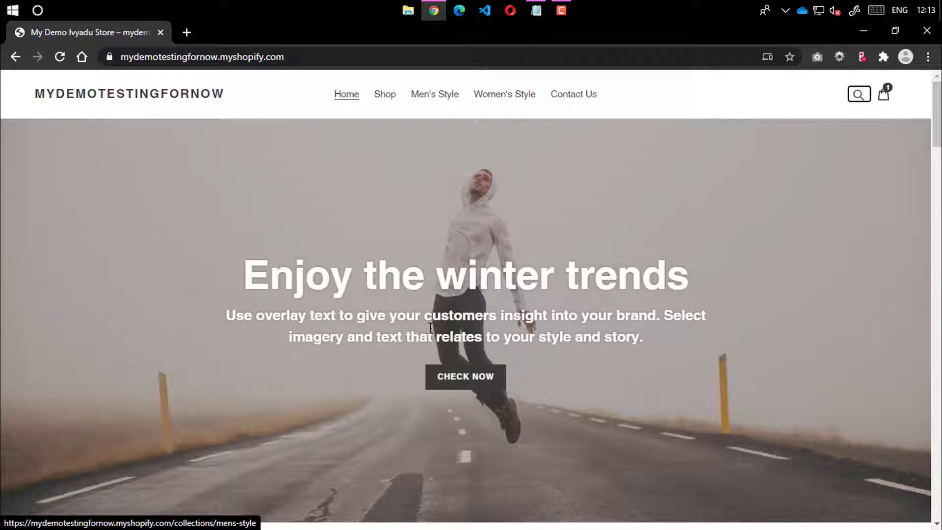
drag(221, 304, 635, 346)
click(635, 346)
scroll(633, 338, down, 4)
scroll(633, 331, down, 5)
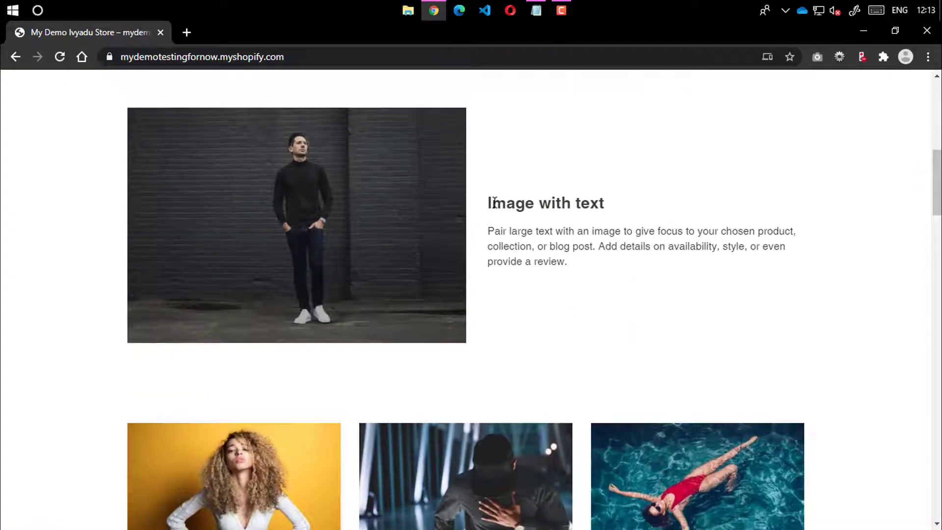
drag(494, 201, 565, 261)
click(565, 262)
drag(493, 231, 559, 257)
click(563, 257)
scroll(563, 257, down, 5)
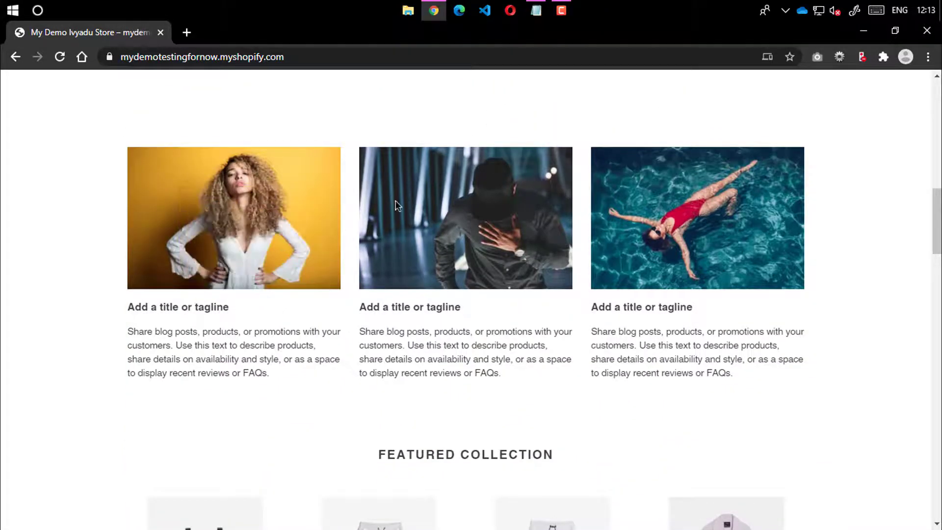
scroll(527, 273, down, 4)
scroll(482, 259, up, 4)
scroll(479, 267, down, 5)
drag(374, 179, 555, 177)
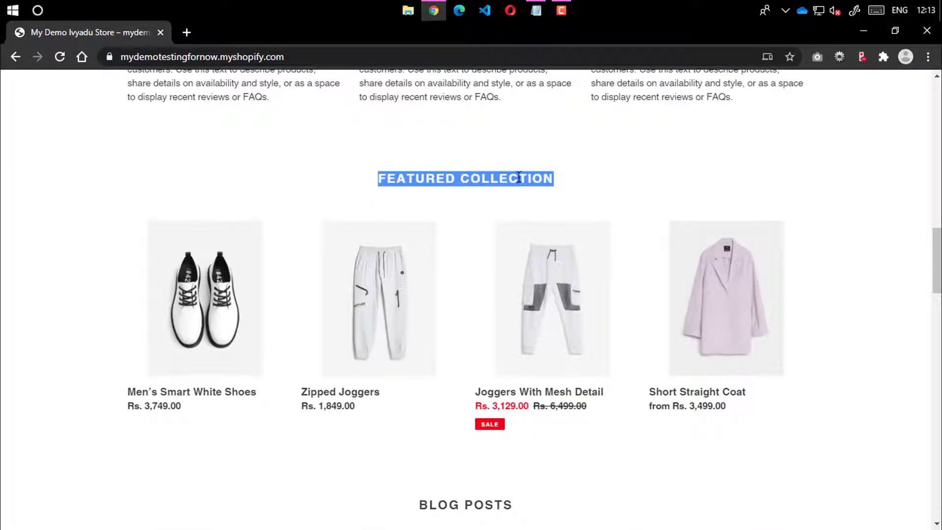
click(445, 203)
scroll(393, 256, down, 2)
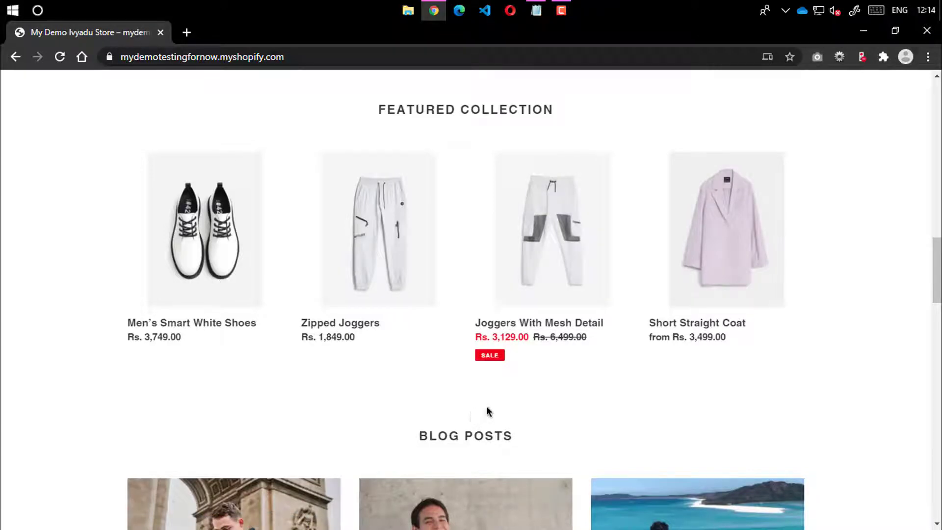
scroll(637, 373, down, 8)
scroll(540, 328, up, 3)
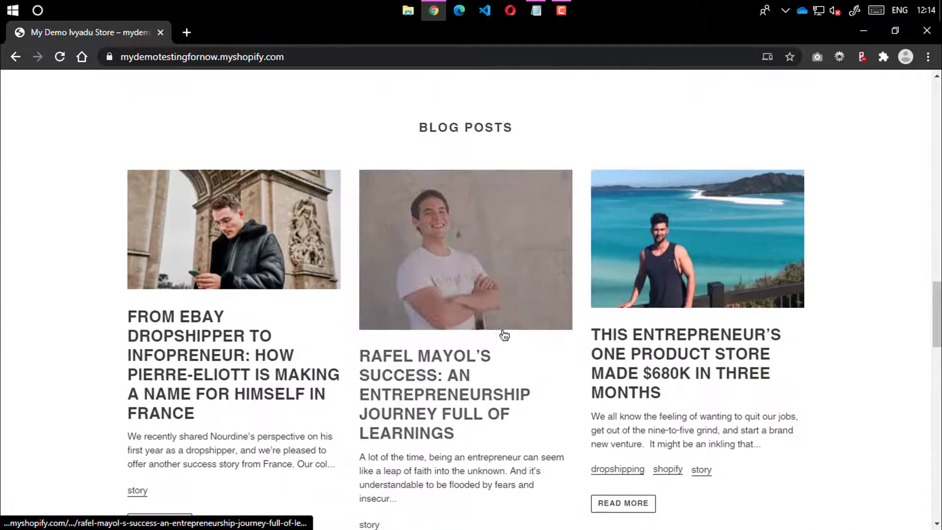
scroll(392, 339, down, 1)
scroll(714, 268, down, 11)
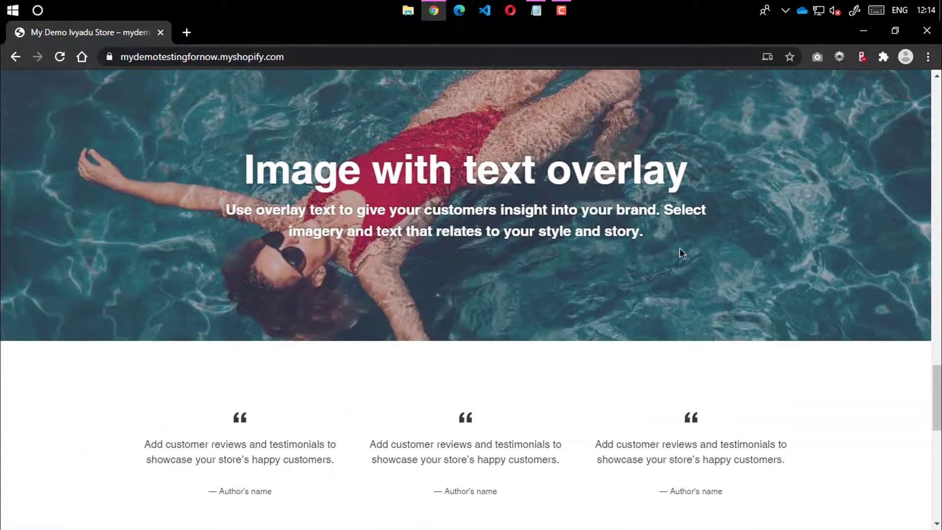
scroll(679, 252, up, 3)
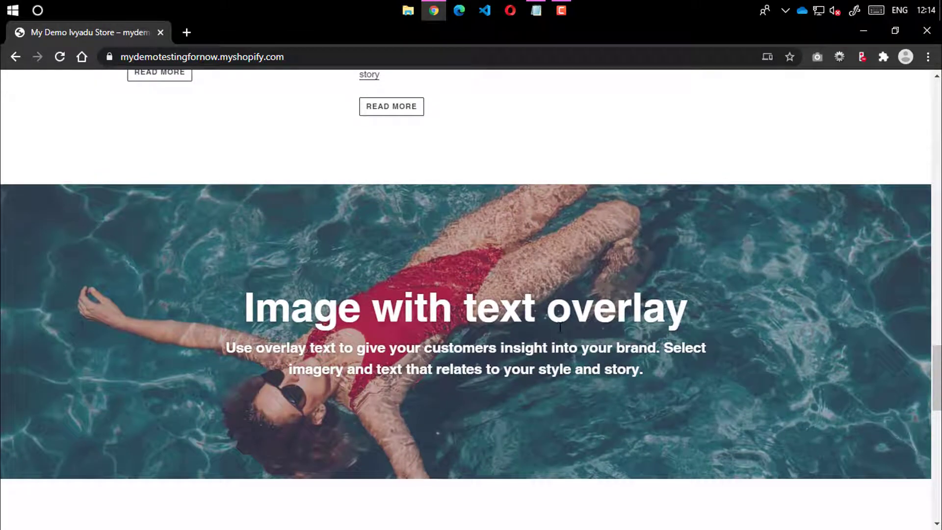
scroll(520, 353, down, 7)
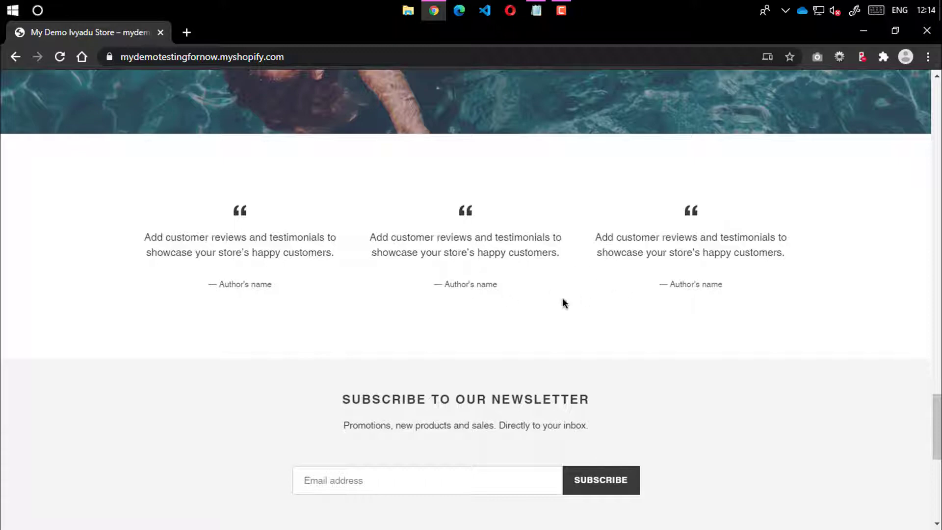
scroll(562, 297, down, 4)
drag(336, 198, 606, 207)
click(605, 206)
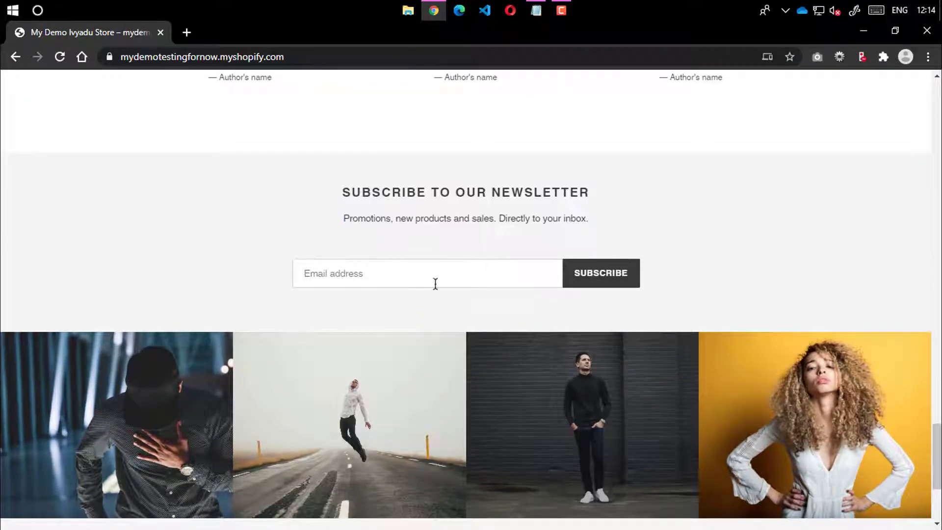
click(435, 282)
click(605, 219)
scroll(440, 291, down, 3)
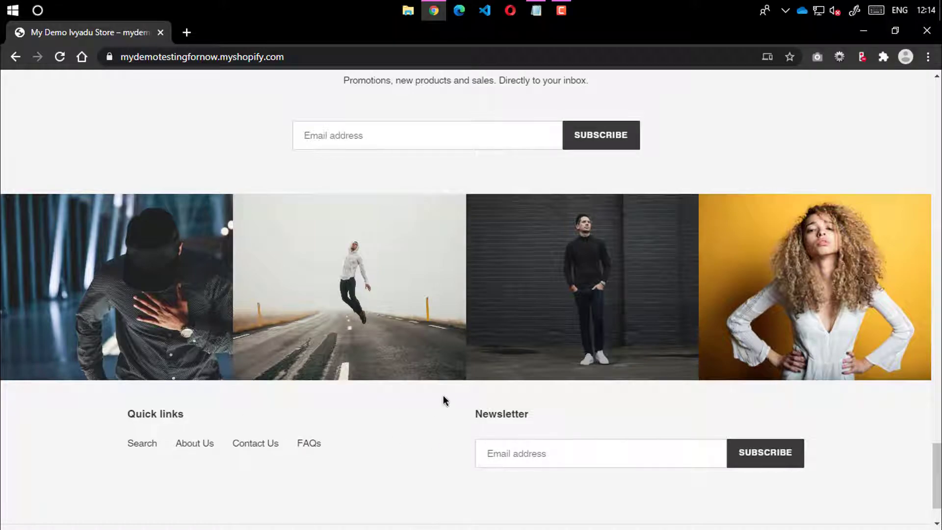
scroll(590, 354, up, 15)
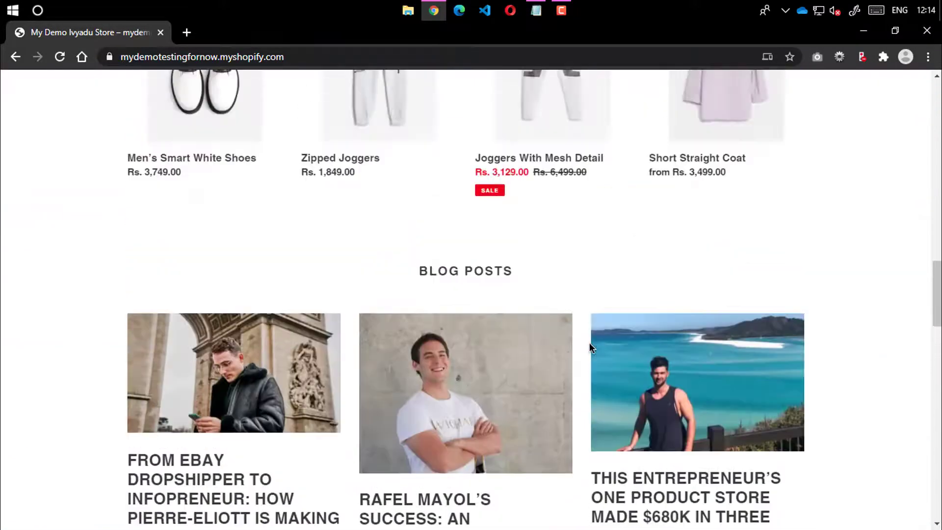
scroll(590, 343, up, 10)
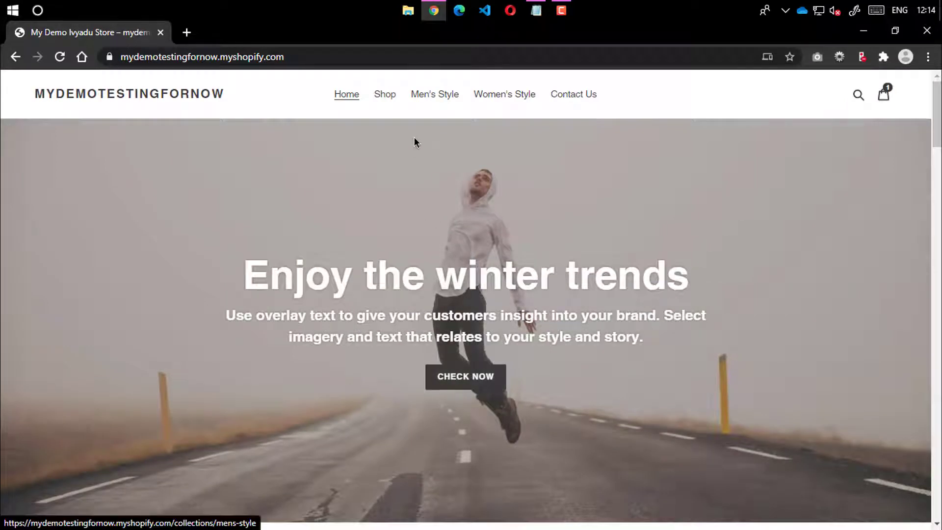
click(385, 96)
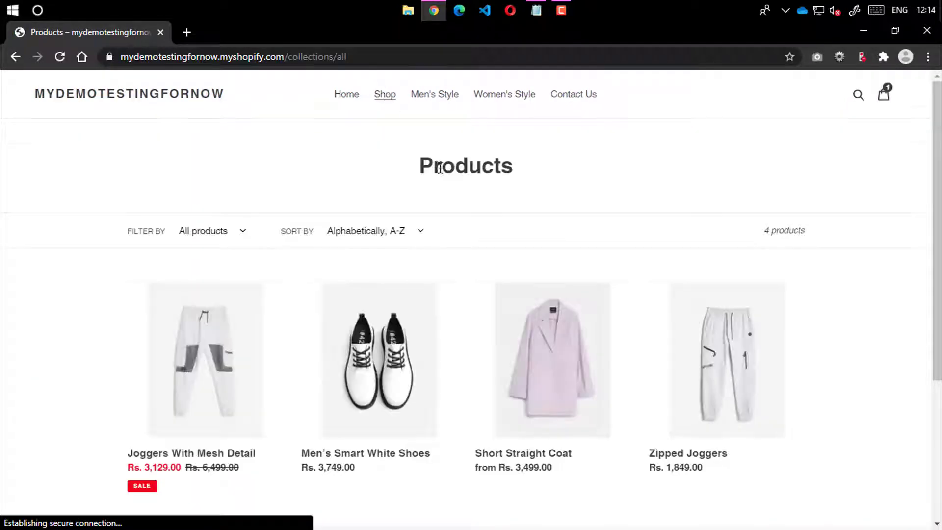
scroll(586, 243, down, 1)
scroll(586, 243, down, 3)
scroll(435, 208, up, 4)
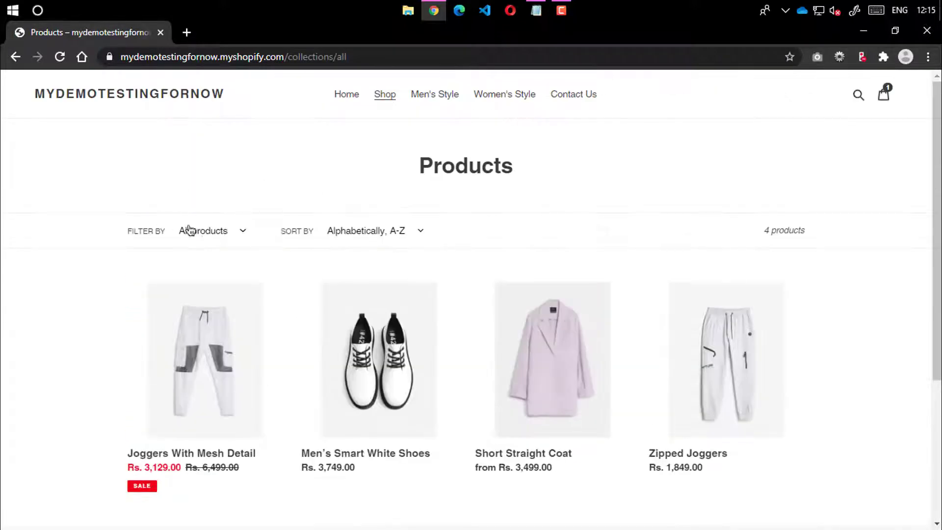
click(223, 233)
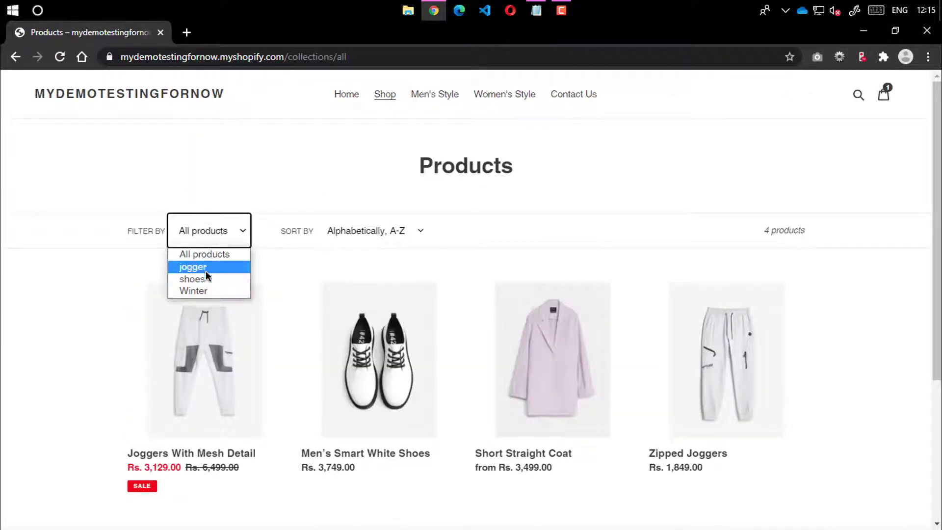
click(51, 281)
click(368, 236)
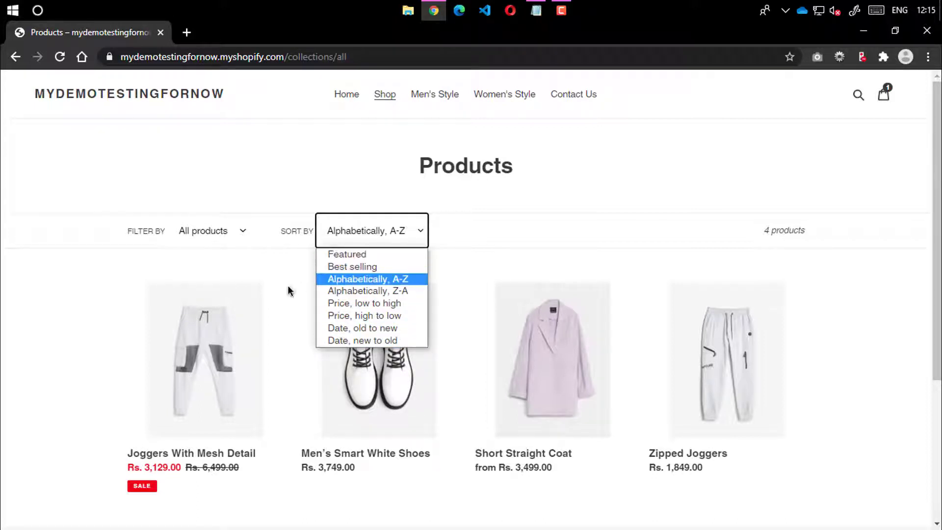
click(13, 308)
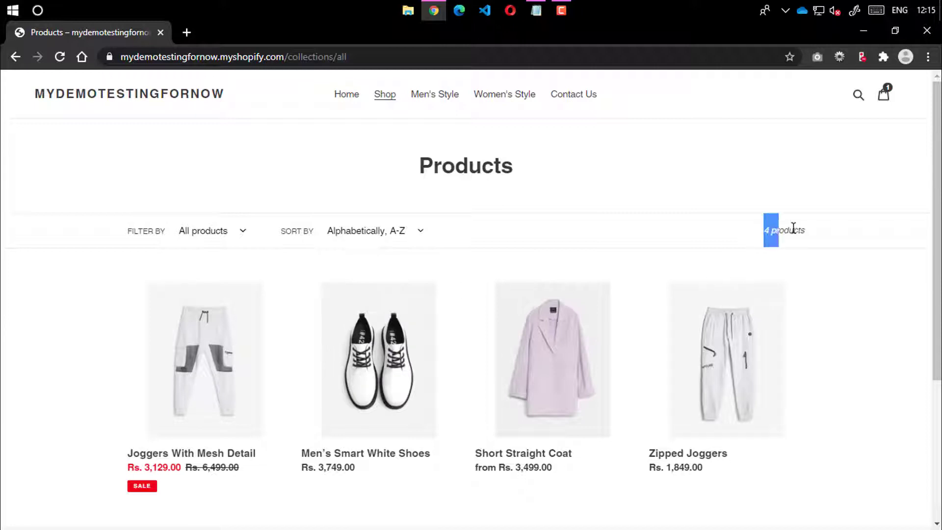
scroll(301, 254, down, 4)
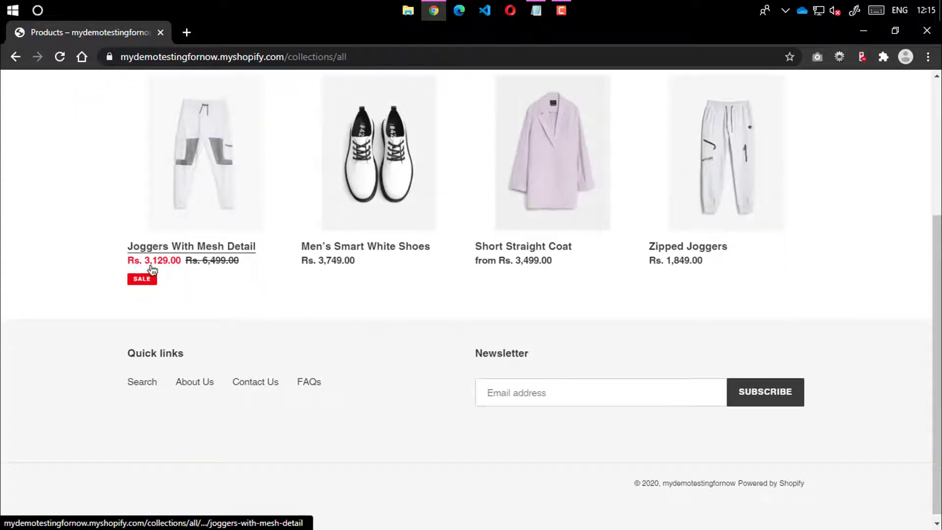
scroll(445, 286, up, 1)
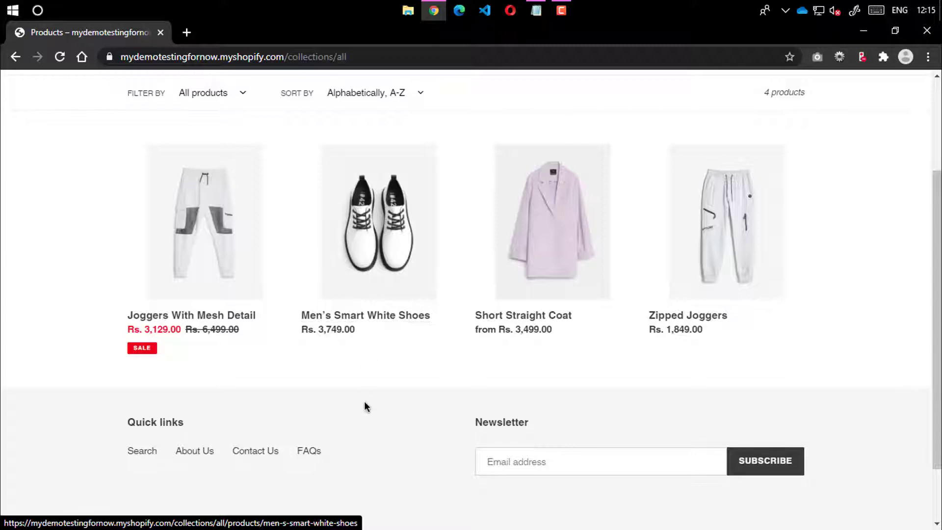
scroll(387, 391, down, 2)
scroll(523, 375, up, 4)
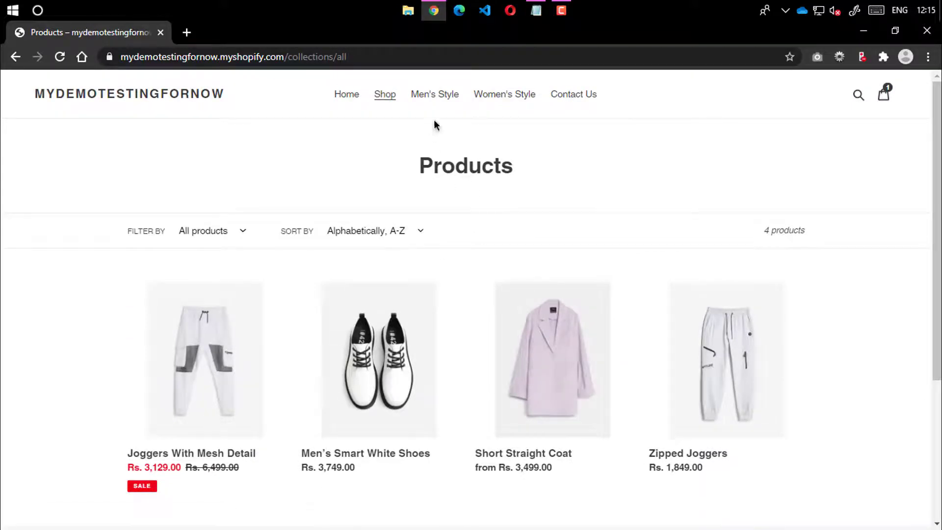
click(443, 94)
scroll(437, 261, down, 4)
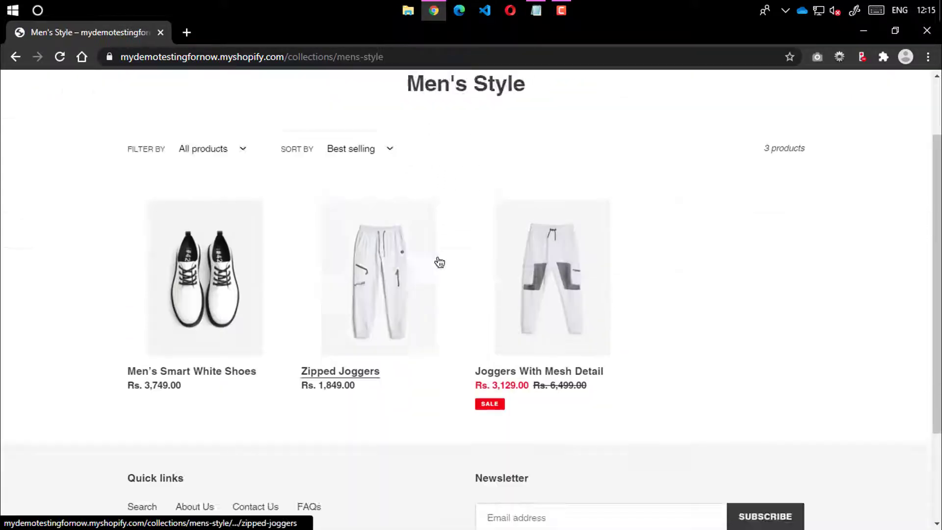
scroll(510, 236, up, 2)
scroll(514, 257, up, 2)
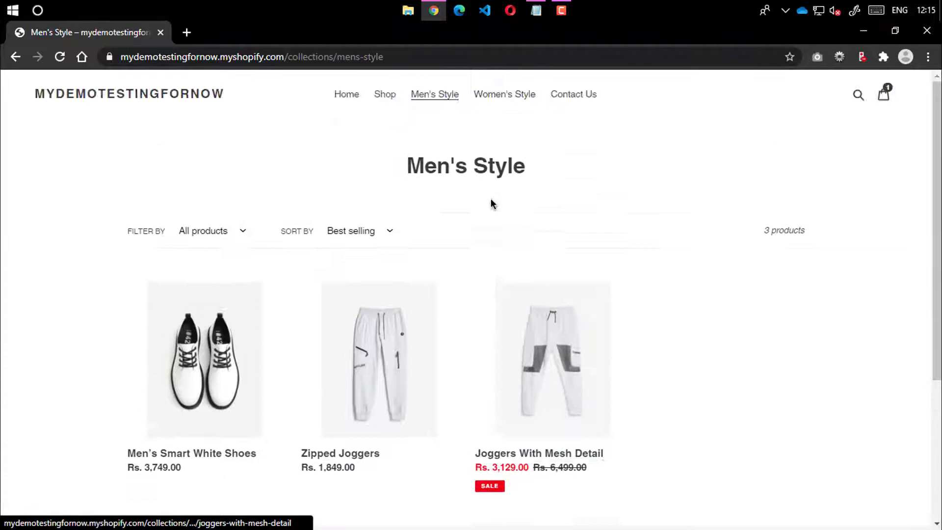
click(513, 97)
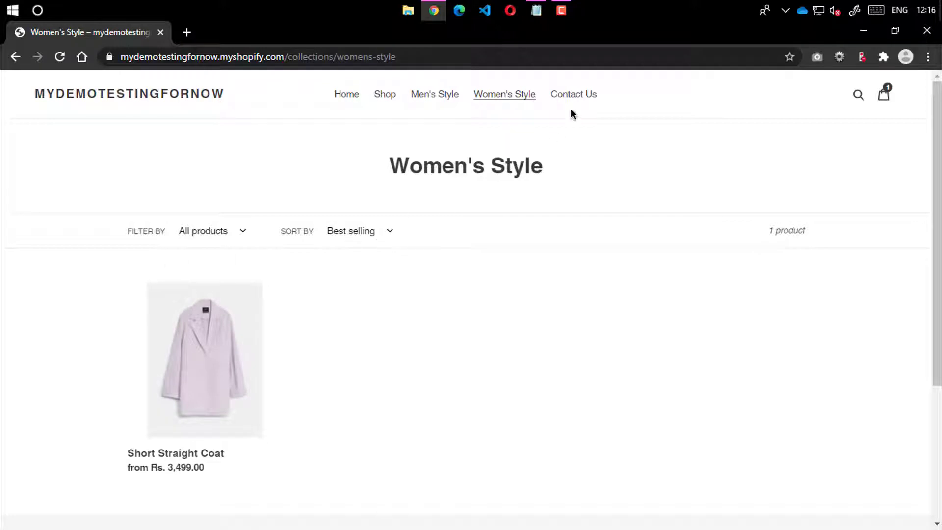
click(575, 93)
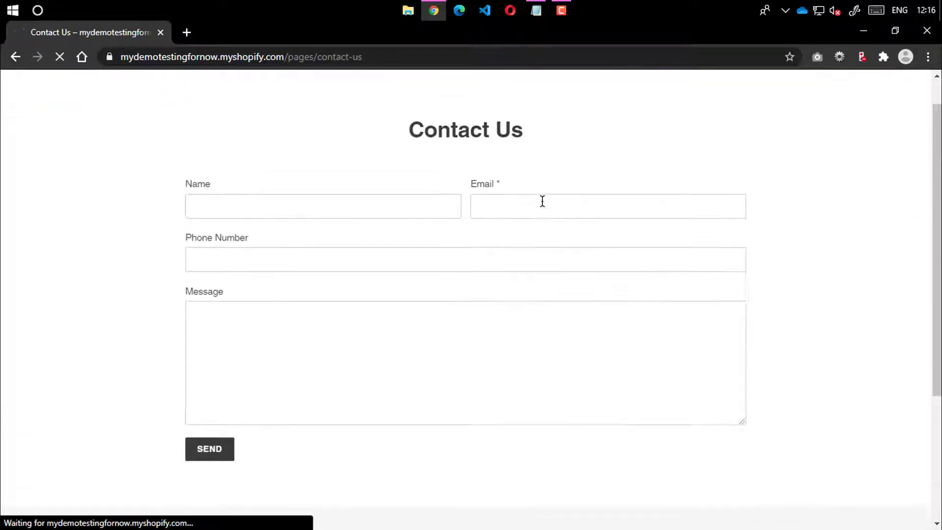
click(383, 96)
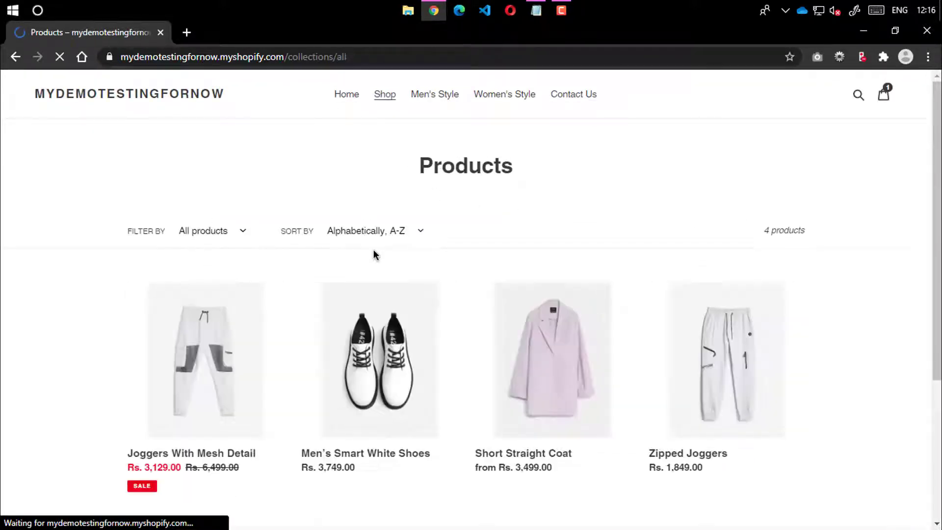
scroll(374, 252, down, 1)
Open the Joggers With Mesh Detail product page and scroll through its details
click(189, 295)
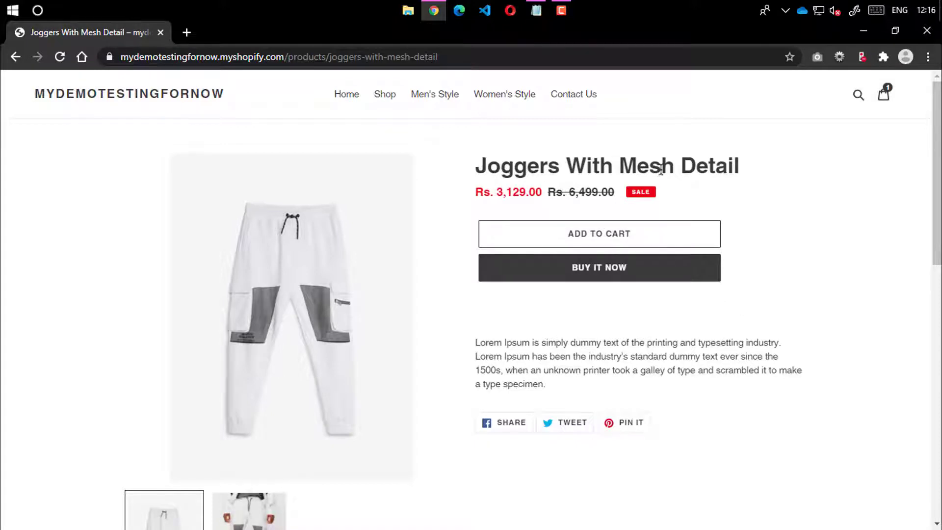
scroll(491, 206, down, 3)
scroll(404, 320, down, 4)
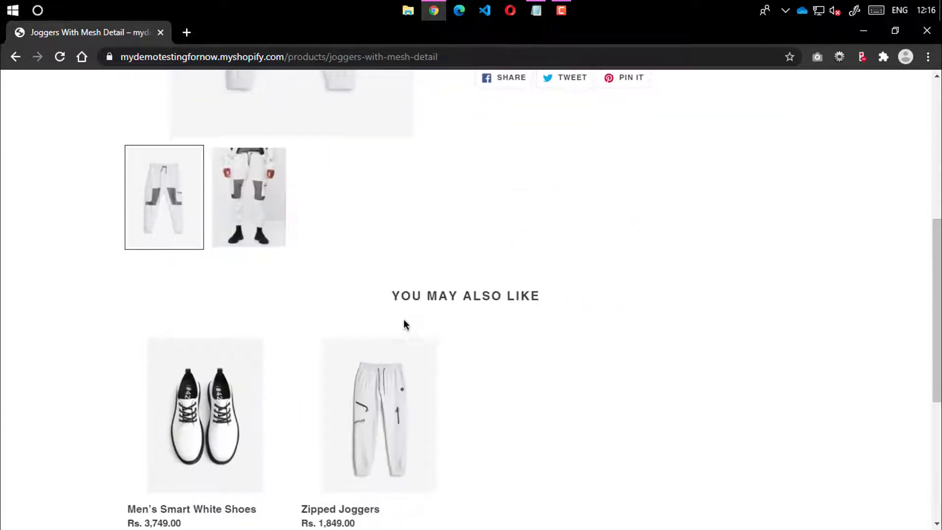
scroll(466, 289, down, 3)
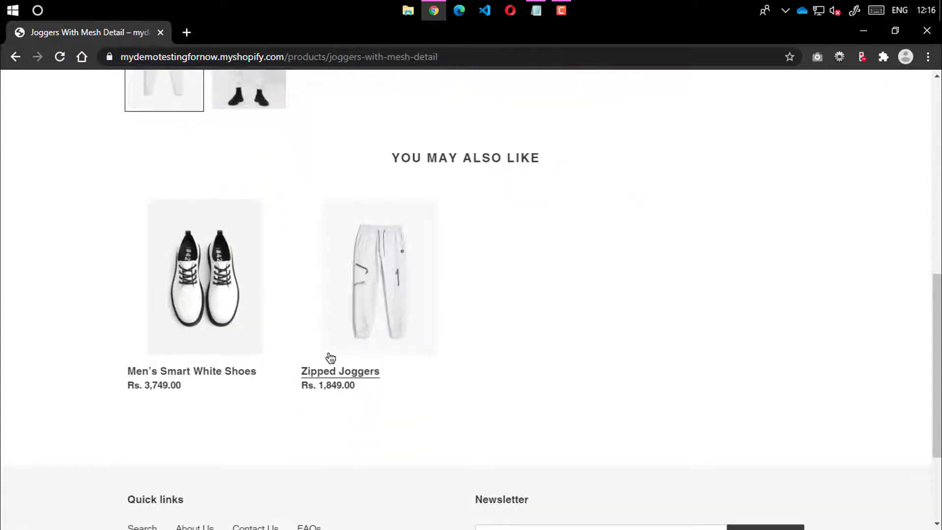
scroll(324, 356, down, 3)
scroll(452, 314, up, 13)
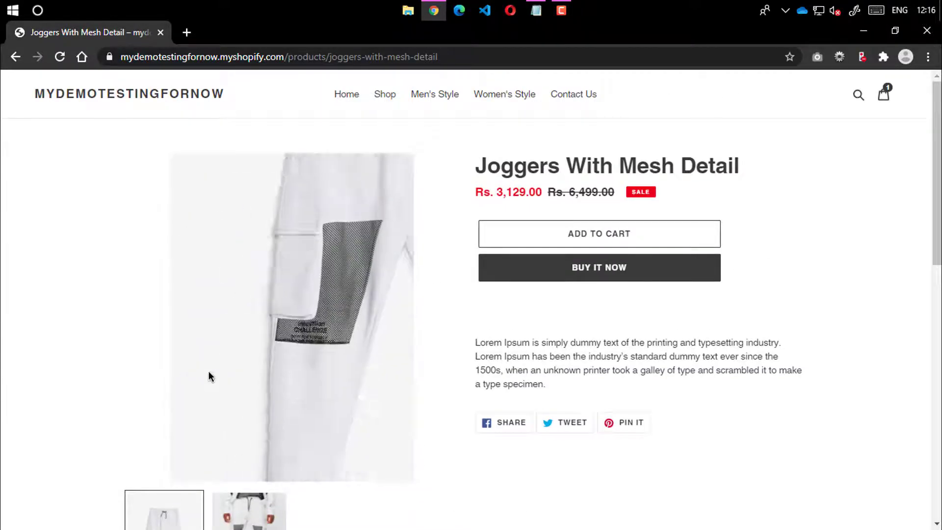
scroll(297, 295, down, 1)
scroll(300, 301, down, 2)
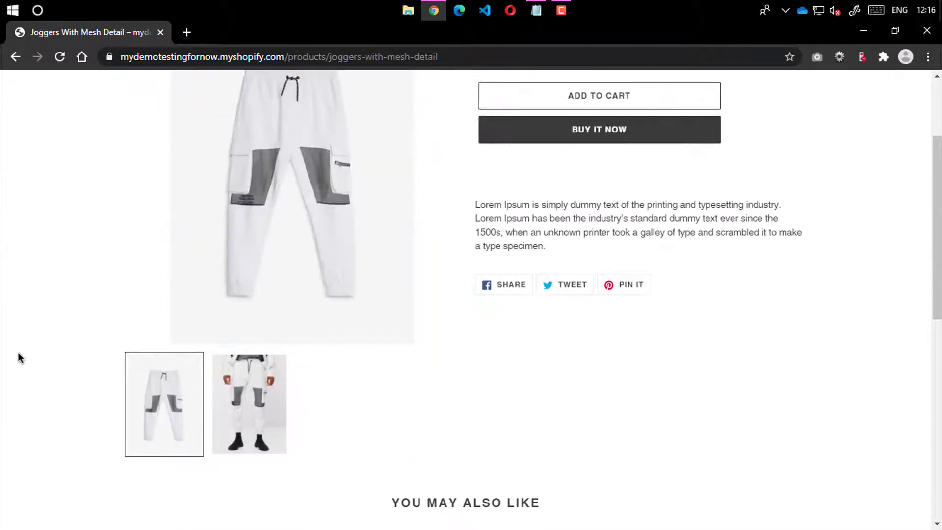
scroll(119, 449, up, 3)
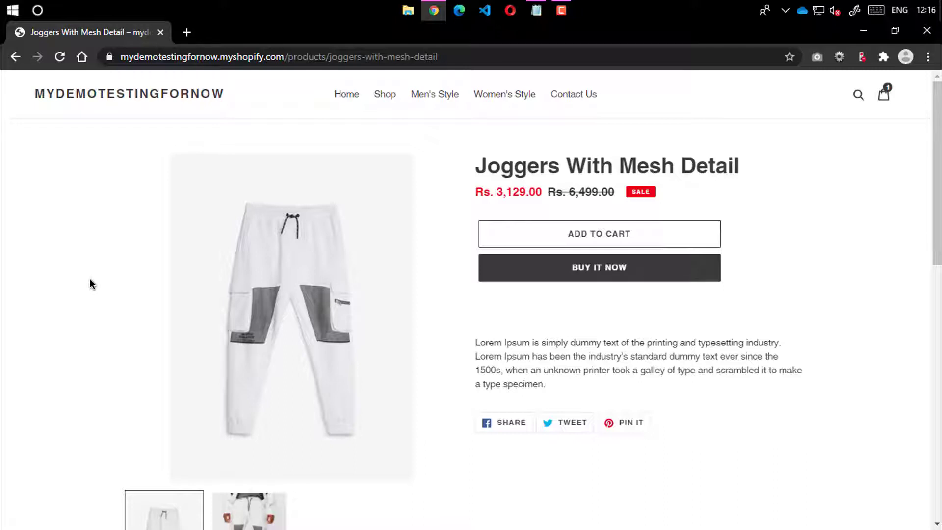
View the photo of the joggers being worn and add them to the cart at Rs. 3,129.00
scroll(90, 279, down, 1)
scroll(90, 284, down, 2)
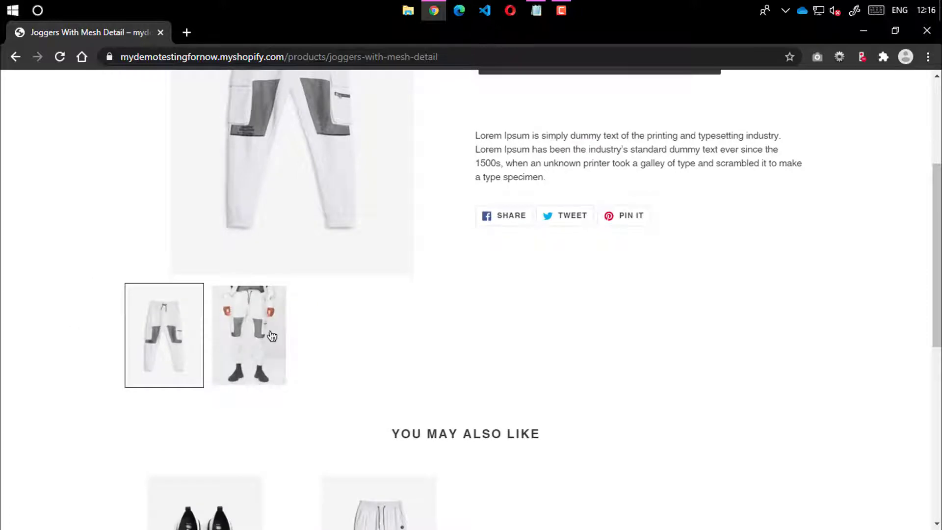
click(249, 336)
scroll(387, 336, up, 3)
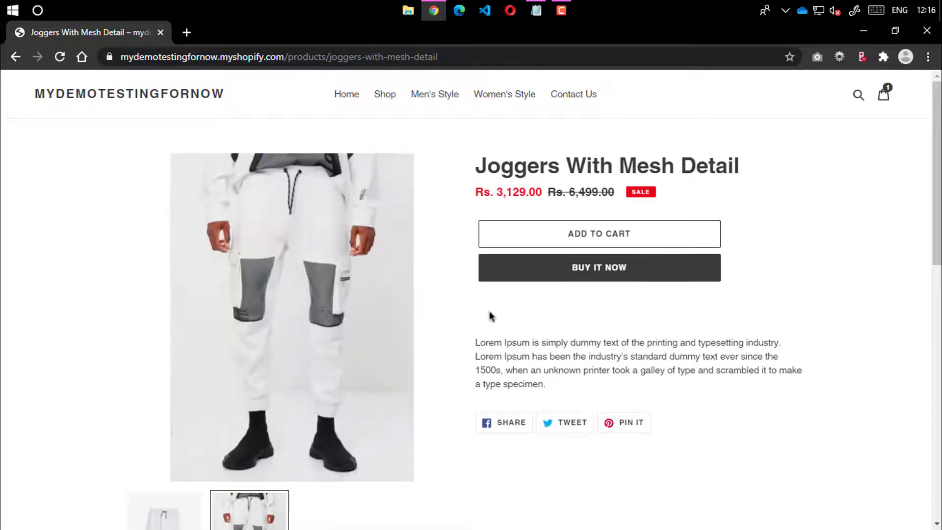
click(613, 245)
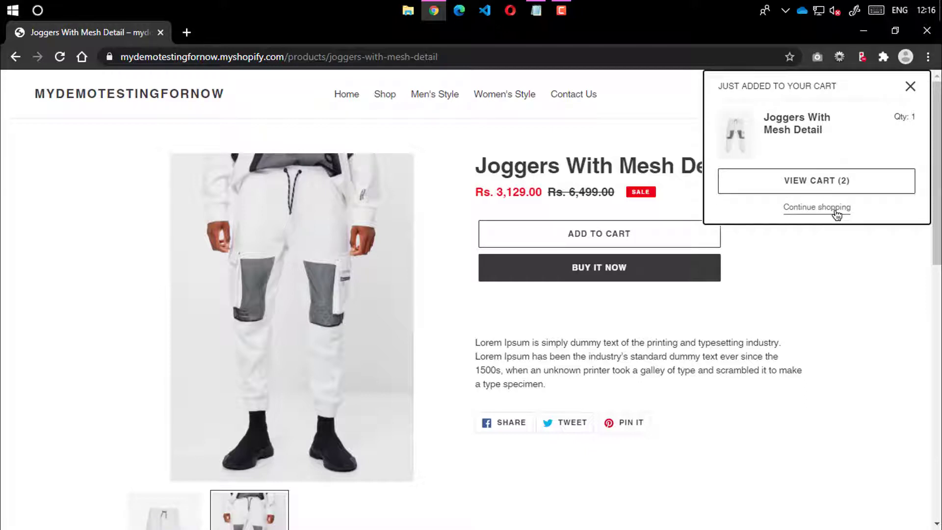
Check the cart's two items with their Rs. 7,428.00 subtotal, then continue shopping in all products
click(829, 183)
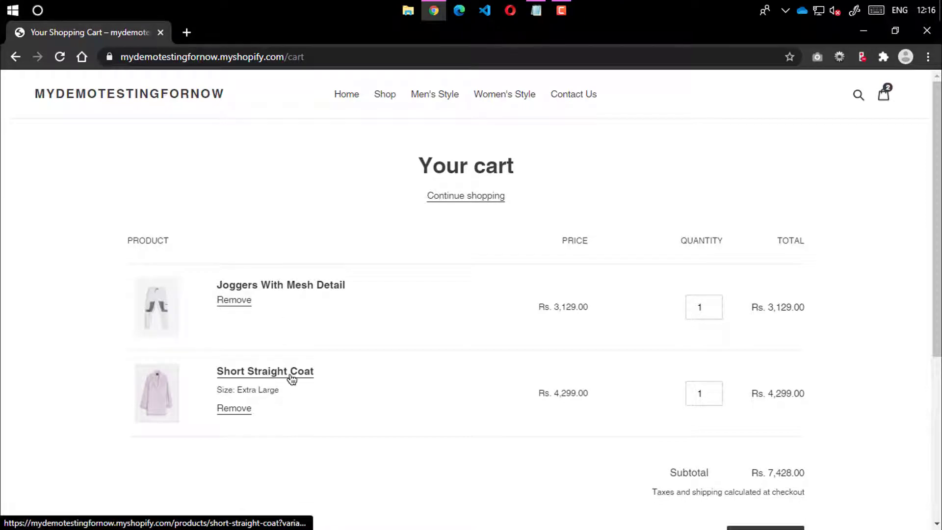
scroll(297, 308, down, 1)
scroll(540, 335, down, 1)
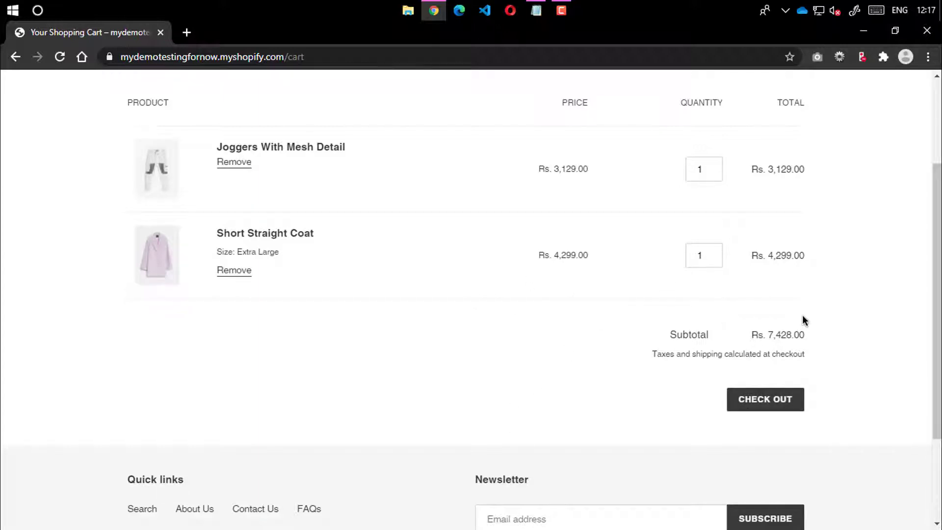
scroll(461, 358, up, 2)
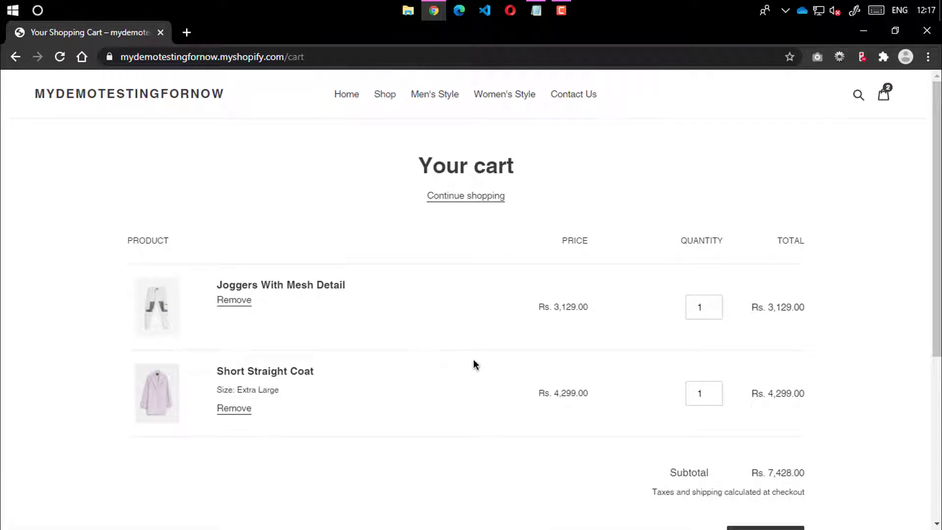
scroll(589, 348, down, 2)
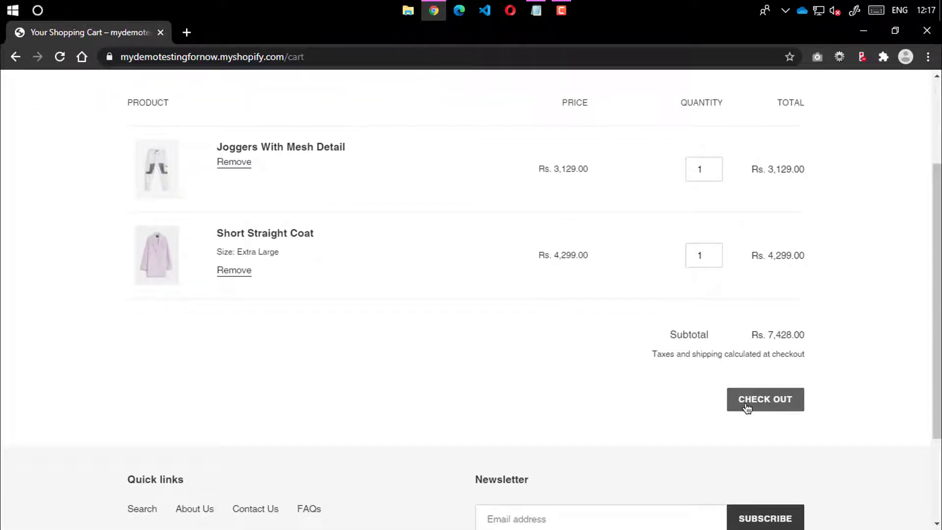
scroll(457, 361, up, 2)
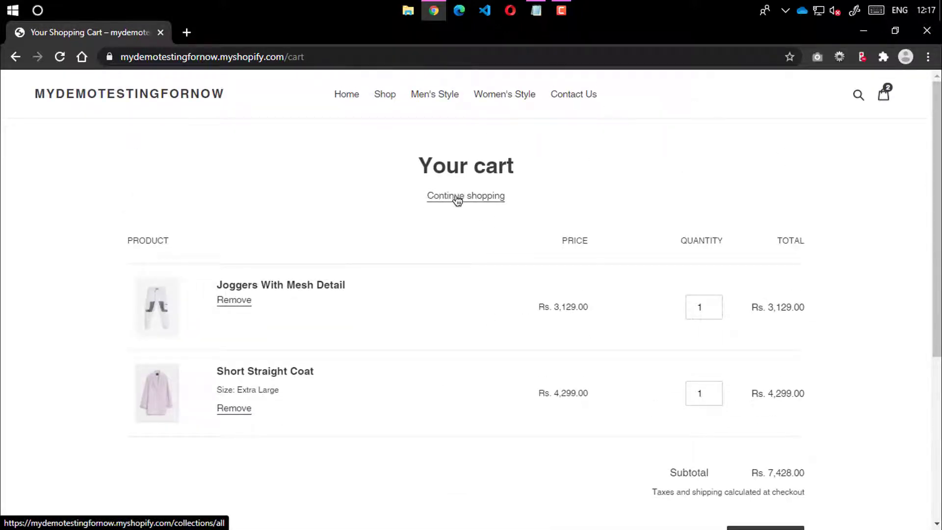
click(457, 198)
scroll(598, 258, down, 3)
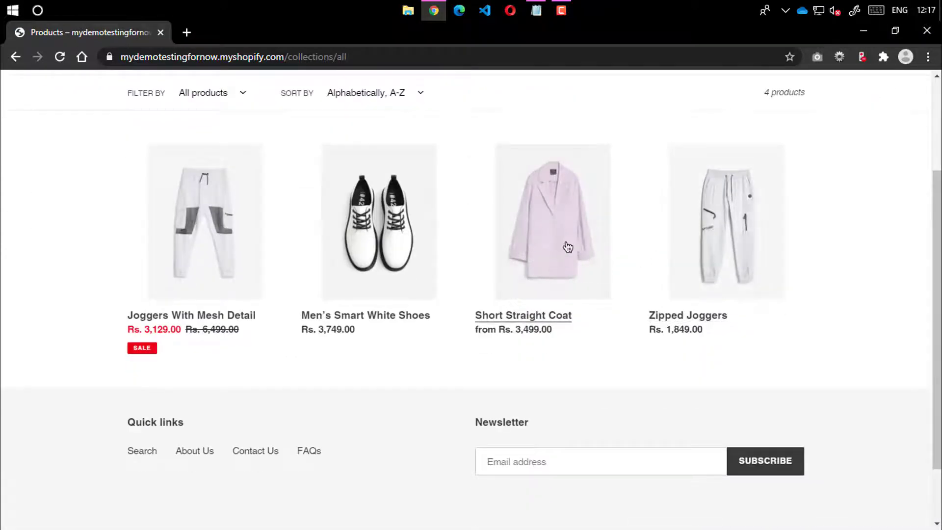
Open the Short Straight Coat product page and view the photo of the coat being worn
click(567, 246)
scroll(353, 281, down, 2)
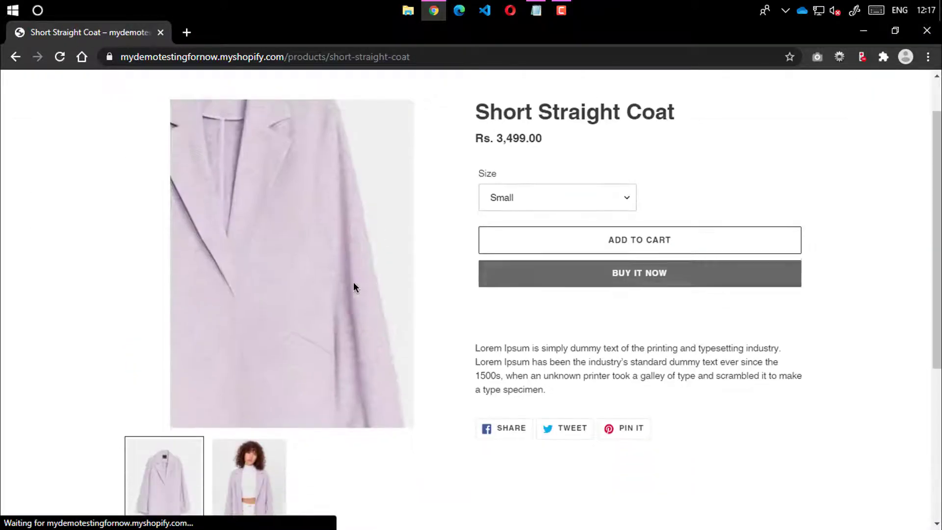
click(247, 463)
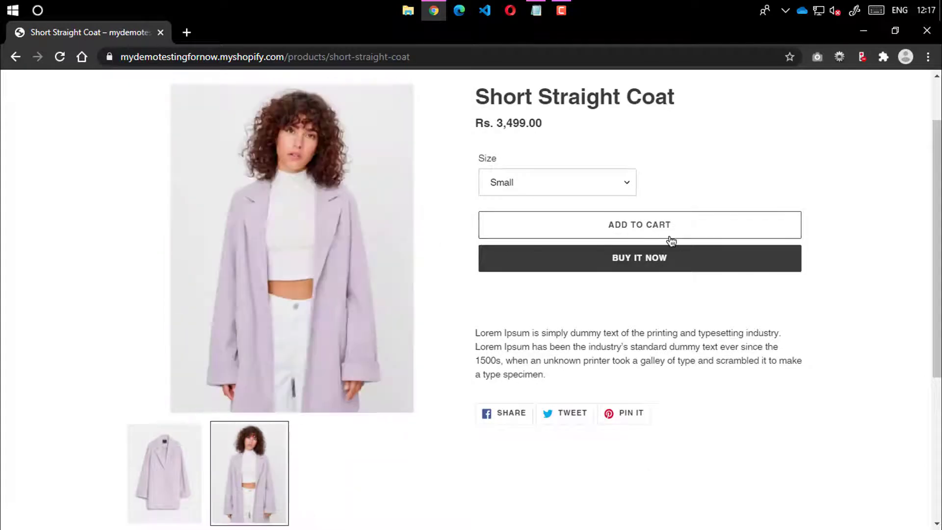
Cycle the coat size through Medium, Large and Extra Large, then set it back to Small
click(542, 184)
click(531, 214)
click(543, 177)
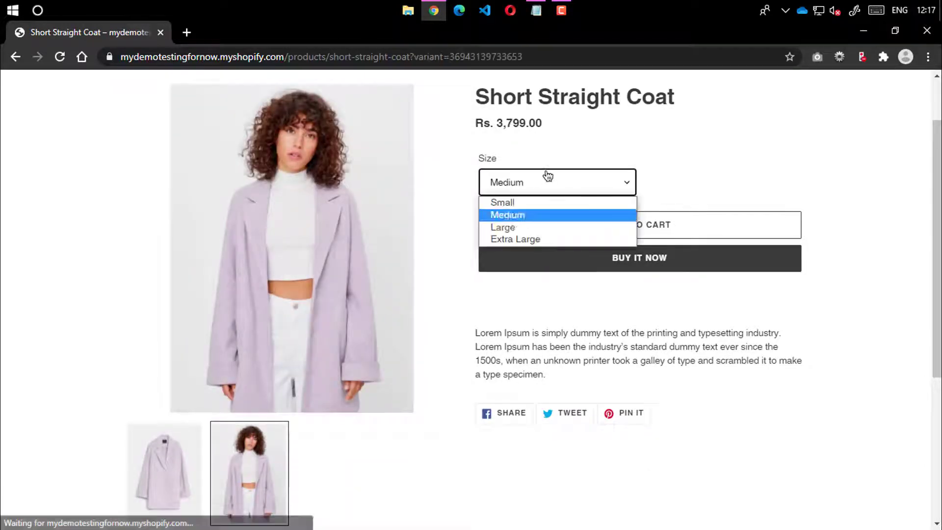
click(537, 227)
click(547, 190)
click(539, 240)
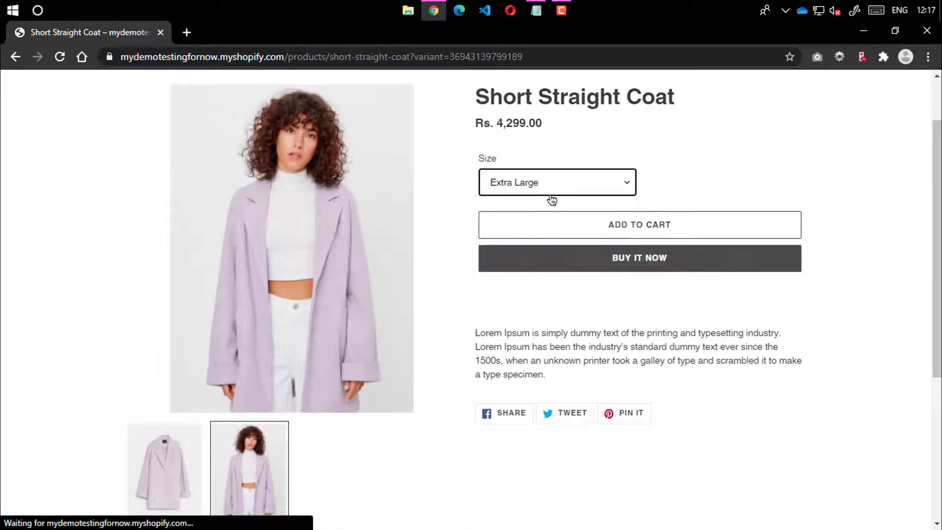
click(551, 192)
click(528, 227)
click(533, 189)
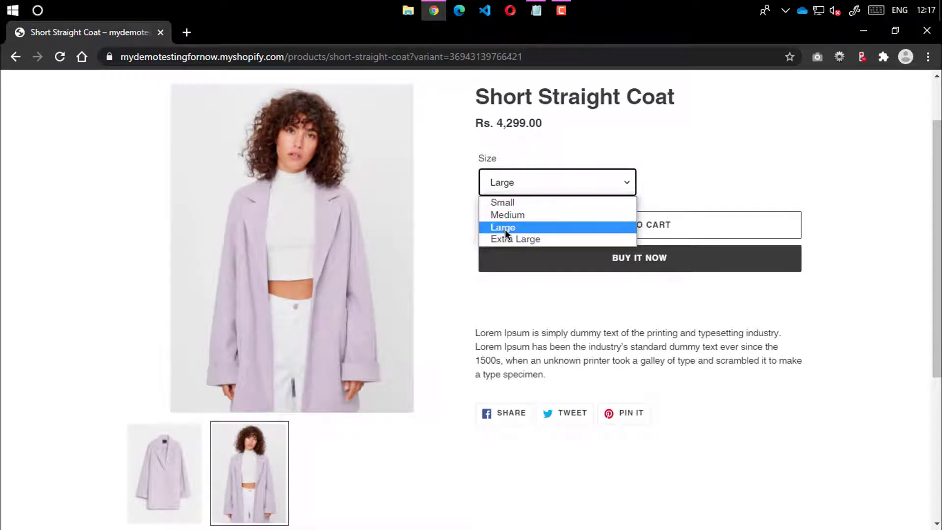
click(521, 203)
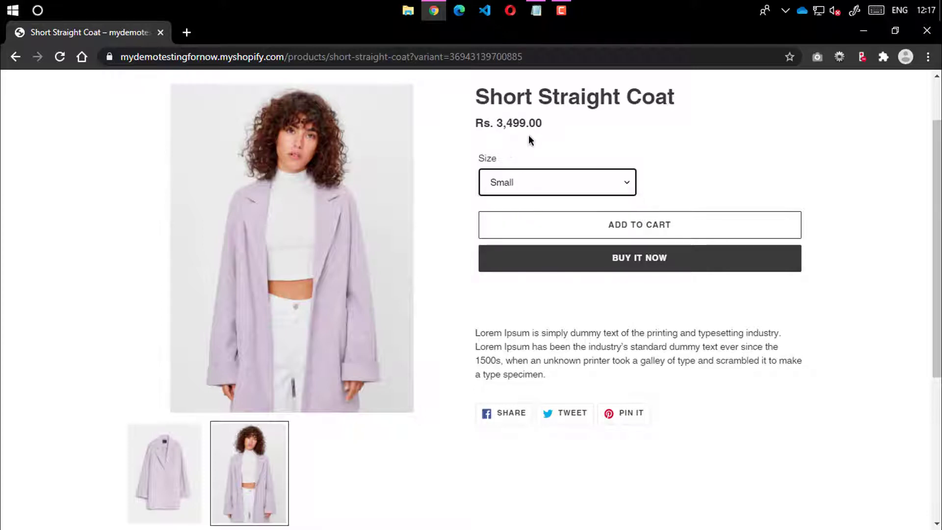
Scroll the product page and return to the store's home page
scroll(432, 189, down, 5)
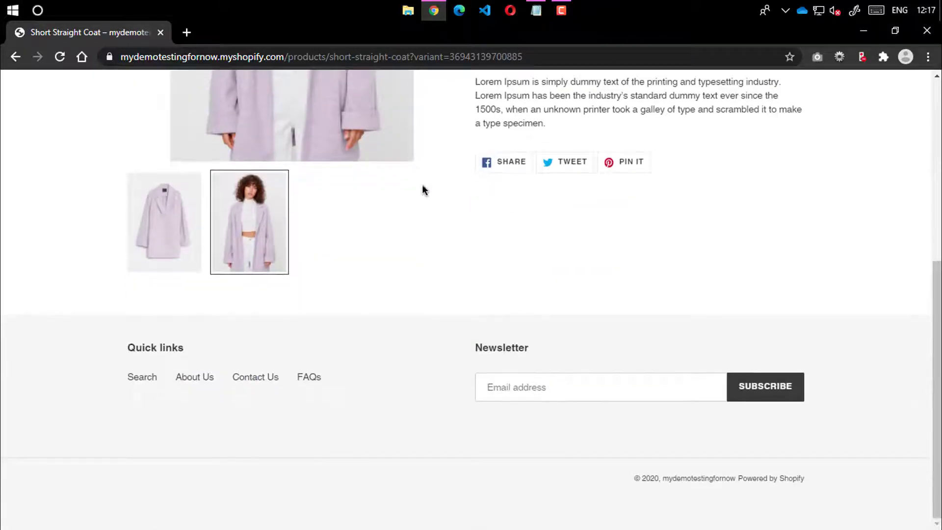
scroll(422, 190, up, 7)
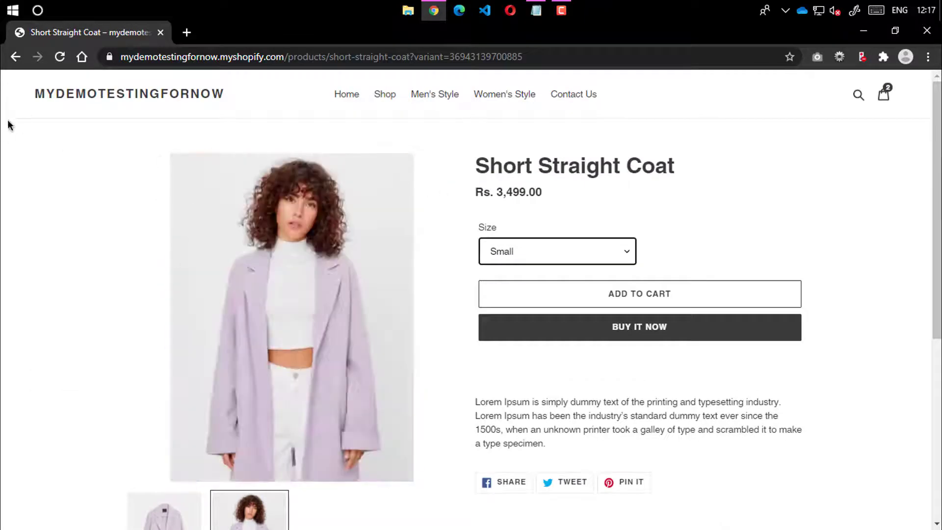
click(81, 95)
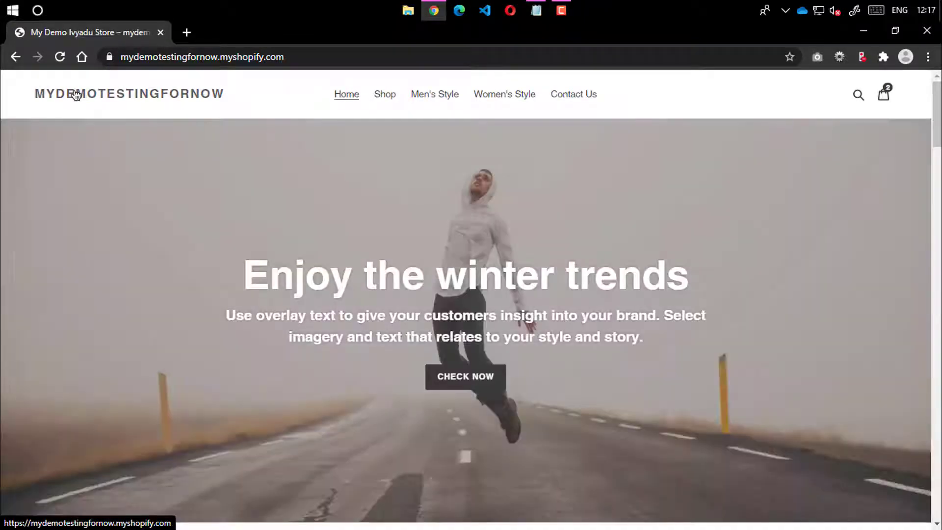
Scroll down the store home page and briefly select its web address
scroll(49, 128, down, 9)
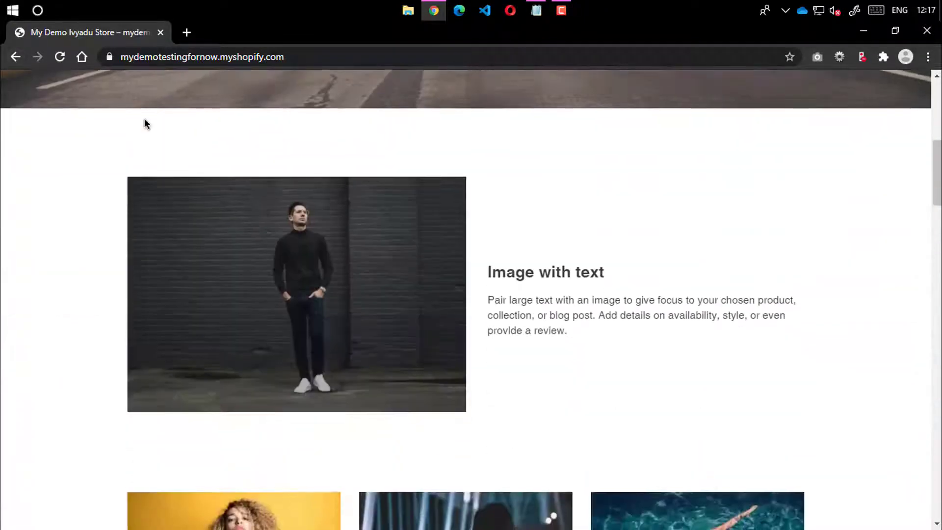
scroll(457, 193, down, 20)
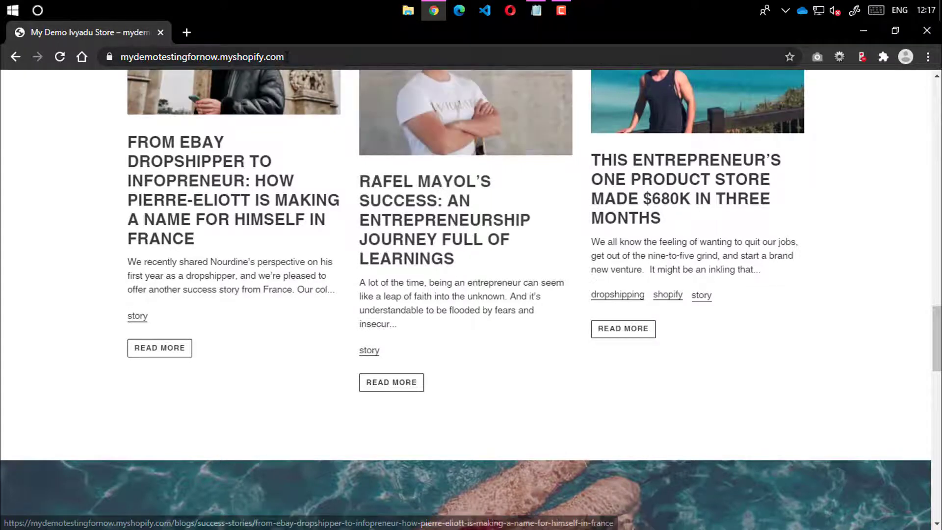
drag(287, 57, 59, 55)
click(35, 207)
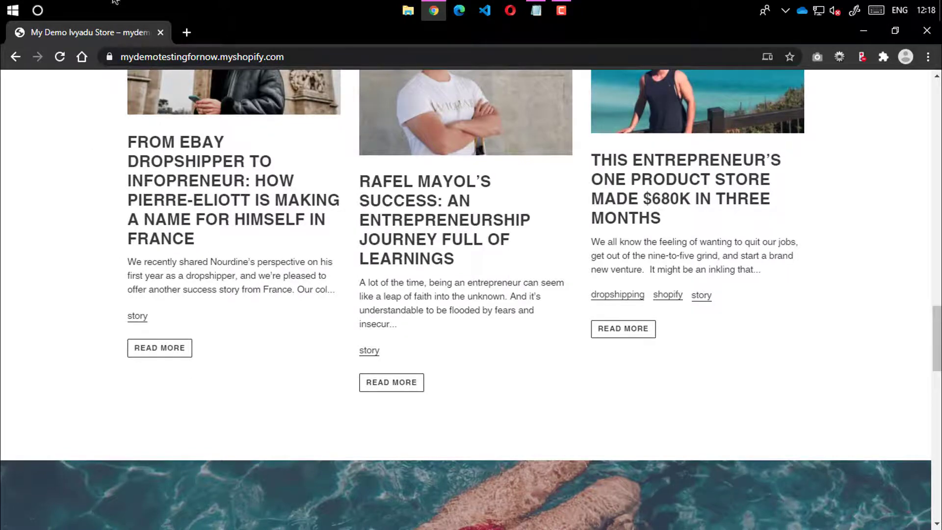
Browse the home page in F11 full screen, exit it, and open a new blank tab
scroll(318, 243, up, 15)
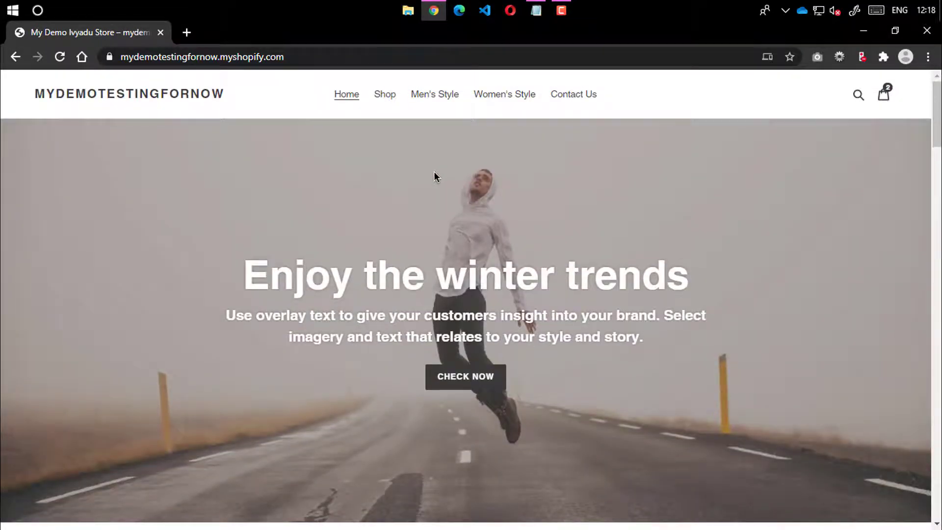
key(F11)
scroll(410, 177, down, 15)
scroll(409, 175, down, 5)
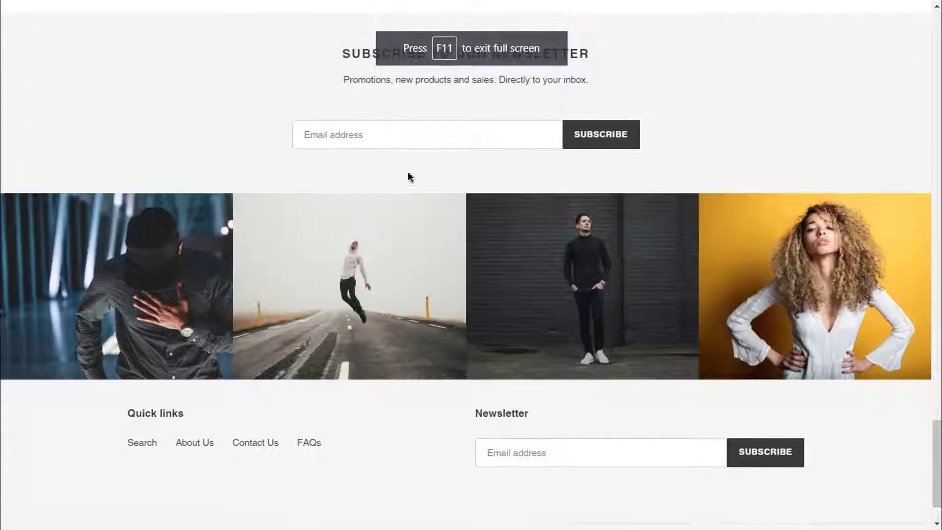
scroll(411, 169, up, 10)
scroll(412, 152, up, 15)
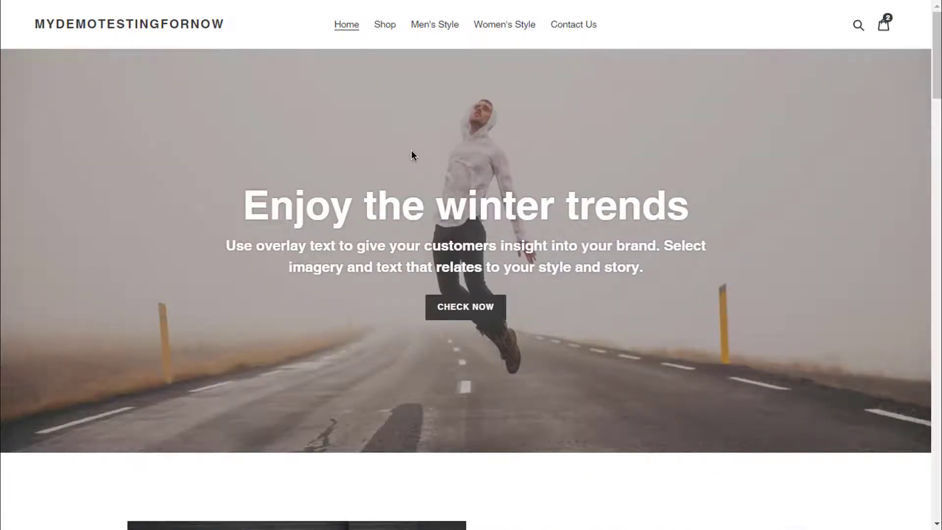
key(F11)
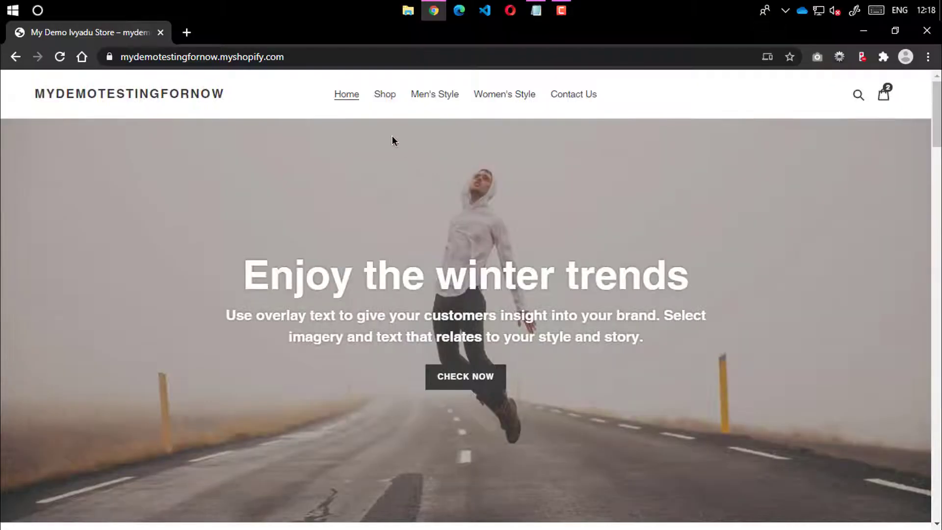
click(185, 32)
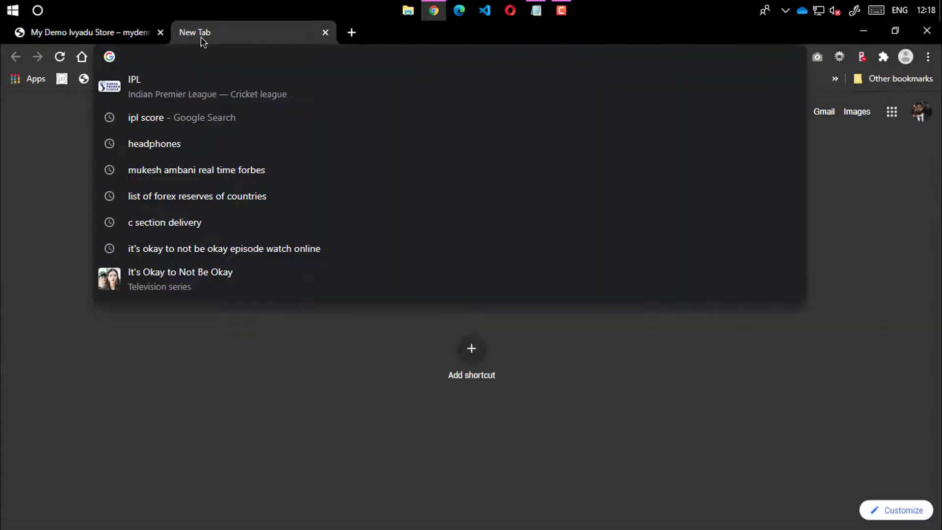
Open a new private window and load the Shopify homepage
click(928, 57)
click(879, 110)
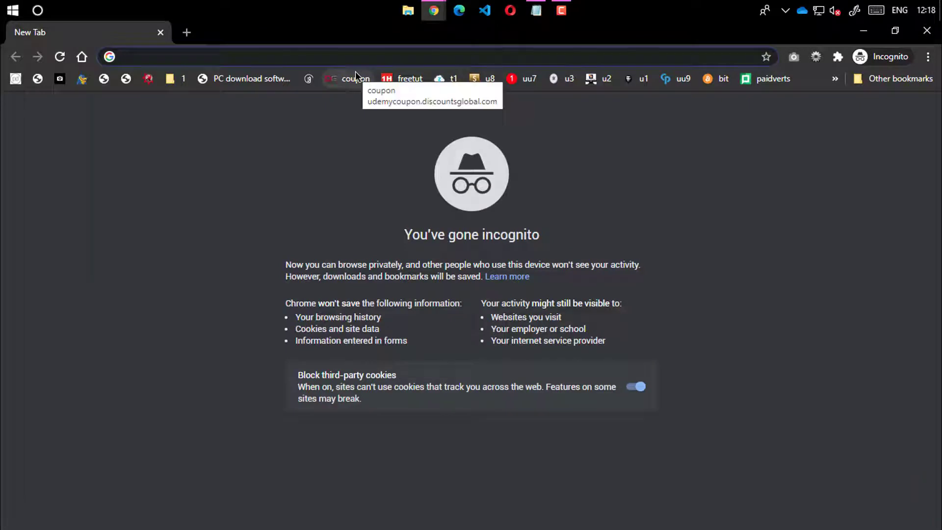
text(shopify)
key(Return)
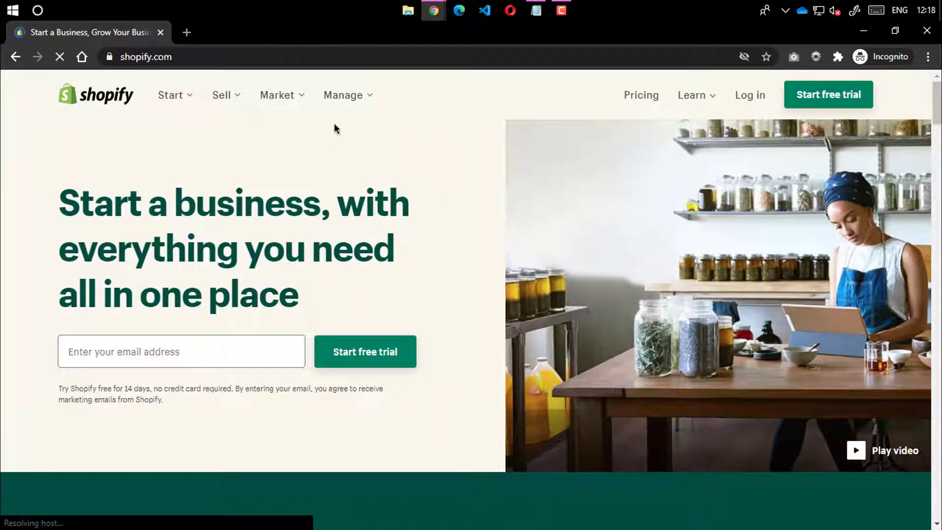
Switch the address to shopify.in, look it over, then go back to shopify.com
click(392, 55)
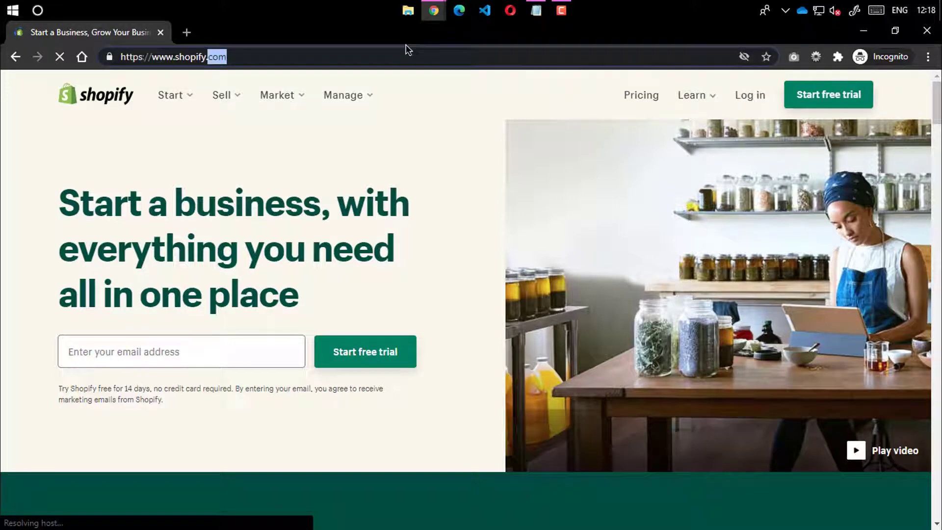
text(in)
key(Return)
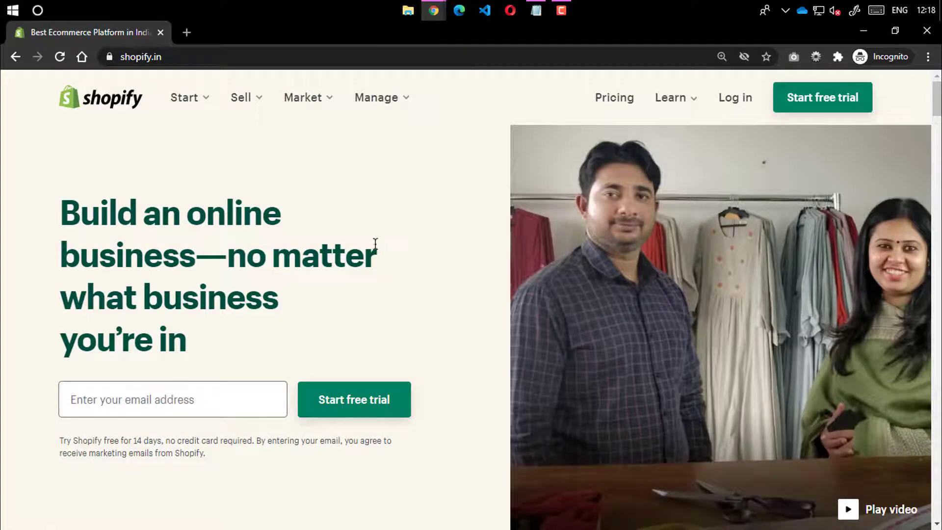
scroll(375, 249, down, 15)
scroll(252, 228, up, 5)
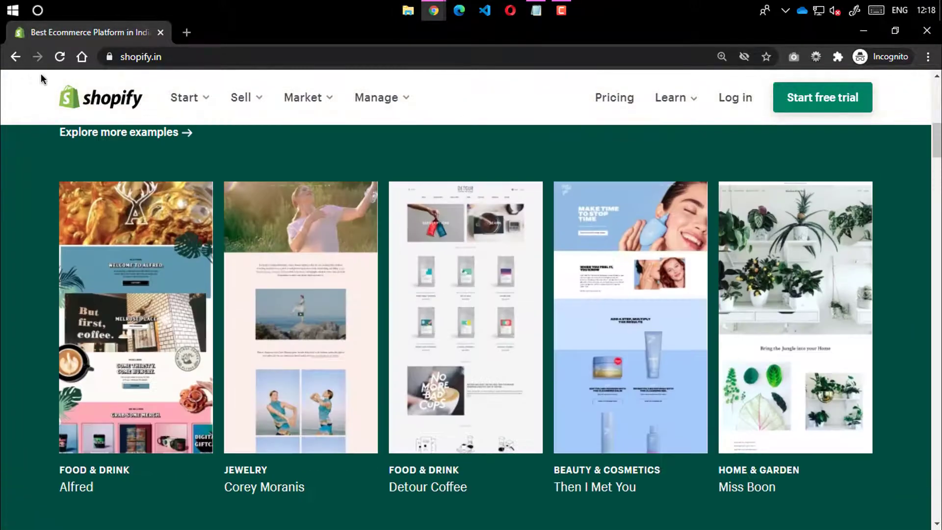
click(15, 56)
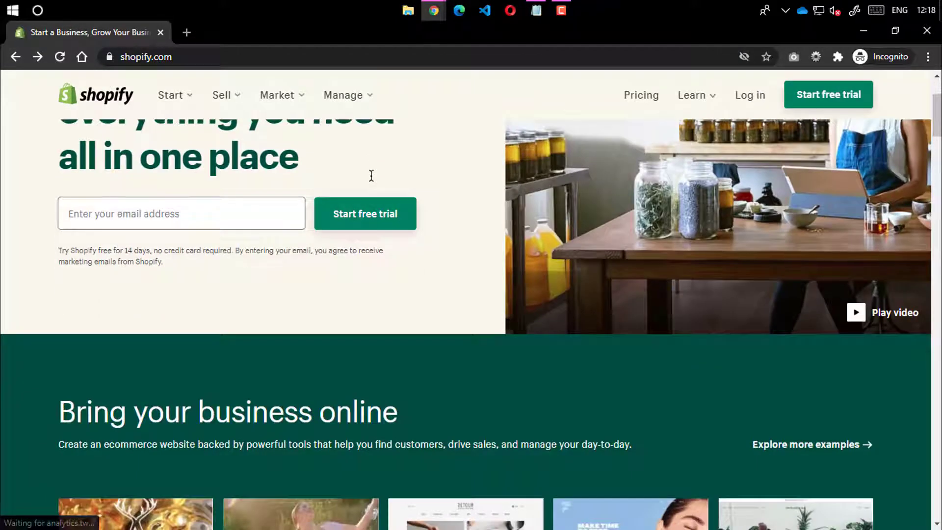
Highlight the homepage stats: 1,000,000 businesses, 175 countries and $200 billion USD
scroll(371, 175, down, 20)
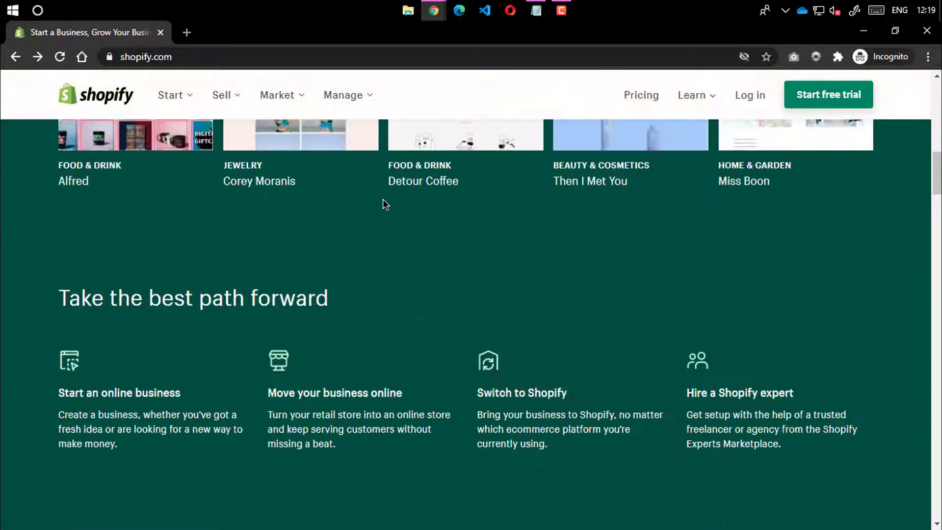
scroll(387, 212, down, 20)
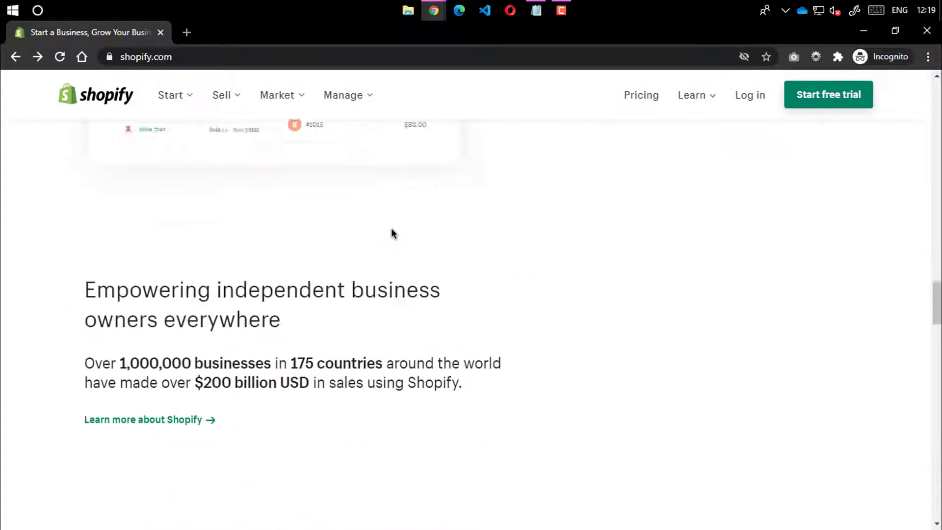
scroll(286, 337, up, 8)
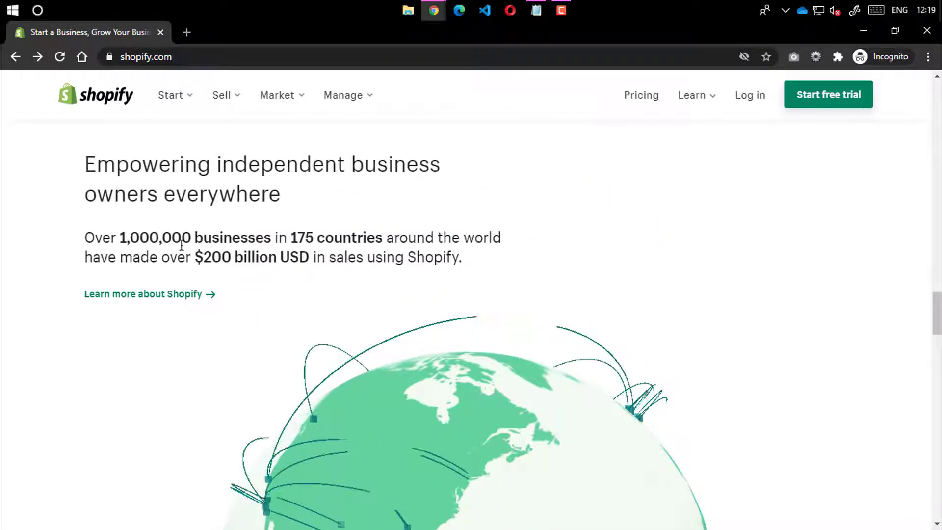
double_click(158, 241)
double_click(260, 238)
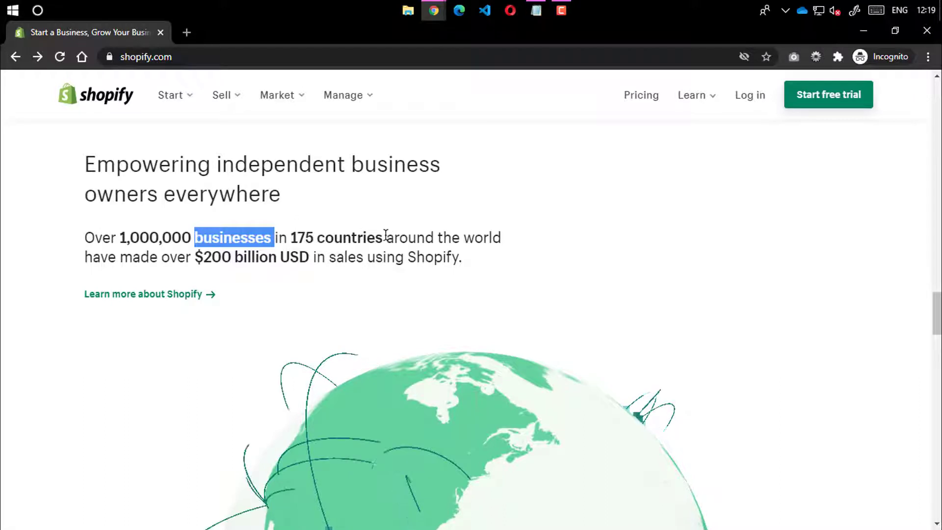
drag(291, 237, 385, 235)
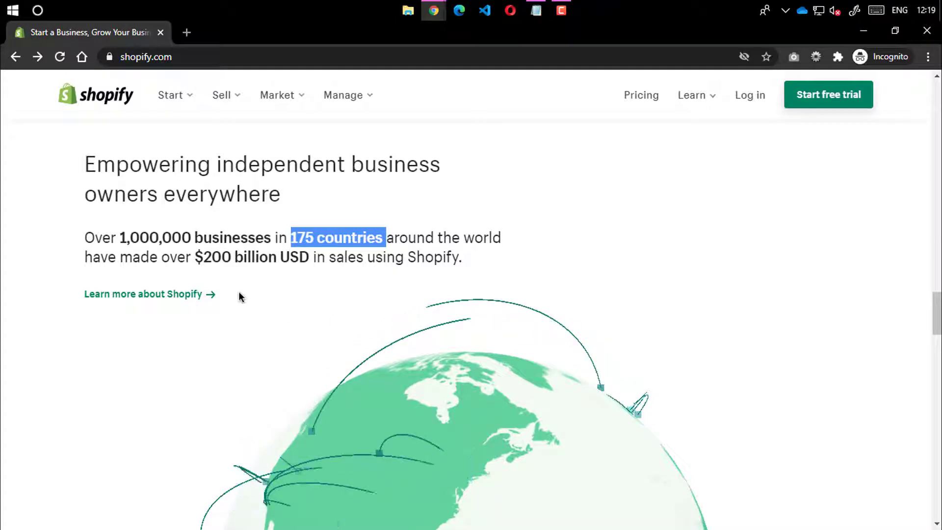
mouse_move(199, 260)
mouse_down()
mouse_move(288, 259)
mouse_move(302, 266)
mouse_move(294, 269)
mouse_up()
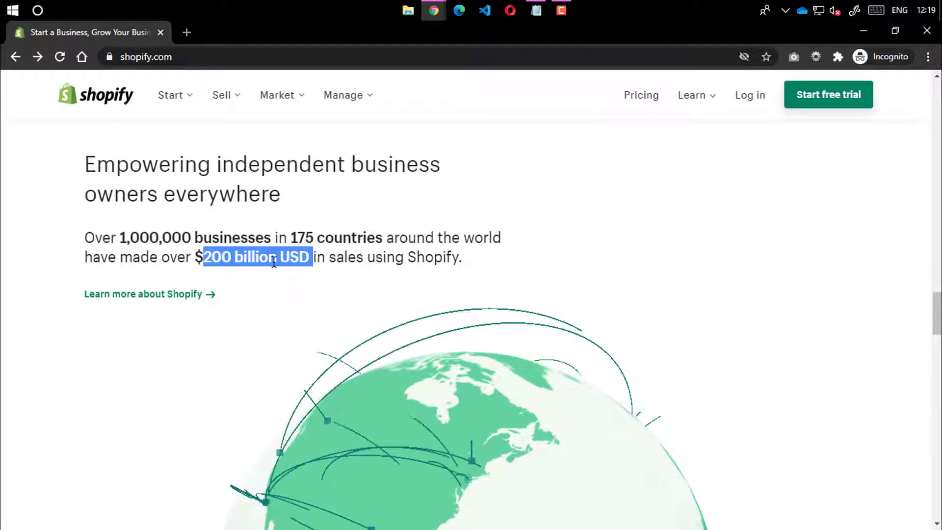
double_click(277, 258)
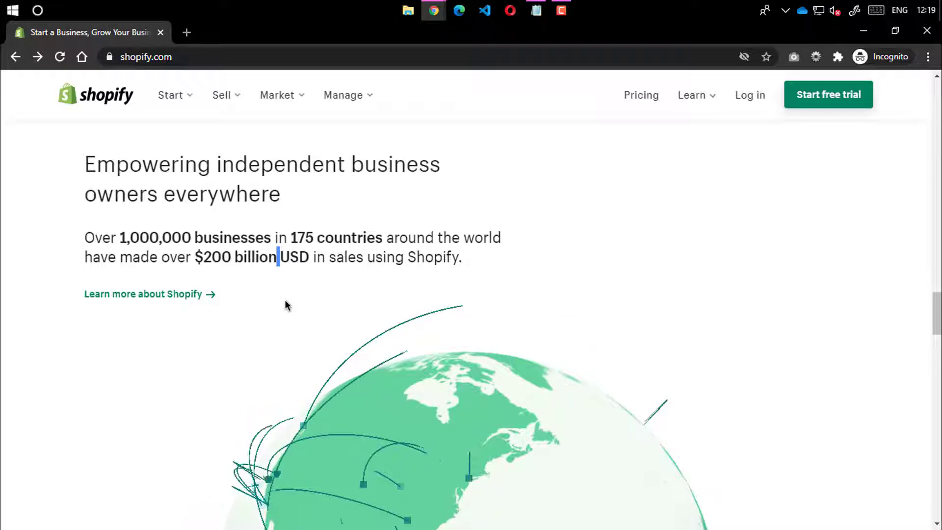
double_click(289, 257)
double_click(320, 257)
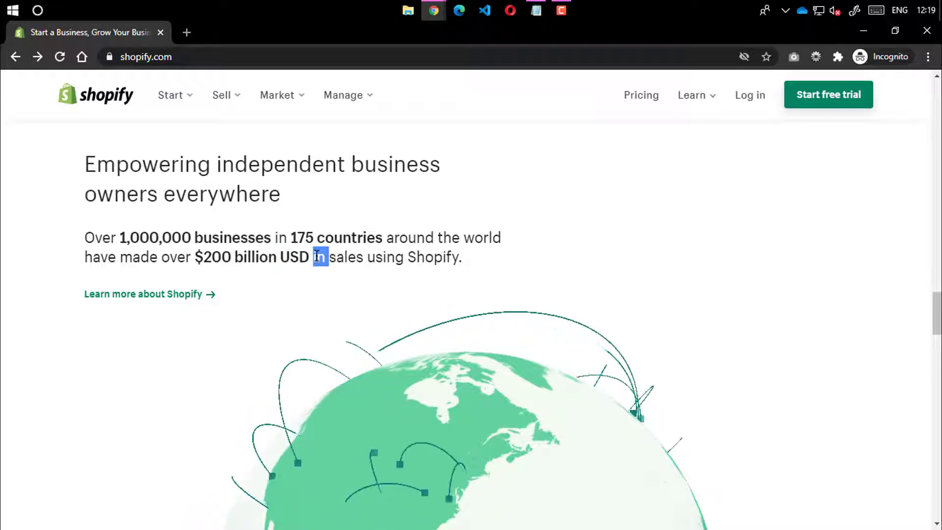
Select more words in the figures lower down the page, including USD
scroll(311, 282, down, 3)
scroll(289, 311, up, 6)
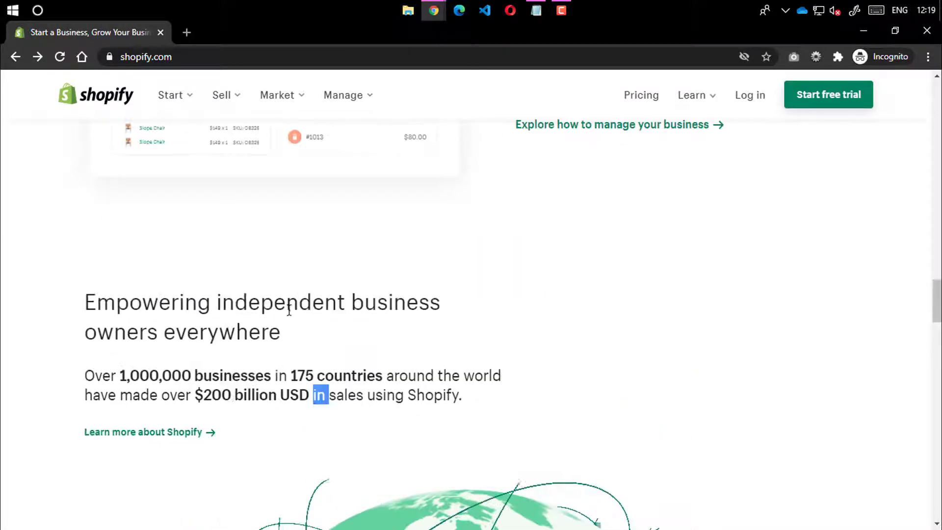
double_click(230, 391)
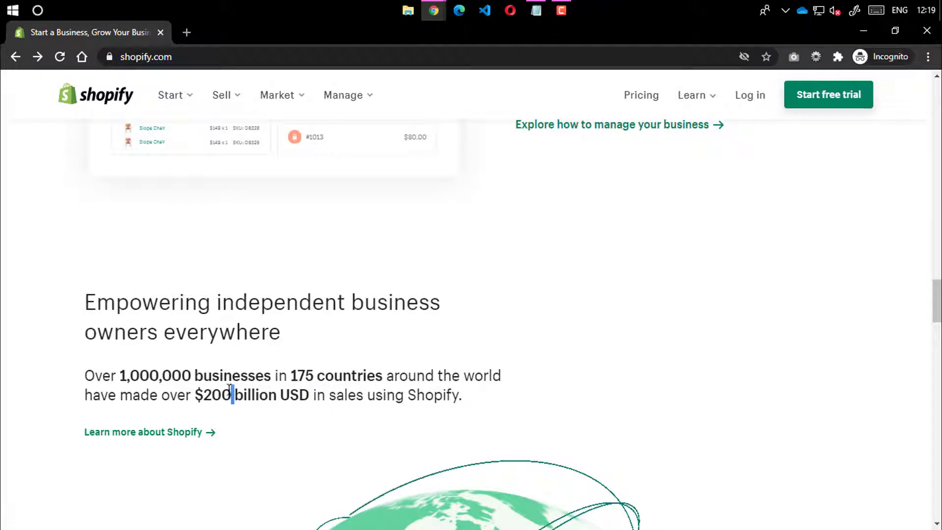
double_click(278, 392)
double_click(290, 393)
scroll(290, 393, down, 15)
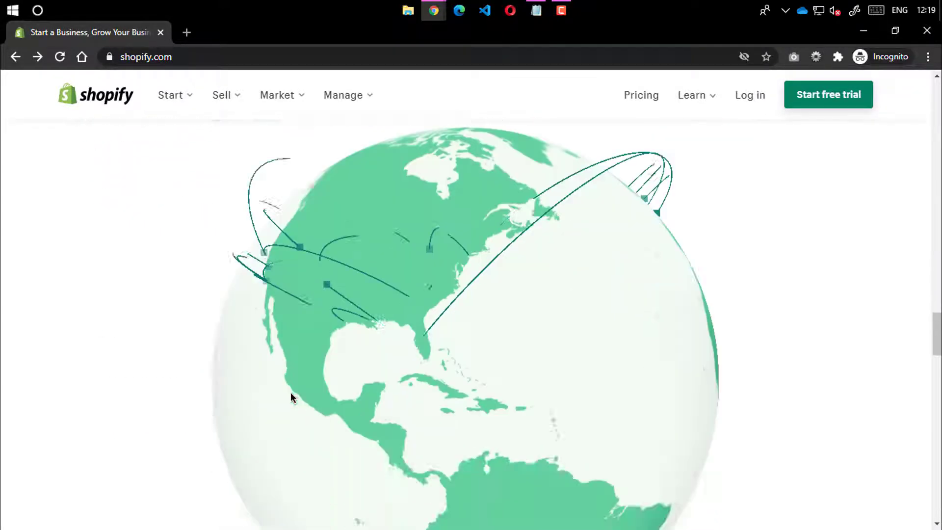
scroll(294, 357, down, 20)
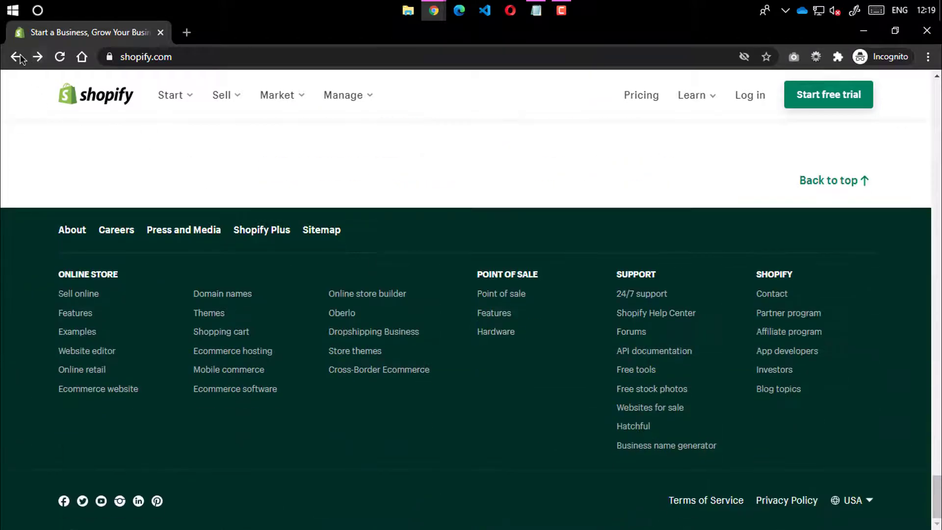
Return to the Shopify homepage and go to the Pricing page
click(17, 57)
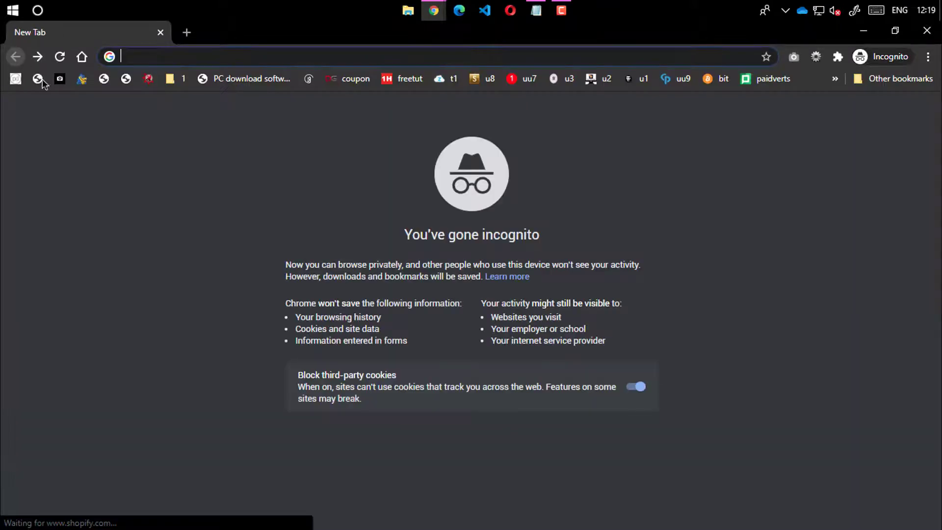
click(36, 57)
scroll(467, 199, down, 18)
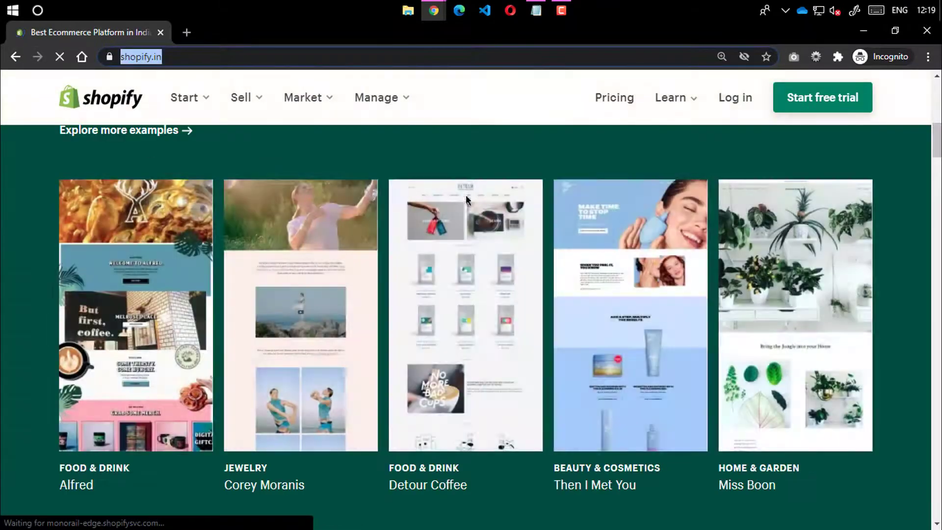
scroll(505, 222, up, 20)
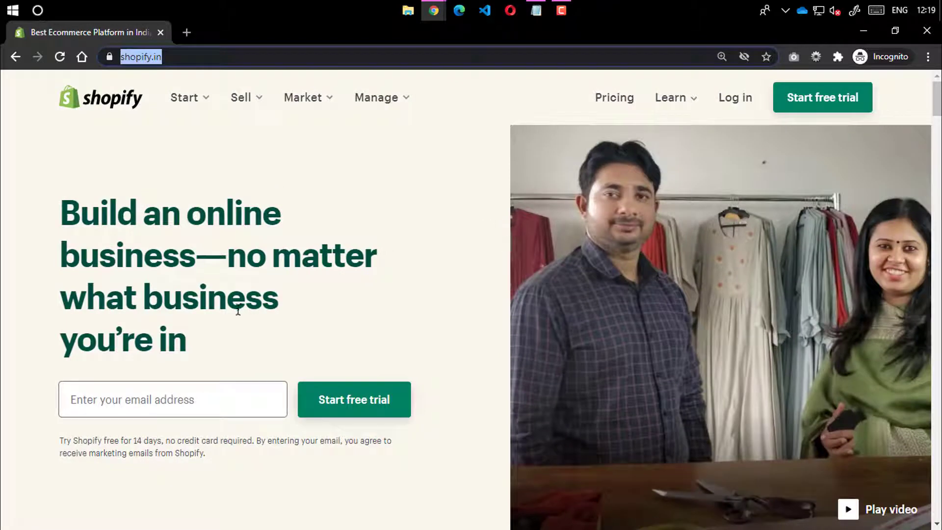
click(155, 395)
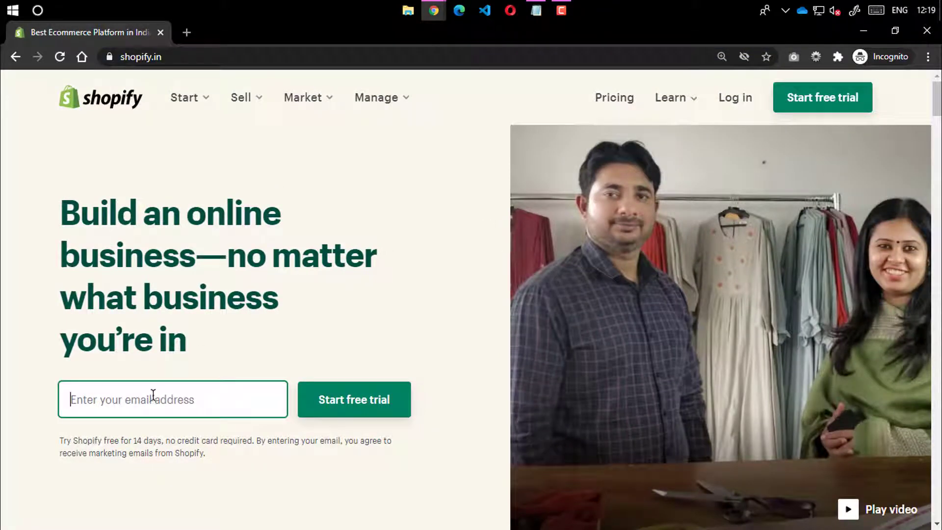
click(618, 97)
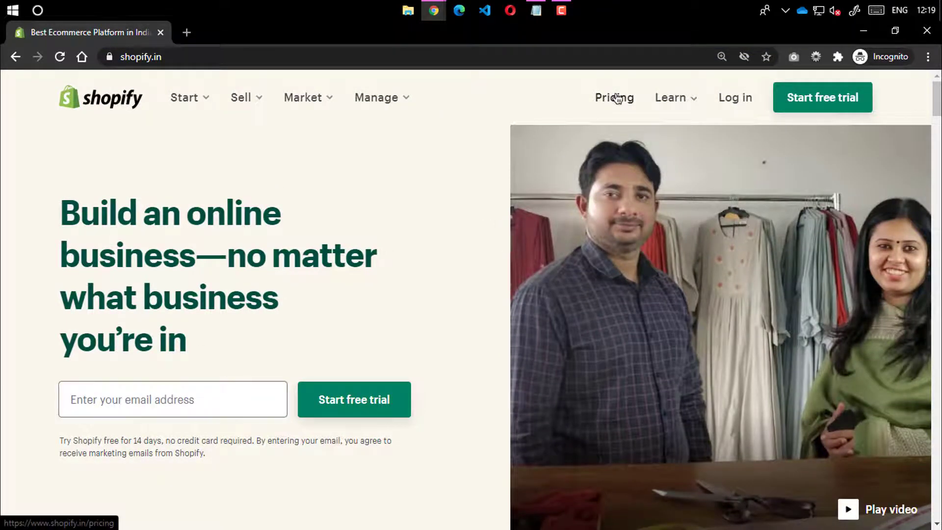
scroll(509, 210, down, 5)
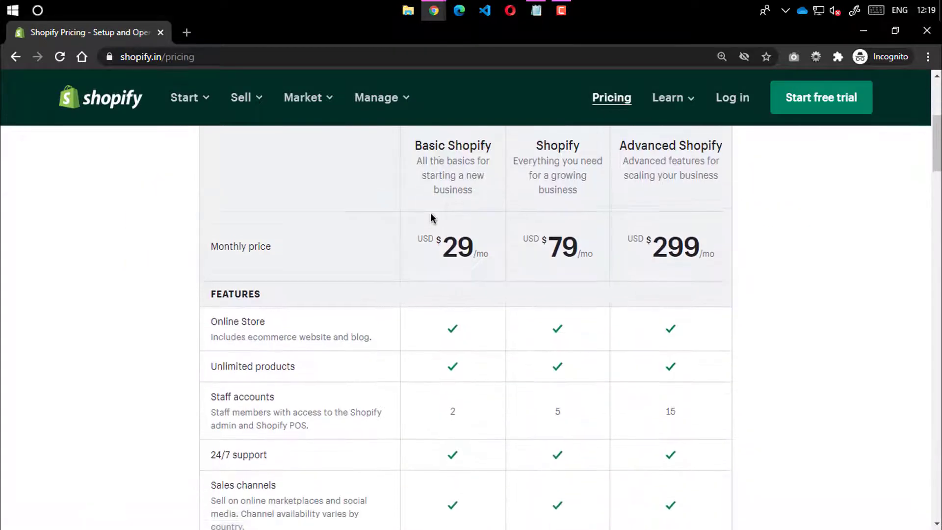
scroll(422, 215, up, 1)
drag(413, 214, 498, 208)
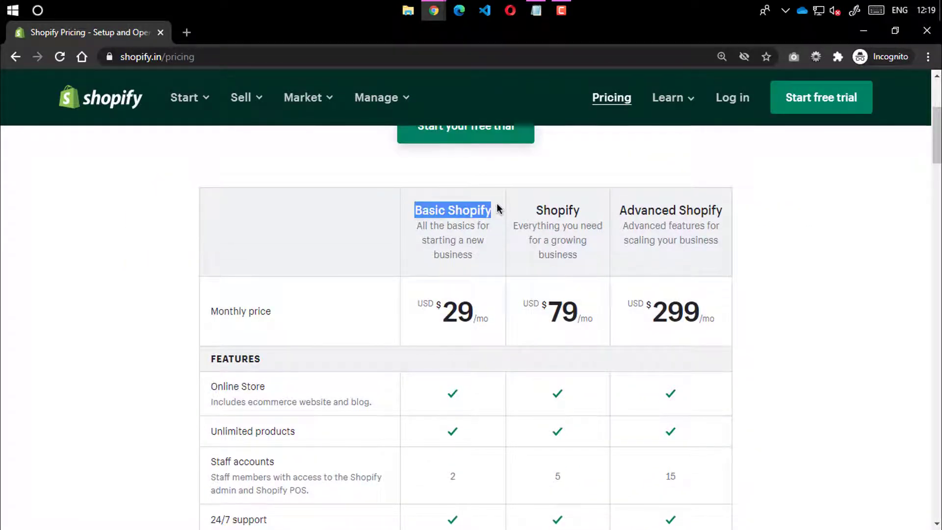
drag(442, 312, 480, 317)
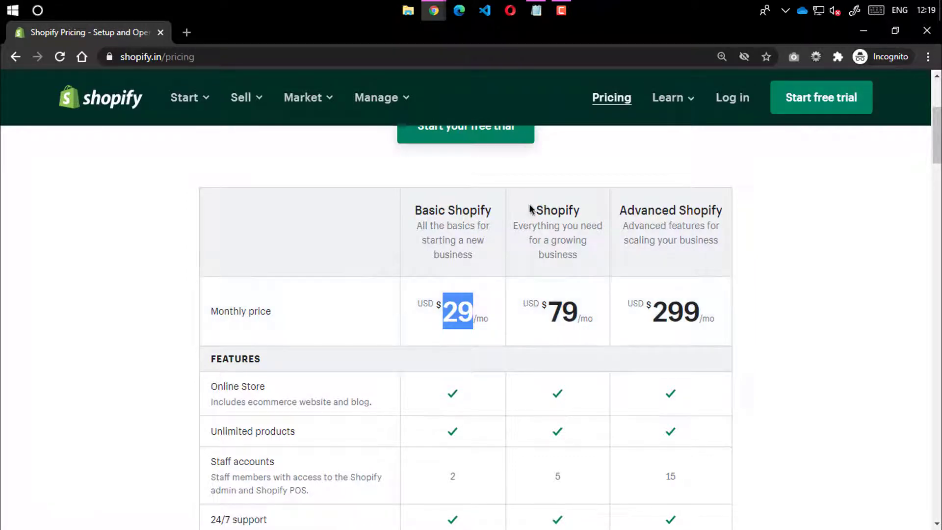
drag(532, 210, 592, 214)
drag(548, 317, 576, 307)
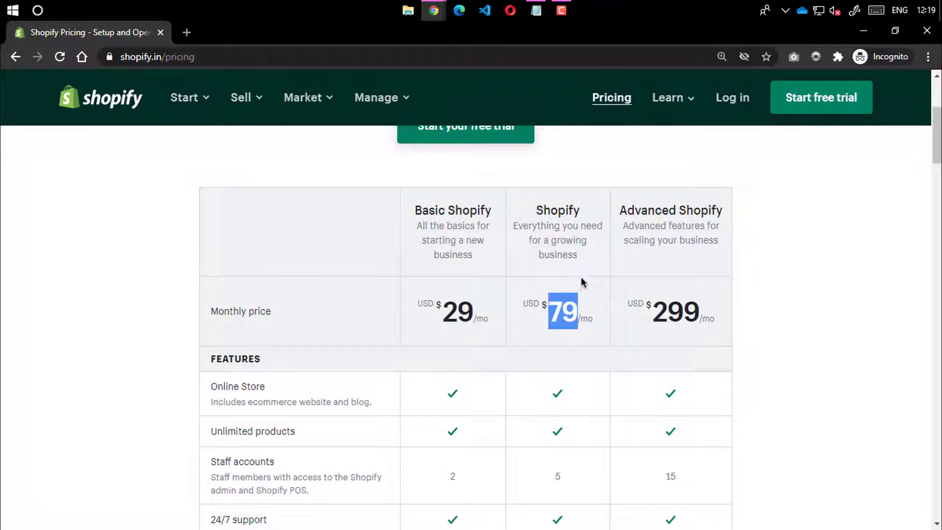
drag(608, 204, 697, 282)
click(597, 275)
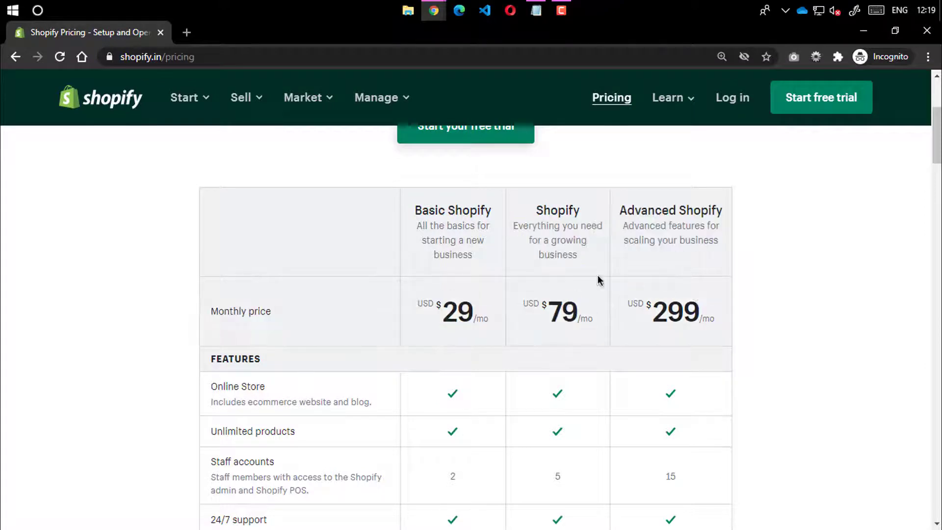
drag(404, 203, 492, 259)
click(491, 258)
scroll(441, 260, down, 3)
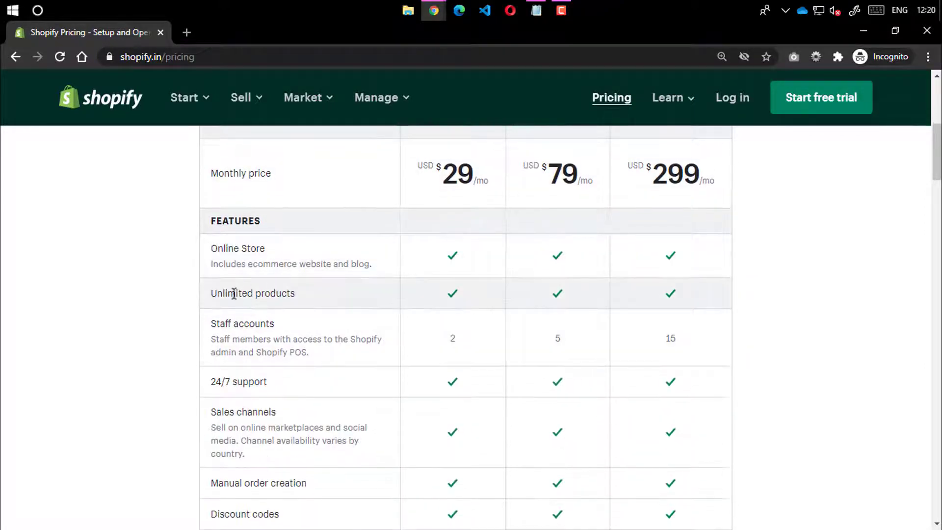
scroll(347, 362, down, 3)
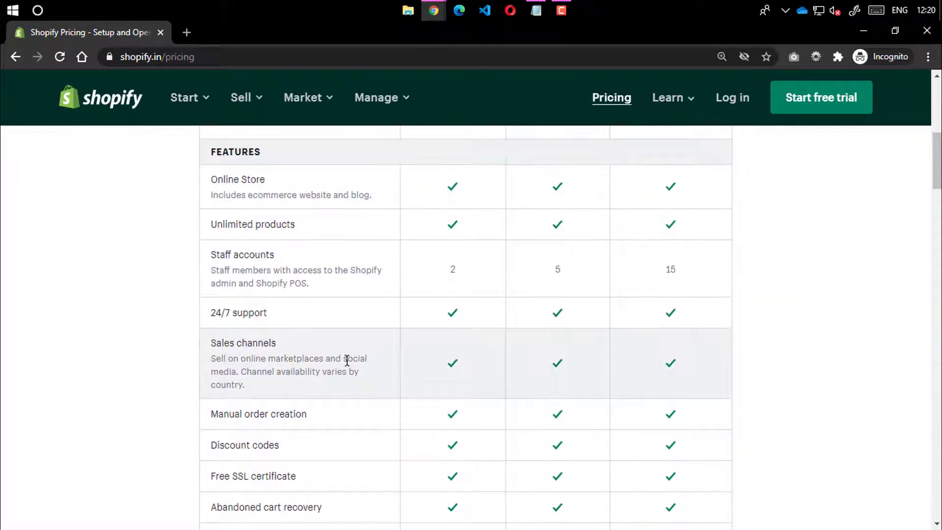
scroll(347, 361, up, 2)
scroll(347, 360, up, 3)
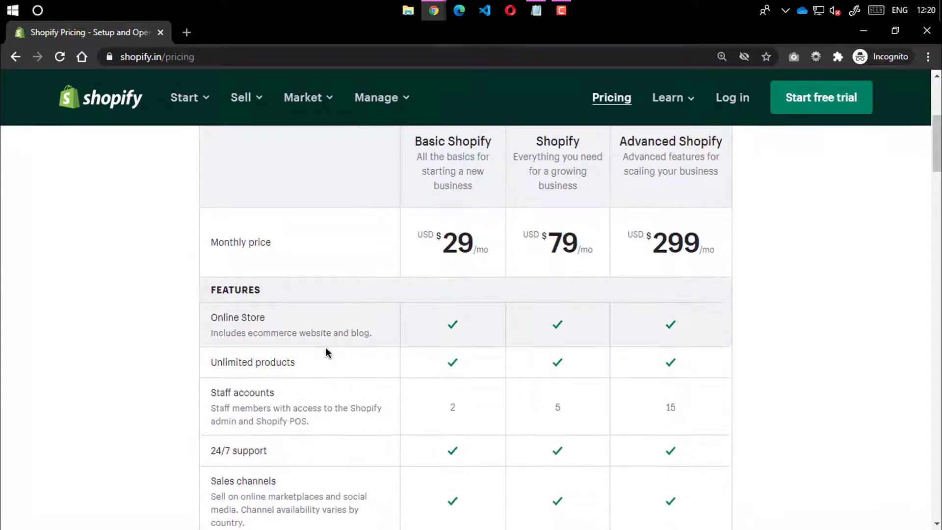
drag(216, 390, 301, 391)
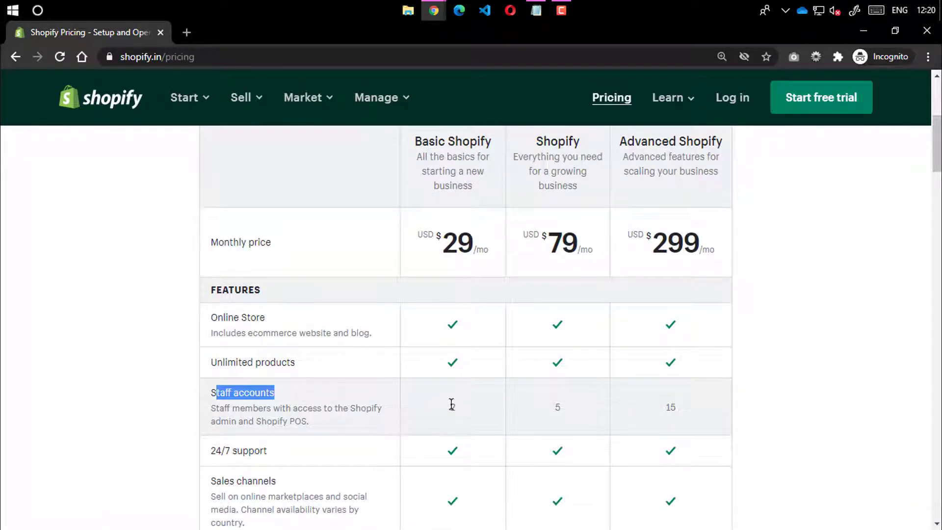
drag(449, 406, 465, 409)
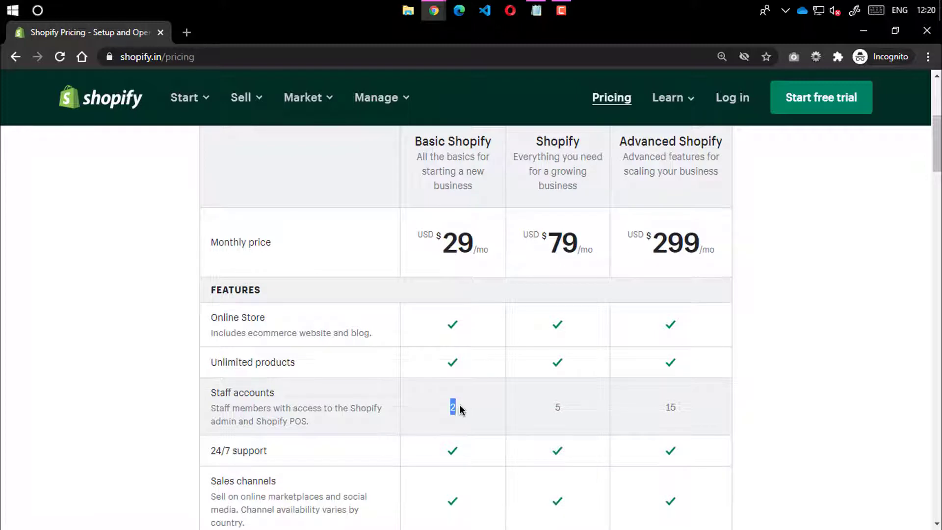
click(550, 411)
drag(661, 408, 676, 408)
click(225, 361)
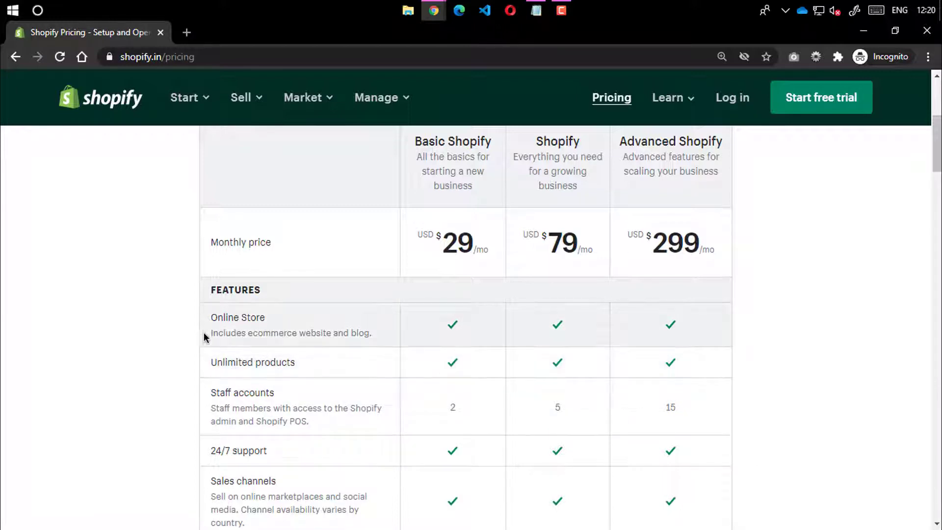
drag(204, 332, 336, 333)
double_click(341, 334)
click(361, 335)
scroll(459, 345, down, 3)
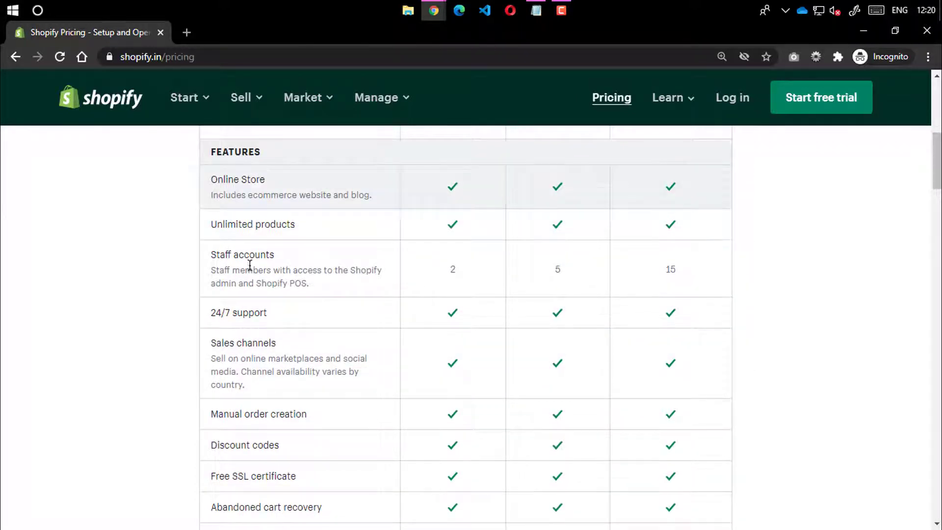
drag(210, 312, 273, 316)
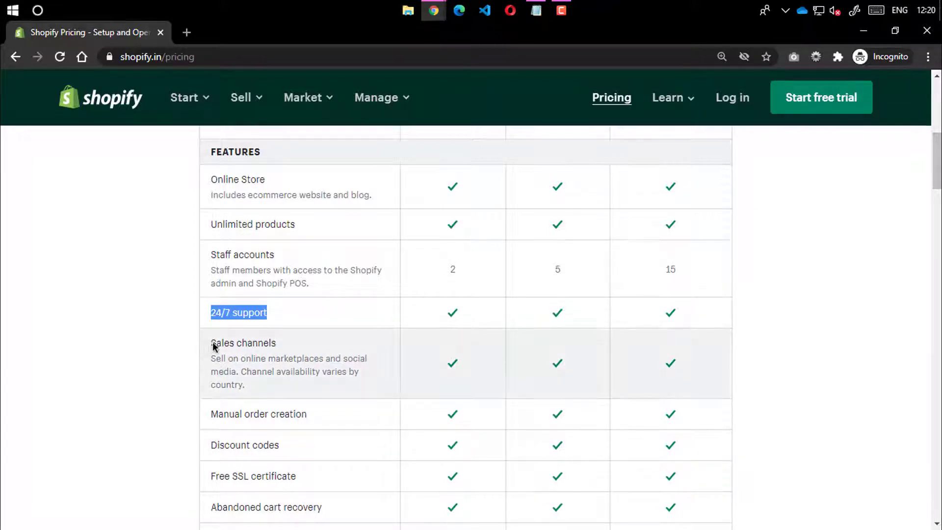
drag(212, 343, 286, 348)
scroll(286, 349, down, 1)
Highlight the Manual order creation, Professional reports and Advanced report builder features
drag(213, 289, 283, 326)
click(316, 303)
click(237, 355)
drag(211, 350, 264, 376)
scroll(429, 347, down, 3)
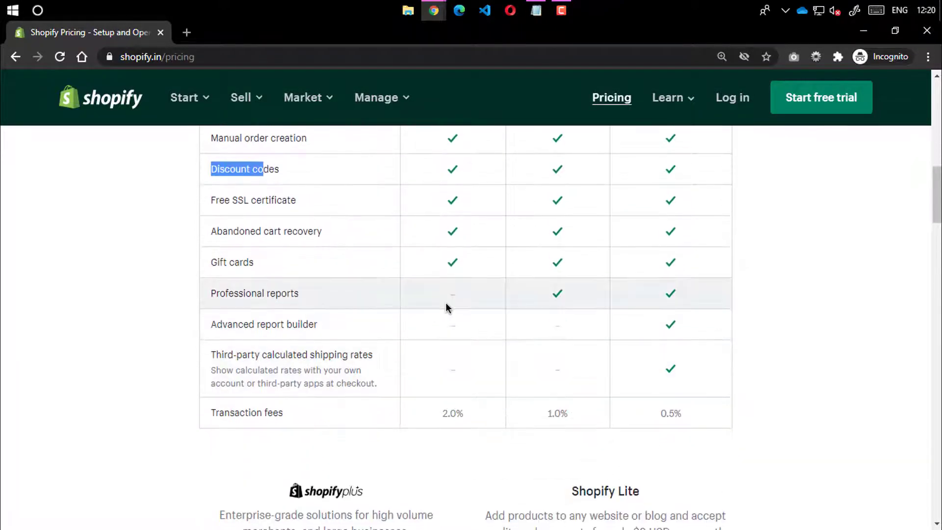
drag(205, 292, 299, 293)
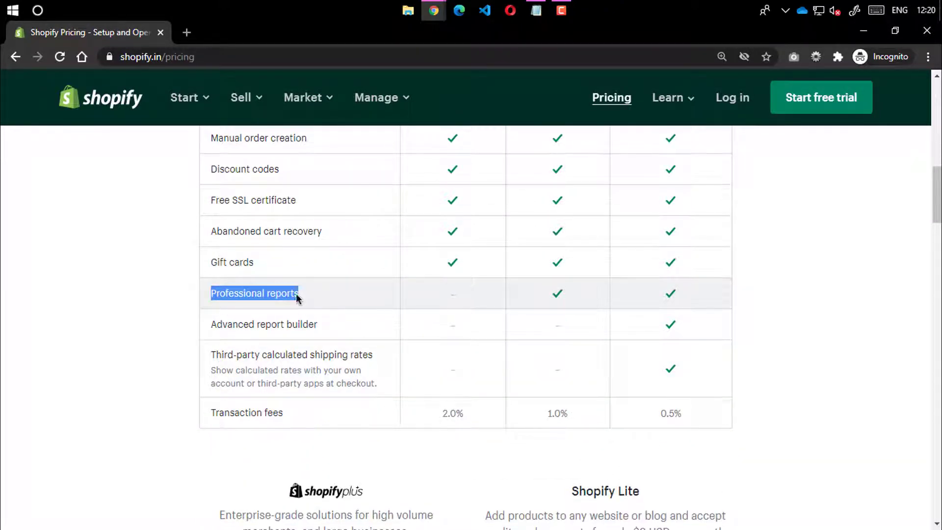
double_click(273, 294)
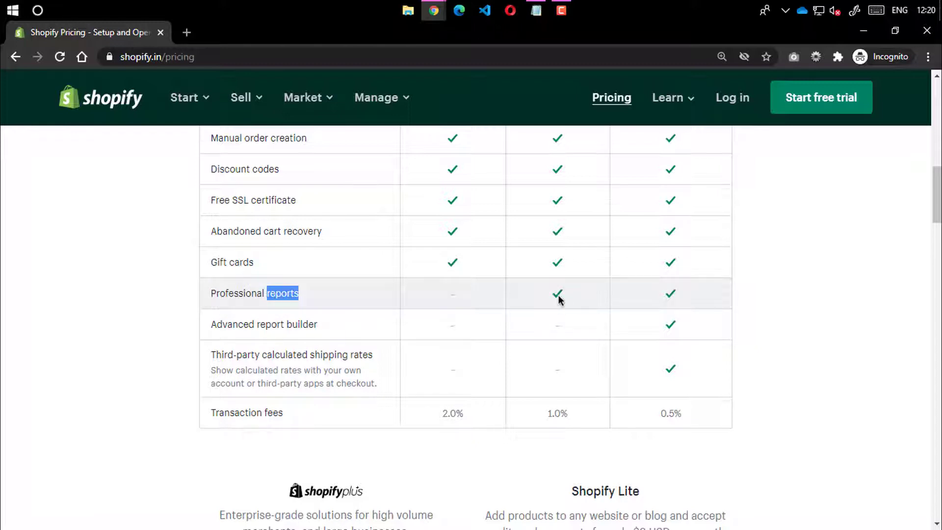
drag(211, 325, 324, 332)
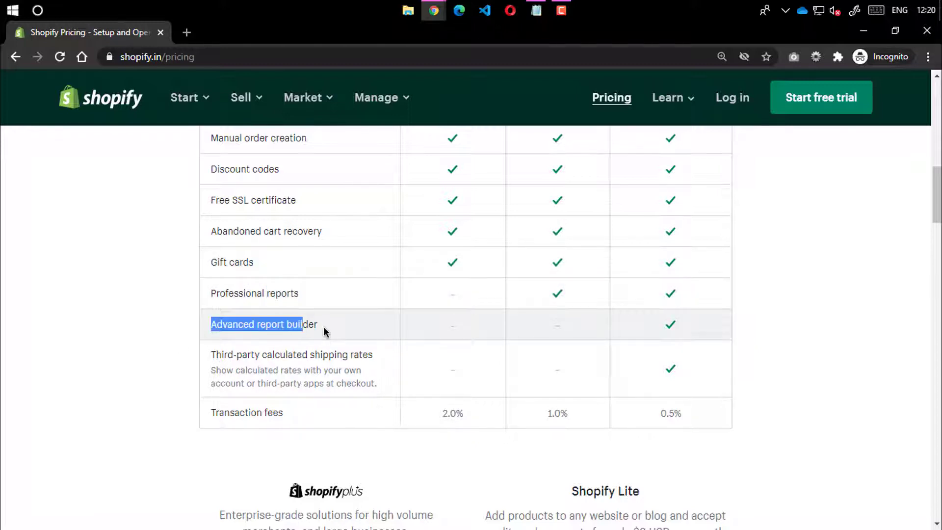
double_click(293, 326)
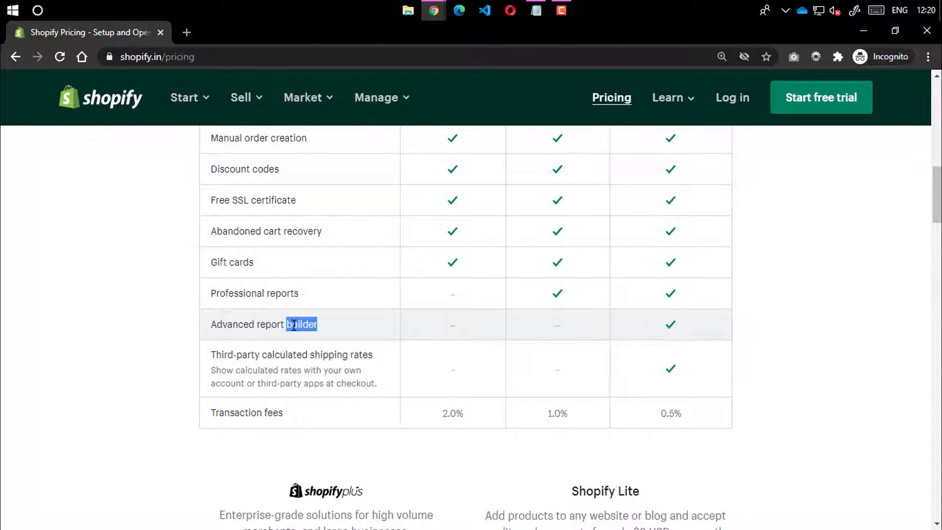
click(654, 332)
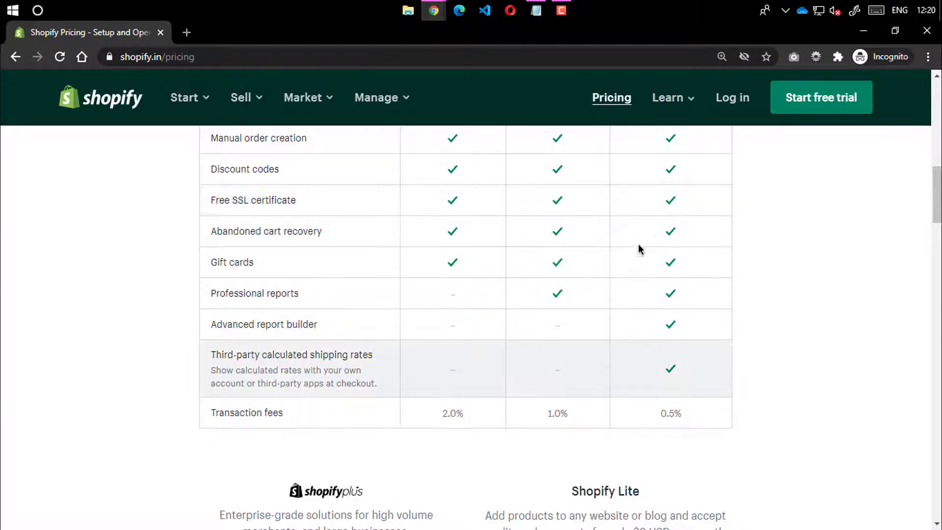
Highlight the Transaction fees row and the Basic plan's 2.0% fee
scroll(652, 265, up, 8)
scroll(610, 337, down, 12)
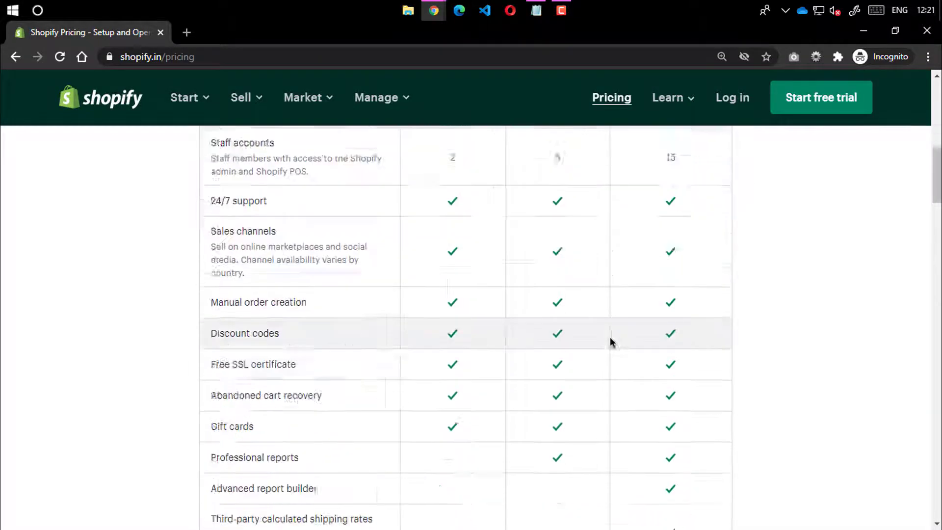
scroll(242, 426, up, 3)
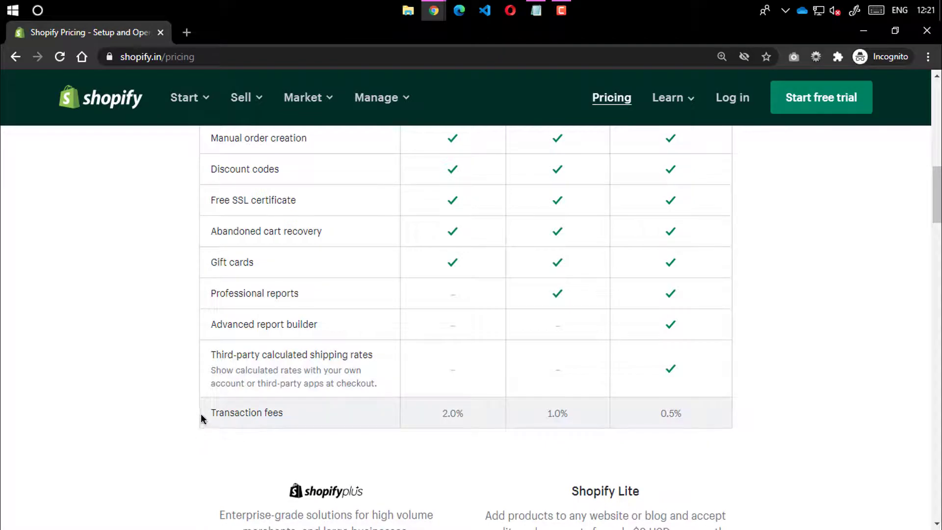
drag(202, 414, 305, 409)
scroll(476, 408, up, 7)
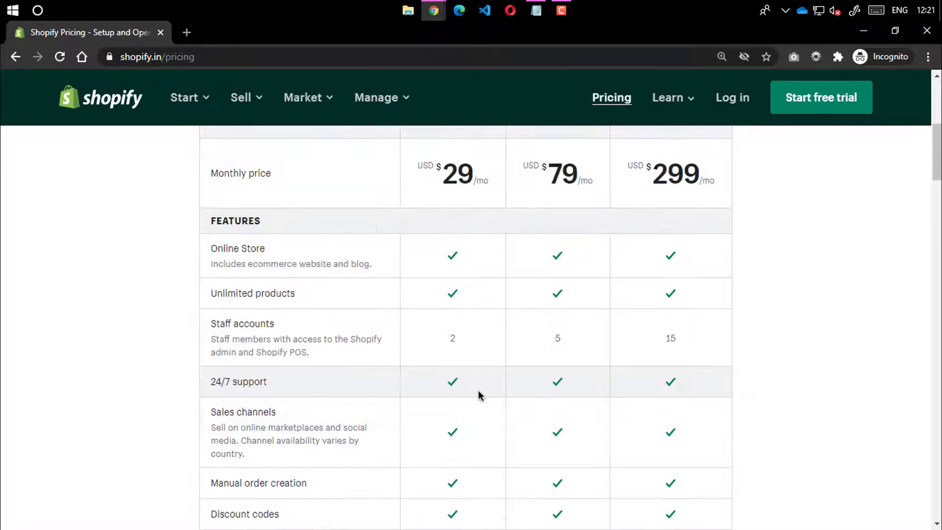
scroll(463, 373, down, 10)
scroll(443, 385, up, 8)
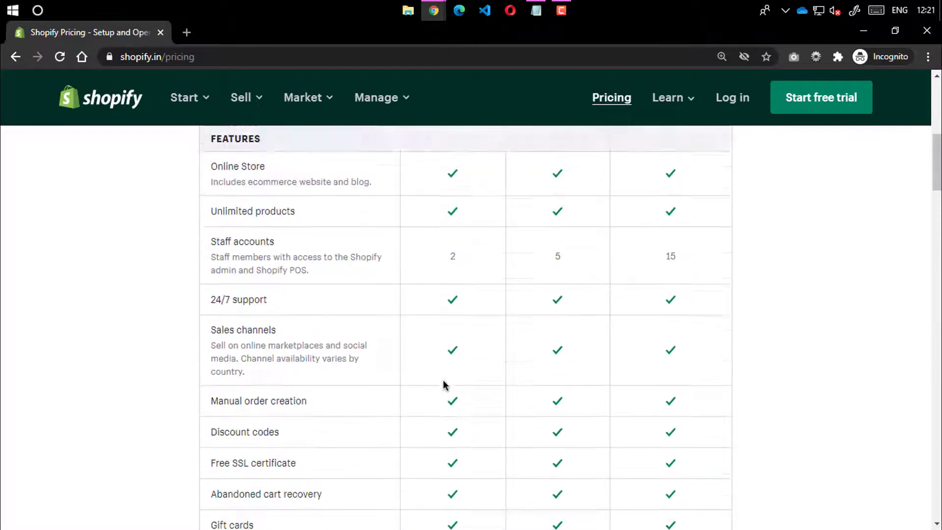
scroll(446, 392, down, 8)
drag(446, 276, 460, 278)
click(446, 280)
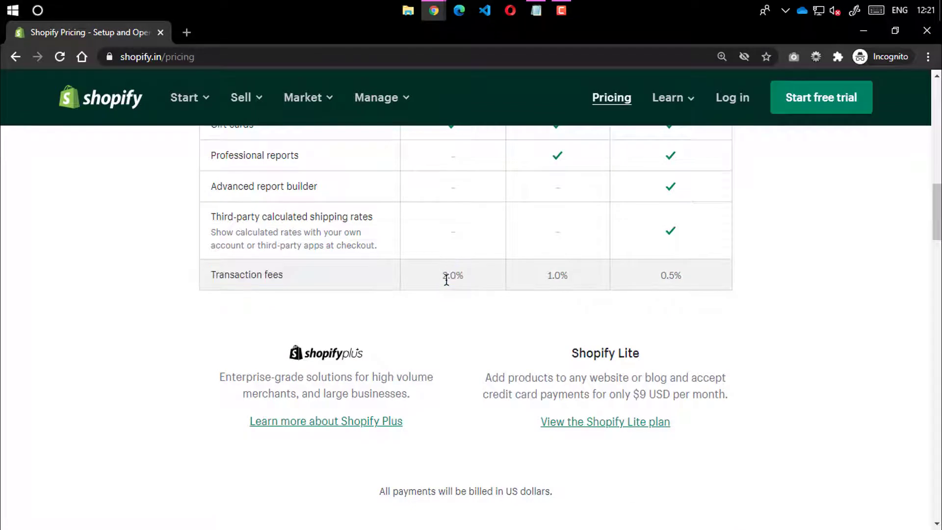
double_click(447, 276)
click(447, 333)
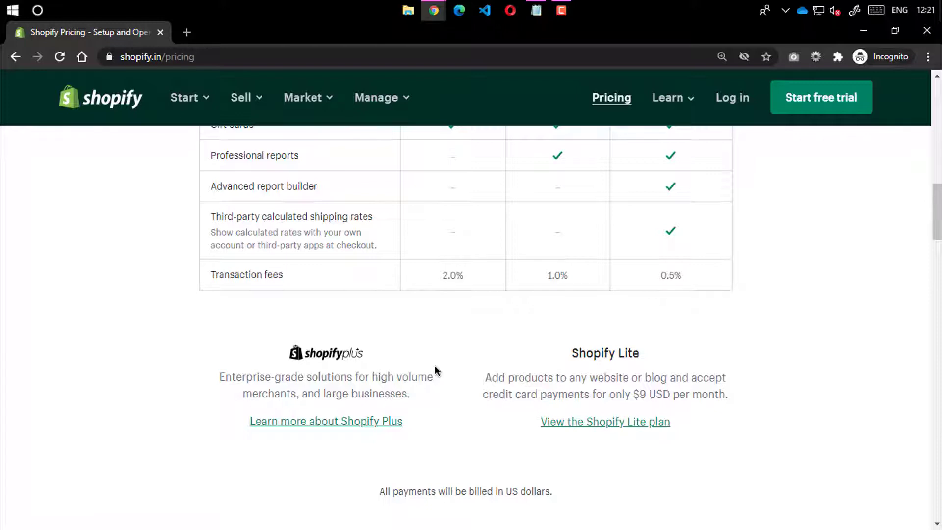
Highlight the Basic plan's 29 per-month price
scroll(461, 338, up, 7)
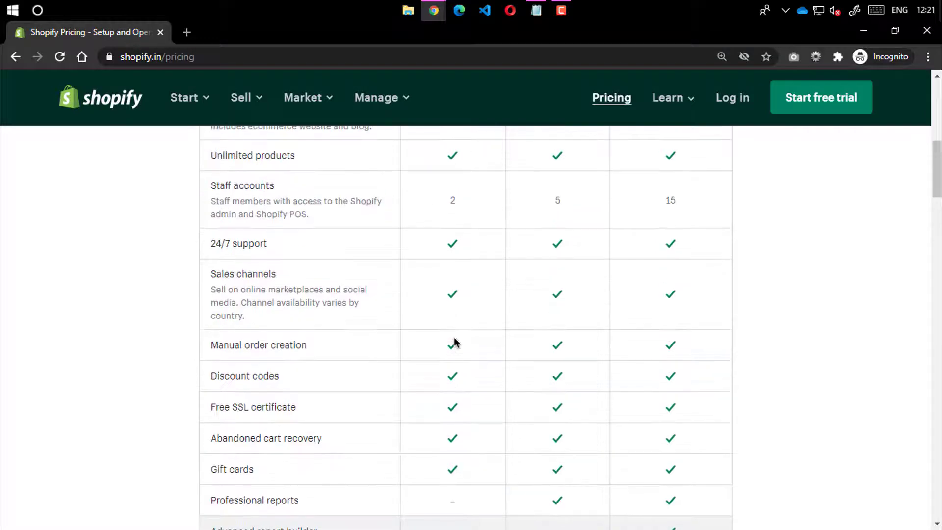
scroll(454, 342, up, 7)
drag(435, 376, 475, 387)
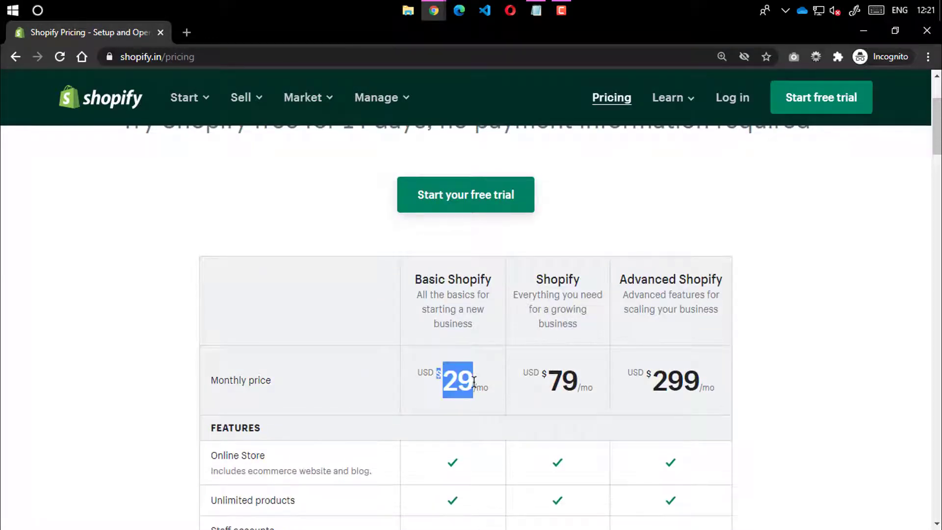
double_click(479, 386)
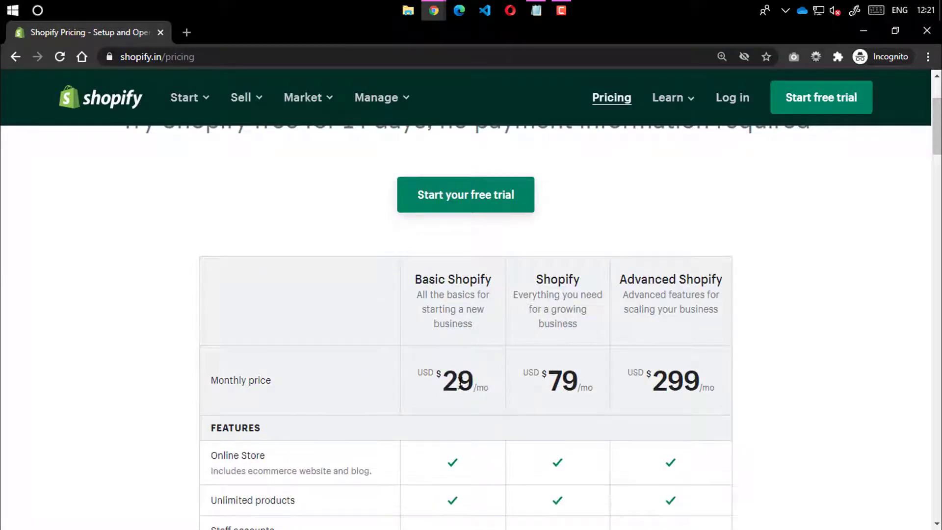
double_click(459, 385)
click(367, 389)
Scroll through the plan details and back, then start the free trial signup
scroll(445, 357, down, 12)
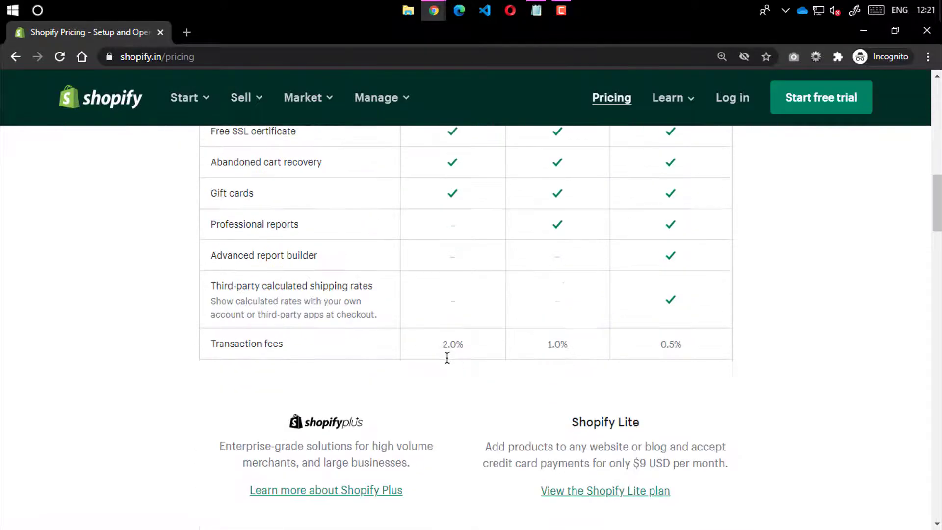
scroll(447, 363, down, 7)
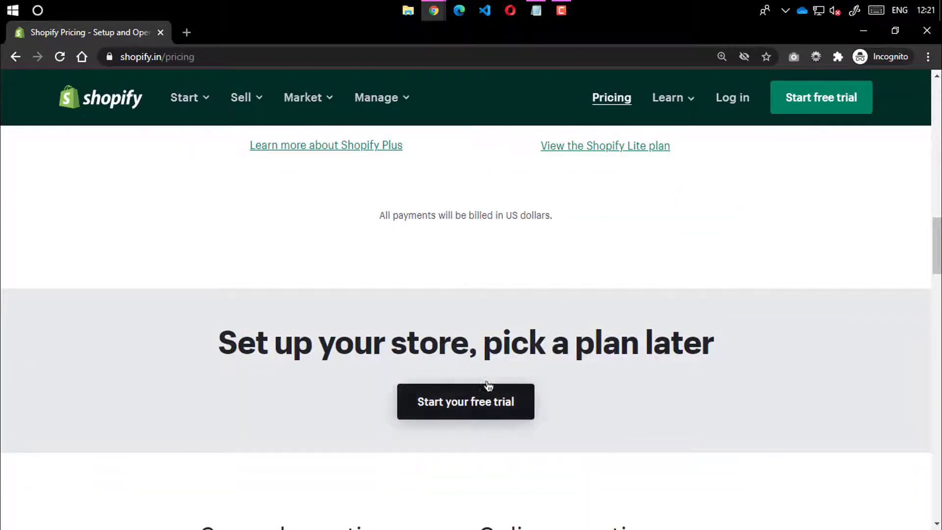
scroll(488, 385, down, 14)
scroll(483, 393, down, 13)
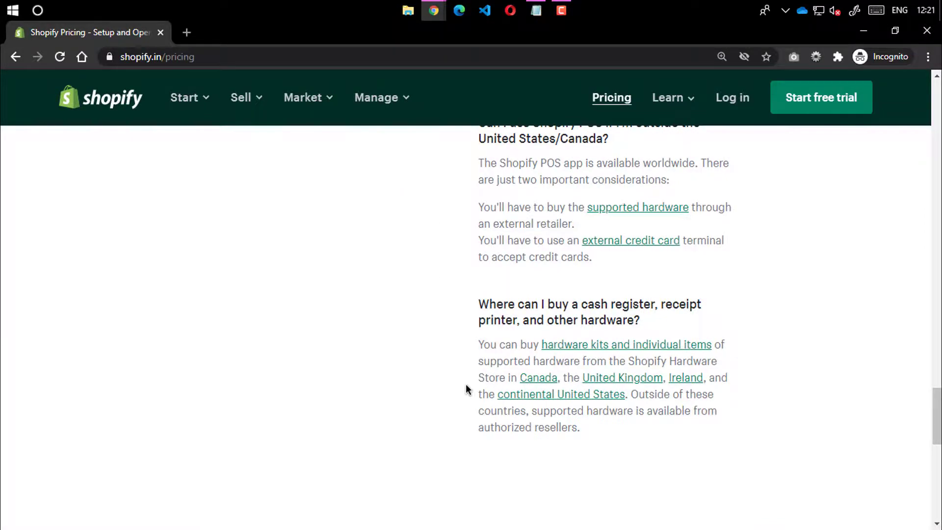
scroll(466, 387, up, 20)
scroll(576, 284, up, 20)
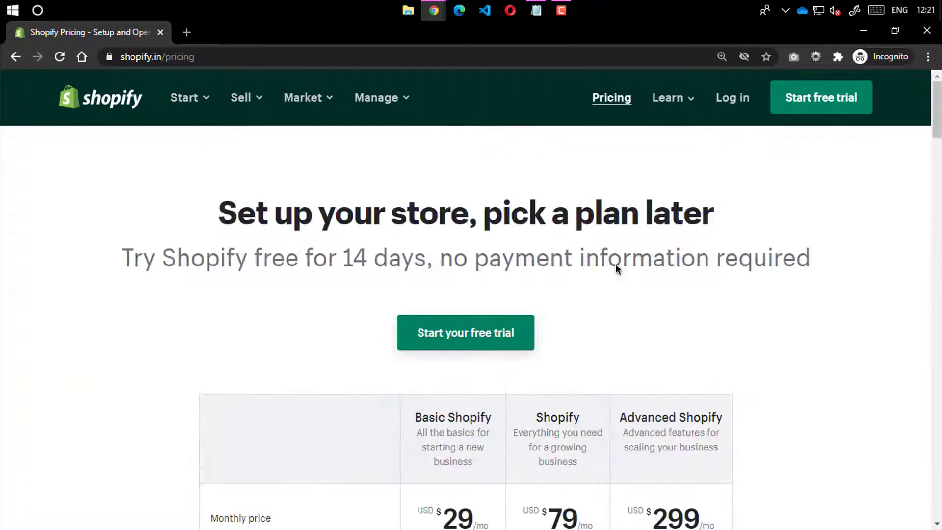
click(500, 337)
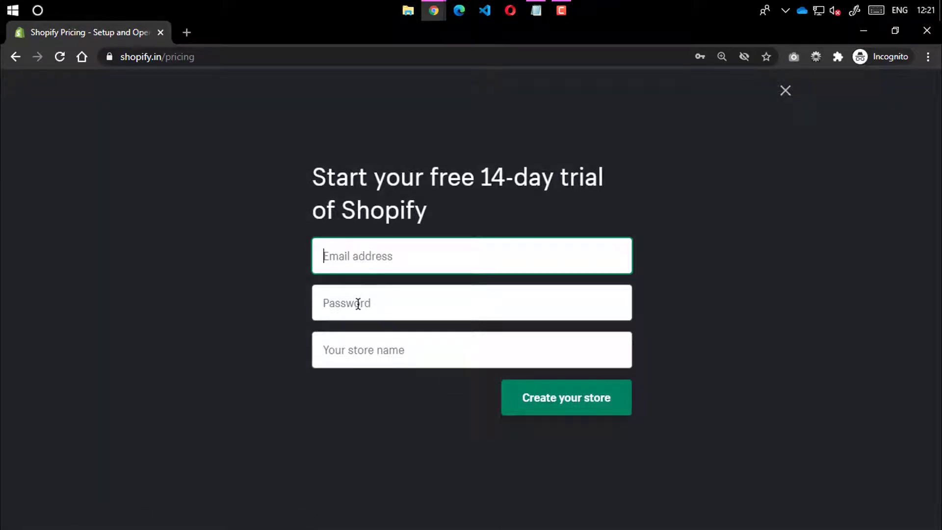
Enter the account e-mail address and password, and name the store IvyaduDemo
text(you)
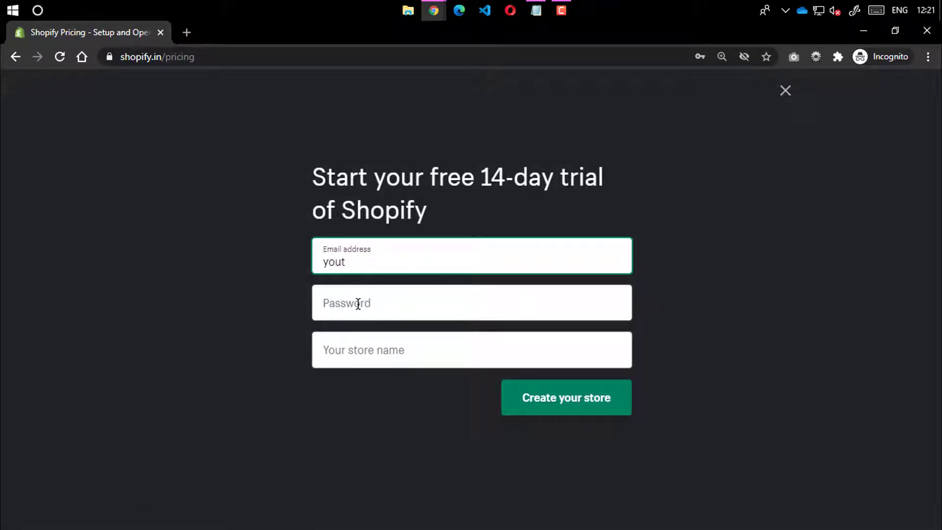
text(remailaddress)
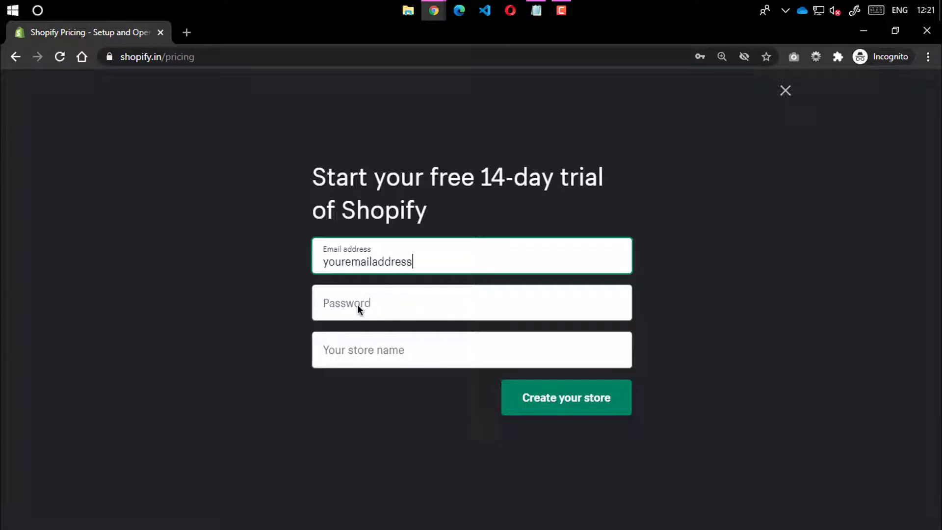
text(@gmail.com)
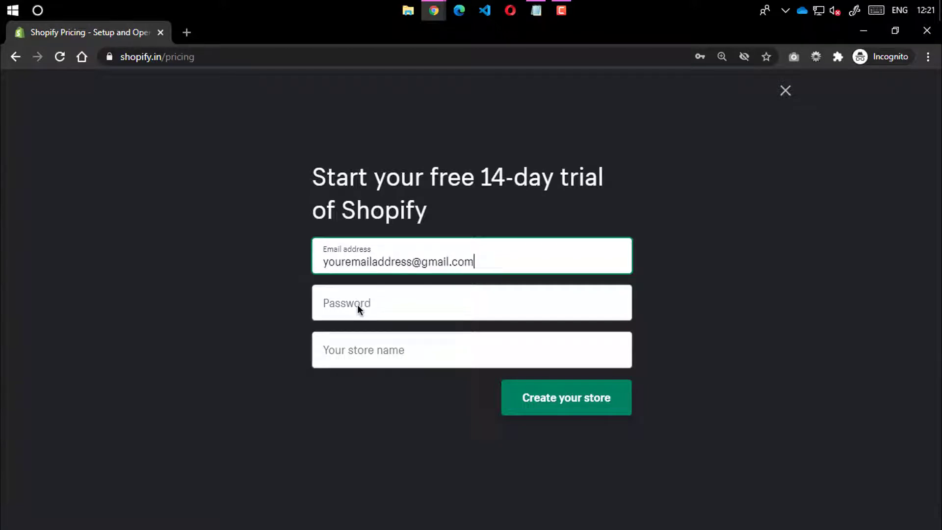
click(361, 303)
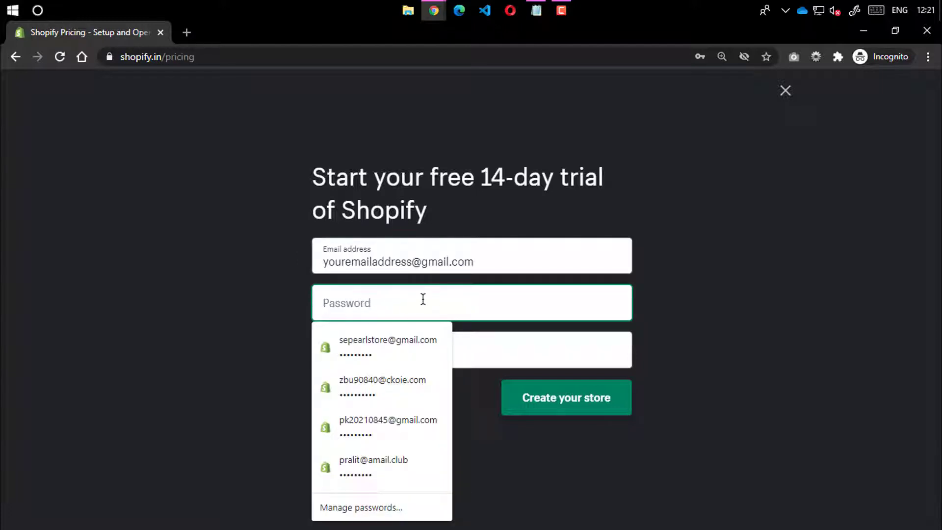
text(•••)
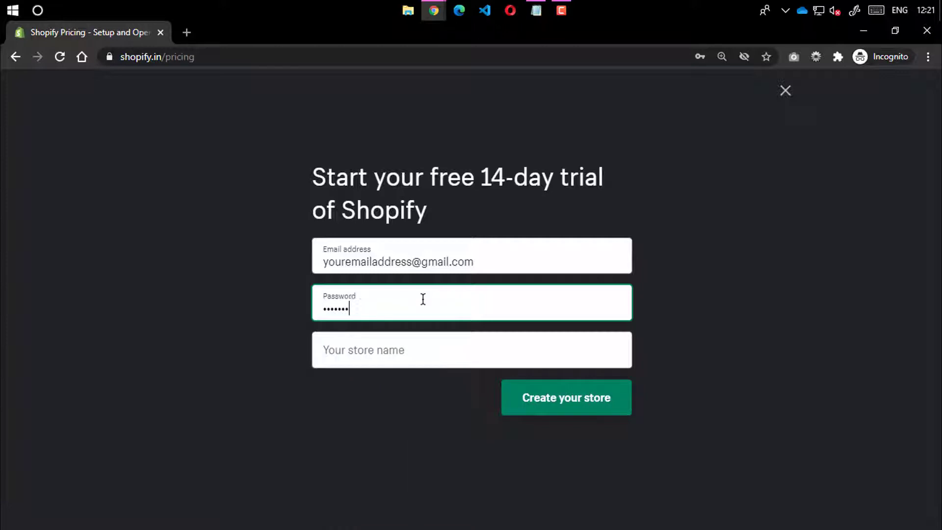
key(Tab)
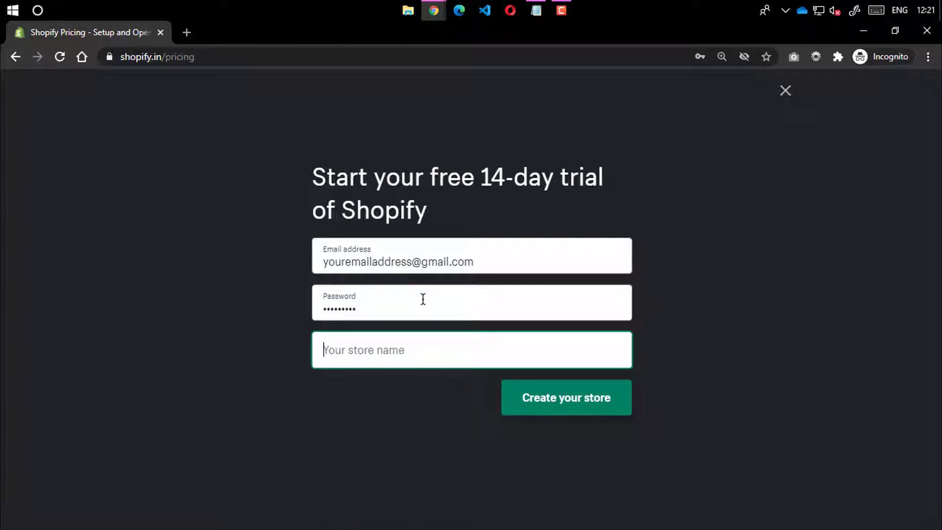
text(l)
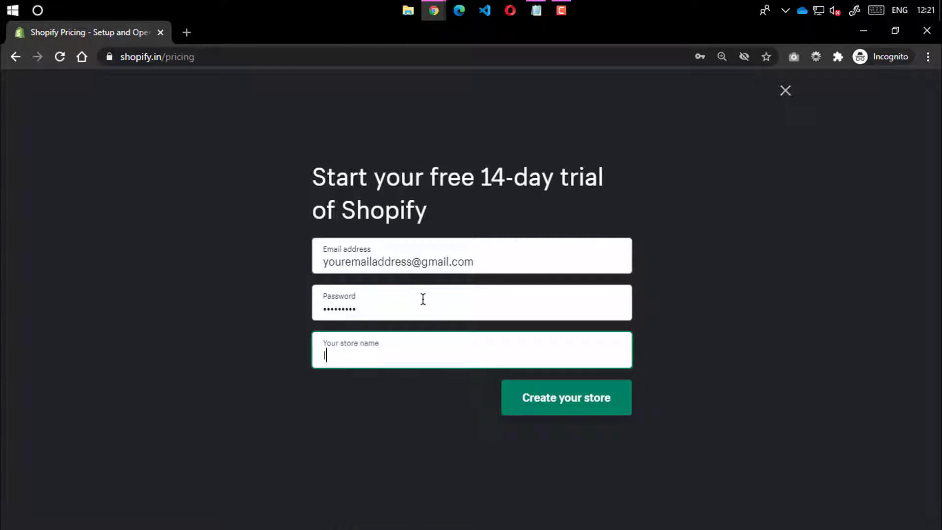
text(vyaduDemo)
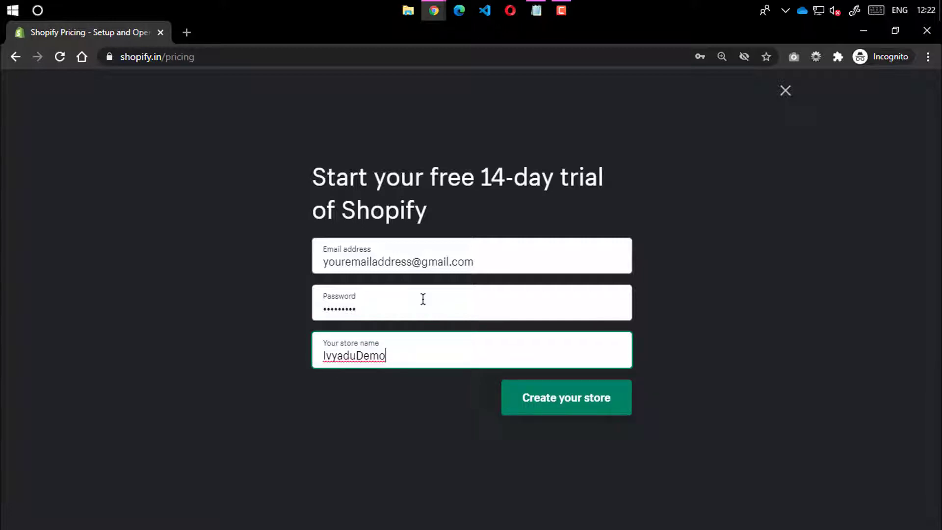
click(412, 456)
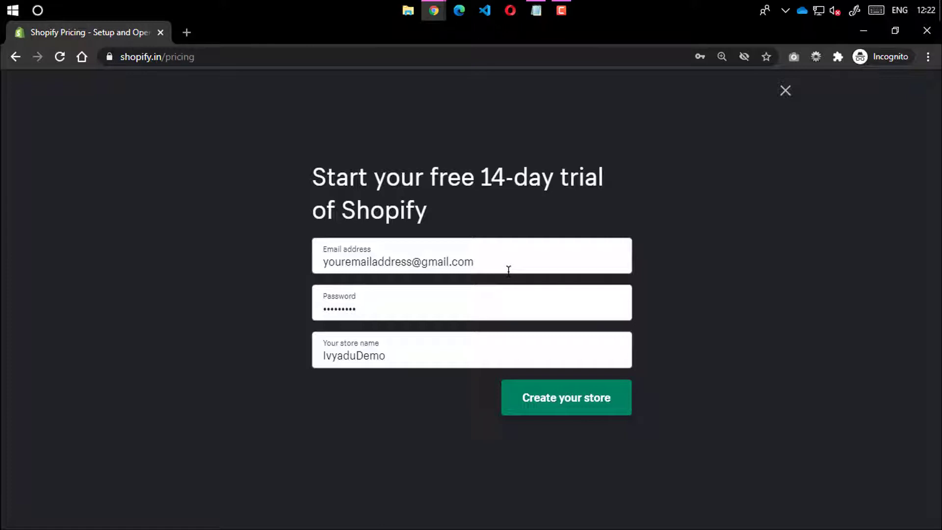
Create the store and answer that you're just playing around
click(545, 416)
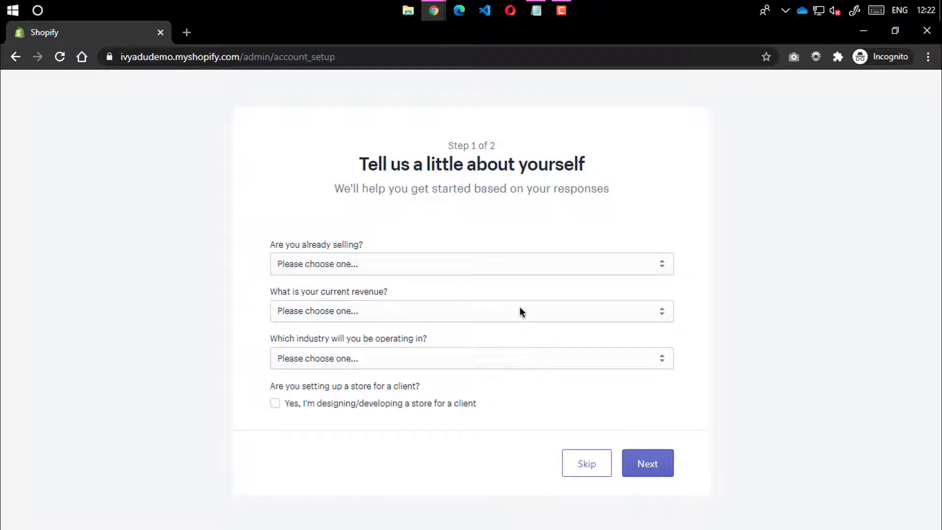
click(358, 264)
click(330, 293)
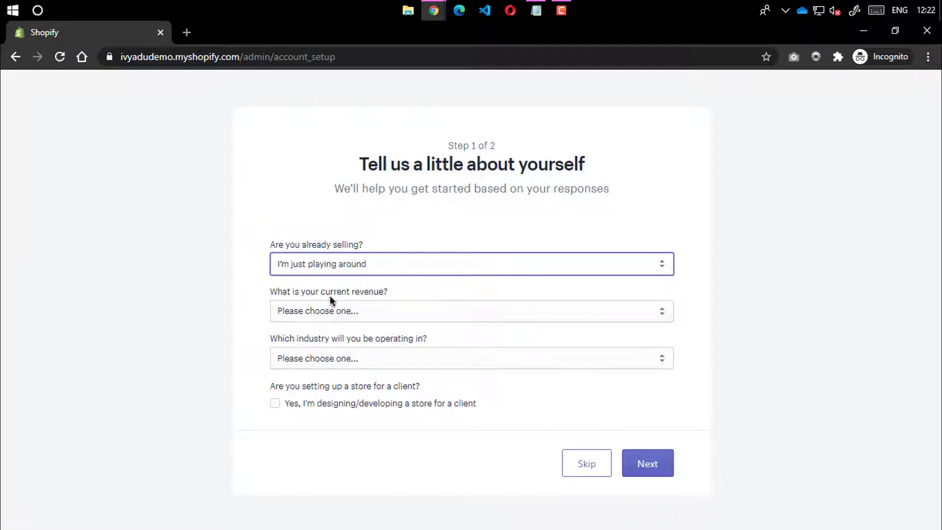
Set revenue to ₹5,000–₹50,000 INR and industry to Clothing, then continue to step 2
click(344, 311)
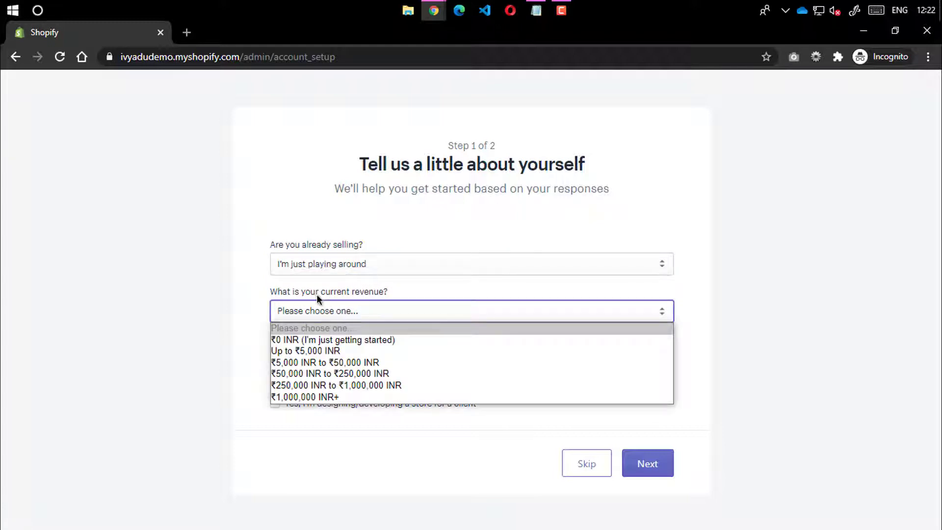
click(325, 358)
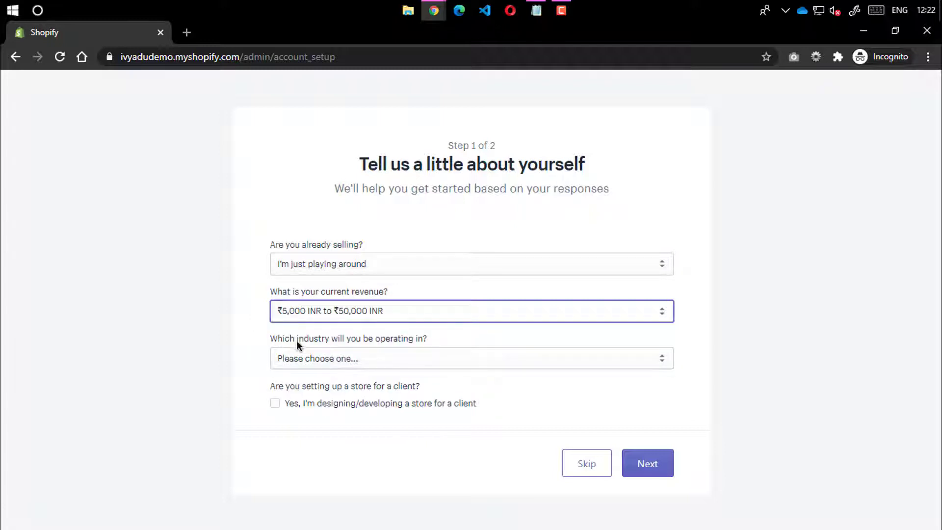
click(356, 358)
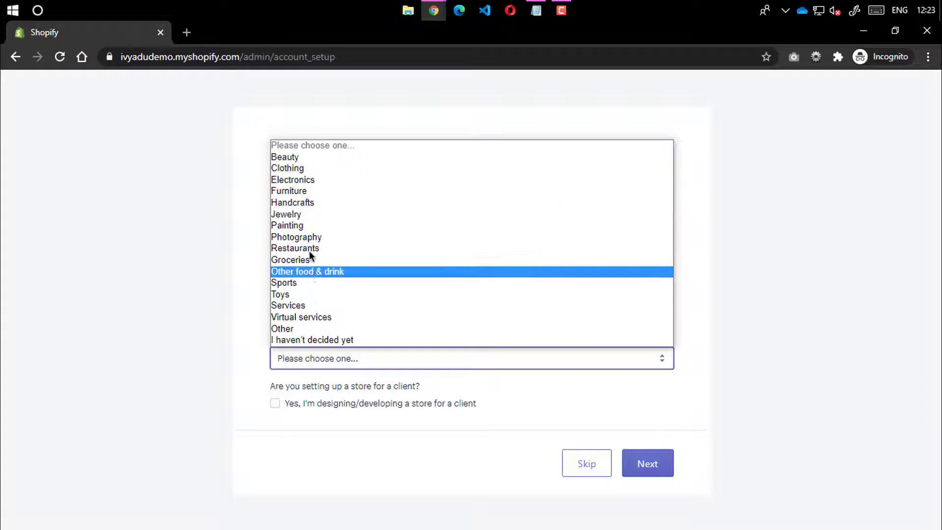
click(298, 168)
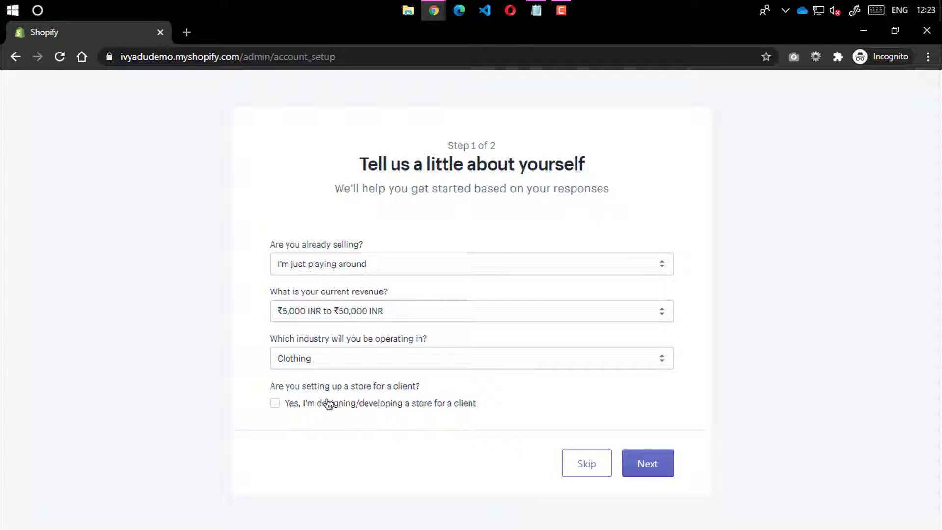
click(645, 464)
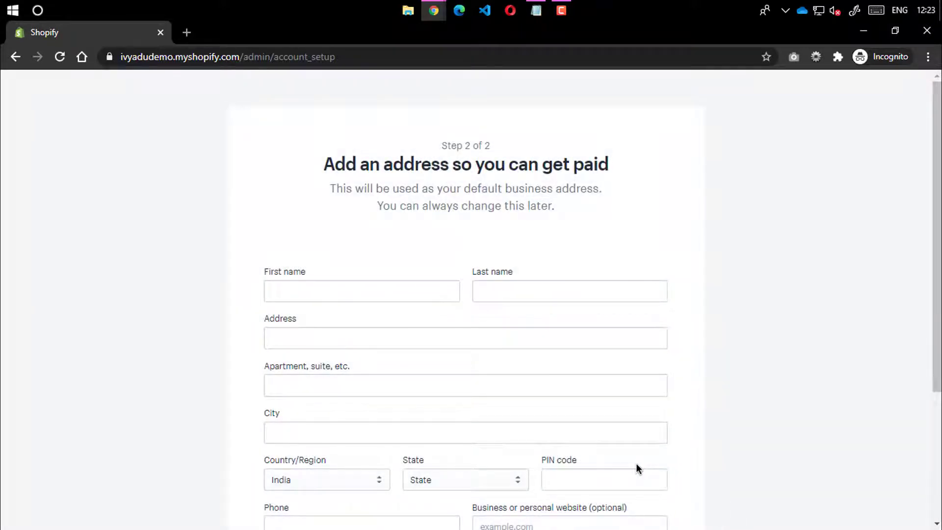
Enter the owner's first and last name and choose the New Delhi, Delhi, India address
scroll(483, 282, down, 4)
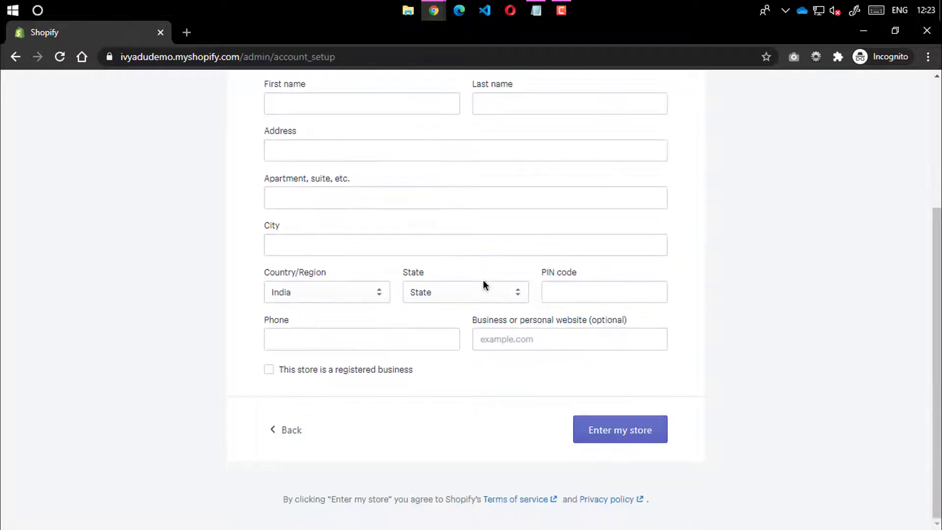
scroll(483, 376, up, 3)
click(295, 245)
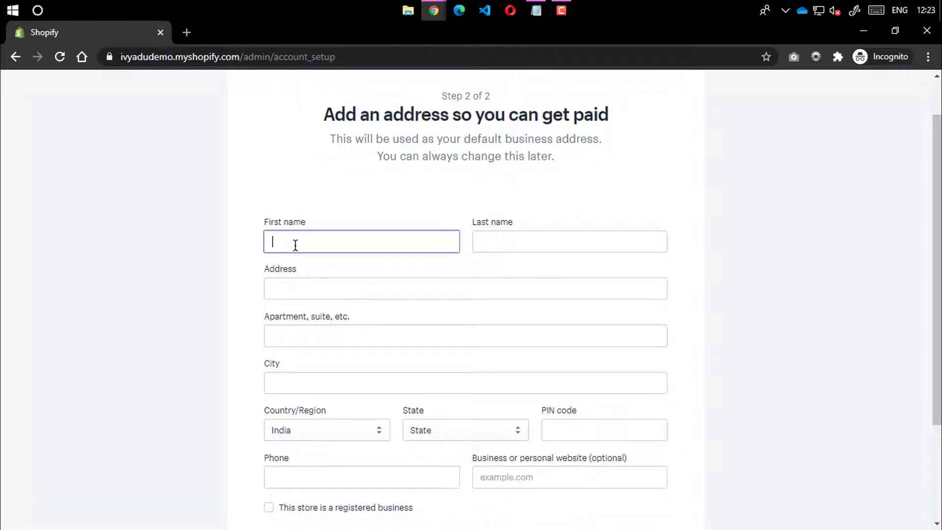
key(Tab)
key(Tab)
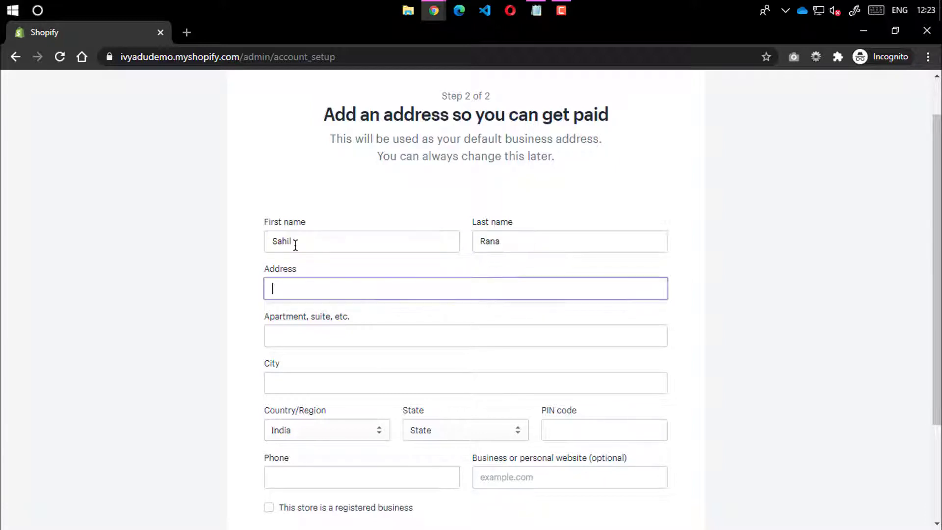
text(New Delhi)
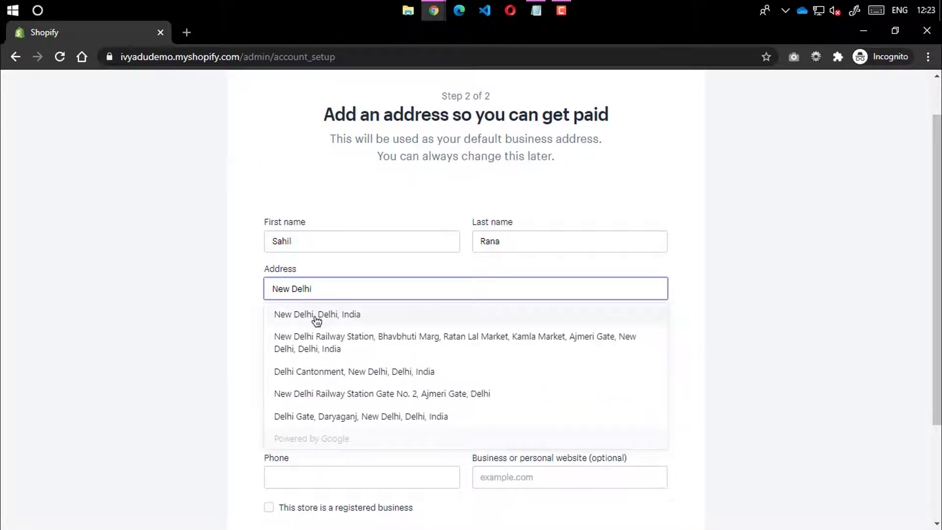
click(317, 320)
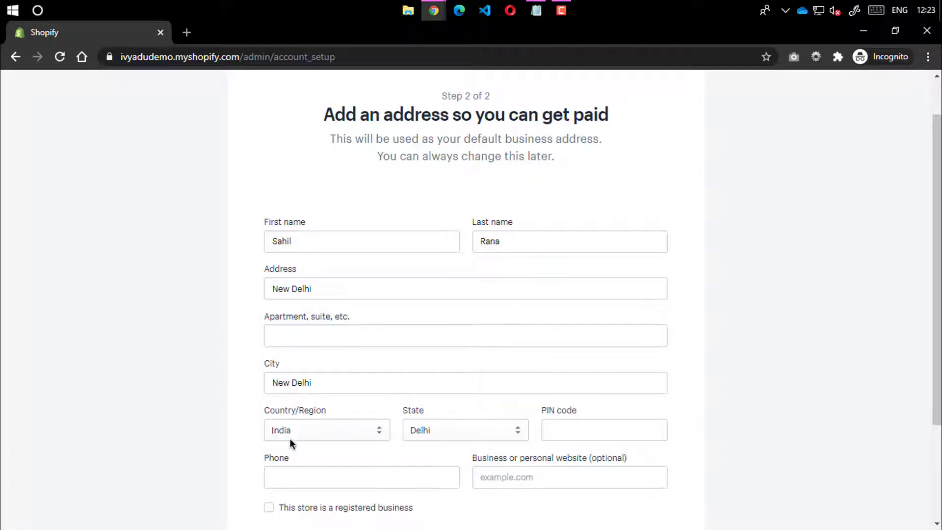
Fill in the PIN code and phone number, then submit with Enter my store
click(595, 428)
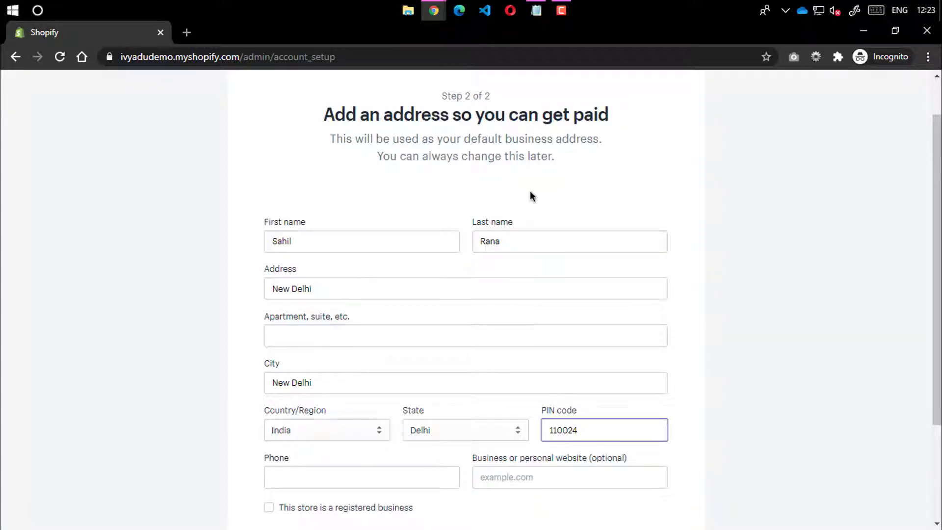
click(193, 379)
scroll(310, 395, down, 3)
click(322, 332)
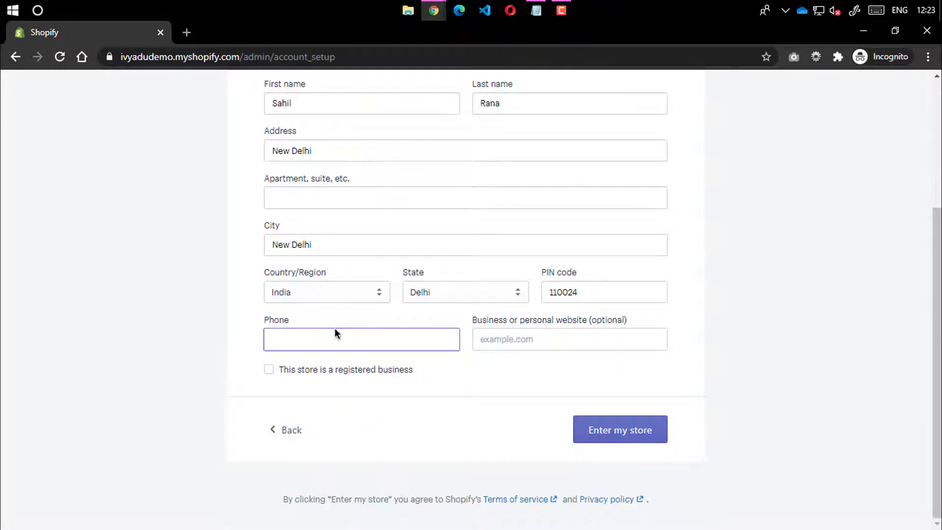
text(9876543210)
click(147, 96)
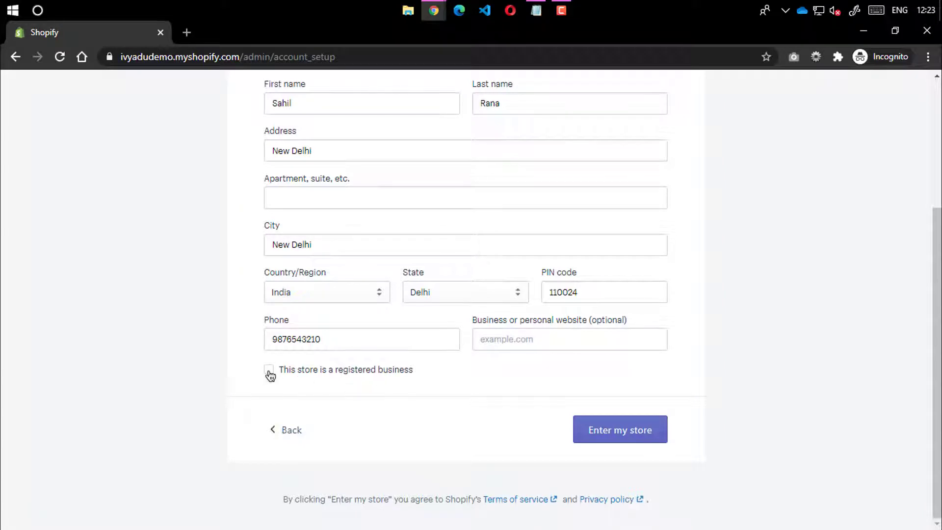
scroll(265, 383, up, 4)
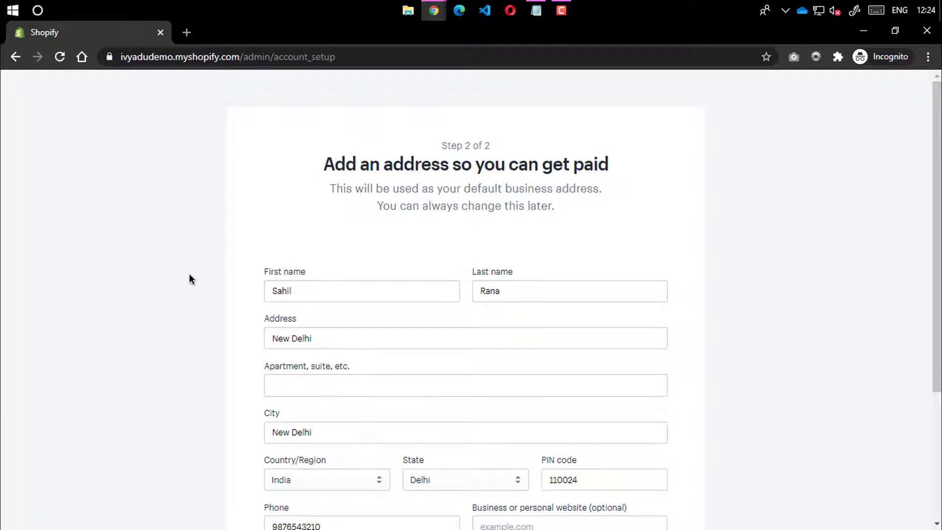
scroll(196, 281, down, 4)
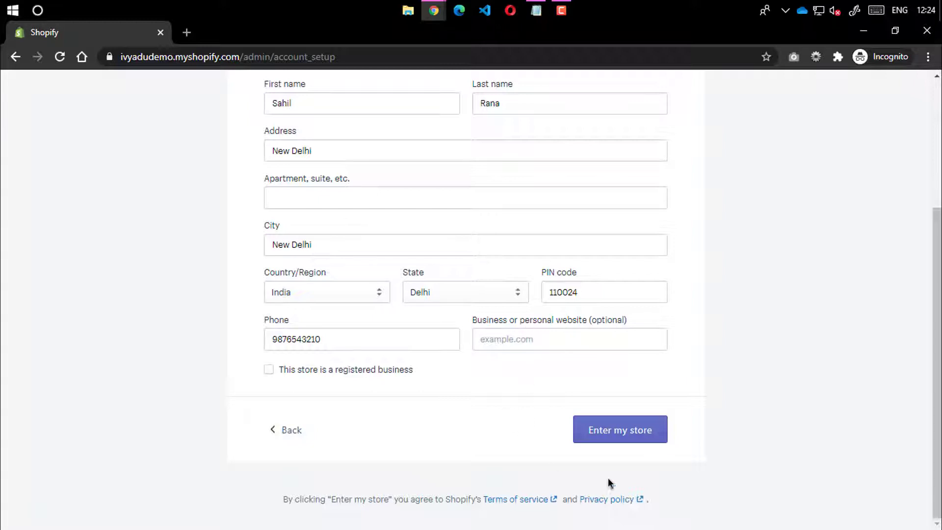
click(618, 435)
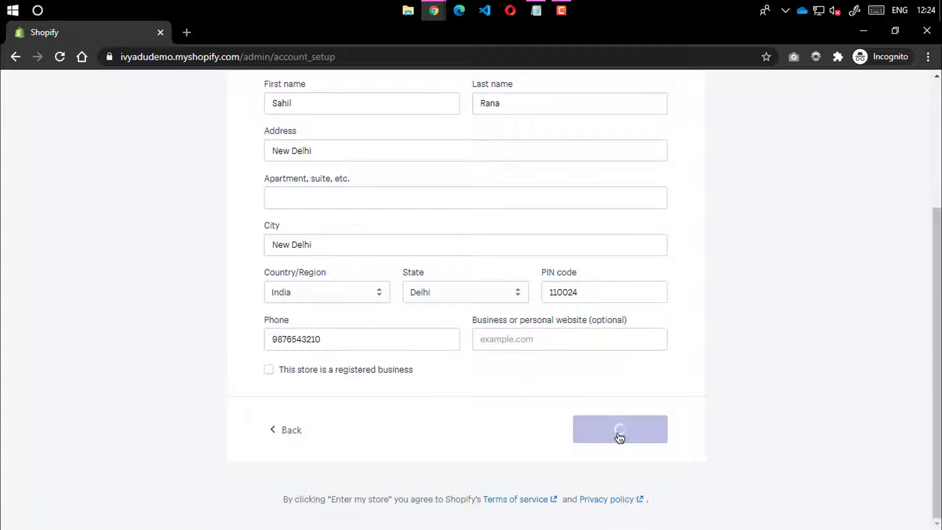
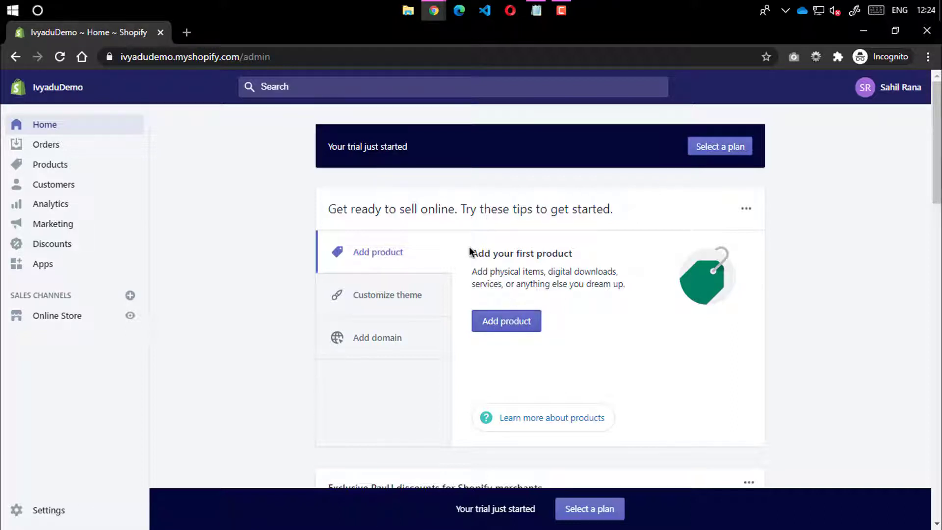
Browse the Home page setup tips for adding products, theme customisation and custom domains
drag(471, 250, 639, 270)
click(573, 299)
click(388, 296)
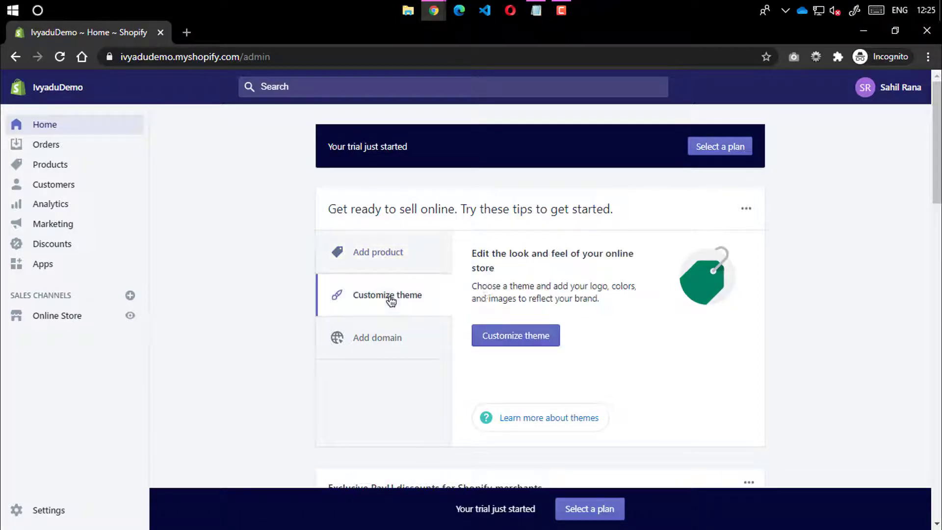
click(385, 349)
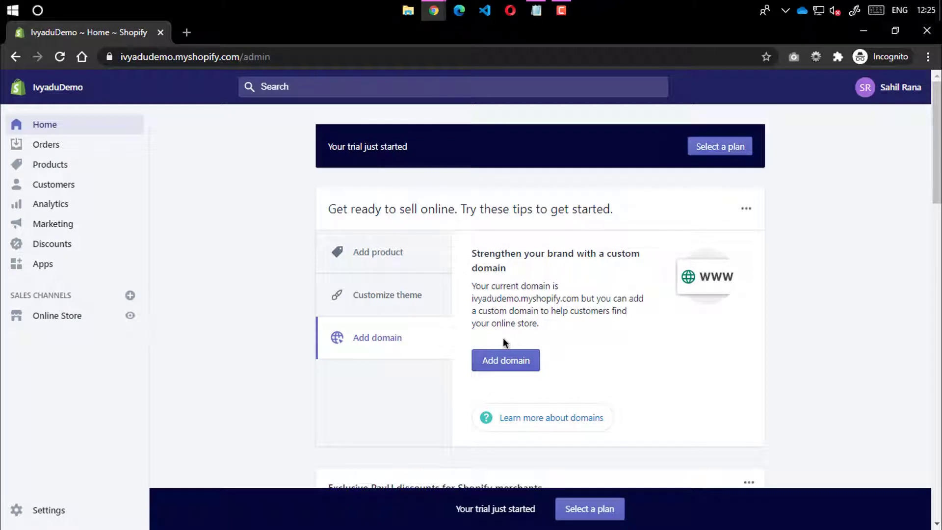
click(393, 251)
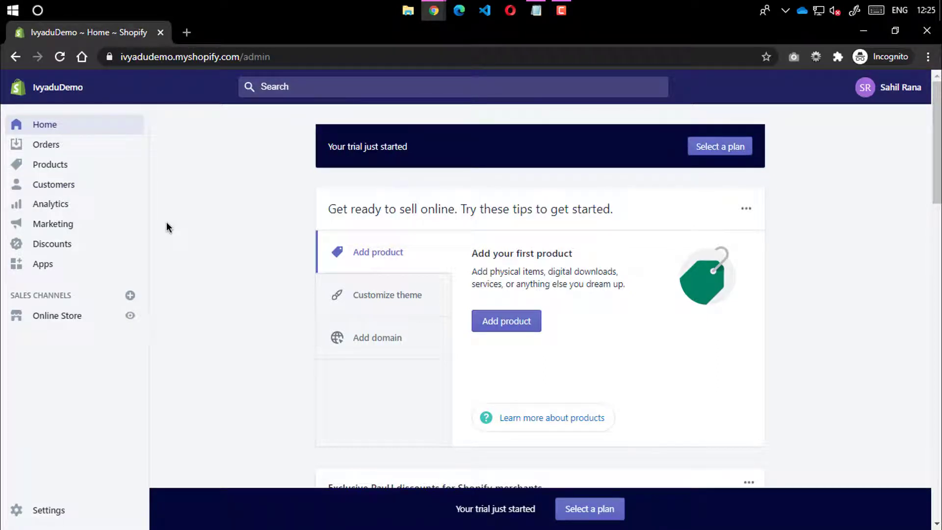
Look at the store search suggestions and the account menu, then close them
click(282, 84)
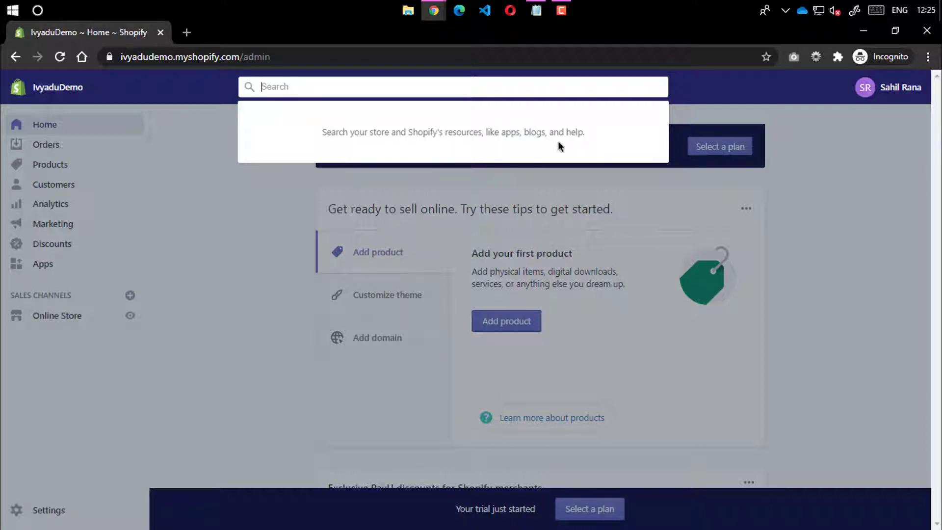
click(762, 194)
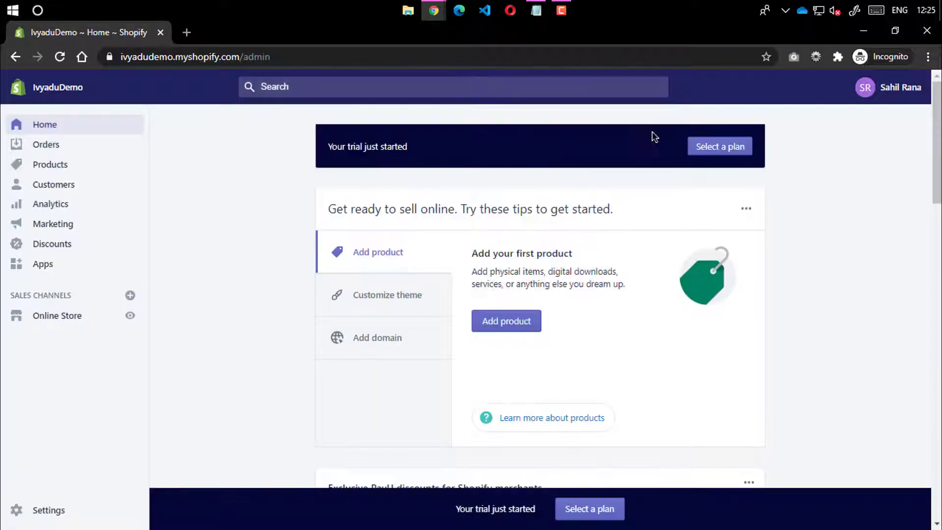
click(886, 89)
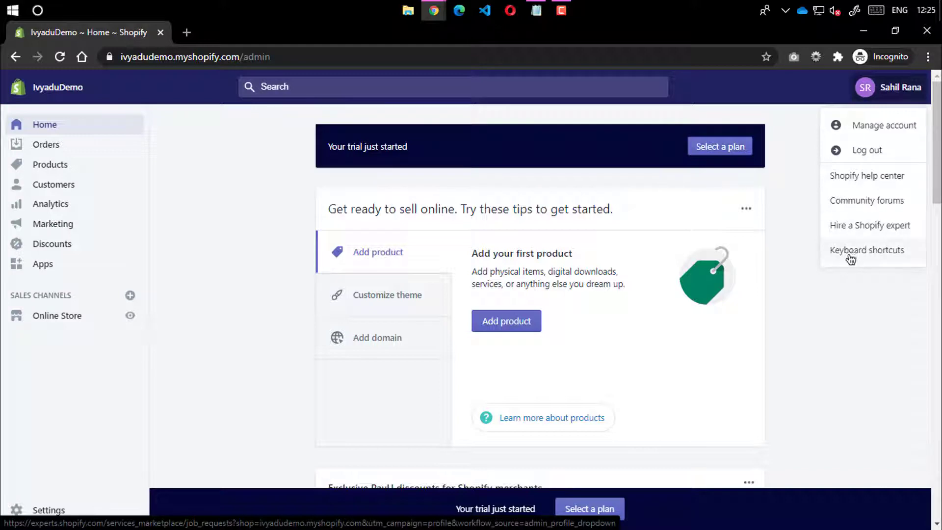
click(845, 324)
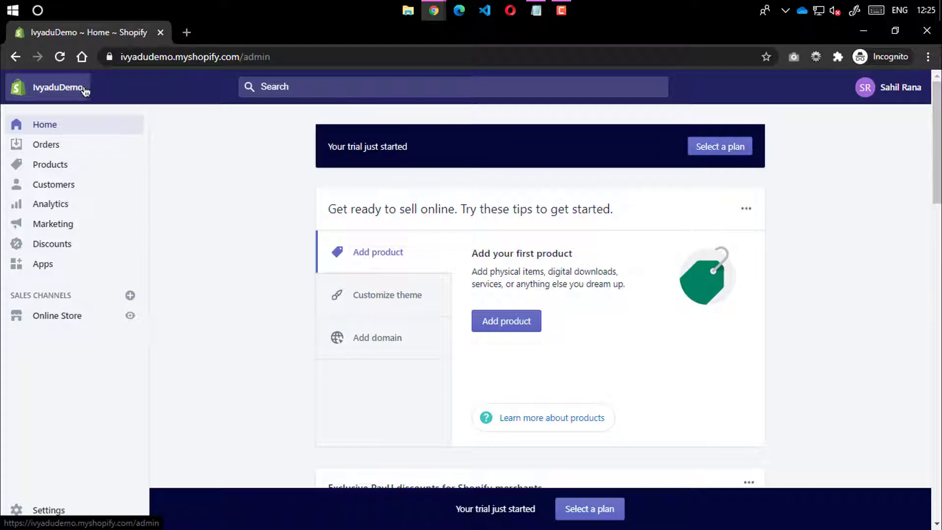
Load the IvyaduDemo storefront URL in another window, dismiss its password prompt, and minimize it
drag(240, 57, 241, 57)
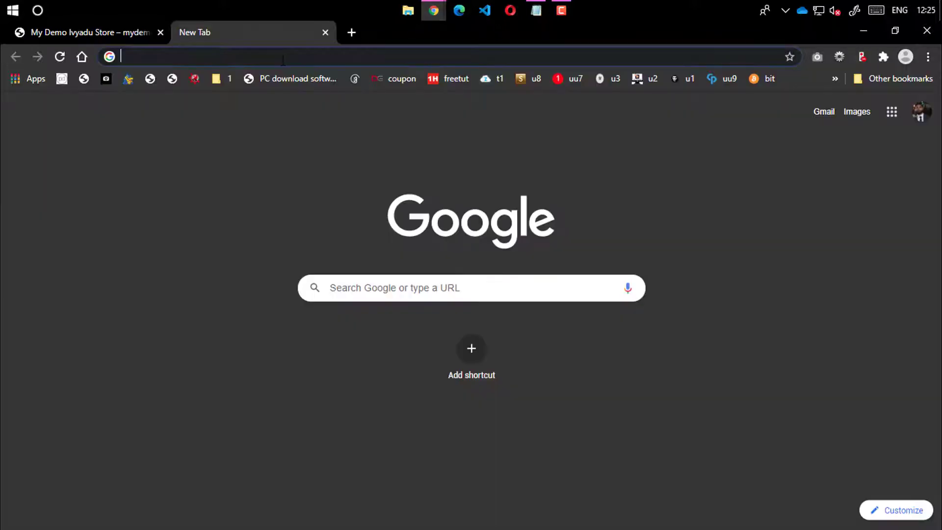
text(https://ivyadudemo.myshopify.com/)
key(Return)
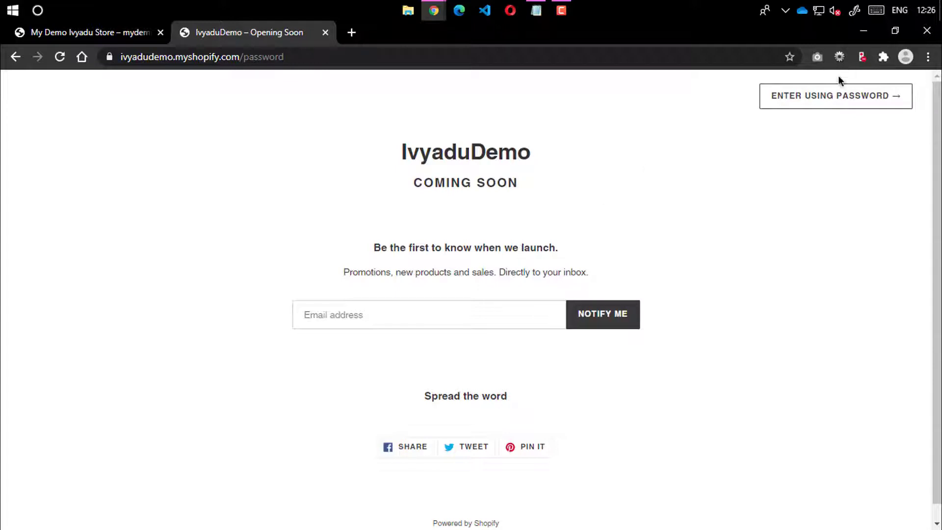
click(825, 108)
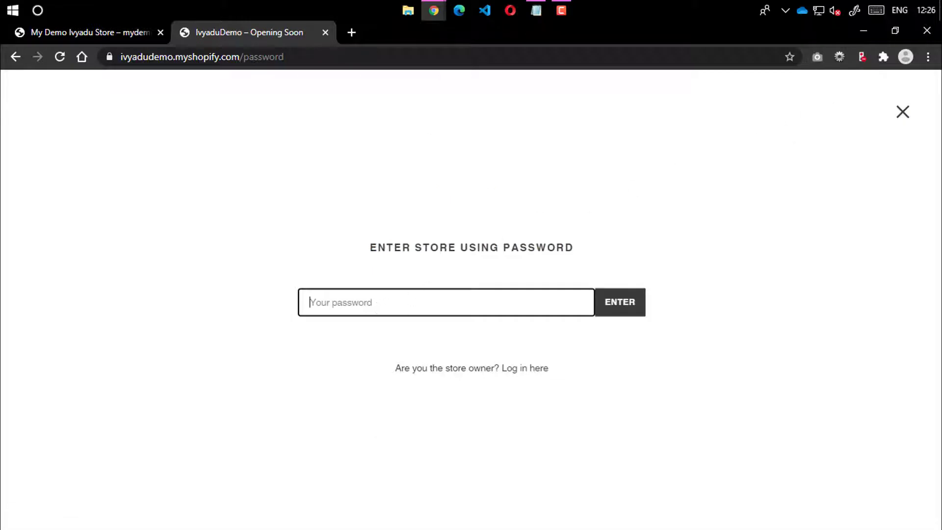
mouse_move(433, 11)
click(450, 92)
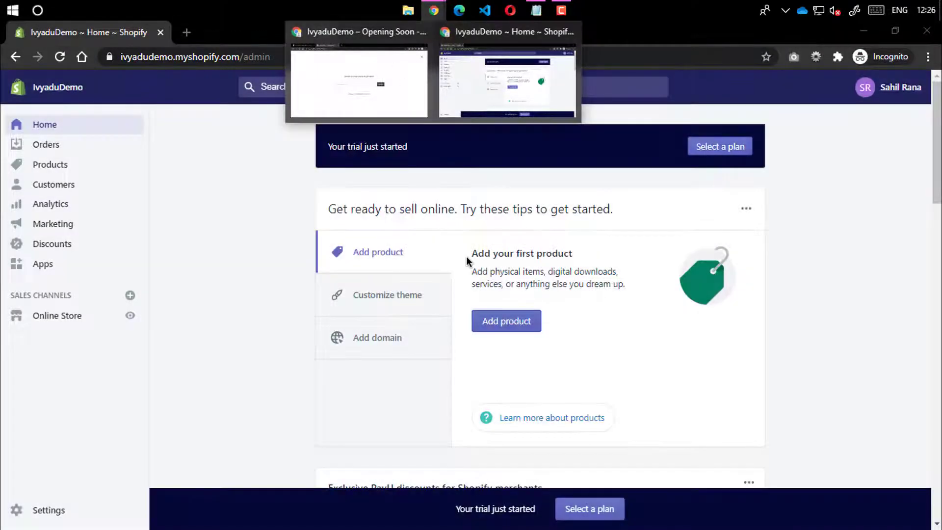
click(902, 112)
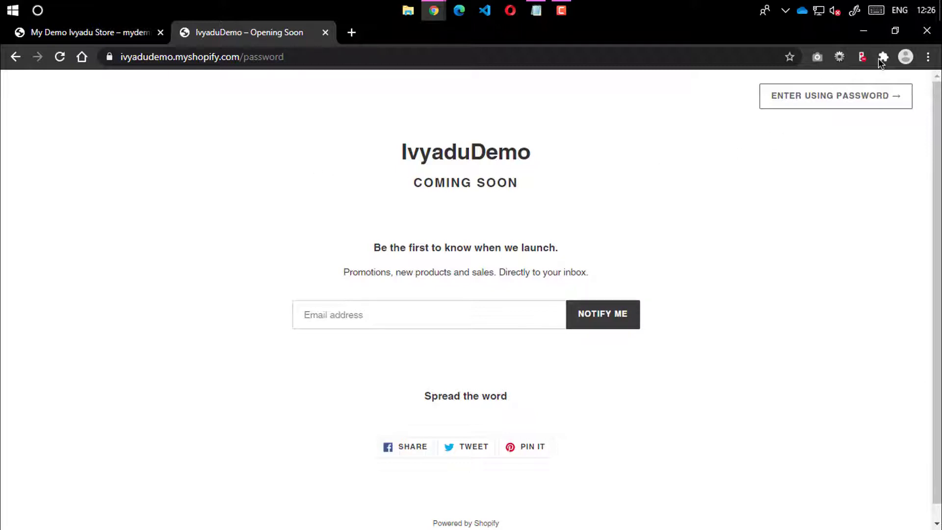
click(864, 33)
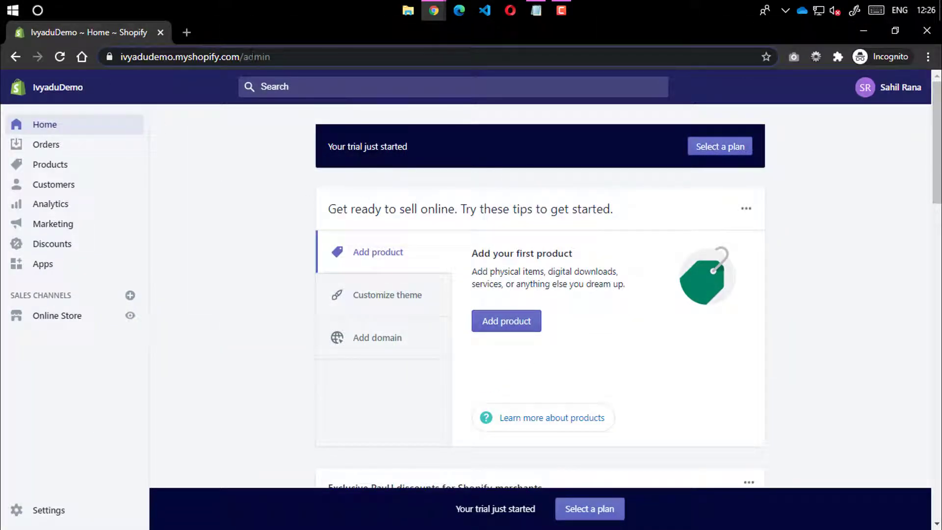
Scroll through the Home page cards, then go to the still-empty Orders page
drag(270, 57, 57, 64)
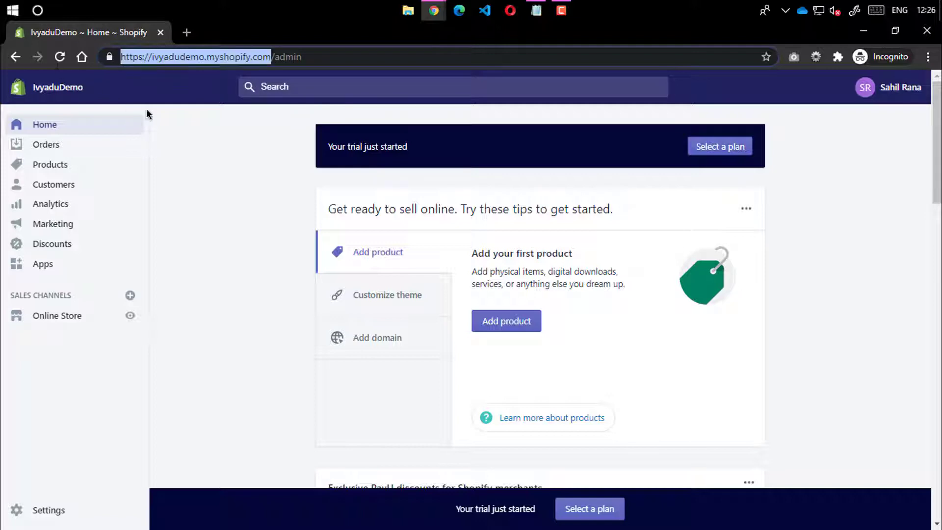
click(251, 164)
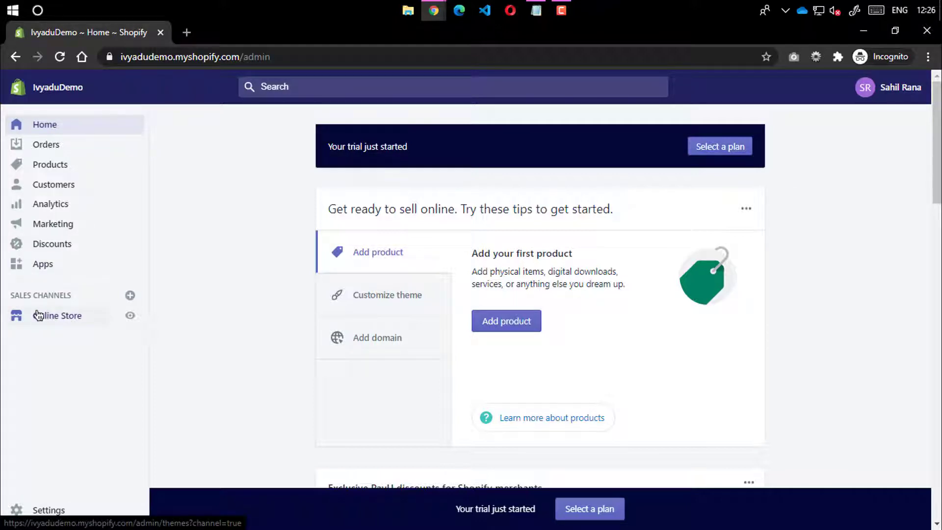
scroll(232, 351, down, 3)
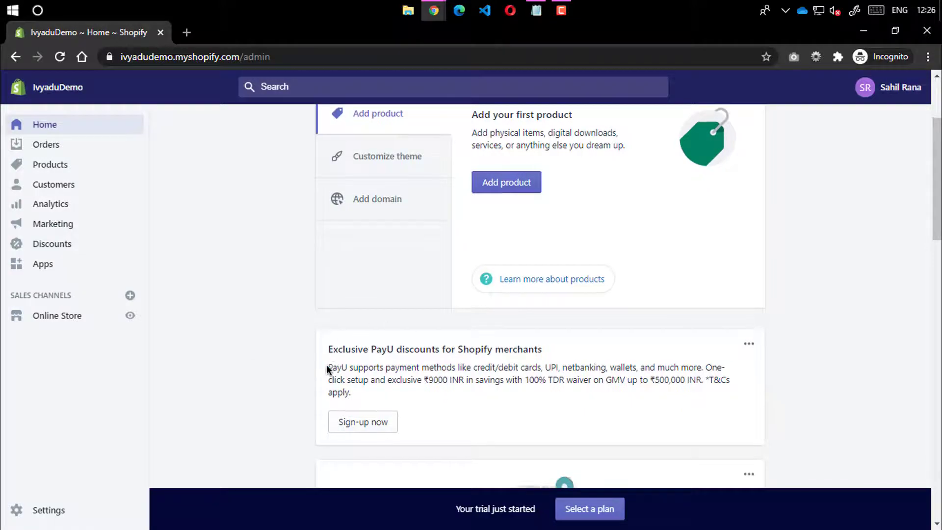
scroll(326, 364, down, 10)
scroll(328, 373, down, 12)
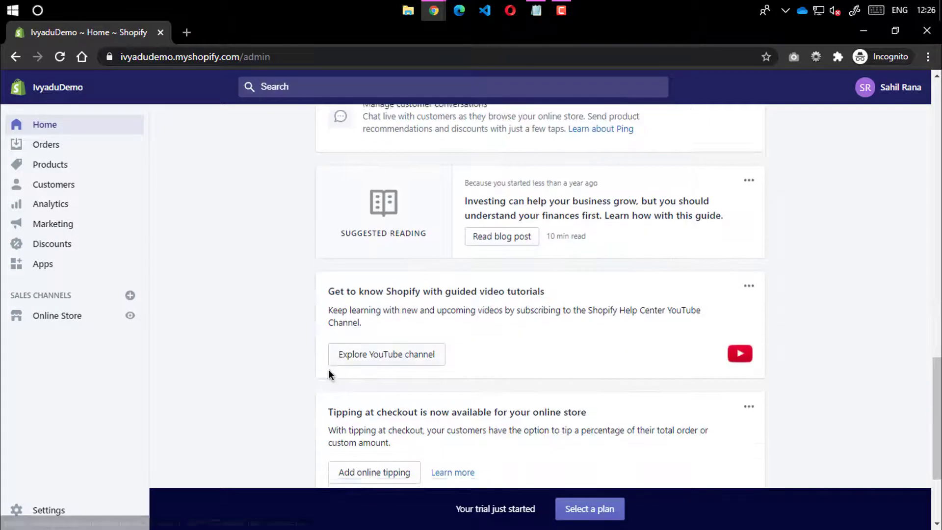
scroll(329, 373, up, 10)
scroll(328, 373, up, 12)
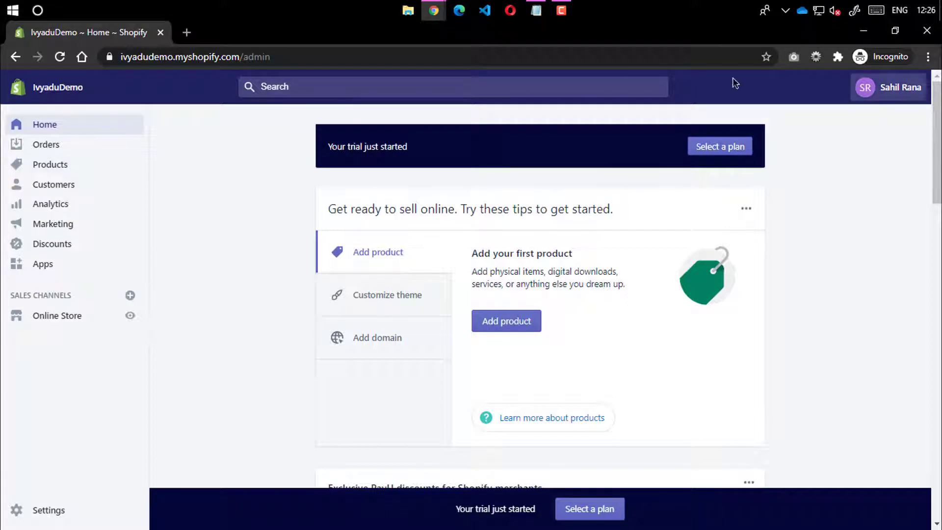
click(42, 147)
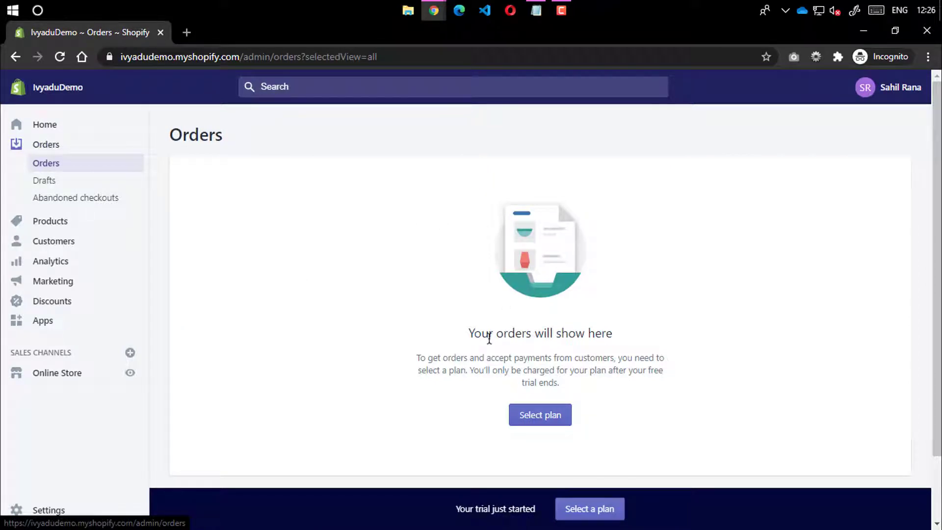
Visit the Drafts, Abandoned checkouts, Products, Inventory and Transfers pages
click(63, 185)
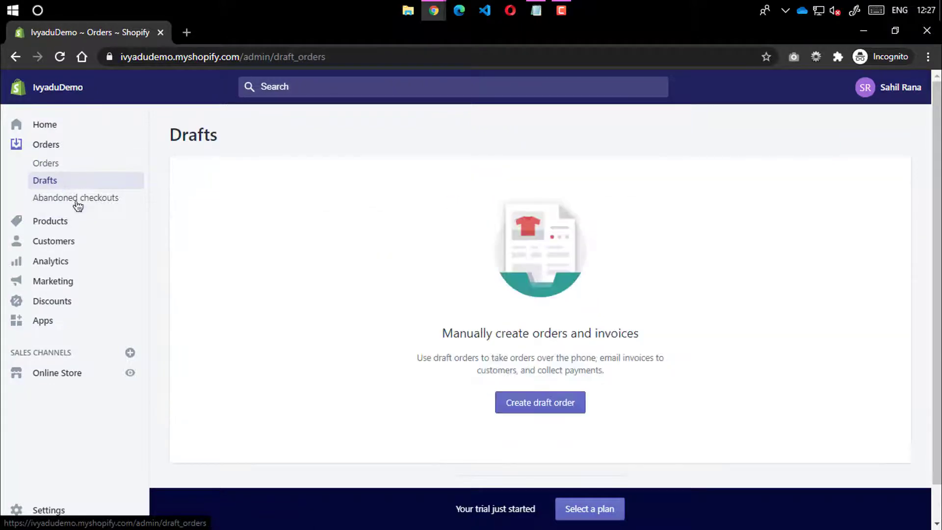
click(75, 201)
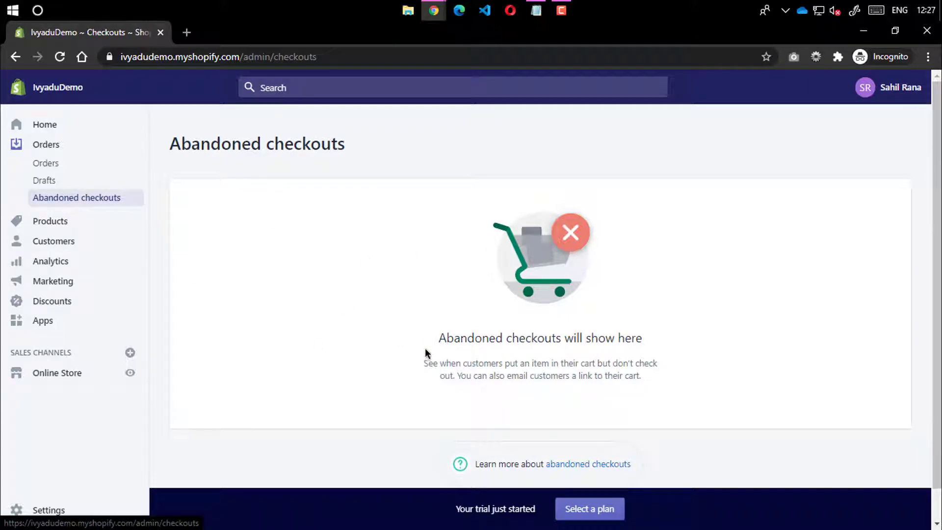
click(54, 223)
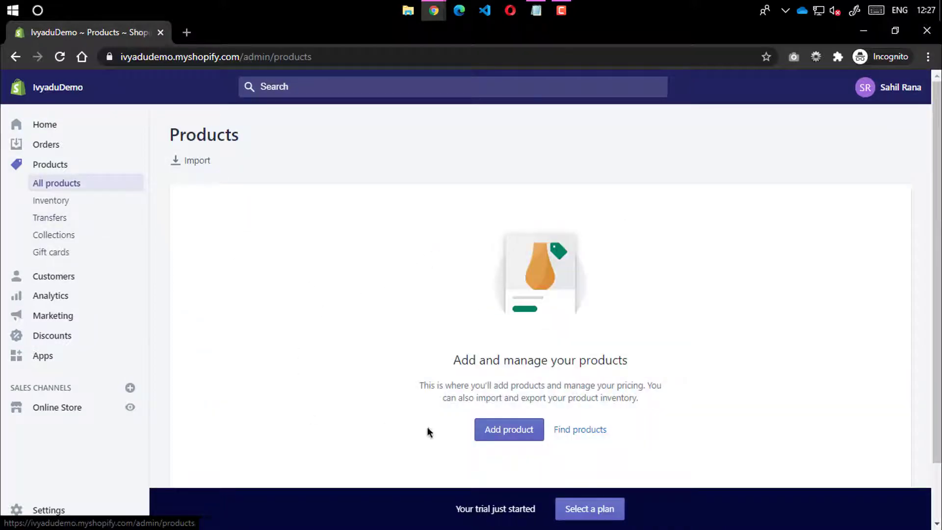
click(67, 204)
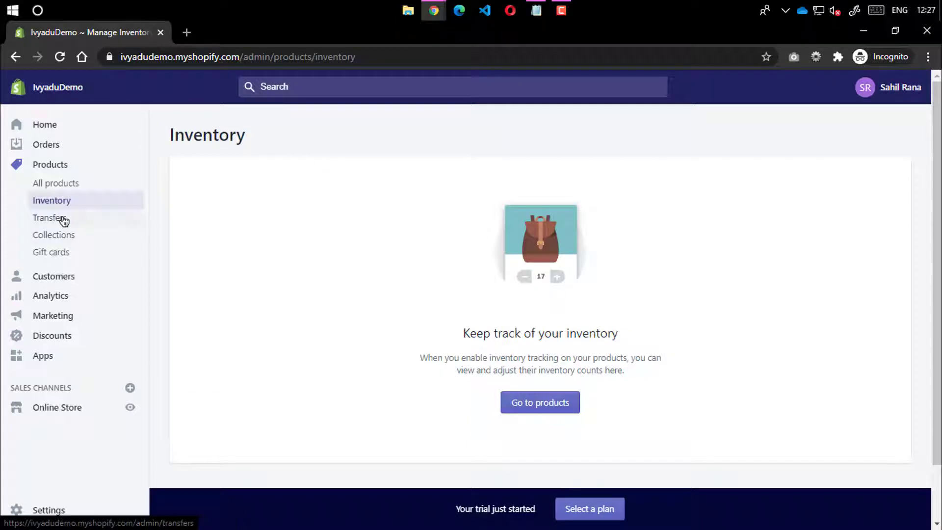
click(63, 218)
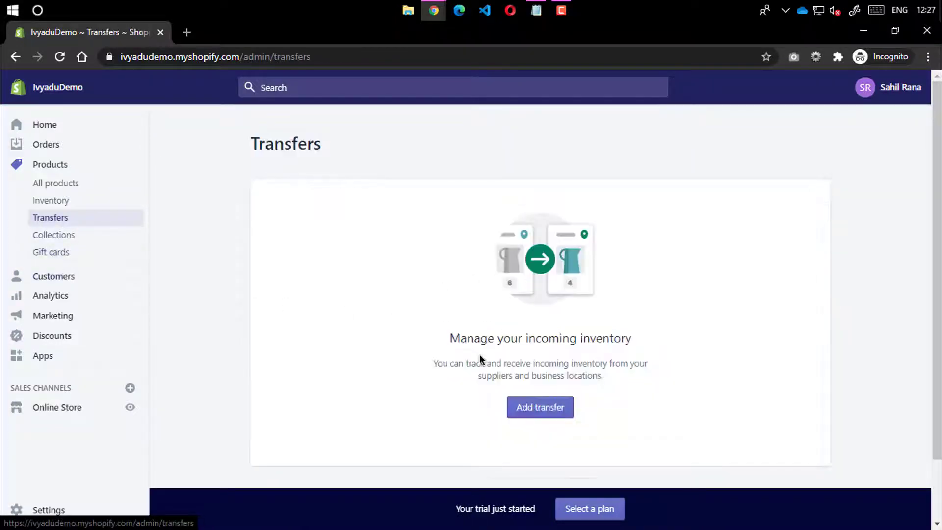
Open Collections and Gift cards, return to Collections, then bring up the storefront window
drag(450, 337, 612, 338)
click(622, 343)
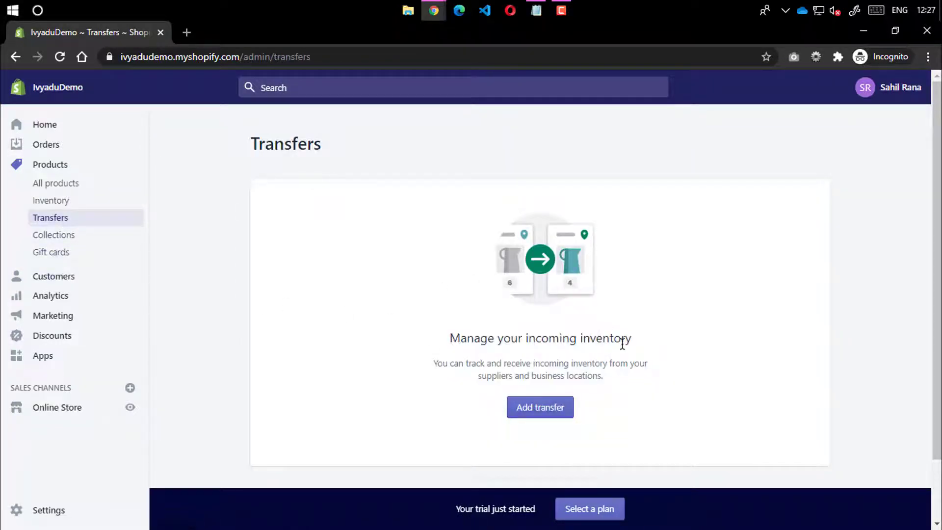
click(71, 240)
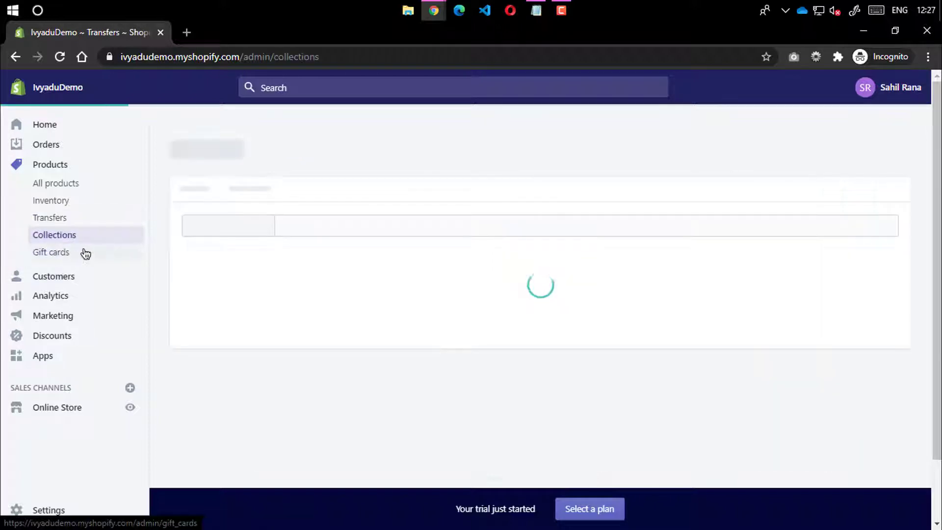
click(66, 253)
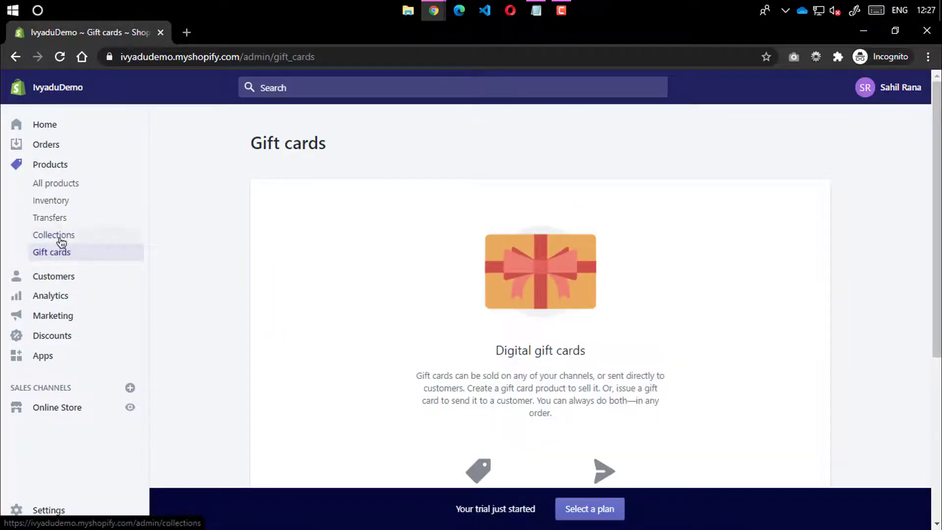
click(60, 237)
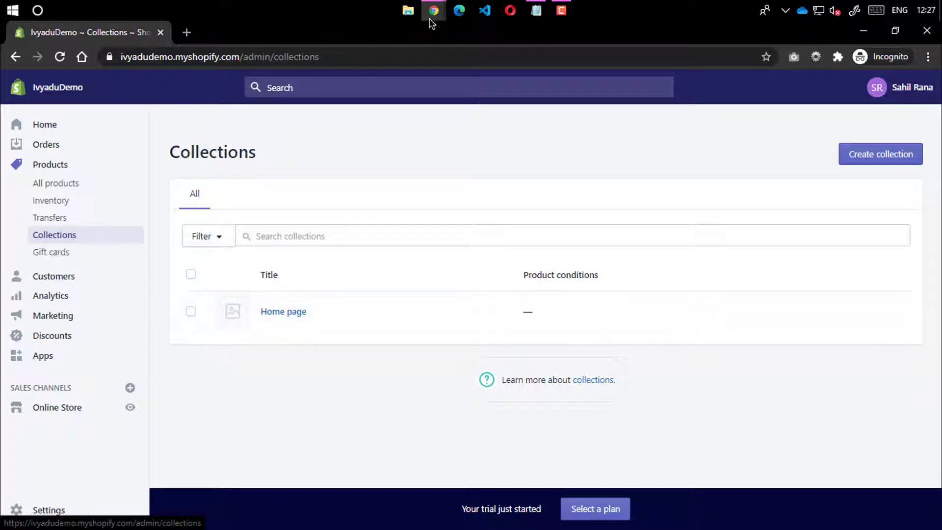
mouse_move(431, 15)
click(396, 63)
Browse the live storefront's Women's Style and Men's Style collections, then minimize that window
click(92, 34)
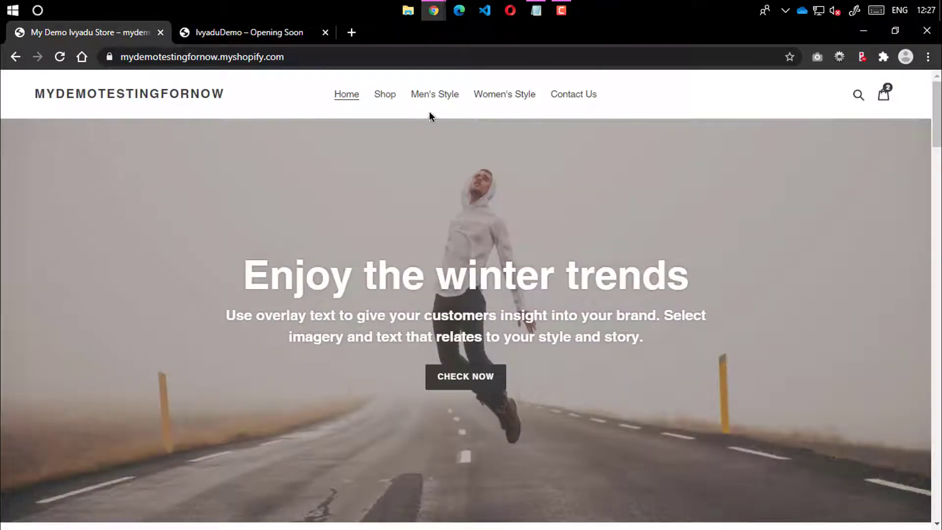
click(508, 104)
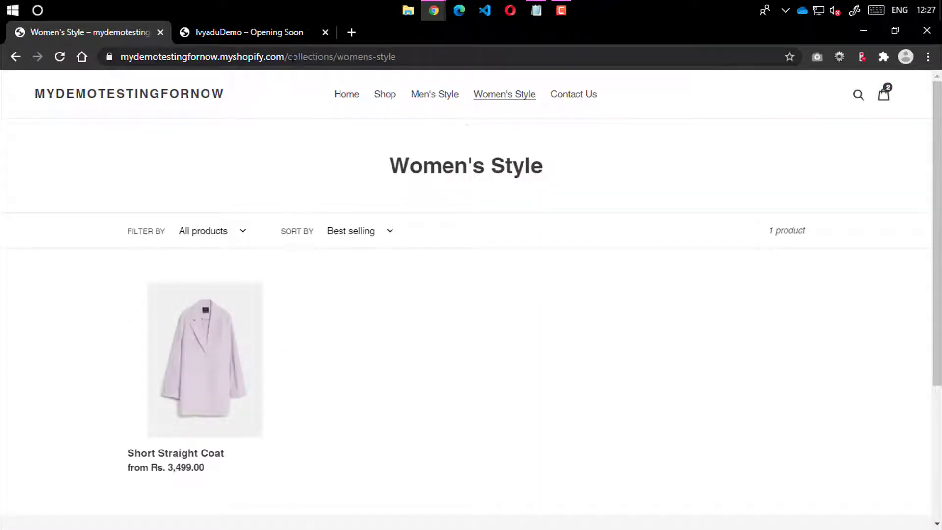
drag(292, 57, 428, 57)
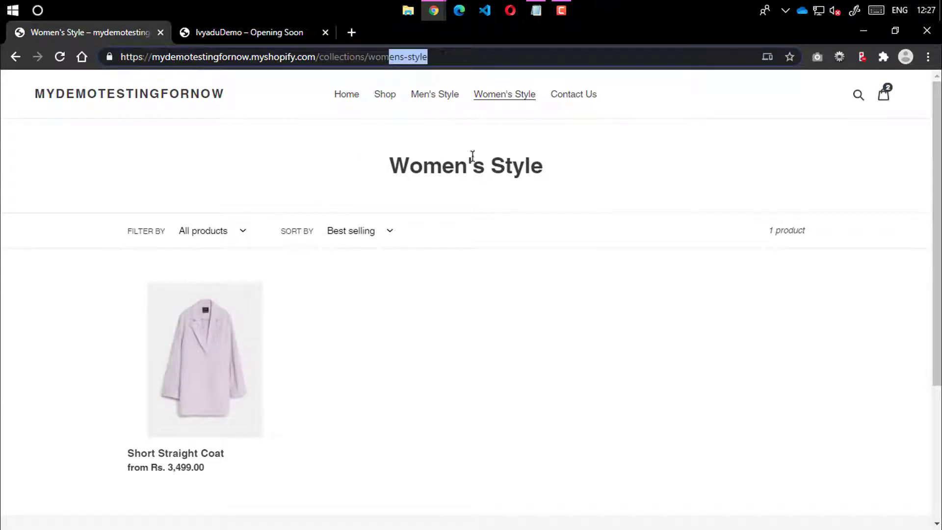
click(435, 94)
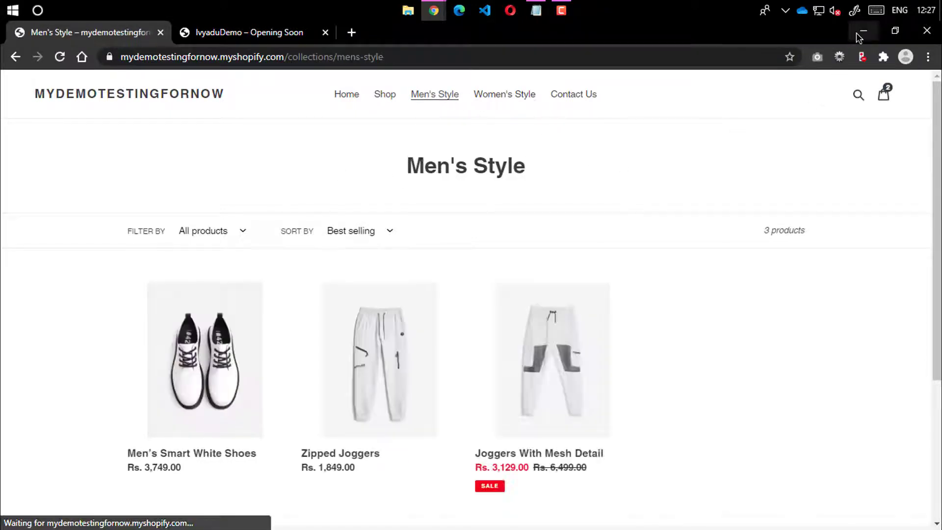
click(863, 30)
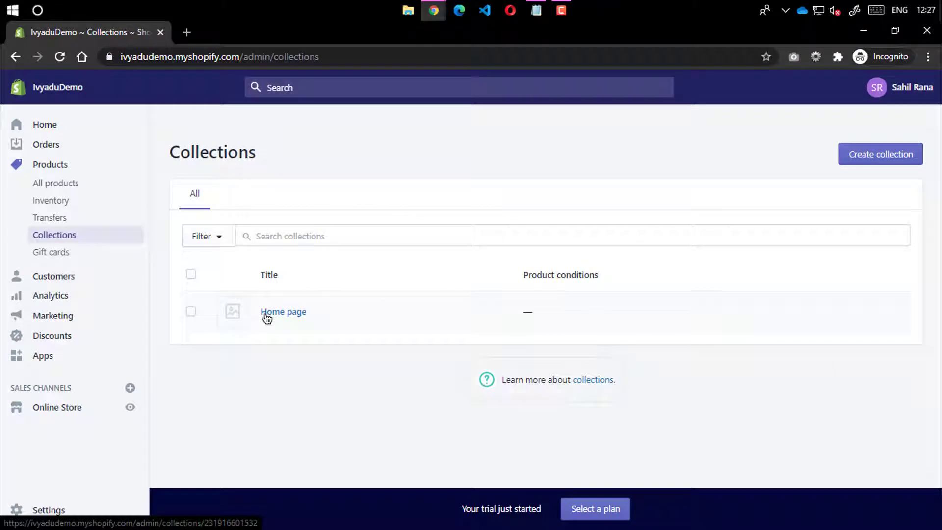
View the Customers list and the Analytics Dashboards, Reports and Live View pages
click(69, 284)
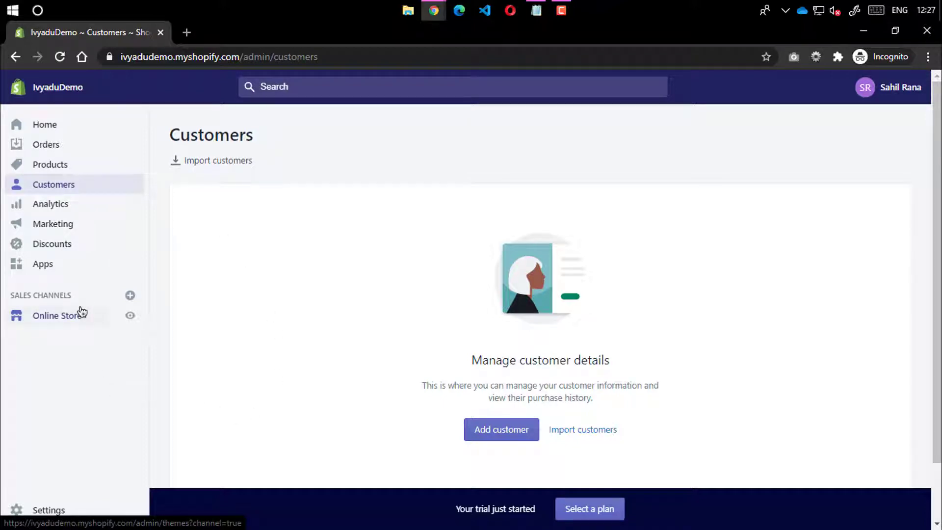
click(51, 202)
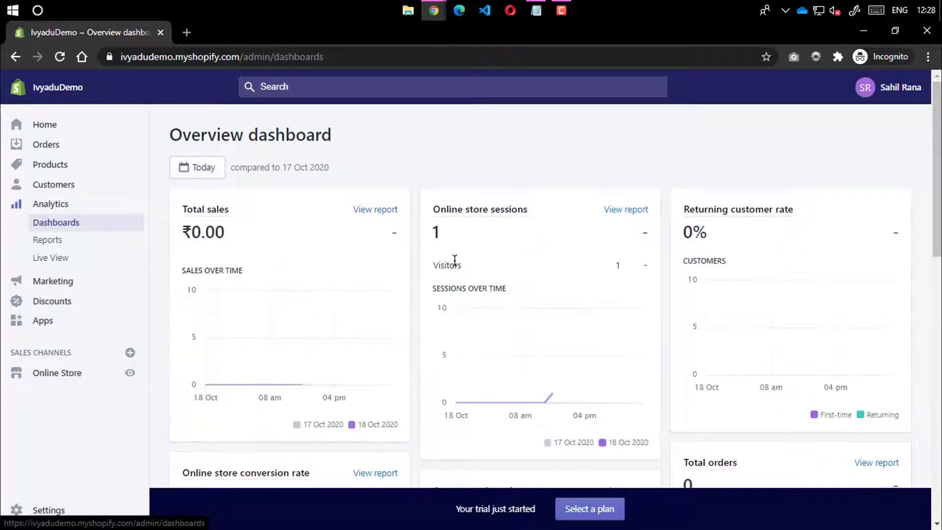
scroll(647, 278, down, 15)
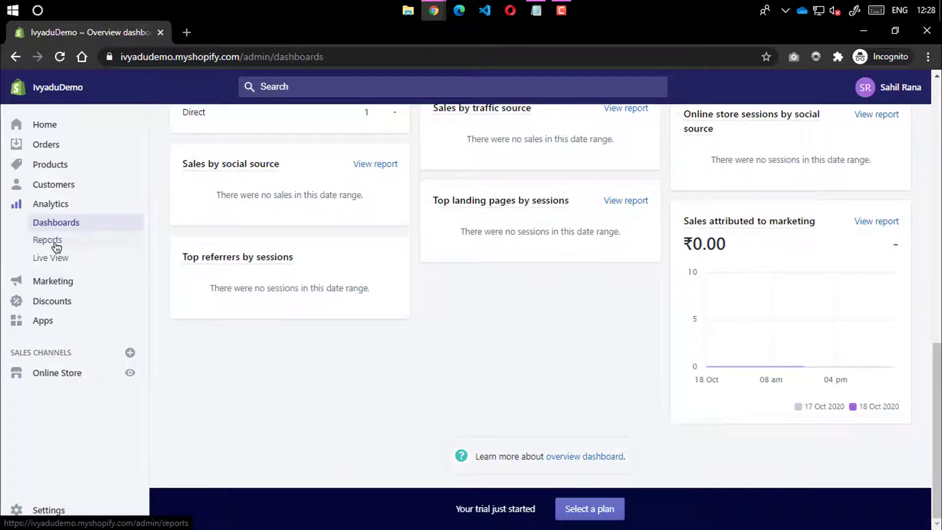
click(57, 241)
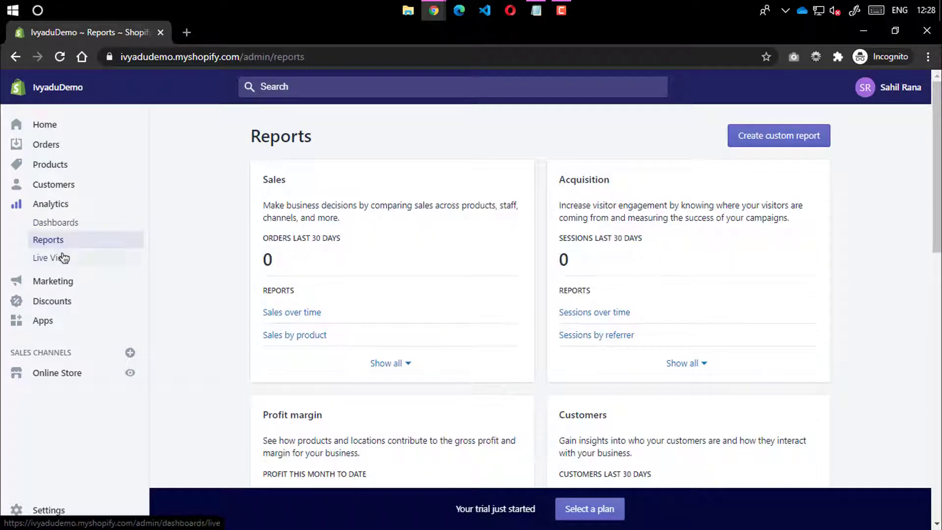
click(58, 259)
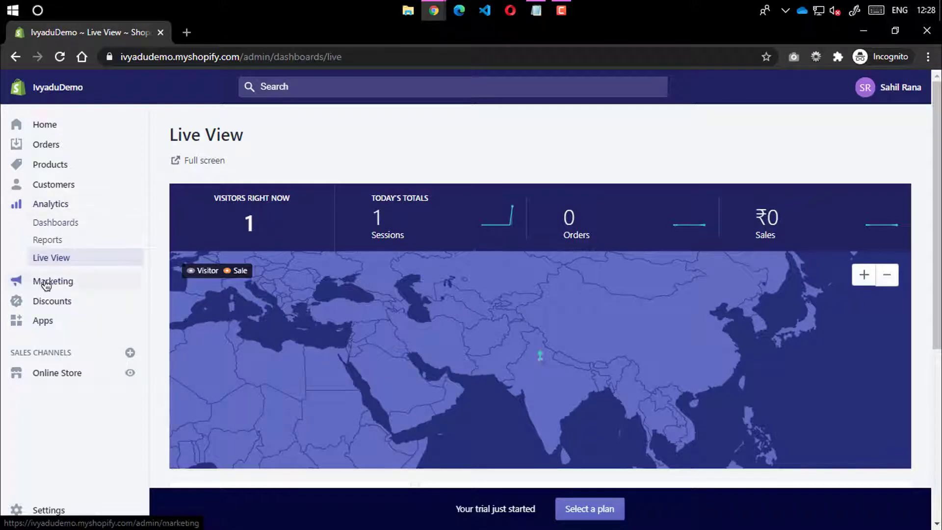
Go through the Marketing Overview, Campaigns and Automations pages
click(18, 281)
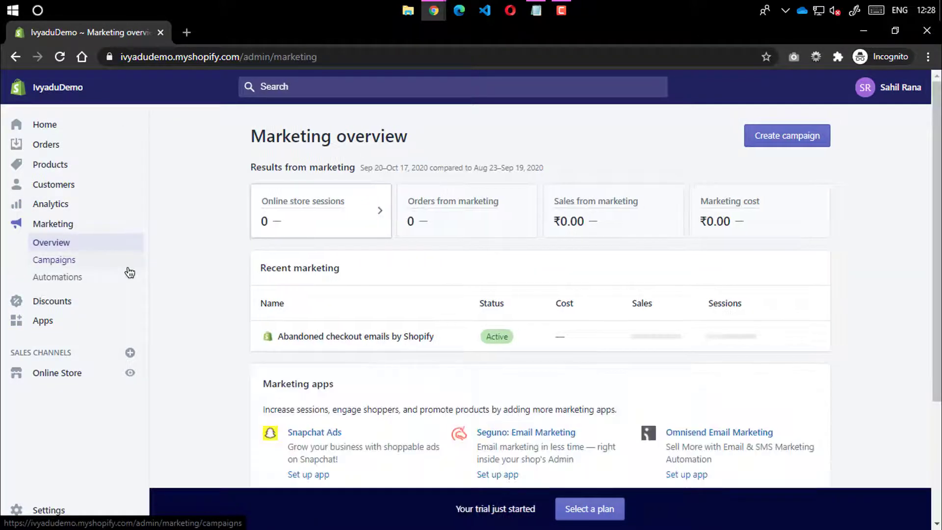
scroll(532, 319, down, 3)
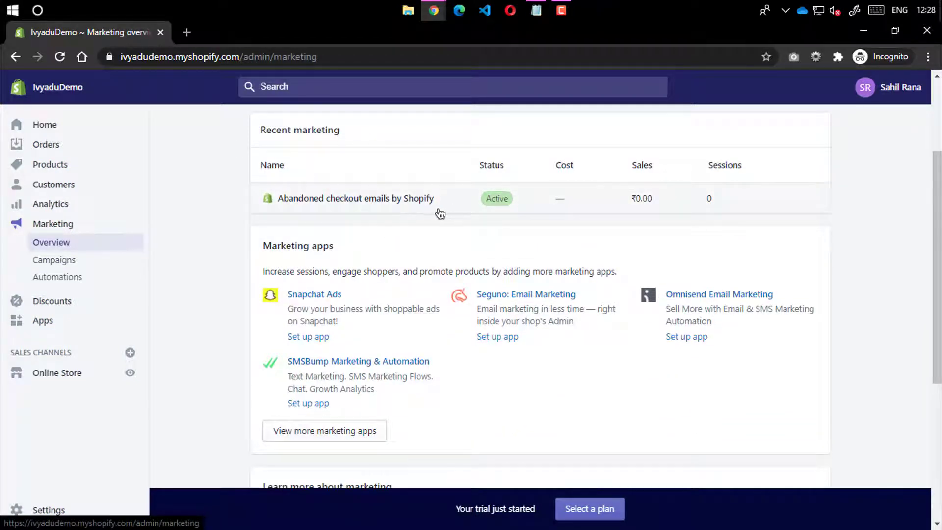
scroll(587, 221, down, 3)
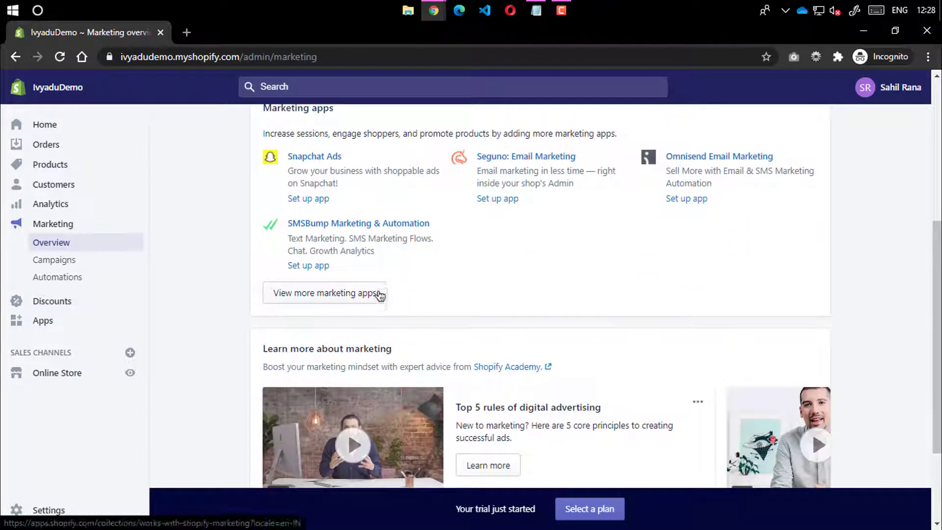
scroll(500, 298, down, 3)
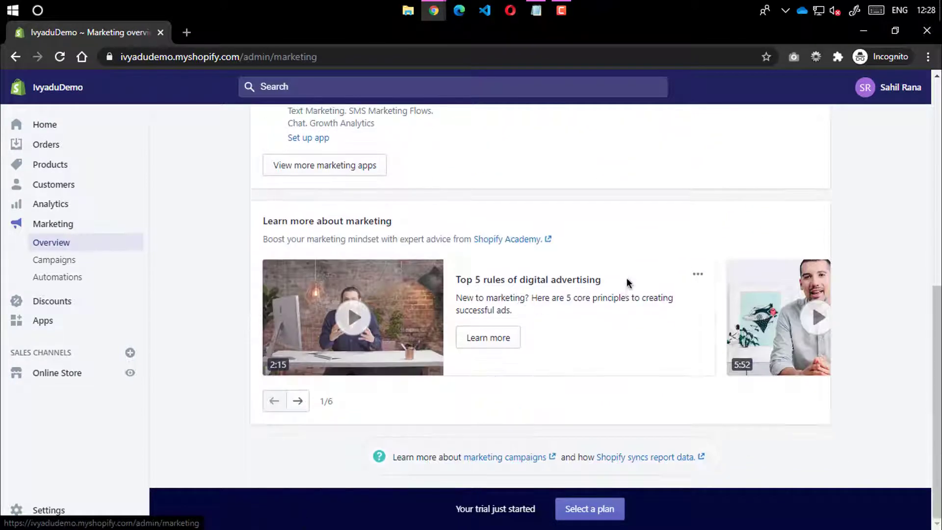
scroll(605, 256, up, 9)
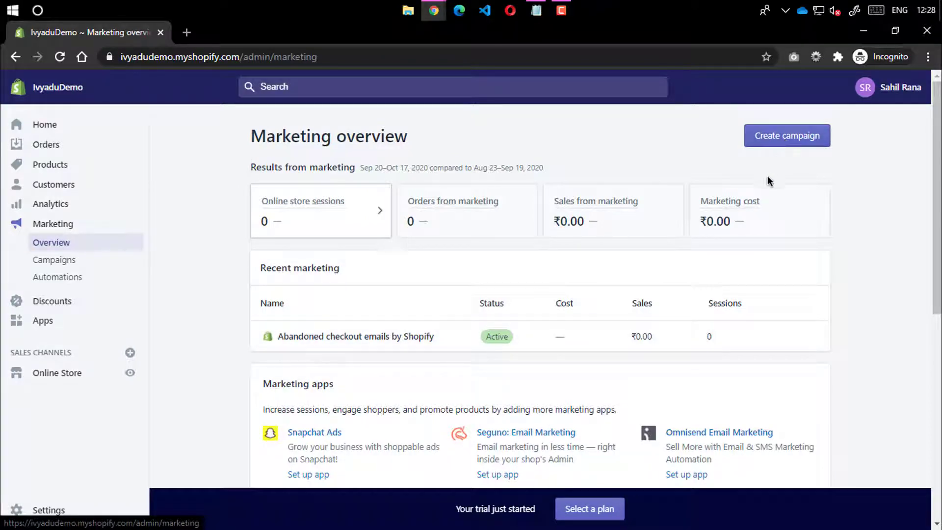
click(51, 259)
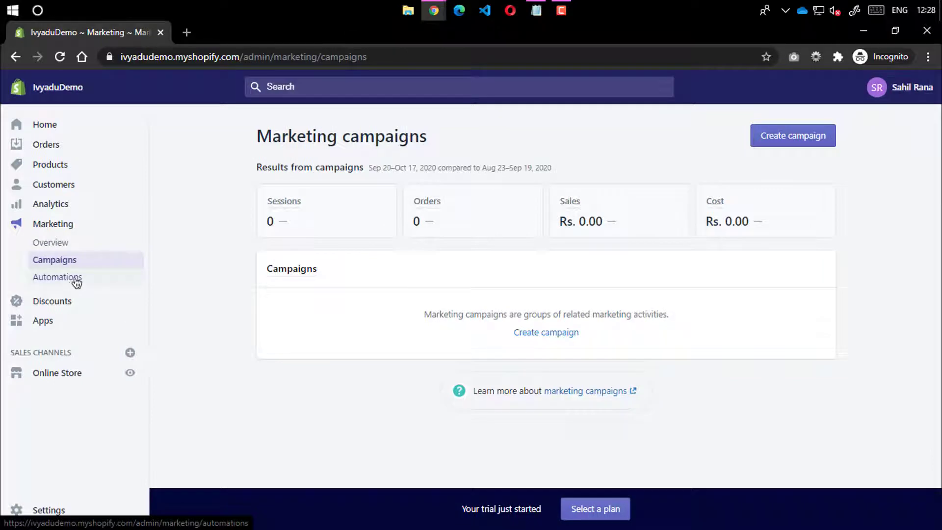
click(73, 280)
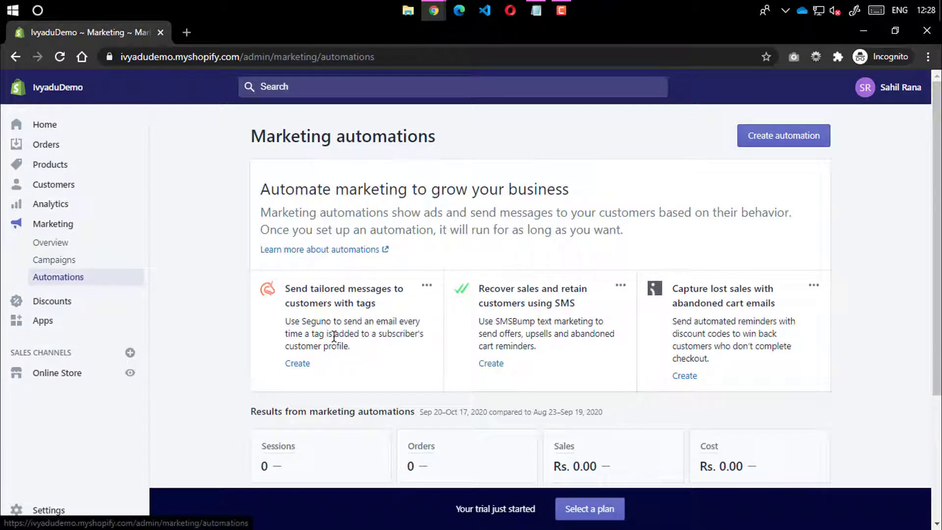
Review the Discounts page, switching between Automatic discounts and Discount codes
click(61, 302)
scroll(362, 337, down, 2)
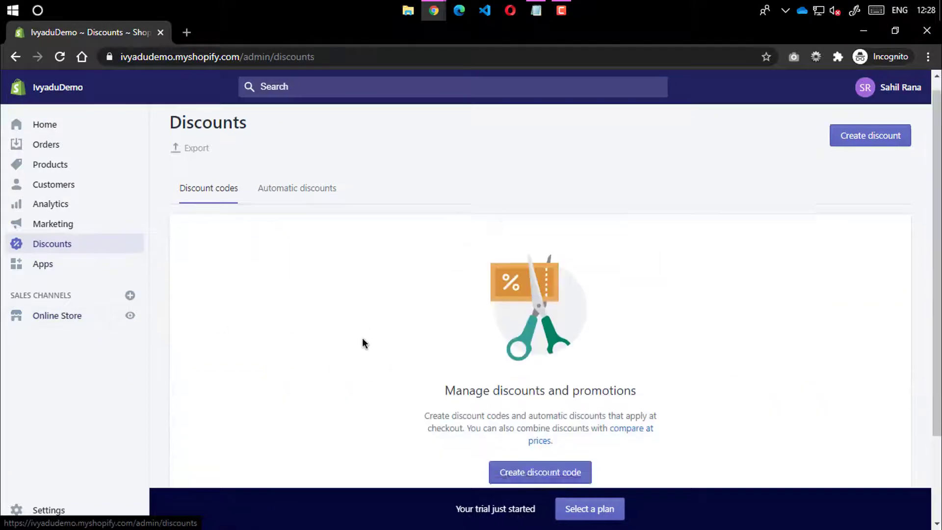
scroll(357, 337, up, 2)
click(278, 202)
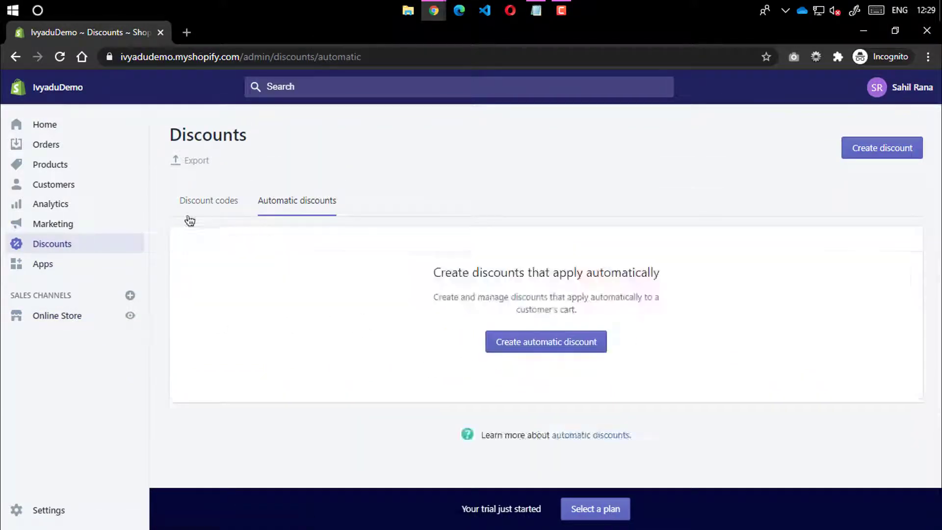
click(195, 210)
Check the installed Apps page and its Black Friday and Marketing app tabs, then open Online Store
click(53, 264)
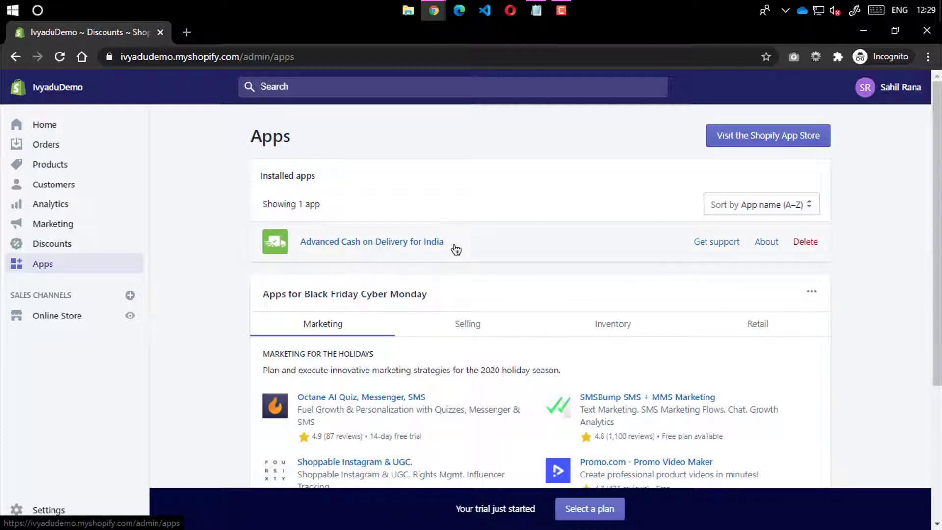
scroll(503, 260, down, 4)
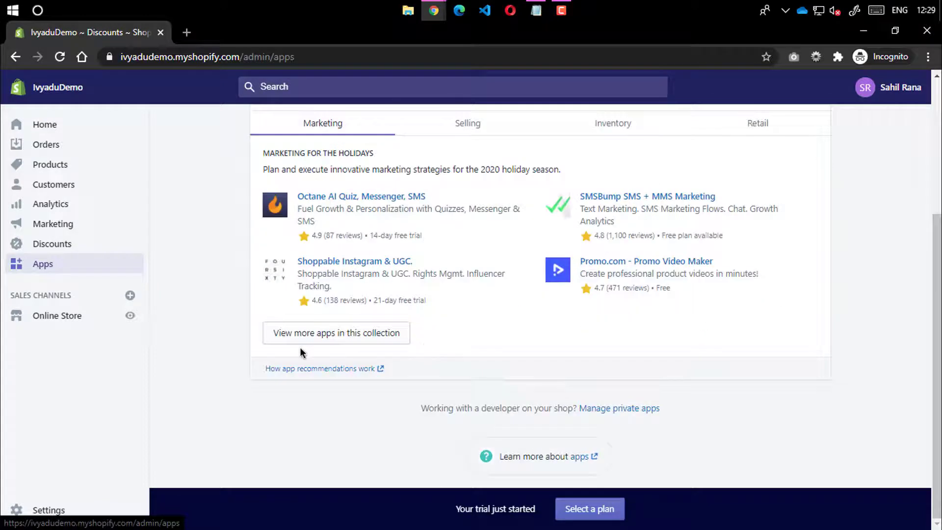
scroll(301, 353, up, 3)
click(491, 263)
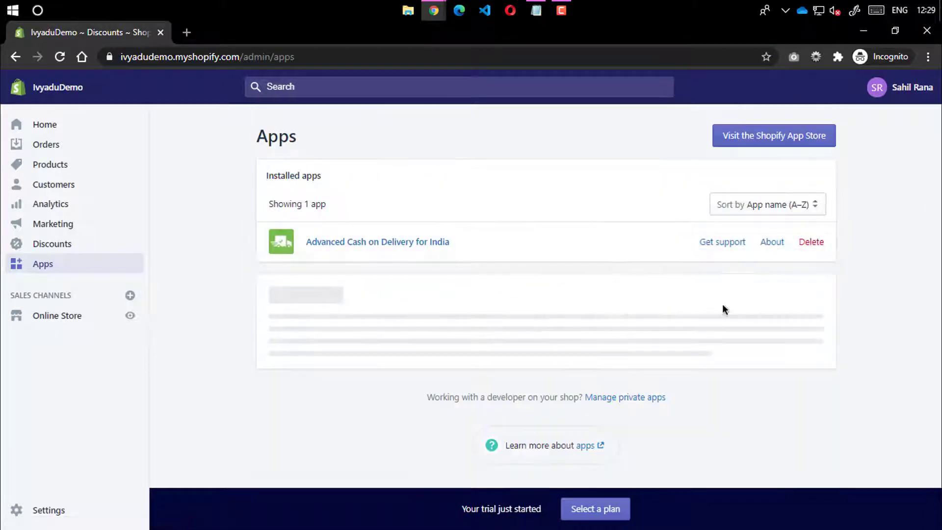
click(373, 322)
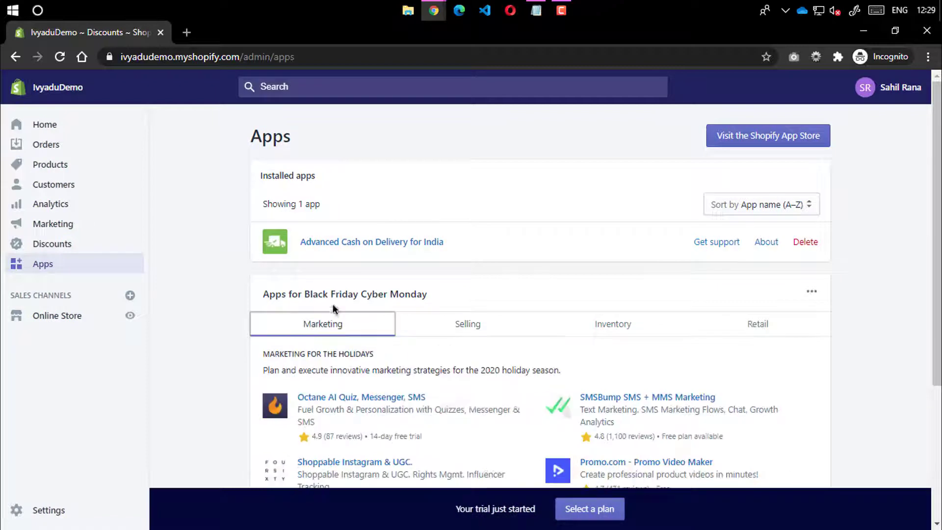
click(189, 286)
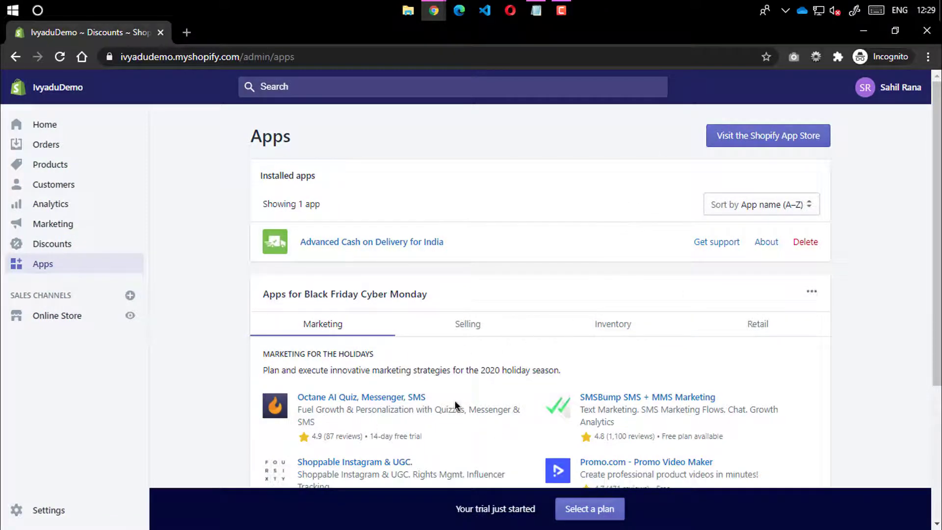
click(61, 319)
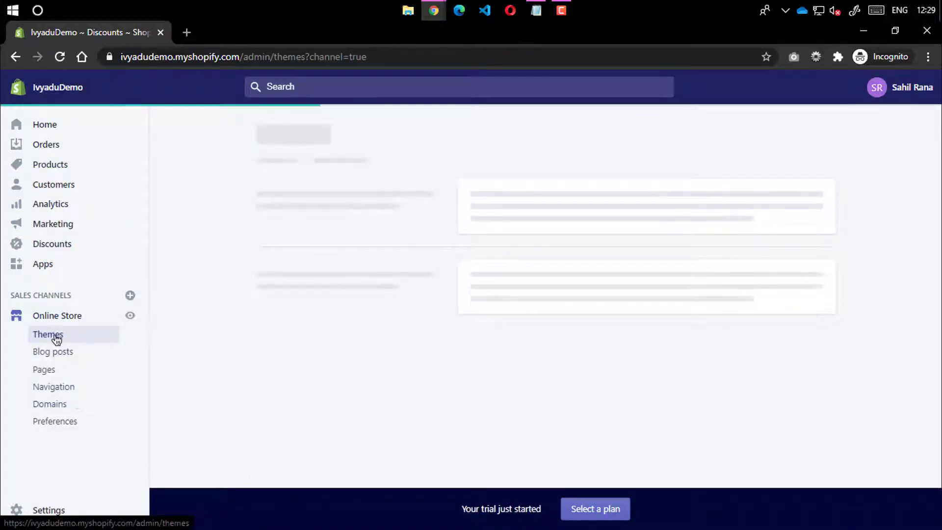
Go to the store password settings and read the notice that a plan is required
scroll(408, 328, down, 1)
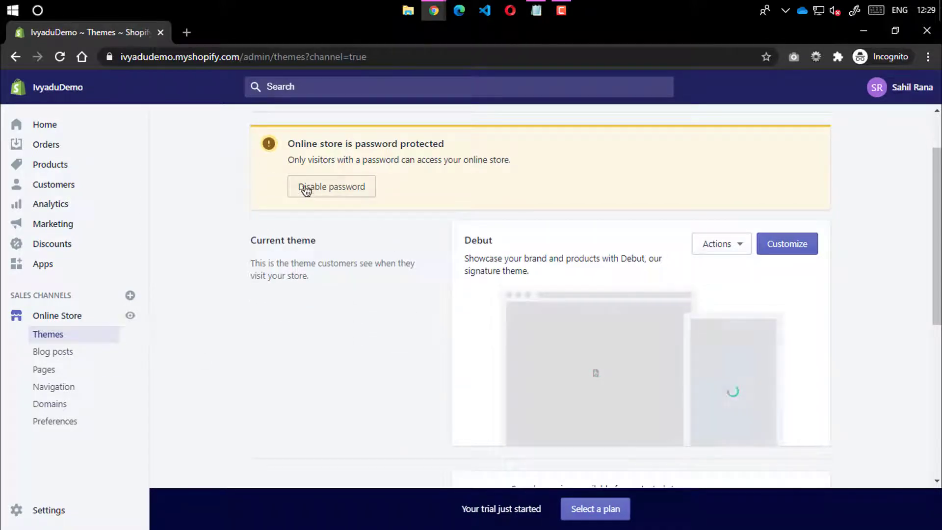
click(359, 188)
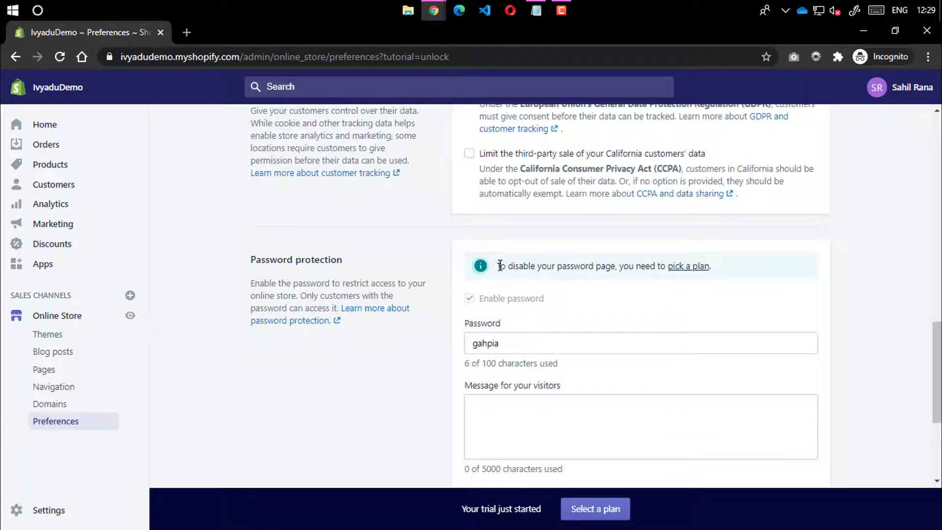
drag(499, 265, 667, 268)
click(641, 294)
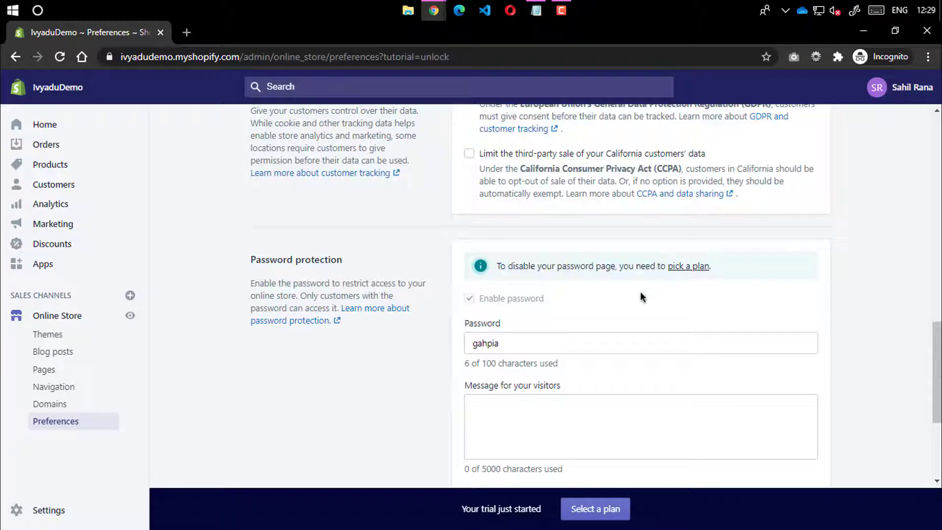
Review the Basic Shopify ₹2,200 plan pricing, fees and POS details, then go back to Preferences
click(701, 267)
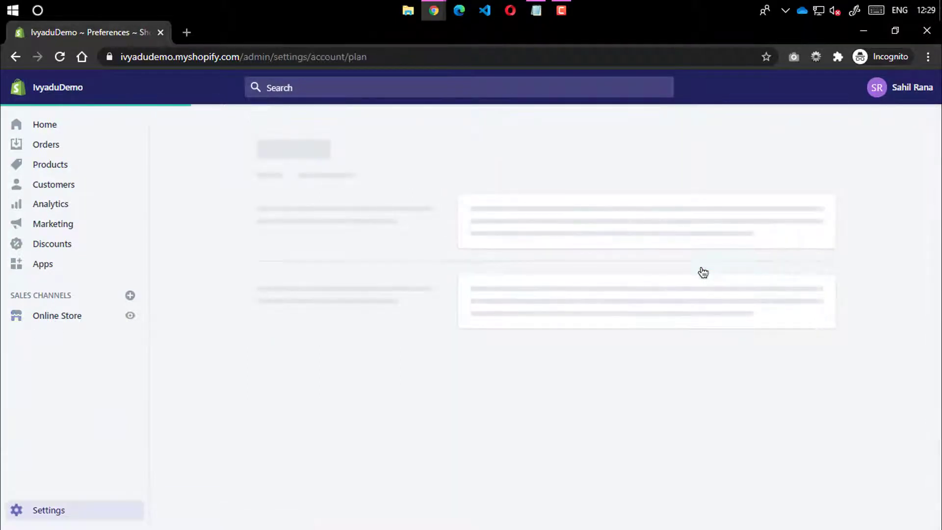
scroll(451, 346, down, 4)
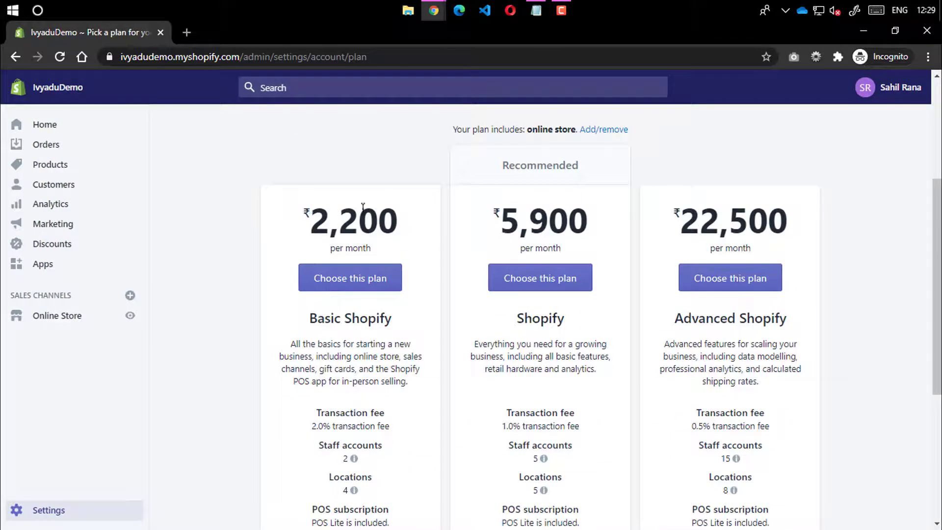
double_click(377, 220)
drag(329, 248, 387, 250)
drag(285, 220, 401, 226)
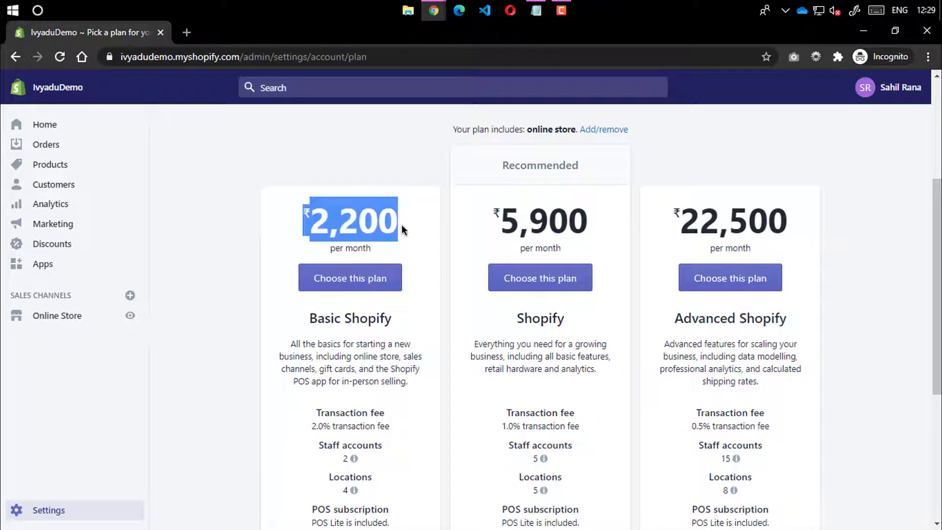
click(401, 225)
scroll(402, 265, down, 5)
drag(315, 150, 318, 164)
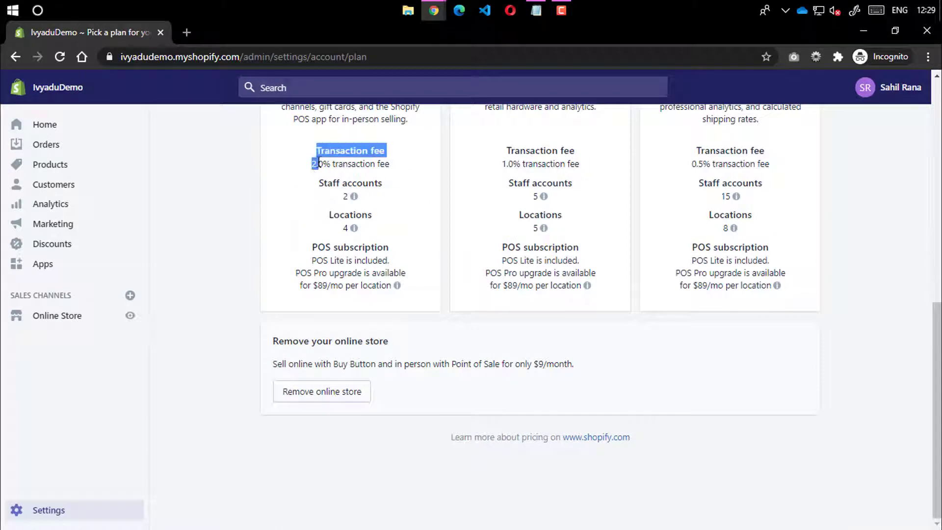
click(318, 219)
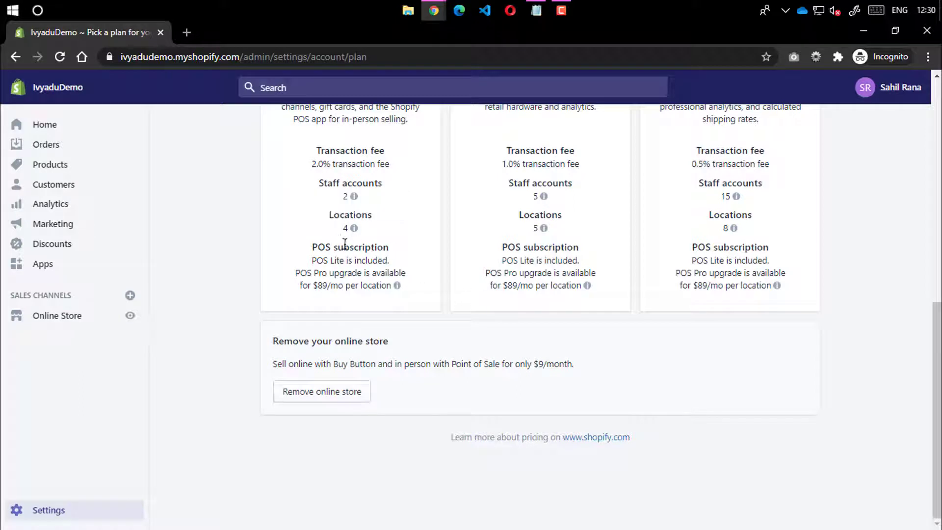
drag(310, 249, 371, 285)
click(371, 284)
click(16, 57)
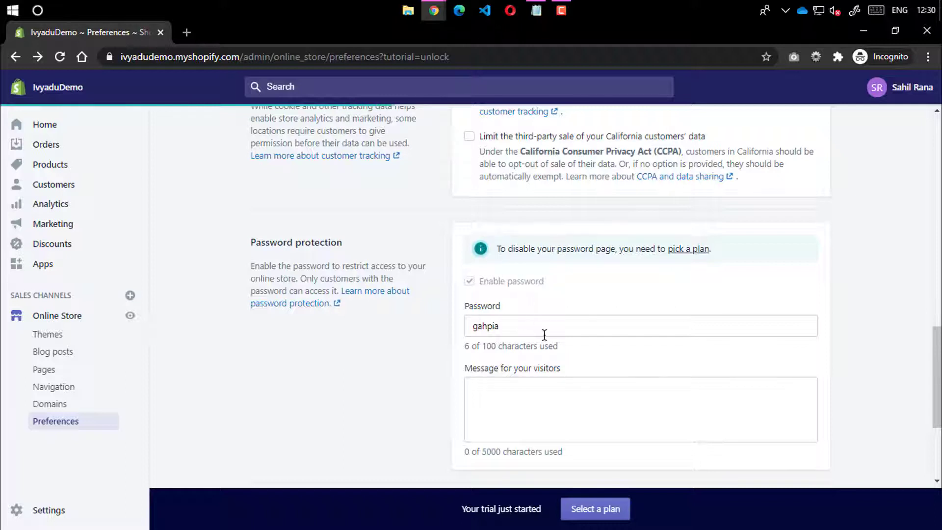
Copy the store password and use it to unlock the IvyaduDemo storefront in the other window
drag(538, 330, 358, 352)
click(358, 353)
double_click(494, 319)
key(ctrl+c)
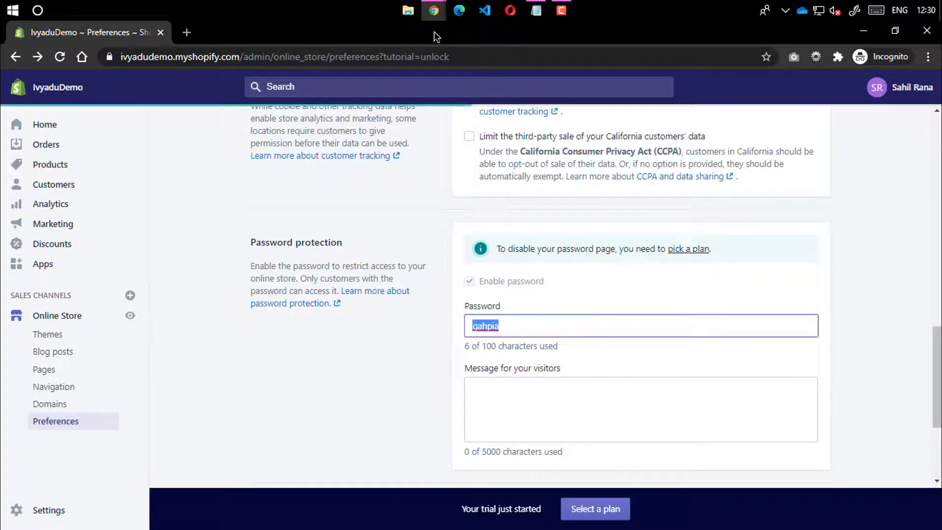
mouse_move(434, 10)
click(410, 112)
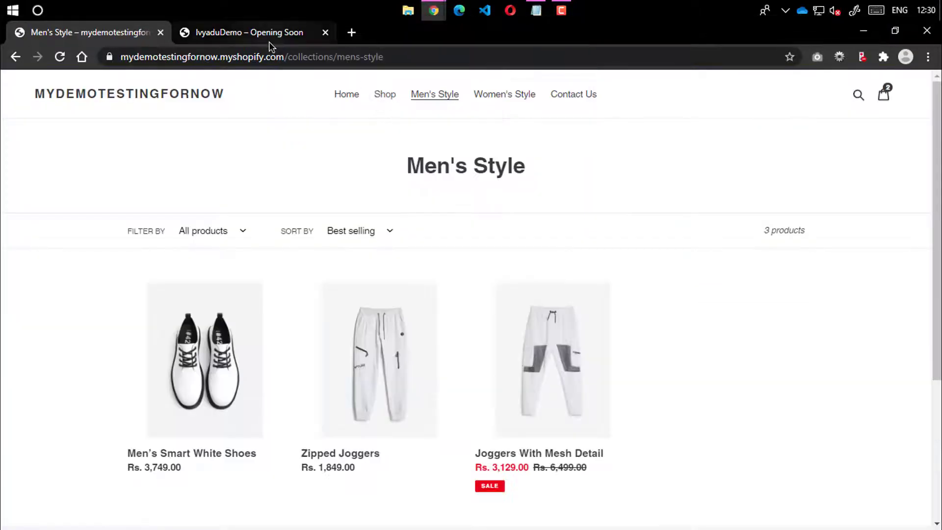
click(246, 32)
click(812, 111)
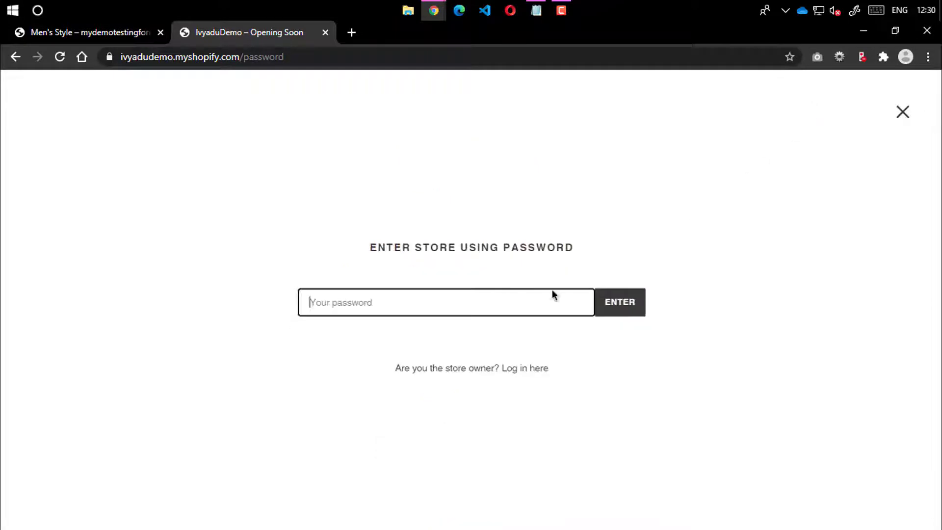
key(ctrl+v)
click(627, 304)
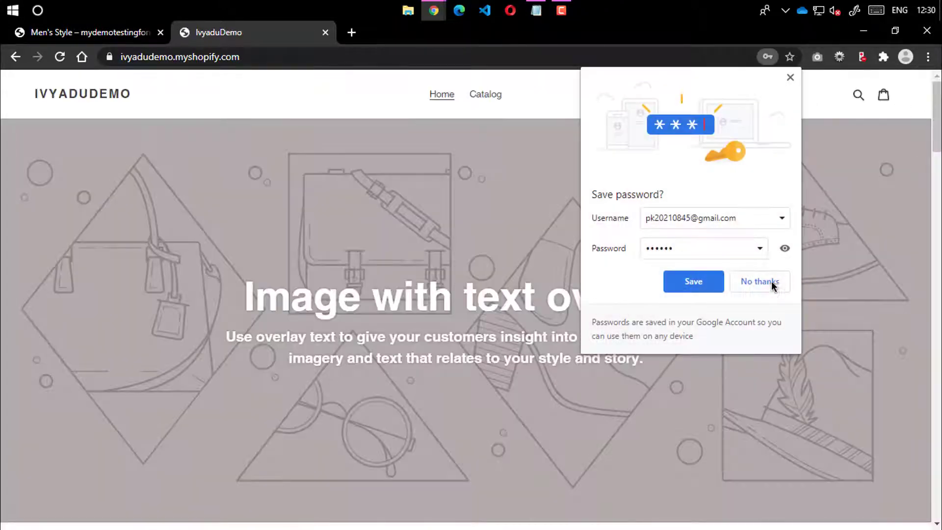
click(772, 282)
Scroll through the unlocked storefront, then return to the Preferences visitor message box
scroll(572, 264, down, 20)
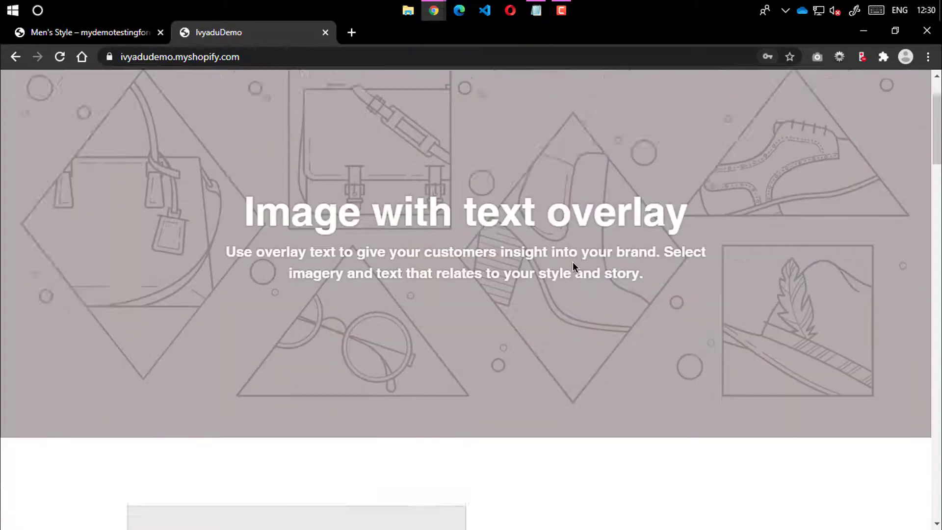
scroll(572, 262, down, 14)
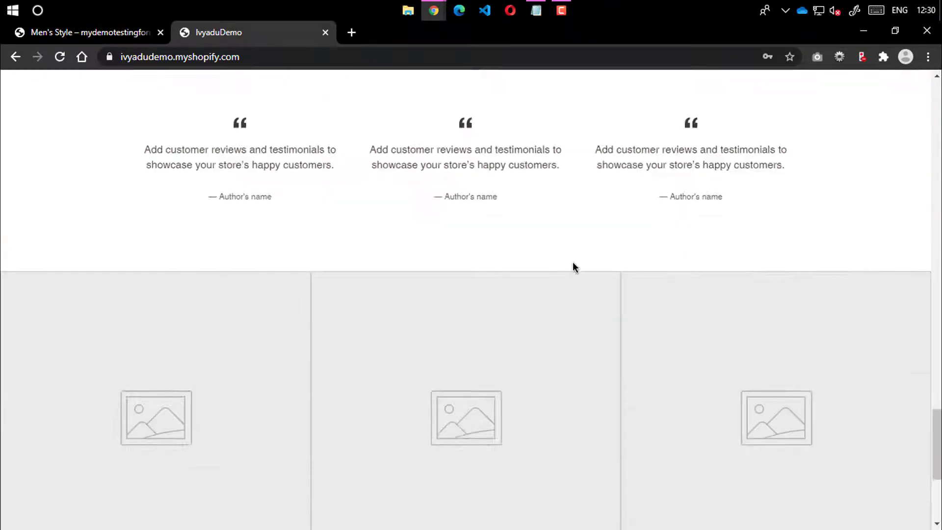
scroll(579, 255, up, 20)
scroll(593, 241, up, 12)
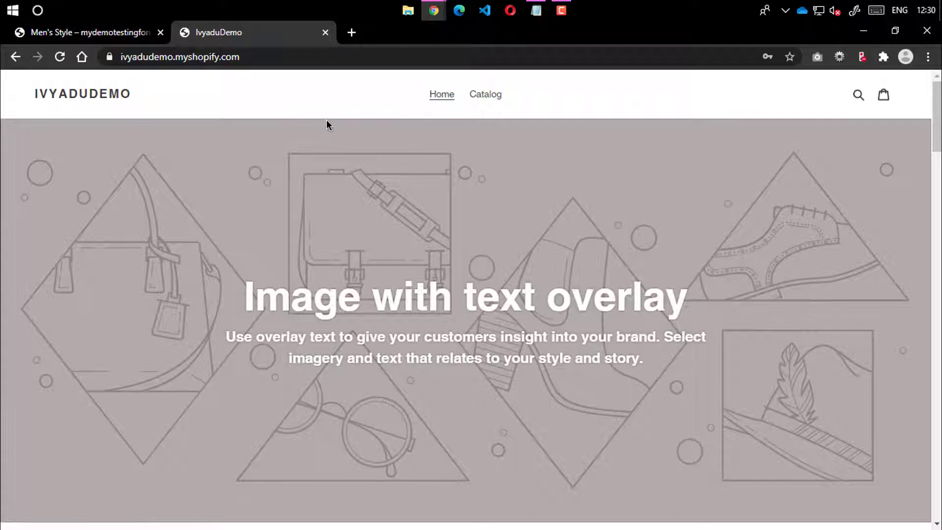
mouse_move(434, 11)
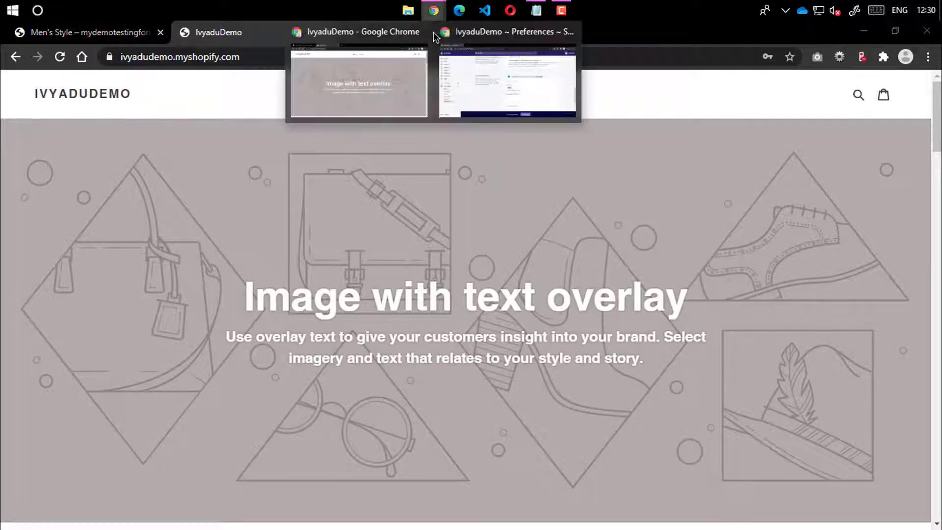
click(483, 103)
click(516, 387)
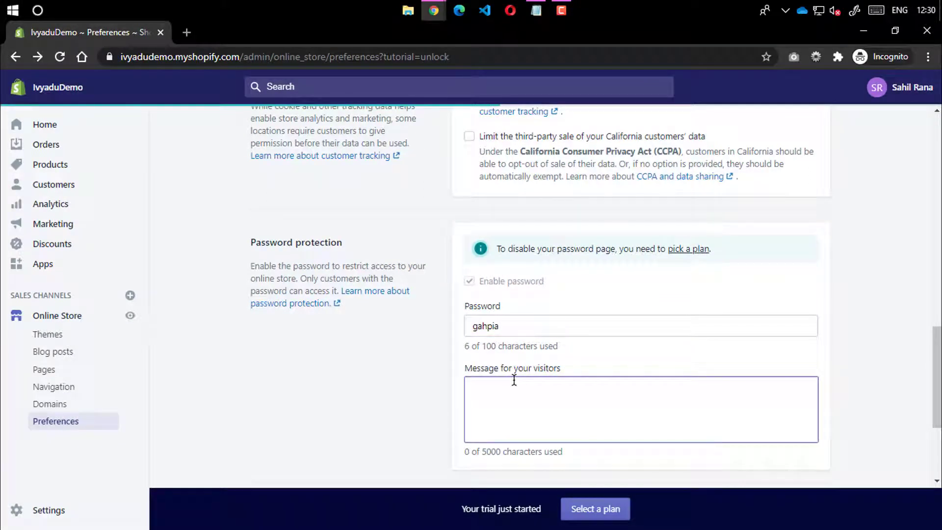
Write 'Enter the password ""' with the store password pasted inside the quotes, and save
text(Ent)
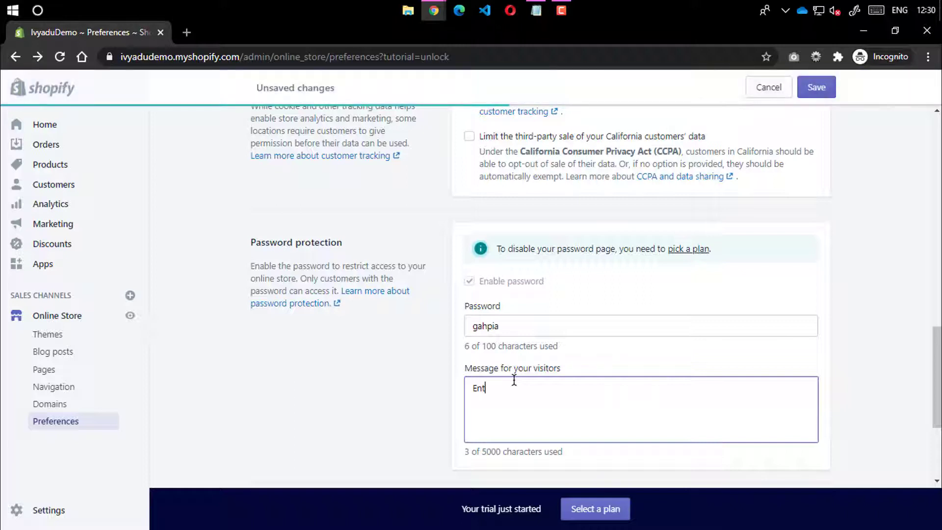
text(er the pass)
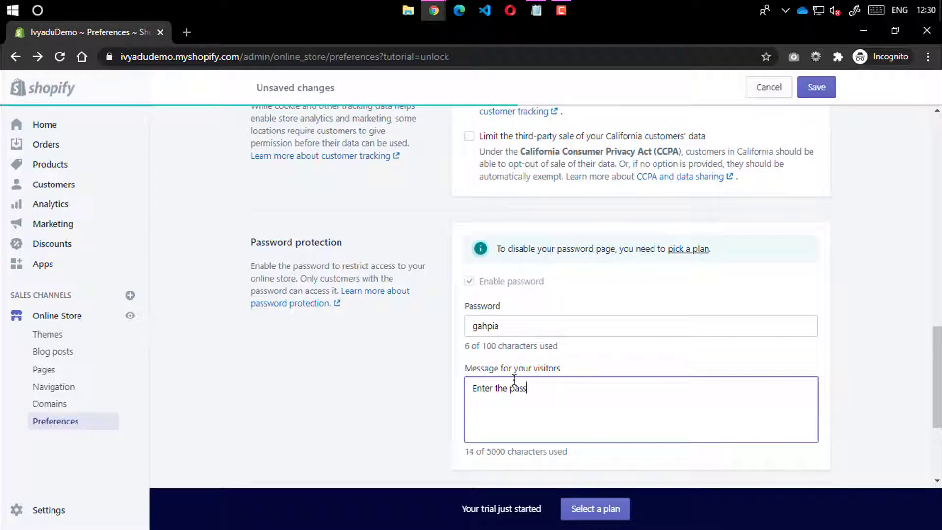
text(word "")
key(ctrl+v)
click(833, 92)
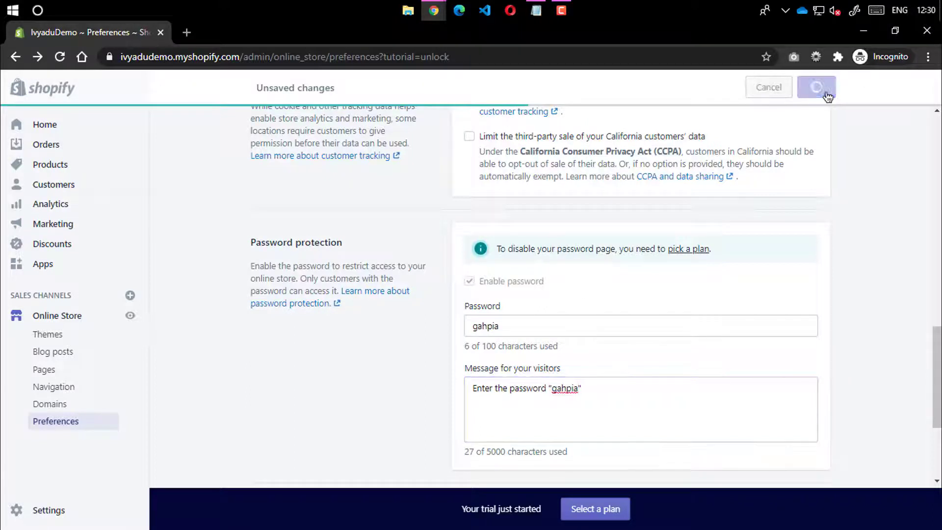
double_click(563, 390)
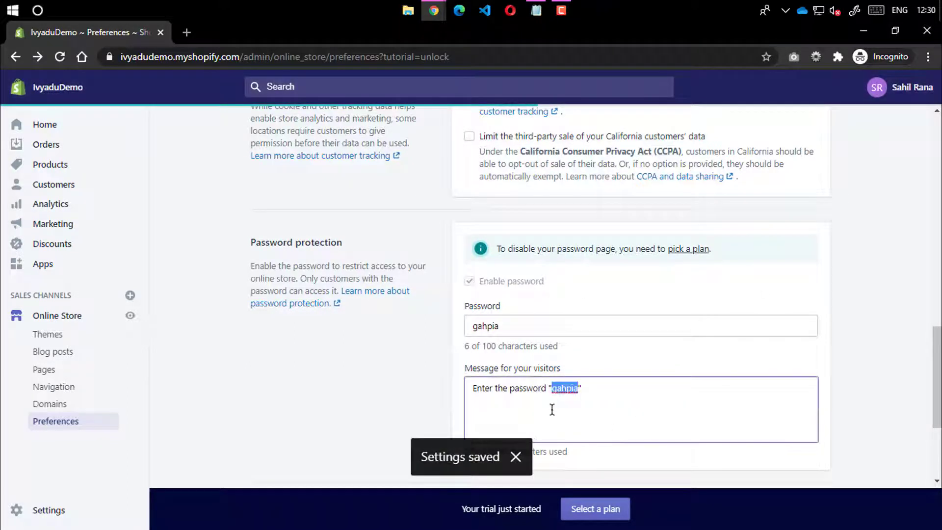
click(295, 359)
scroll(440, 326, down, 4)
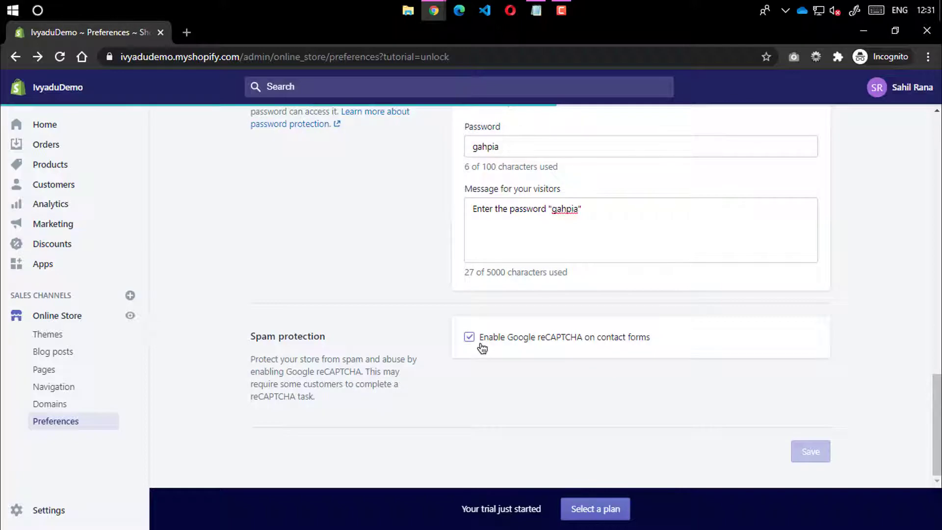
Scroll through the Preferences page, including the Google Analytics code box
scroll(474, 363, up, 12)
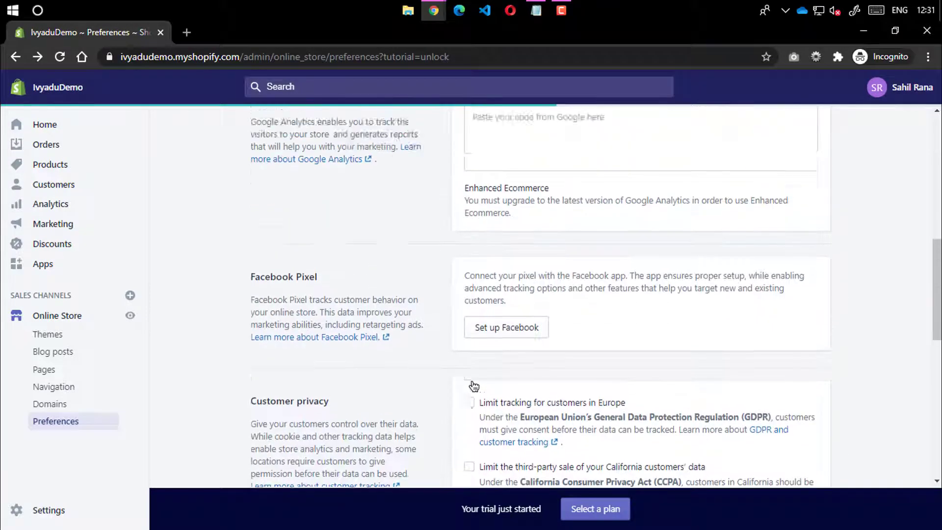
scroll(473, 385, up, 6)
click(513, 436)
scroll(517, 353, down, 3)
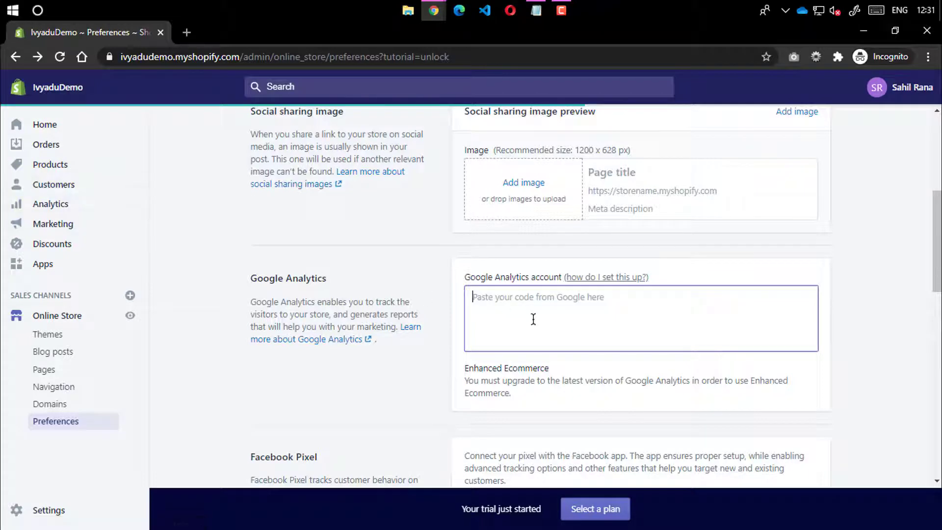
scroll(540, 343, up, 1)
scroll(527, 324, up, 1)
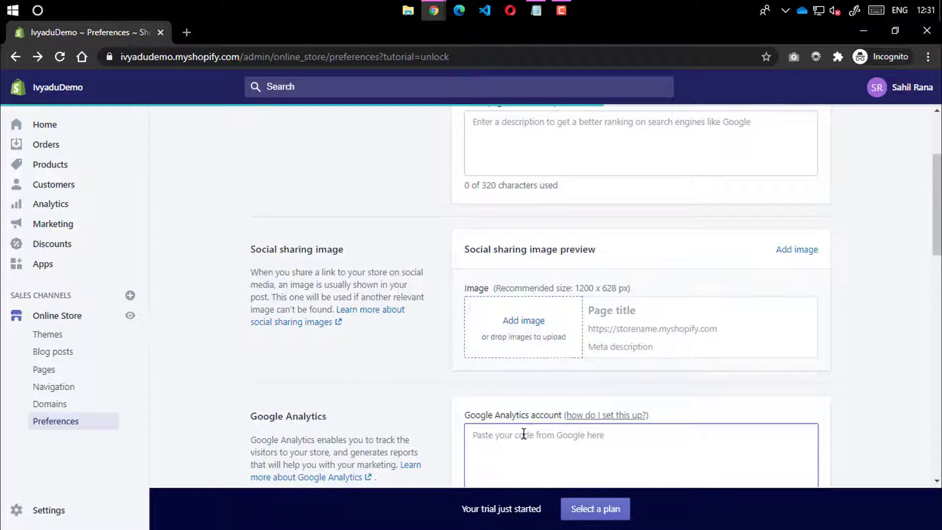
scroll(577, 371, up, 1)
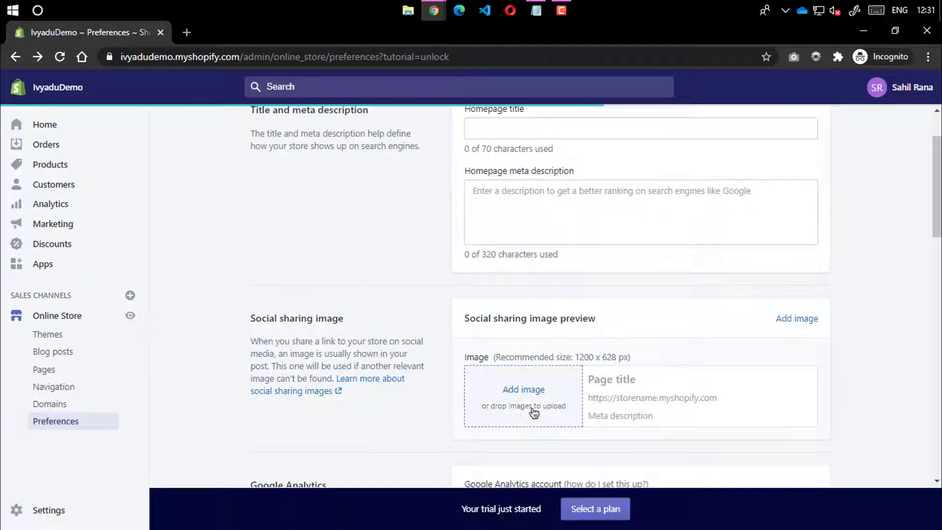
scroll(534, 393, down, 1)
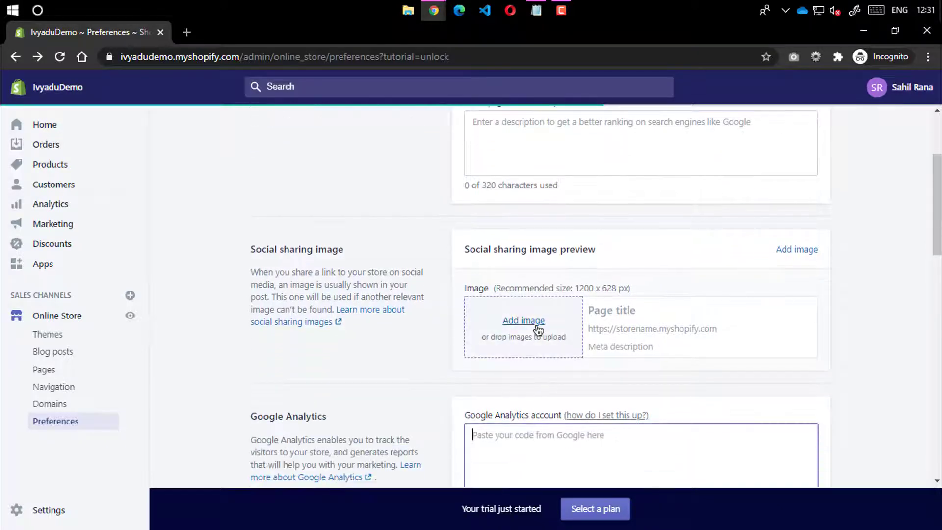
Open a blank new tab, then return to the Shopify Preferences tab
click(187, 33)
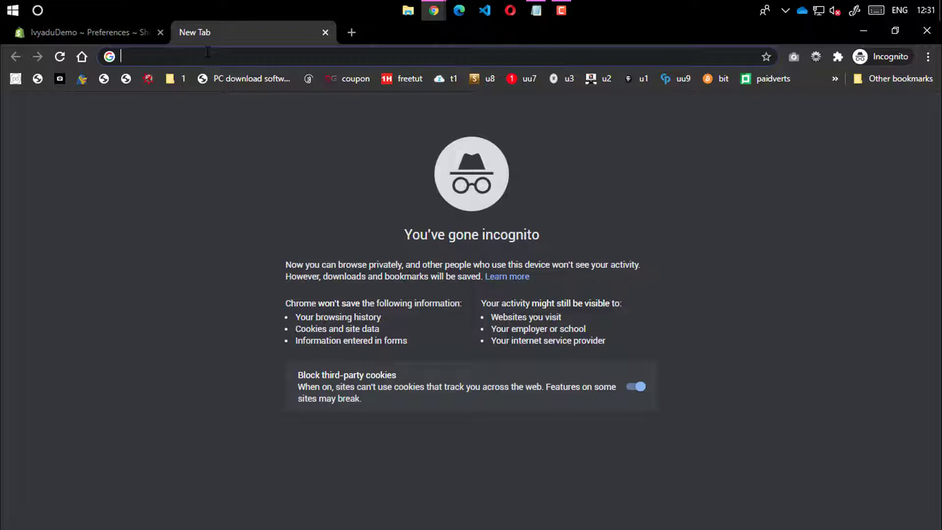
click(83, 32)
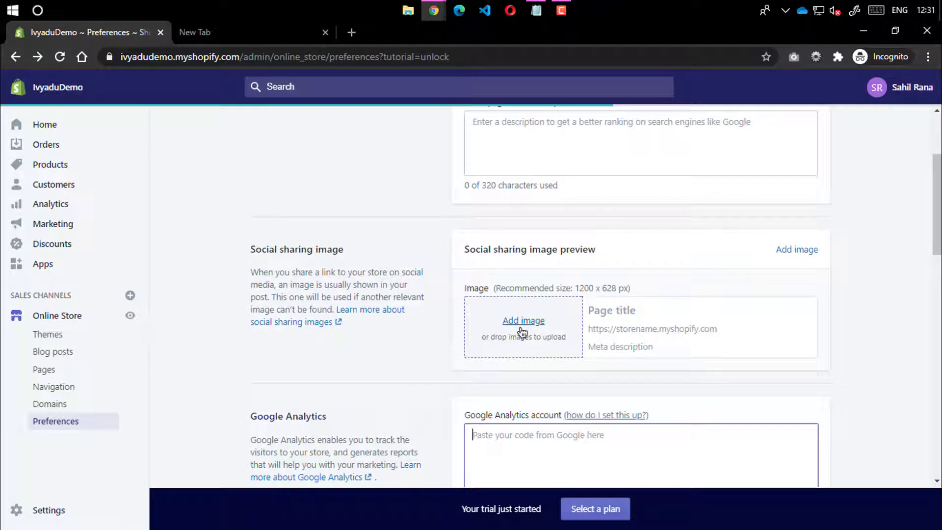
drag(243, 57, 121, 57)
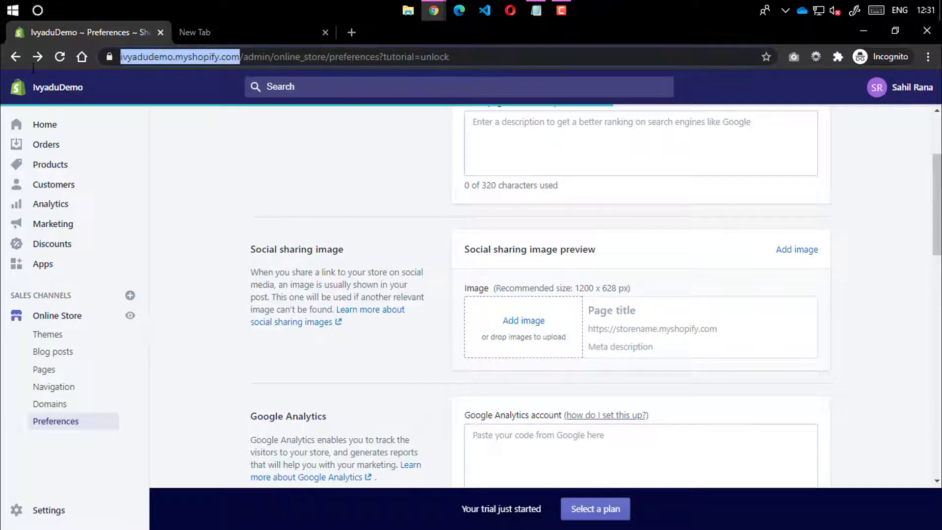
click(273, 173)
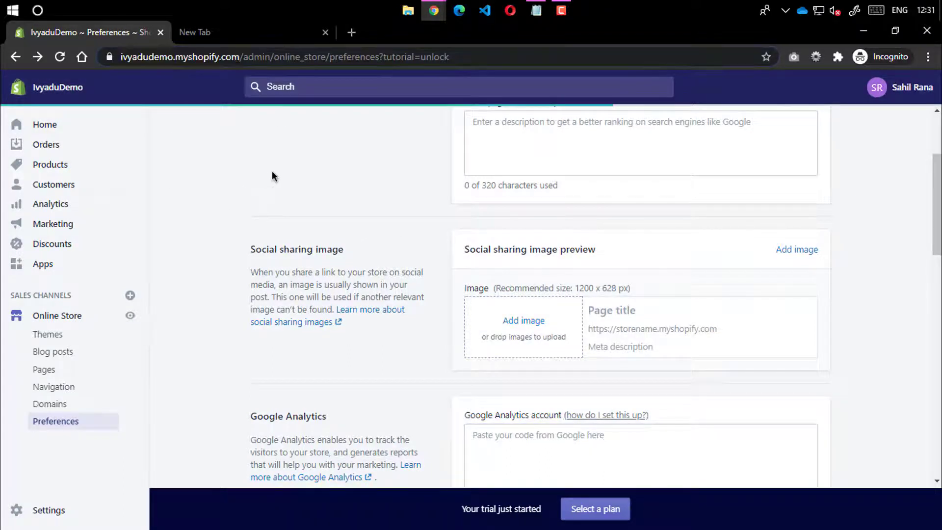
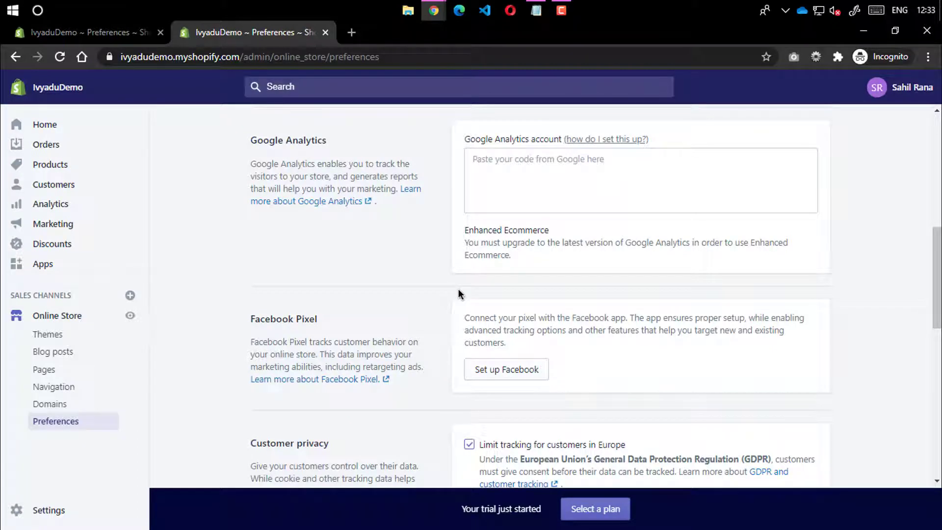
Read through the Facebook Pixel description on the Preferences page
drag(460, 320, 511, 346)
click(492, 342)
double_click(492, 342)
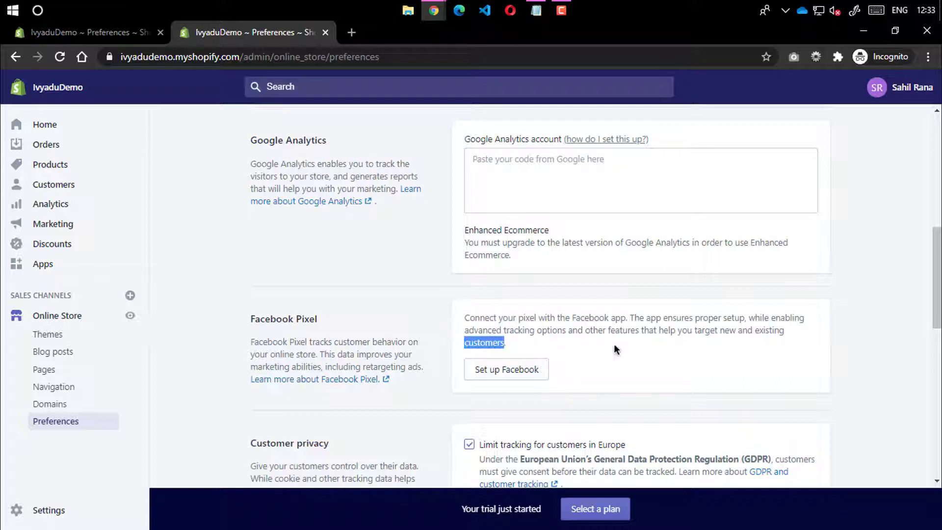
click(534, 348)
drag(505, 342, 457, 318)
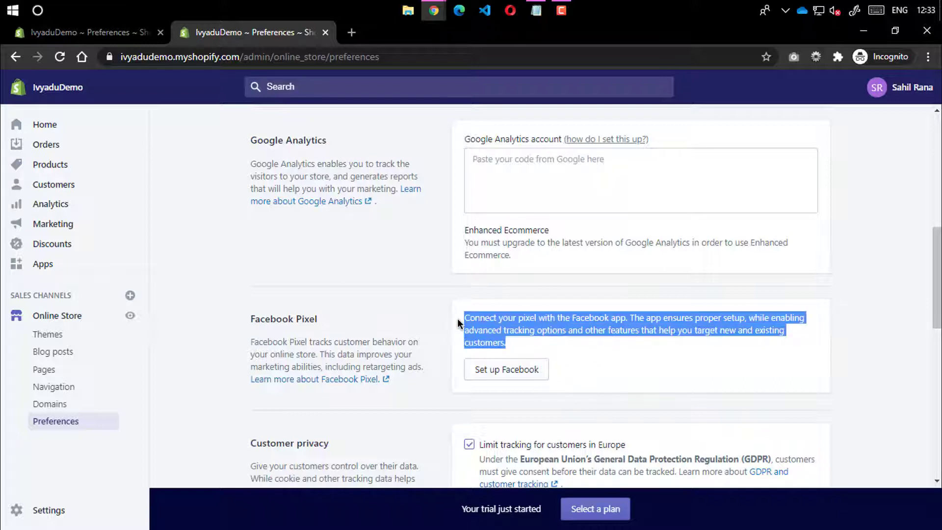
double_click(479, 339)
triple_click(480, 338)
click(576, 346)
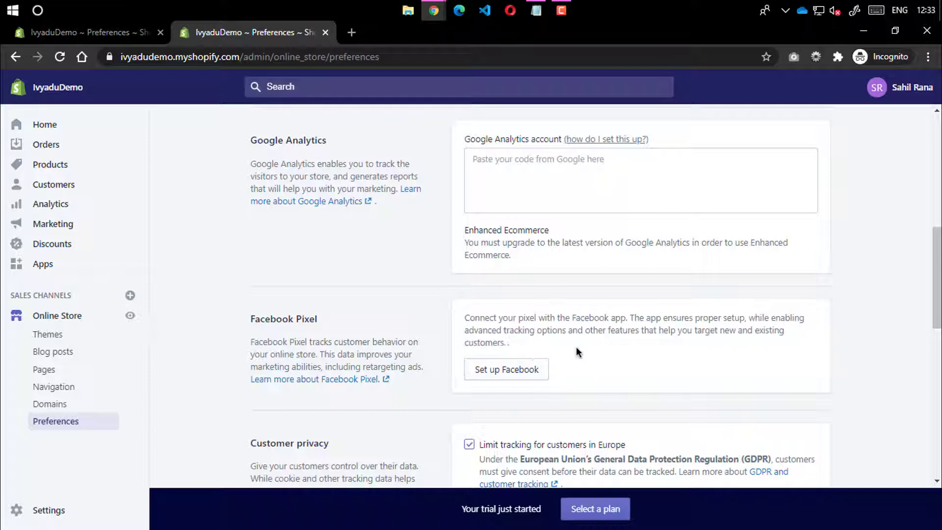
drag(508, 343, 461, 318)
click(481, 331)
Look over the Setting up Google Analytics help guide, then return to Preferences
scroll(638, 331, up, 1)
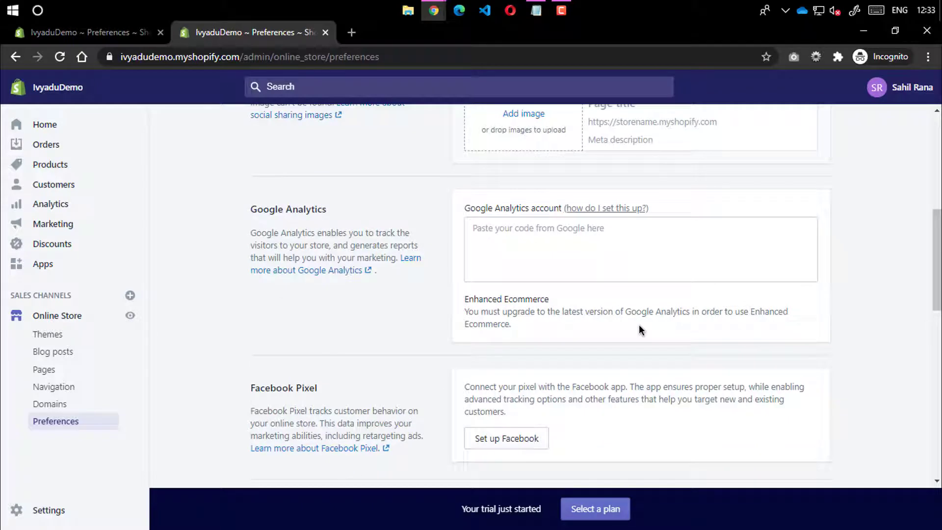
scroll(638, 331, up, 2)
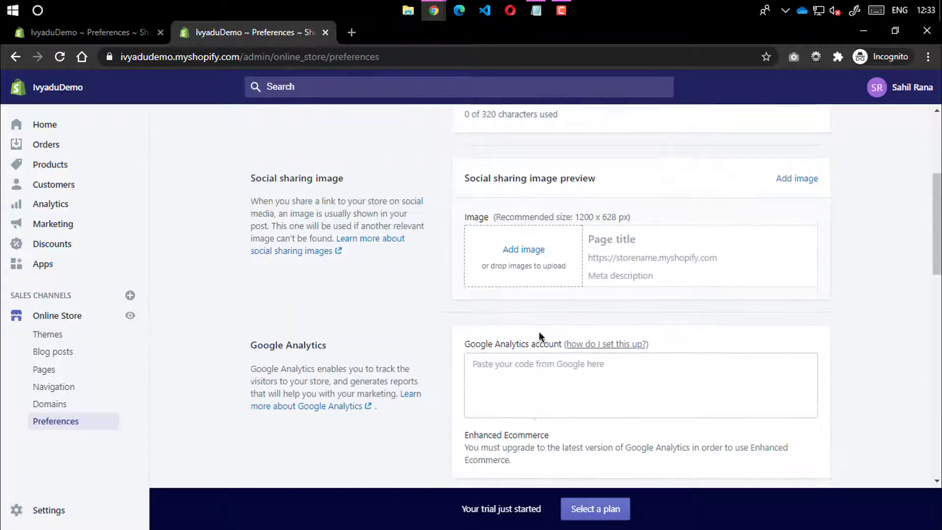
click(481, 374)
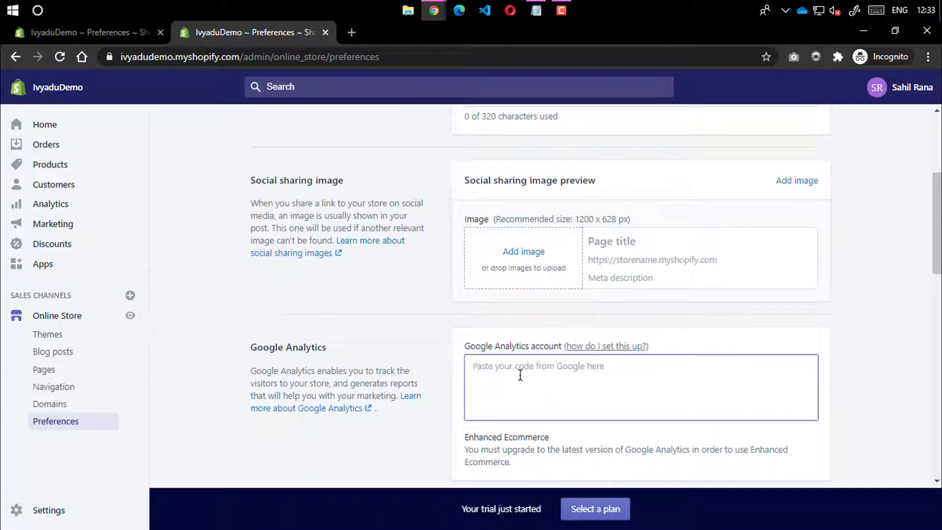
click(605, 345)
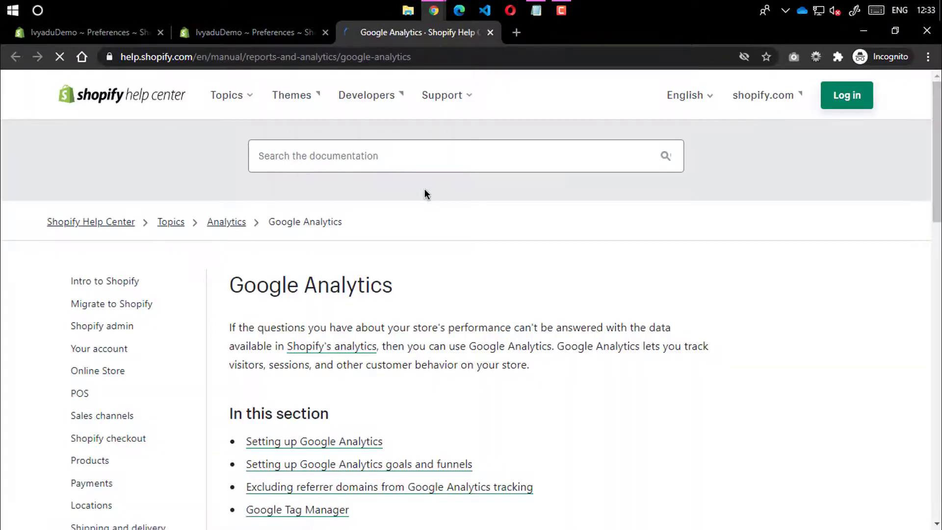
scroll(344, 282, down, 10)
scroll(391, 250, up, 9)
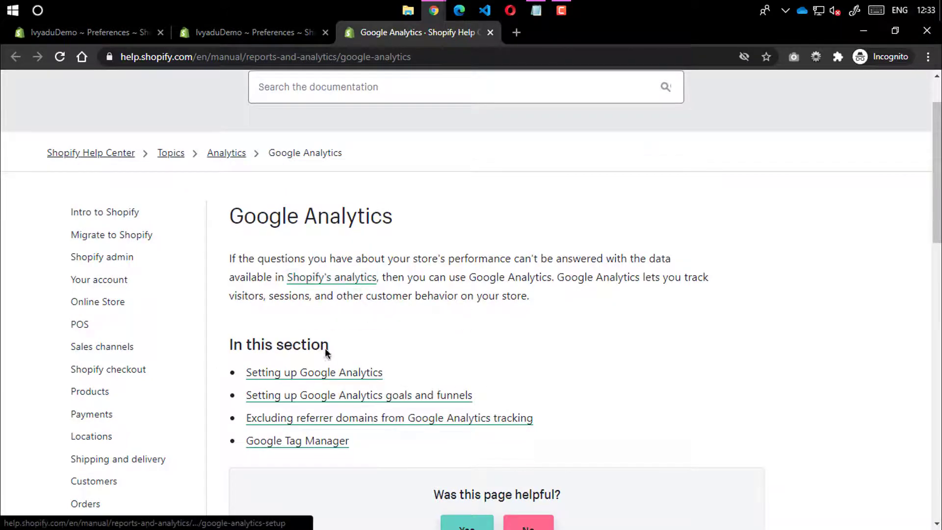
click(345, 372)
scroll(393, 343, down, 15)
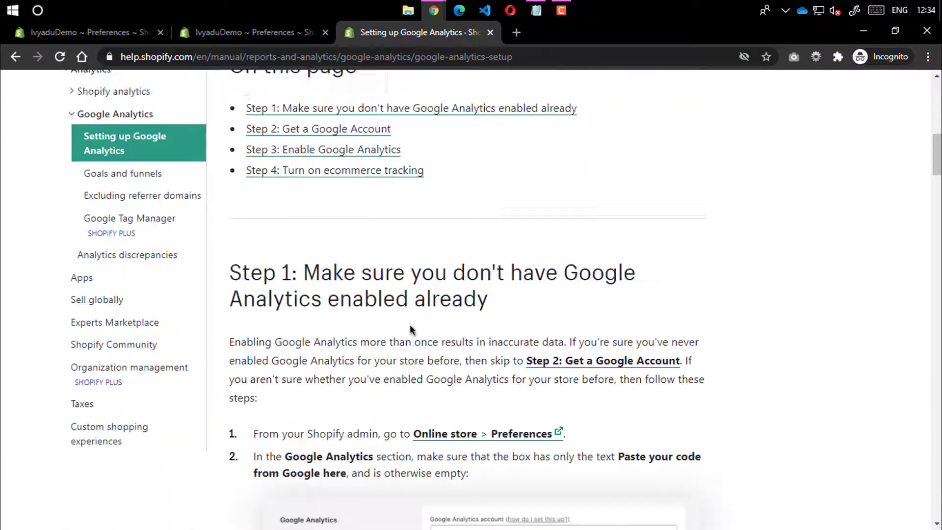
scroll(411, 330, down, 20)
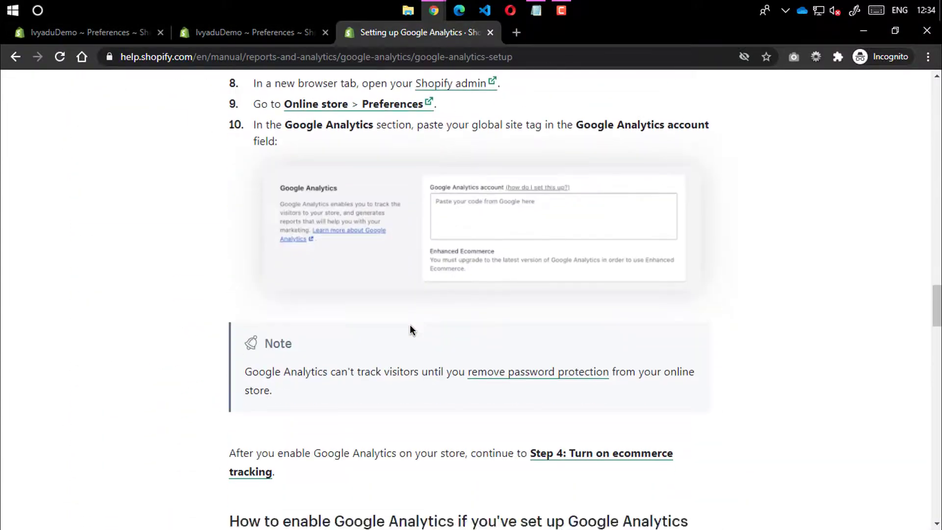
click(490, 32)
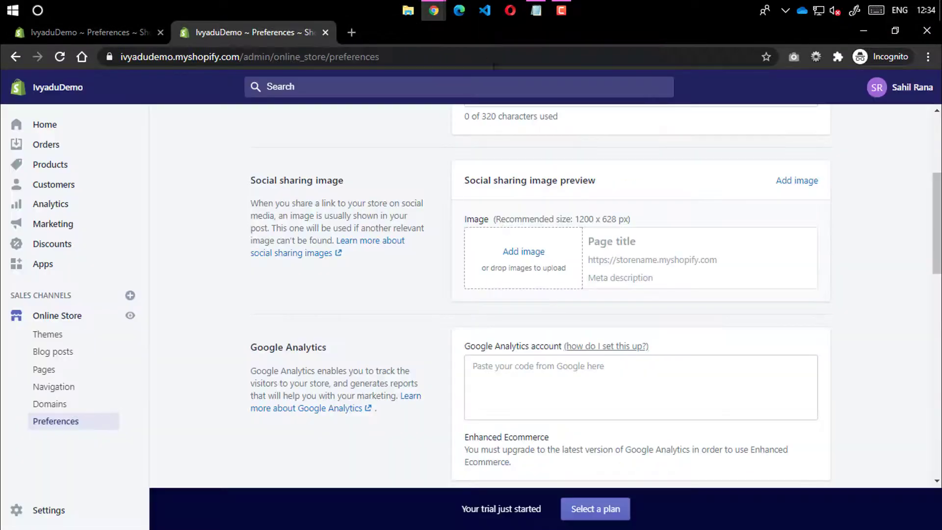
scroll(539, 277, up, 1)
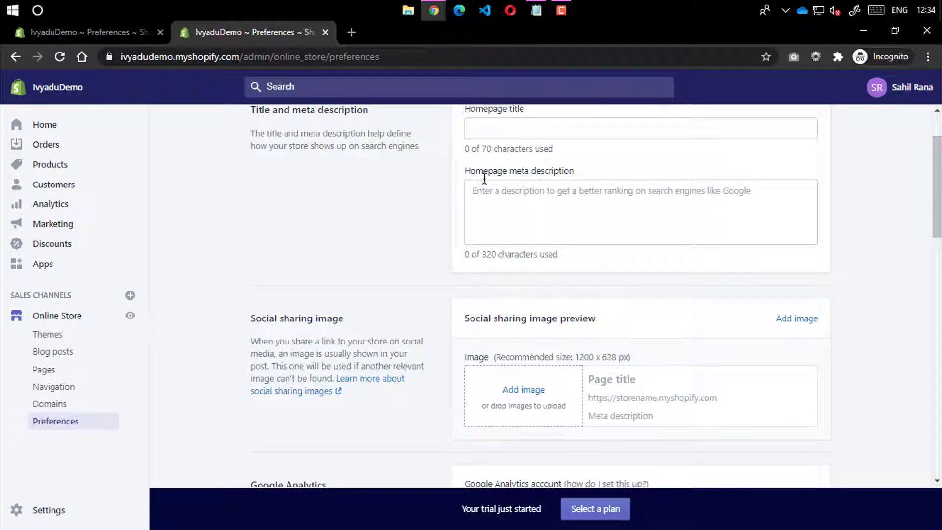
Drag online-store-ivyadu.jpeg from F: > Chrome Downloads > mynImages onto the social sharing image drop zone
click(406, 11)
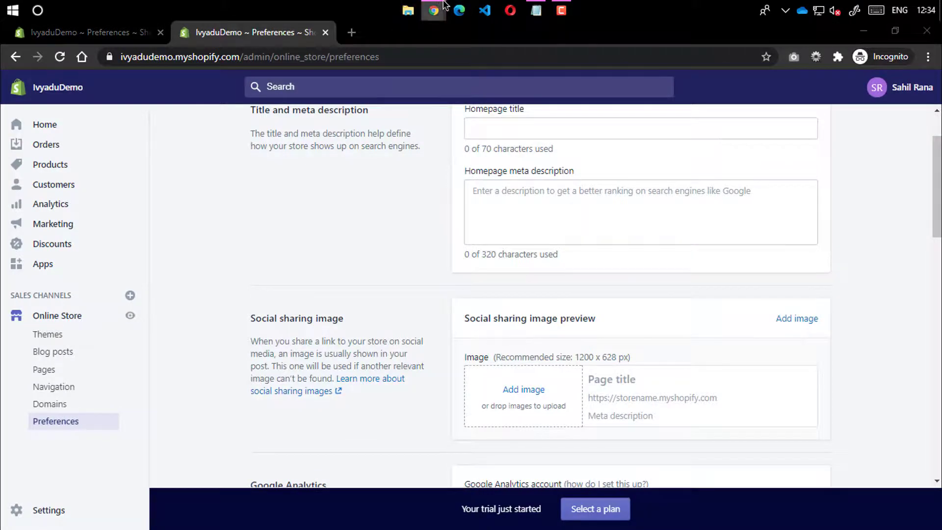
click(67, 328)
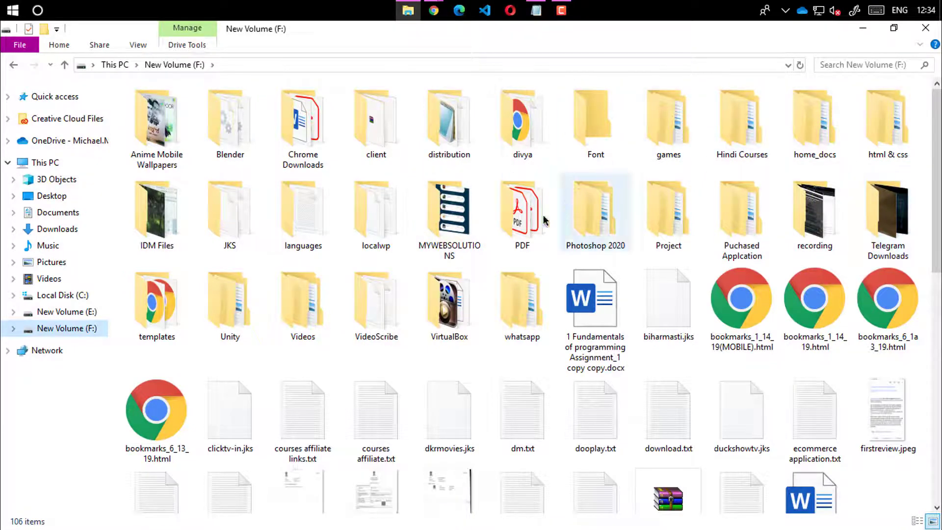
double_click(316, 126)
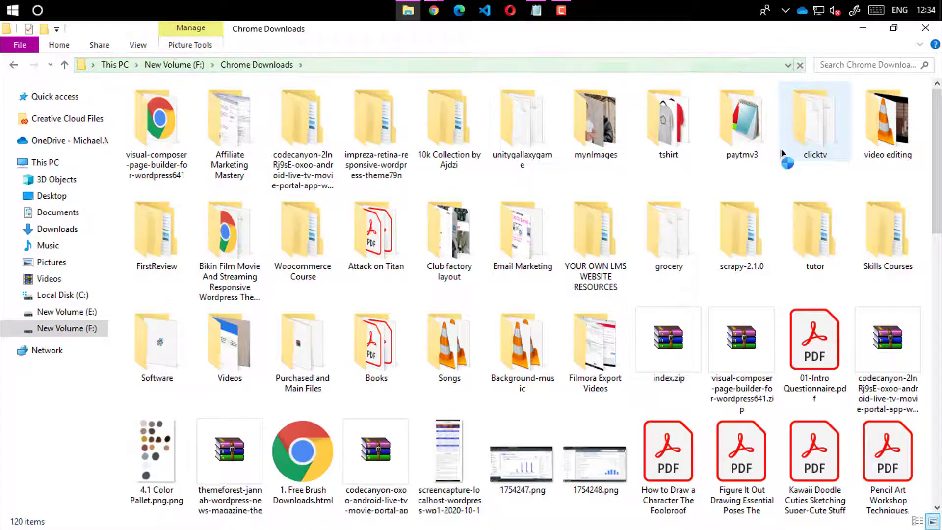
double_click(595, 137)
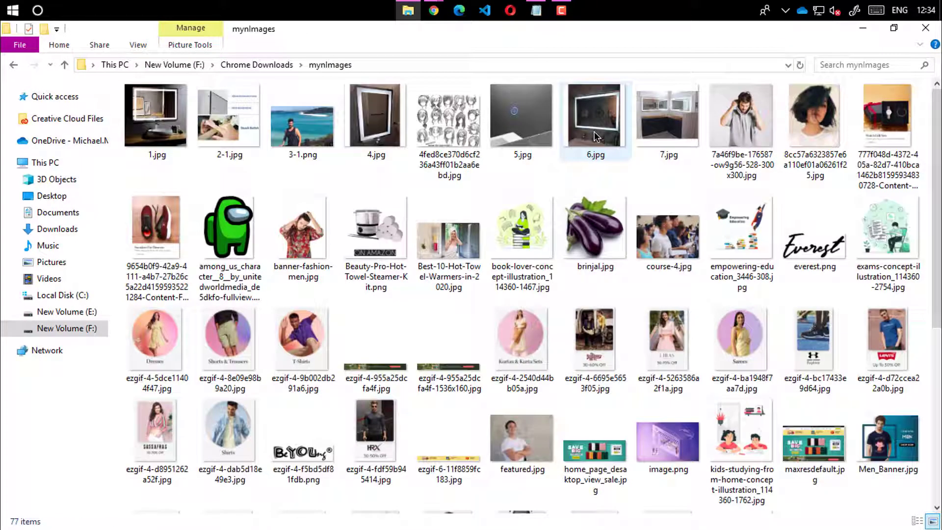
click(669, 122)
scroll(668, 147, down, 5)
click(617, 212)
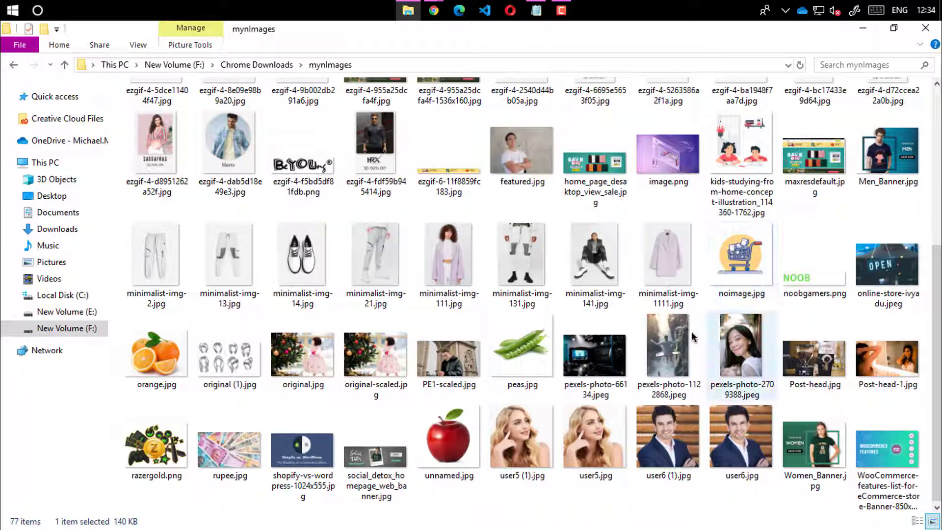
click(881, 277)
drag(890, 269, 526, 399)
scroll(589, 344, down, 1)
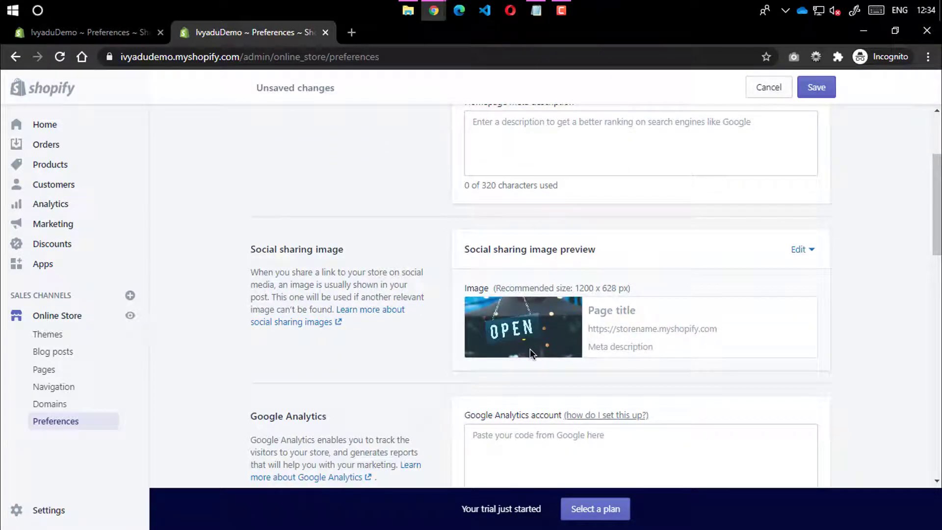
Check the social sharing image's recommended 1200 x 628 size, then select the Homepage title field
drag(575, 288, 623, 288)
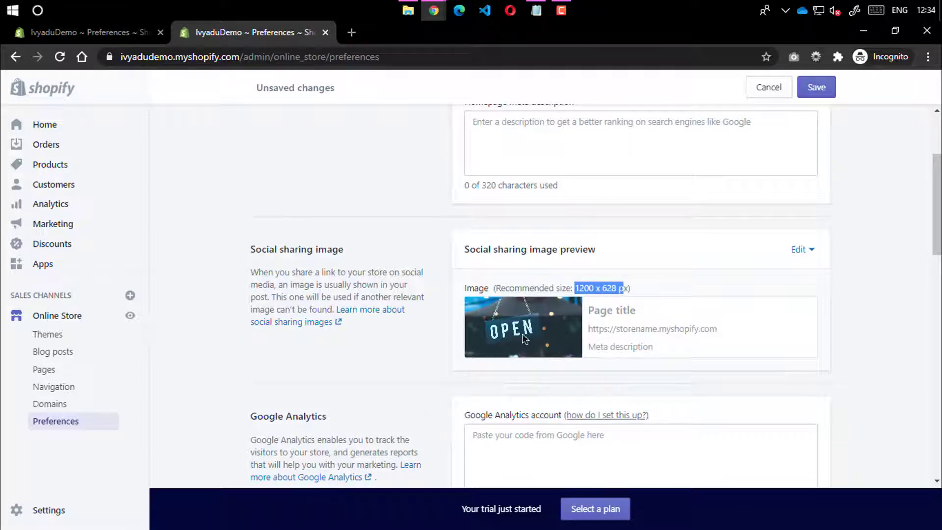
click(429, 355)
scroll(622, 349, up, 3)
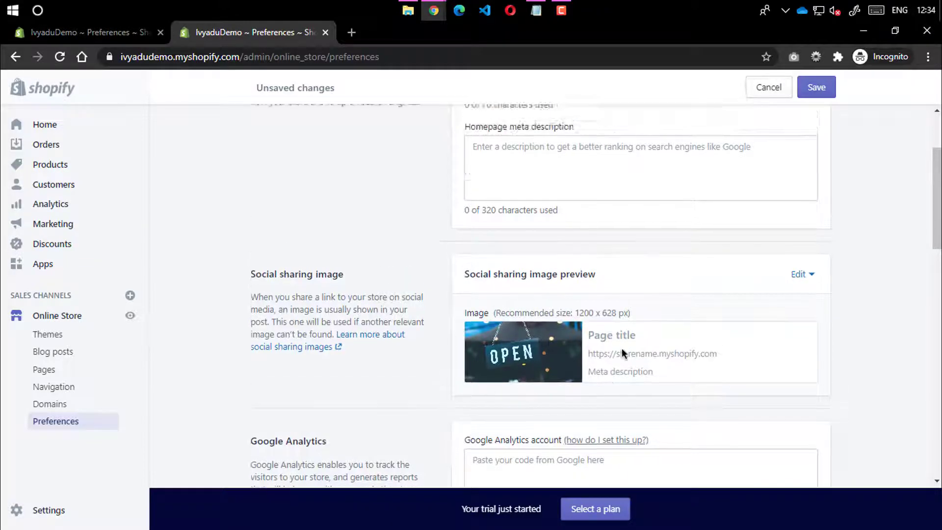
click(487, 204)
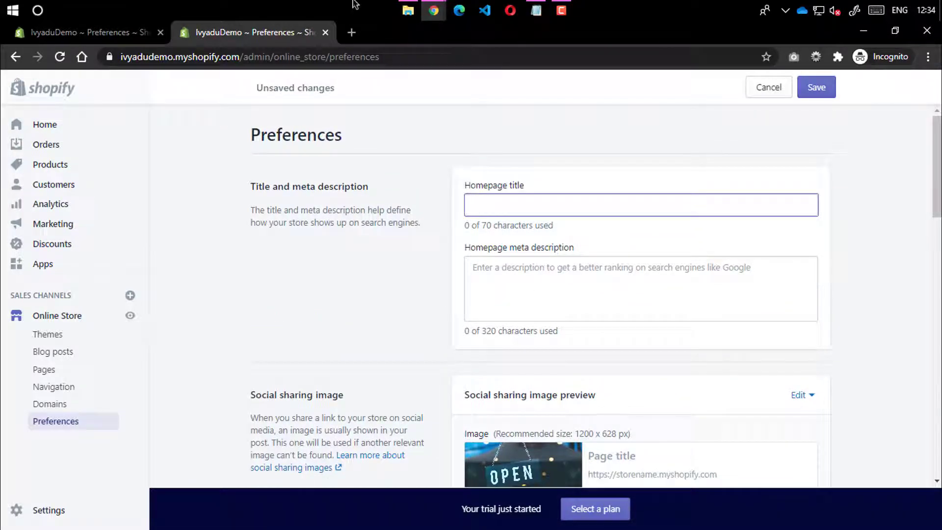
View the live storefront's page source and inspect og:title, og:type and og:description (IvyaduDemo)
mouse_move(433, 11)
click(344, 81)
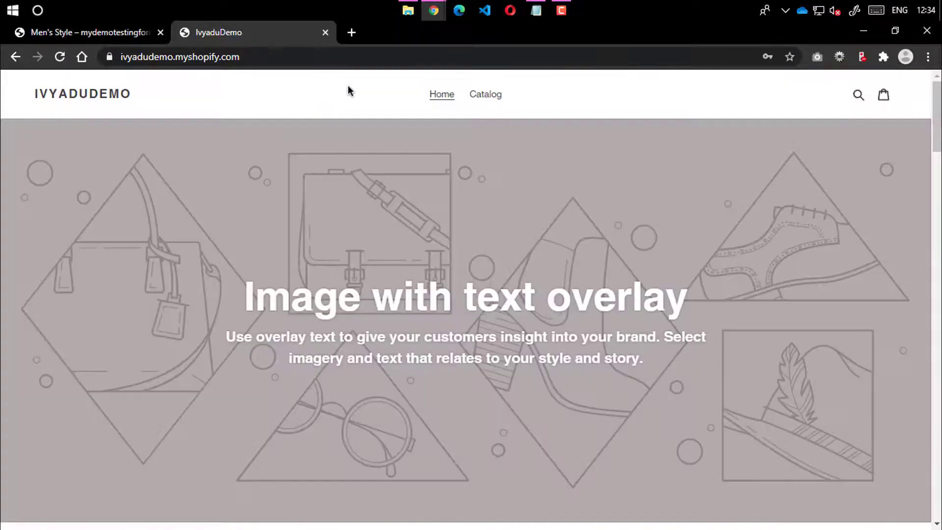
key(ctrl+u)
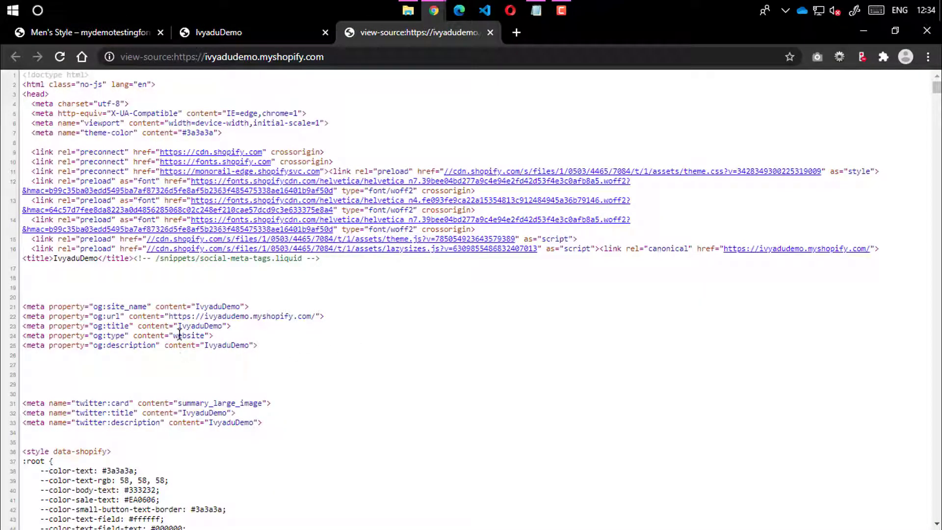
double_click(193, 326)
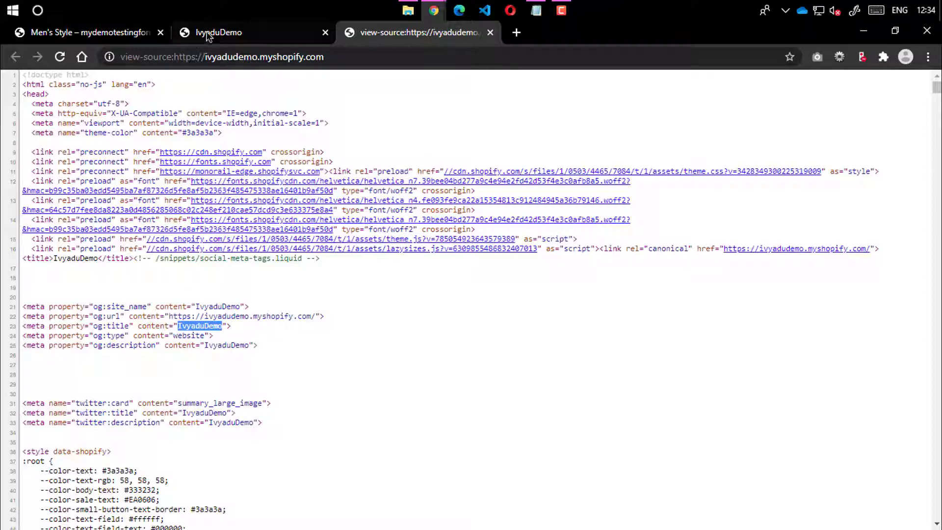
double_click(208, 345)
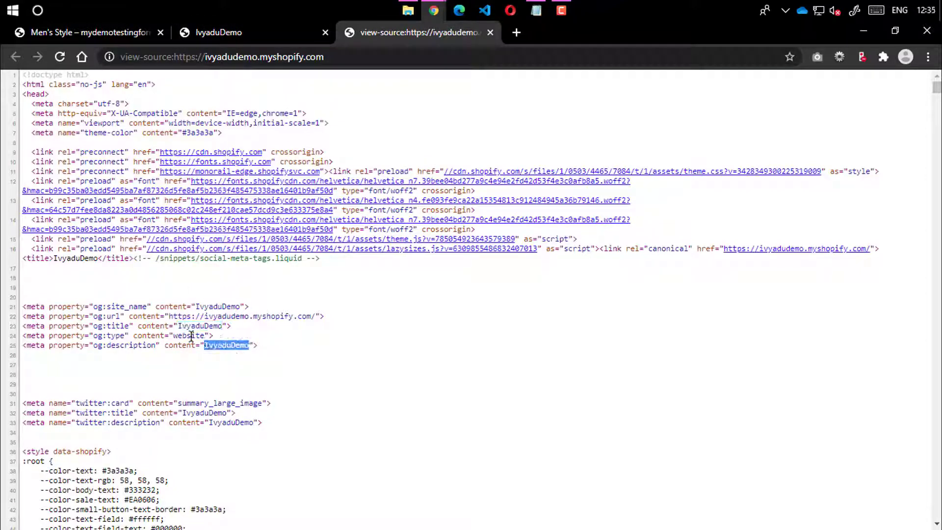
double_click(192, 336)
double_click(234, 344)
double_click(196, 326)
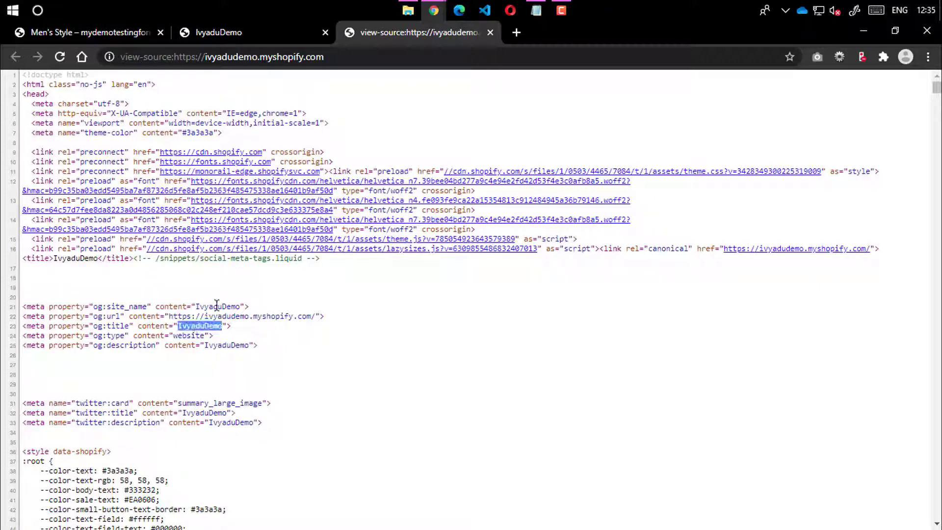
Switch back to the Shopify Preferences window
click(433, 10)
click(379, 59)
click(434, 10)
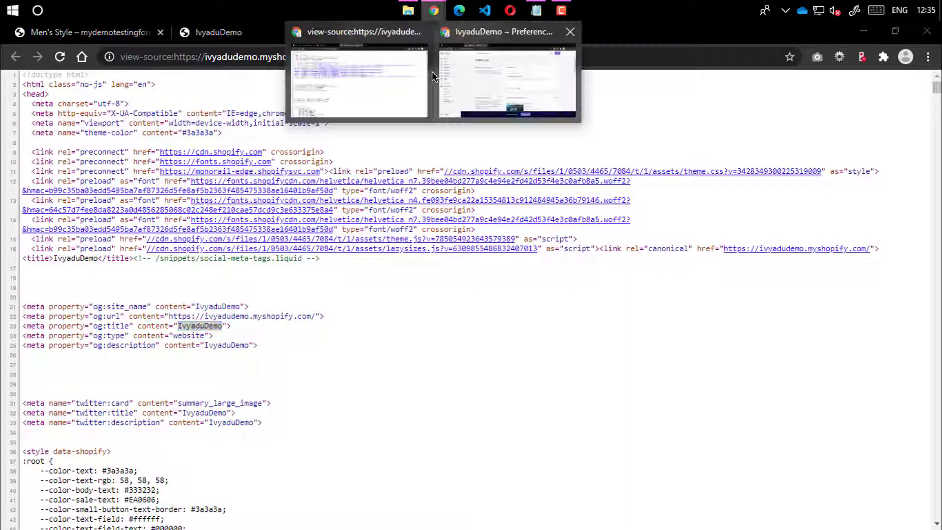
click(467, 96)
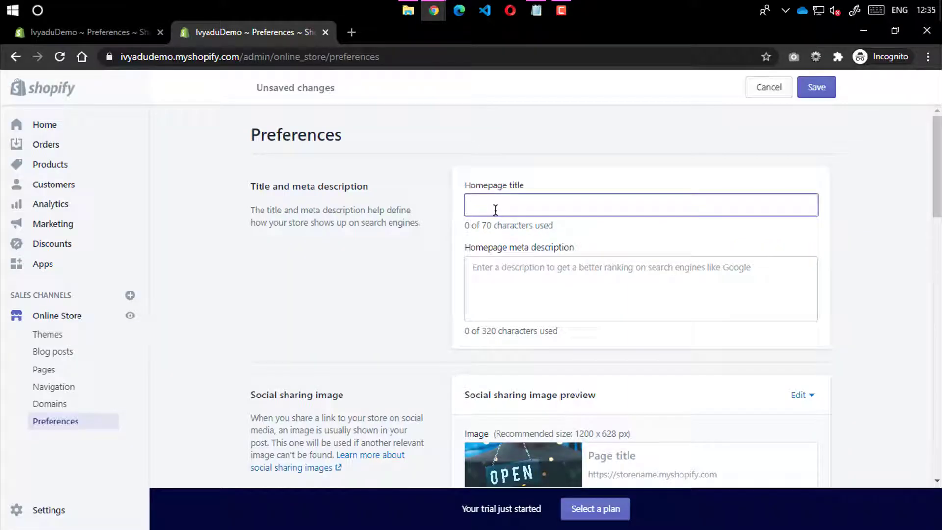
Set homepage title 'Ivyadu Online Fashion Store' and meta description 'this is a demo store for testing.', then save
text(Ivyadu Online S)
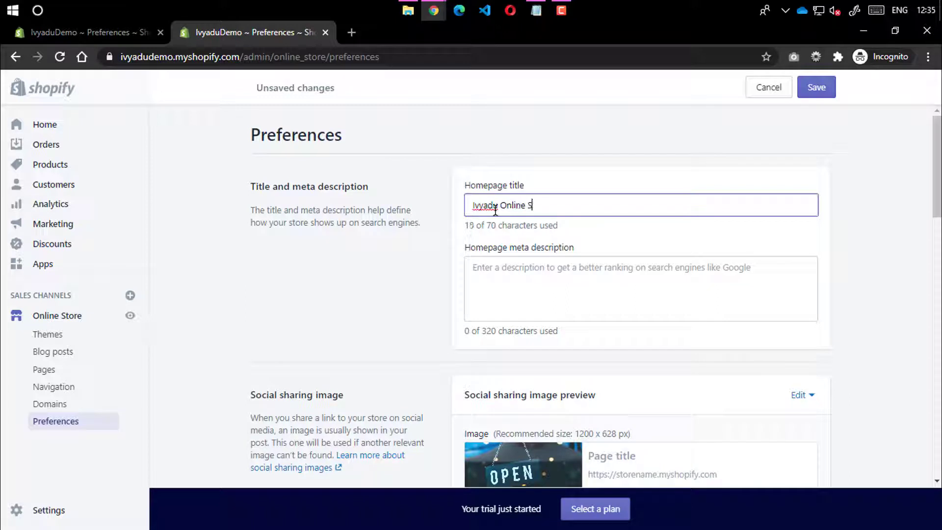
text(tore)
text(Fashion)
text( Store)
click(531, 268)
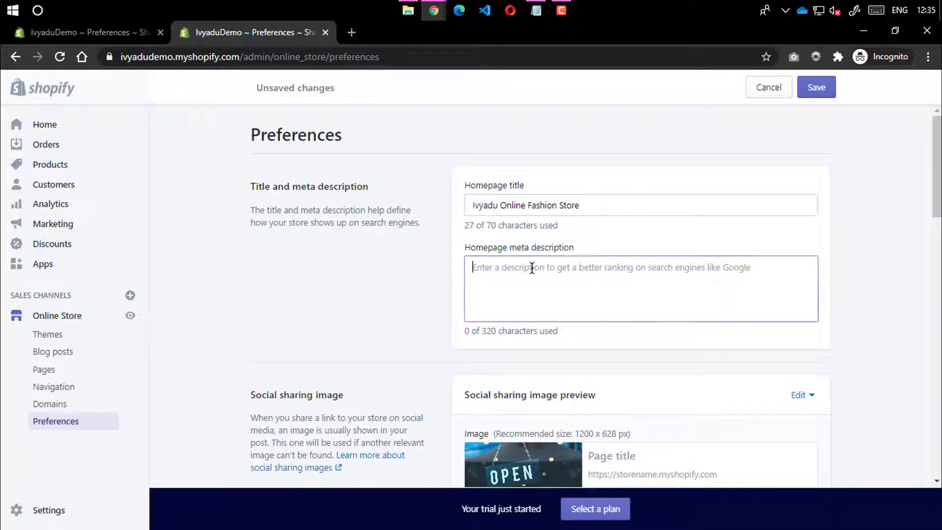
text(this )
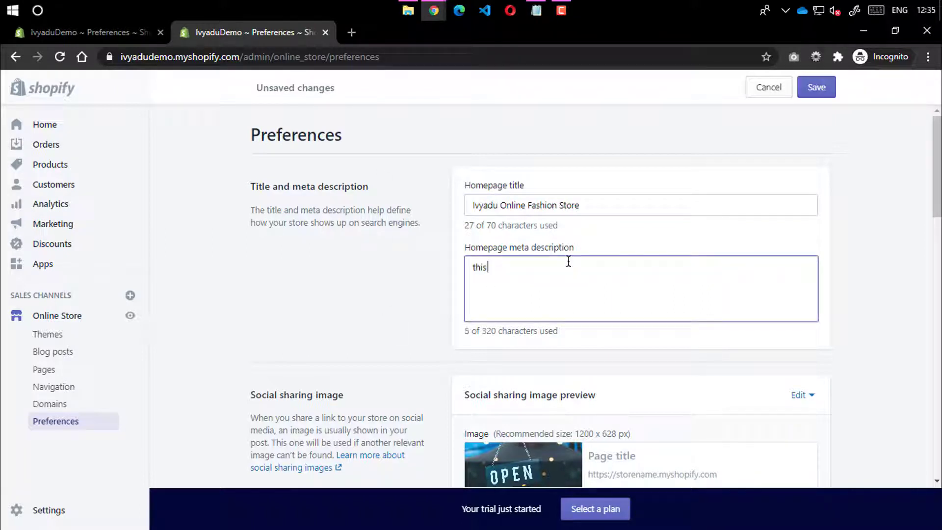
text(is a de)
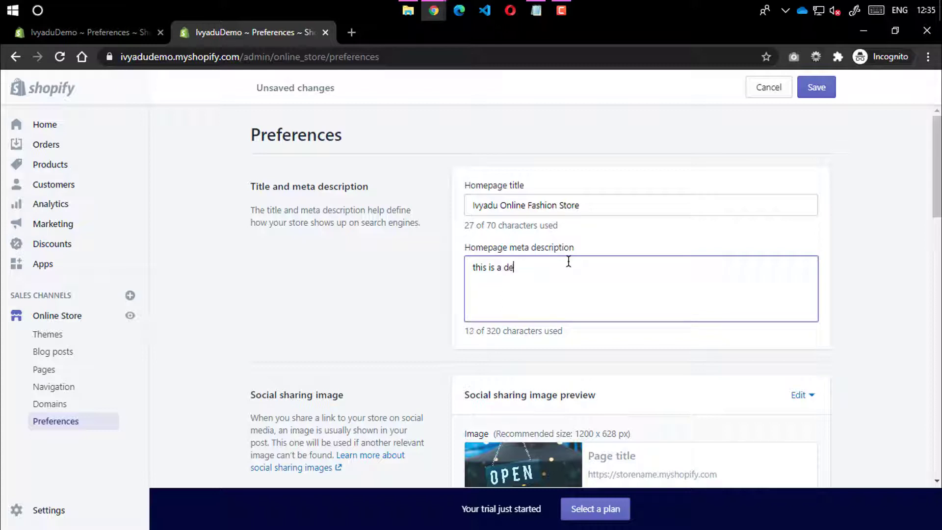
text(mo store for testing.)
click(810, 87)
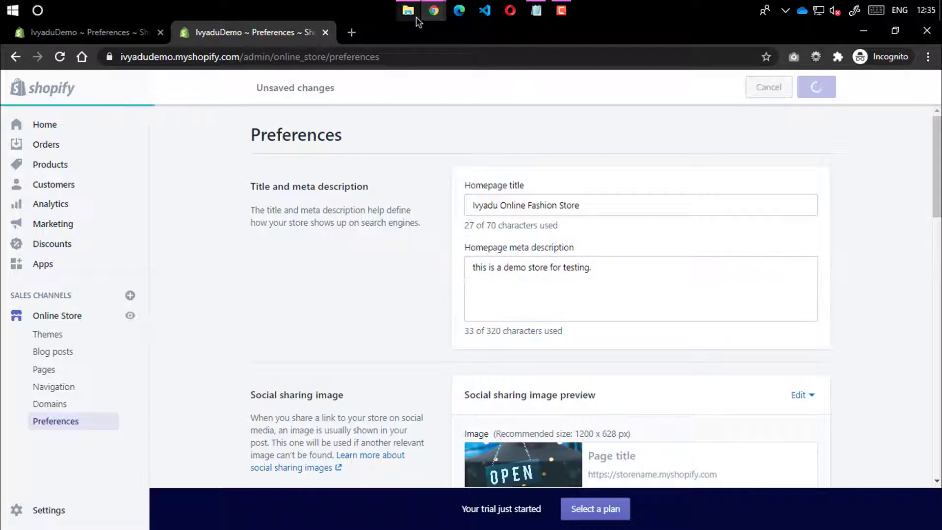
Reload the storefront page source and home page to pick up the saved changes
mouse_move(430, 14)
click(358, 81)
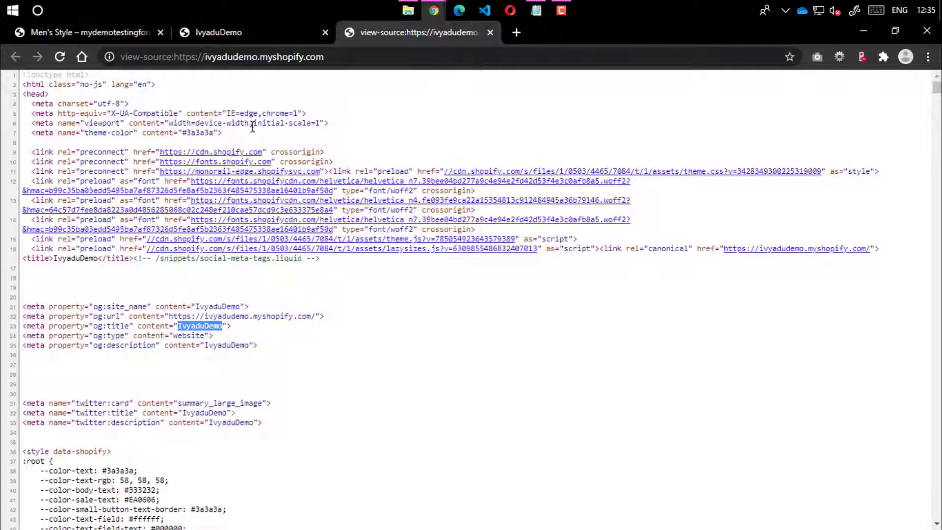
click(59, 56)
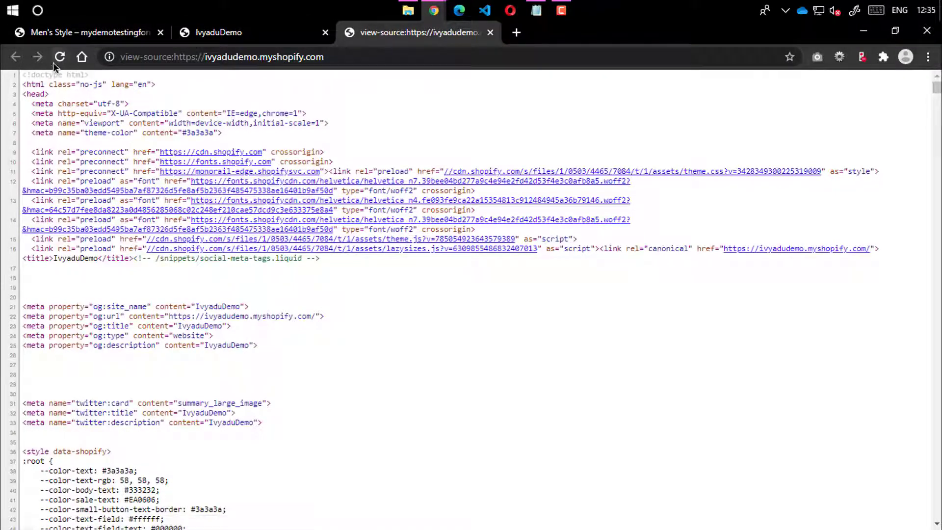
click(55, 61)
click(60, 60)
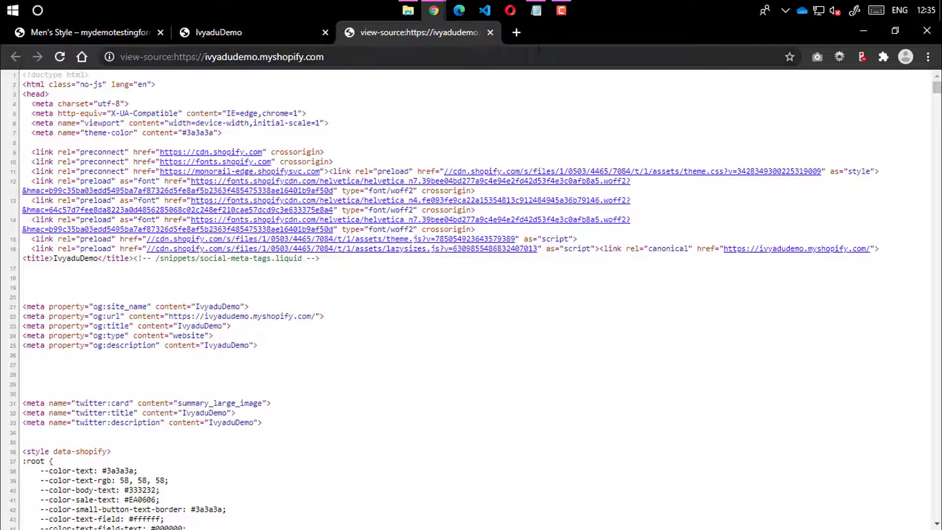
click(490, 32)
click(59, 56)
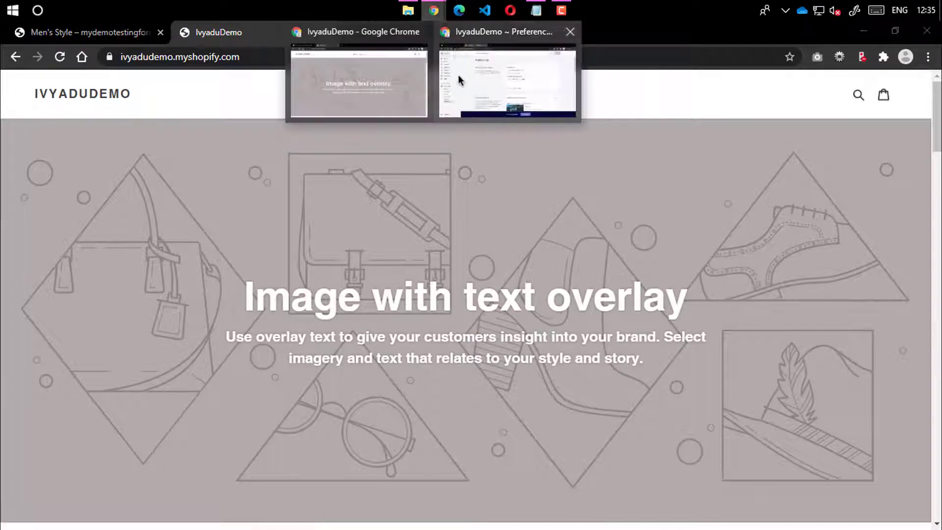
click(458, 75)
click(867, 29)
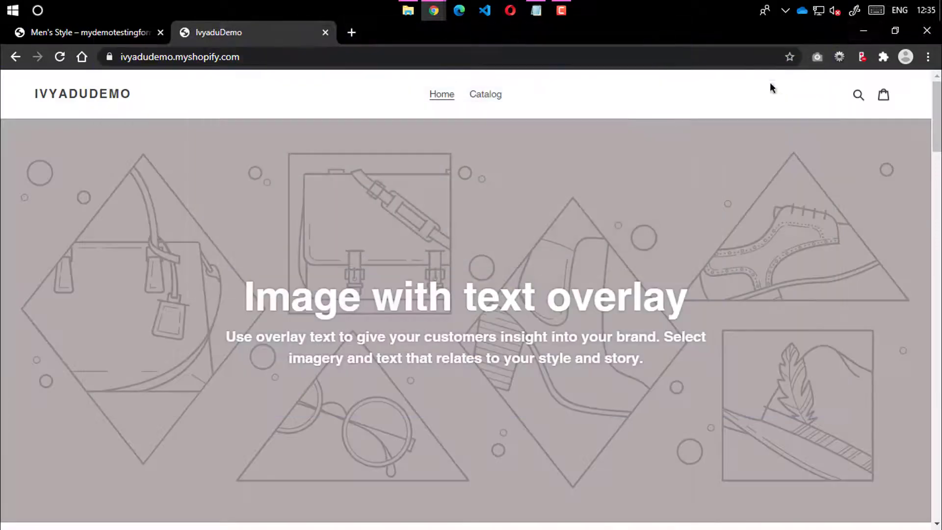
Reopen the storefront source and check og:title, og:type and og:description, still showing IvyaduDemo
key(ctrl+u)
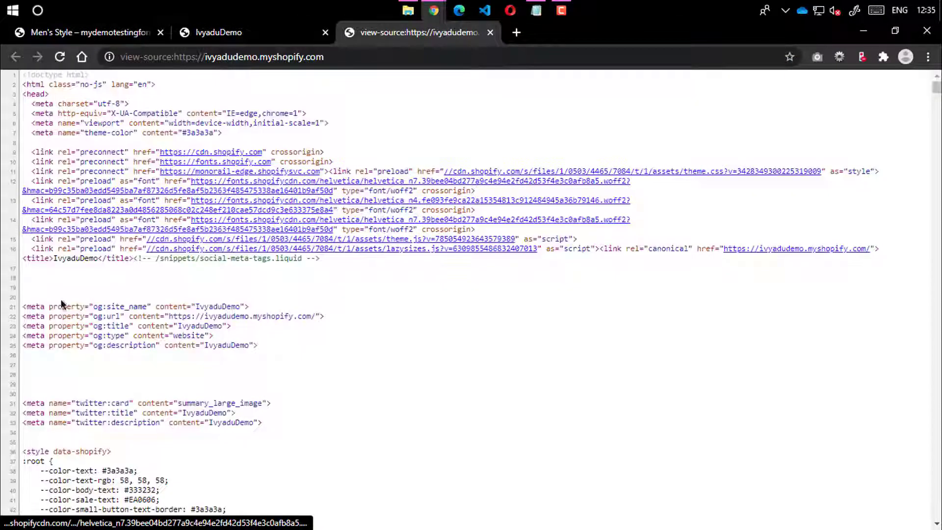
scroll(180, 346, down, 2)
scroll(349, 315, up, 2)
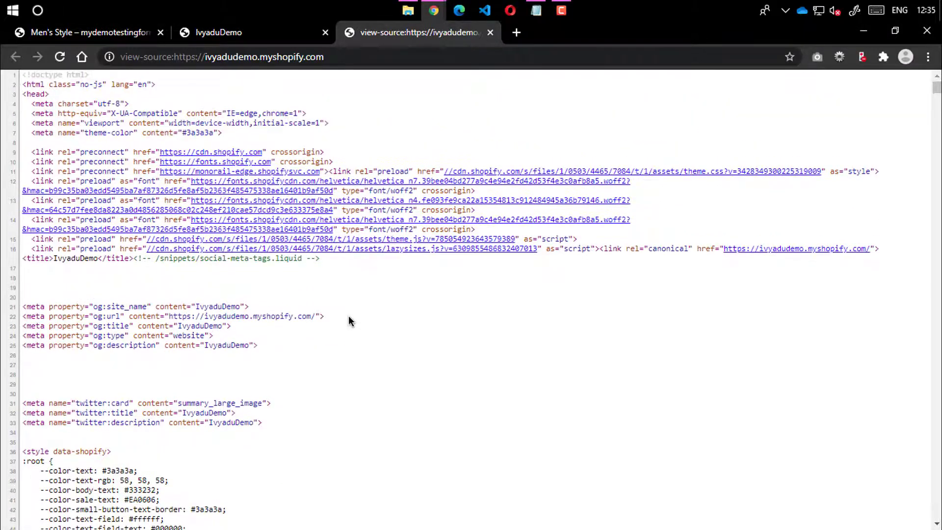
scroll(349, 315, down, 4)
scroll(348, 320, up, 3)
key(ctrl+l)
key(Return)
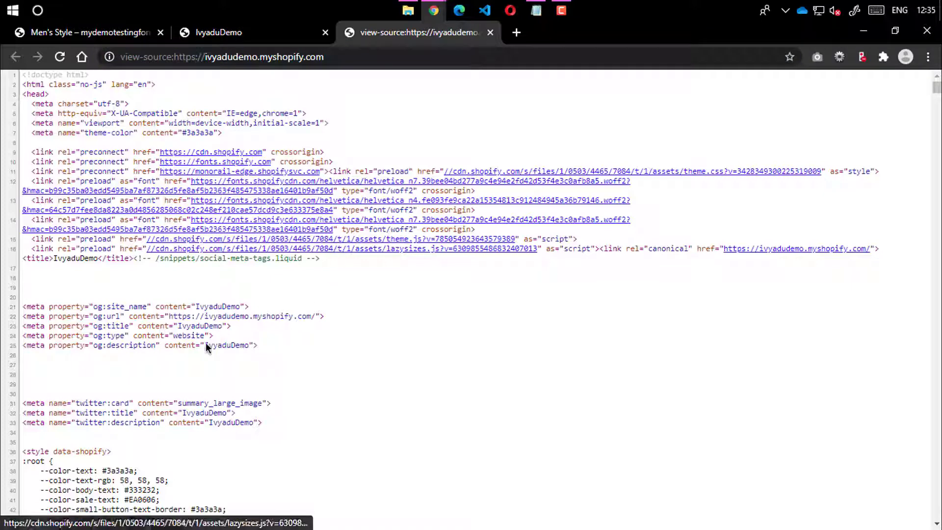
double_click(221, 344)
double_click(192, 327)
double_click(190, 336)
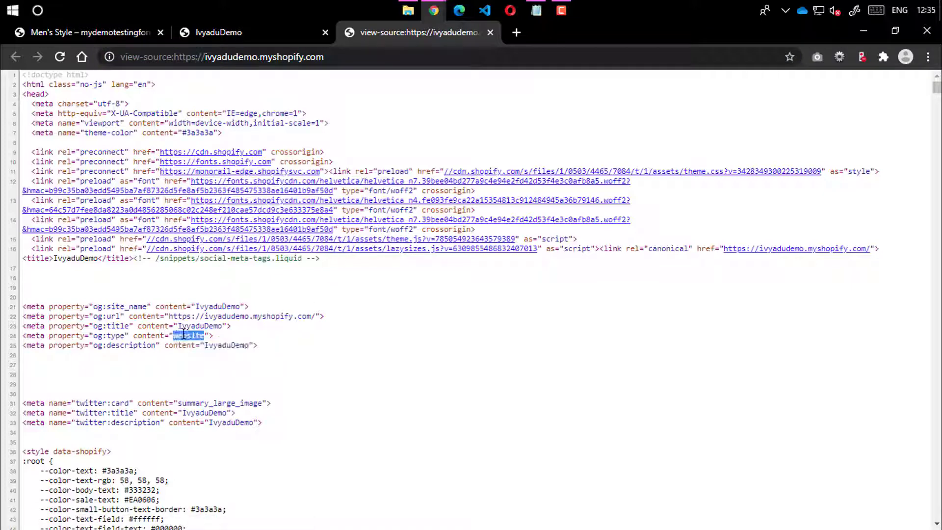
click(282, 320)
Close the source and storefront tabs and return to the admin Preferences window
click(489, 32)
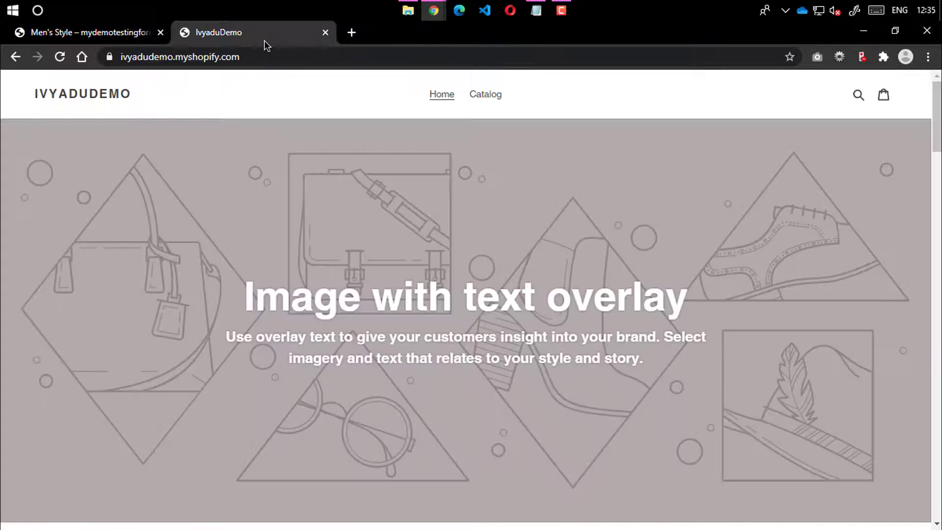
click(280, 59)
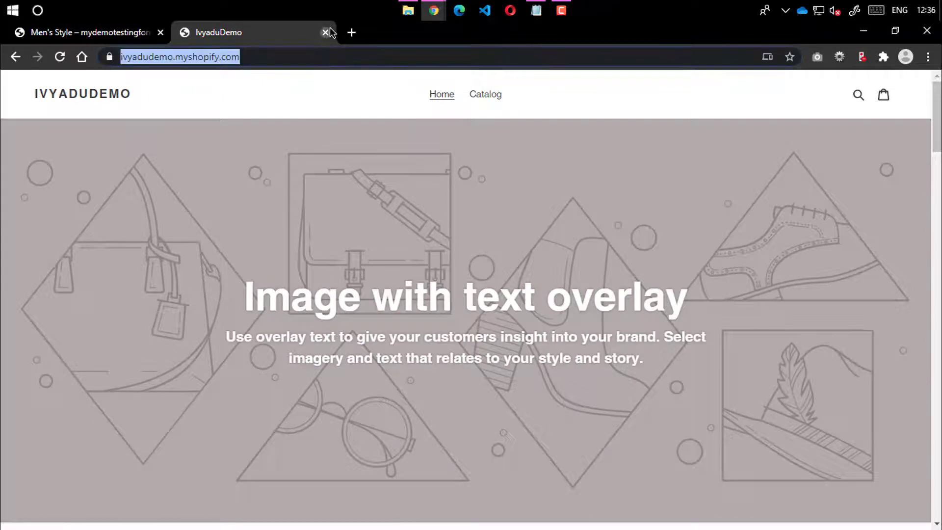
click(325, 33)
mouse_move(438, 15)
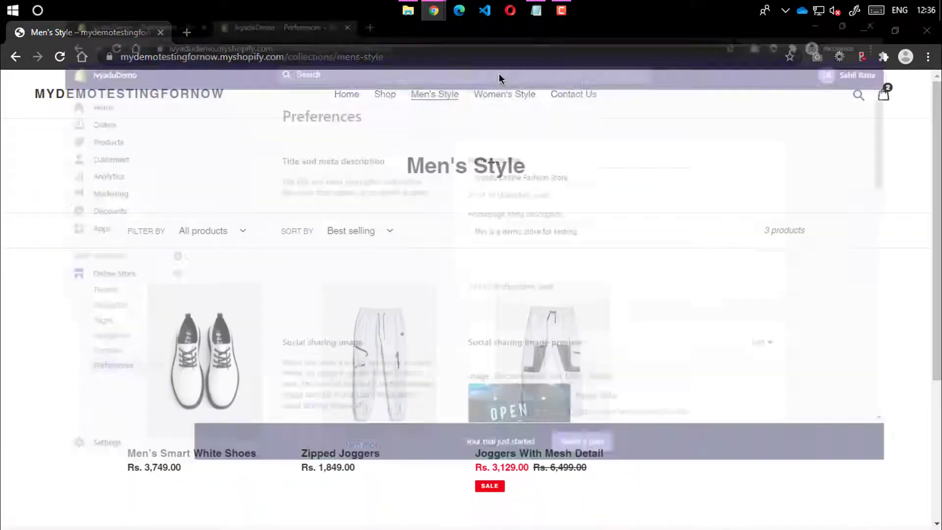
click(499, 73)
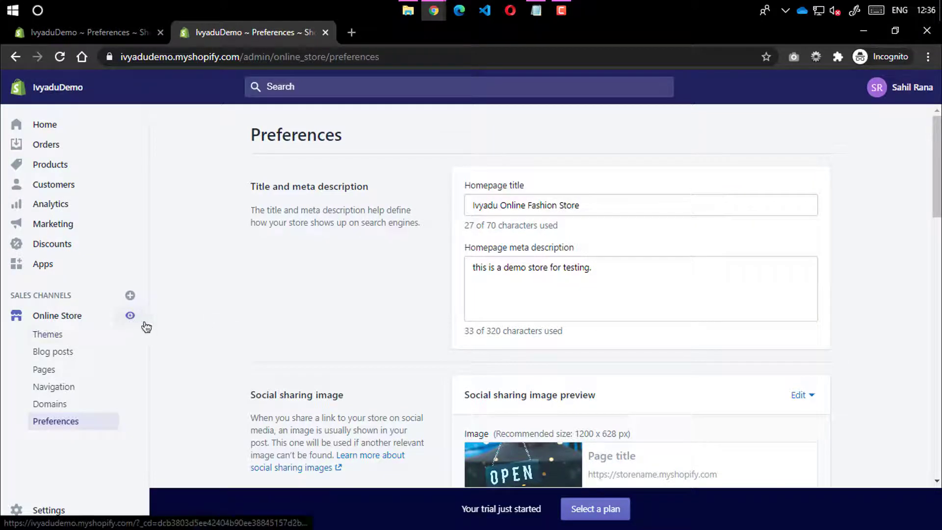
Open the live store's source and confirm og:title 'Ivyadu Online Fashion Store' and description 'this is a demo store for testing.'
click(130, 316)
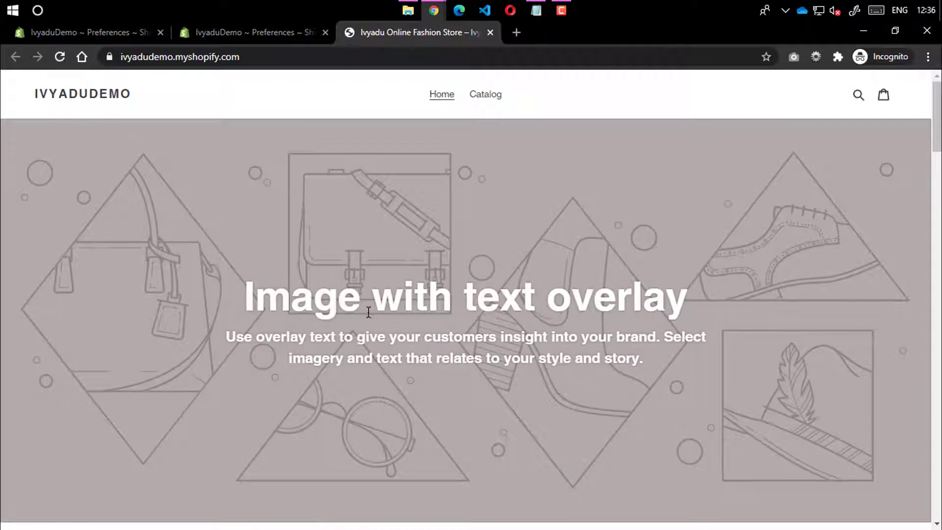
key(ctrl+u)
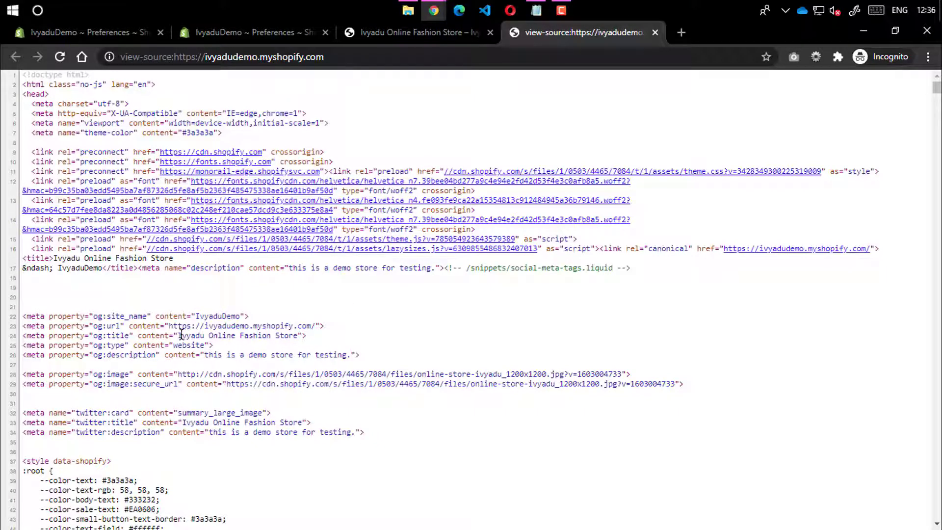
drag(179, 335, 306, 335)
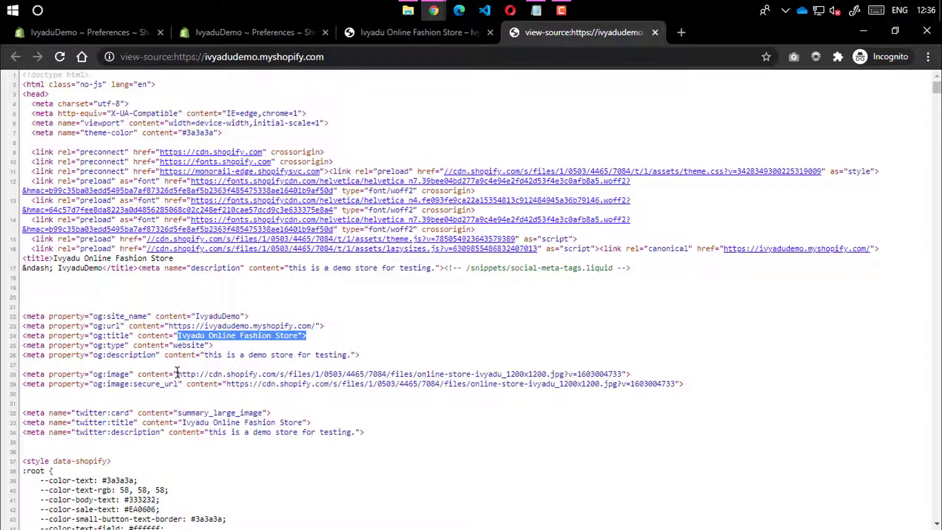
drag(206, 357, 349, 354)
click(349, 354)
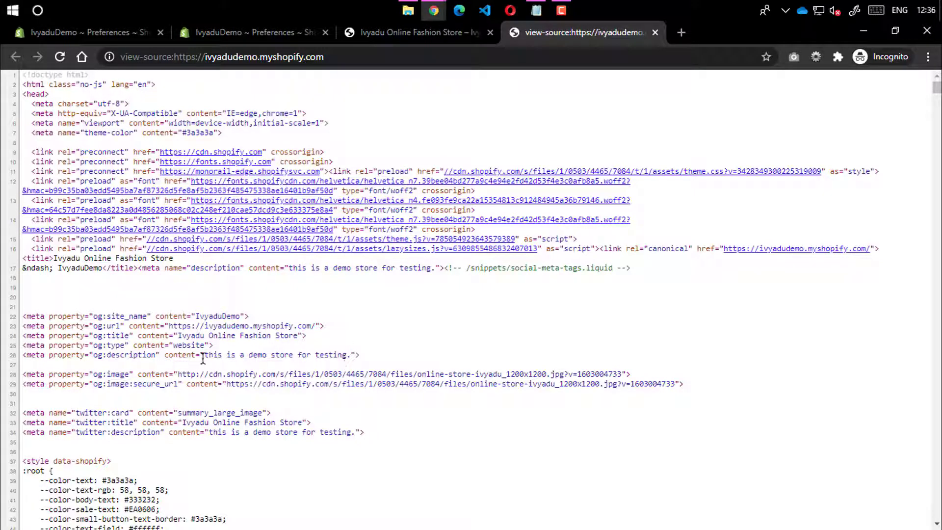
drag(204, 354, 352, 355)
click(352, 356)
click(654, 33)
scroll(616, 142, down, 3)
scroll(616, 143, up, 3)
click(260, 32)
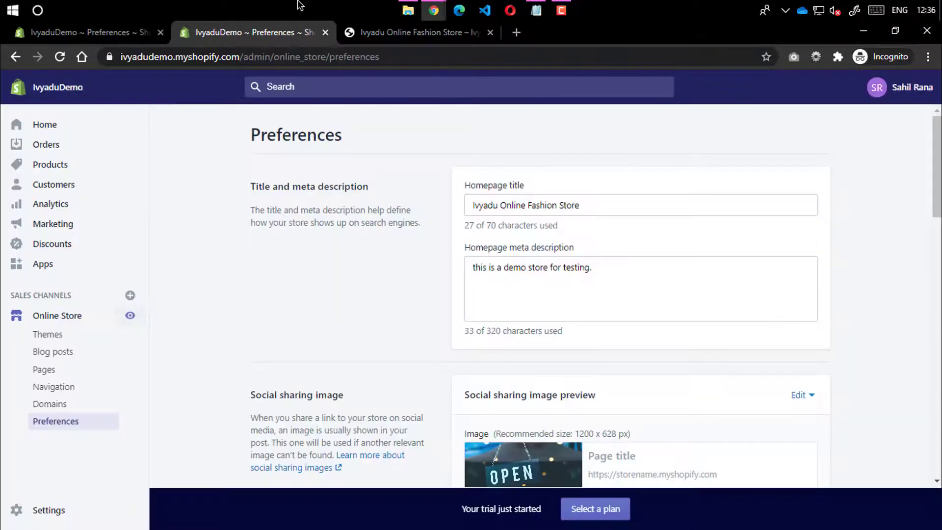
double_click(493, 331)
double_click(523, 331)
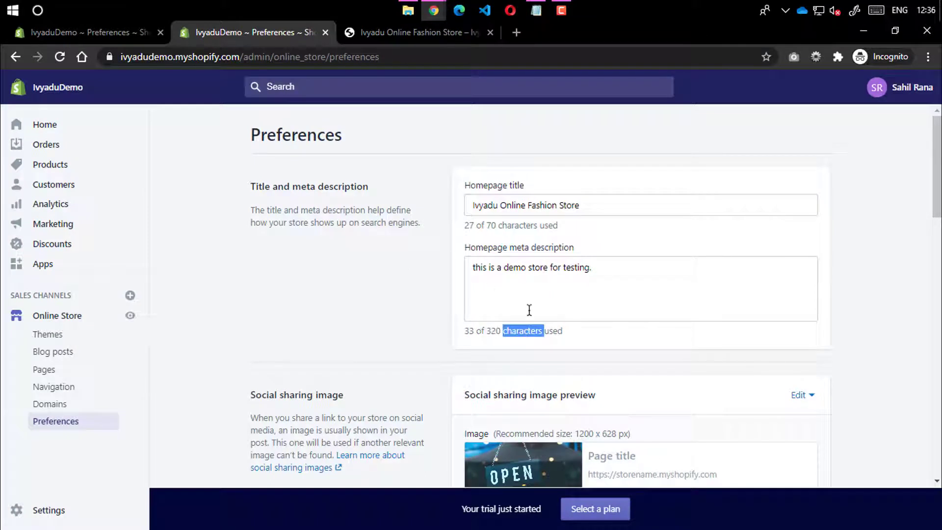
double_click(470, 331)
double_click(495, 225)
double_click(516, 225)
drag(614, 204, 420, 237)
click(410, 258)
scroll(433, 235, down, 7)
scroll(426, 249, down, 12)
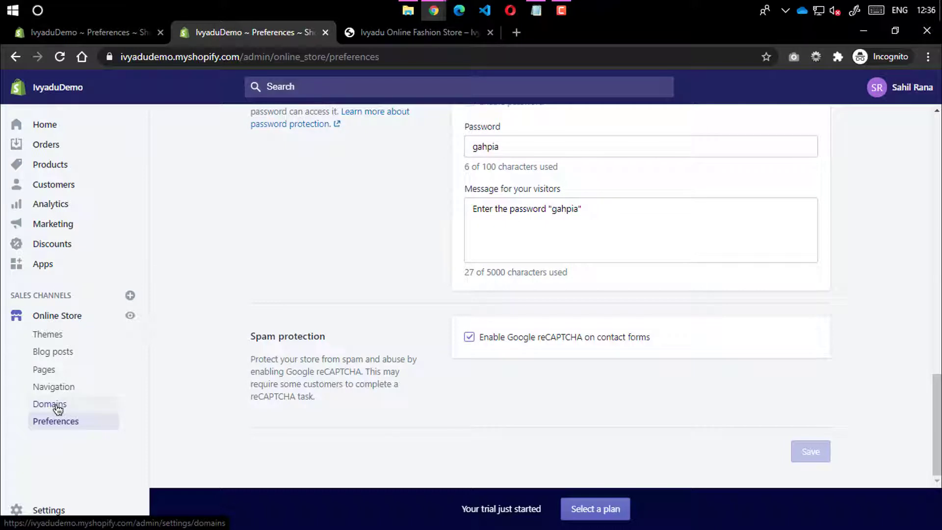
drag(57, 407, 167, 405)
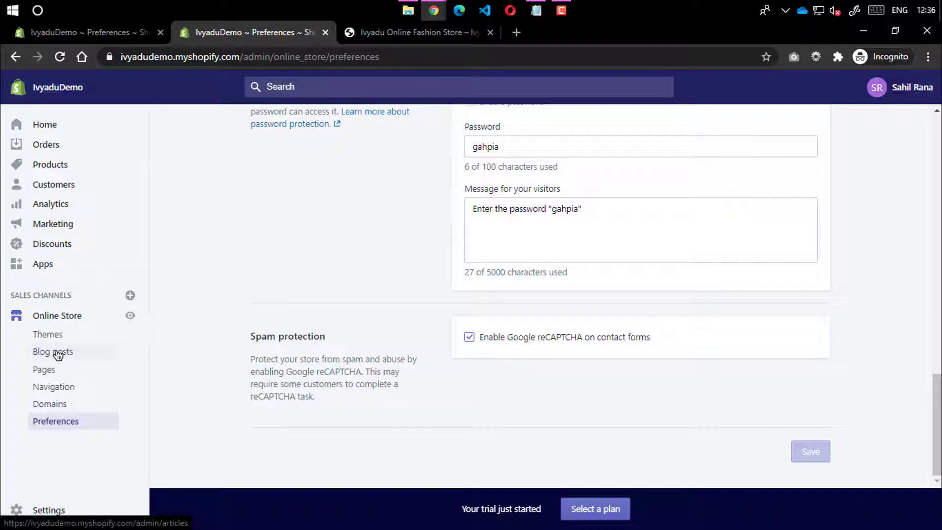
click(63, 387)
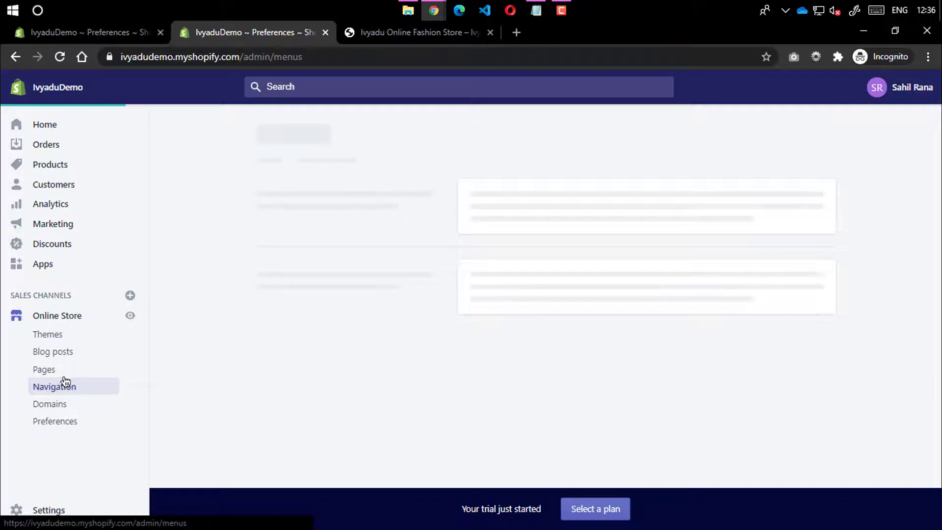
click(371, 33)
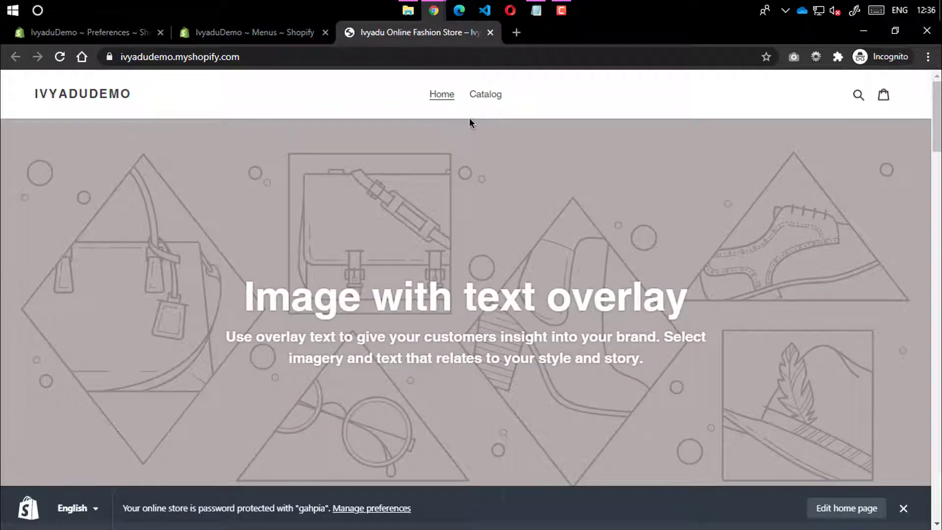
scroll(436, 345, down, 20)
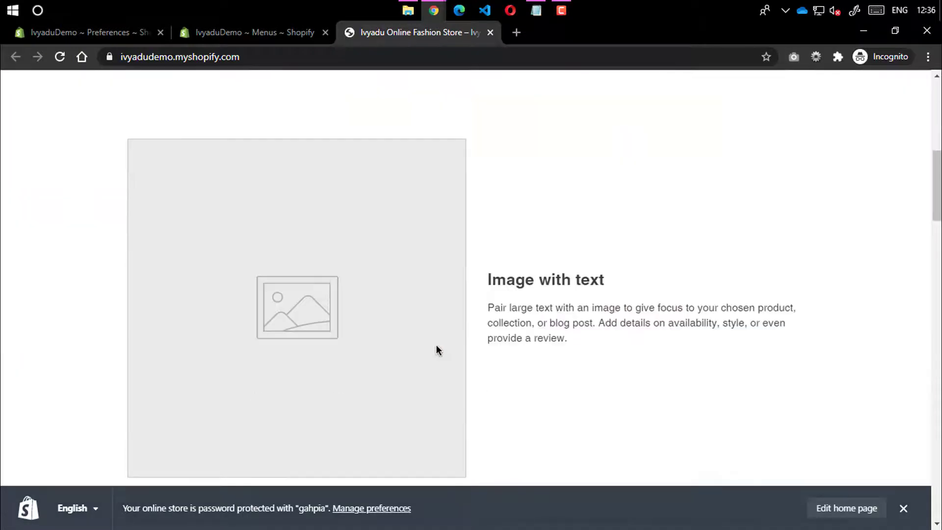
scroll(294, 421, down, 8)
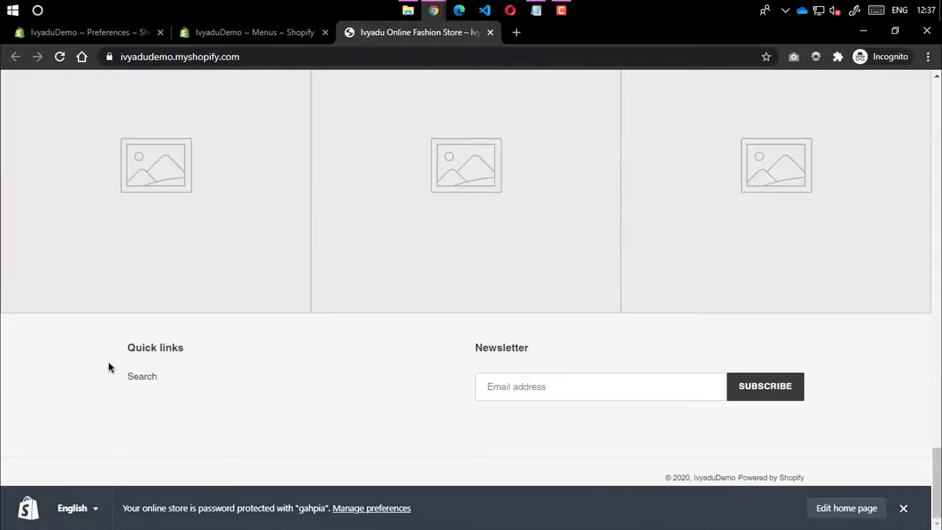
click(274, 32)
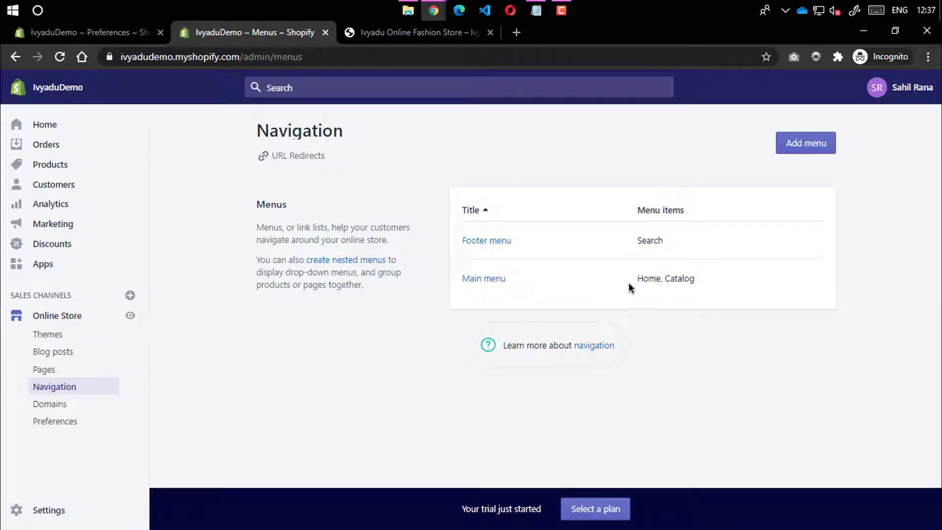
drag(629, 283, 694, 278)
click(412, 32)
scroll(416, 154, up, 5)
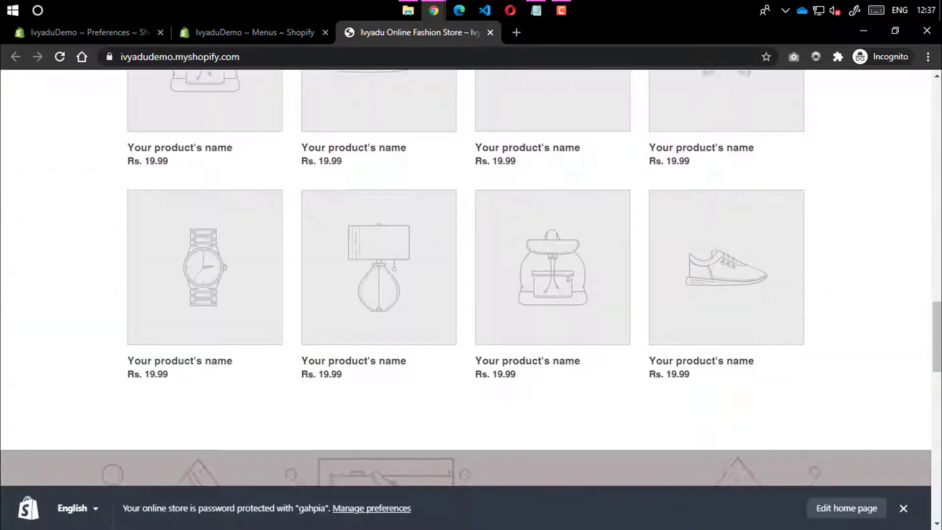
scroll(464, 86, up, 10)
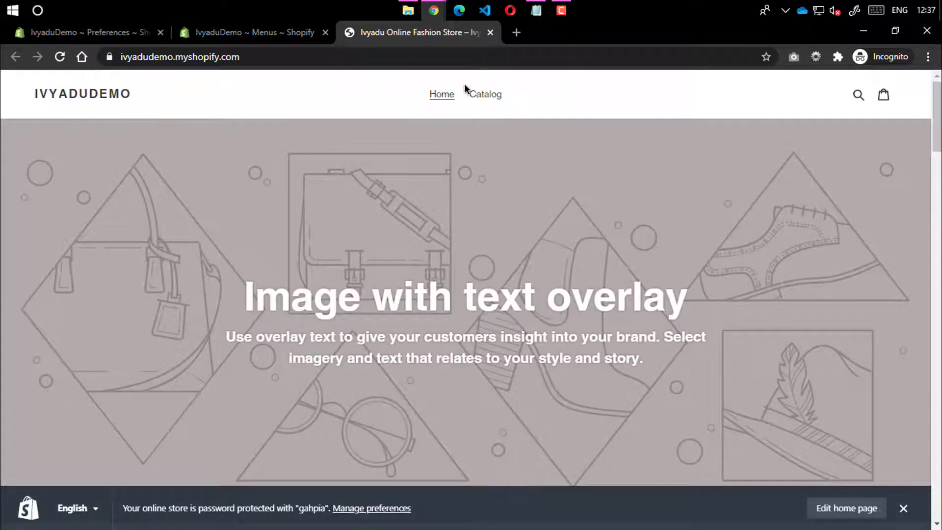
click(258, 33)
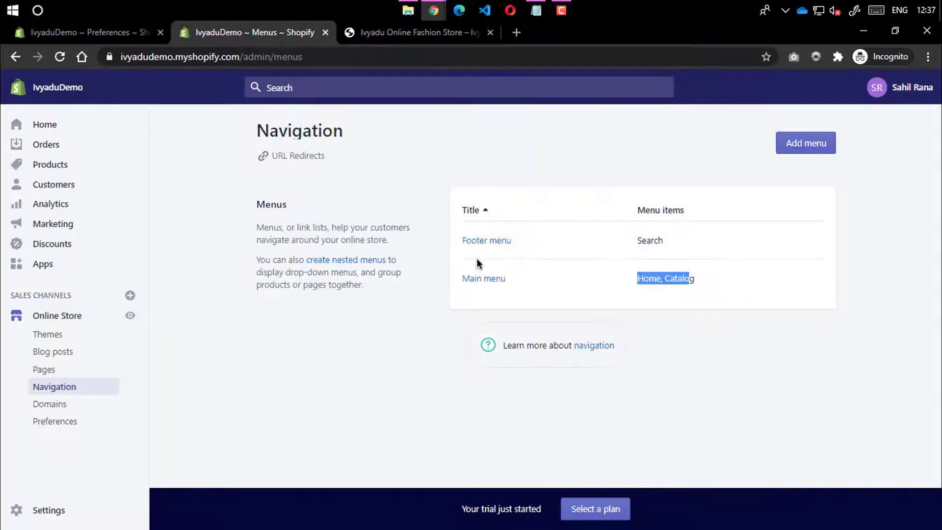
click(384, 33)
scroll(937, 390, down, 10)
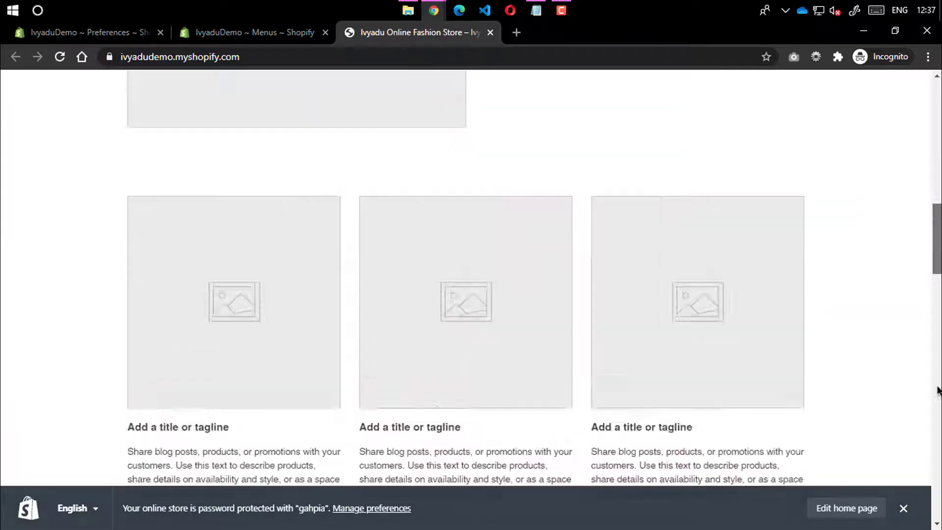
scroll(938, 390, down, 5)
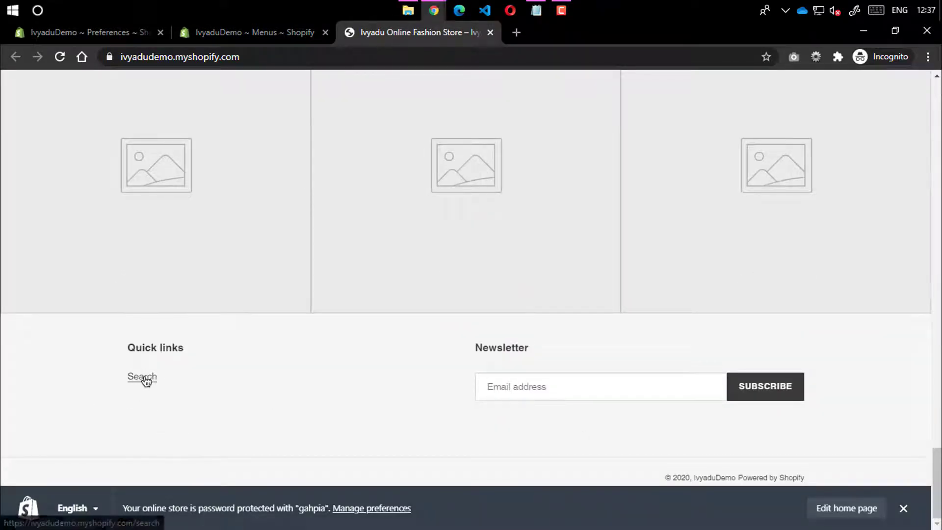
click(290, 27)
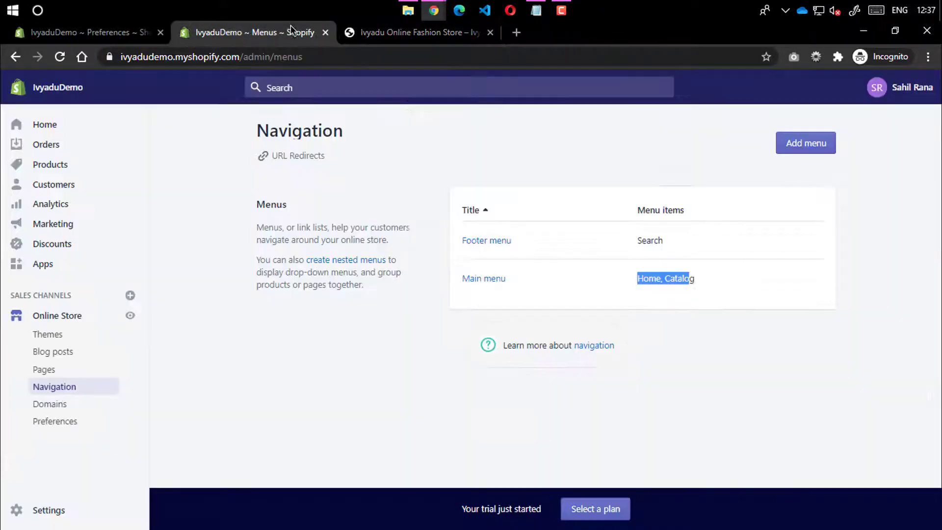
Rename the Main menu's Catalog item to Shop and link it to Products > All Products
click(490, 279)
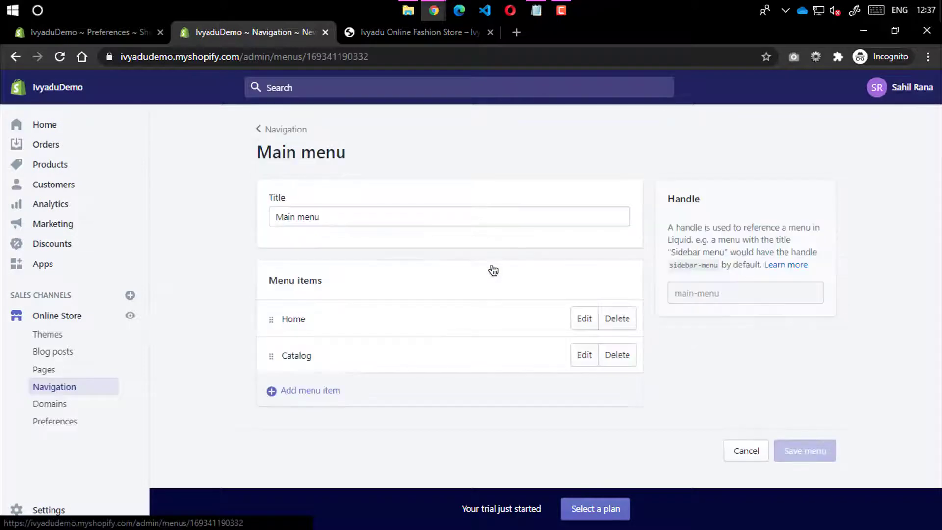
click(583, 354)
drag(334, 306, 225, 309)
text(Shop)
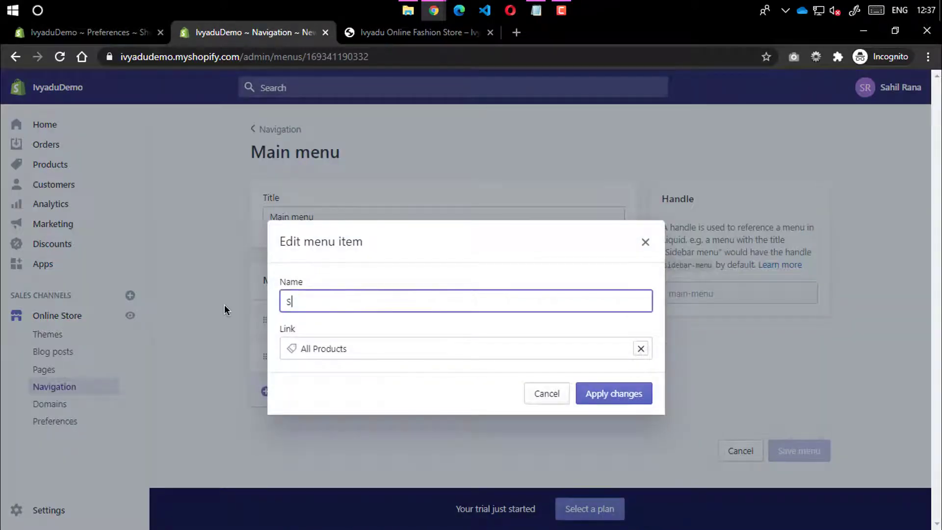
click(377, 262)
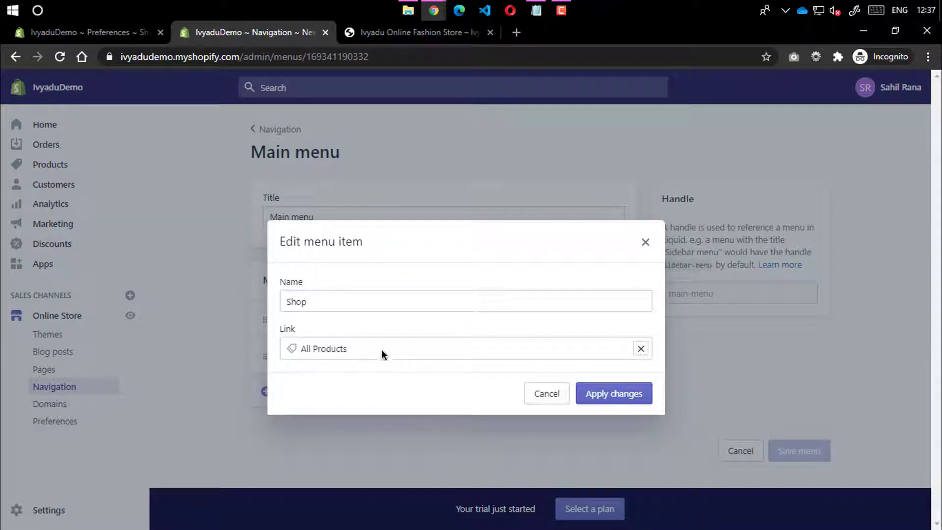
click(641, 349)
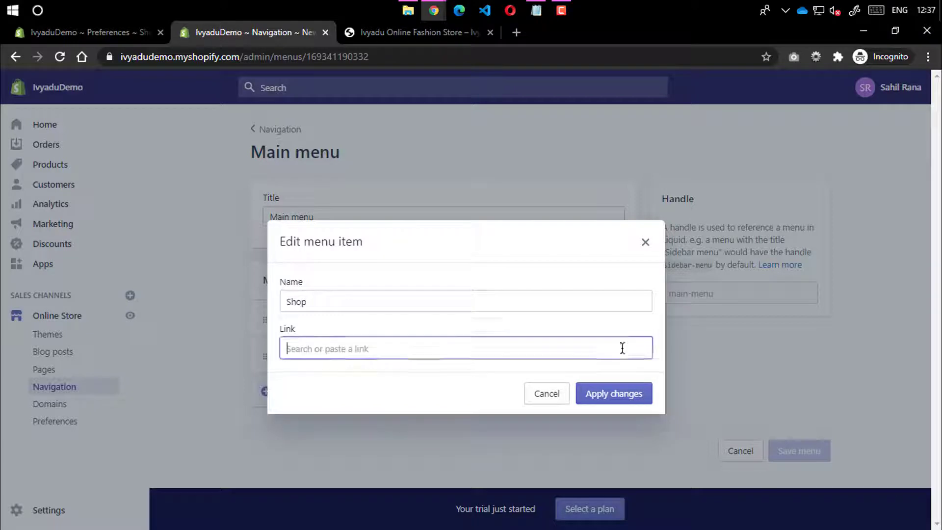
scroll(360, 274, down, 1)
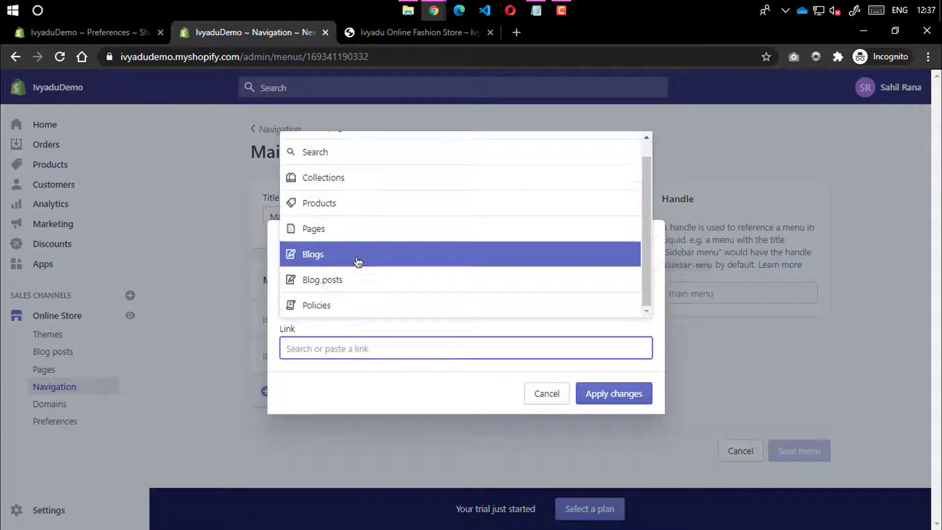
click(345, 204)
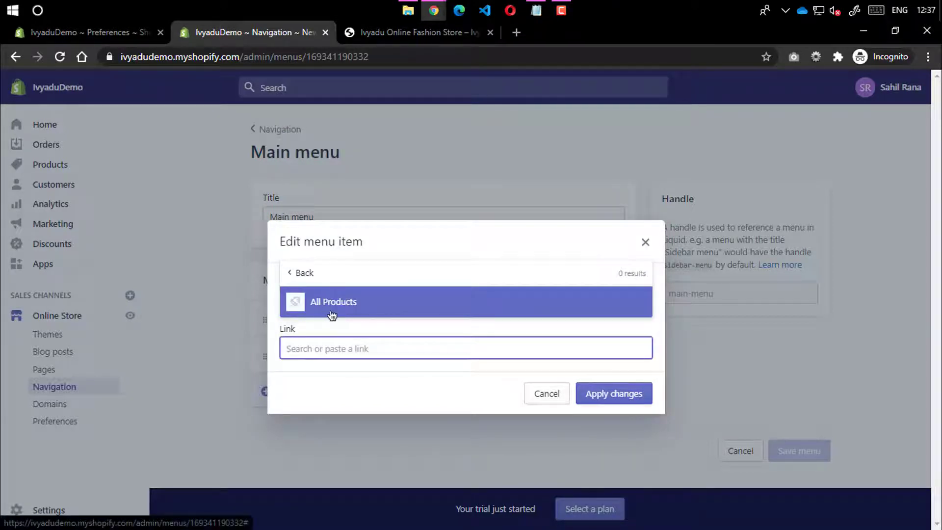
click(330, 313)
click(603, 399)
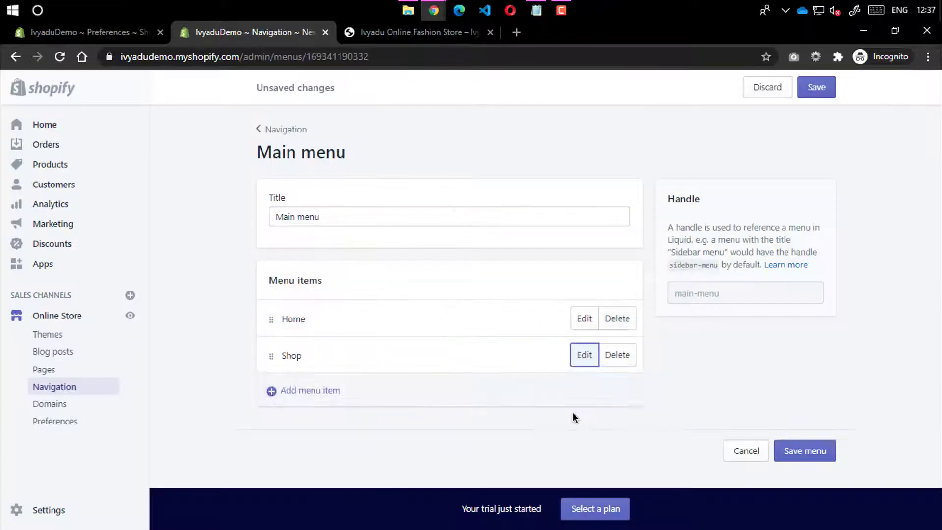
Add a Men's Style menu item linked to All Collections
click(294, 393)
click(307, 299)
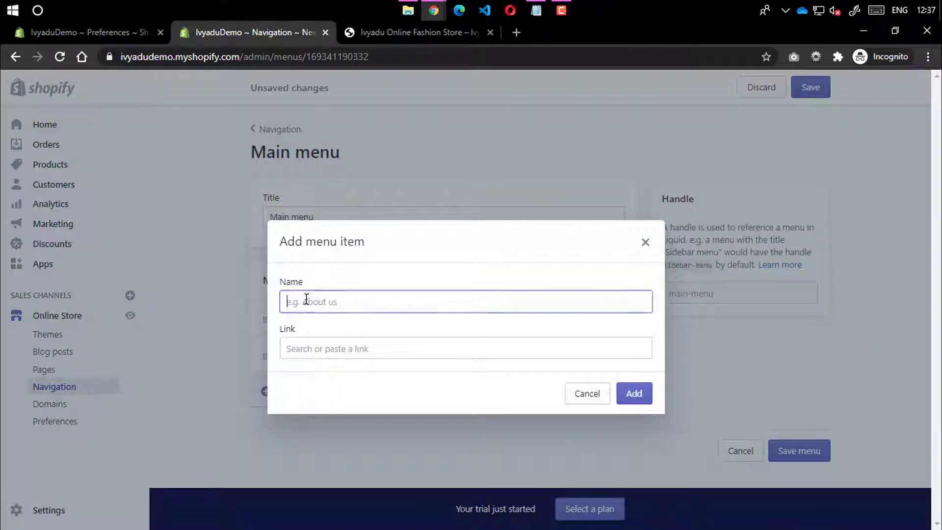
text(ME)
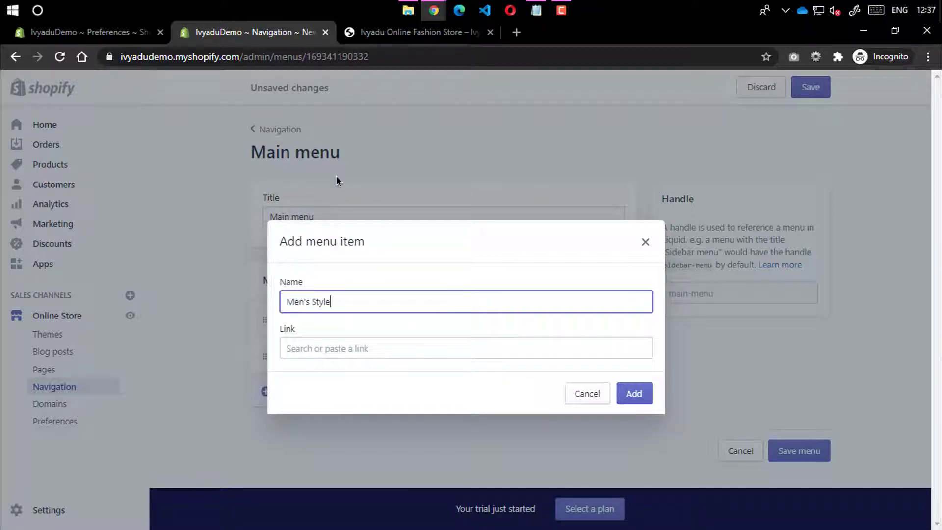
click(384, 349)
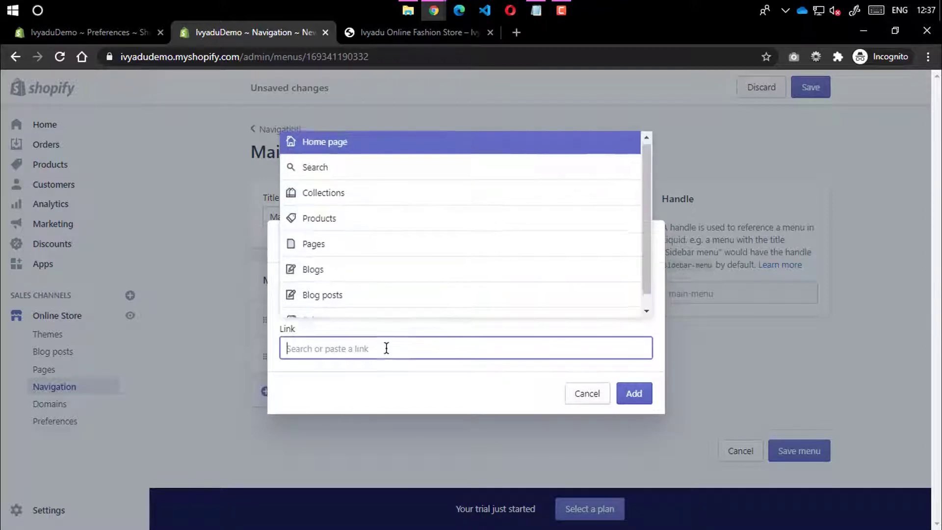
click(452, 205)
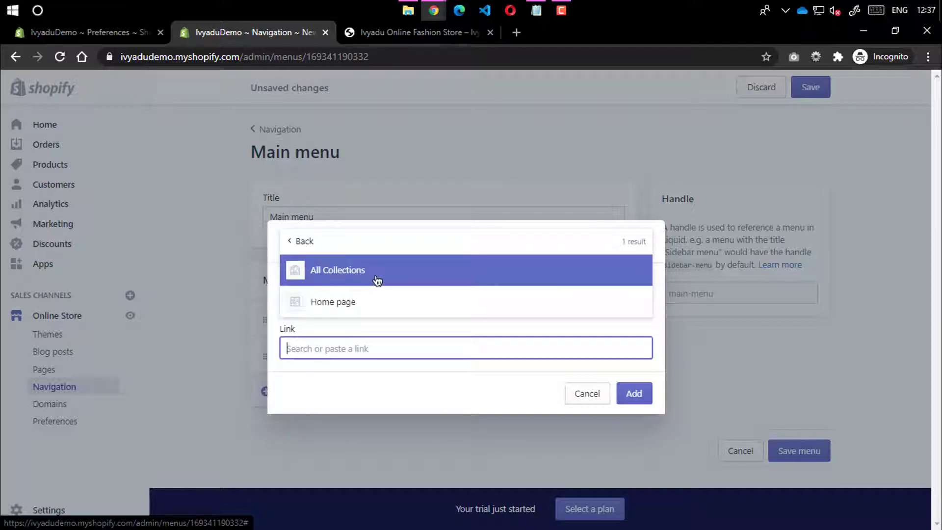
click(378, 281)
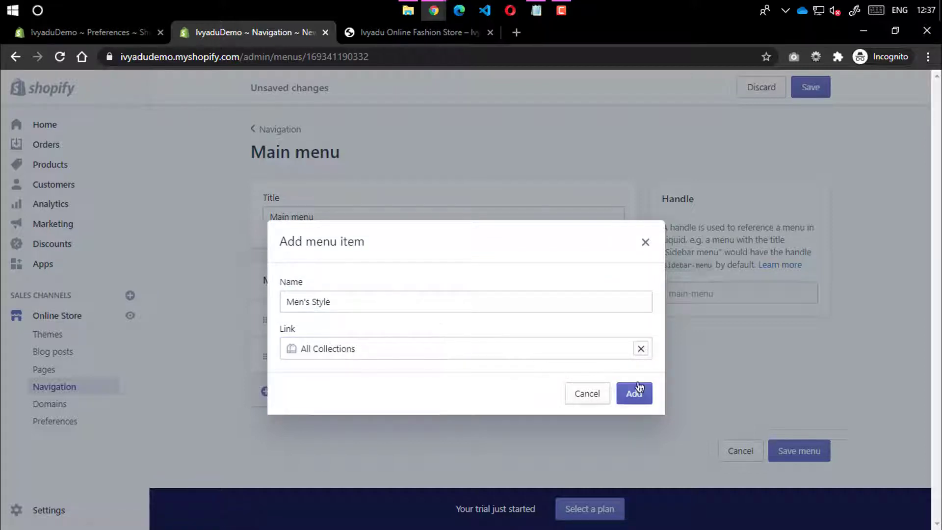
key(Return)
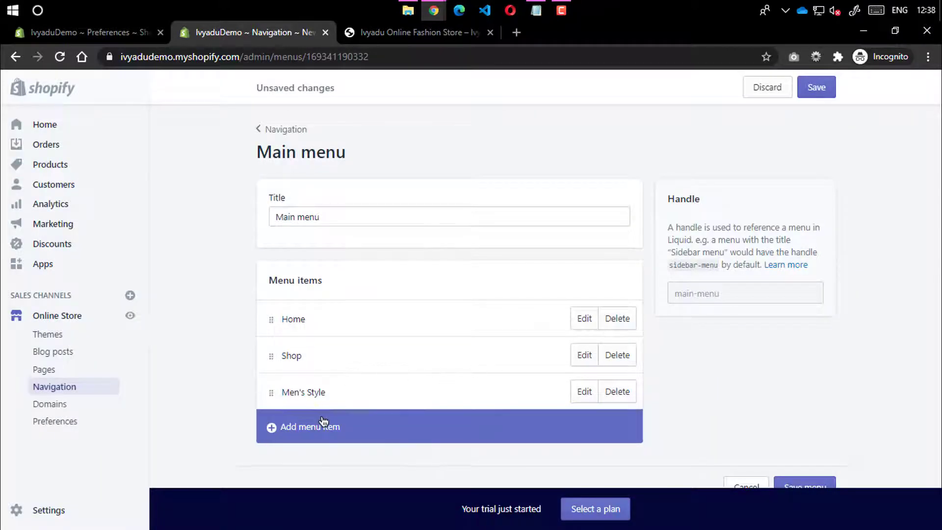
Add a Women's Style menu item linked to All Collections
click(330, 426)
text(Women's Style)
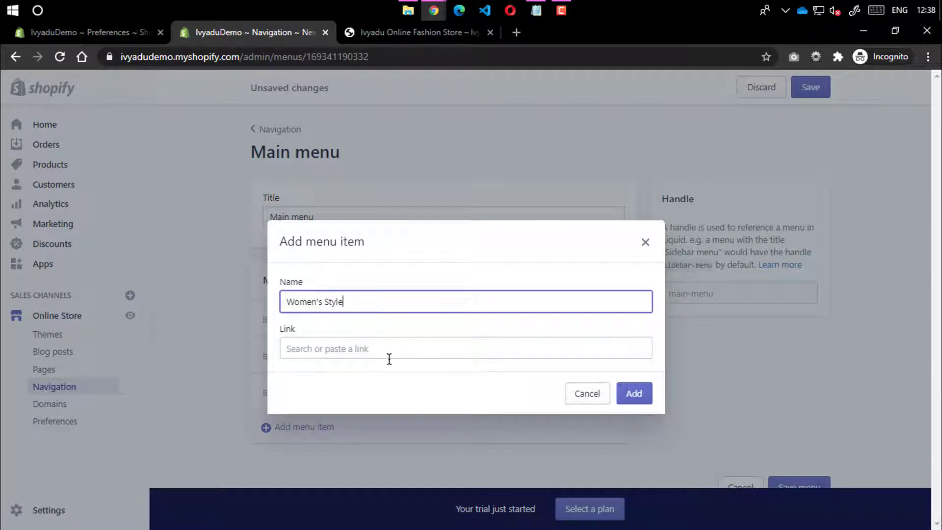
click(389, 358)
click(372, 426)
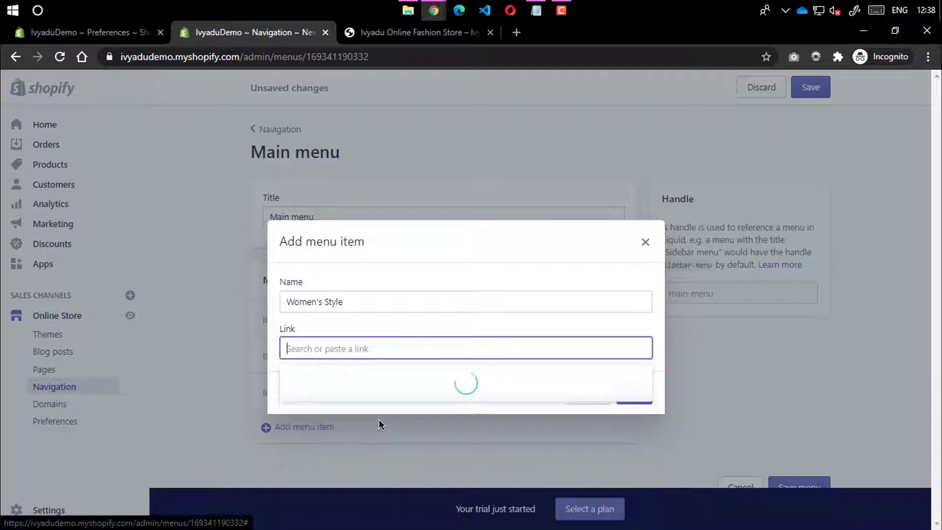
click(434, 402)
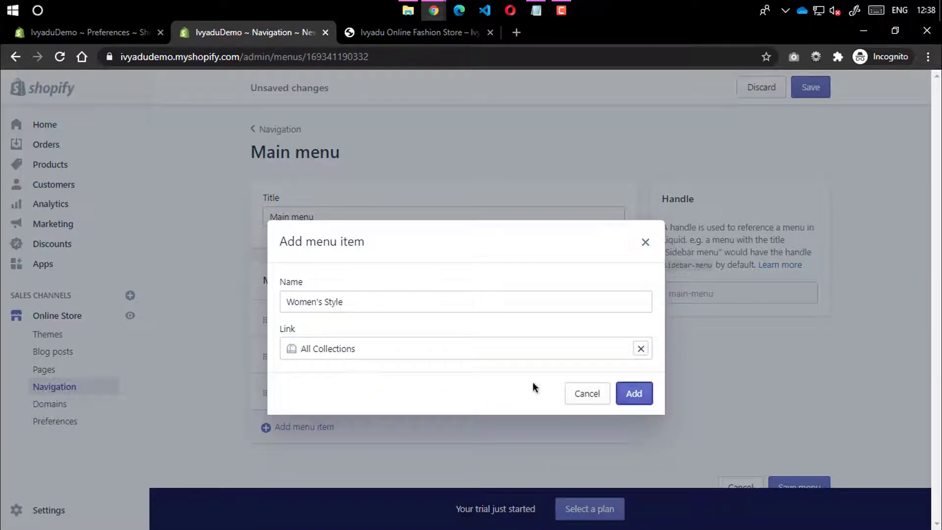
key(Return)
Add a Contact Us menu item linked to Collections > All Collections
scroll(364, 428, down, 1)
click(314, 424)
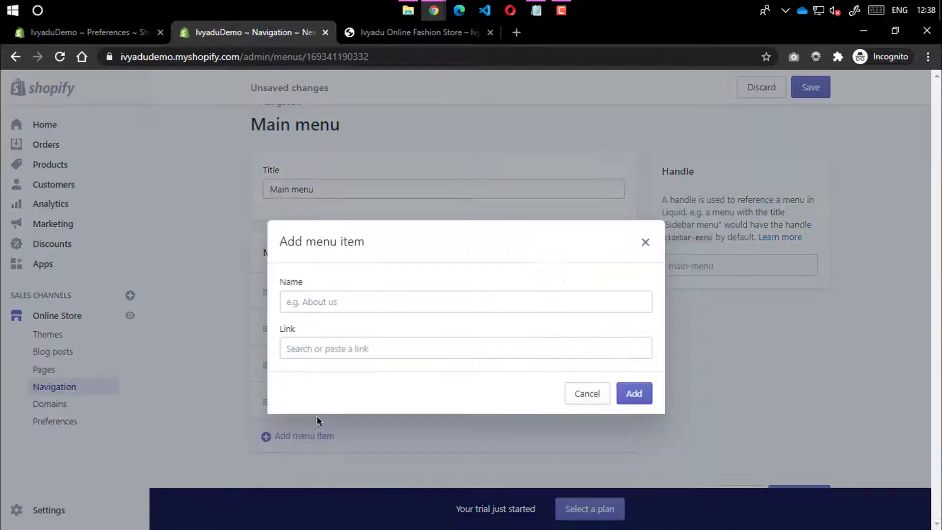
click(306, 301)
text(Contact Us)
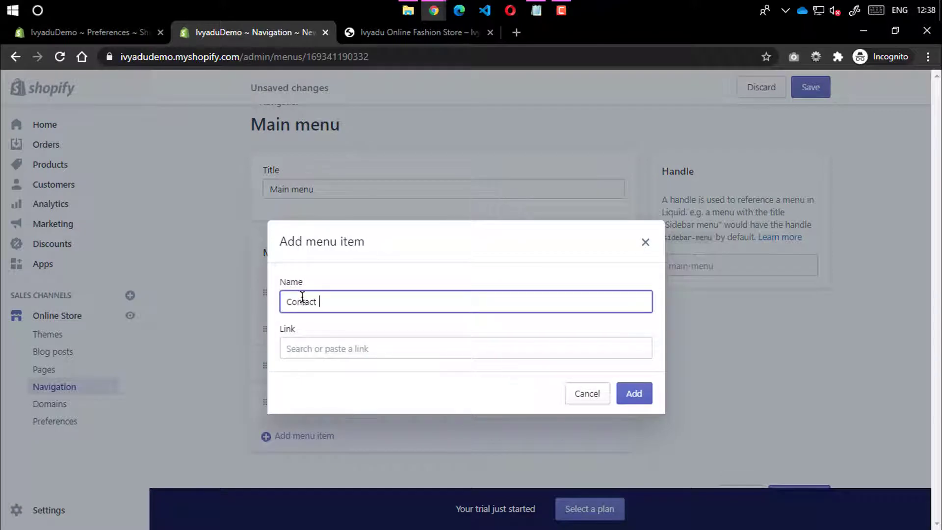
click(395, 347)
click(339, 196)
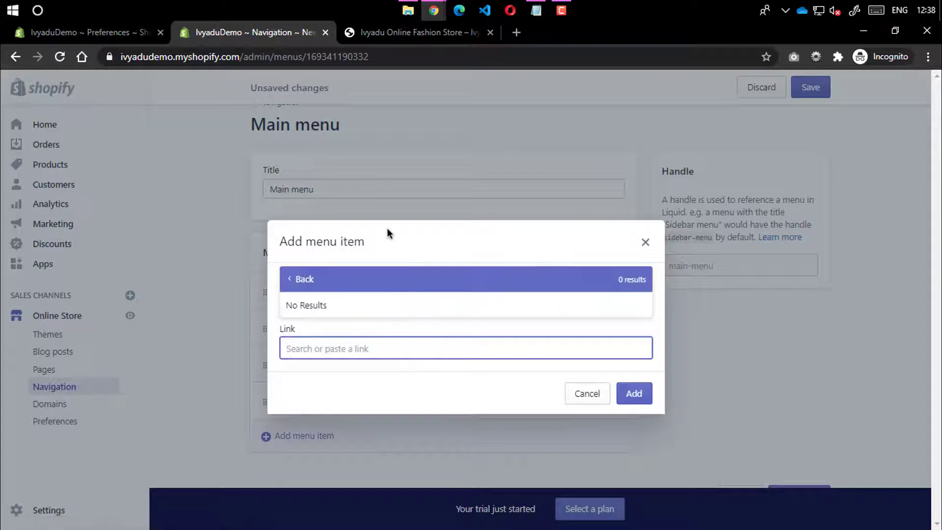
click(353, 283)
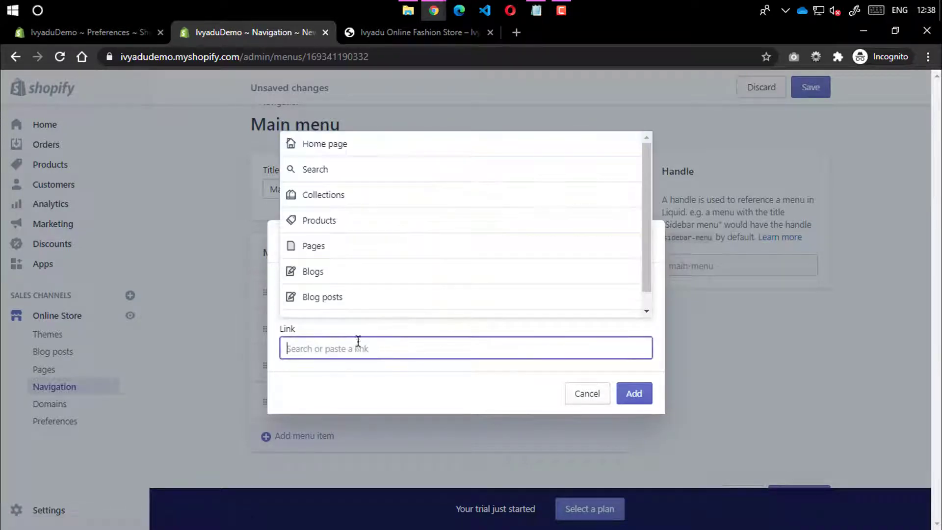
click(367, 222)
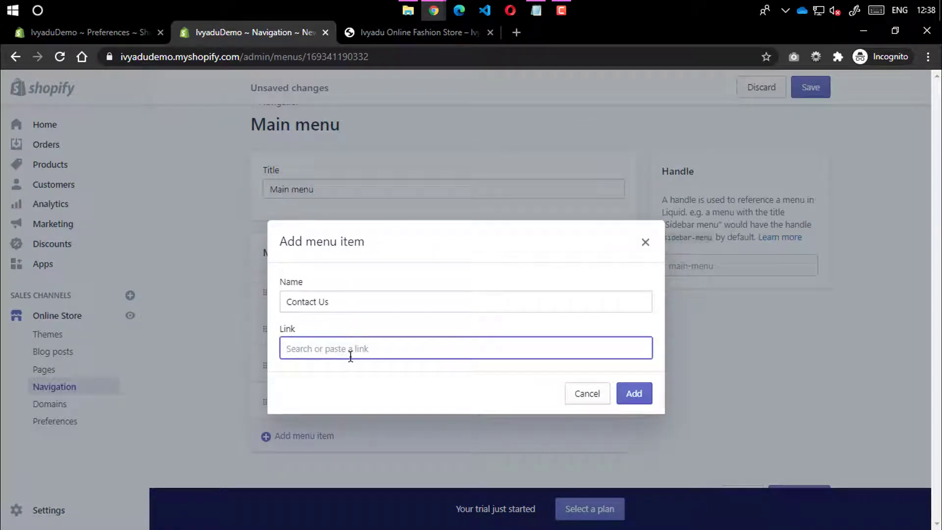
click(382, 348)
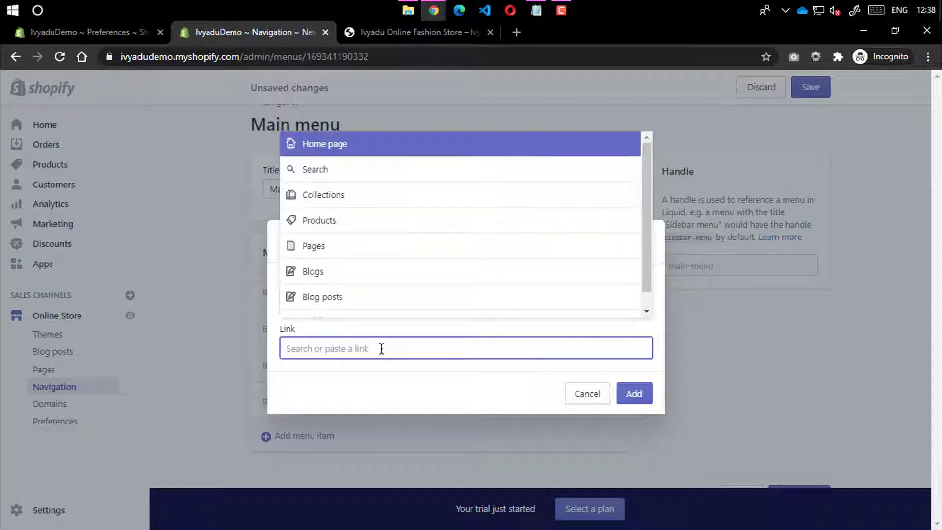
click(343, 198)
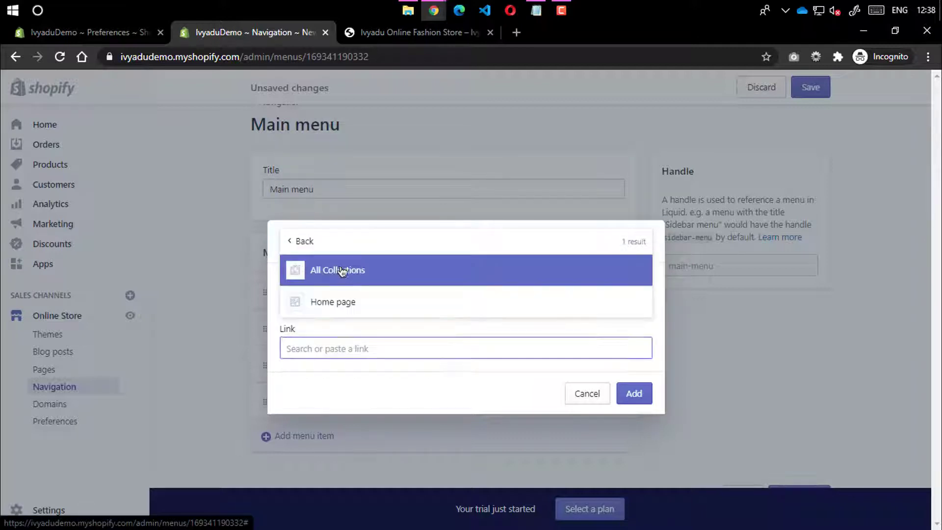
click(343, 270)
click(634, 392)
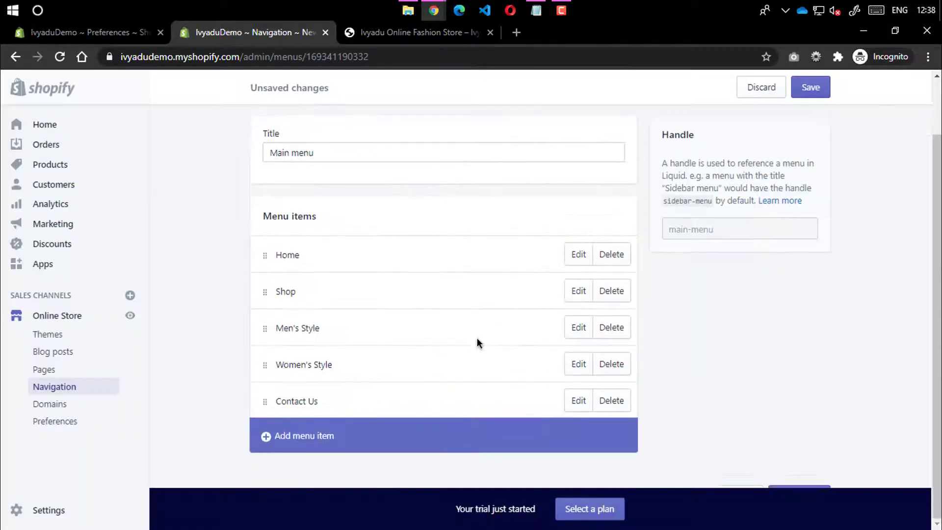
Save the Main menu and bring up the live storefront
scroll(477, 337, up, 1)
click(807, 88)
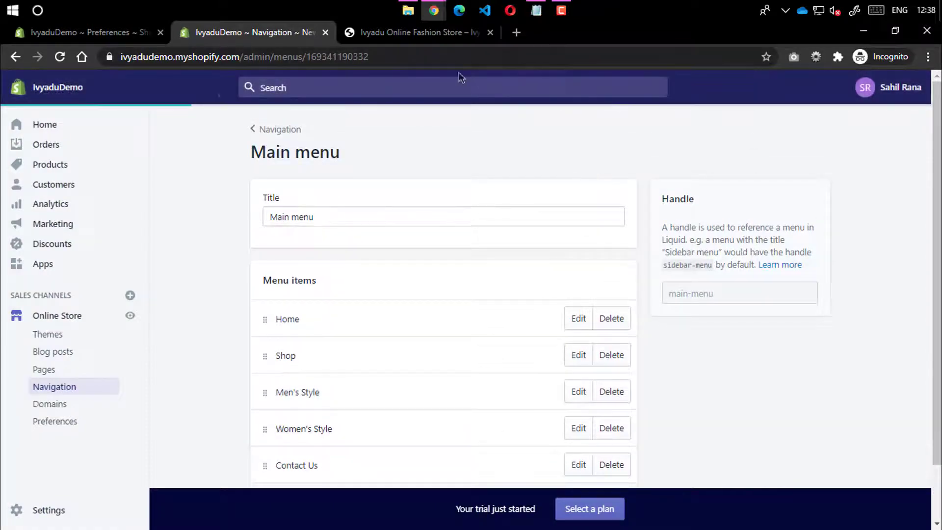
click(415, 31)
click(55, 60)
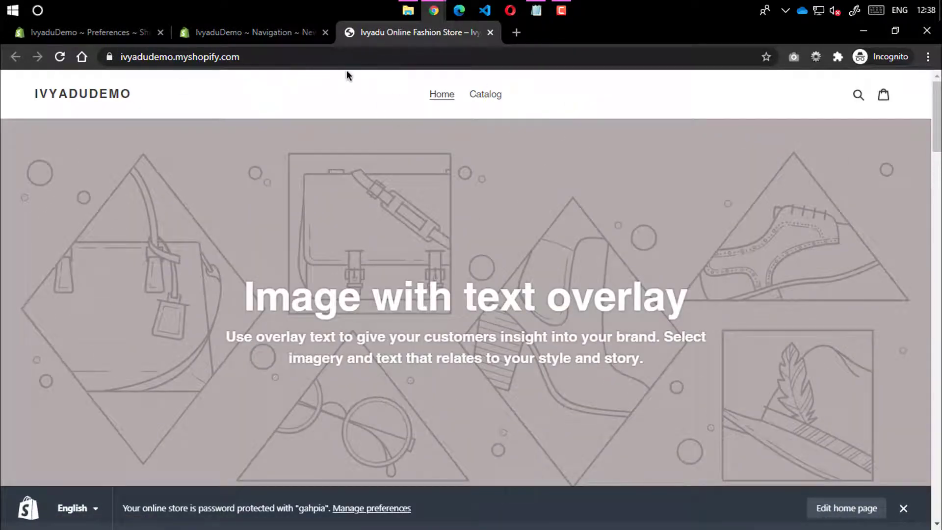
click(347, 59)
key(Return)
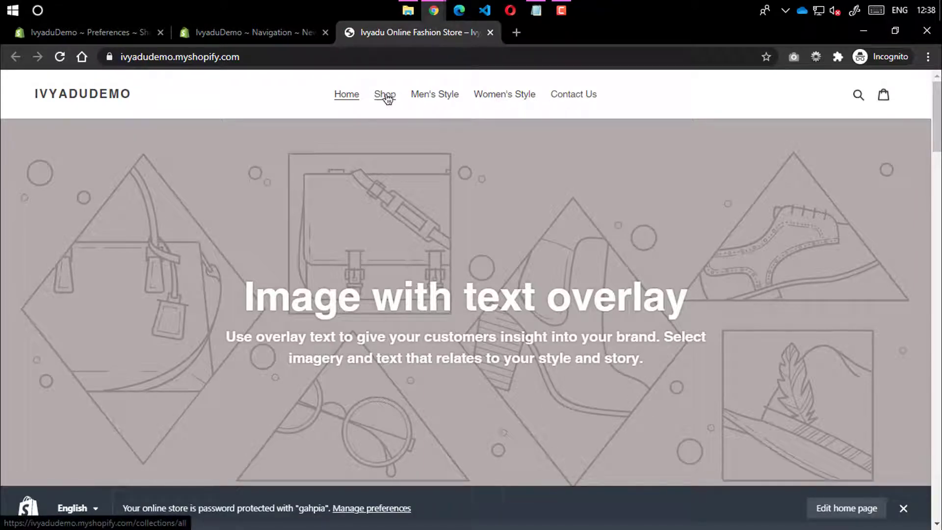
click(386, 96)
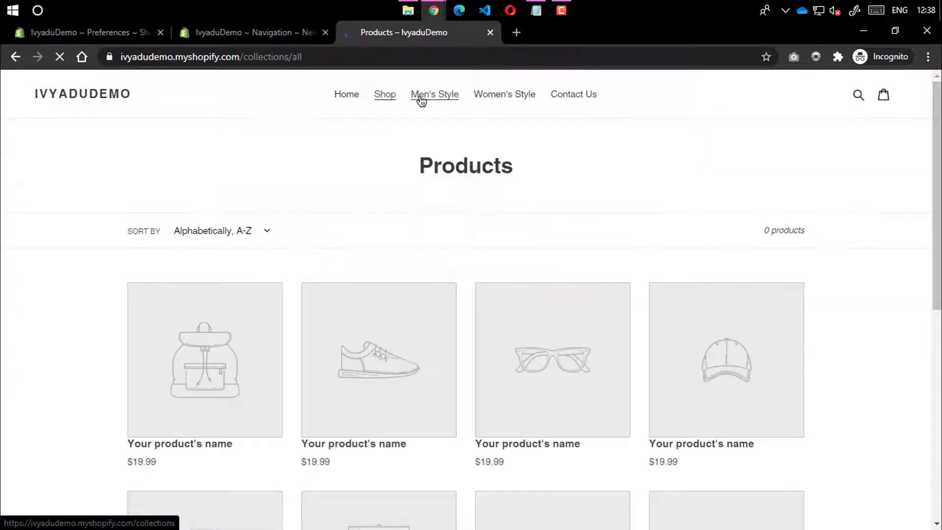
click(421, 99)
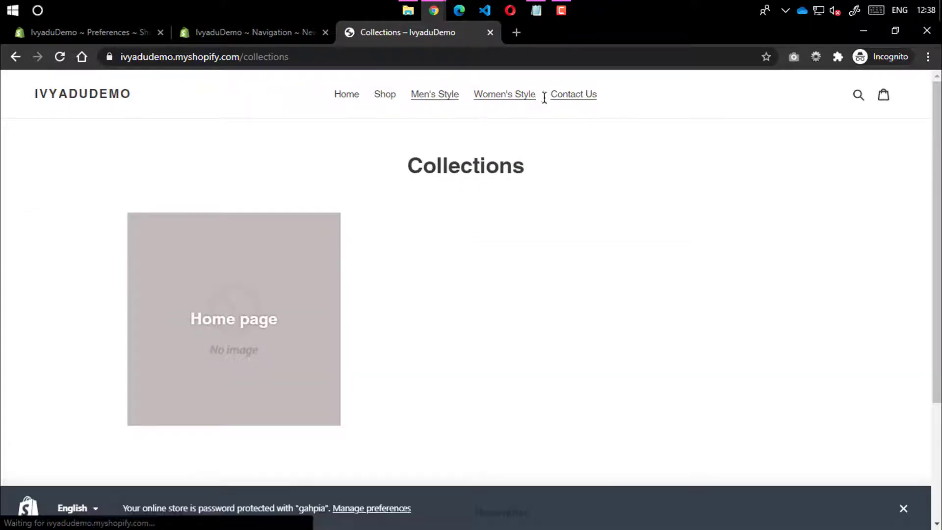
click(564, 100)
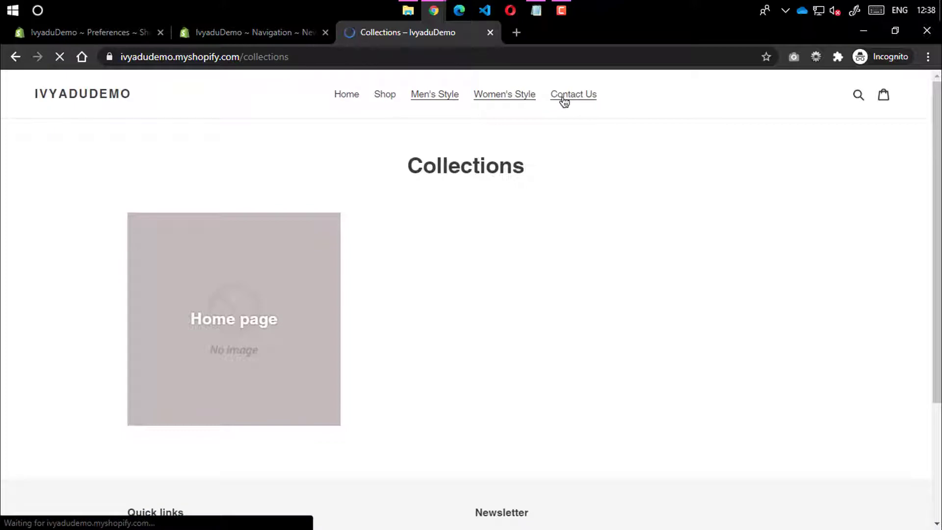
click(344, 100)
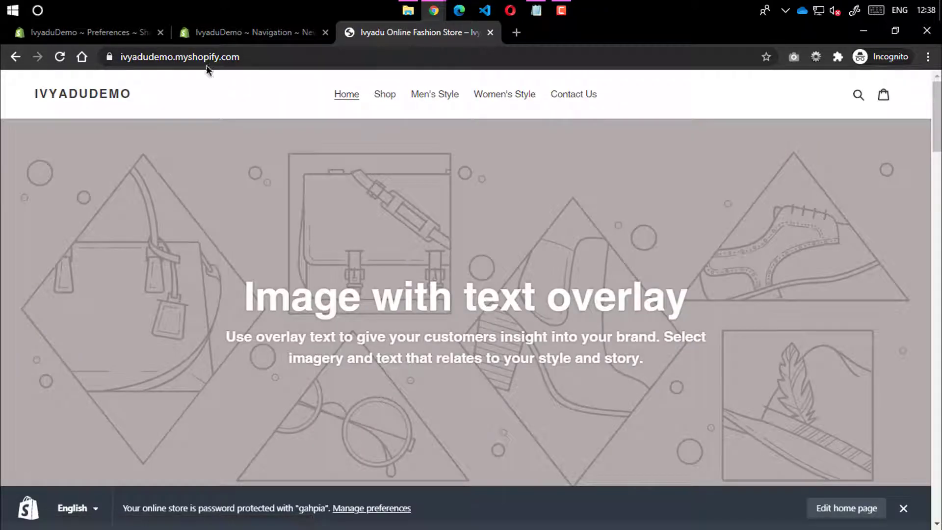
scroll(417, 242, down, 20)
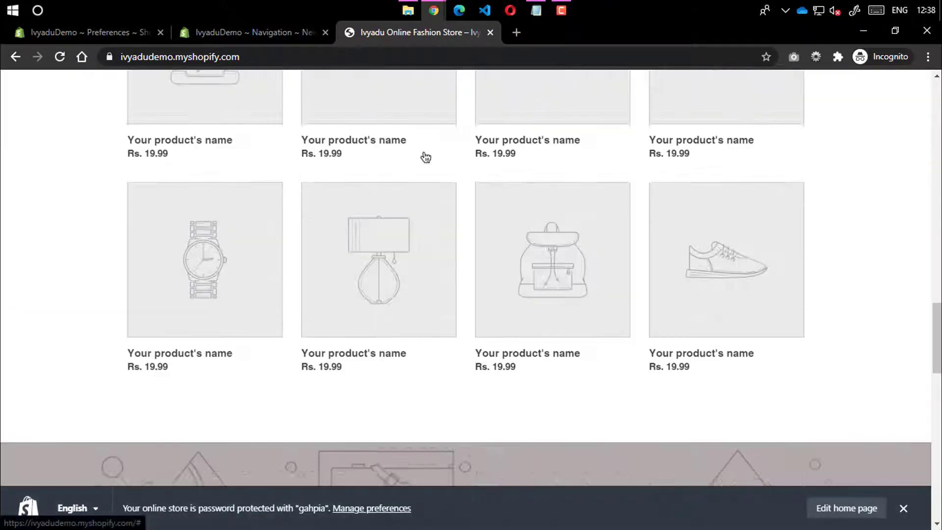
scroll(422, 138, up, 10)
scroll(357, 86, down, 20)
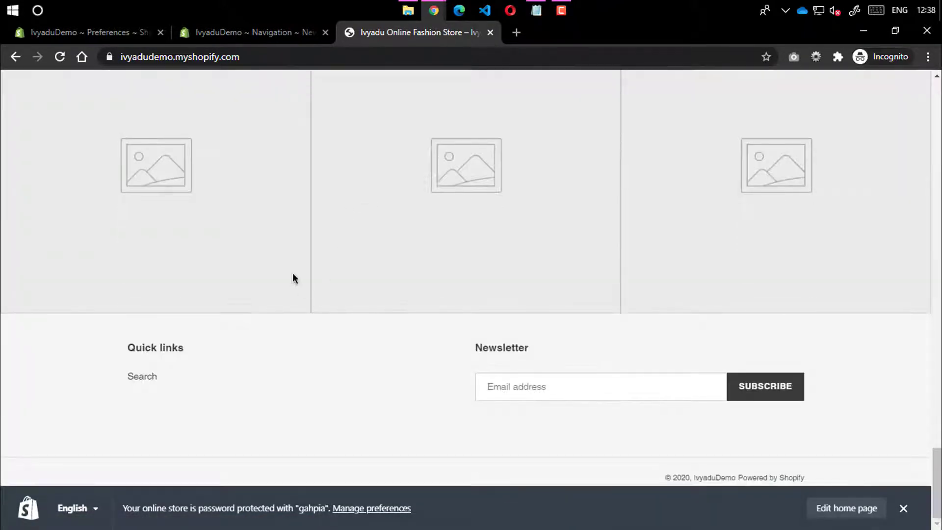
click(358, 81)
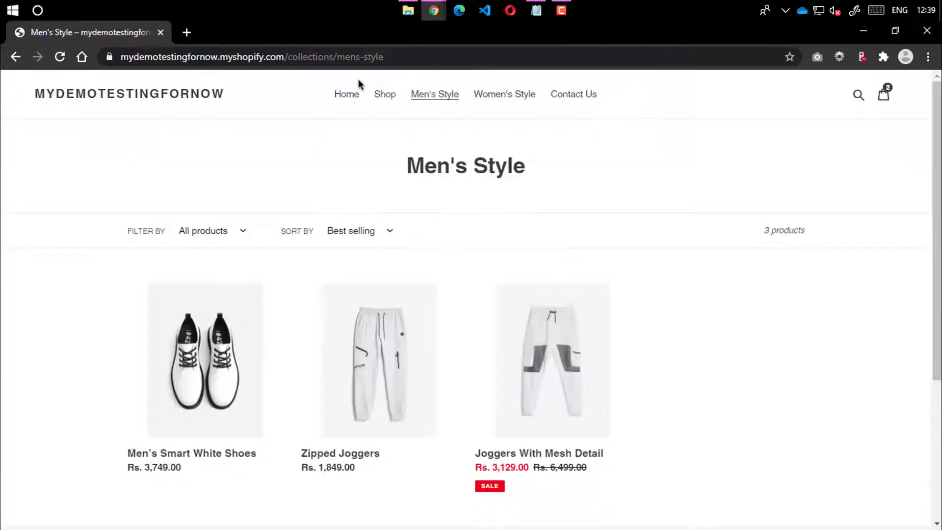
scroll(269, 314, down, 4)
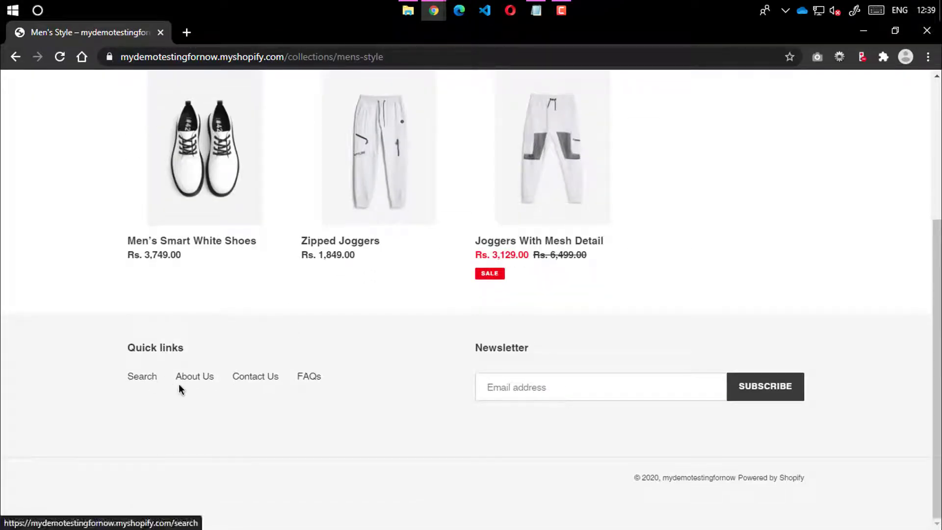
click(863, 31)
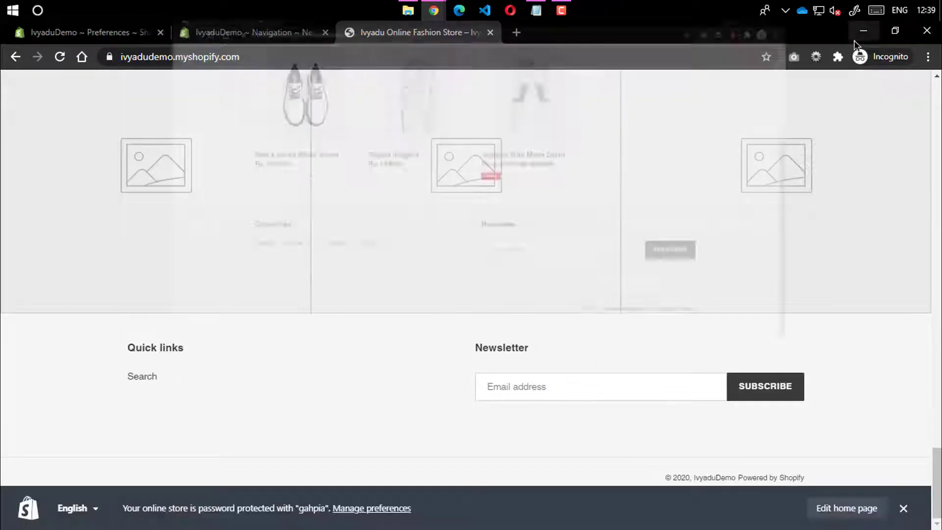
click(287, 38)
scroll(246, 295, down, 1)
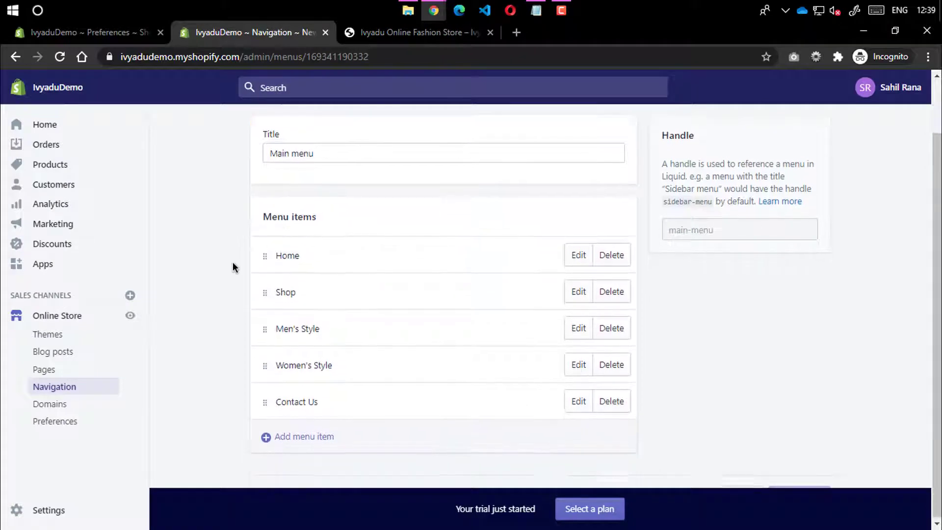
scroll(260, 196, up, 2)
Add an About Us item linked to All Collections to the Footer menu
click(272, 128)
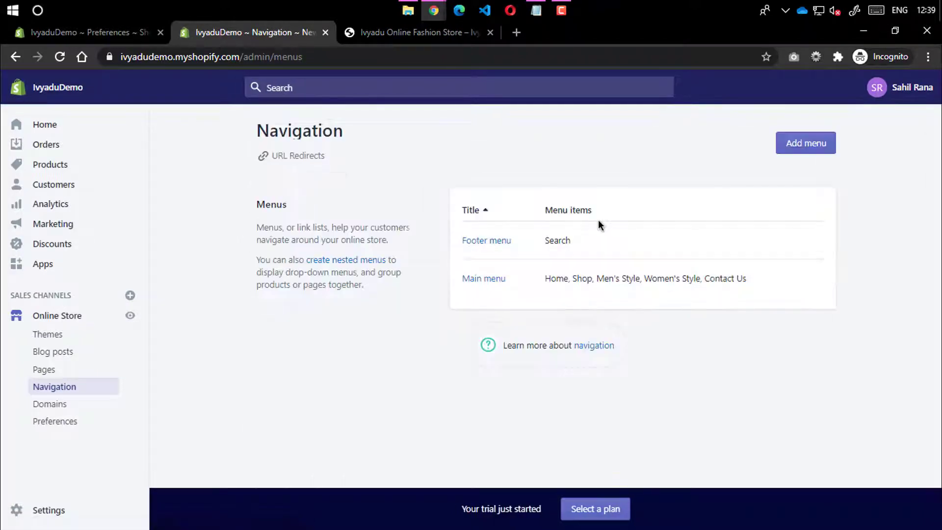
click(505, 243)
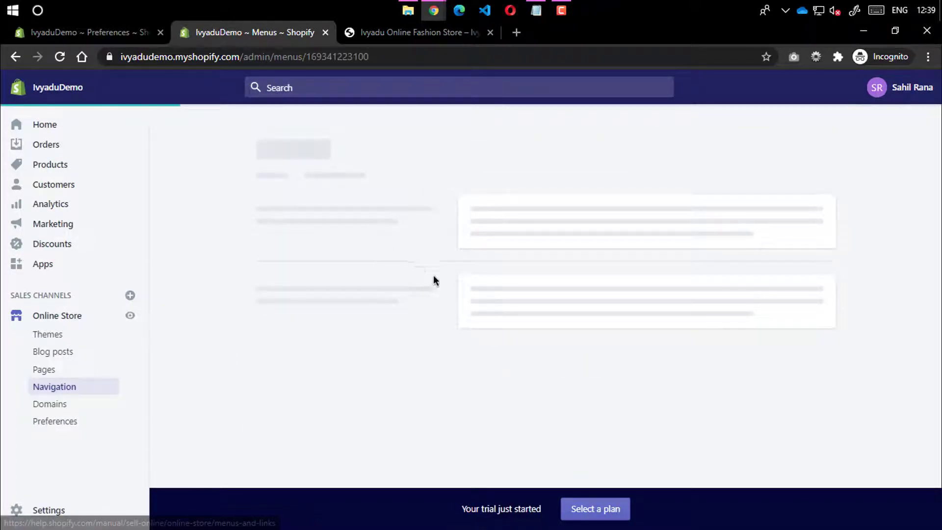
click(305, 361)
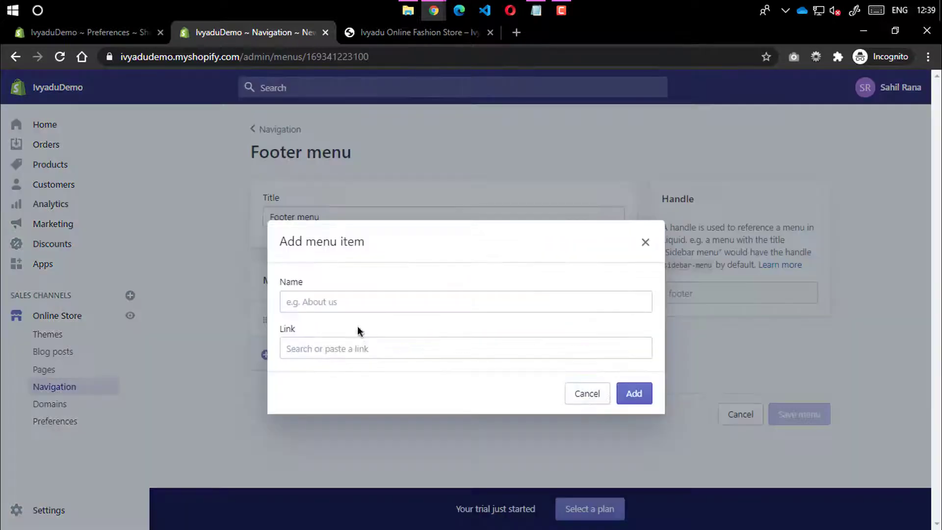
click(349, 306)
text(About Us)
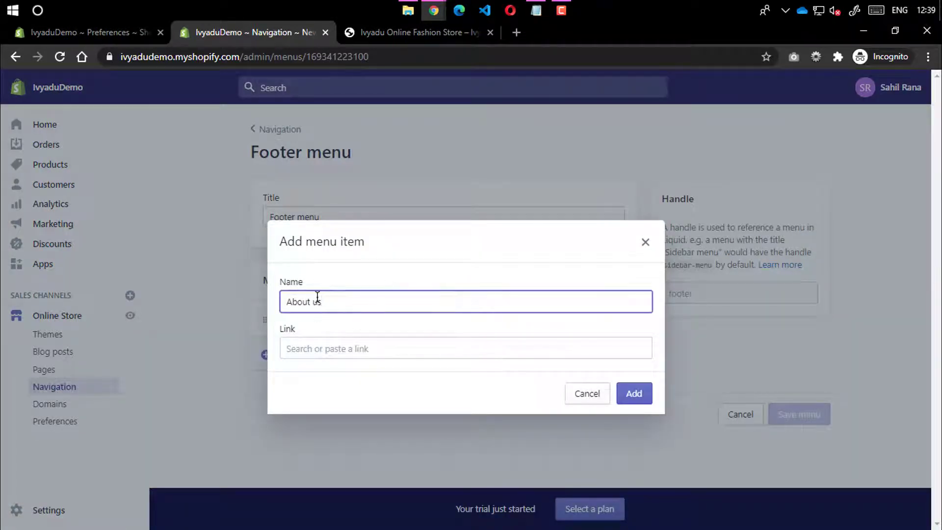
click(333, 349)
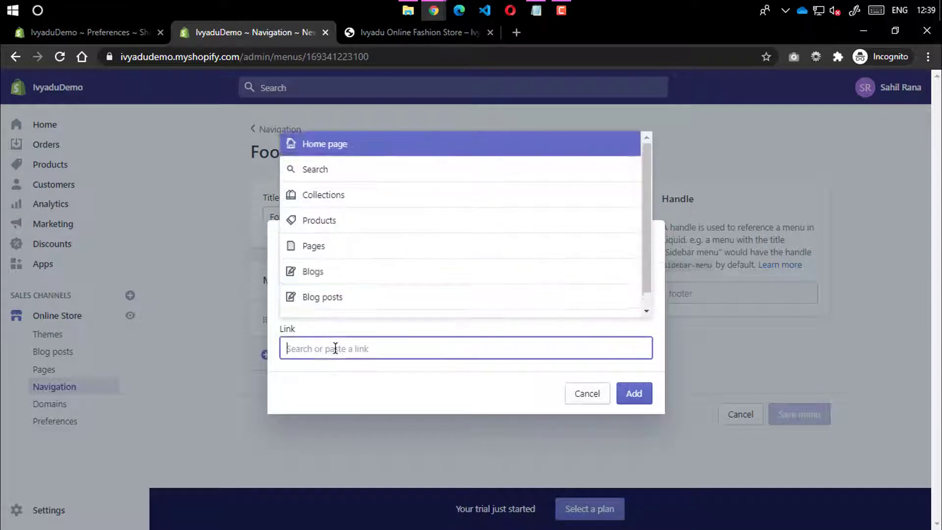
click(367, 196)
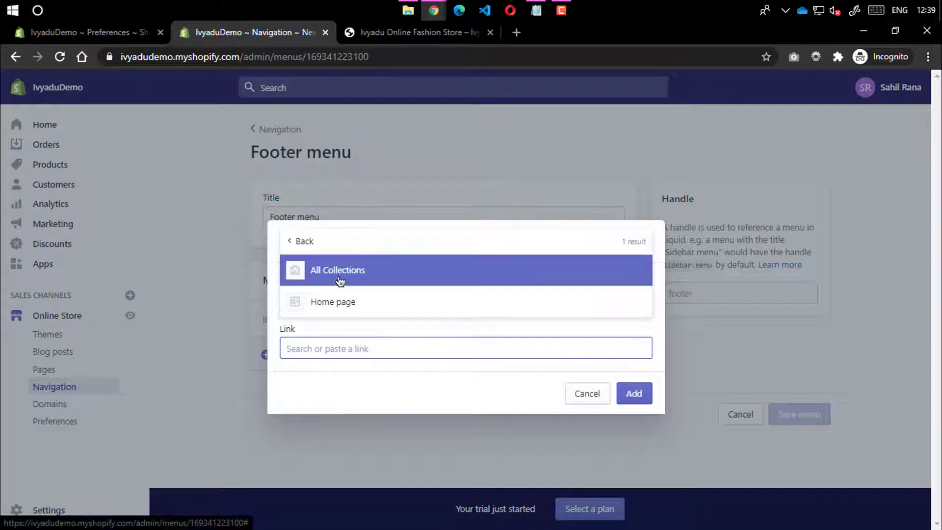
click(336, 272)
click(643, 394)
Add a Contact Us footer item linked to All Collections, cancelling an accidental removal
click(423, 382)
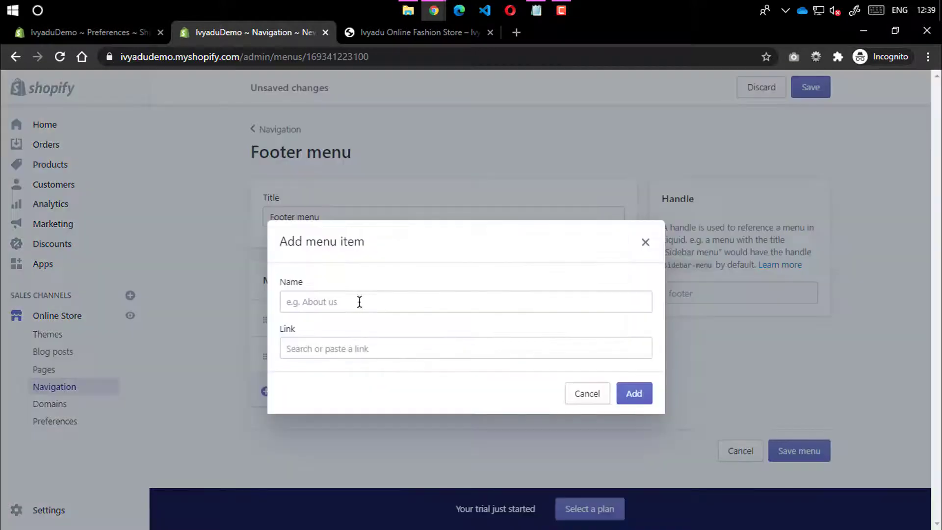
click(342, 305)
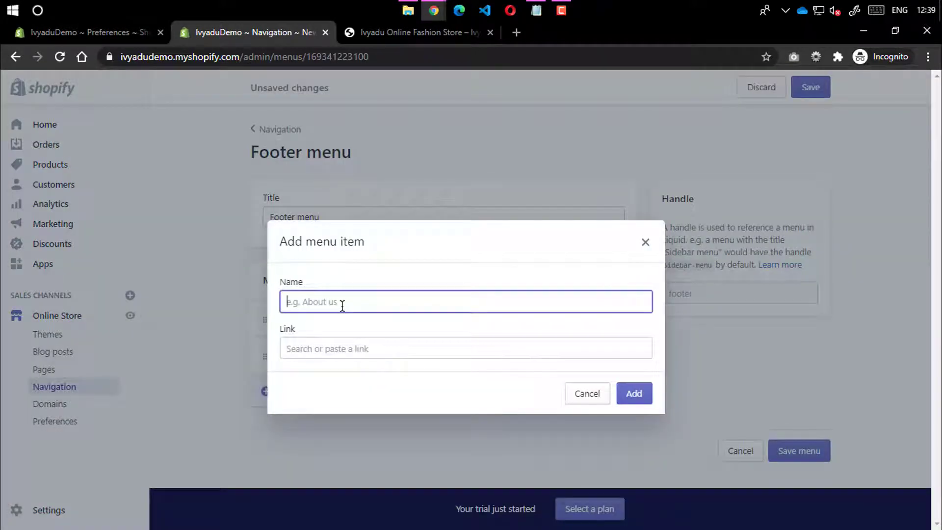
text(co)
click(333, 340)
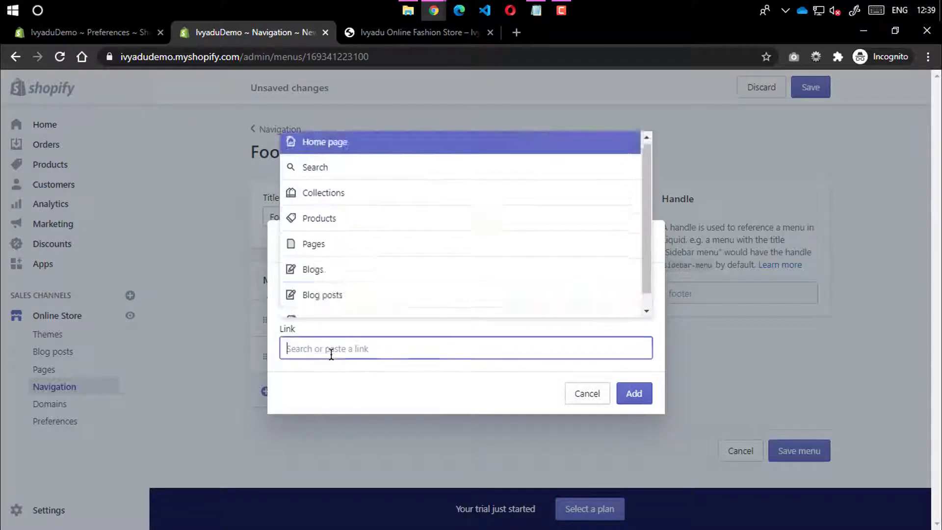
click(353, 195)
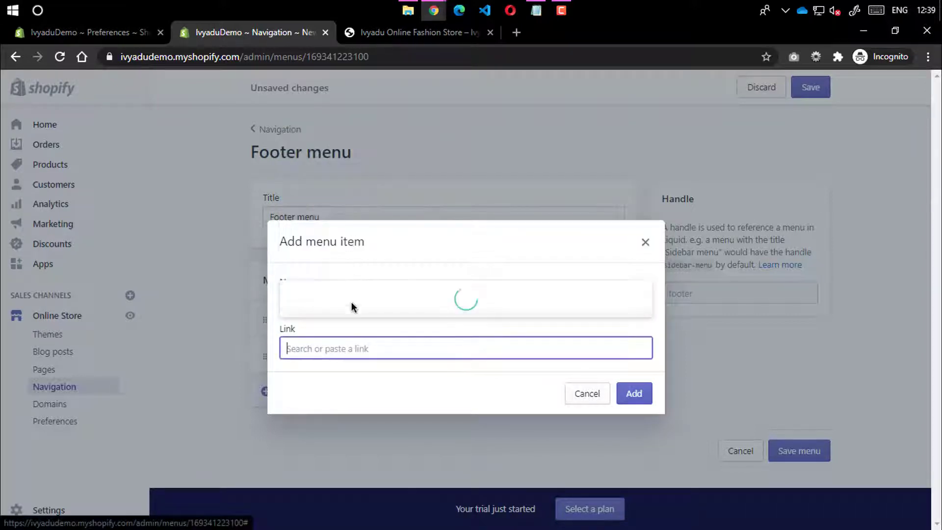
click(338, 269)
click(649, 389)
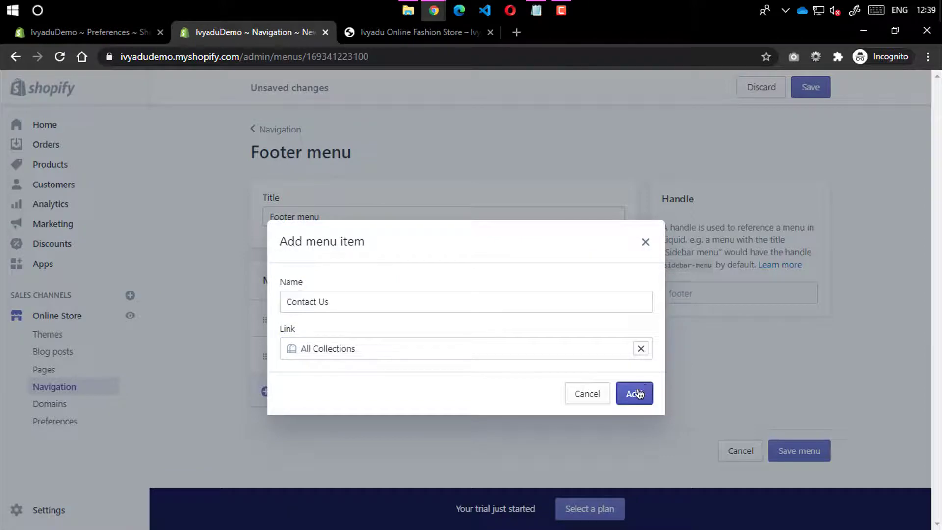
click(610, 398)
click(567, 210)
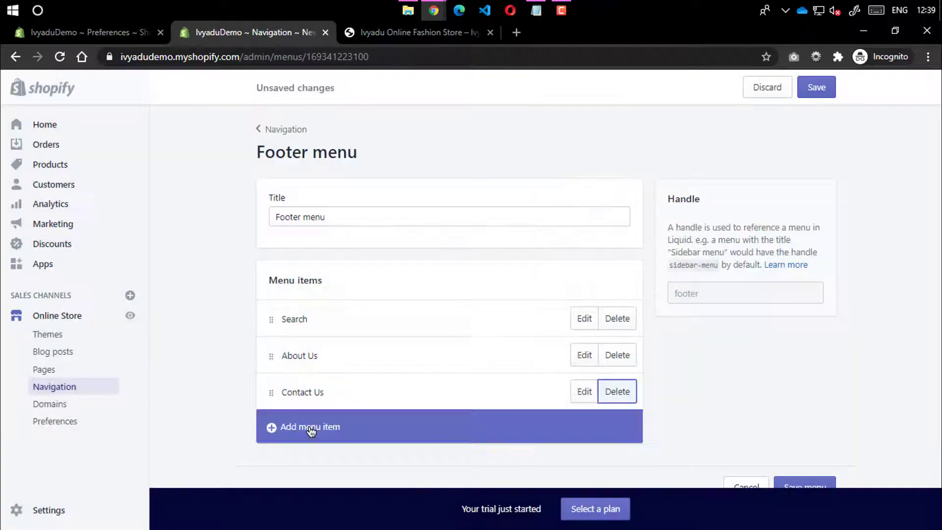
Add a FAQs footer item linked to All Collections, save the menu, and reload the storefront
click(289, 427)
click(339, 297)
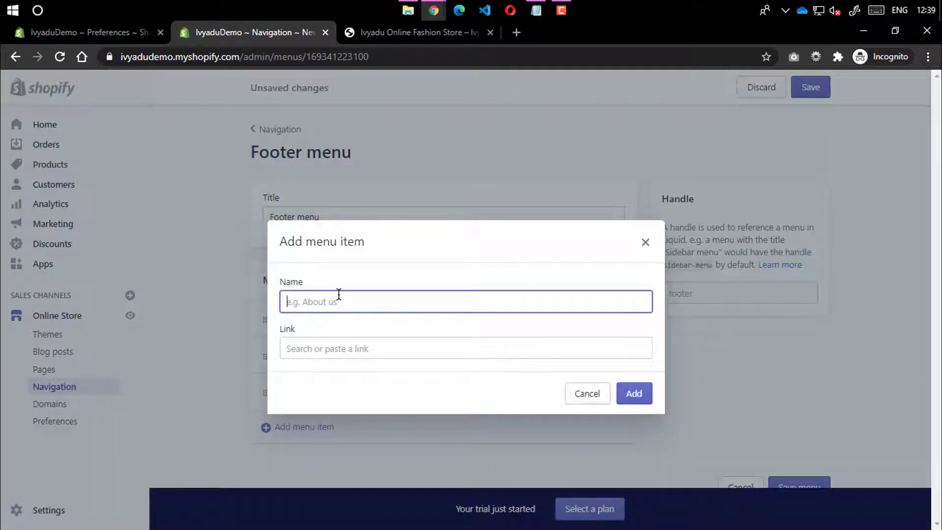
text(FAQs)
click(343, 347)
click(339, 428)
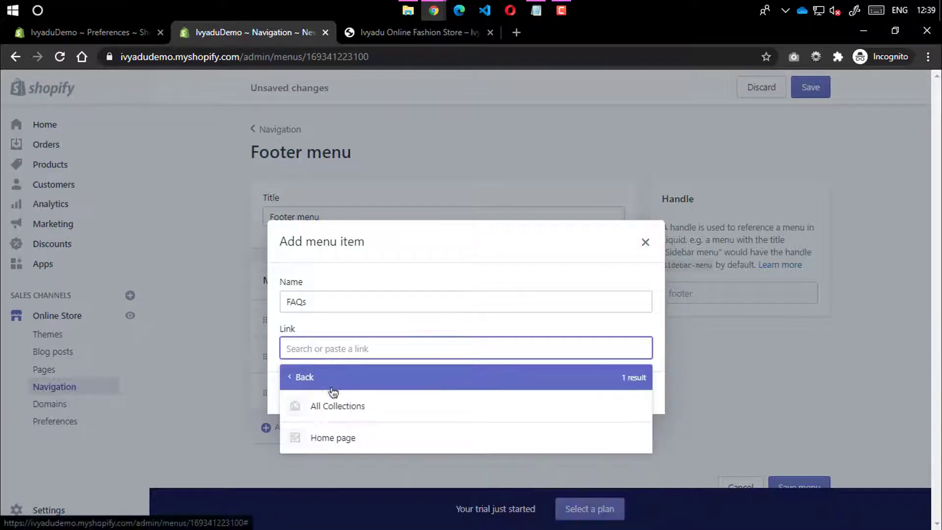
click(338, 406)
click(633, 394)
click(824, 87)
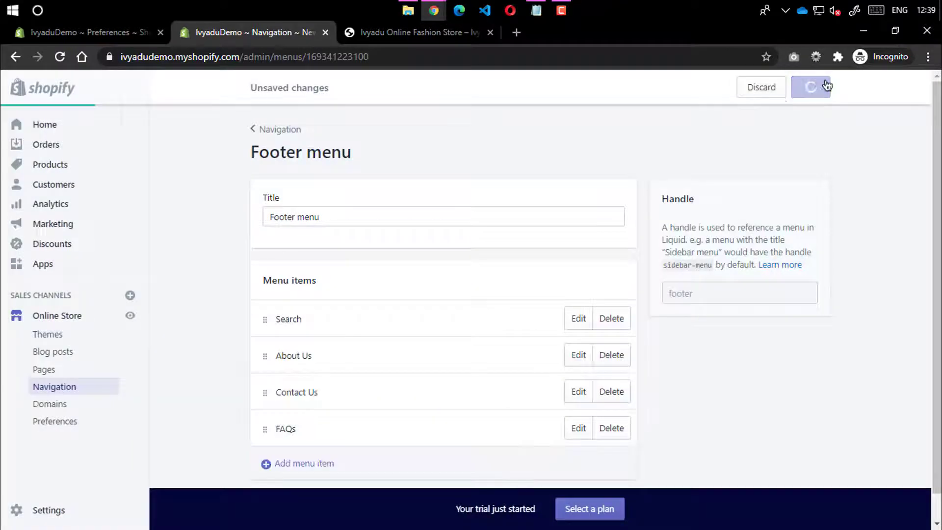
click(375, 30)
click(60, 57)
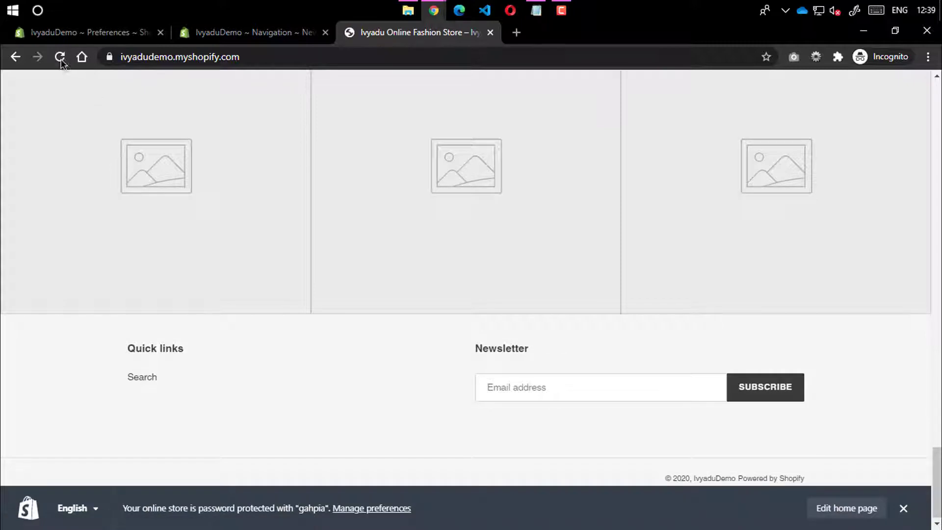
Reload the storefront, then check the admin's Products > Collections list
click(61, 57)
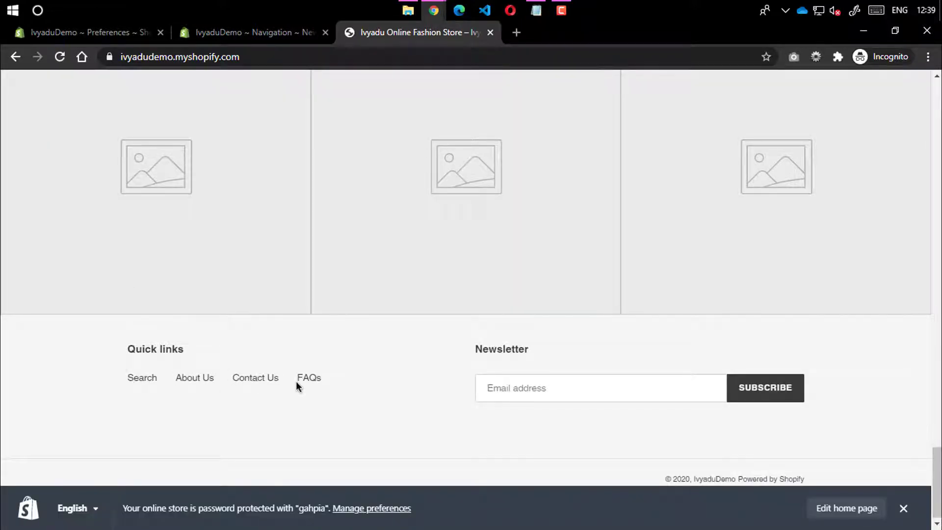
scroll(534, 291, up, 15)
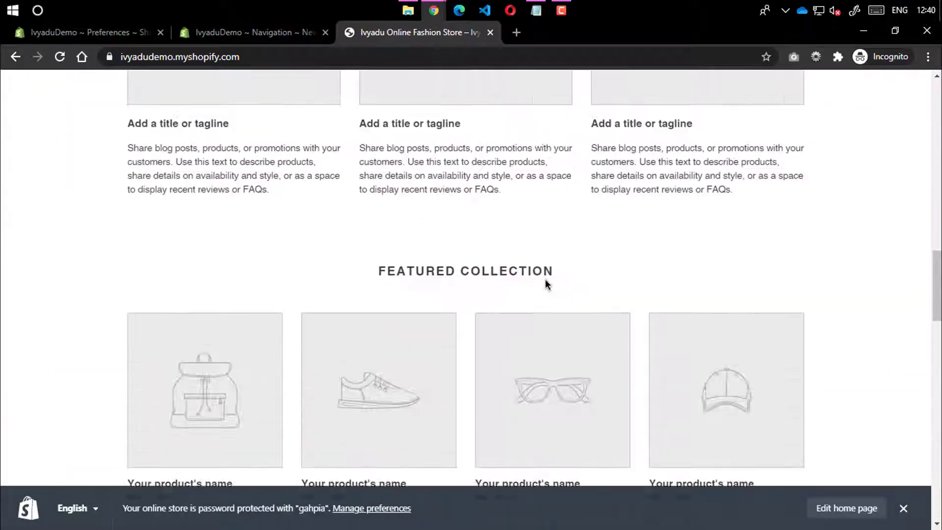
scroll(546, 278, down, 5)
scroll(546, 285, up, 5)
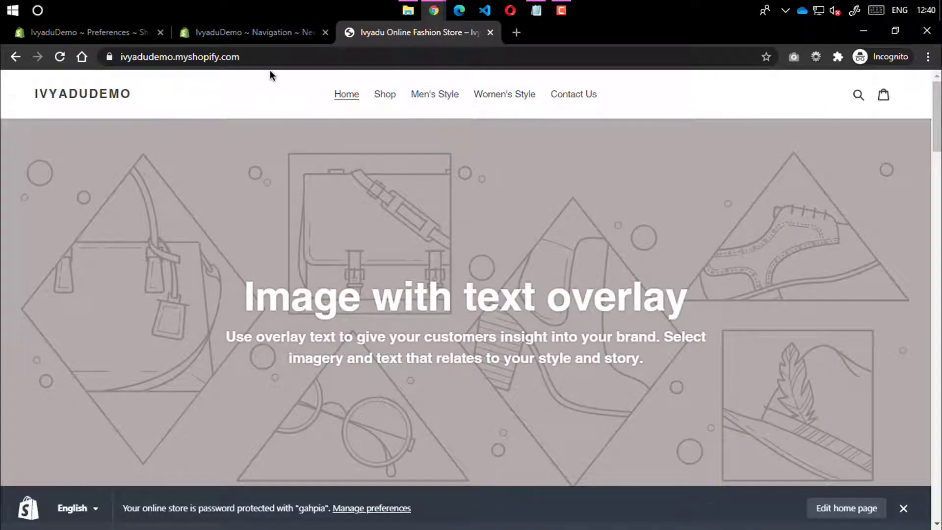
click(231, 33)
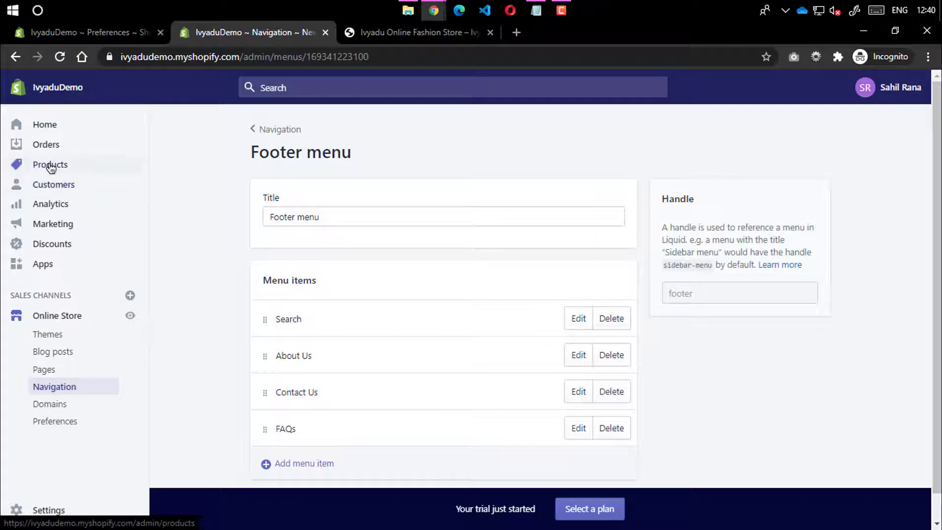
click(25, 165)
click(56, 236)
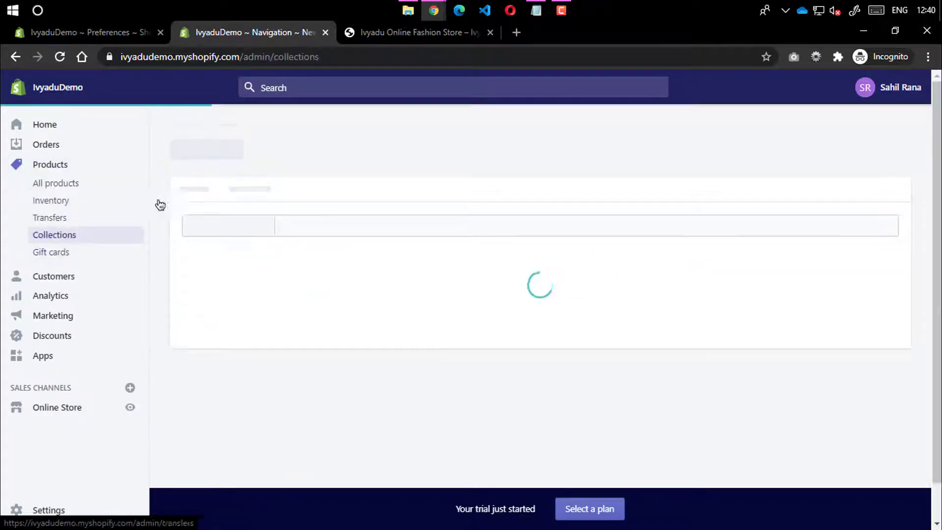
Open the storefront Shop page and follow the Men's Style menu link
click(408, 32)
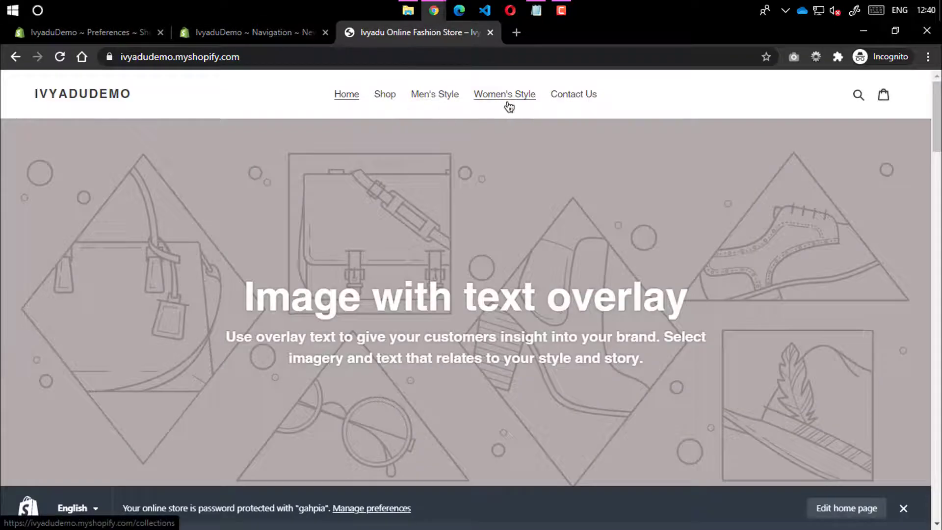
click(385, 95)
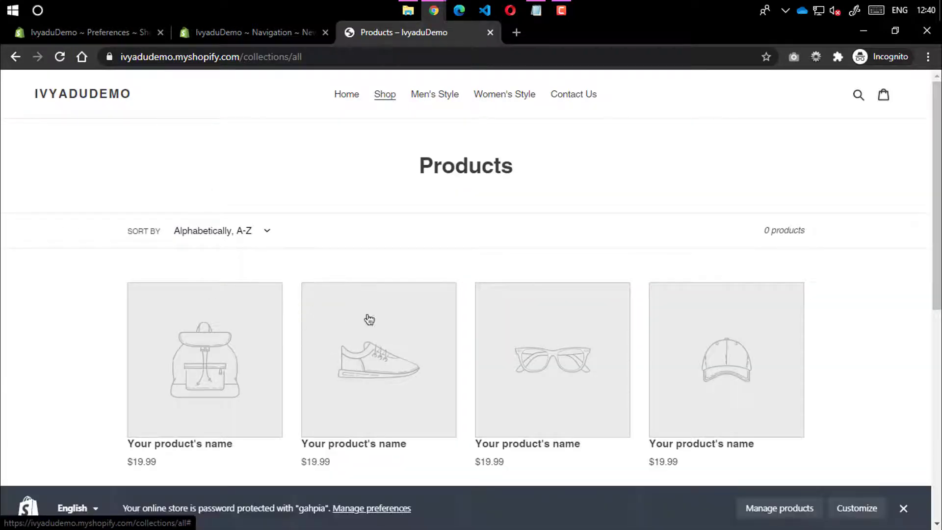
click(447, 105)
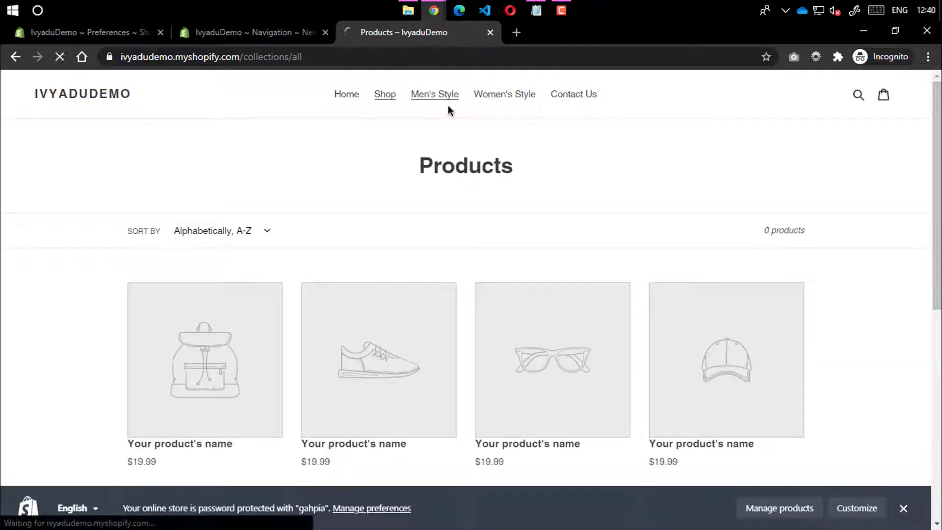
Create a collection titled 'Men's Style', set its type to Manual, and save it
click(238, 37)
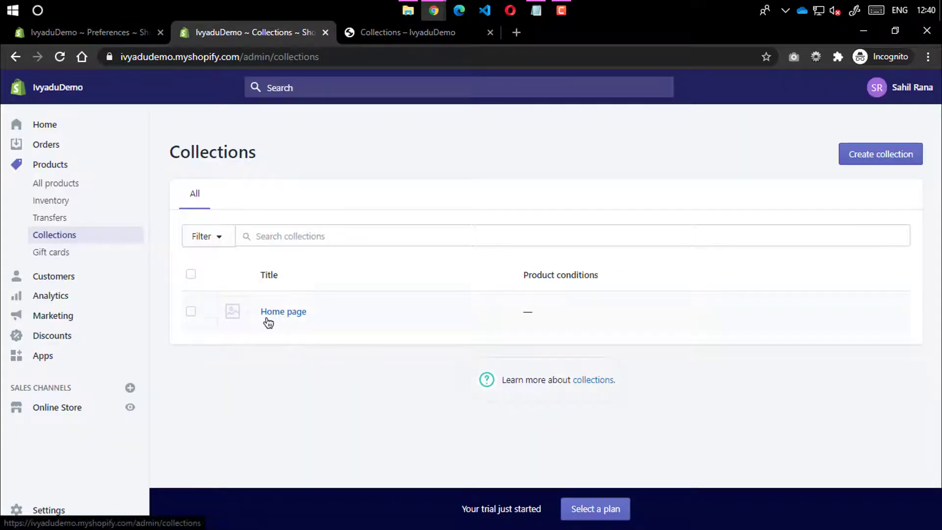
click(858, 156)
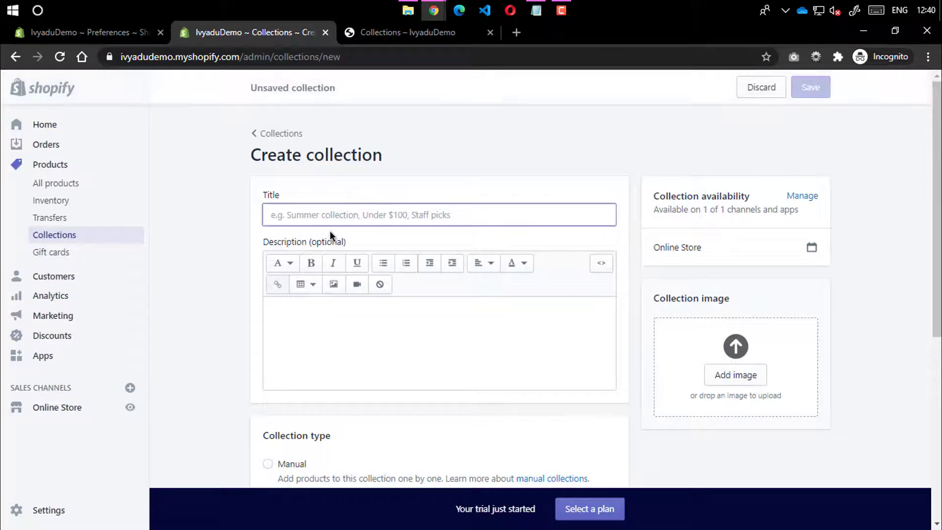
text(M)
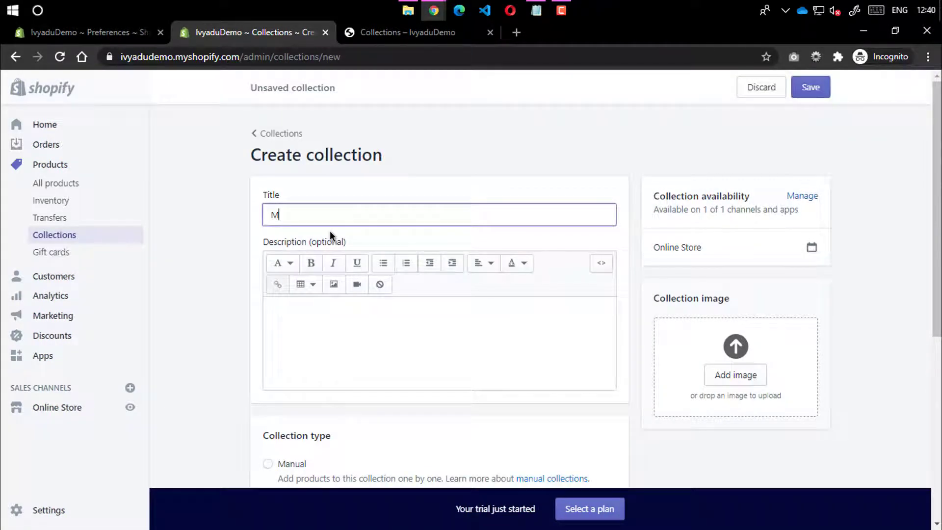
text(en's Style)
click(234, 208)
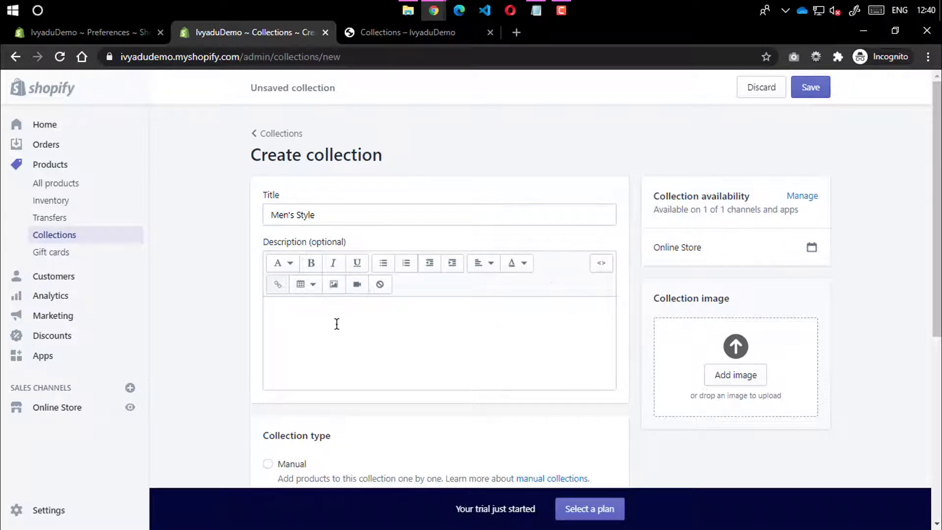
click(336, 308)
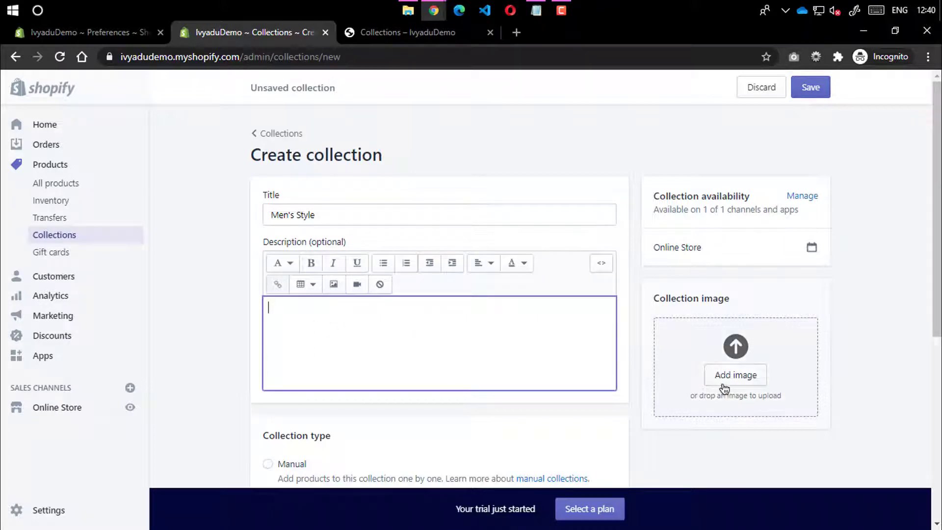
scroll(724, 389, down, 4)
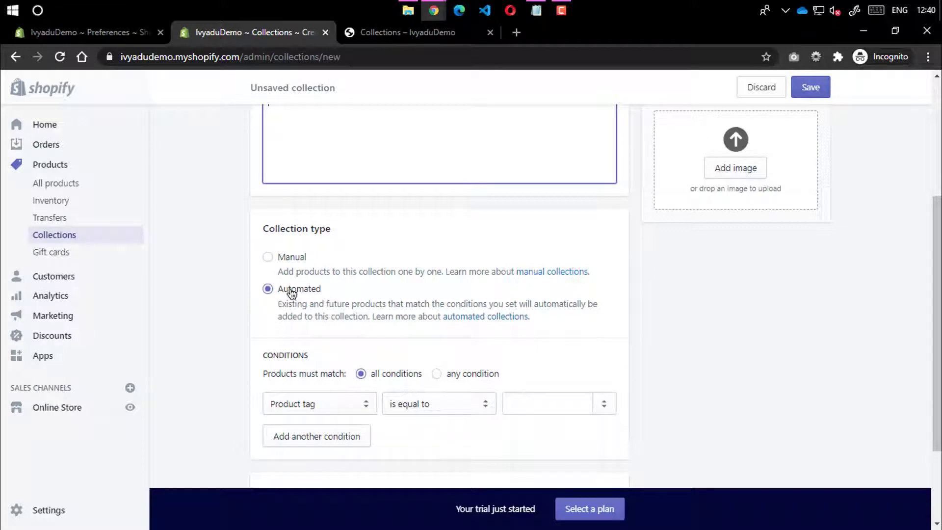
click(268, 256)
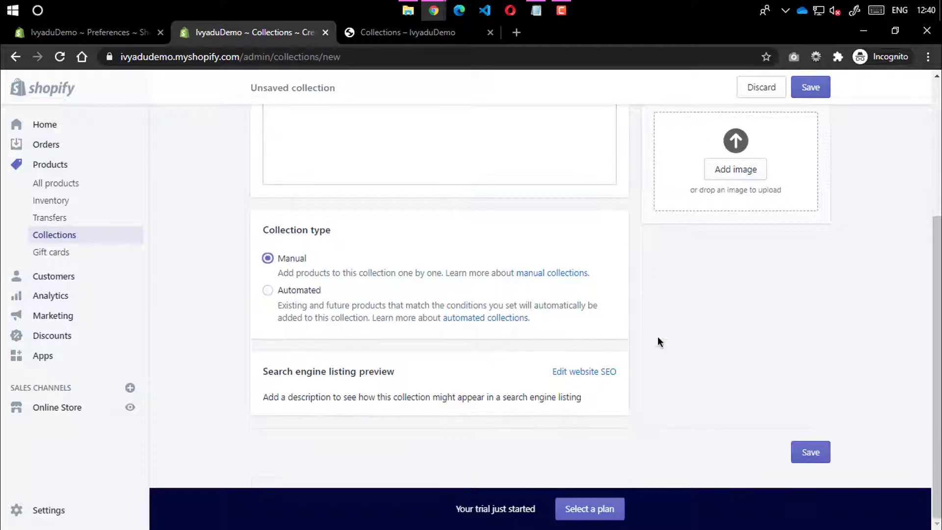
scroll(740, 330, up, 4)
click(811, 87)
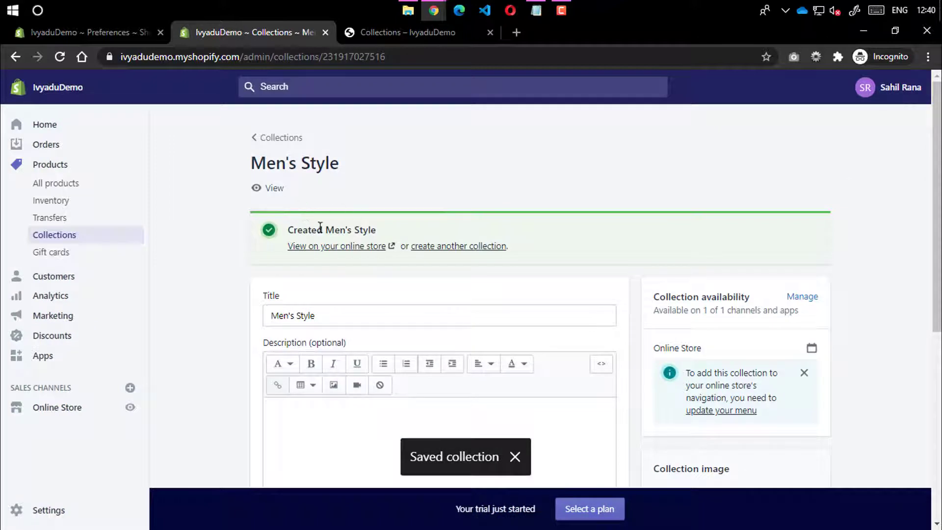
Create another collection titled 'Women's Style', save it, and return to the Collections list
click(450, 248)
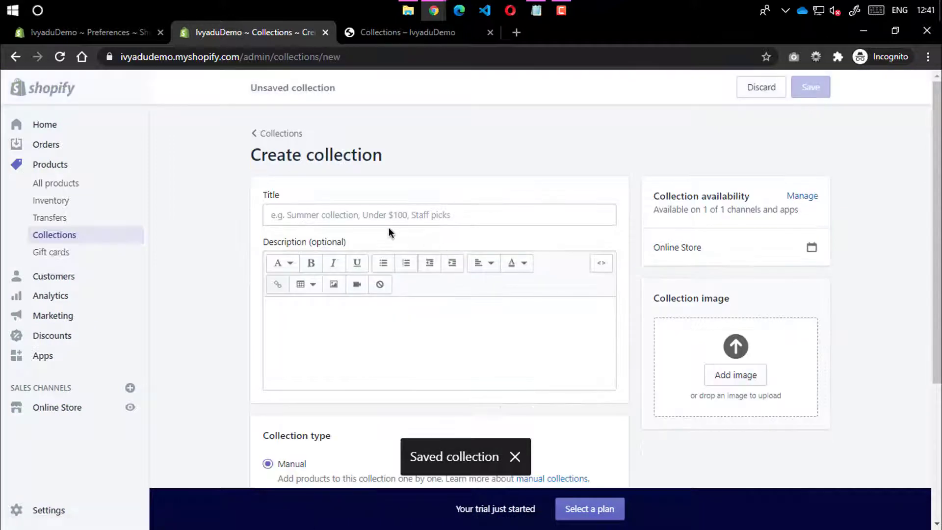
click(387, 218)
text(W)
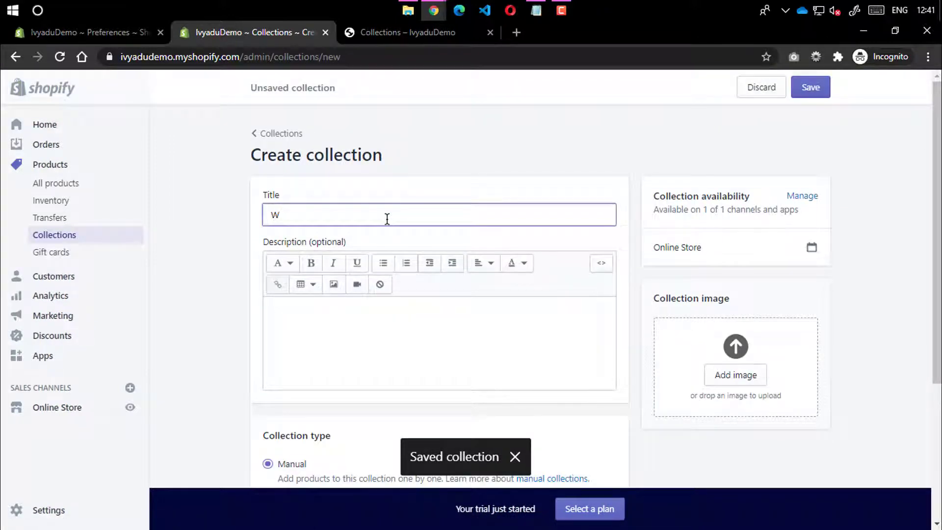
text(omen's Style)
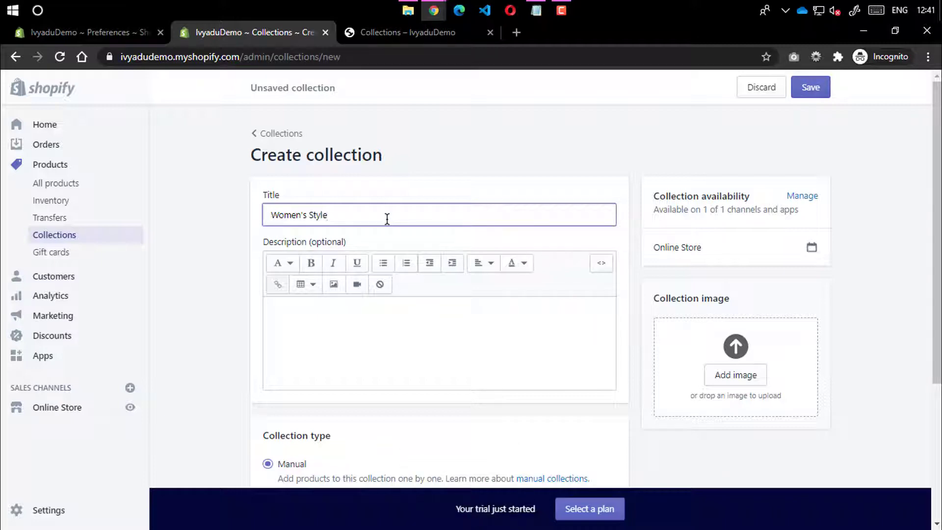
click(540, 149)
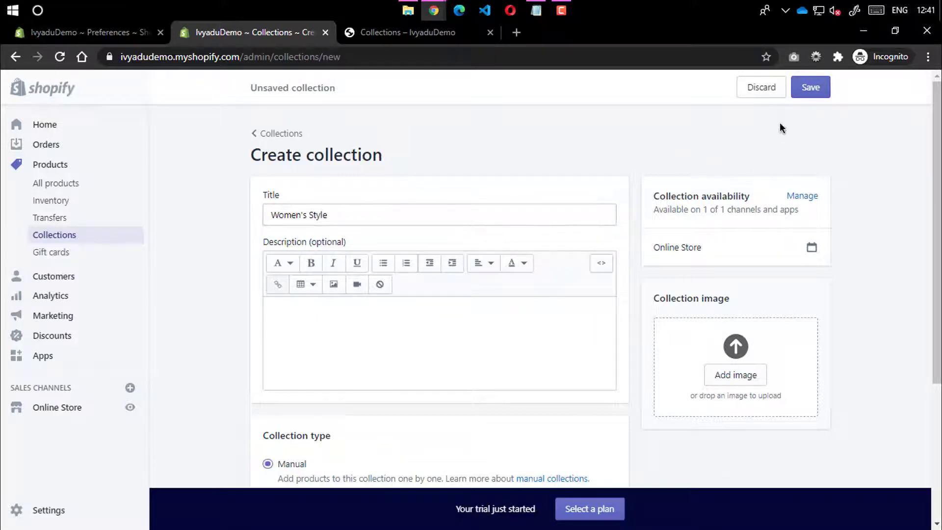
scroll(376, 353, down, 4)
scroll(341, 273, up, 4)
click(810, 87)
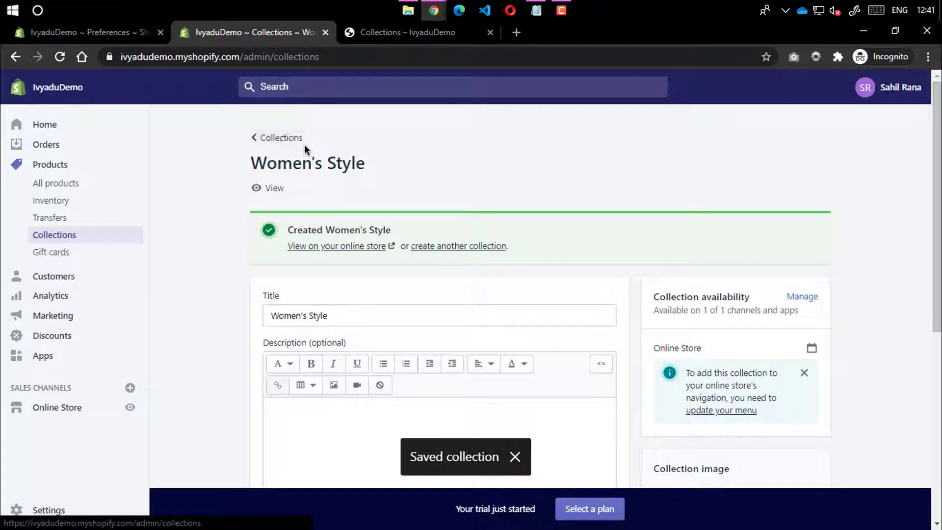
click(302, 142)
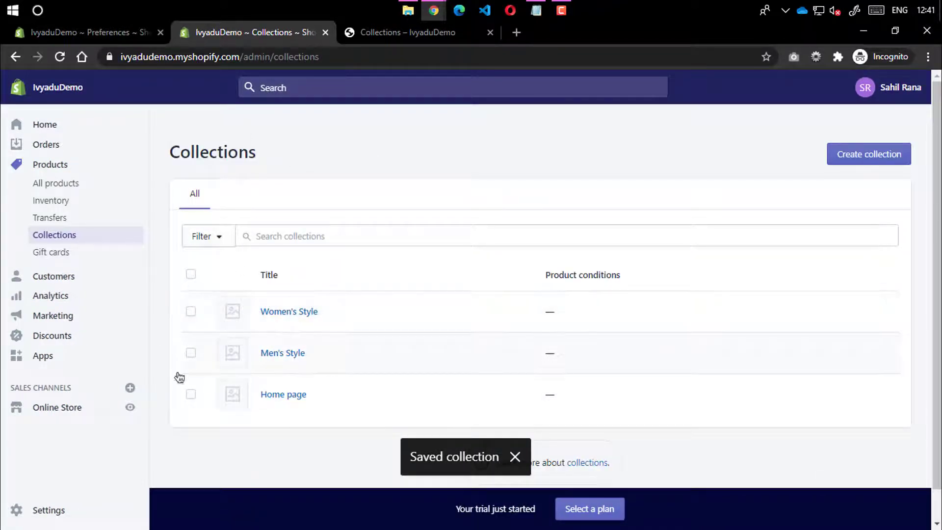
Open the Main menu in Online Store > Navigation for editing
click(74, 414)
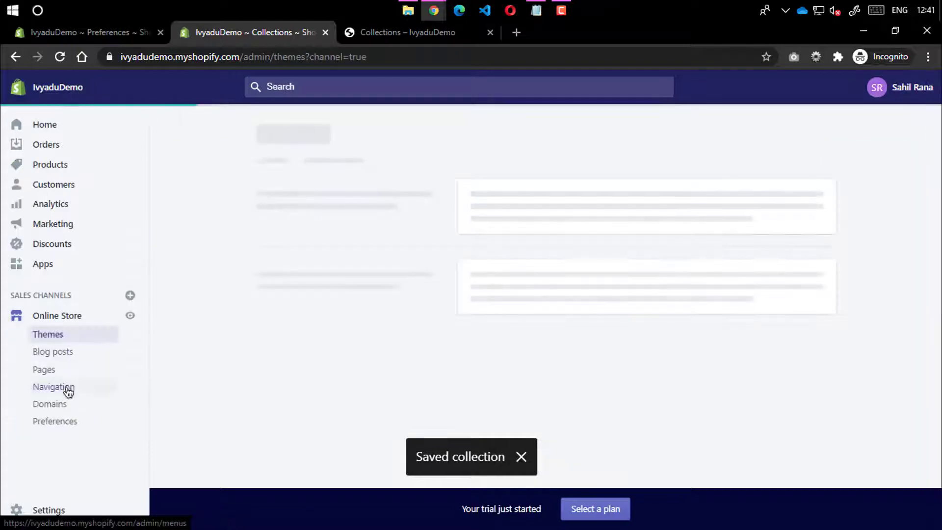
click(50, 388)
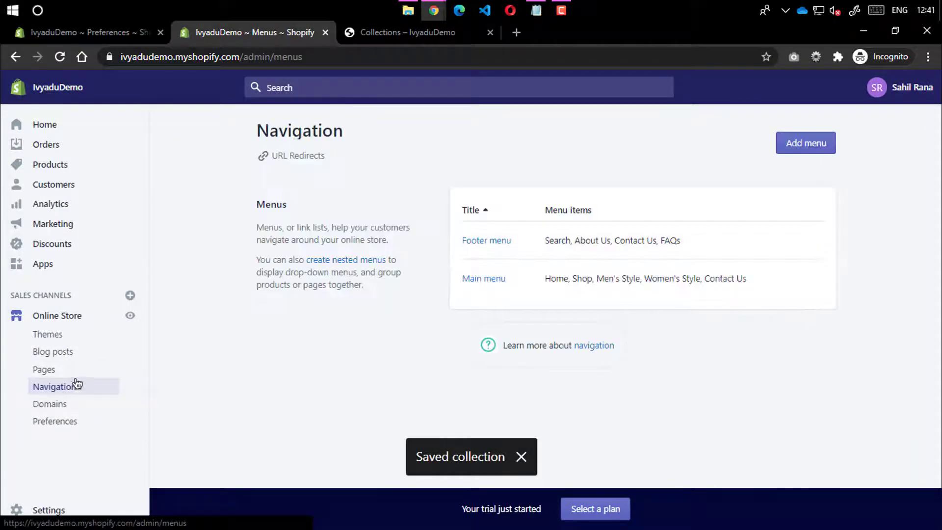
click(484, 279)
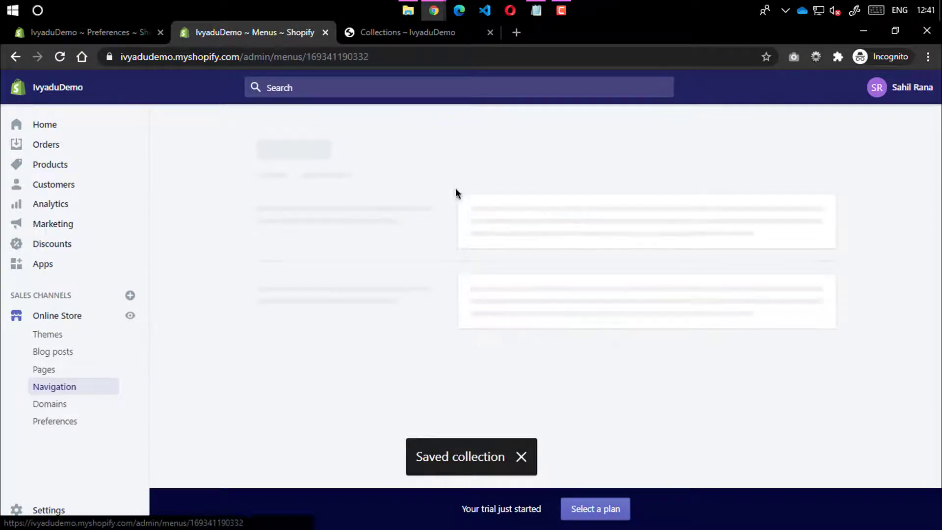
click(414, 34)
click(273, 35)
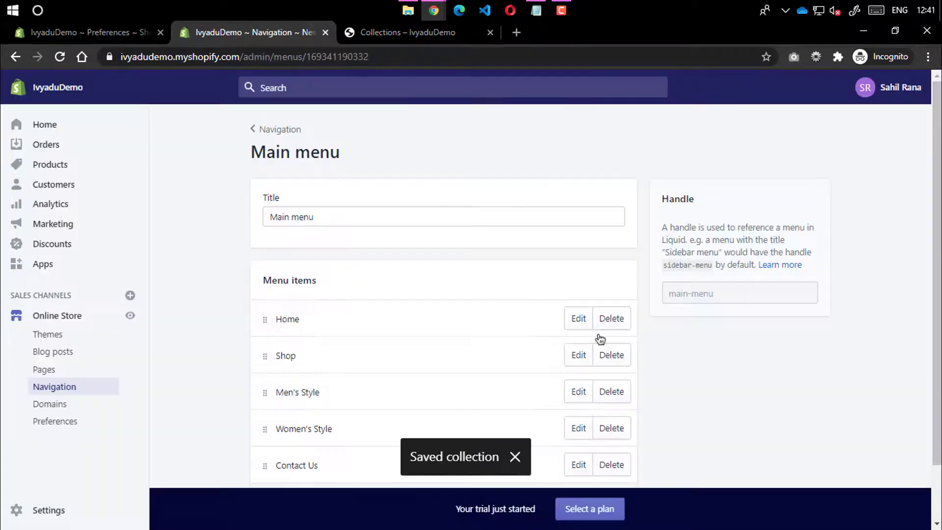
scroll(554, 348, down, 2)
Relink the Men's Style menu item from All Collections to the Men's Style collection
click(577, 327)
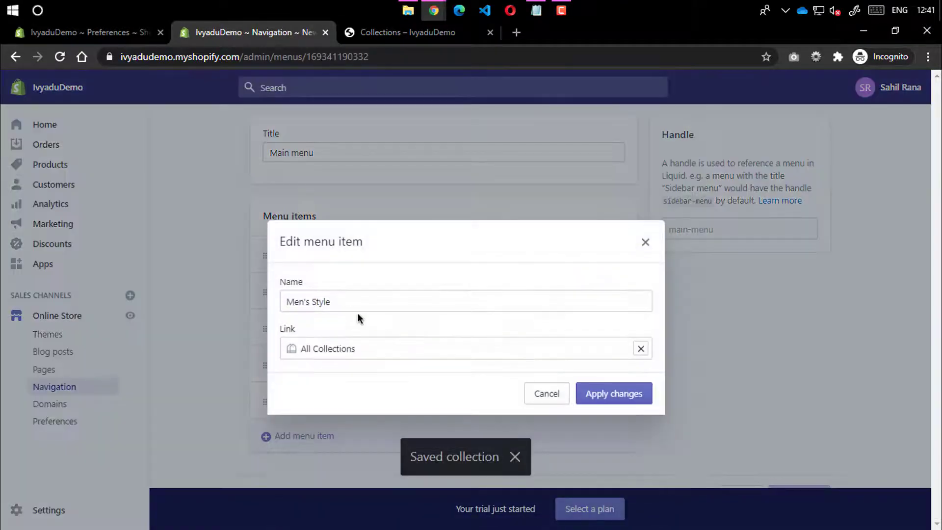
click(641, 348)
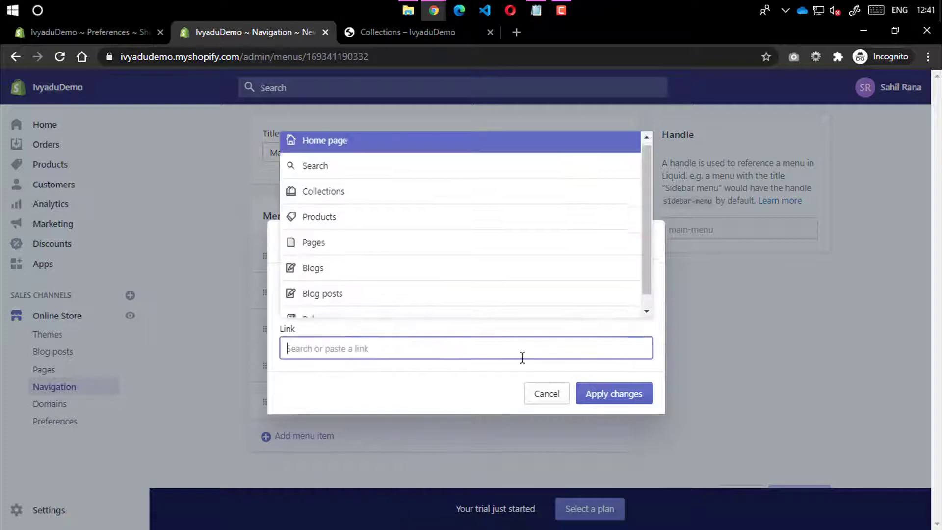
click(340, 197)
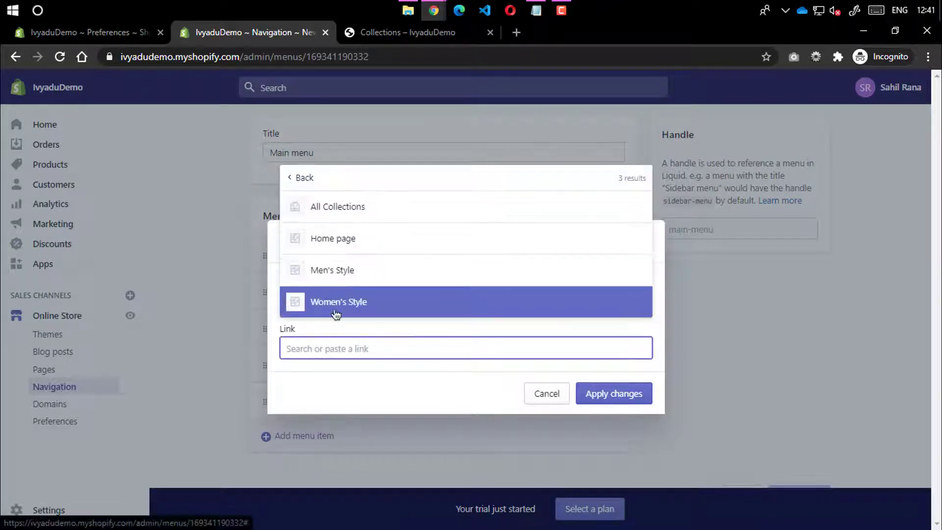
click(326, 271)
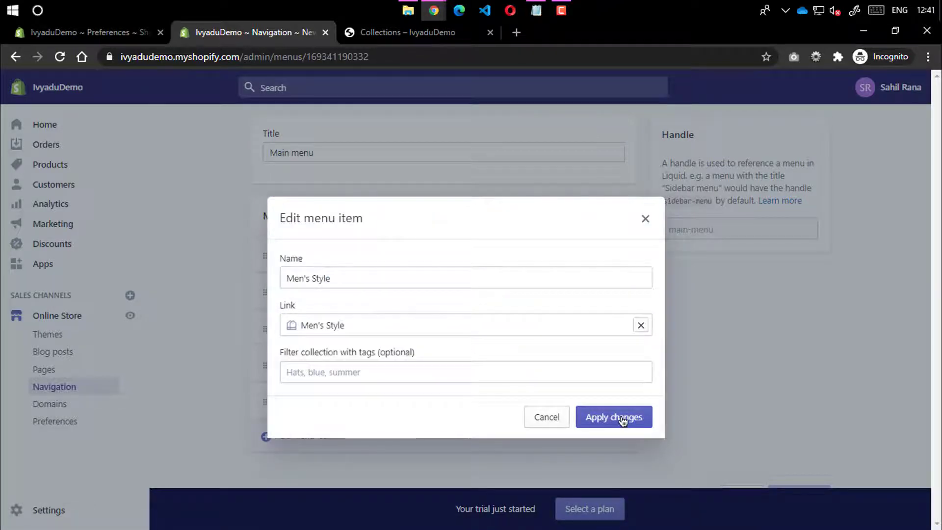
click(332, 371)
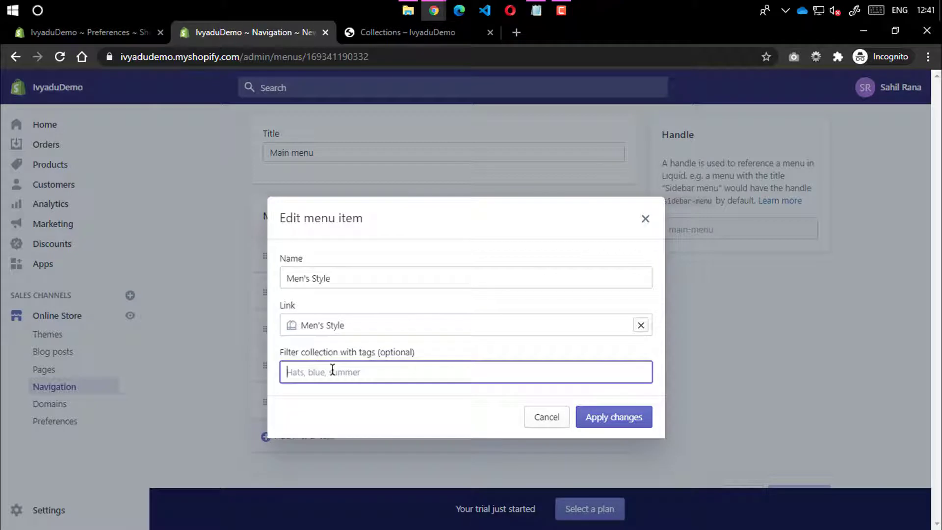
click(614, 416)
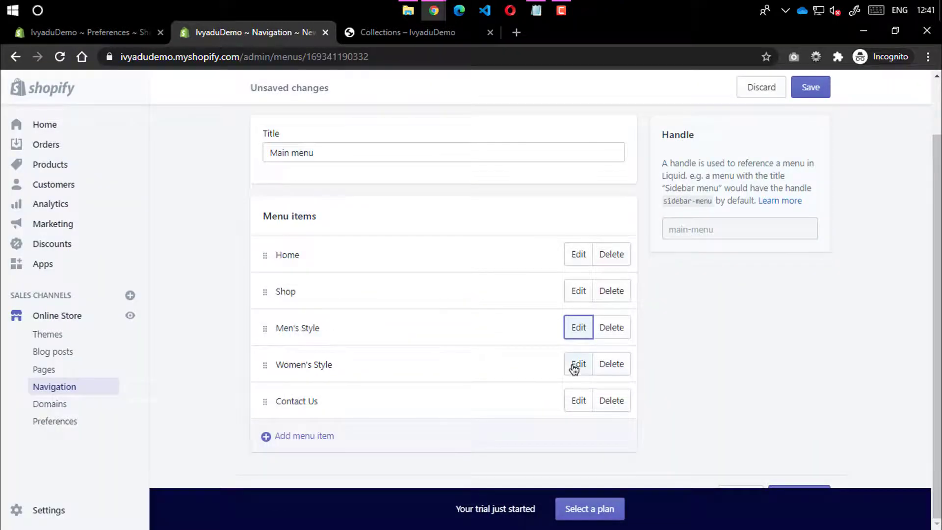
Start relinking Women's Style, back out, and recheck the Men's Style item's link
click(576, 364)
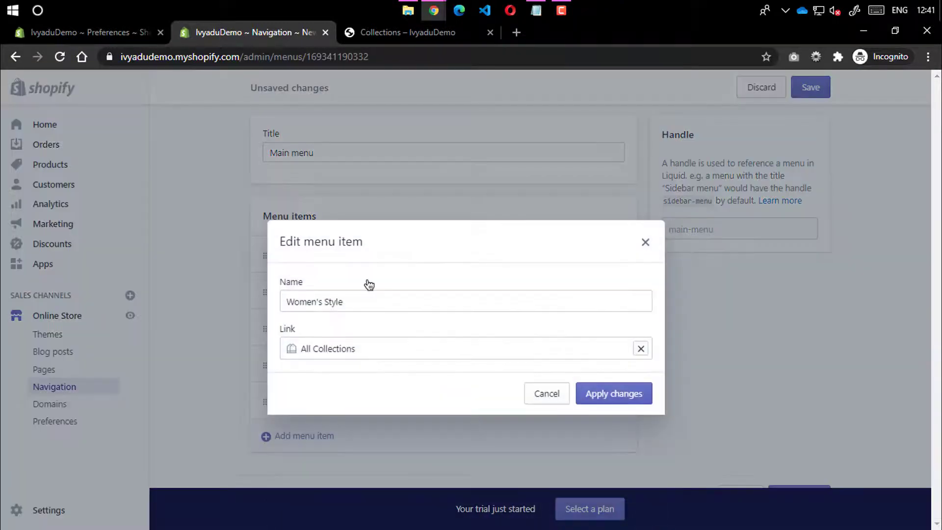
click(641, 350)
click(346, 199)
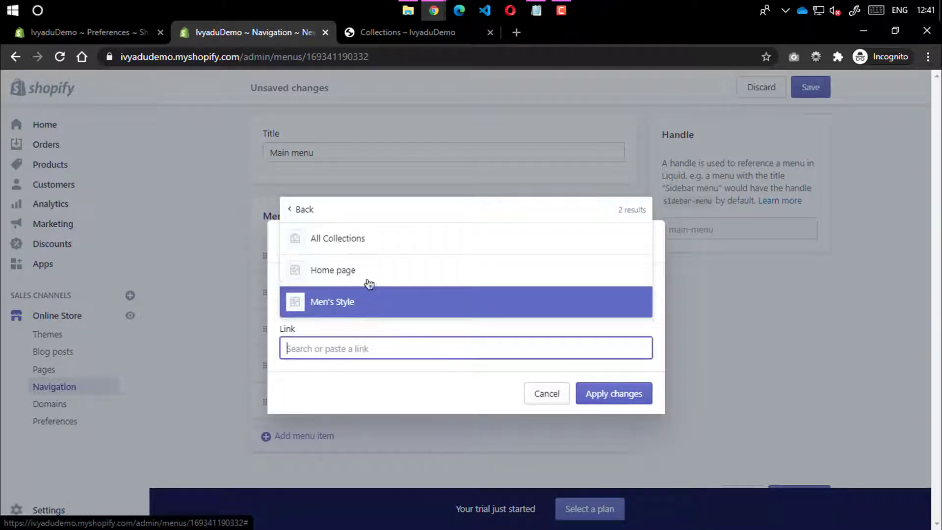
click(418, 375)
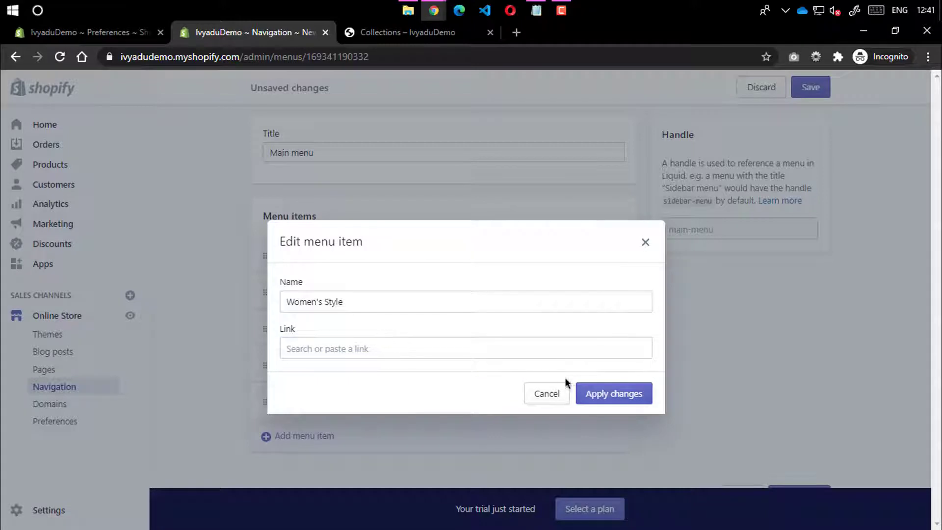
click(599, 393)
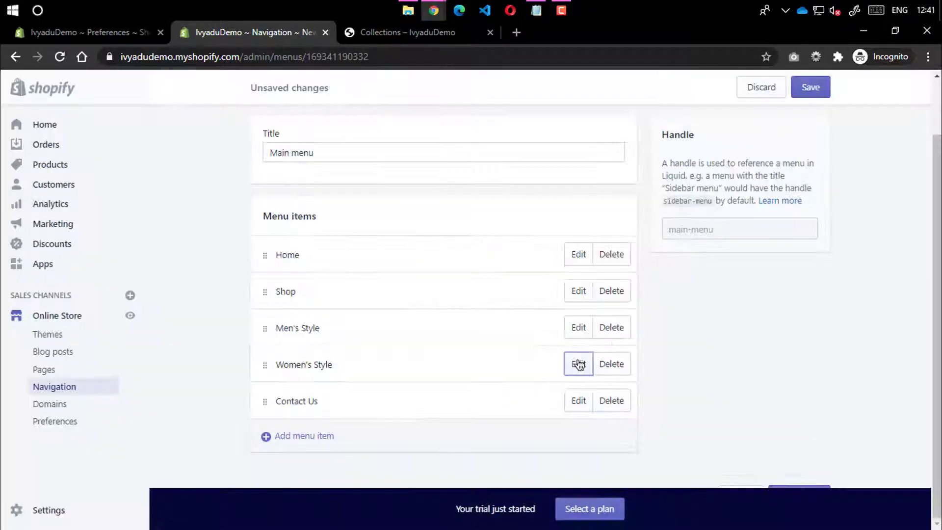
click(573, 333)
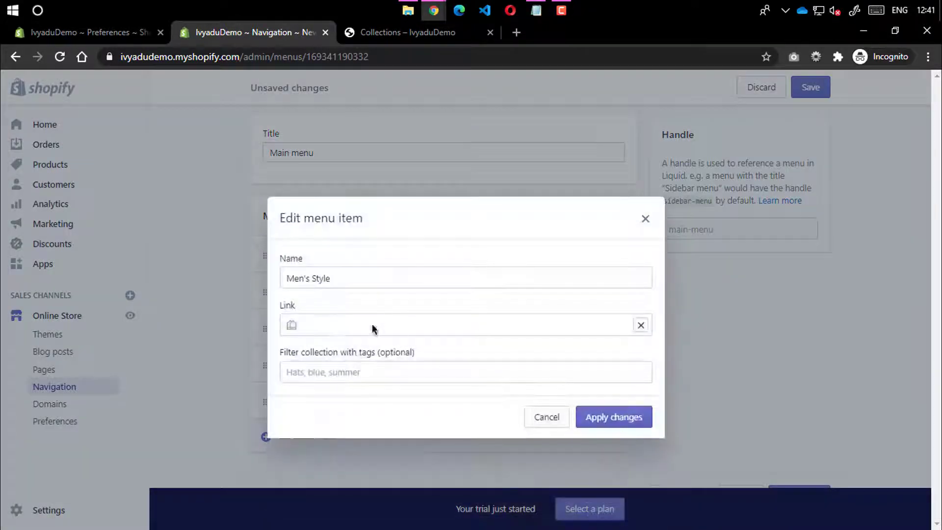
click(613, 417)
Link the Women's Style item to the Women's Style collection and save the main menu
click(578, 363)
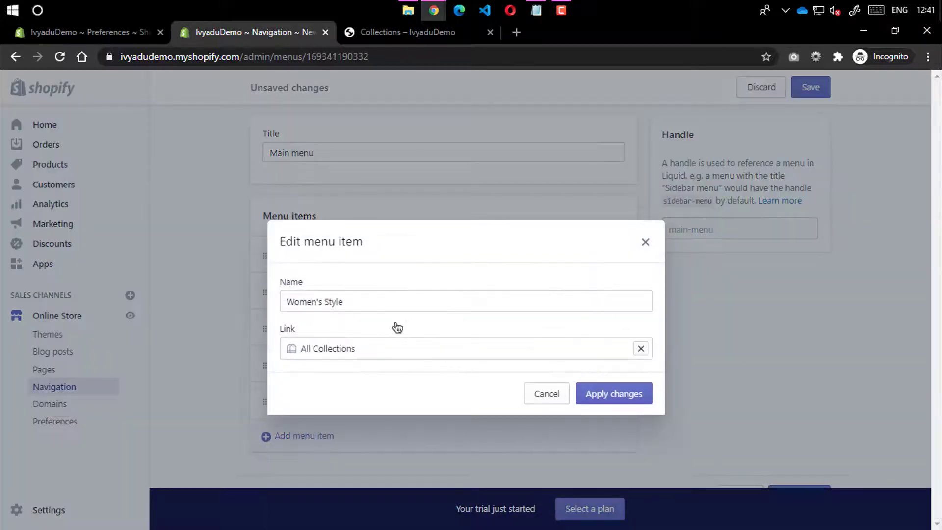
click(384, 347)
key(BackSpace)
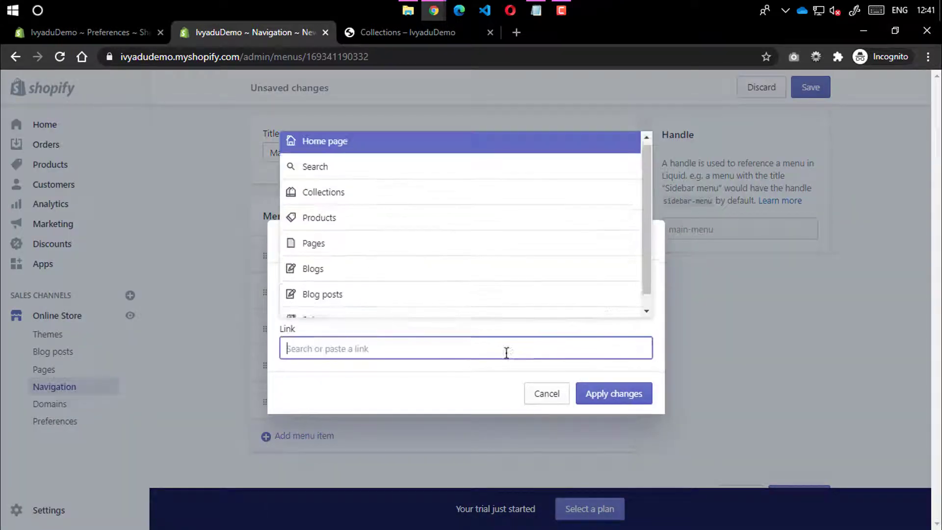
click(356, 199)
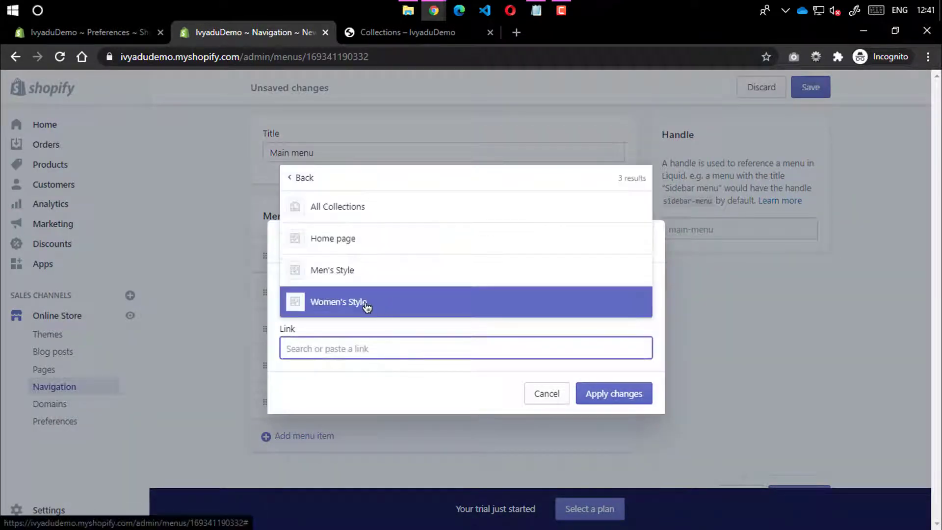
click(389, 306)
click(596, 417)
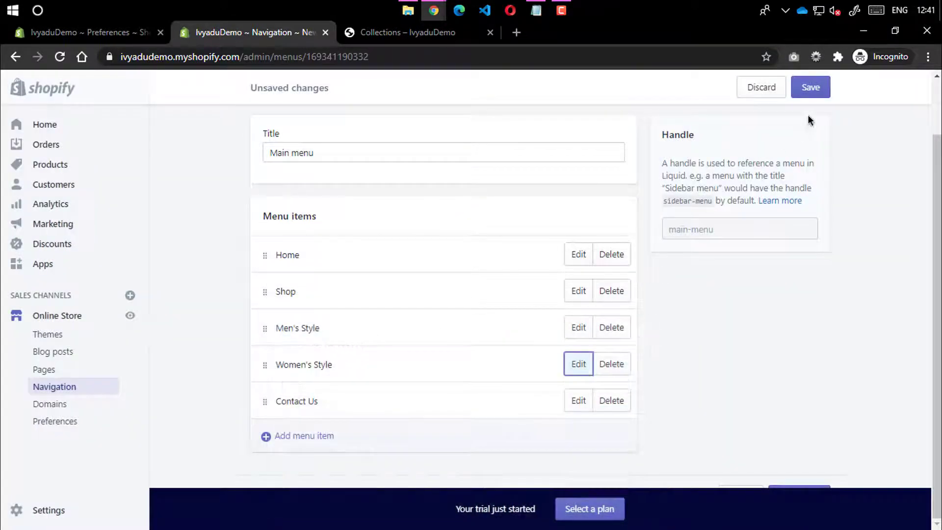
click(809, 89)
Reload the storefront, test the Women's Style, Men's Style and Contact Us links, then return to admin
click(401, 35)
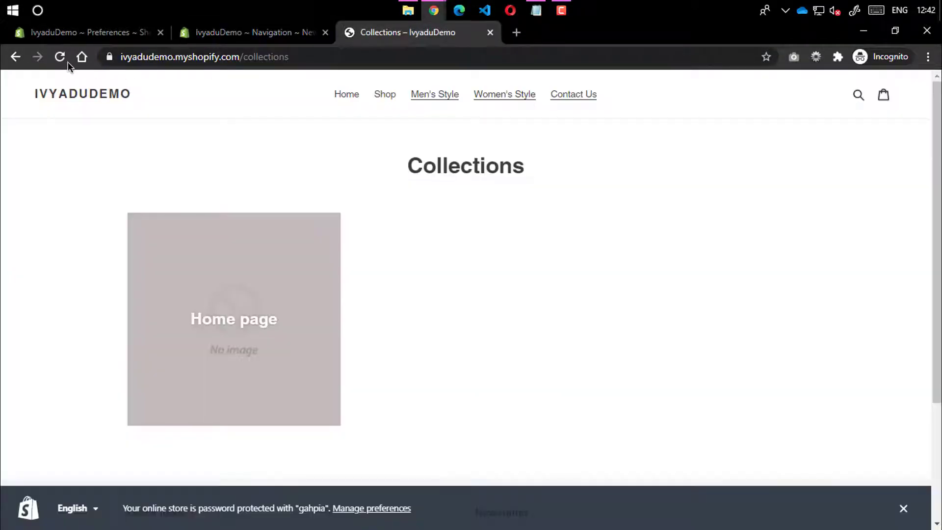
click(60, 57)
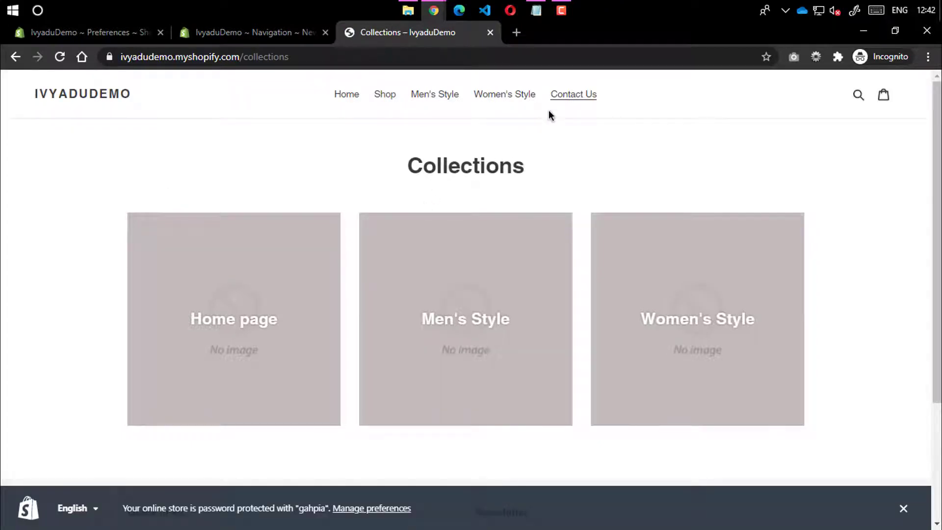
click(514, 96)
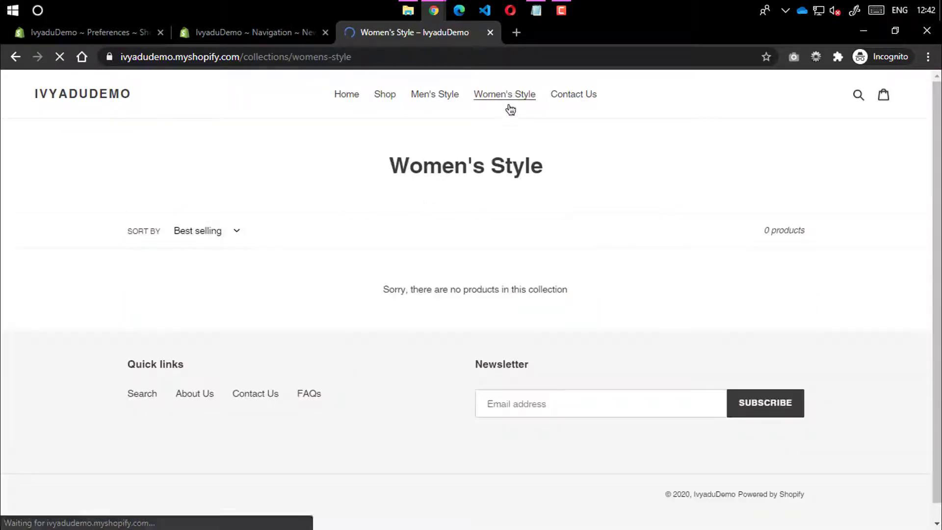
click(454, 96)
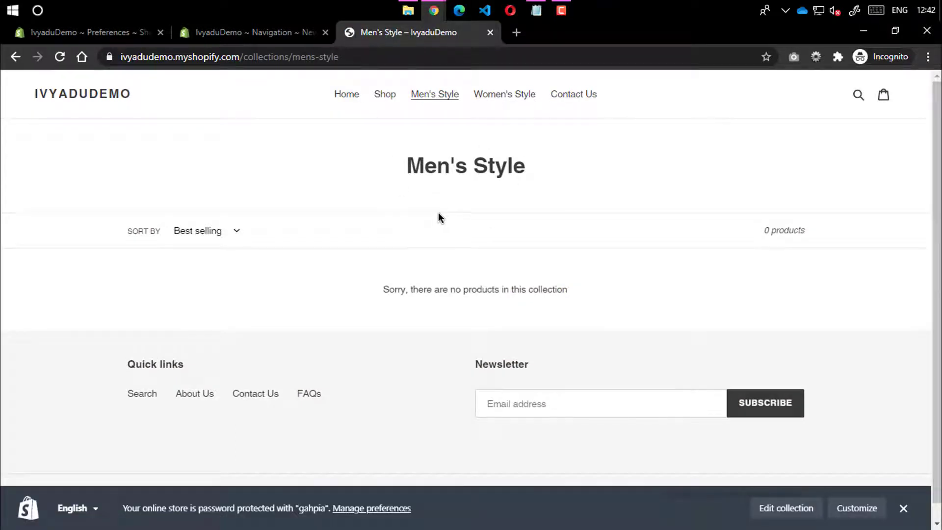
click(555, 99)
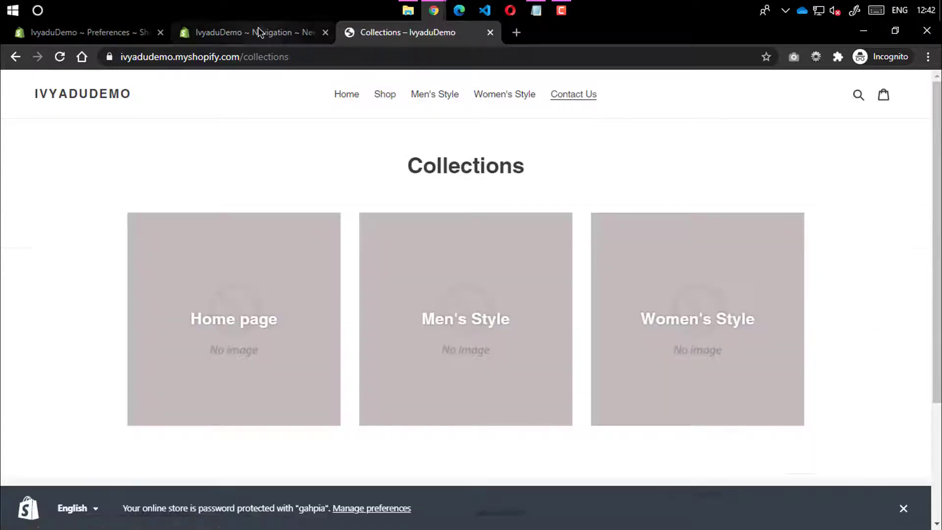
click(259, 32)
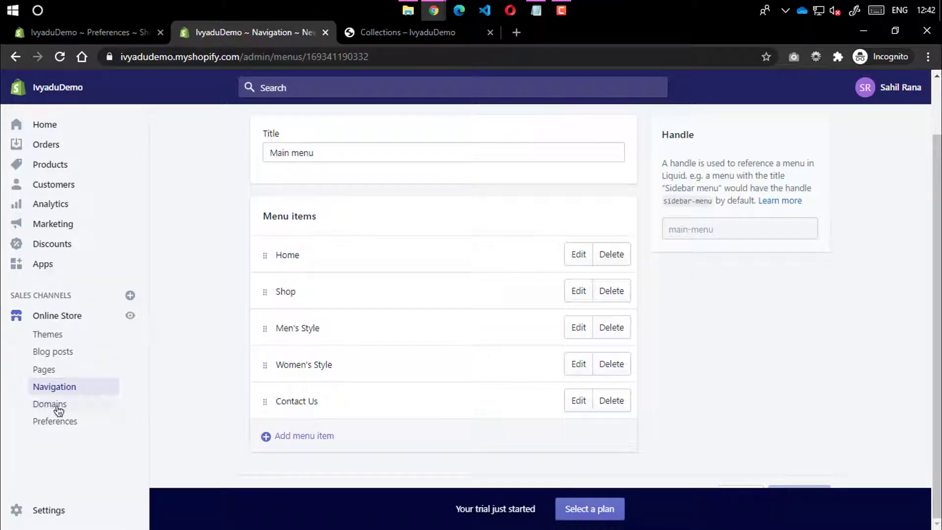
Open the store's Pages list and check the storefront footer
click(54, 371)
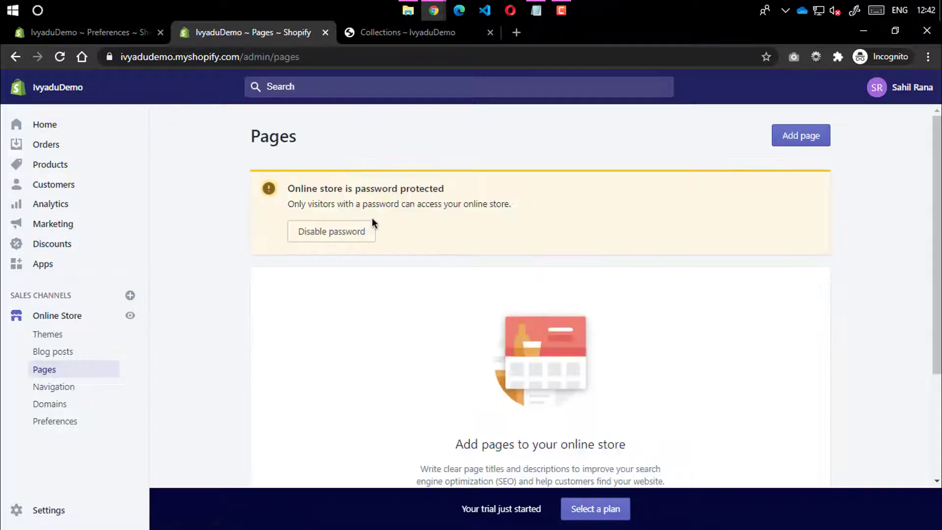
scroll(363, 234, down, 3)
click(392, 32)
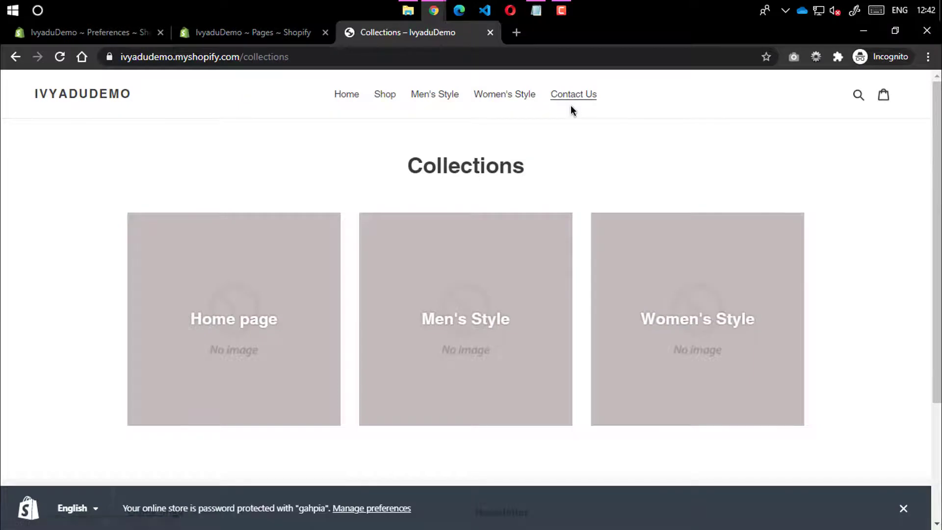
scroll(465, 231, down, 3)
scroll(286, 155, up, 3)
click(262, 32)
Add a new page titled 'About Us' and place the cursor in its content editor
click(534, 364)
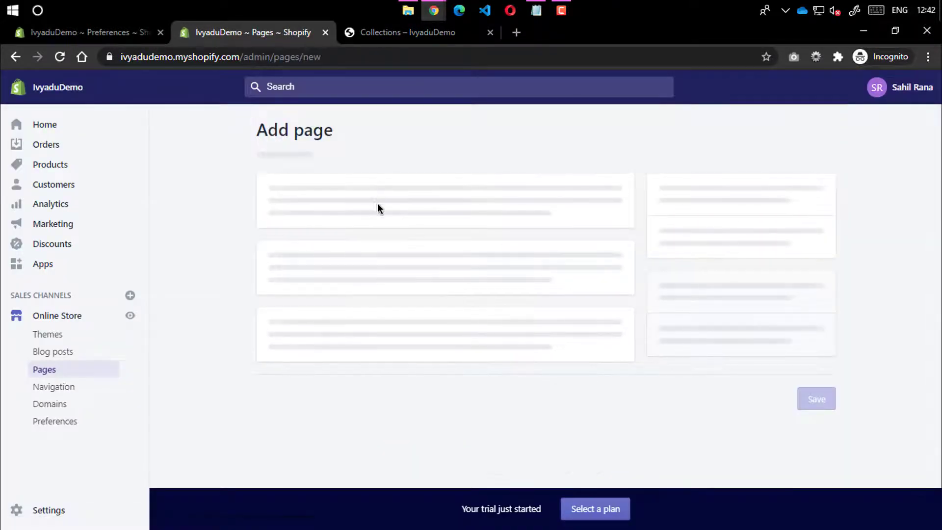
text(About Us)
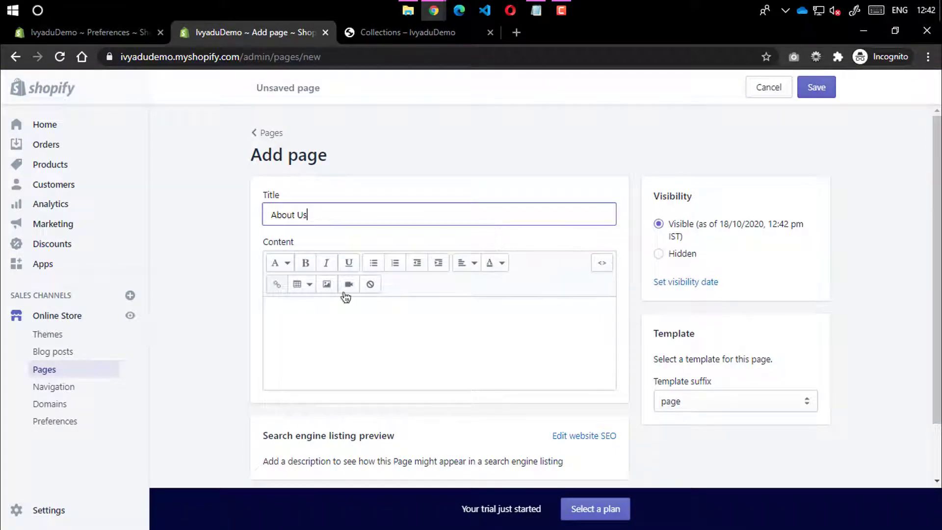
click(309, 340)
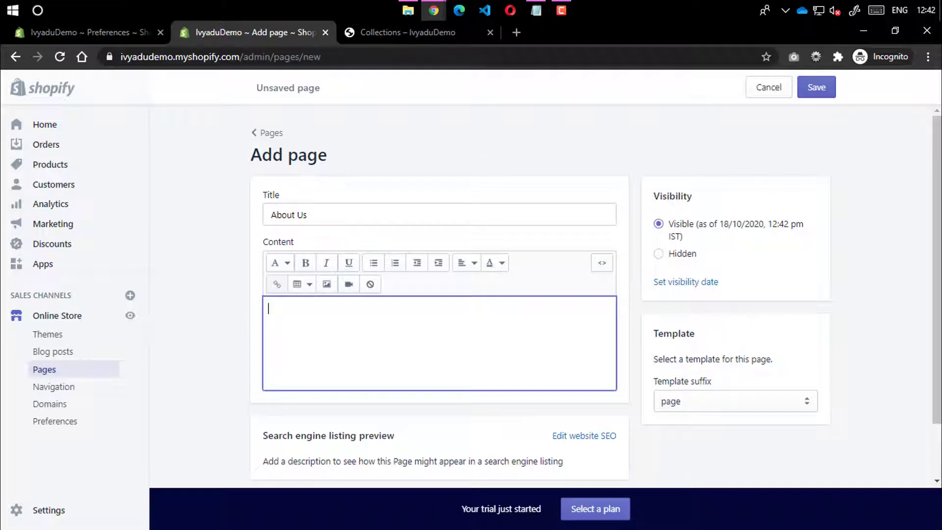
click(517, 32)
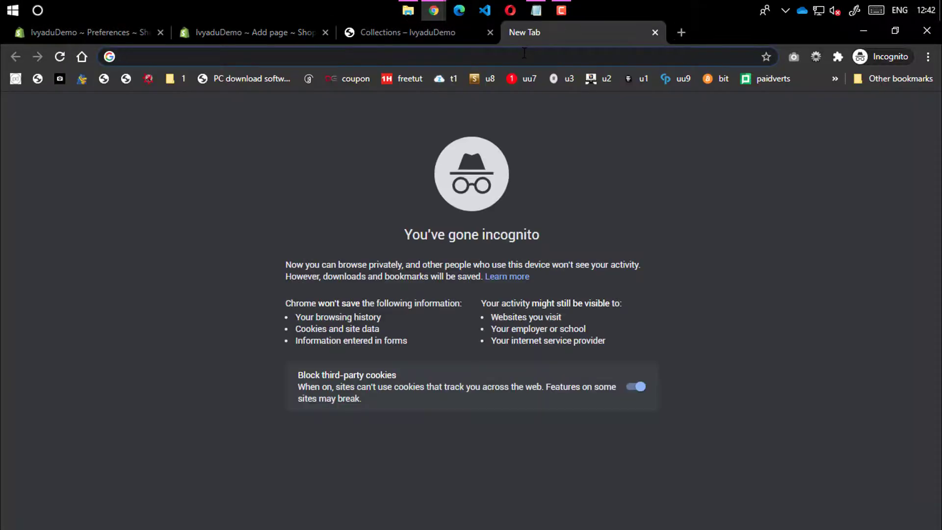
Generate lorem ipsum text on lipsum.com and select the first two paragraphs
text(lorem)
key(Down)
key(Return)
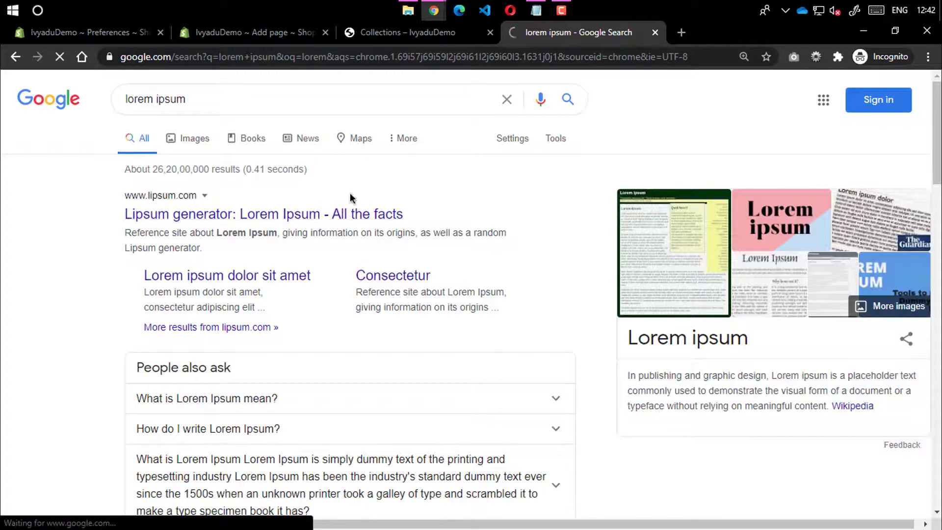
click(373, 214)
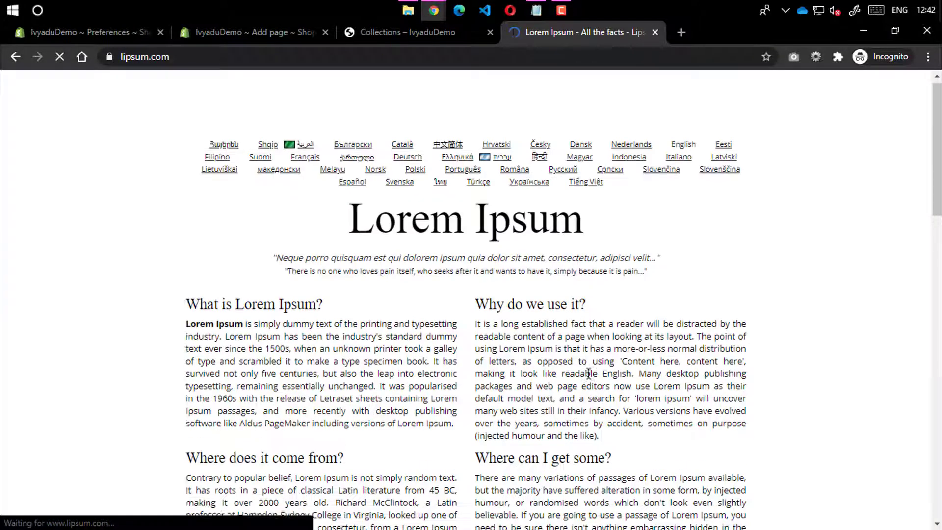
scroll(599, 408, down, 6)
click(654, 339)
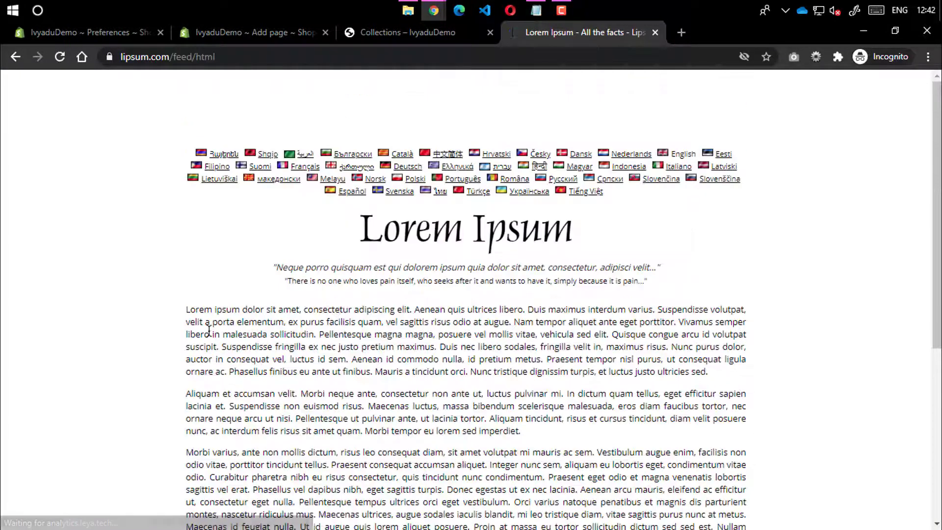
drag(185, 309, 565, 421)
key(ctrl+c)
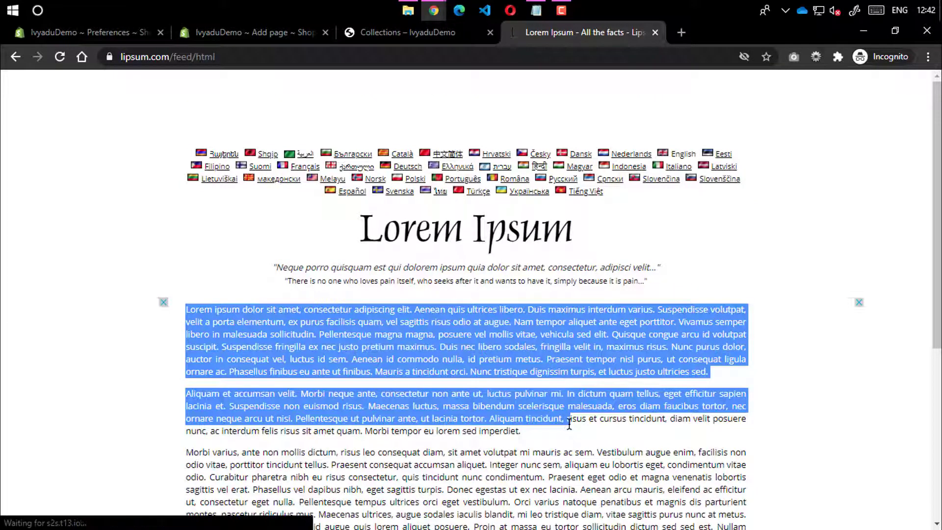
Paste the two lorem ipsum paragraphs into the About Us page content
click(411, 32)
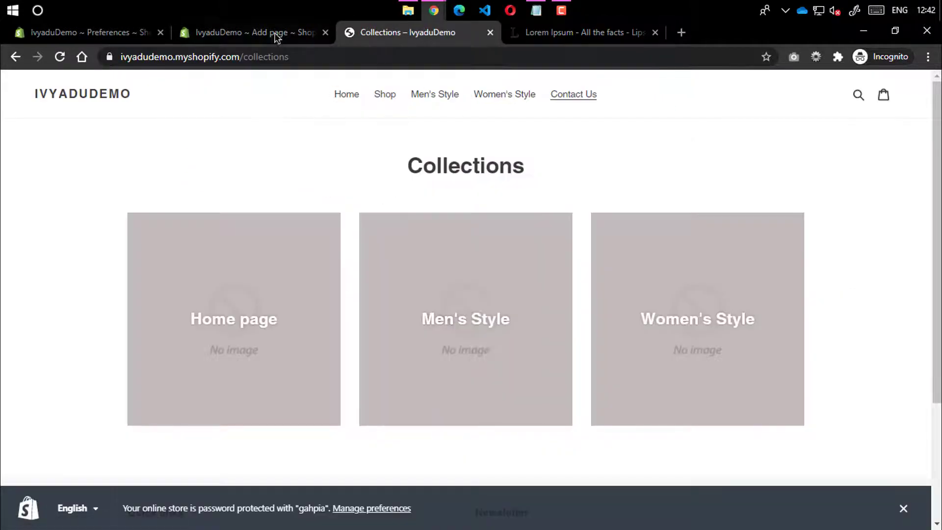
click(275, 34)
key(ctrl+v)
scroll(262, 341, down, 5)
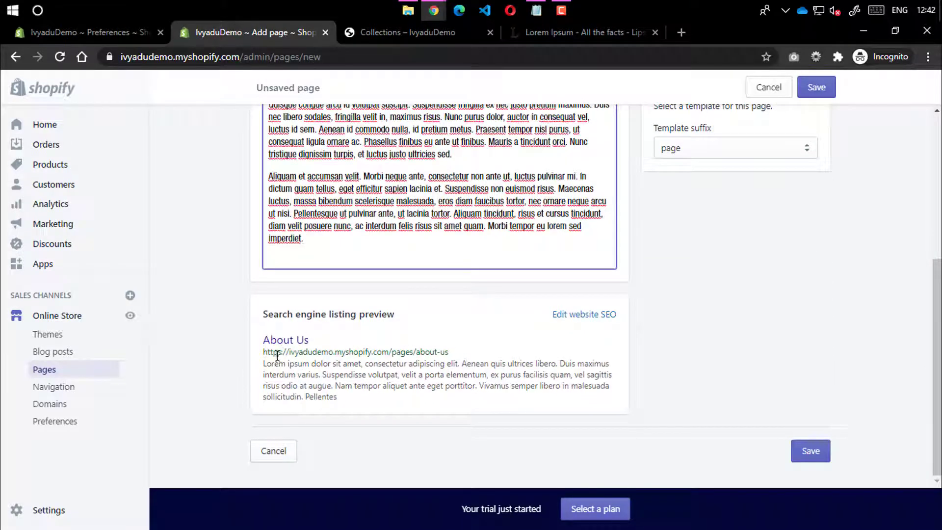
scroll(581, 347, up, 4)
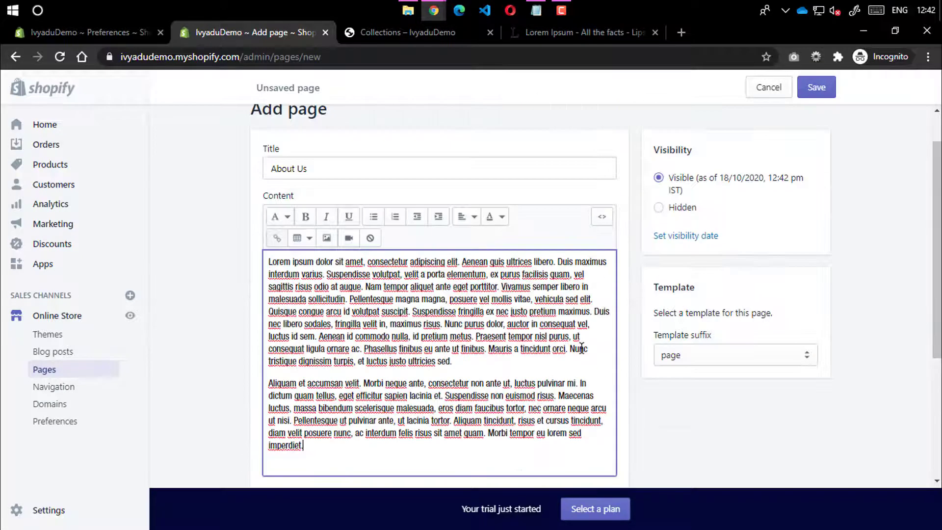
Keep the default page template and visible status, then save the About Us page
click(687, 367)
click(687, 368)
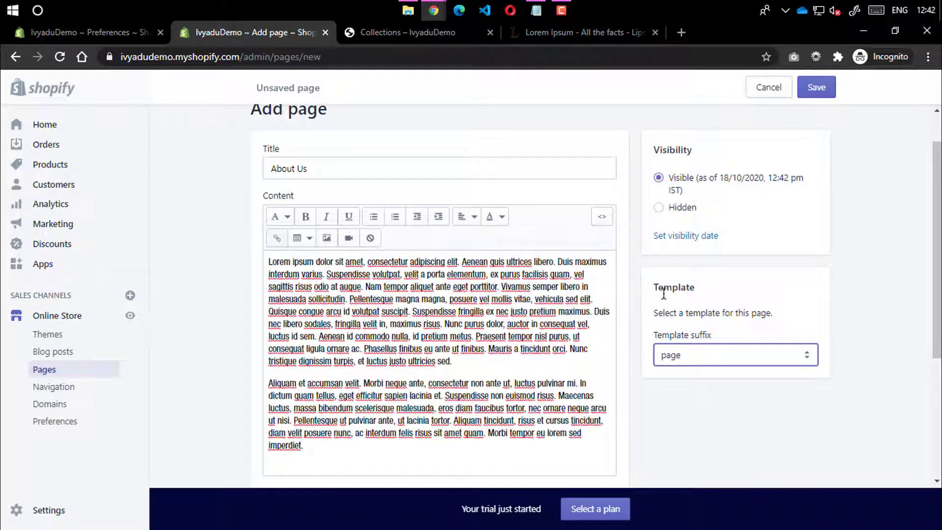
click(679, 360)
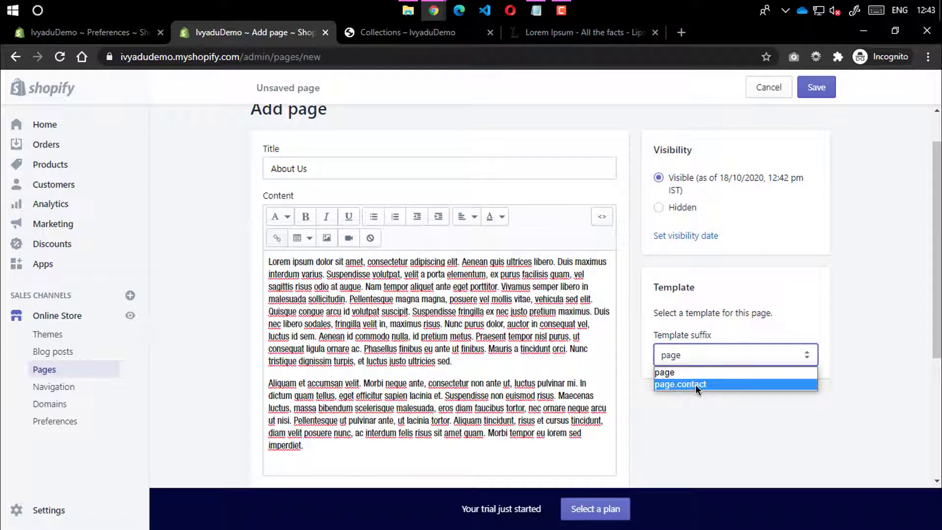
click(855, 221)
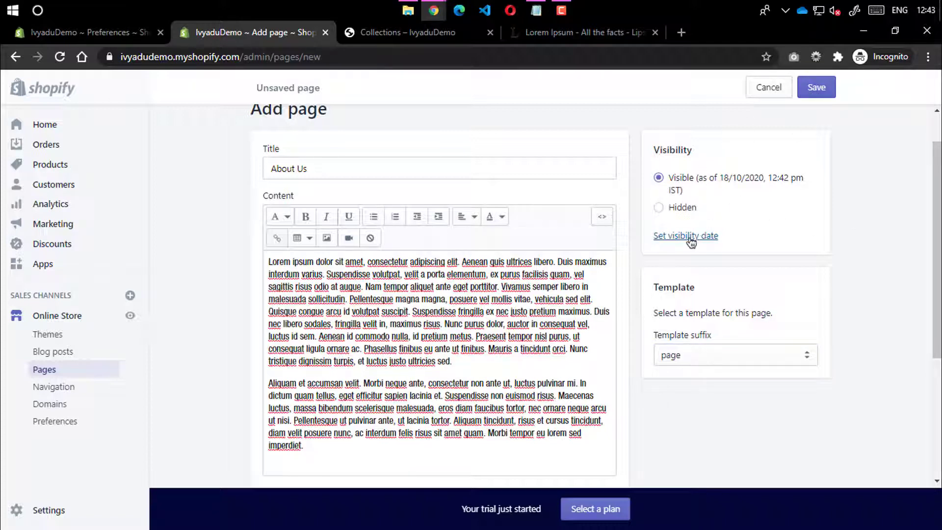
click(691, 237)
click(680, 178)
click(814, 92)
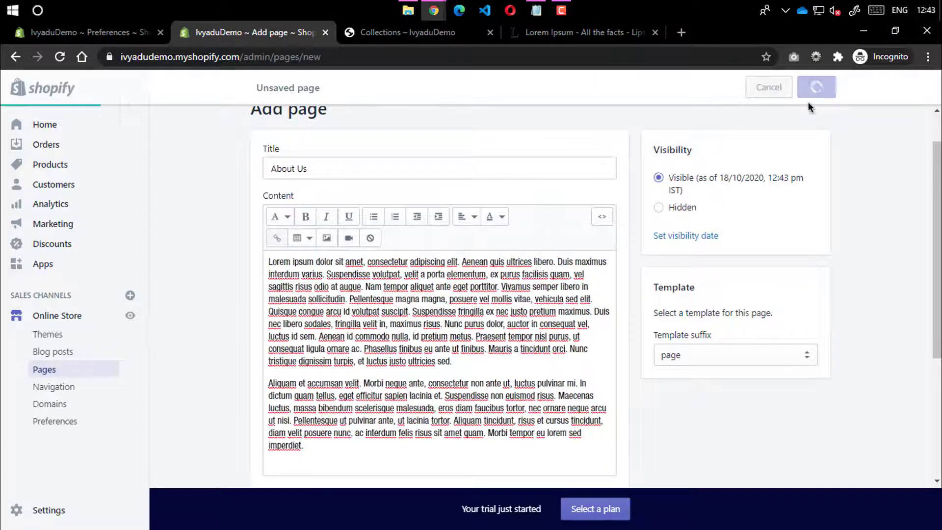
scroll(778, 226, down, 4)
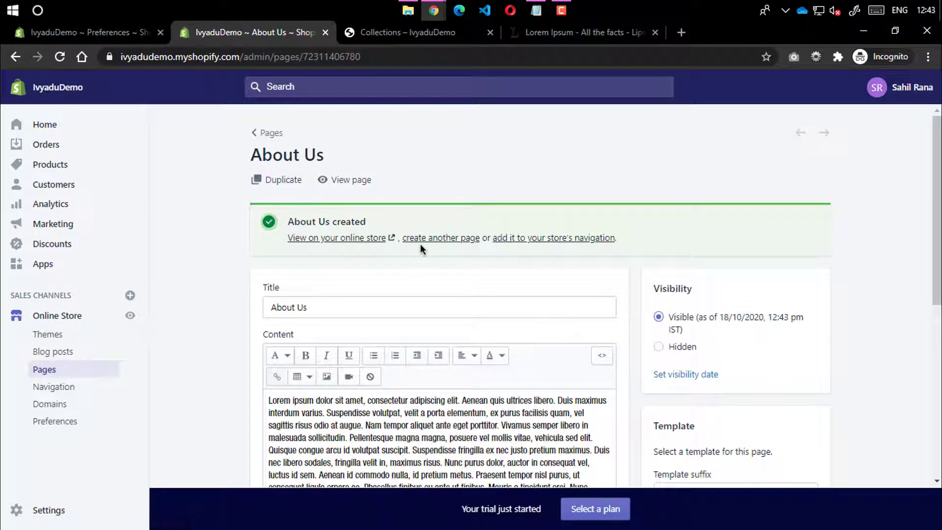
Create a 'Contact Us' page using the page.contact template, save it, and begin another page
click(448, 239)
click(360, 213)
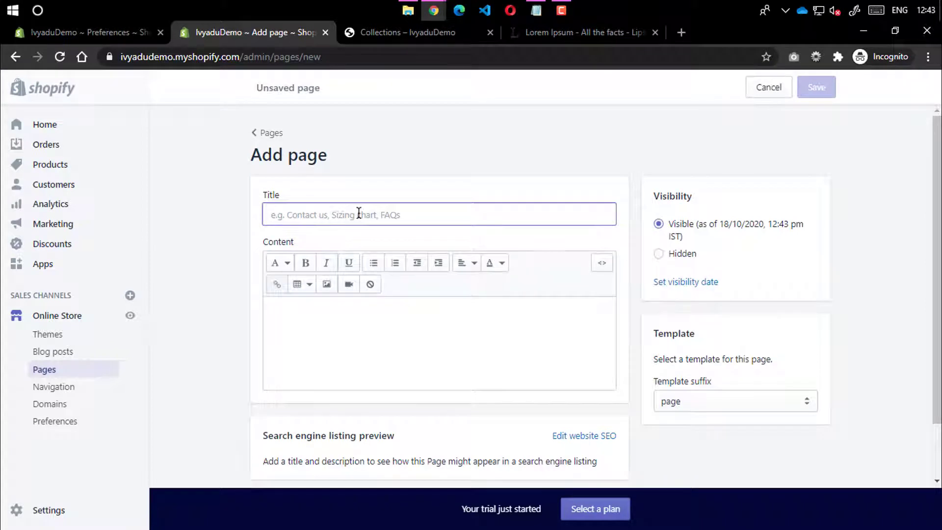
text(co)
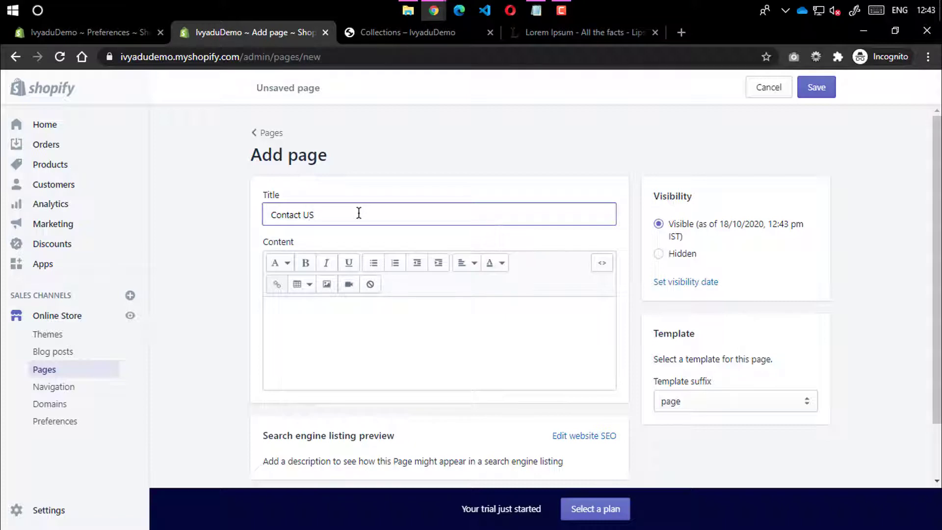
scroll(579, 355, down, 2)
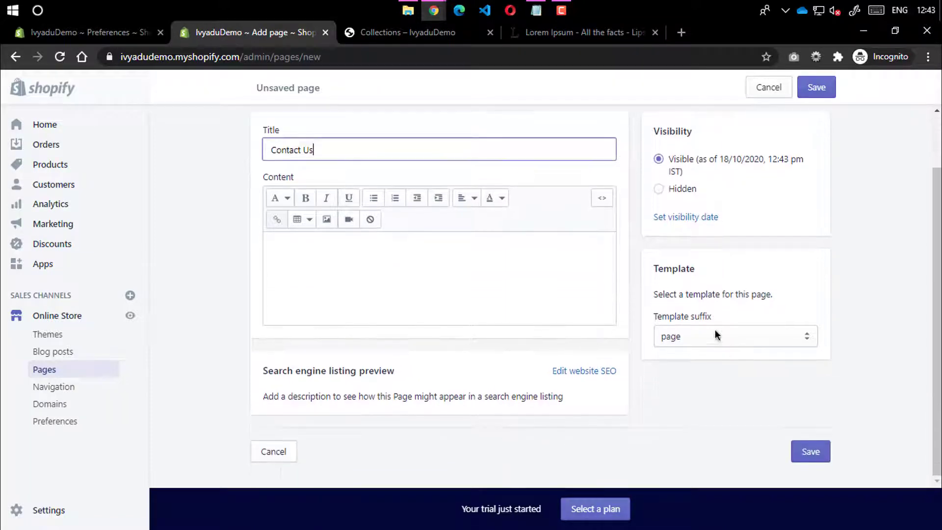
click(714, 333)
click(685, 364)
scroll(794, 126, up, 2)
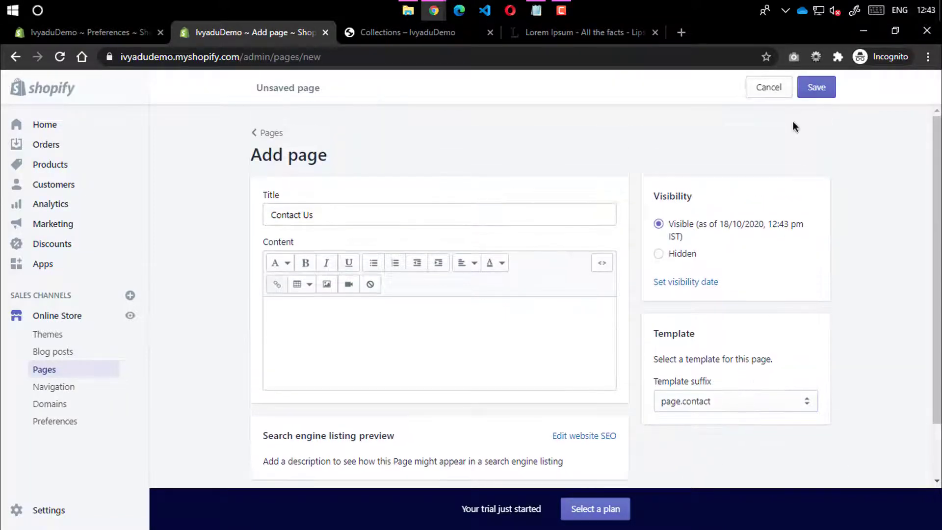
click(809, 95)
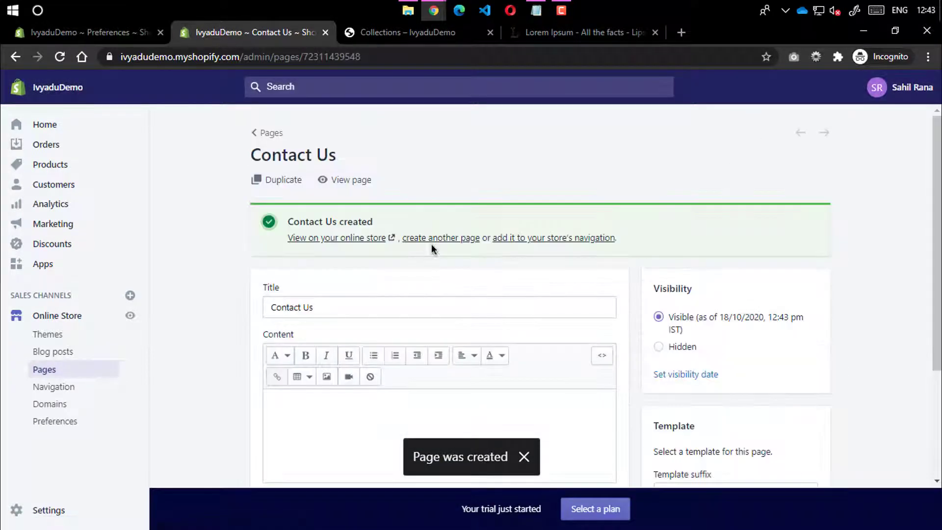
click(438, 241)
Title the new page 'FAQs' and type '1. Your question here?' as the first content line
click(315, 215)
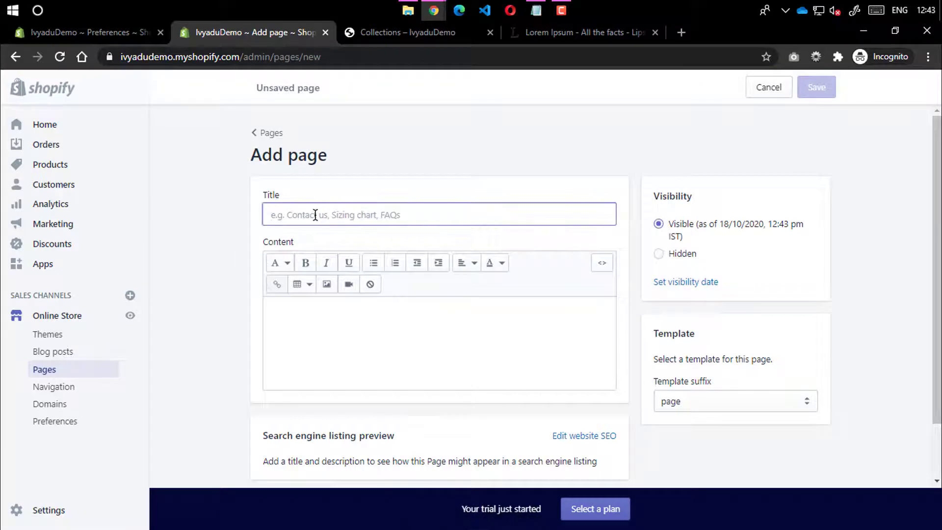
text(FAQs)
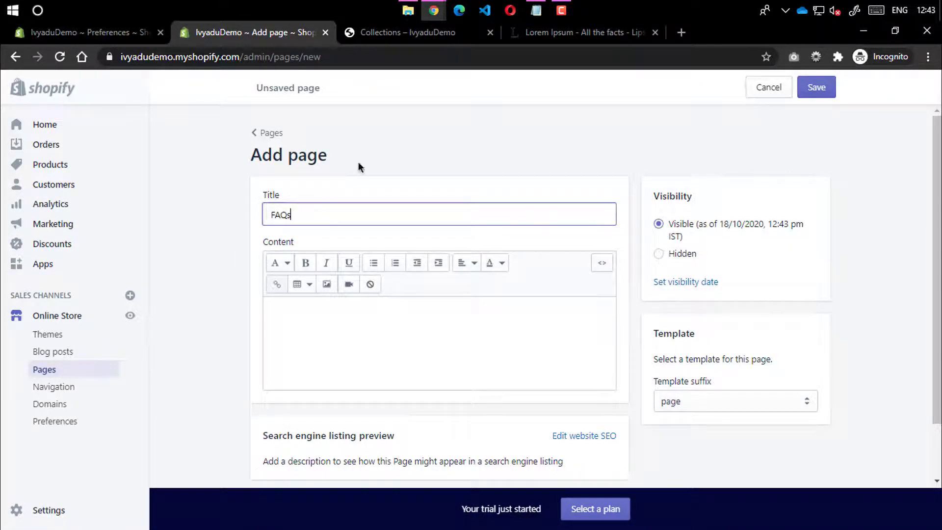
click(324, 319)
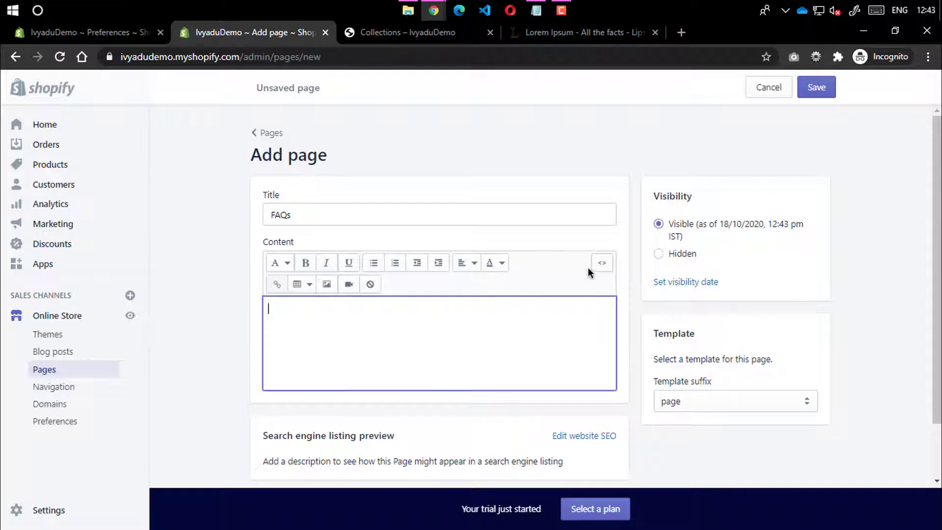
click(602, 263)
click(602, 263)
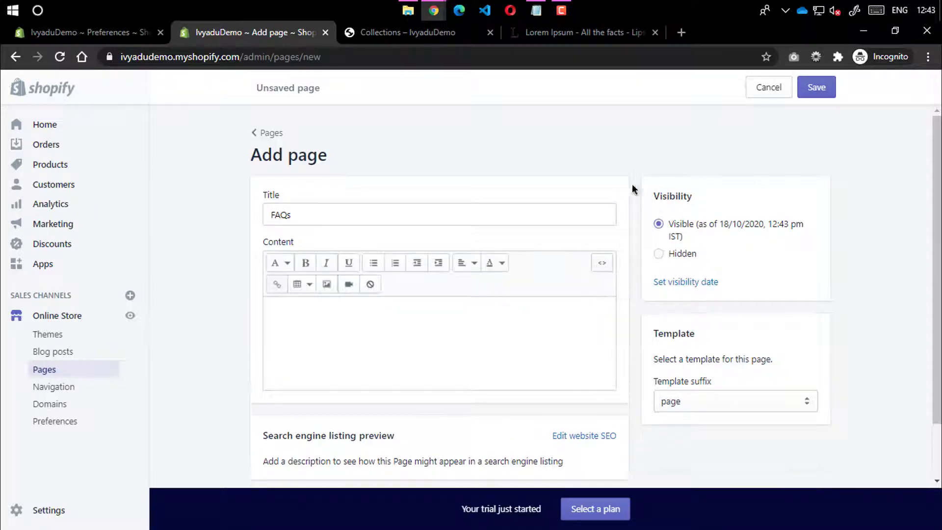
click(682, 32)
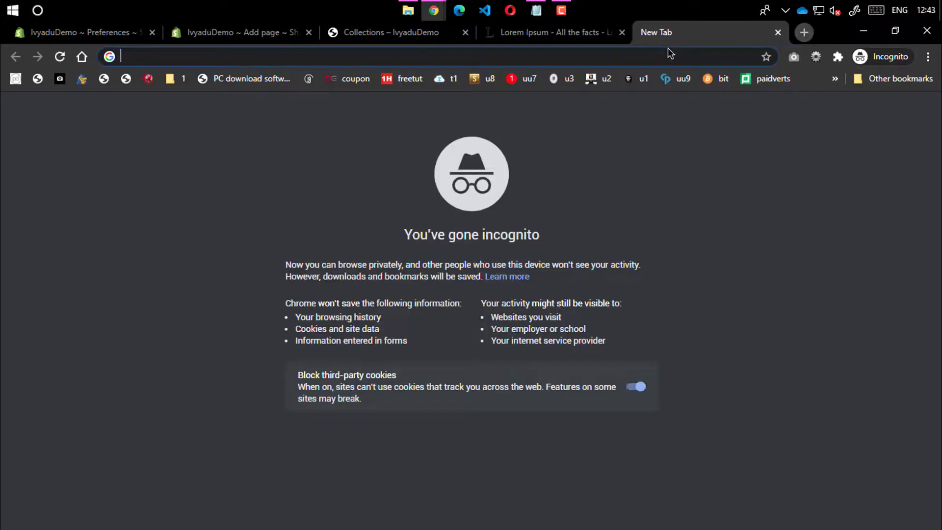
click(778, 32)
click(347, 316)
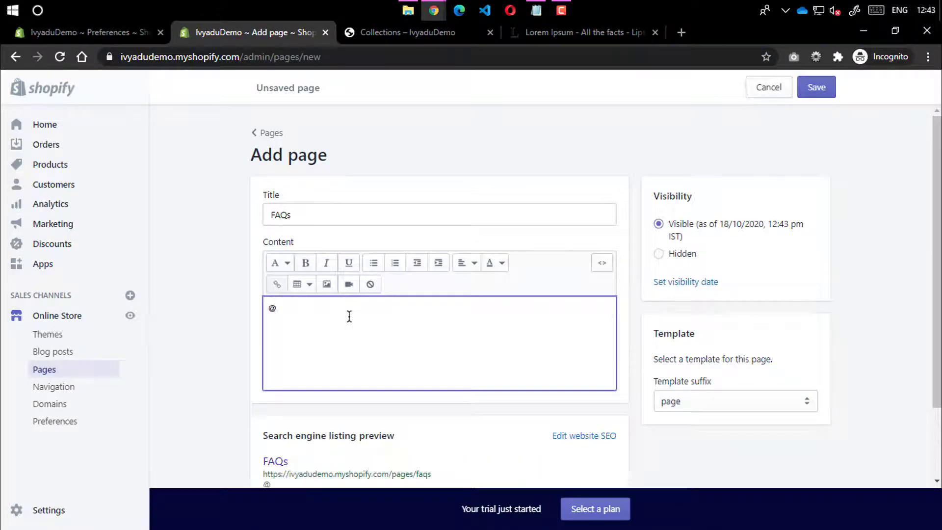
key(BackSpace)
key(BackSpace)
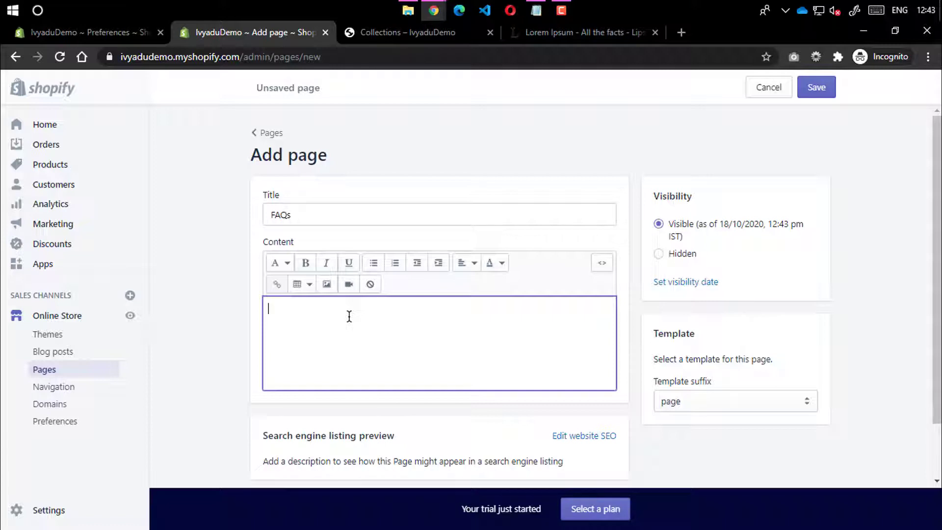
text(1.)
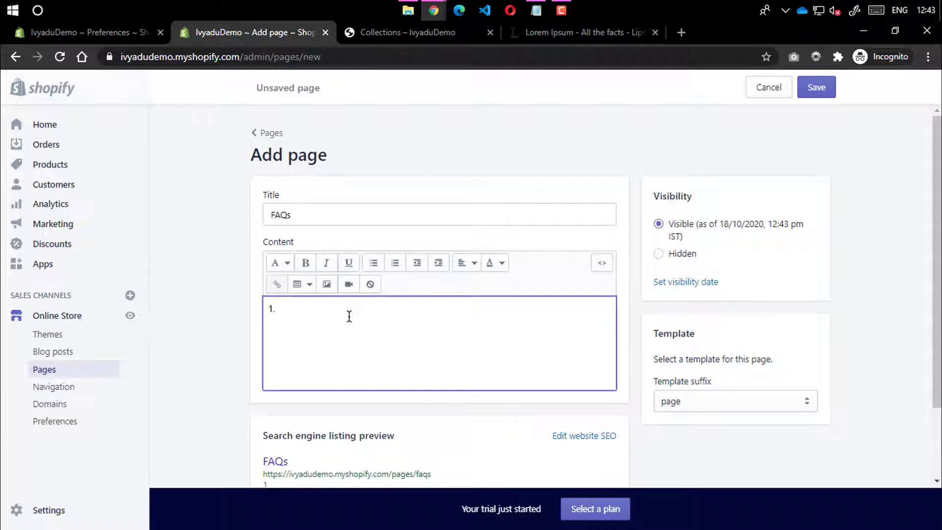
text( YOur)
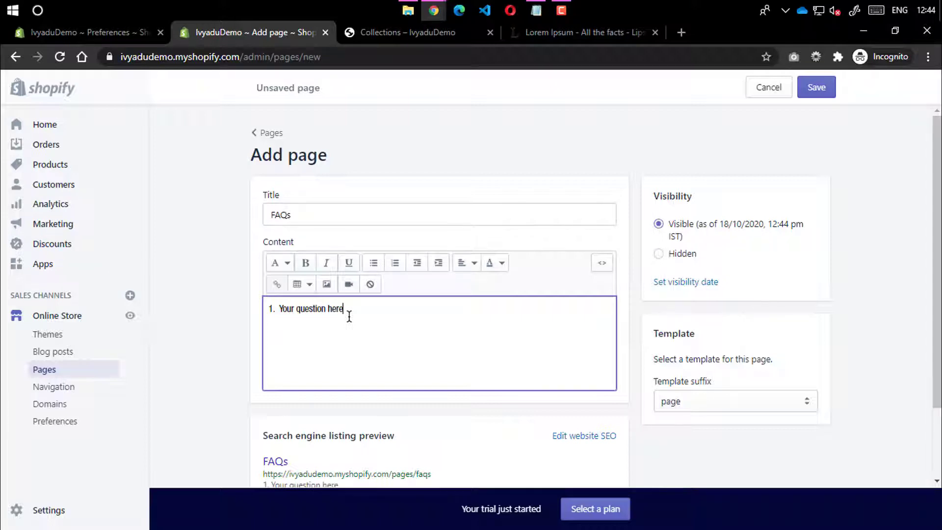
text(?)
key(Return)
Copy the opening Lorem ipsum lines from lipsum.com and paste them below as the answer
click(548, 33)
click(284, 309)
drag(185, 310, 654, 306)
key(ctrl+c)
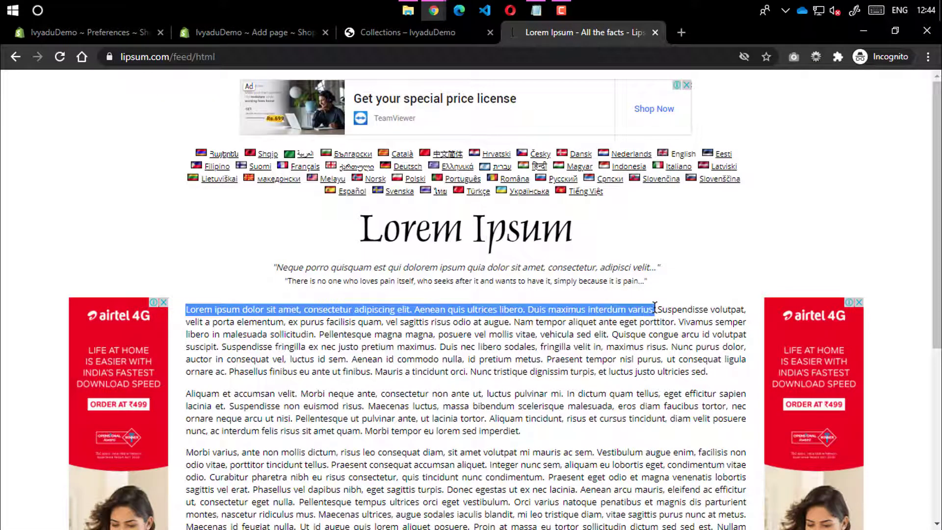
click(220, 32)
key(ctrl+v)
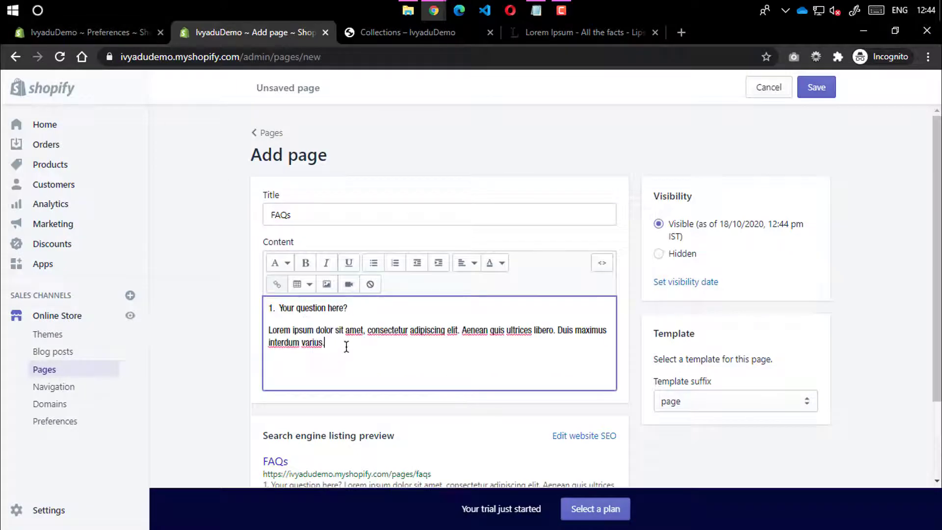
drag(347, 343, 253, 293)
click(335, 344)
Paste three more copies of the question-and-answer block and renumber the last question to 4
key(Return)
text(1. Your question here? Lorem ipsum dolor sit amet, consectetur adipiscing elit. Aenean quis ultrices libero. Duis maximus interdum varius.)
key(Return)
text(1. Your question here? Lorem ipsum dolor sit amet, consectetur adipiscing elit. Aenean quis ultrices libero. Duis maximus interdum varius.)
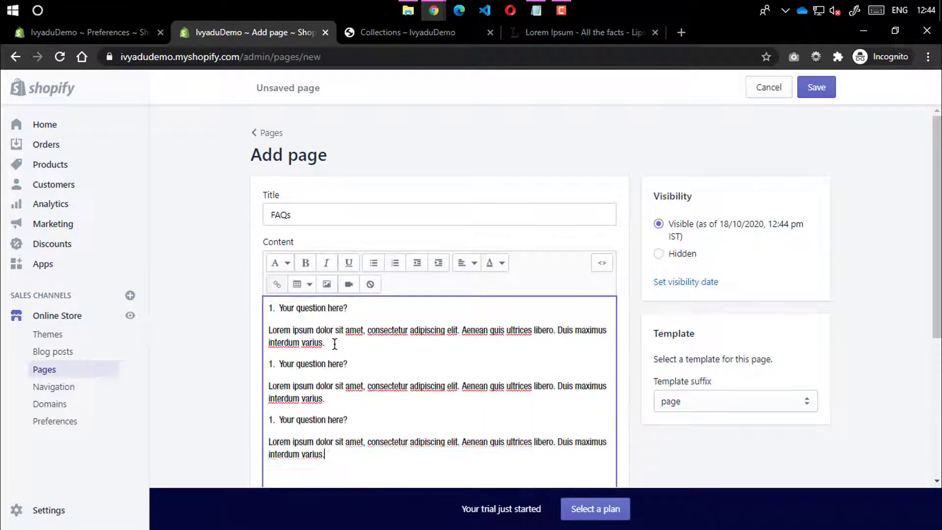
key(Return)
text(Your question here? Lorem ipsum dolor sit amet, consectetur adipiscing elit. Aenean quis ultrices libero. Duis maximus interdum varius.)
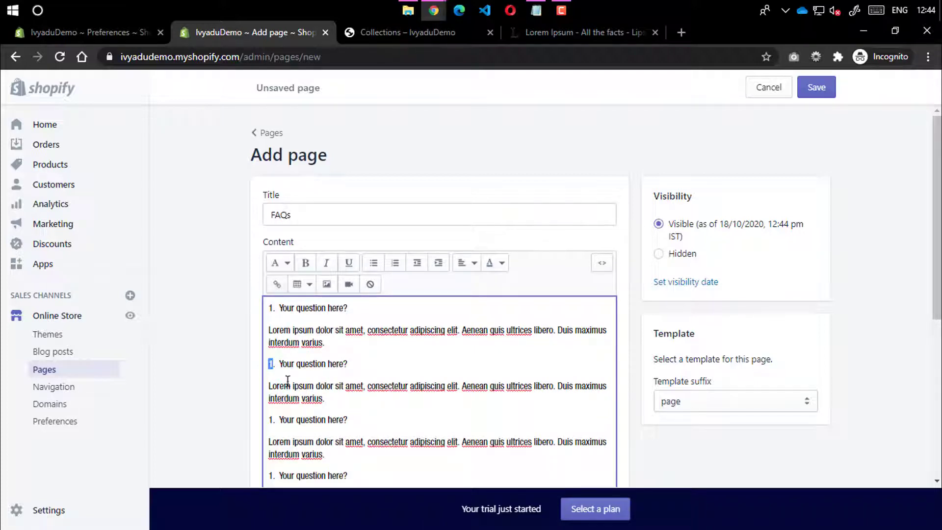
double_click(269, 420)
scroll(289, 430, down, 2)
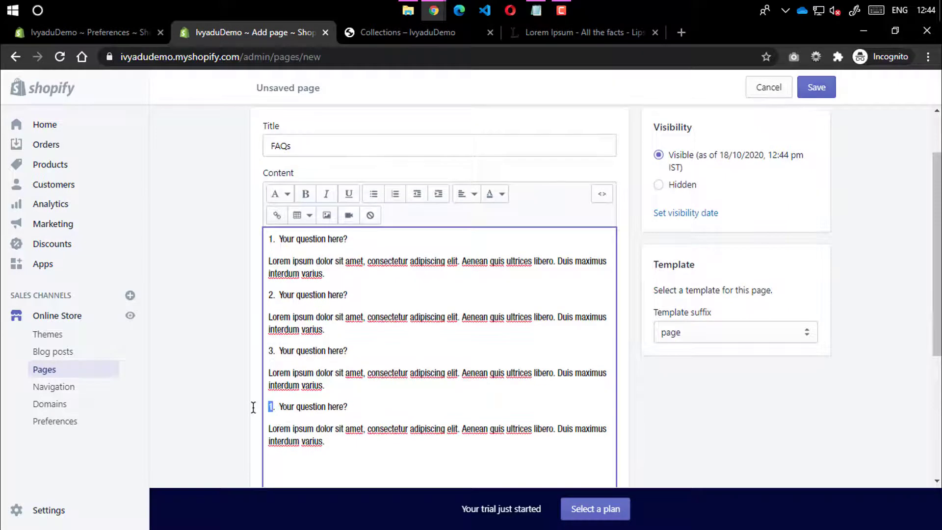
text(4)
scroll(330, 392, down, 4)
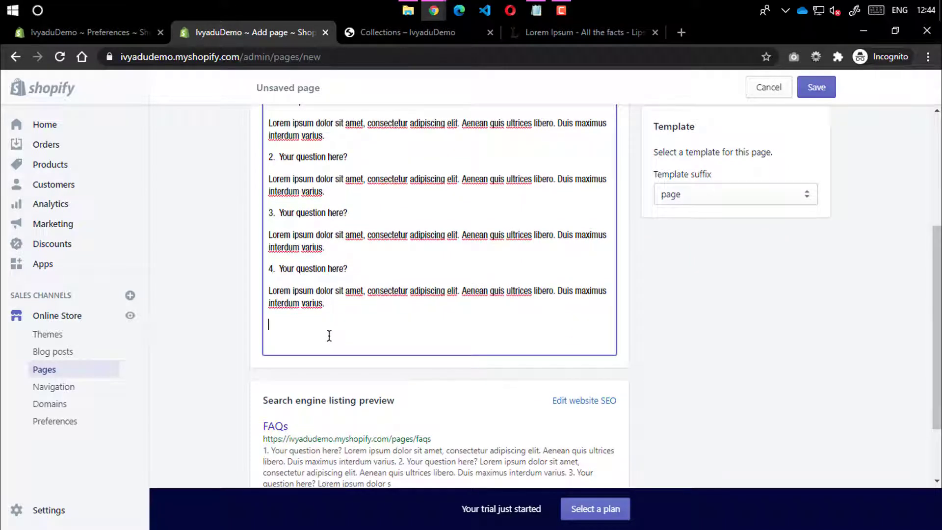
Vary the answers with extra lorem ipsum sentences, trim duplicated words, and save the FAQs page
click(438, 327)
shift+click(467, 290)
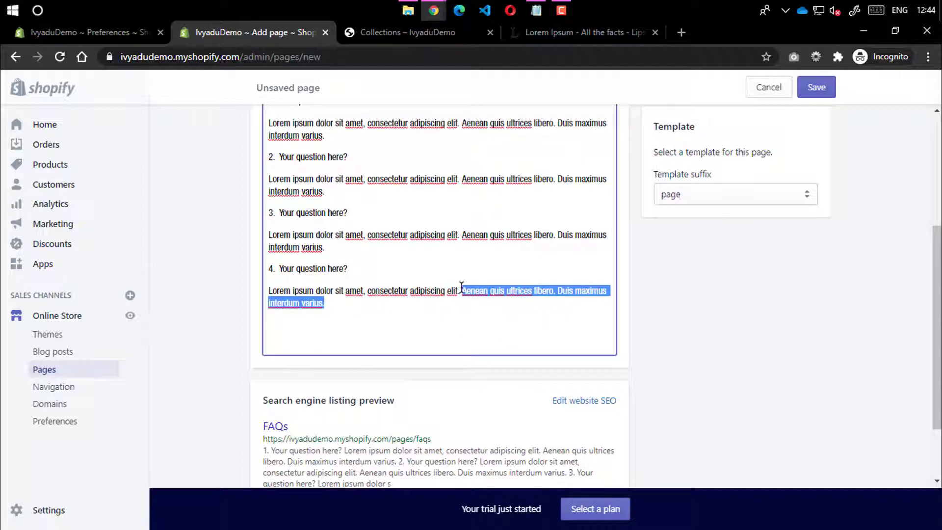
click(389, 305)
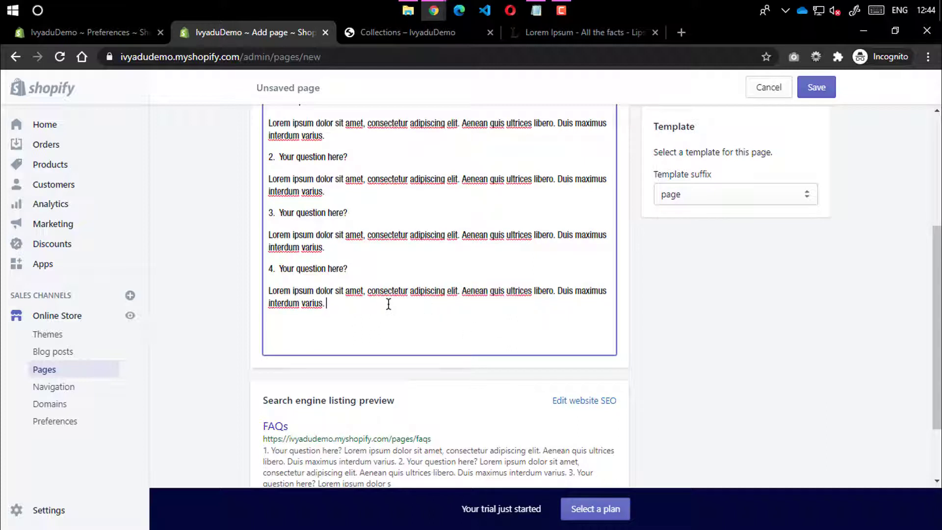
text(Aenean quis ultrices libero. Duis maximus interdum varius.)
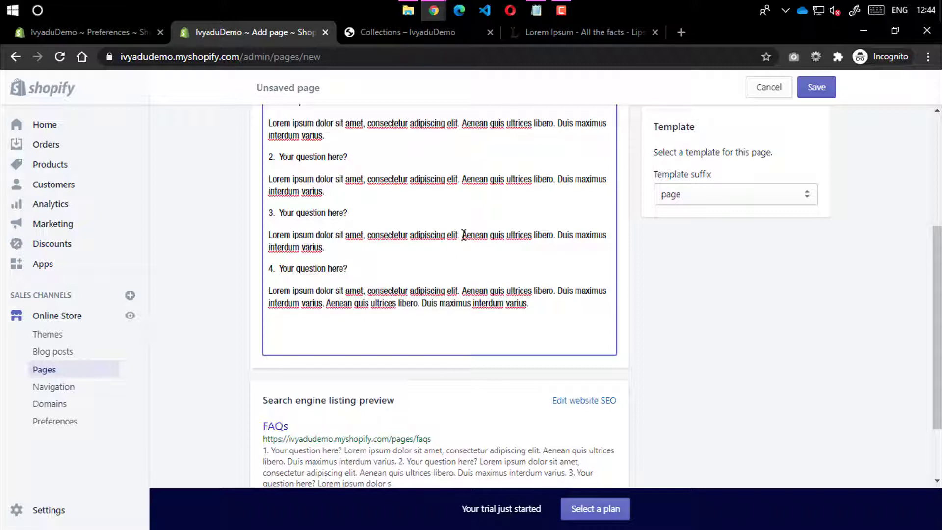
drag(461, 229, 271, 238)
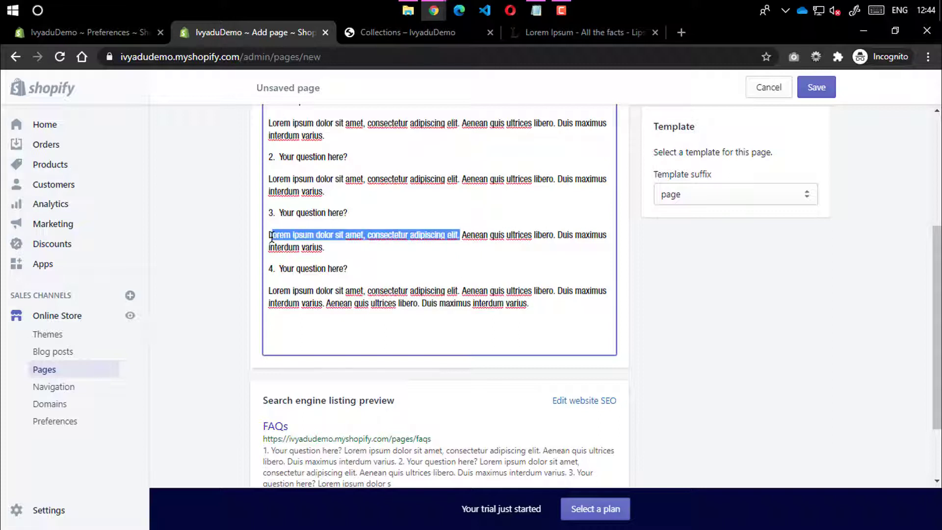
click(349, 251)
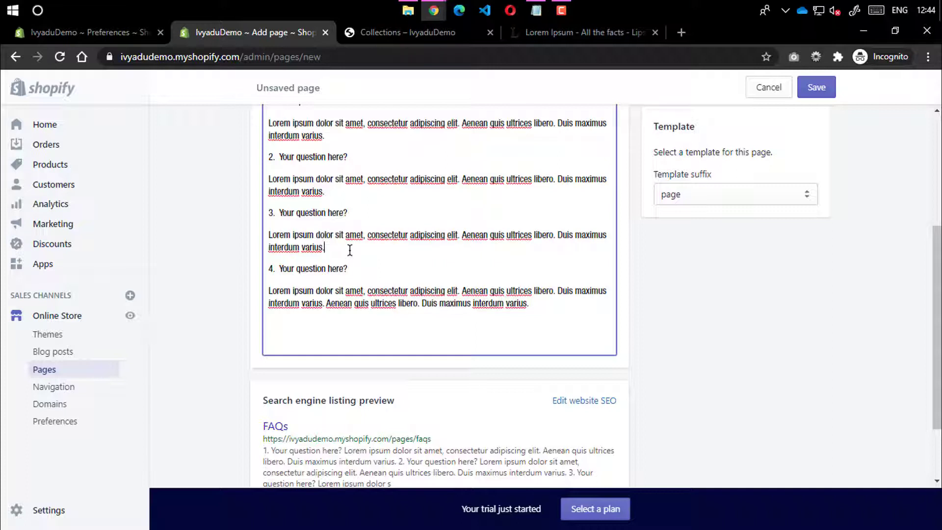
text(Lorem ipsum dolor sit amet, consectetur adipiscing elit.)
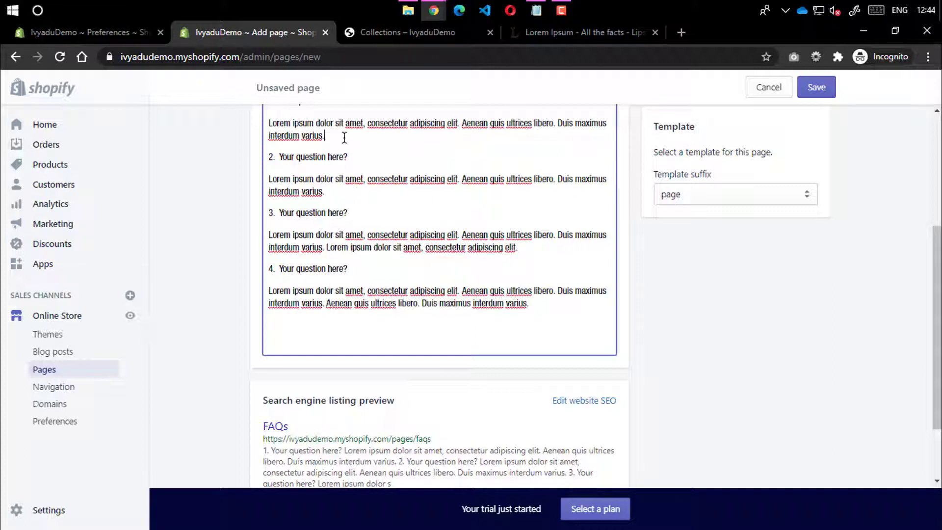
text(Lorem ipsum dolor sit amet, consectetur adipiscing elit.)
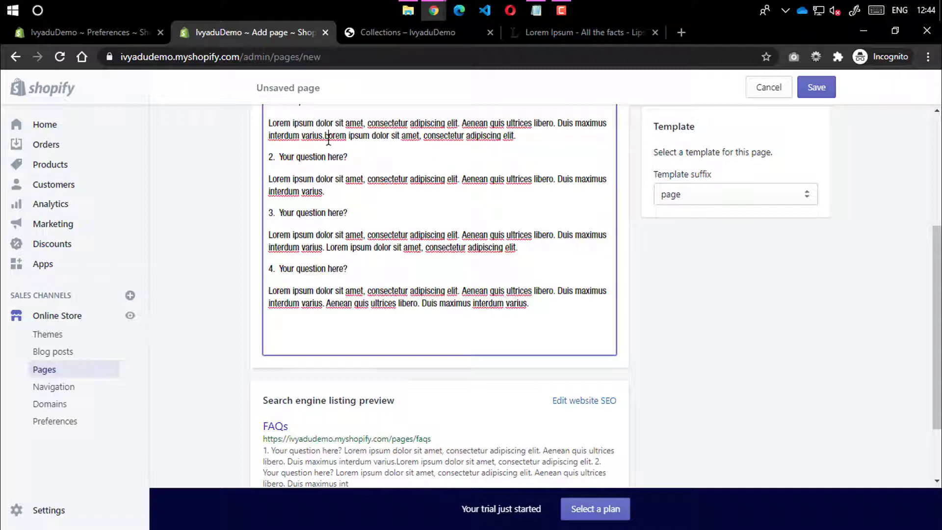
drag(324, 136, 370, 137)
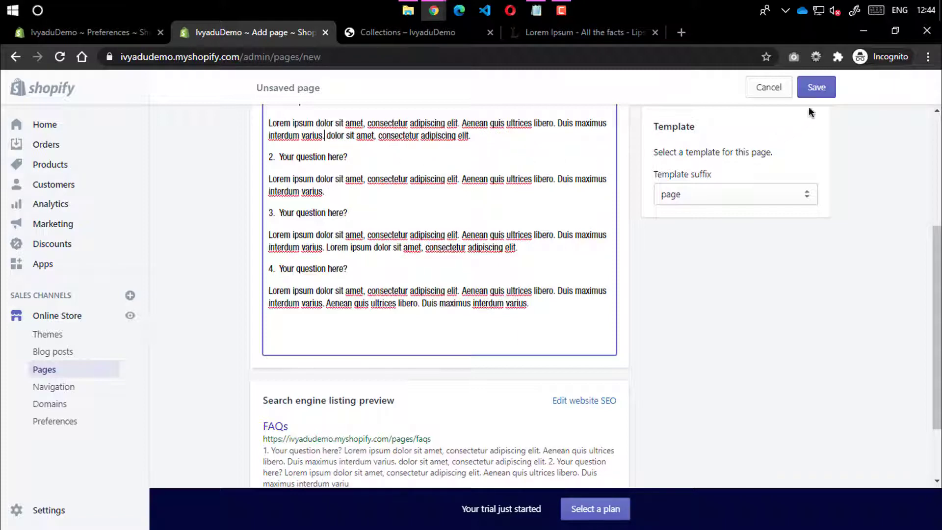
click(814, 89)
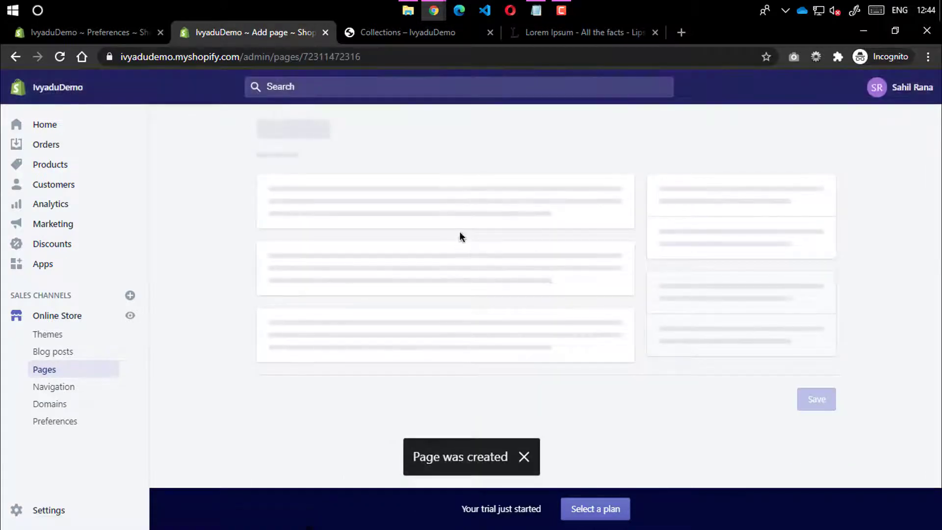
Open the Footer menu and link its About Us item to the About Us page
click(262, 133)
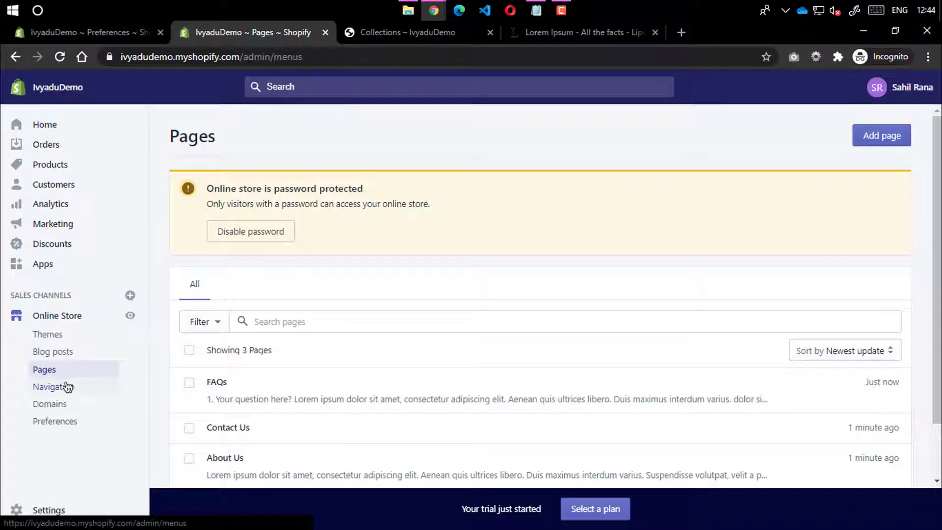
click(62, 385)
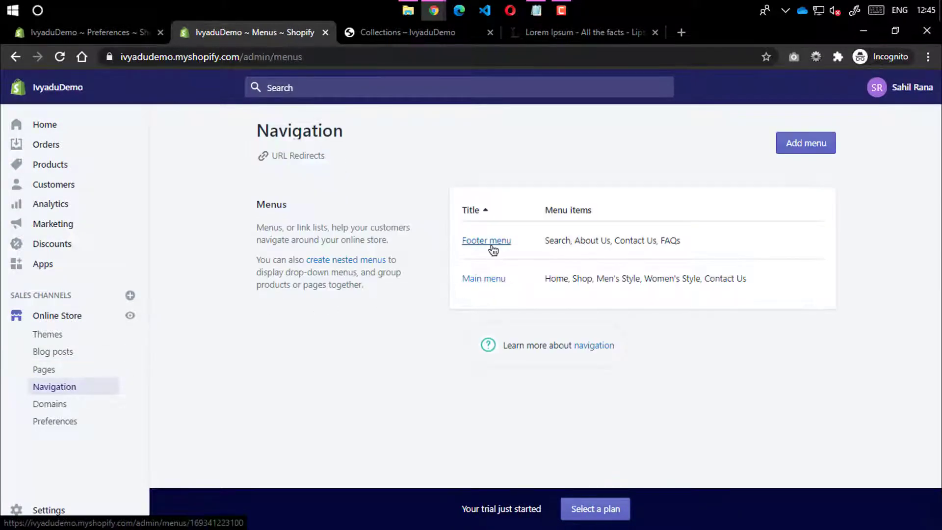
click(489, 243)
scroll(391, 321, down, 1)
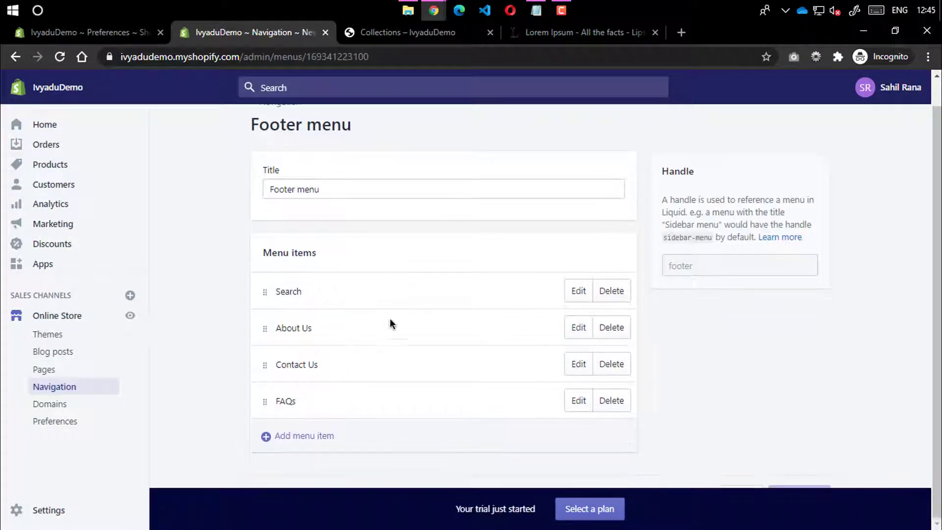
click(569, 332)
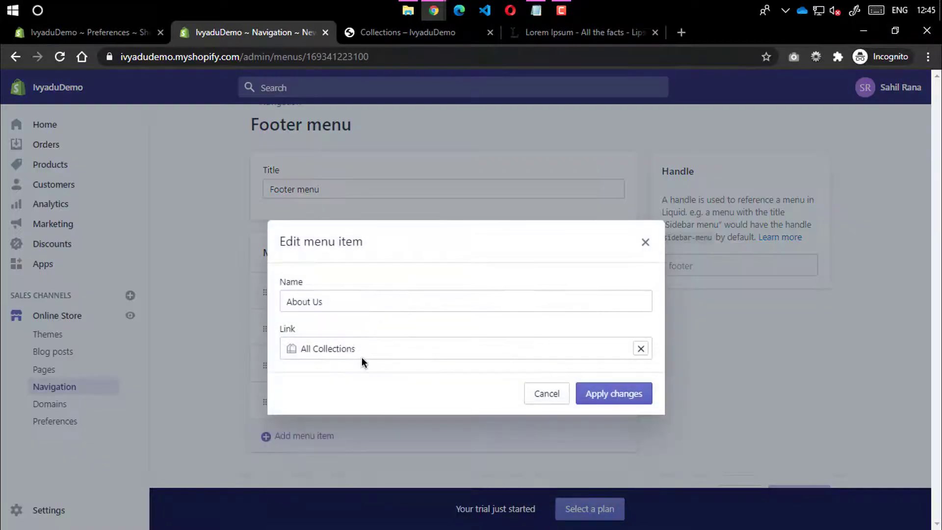
click(640, 348)
click(365, 250)
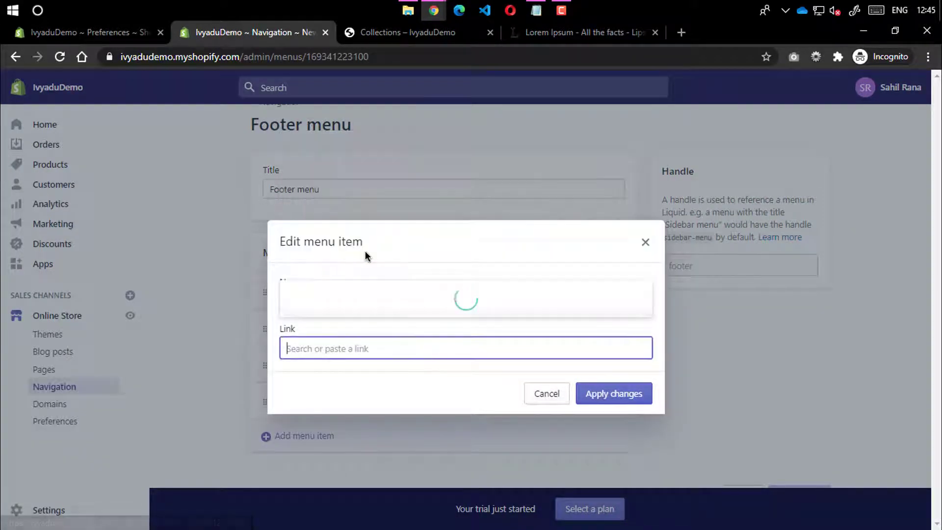
click(358, 284)
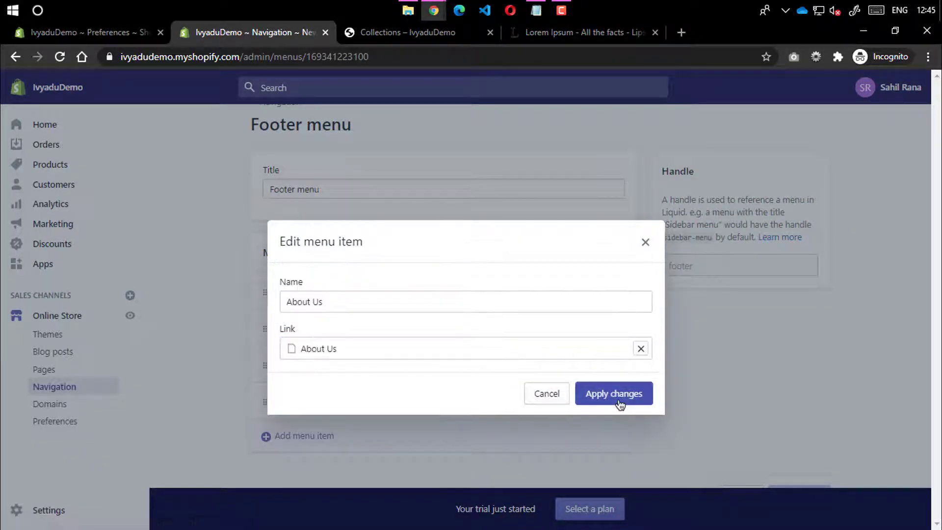
click(619, 401)
Link the footer's Contact Us item to the Contact Us page
click(582, 366)
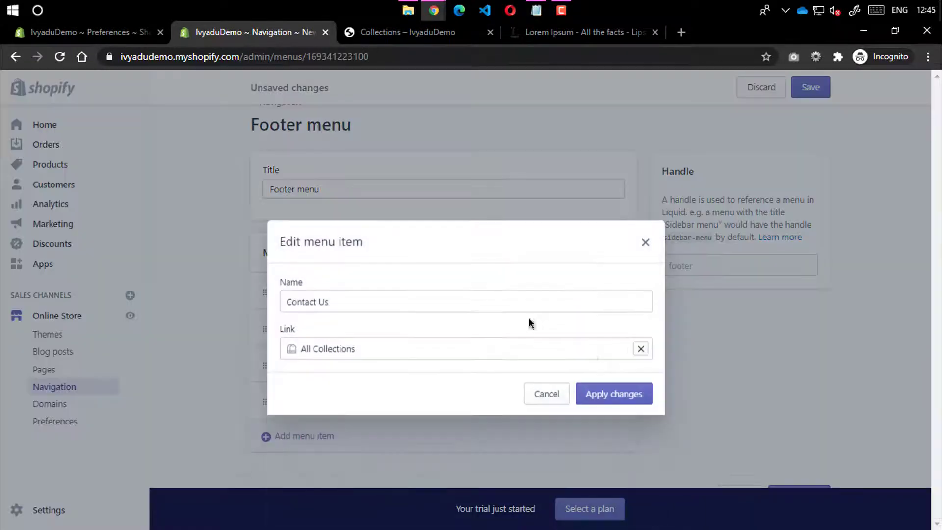
click(639, 349)
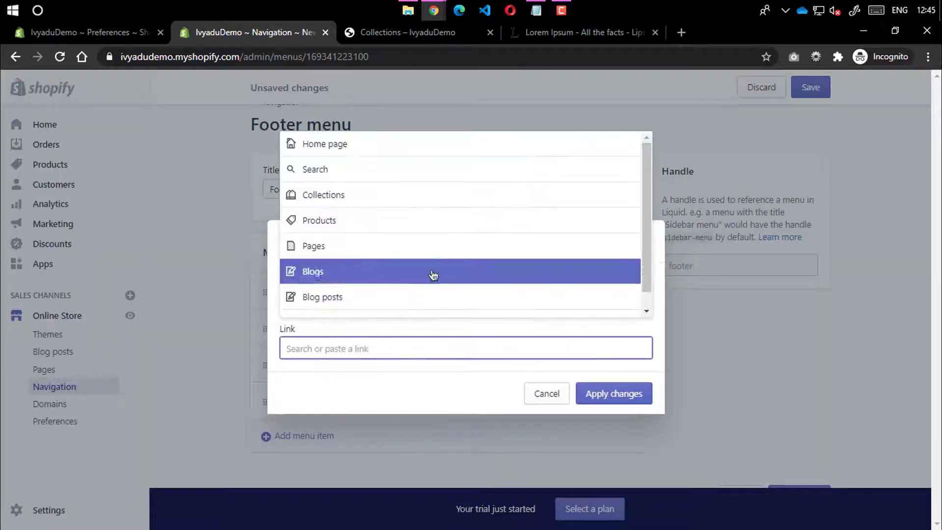
click(414, 251)
click(345, 308)
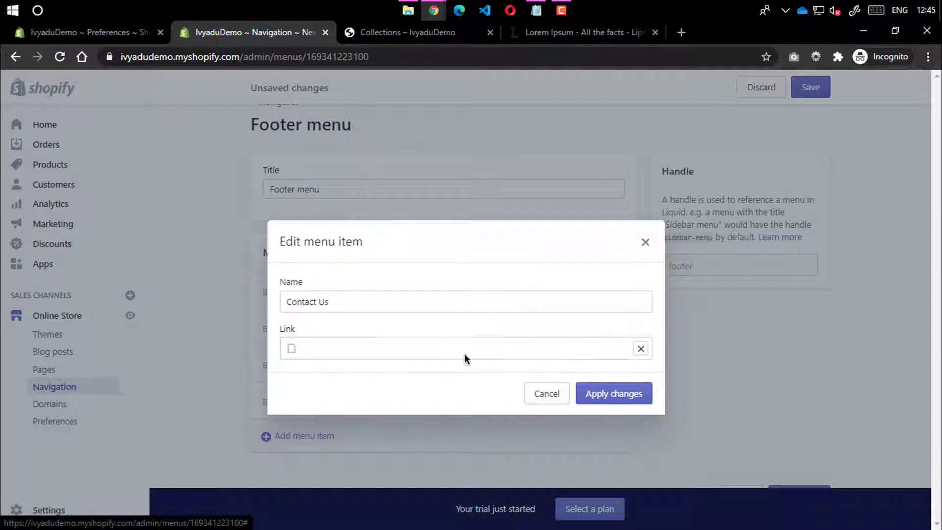
click(601, 395)
Save the footer menu after an incomplete first edit of the FAQs item, then reload
click(578, 399)
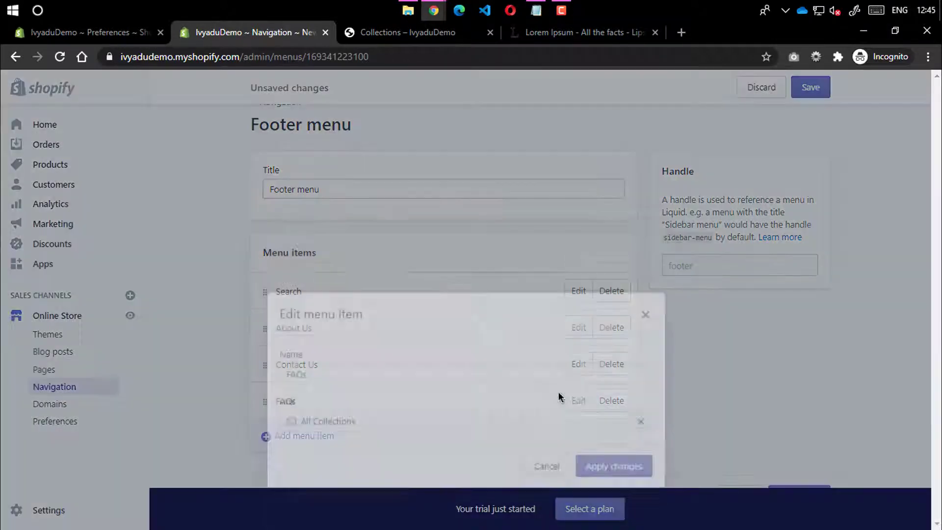
click(640, 348)
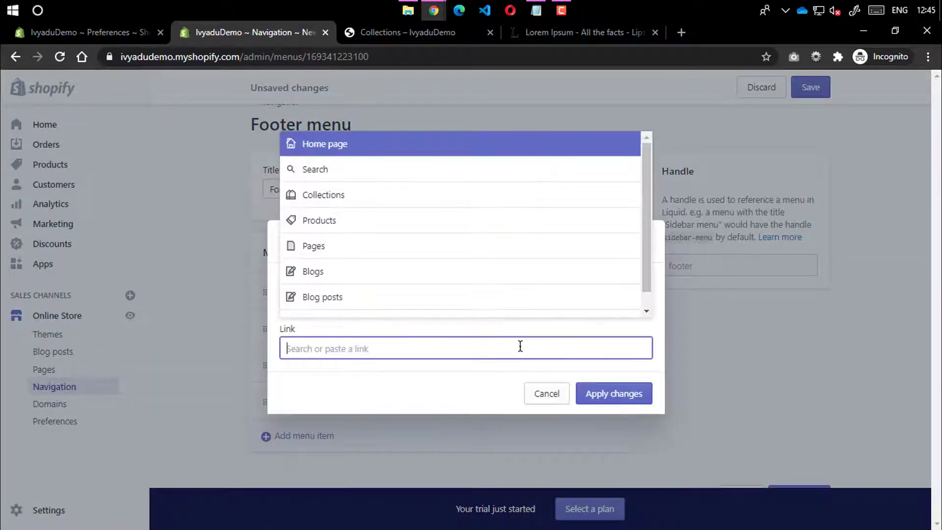
click(370, 248)
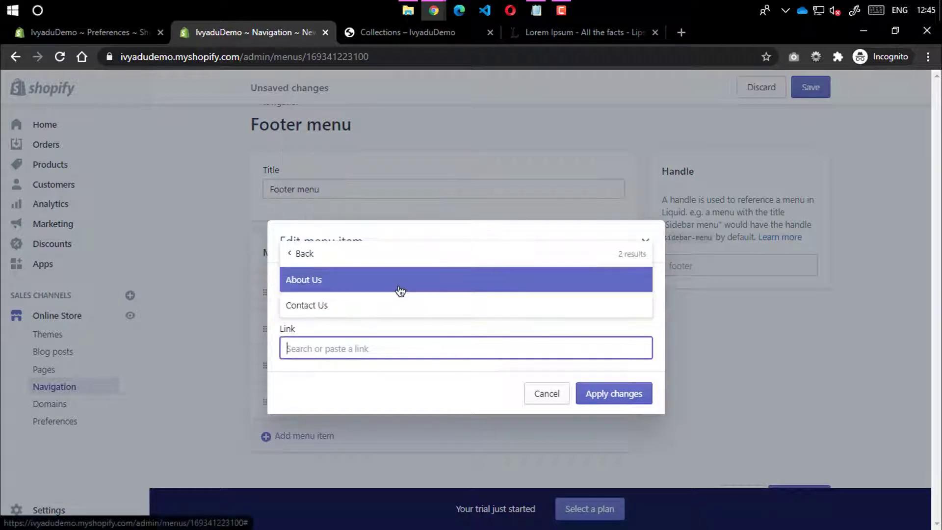
click(442, 254)
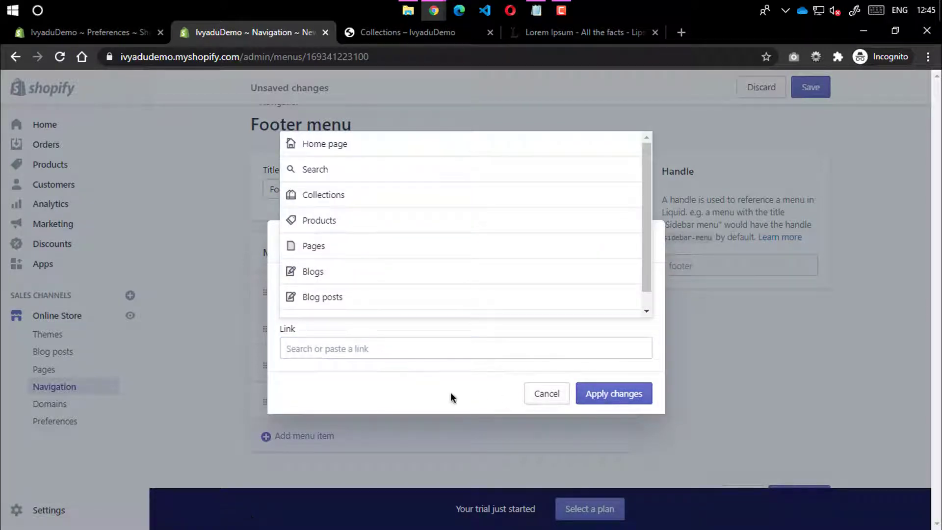
click(614, 395)
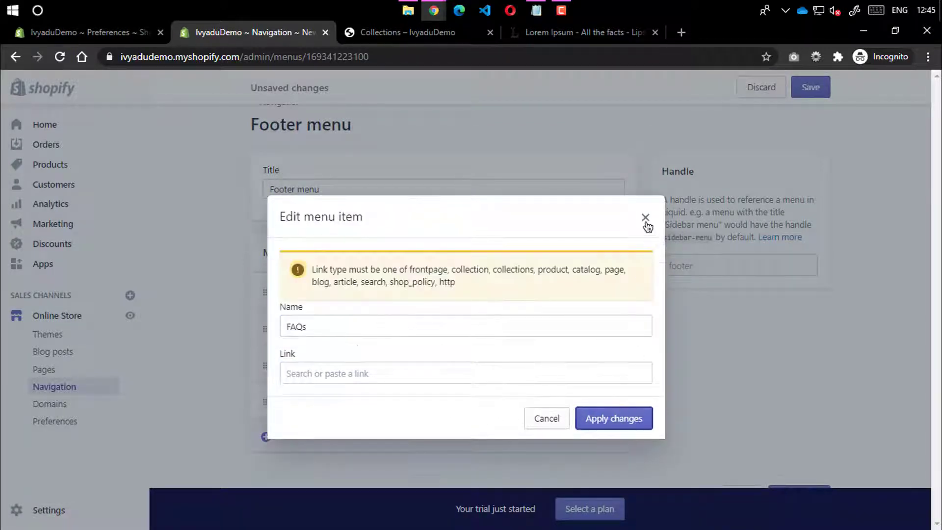
click(645, 217)
click(813, 90)
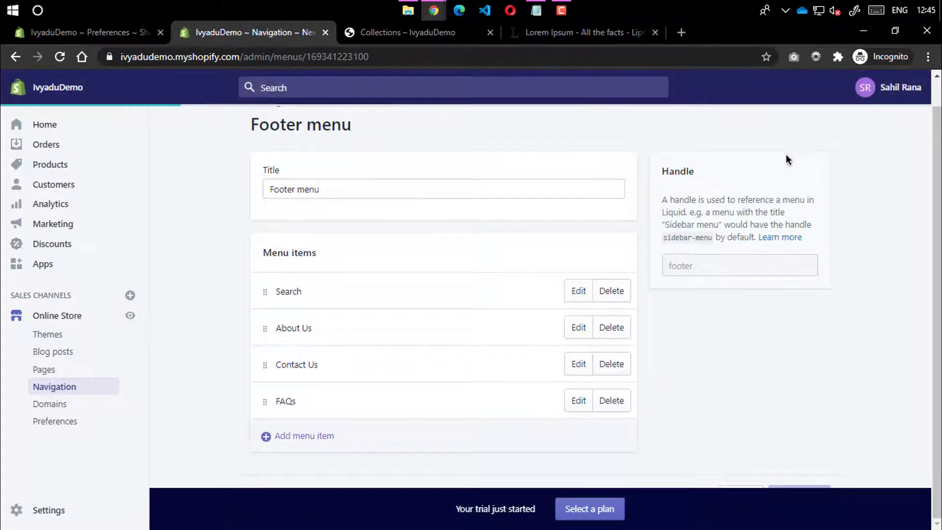
click(59, 57)
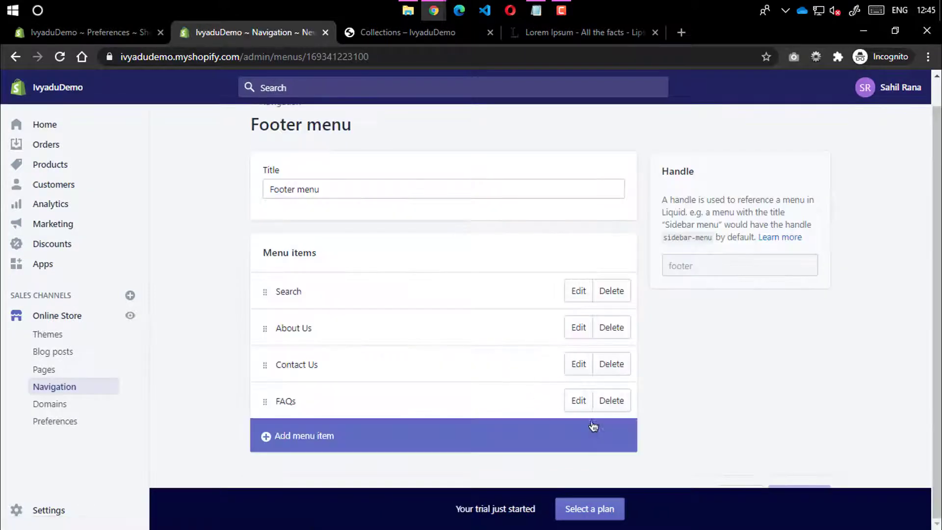
Link the footer's FAQs item to the FAQs page and save the menu
click(578, 403)
click(639, 349)
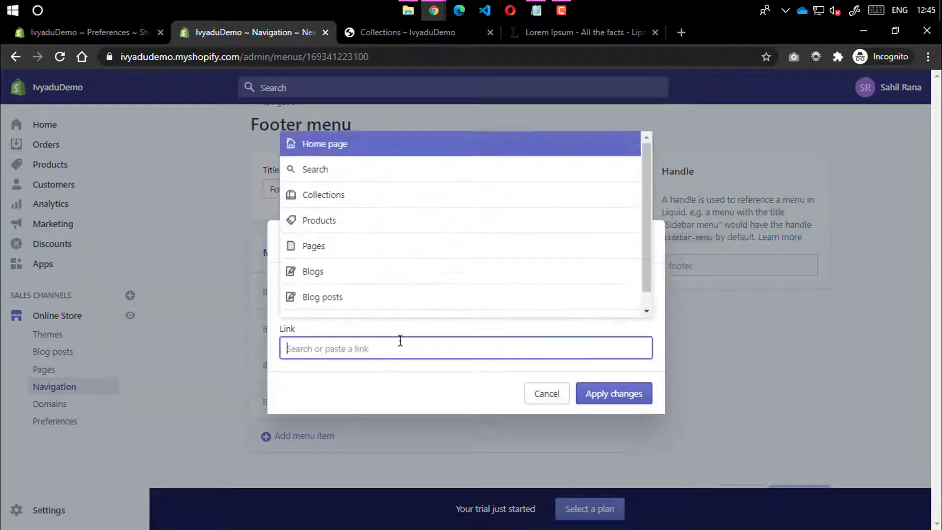
click(324, 246)
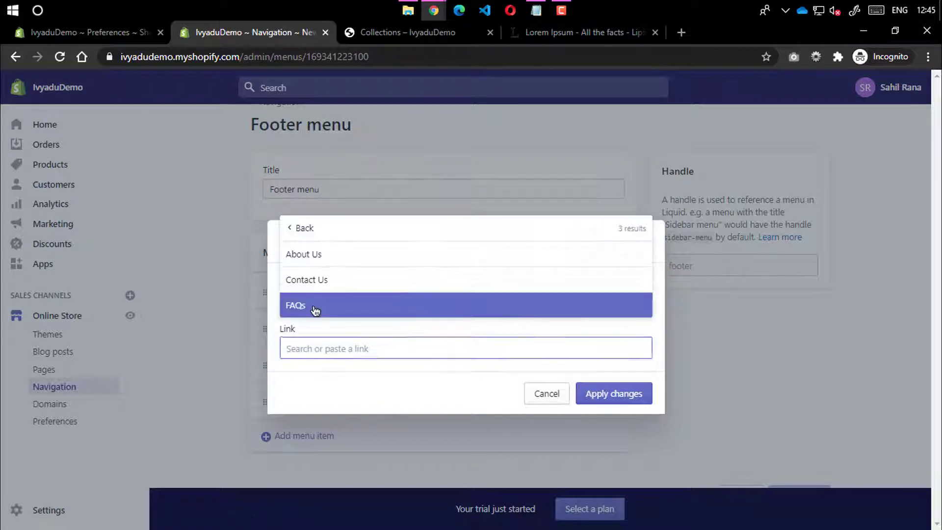
click(315, 306)
click(602, 398)
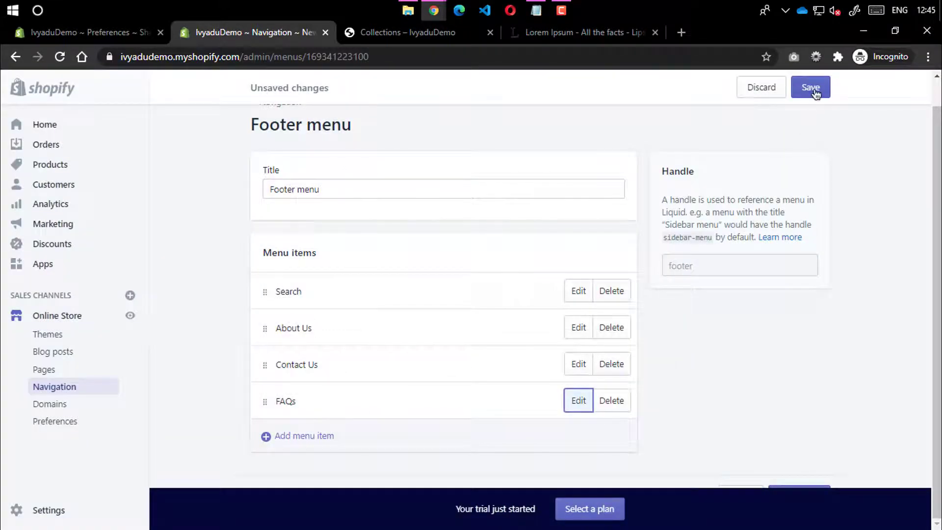
click(811, 87)
Reload the storefront and try the Contact Us links in the header and footer
click(373, 32)
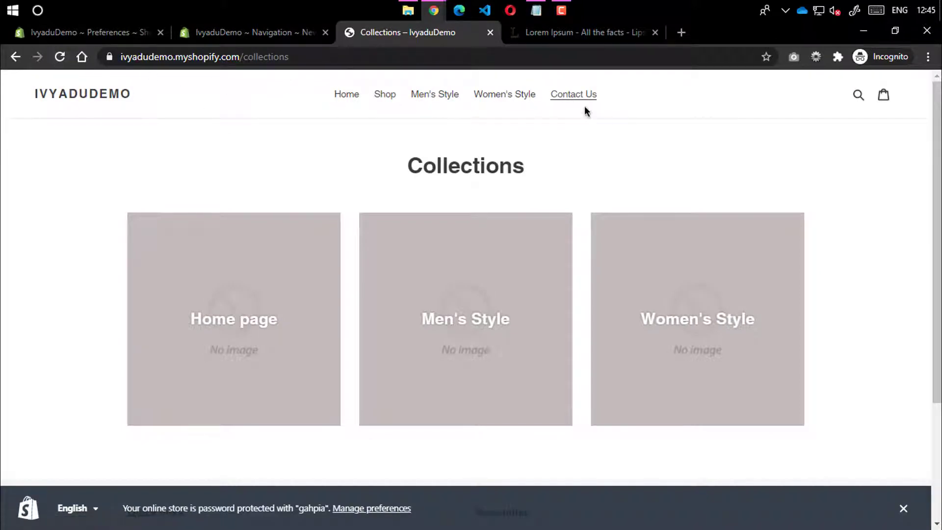
click(572, 97)
click(123, 94)
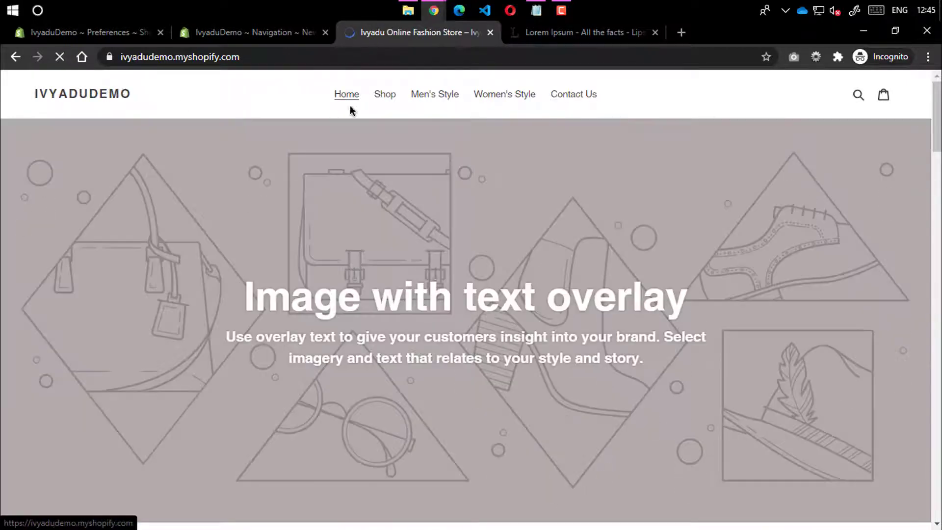
click(593, 99)
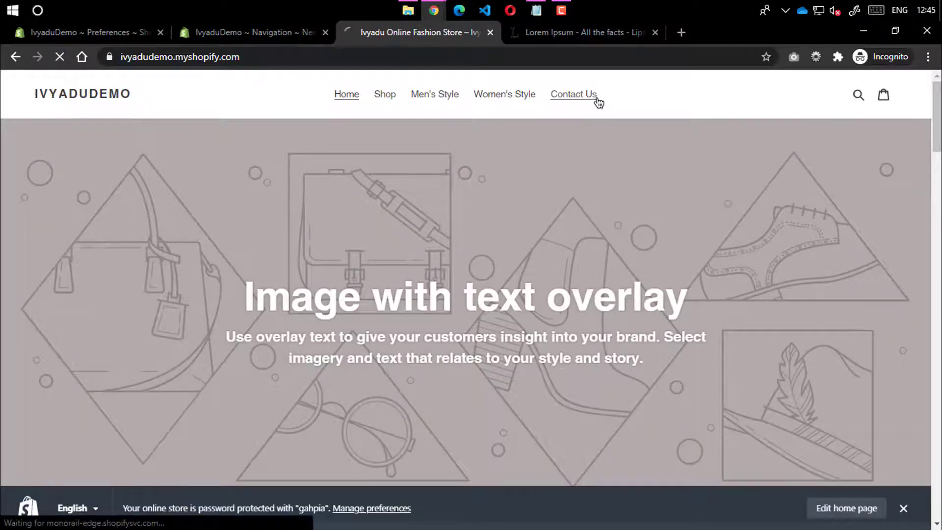
scroll(443, 238, down, 3)
scroll(443, 238, down, 1)
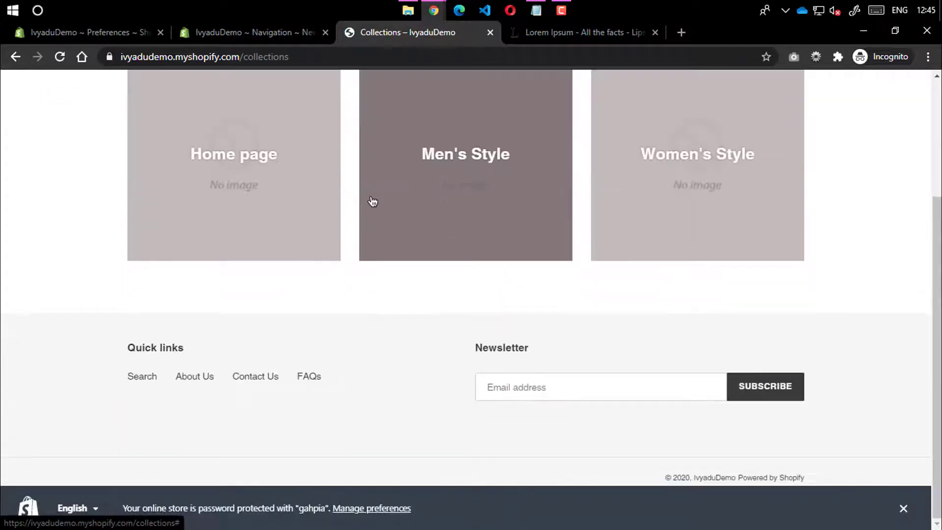
click(258, 376)
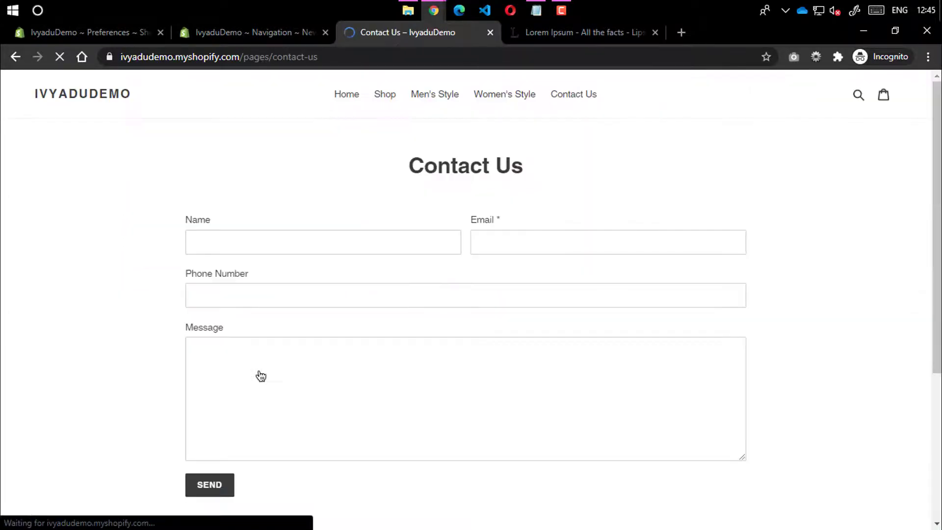
Open the About Us and FAQs pages from the storefront footer
scroll(285, 416, down, 4)
scroll(250, 453, up, 4)
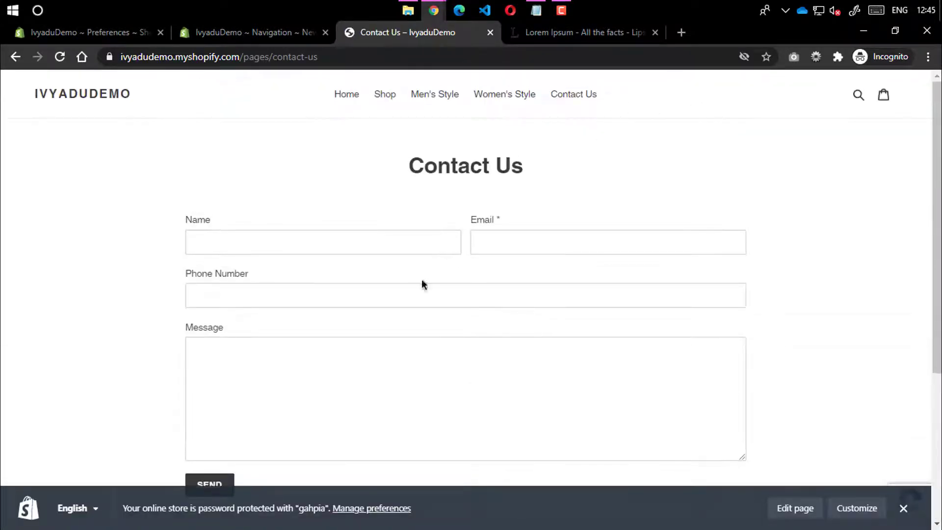
scroll(421, 279, down, 4)
scroll(332, 360, up, 4)
scroll(314, 250, down, 4)
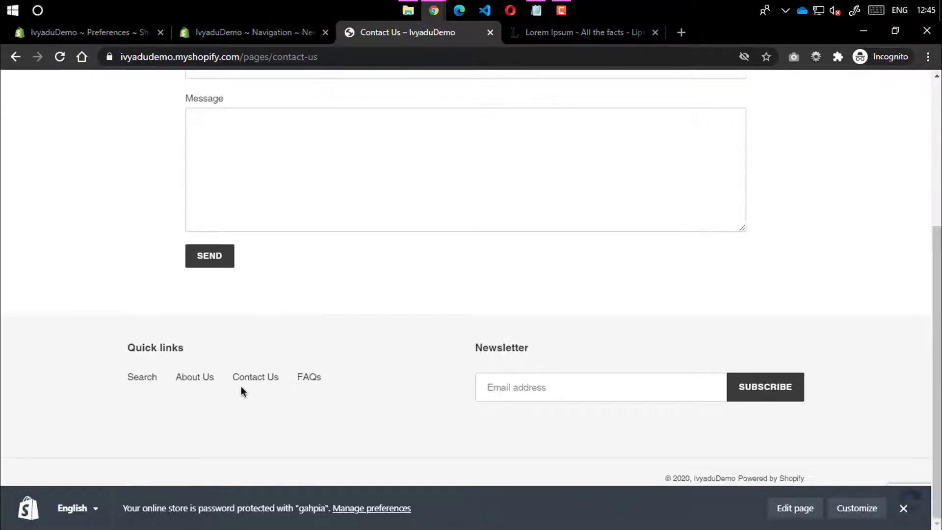
scroll(410, 236, up, 4)
scroll(370, 311, down, 4)
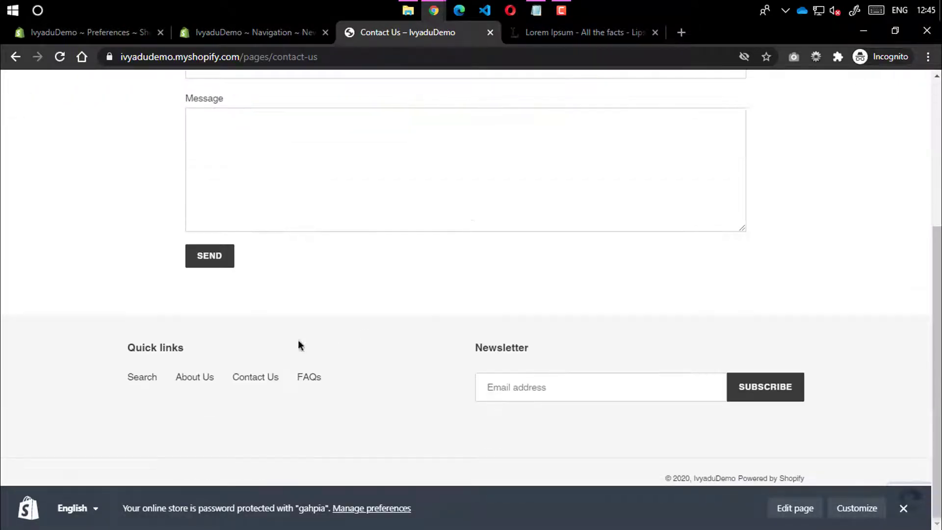
click(199, 381)
scroll(210, 383, down, 3)
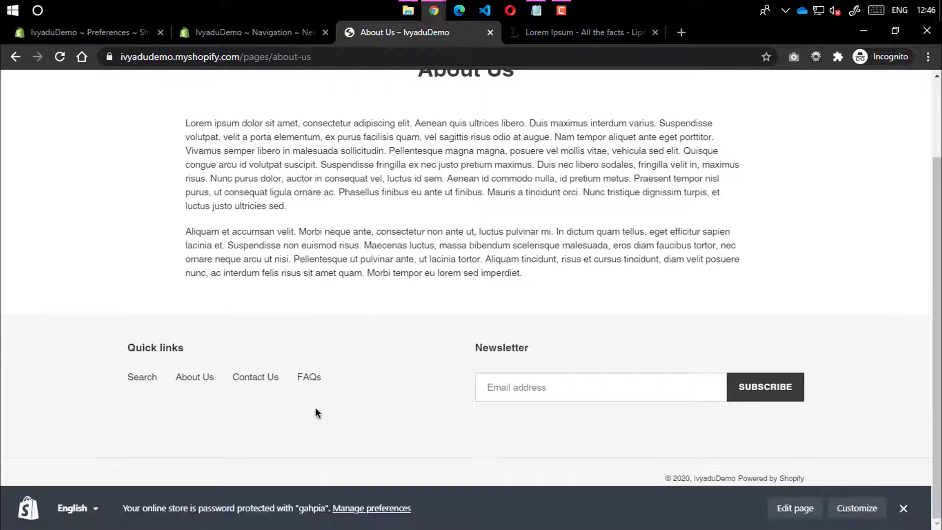
click(310, 381)
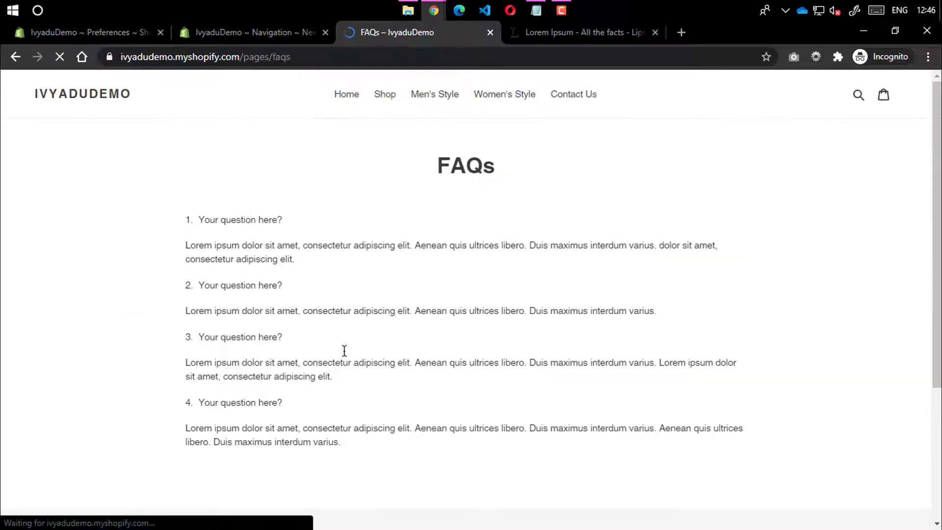
Review the FAQs page's four numbered questions and their answers
drag(181, 206, 384, 444)
click(273, 367)
drag(283, 402, 158, 401)
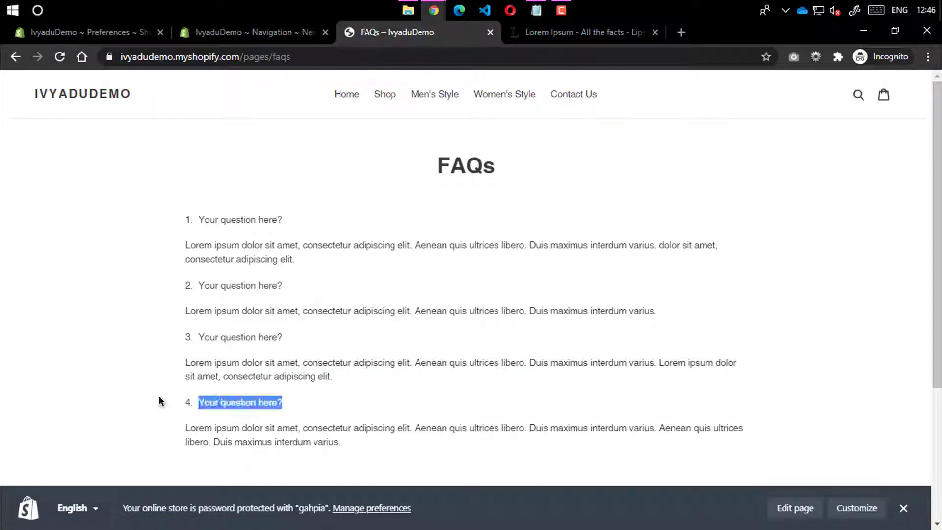
drag(282, 337, 161, 336)
drag(282, 285, 187, 251)
drag(283, 220, 160, 234)
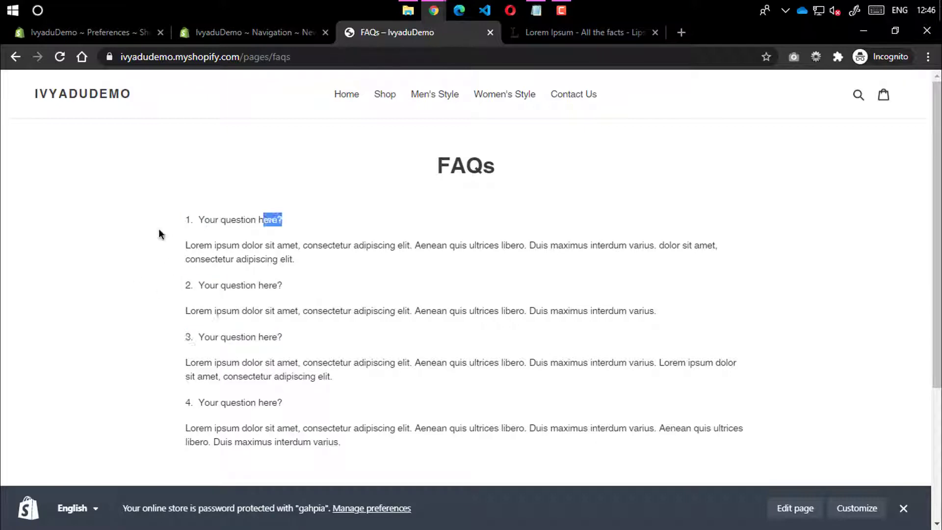
drag(259, 285, 185, 217)
click(185, 258)
scroll(183, 260, down, 4)
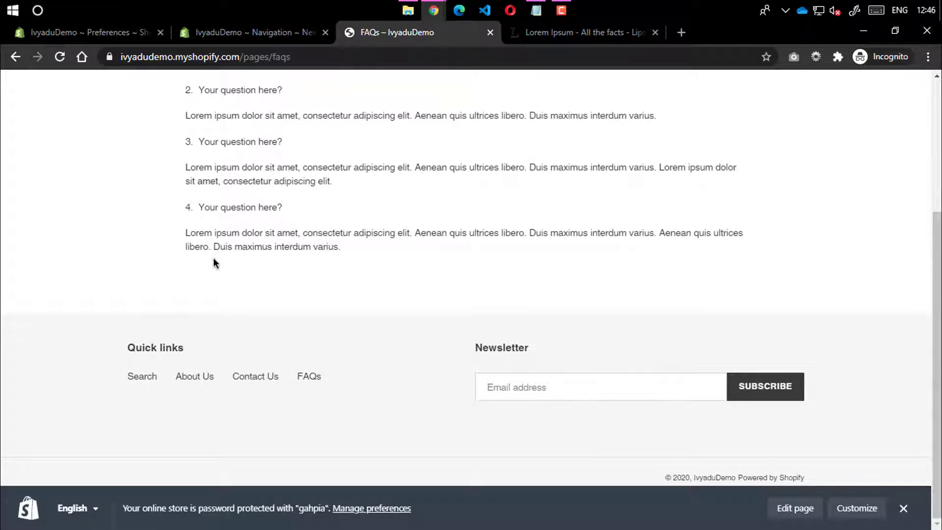
Open the footer's Search page, then return to the Navigation admin
click(138, 382)
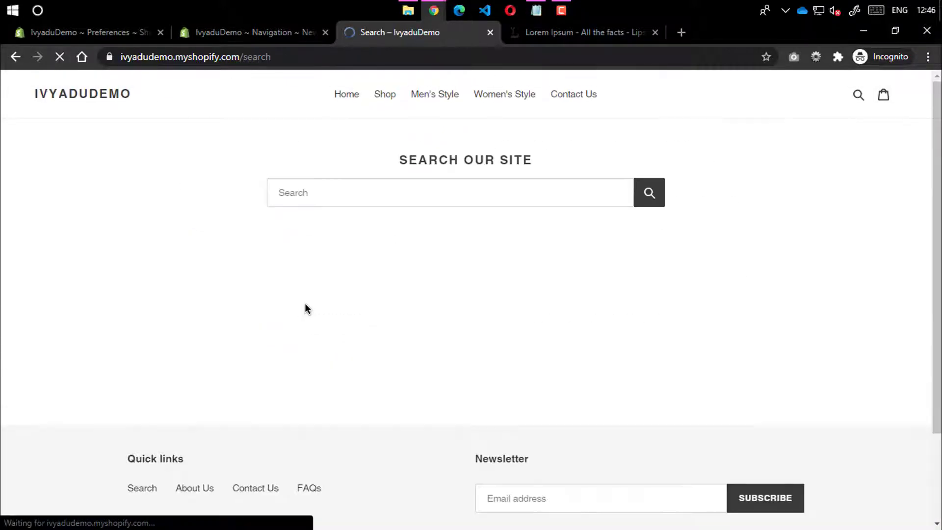
click(504, 96)
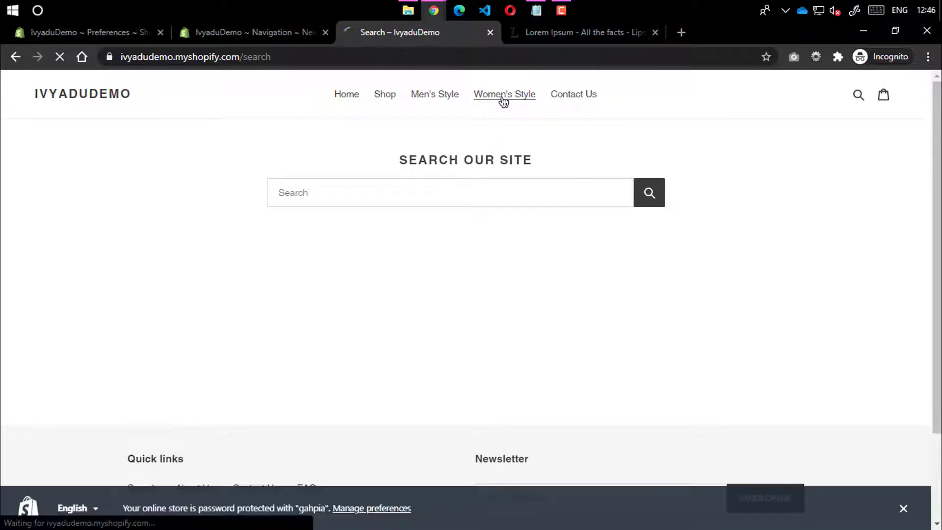
click(267, 31)
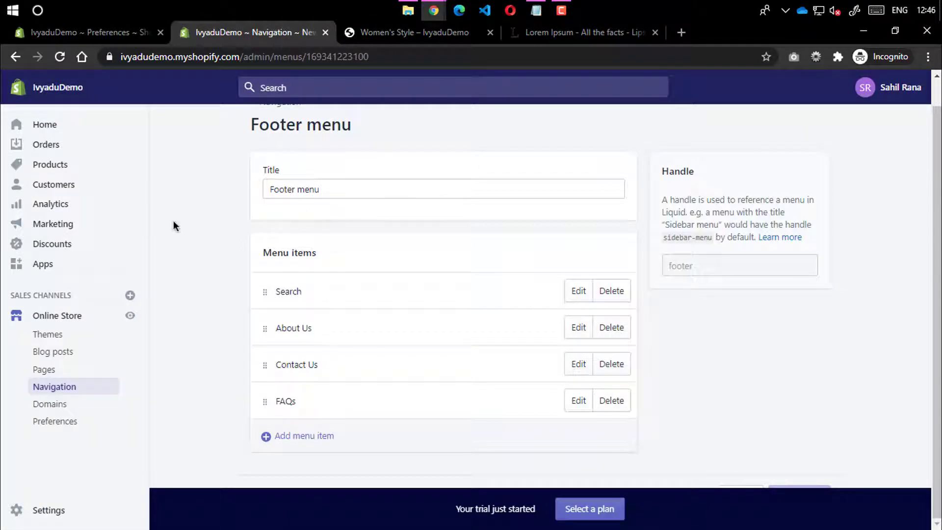
In the Main menu, relink the Contact Us item to Pages > Contact Us and save
scroll(283, 154, up, 1)
click(275, 130)
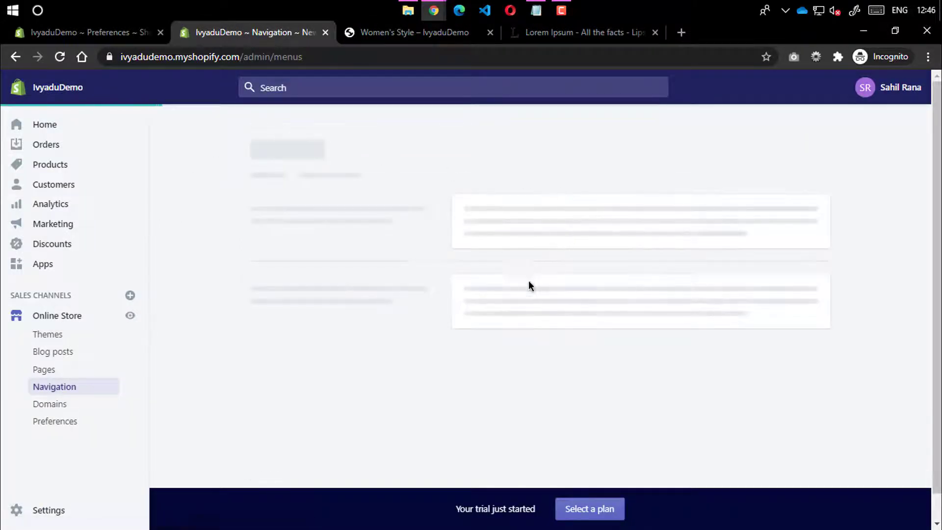
click(499, 280)
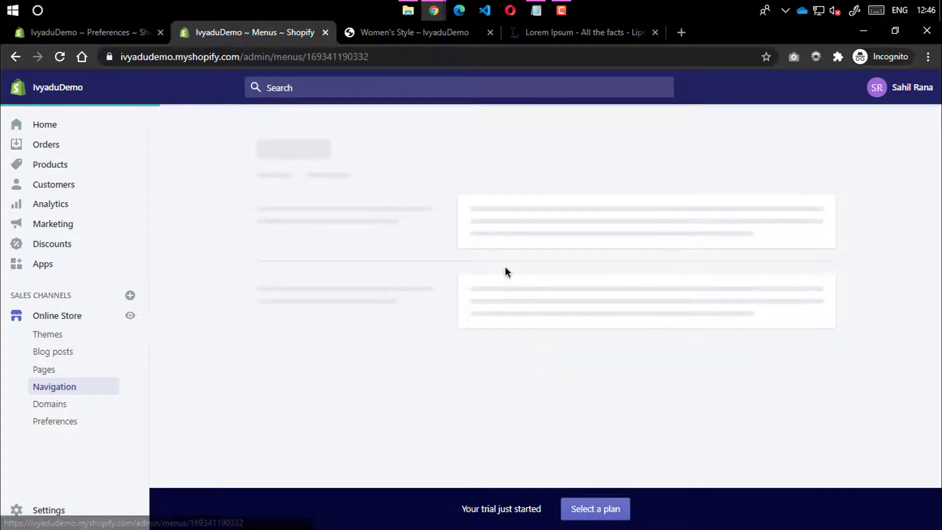
scroll(505, 266, down, 2)
click(577, 399)
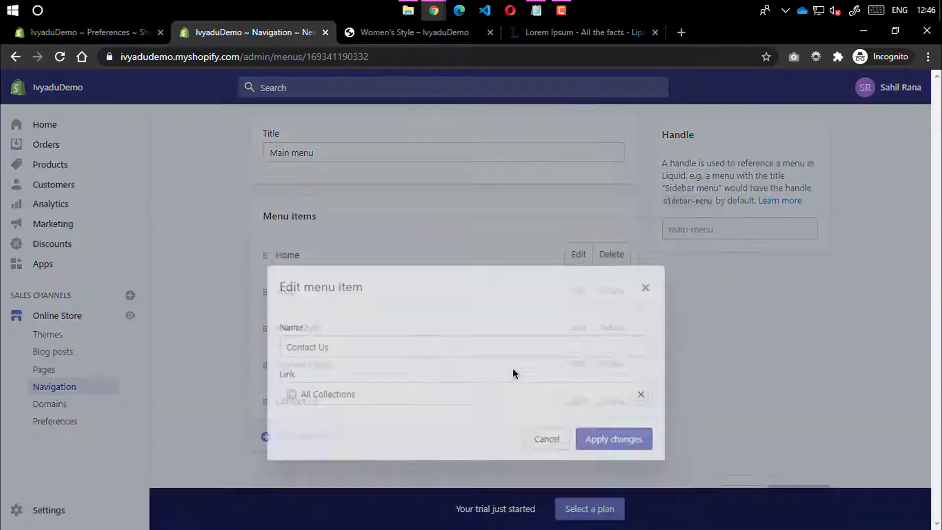
click(641, 348)
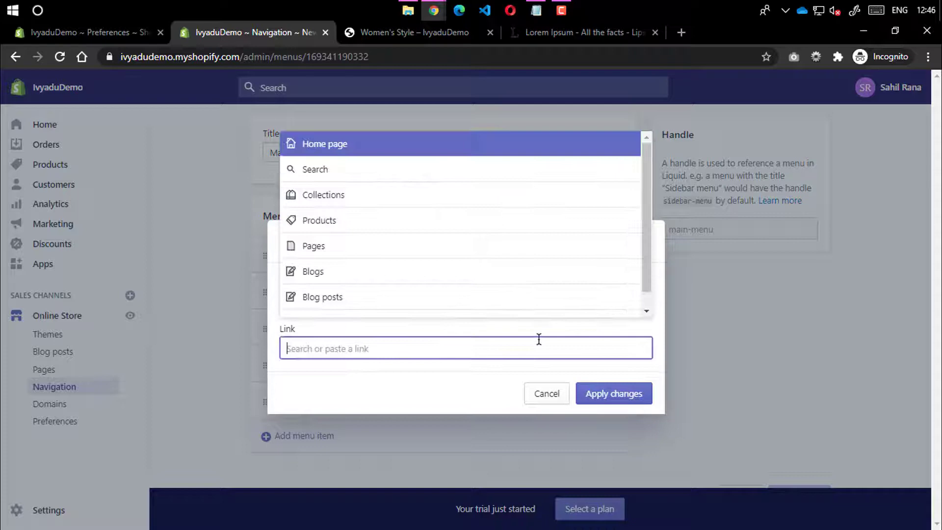
click(340, 247)
click(326, 279)
click(629, 393)
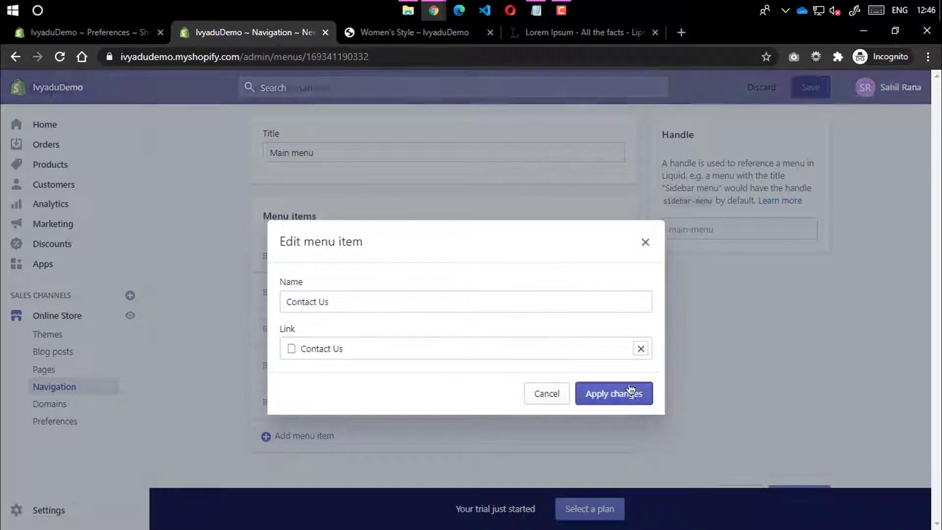
click(810, 87)
Reload the storefront and open Contact Us from the header menu to confirm its form page
click(443, 35)
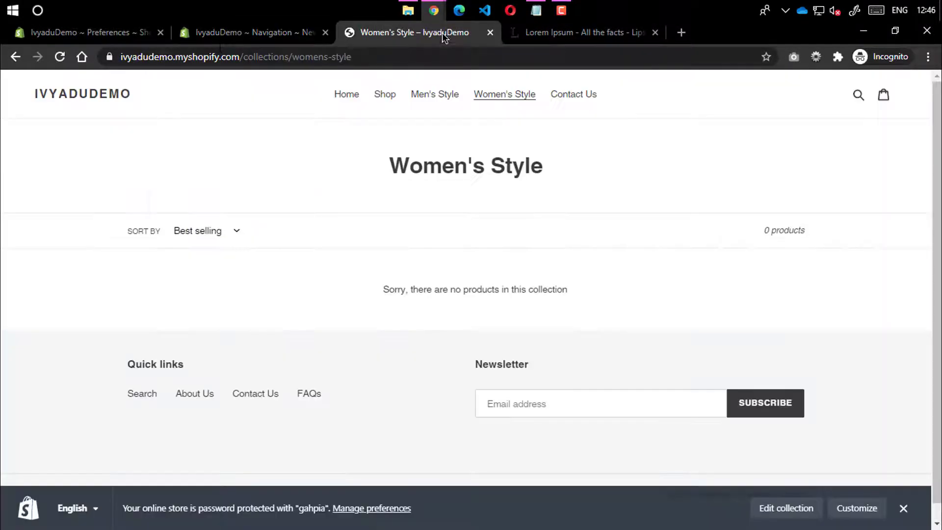
click(59, 56)
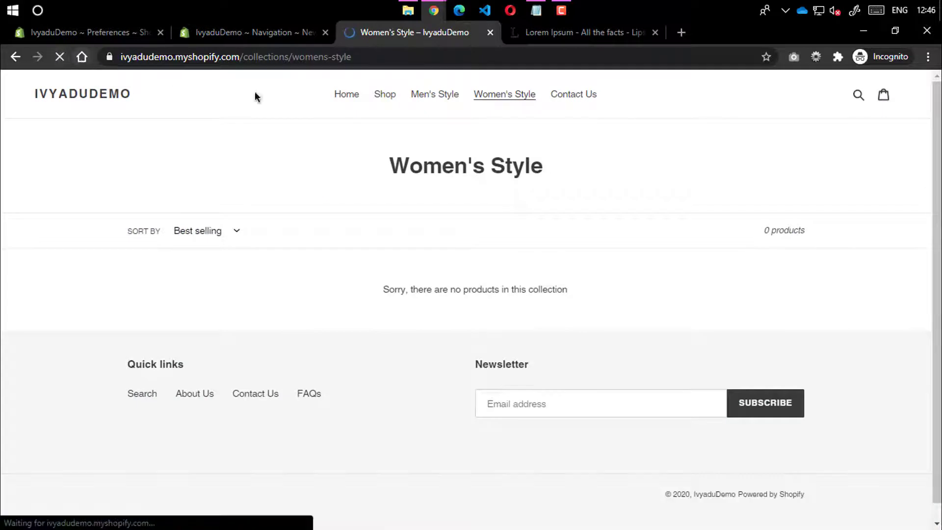
click(567, 101)
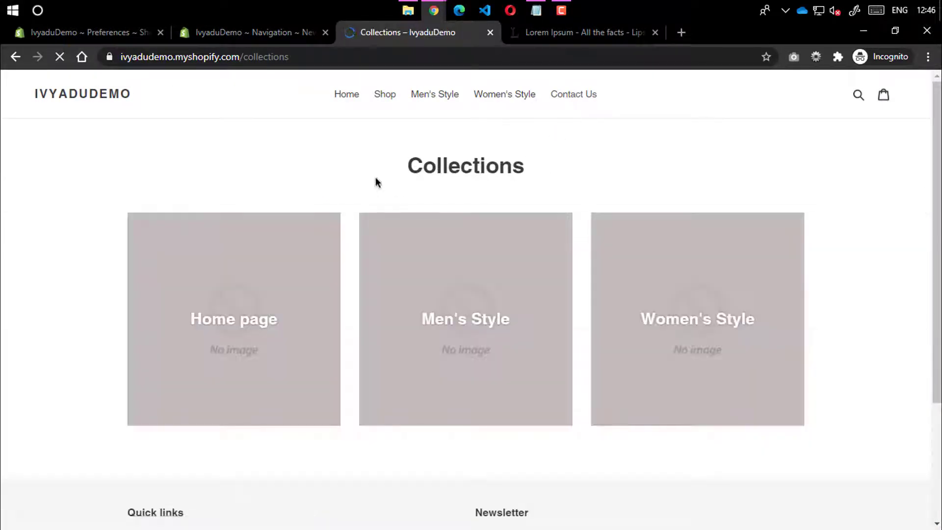
click(563, 93)
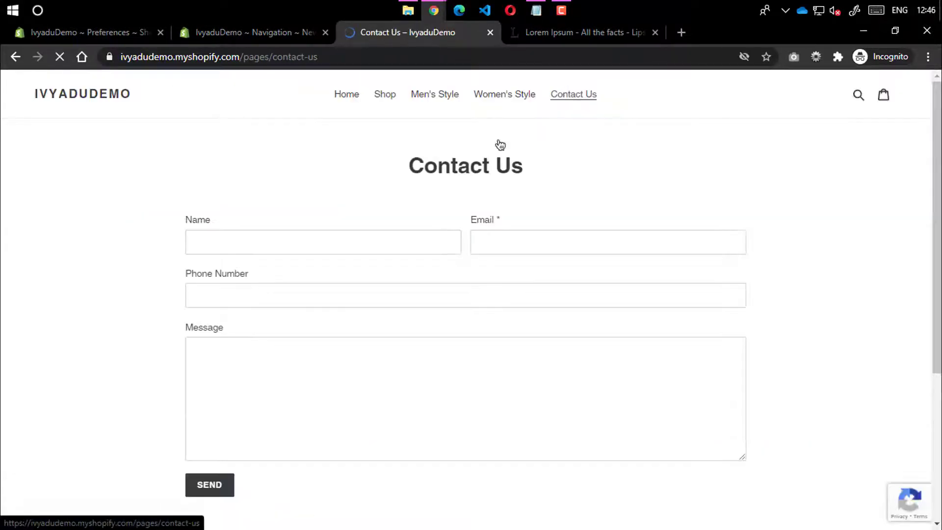
scroll(455, 304, down, 5)
scroll(455, 304, up, 5)
Look over the store home page, then return to the Main menu editor
click(97, 101)
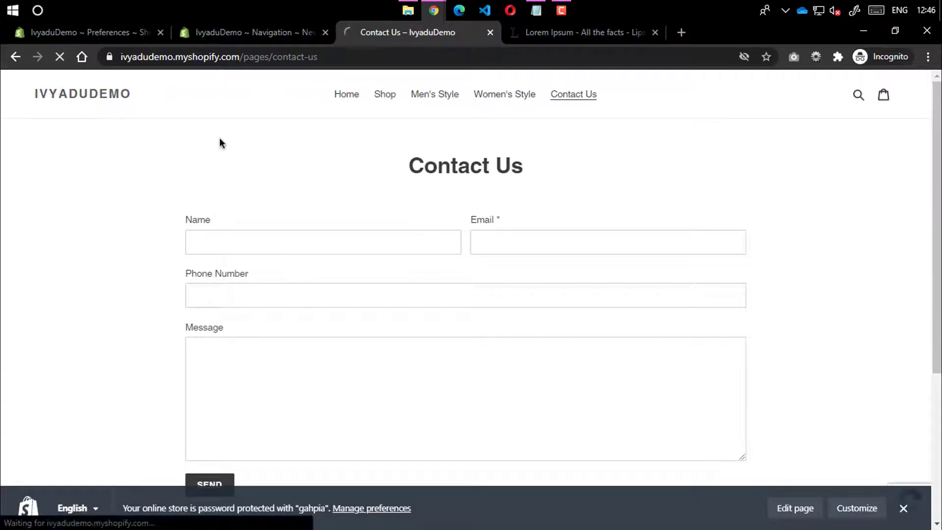
scroll(525, 205, down, 12)
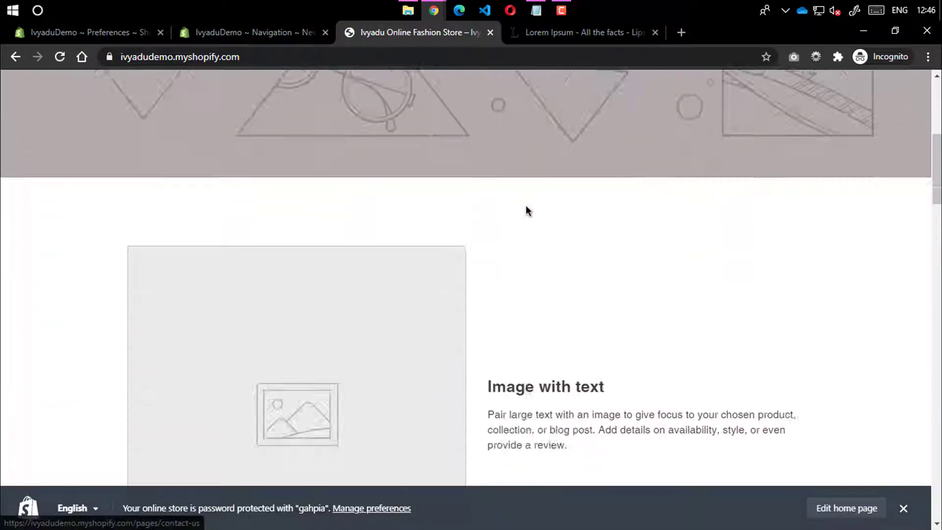
scroll(528, 211, down, 7)
scroll(391, 401, down, 7)
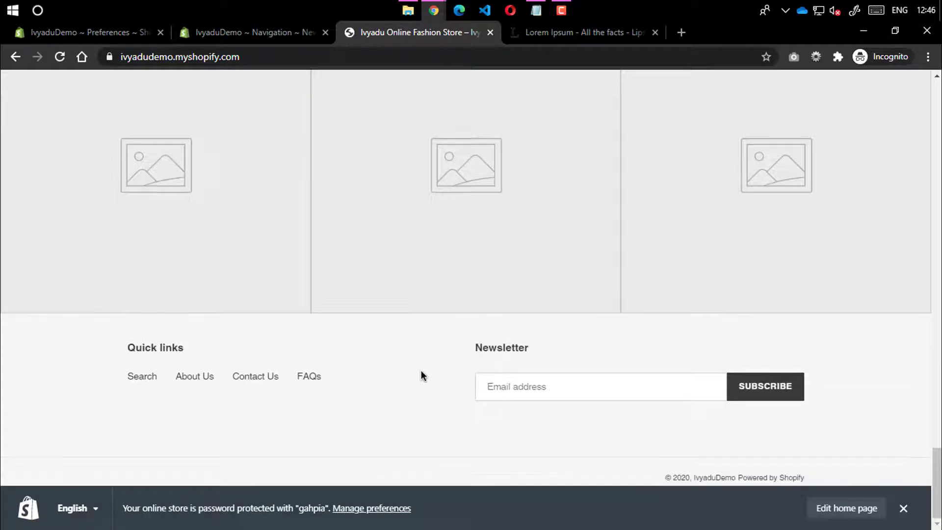
scroll(521, 299, up, 20)
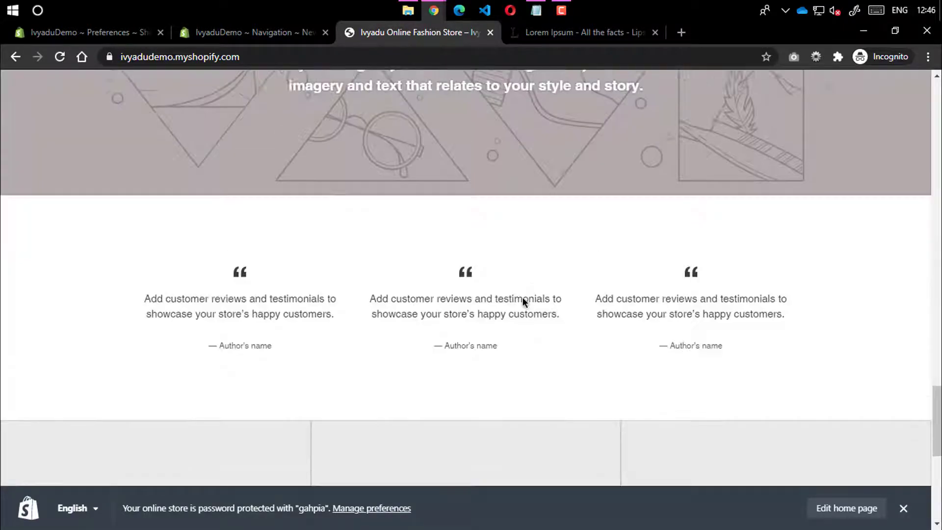
scroll(282, 77, up, 4)
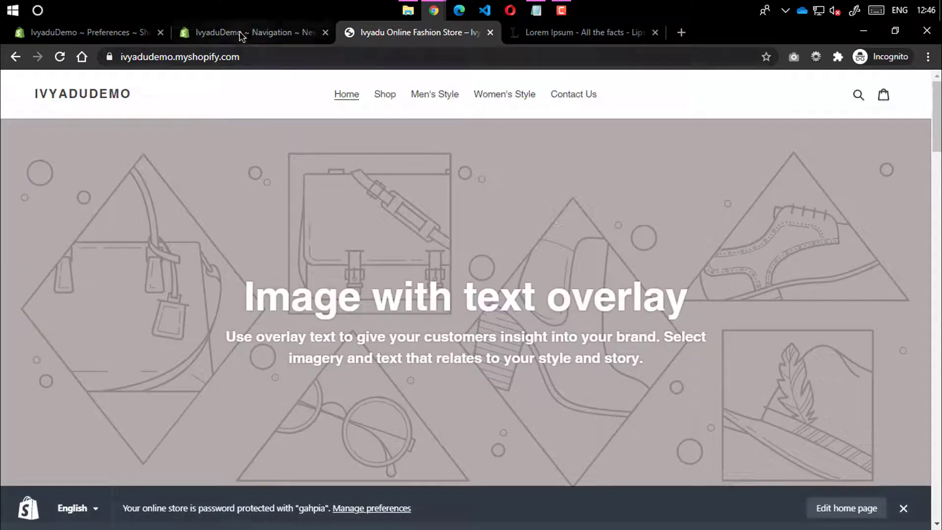
click(243, 32)
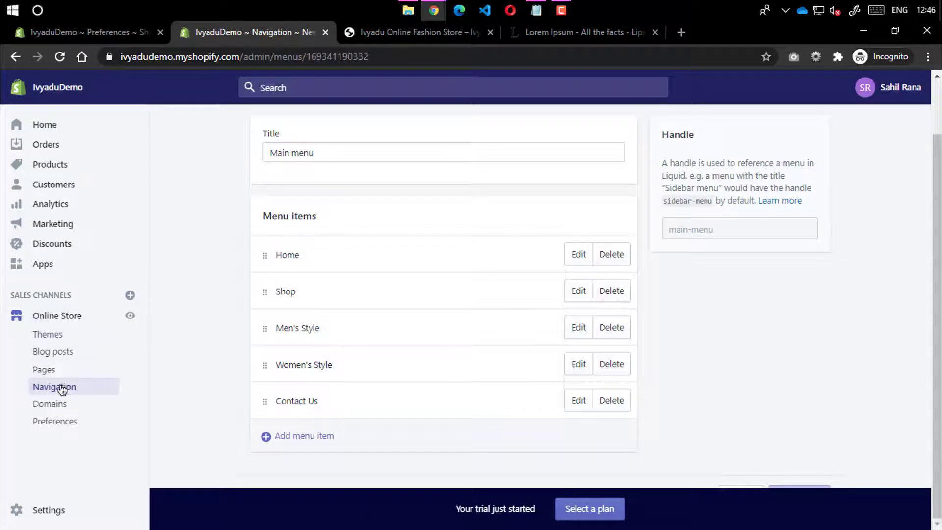
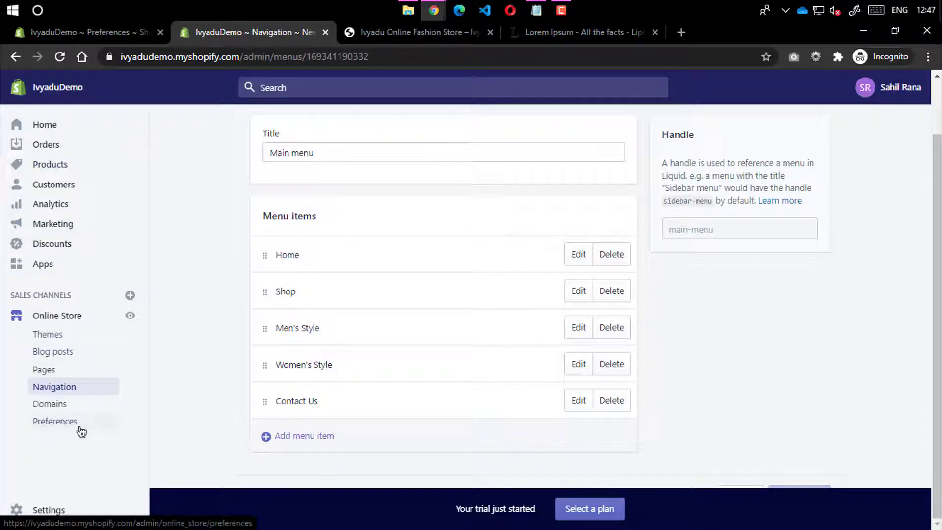
Create a new blog post from Online Store > Blog posts and put the caret in its Title
click(76, 354)
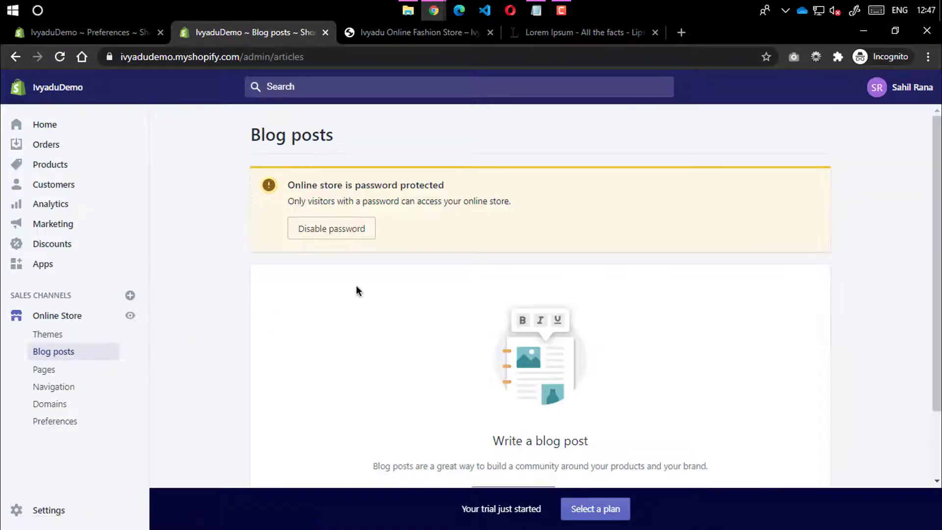
scroll(406, 270, down, 2)
click(501, 414)
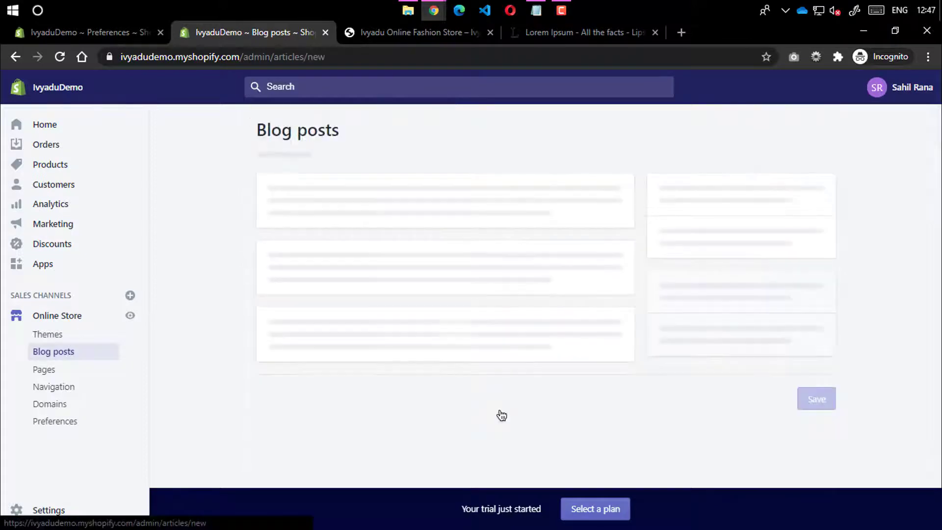
click(343, 223)
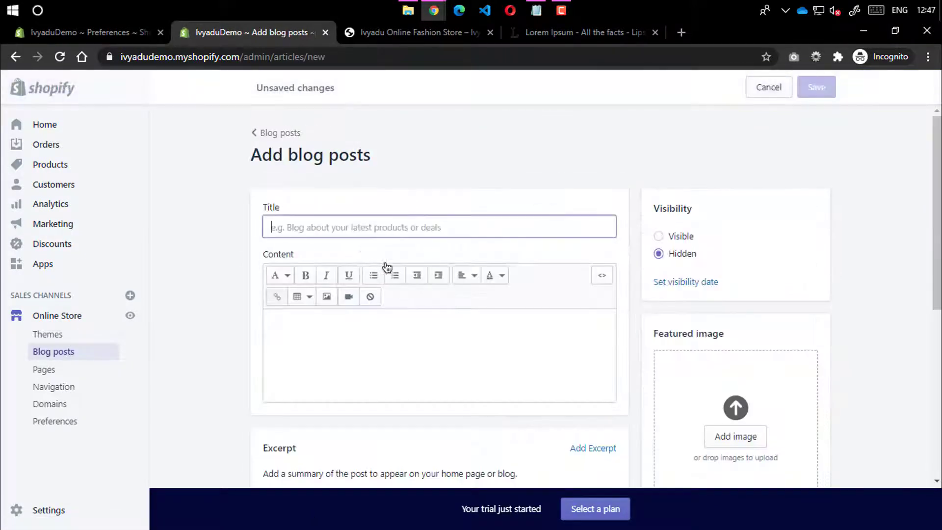
Copy the demo store's address into another tab to load its password page
click(474, 35)
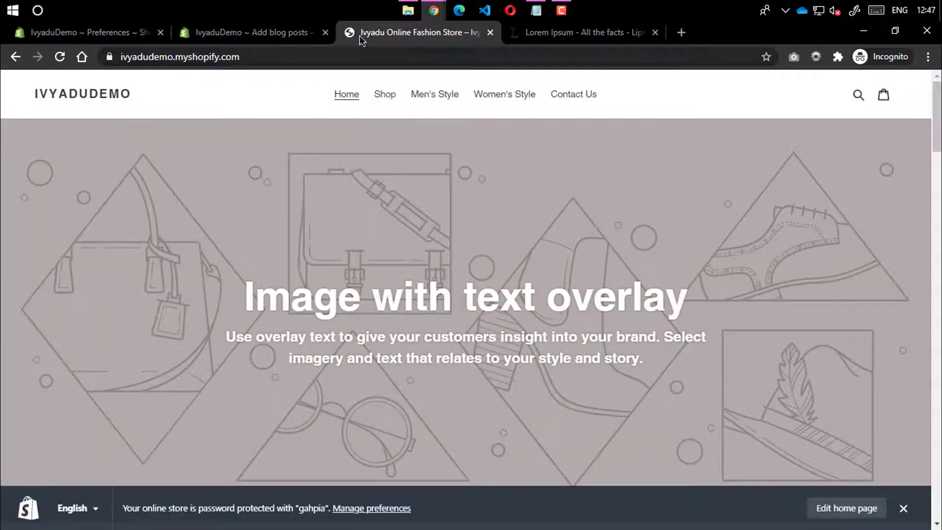
click(280, 32)
mouse_move(433, 11)
click(360, 54)
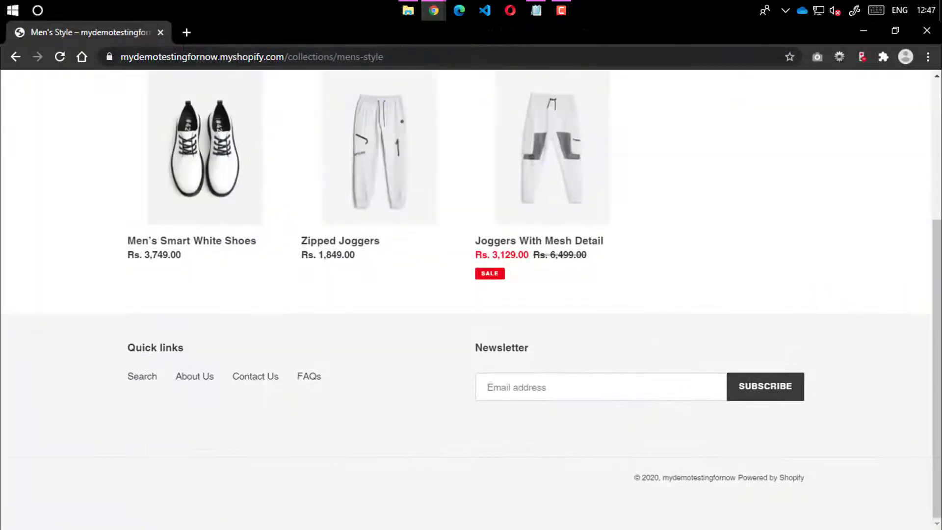
click(284, 57)
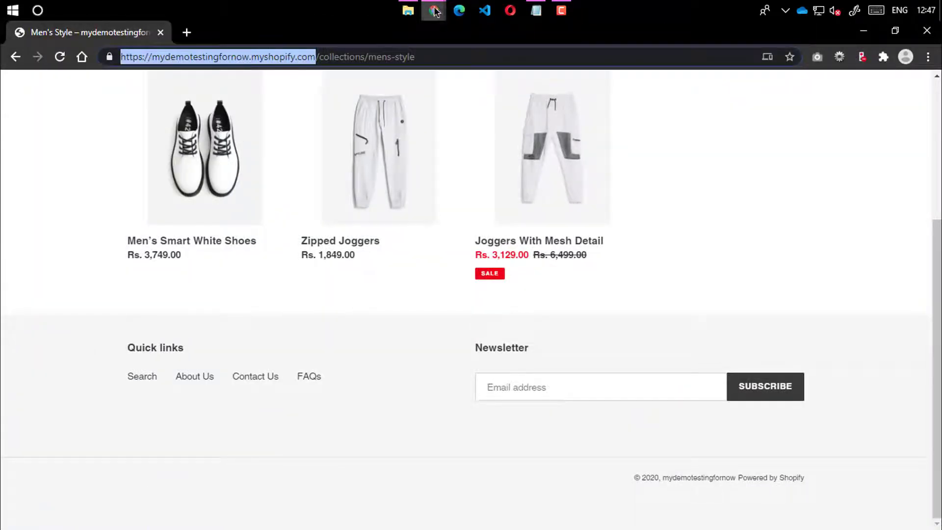
mouse_move(434, 11)
click(501, 71)
click(584, 32)
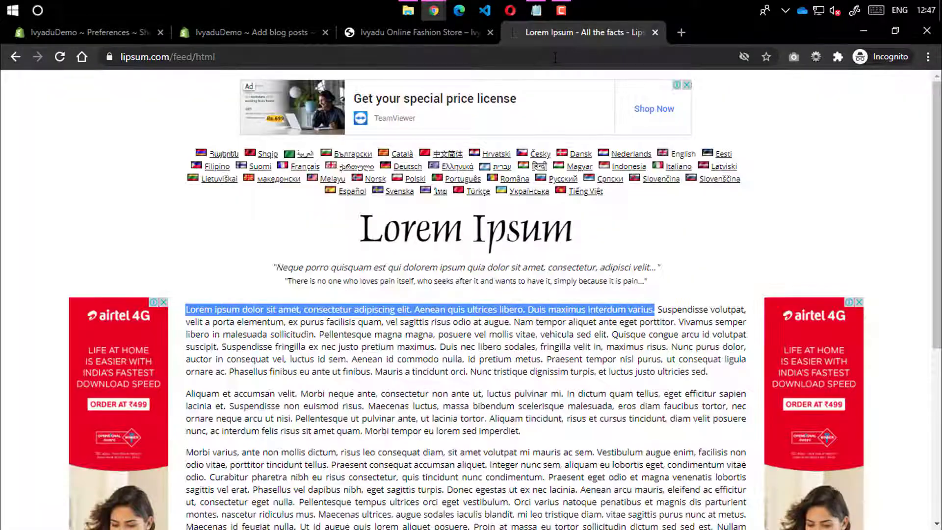
click(599, 55)
text(https://mydemotestingfornow.myshopify.com/)
key(Return)
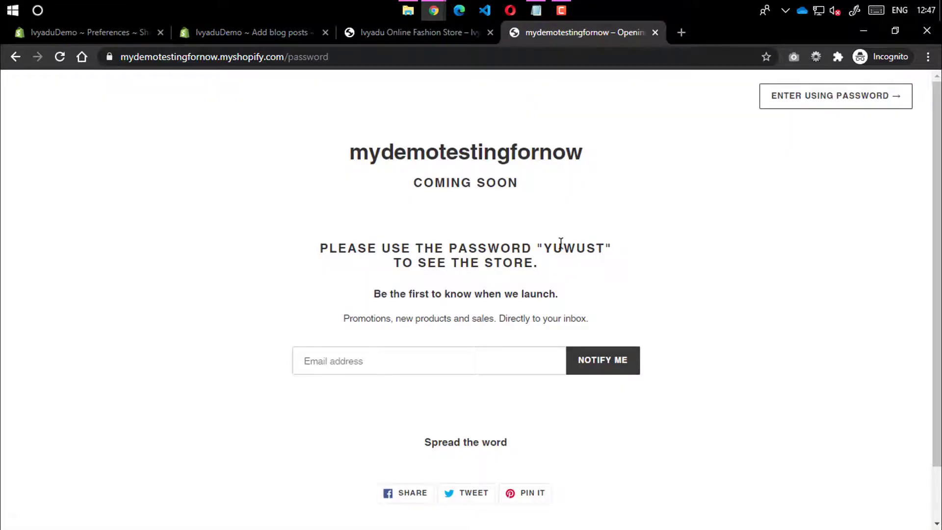
Copy the password shown on the page and use it to enter the demo store
drag(545, 247, 607, 250)
key(ctrl+c)
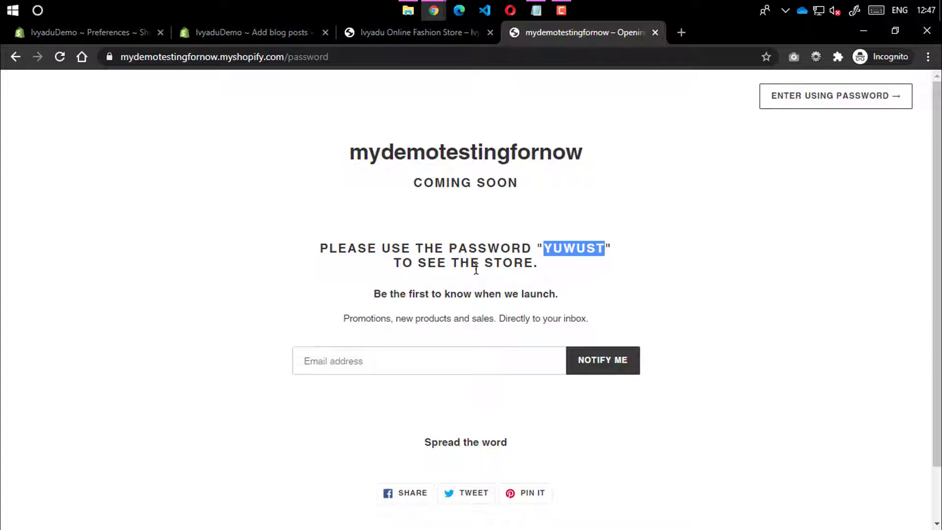
click(382, 350)
key(ctrl+v)
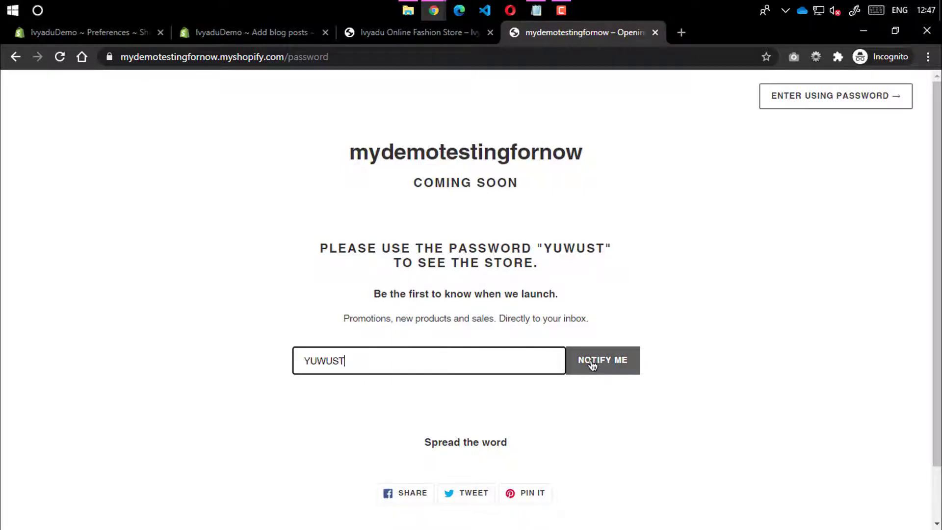
click(599, 366)
click(851, 98)
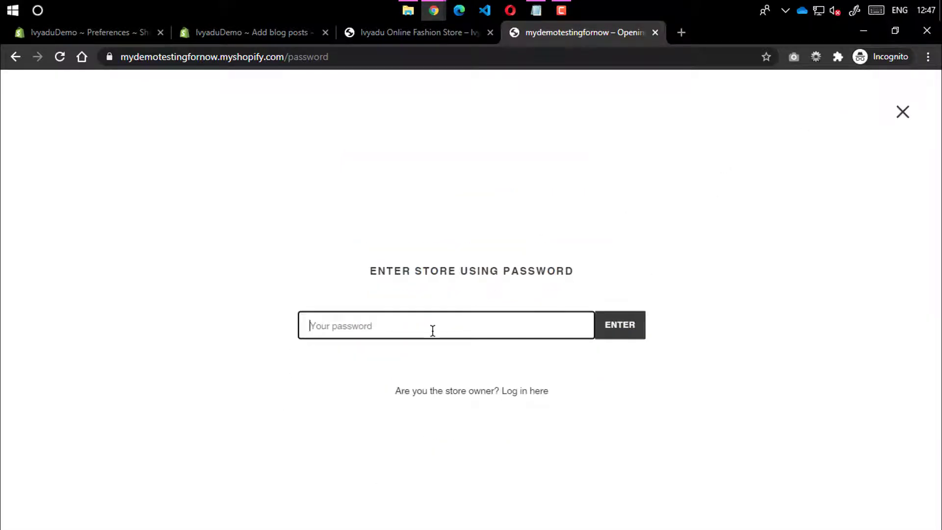
key(ctrl+v)
click(620, 324)
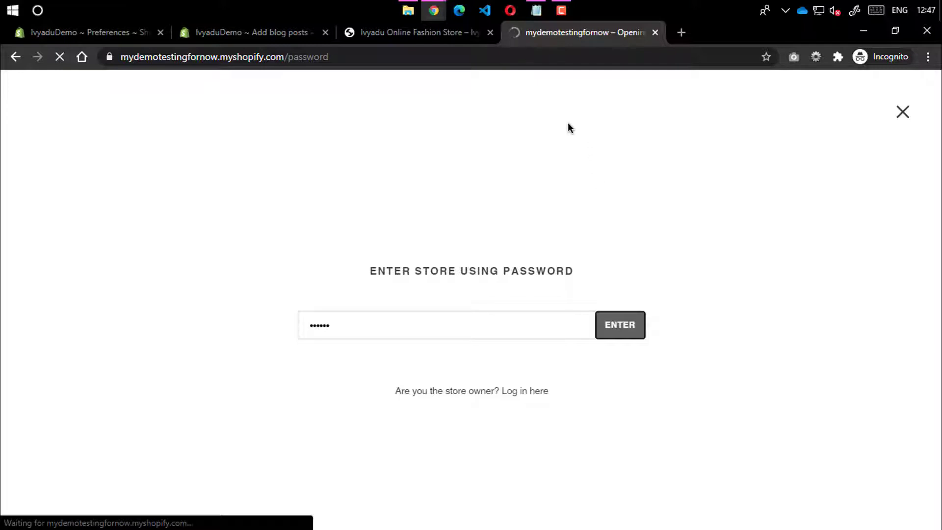
Open the store's first blog article and copy its full eBay-dropshipper-to-infopreneur headline
scroll(501, 254, down, 7)
scroll(502, 251, down, 20)
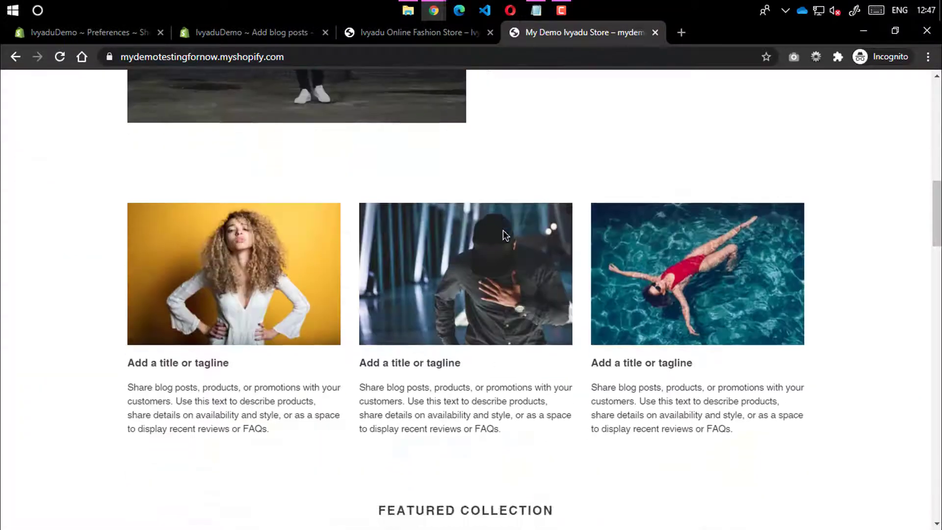
scroll(494, 211, up, 20)
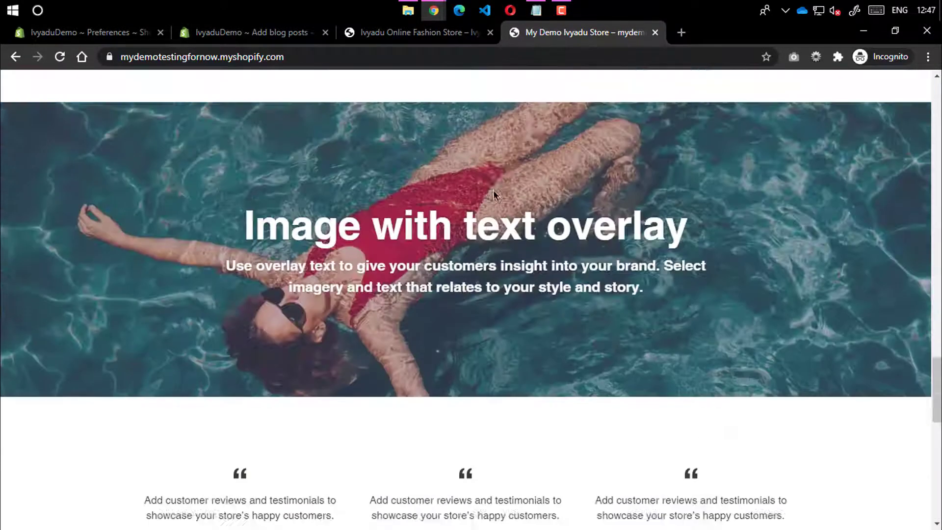
scroll(485, 180, down, 10)
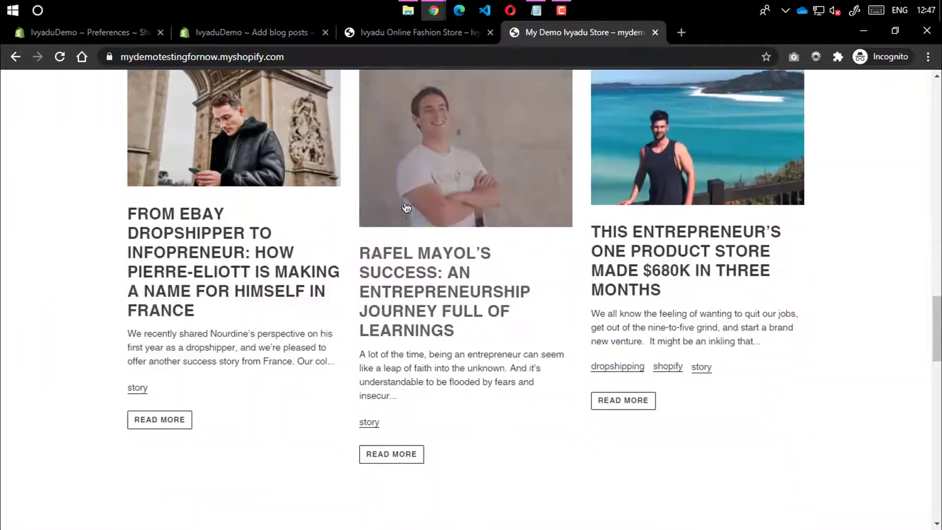
click(198, 243)
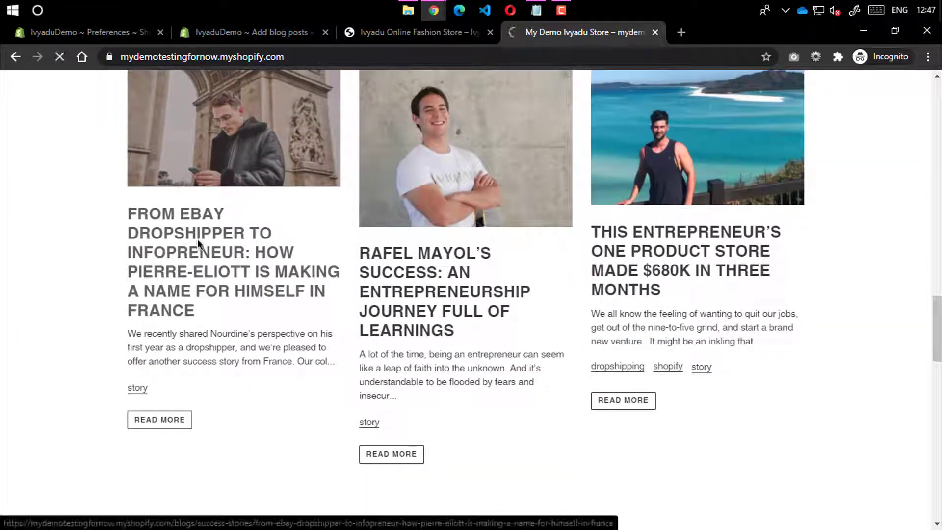
scroll(340, 221, down, 15)
scroll(346, 227, down, 15)
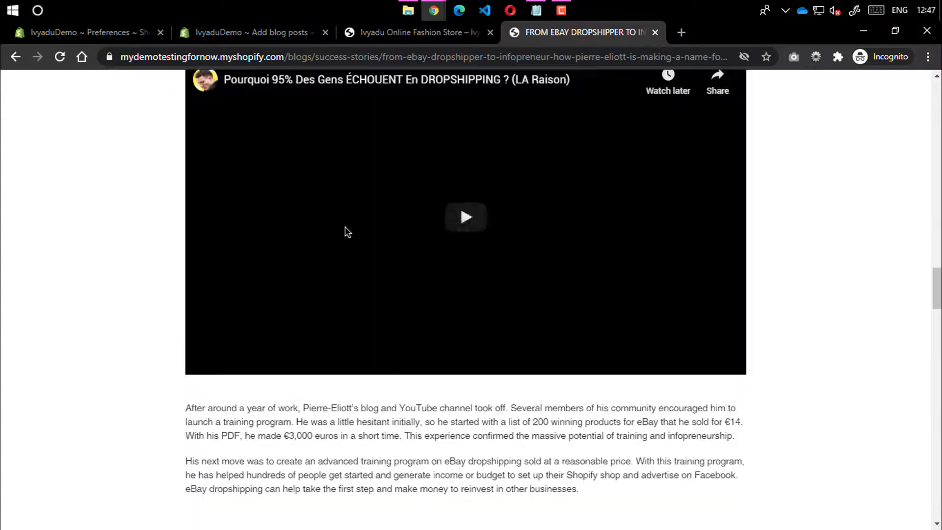
scroll(893, 300, up, 10)
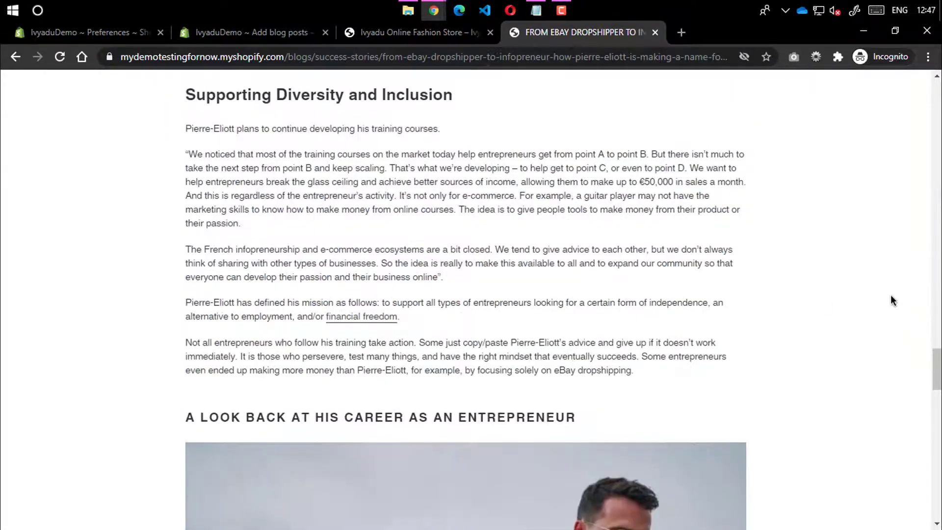
drag(930, 372, 936, 93)
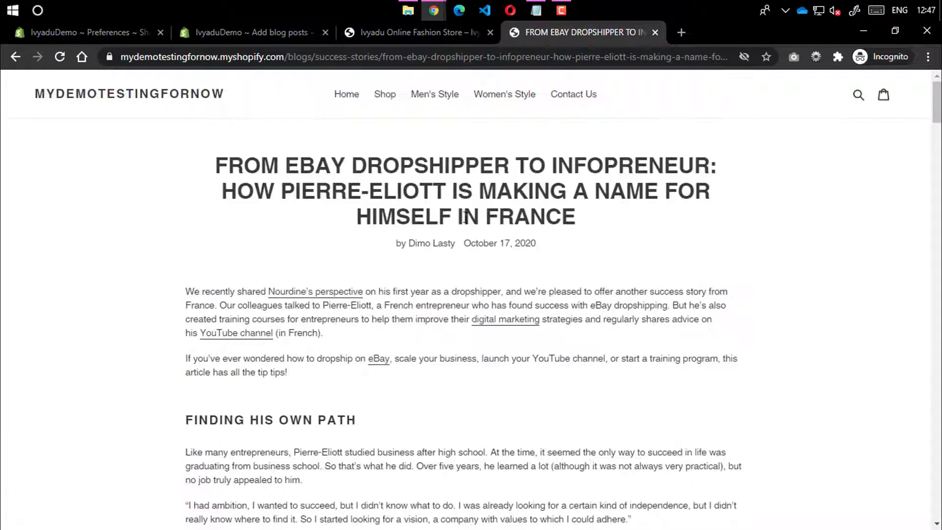
drag(211, 169, 577, 219)
key(ctrl+c)
click(417, 32)
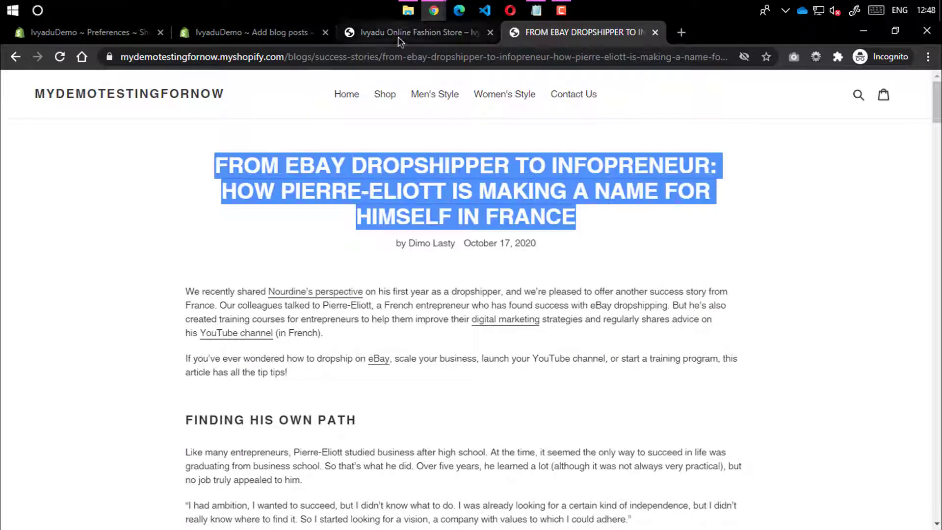
click(255, 37)
Paste the headline into Title and the copied article body into Content
key(ctrl+v)
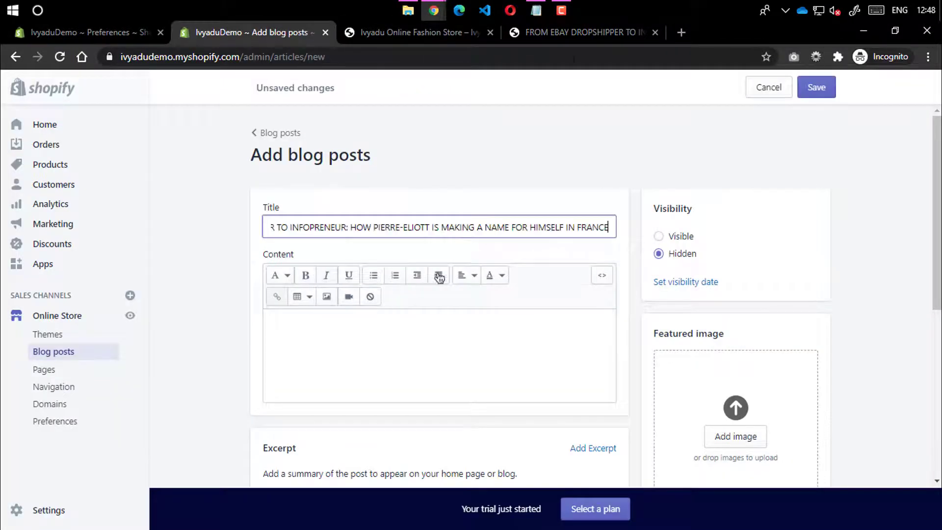
click(553, 31)
scroll(192, 153, down, 3)
drag(192, 154, 638, 133)
click(260, 33)
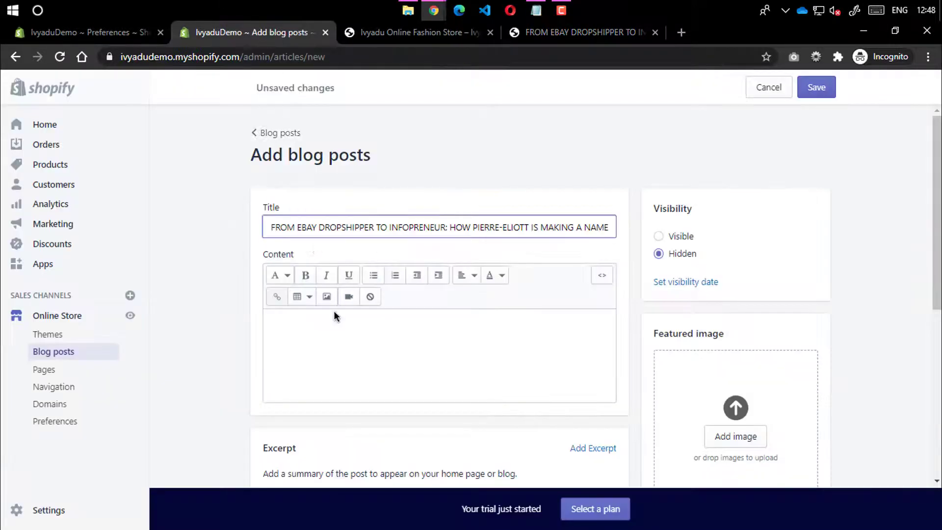
click(399, 319)
key(ctrl+v)
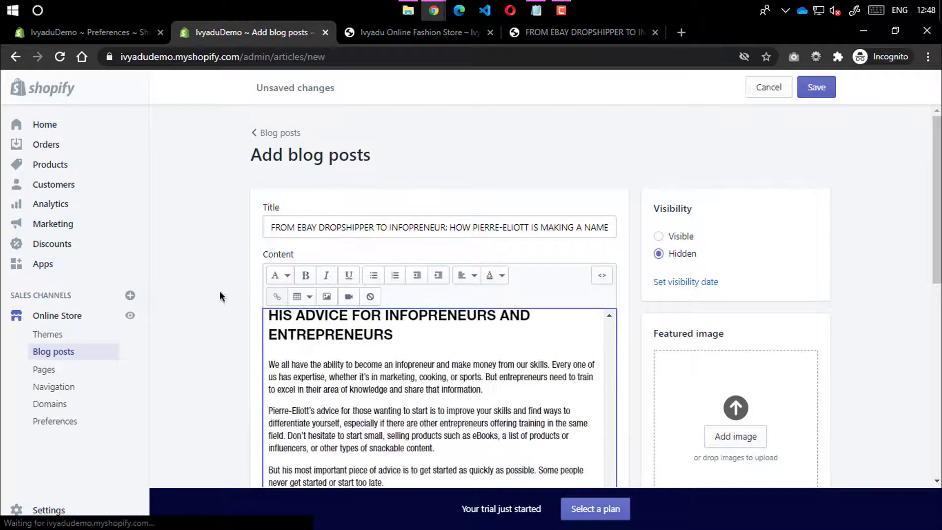
Look over the pasted content, the excerpt text and the author field
scroll(403, 237, up, 10)
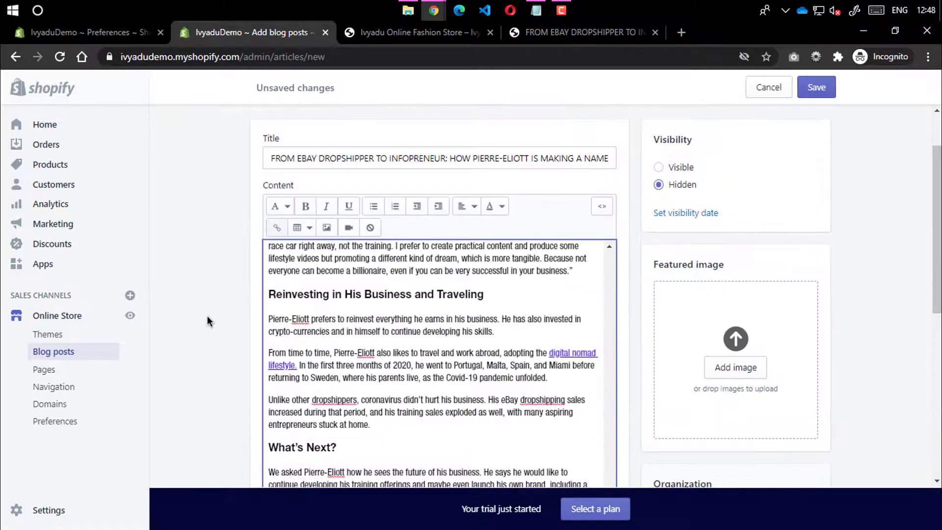
scroll(197, 304, down, 8)
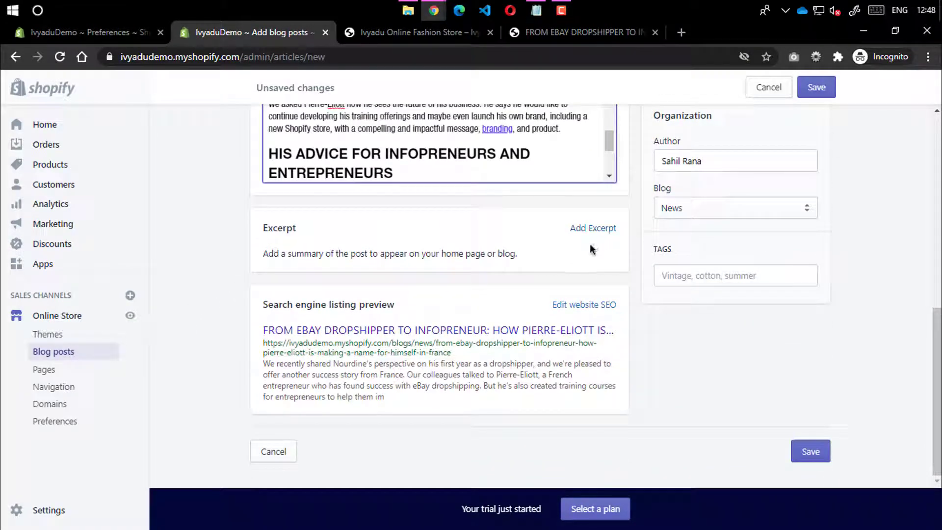
drag(515, 252, 254, 249)
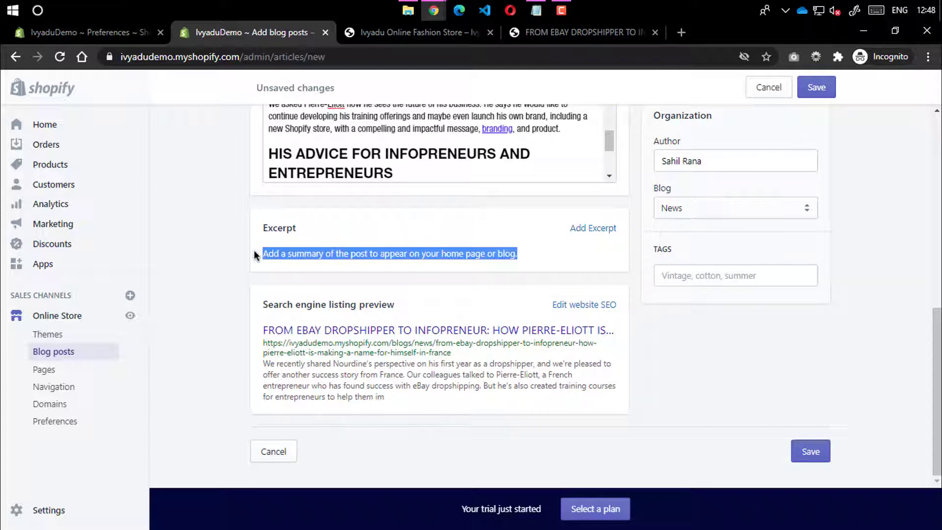
click(254, 249)
scroll(675, 237, up, 3)
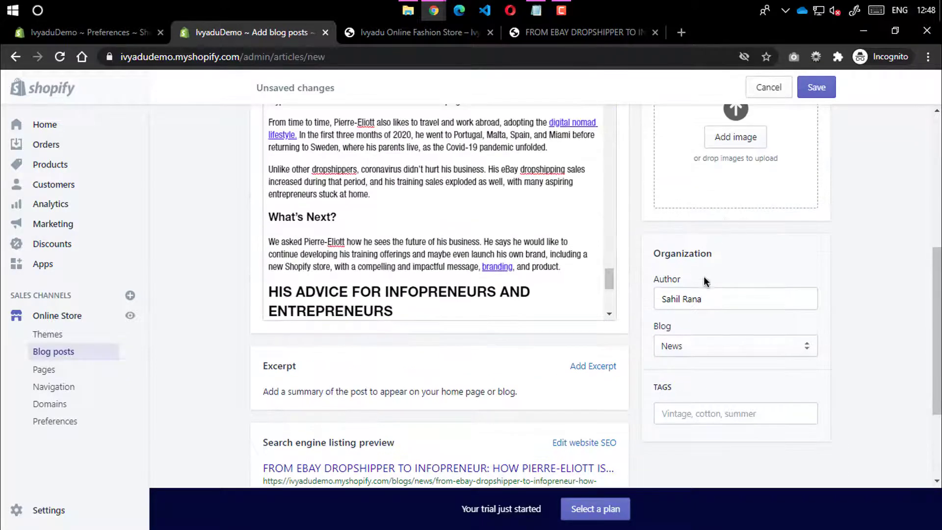
click(705, 298)
click(613, 299)
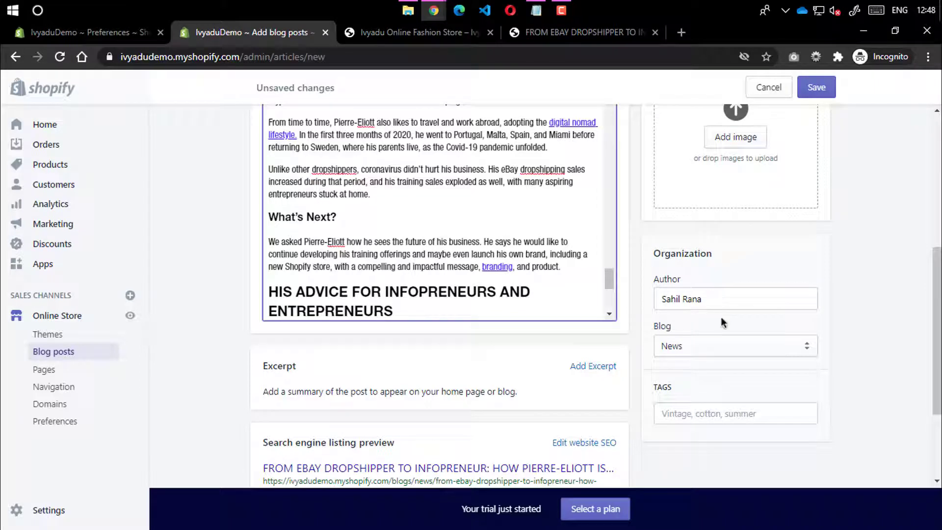
File the post under a new blog titled 'success story'
click(686, 339)
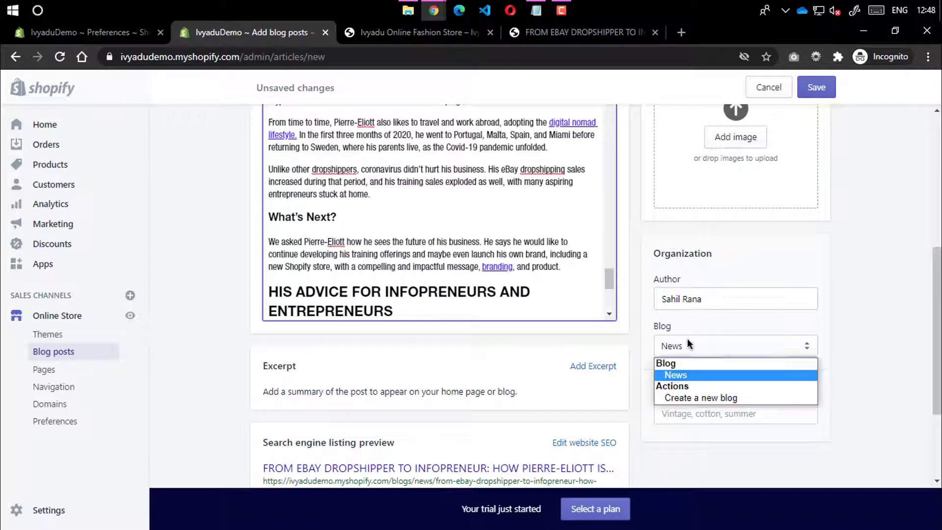
click(693, 397)
scroll(432, 269, up, 3)
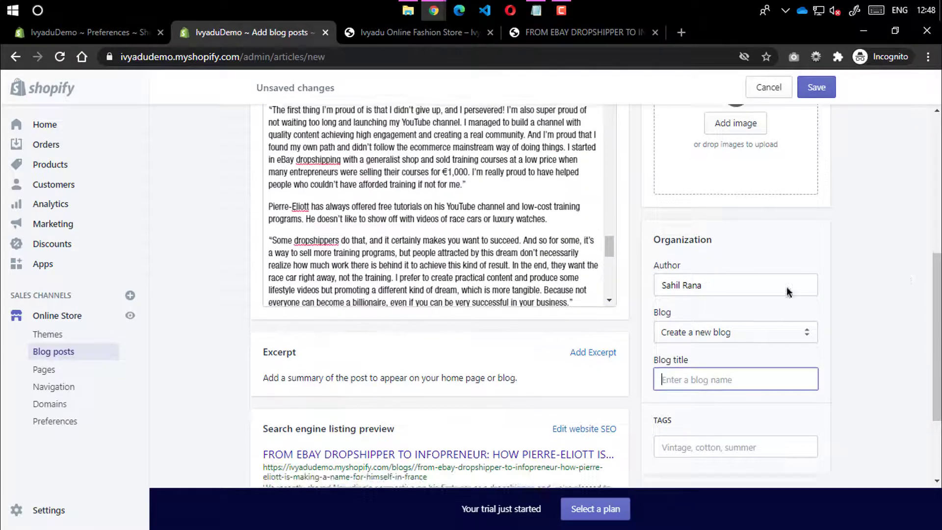
scroll(898, 332, down, 3)
text(success story)
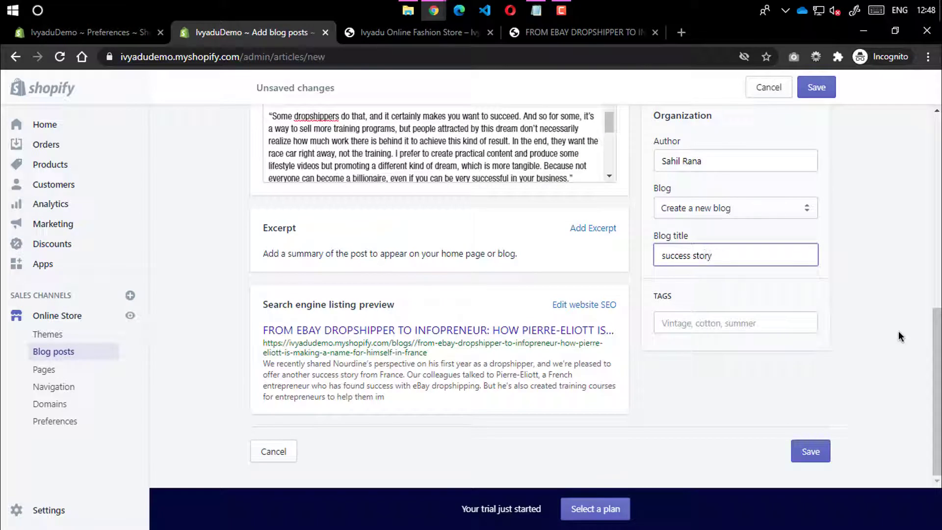
click(861, 274)
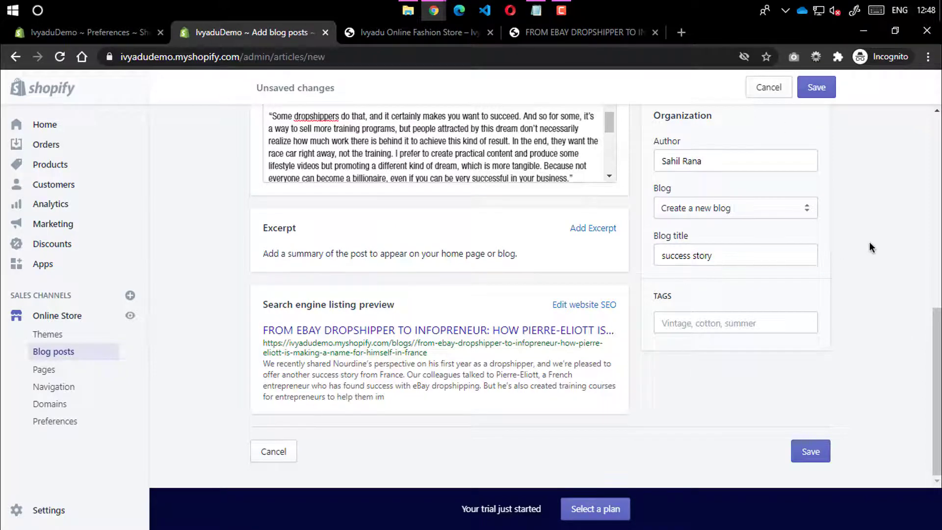
Begin a 'success' tag in the post's Tags field
scroll(869, 242, up, 2)
click(737, 390)
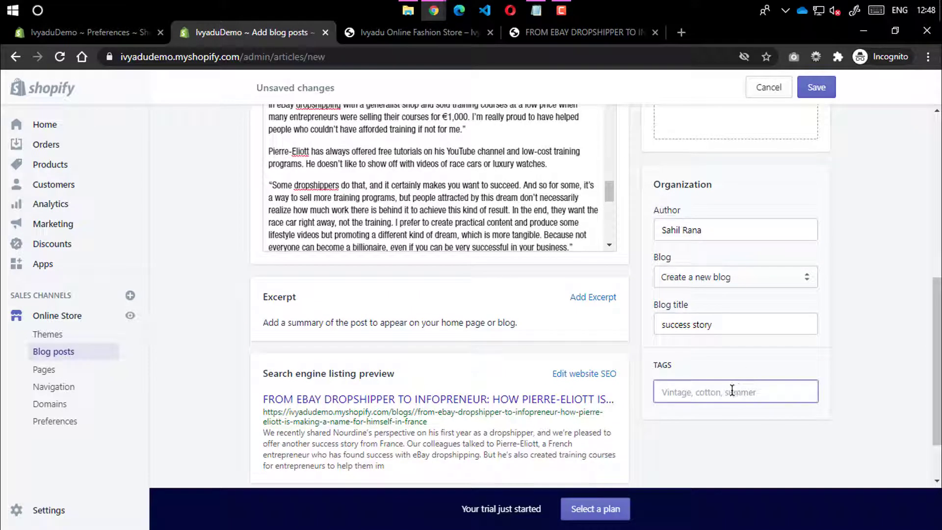
text(success)
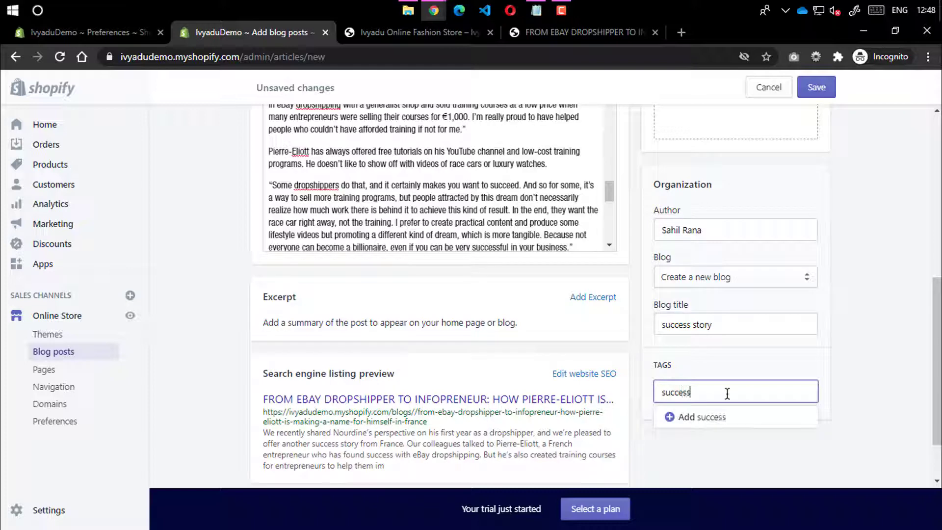
scroll(784, 156, up, 4)
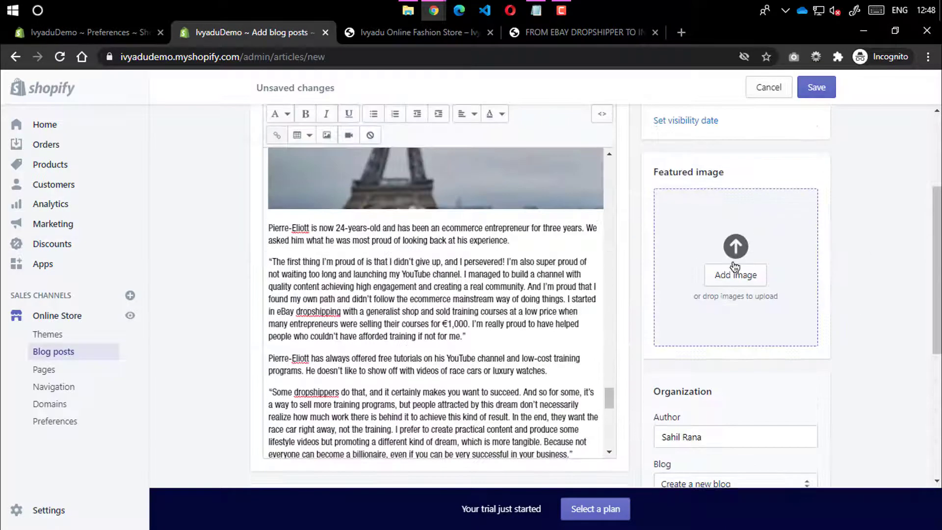
click(564, 32)
Go back to the demo store's success stories blog to find the article's image
click(427, 32)
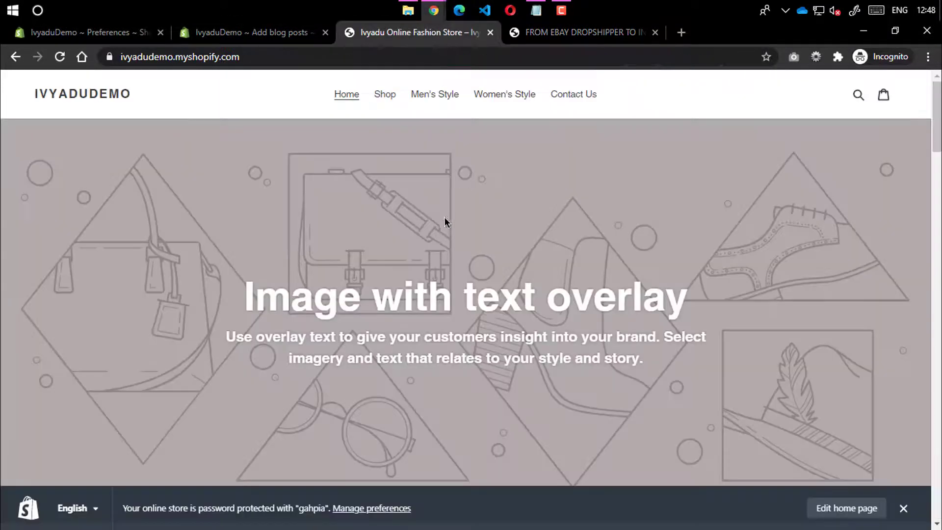
click(537, 37)
scroll(304, 219, up, 5)
scroll(455, 320, down, 5)
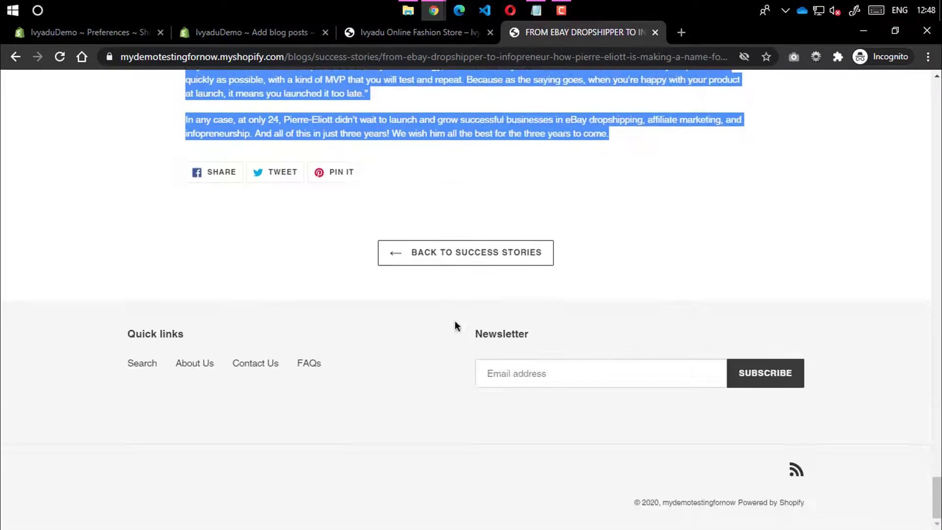
click(459, 268)
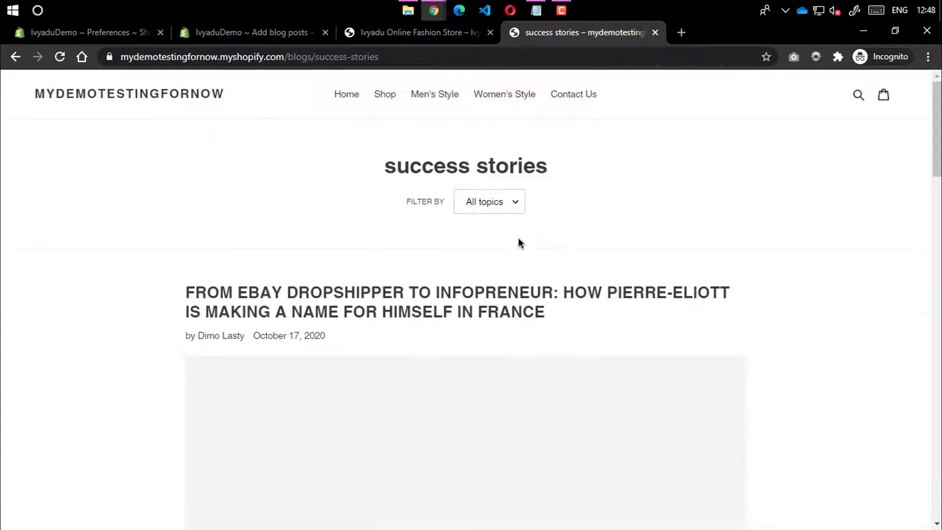
scroll(491, 253, down, 8)
scroll(505, 254, up, 4)
scroll(506, 254, down, 12)
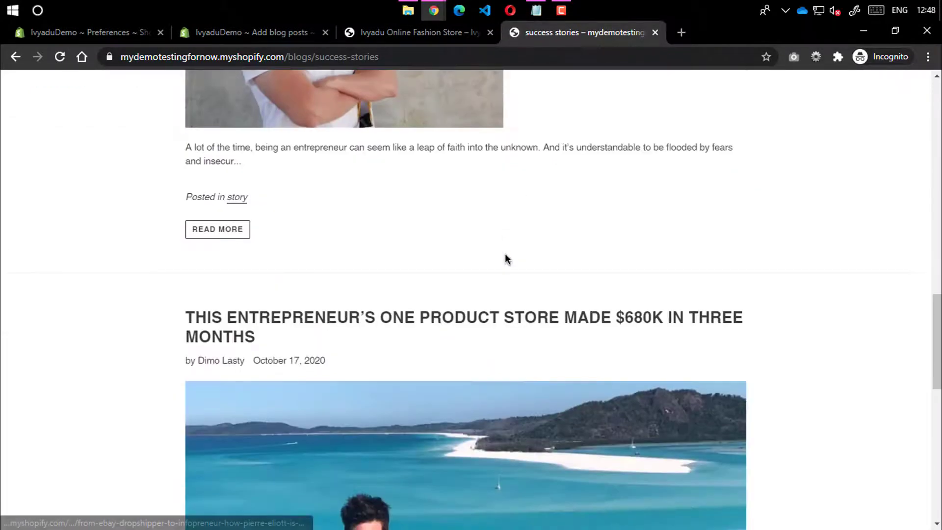
scroll(505, 254, up, 5)
scroll(375, 204, up, 8)
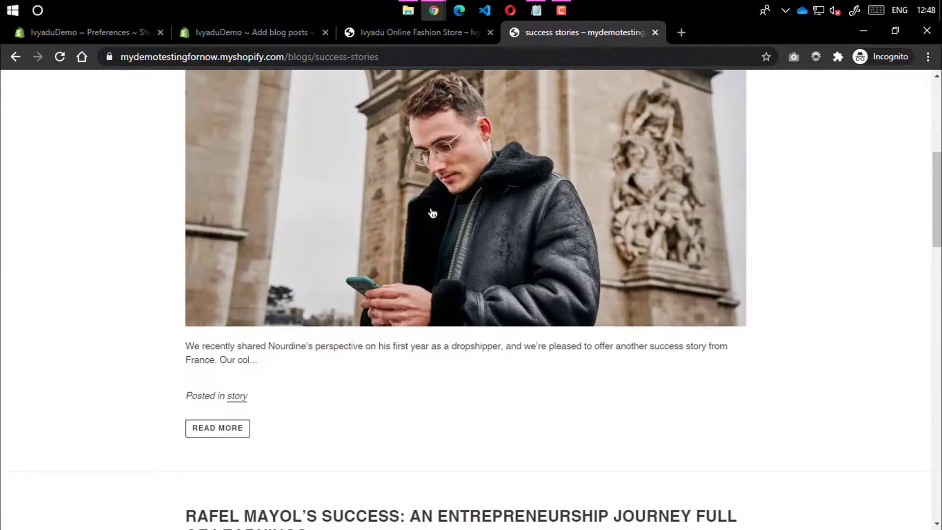
click(422, 32)
click(269, 33)
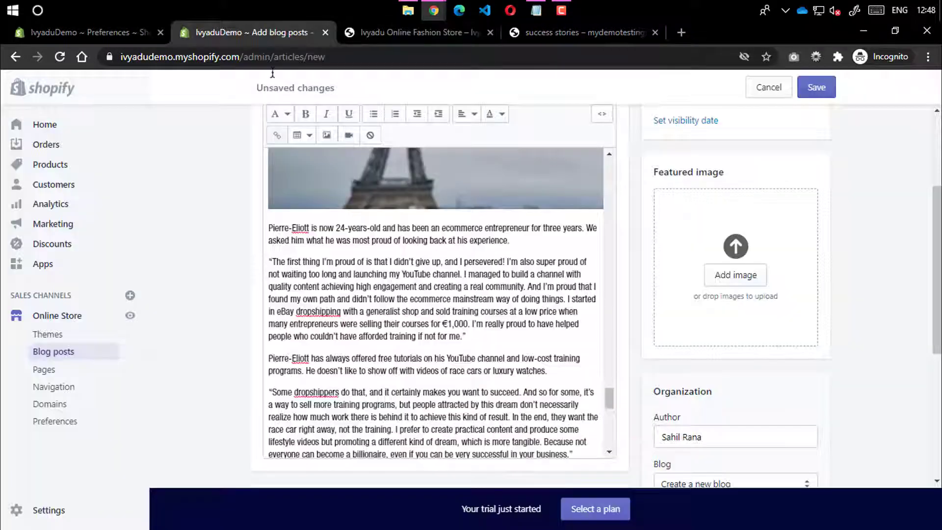
scroll(345, 129, up, 3)
click(539, 32)
scroll(355, 238, down, 7)
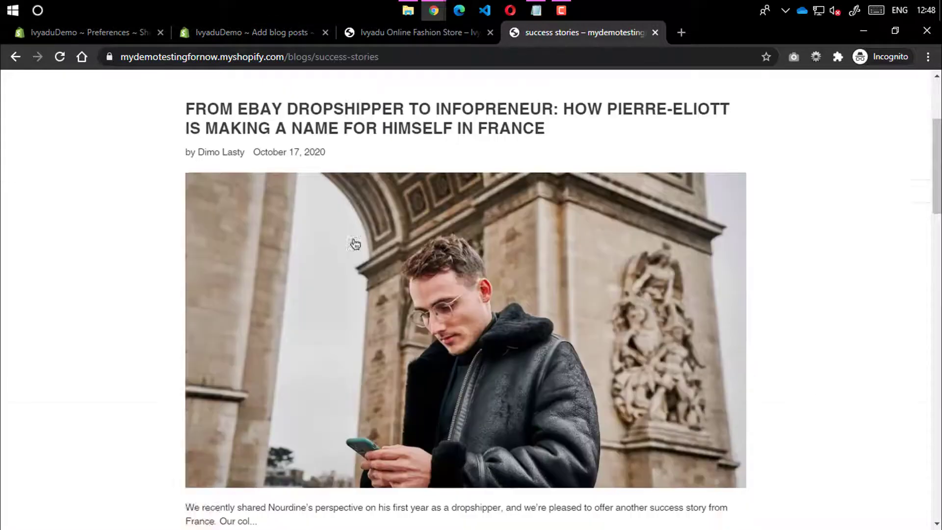
Open the article image by itself, strip its URL version suffix, and attempt saving it
right_click(452, 179)
click(516, 286)
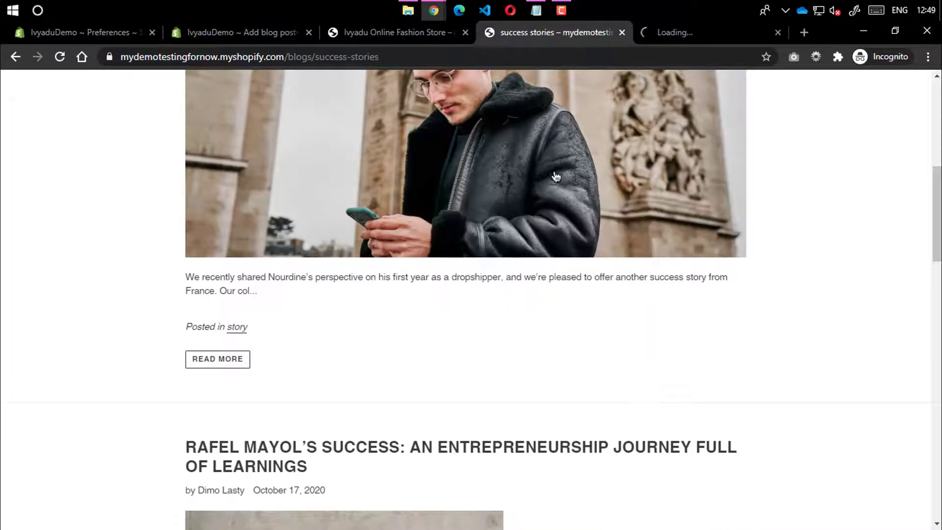
click(679, 27)
right_click(425, 197)
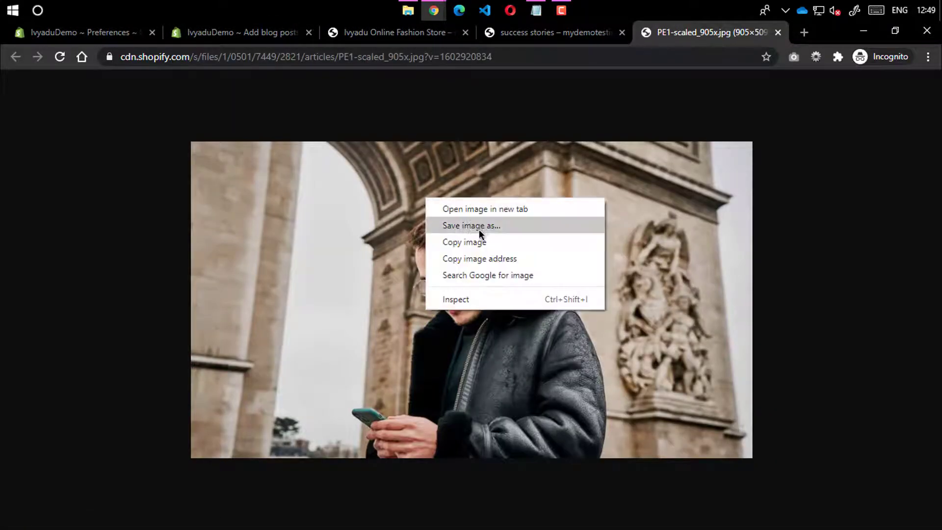
click(481, 229)
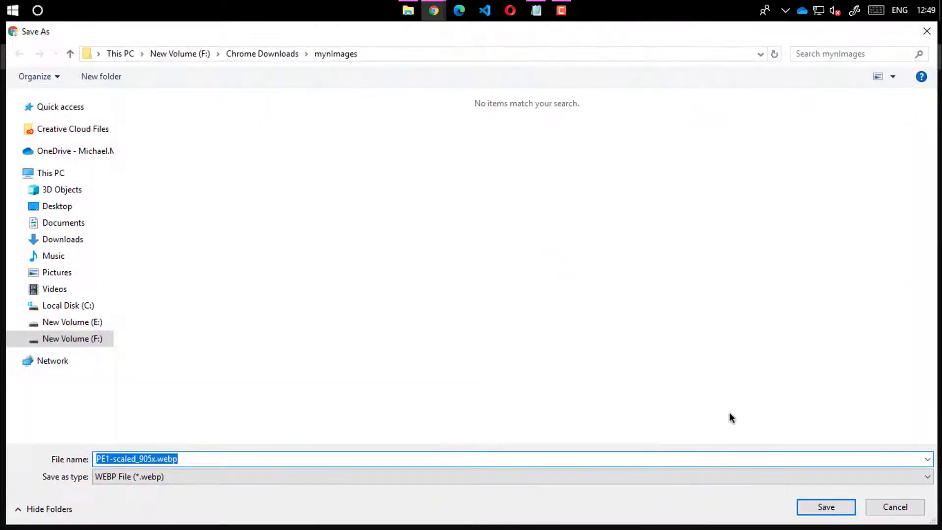
click(927, 32)
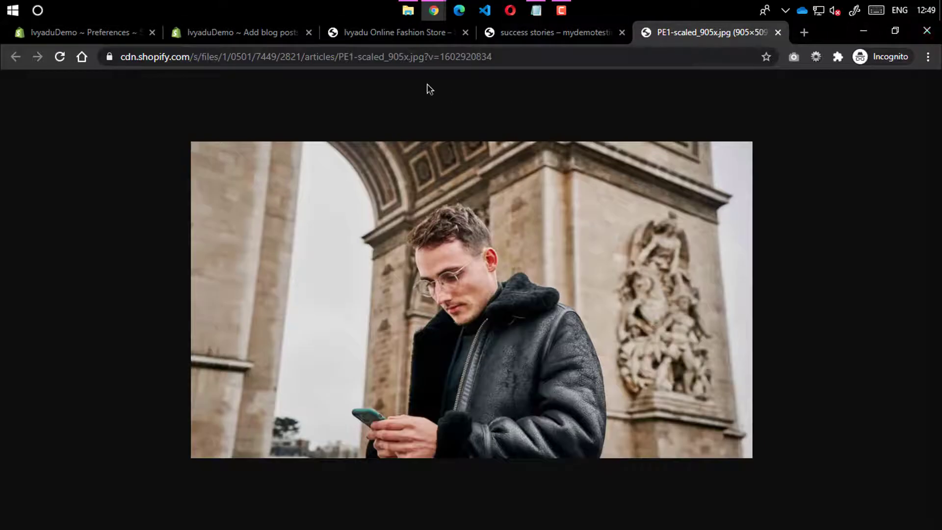
drag(426, 58, 741, 73)
key(BackSpace)
key(Return)
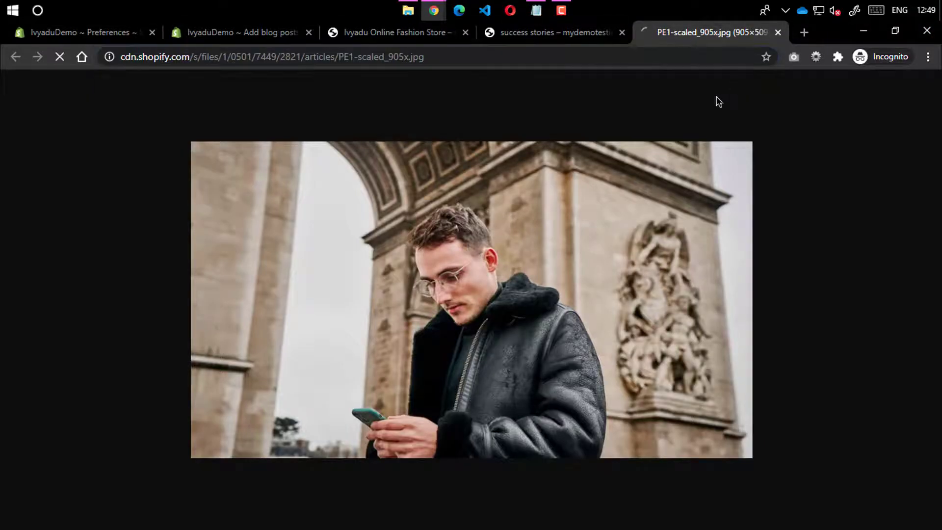
right_click(405, 232)
click(446, 261)
click(927, 31)
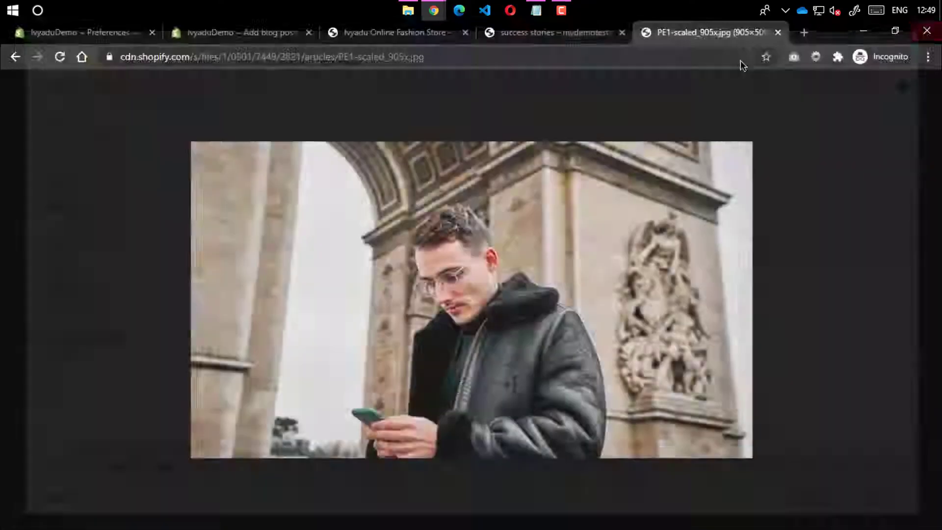
click(403, 33)
Drag PE1-scaled.jpg from the downloads folder onto the post's Featured image
click(275, 32)
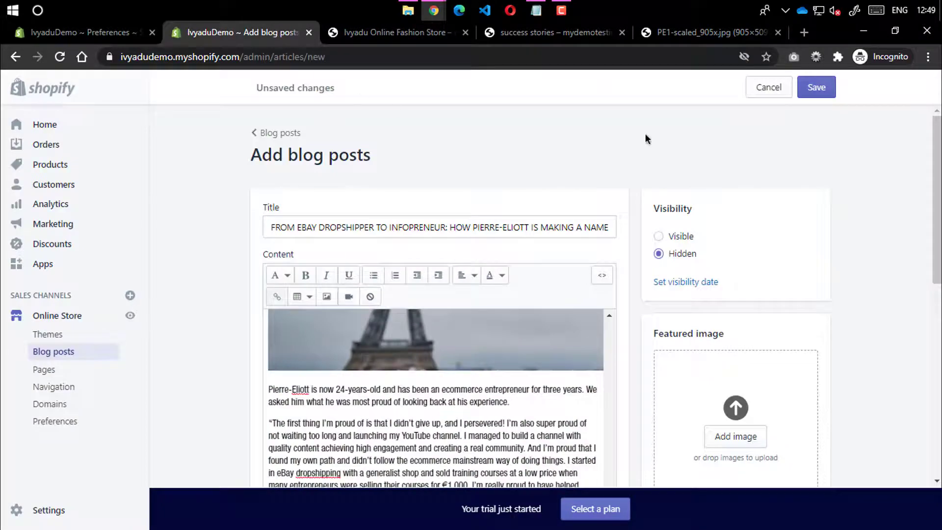
scroll(646, 135, down, 4)
click(410, 11)
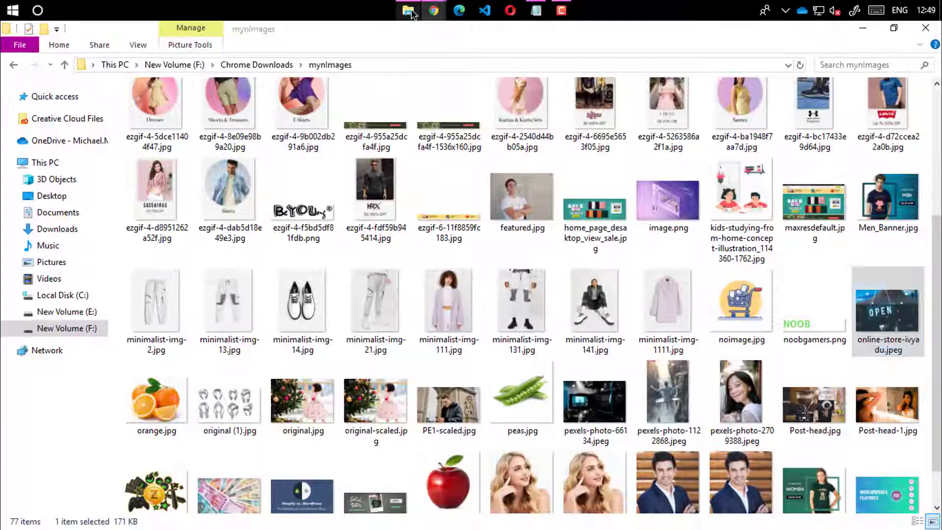
scroll(932, 384, down, 2)
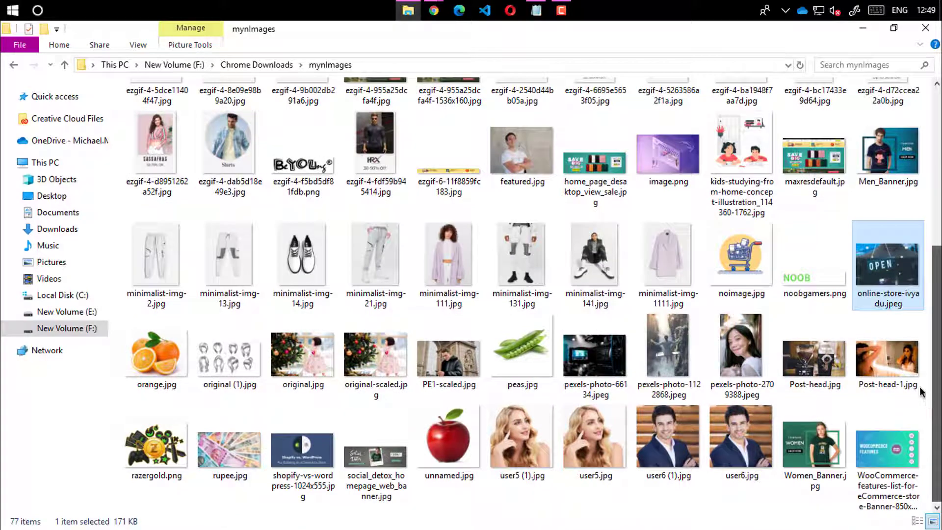
scroll(920, 391, up, 5)
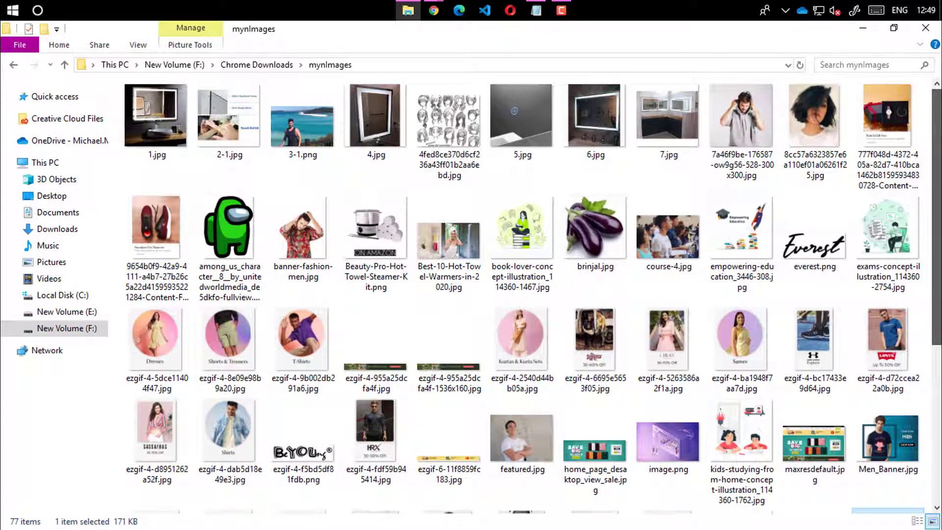
scroll(524, 307, down, 3)
click(524, 307)
scroll(524, 307, down, 3)
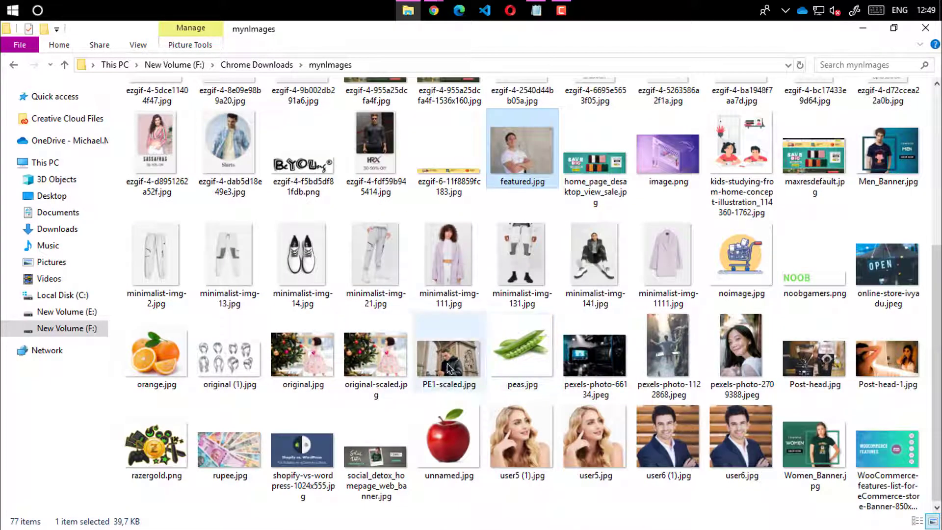
drag(449, 369, 697, 295)
Set the post to Visible and save it
scroll(696, 206, up, 2)
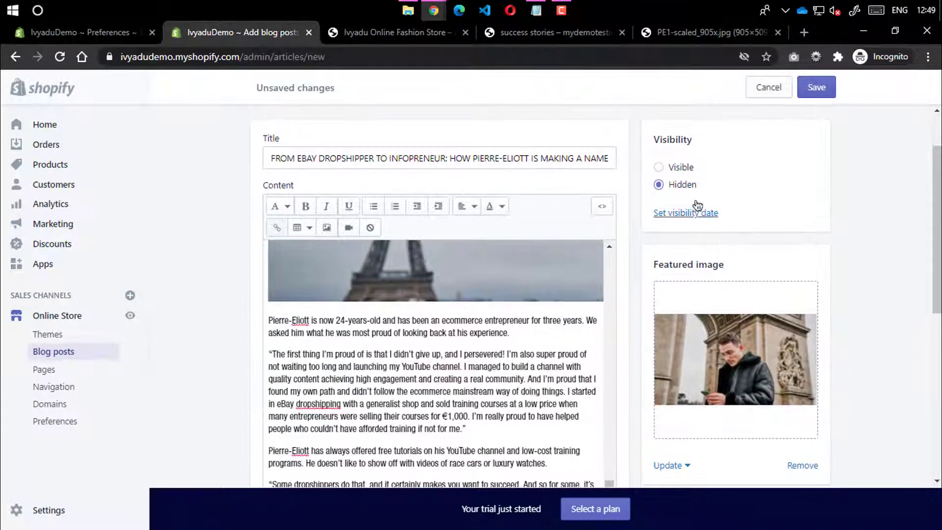
click(681, 169)
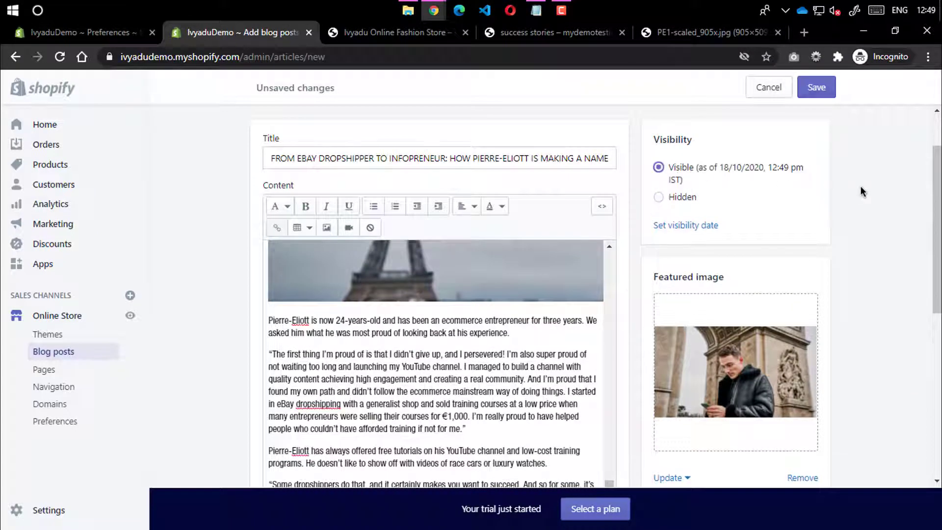
click(829, 91)
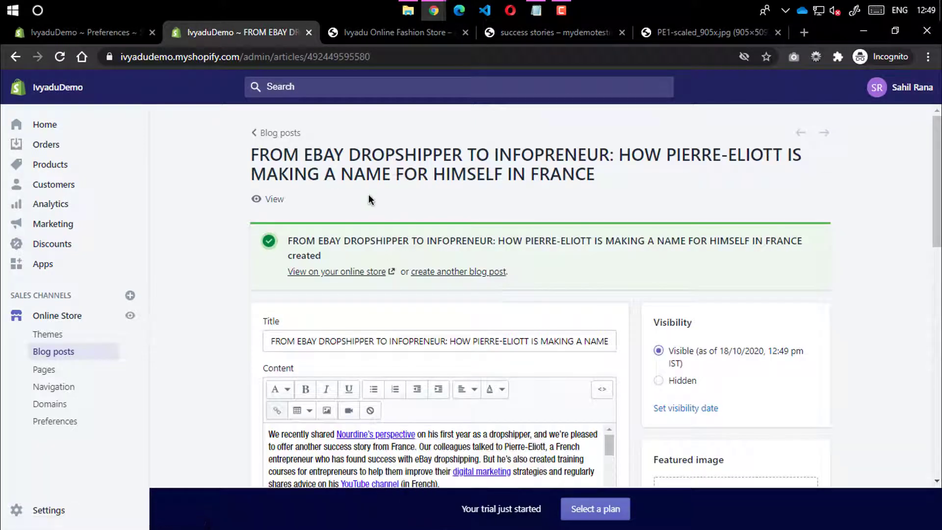
View the saved Pierre-Eliott post on the live storefront, read through it, then close that tab
click(269, 205)
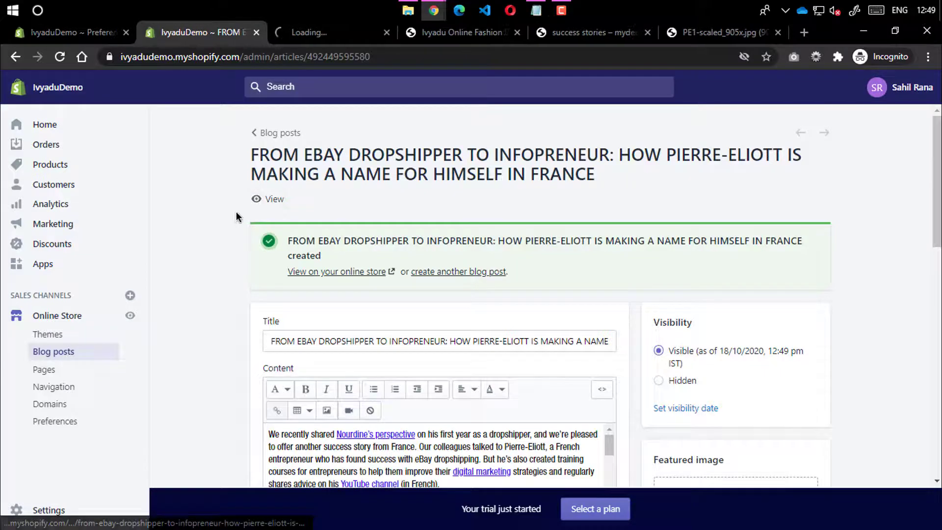
click(333, 34)
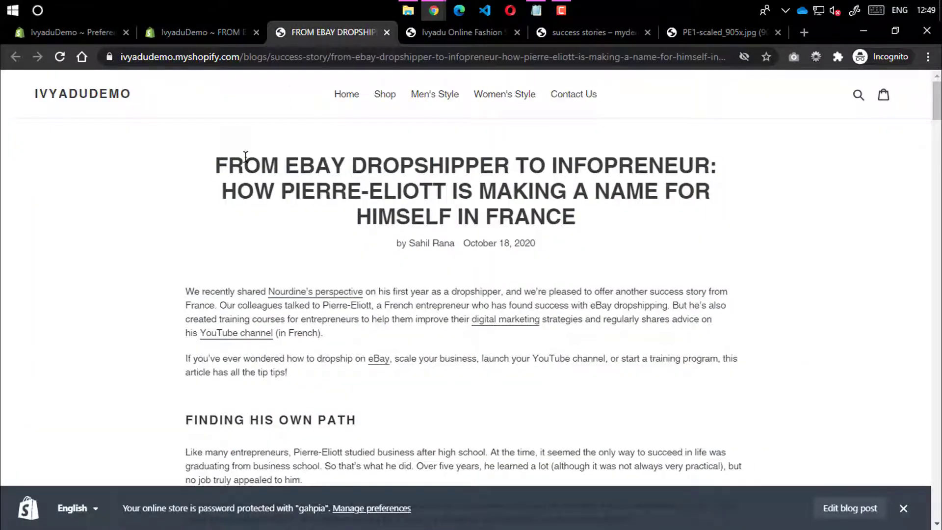
scroll(395, 199, down, 20)
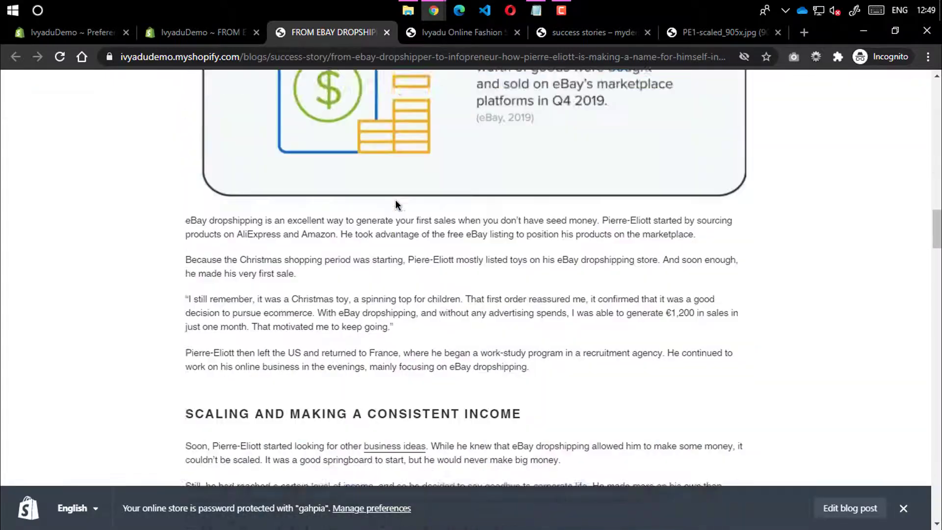
scroll(398, 205, down, 20)
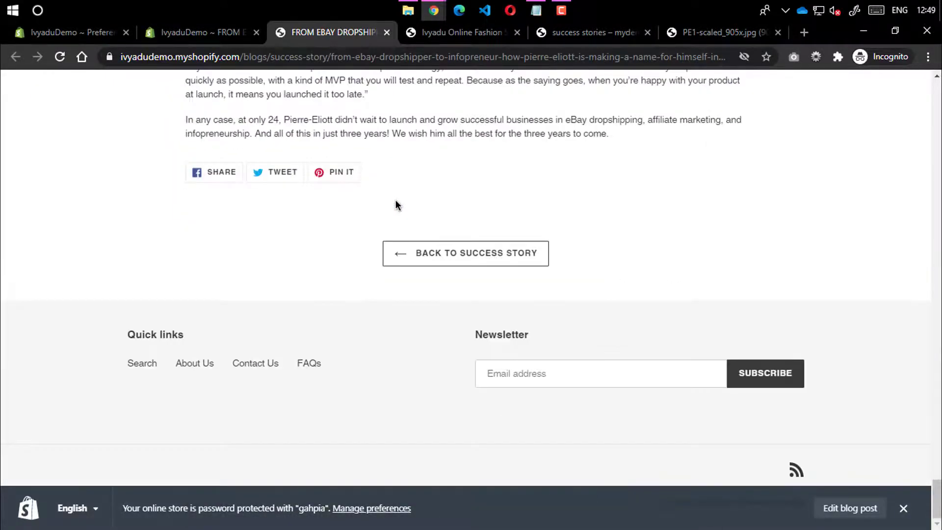
scroll(397, 203, up, 10)
scroll(398, 196, up, 10)
scroll(399, 185, down, 15)
drag(936, 492, 932, 44)
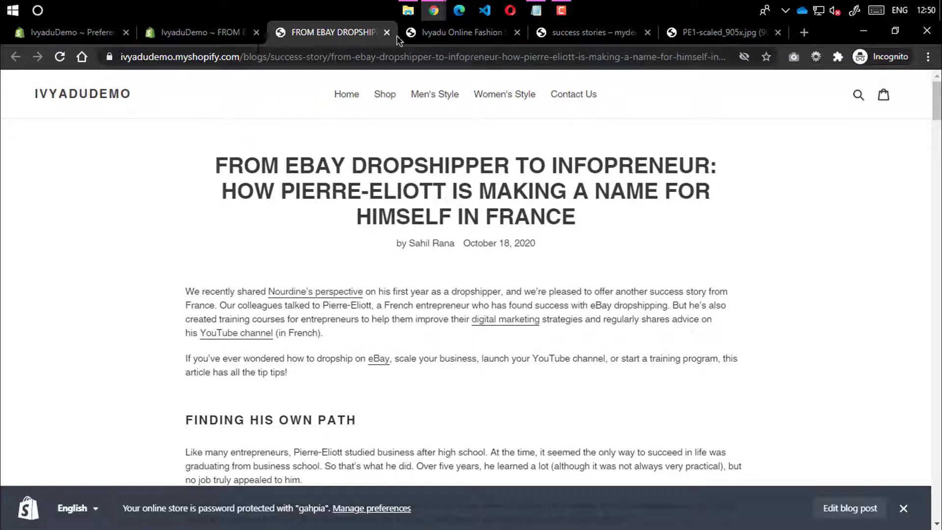
middle_click(356, 35)
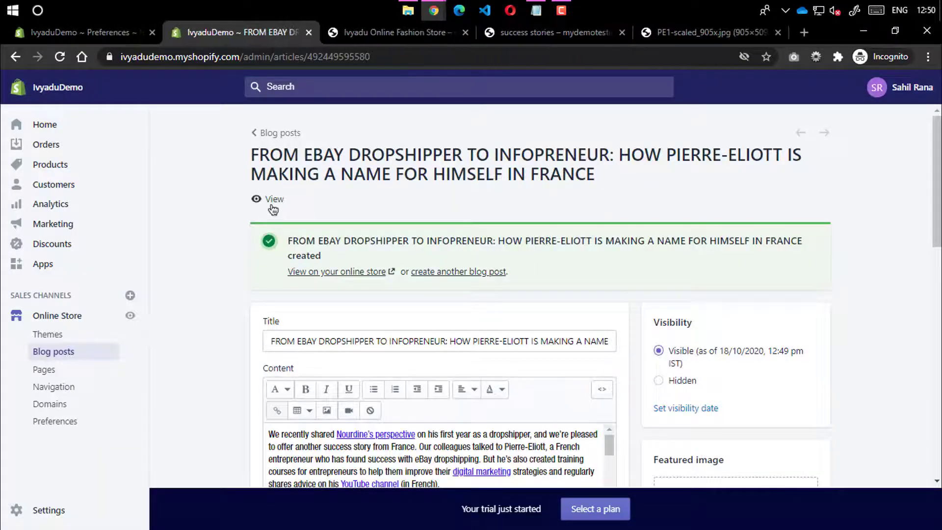
Delete the default News blog under Manage blogs
click(268, 133)
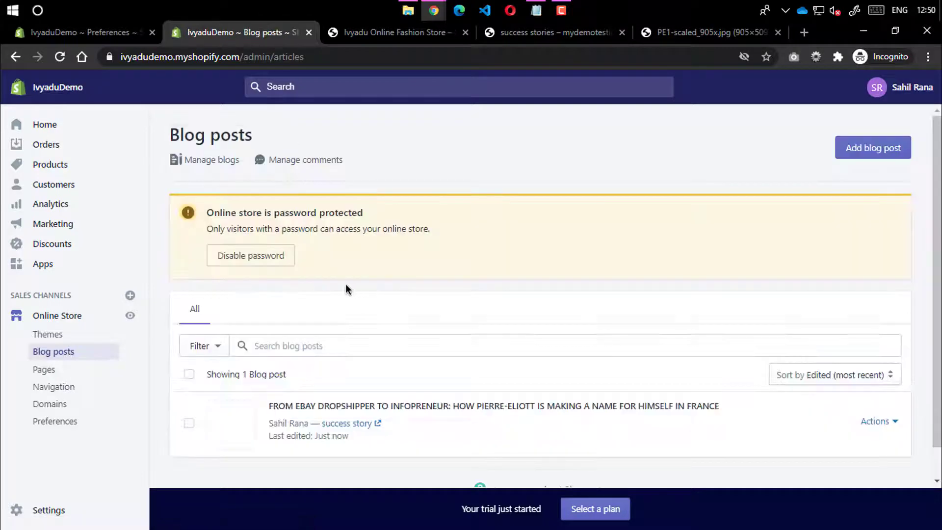
click(868, 156)
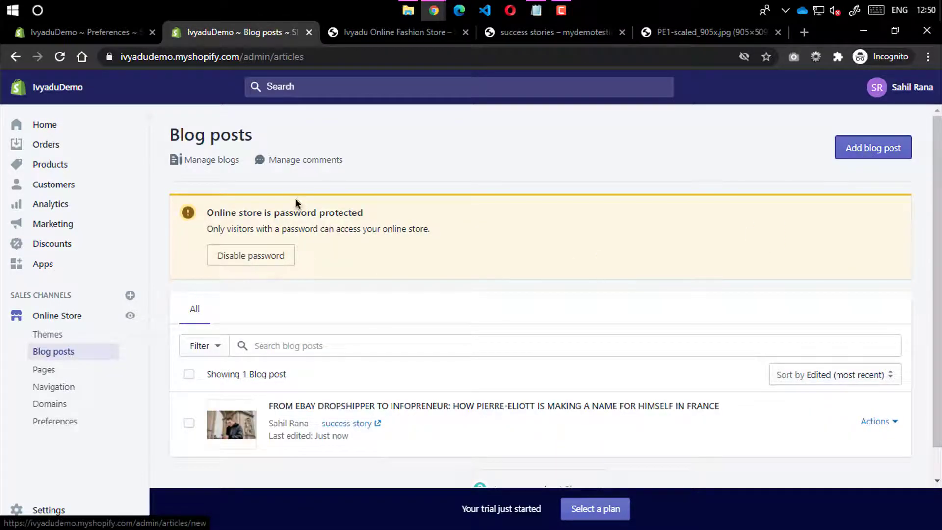
click(203, 167)
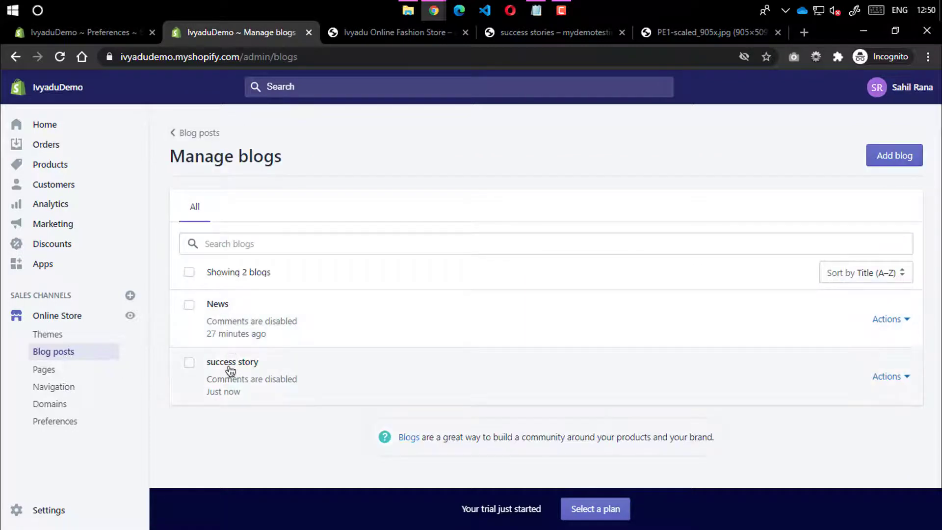
click(189, 306)
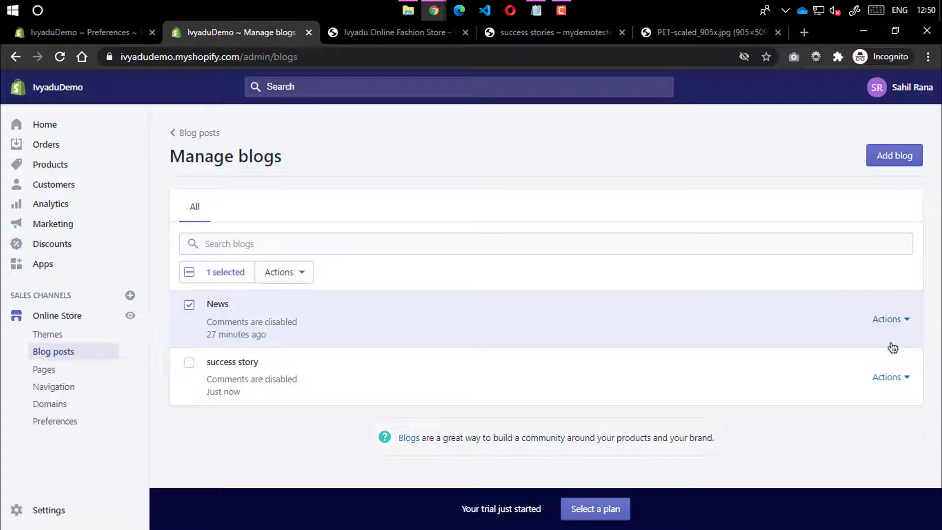
click(904, 320)
click(887, 371)
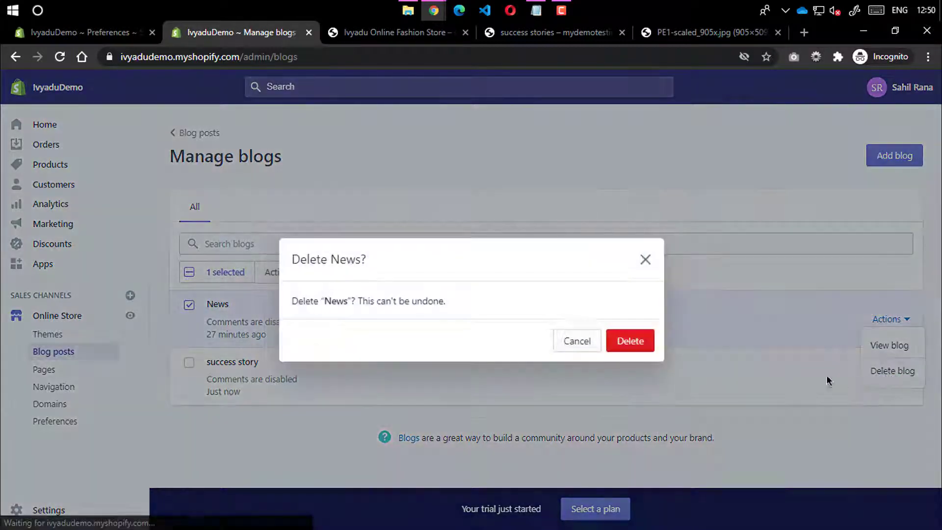
click(631, 343)
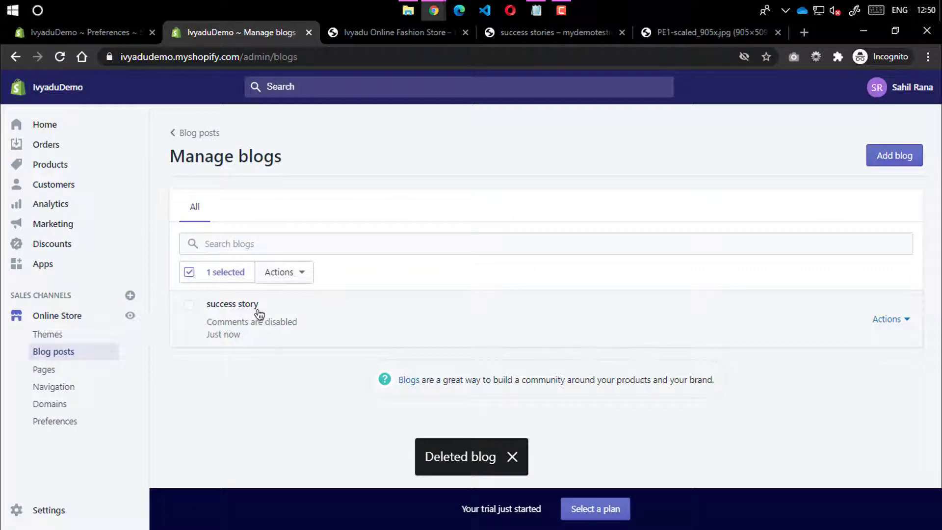
Glance at the comments page, start another blog post, and bring up the success stories tab
click(189, 271)
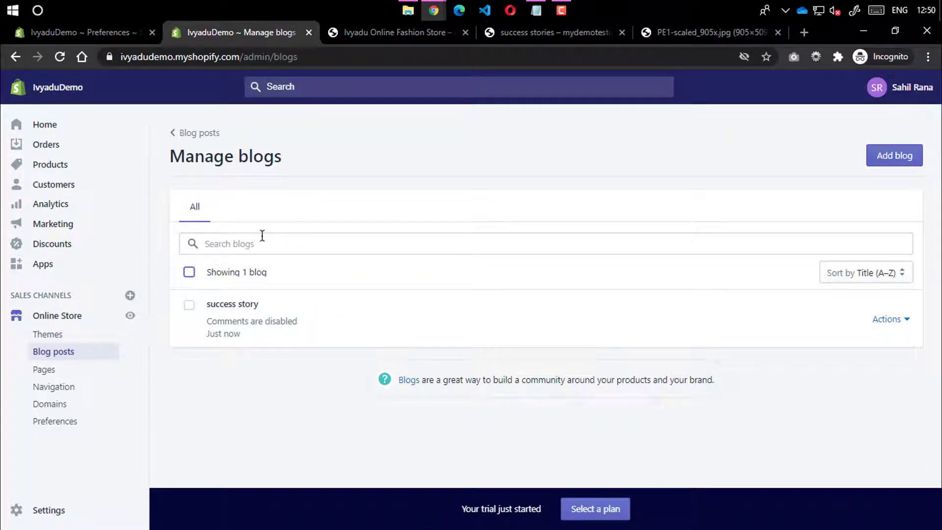
click(181, 135)
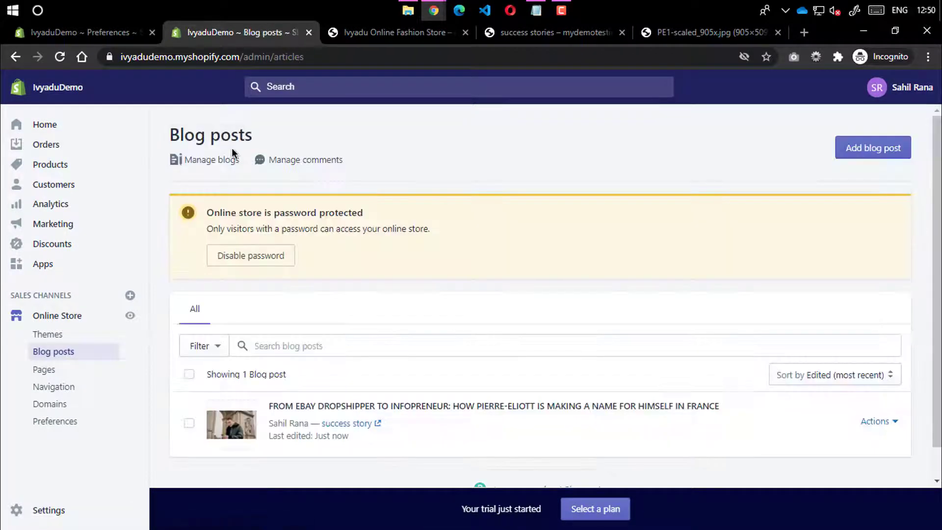
click(300, 167)
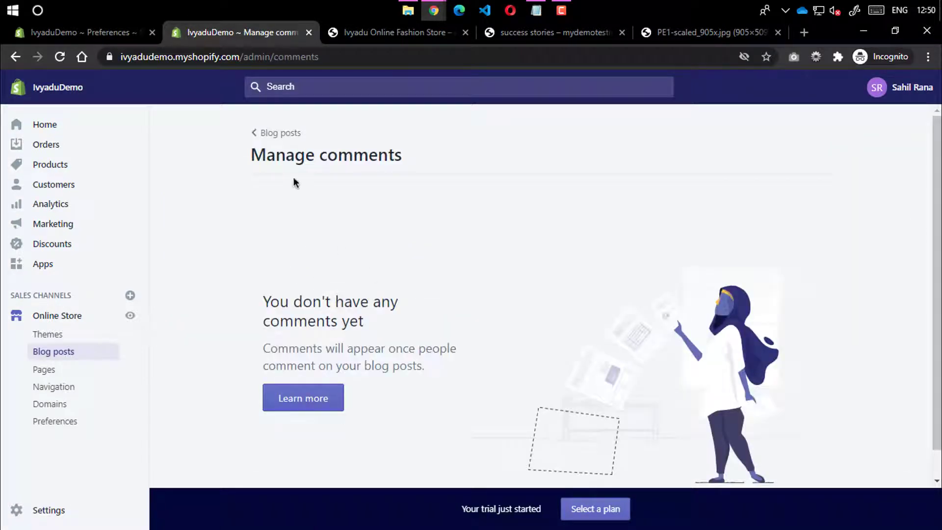
click(270, 134)
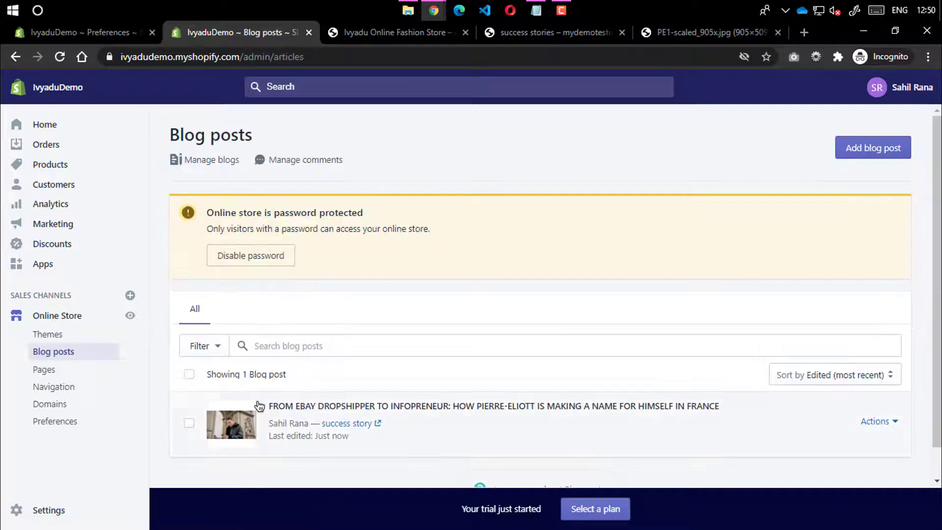
click(864, 158)
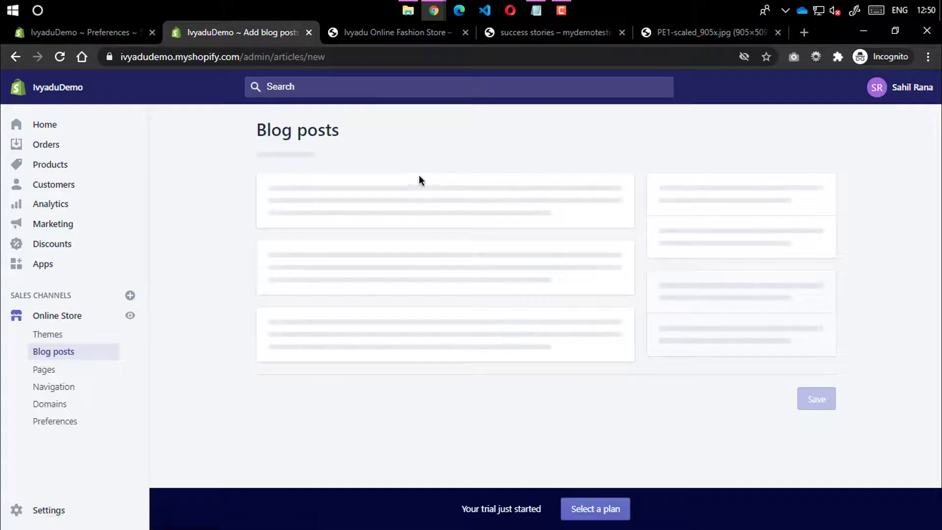
click(407, 33)
click(511, 36)
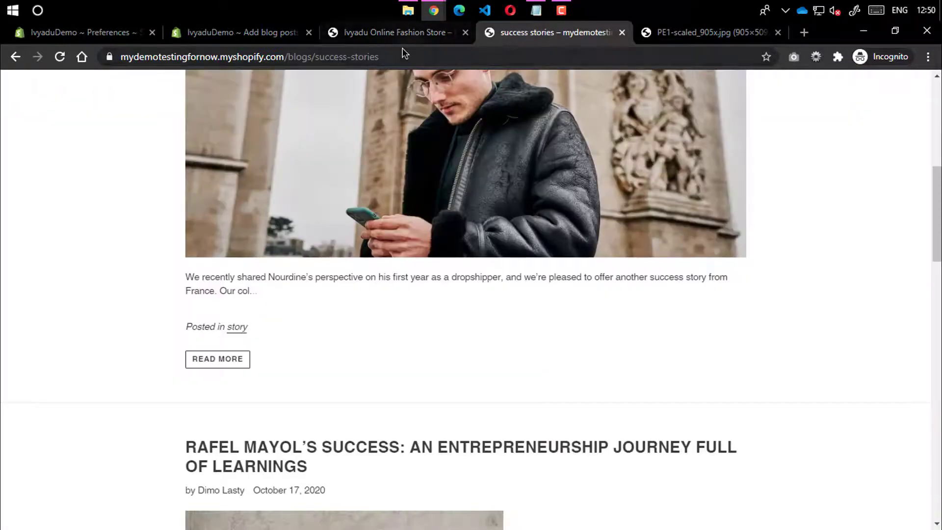
Open the entrepreneurship journey article and paste its title into the new post's Title
drag(407, 34, 415, 35)
click(415, 34)
scroll(385, 218, down, 5)
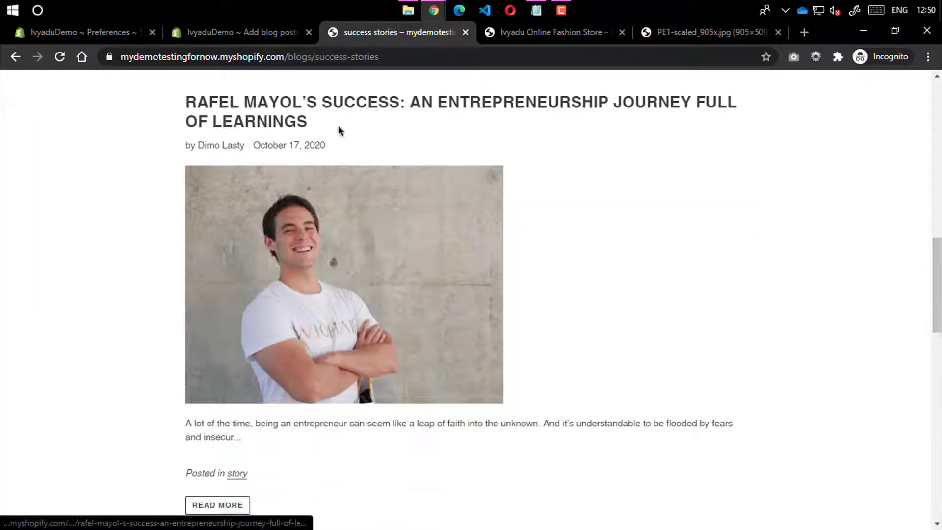
click(326, 115)
drag(288, 170, 571, 216)
key(ctrl+c)
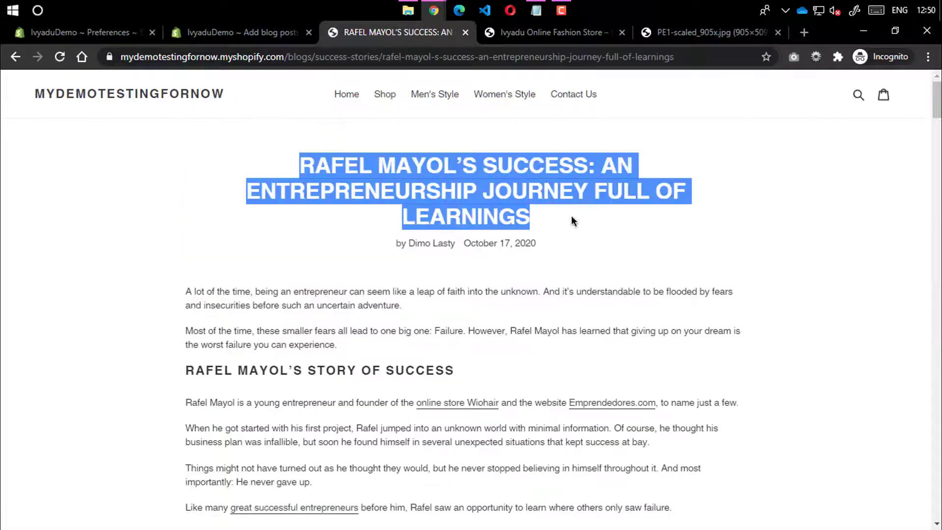
click(303, 27)
key(ctrl+v)
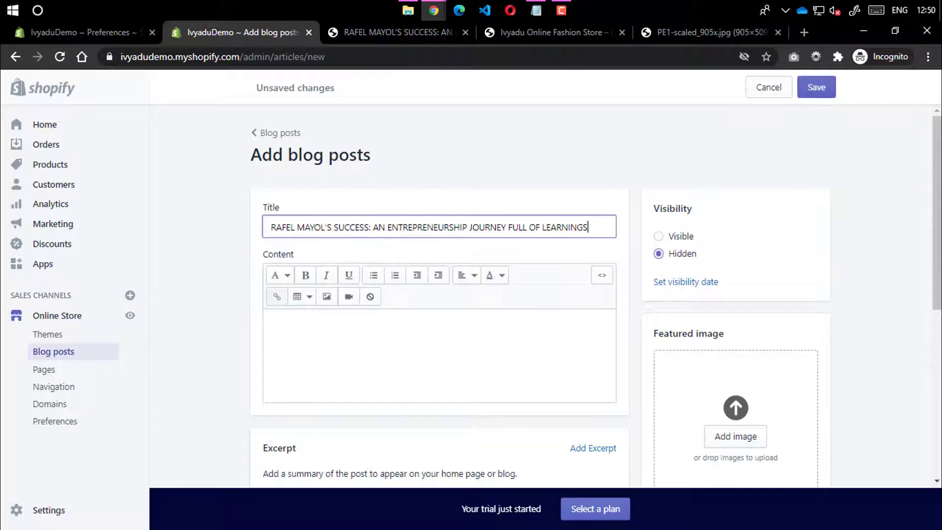
Copy the article's full body into the post's Content field
click(397, 32)
scroll(255, 113, down, 5)
scroll(184, 192, up, 3)
drag(182, 192, 586, 136)
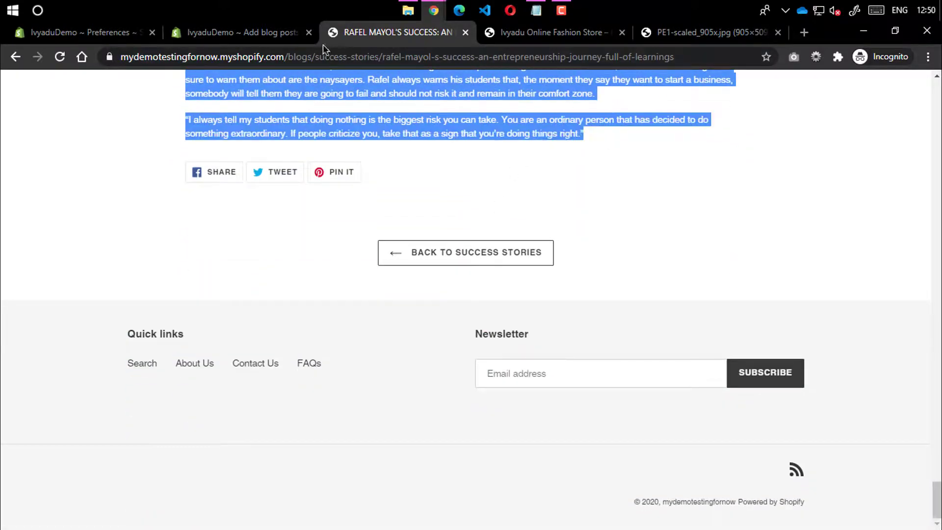
click(240, 32)
key(ctrl+v)
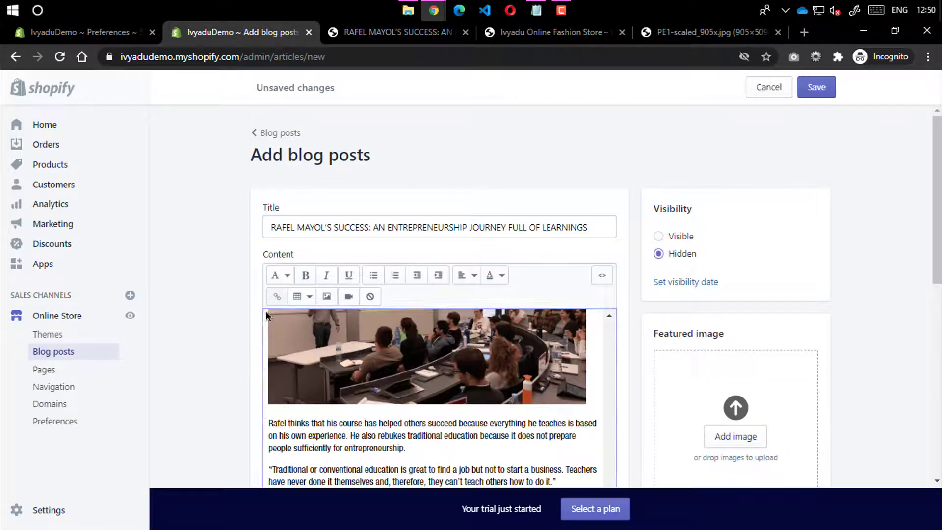
scroll(291, 218, down, 5)
scroll(262, 264, down, 3)
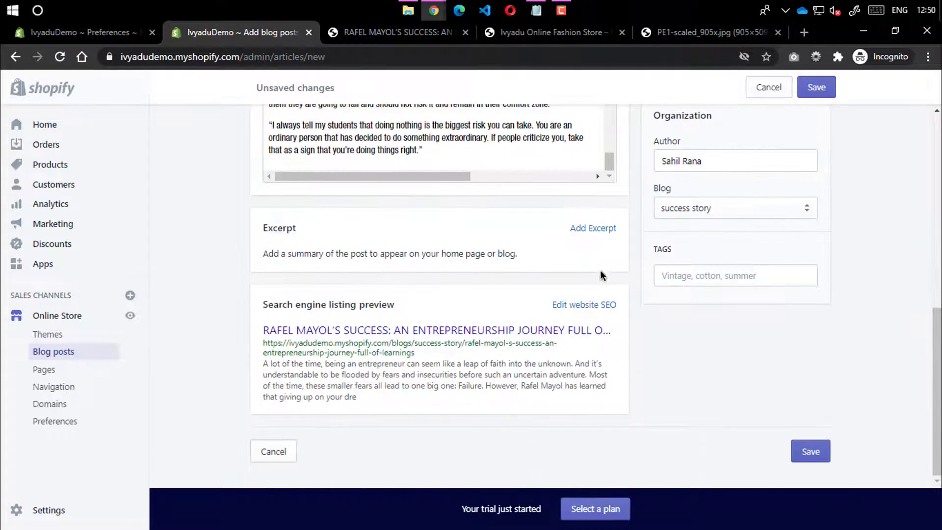
scroll(711, 264, up, 3)
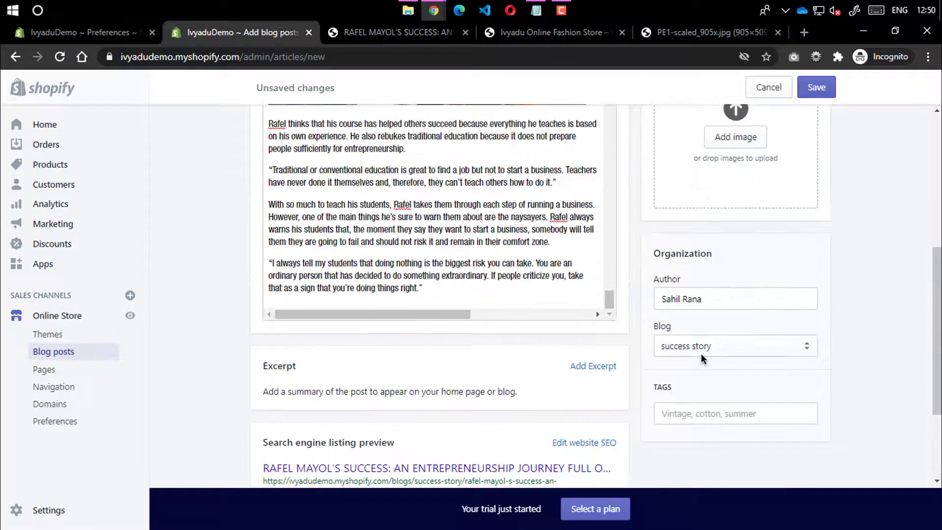
click(684, 416)
text(success)
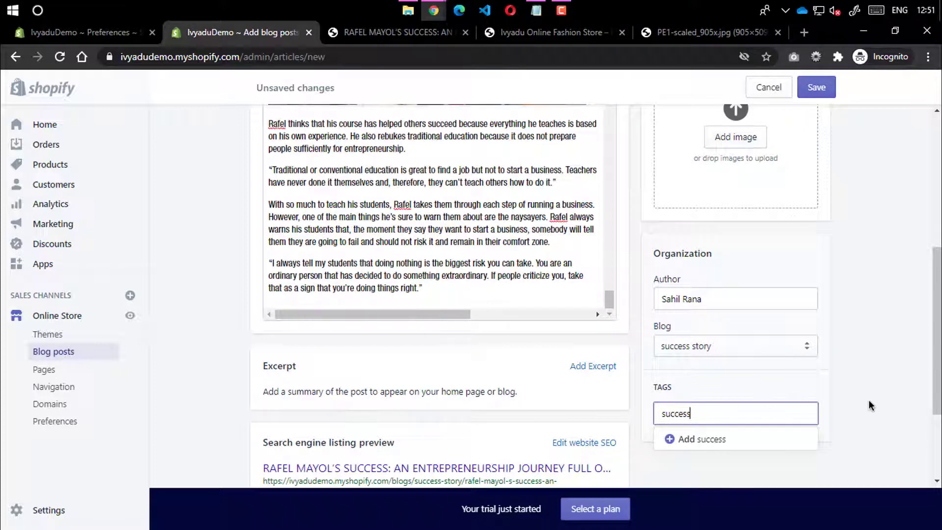
click(748, 326)
scroll(757, 292, up, 3)
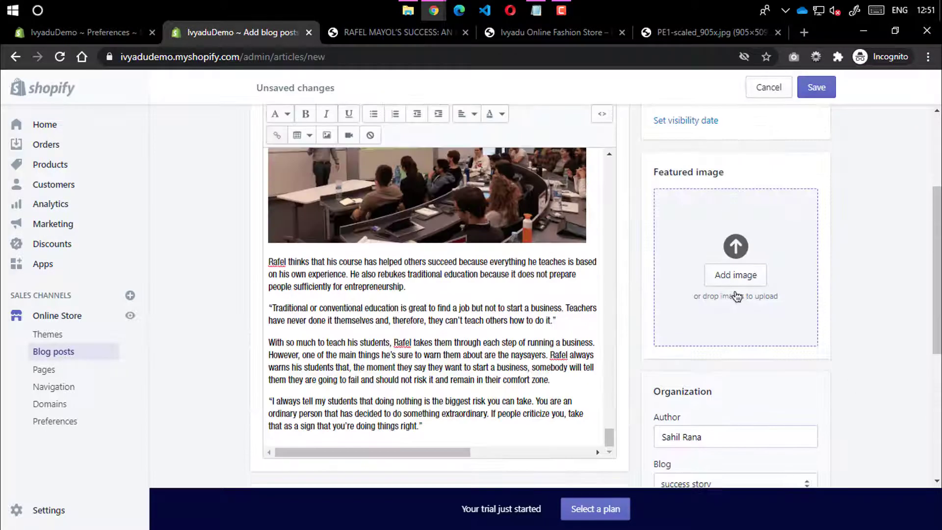
Drop featured.jpg from File Explorer into the Featured image box and save the post
click(408, 10)
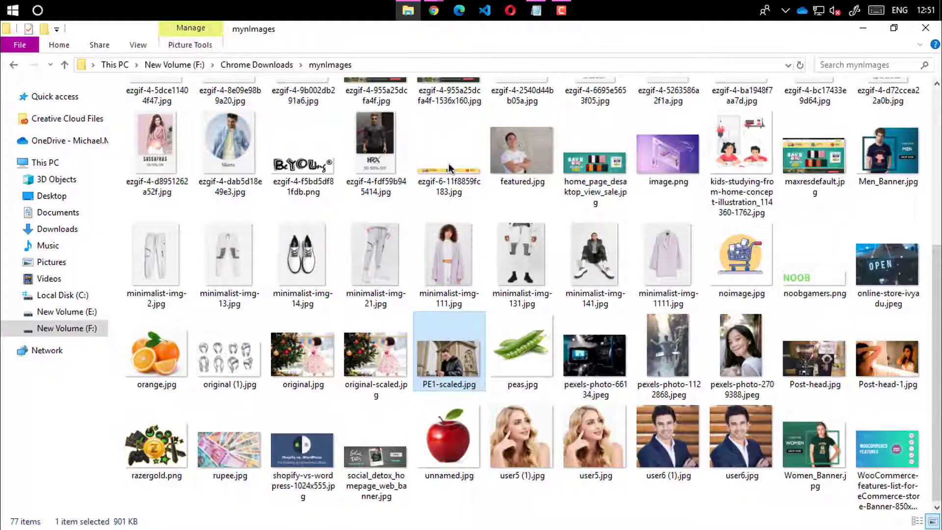
click(518, 176)
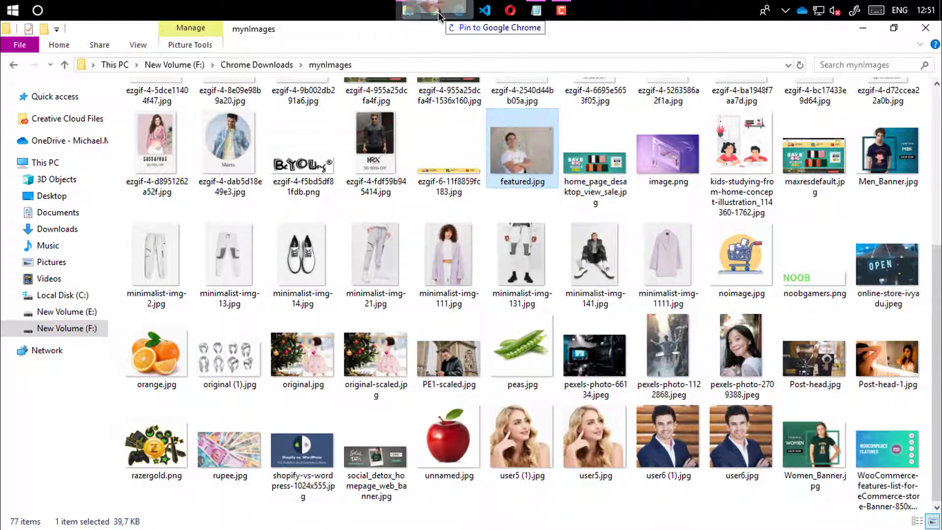
mouse_move(439, 16)
drag(438, 16, 702, 273)
scroll(781, 242, up, 3)
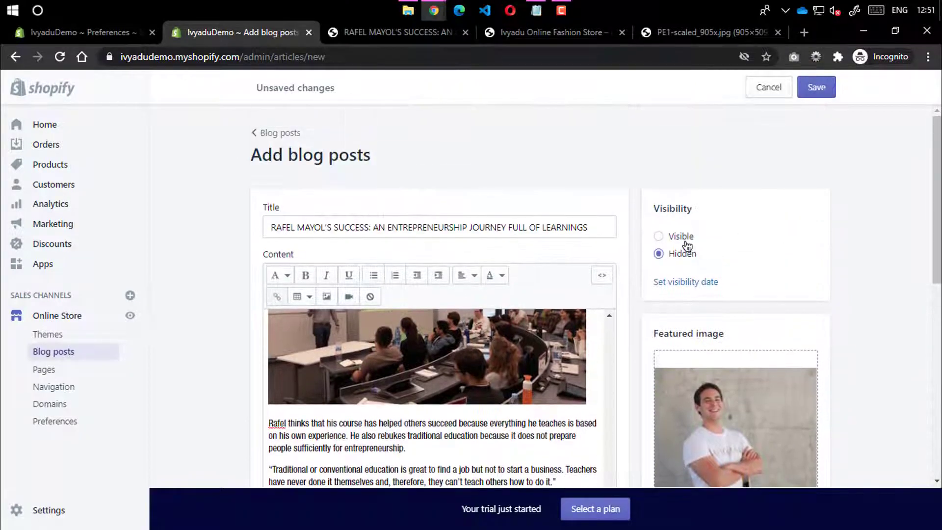
click(832, 89)
Go back to the storefront's success-stories listing in the article tab
scroll(829, 210, down, 10)
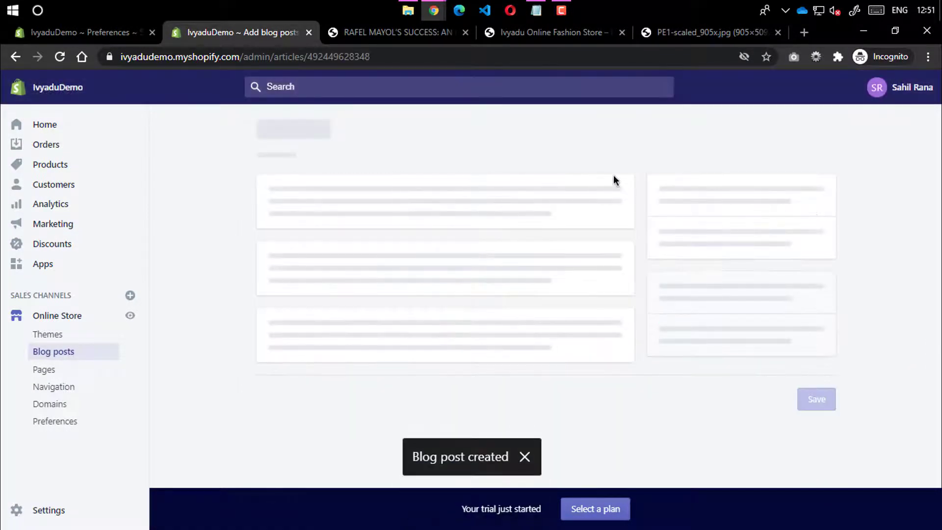
click(455, 262)
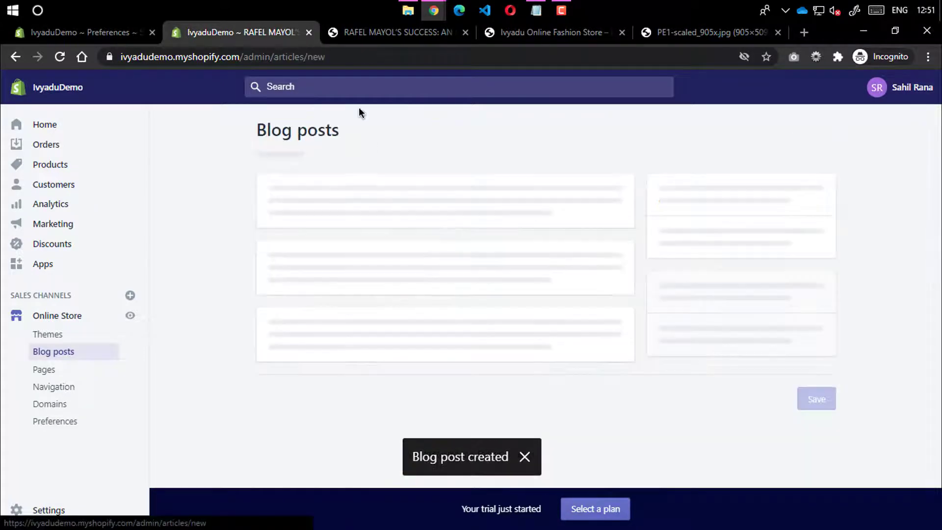
click(495, 32)
click(392, 33)
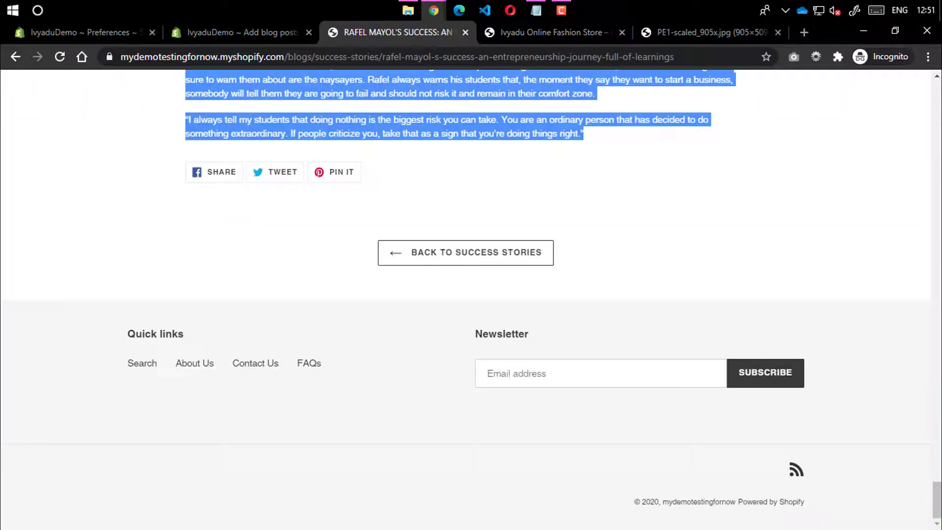
click(16, 57)
scroll(372, 265, down, 8)
Copy the one-product-store $680K article's title into the new post's Title field
click(331, 110)
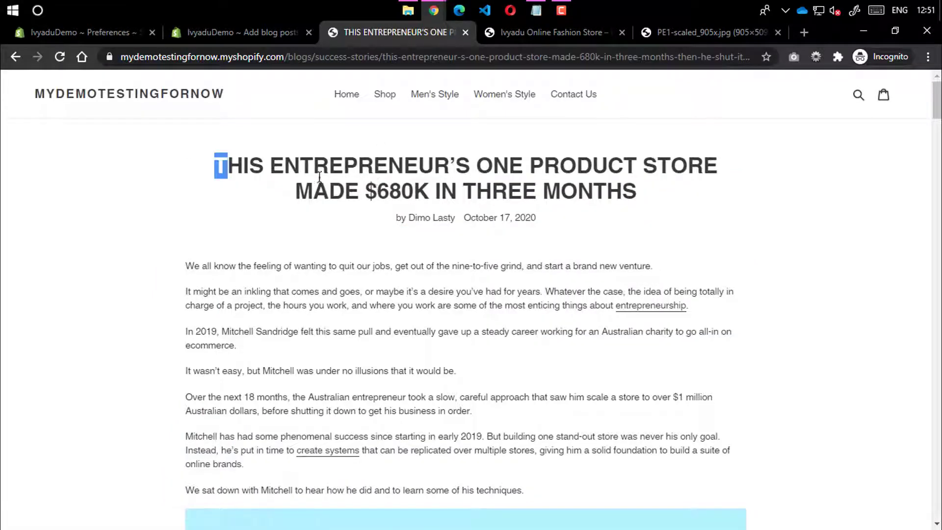
drag(320, 177, 680, 196)
key(ctrl+c)
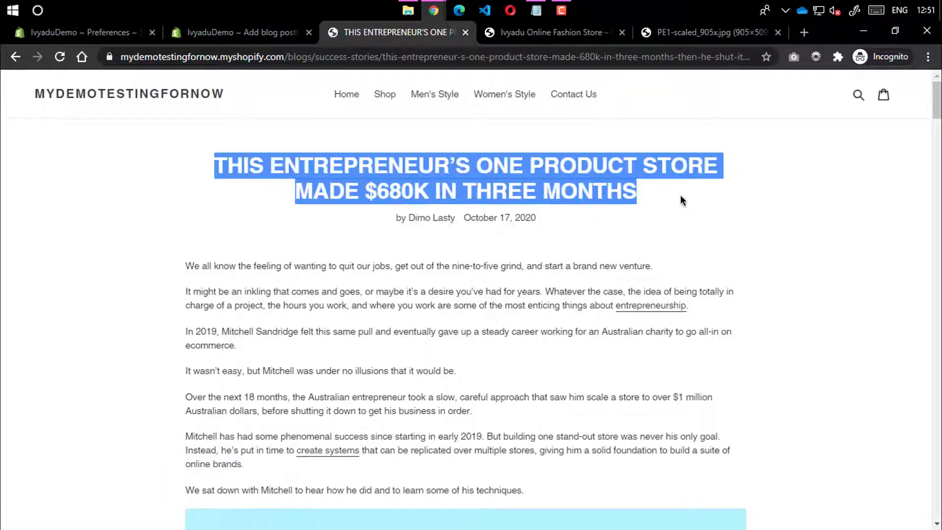
click(711, 57)
click(272, 31)
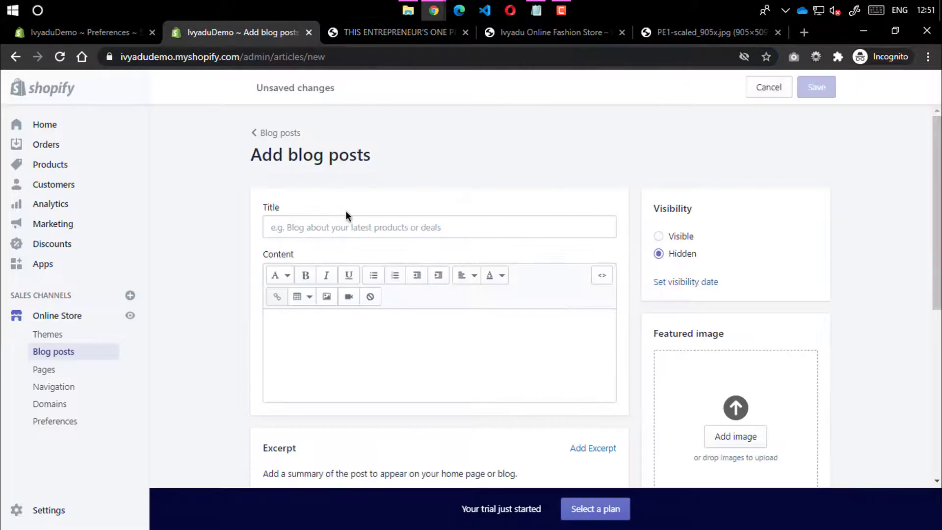
click(347, 218)
key(ctrl+v)
Copy the article's full body text into the post's Content editor
click(390, 32)
scroll(287, 237, down, 3)
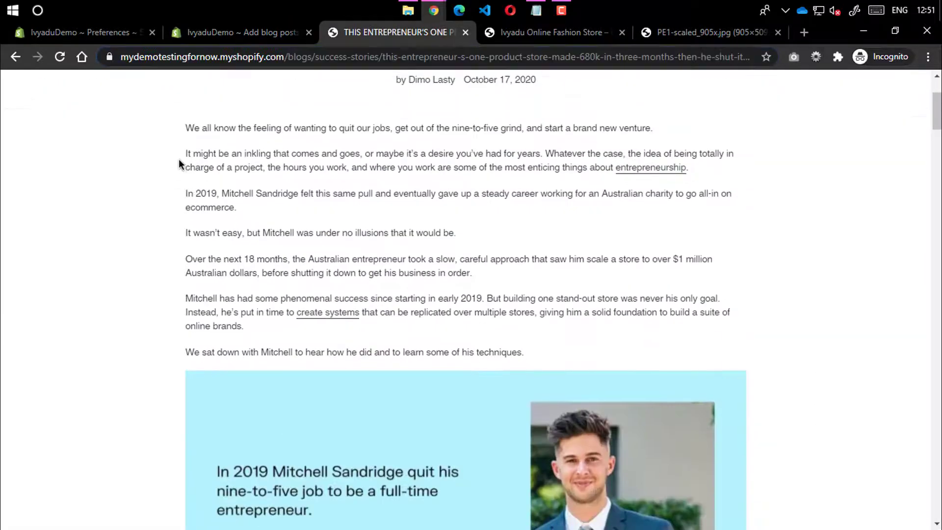
drag(185, 128, 605, 142)
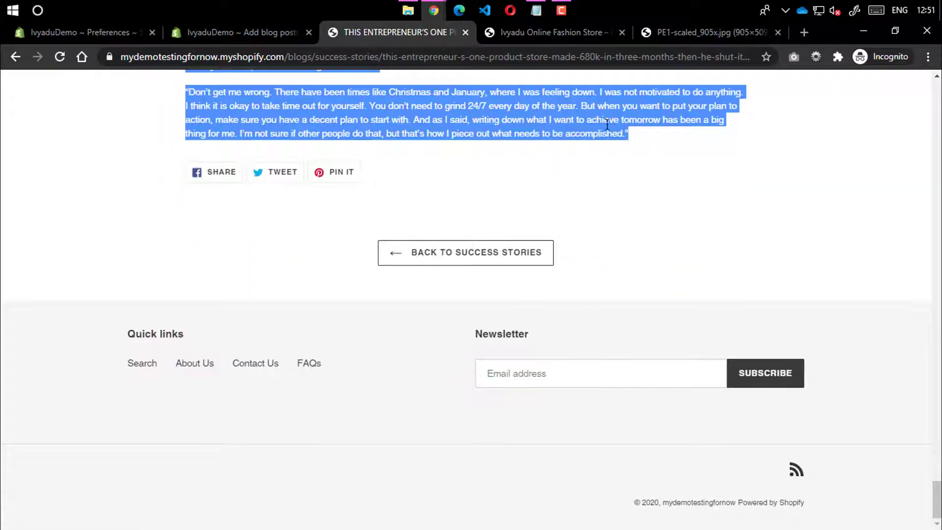
click(287, 32)
click(361, 358)
key(ctrl+v)
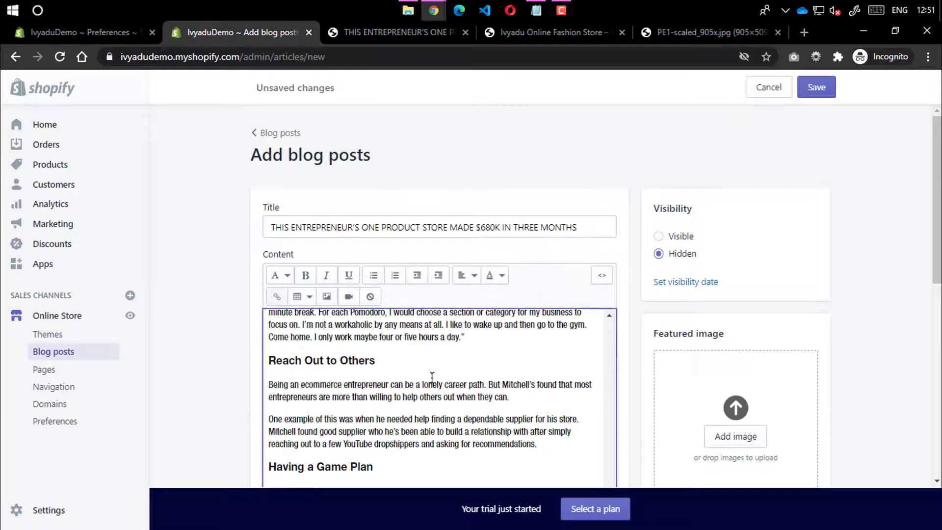
Type 'suc' into the post's tags field, leaving the tag unfinished
scroll(432, 379, down, 5)
scroll(564, 338, down, 1)
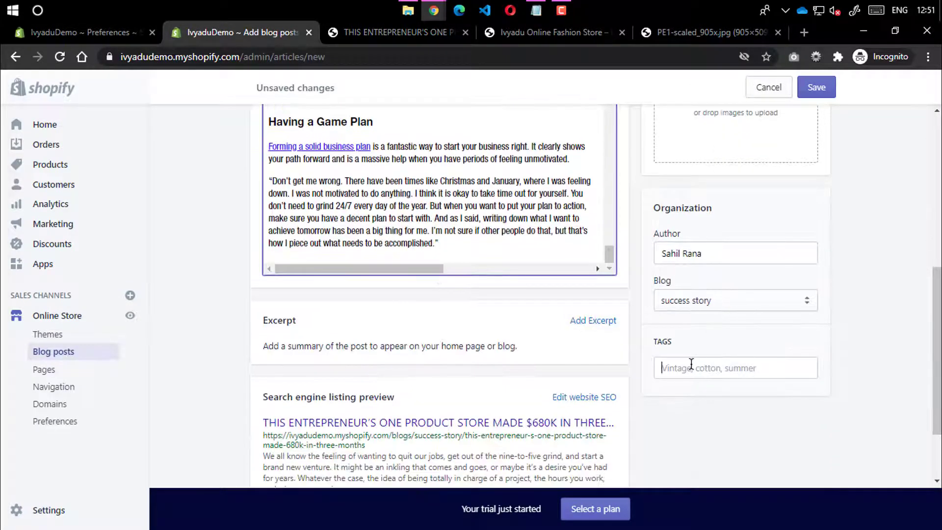
click(691, 363)
text(success)
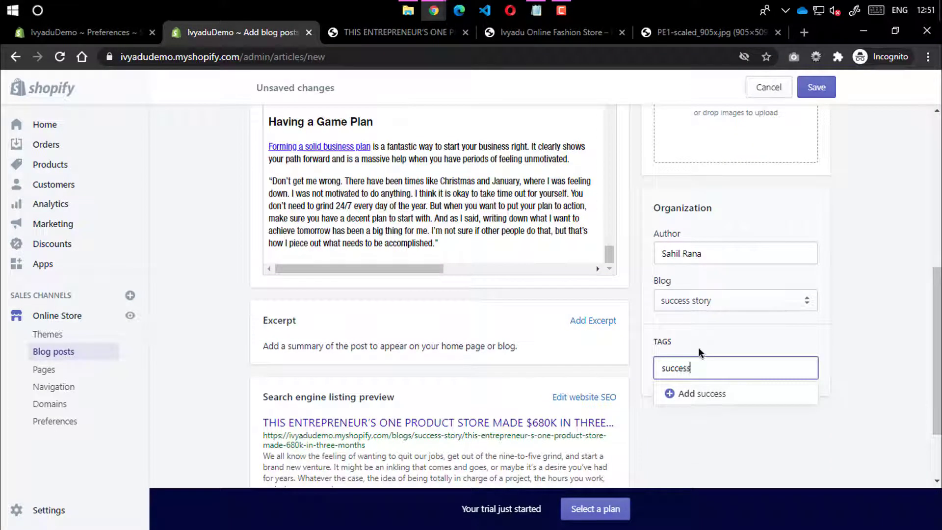
click(850, 371)
scroll(728, 251, up, 5)
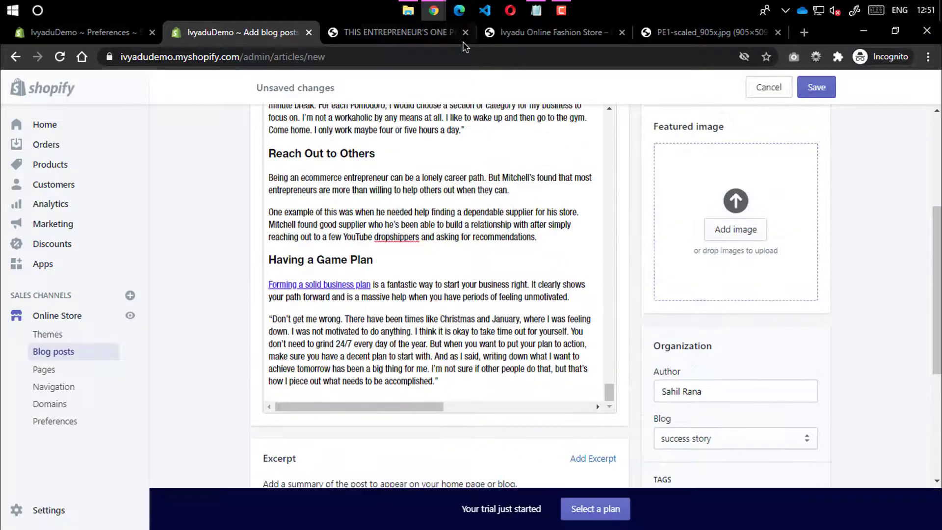
click(407, 10)
Drag the 3-1.png beach photo from myImages into the Featured image slot and choose Visible
click(603, 177)
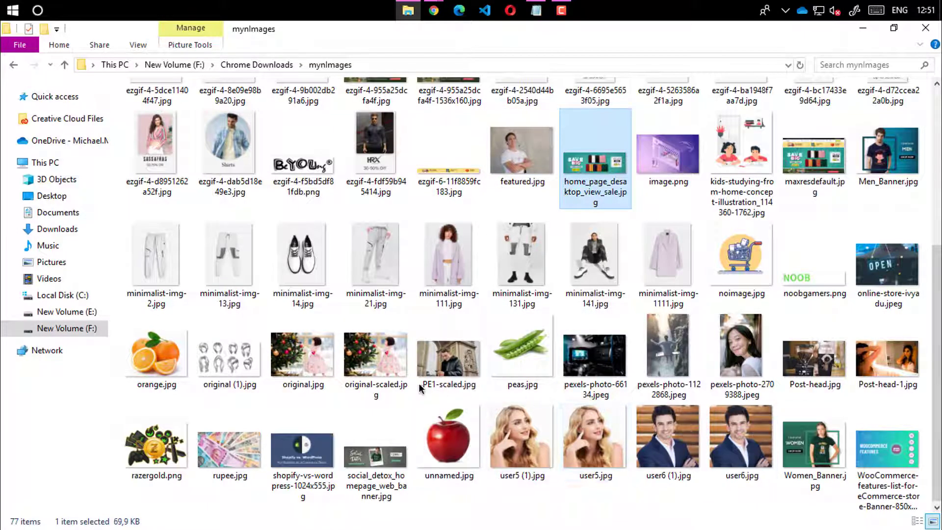
scroll(736, 374, up, 5)
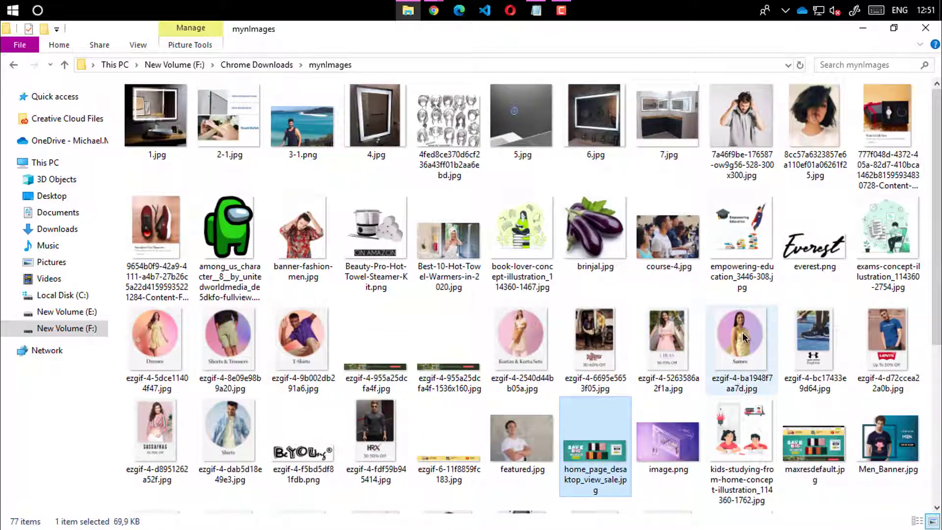
drag(282, 129, 695, 234)
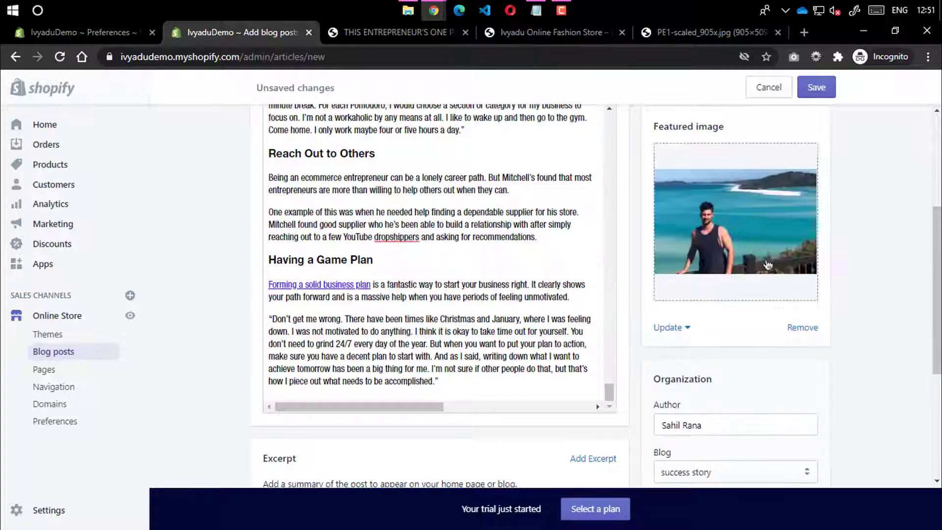
scroll(648, 280, up, 4)
click(678, 238)
Save the visible post, reload the blog posts list and reopen the $680K post
click(817, 95)
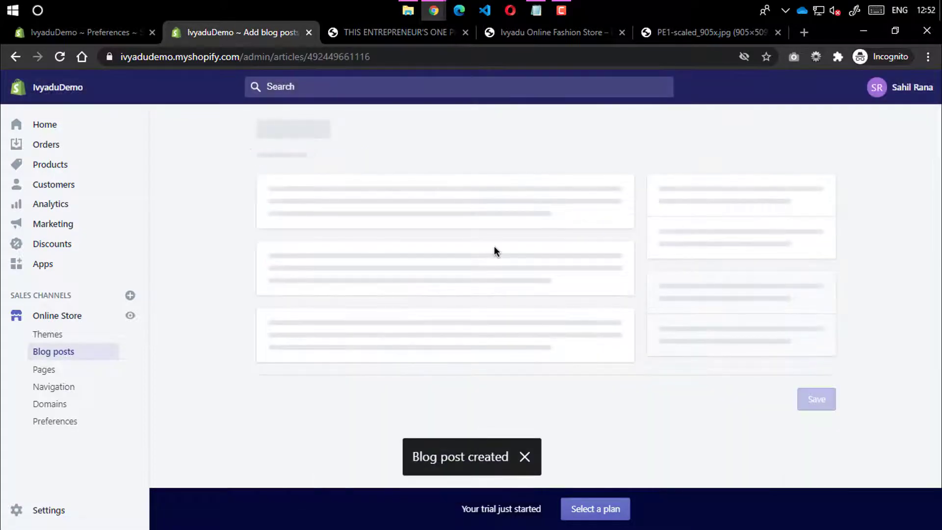
click(272, 133)
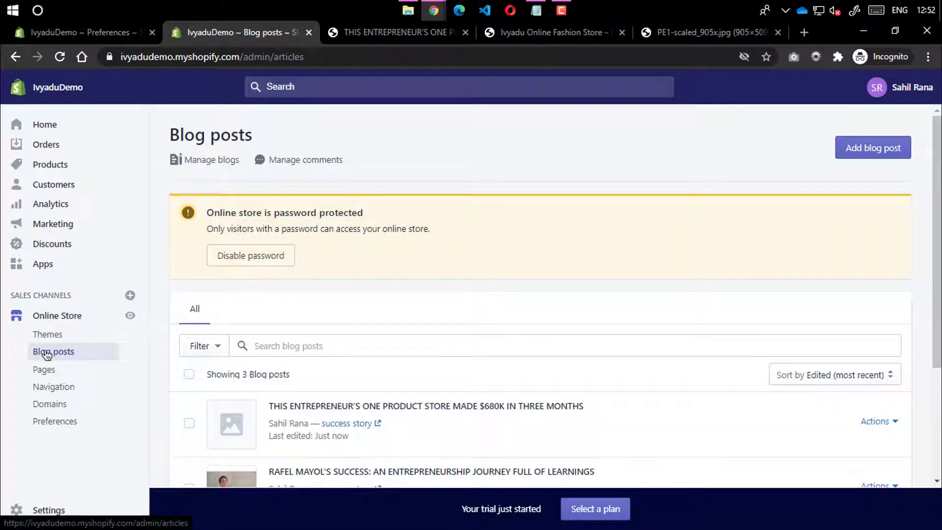
scroll(243, 326, down, 3)
click(61, 57)
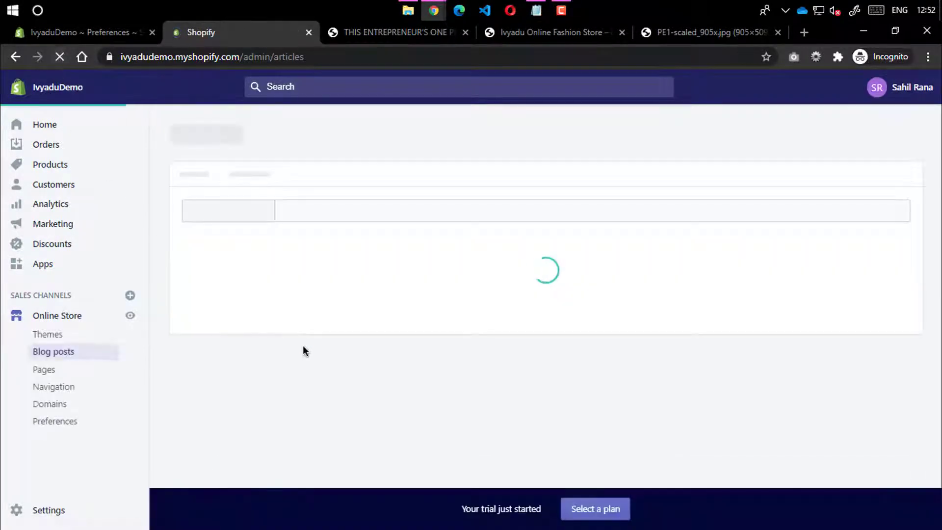
click(224, 290)
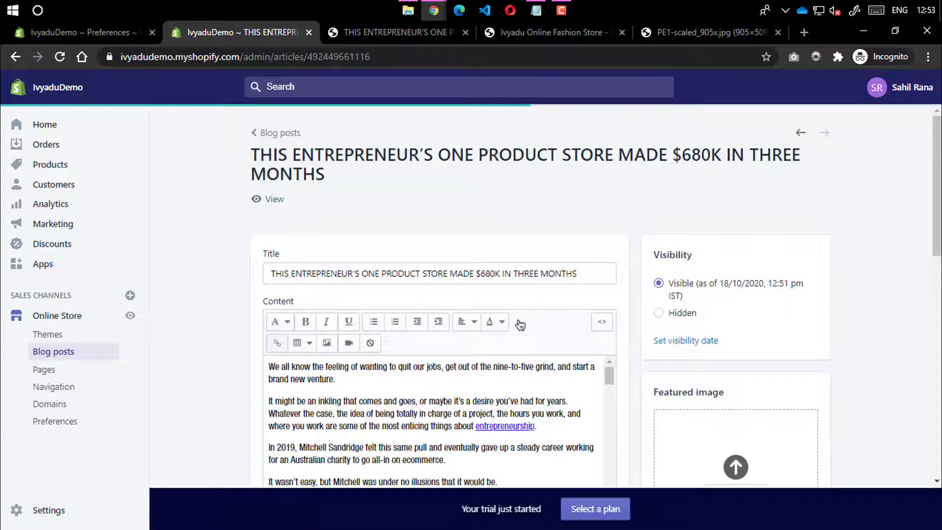
scroll(520, 325, down, 5)
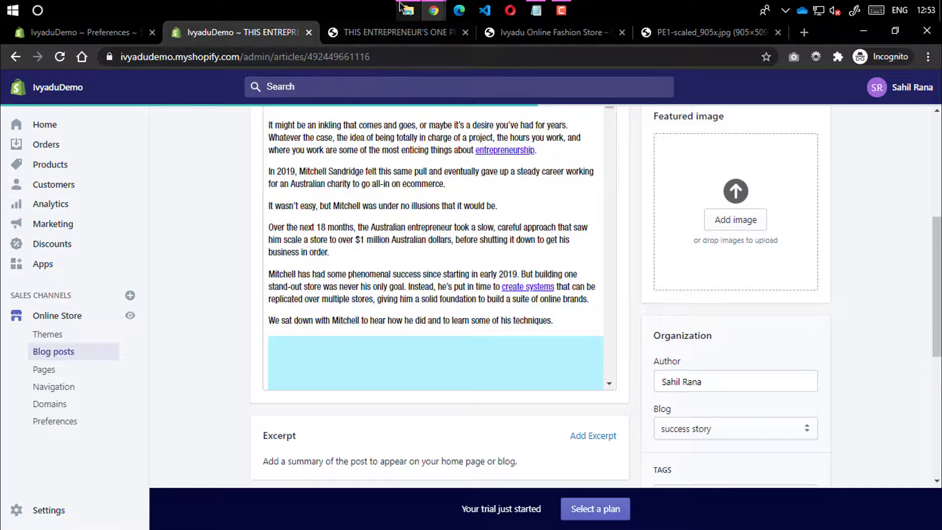
Compare against the storefront article page, then return to the admin post editor
click(394, 33)
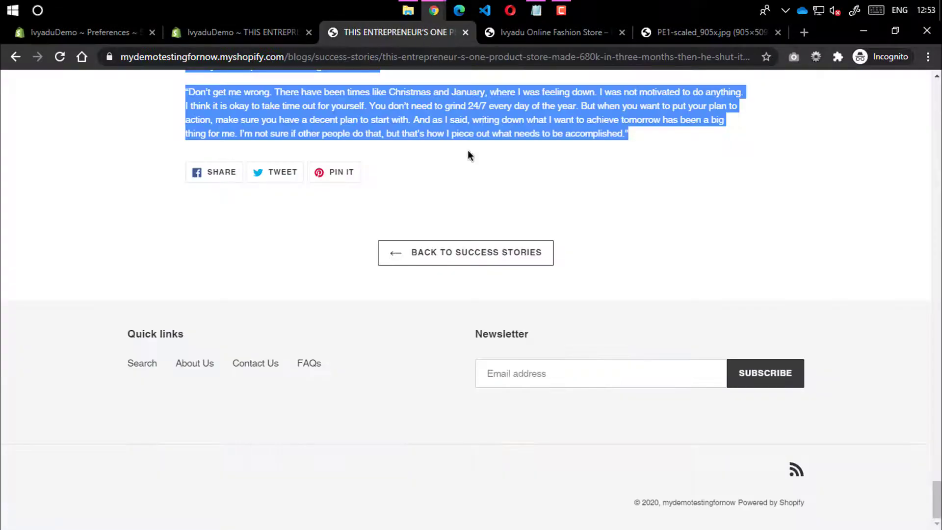
scroll(467, 149, up, 20)
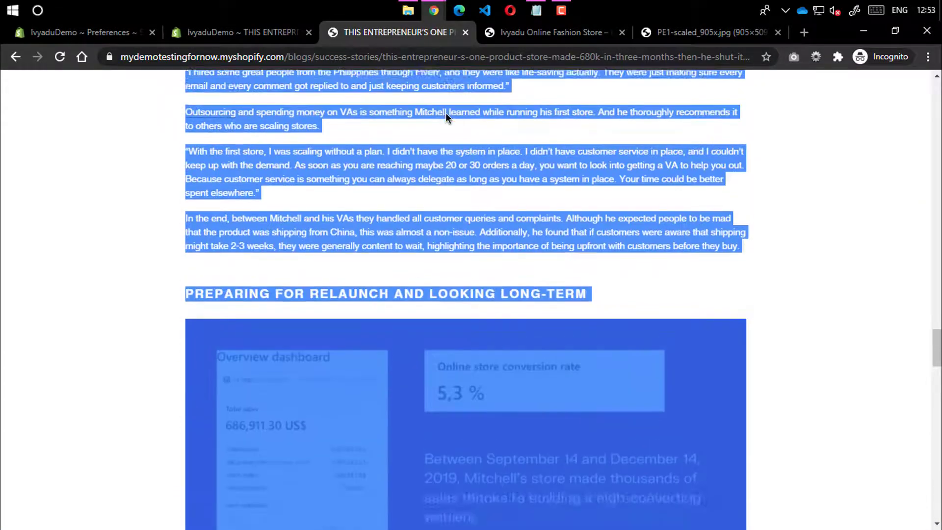
scroll(466, 118, up, 12)
drag(937, 216, 940, 71)
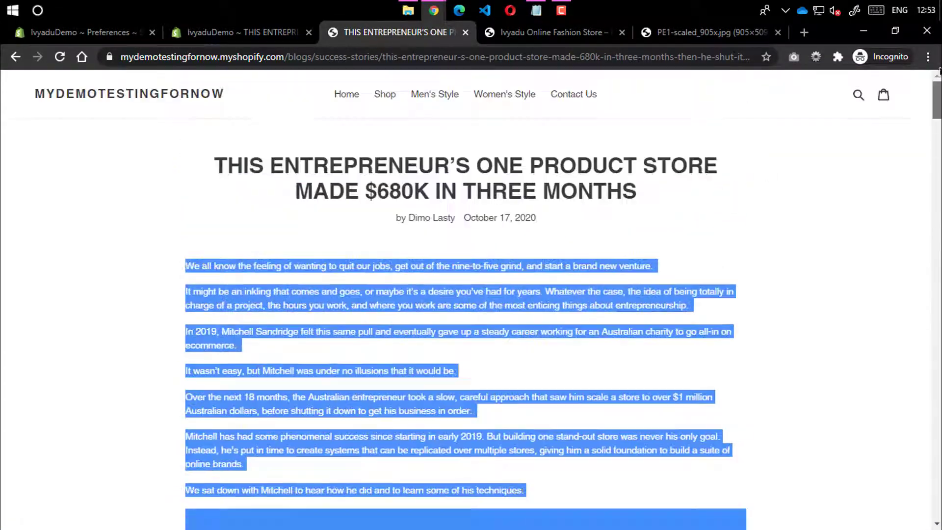
click(759, 154)
click(277, 55)
click(240, 32)
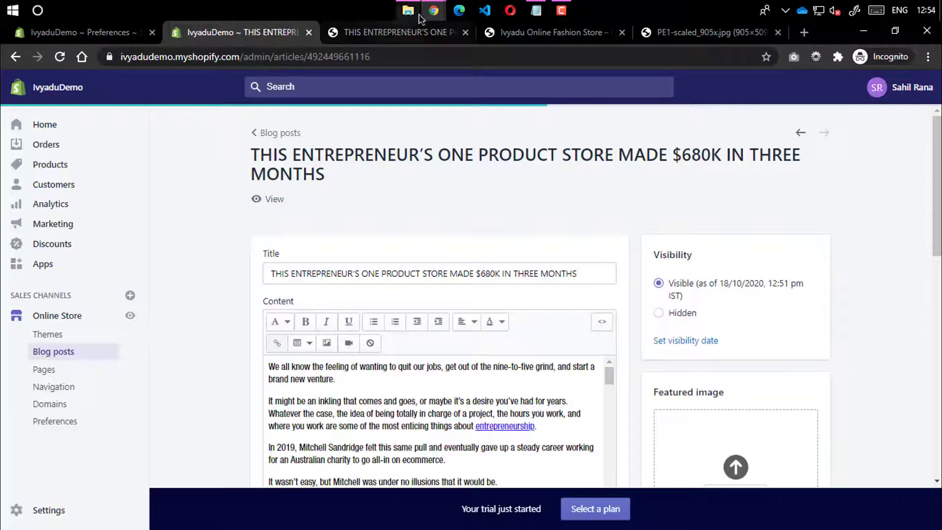
Drop 3-1.png from the myImages folder onto the $680K post's Featured image area
click(408, 11)
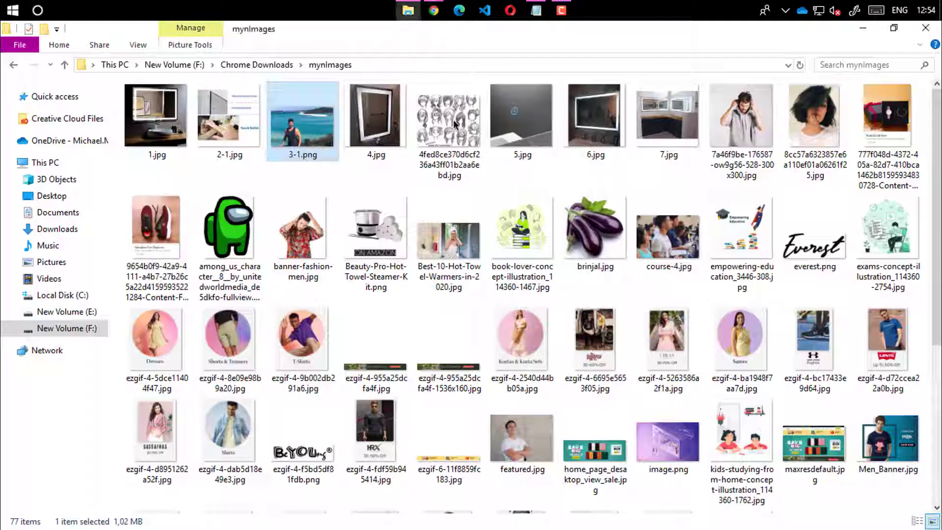
drag(304, 140, 726, 449)
scroll(855, 342, down, 12)
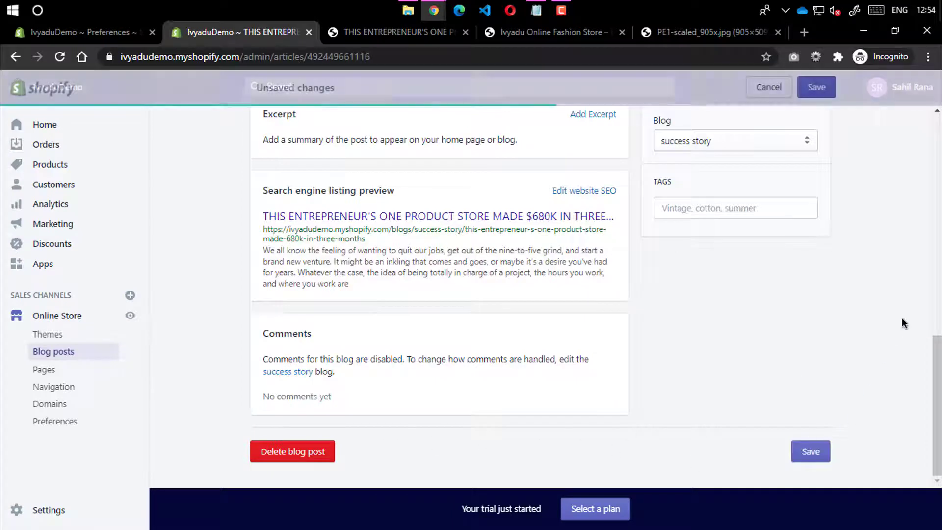
scroll(834, 230, up, 5)
Save the $680K post and go back to the list of three success-story posts
click(816, 87)
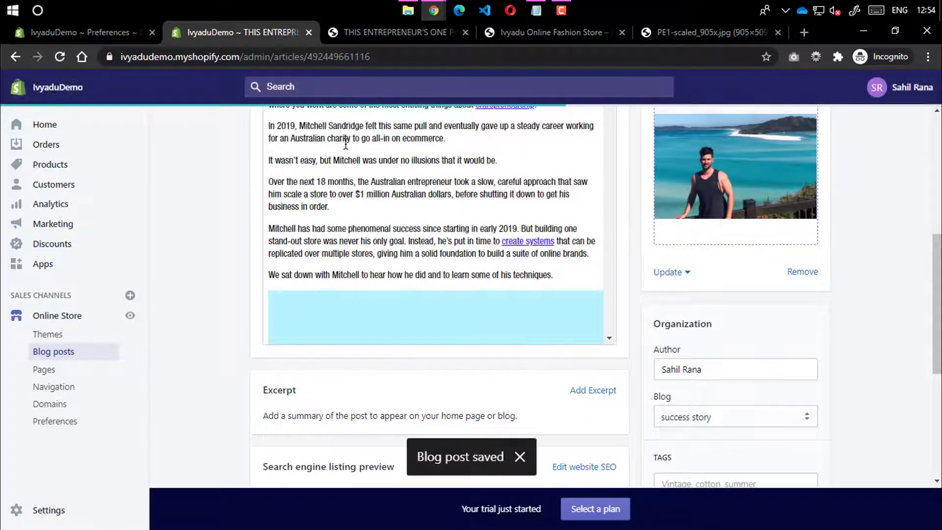
scroll(274, 143, up, 6)
click(269, 128)
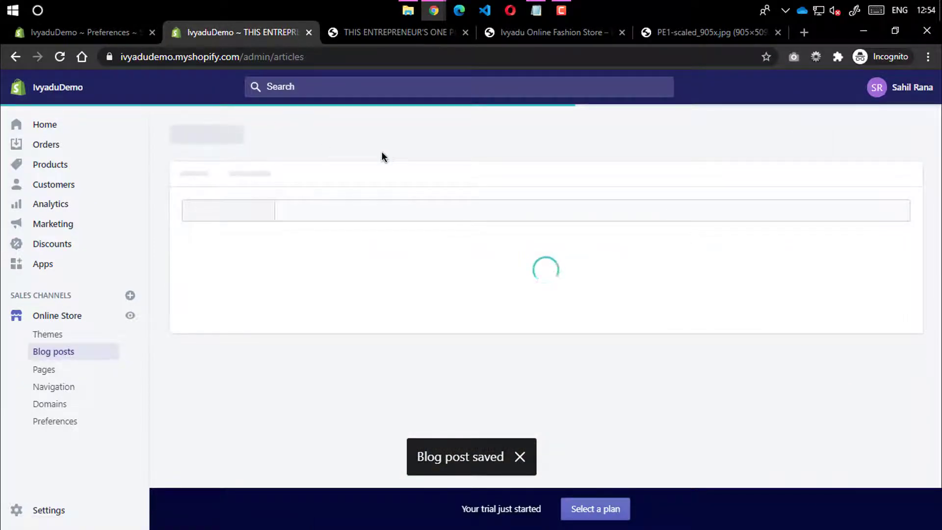
scroll(339, 338, down, 3)
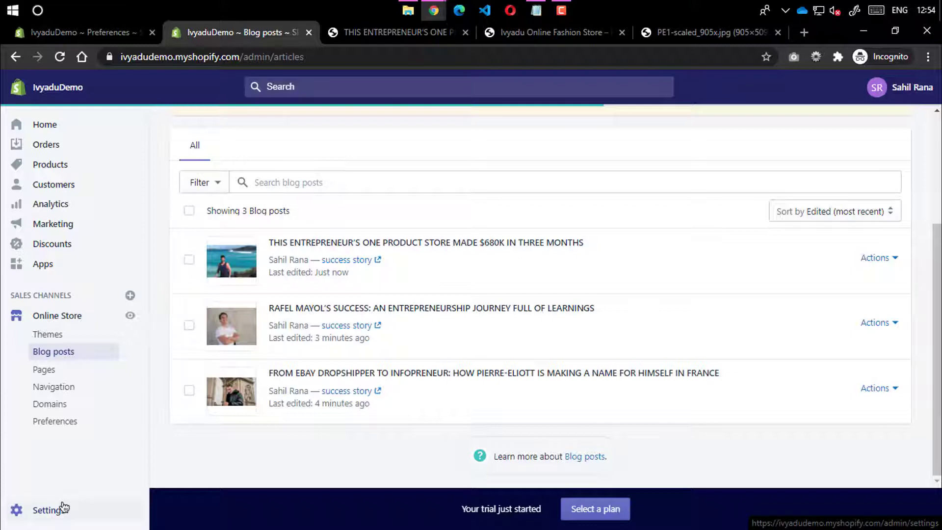
Open General settings and review the IvyaduDemo store name and email addresses
click(36, 520)
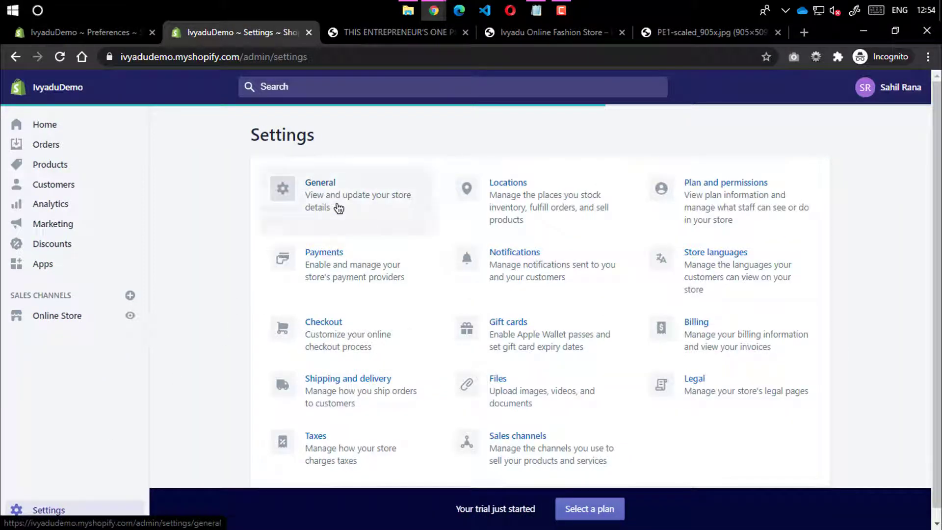
click(338, 208)
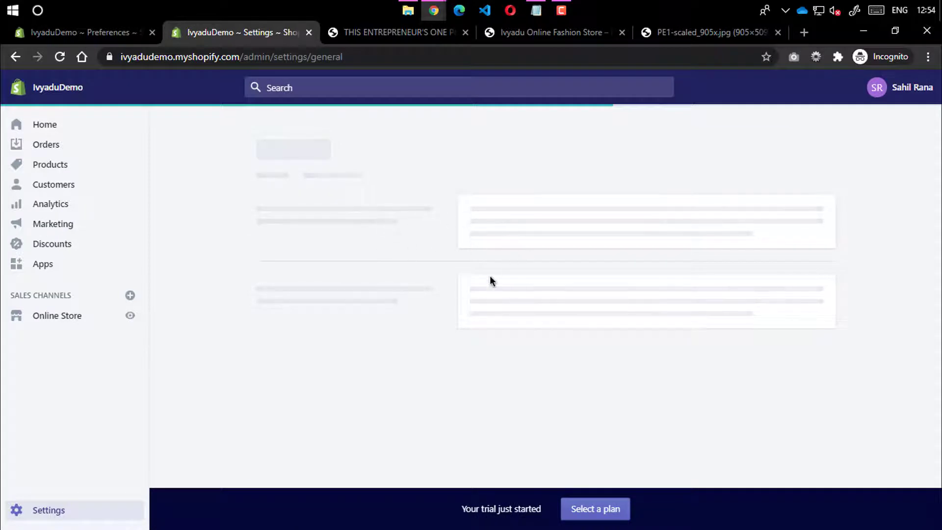
drag(551, 223, 422, 228)
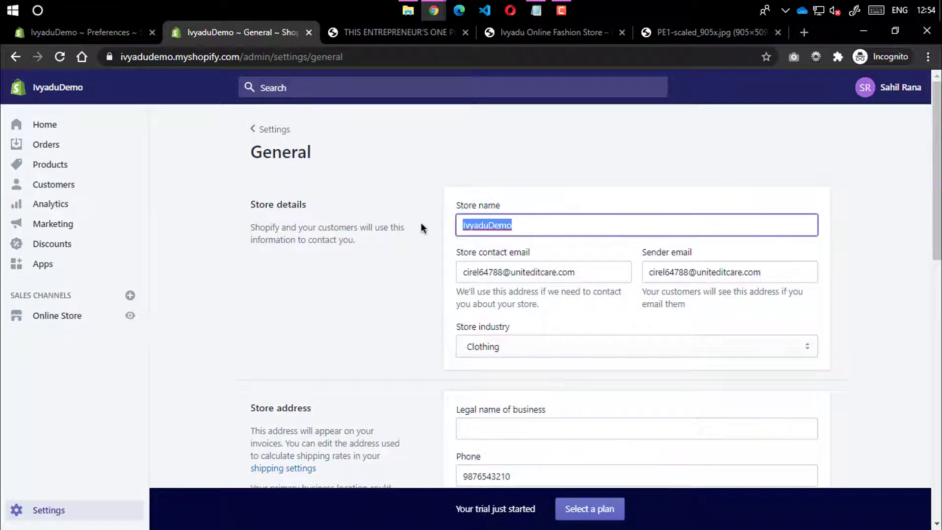
drag(597, 279, 431, 282)
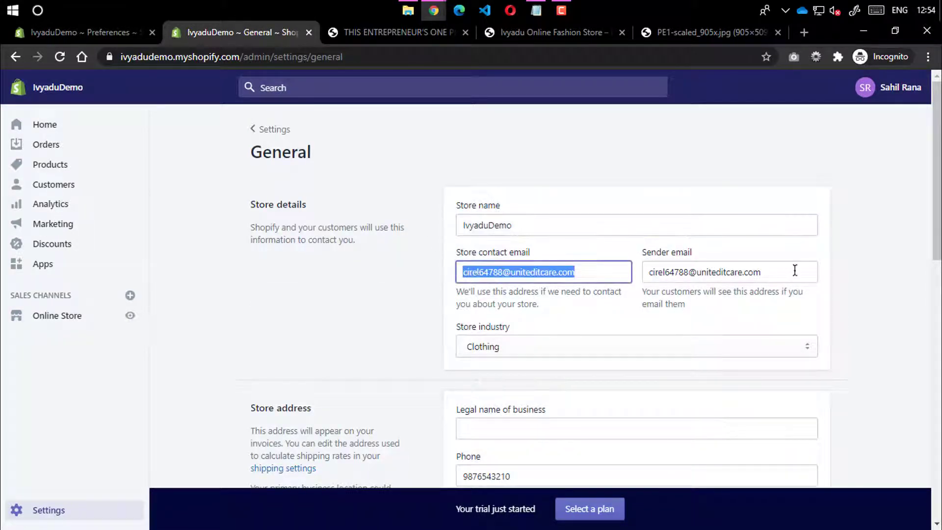
drag(793, 271, 540, 303)
click(392, 348)
scroll(406, 349, down, 3)
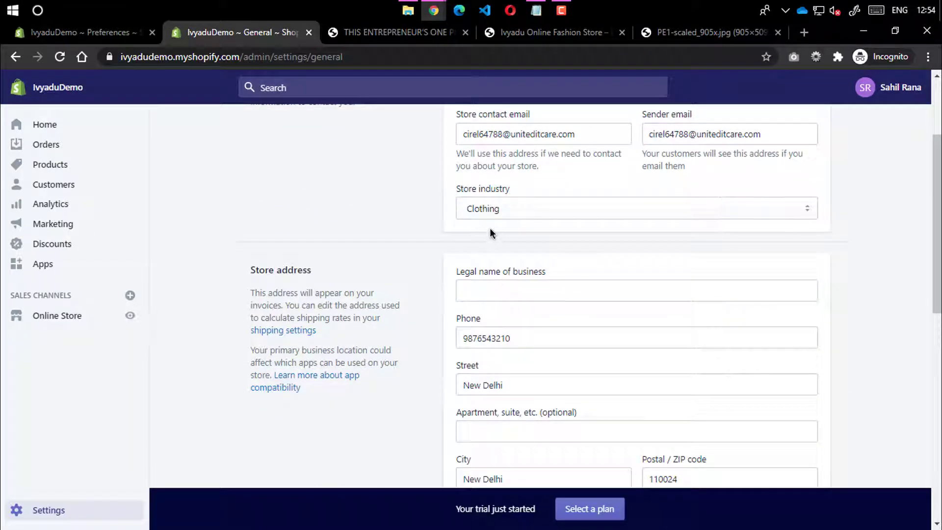
scroll(501, 230, down, 3)
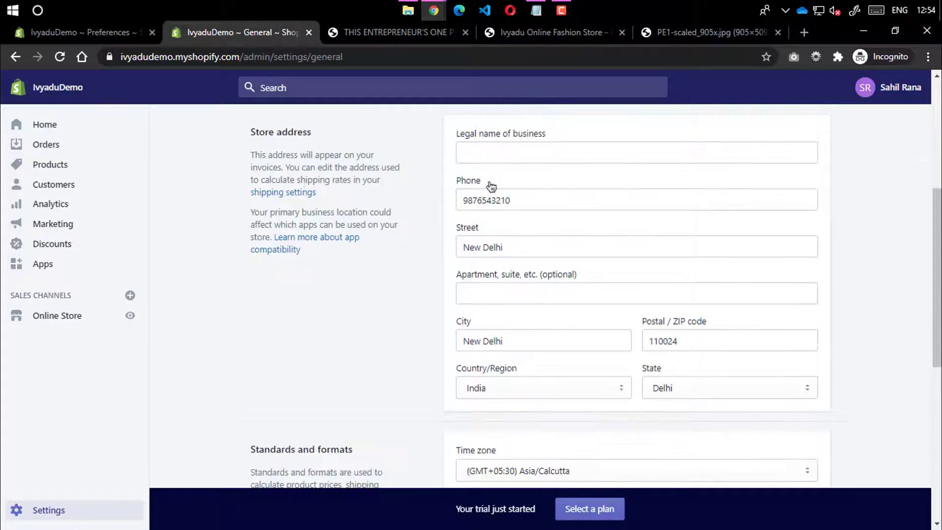
Look over the legal business name and store address fields
click(499, 154)
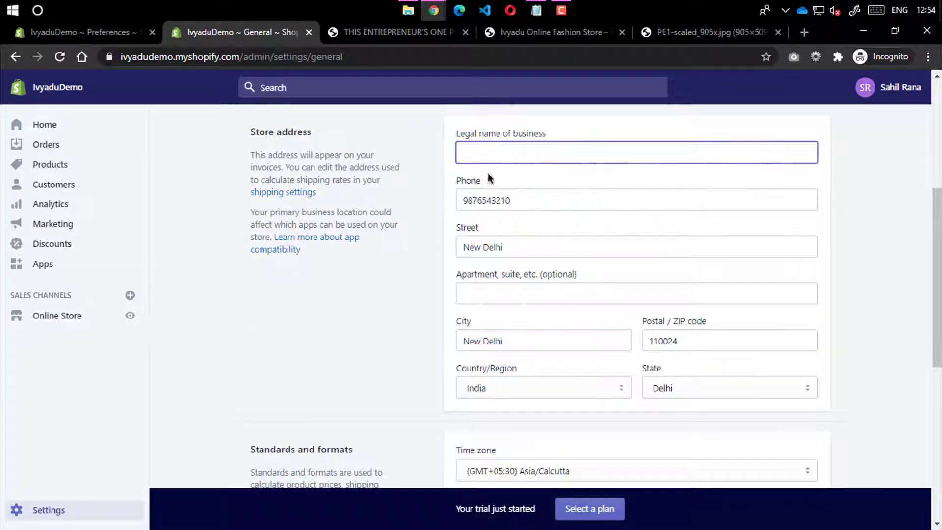
scroll(551, 366, down, 6)
scroll(540, 353, up, 7)
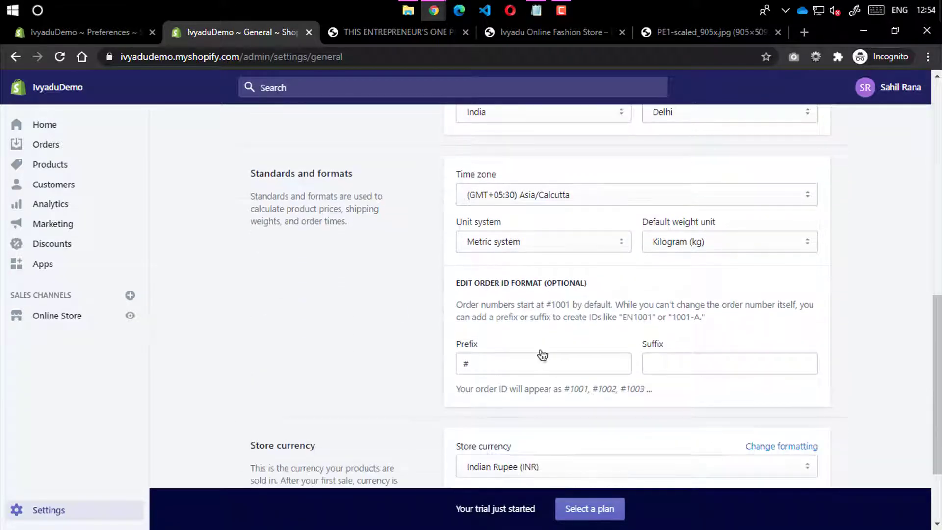
scroll(525, 343, down, 3)
scroll(531, 304, up, 3)
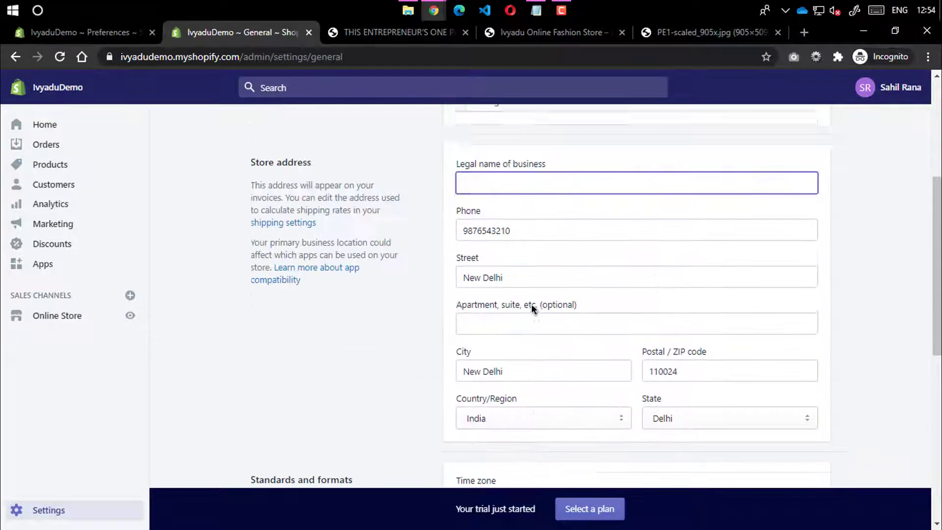
scroll(473, 345, down, 9)
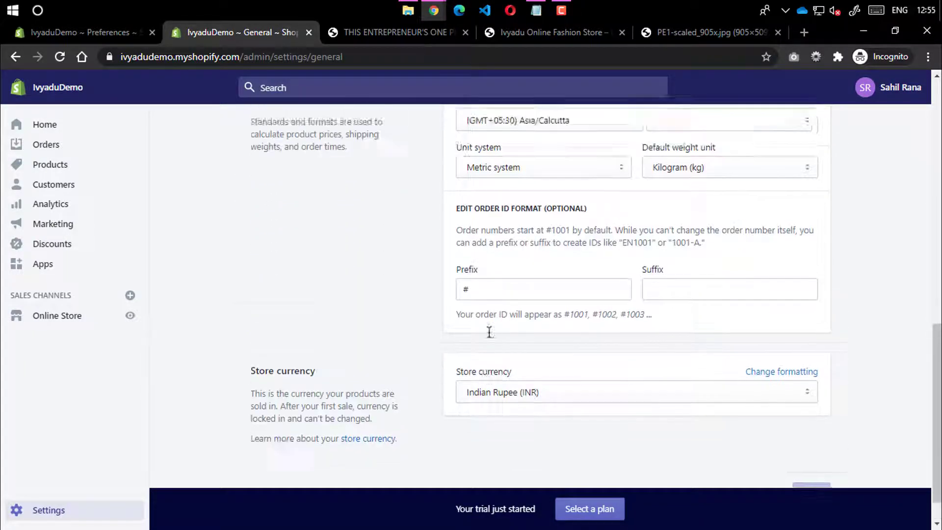
scroll(411, 242, up, 2)
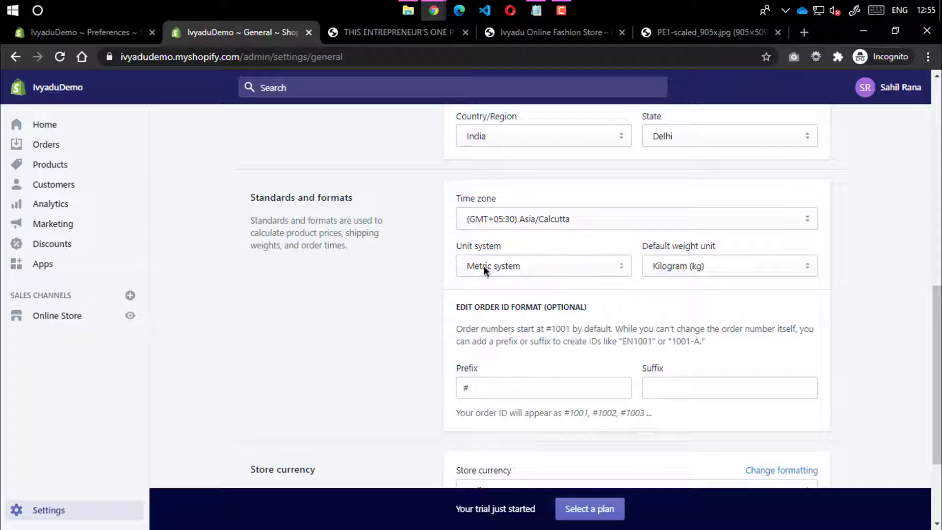
Keep the metric unit system and kilograms as the default weight unit
click(521, 265)
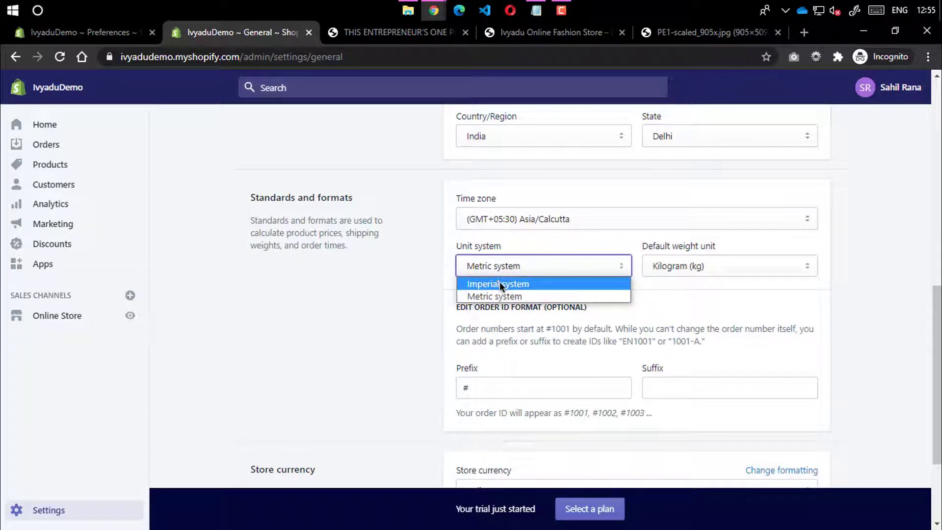
click(492, 294)
click(664, 265)
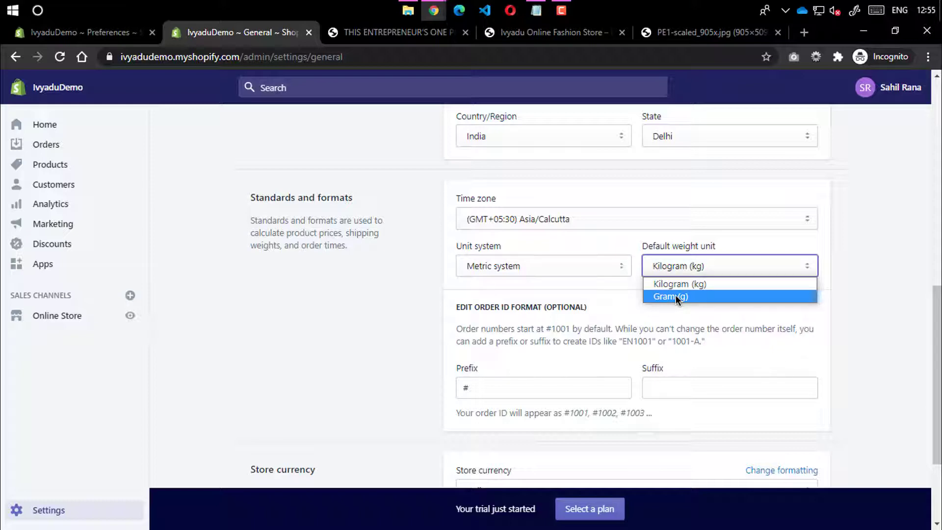
click(644, 329)
scroll(555, 304, down, 3)
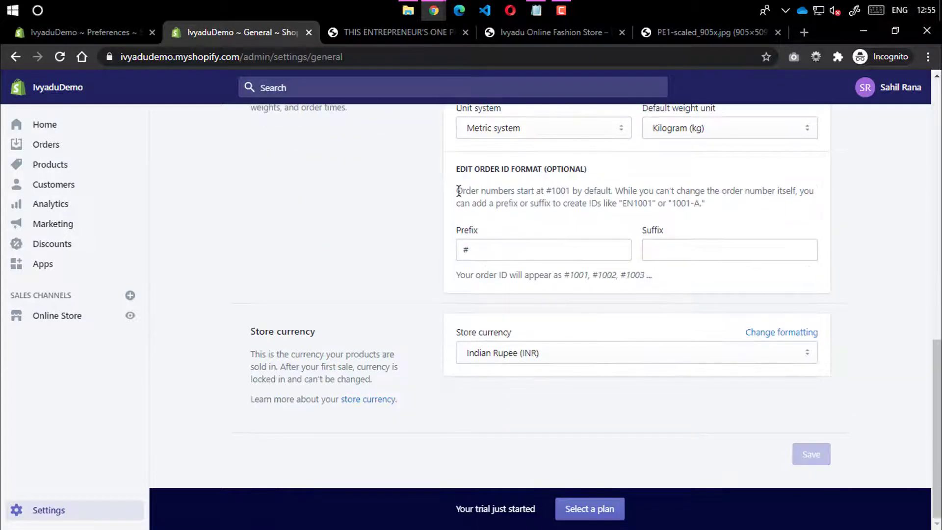
Review the order ID format, keep Indian Rupee (INR) as currency, then go back to Settings
drag(459, 190, 579, 215)
click(689, 204)
drag(709, 203, 460, 190)
click(485, 206)
click(523, 362)
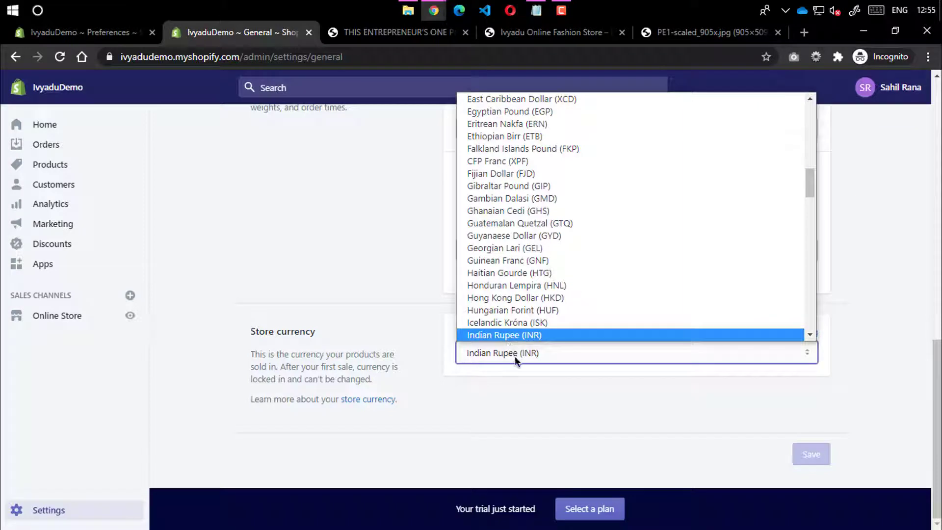
click(501, 358)
scroll(496, 413, up, 8)
scroll(401, 302, up, 5)
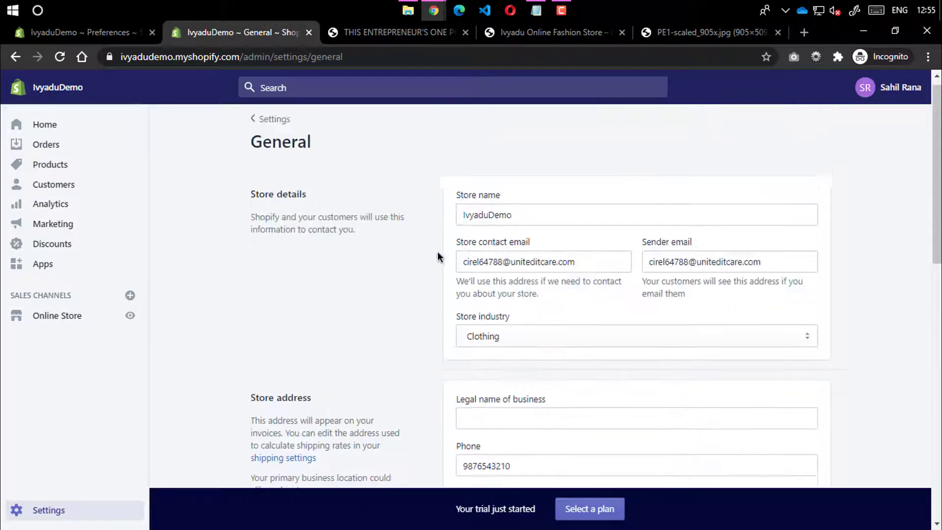
click(251, 130)
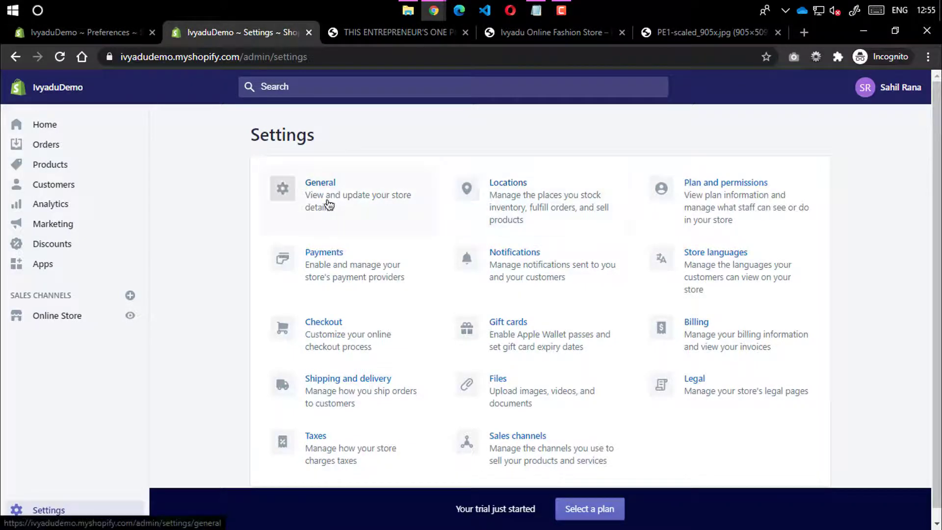
click(536, 206)
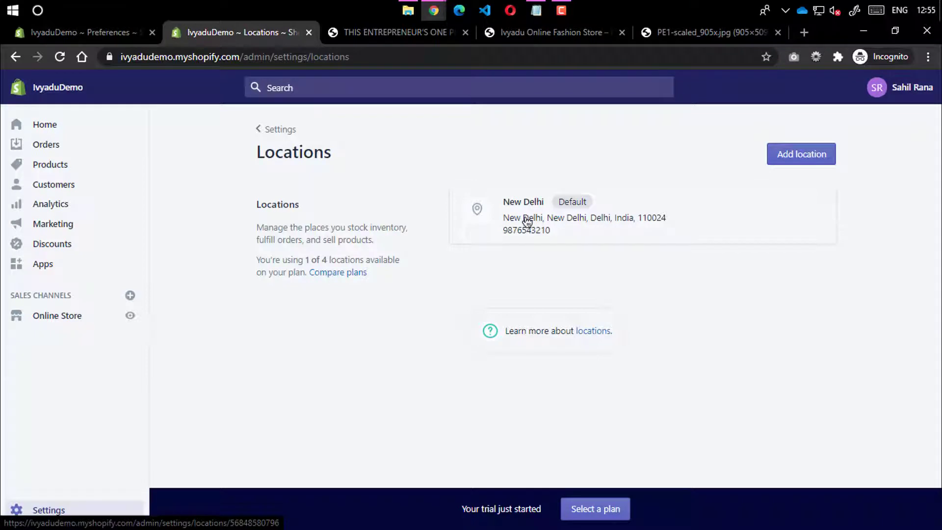
drag(305, 259, 326, 258)
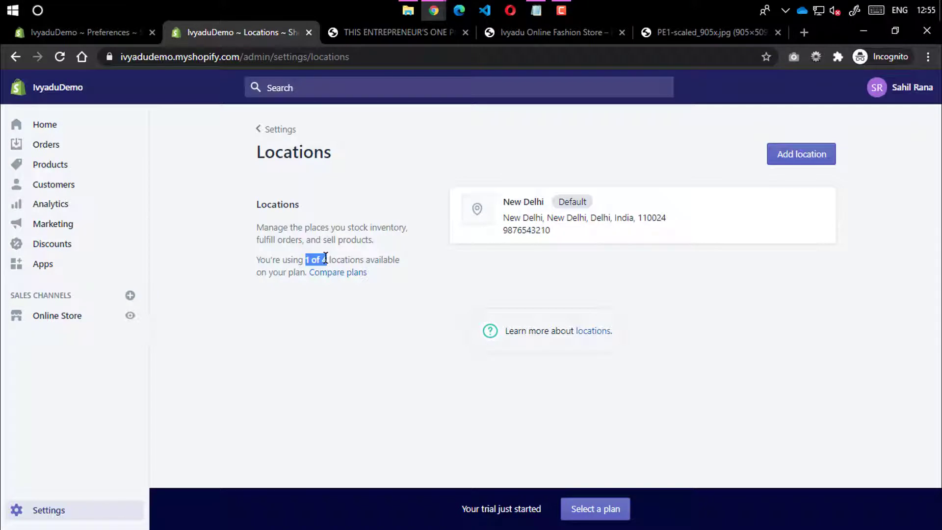
click(368, 236)
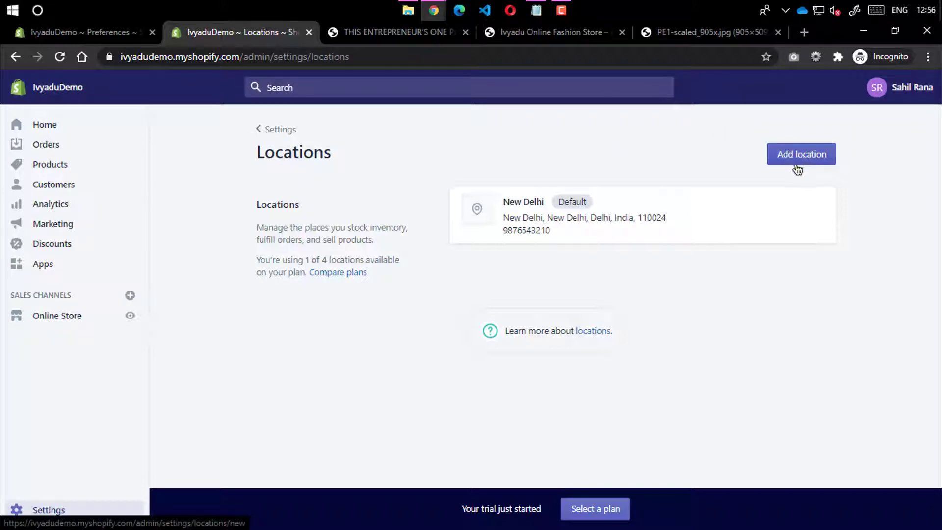
click(275, 129)
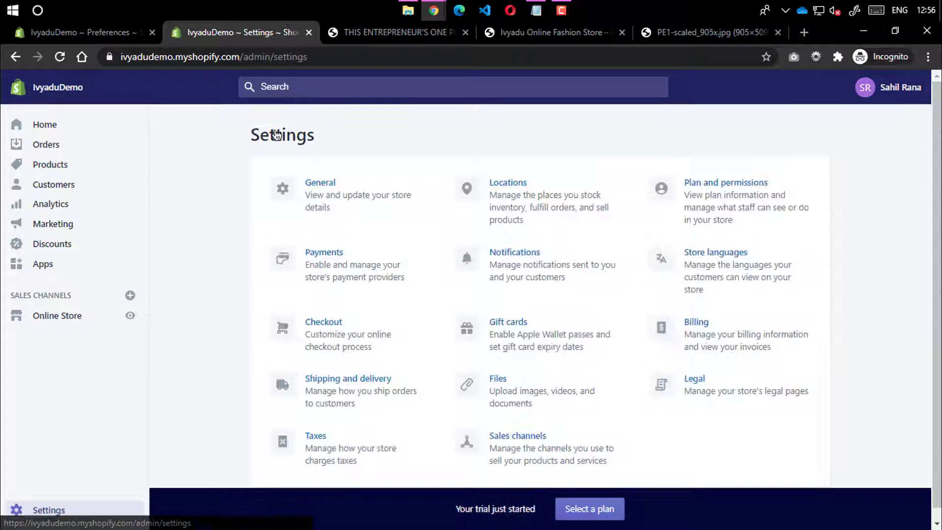
click(717, 199)
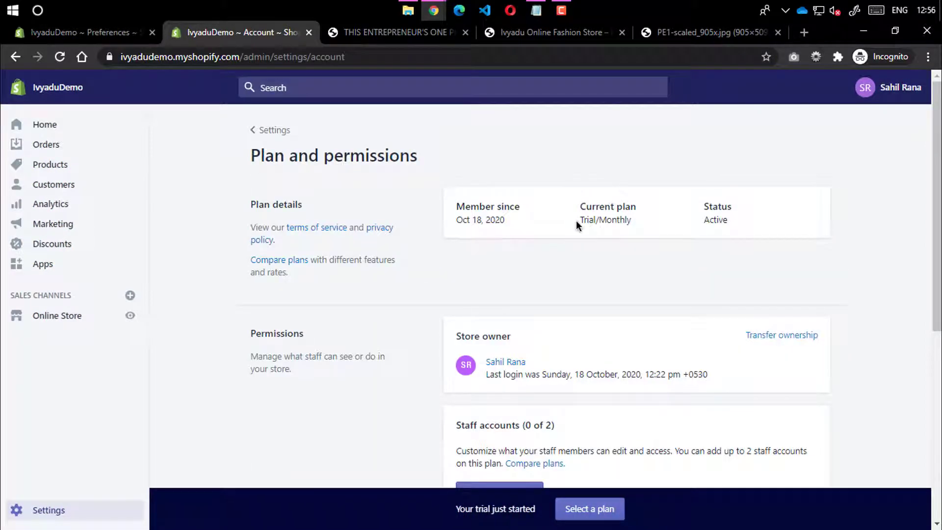
Review the plan details and the staff account limit on Plan and permissions
scroll(604, 265, down, 4)
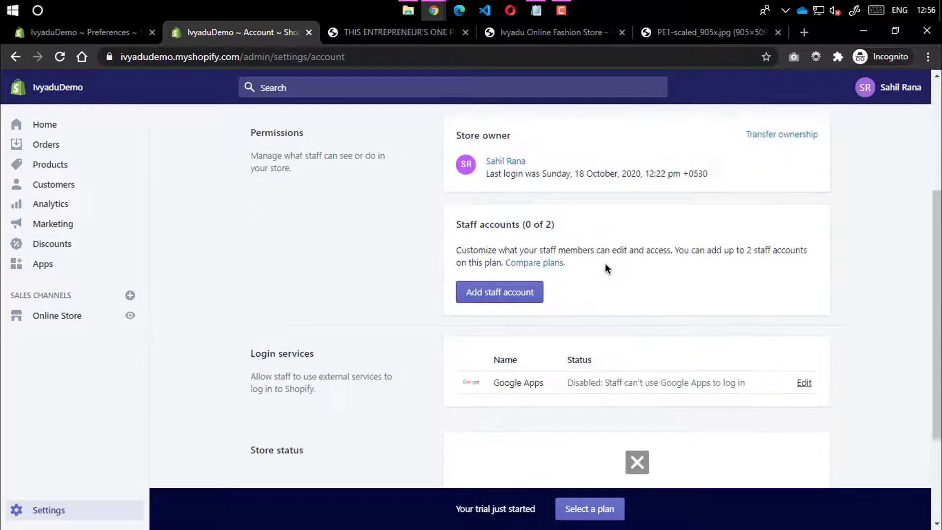
scroll(539, 287, down, 3)
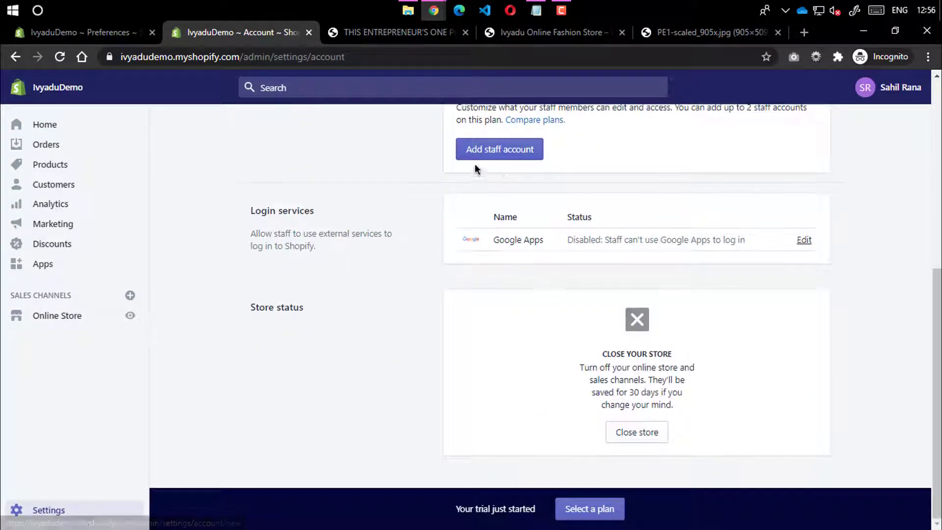
scroll(475, 167, up, 4)
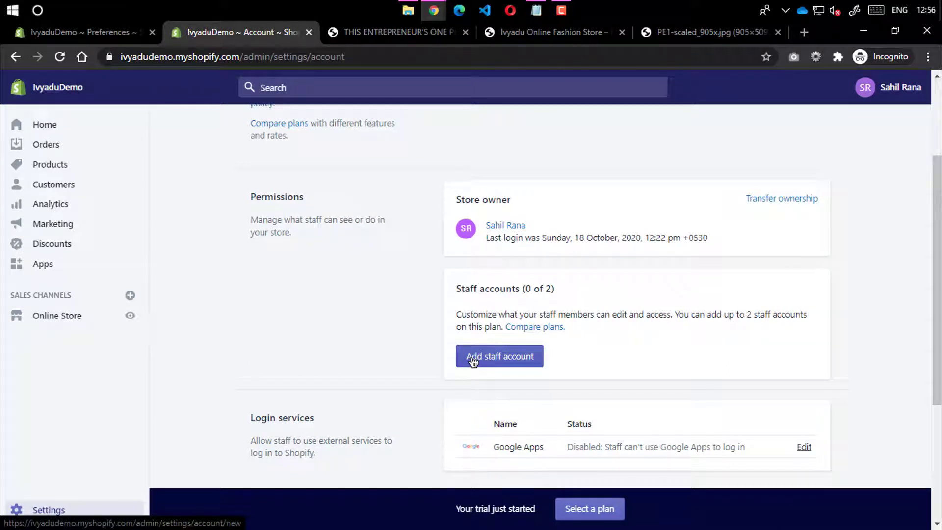
drag(533, 288, 553, 288)
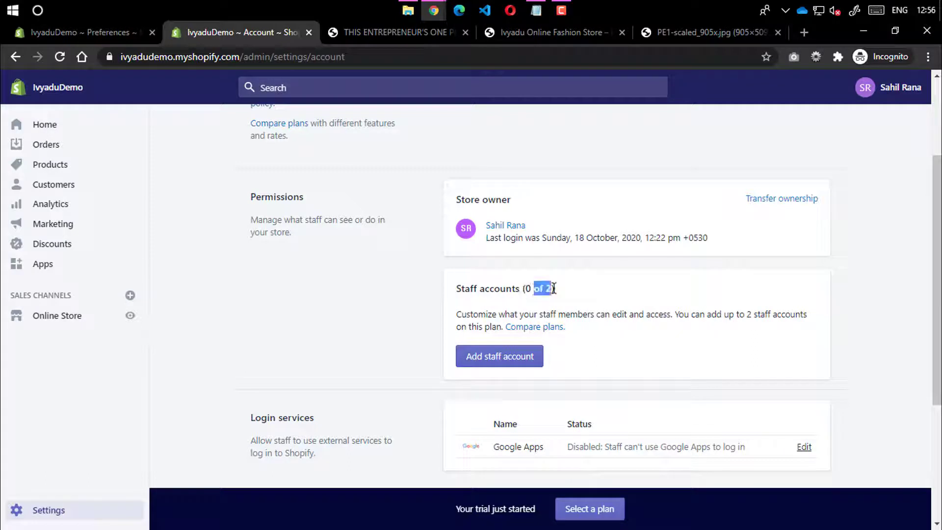
click(554, 288)
Look over Login services and Store status, then go back to Settings
scroll(450, 277, down, 4)
scroll(451, 282, up, 3)
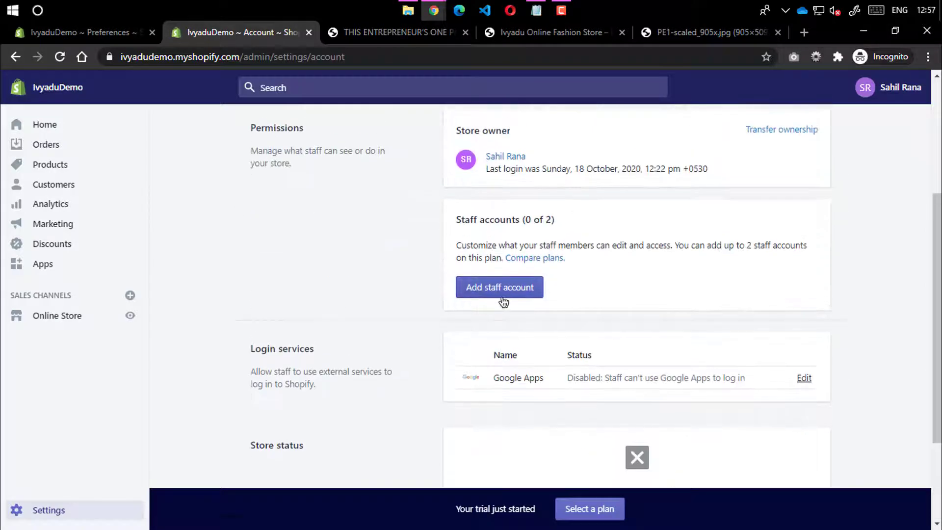
scroll(540, 284, down, 3)
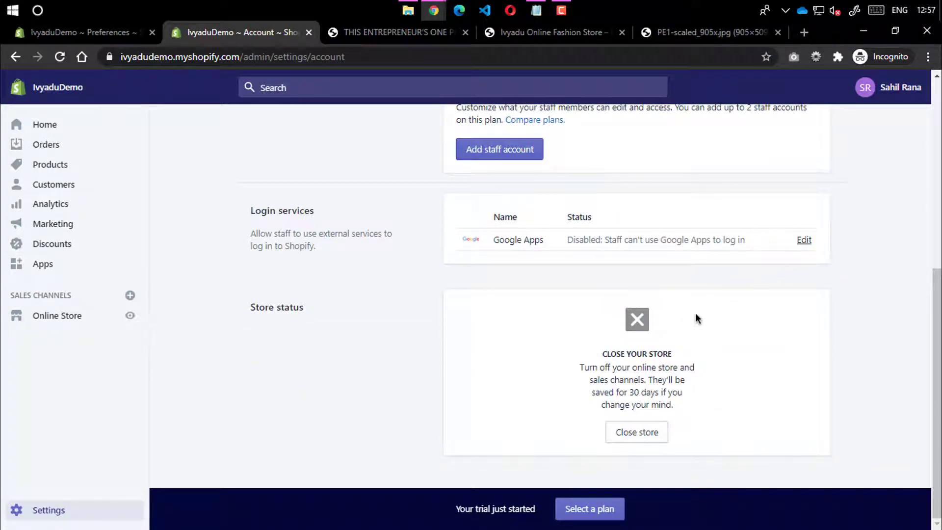
drag(260, 210, 358, 215)
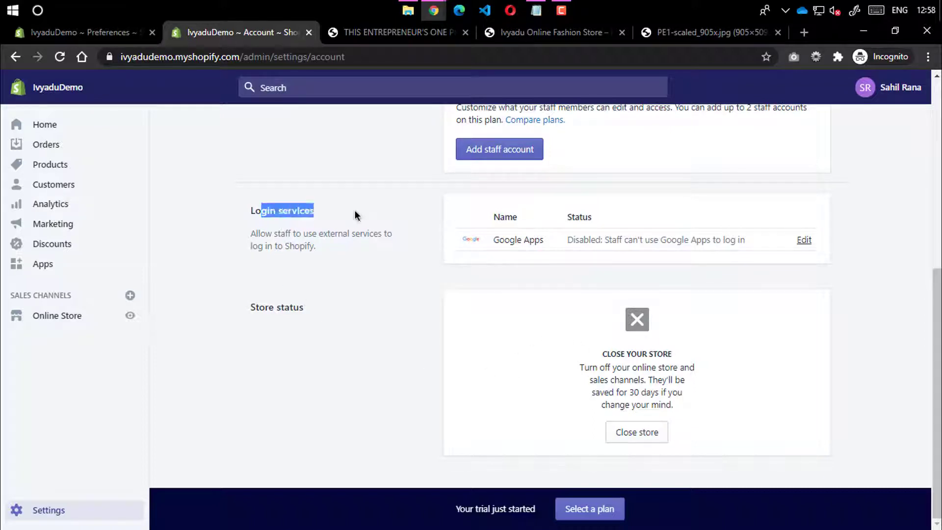
click(263, 326)
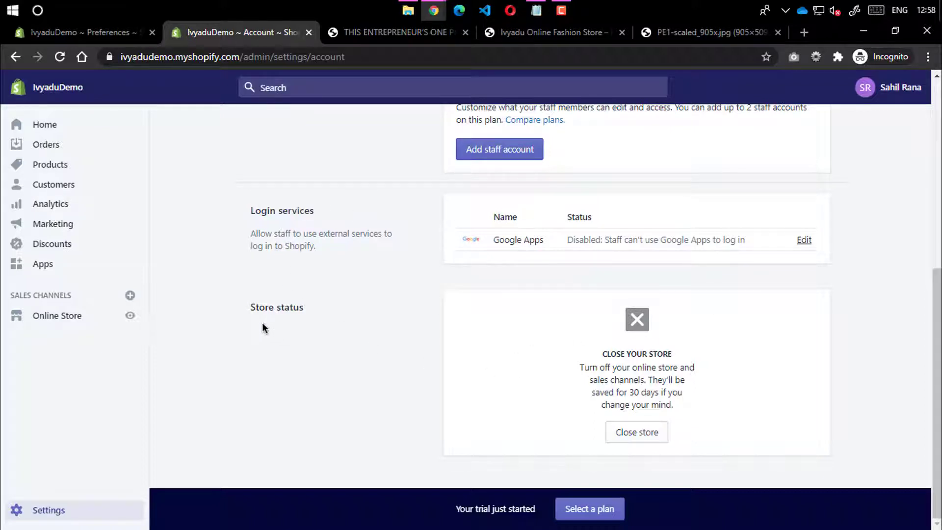
double_click(294, 307)
click(610, 320)
scroll(432, 373, up, 7)
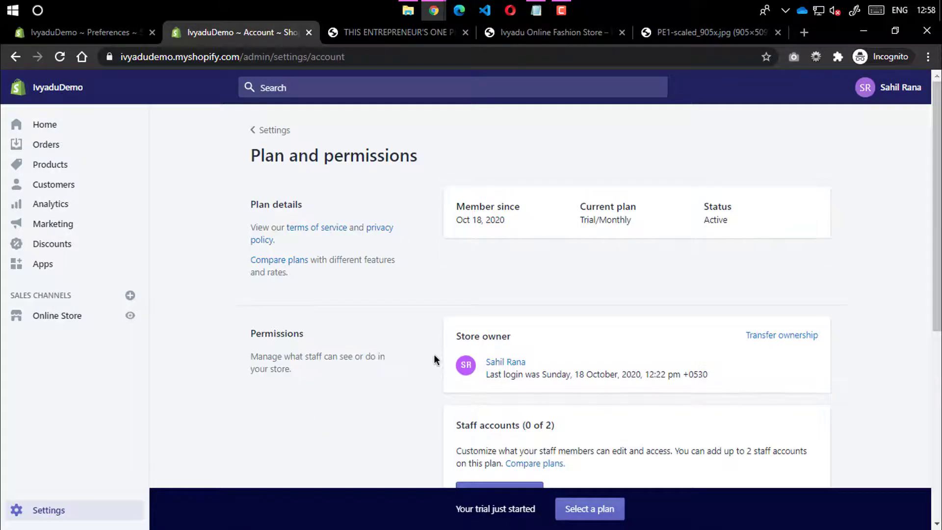
click(257, 129)
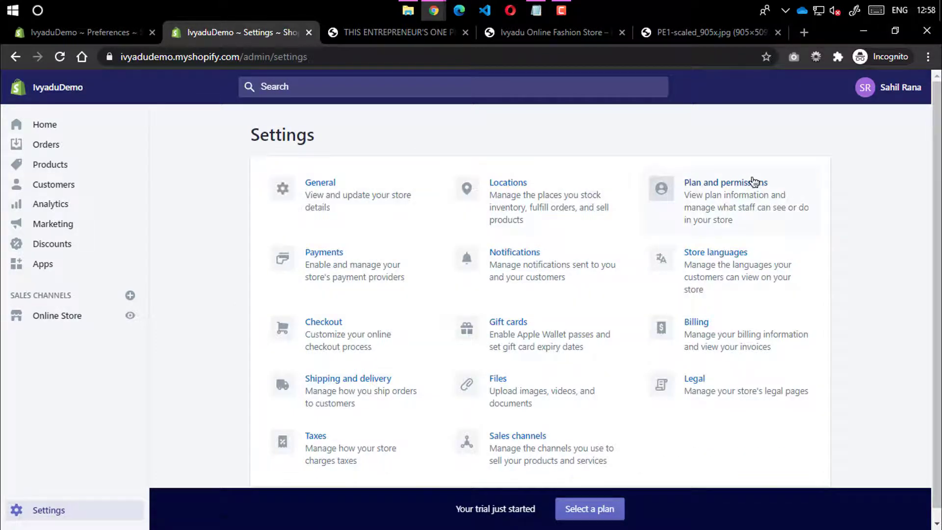
Open the Payments card from Settings to view Payment providers
click(343, 270)
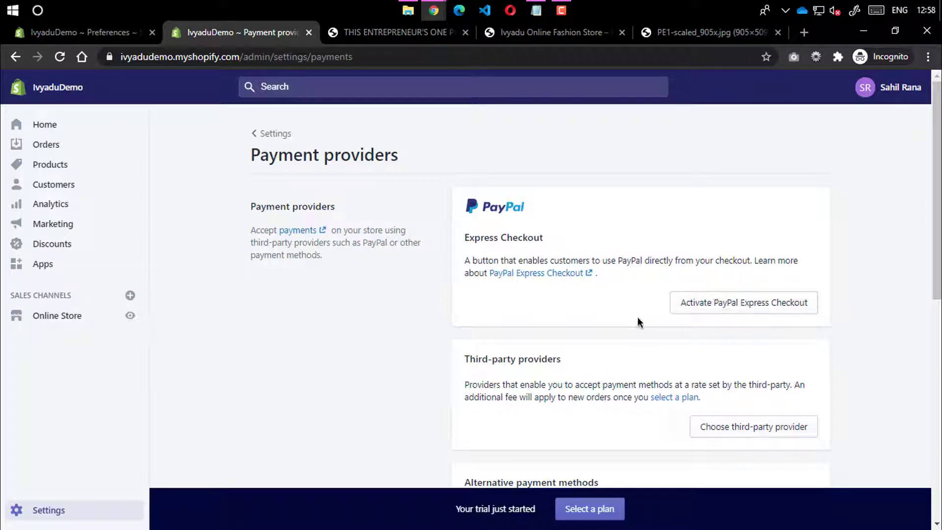
Try activating PayPal Express Checkout, then close the blank tab it opened
click(713, 315)
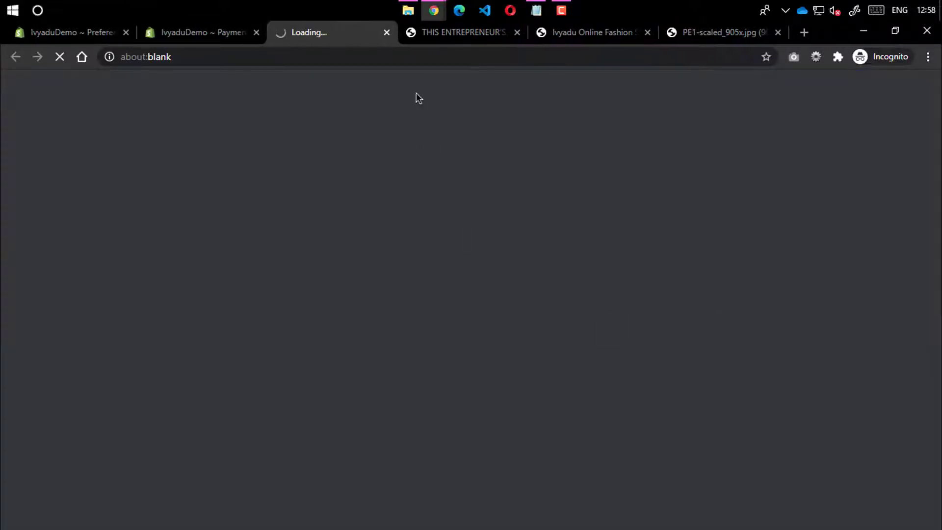
click(386, 32)
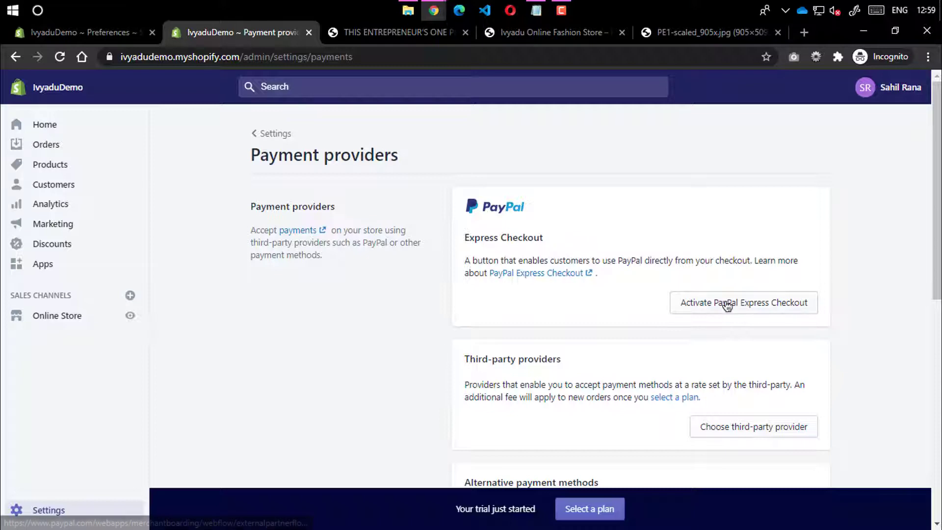
mouse_move(408, 10)
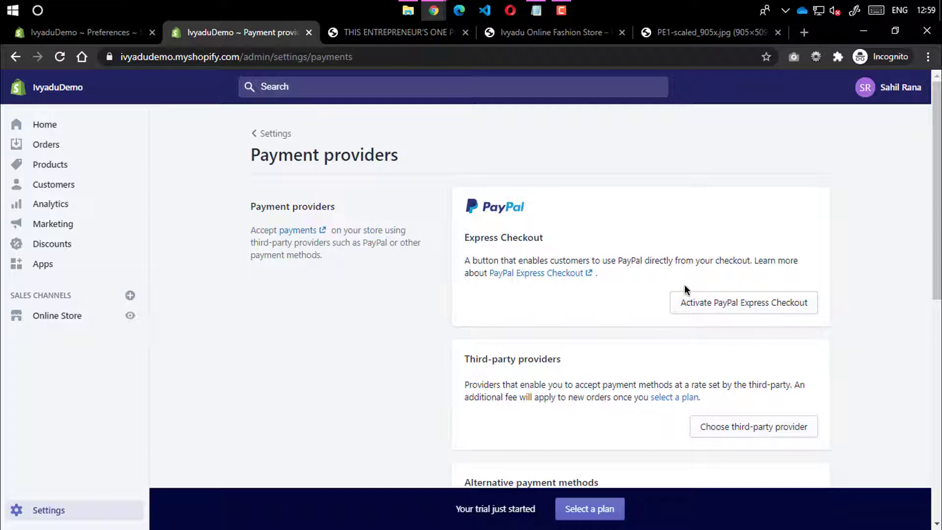
Open the third-party provider list (2Checkout, Airpay, Cashfree, PayU Money) from Third-party providers
scroll(603, 392, down, 3)
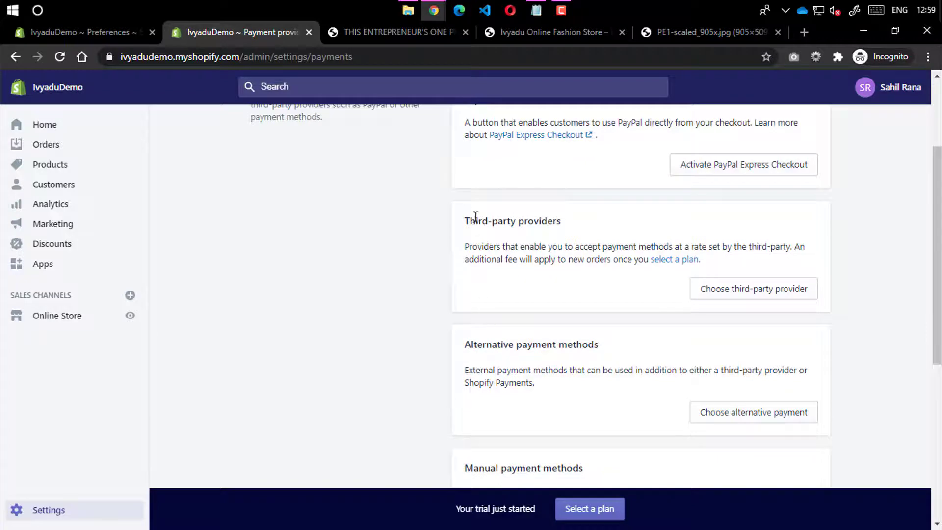
drag(469, 220, 561, 221)
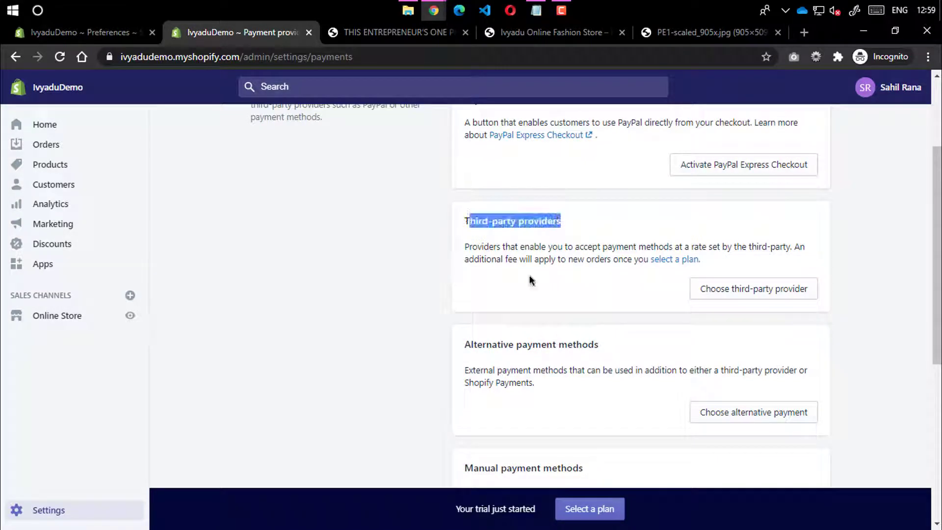
drag(474, 344, 627, 346)
double_click(587, 346)
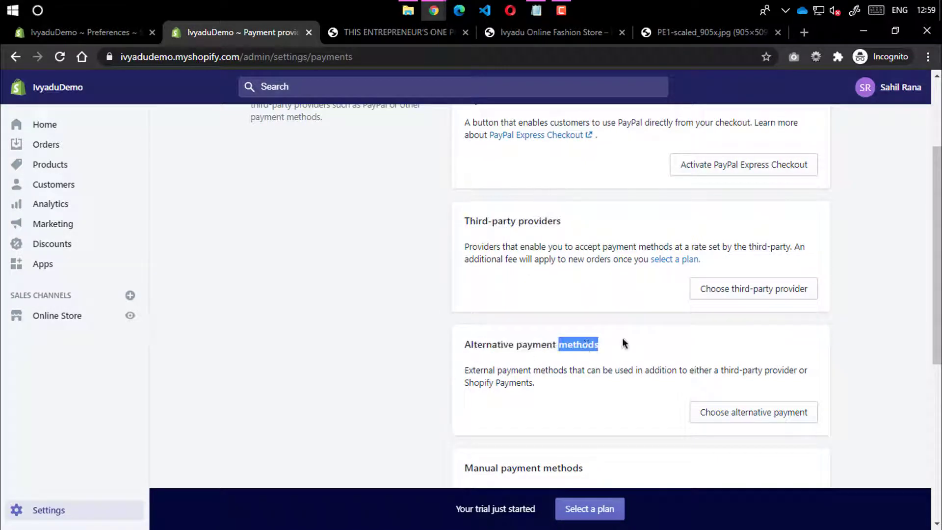
click(622, 338)
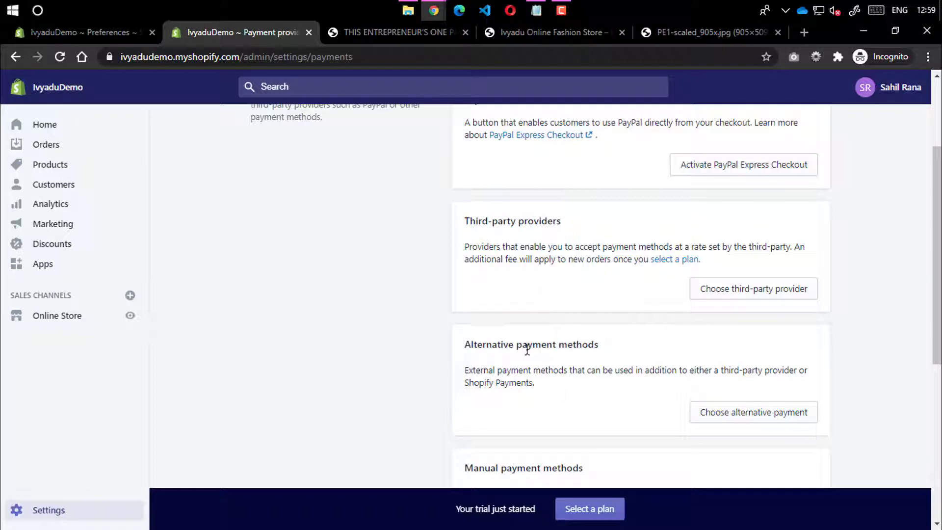
click(705, 286)
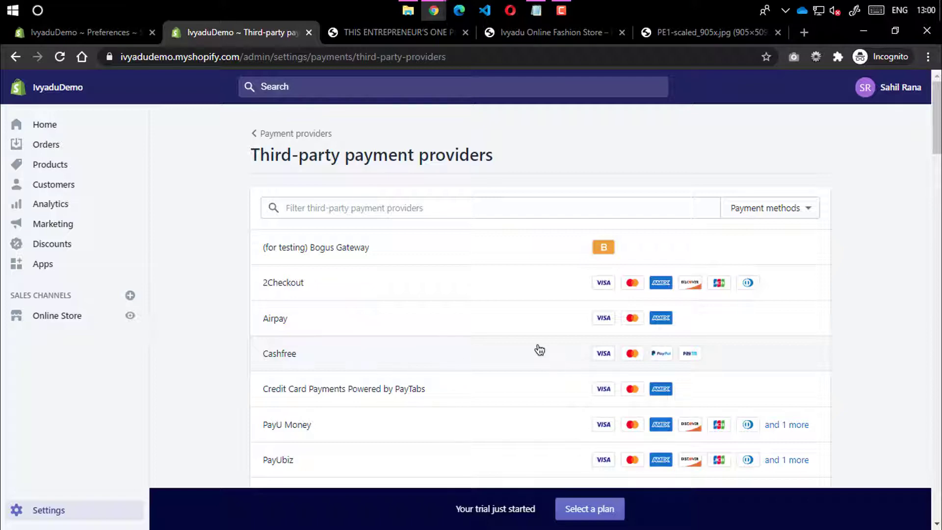
click(537, 349)
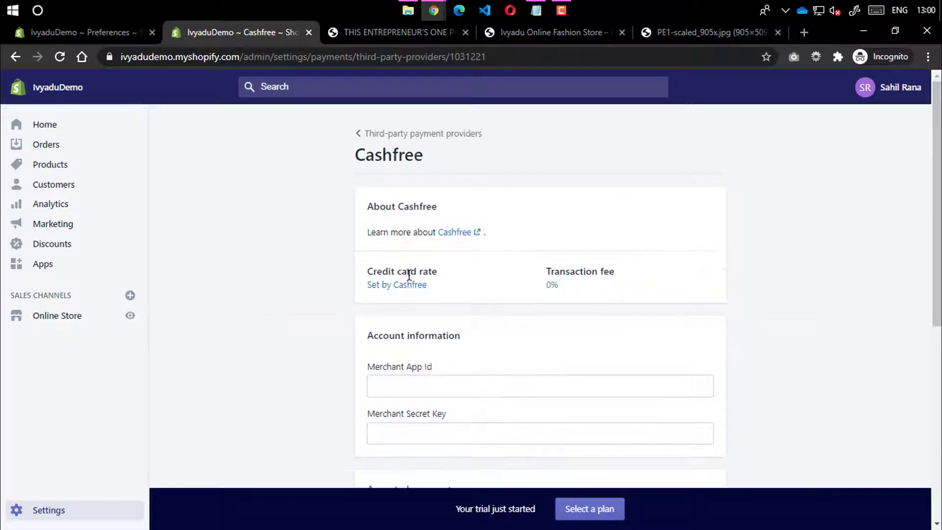
scroll(388, 275, down, 3)
click(405, 252)
click(326, 289)
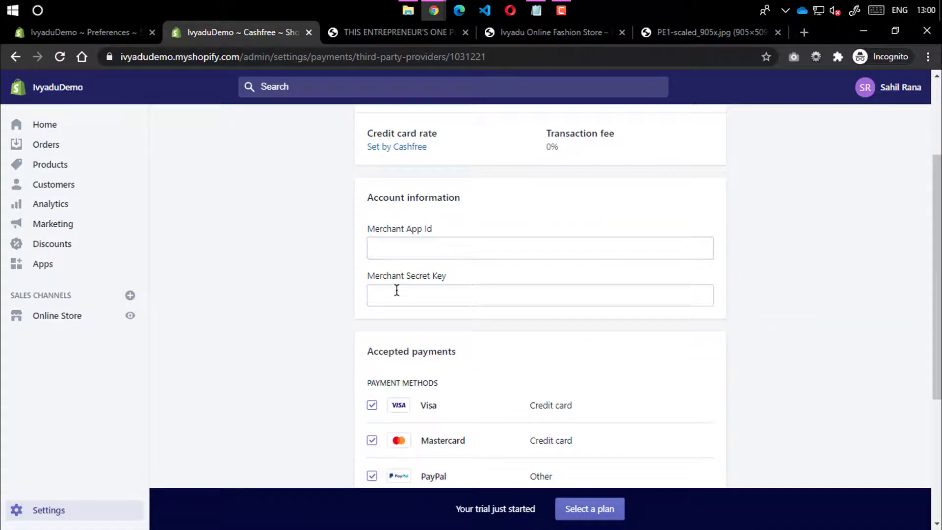
scroll(403, 296, down, 4)
scroll(539, 412, down, 1)
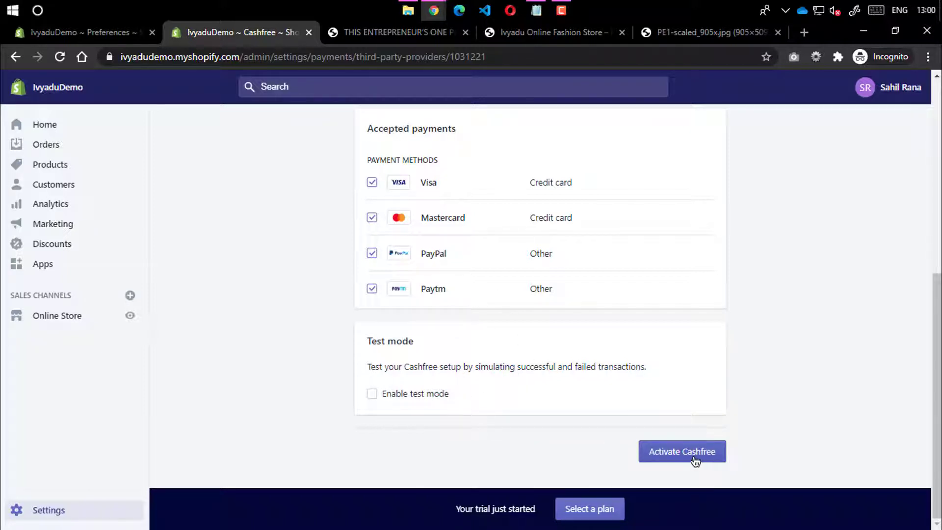
scroll(515, 370, up, 8)
scroll(483, 332, down, 8)
scroll(466, 294, up, 8)
click(381, 137)
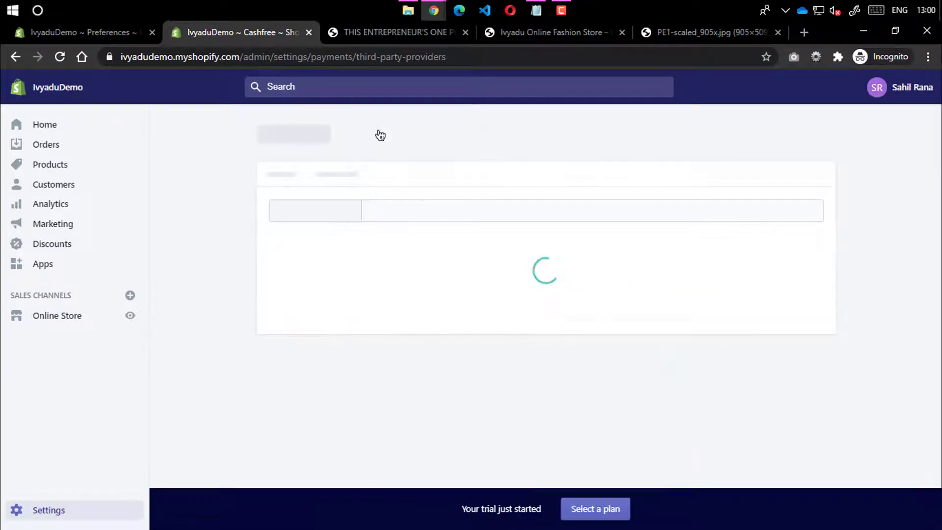
scroll(445, 326, down, 3)
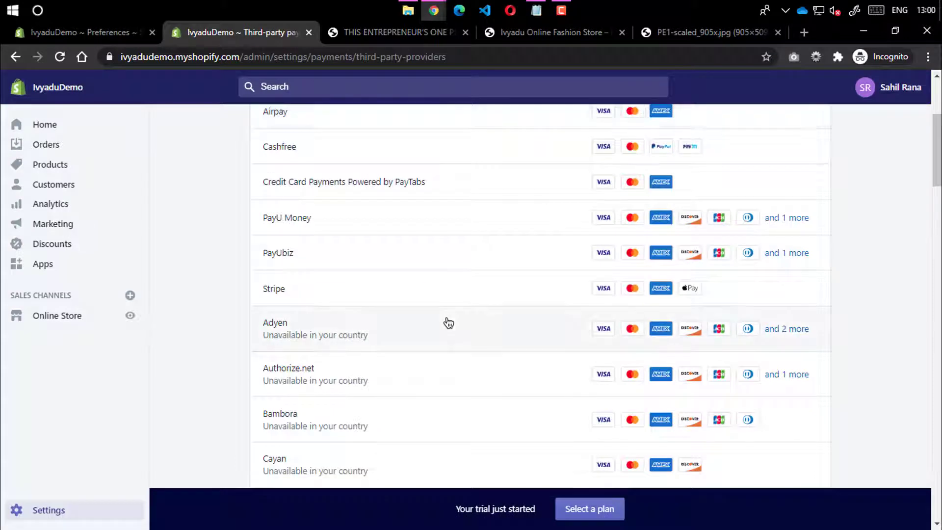
Look over the third-party payment providers list and its page title
scroll(448, 322, up, 3)
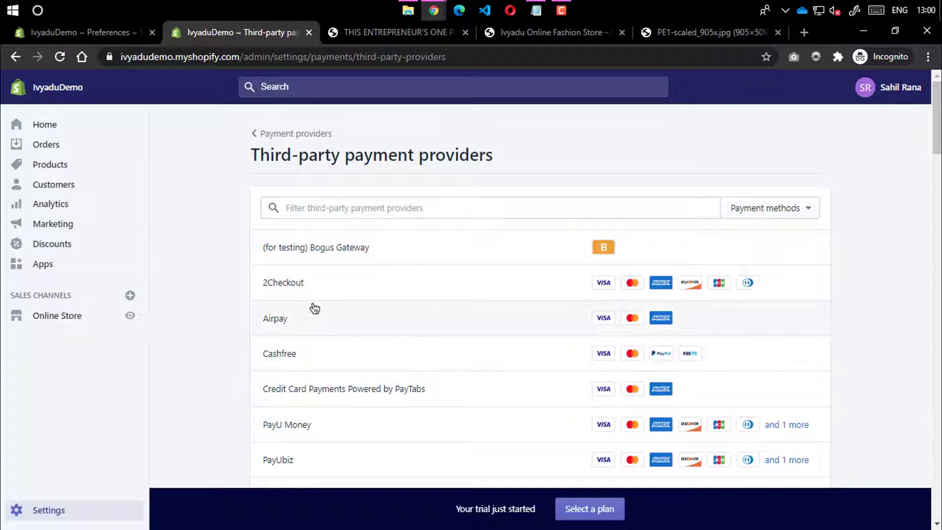
scroll(311, 308, down, 20)
scroll(311, 308, down, 20)
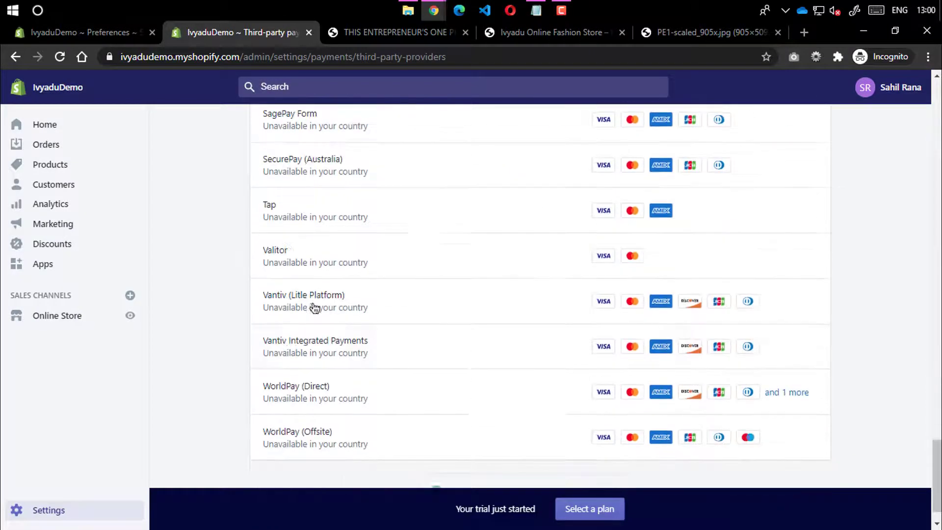
scroll(326, 334, up, 20)
scroll(372, 247, up, 15)
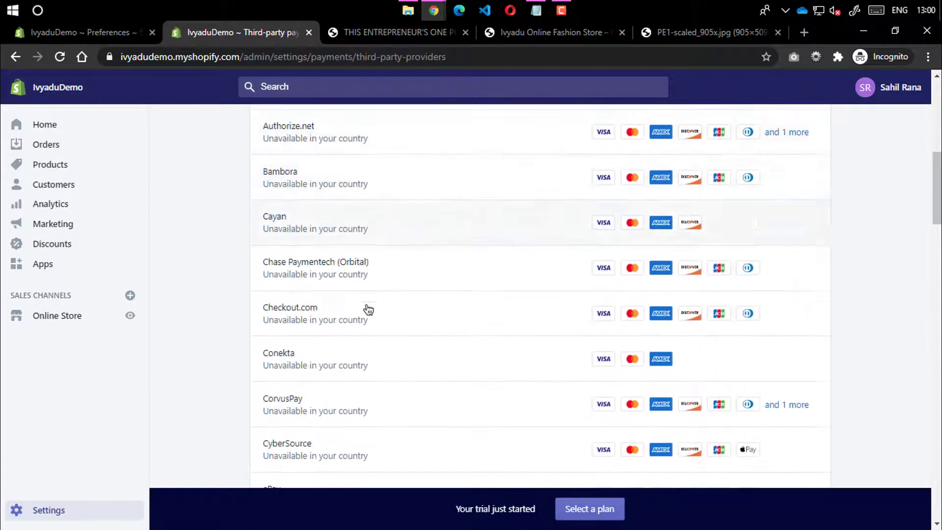
drag(279, 156, 470, 158)
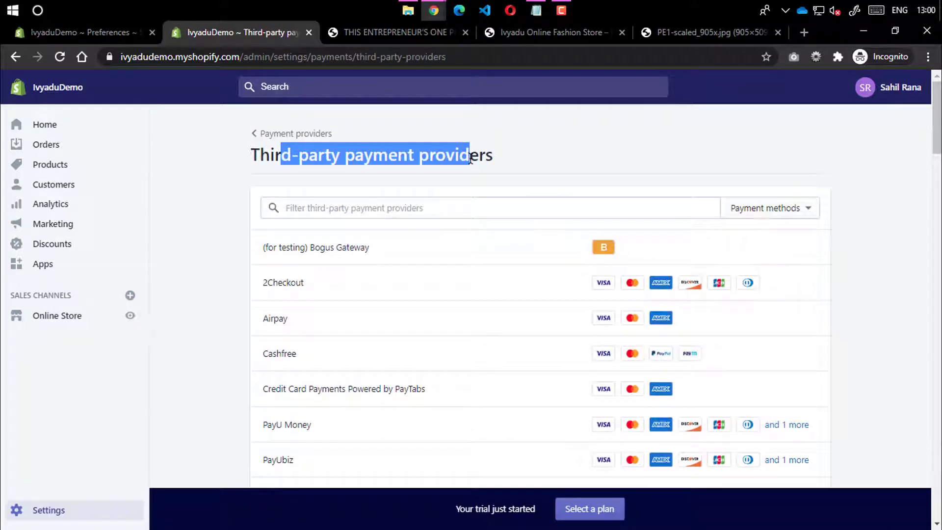
double_click(467, 157)
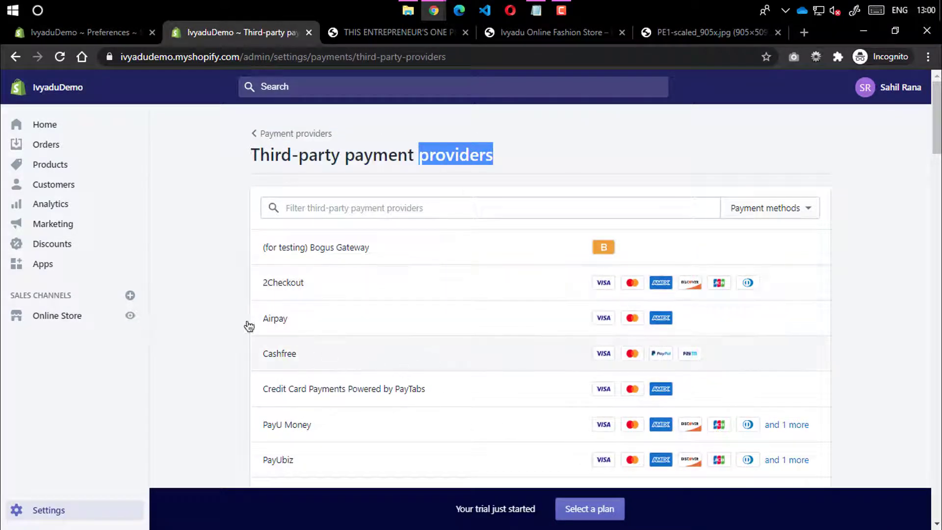
click(257, 158)
Go back to Payment providers and locate the Alternative payment methods section
click(259, 141)
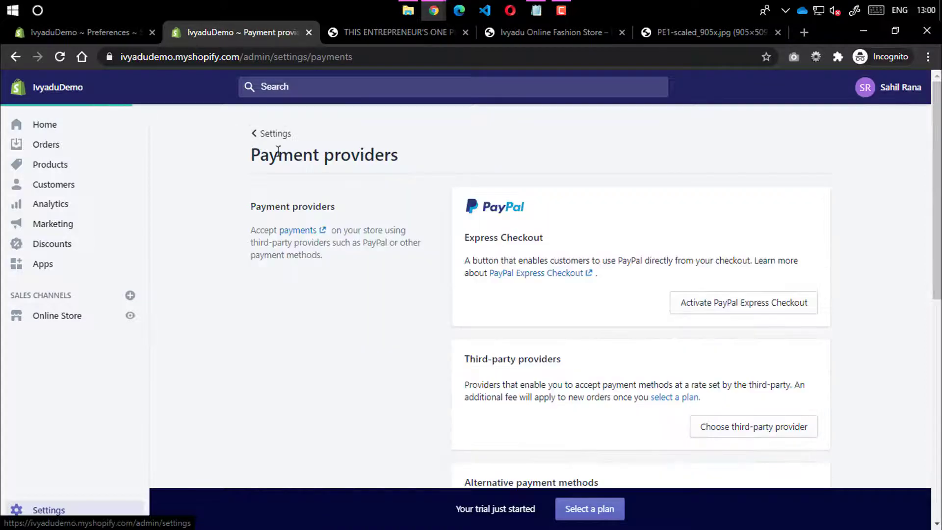
scroll(505, 204, down, 7)
scroll(459, 178, up, 3)
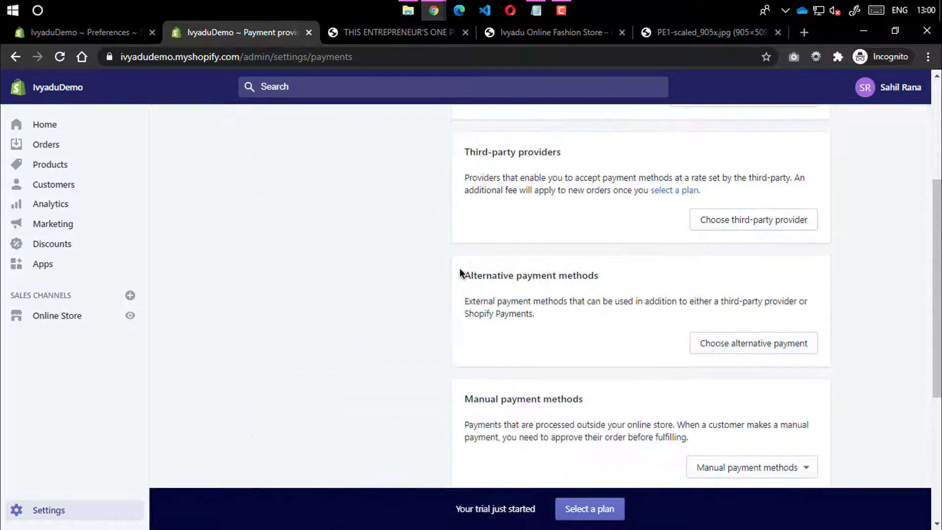
drag(463, 275, 596, 285)
click(596, 284)
click(753, 352)
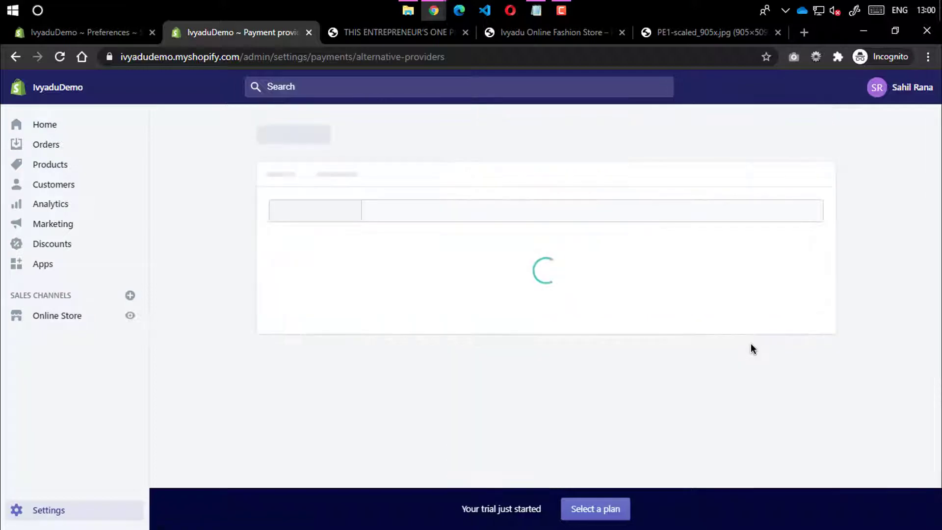
scroll(326, 267, down, 7)
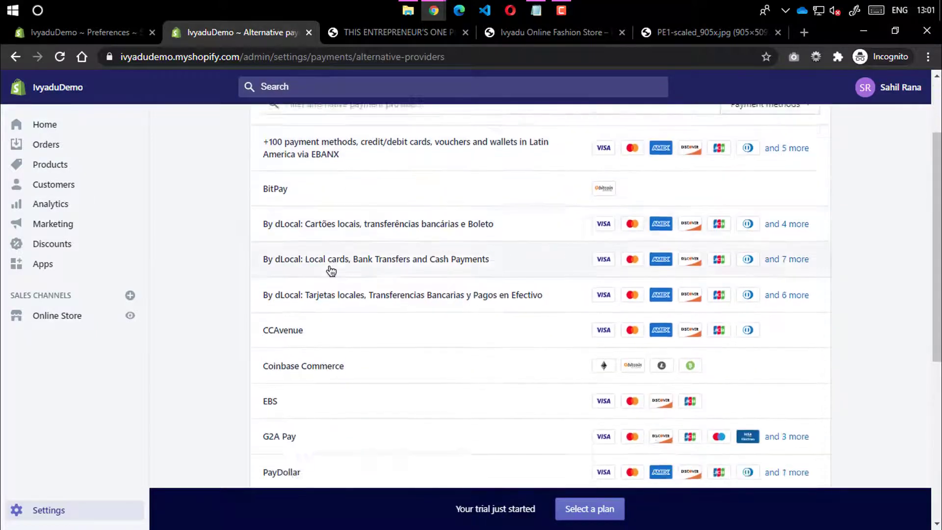
scroll(274, 265, down, 2)
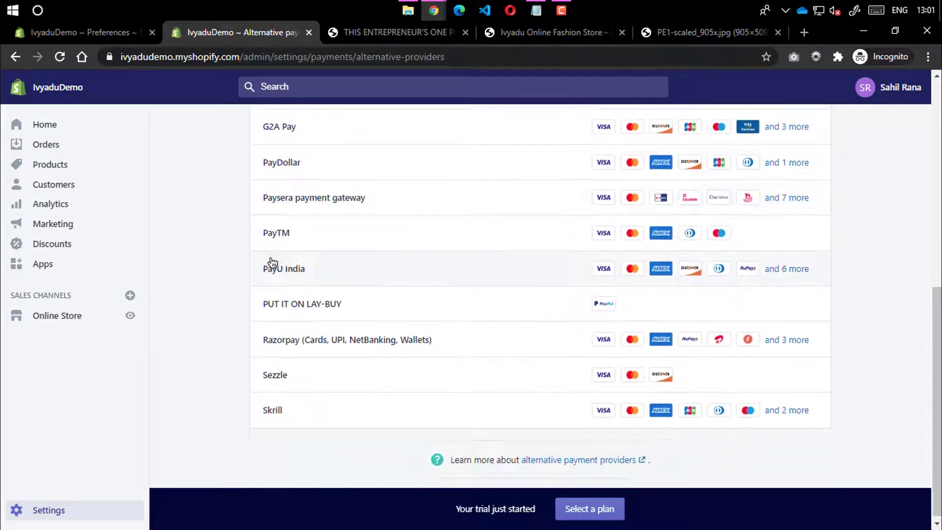
click(559, 241)
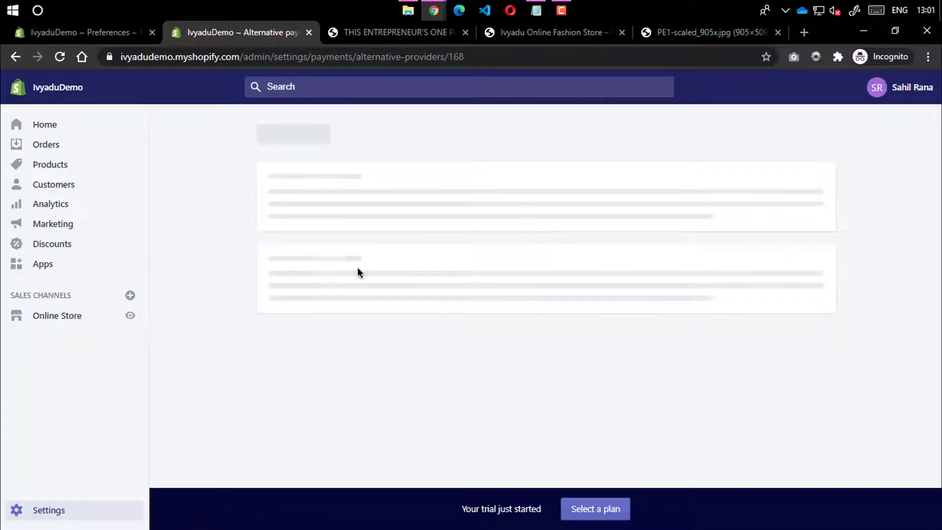
scroll(226, 274, down, 5)
scroll(383, 250, up, 5)
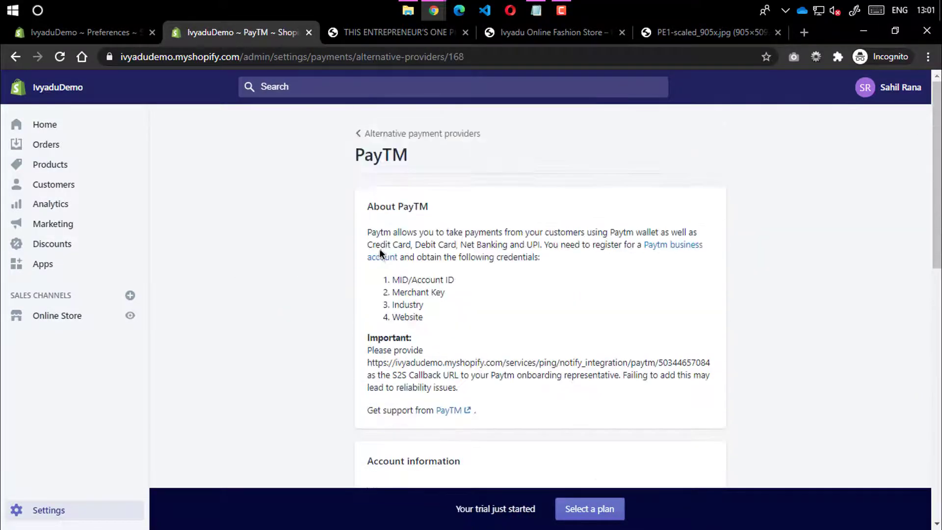
scroll(377, 246, down, 5)
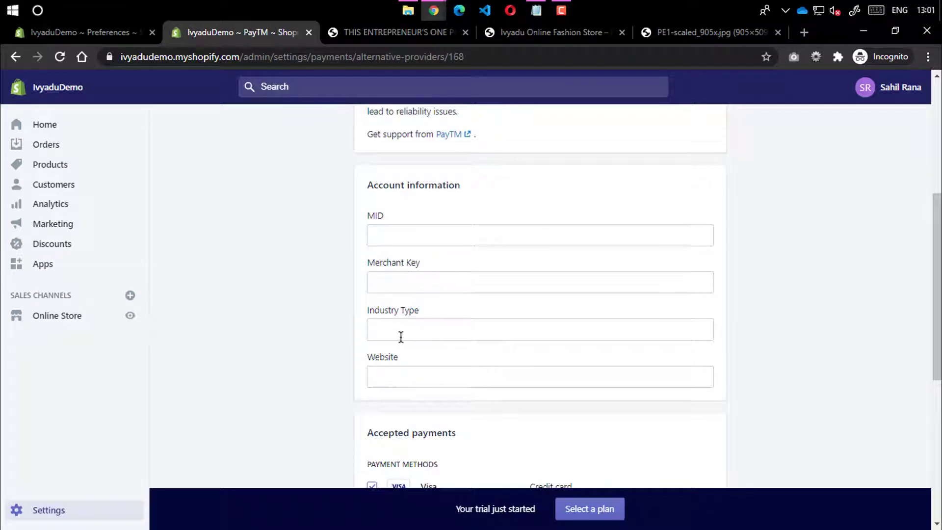
scroll(399, 336, down, 1)
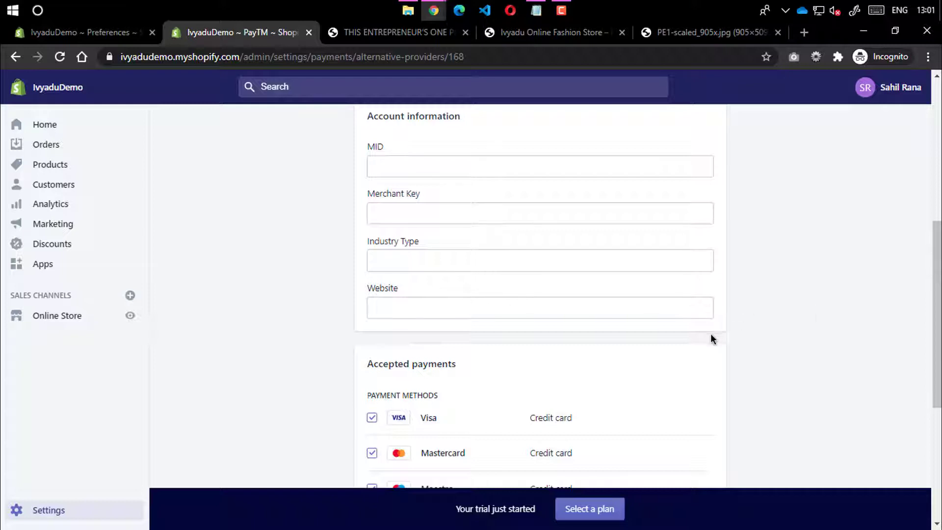
scroll(707, 333, down, 4)
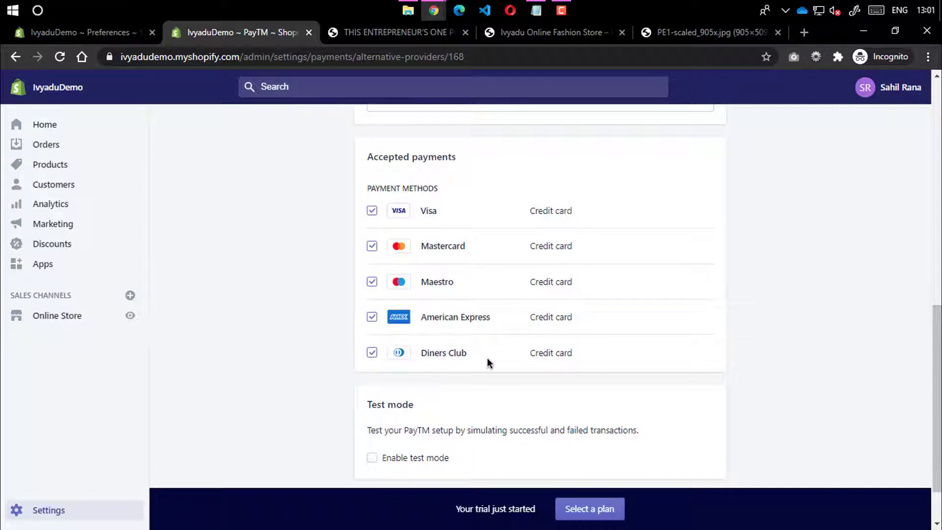
scroll(522, 341, down, 2)
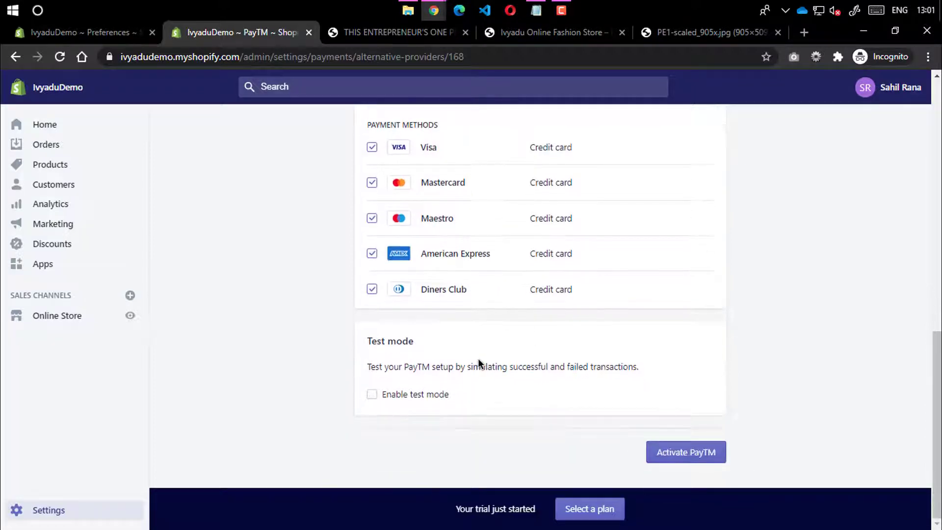
scroll(480, 364, up, 12)
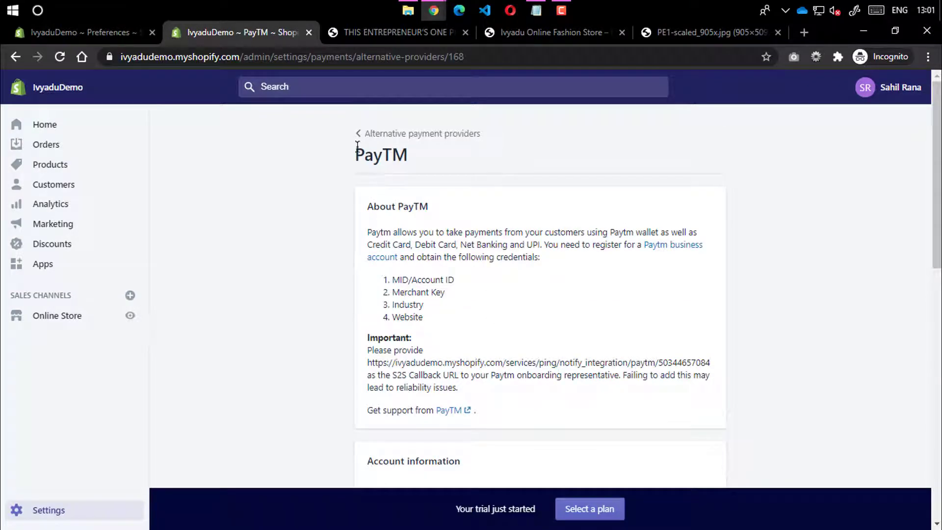
drag(369, 363, 455, 387)
click(456, 383)
drag(372, 232, 706, 241)
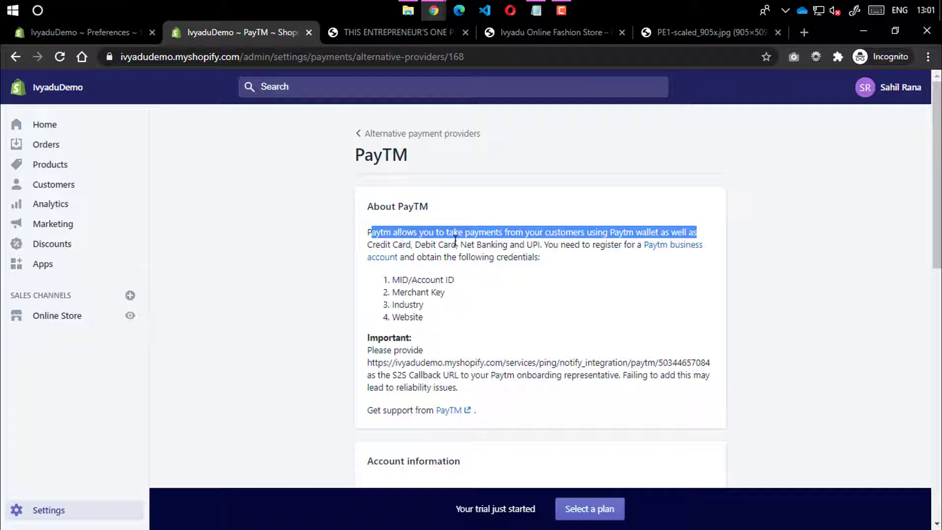
click(540, 244)
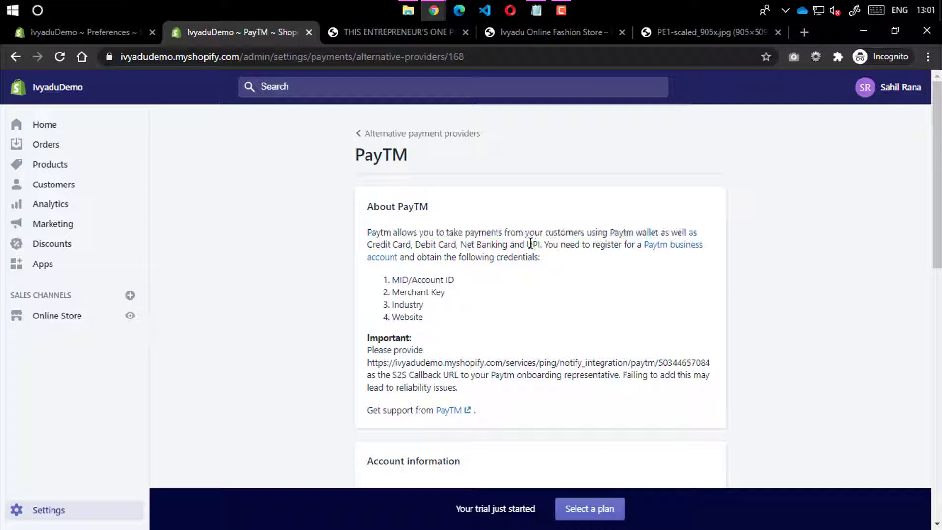
double_click(531, 245)
click(485, 245)
drag(478, 244, 459, 246)
drag(364, 251, 437, 245)
click(450, 250)
drag(538, 243, 527, 244)
click(527, 244)
drag(665, 231, 639, 226)
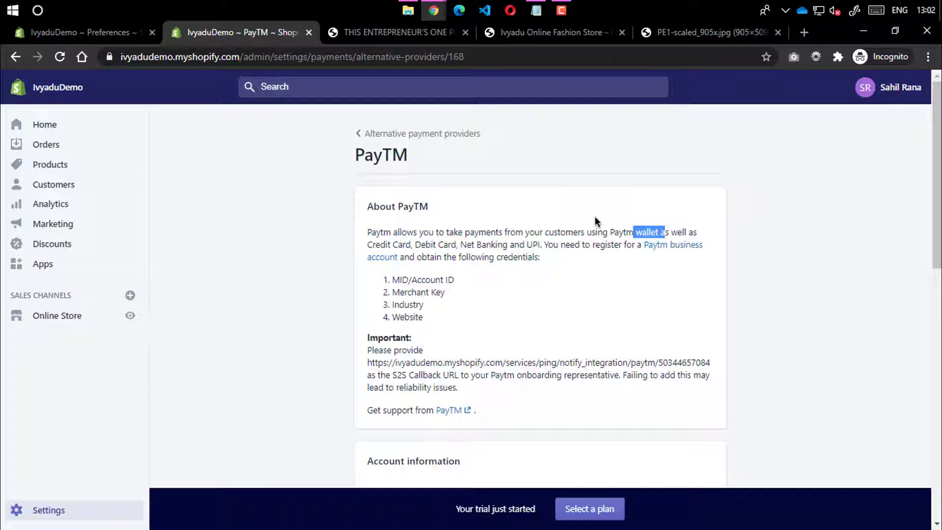
click(635, 232)
drag(368, 244, 552, 249)
Return to the Alternative payment providers list and browse it from G2A Pay through Skrill
click(366, 134)
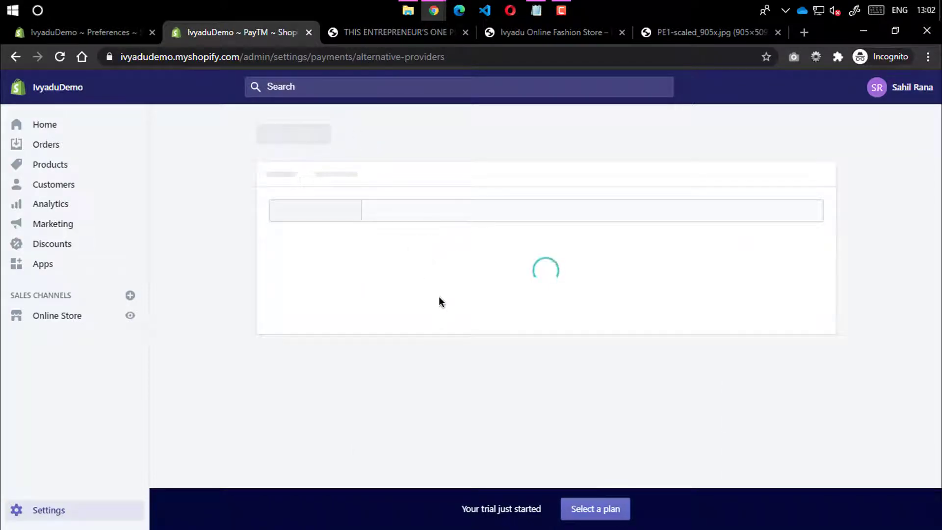
scroll(445, 300, down, 5)
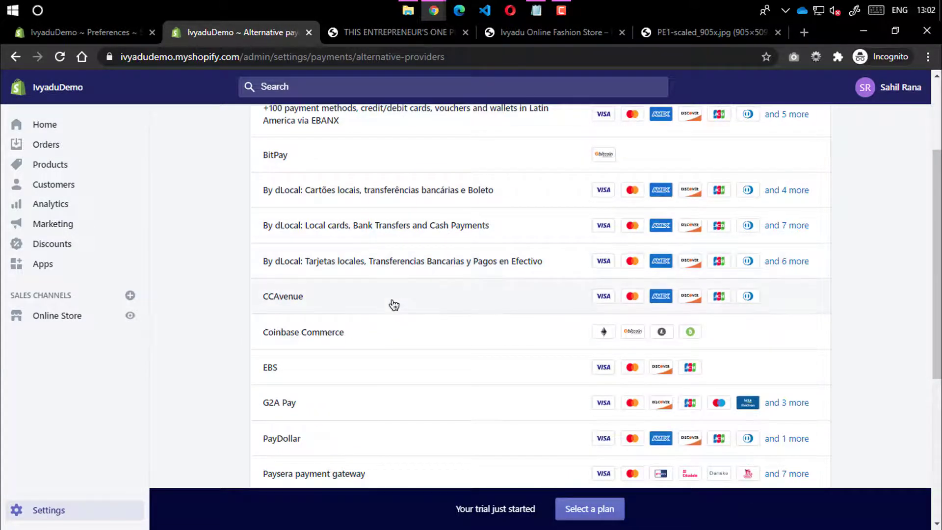
scroll(391, 308, down, 3)
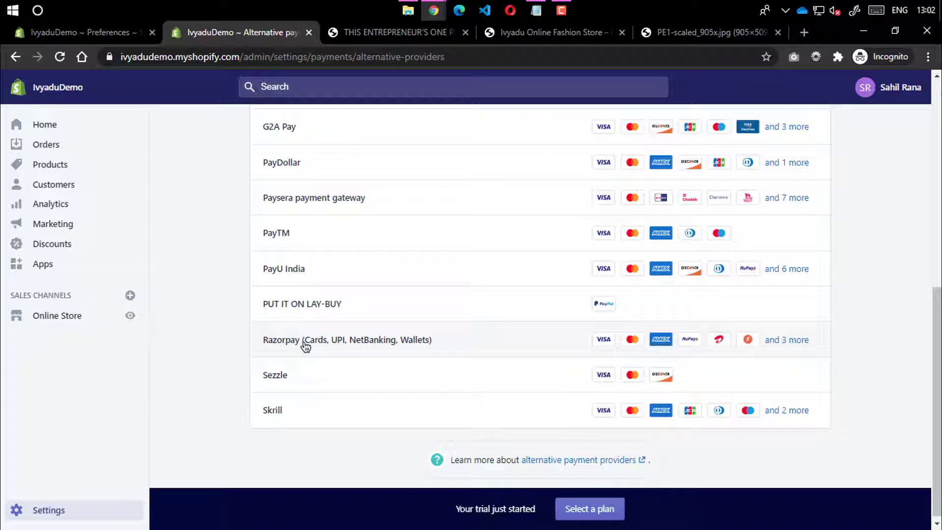
scroll(369, 292, up, 1)
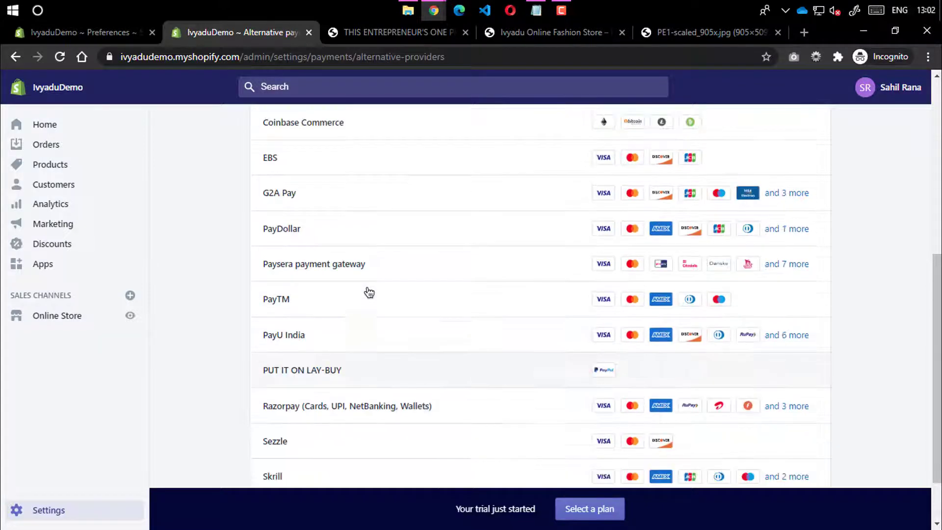
scroll(369, 293, up, 1)
scroll(366, 292, down, 3)
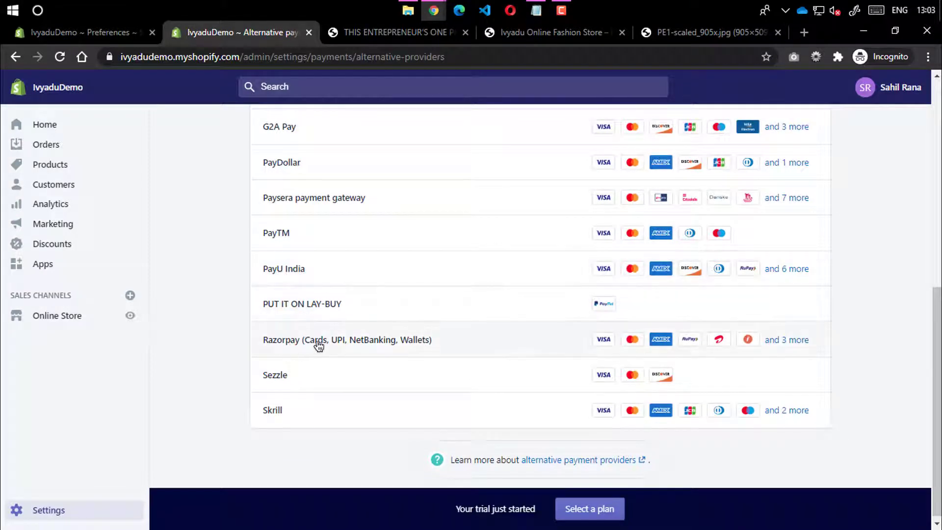
click(348, 280)
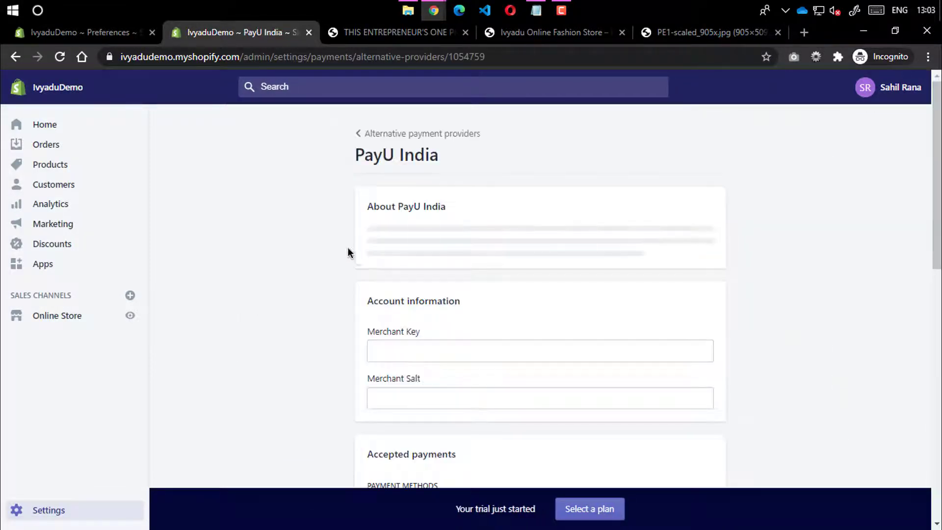
scroll(403, 248, down, 7)
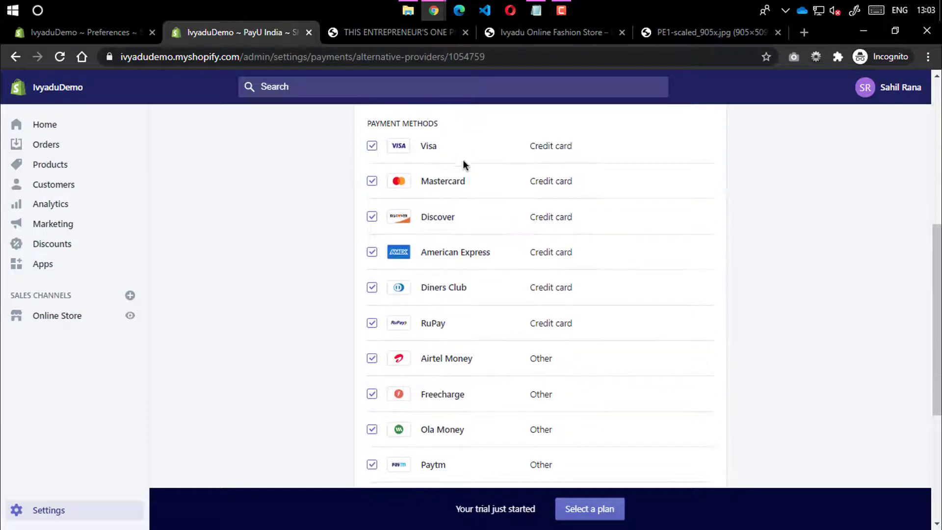
scroll(470, 265, down, 3)
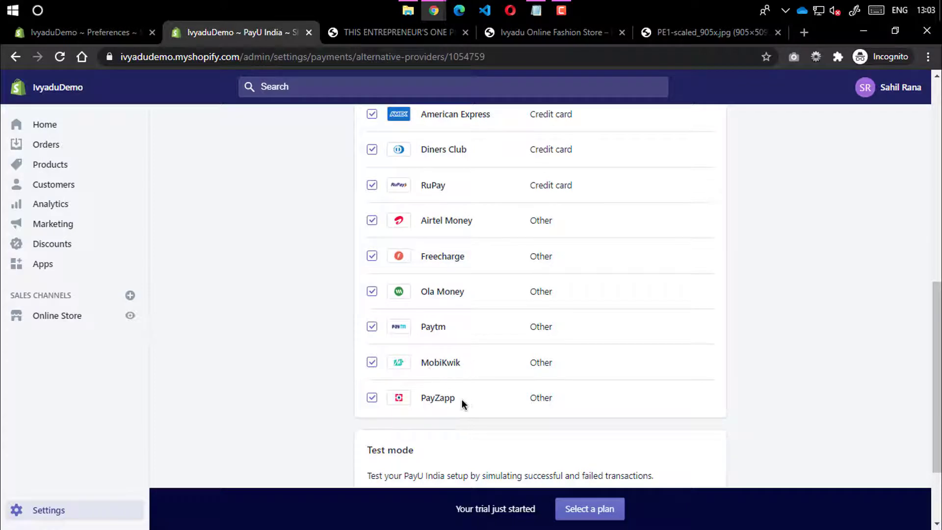
scroll(493, 334, down, 2)
scroll(480, 324, up, 7)
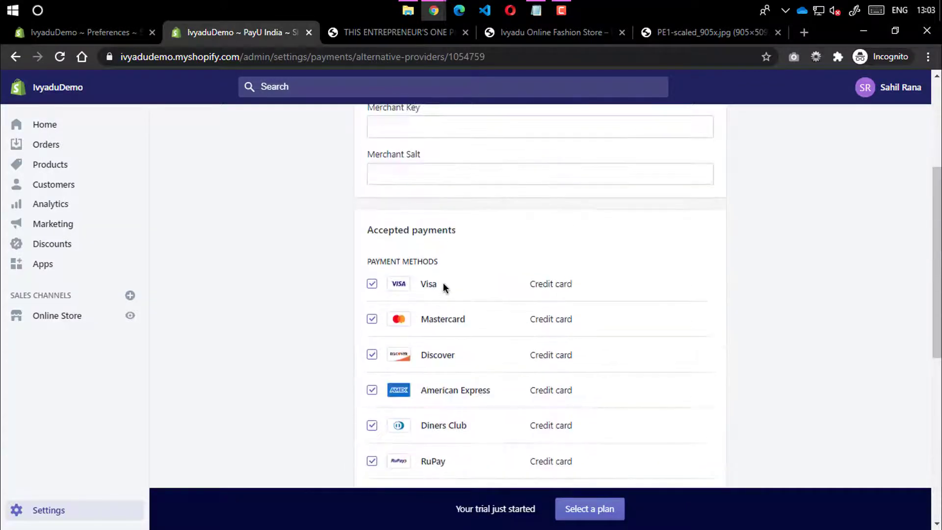
scroll(368, 226, up, 5)
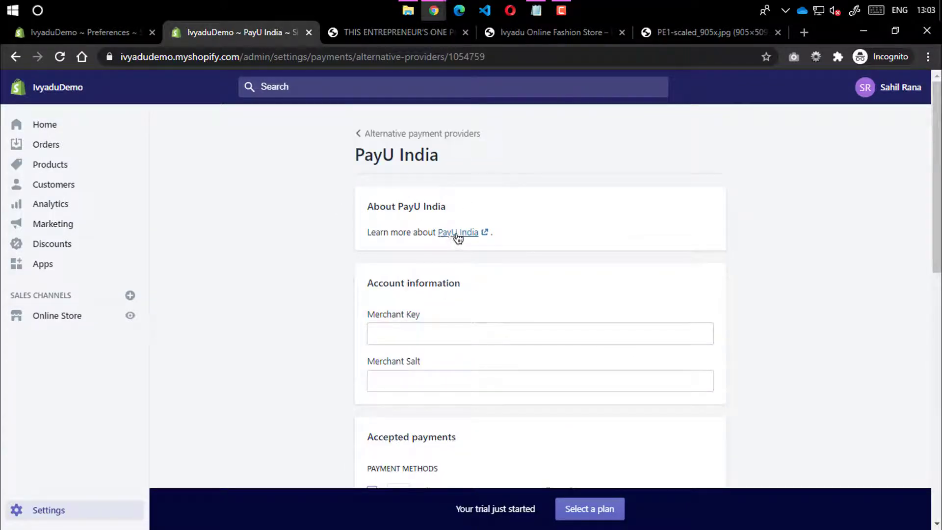
click(374, 133)
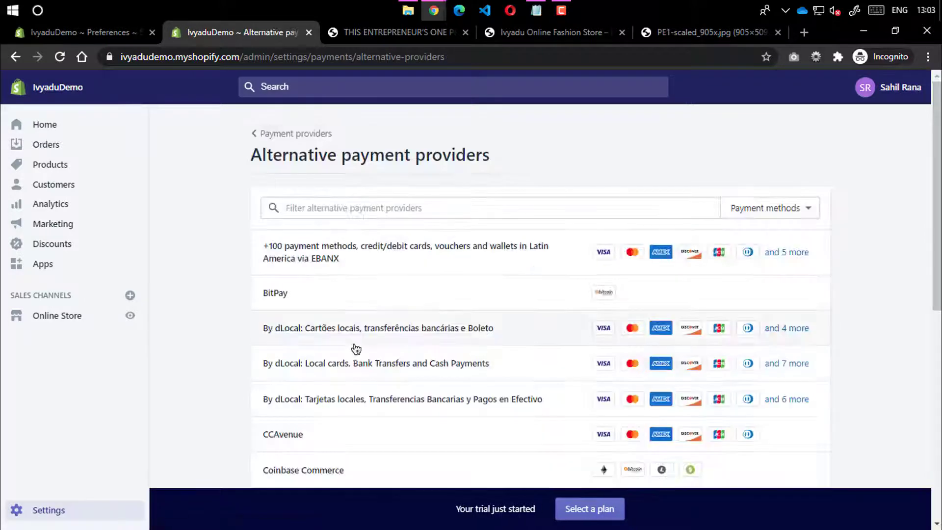
scroll(353, 346, down, 5)
scroll(344, 333, down, 3)
click(365, 335)
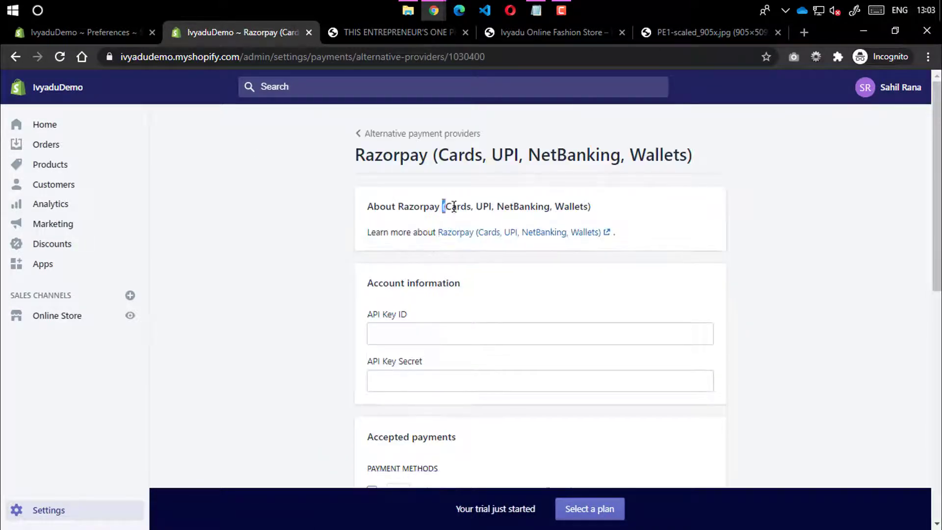
drag(443, 206, 470, 206)
double_click(486, 205)
double_click(529, 206)
click(564, 204)
double_click(565, 205)
drag(443, 206, 591, 206)
click(590, 206)
scroll(483, 193, down, 4)
scroll(435, 288, down, 3)
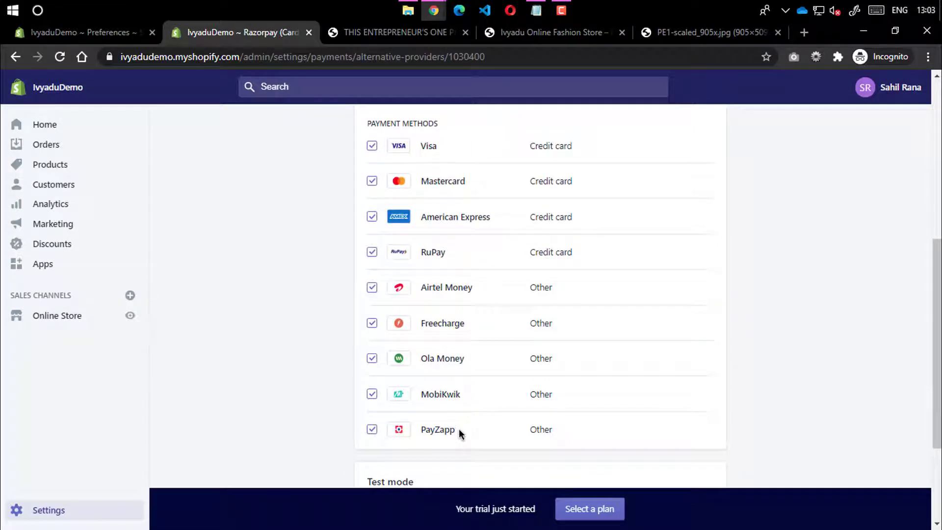
scroll(447, 363, down, 3)
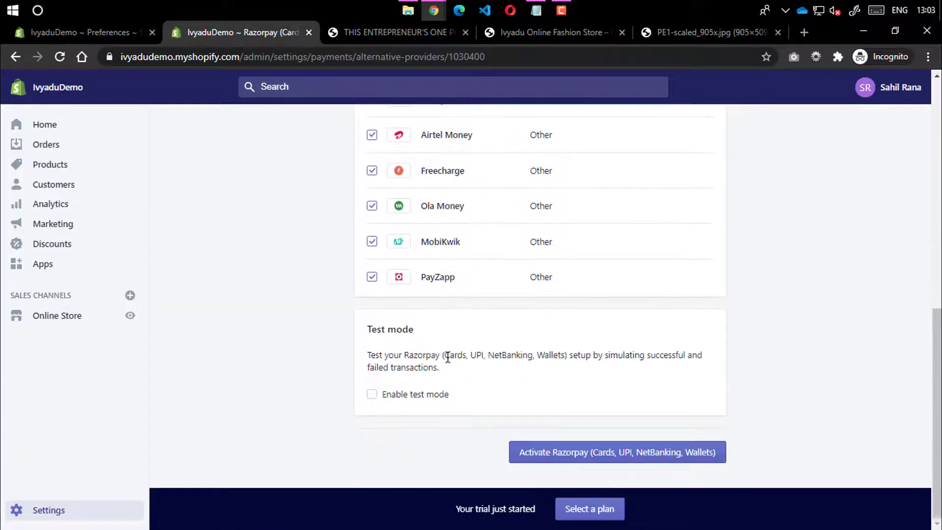
scroll(448, 358, up, 10)
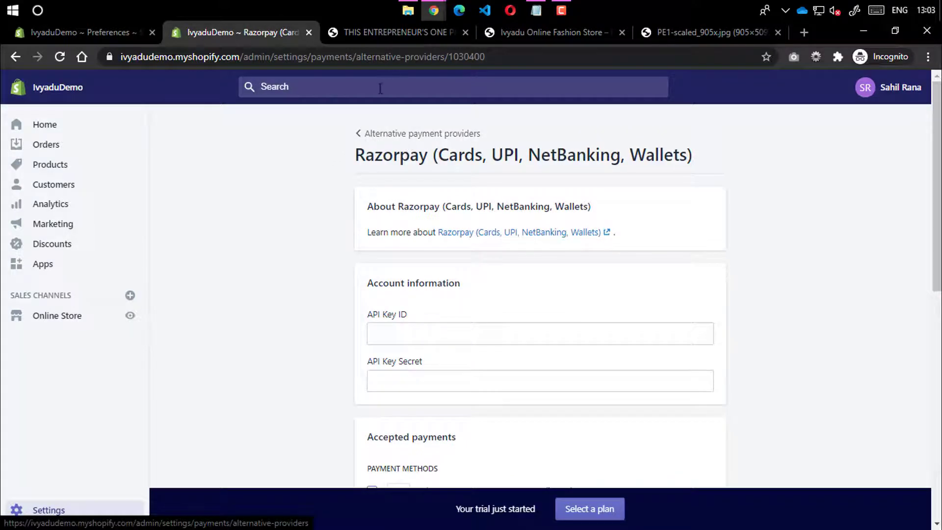
click(360, 133)
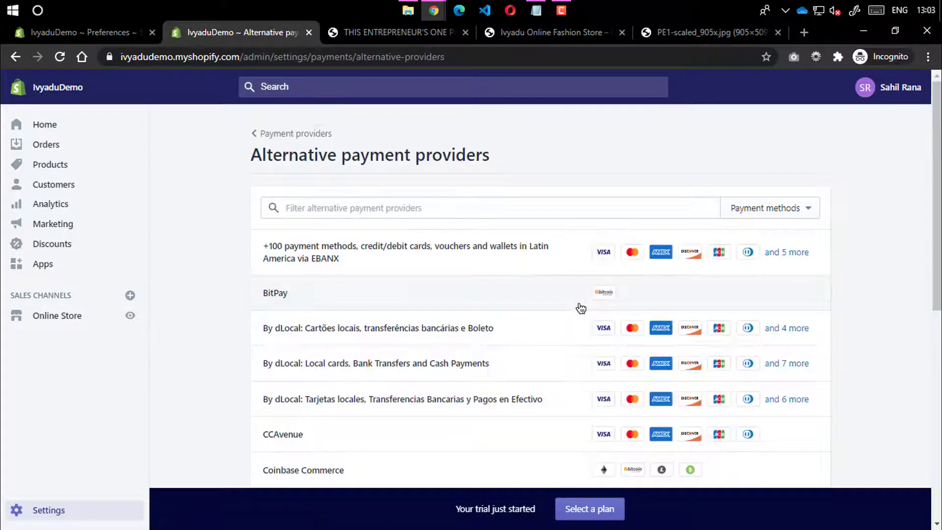
Return to Payment providers and review the Manual payment methods options and payment capture
click(289, 133)
scroll(595, 228, down, 3)
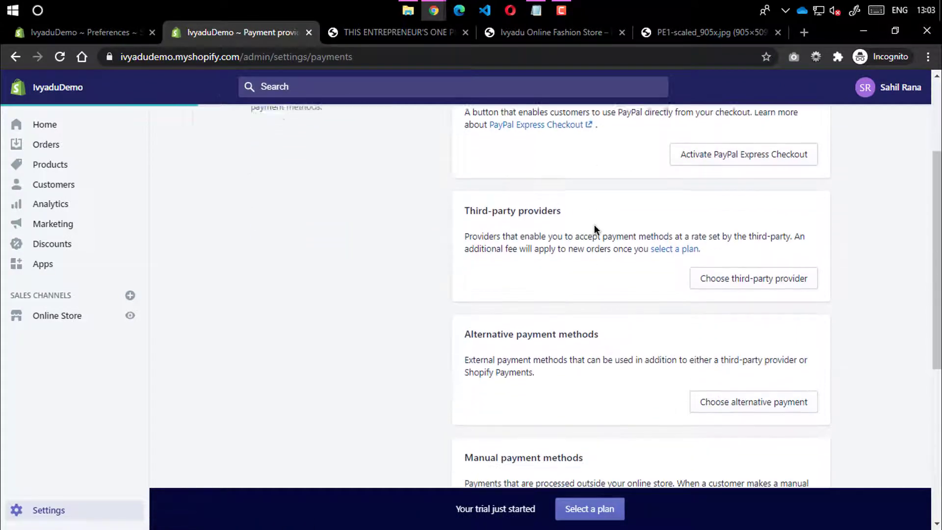
scroll(593, 224, down, 5)
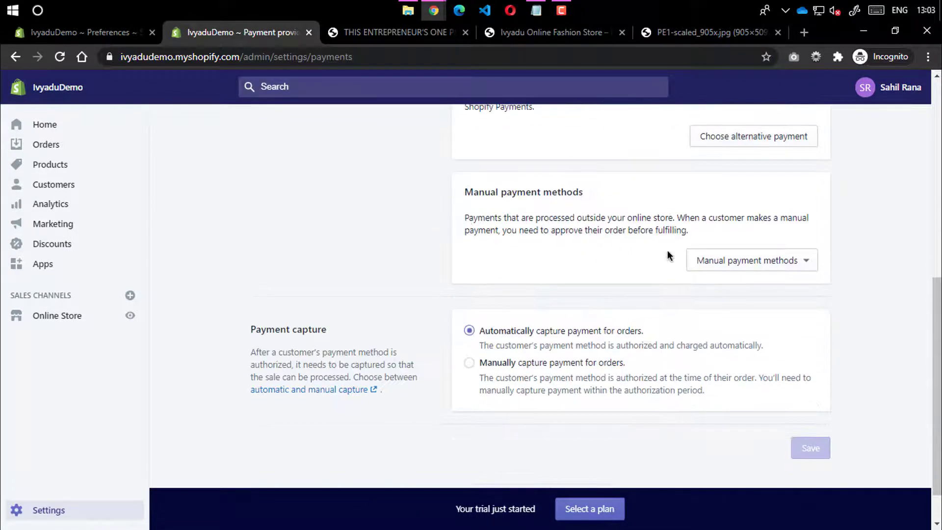
click(731, 264)
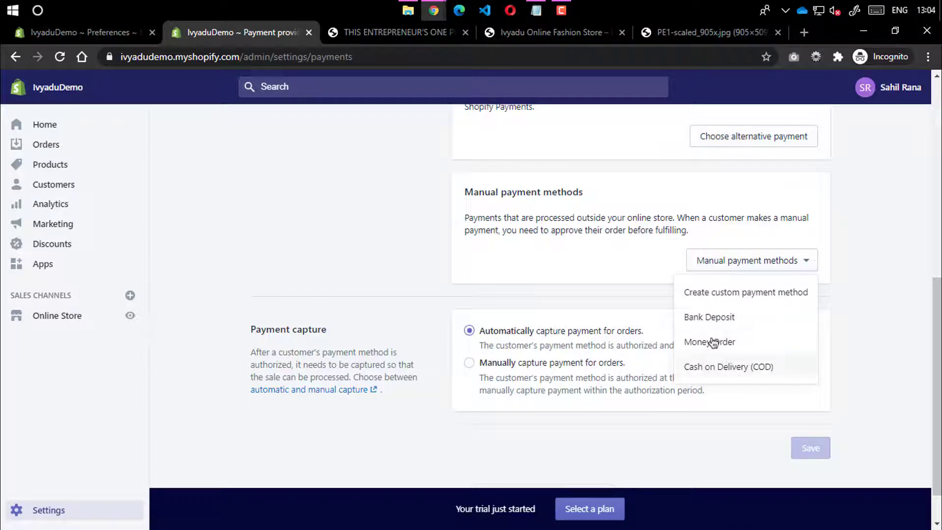
click(423, 261)
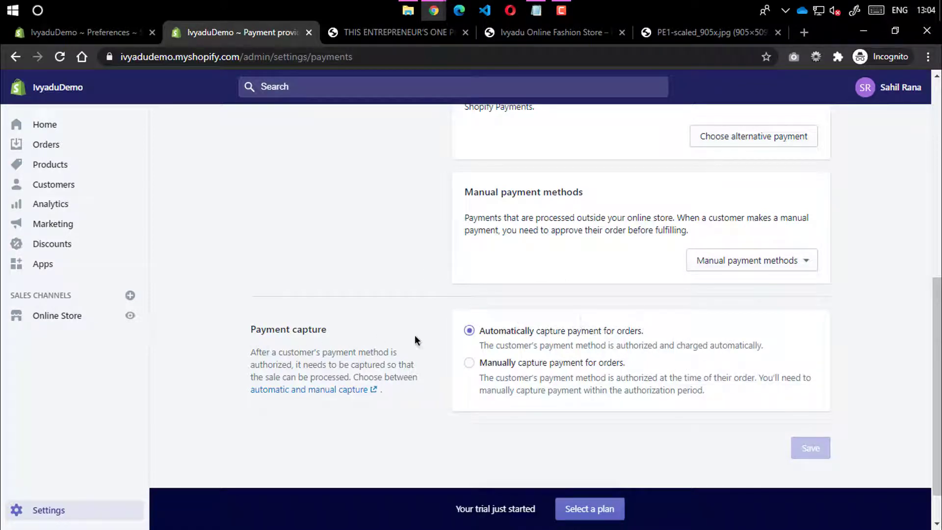
scroll(564, 407, down, 1)
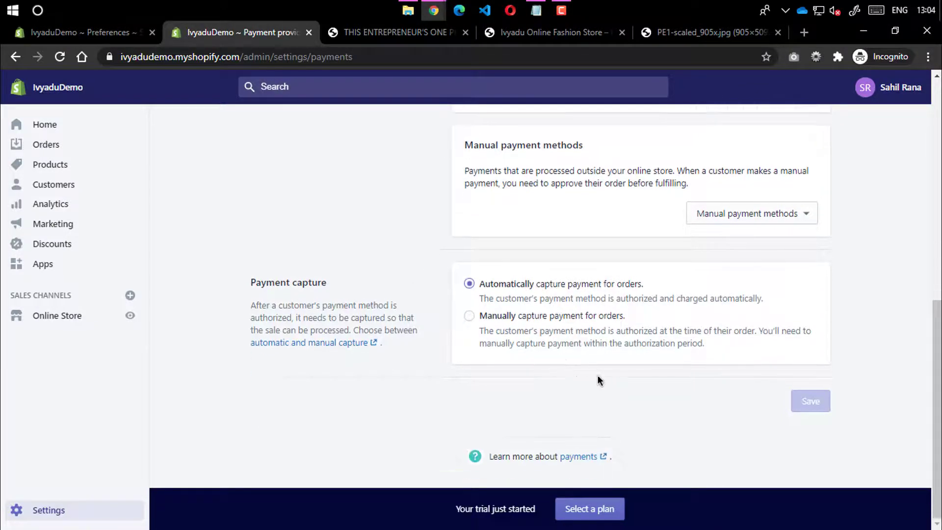
scroll(613, 317, up, 10)
Open the Notifications settings from the main Settings overview
click(265, 131)
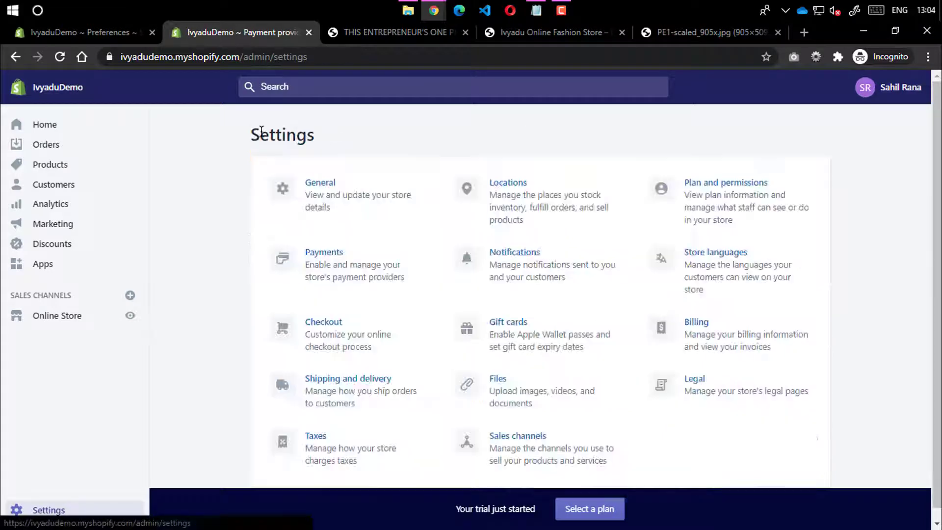
click(539, 254)
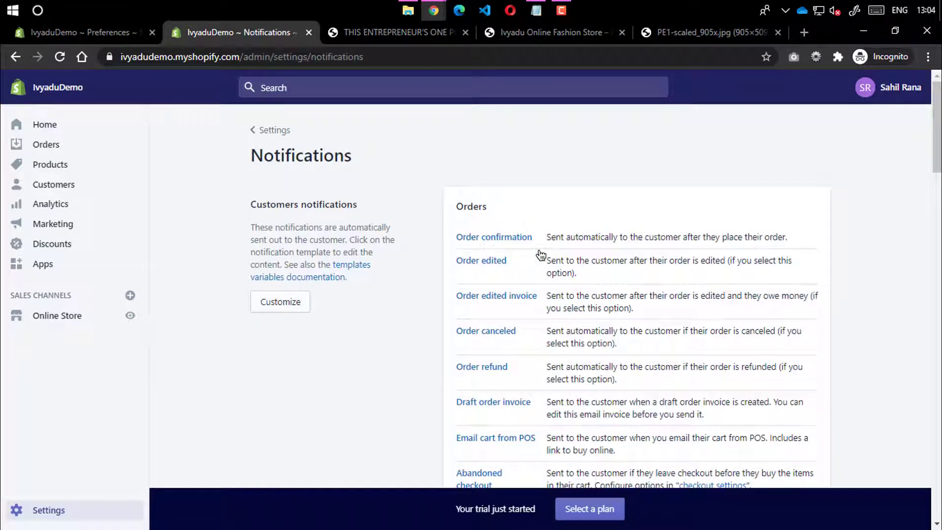
scroll(537, 249, down, 12)
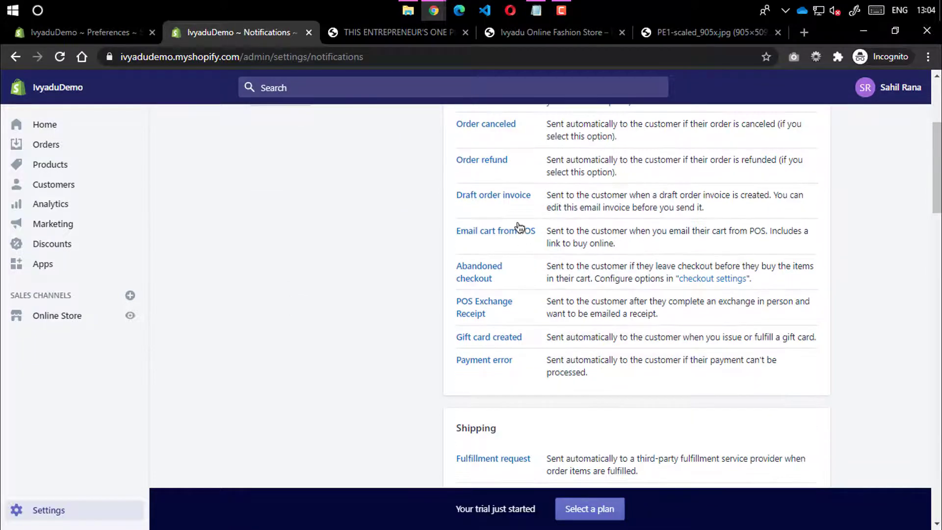
scroll(492, 286, down, 15)
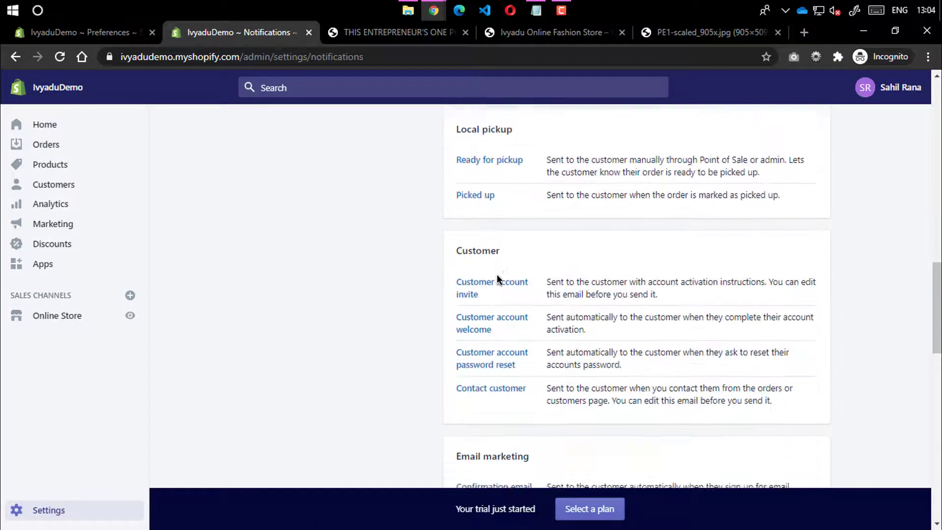
scroll(497, 272, up, 6)
scroll(497, 273, up, 10)
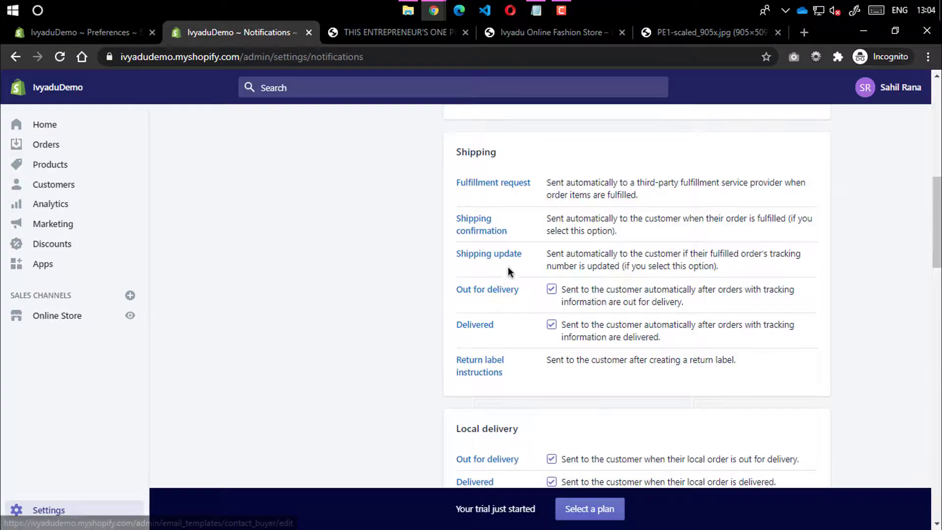
scroll(505, 268, down, 11)
scroll(505, 267, down, 8)
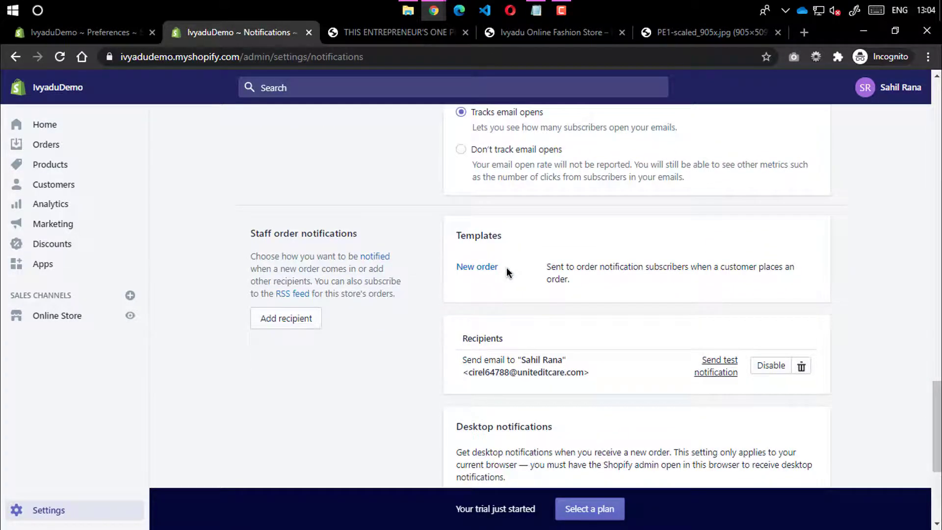
scroll(506, 269, down, 4)
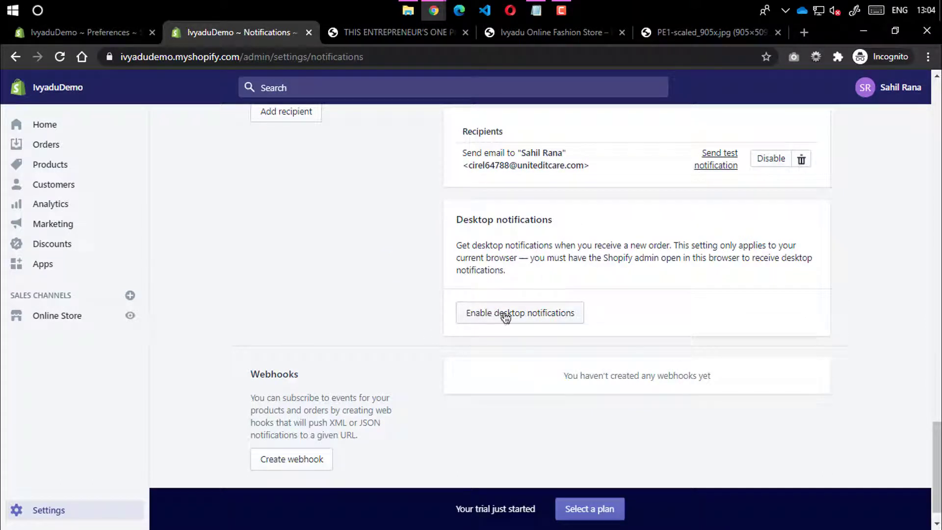
Turn on desktop notifications for new orders and return to the Customers notifications section
click(510, 317)
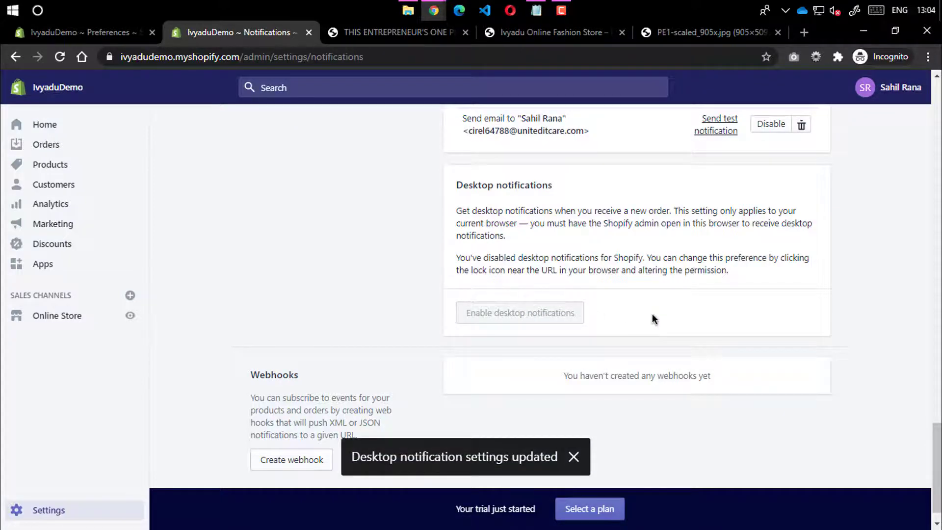
scroll(640, 312, up, 4)
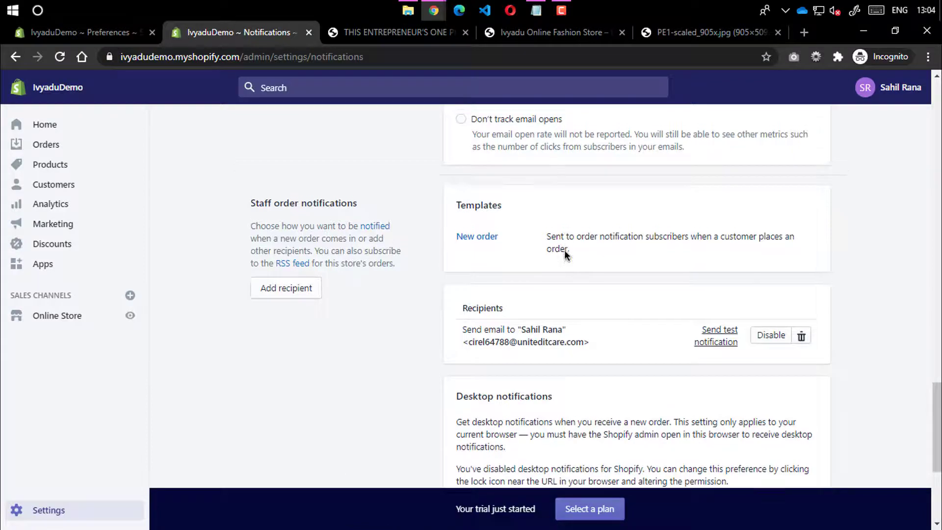
scroll(564, 249, up, 8)
scroll(564, 249, up, 10)
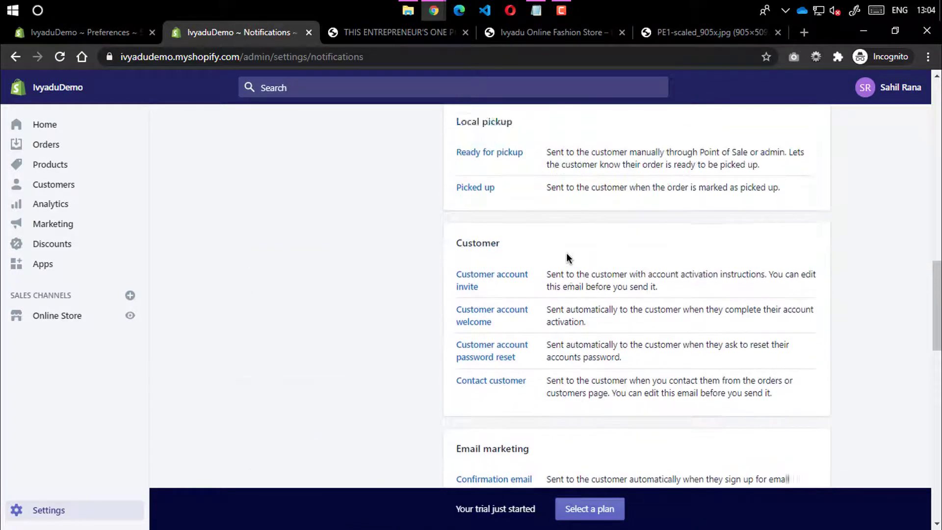
scroll(567, 251, up, 10)
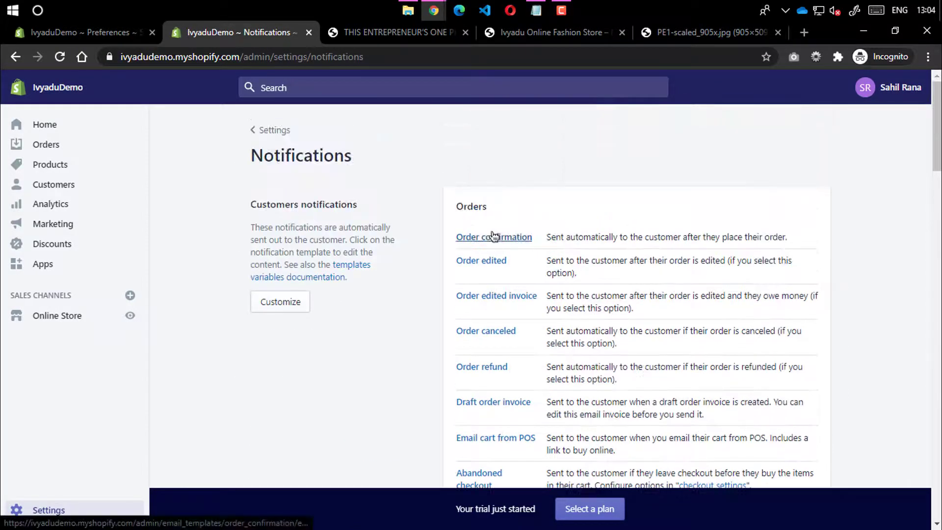
Change the email template accent colour from blue to a bright red
click(280, 302)
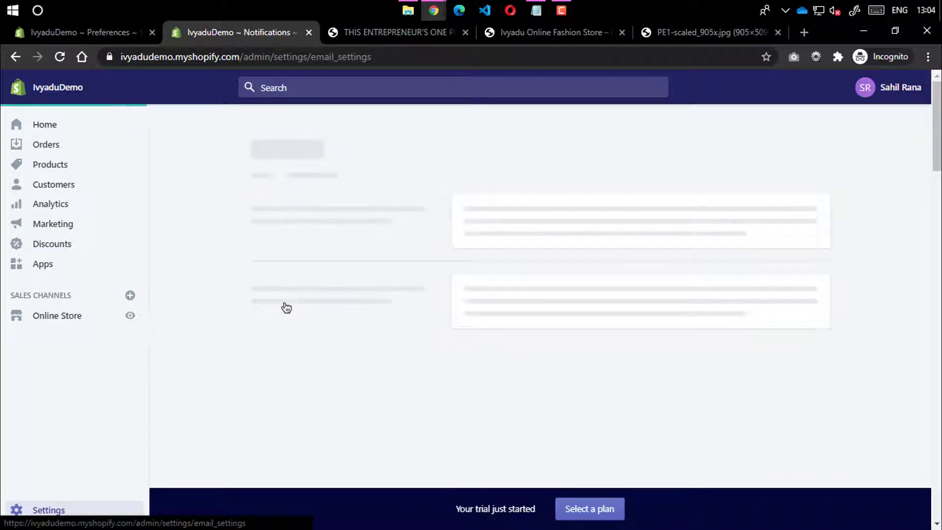
scroll(355, 262, down, 3)
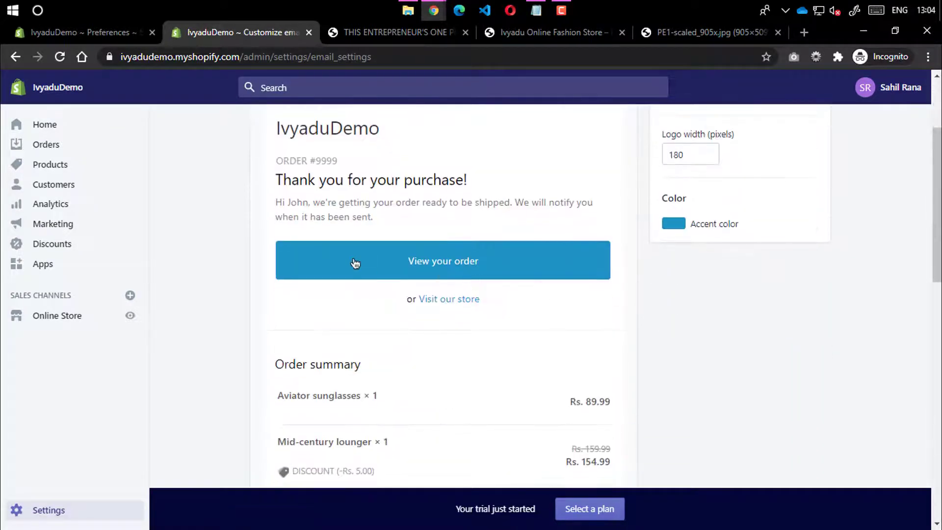
click(667, 226)
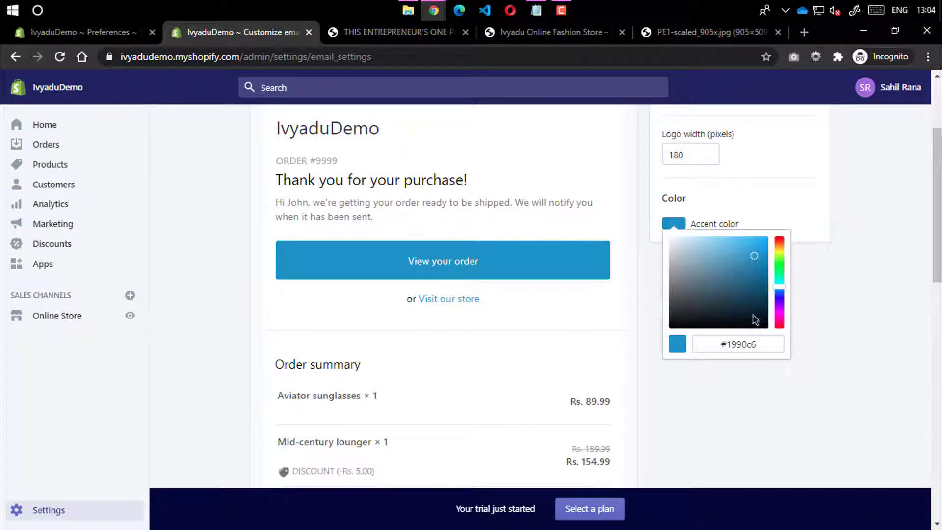
click(780, 325)
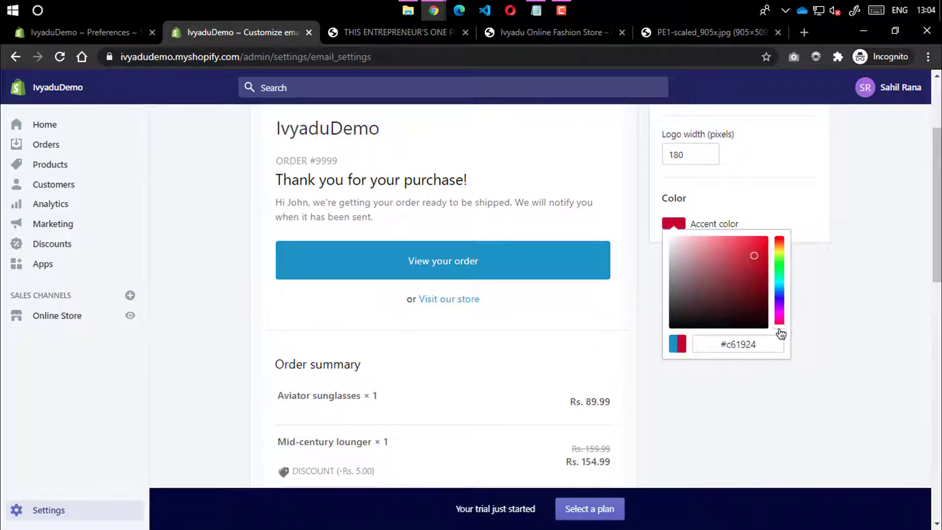
click(754, 244)
mouse_move(755, 246)
mouse_down()
mouse_move(765, 244)
mouse_move(758, 246)
mouse_up()
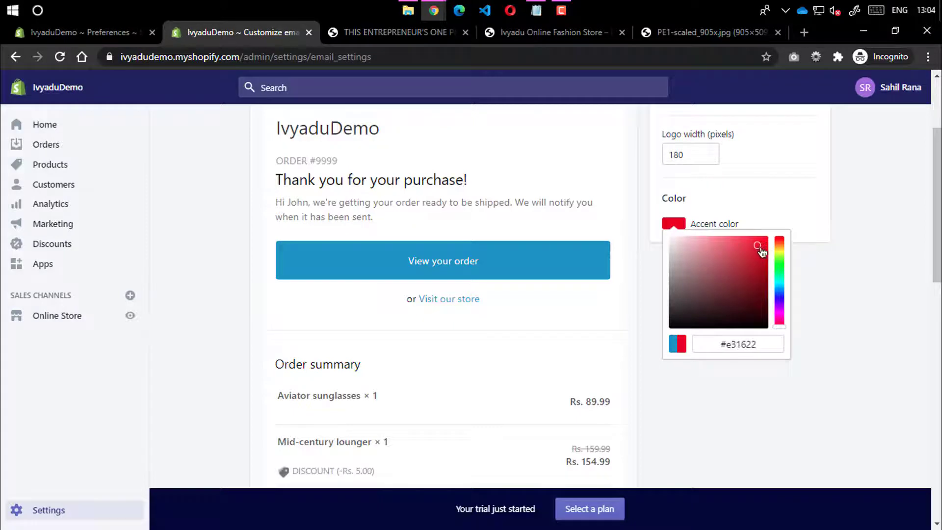
click(658, 312)
Save the red accent colour for the email templates
scroll(609, 279, down, 3)
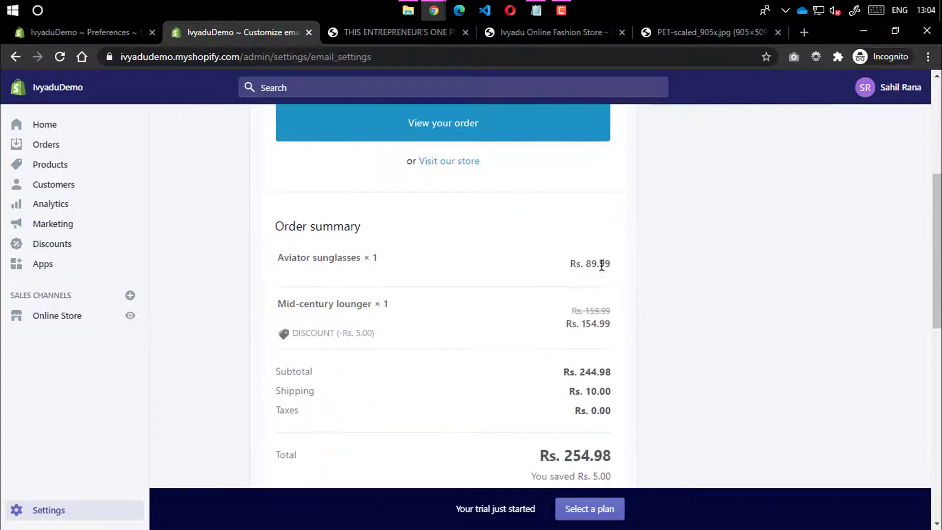
scroll(589, 279, up, 6)
scroll(569, 319, down, 8)
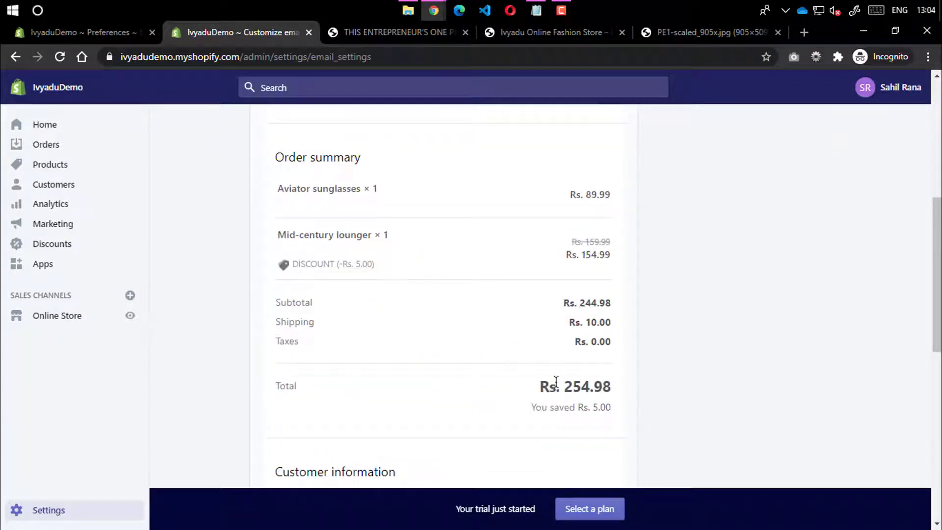
drag(553, 387, 614, 408)
click(610, 325)
scroll(588, 314, down, 5)
scroll(752, 174, up, 10)
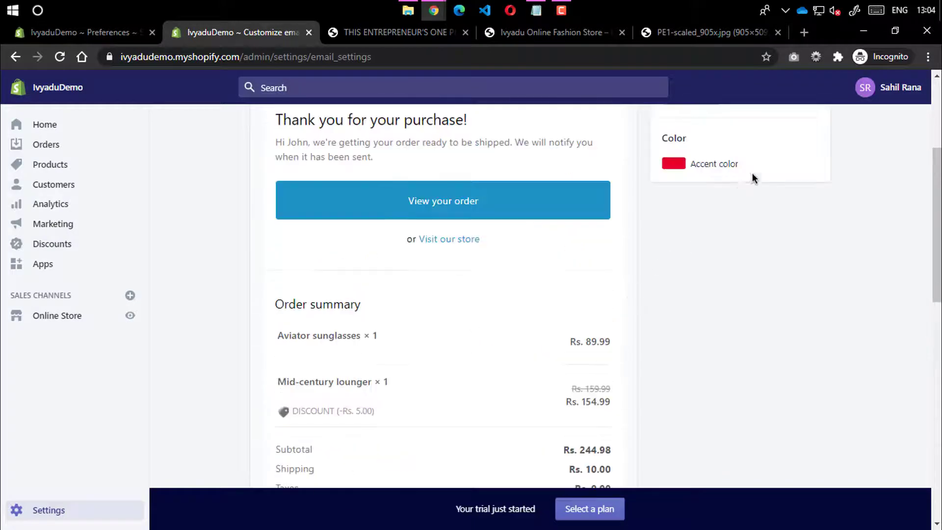
click(812, 161)
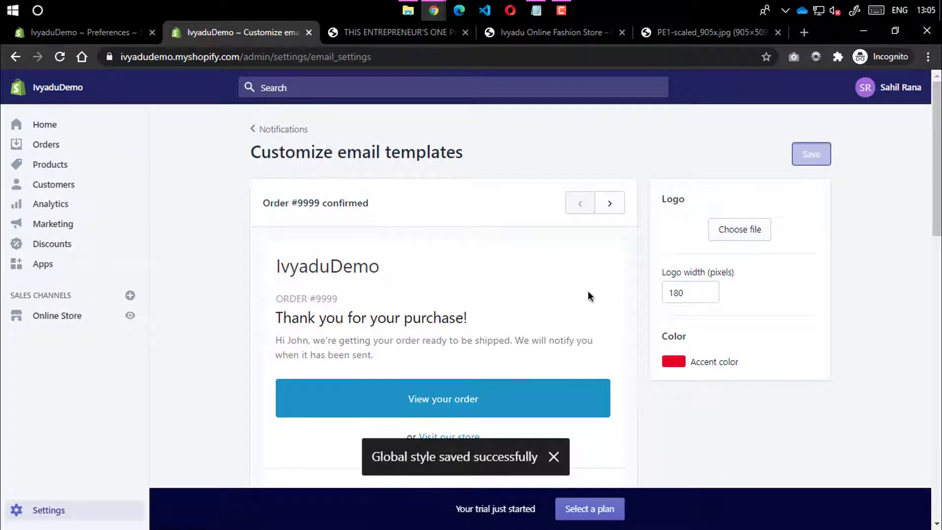
scroll(574, 265, down, 6)
scroll(604, 225, up, 6)
Compare template previews and check the 180-pixel logo width before returning to Notifications
click(619, 203)
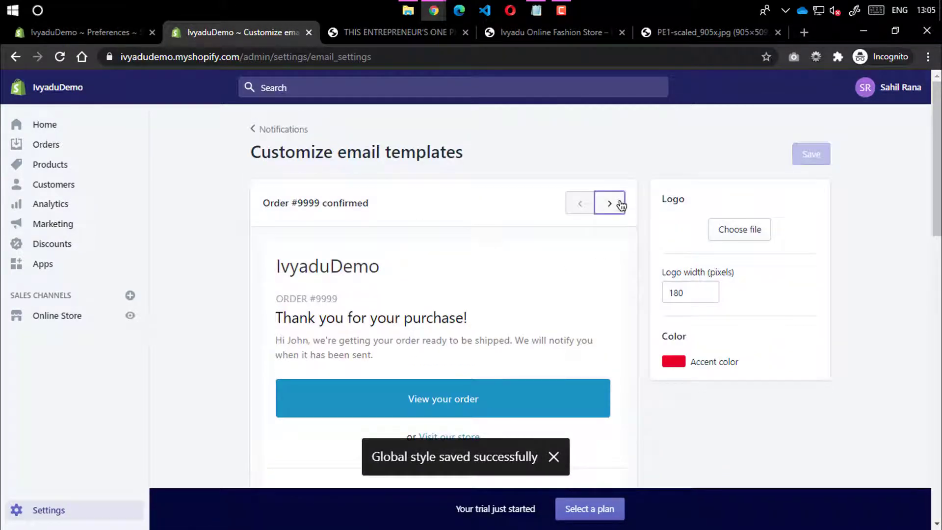
click(579, 205)
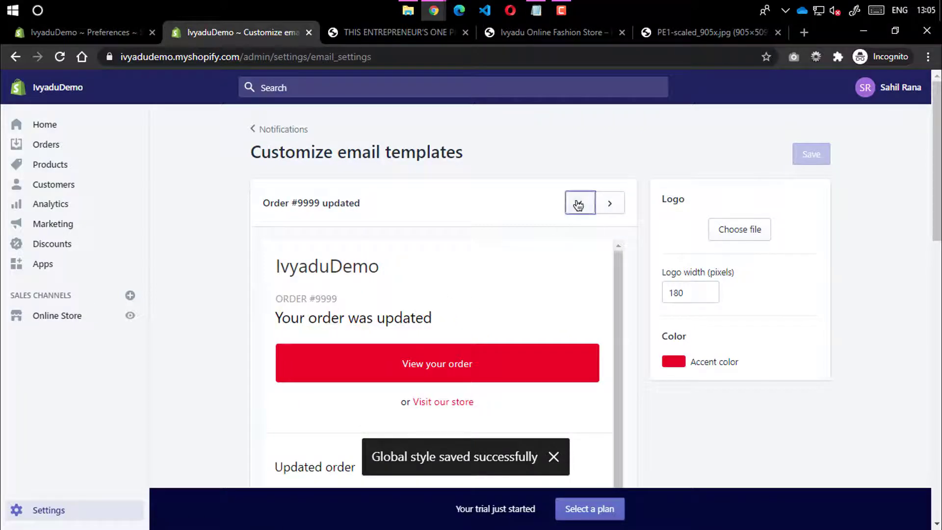
scroll(518, 335, down, 5)
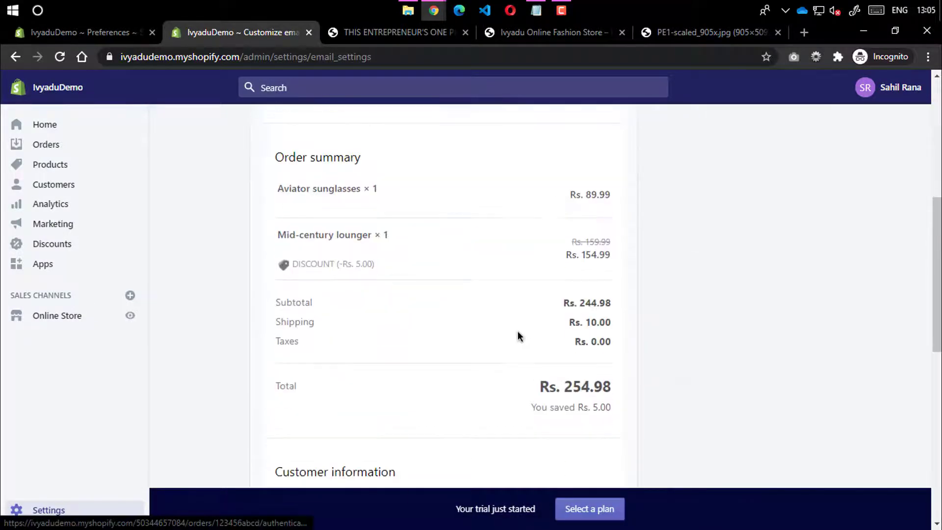
scroll(519, 333, down, 9)
scroll(520, 275, up, 6)
scroll(490, 274, down, 6)
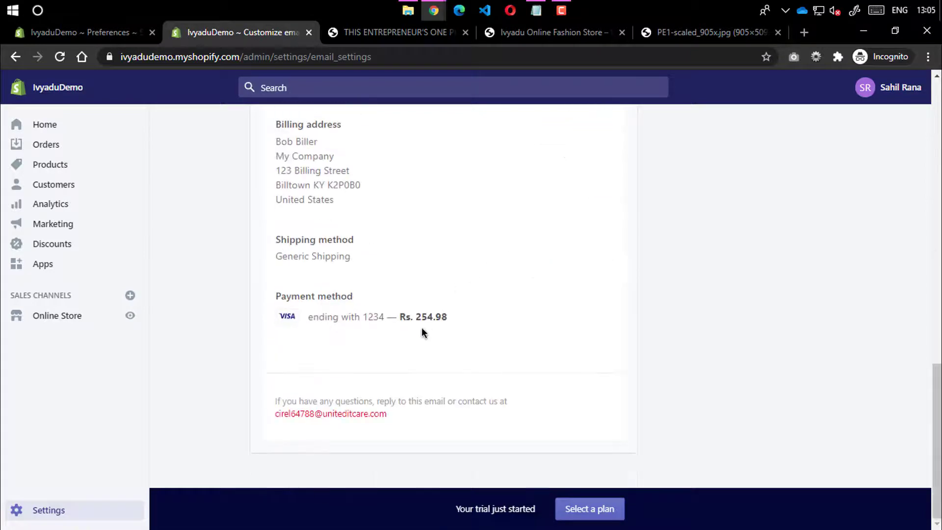
scroll(708, 296, up, 10)
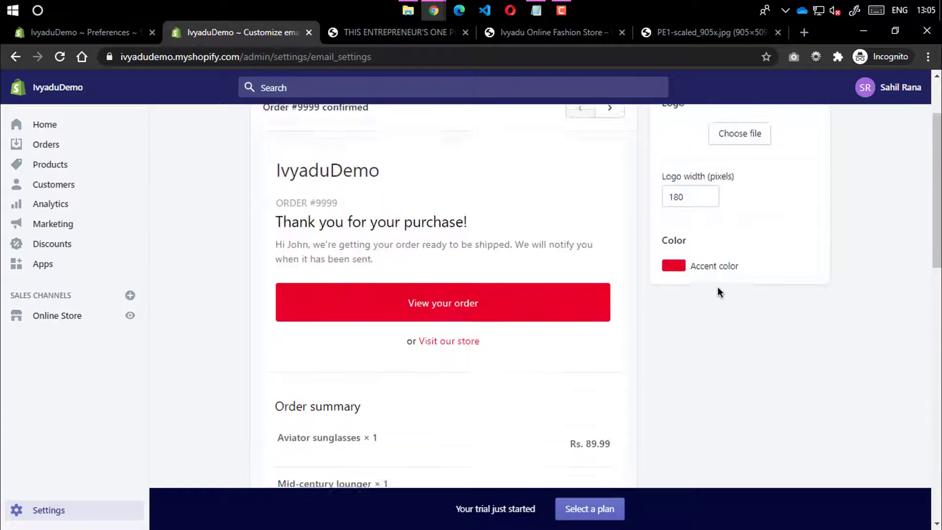
scroll(693, 248, up, 2)
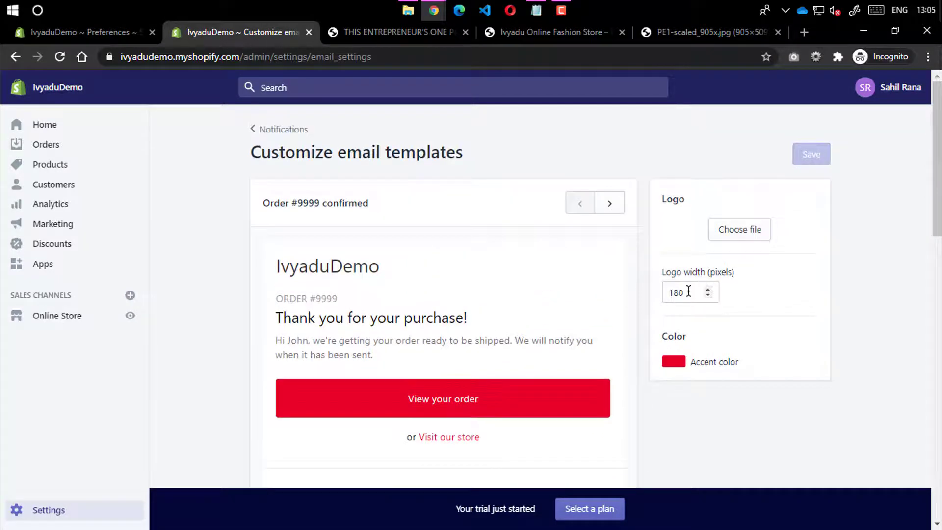
double_click(684, 293)
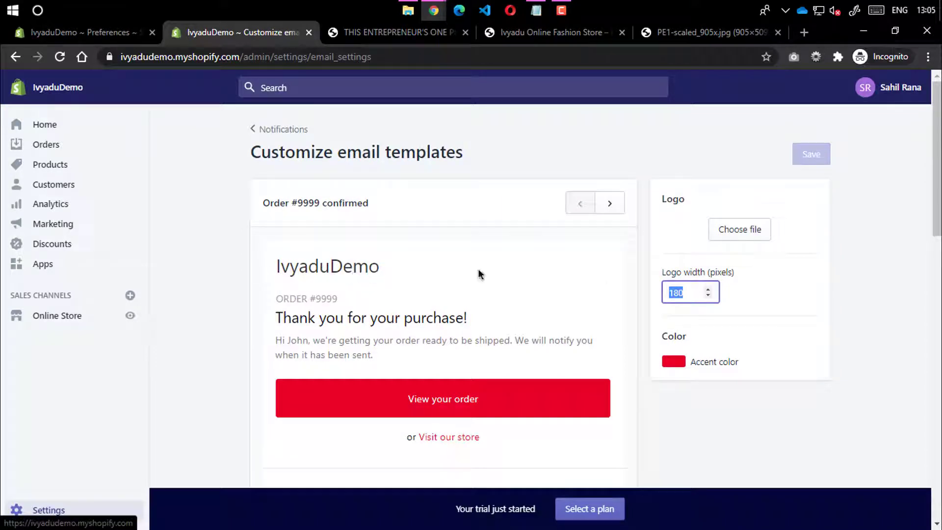
drag(698, 292, 646, 300)
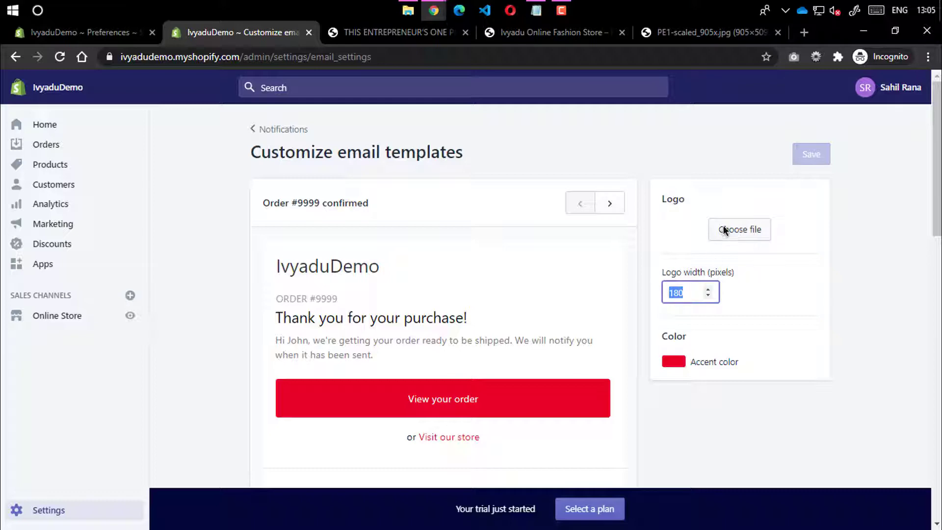
click(261, 131)
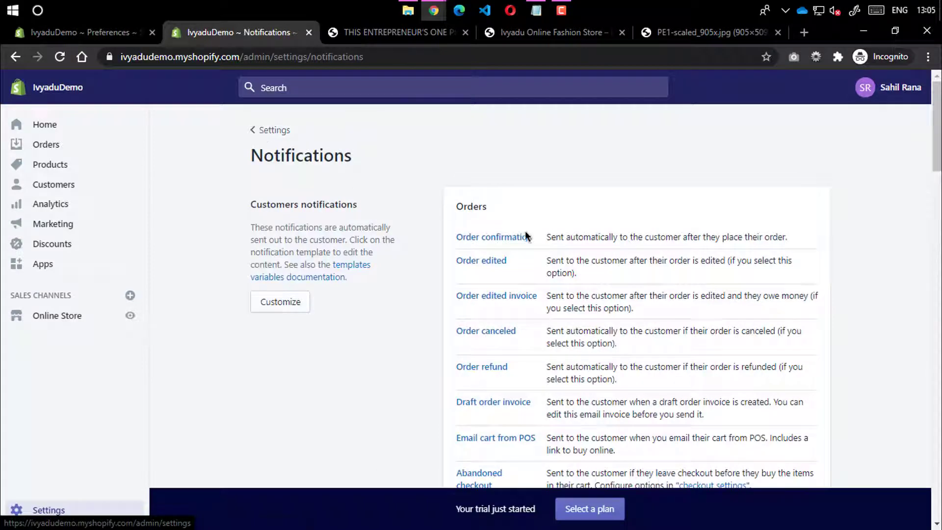
Open the Order confirmation template and inspect the product image URL in its HTML body
click(520, 239)
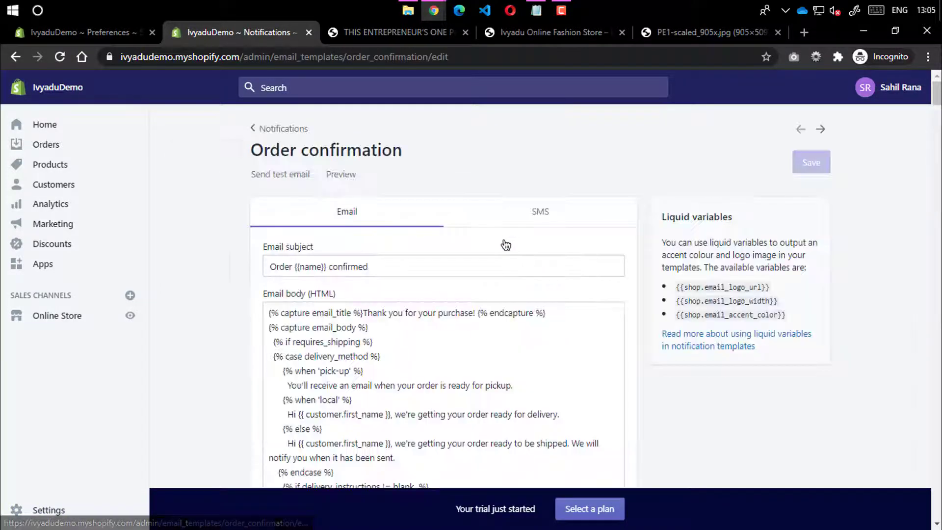
scroll(505, 245, down, 15)
scroll(409, 320, down, 8)
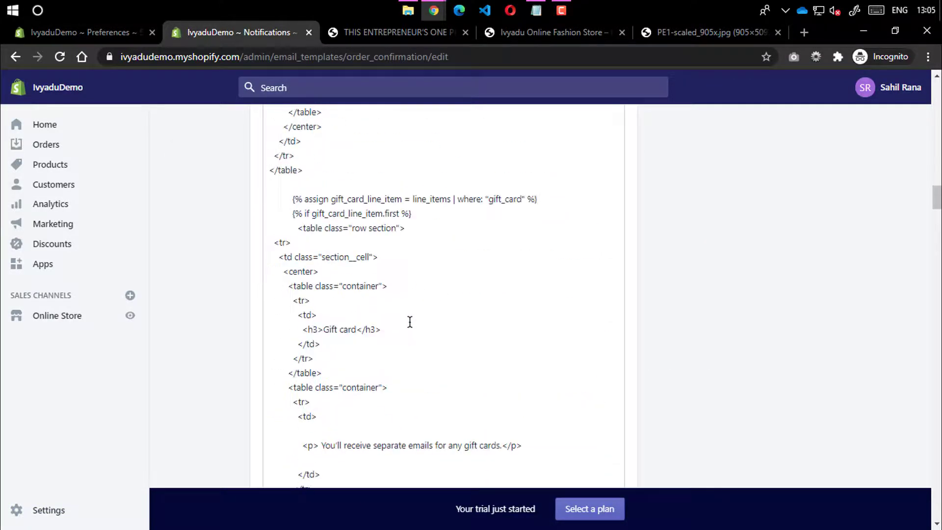
click(336, 376)
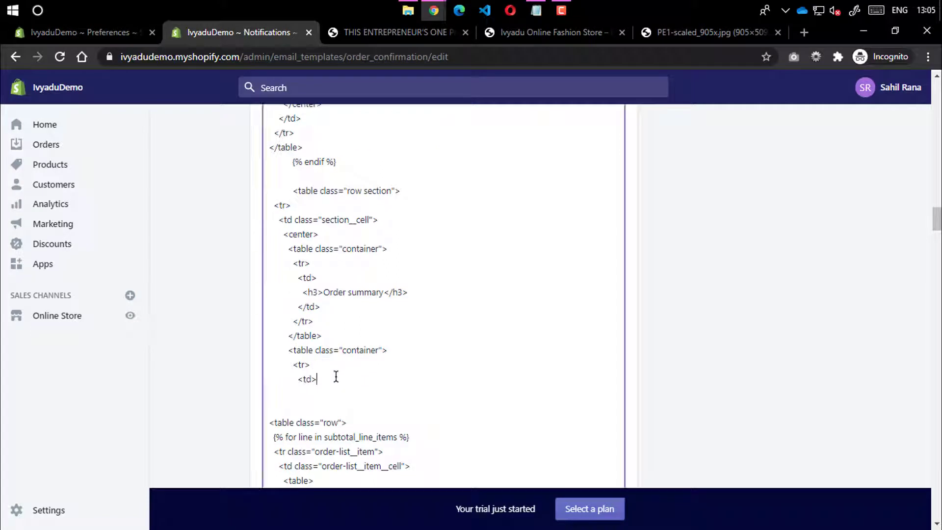
scroll(336, 377, down, 4)
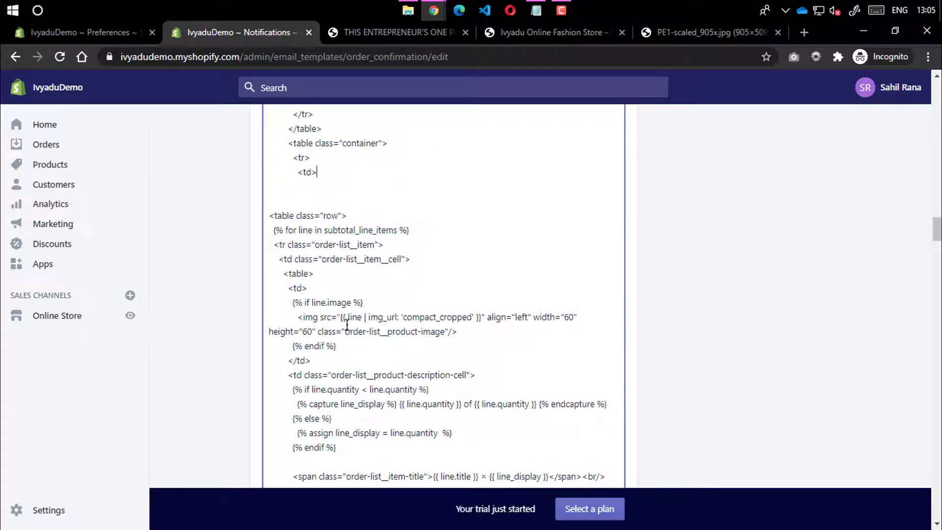
drag(340, 318, 483, 321)
click(472, 341)
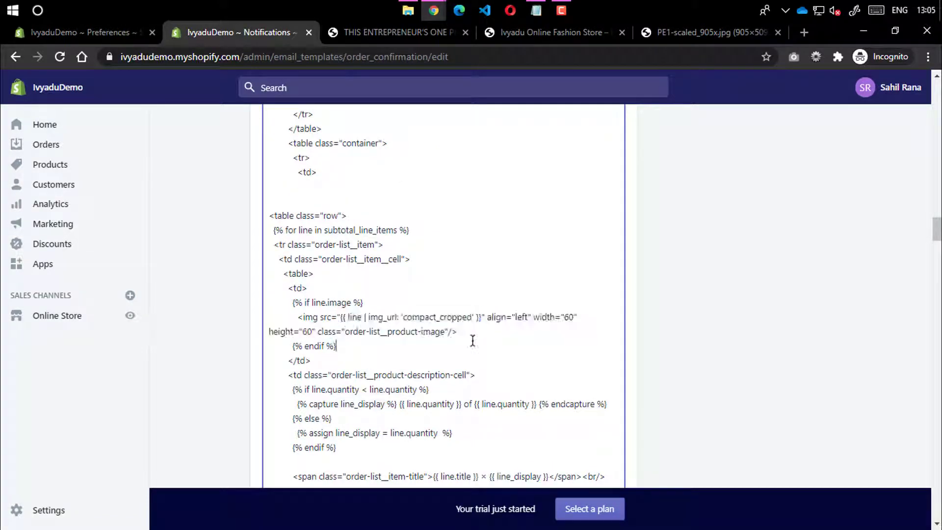
Scroll through the rest of the HTML code, then preview the order confirmation email
scroll(453, 359, down, 15)
scroll(454, 359, down, 15)
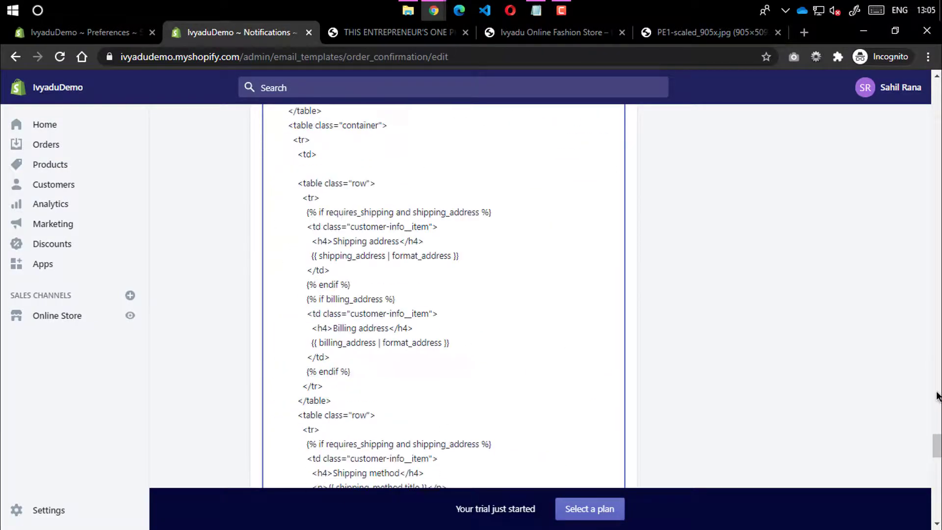
scroll(928, 417, down, 7)
drag(940, 476, 936, 93)
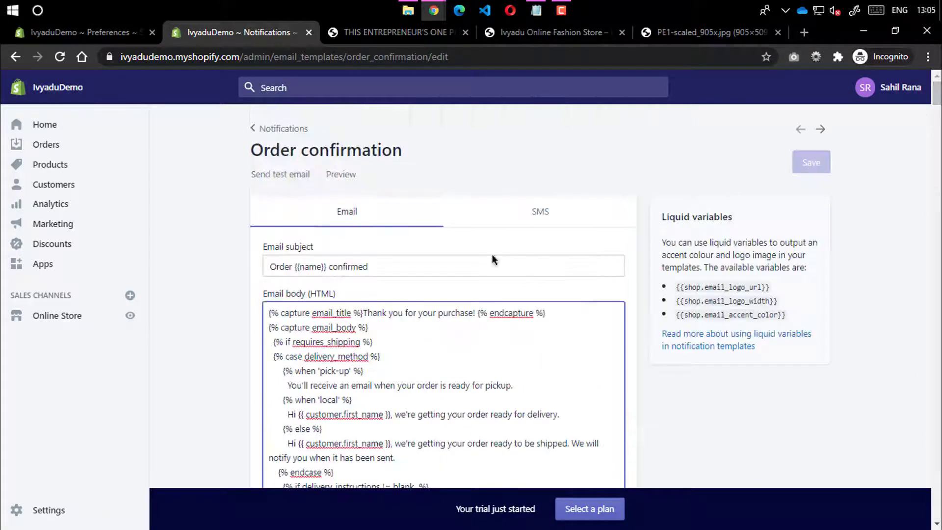
click(350, 175)
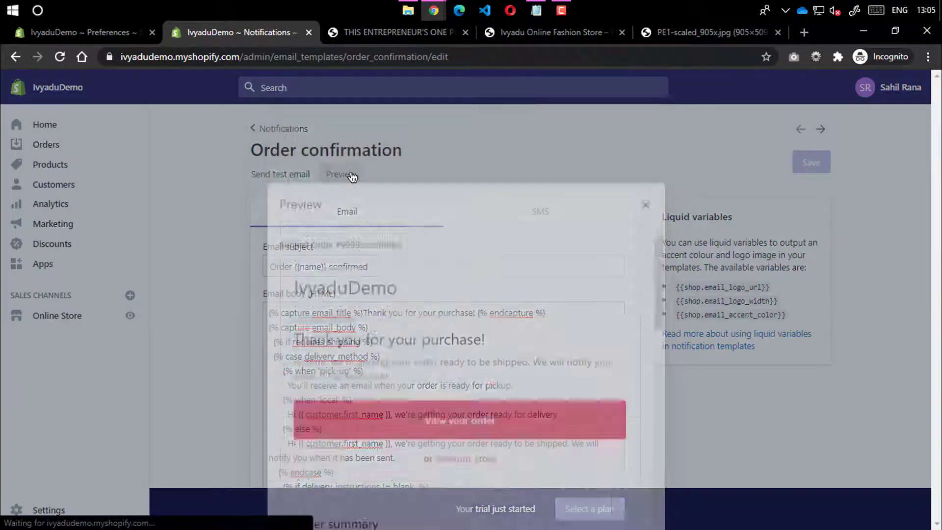
Close the email preview and switch to the SMS version of the Order confirmation template
scroll(406, 363, down, 15)
scroll(407, 363, up, 15)
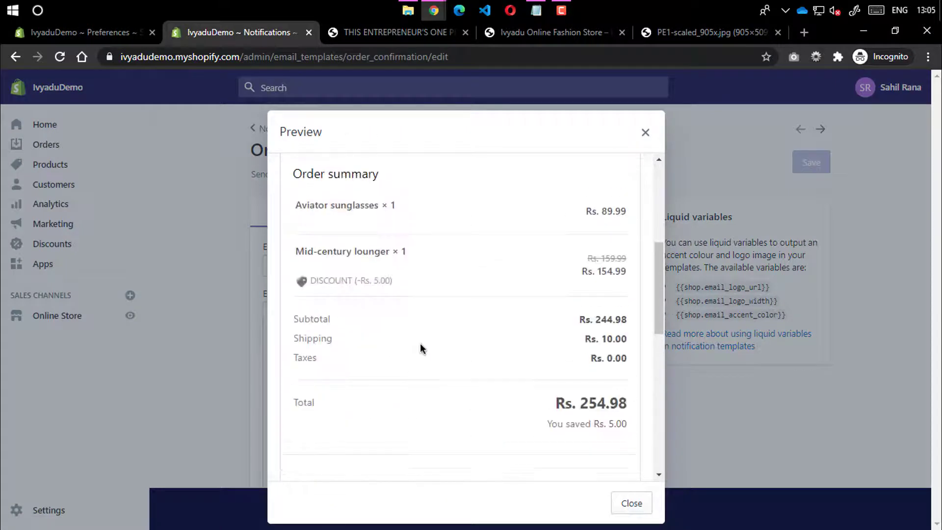
click(645, 132)
click(559, 219)
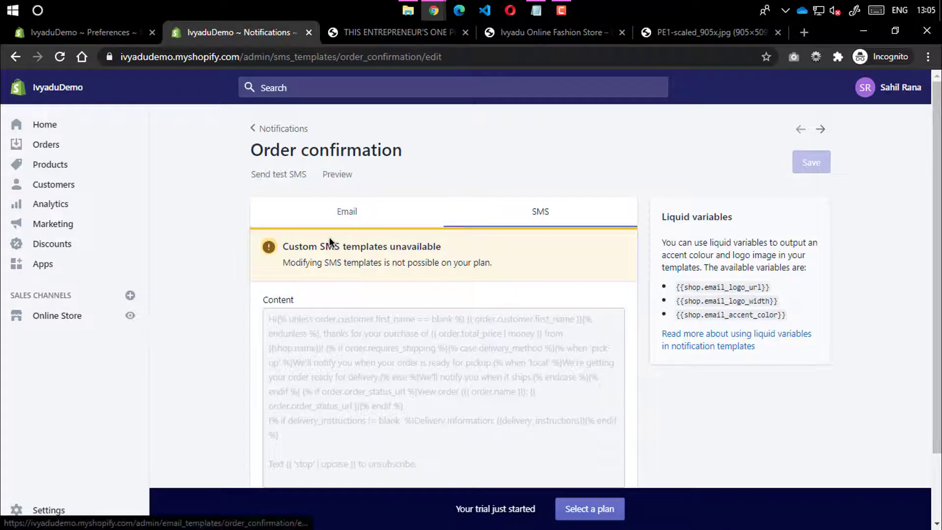
Review the SMS-templates-unavailable warning and the list of liquid variables such as the email logo URL
drag(318, 246, 391, 247)
click(400, 245)
double_click(431, 247)
click(452, 252)
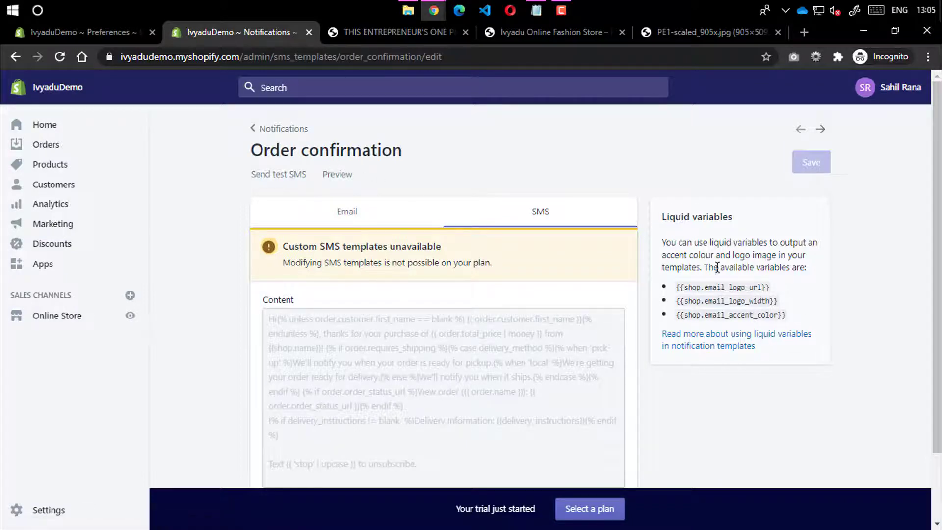
drag(716, 267, 792, 322)
click(792, 322)
drag(760, 287, 757, 314)
Return to the Notifications page and scroll through its template list
click(250, 125)
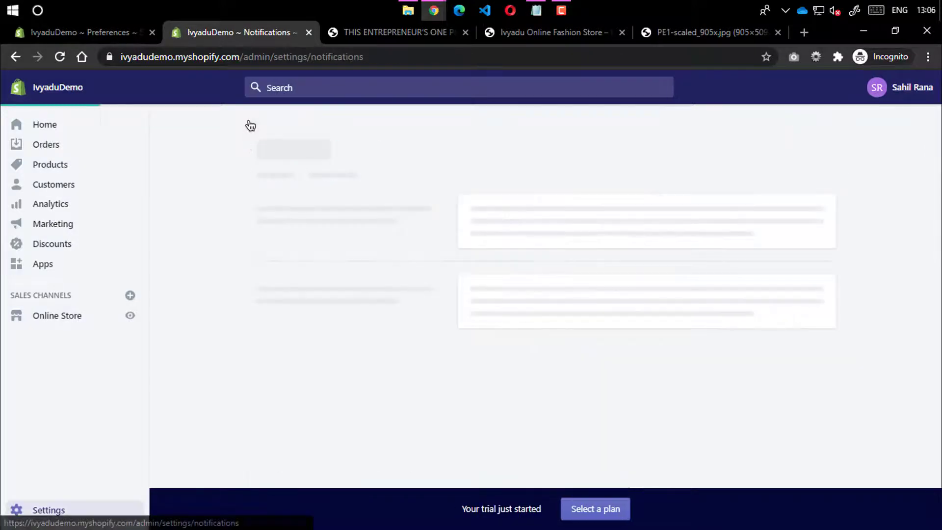
scroll(493, 289, down, 3)
scroll(487, 289, down, 20)
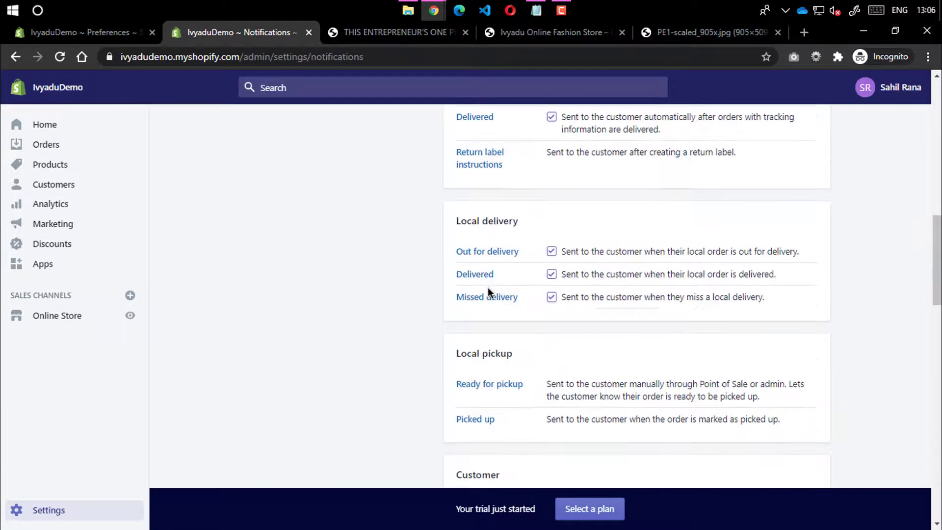
scroll(487, 290, up, 17)
scroll(467, 237, up, 8)
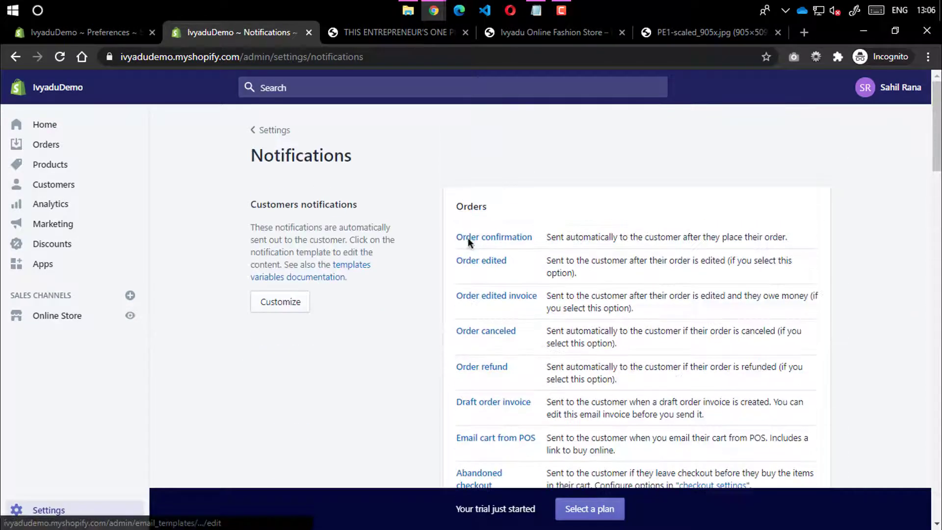
Open Store languages from Settings, where English is default and no translations exist
click(258, 129)
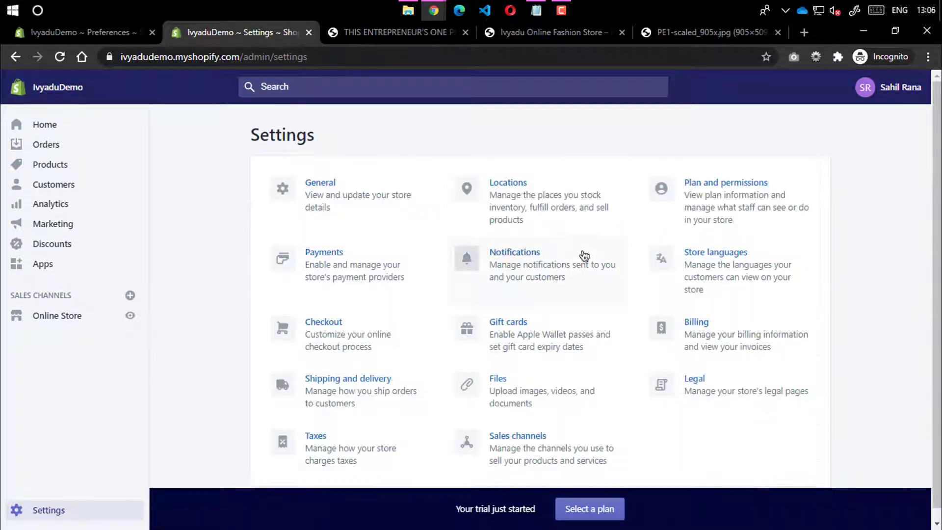
click(725, 270)
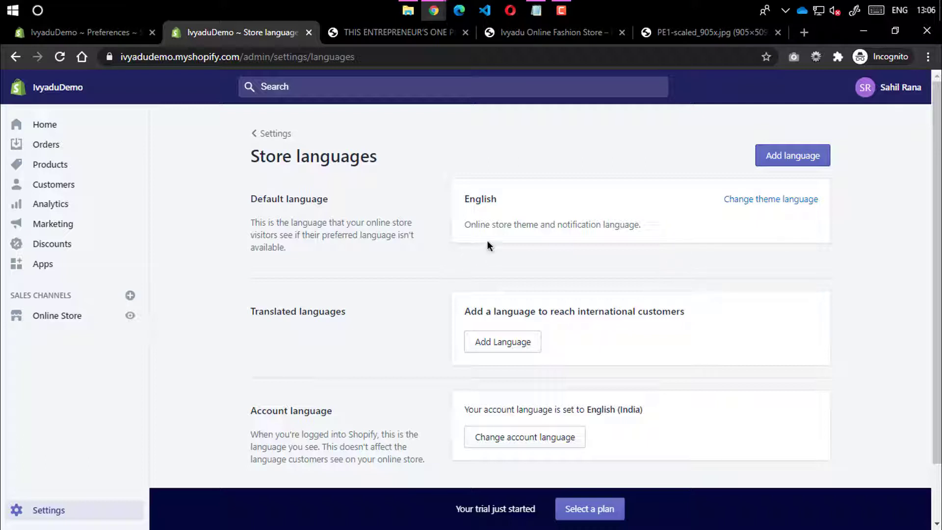
scroll(450, 253, down, 2)
scroll(449, 254, up, 2)
click(817, 156)
Try switching the Debut theme language to Hindi, then close the dialog without saving
click(774, 201)
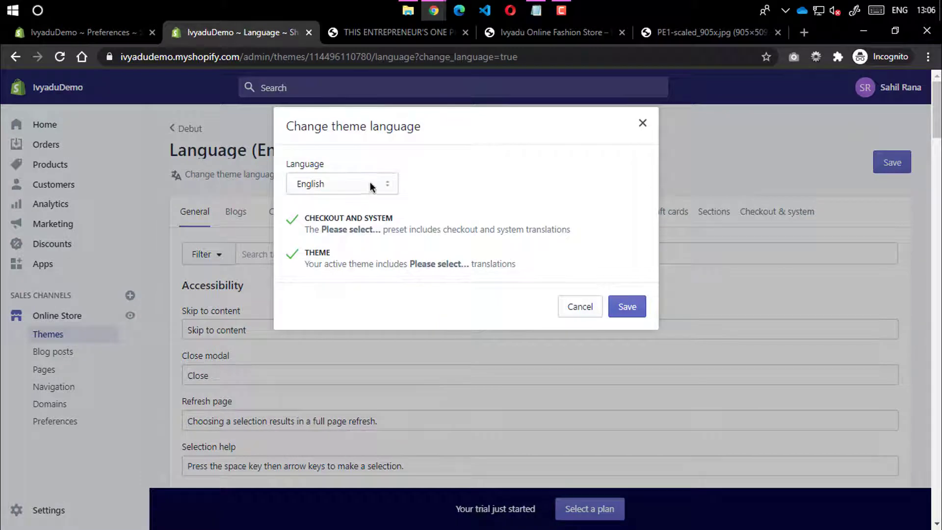
click(370, 187)
click(339, 350)
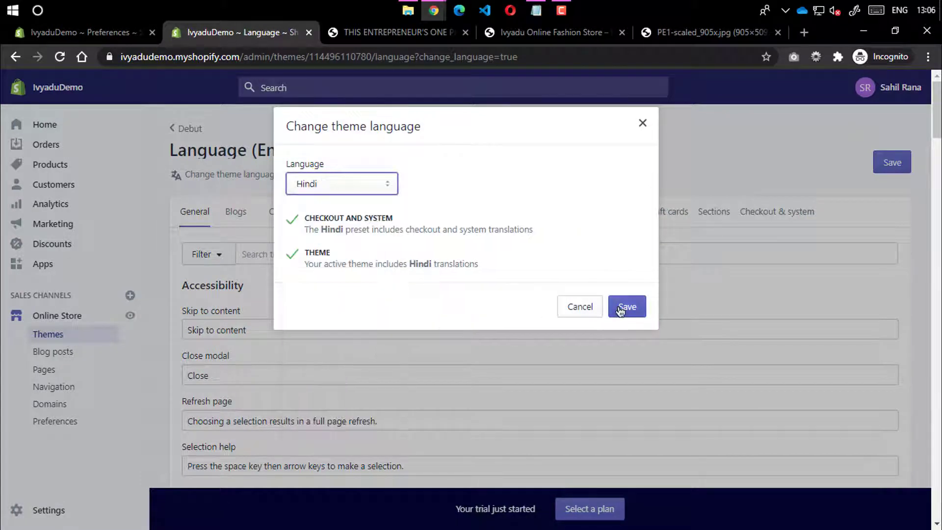
click(642, 123)
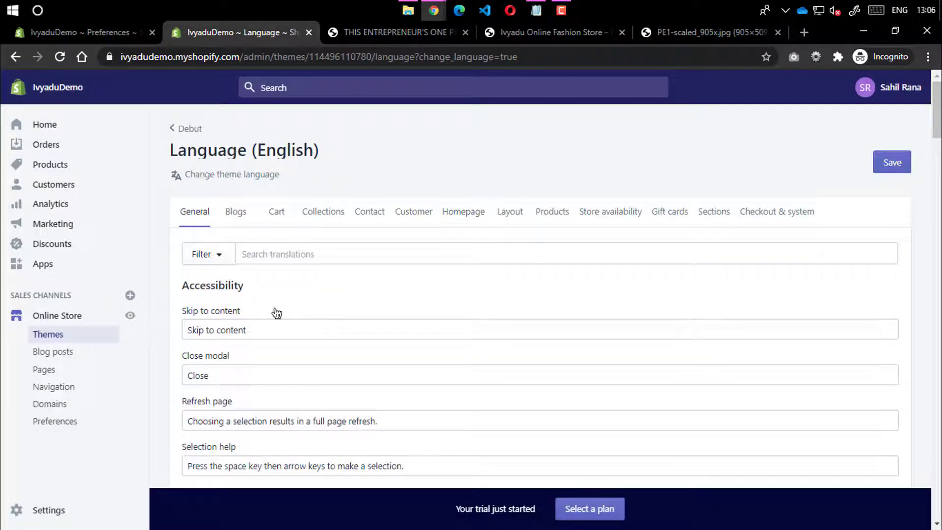
Browse the English General and Blogs translation strings, then leave for the Debut theme editor
drag(255, 331, 187, 332)
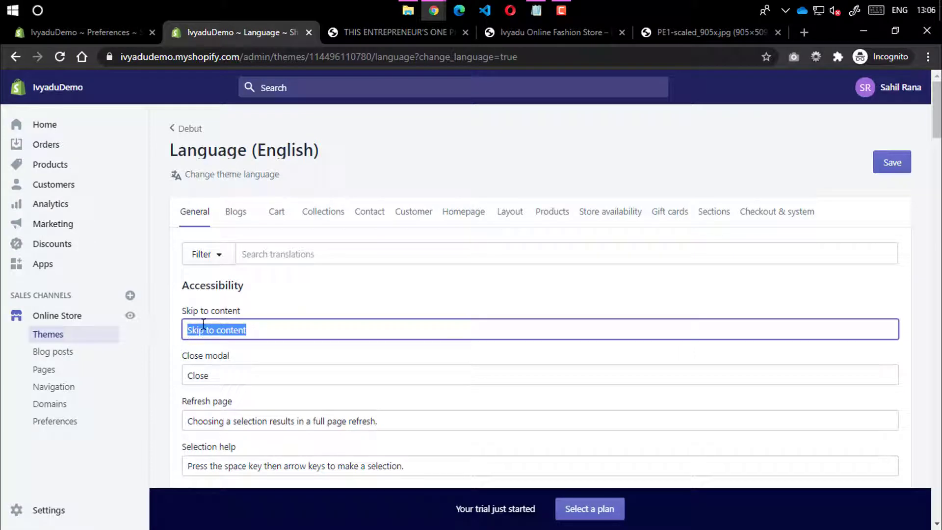
scroll(281, 316, down, 4)
scroll(226, 267, up, 4)
scroll(266, 327, down, 20)
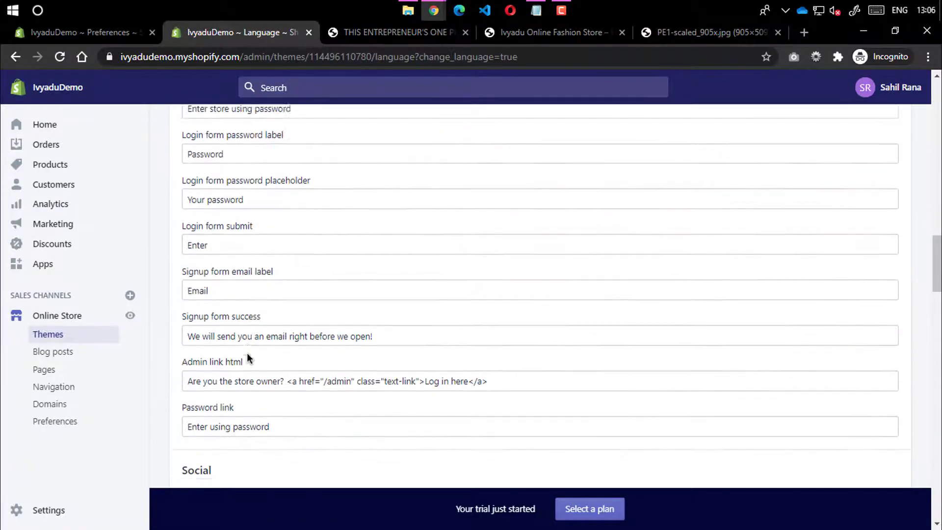
scroll(265, 289, up, 20)
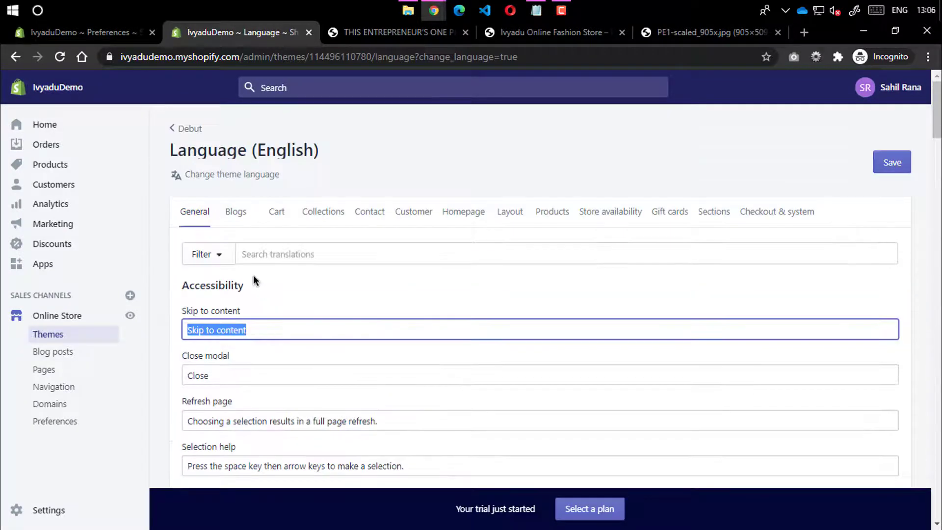
scroll(256, 291, down, 6)
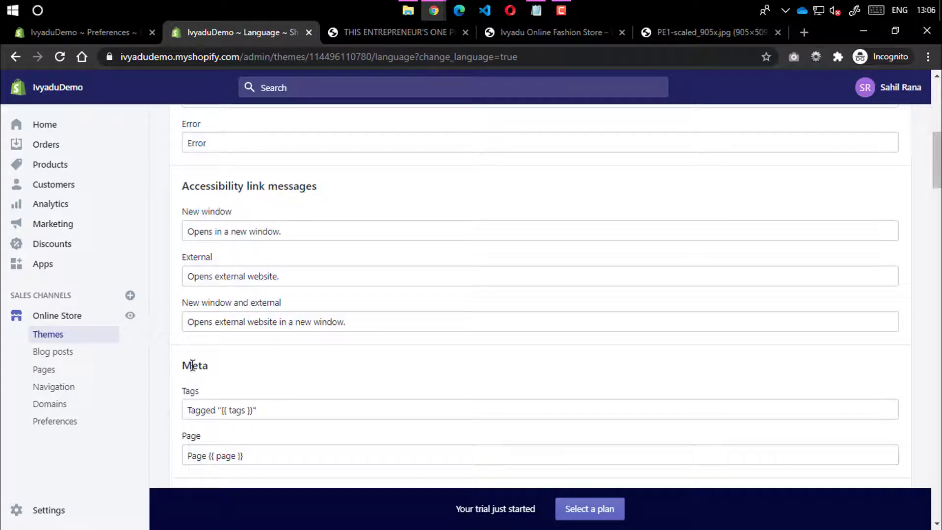
scroll(229, 360, down, 5)
scroll(198, 376, up, 12)
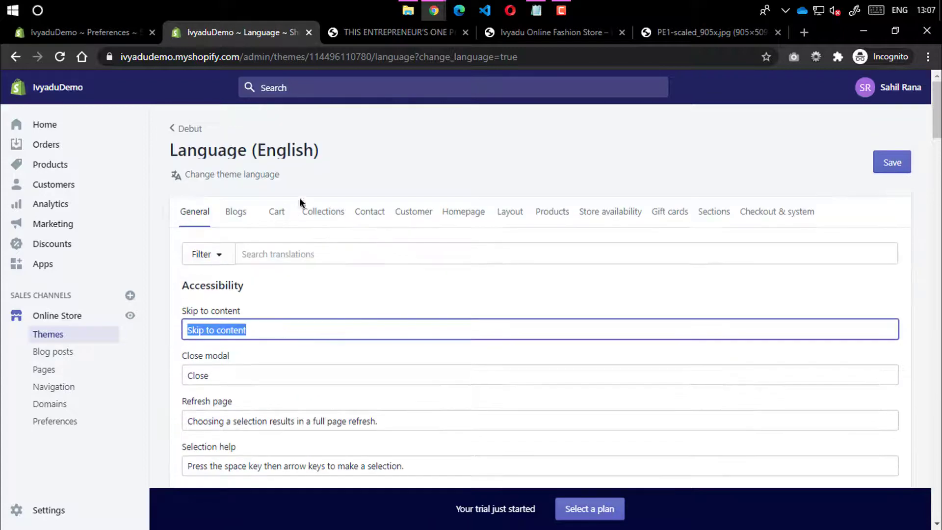
click(227, 217)
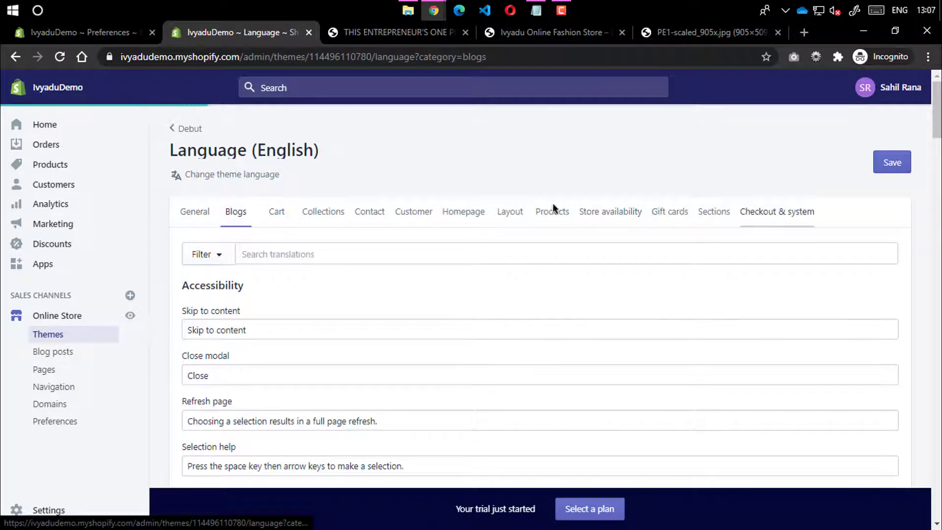
click(175, 130)
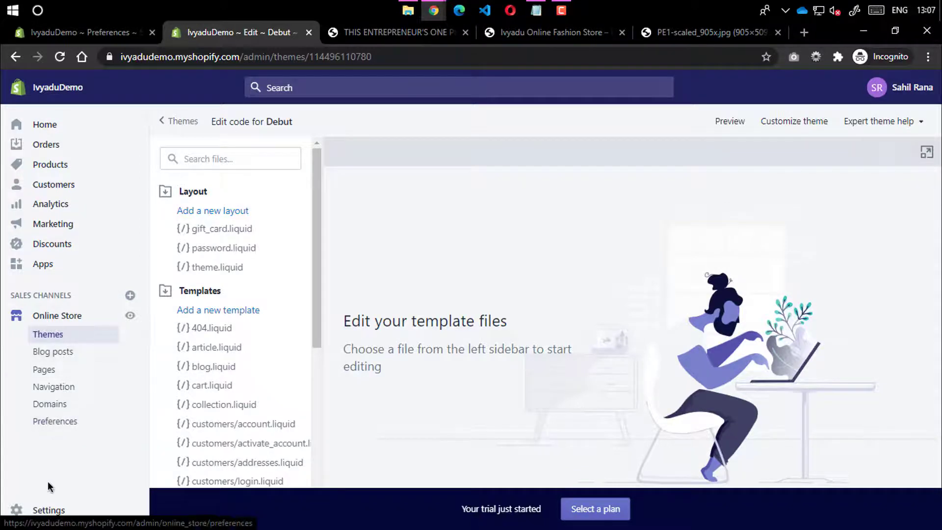
Reopen Store languages and confirm the account language is English (India)
click(46, 519)
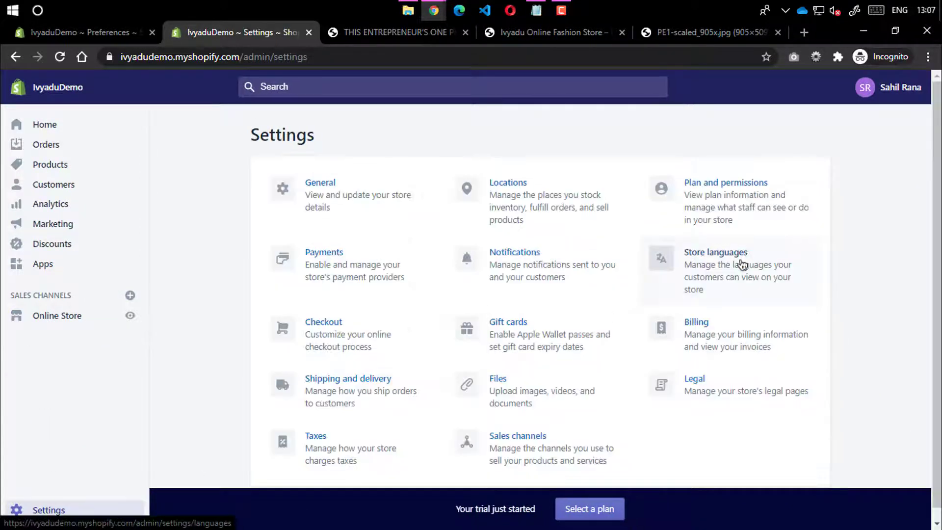
click(739, 264)
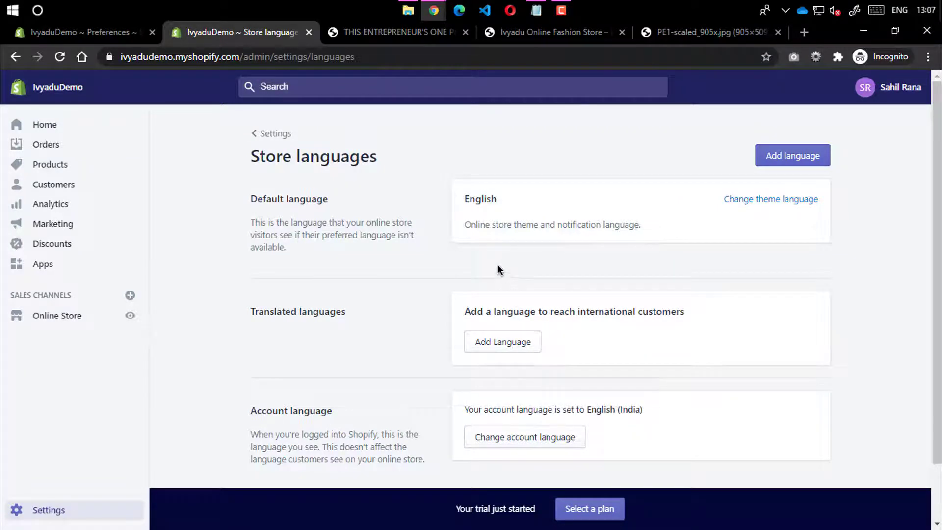
scroll(499, 270, down, 1)
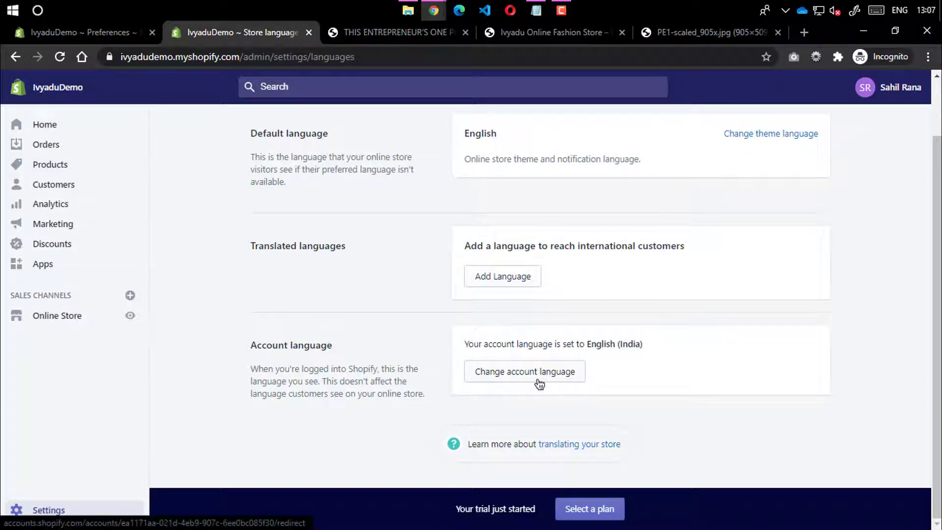
drag(603, 330, 666, 330)
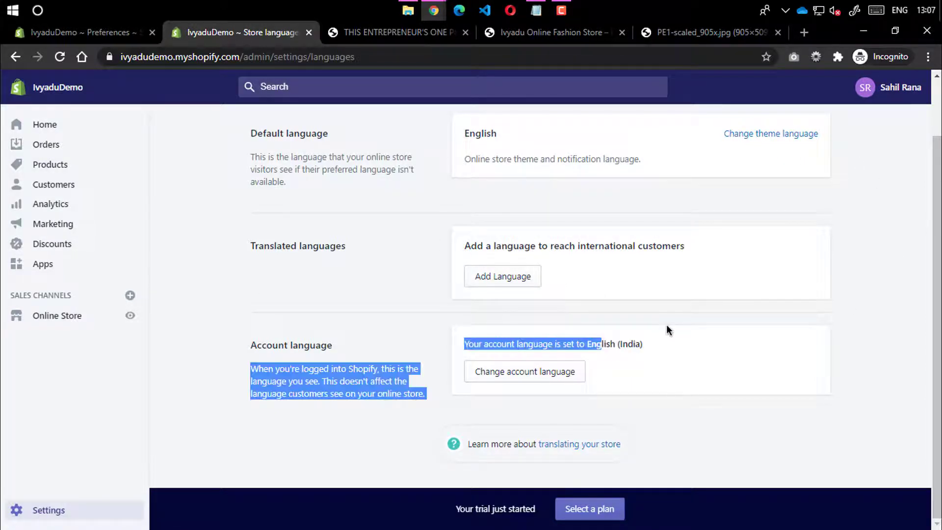
click(666, 325)
scroll(351, 289, up, 2)
Go from the Settings overview to Checkout and review Customer accounts: disabled, contact by phone or email
click(267, 130)
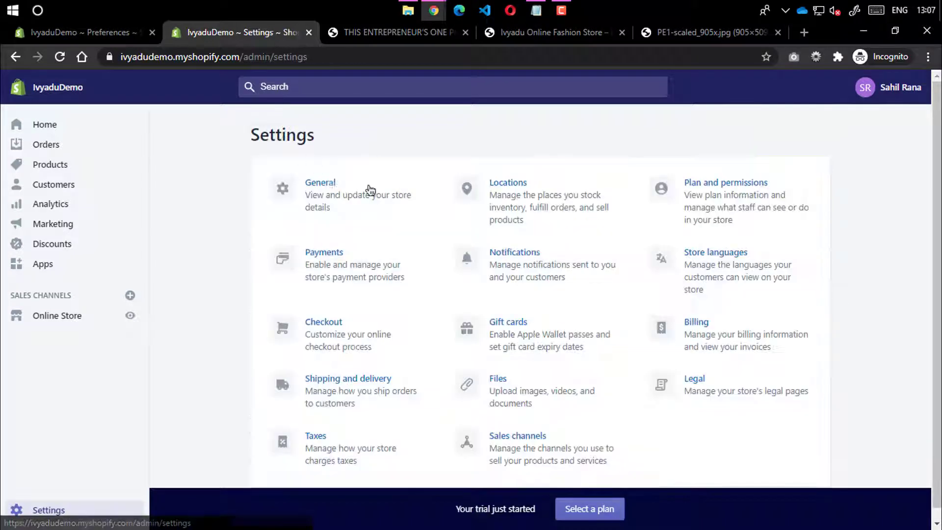
scroll(512, 226, down, 1)
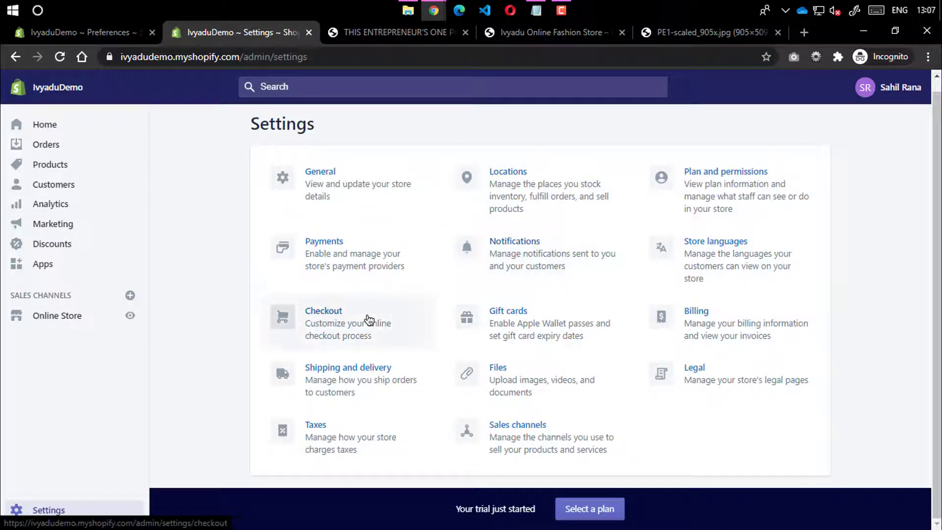
click(368, 320)
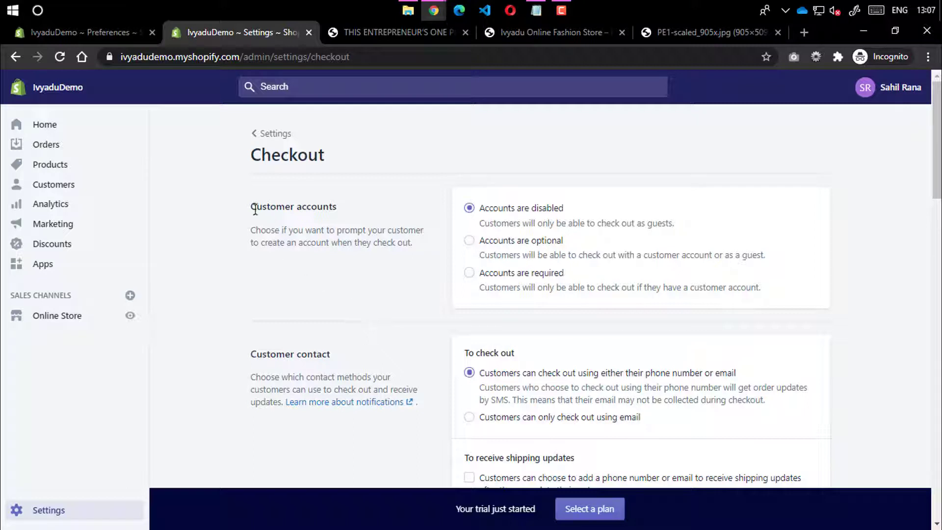
drag(252, 206, 358, 212)
click(342, 216)
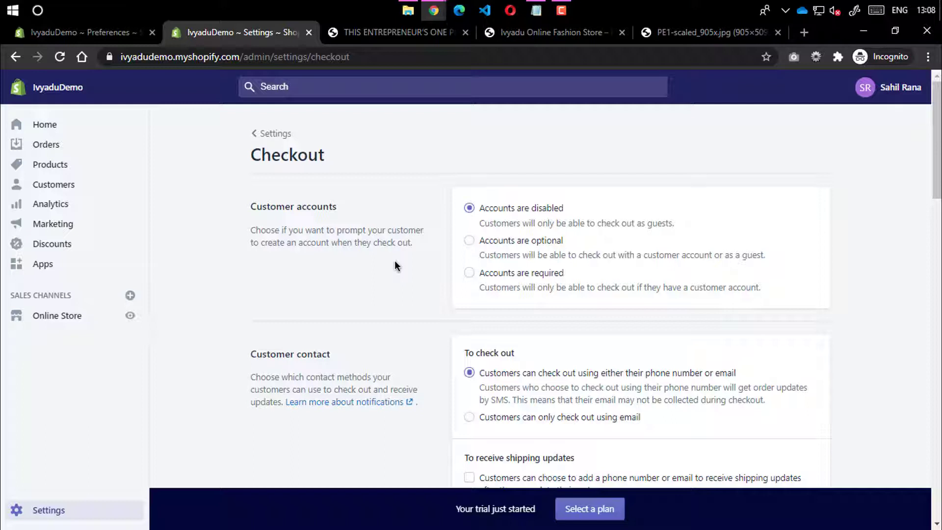
Switch Customer accounts from optional to 'Accounts are required' in the checkout settings
click(470, 240)
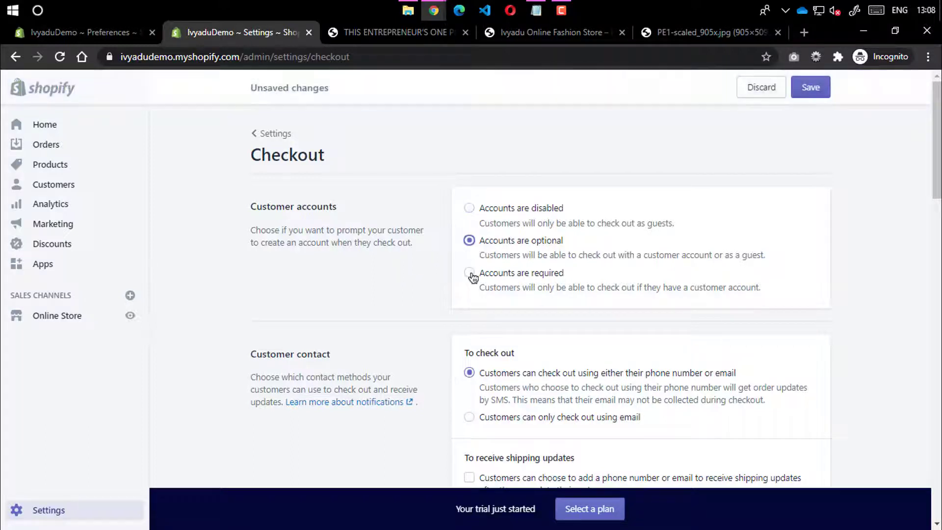
click(472, 275)
scroll(450, 298, down, 3)
drag(256, 216, 342, 203)
click(341, 203)
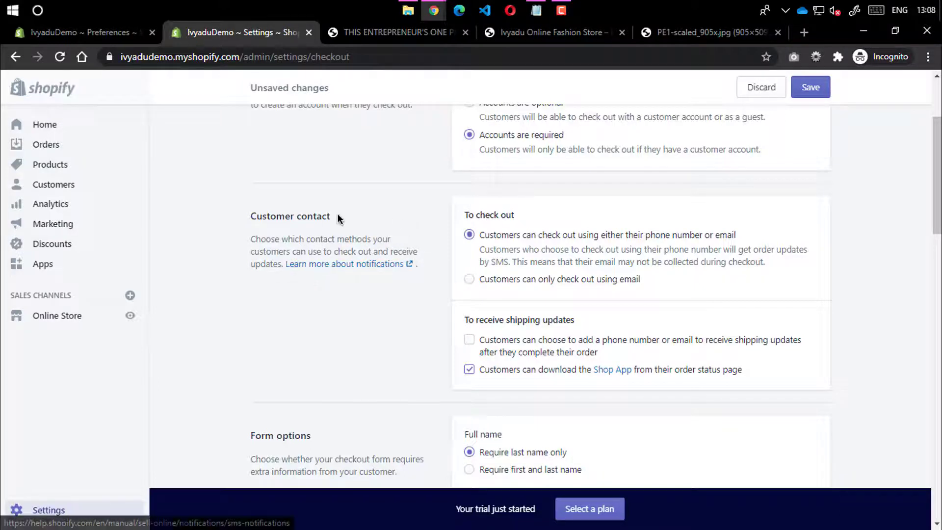
double_click(315, 216)
click(369, 207)
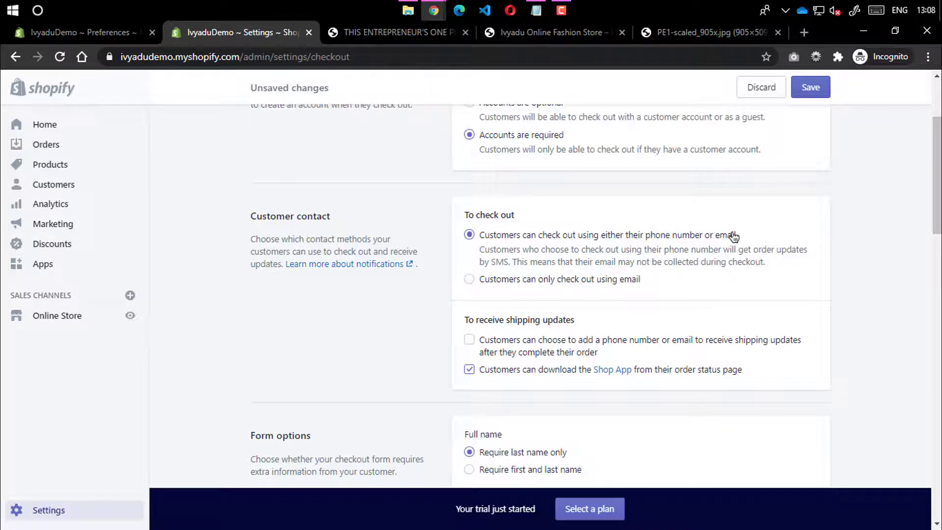
scroll(588, 253, down, 1)
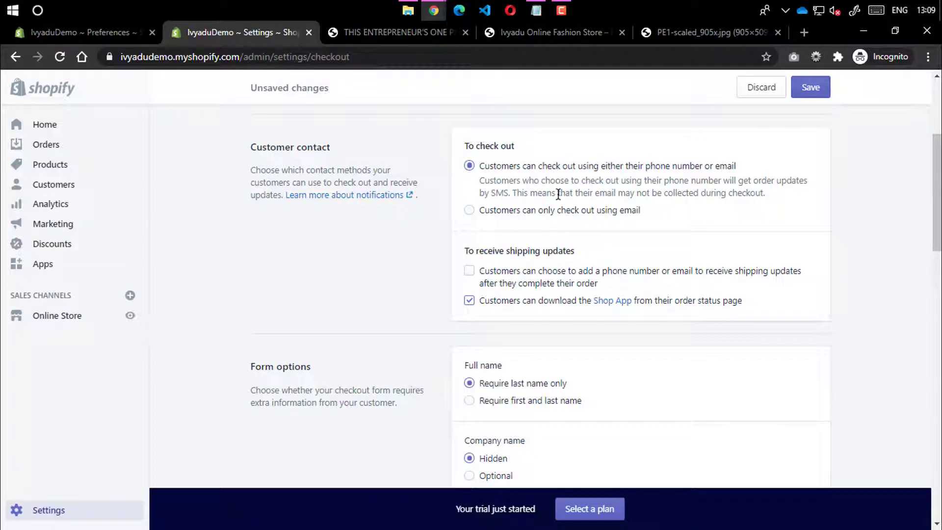
Set the Full name form option to 'Require first and last name'
scroll(559, 193, down, 3)
drag(239, 230, 346, 228)
click(330, 229)
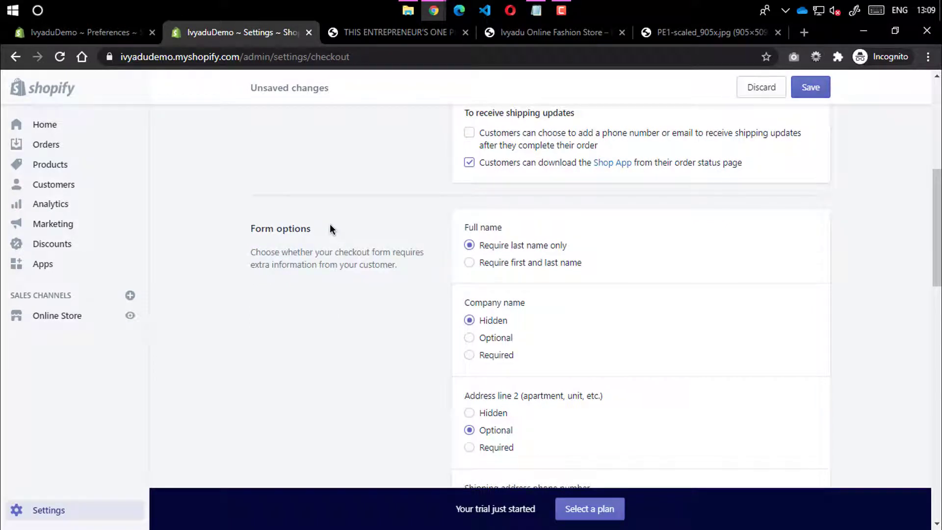
scroll(519, 249, down, 1)
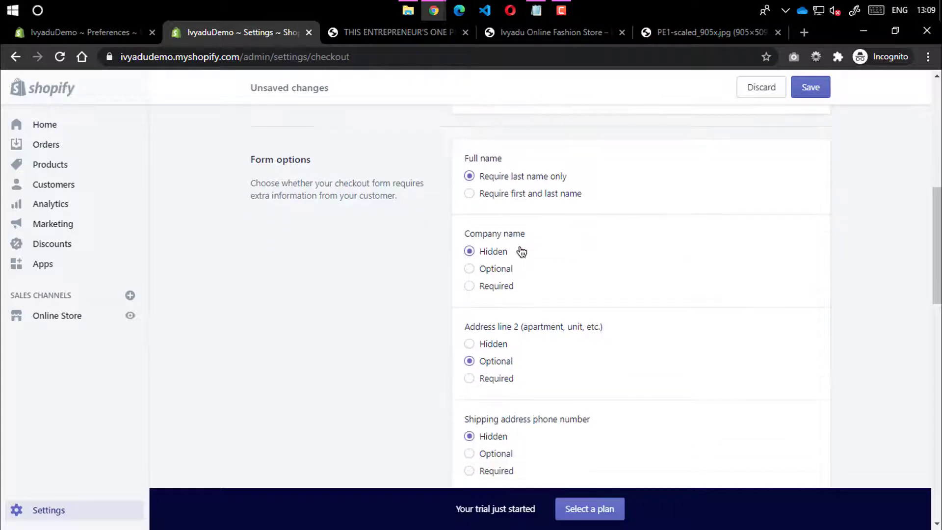
scroll(519, 250, up, 1)
click(493, 267)
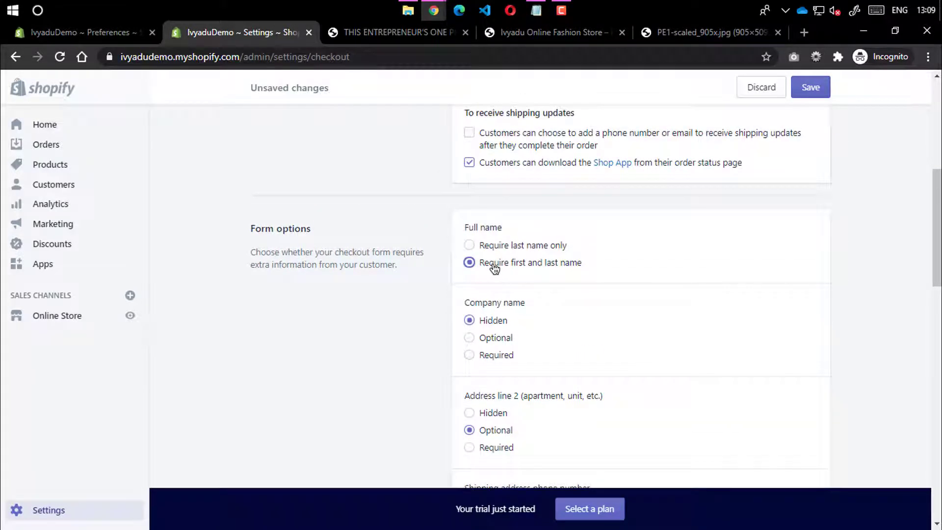
Try Company name as Optional and Required, then leave it Hidden
scroll(494, 265, down, 1)
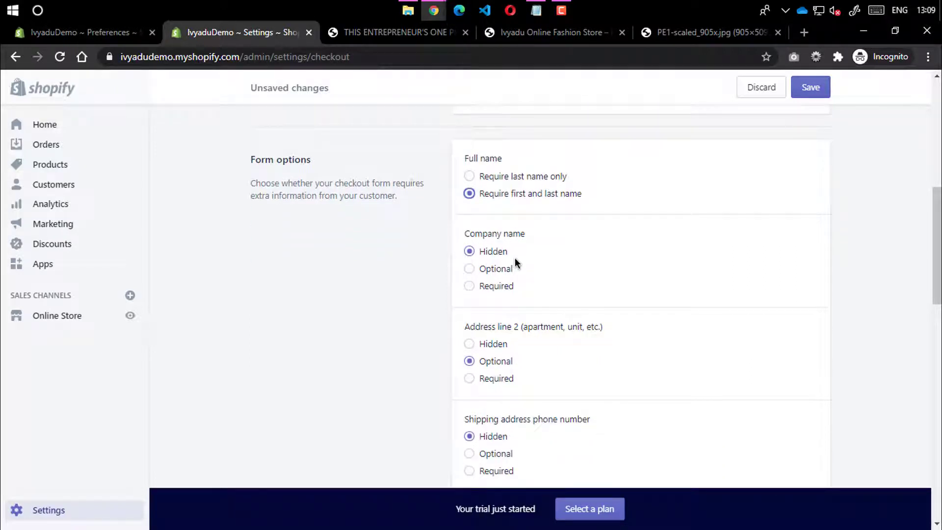
click(481, 275)
click(485, 287)
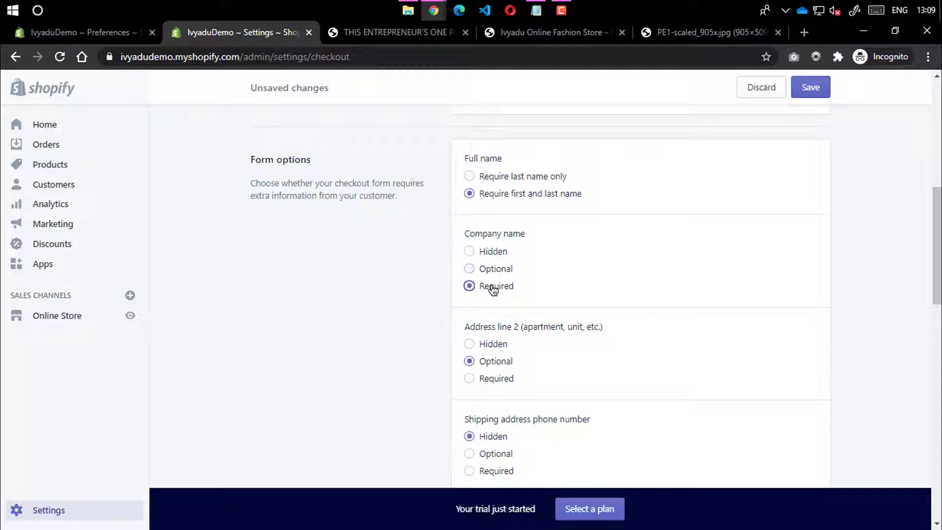
click(484, 255)
scroll(483, 272, down, 3)
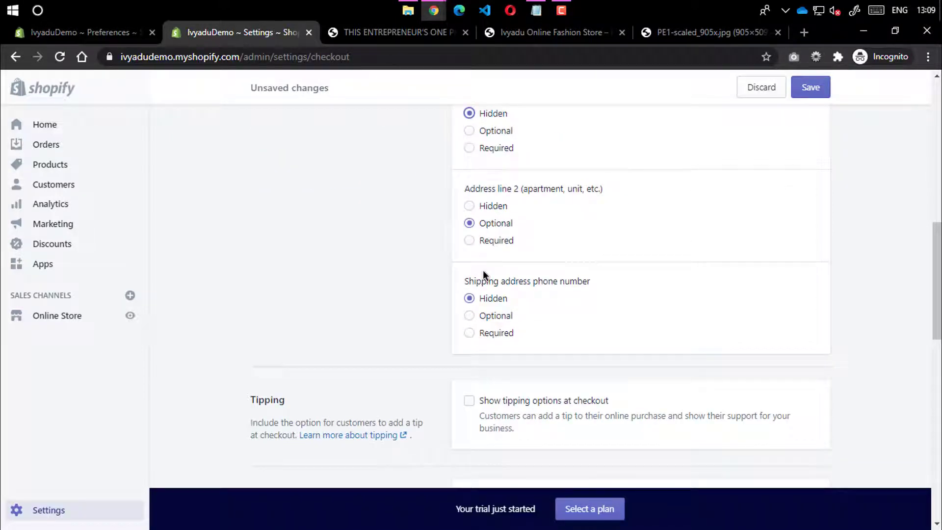
scroll(486, 255, up, 2)
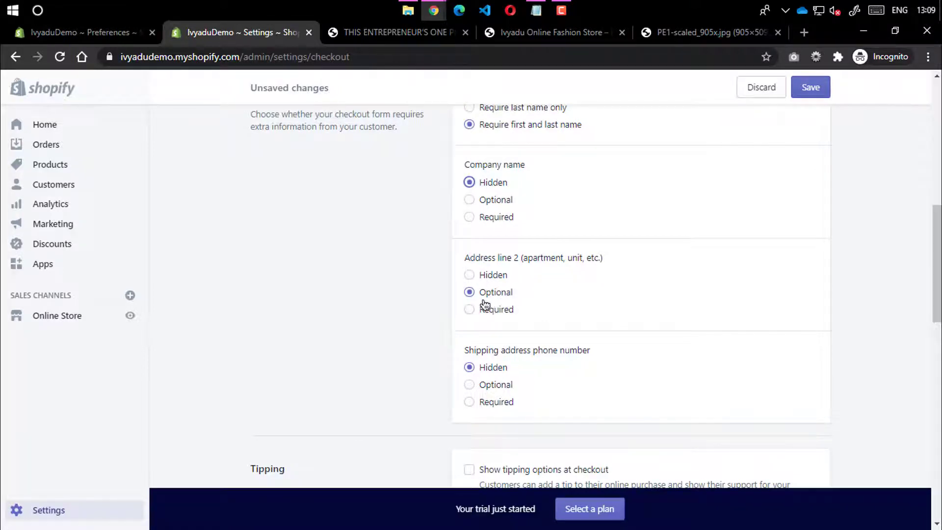
scroll(475, 353, down, 2)
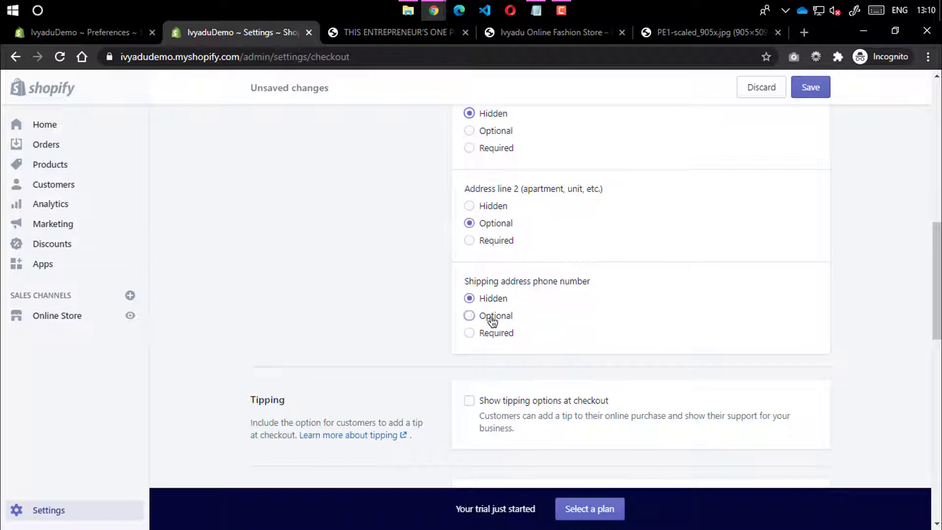
Set Shipping address phone number to Optional and uncheck 'Enable address autocompletion'
click(493, 318)
scroll(471, 319, down, 1)
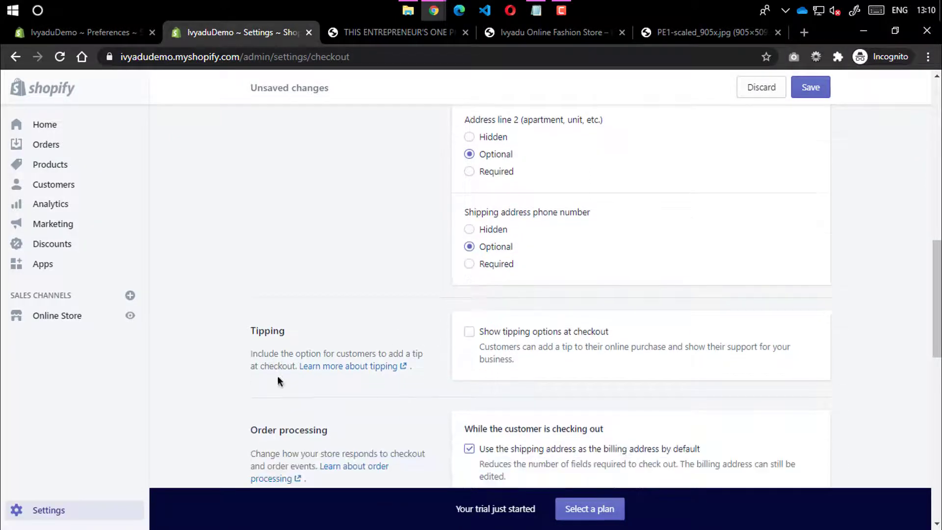
scroll(260, 348, down, 2)
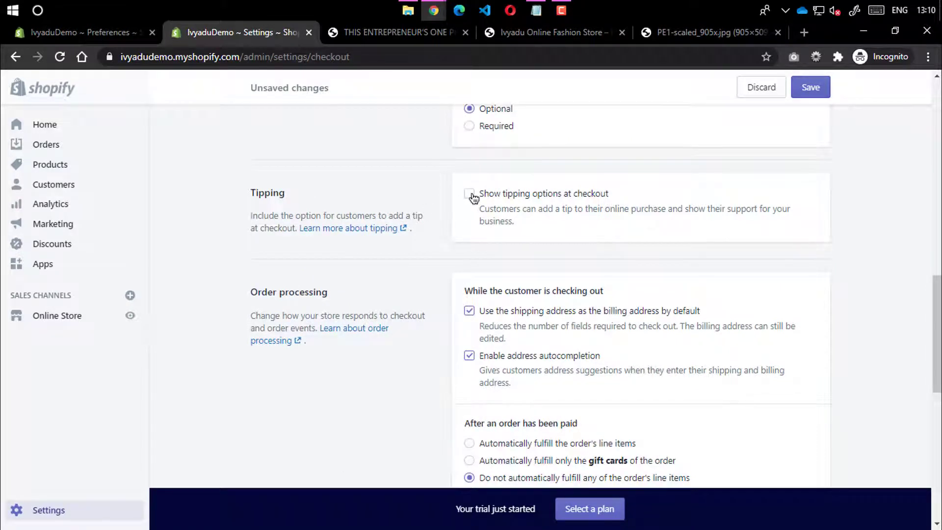
scroll(431, 243, down, 2)
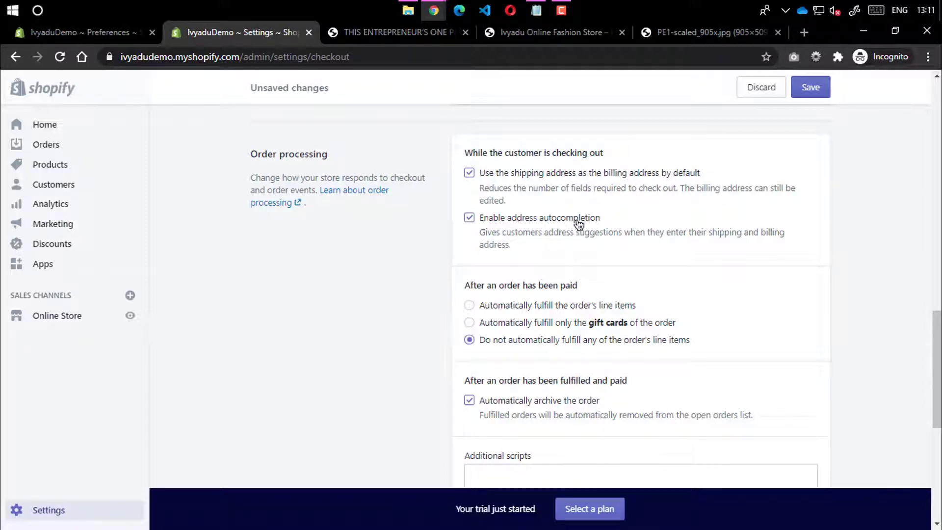
click(480, 219)
Re-check 'Enable address autocompletion' and click into the Additional scripts box
scroll(536, 233, down, 1)
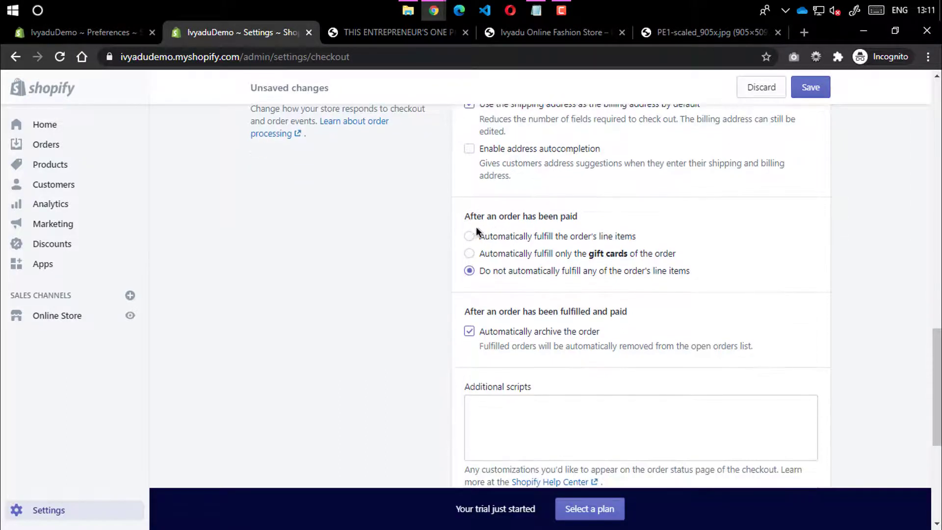
click(469, 149)
scroll(559, 314, down, 3)
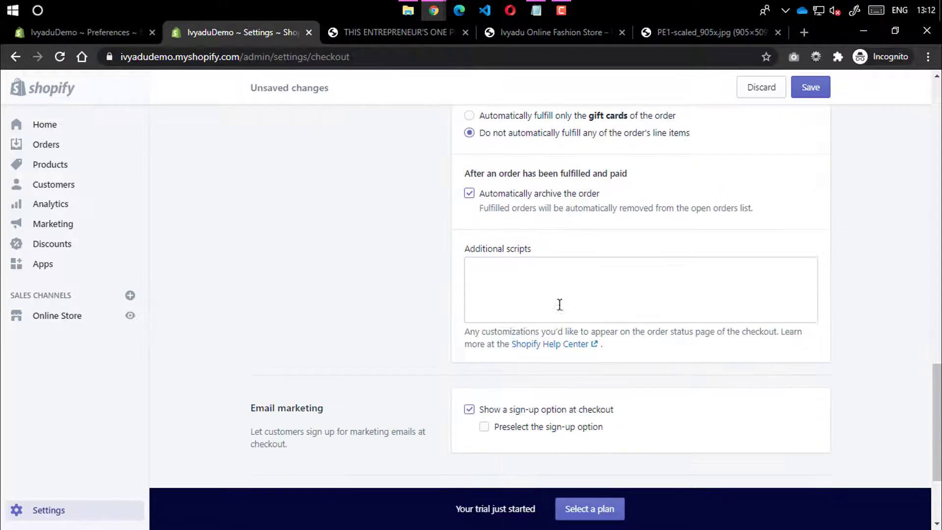
scroll(530, 175, up, 3)
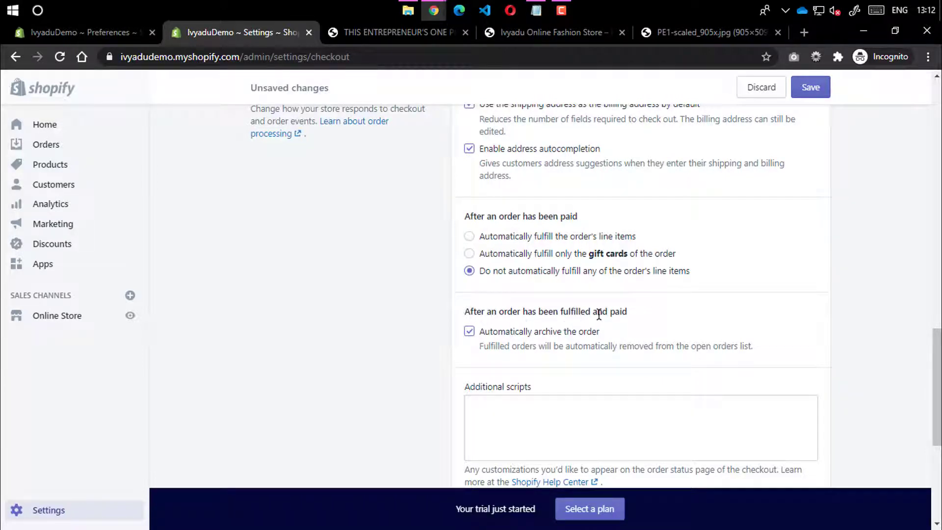
scroll(592, 334, down, 5)
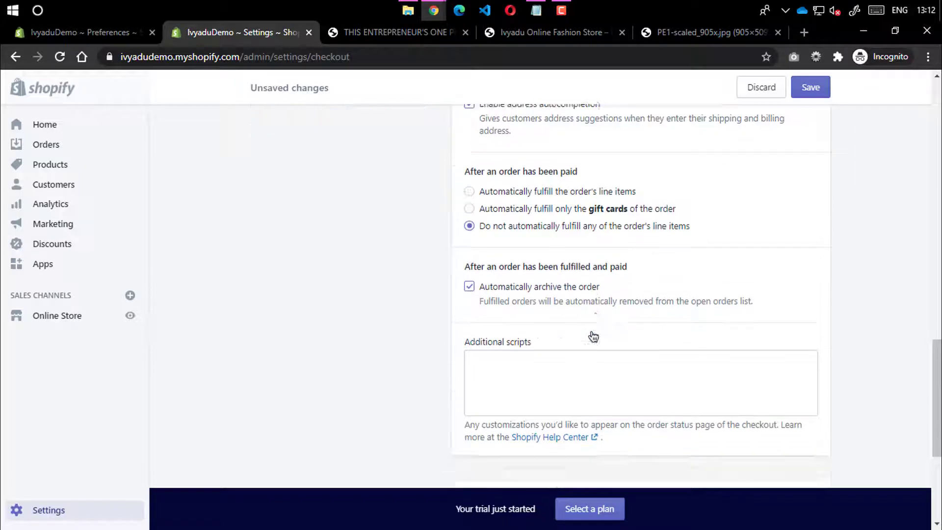
click(546, 141)
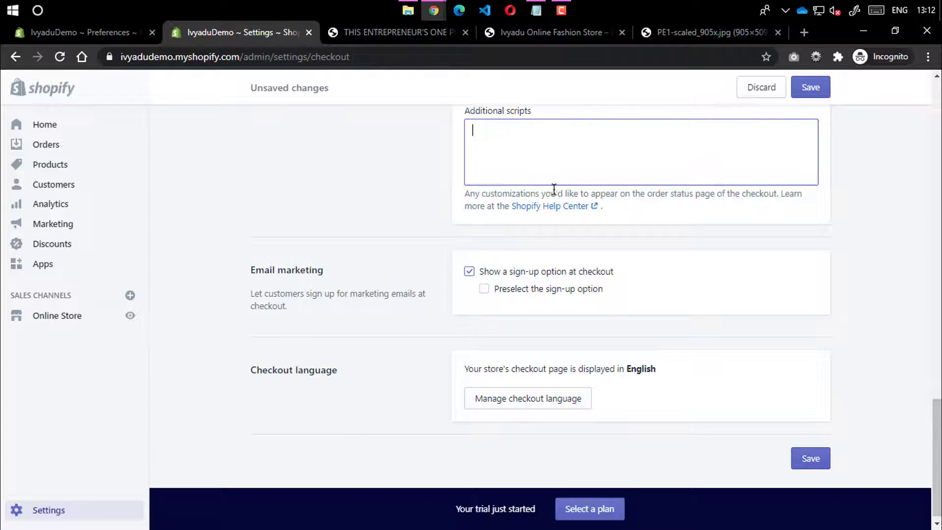
Open the Shopify Help Center link in a new tab, view it, then close it
right_click(563, 206)
click(522, 209)
click(365, 28)
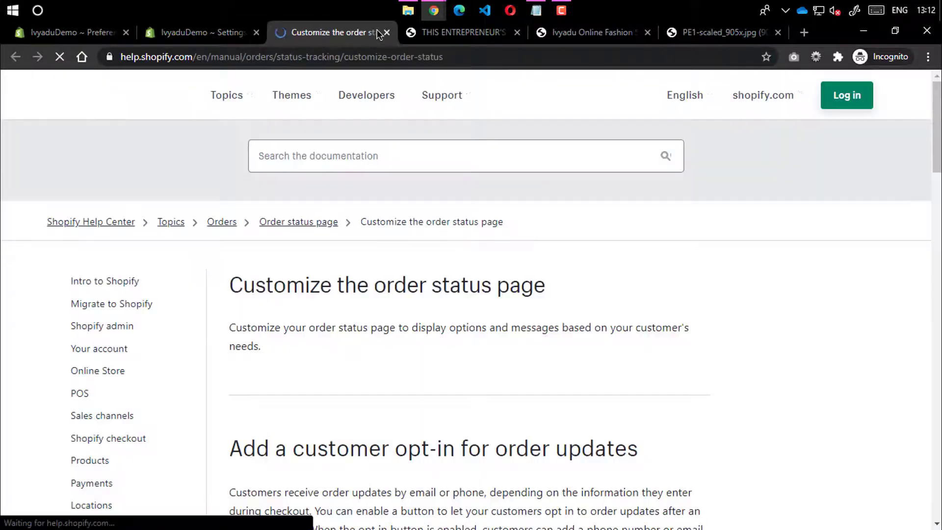
click(386, 32)
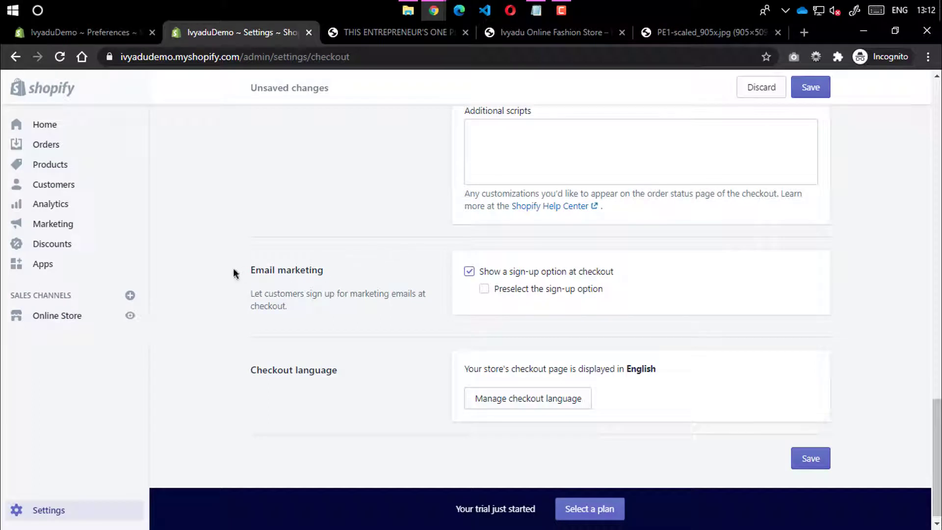
drag(233, 268, 332, 267)
click(332, 267)
Cycle through the blog, Ivyadu store and checkout tabs to reach the PE1-scaled_905x.jpg tab
click(422, 33)
click(495, 34)
click(425, 30)
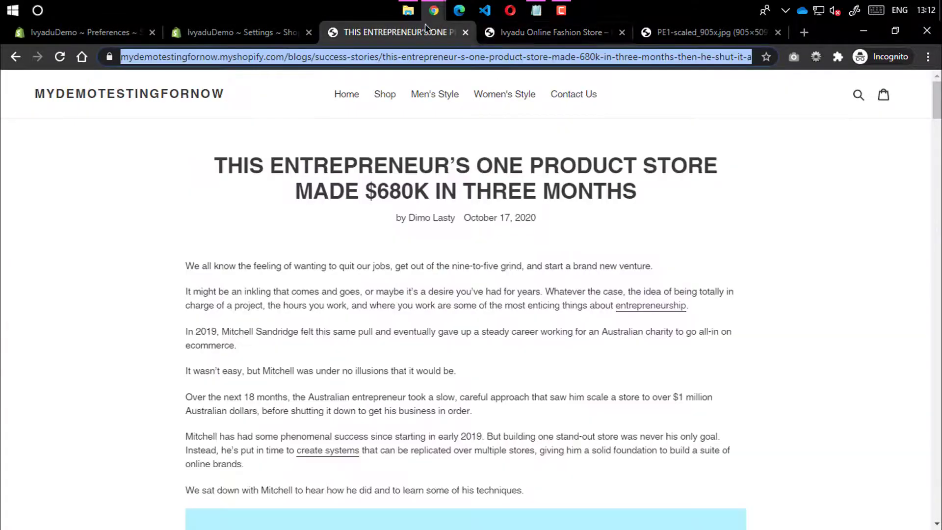
click(535, 32)
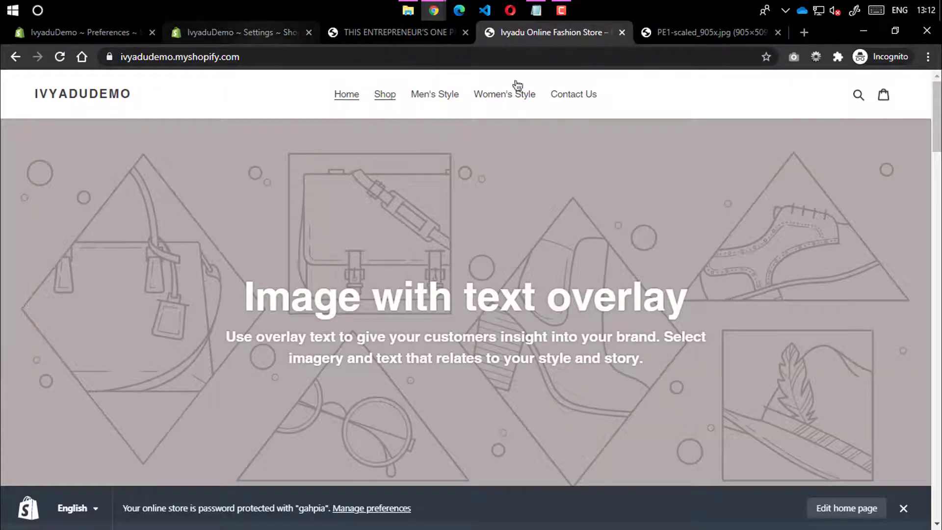
click(280, 32)
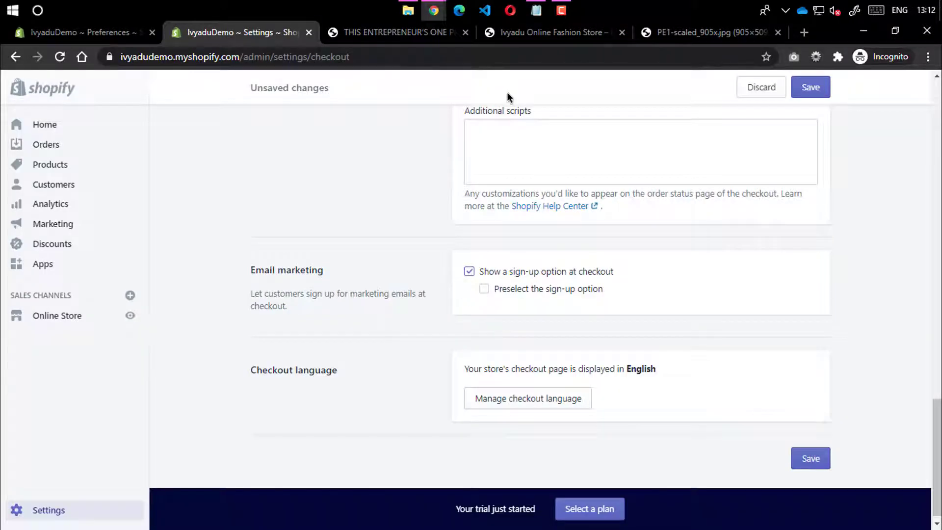
click(743, 32)
Go to the Be Awara website via the 'beaw' address suggestion
click(703, 57)
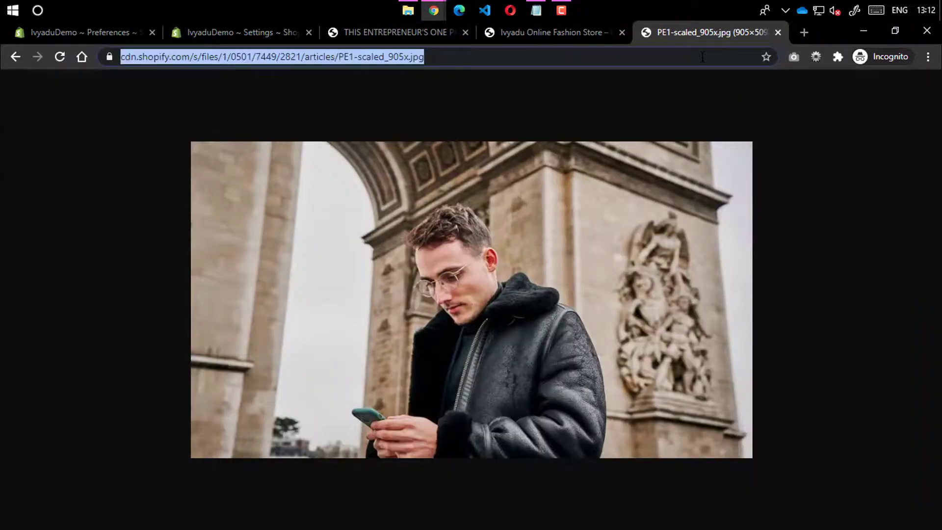
text(beaw)
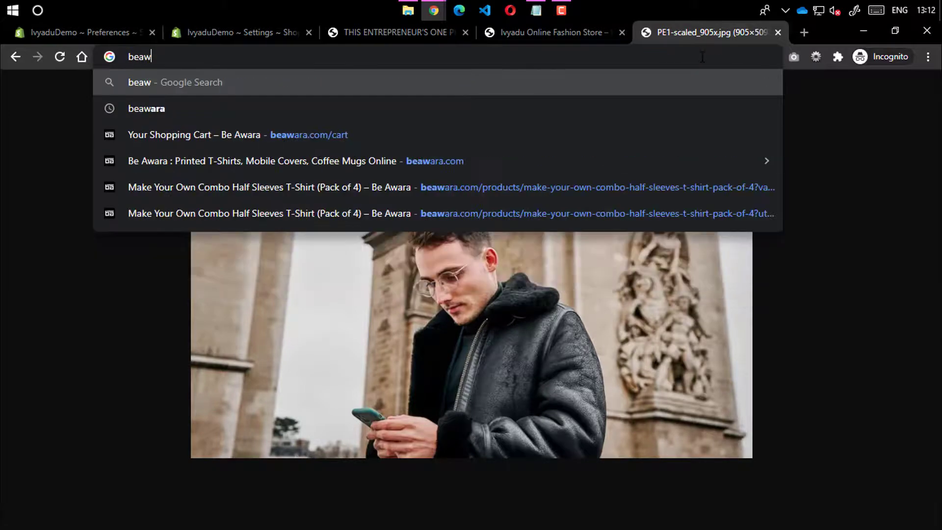
key(Down)
key(Down)
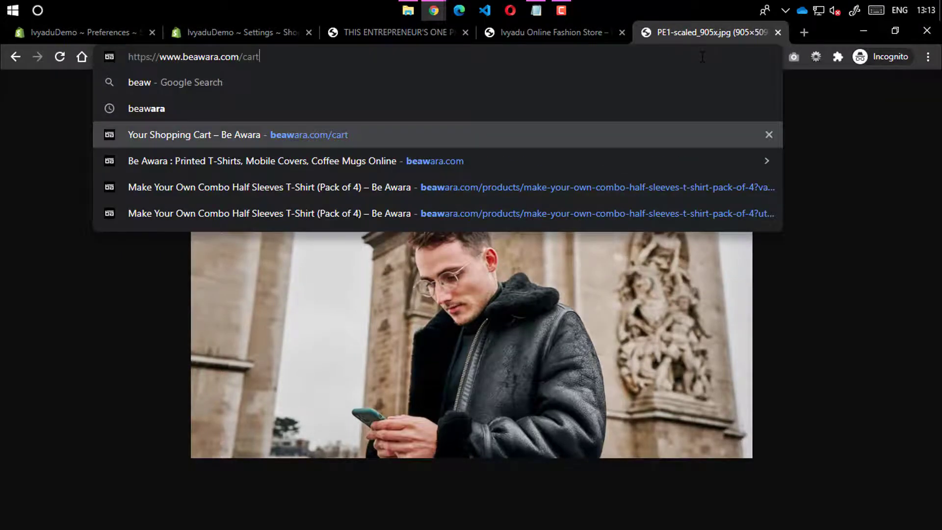
key(Up)
key(Return)
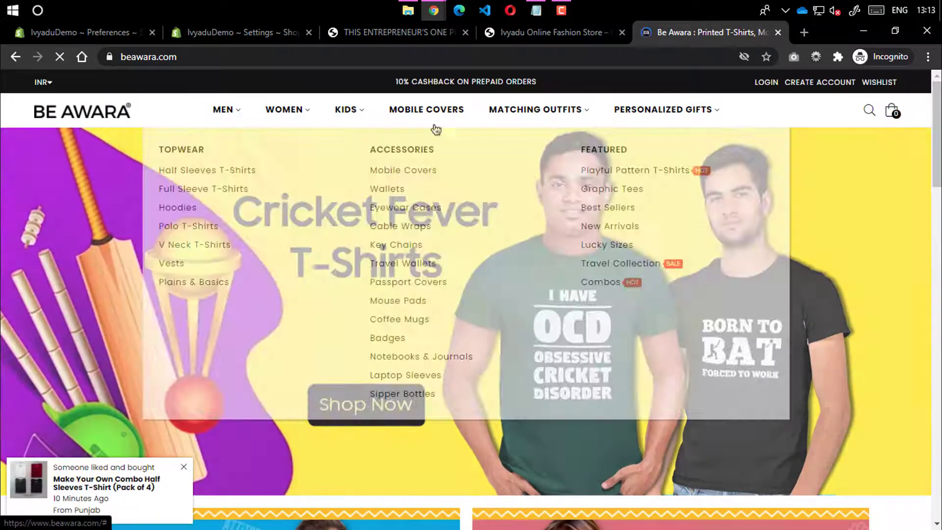
Open the Maroon Men Hoodie product page from the Men Hoodies collection
scroll(397, 309, down, 10)
scroll(417, 285, up, 3)
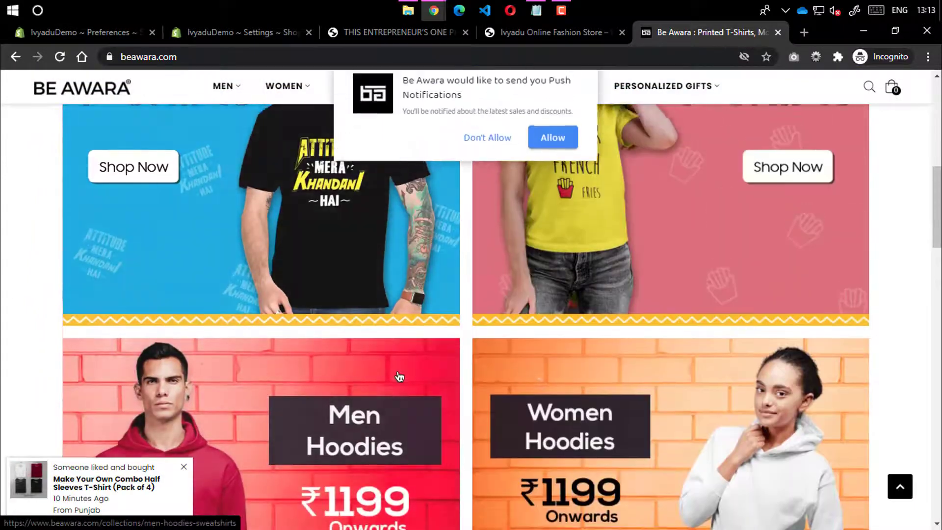
scroll(393, 353, down, 4)
click(374, 253)
scroll(410, 206, down, 5)
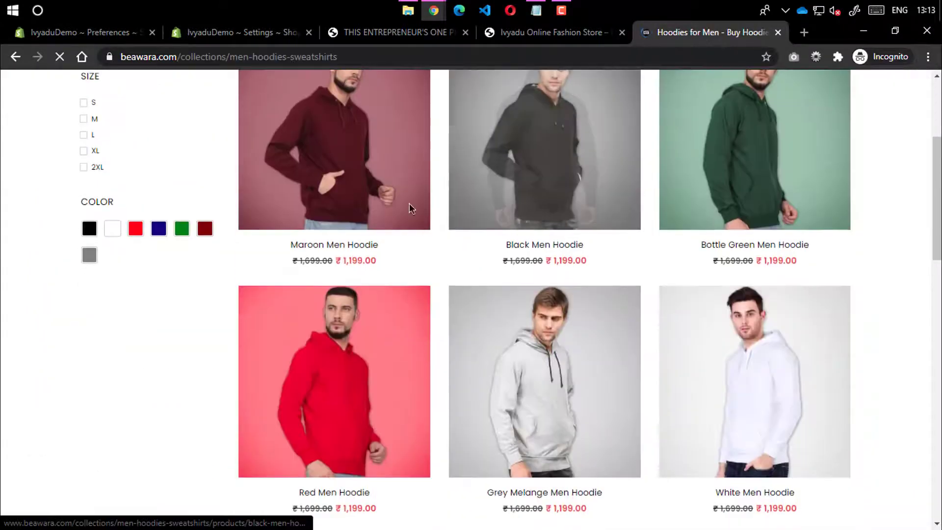
click(393, 165)
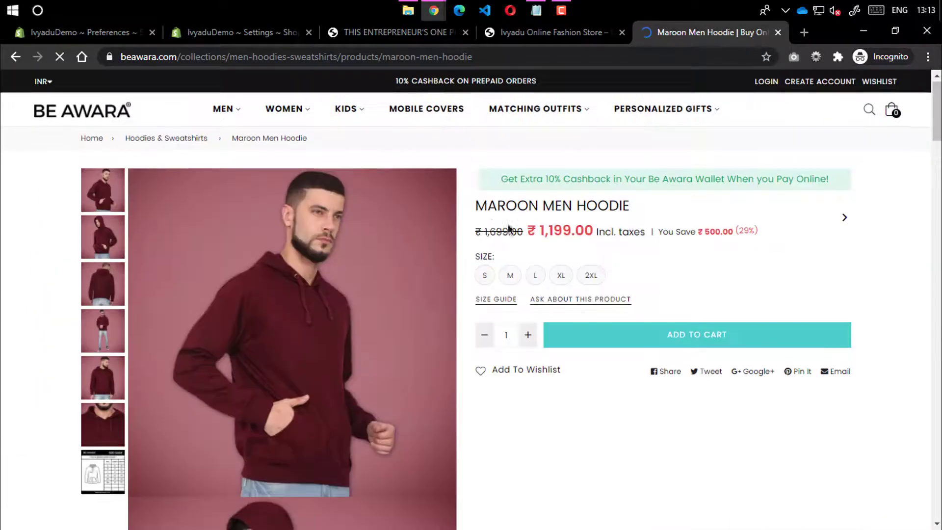
Add the size S hoodie to the cart and proceed to checkout at ₹1,199.00
scroll(711, 274, down, 1)
click(735, 276)
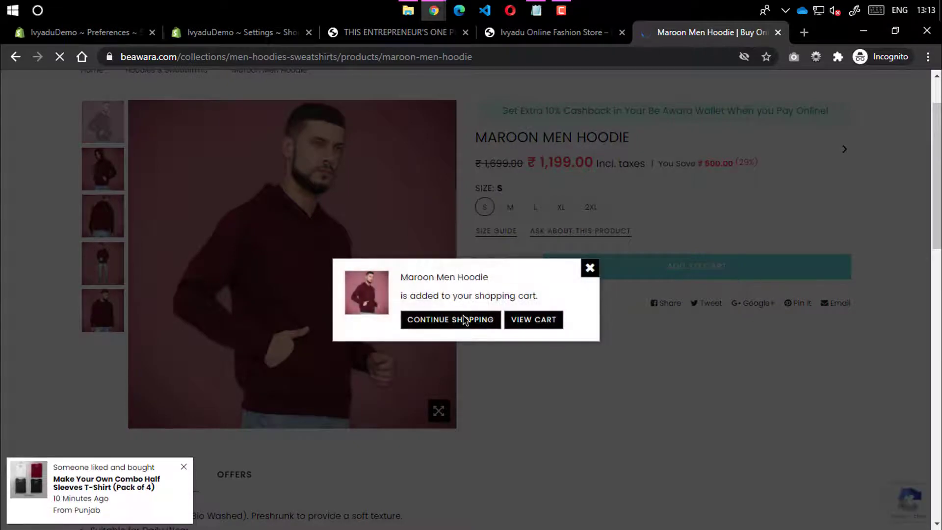
click(537, 322)
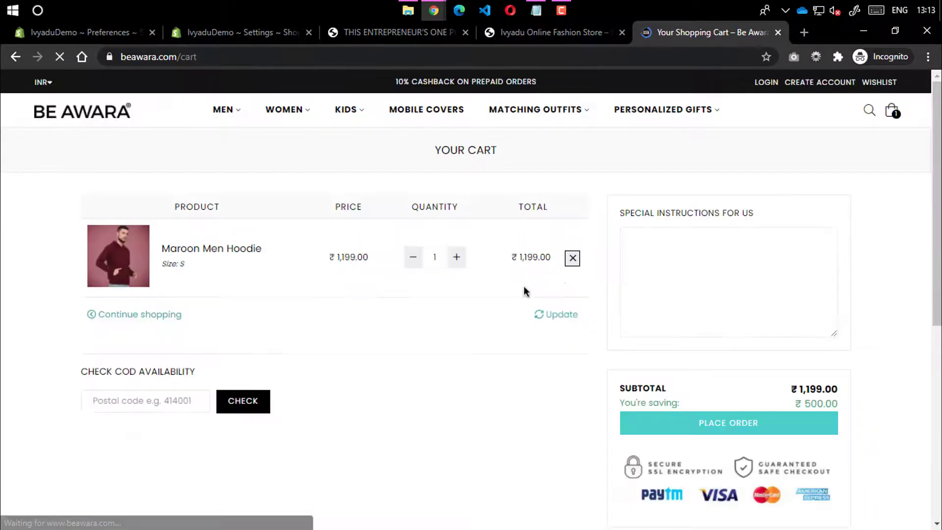
scroll(526, 290, down, 4)
click(728, 251)
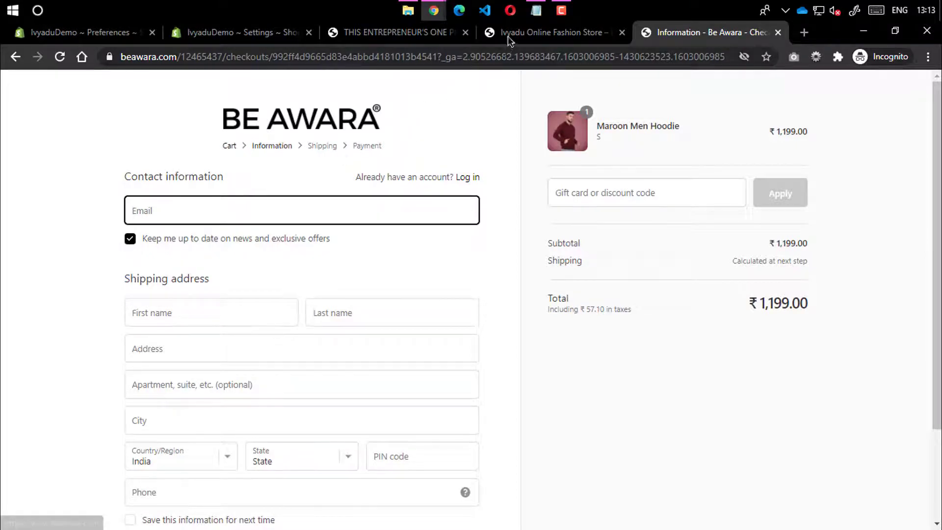
On the Be Awara checkout, untick and re-tick the pre-ticked newsletter opt-in to compare
click(426, 38)
click(240, 33)
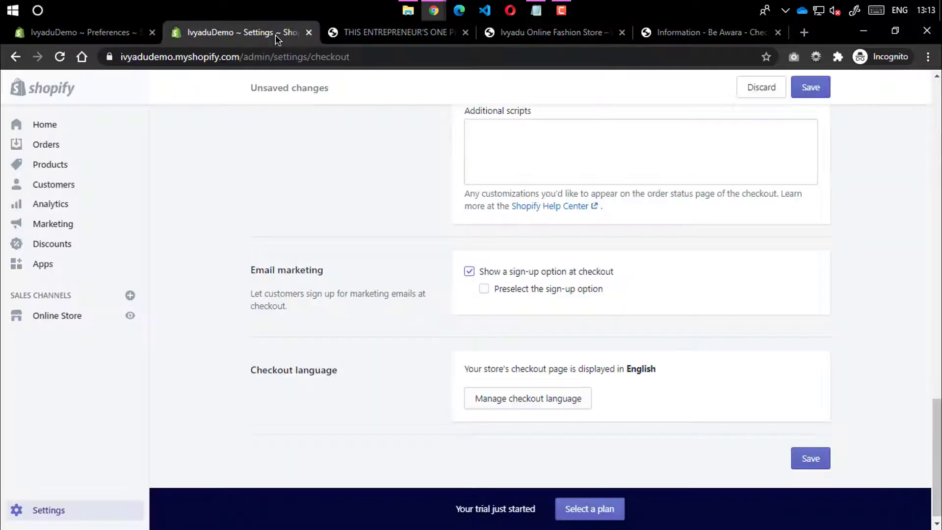
click(665, 34)
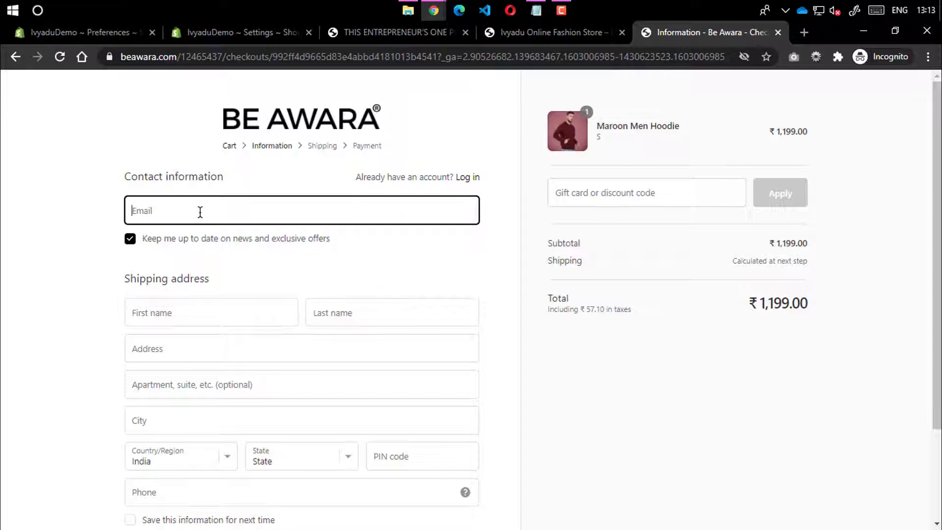
click(130, 238)
click(153, 222)
click(137, 239)
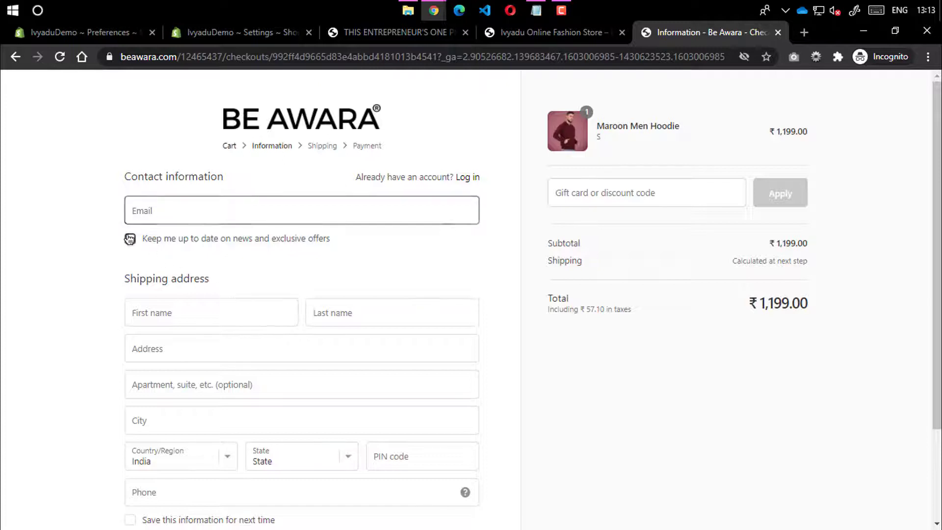
click(153, 216)
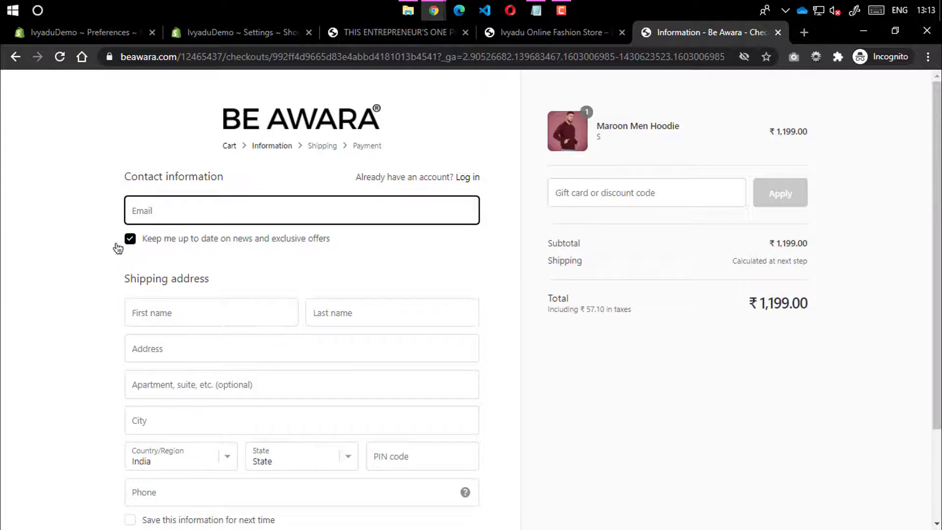
click(75, 243)
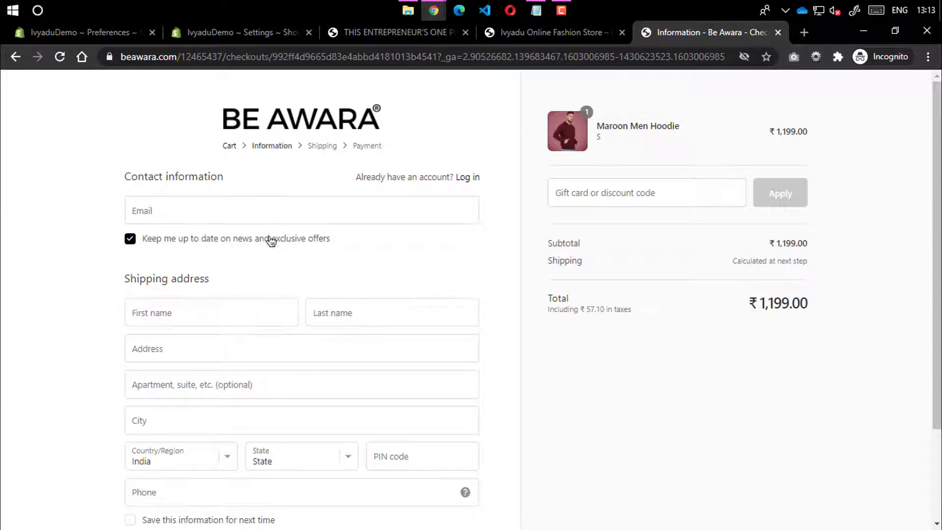
Back in Shopify's checkout settings, tick 'Preselect the sign-up option'
click(379, 35)
click(653, 42)
scroll(205, 384, down, 2)
scroll(205, 384, down, 1)
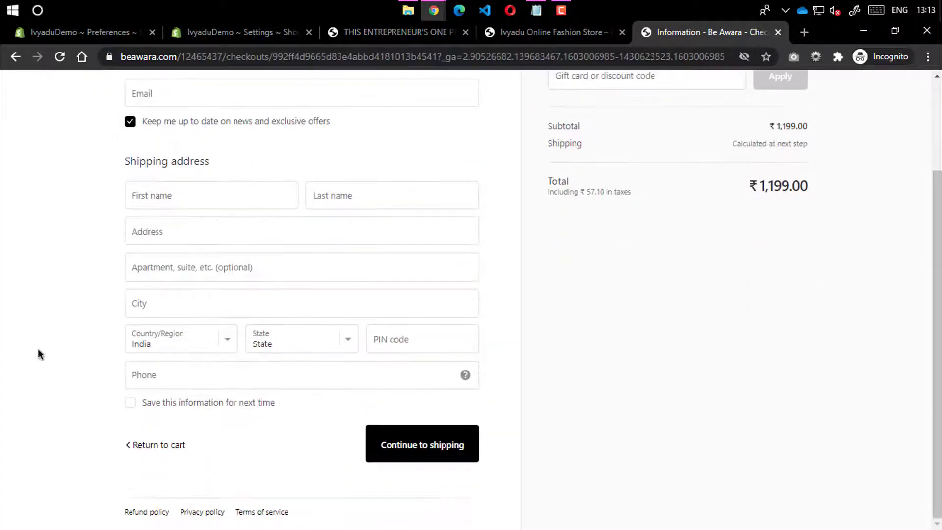
scroll(268, 244, up, 3)
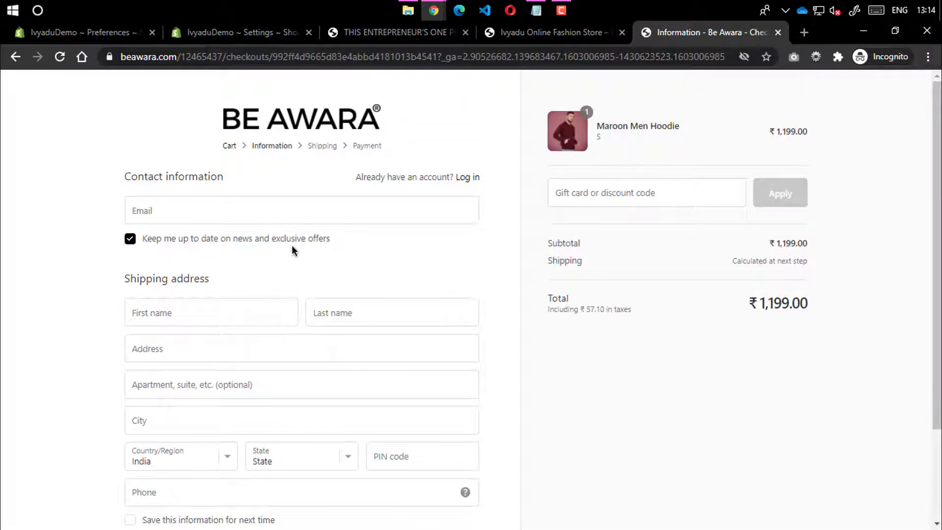
click(387, 33)
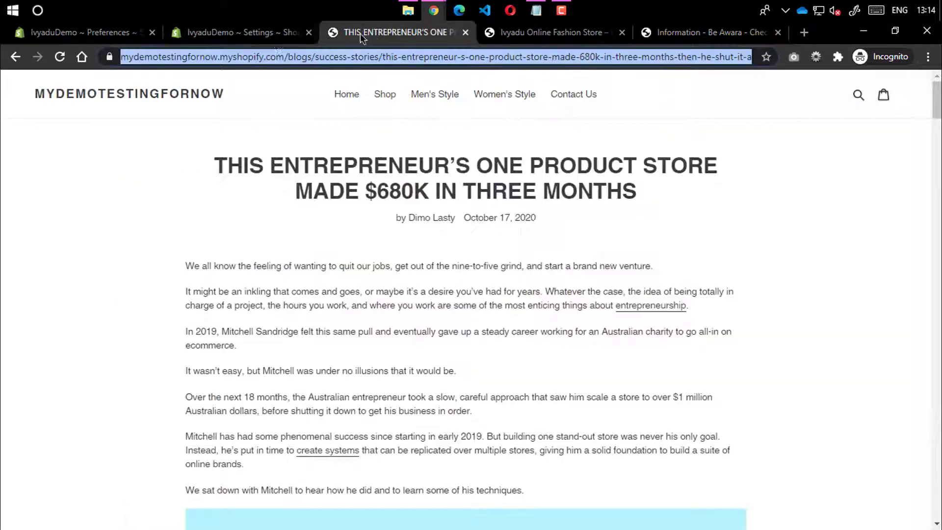
click(253, 33)
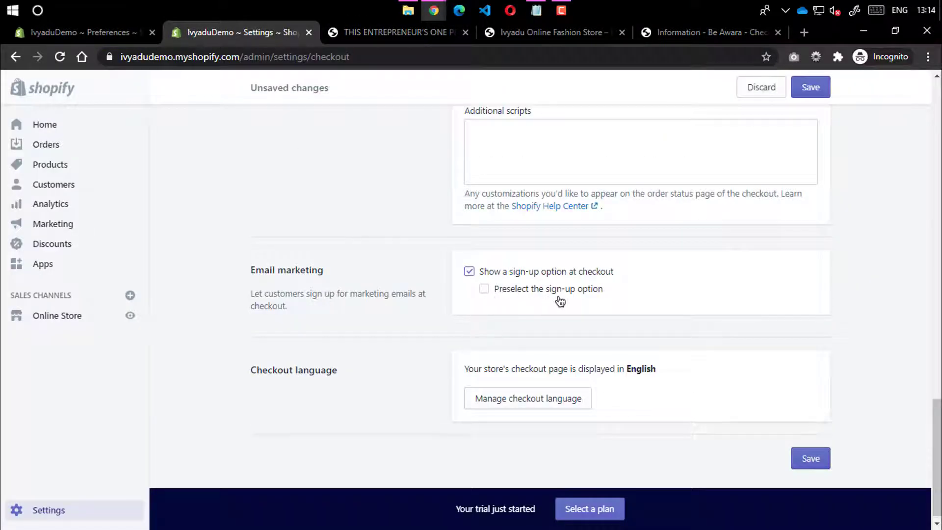
click(483, 289)
Save the checkout changes from the unsaved-changes bar, then return via the Settings breadcrumb
double_click(344, 312)
drag(362, 294, 401, 293)
click(358, 348)
drag(257, 371, 369, 374)
click(370, 375)
scroll(729, 190, up, 4)
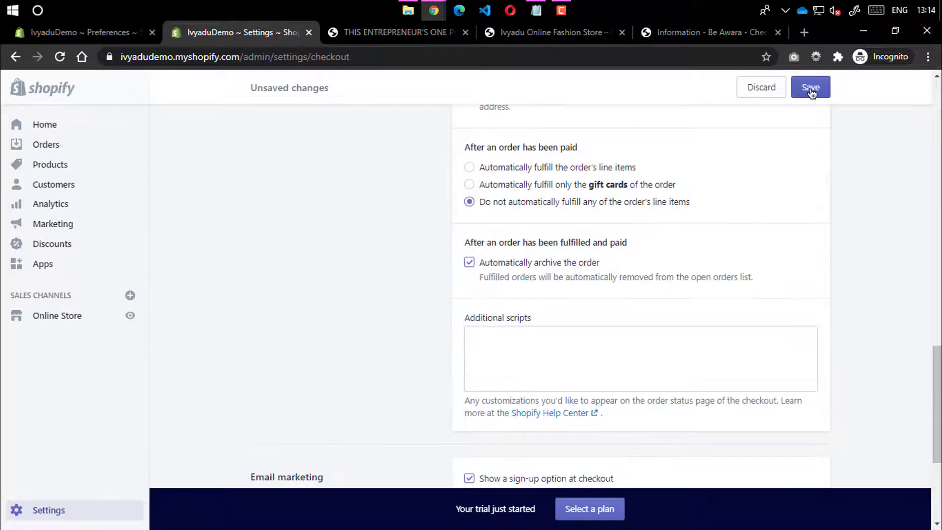
click(811, 88)
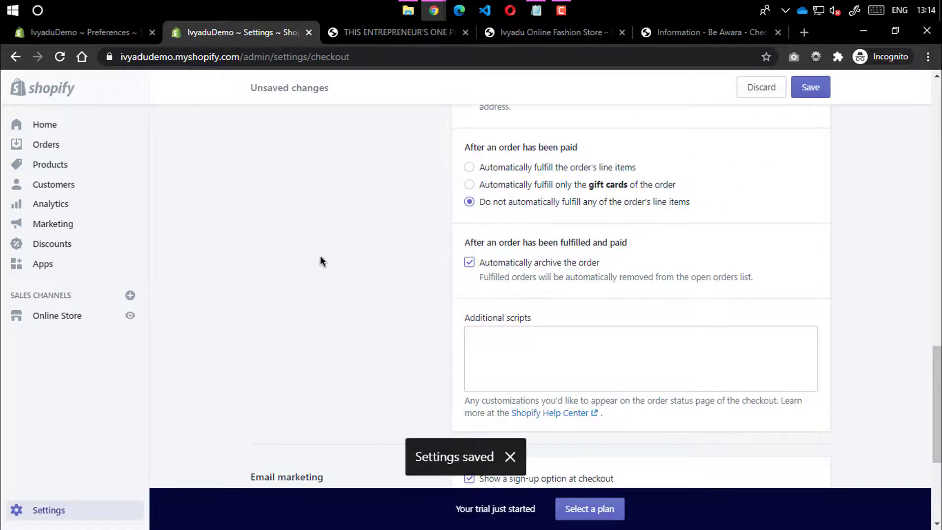
click(278, 139)
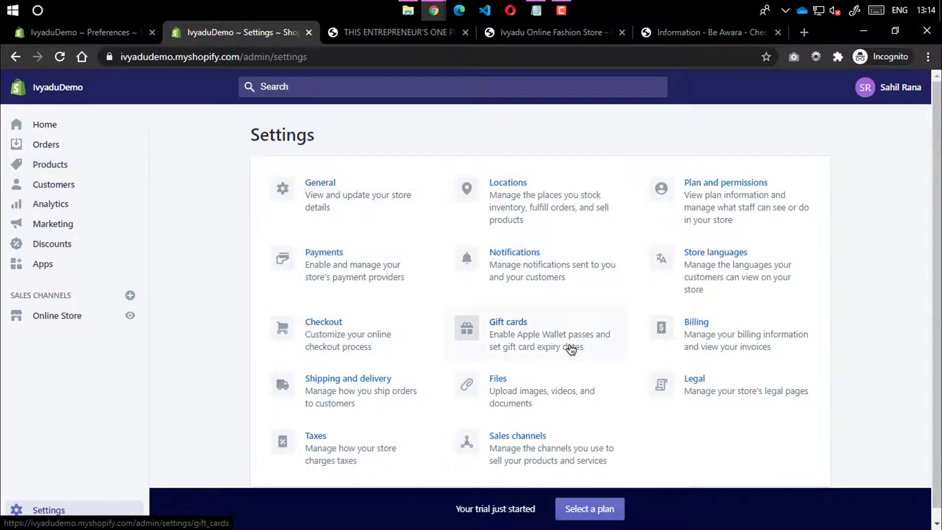
click(732, 343)
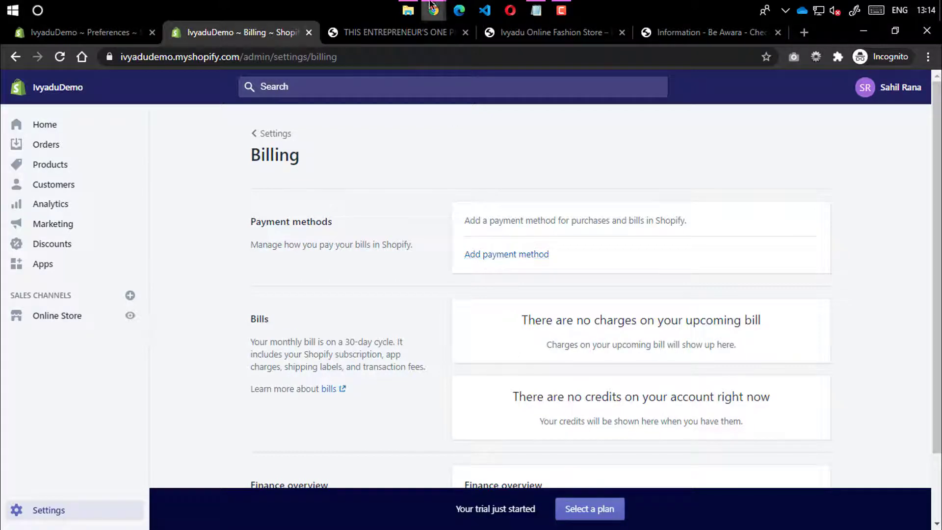
scroll(550, 237, down, 2)
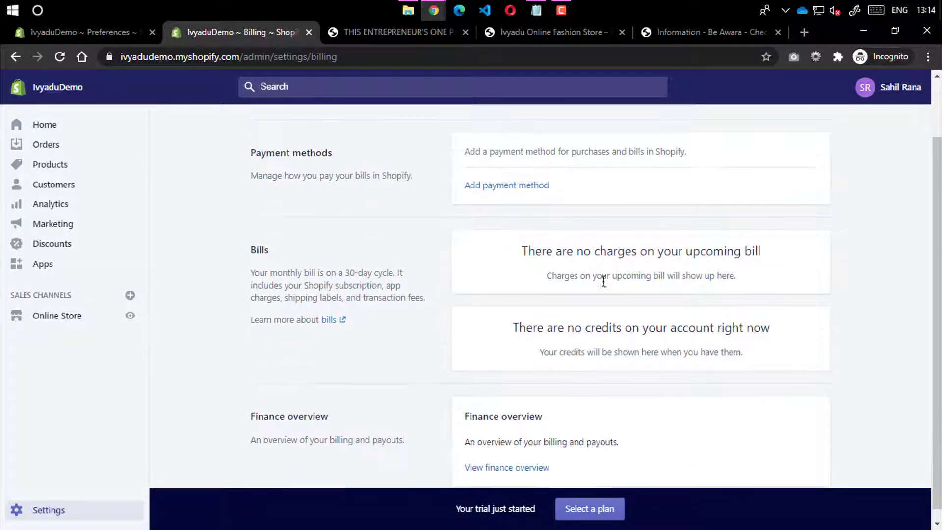
drag(603, 278, 736, 275)
triple_click(731, 275)
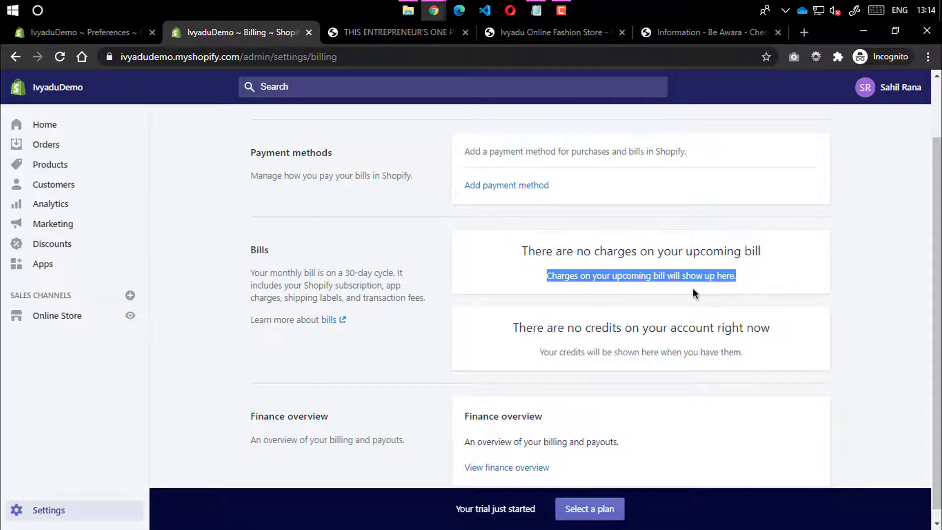
scroll(693, 289, down, 1)
scroll(436, 291, up, 2)
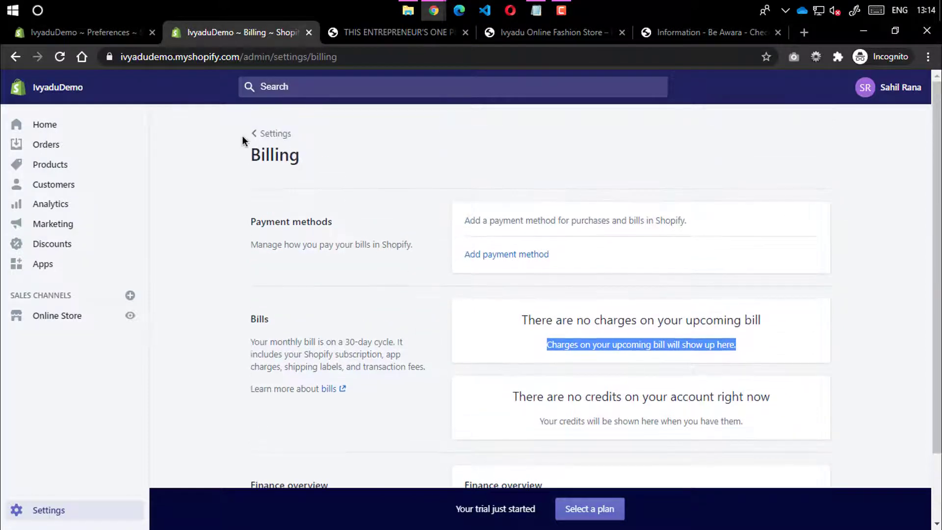
click(272, 133)
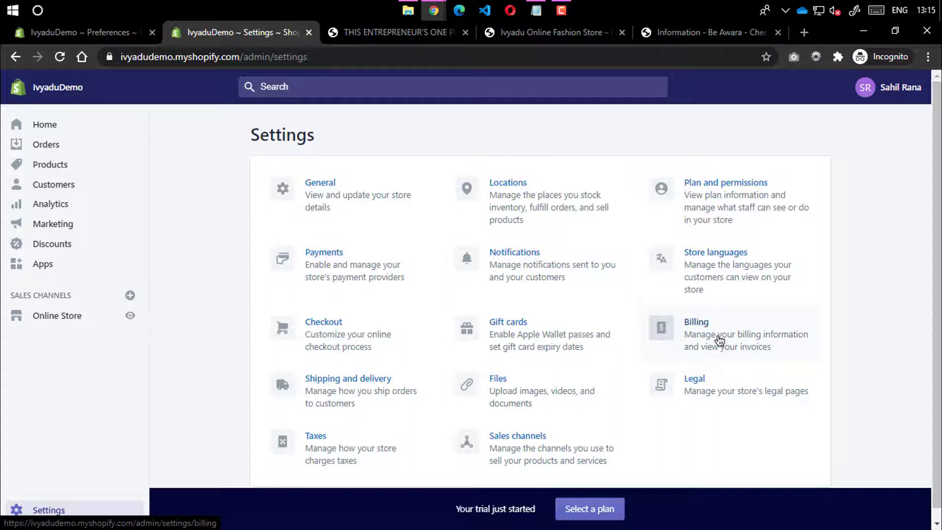
click(378, 393)
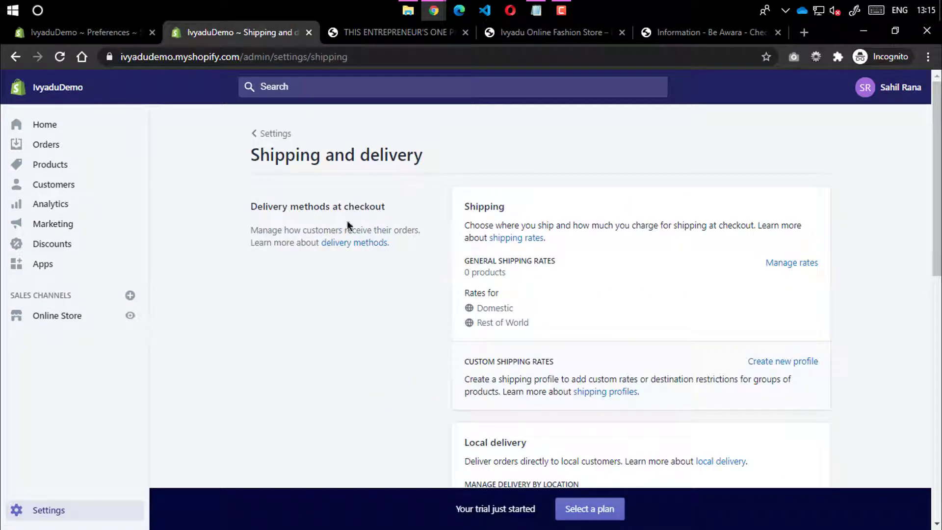
drag(265, 158, 425, 149)
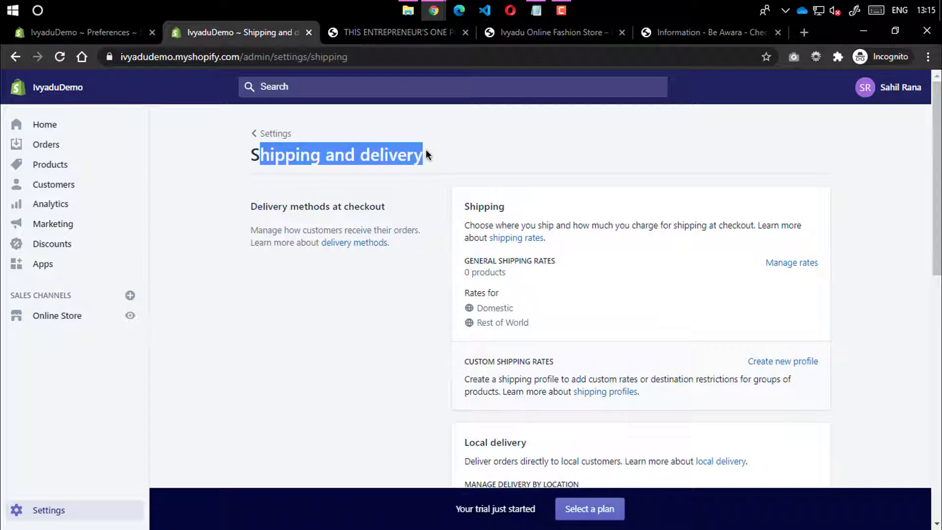
double_click(403, 150)
double_click(320, 159)
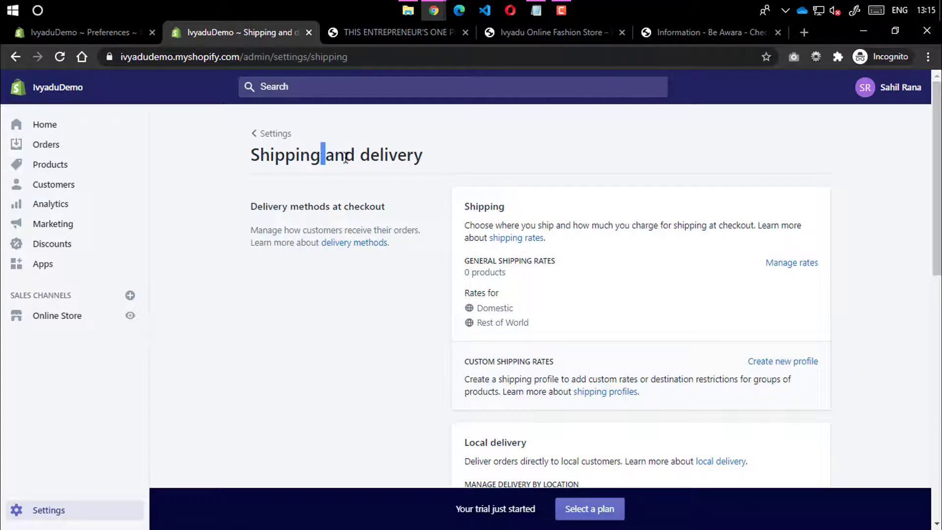
double_click(347, 156)
double_click(398, 147)
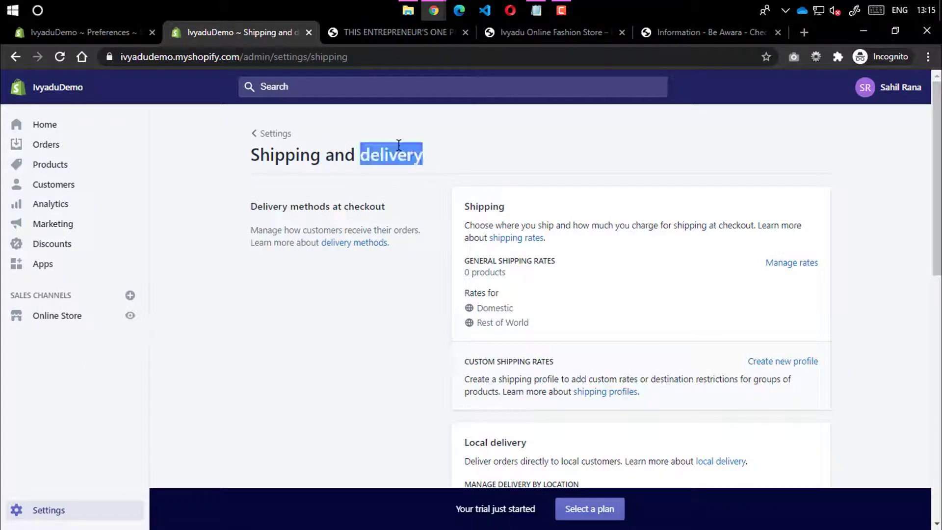
click(429, 170)
double_click(417, 154)
click(463, 151)
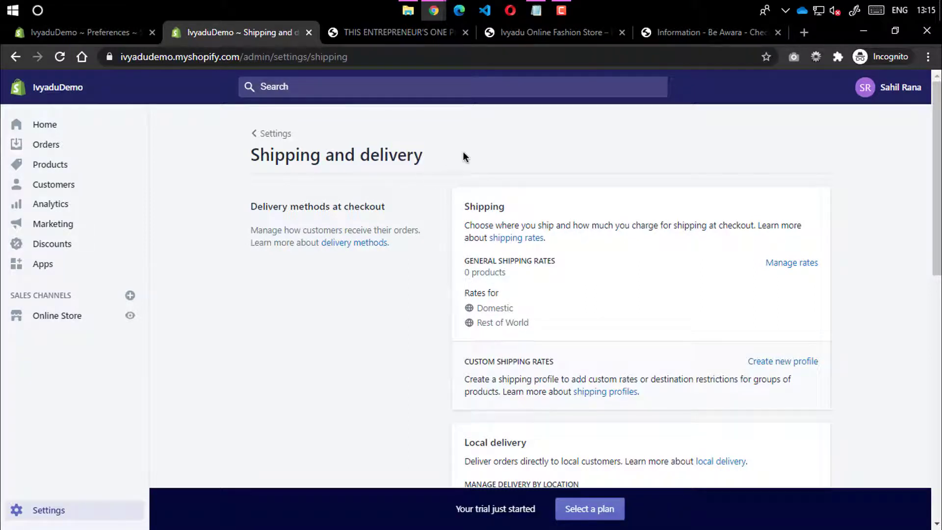
click(678, 40)
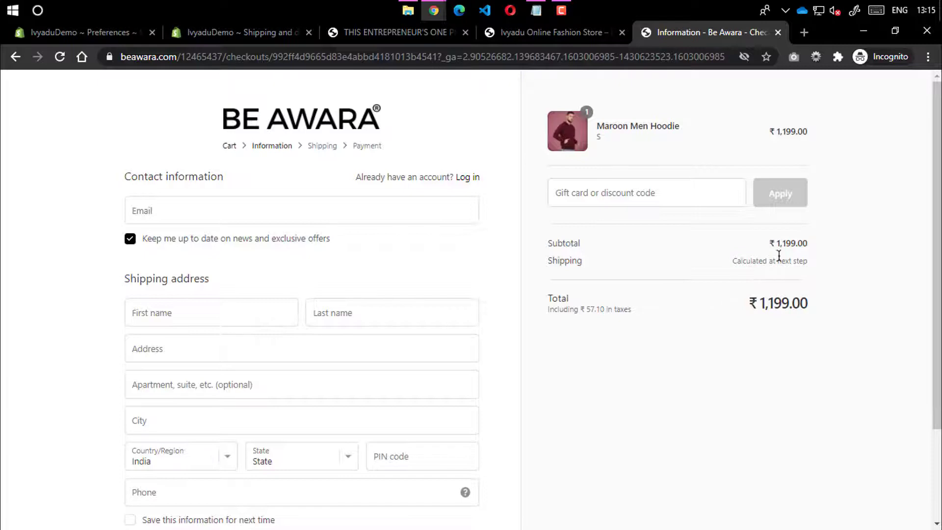
drag(780, 258, 721, 281)
drag(585, 309, 632, 309)
click(579, 333)
click(357, 38)
click(242, 37)
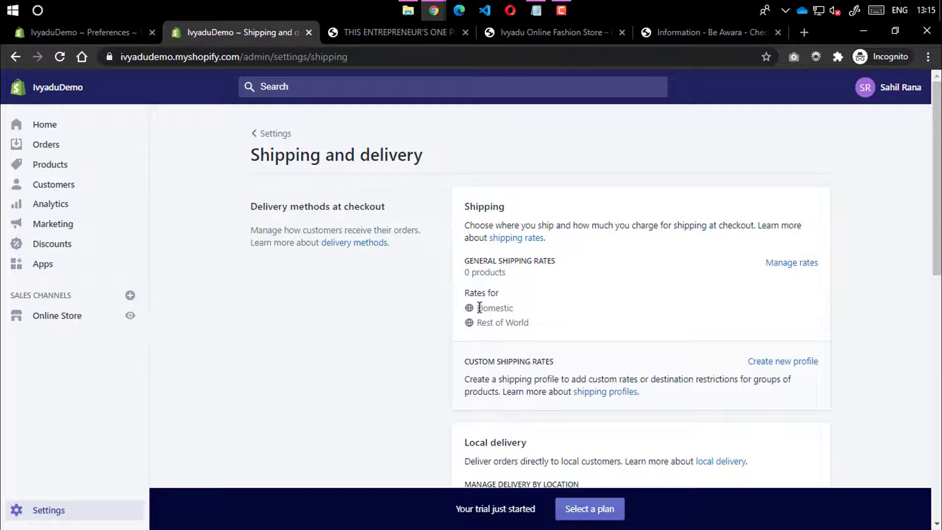
drag(479, 308, 537, 326)
drag(476, 309, 515, 308)
scroll(520, 309, down, 3)
drag(476, 184, 527, 183)
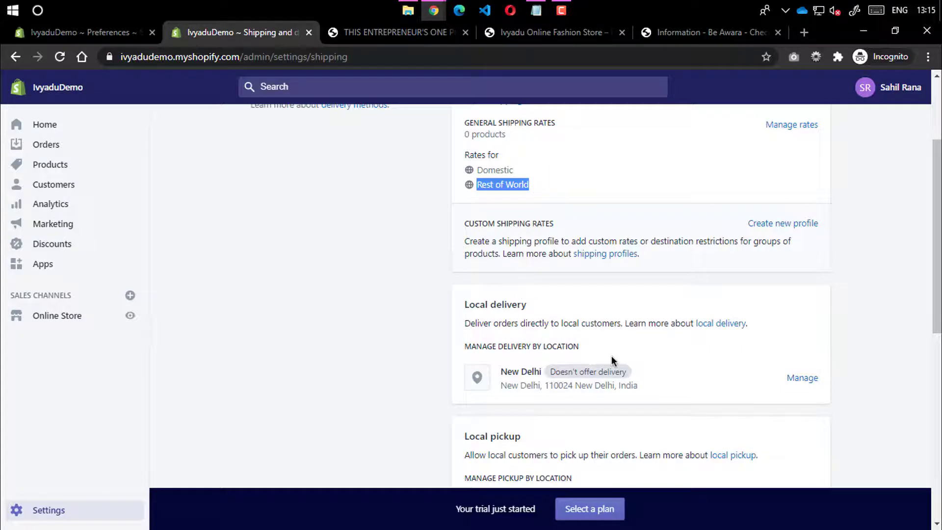
scroll(612, 355, down, 3)
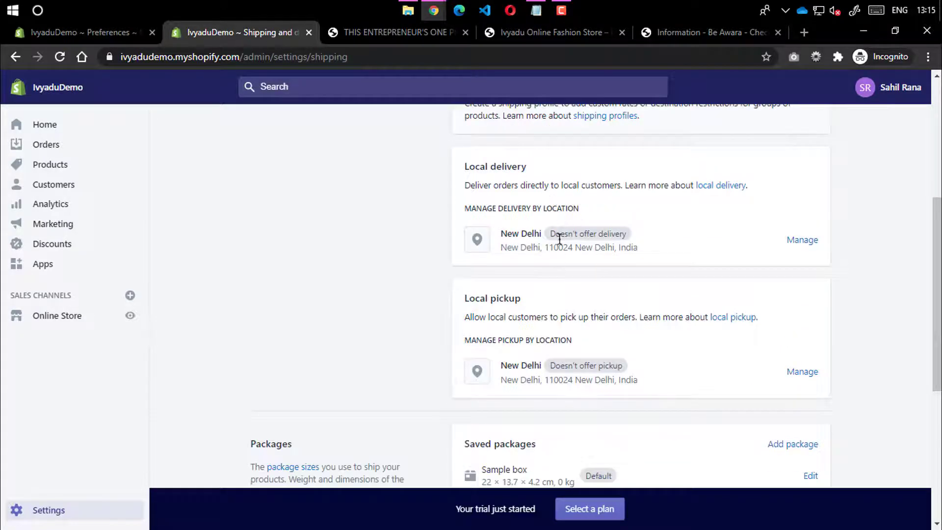
scroll(551, 311, down, 2)
scroll(539, 241, up, 2)
scroll(574, 384, up, 4)
scroll(574, 385, down, 9)
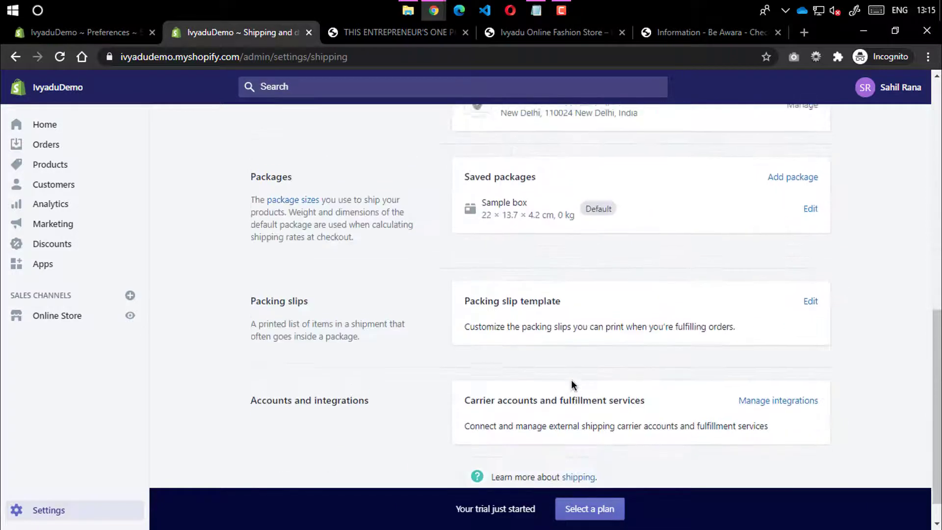
scroll(632, 326, up, 4)
scroll(632, 325, down, 3)
drag(474, 229, 534, 236)
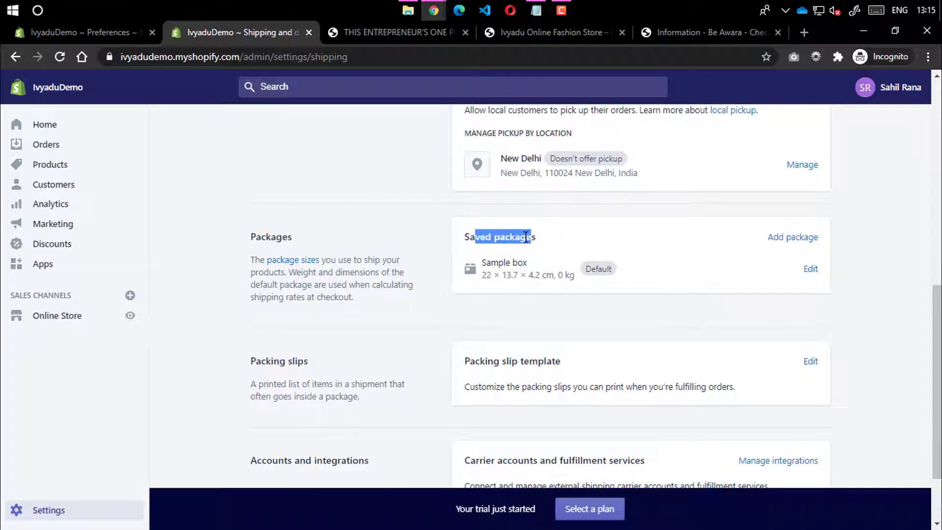
click(556, 303)
drag(573, 276, 474, 276)
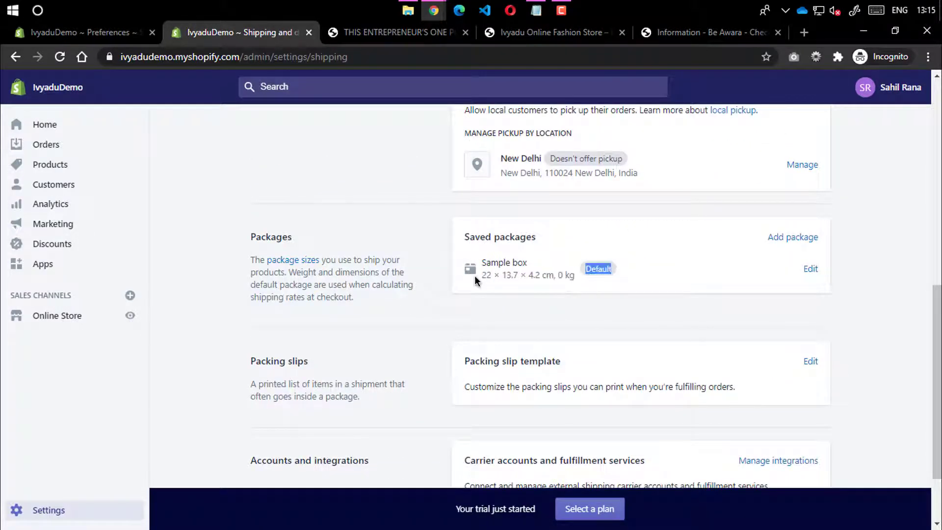
click(518, 278)
scroll(536, 334, down, 2)
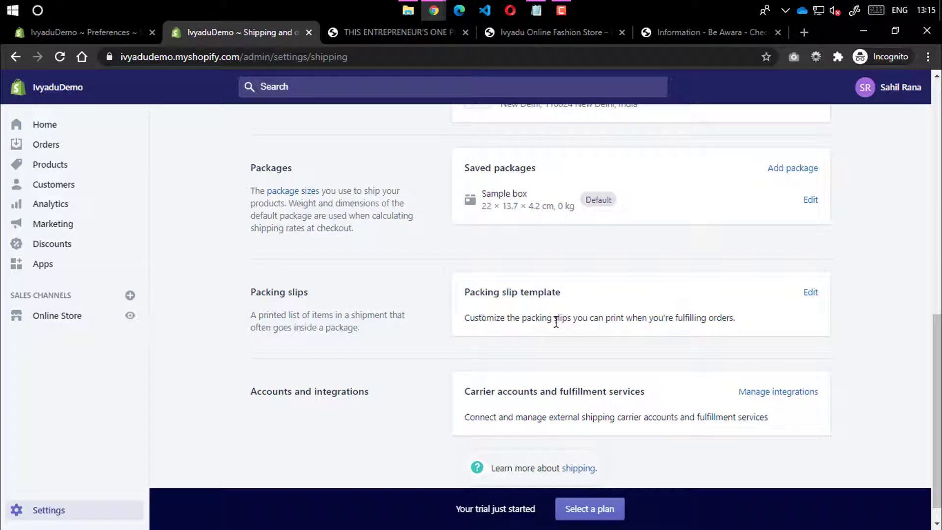
drag(464, 318, 795, 306)
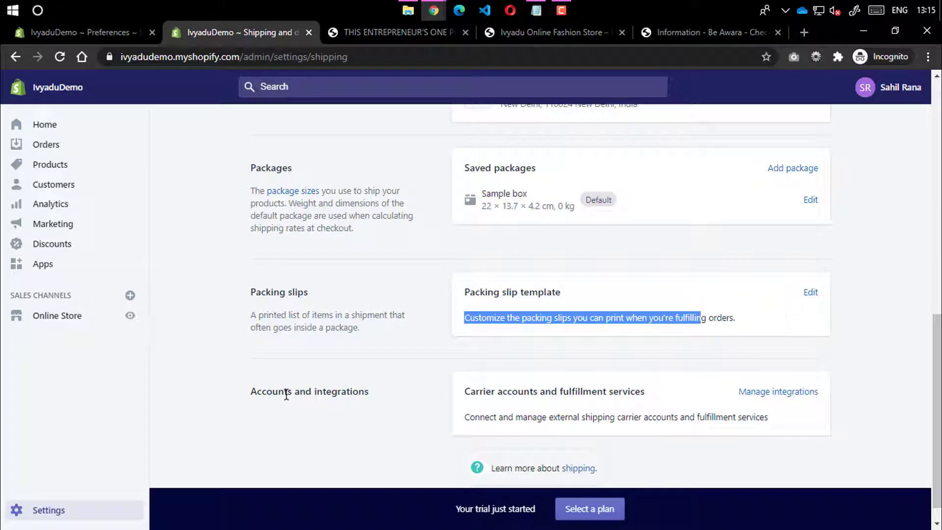
scroll(665, 437, up, 10)
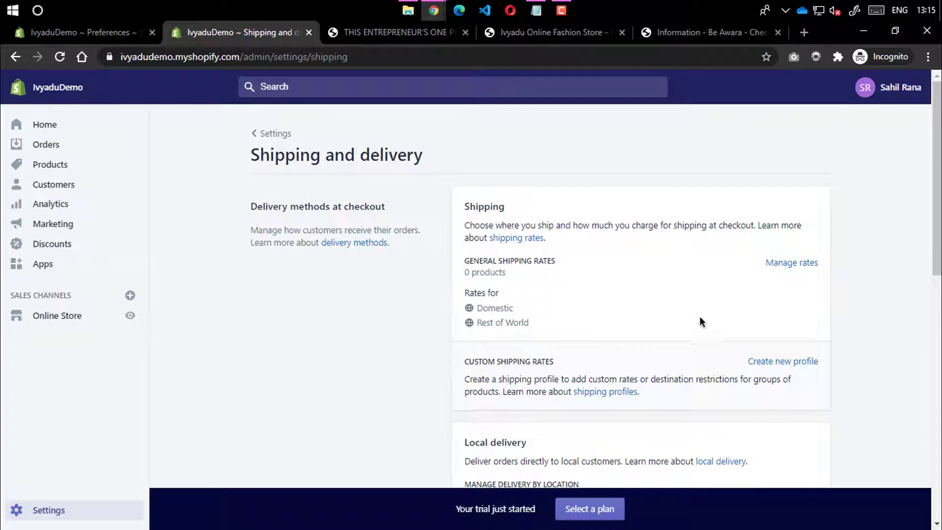
Open Manage rates and review the Free Domestic and ₹1,500.00 Rest of World rates
click(791, 263)
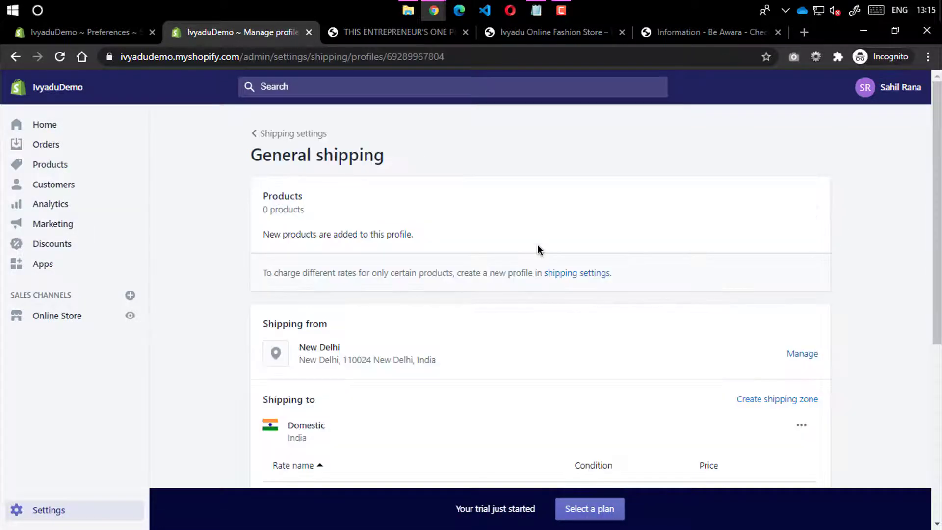
scroll(432, 334, down, 3)
scroll(416, 300, down, 3)
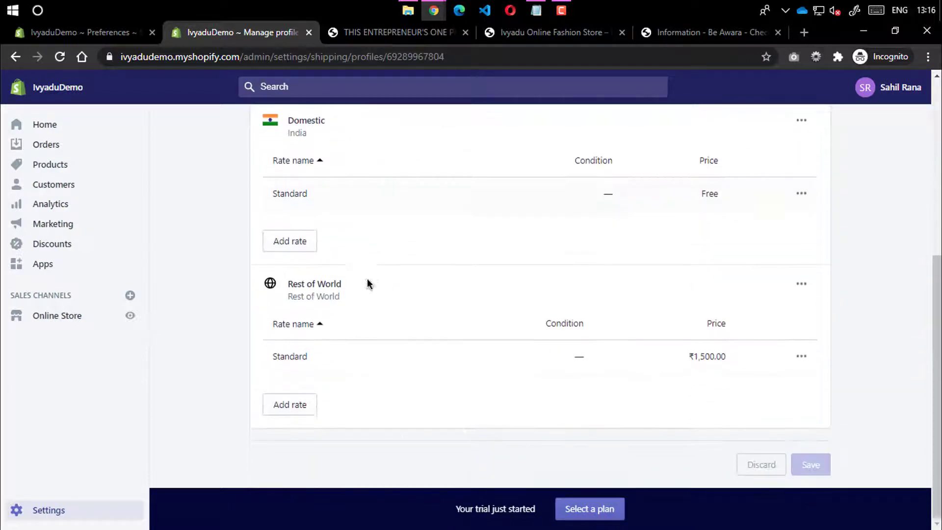
scroll(294, 275, up, 1)
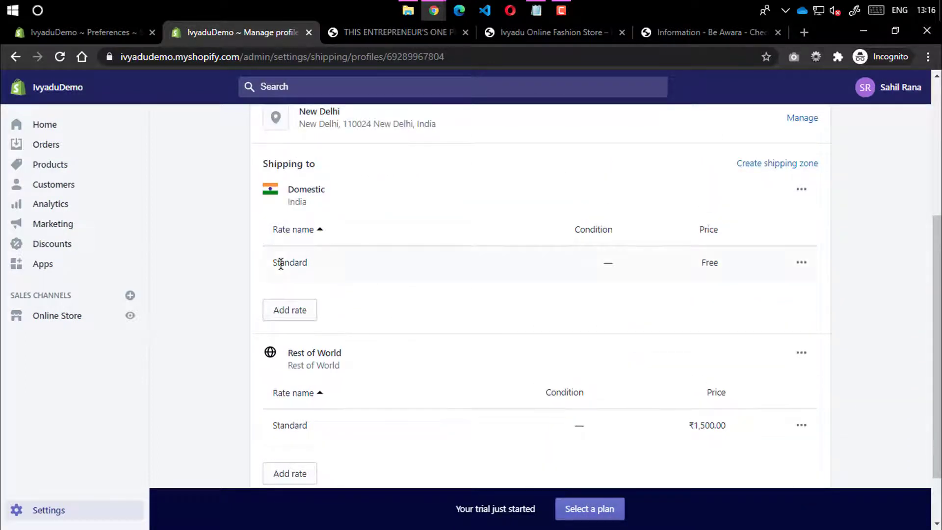
double_click(710, 261)
double_click(709, 423)
double_click(697, 425)
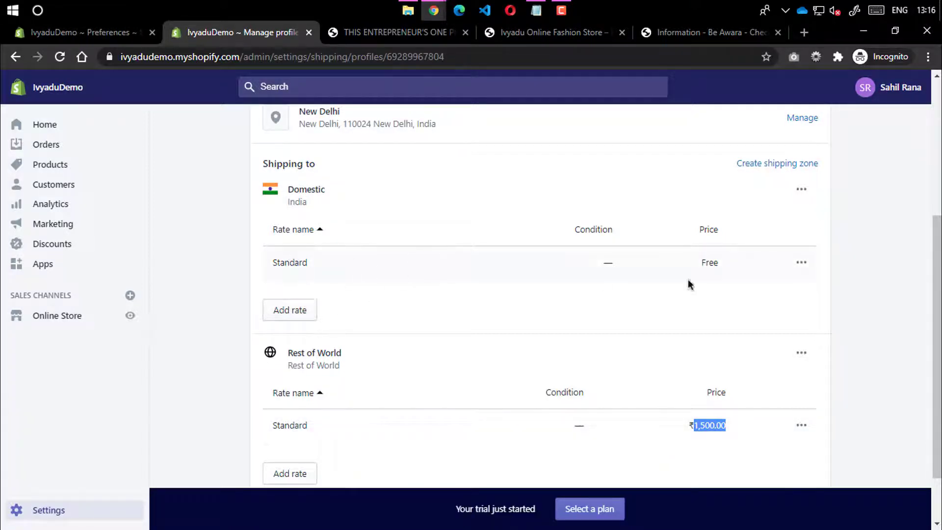
Rename the free Domestic Standard rate to 'Free Shipping'
click(801, 264)
click(781, 292)
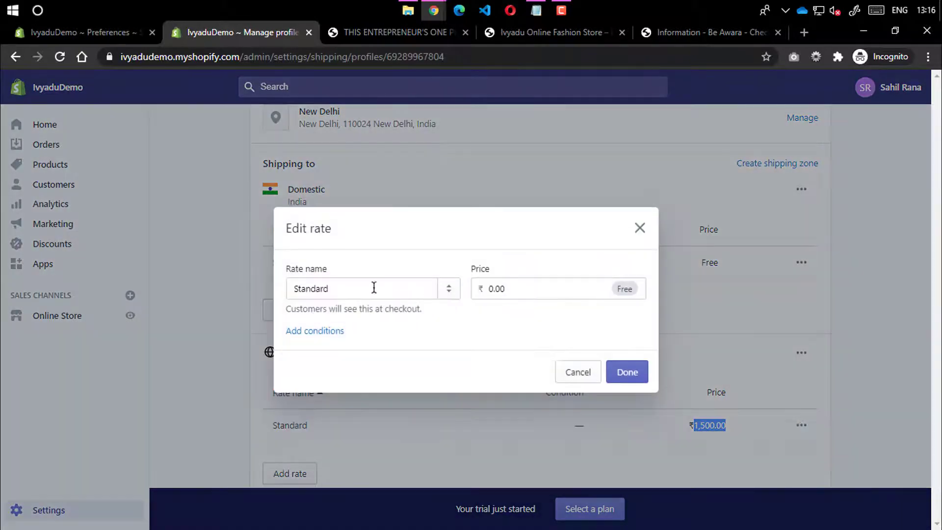
click(381, 288)
drag(362, 287, 193, 289)
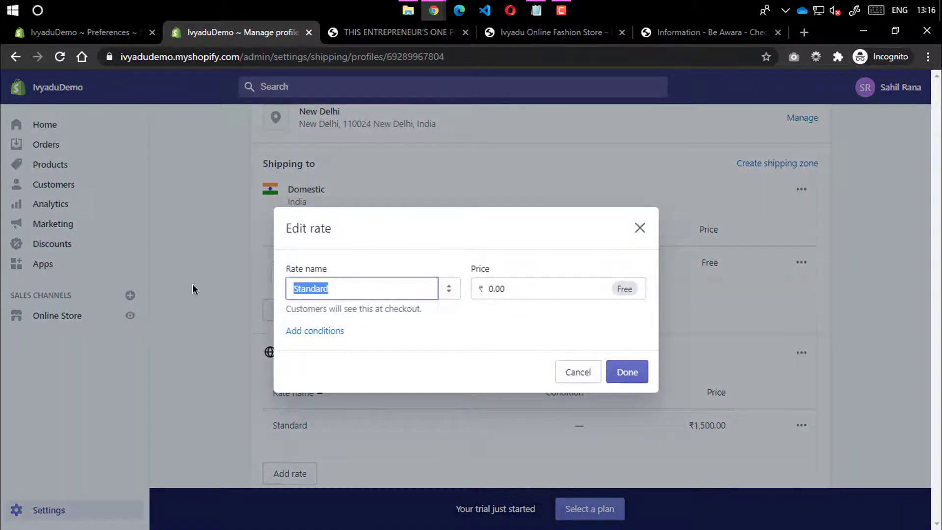
text(Free Shipping)
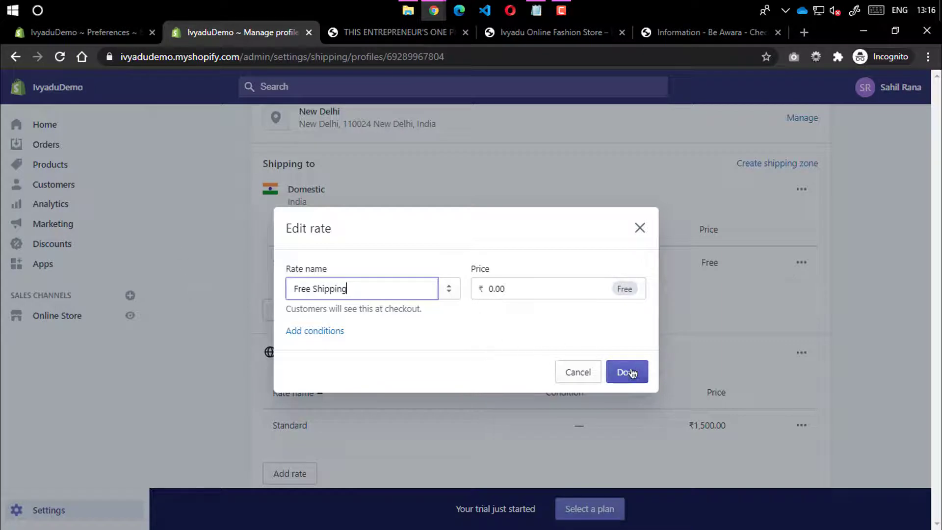
click(627, 372)
Add a Domestic rate named 'Standard' priced at ₹45.00
click(290, 309)
click(344, 316)
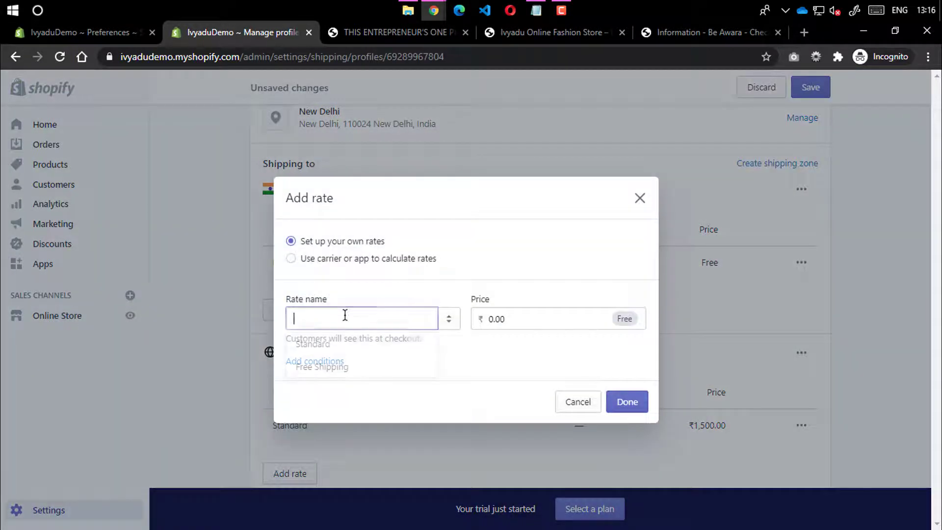
text(S)
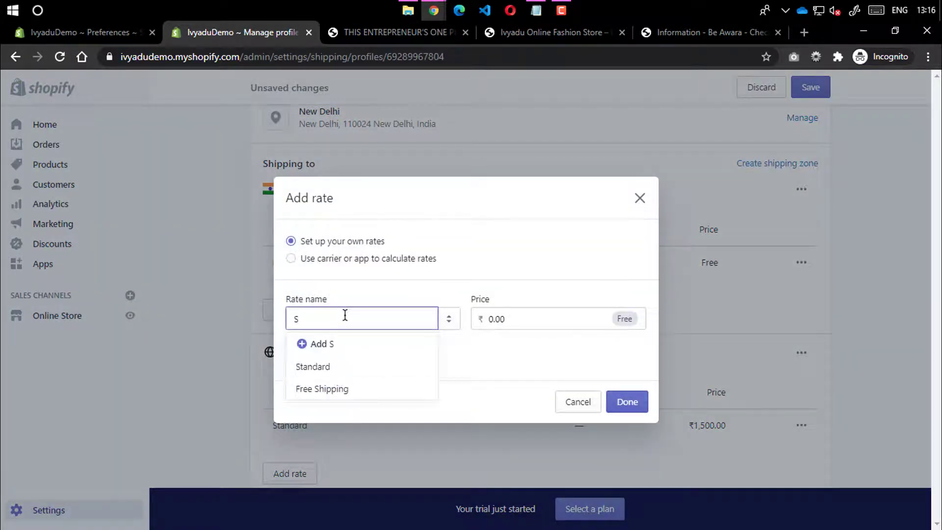
text(tandard)
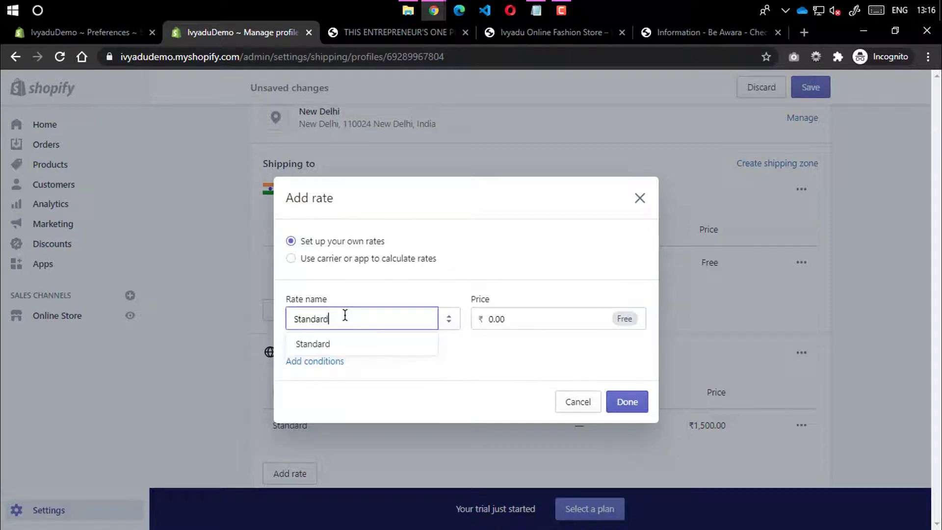
key(Tab)
text(45)
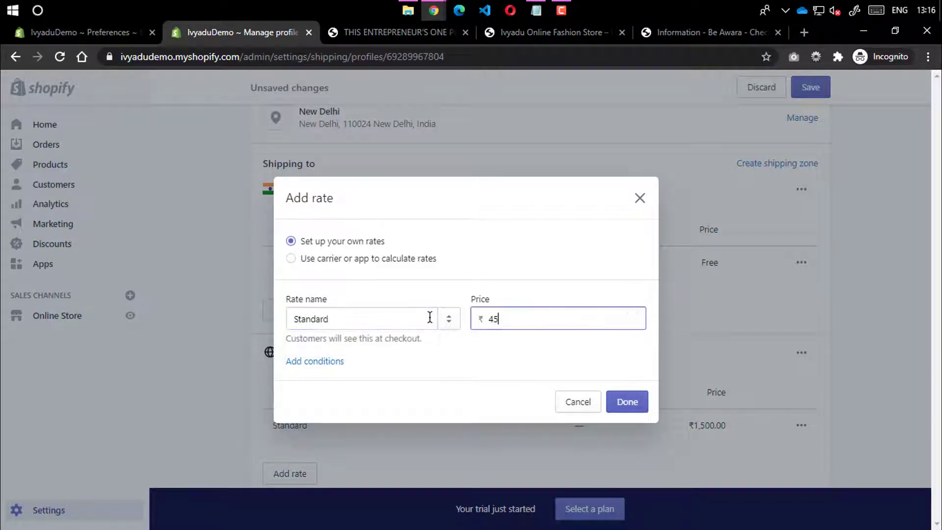
click(638, 407)
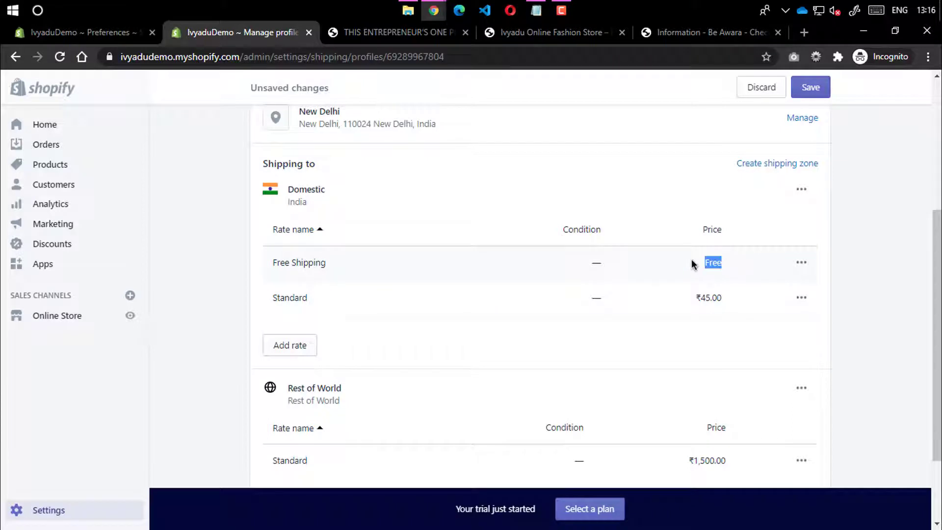
Limit the ₹45.00 Standard rate to orders priced from ₹0.00 to ₹1,200.00
click(801, 297)
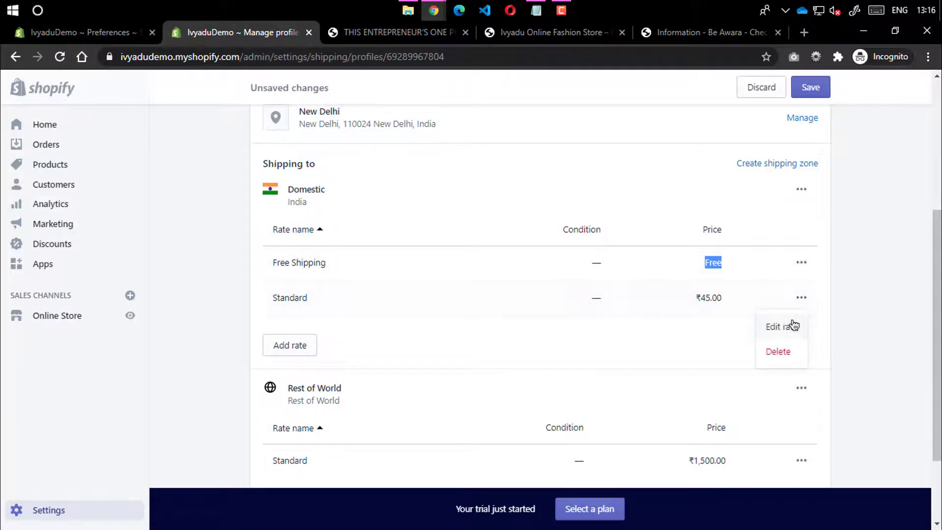
click(793, 325)
click(324, 331)
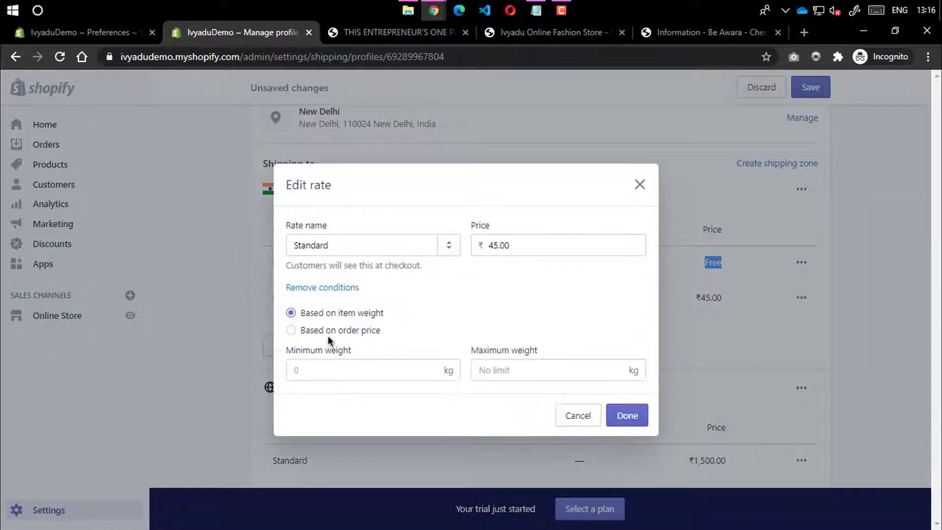
click(357, 330)
click(390, 363)
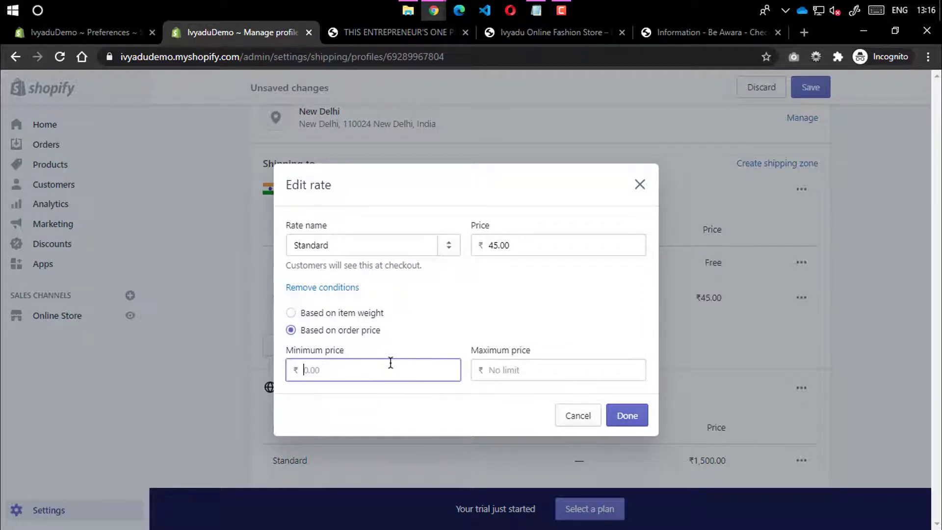
text(100)
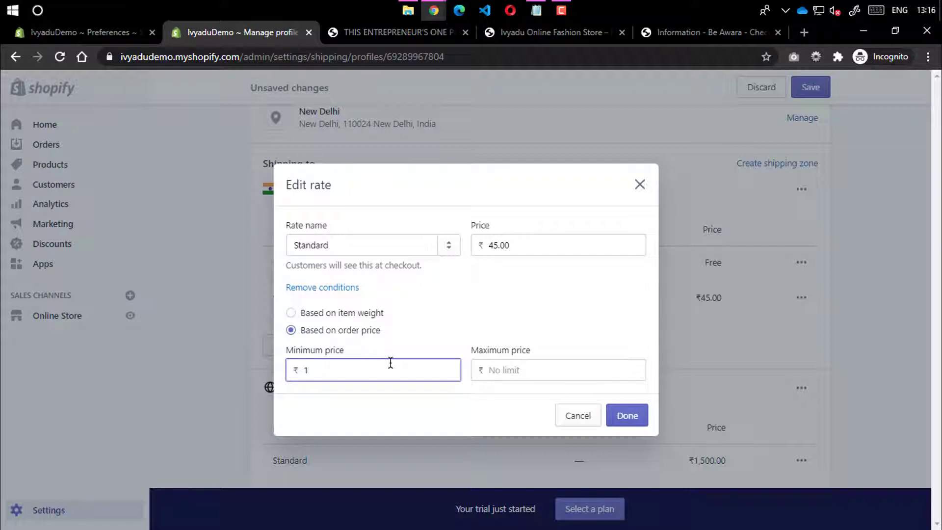
key(BackSpace)
text(0)
click(522, 364)
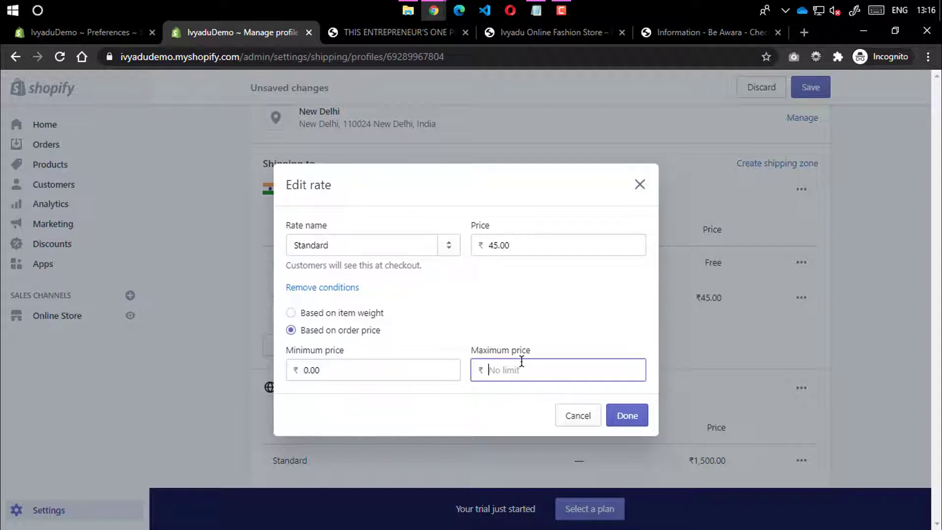
text(1200)
click(571, 287)
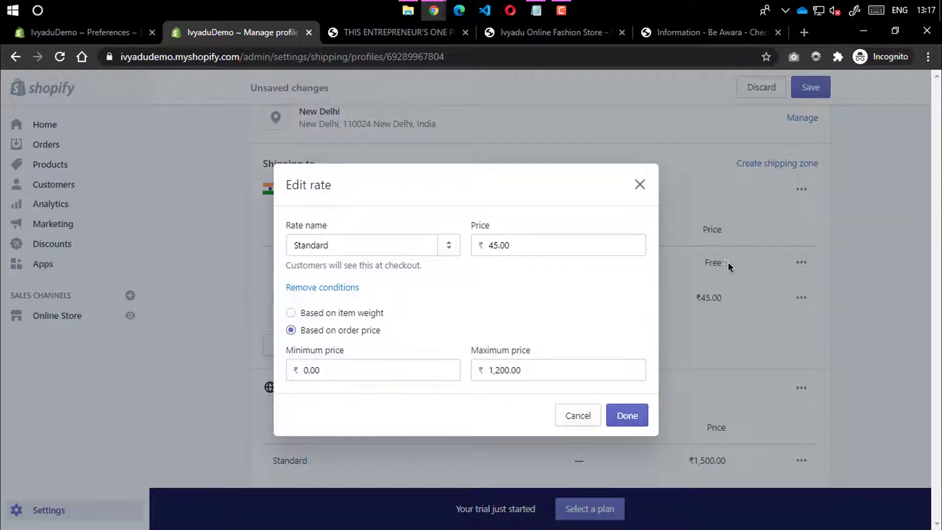
click(628, 417)
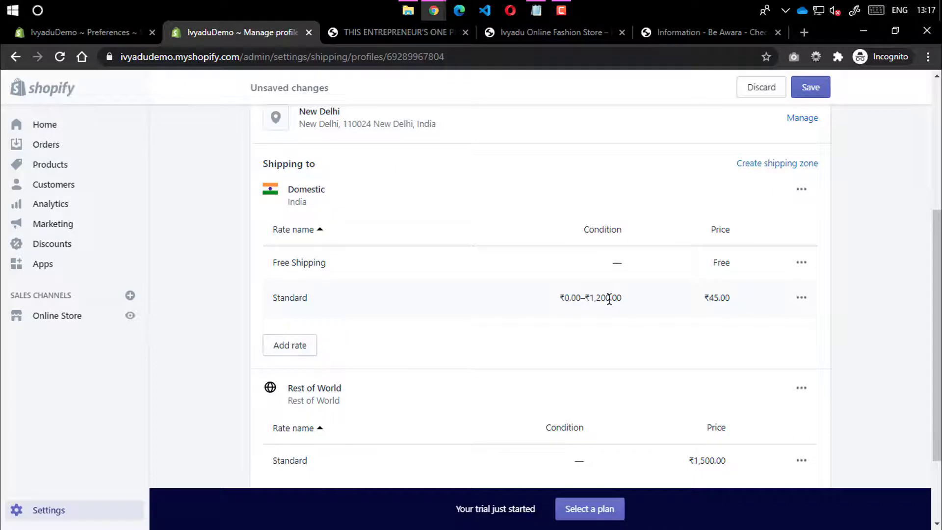
Check the Free Shipping price, then head back to Shipping settings and get the unsaved-changes warning
double_click(720, 262)
scroll(307, 319, down, 1)
scroll(316, 461, up, 1)
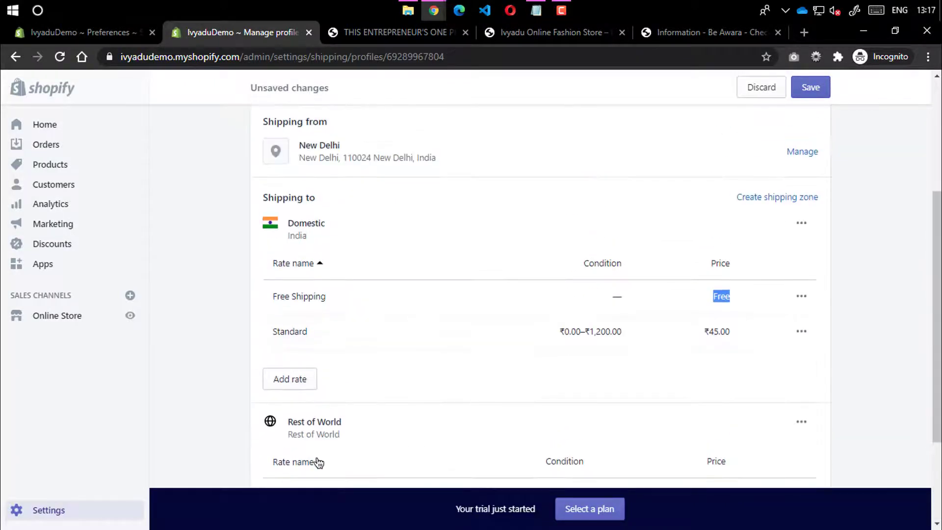
scroll(309, 434, down, 3)
scroll(811, 112, up, 7)
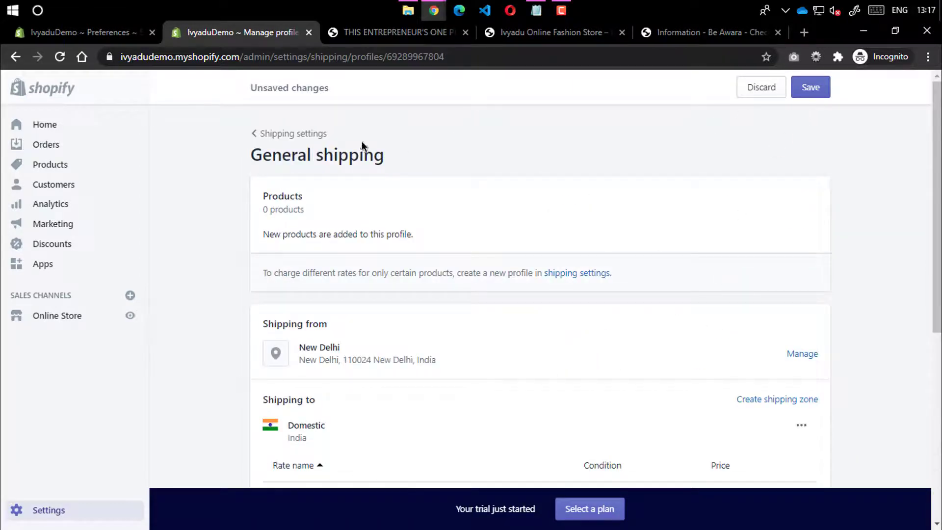
click(263, 134)
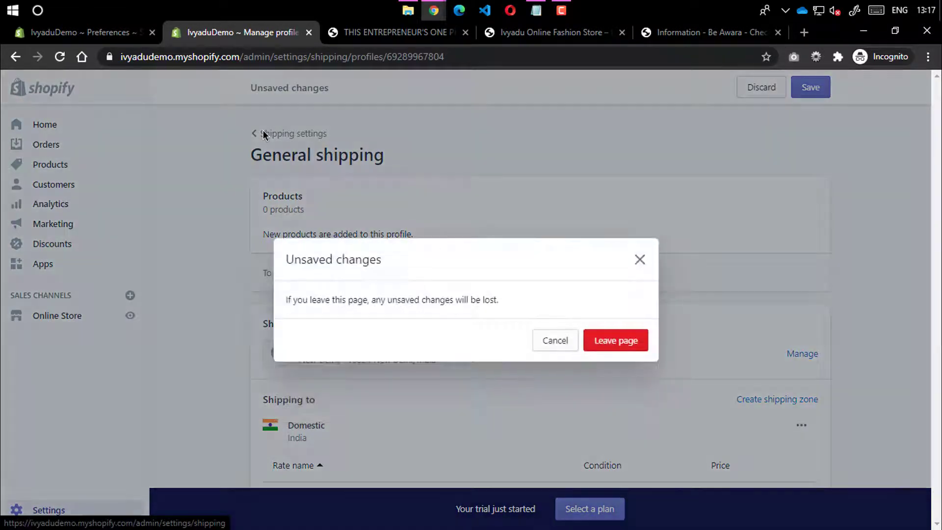
Leave the rates unsaved, then open and close a new shipping zone form without saving
click(619, 339)
scroll(631, 312, down, 5)
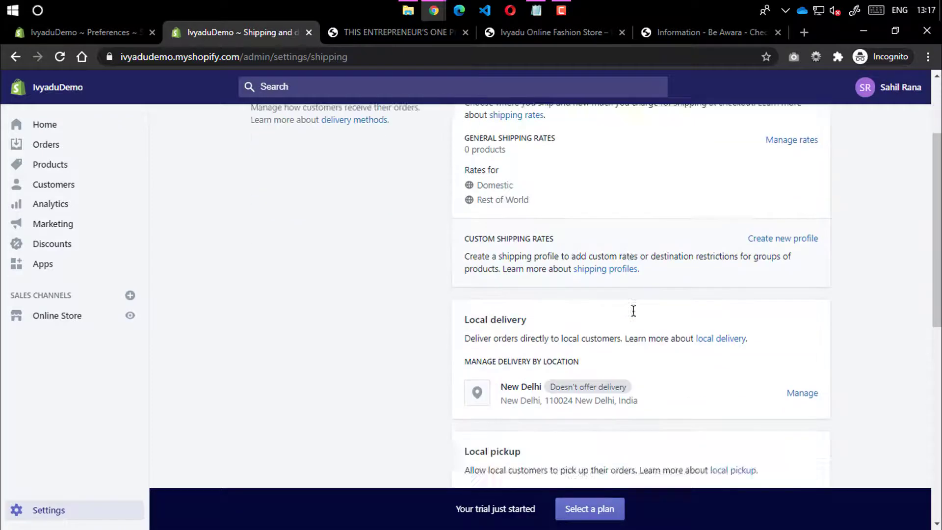
scroll(760, 192, up, 4)
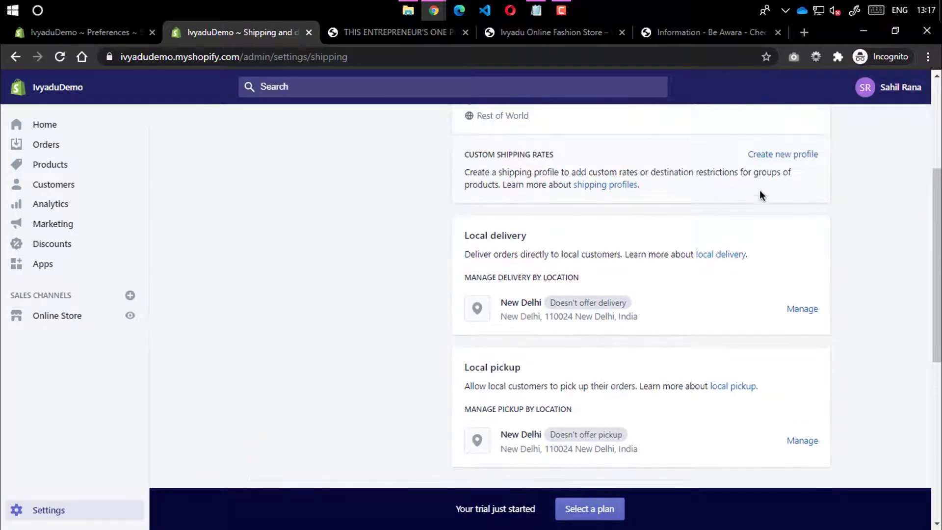
click(785, 293)
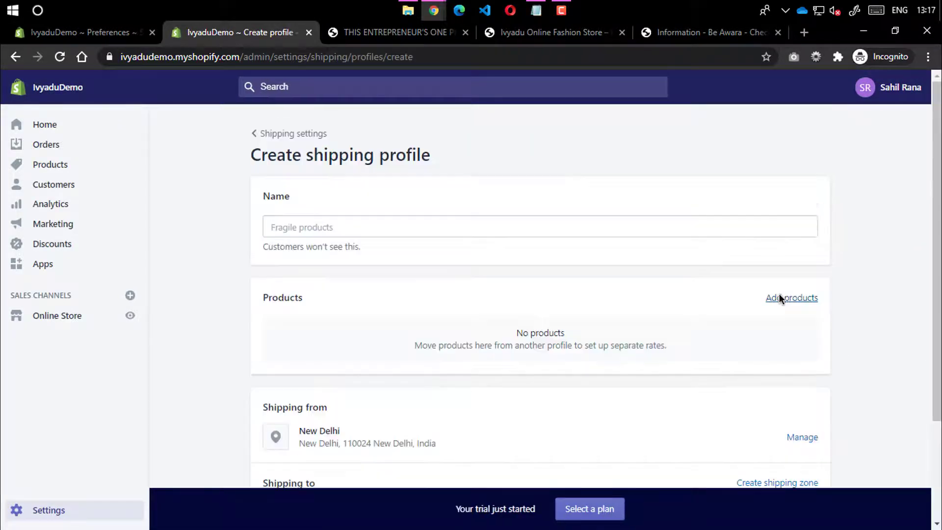
scroll(279, 272, down, 3)
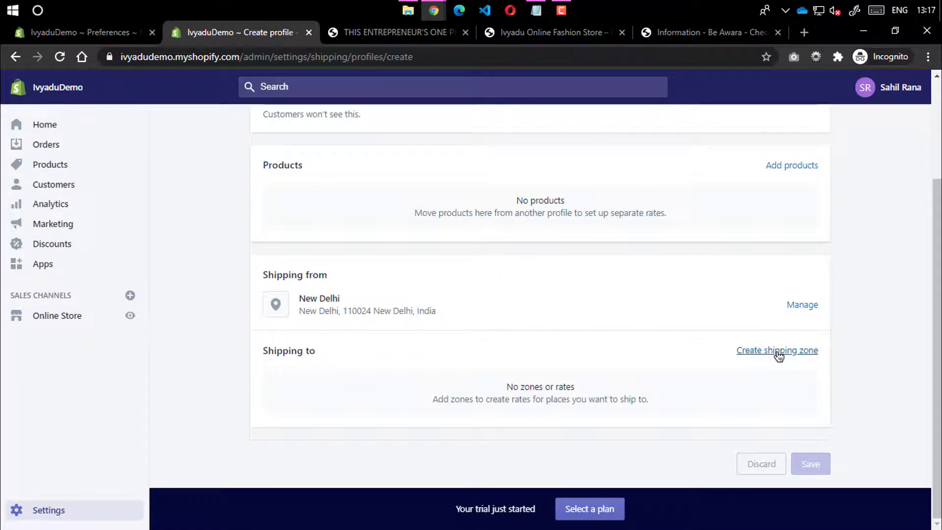
scroll(778, 355, up, 2)
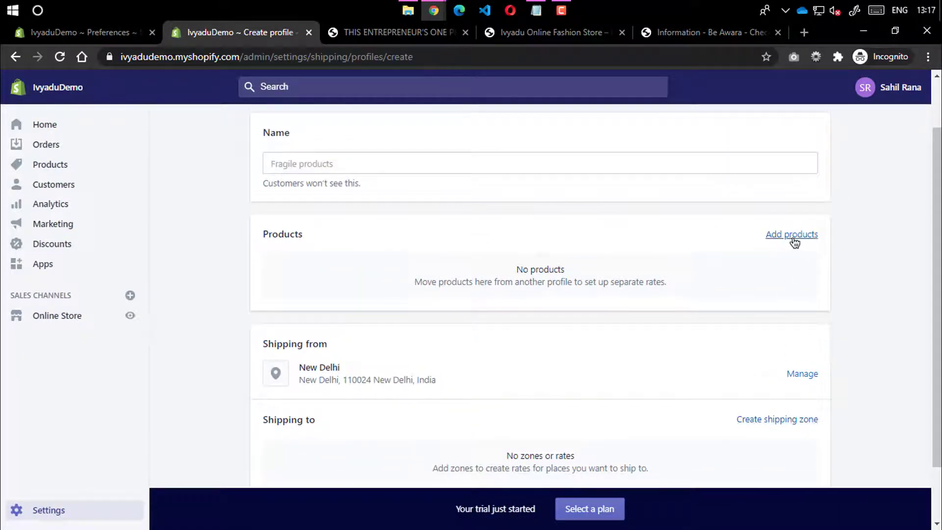
scroll(790, 265, down, 2)
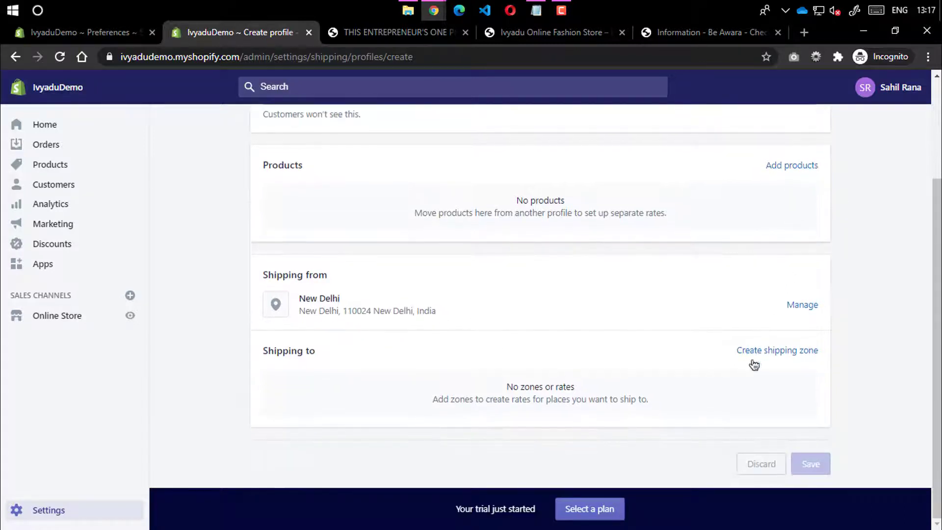
click(765, 350)
scroll(368, 351, down, 20)
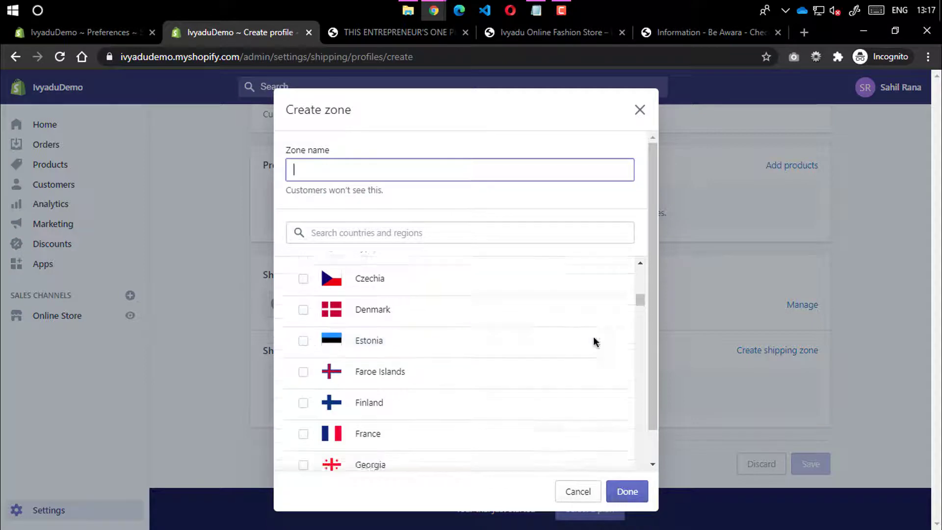
drag(640, 300, 633, 242)
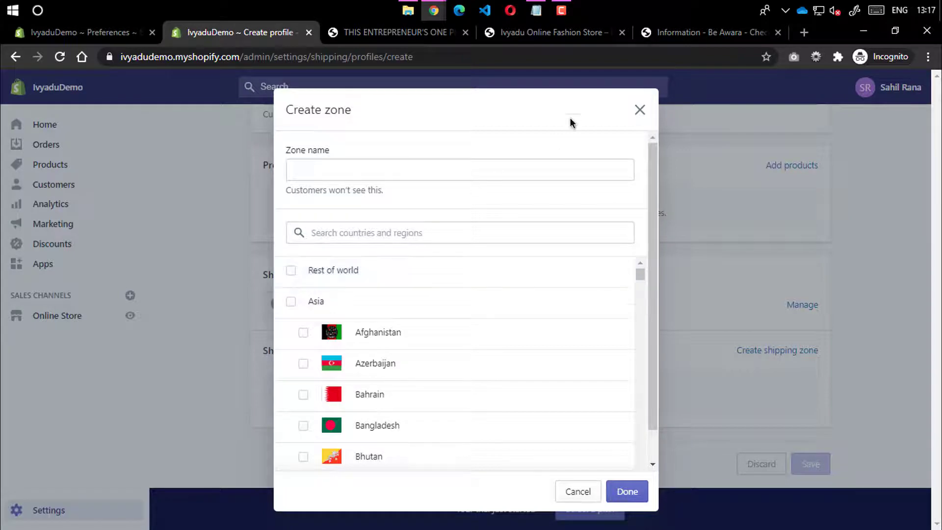
click(639, 110)
Open and close the empty product picker, then return to Shipping and delivery settings
scroll(736, 265, up, 3)
click(793, 296)
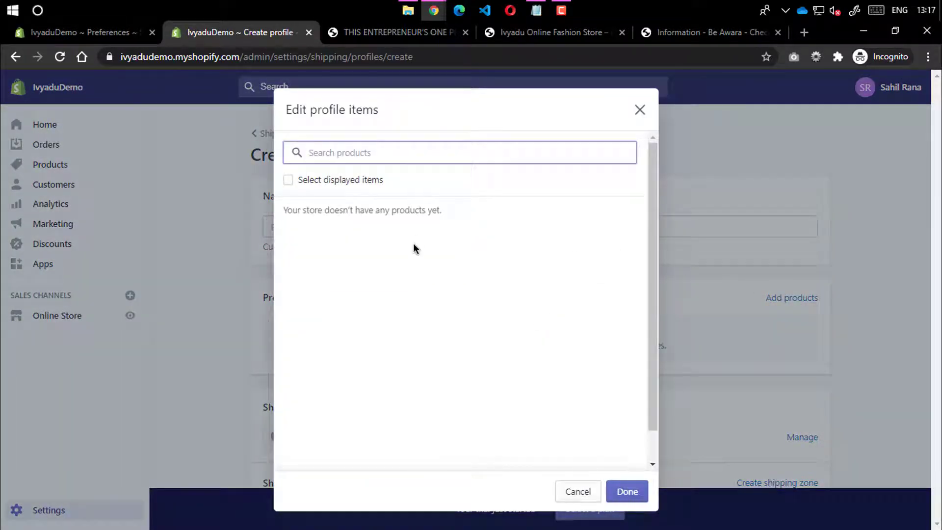
click(640, 110)
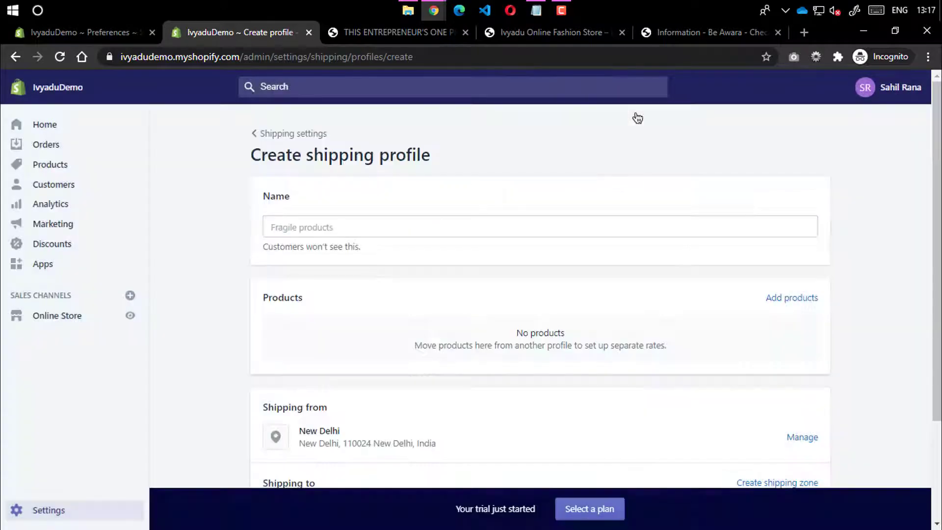
click(268, 140)
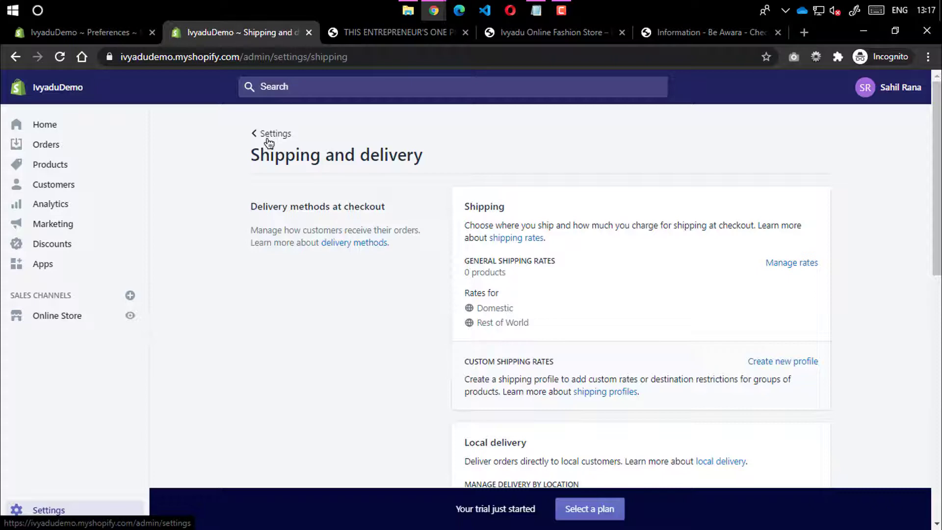
Check the Files page listing online-store-ivyadu.jpg (166 KB), then return to the Settings overview
click(263, 140)
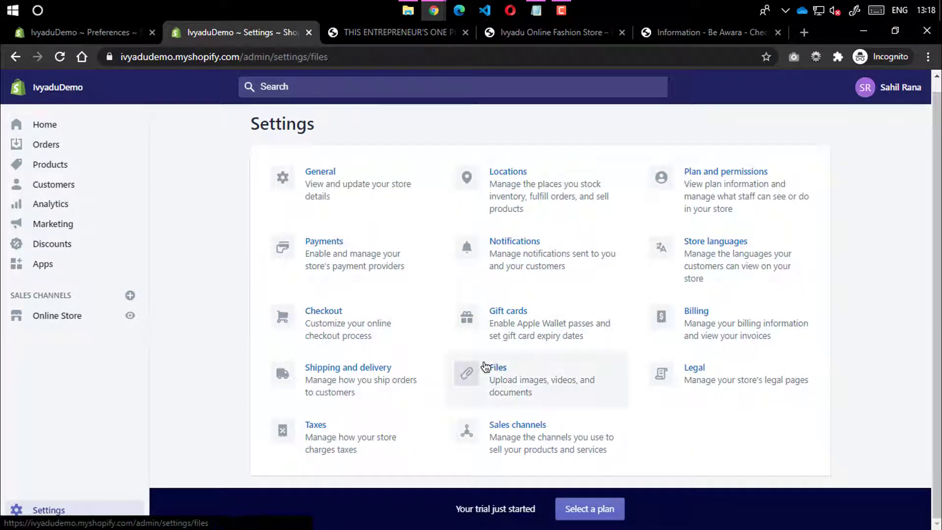
click(484, 366)
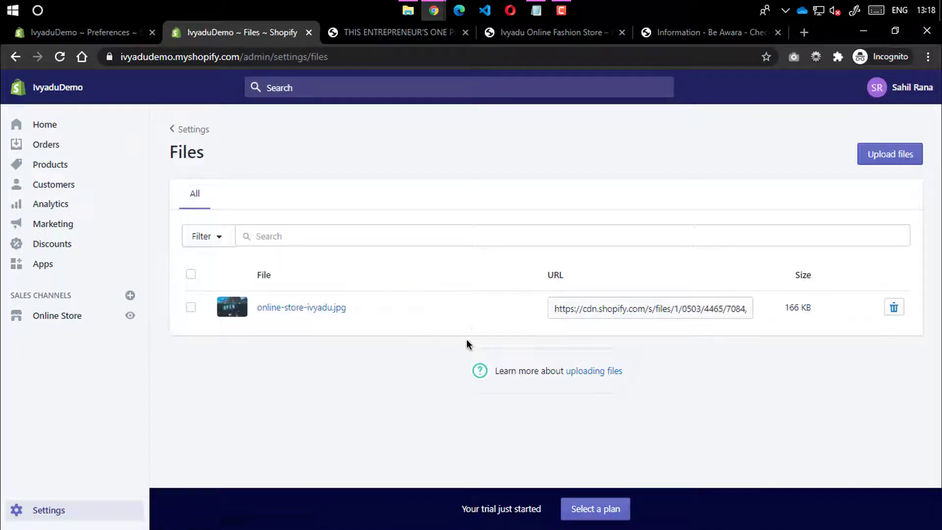
click(193, 130)
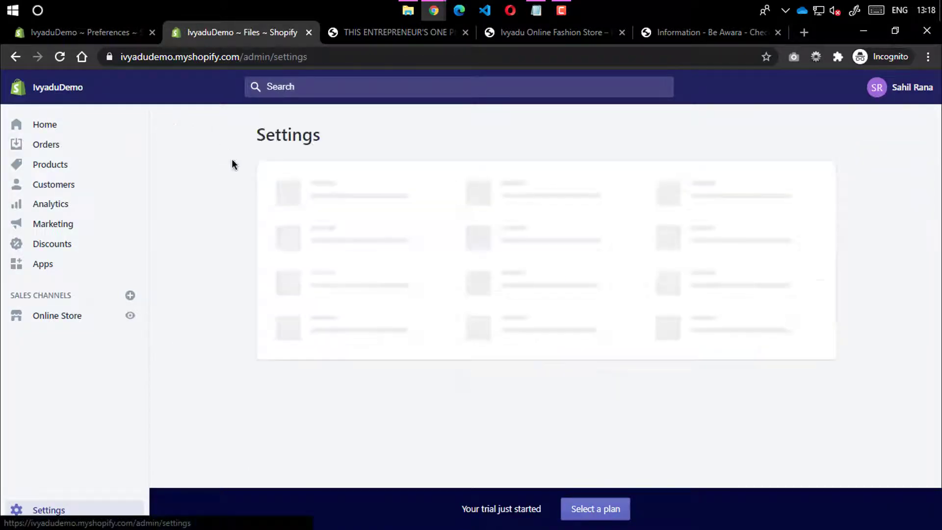
Fill the Refund, Privacy and Terms of service policies from templates in Legal settings
click(720, 397)
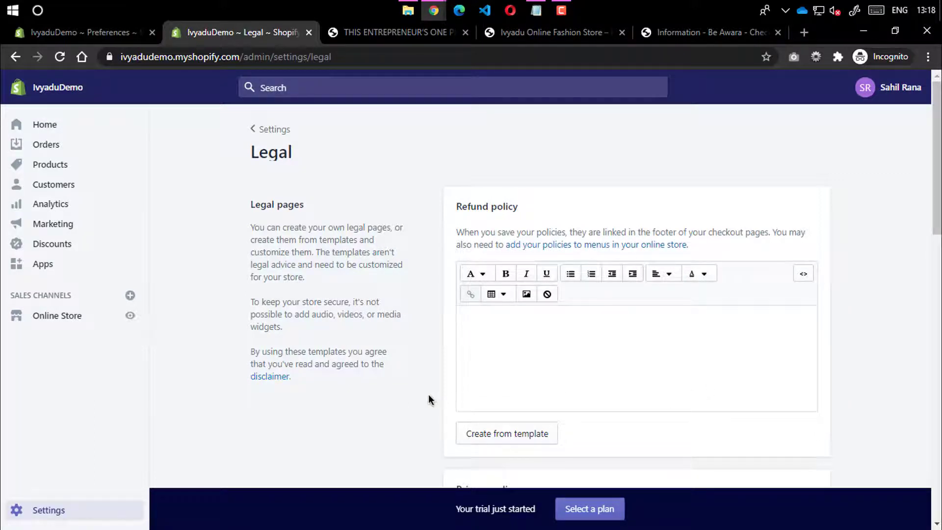
scroll(400, 408, down, 7)
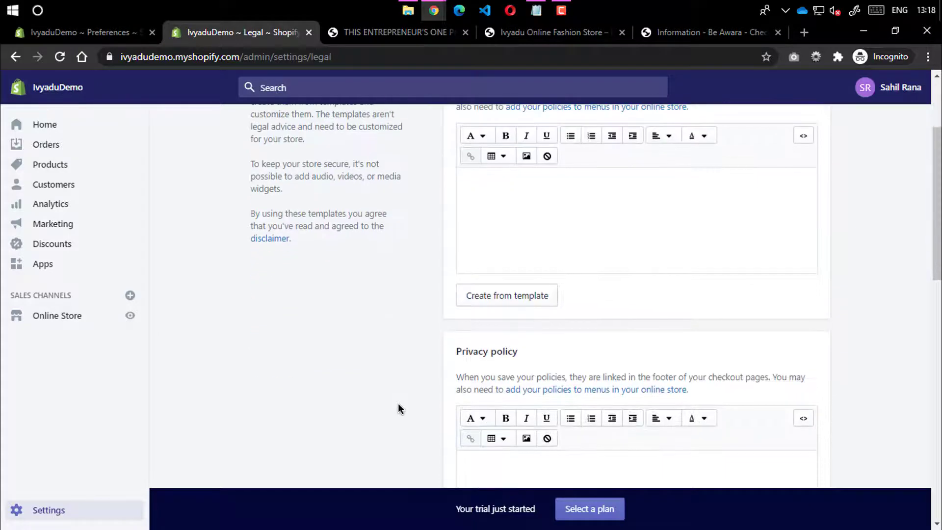
scroll(491, 343, up, 7)
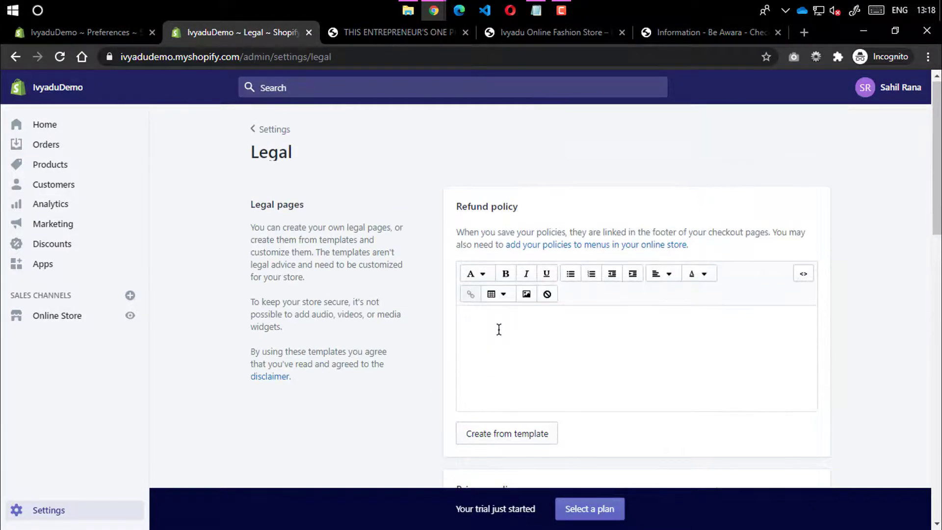
click(483, 437)
scroll(422, 423, down, 14)
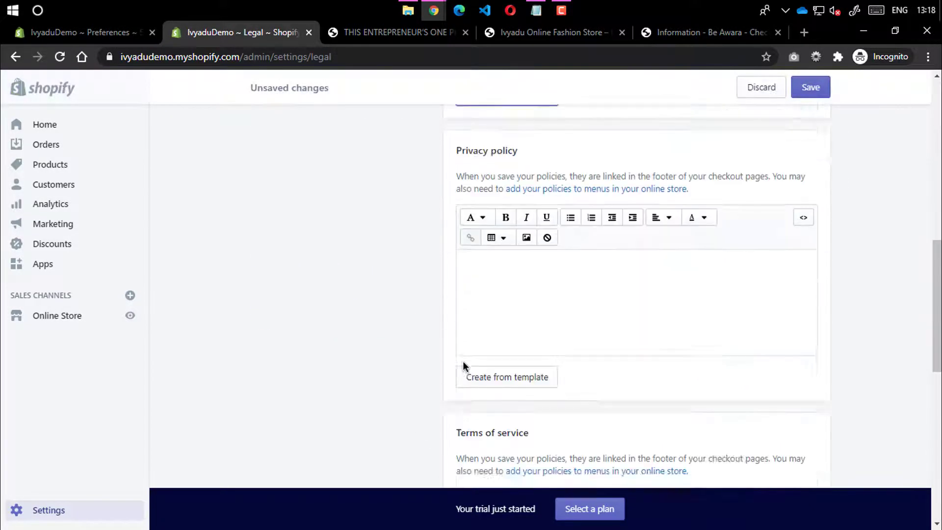
click(515, 247)
scroll(474, 354, down, 7)
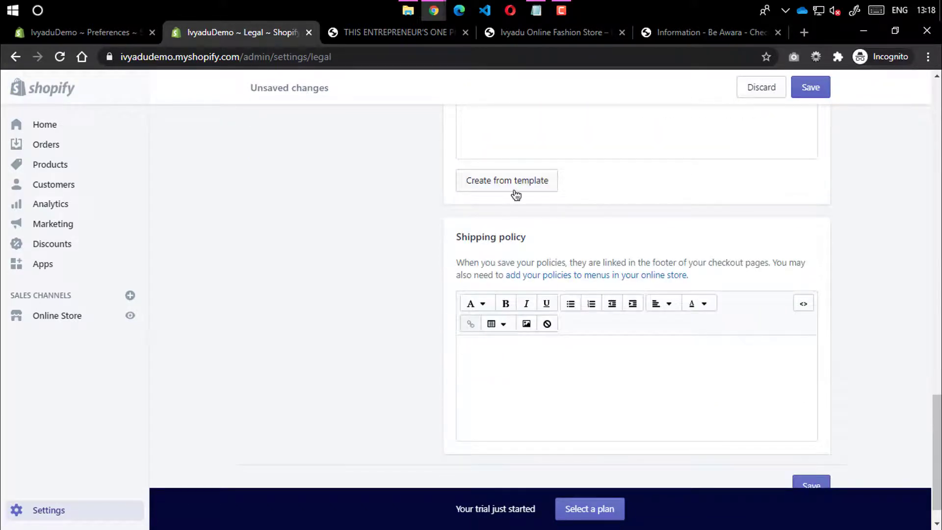
click(512, 187)
scroll(479, 290, down, 1)
click(506, 337)
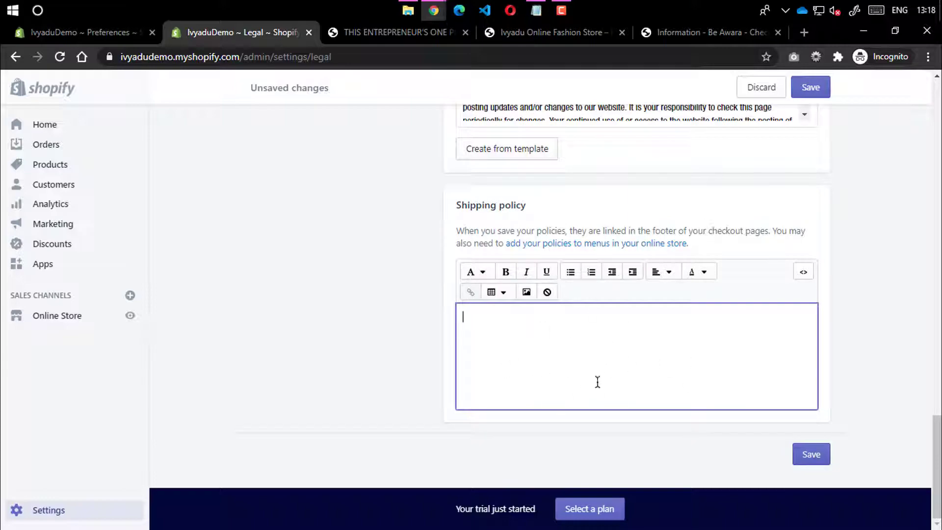
scroll(617, 392, up, 20)
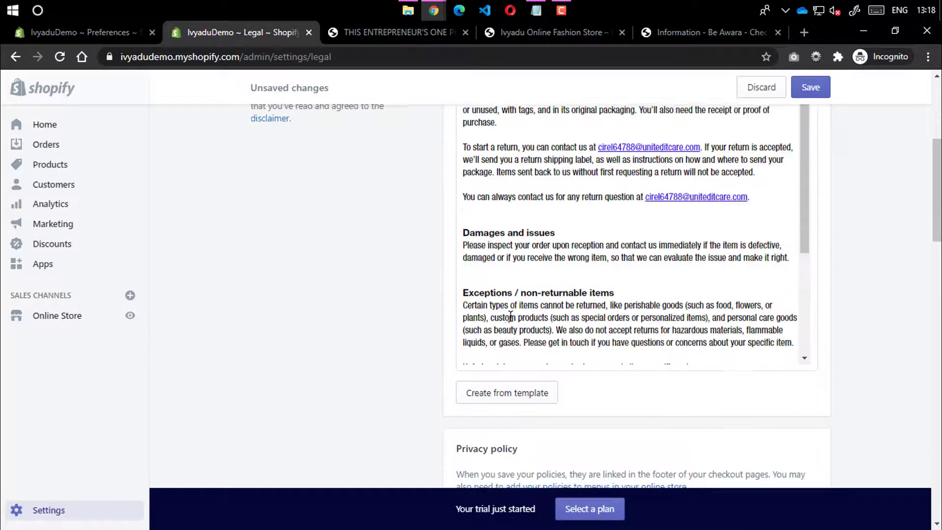
Change both 30-day mentions in the Refund policy to 7 and save the legal pages
click(507, 318)
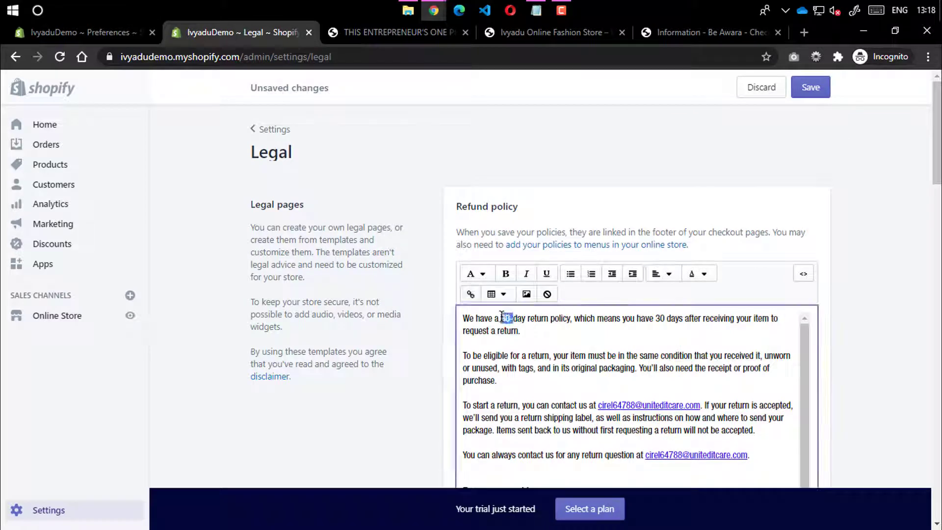
double_click(505, 318)
text(7)
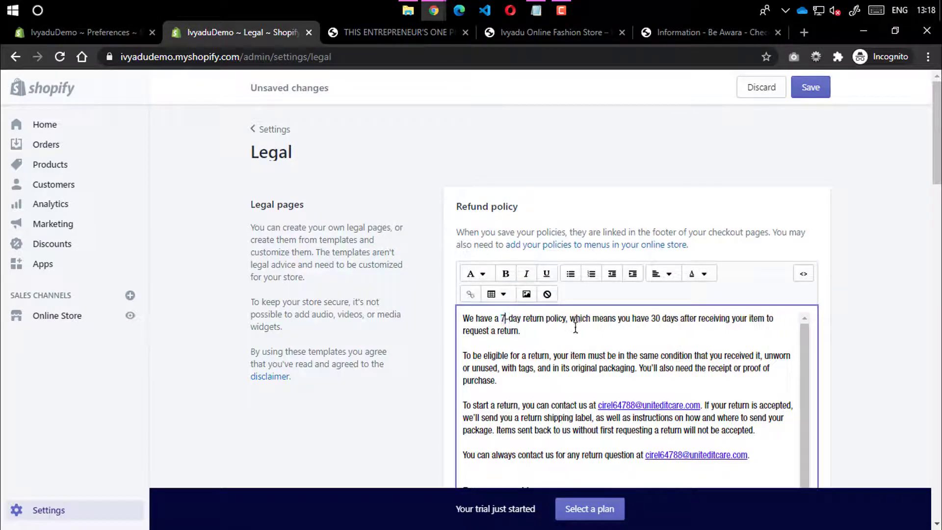
double_click(656, 318)
text(7)
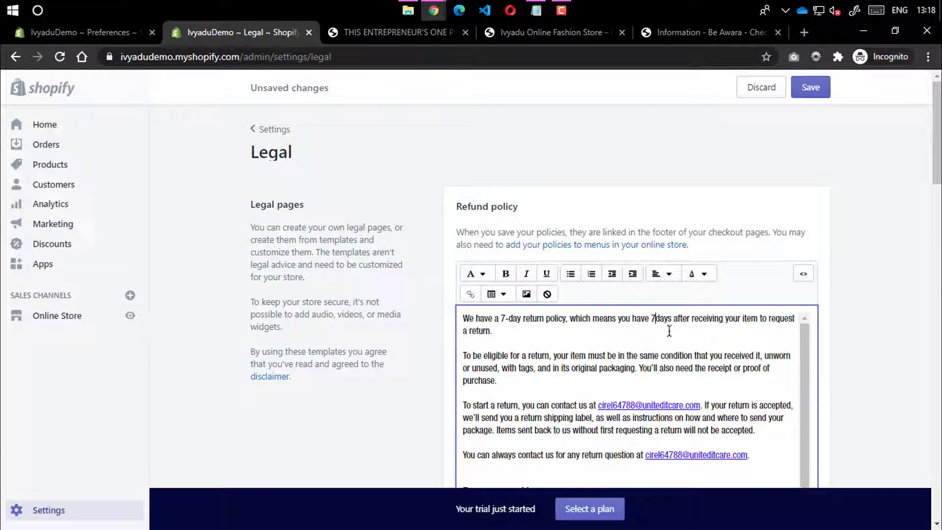
scroll(671, 348, down, 10)
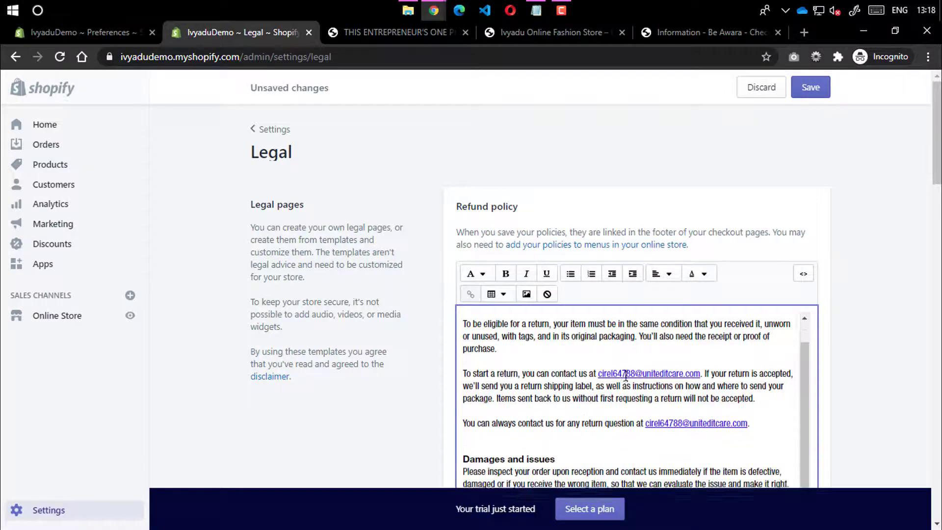
scroll(546, 343, up, 10)
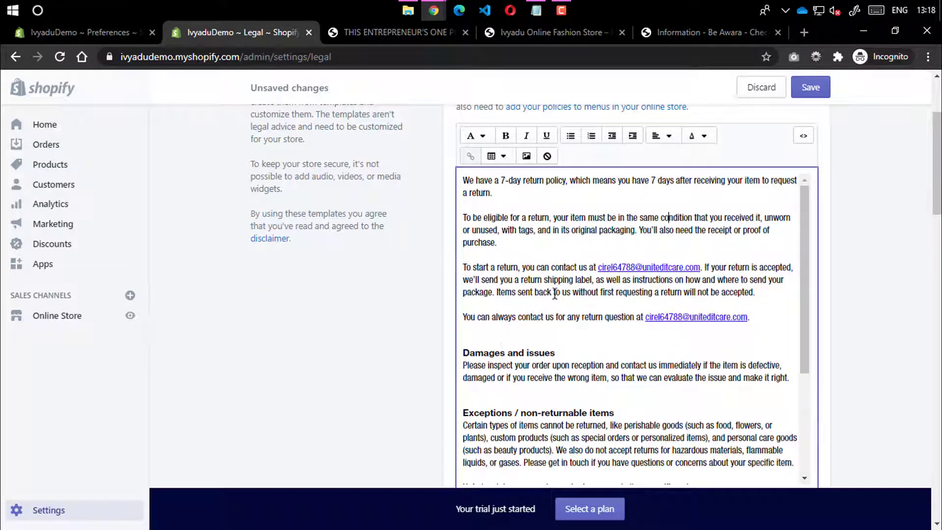
scroll(748, 142, up, 2)
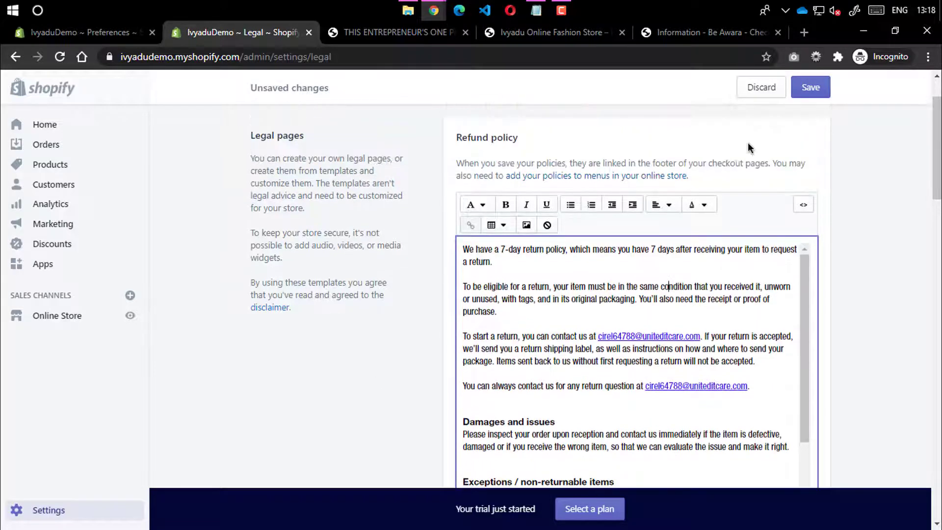
click(810, 87)
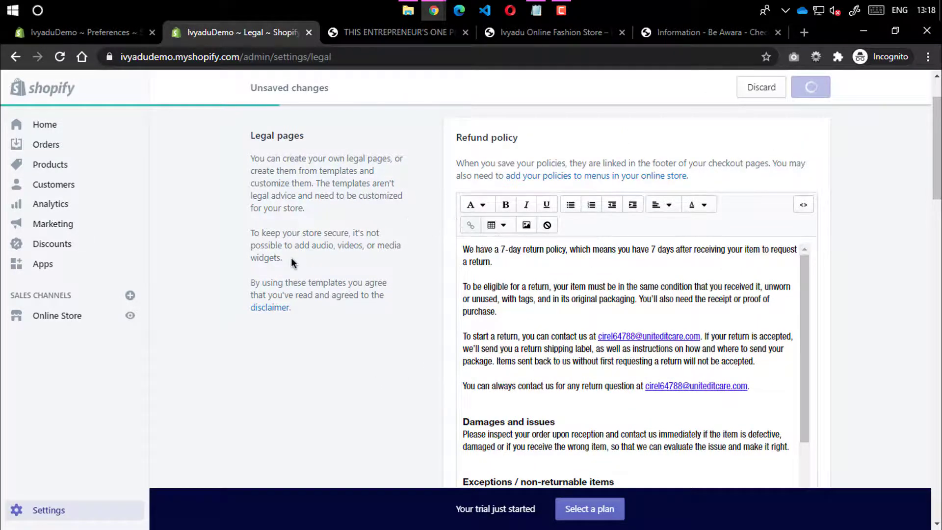
scroll(431, 343, down, 20)
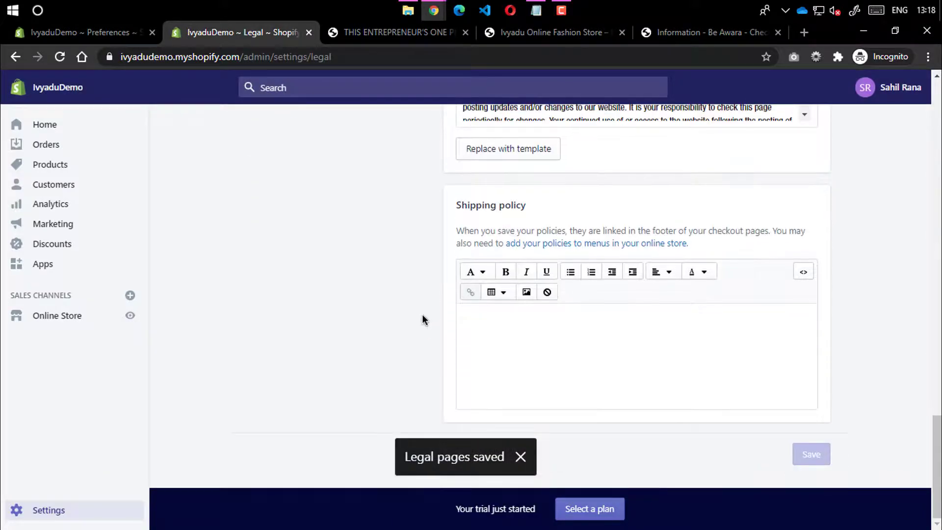
scroll(422, 319, up, 20)
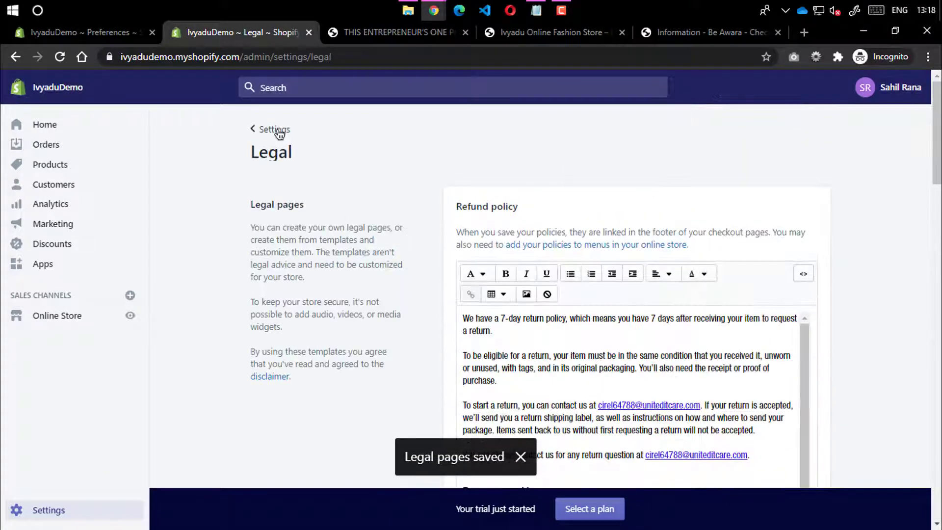
Open Taxes settings and compare with the tax included on the Be Awara checkout total
click(272, 129)
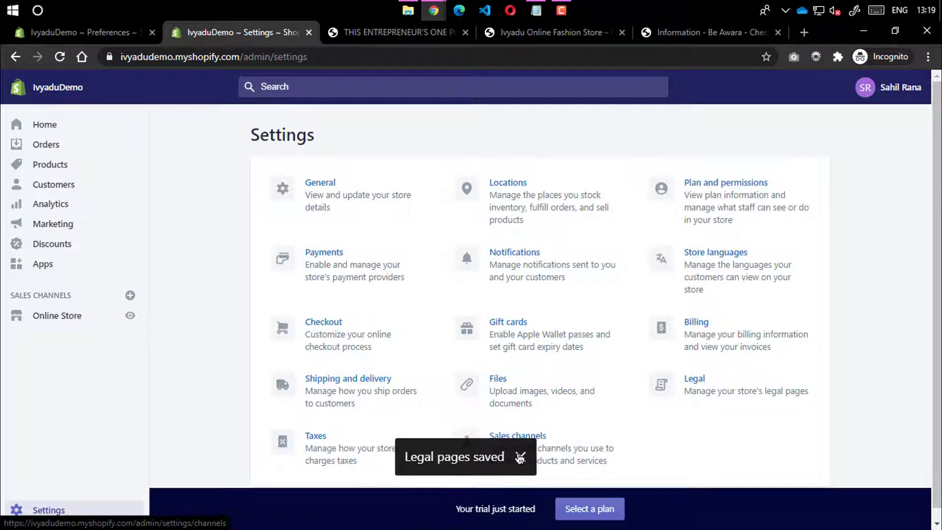
click(401, 417)
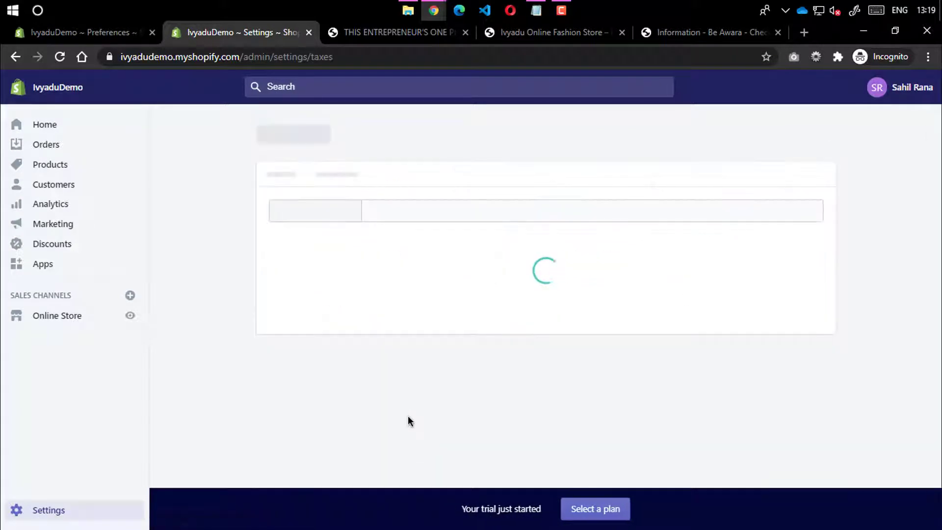
click(693, 34)
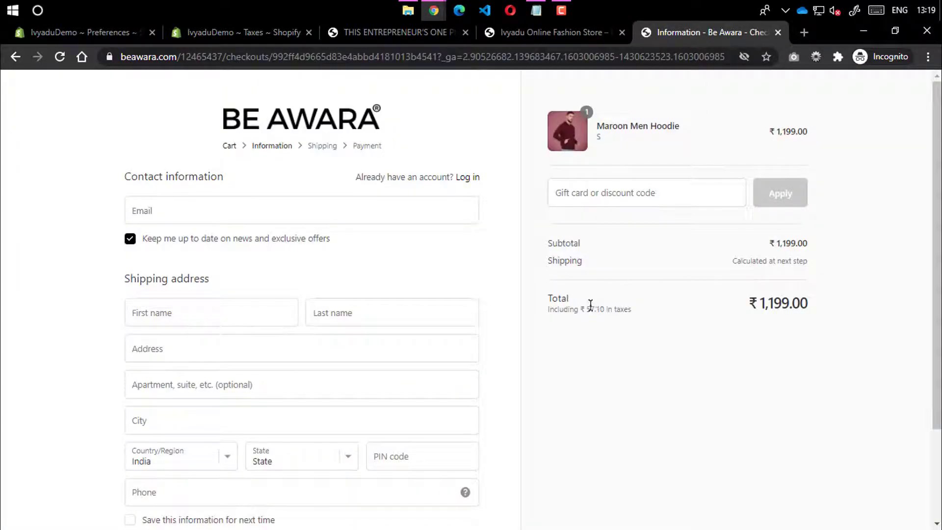
drag(589, 309, 634, 309)
click(290, 33)
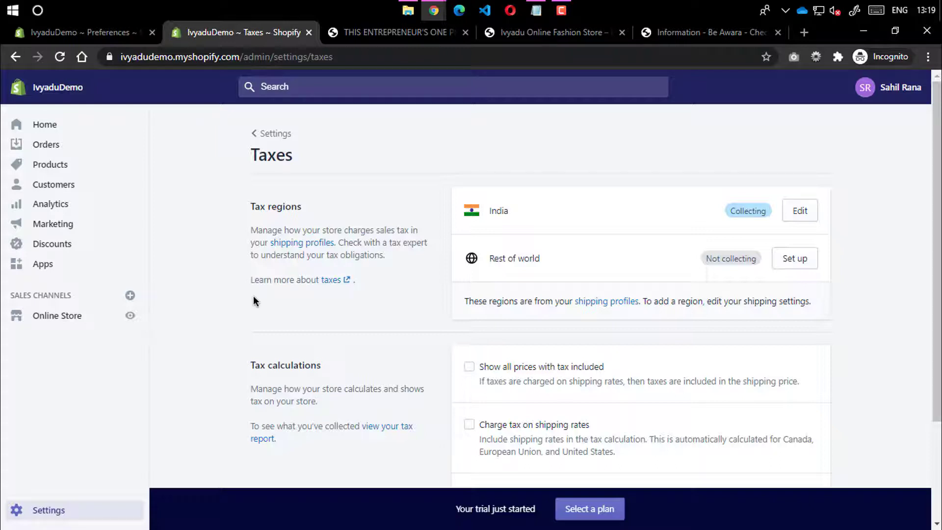
Review India's regional tax rates, then return to the Taxes overview
click(800, 211)
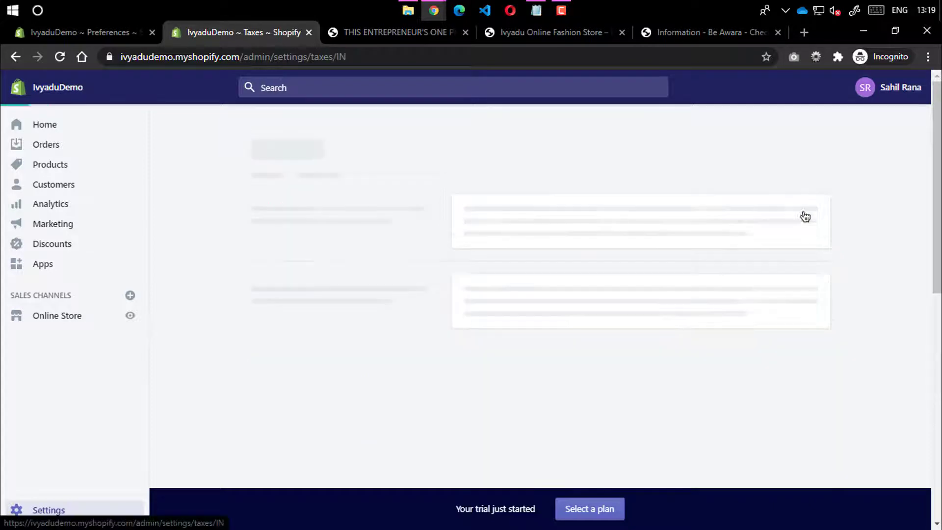
scroll(510, 302, down, 10)
scroll(526, 301, down, 20)
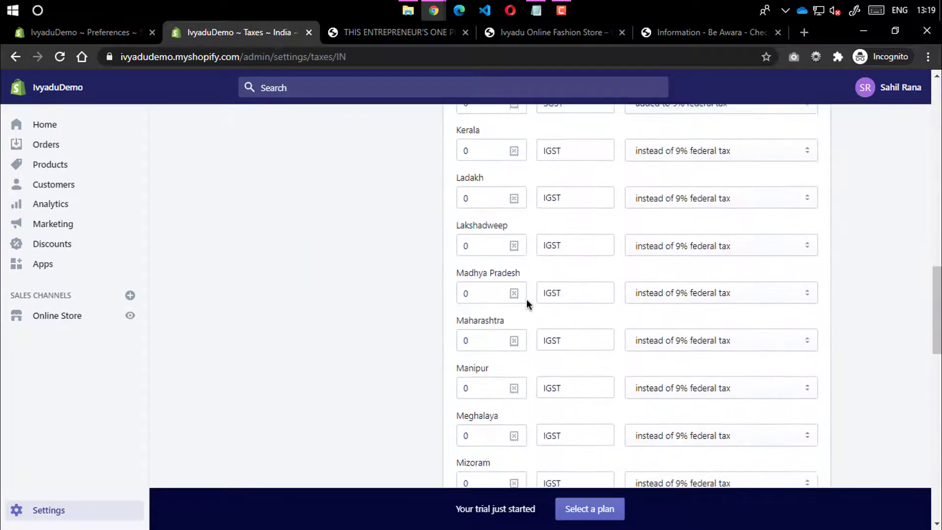
scroll(528, 303, up, 16)
scroll(529, 298, up, 15)
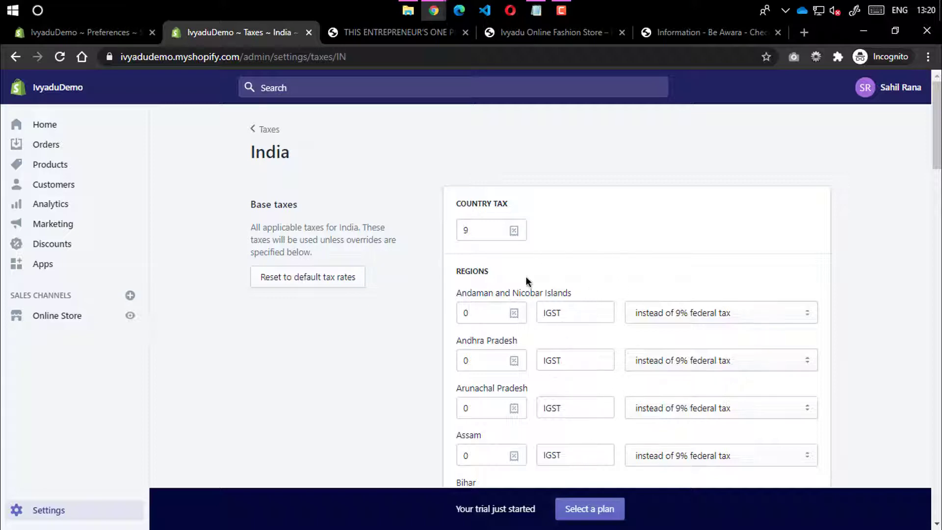
scroll(496, 326, down, 5)
scroll(496, 329, up, 5)
click(263, 131)
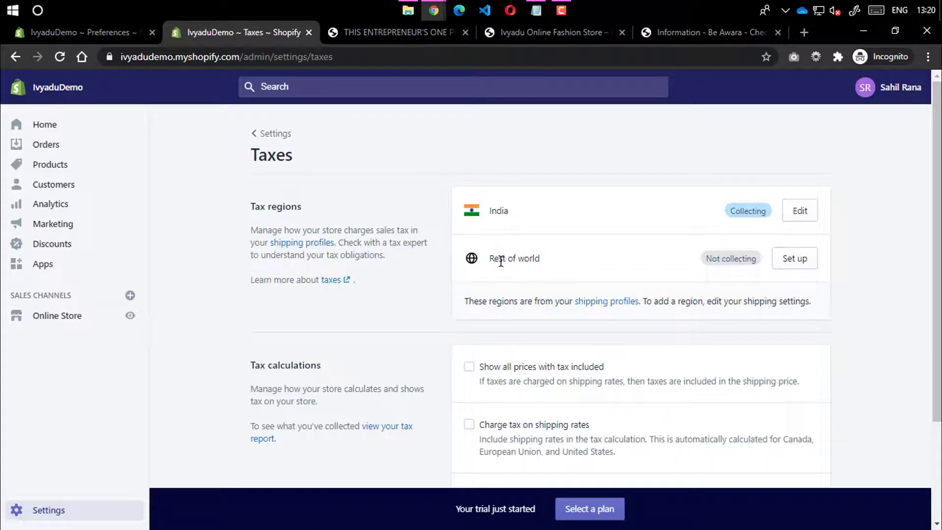
Browse the sales channels available to add under Settings > Sales channels, then close the list
drag(500, 262, 563, 265)
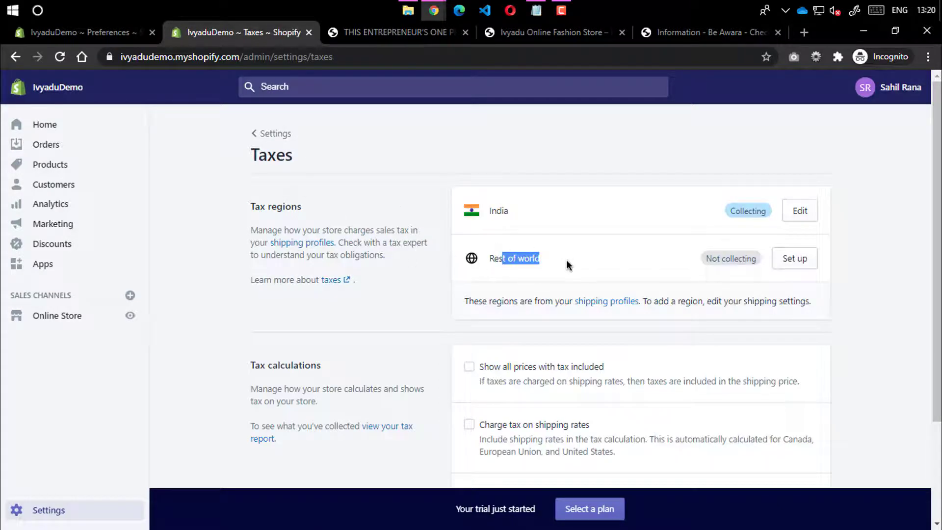
click(280, 140)
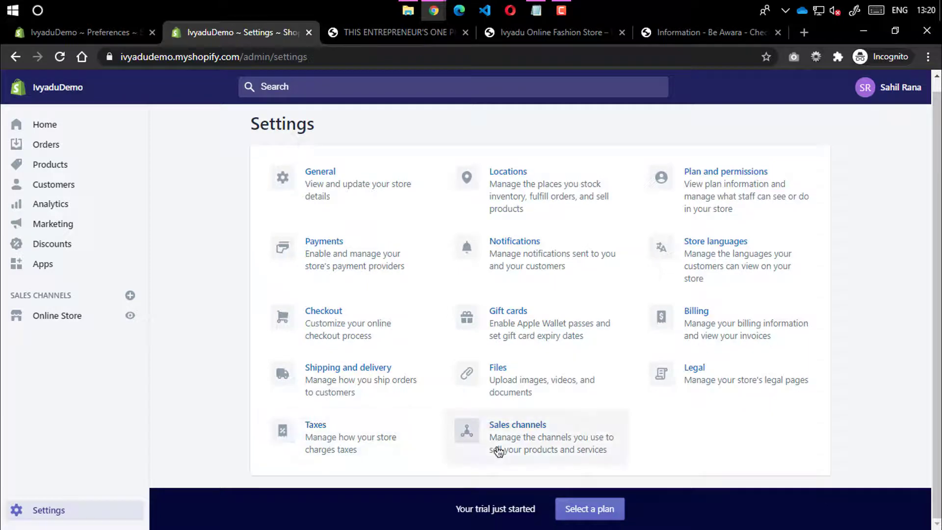
click(499, 451)
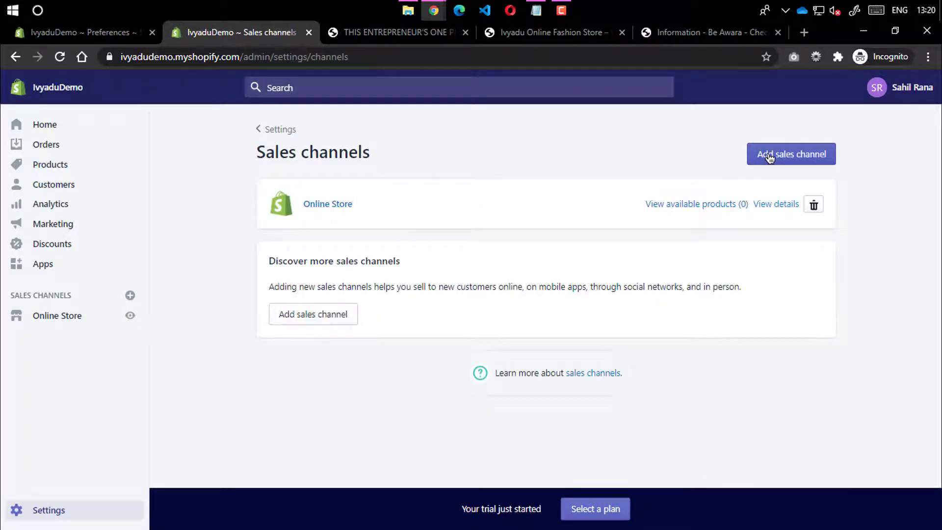
click(769, 157)
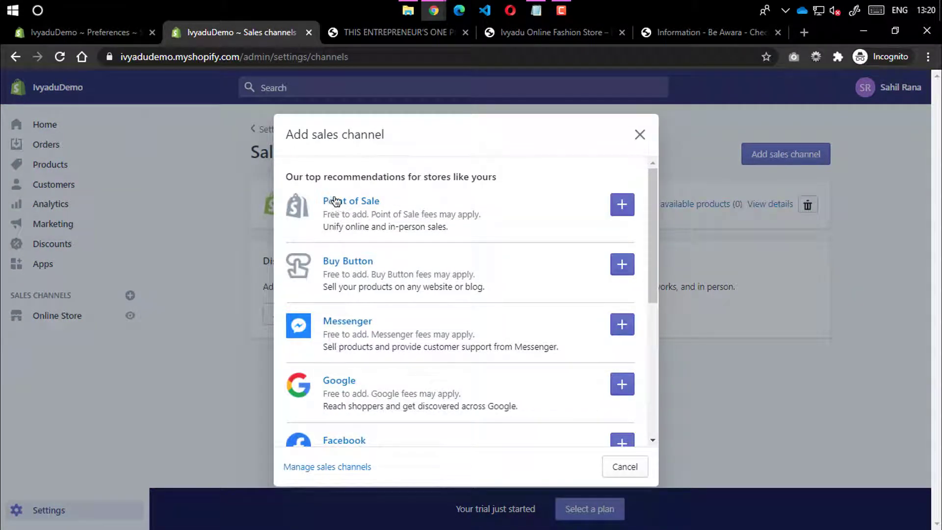
scroll(340, 312, down, 2)
scroll(332, 304, up, 2)
scroll(347, 326, down, 4)
scroll(366, 233, up, 2)
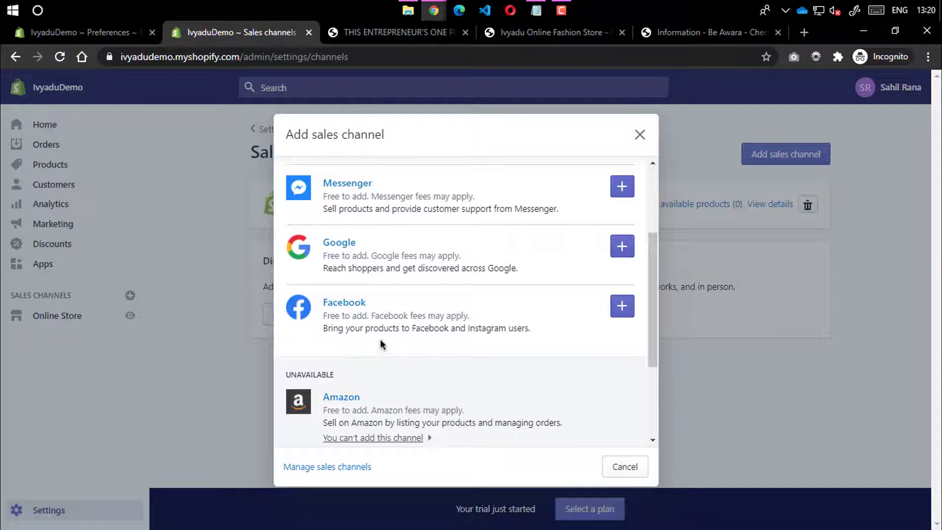
scroll(379, 380, up, 3)
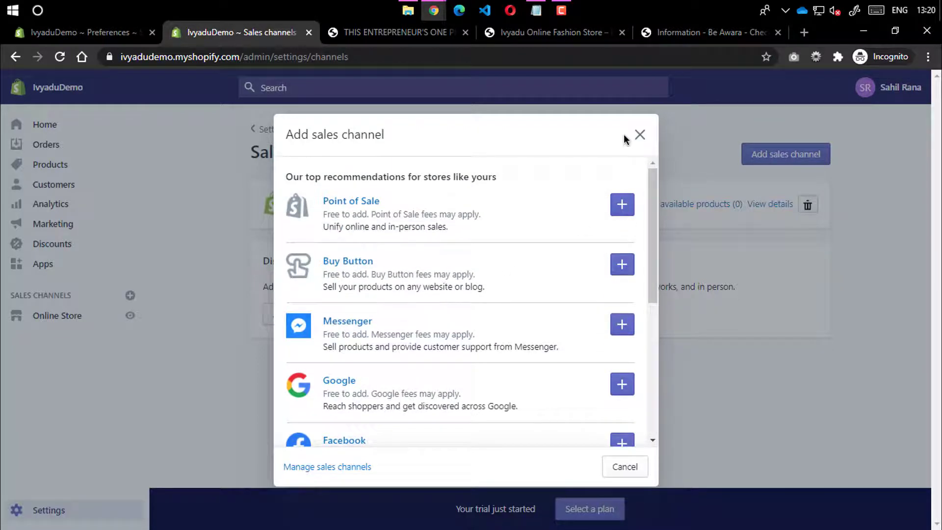
click(640, 134)
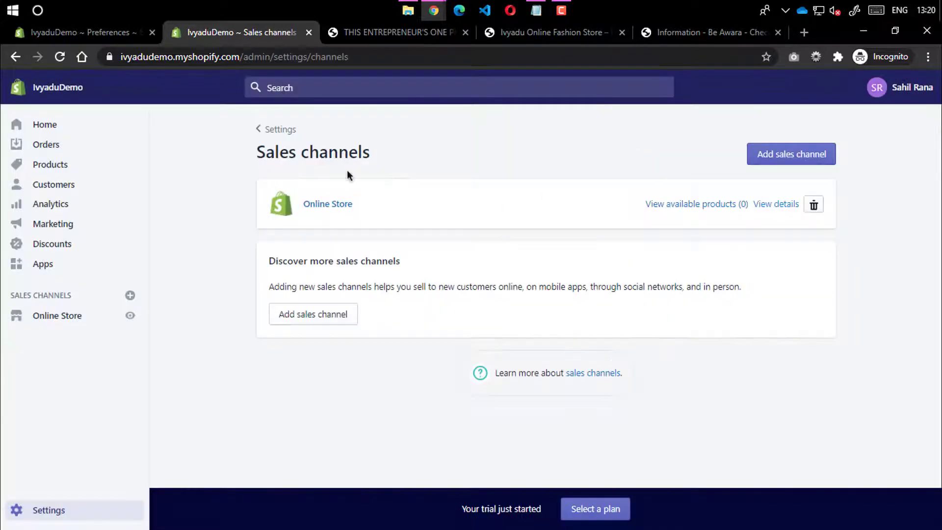
Go from the Settings overview to the Online Store Themes page
click(269, 130)
scroll(358, 347, down, 1)
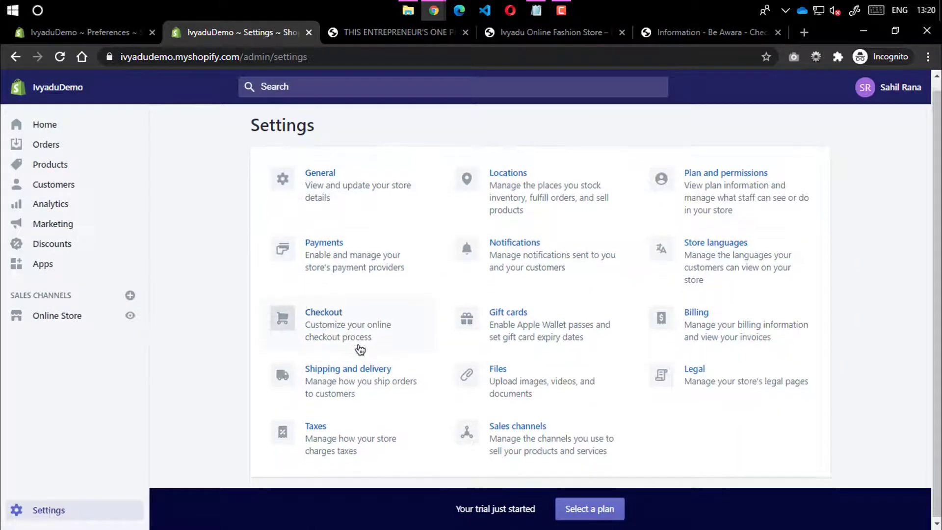
click(74, 322)
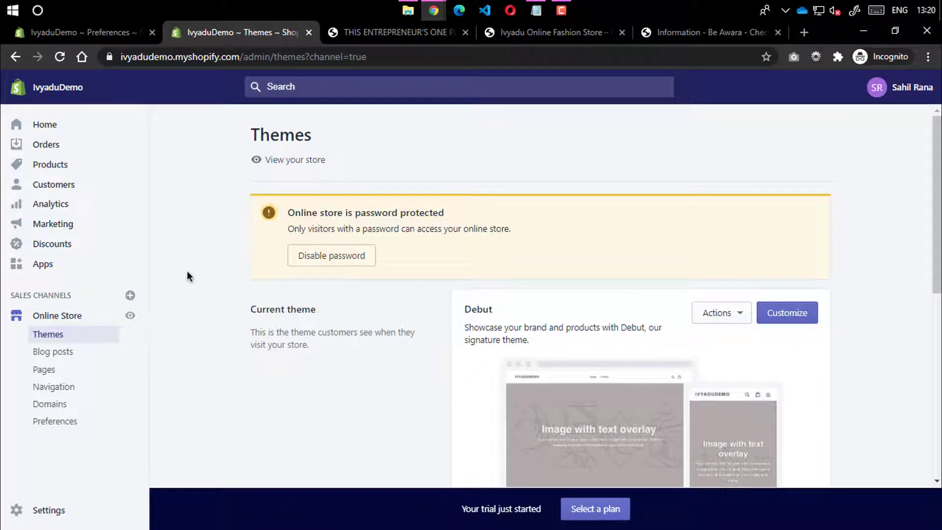
Look at the demo store's blog post and home page, then return to the admin Online Store Themes page
click(398, 33)
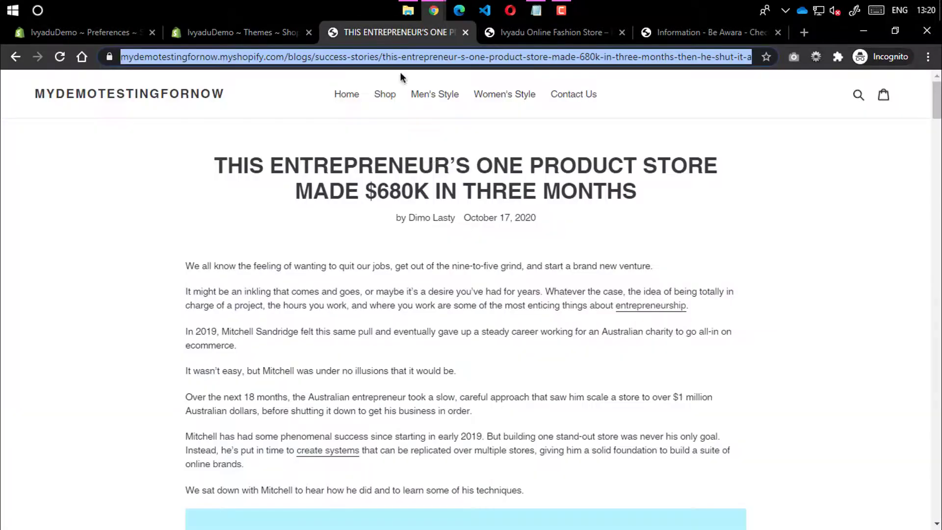
click(261, 35)
click(368, 39)
click(178, 95)
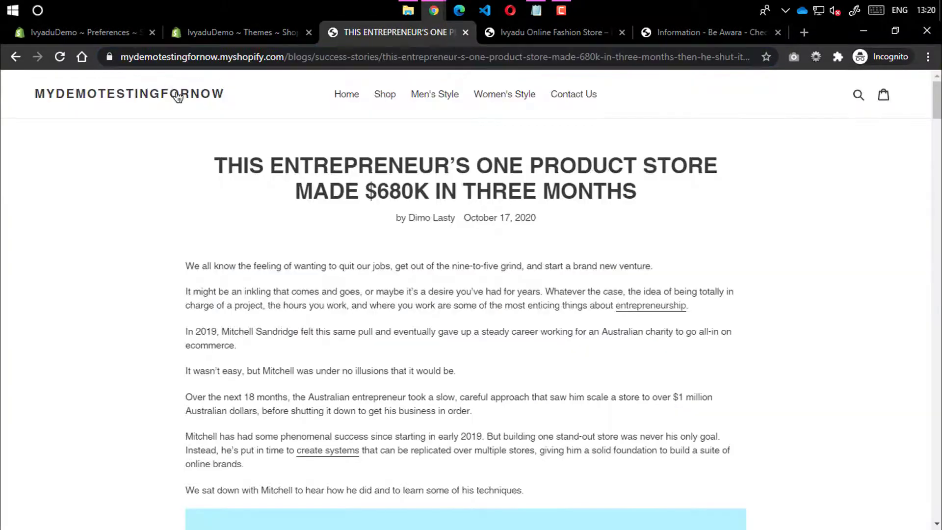
click(240, 42)
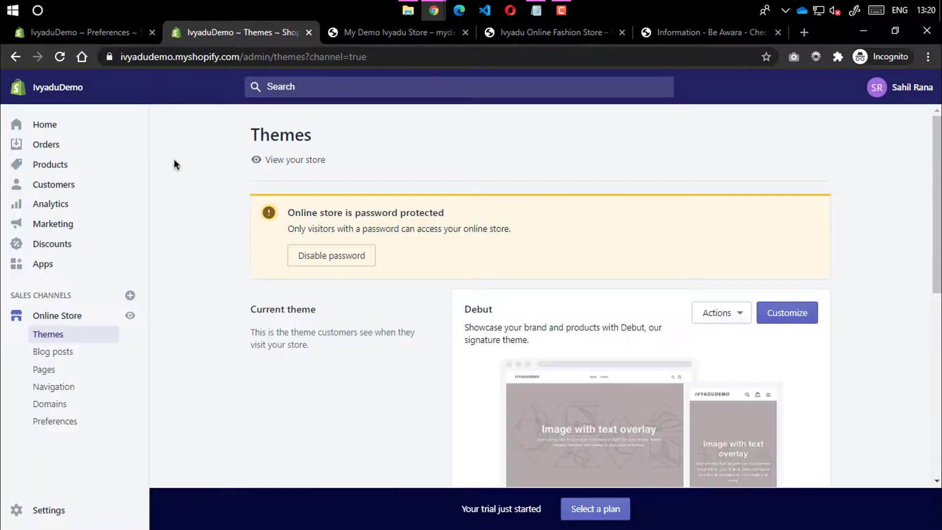
click(16, 510)
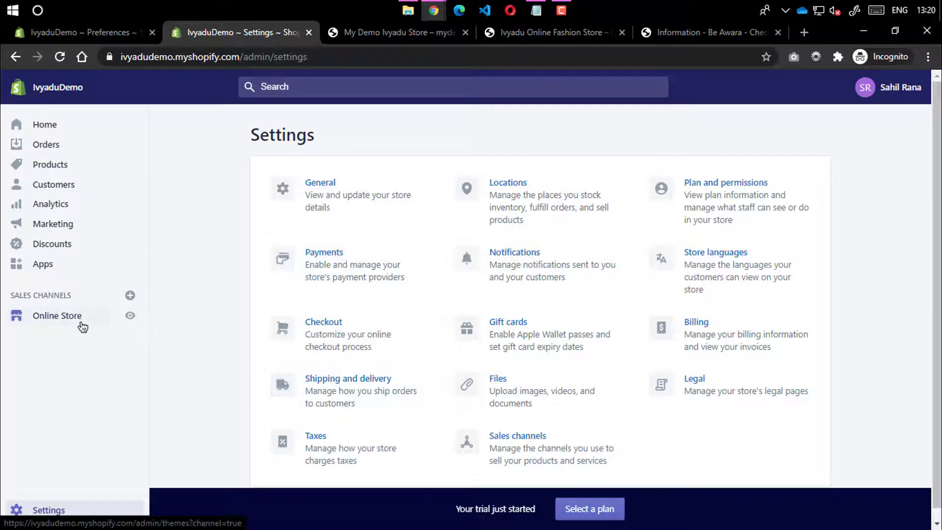
click(88, 316)
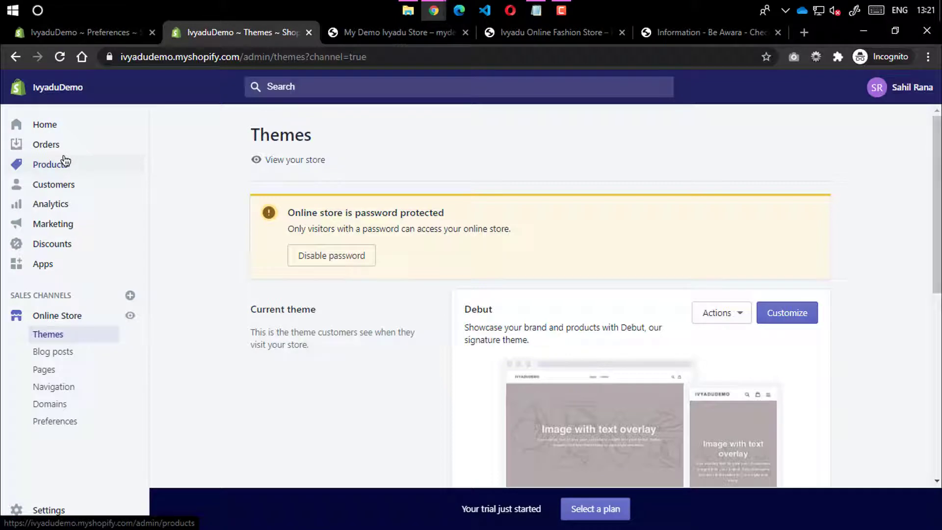
Bring forward the demo store's Men's Style window and go to its home page
mouse_move(434, 10)
click(358, 73)
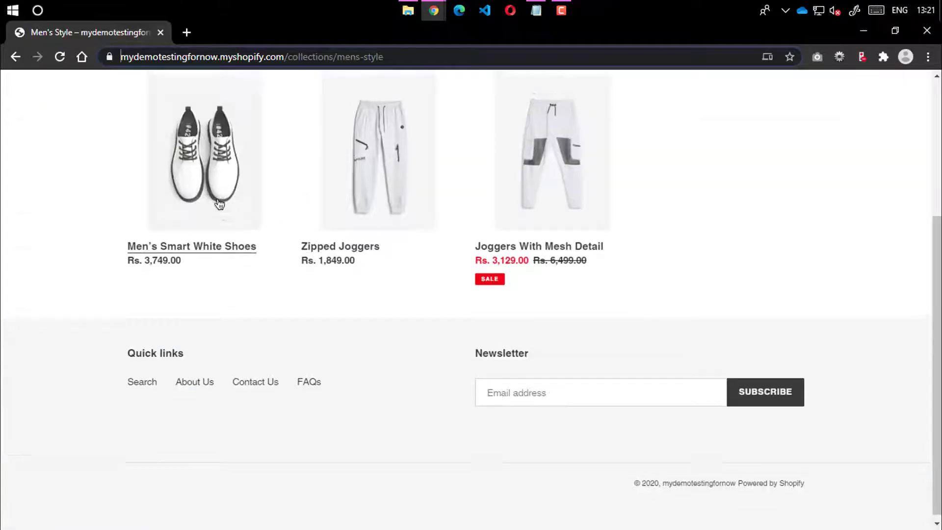
scroll(219, 203, up, 4)
click(149, 89)
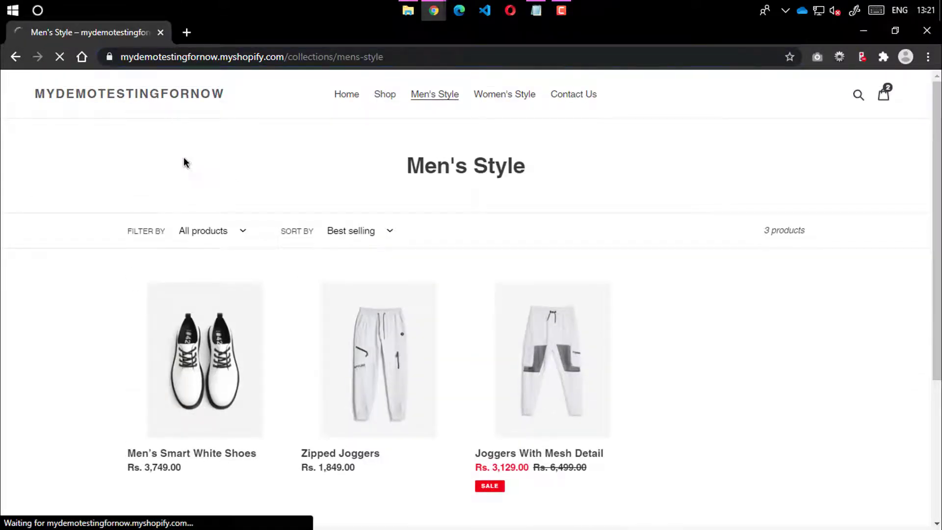
Scroll through the demo store home page and back, then minimize its window
scroll(126, 314, down, 20)
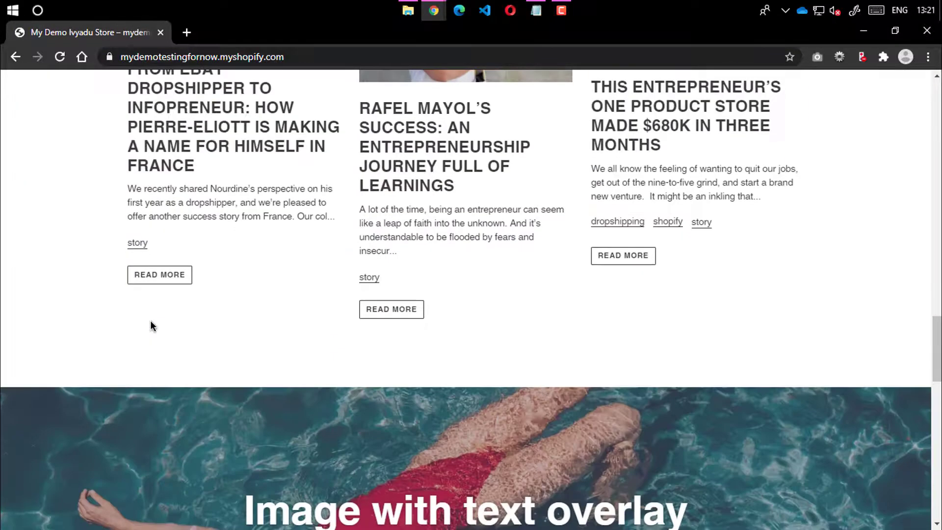
scroll(151, 321, down, 12)
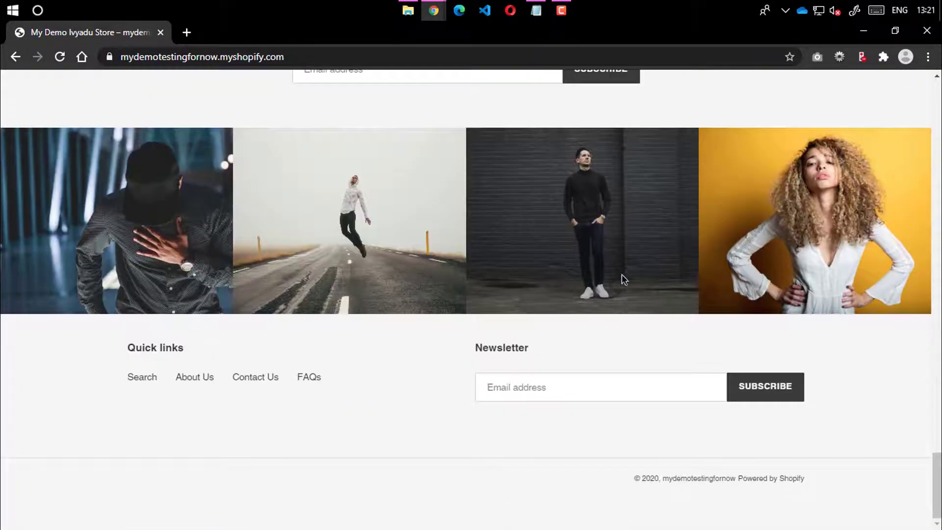
drag(622, 275, 796, 286)
click(549, 330)
double_click(500, 345)
click(619, 331)
scroll(674, 305, up, 10)
scroll(701, 284, up, 15)
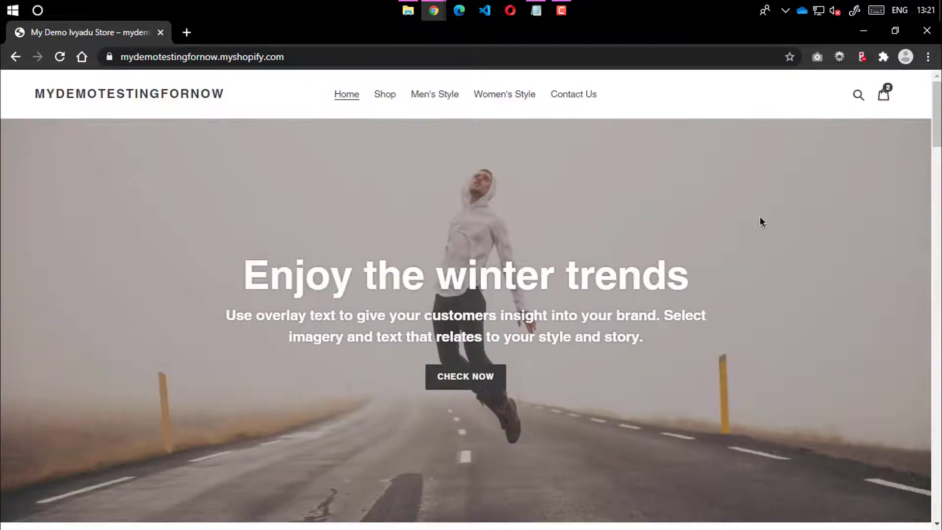
click(863, 30)
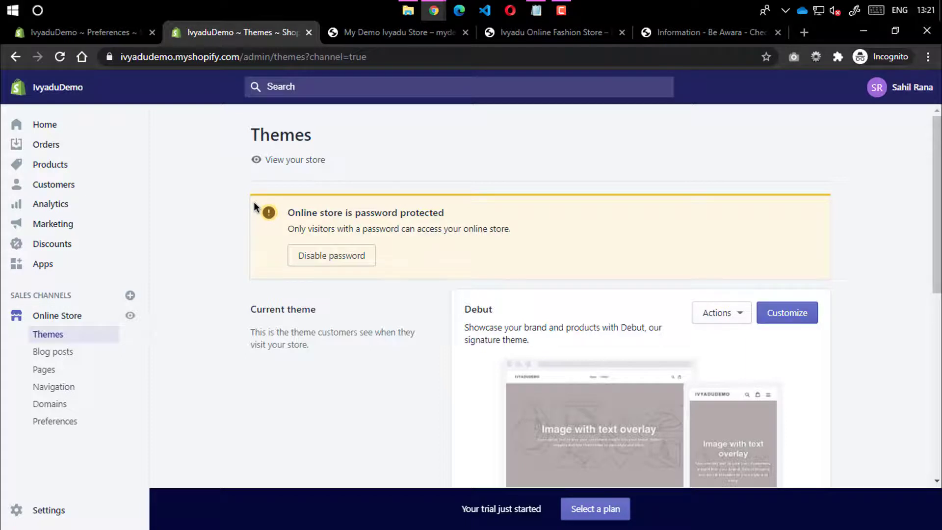
Visit the Be Awara home page from its checkout, decline notifications, then return to Shopify Themes
click(550, 31)
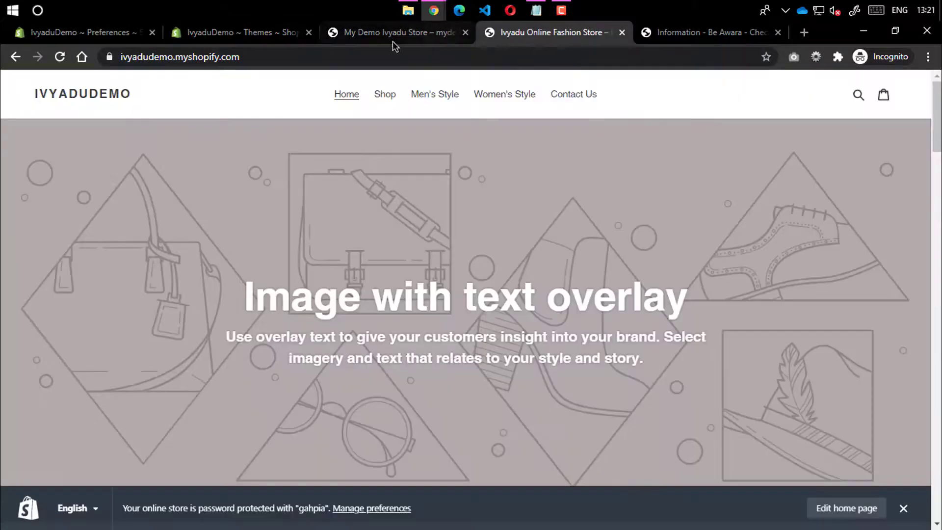
click(115, 38)
click(734, 33)
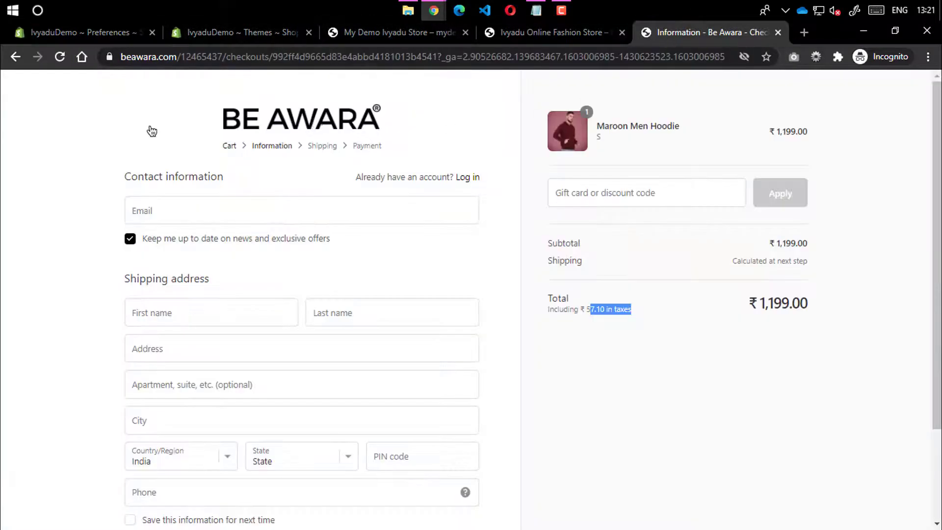
click(292, 125)
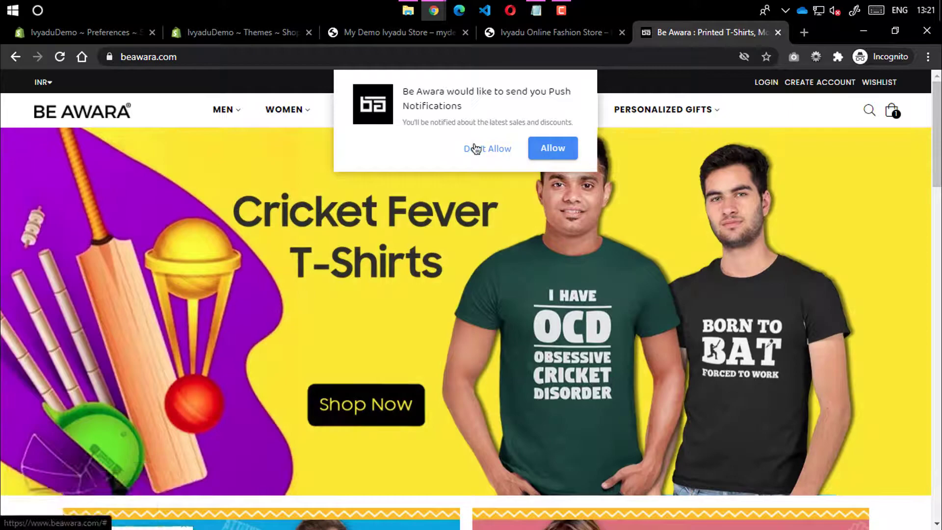
click(475, 148)
scroll(438, 273, down, 20)
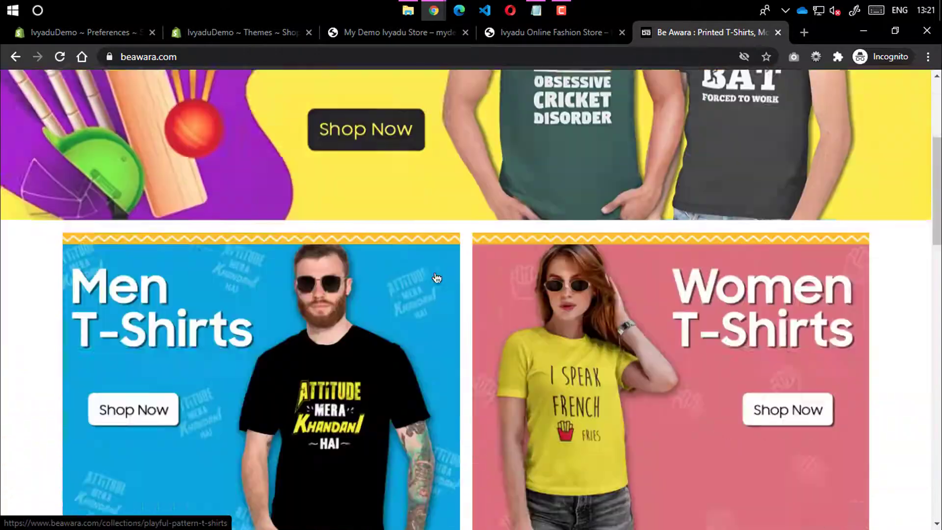
scroll(437, 270, down, 10)
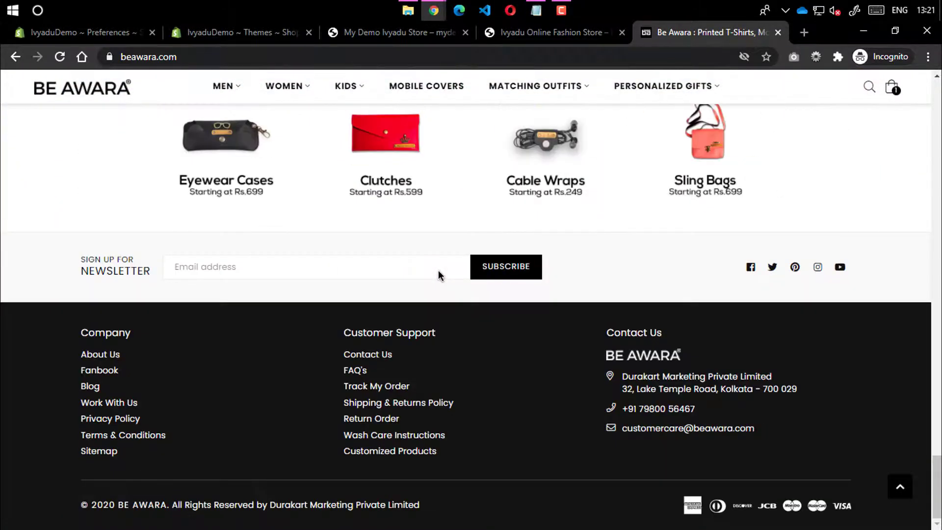
scroll(507, 355, up, 15)
scroll(908, 346, up, 4)
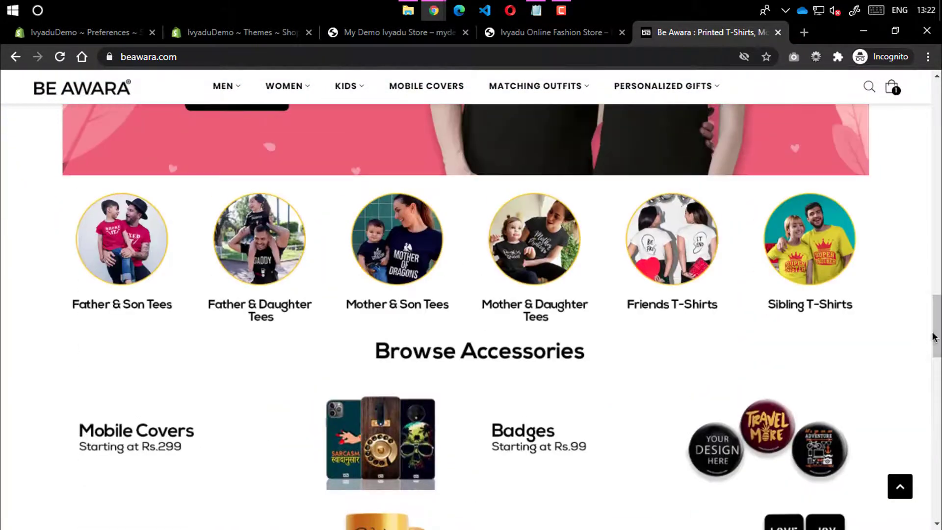
drag(936, 336, 932, 104)
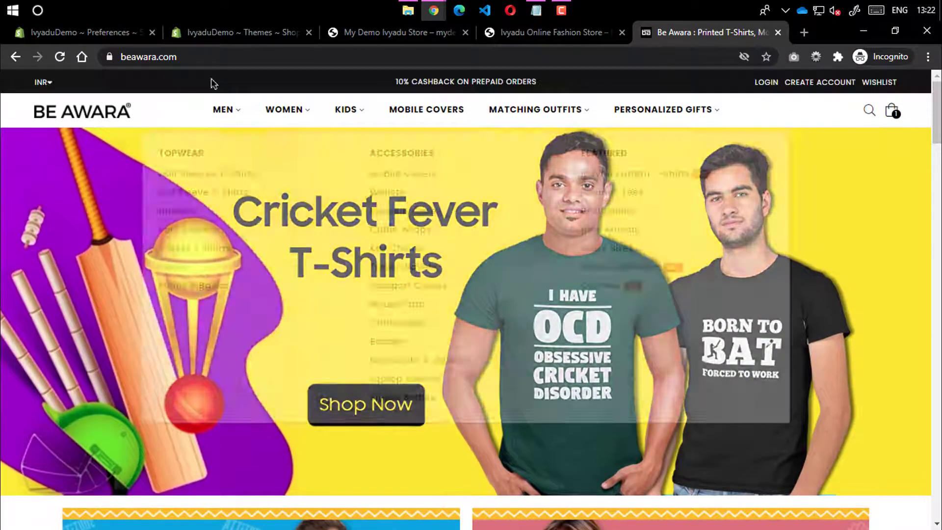
click(189, 33)
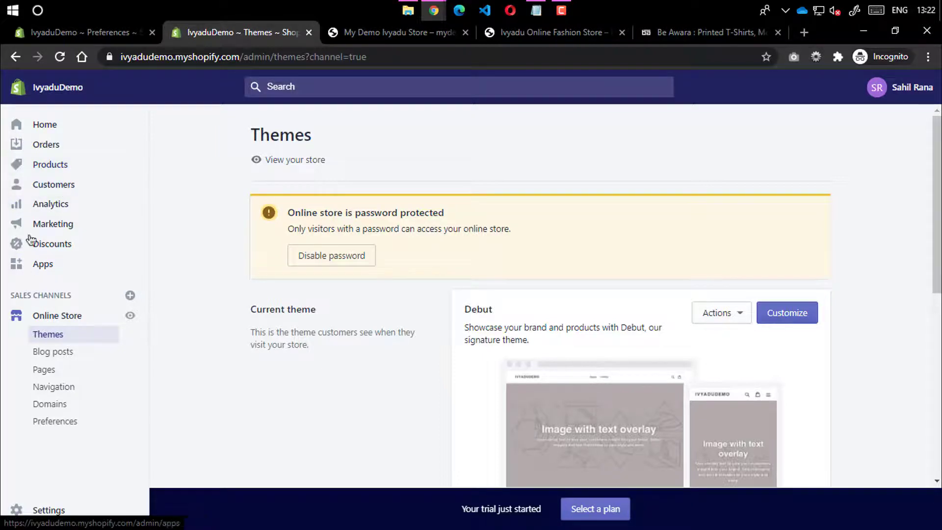
Start a new product and paste the storefront's name 'Joggers With Mesh Detail' as its title
click(56, 168)
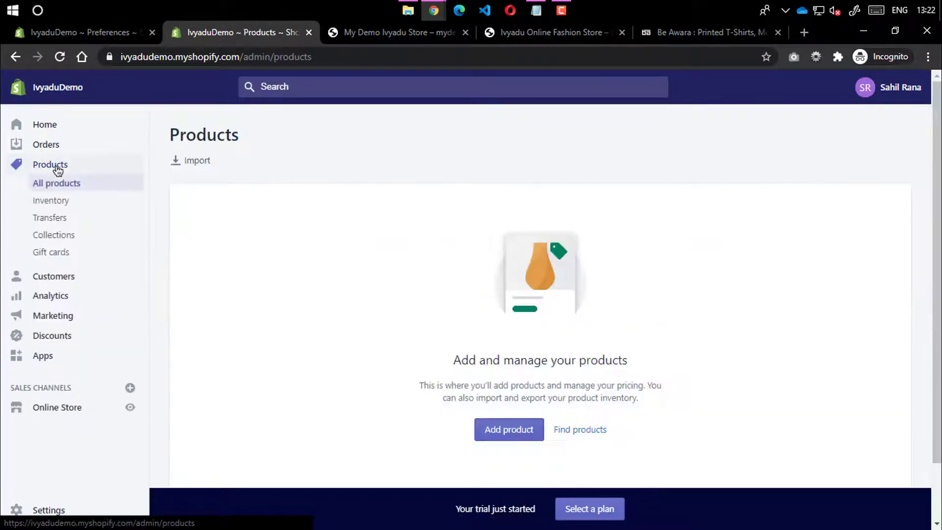
click(504, 431)
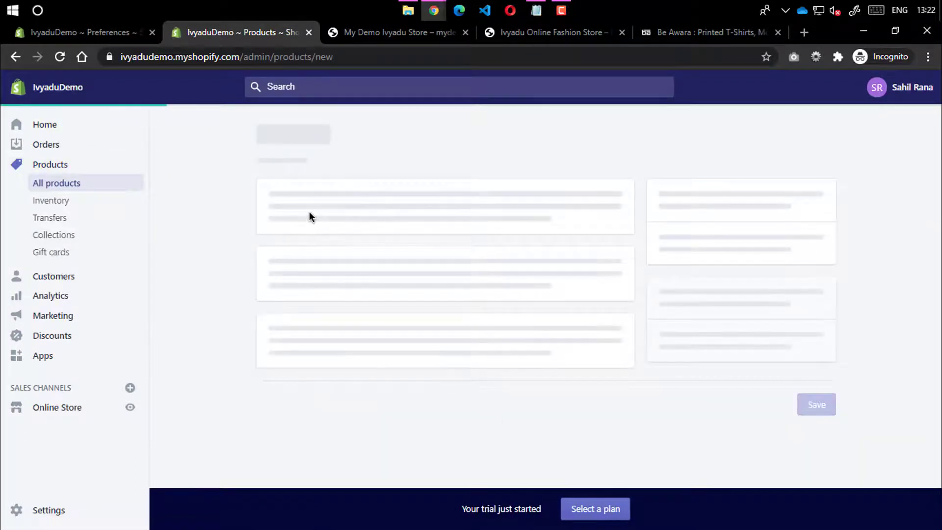
click(329, 222)
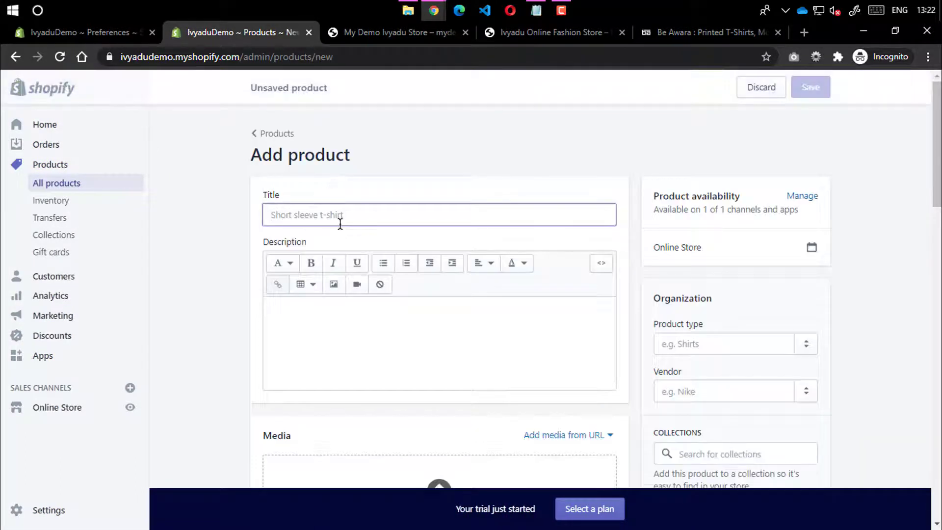
click(523, 34)
click(395, 35)
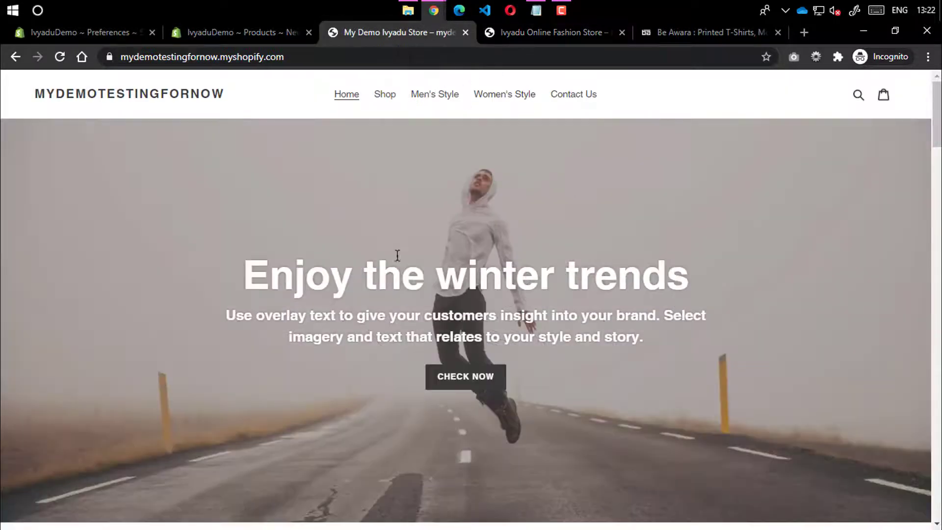
click(385, 94)
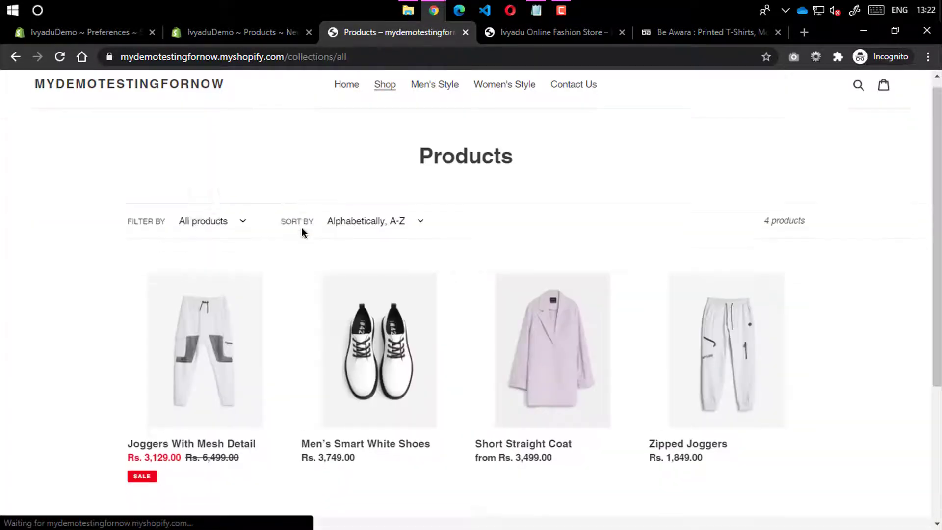
scroll(302, 228, down, 4)
click(200, 256)
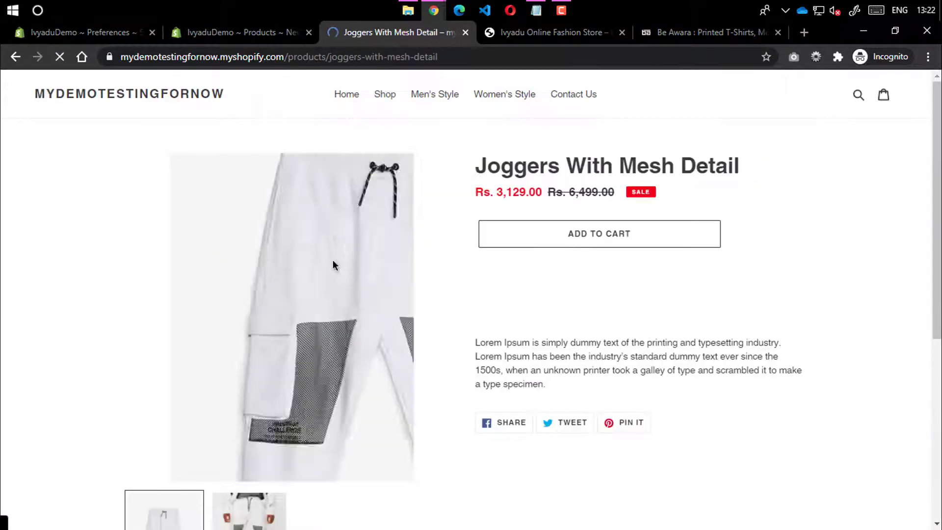
drag(475, 165, 741, 165)
key(ctrl+c)
click(289, 32)
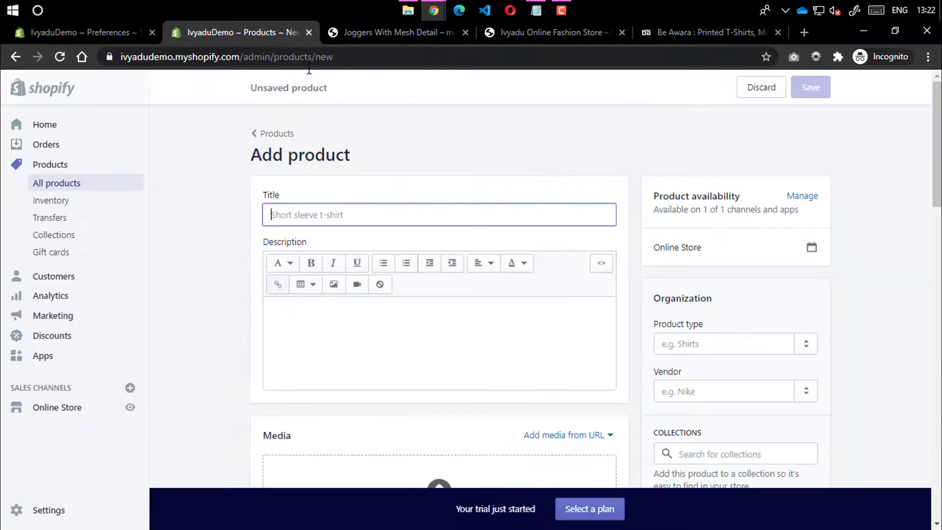
key(ctrl+v)
Copy the storefront's Lorem Ipsum paragraph into the new product's Description
click(394, 34)
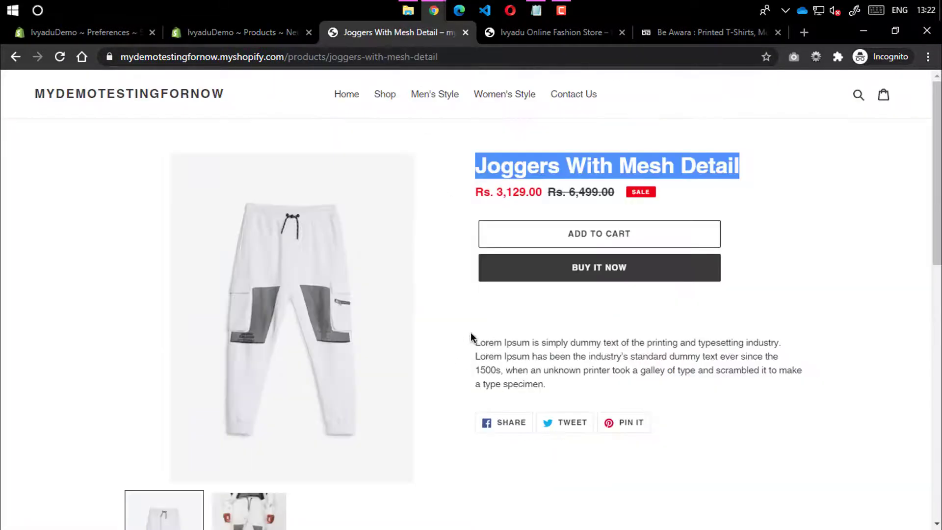
drag(470, 332, 554, 366)
key(ctrl+c)
click(289, 33)
click(375, 305)
key(ctrl+v)
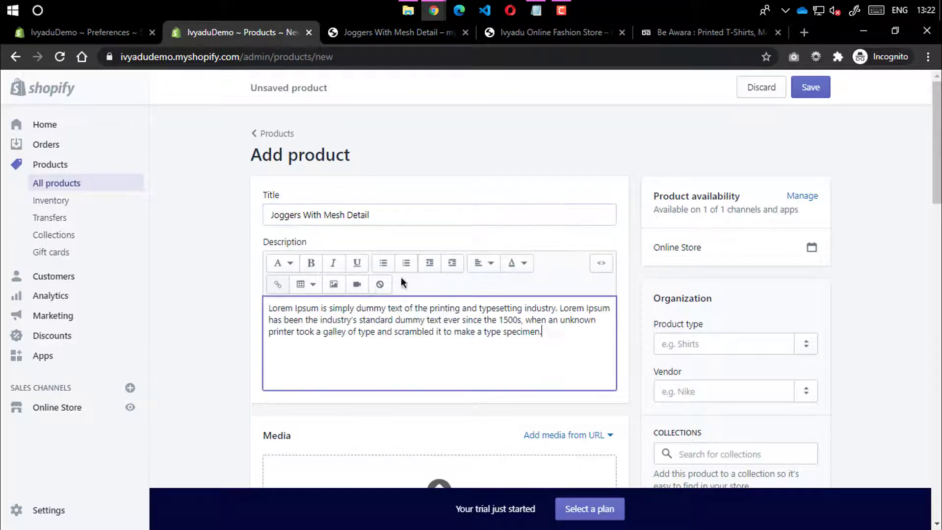
drag(395, 214, 262, 204)
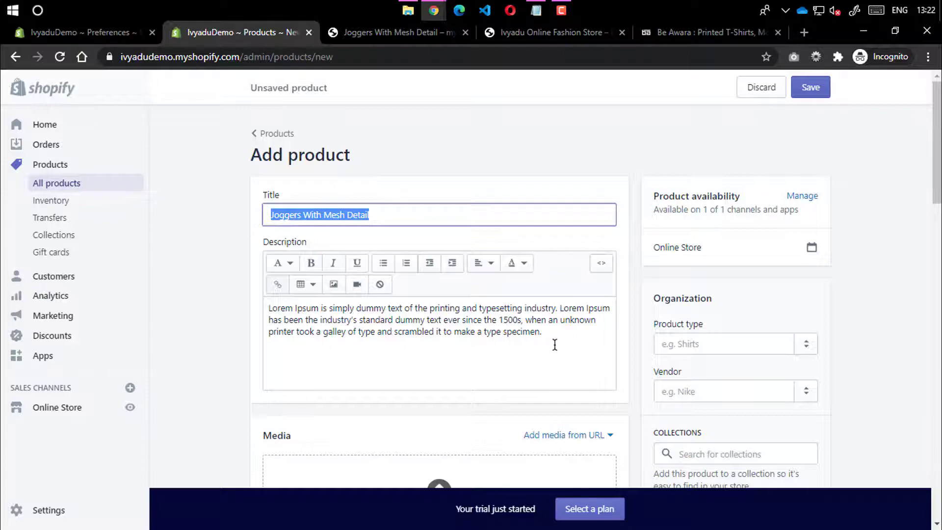
drag(553, 343, 265, 303)
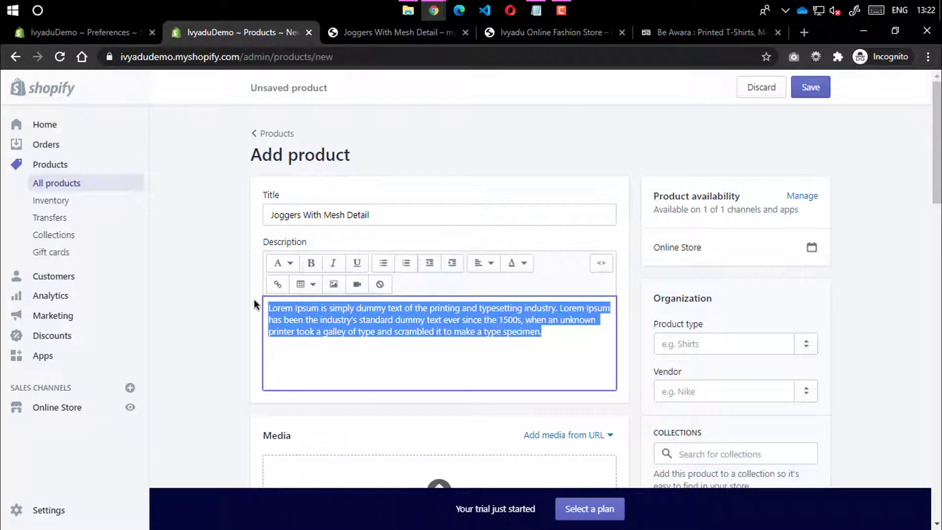
scroll(253, 304, down, 4)
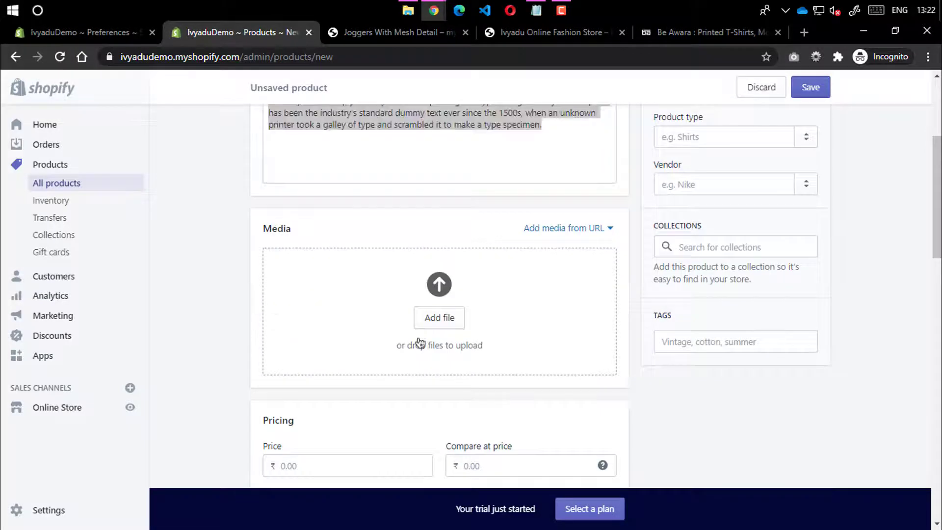
Recheck the storefront product page, then open and cancel the product media file picker
click(365, 33)
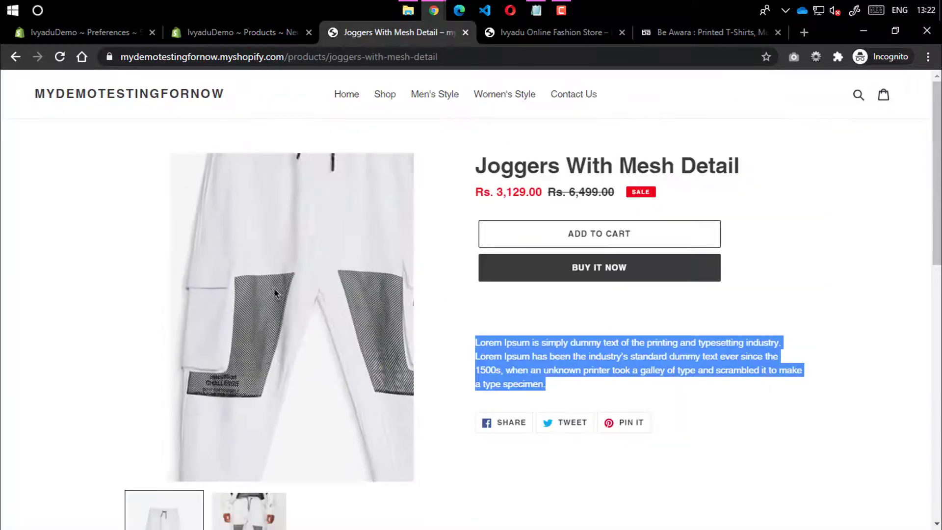
click(294, 33)
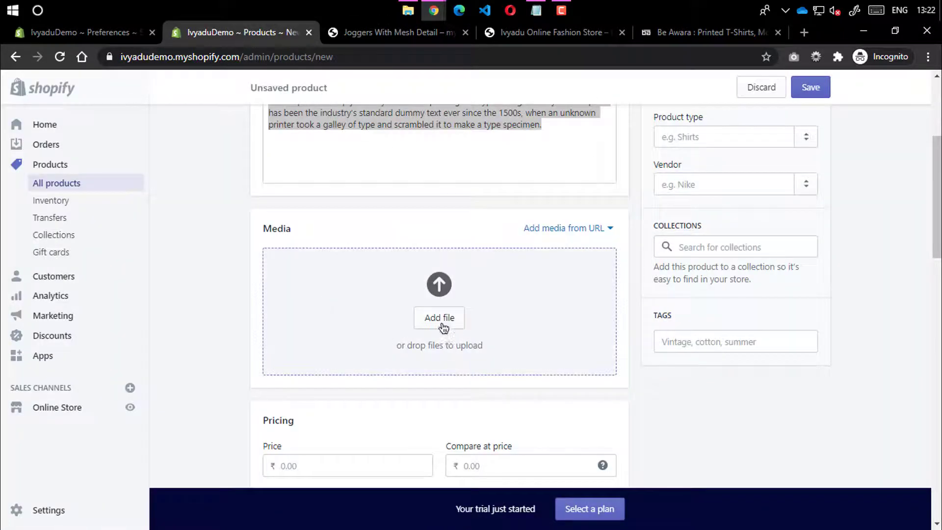
click(437, 288)
click(926, 30)
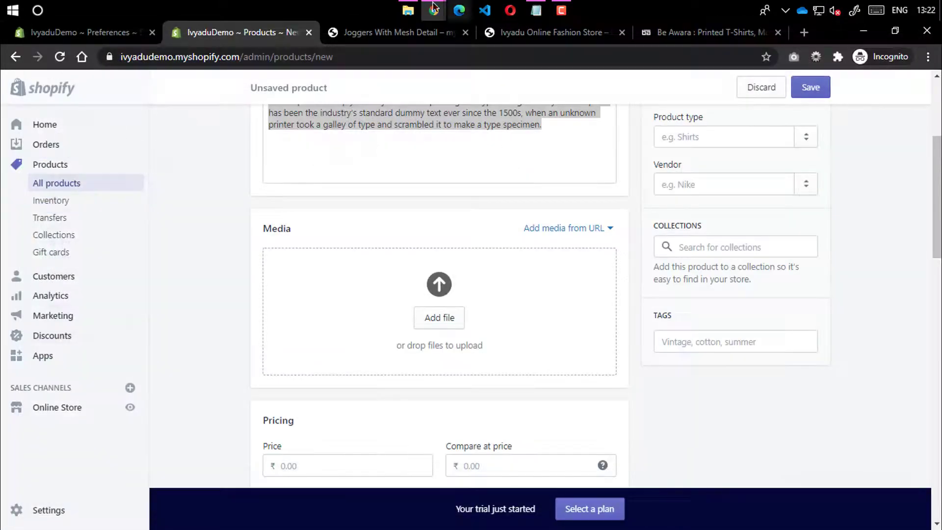
Select minimalist-img-13.jpg and minimalist-img-131.jpg in the mynImages folder
click(412, 9)
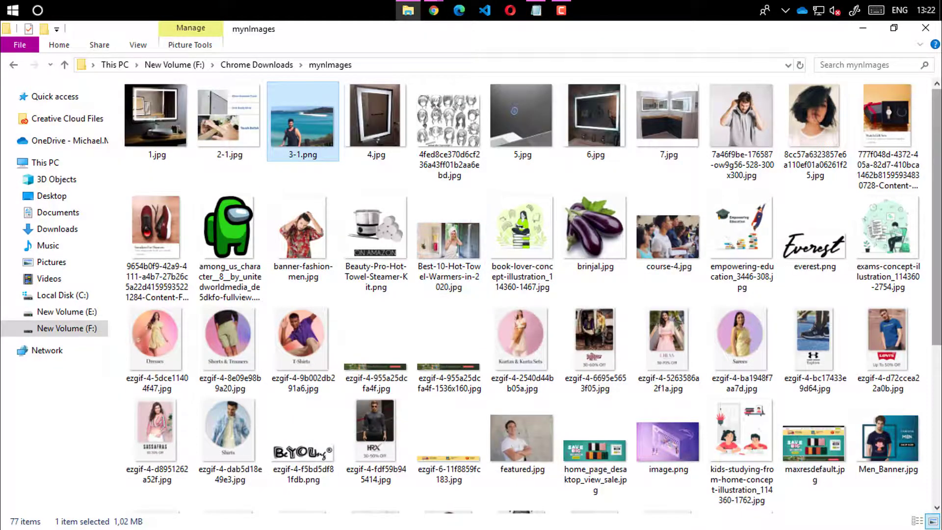
scroll(932, 308, down, 5)
scroll(933, 308, down, 1)
click(216, 296)
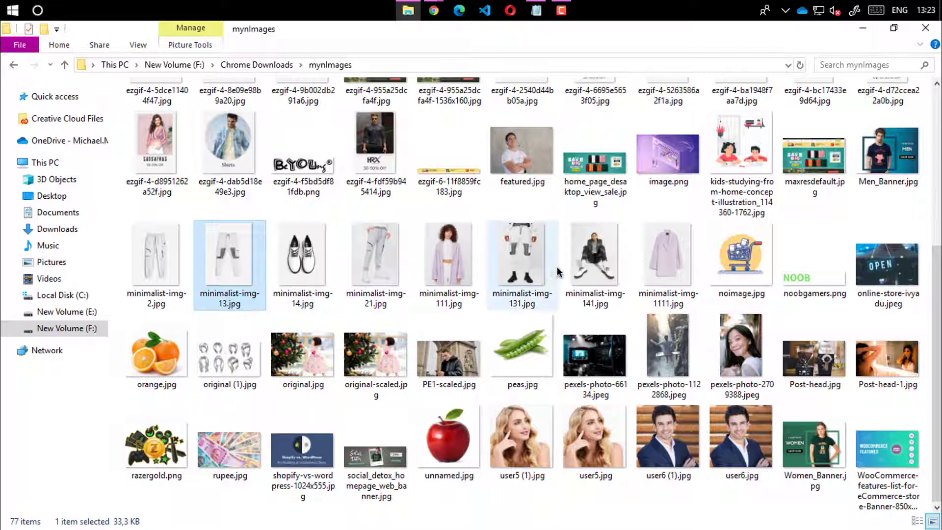
ctrl+click(522, 260)
Drag the two selected jogger images into the new product's media area
click(433, 11)
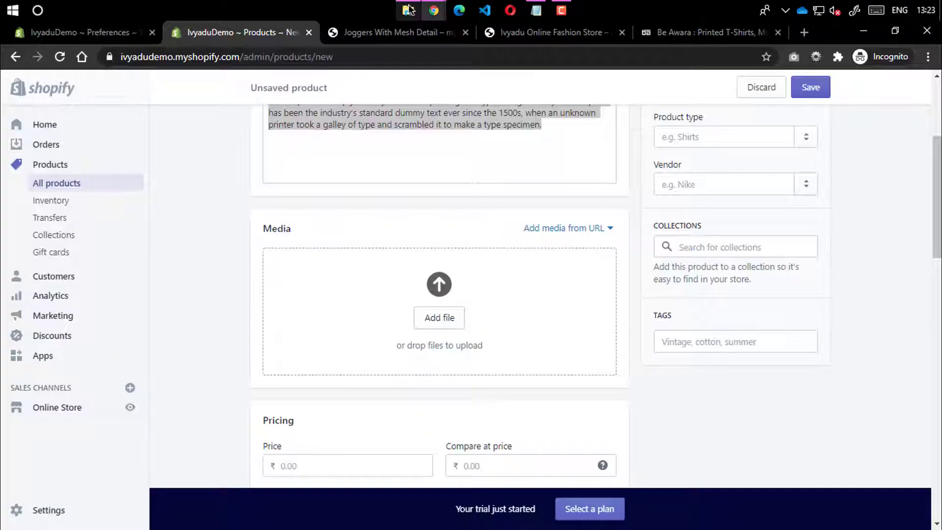
scroll(416, 100, up, 4)
click(322, 25)
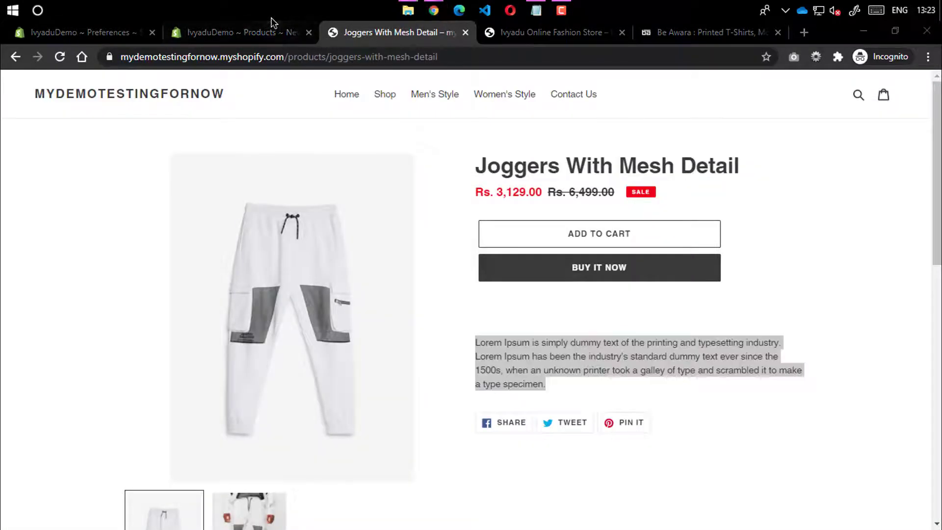
click(294, 30)
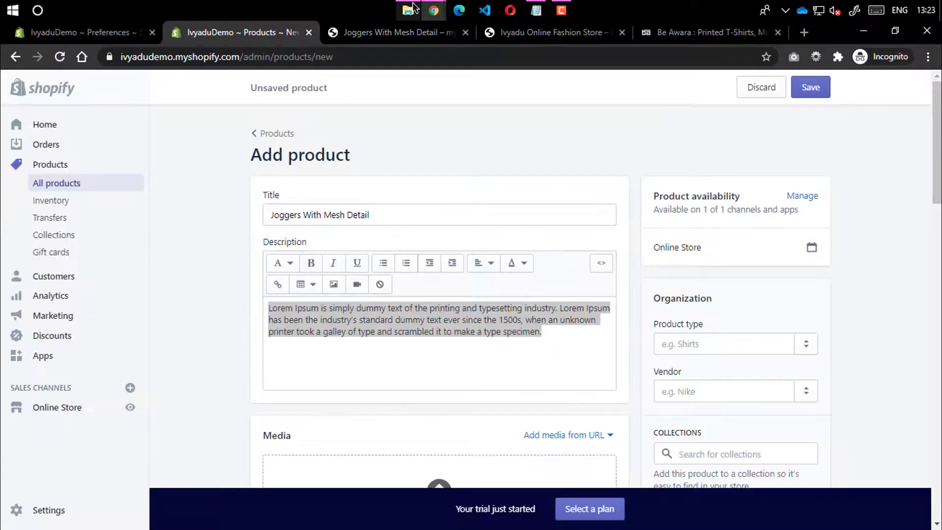
click(408, 10)
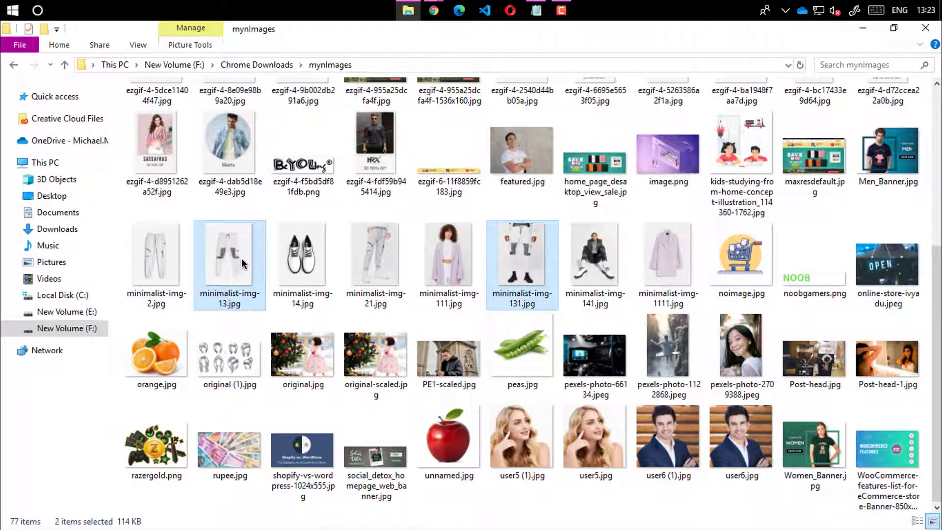
drag(243, 263, 434, 318)
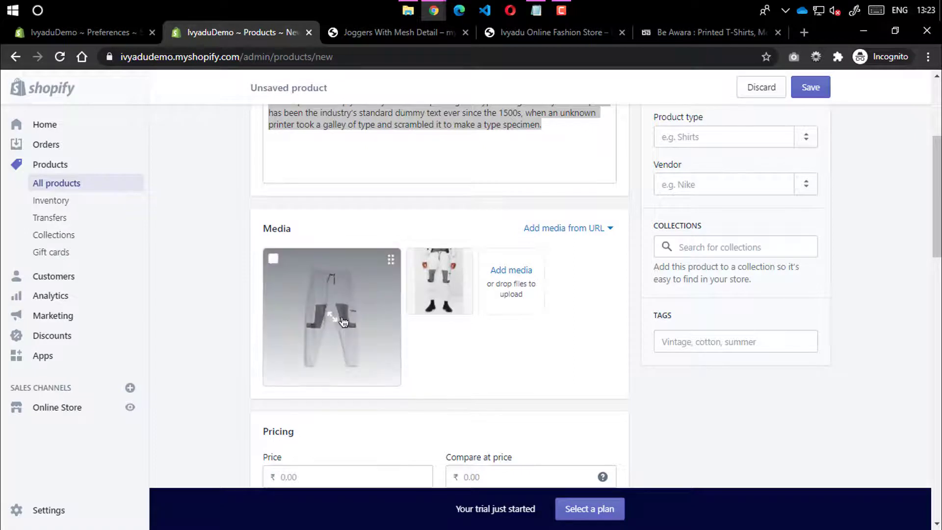
Give the first jogger image the alt text 'jogger'
click(392, 261)
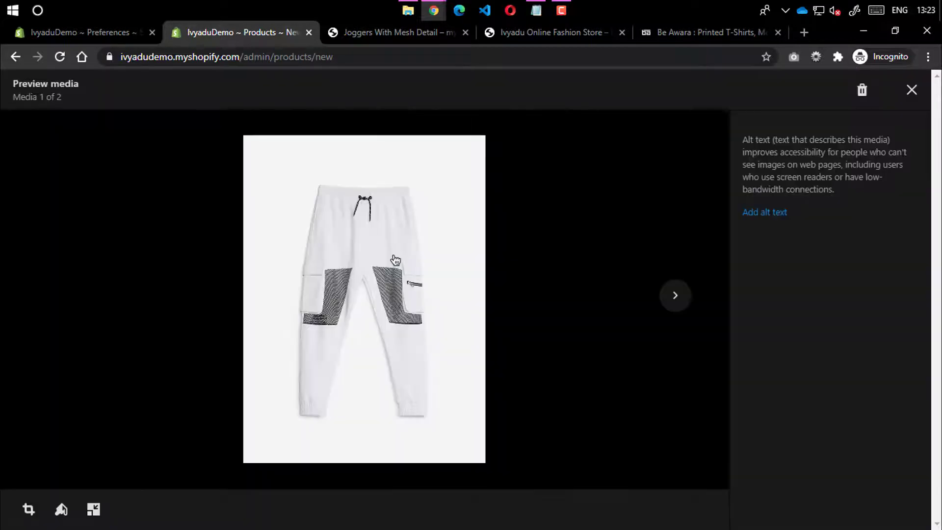
click(764, 222)
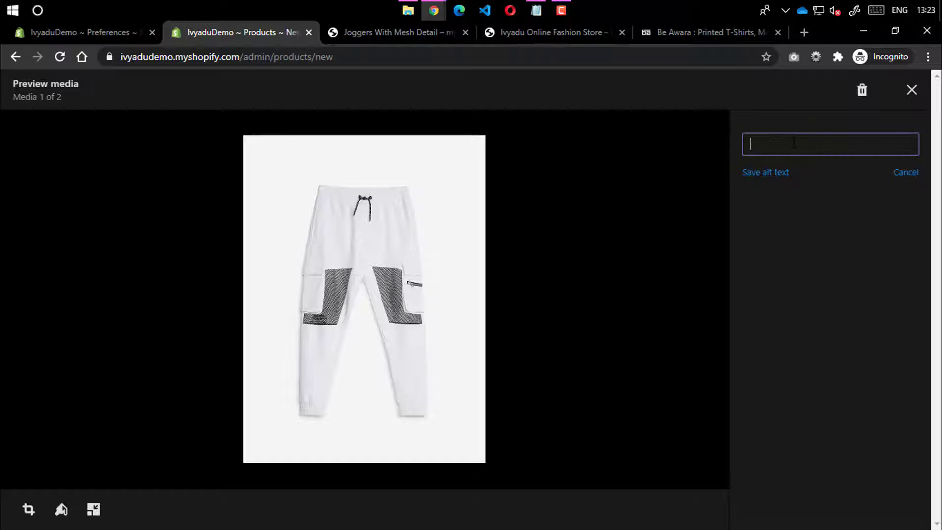
text(jogger)
click(754, 175)
click(911, 89)
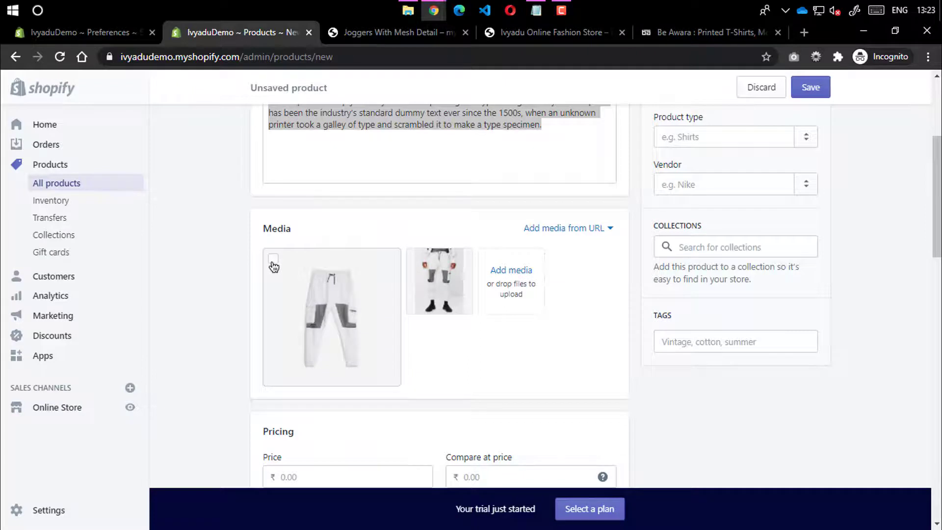
Reopen the first image in the image editor, close it, and stay on the product page
click(273, 265)
click(274, 265)
click(392, 264)
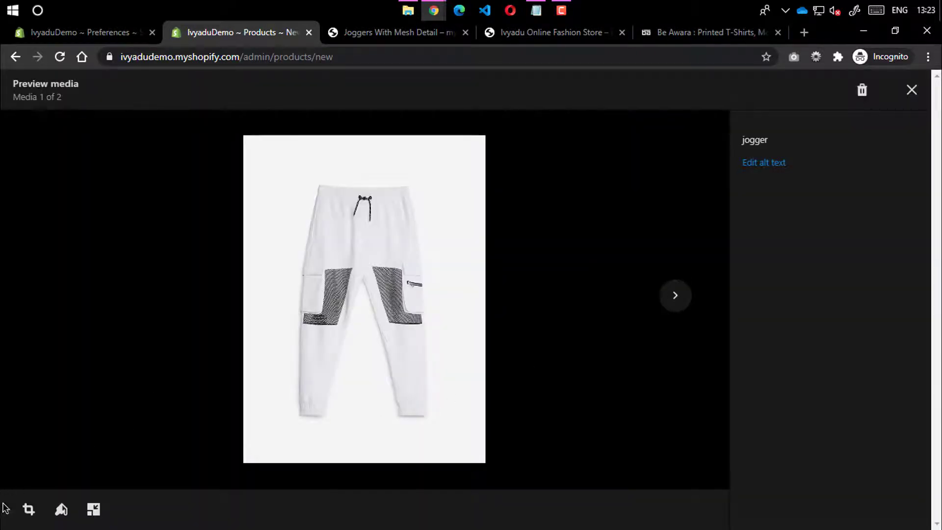
click(62, 512)
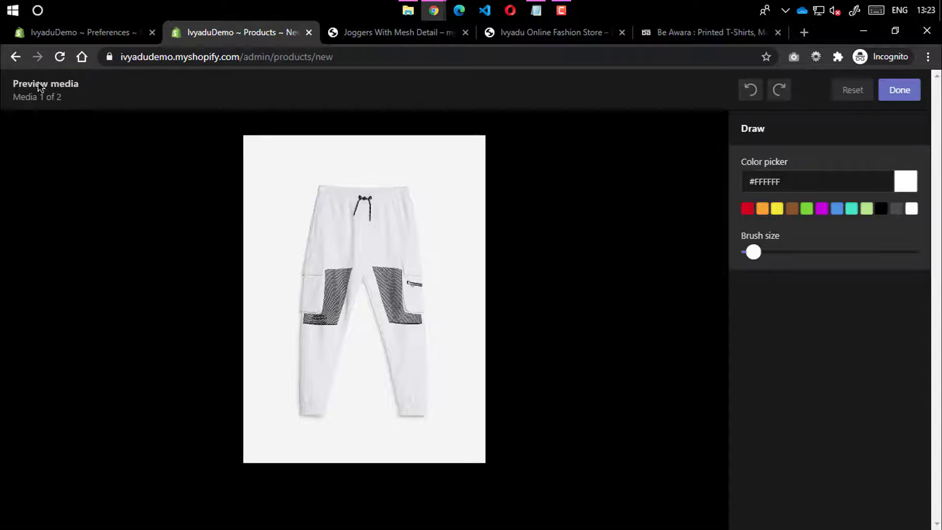
click(909, 94)
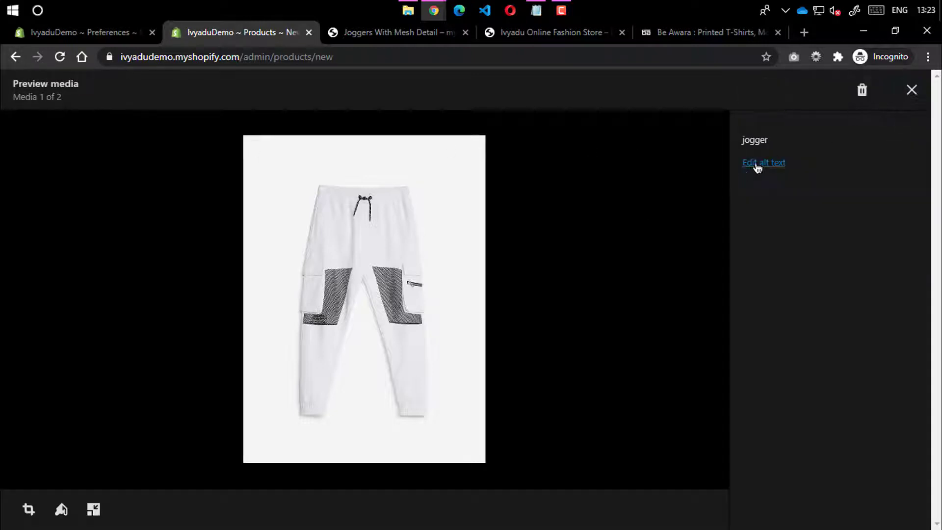
click(911, 91)
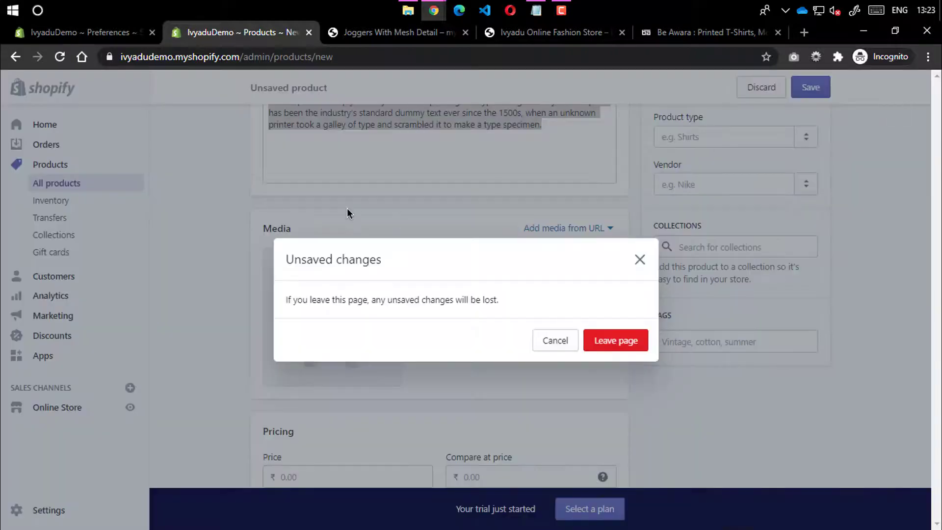
click(552, 340)
scroll(443, 342, down, 5)
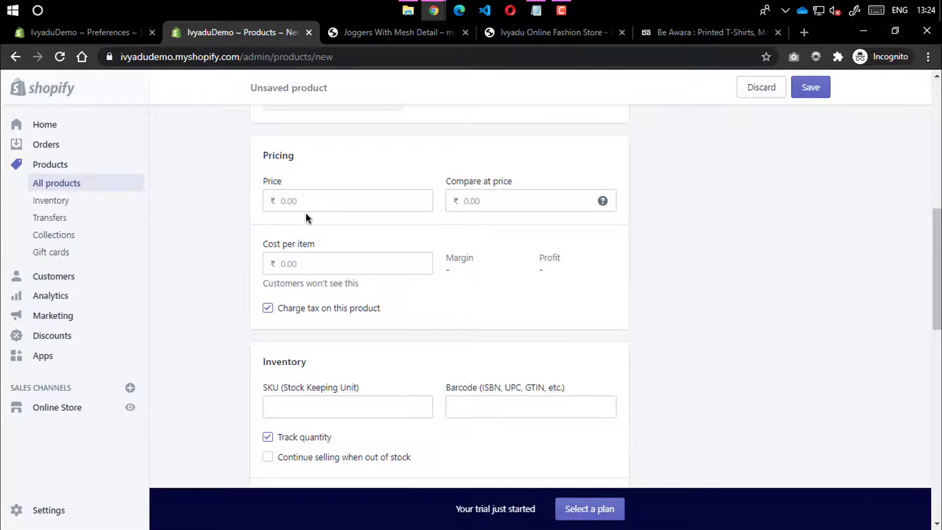
Set the price to ₹4,429.00 and the compare-at price to ₹6,999.00
click(313, 198)
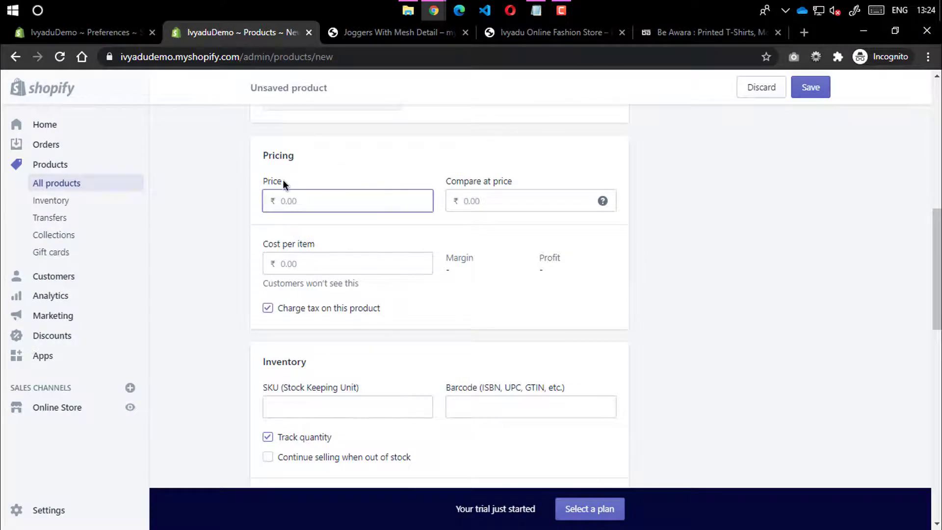
click(465, 202)
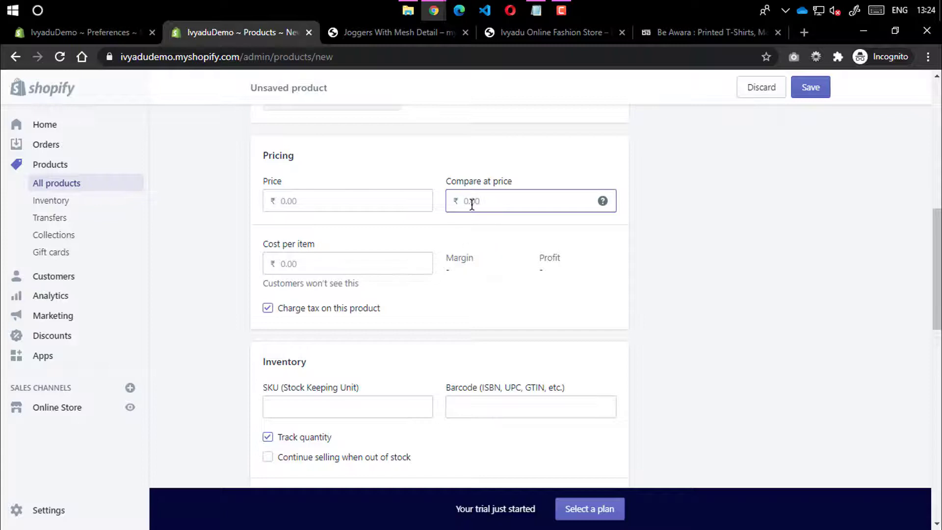
click(283, 205)
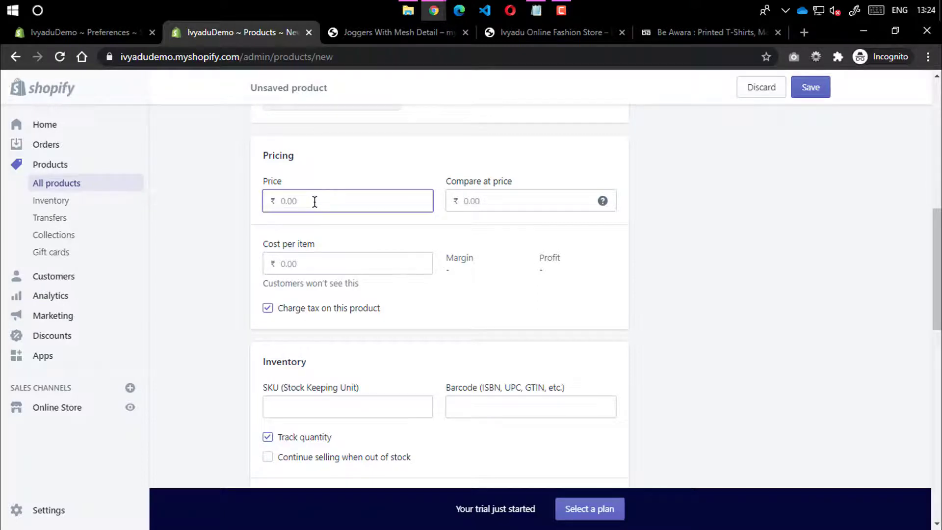
text(4429)
click(496, 192)
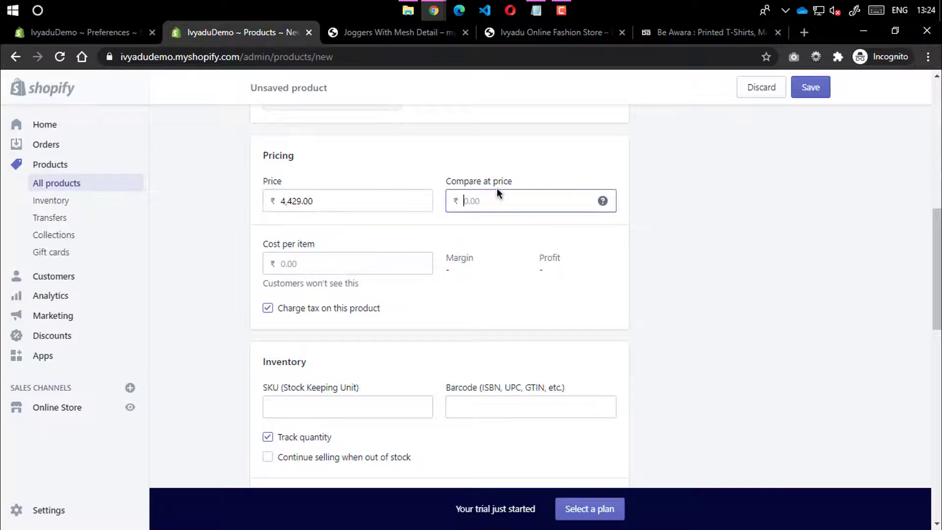
text(7)
text(999)
click(601, 257)
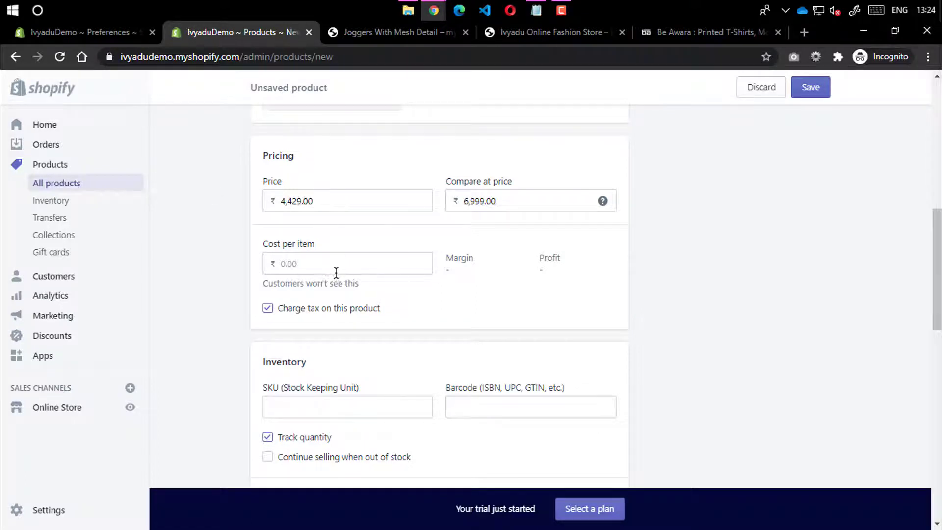
Enter a cost per item of ₹1,000.00 and review the resulting profit
click(302, 264)
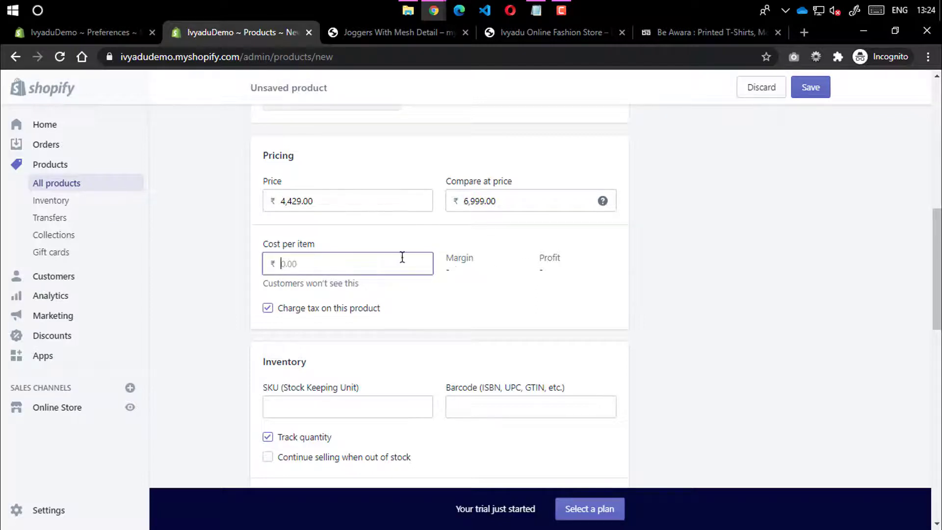
drag(270, 286, 361, 285)
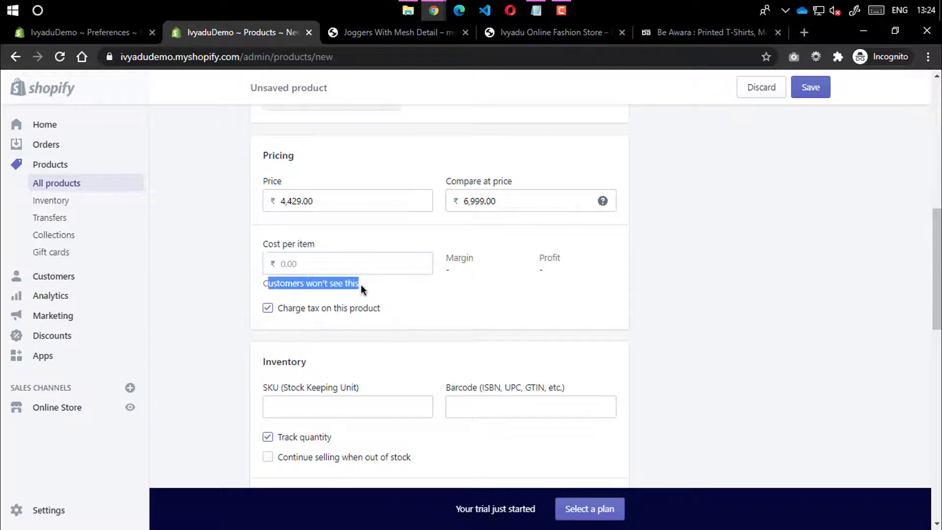
click(332, 262)
drag(348, 202, 267, 190)
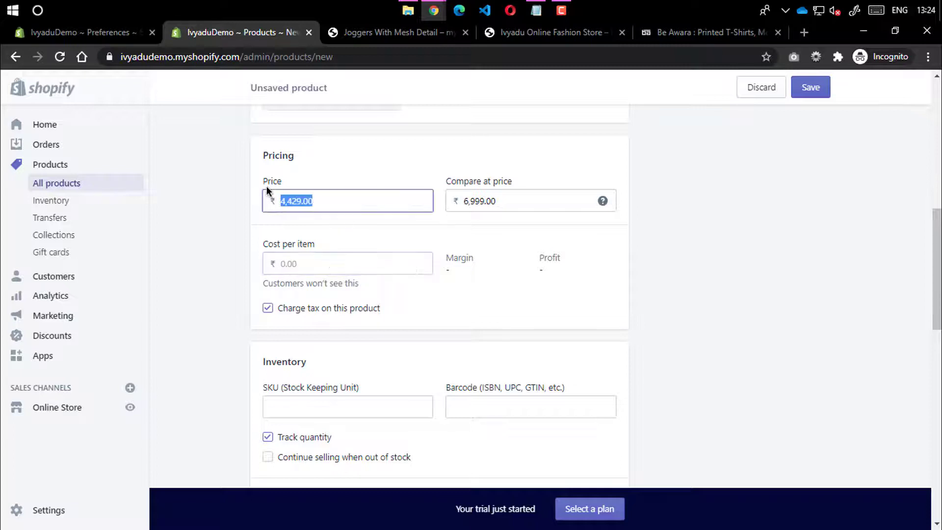
drag(498, 202, 458, 205)
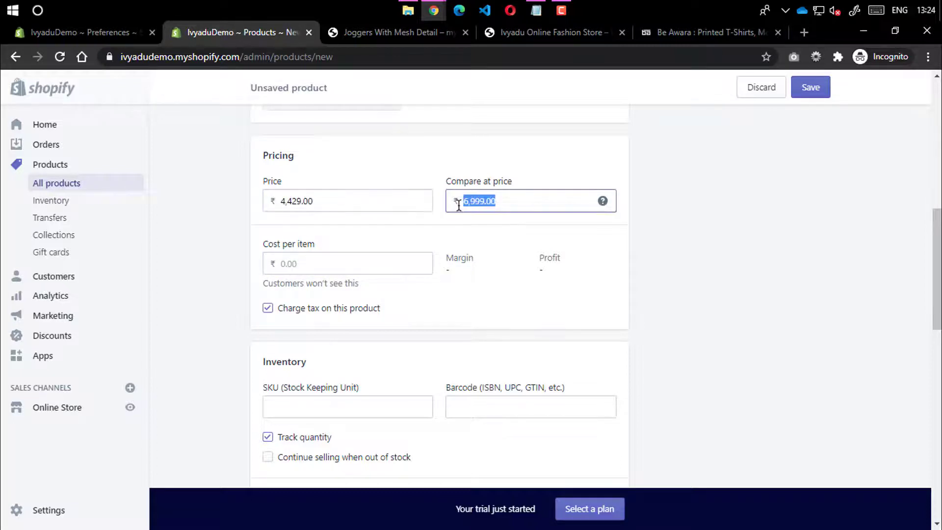
drag(319, 210, 229, 203)
click(298, 271)
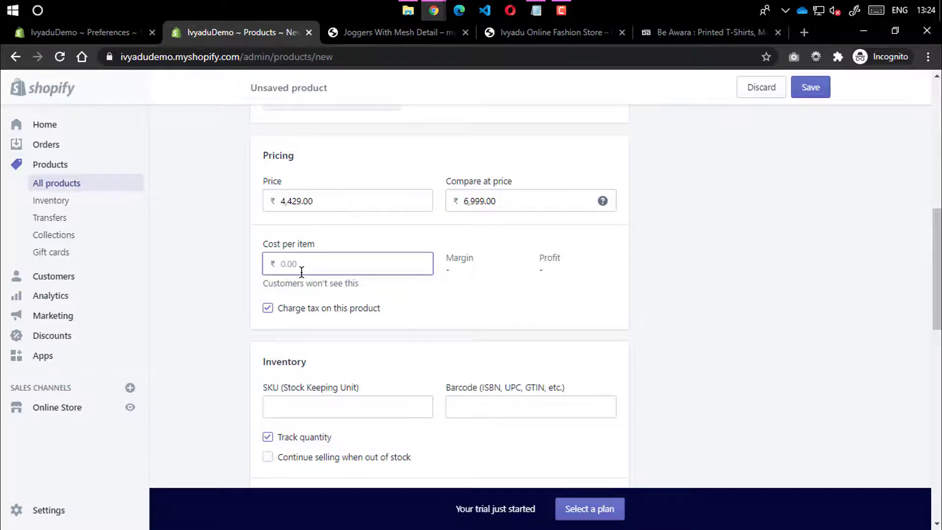
text(1000)
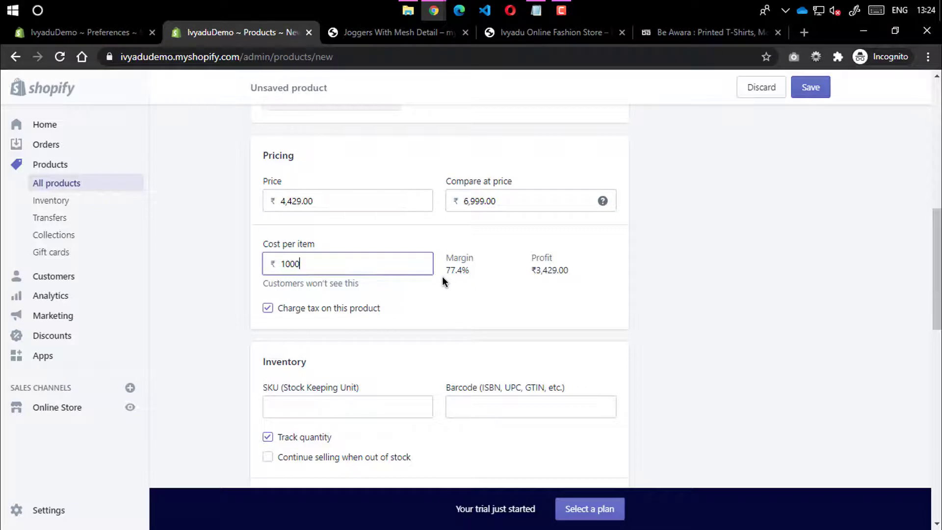
double_click(474, 272)
click(536, 286)
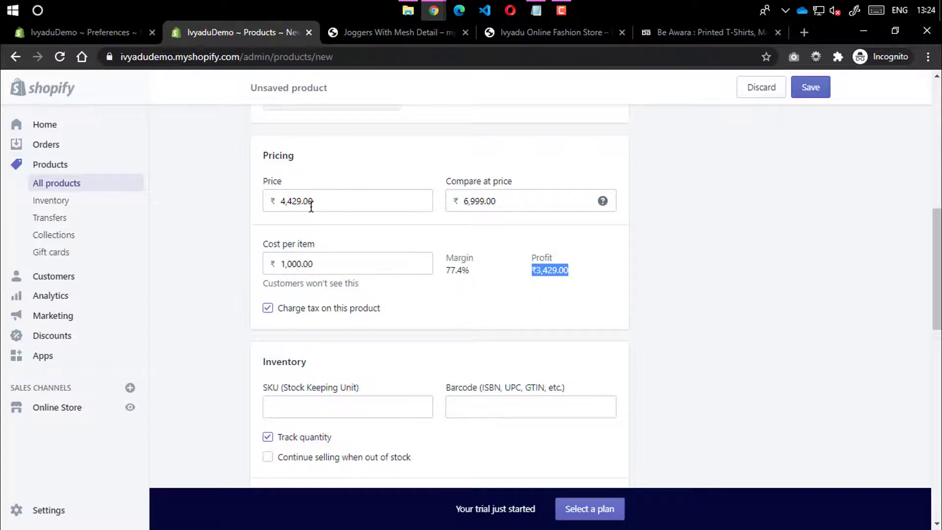
Change the cost per item to ₹3,500.00, giving a 21% margin
drag(325, 270, 259, 266)
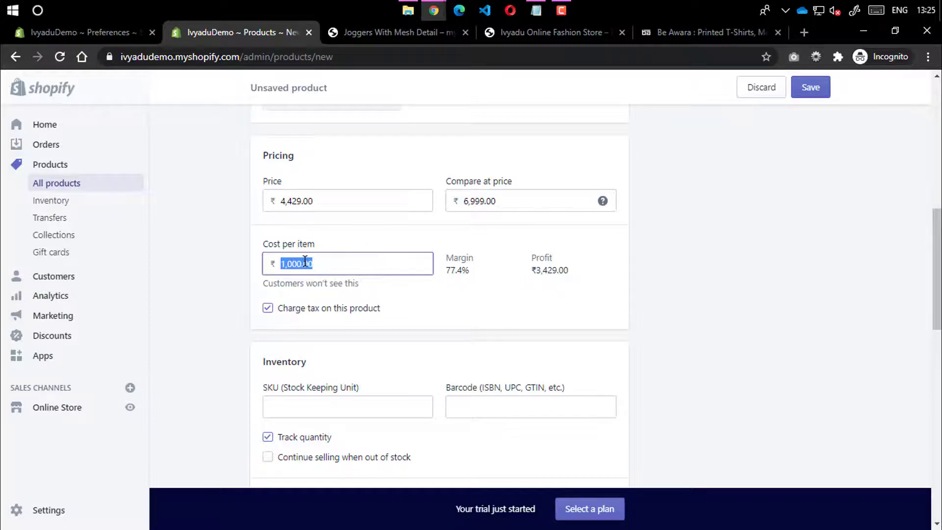
drag(305, 261, 214, 263)
key(BackSpace)
text(3500)
drag(450, 271, 468, 273)
drag(314, 199, 267, 201)
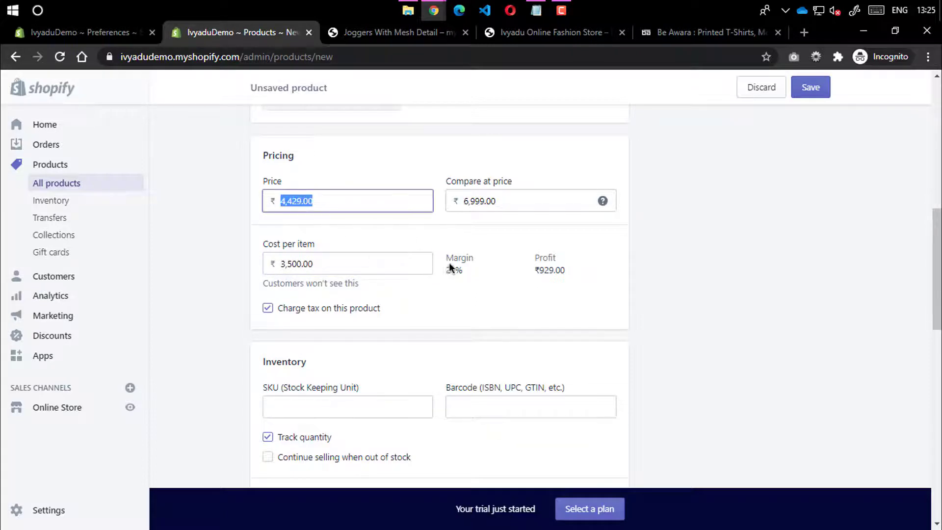
drag(463, 268, 454, 267)
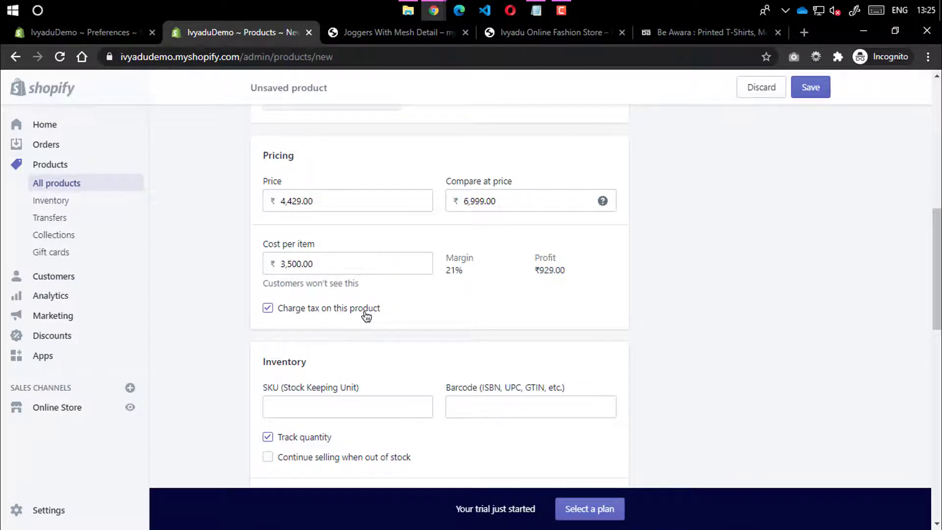
Stop charging tax on the product and set its SKU to 101
click(267, 309)
scroll(260, 329, down, 3)
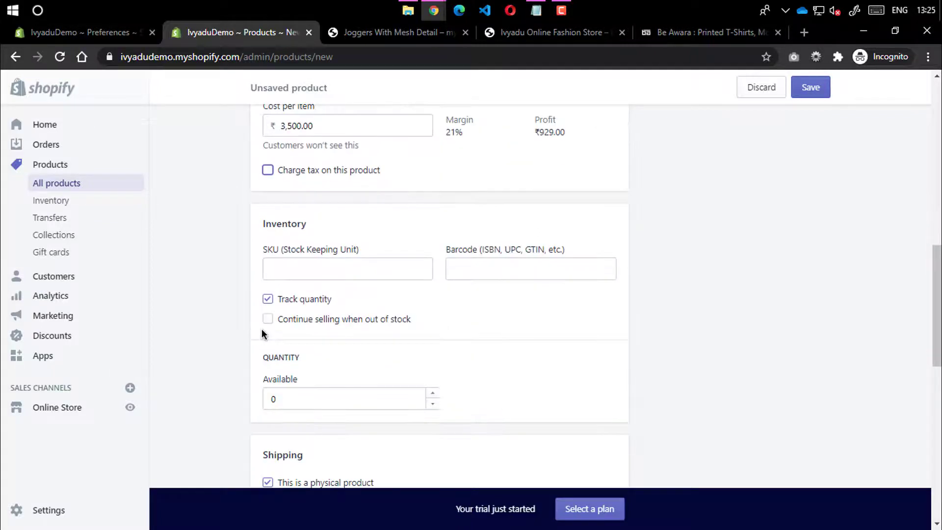
click(317, 269)
text(101)
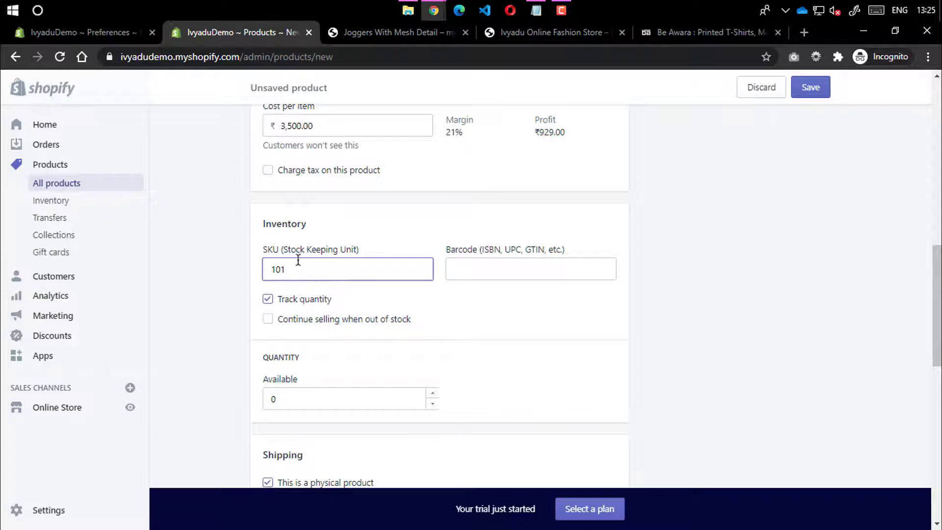
Enter a quantity of 1000, turn off quantity tracking, and check the weight units
click(299, 392)
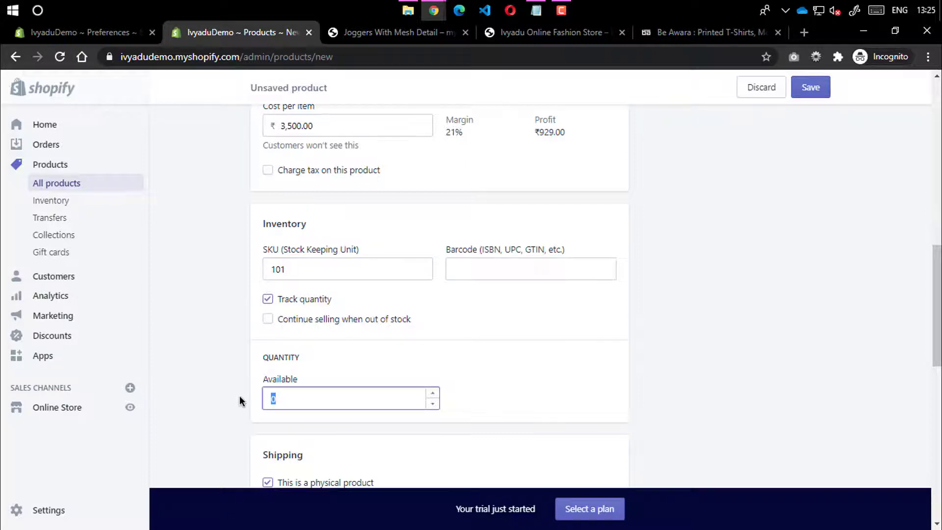
text(1000)
click(267, 298)
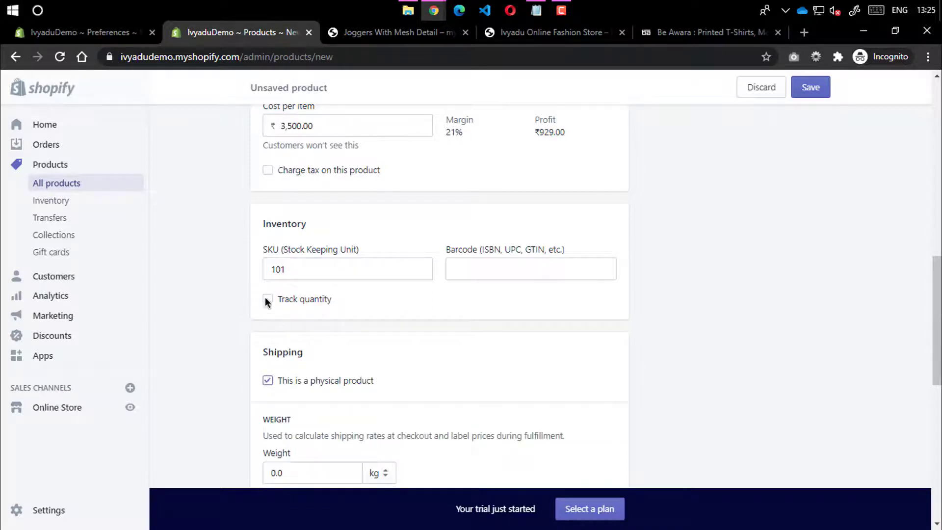
scroll(265, 296, down, 4)
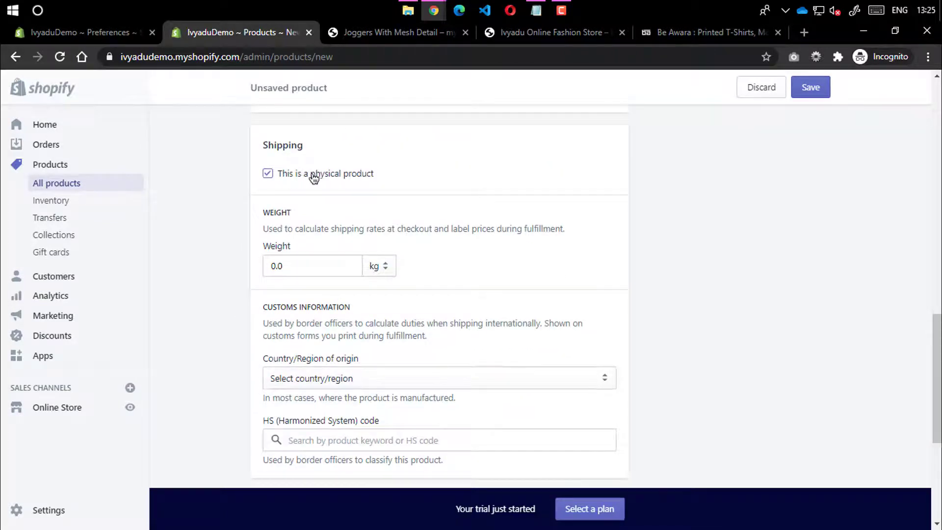
click(269, 269)
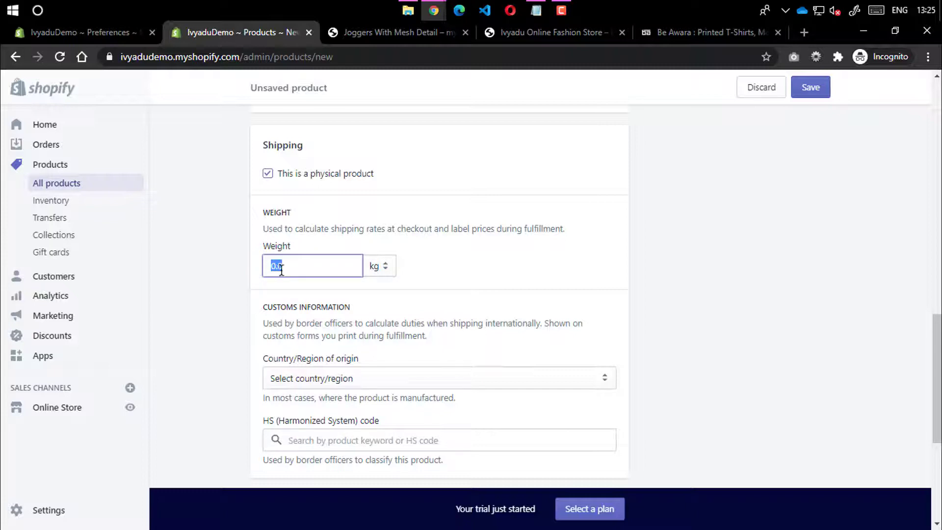
click(378, 265)
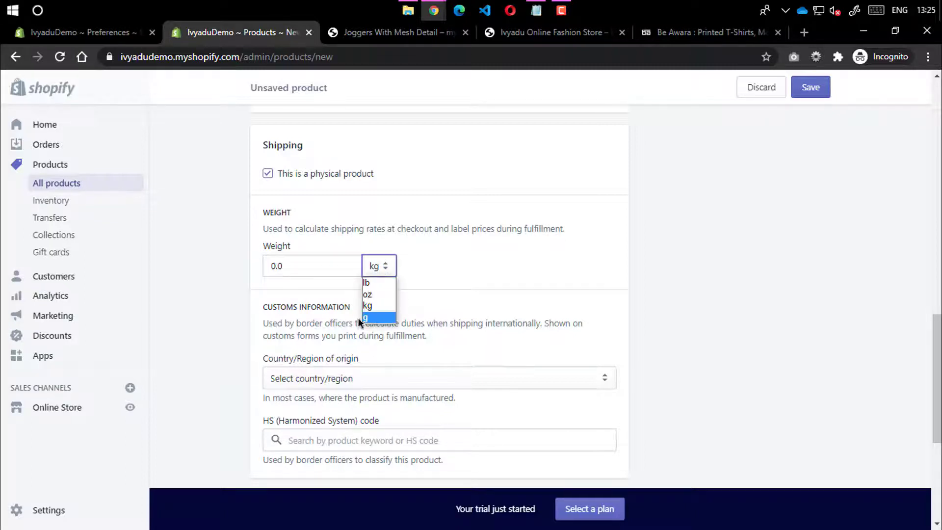
scroll(290, 325, down, 3)
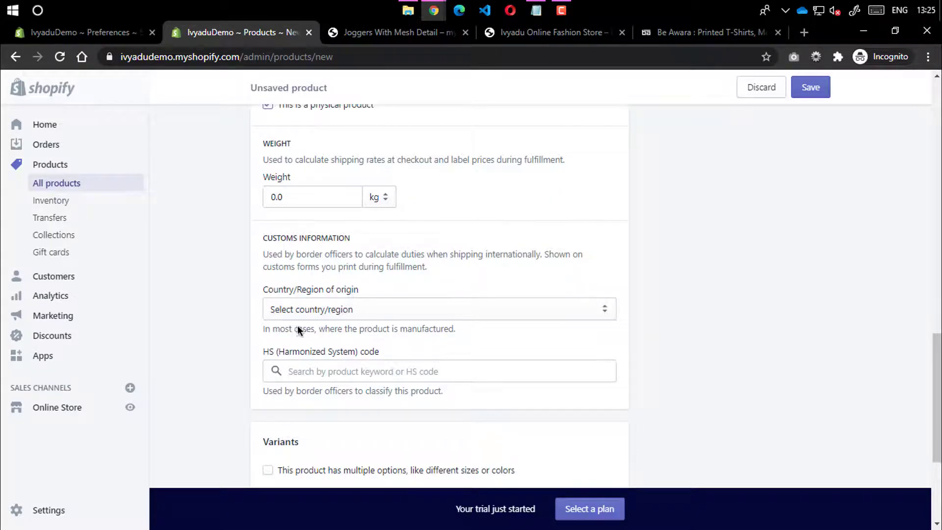
Set the country/region of origin to India, leaving the HS code empty
click(372, 309)
text(india)
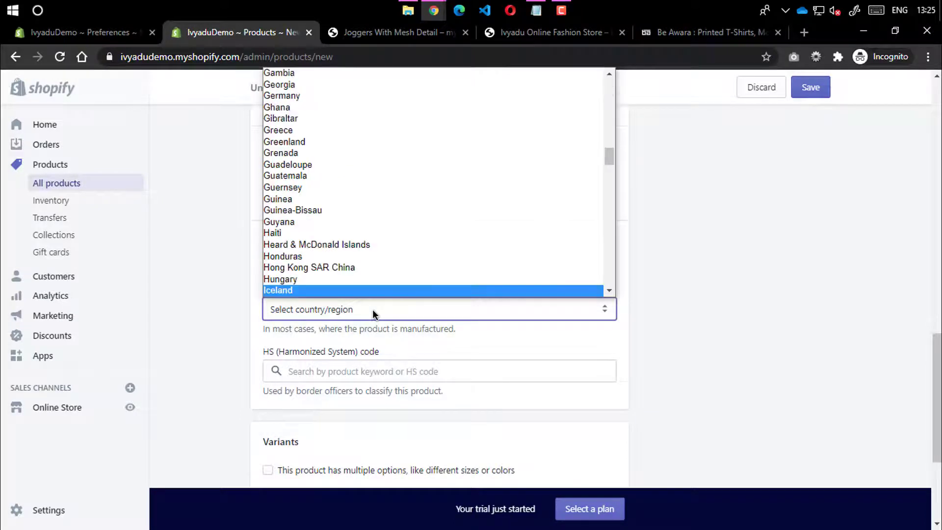
key(Return)
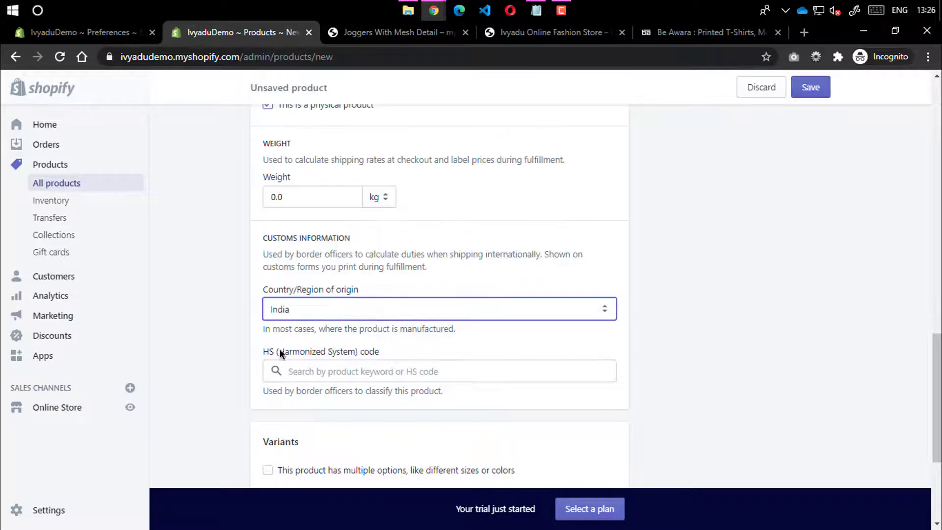
click(264, 354)
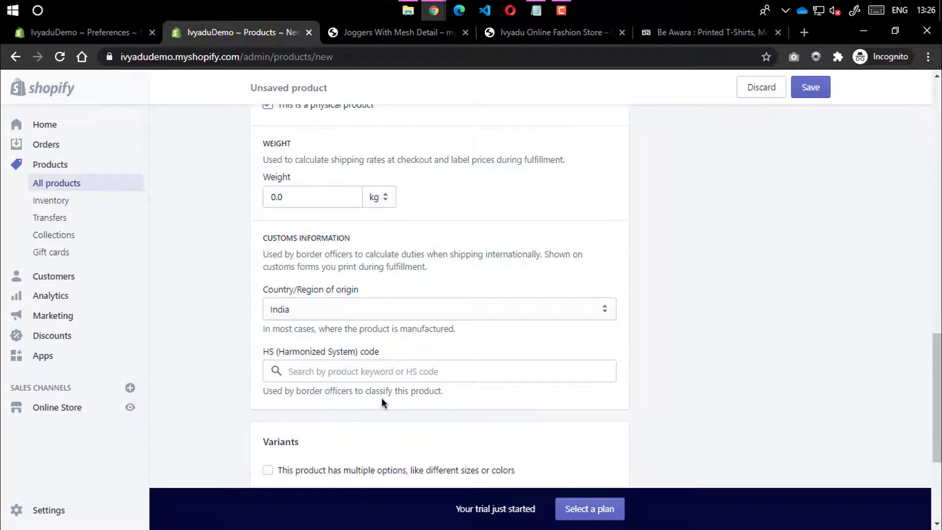
drag(281, 355, 378, 351)
click(367, 373)
click(224, 359)
drag(251, 246, 454, 275)
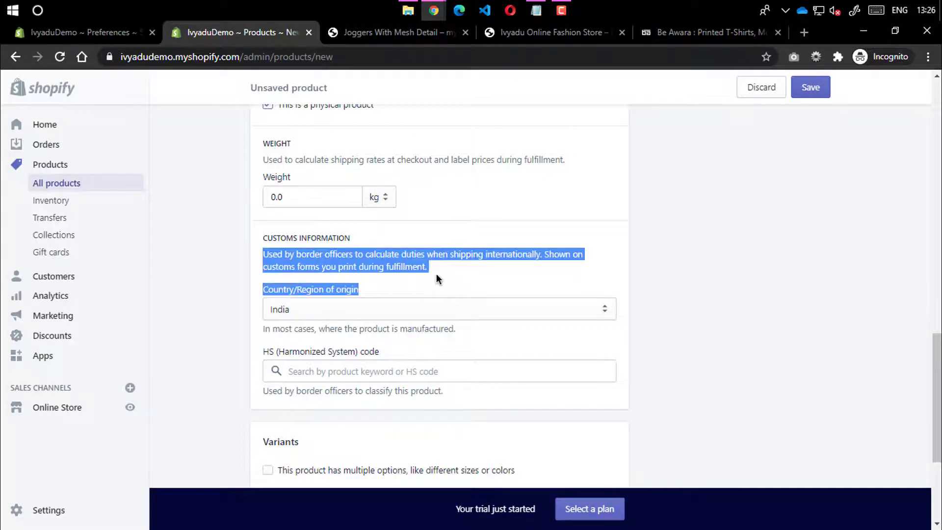
click(357, 260)
Mark the product as having multiple options and pick Size as Option 1's name
scroll(327, 264, down, 4)
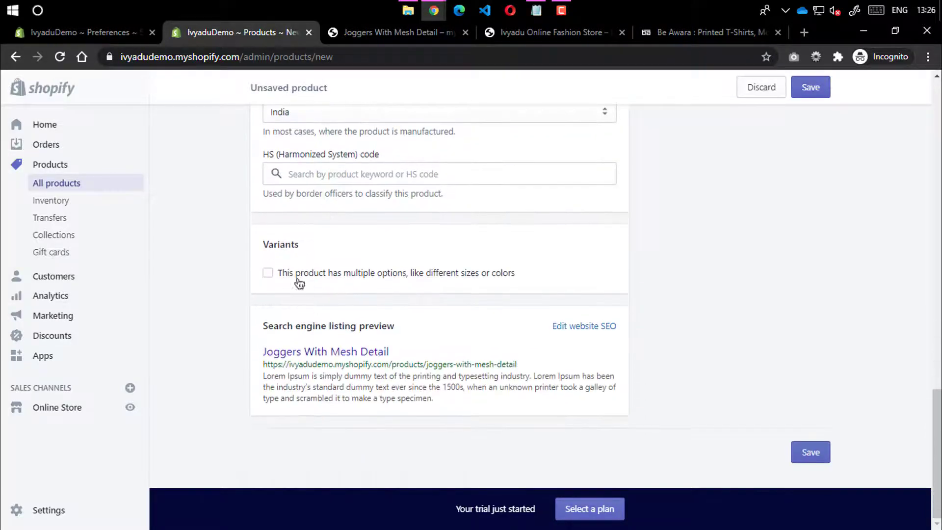
scroll(542, 274, up, 15)
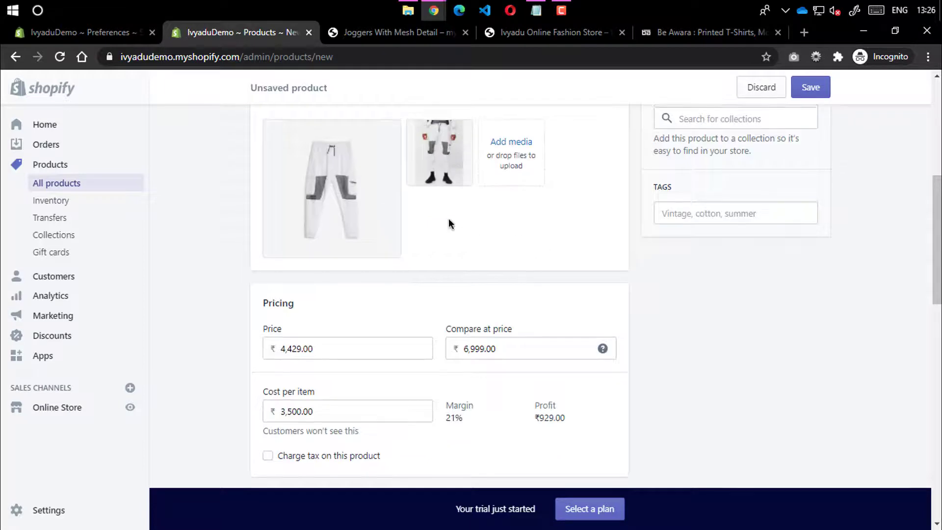
scroll(442, 231, down, 4)
scroll(420, 238, down, 10)
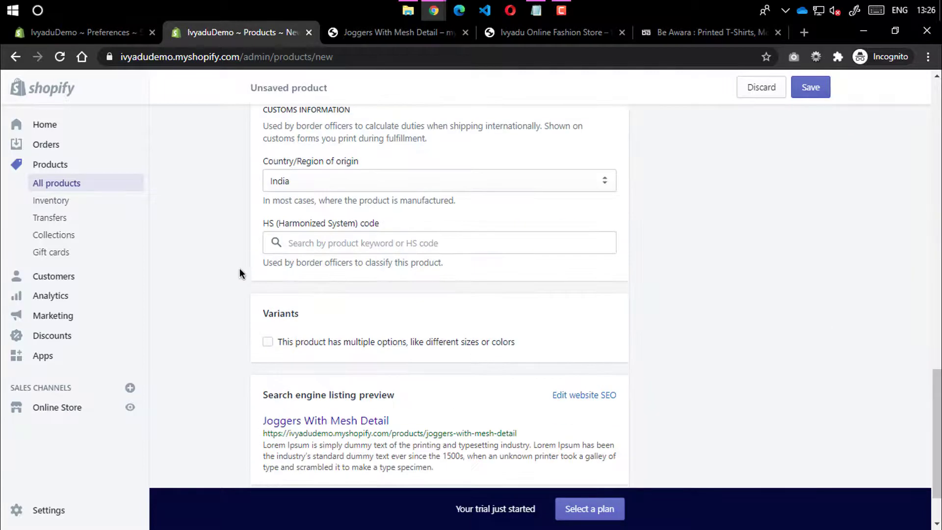
scroll(240, 273, down, 2)
click(267, 273)
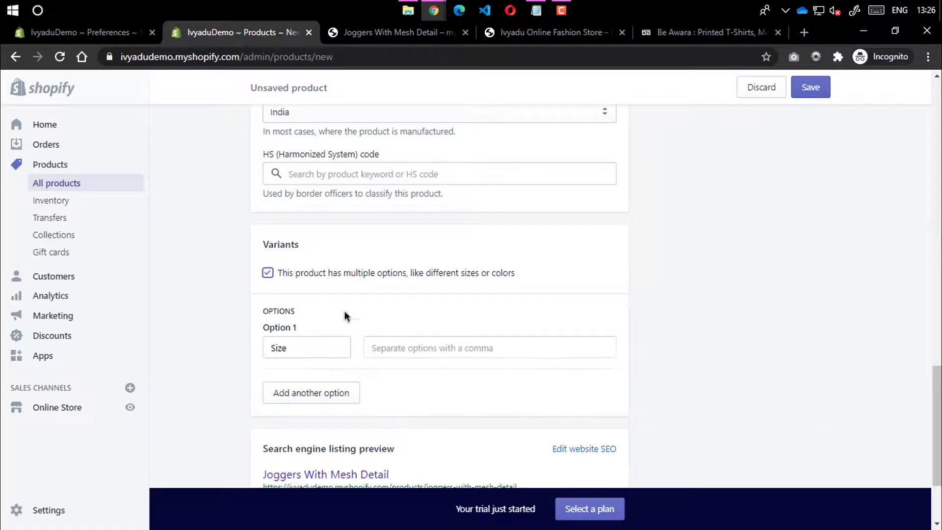
scroll(334, 295, down, 3)
click(320, 220)
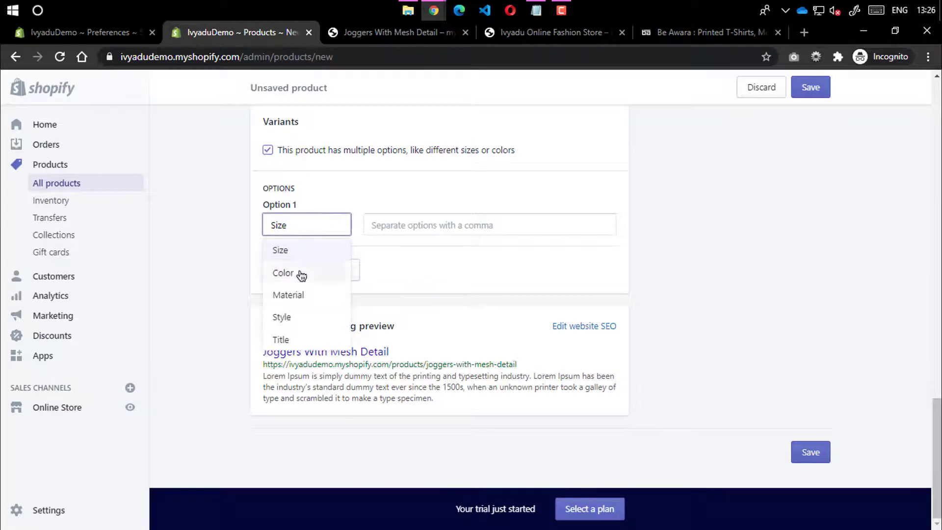
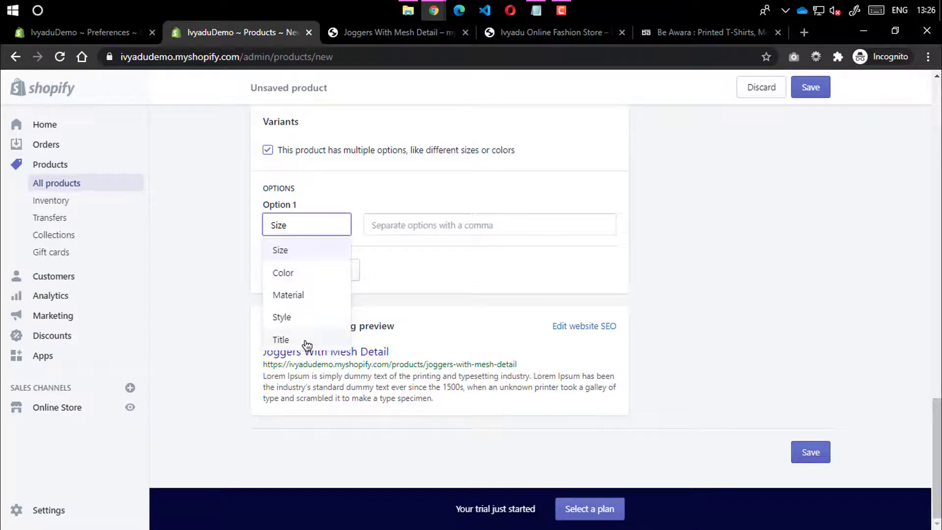
Name Option 1 Color and enter the values grey, black, navy blue and dark grey
click(302, 273)
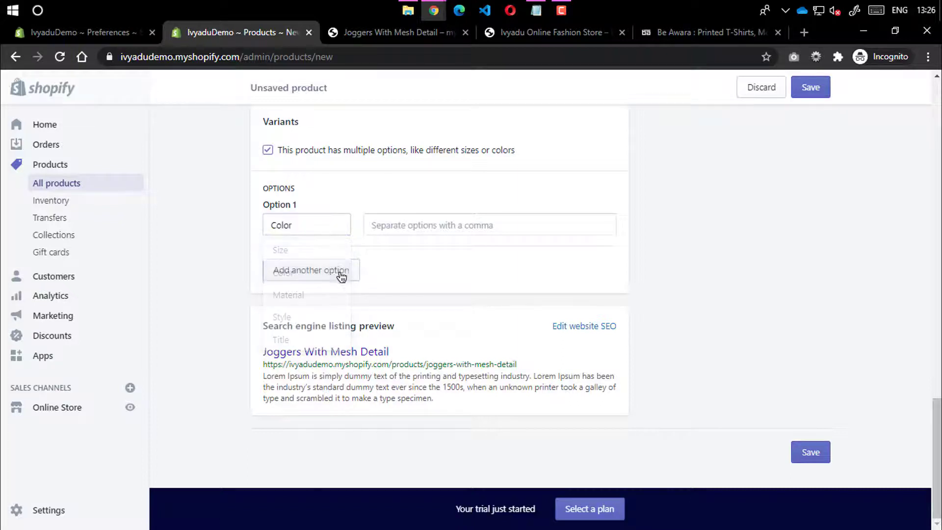
click(421, 234)
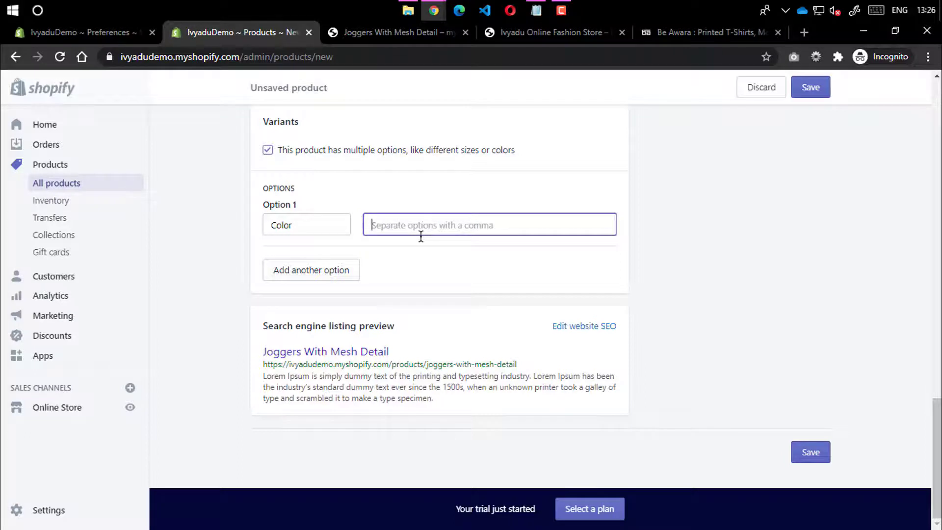
text(grey)
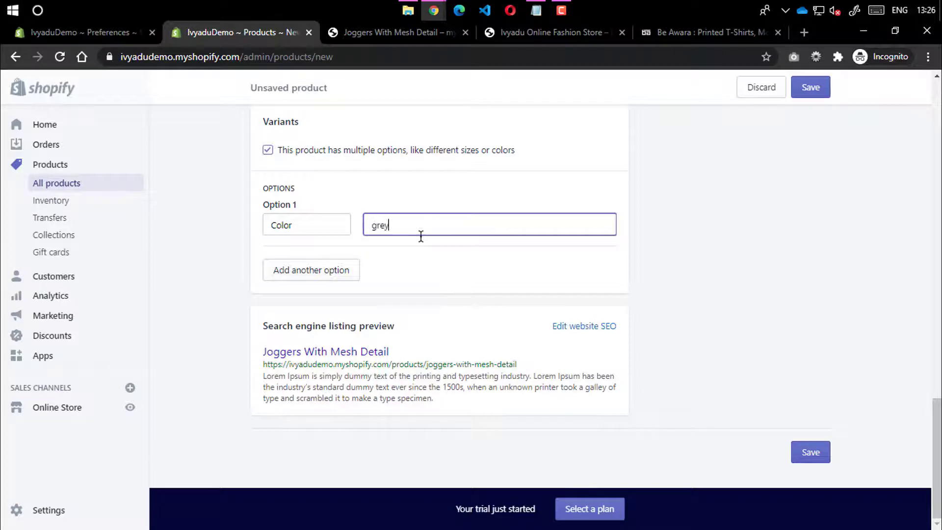
key(Return)
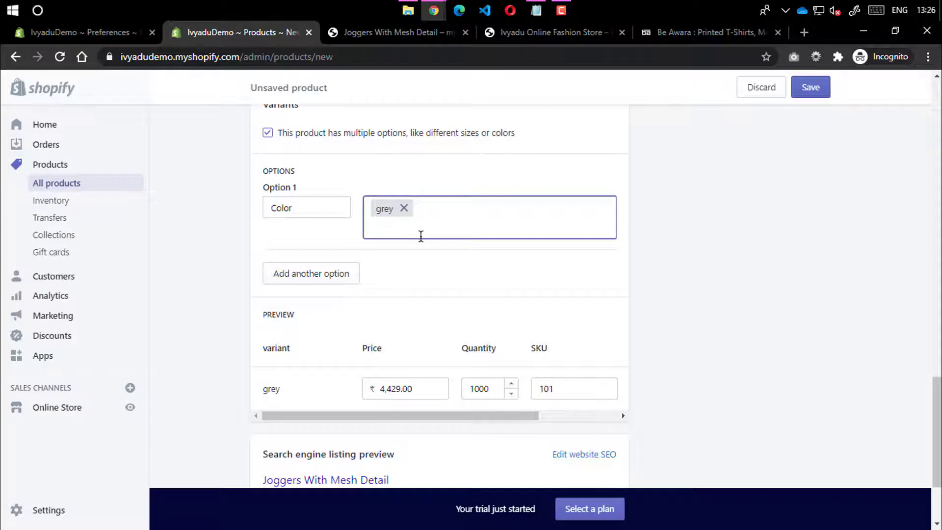
text(black)
key(Return)
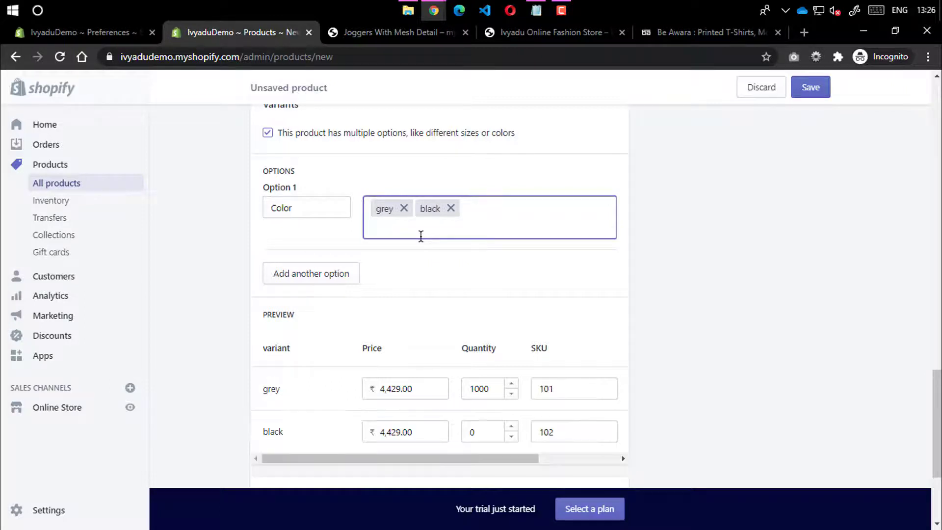
text(navy blue)
key(Return)
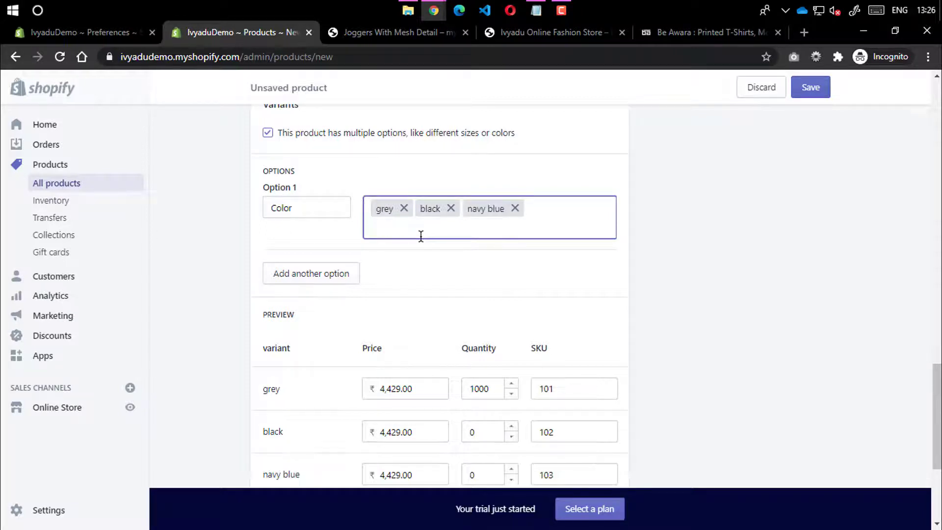
text(dark grey)
key(Return)
Review the variant table, checking grey's quantity of 1000 and each variant's barcode field
scroll(414, 309, down, 3)
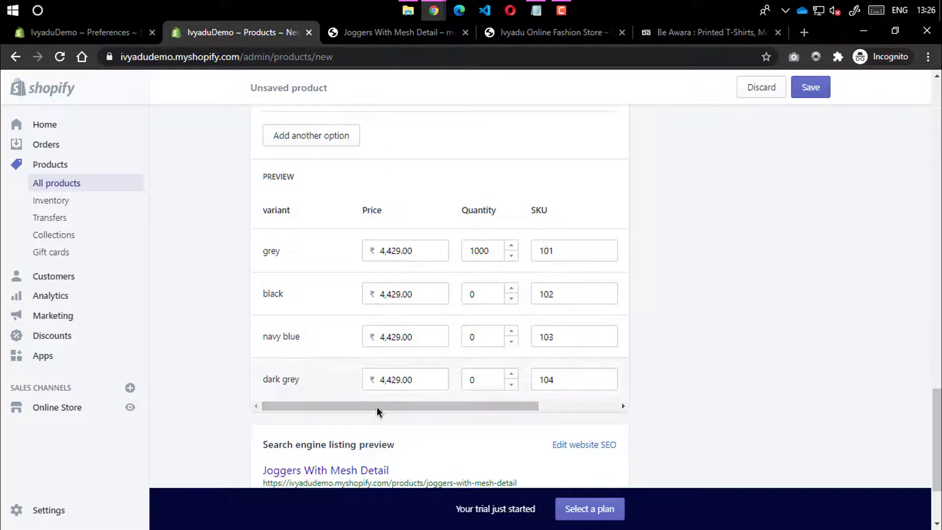
drag(364, 406, 470, 394)
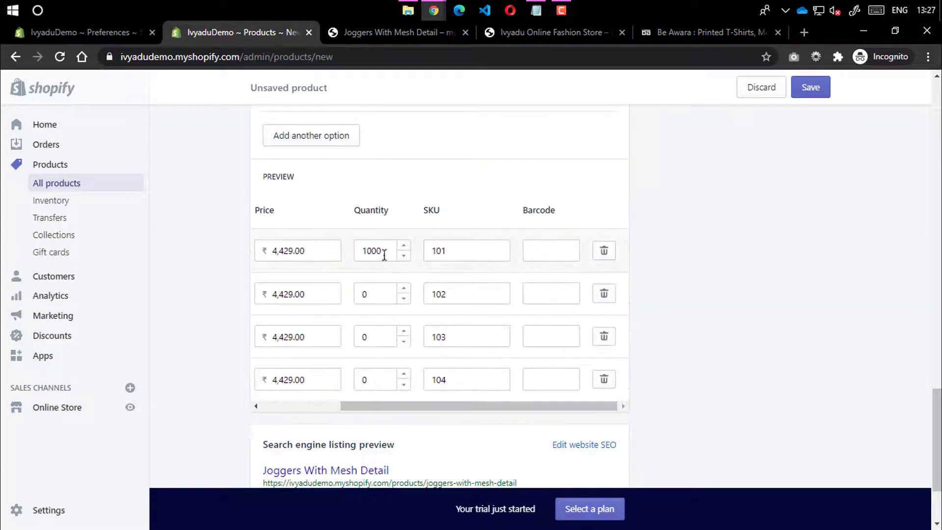
drag(384, 250, 332, 248)
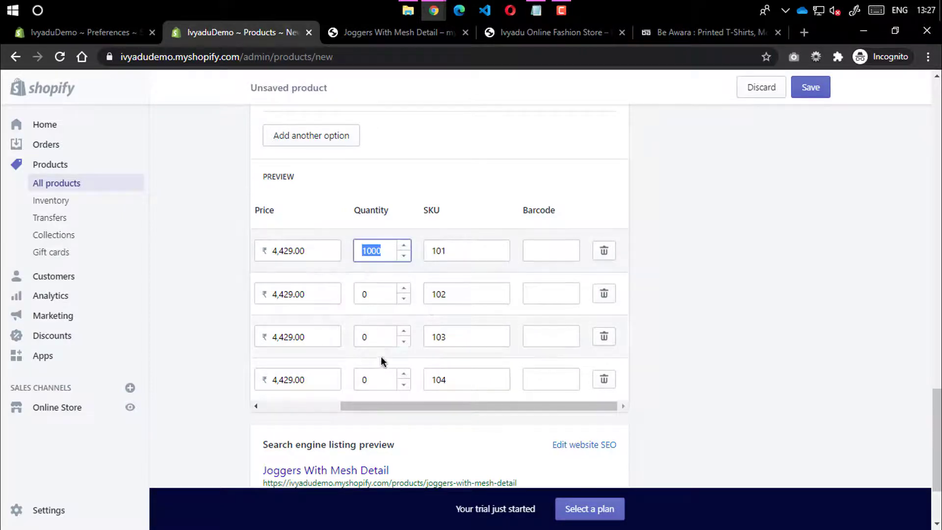
scroll(662, 246, up, 15)
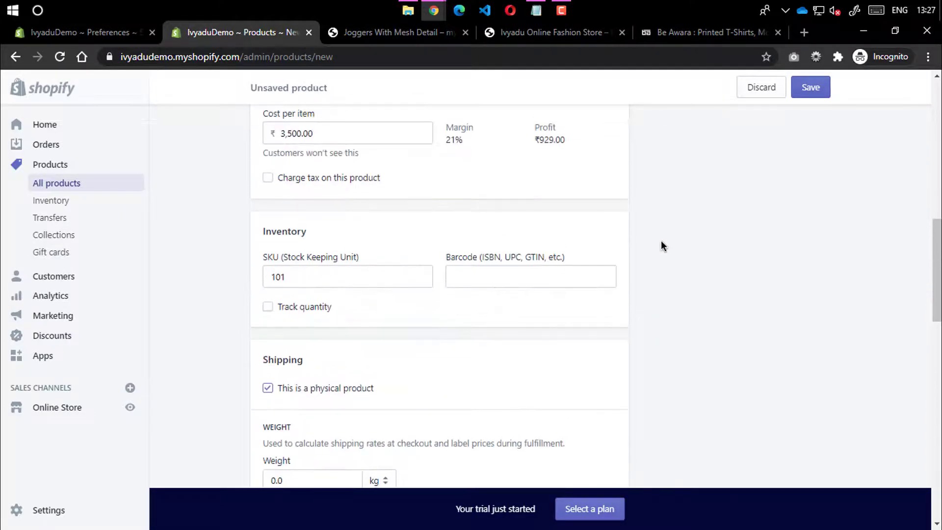
scroll(555, 272, down, 15)
scroll(440, 163, up, 3)
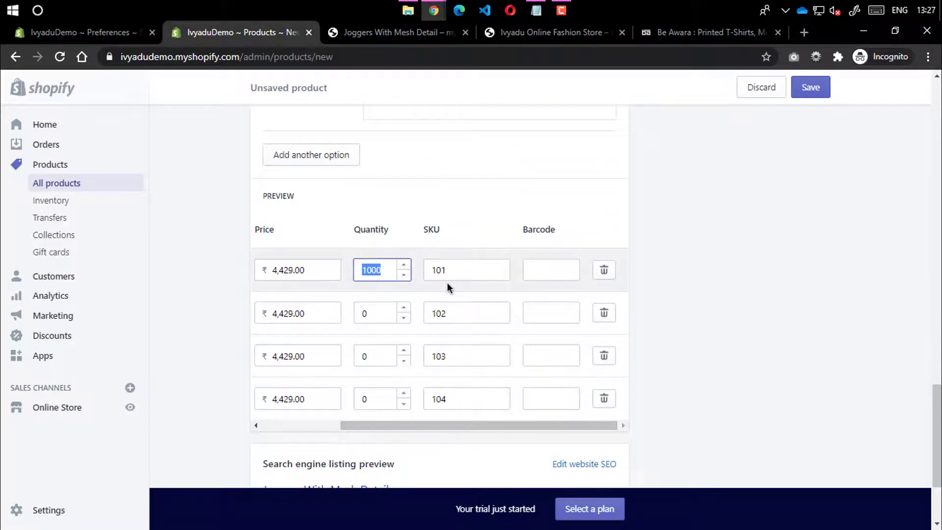
scroll(301, 252, up, 12)
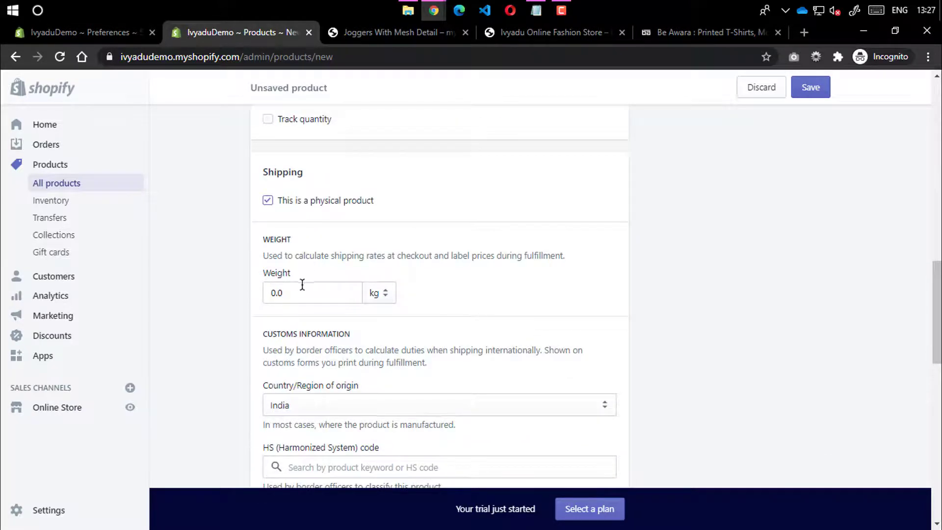
scroll(319, 240, up, 5)
scroll(468, 269, down, 17)
scroll(469, 275, down, 3)
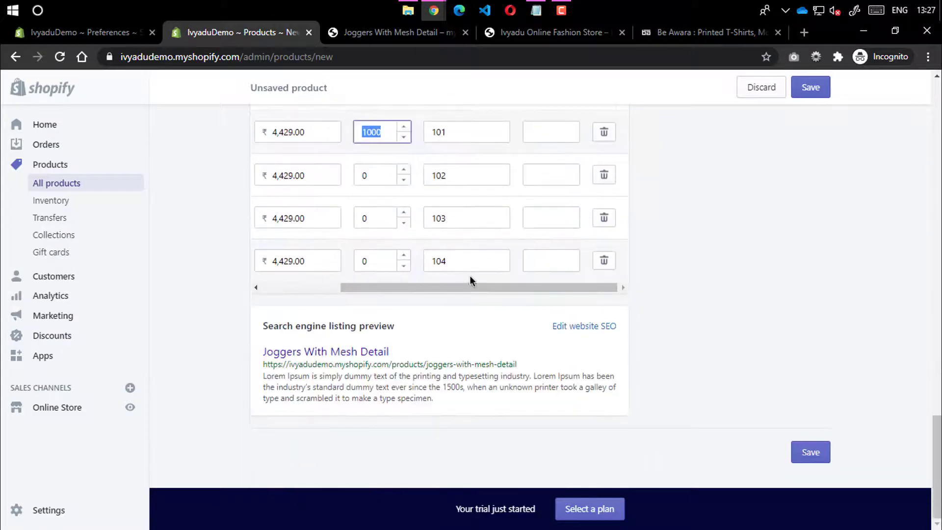
scroll(552, 293, up, 3)
click(542, 269)
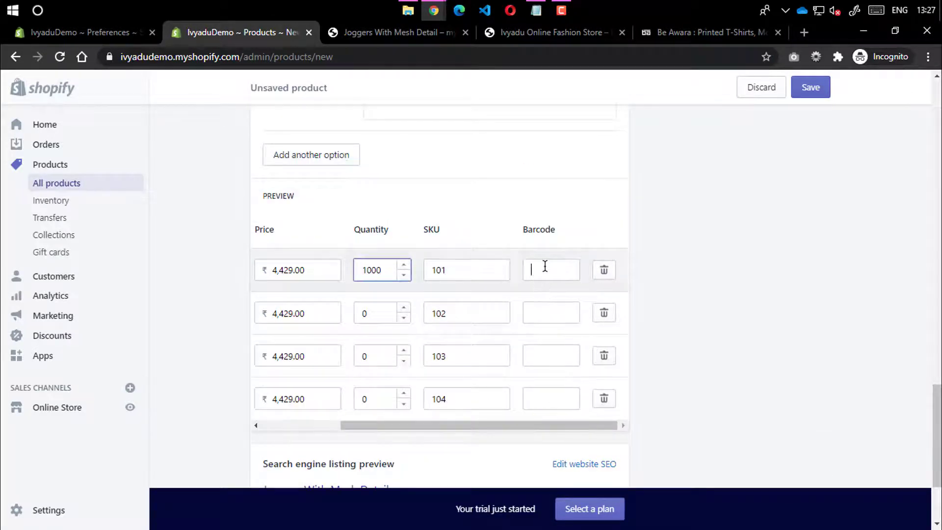
click(538, 315)
click(539, 357)
click(547, 397)
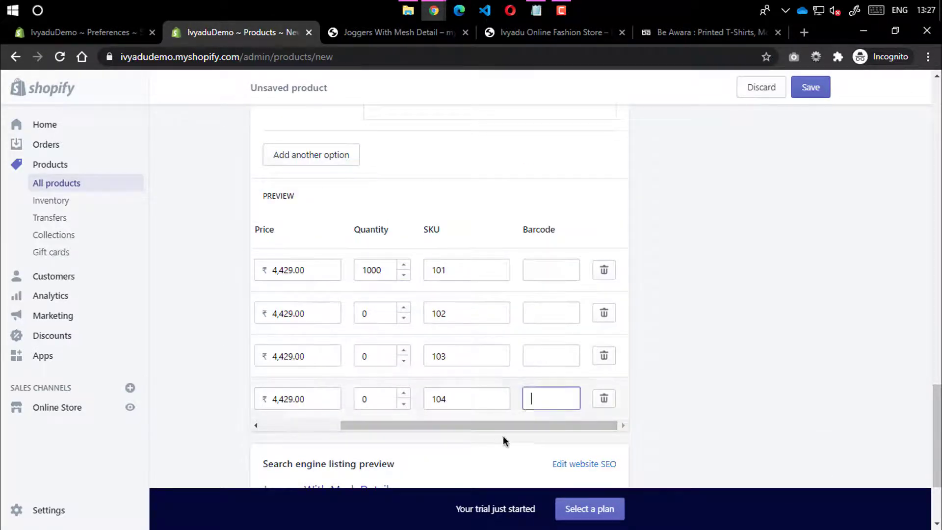
drag(504, 434, 208, 411)
click(209, 411)
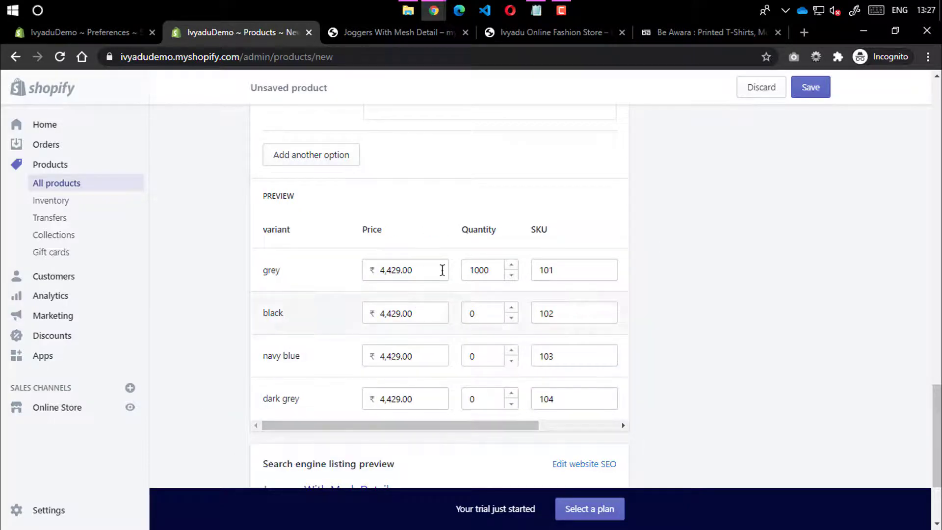
scroll(647, 217, up, 7)
scroll(657, 209, up, 4)
scroll(659, 224, down, 14)
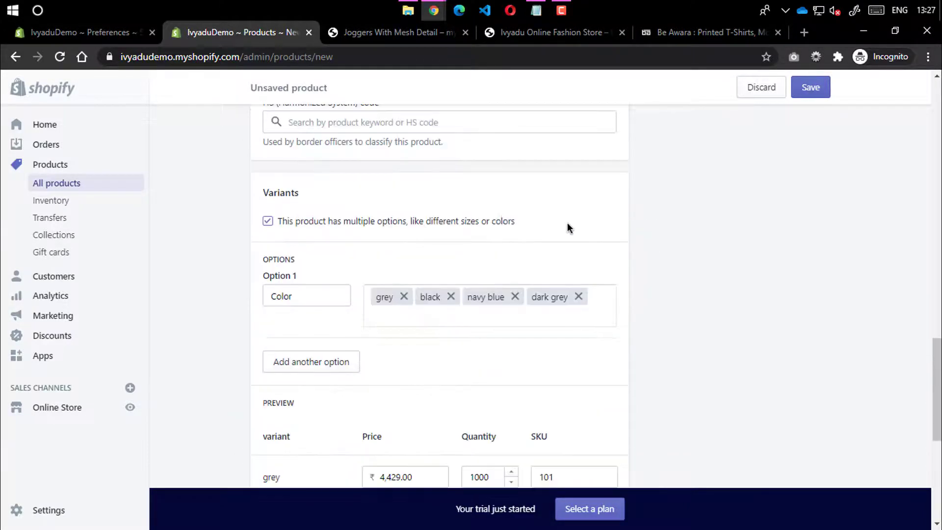
scroll(380, 350, up, 4)
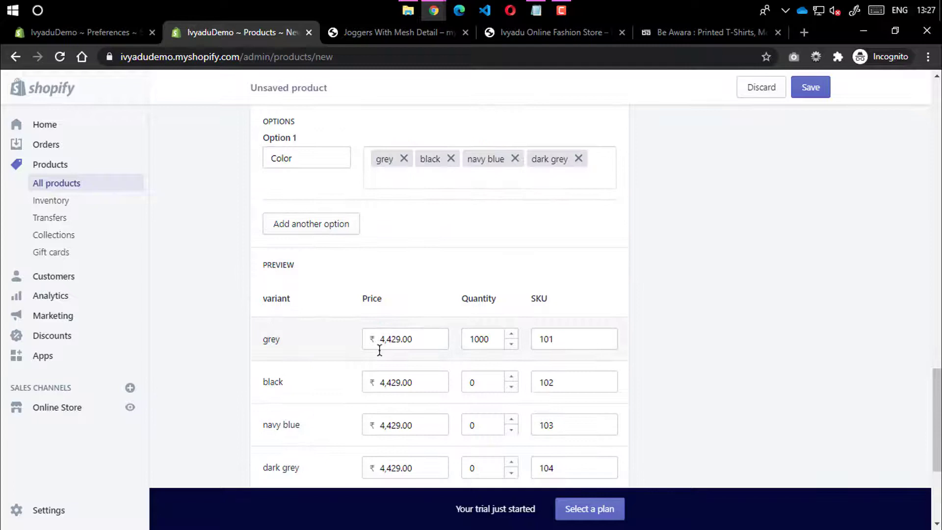
Change the black variant's price from 4,429 to 3,249.00
click(388, 382)
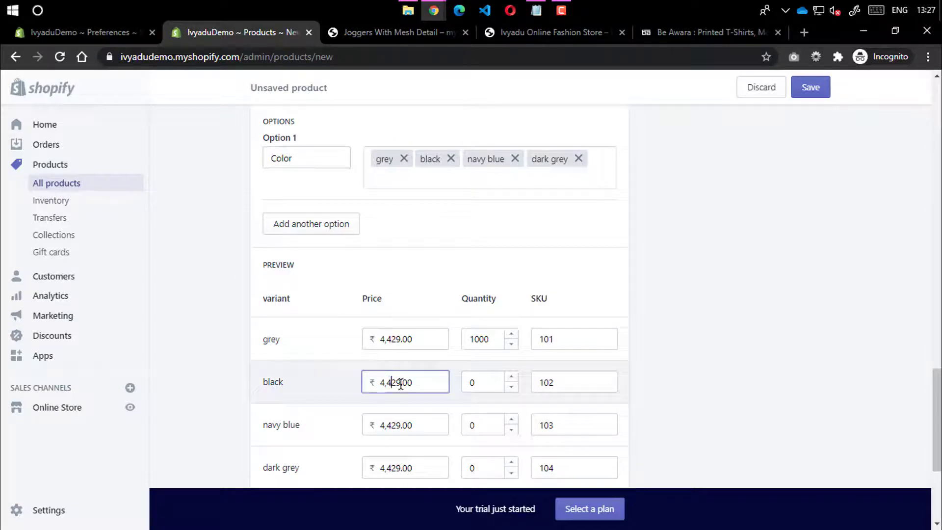
drag(402, 382, 377, 382)
text(3,249)
click(696, 338)
scroll(550, 284, down, 3)
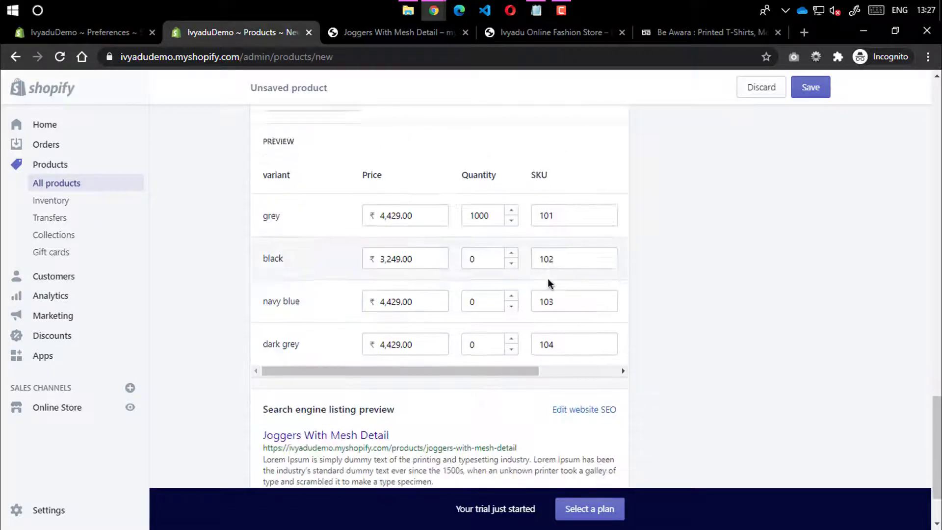
scroll(549, 284, up, 10)
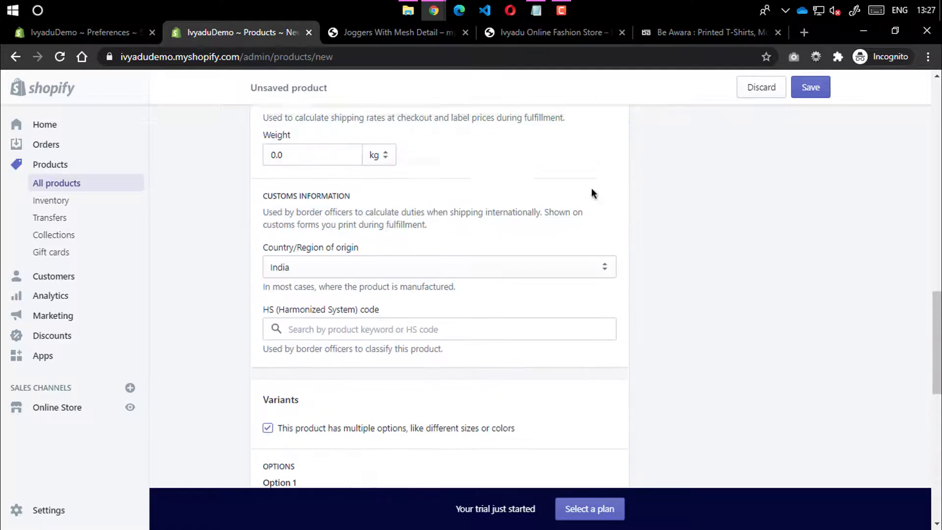
scroll(591, 187, down, 7)
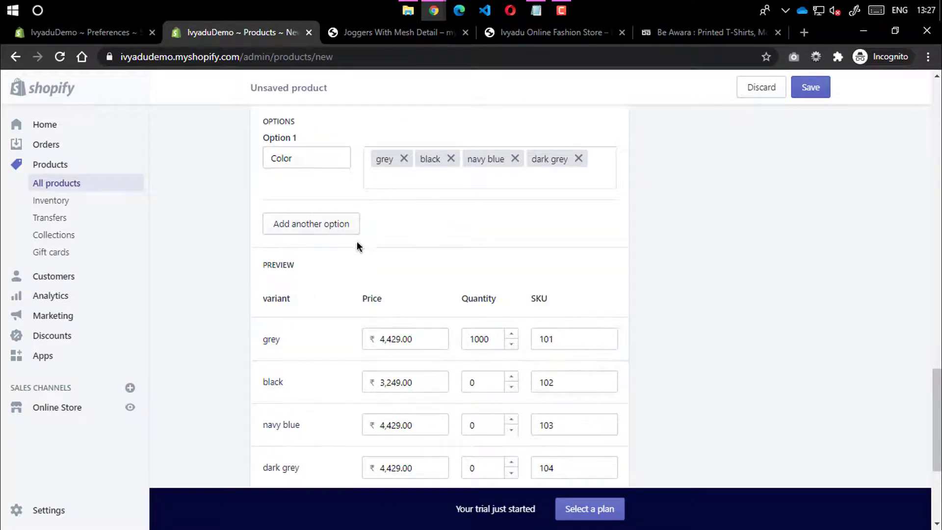
scroll(357, 246, up, 2)
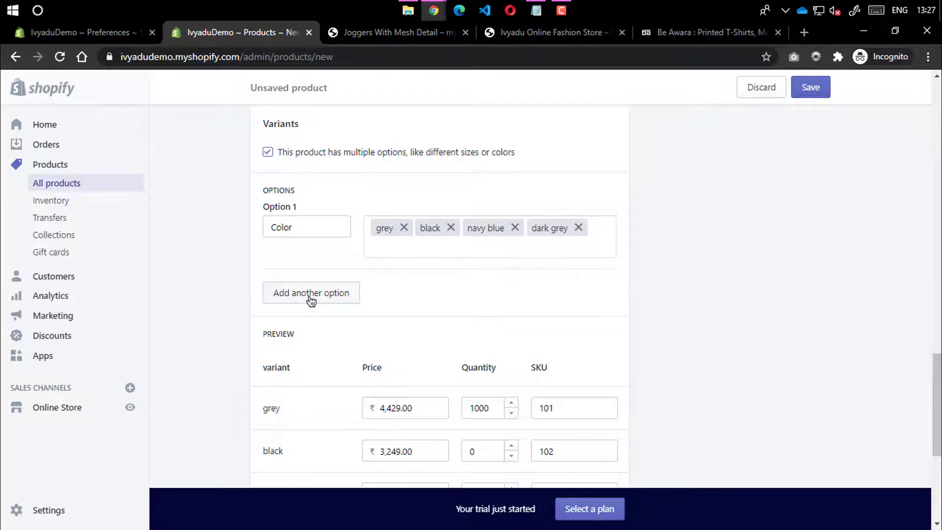
click(311, 294)
click(298, 313)
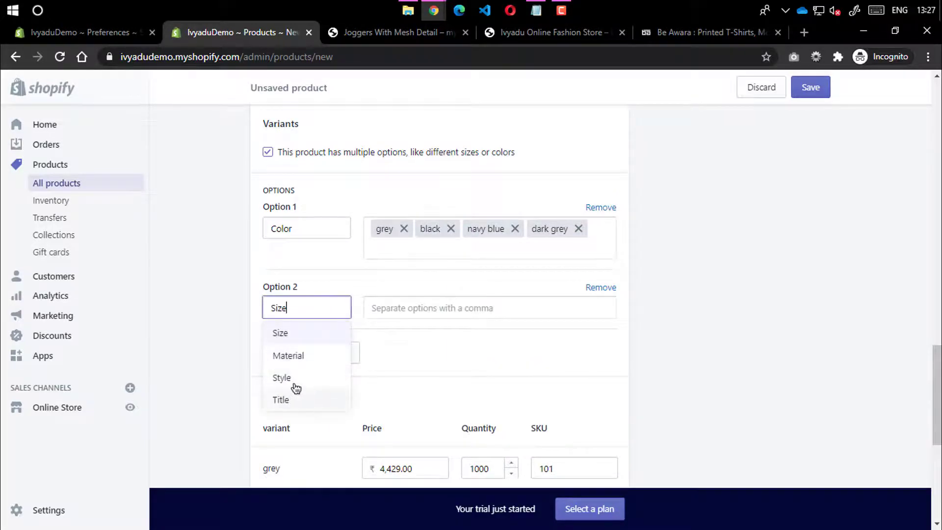
click(606, 288)
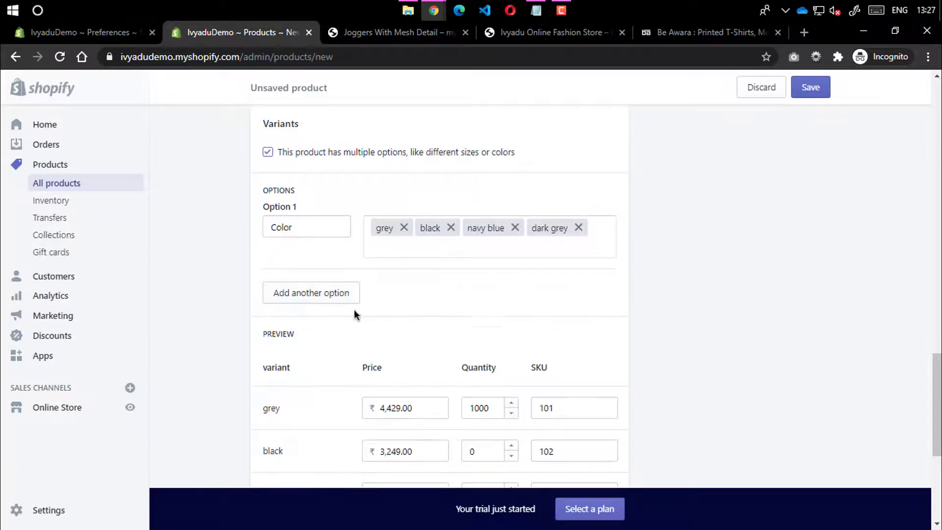
scroll(578, 310, down, 5)
scroll(569, 295, up, 15)
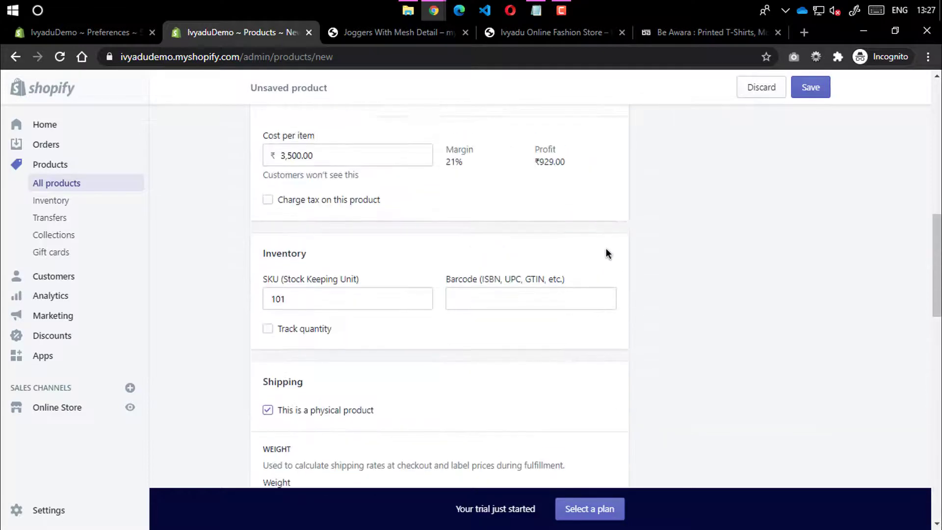
scroll(685, 301, up, 3)
scroll(685, 301, down, 3)
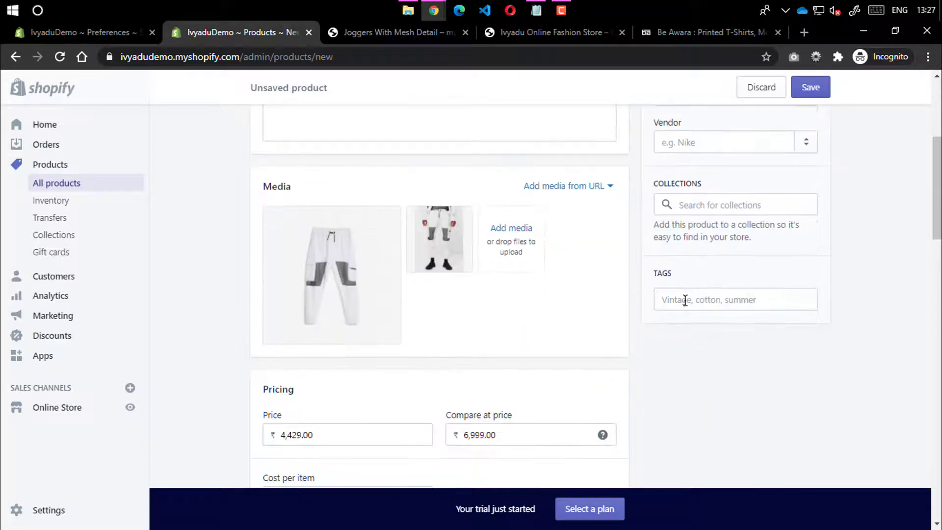
Add the product to the Home page and Men's Style collections
click(388, 39)
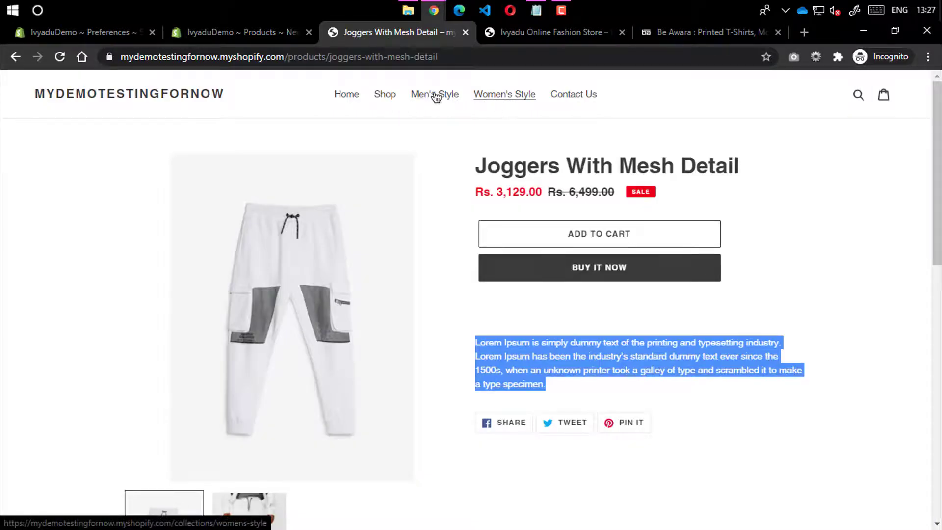
click(237, 30)
click(688, 204)
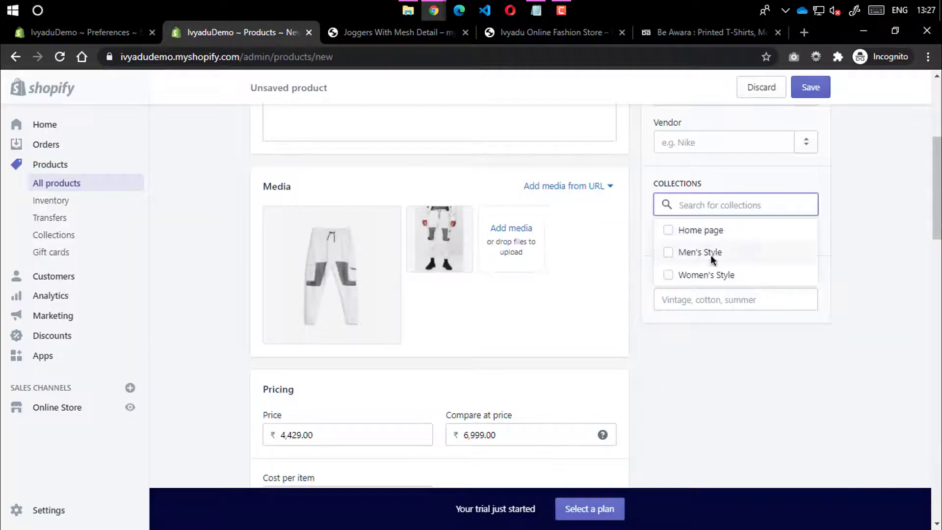
click(670, 229)
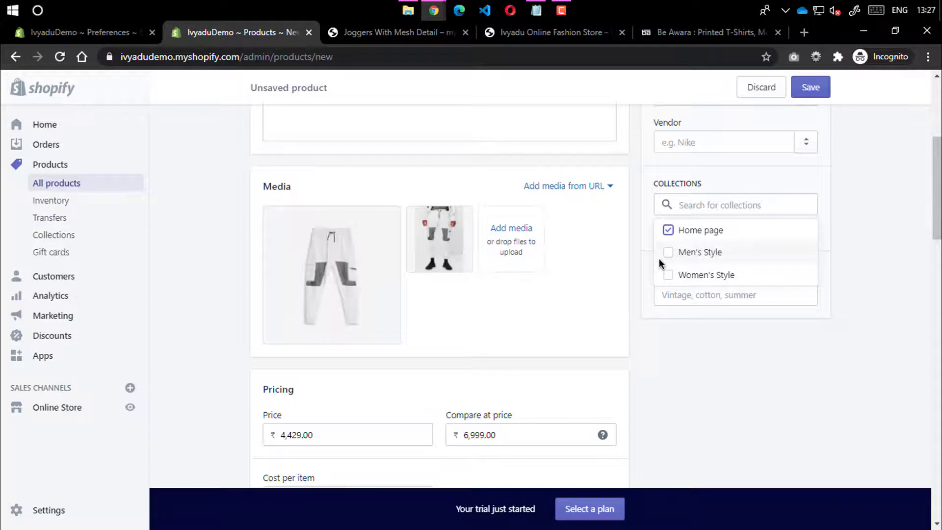
click(667, 253)
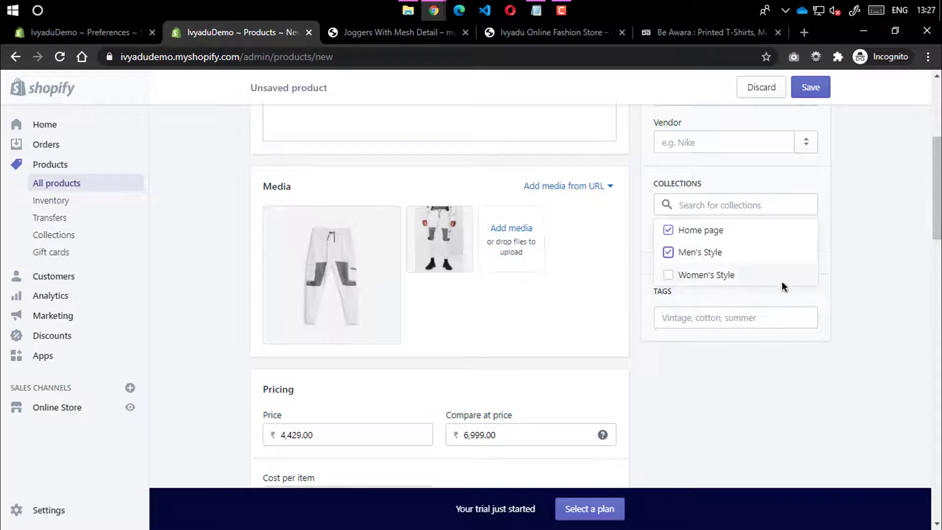
click(847, 274)
Tag the product with jogger
click(710, 310)
text(j)
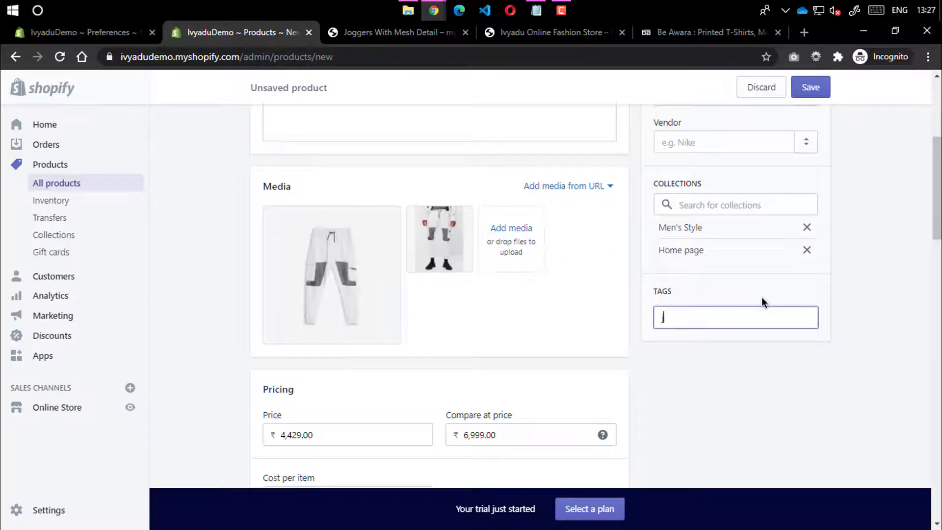
text(ogger)
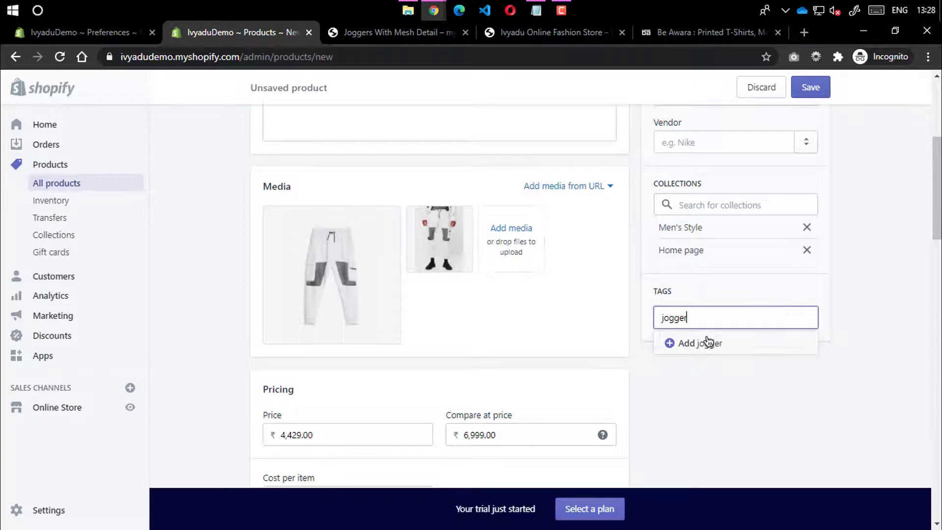
click(708, 342)
scroll(818, 295, up, 4)
Set the product type to Jogger
click(711, 300)
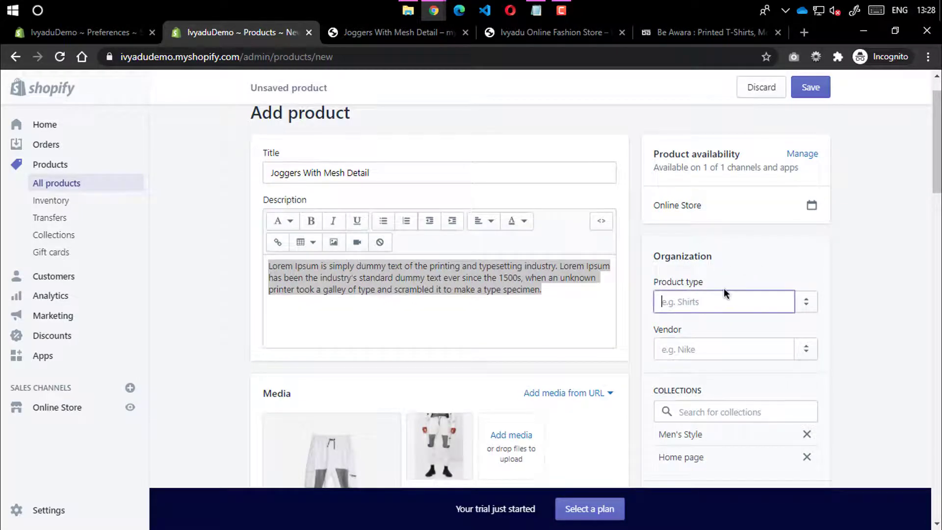
text(Jogger)
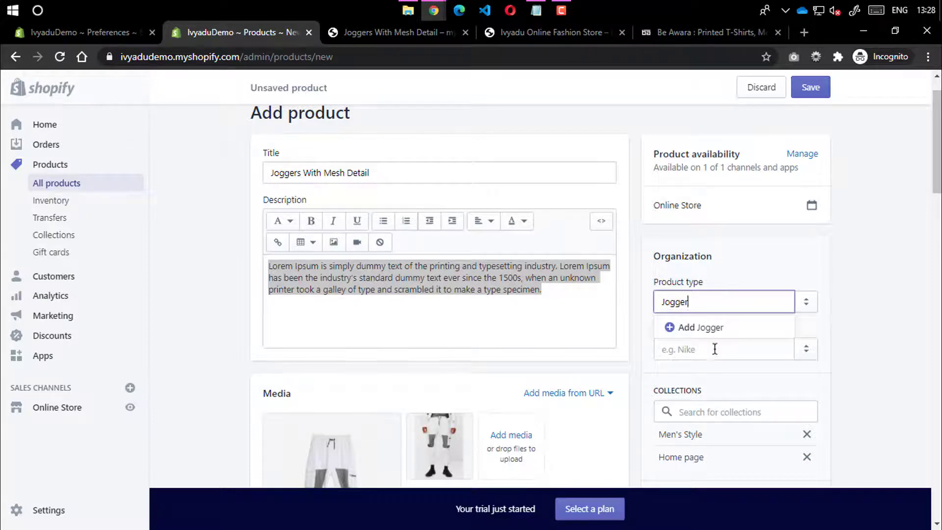
click(782, 328)
scroll(702, 222, down, 5)
scroll(737, 259, up, 4)
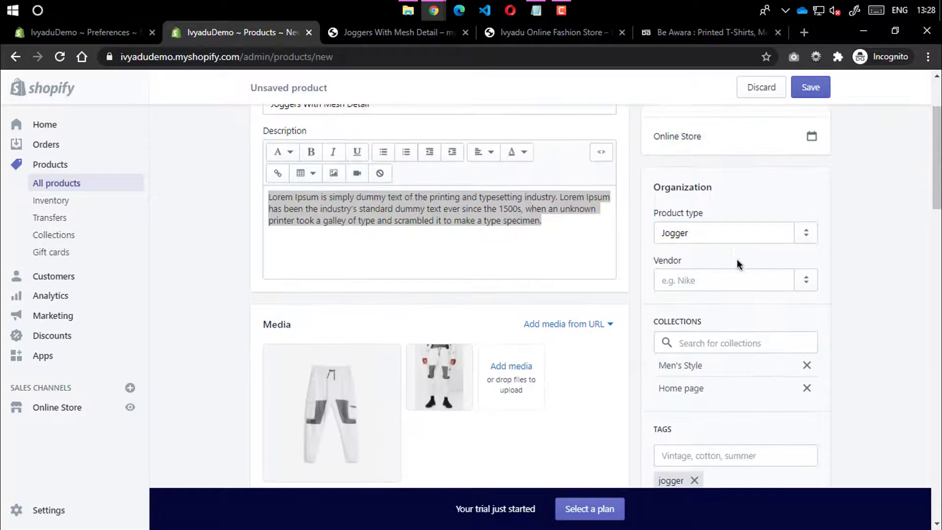
Leave the vendor blank and clear a stray selection in the description
click(689, 271)
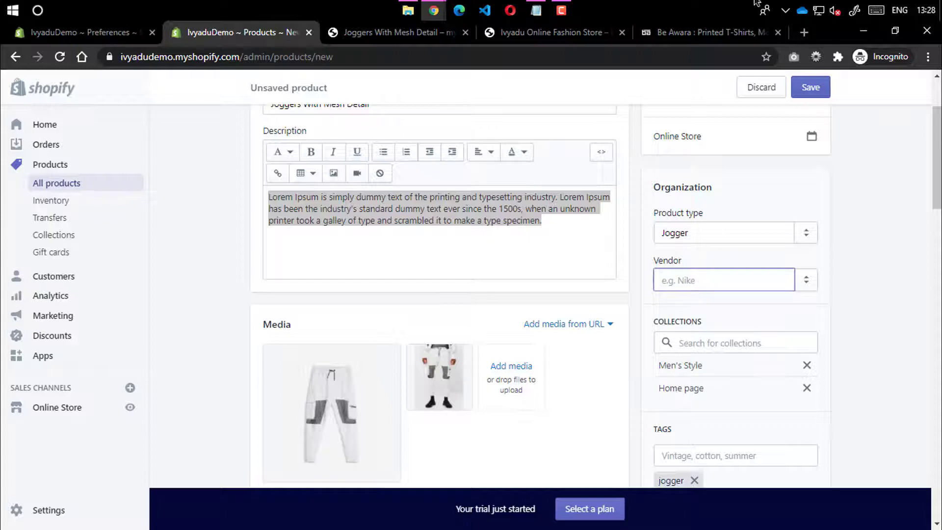
click(854, 240)
click(547, 202)
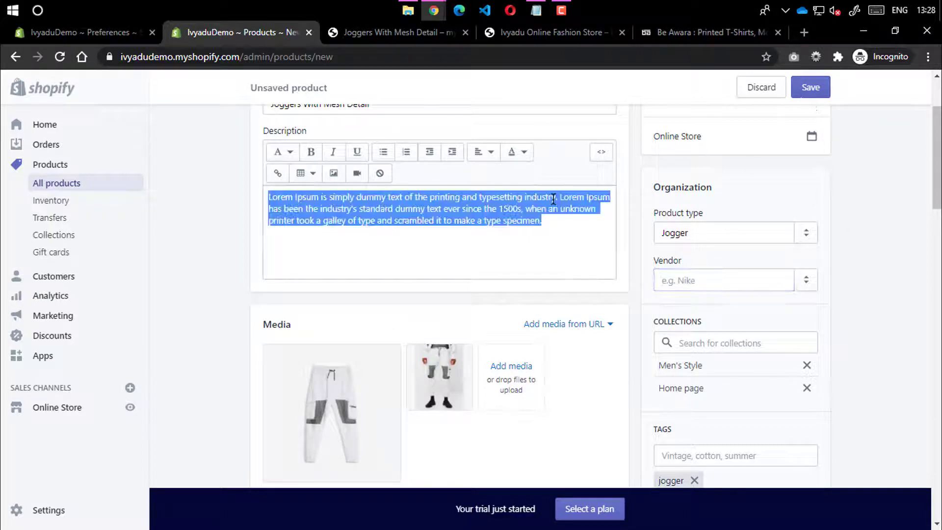
click(571, 238)
scroll(722, 261, up, 3)
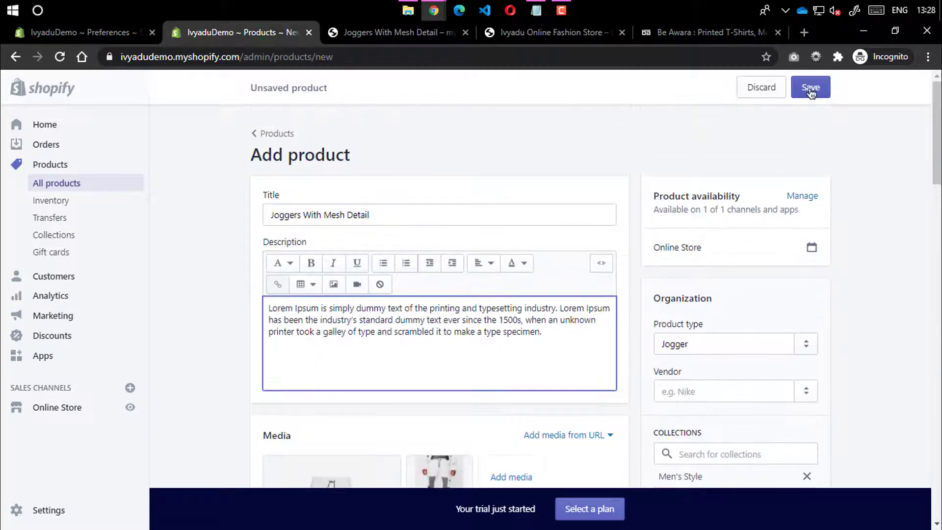
Save the Joggers With Mesh Detail product
click(810, 88)
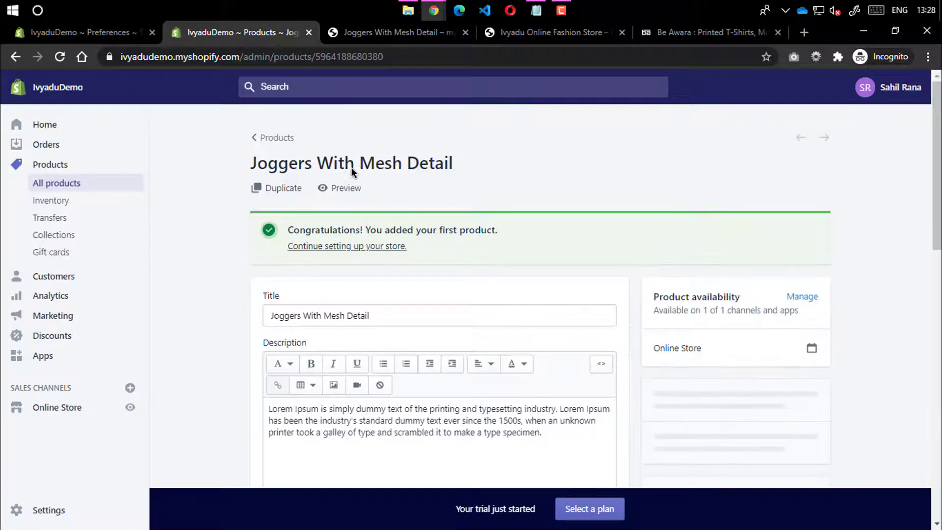
Open the product's storefront preview and compare its store address with the admin's
click(352, 189)
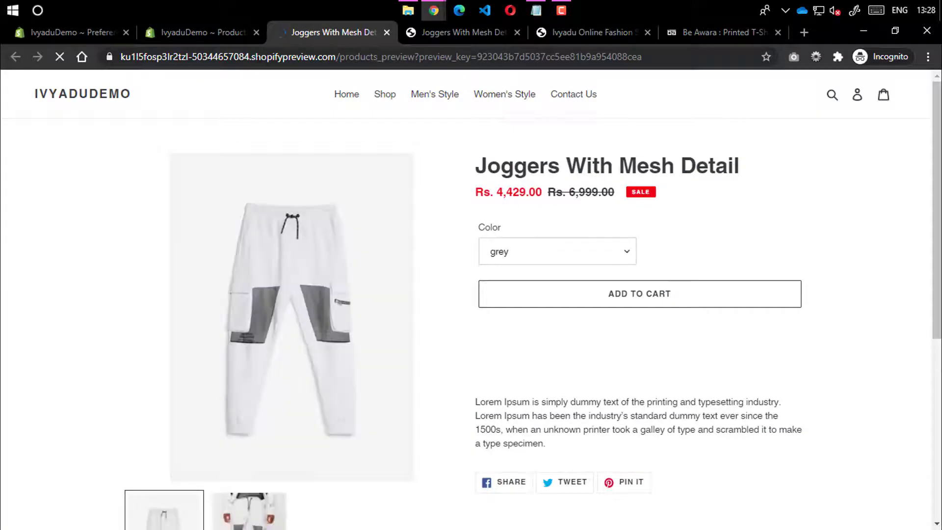
drag(250, 57, 87, 73)
click(116, 151)
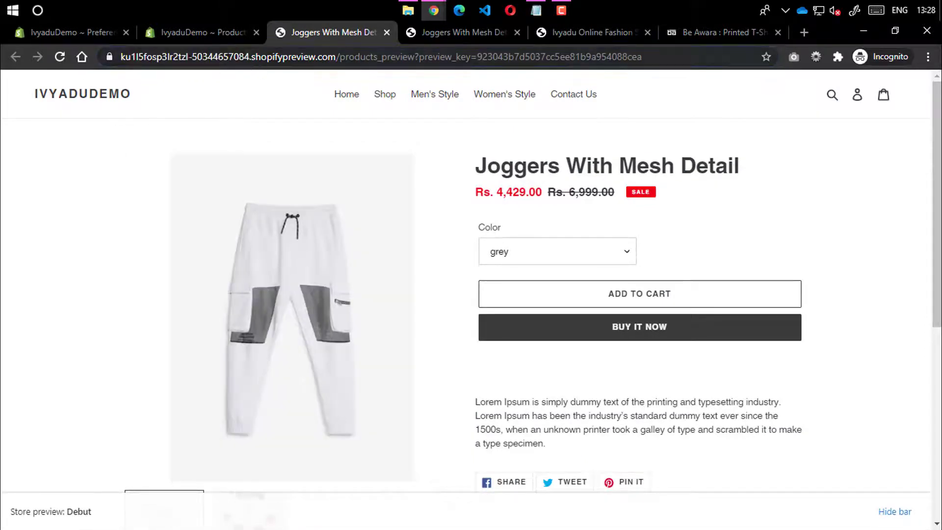
click(210, 32)
drag(121, 57, 169, 57)
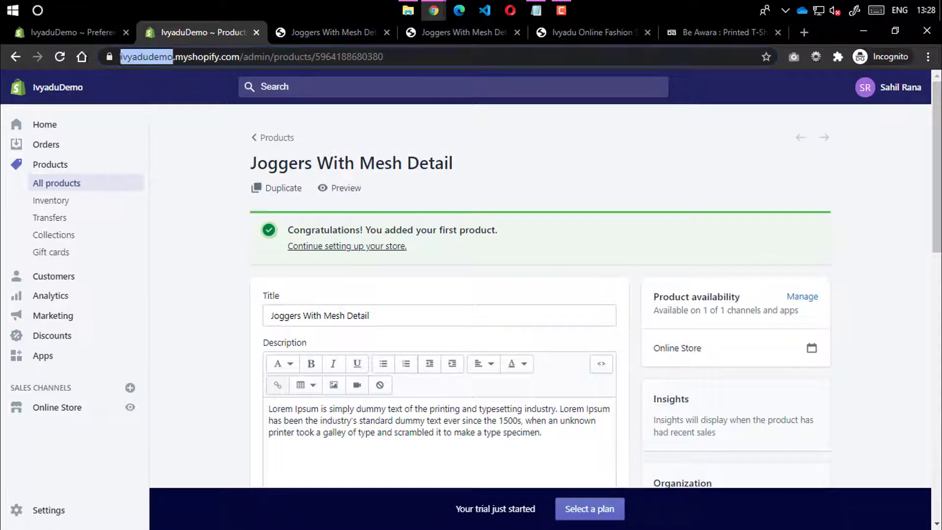
click(341, 37)
scroll(342, 210, down, 3)
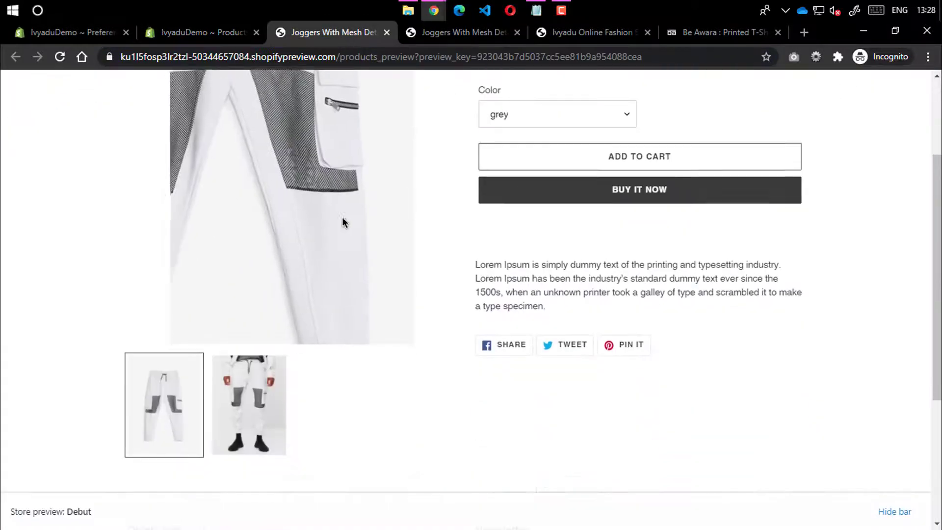
scroll(343, 210, up, 3)
Switch through the grey, black, navy blue and dark grey variants, comparing 4,429.00 and 3,249.00 prices
click(534, 260)
click(534, 286)
click(534, 257)
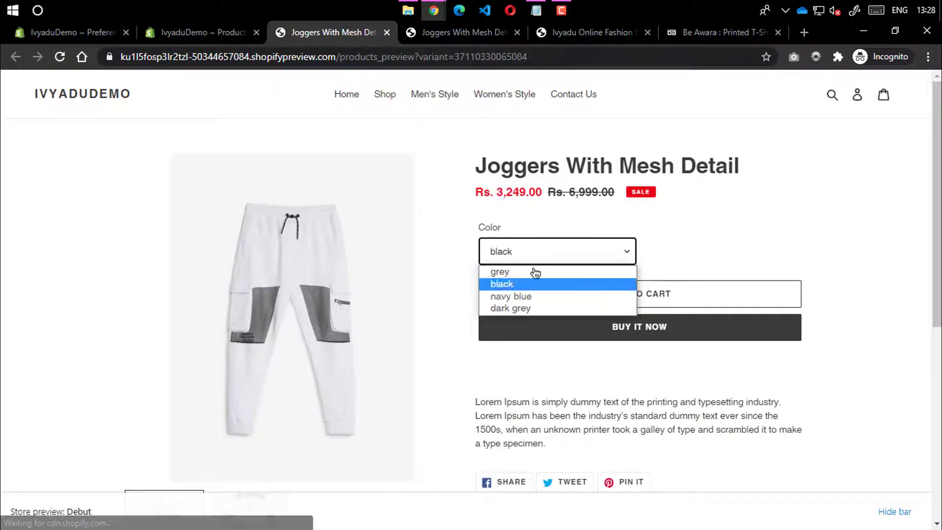
click(528, 296)
click(533, 256)
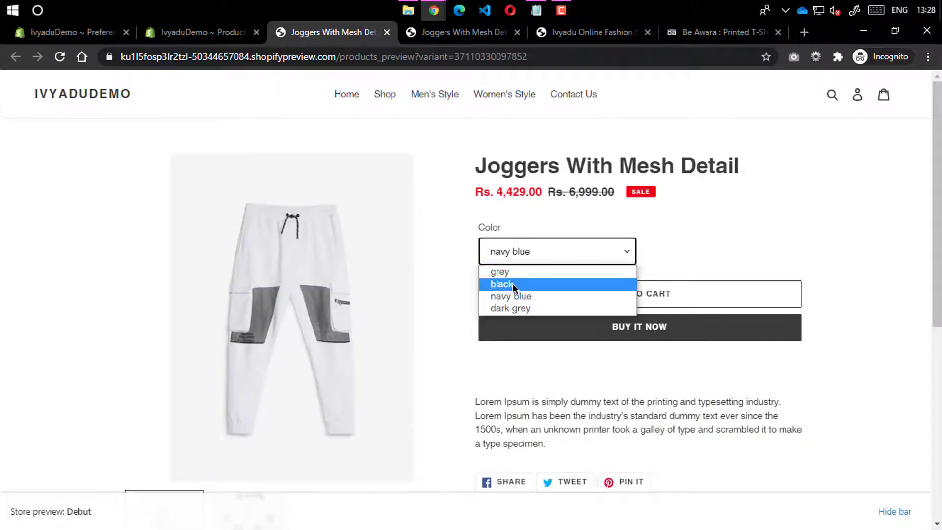
click(513, 283)
click(515, 261)
click(511, 269)
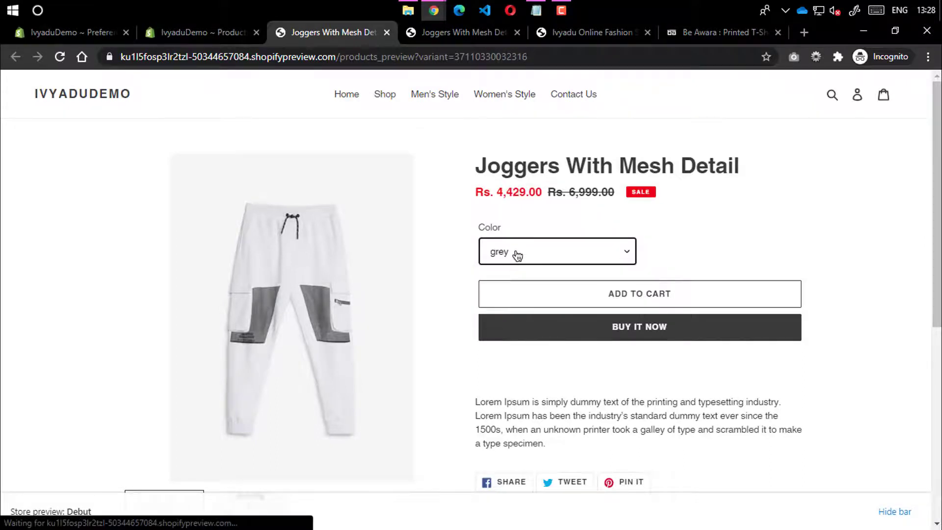
click(517, 255)
click(511, 296)
click(510, 259)
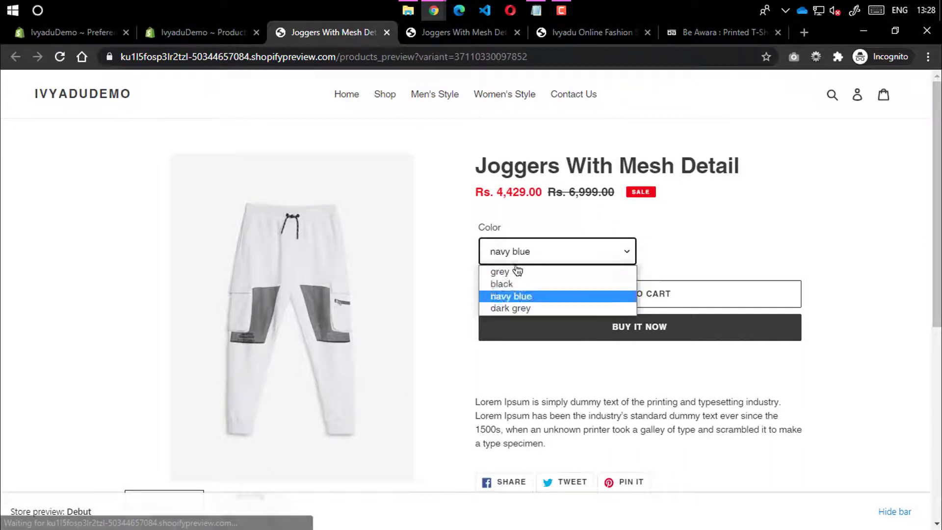
click(528, 308)
click(540, 258)
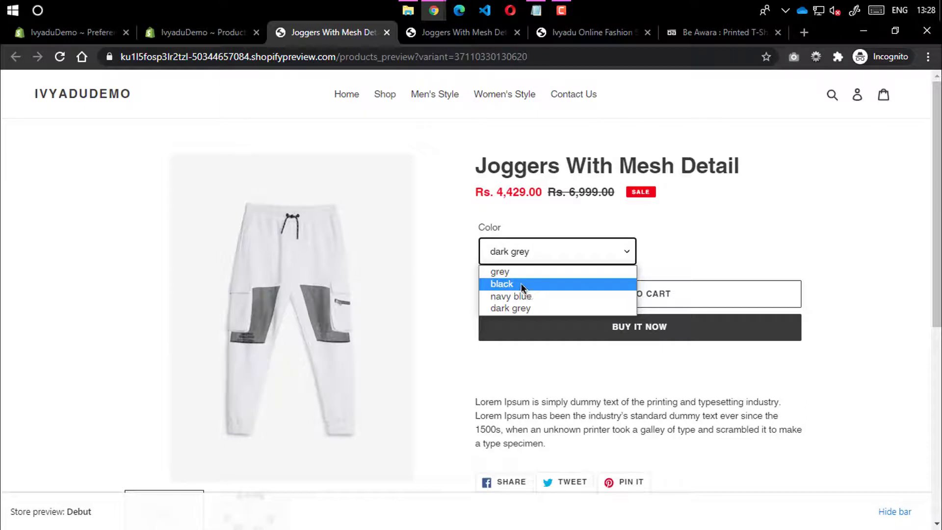
click(521, 283)
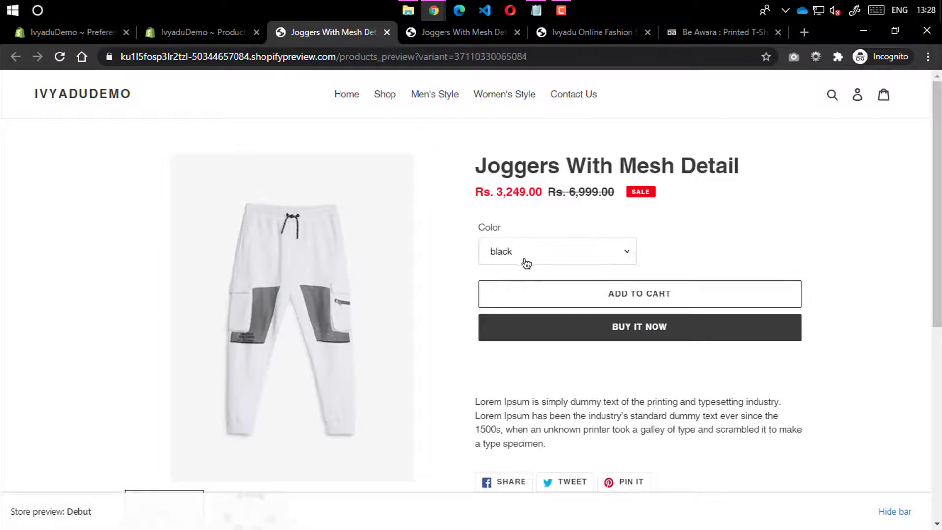
Check black's 3,249.00 sale price against the 6,999.00 original and show the second photo
scroll(591, 151, down, 1)
drag(567, 124, 616, 126)
click(622, 126)
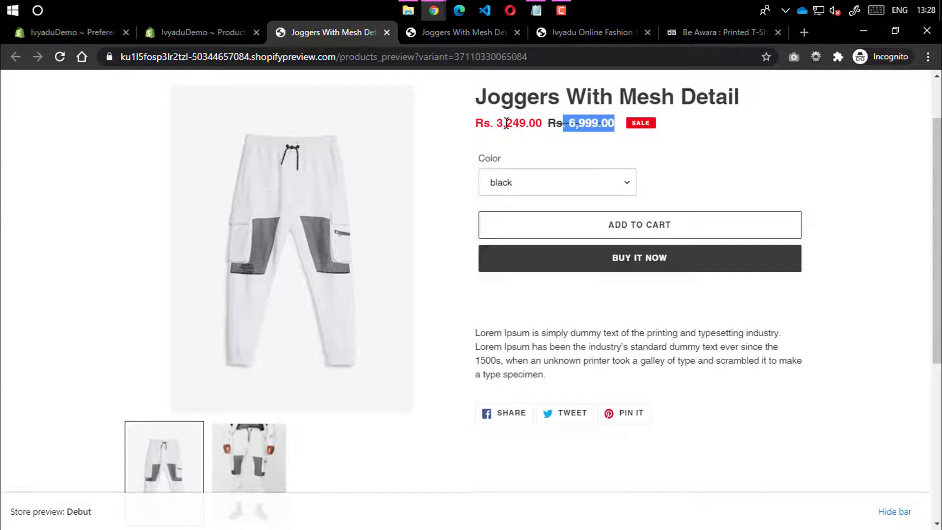
drag(499, 121, 537, 126)
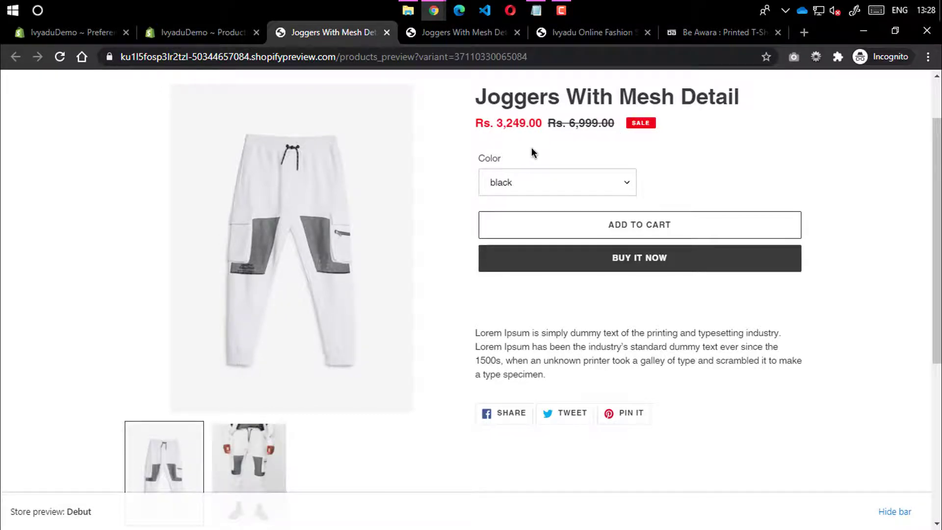
scroll(575, 199, down, 3)
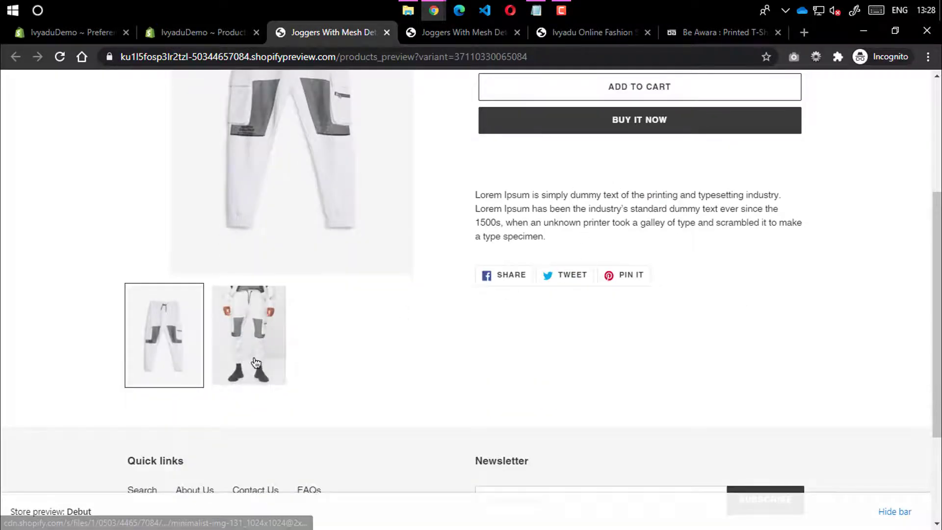
click(249, 335)
scroll(441, 218, down, 3)
drag(440, 214, 580, 228)
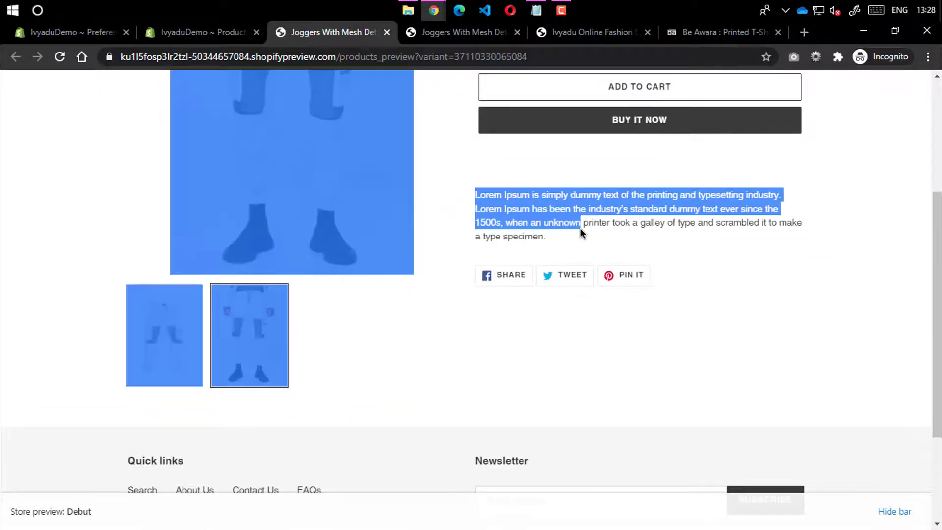
click(402, 314)
scroll(303, 339, down, 3)
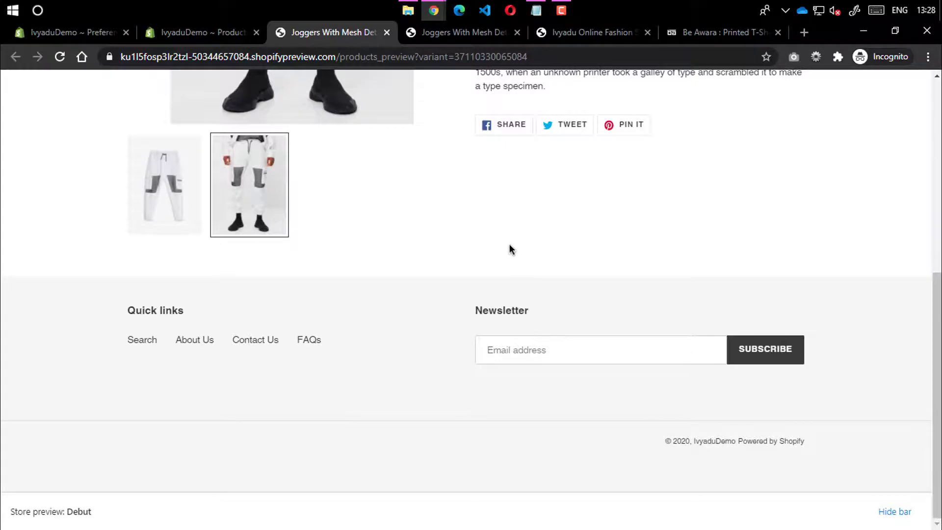
scroll(469, 274, up, 7)
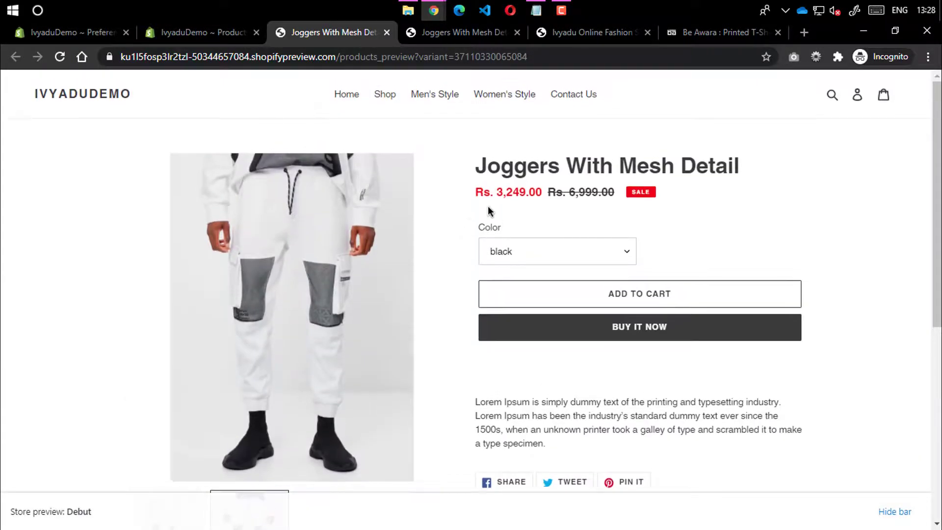
Look over the store's home page, then go back to the product admin page
click(111, 98)
scroll(404, 231, down, 5)
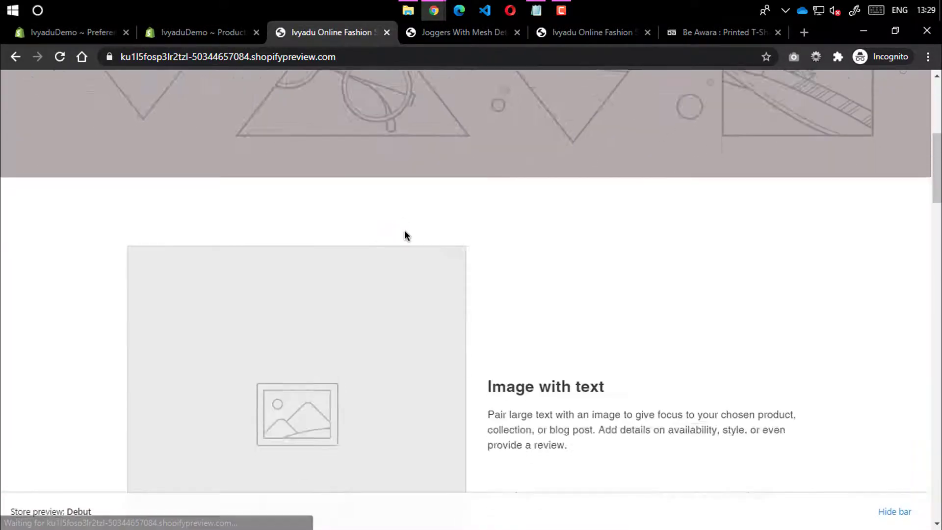
scroll(404, 231, down, 15)
scroll(329, 200, up, 15)
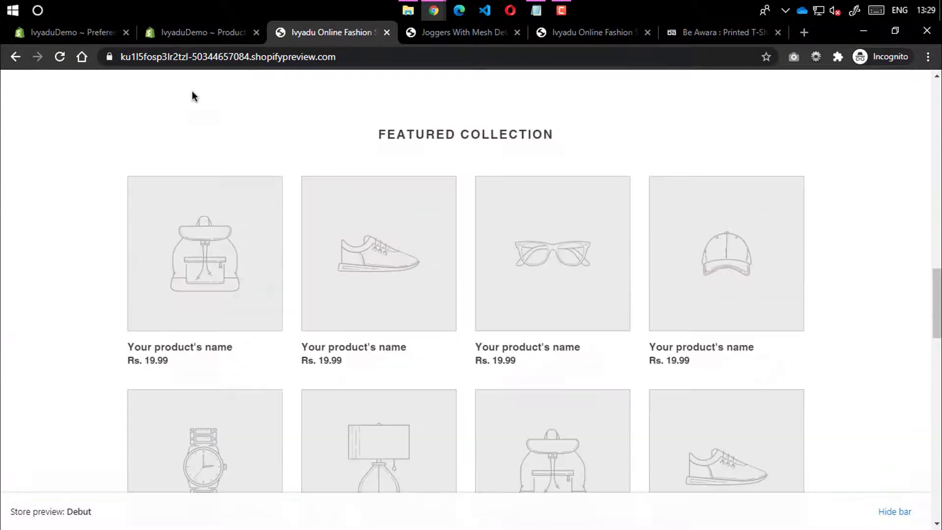
click(175, 35)
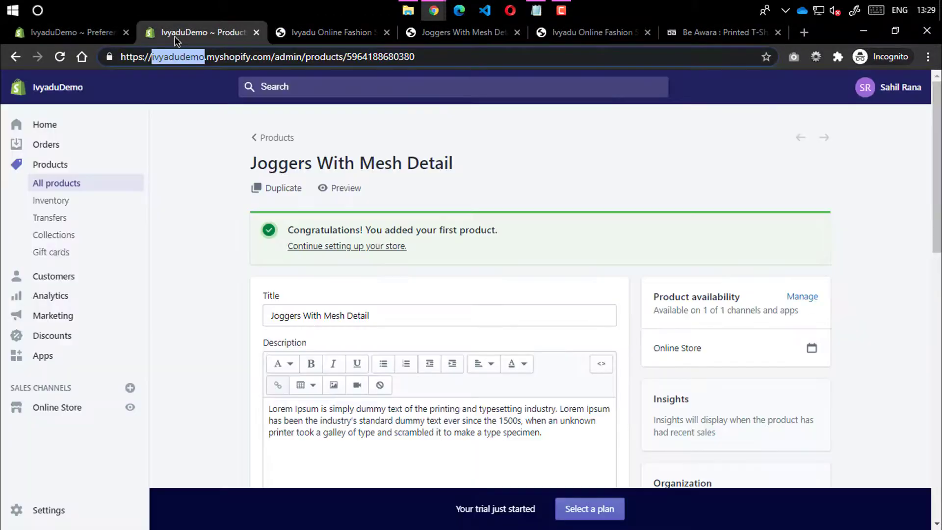
Start a product duplicate and title it Zipped Joggers, copied from the storefront page
click(431, 190)
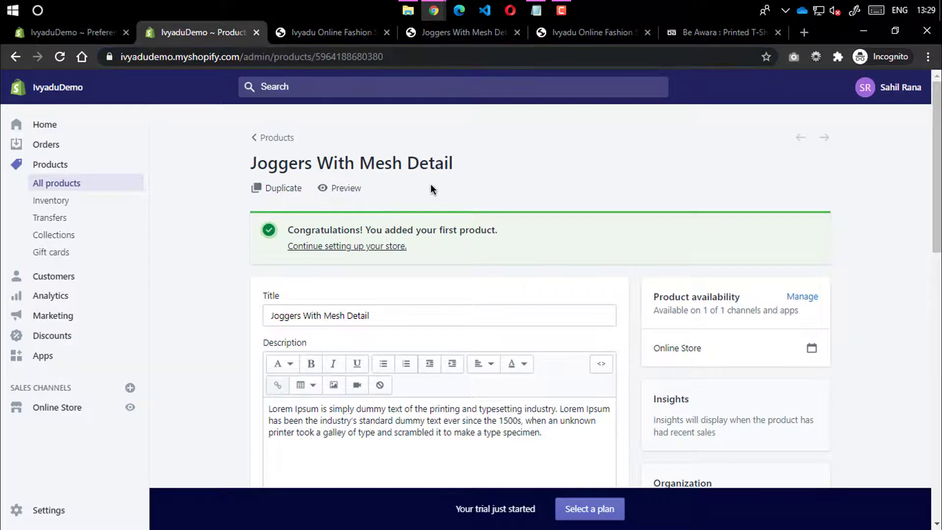
click(285, 191)
triple_click(353, 190)
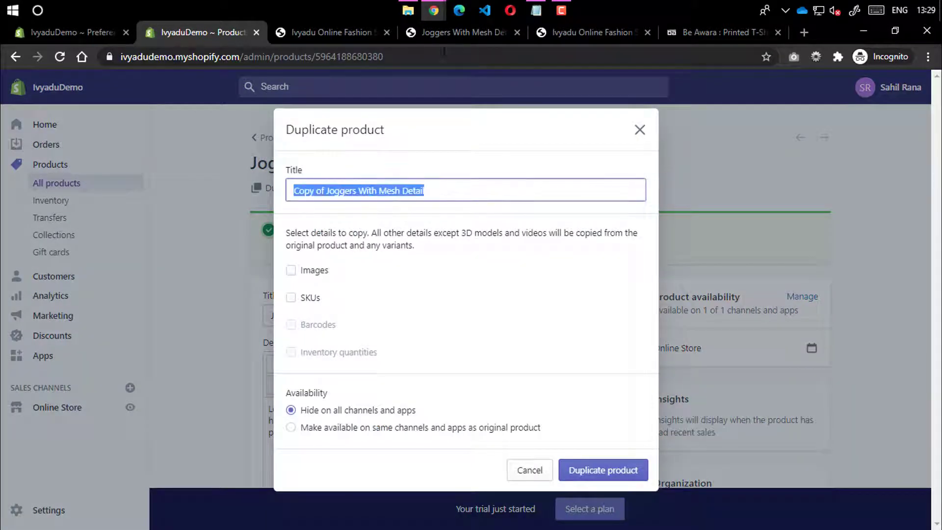
click(450, 33)
scroll(278, 267, down, 10)
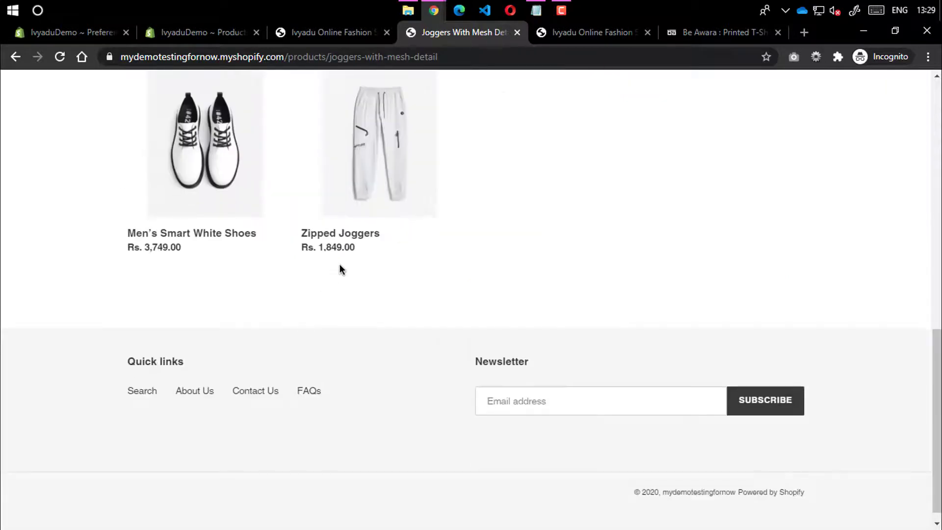
click(371, 161)
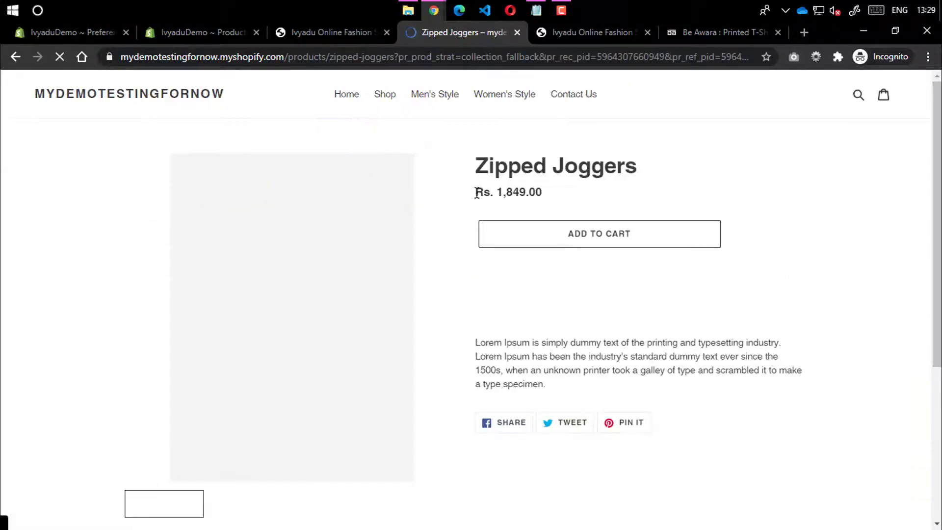
drag(473, 166, 667, 172)
key(ctrl+c)
click(201, 32)
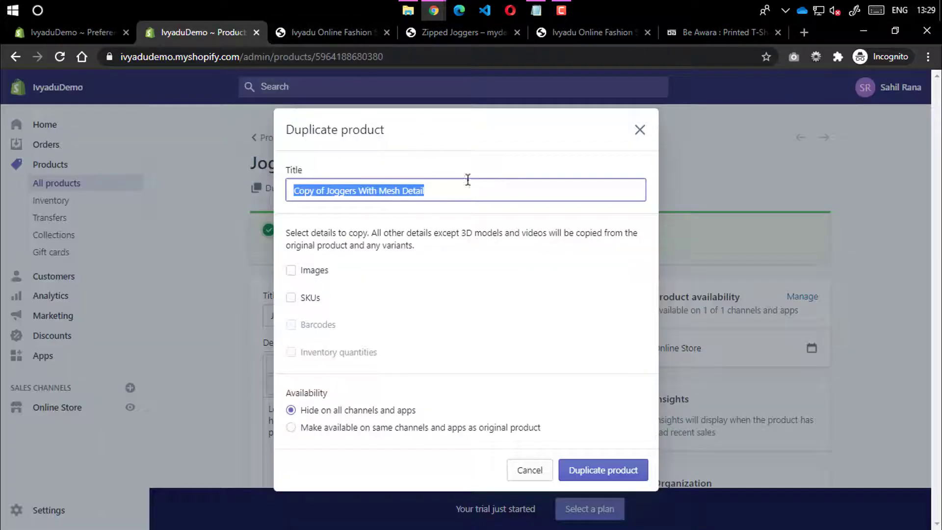
key(ctrl+v)
Include the product images in the duplicate
click(450, 34)
scroll(490, 216, down, 3)
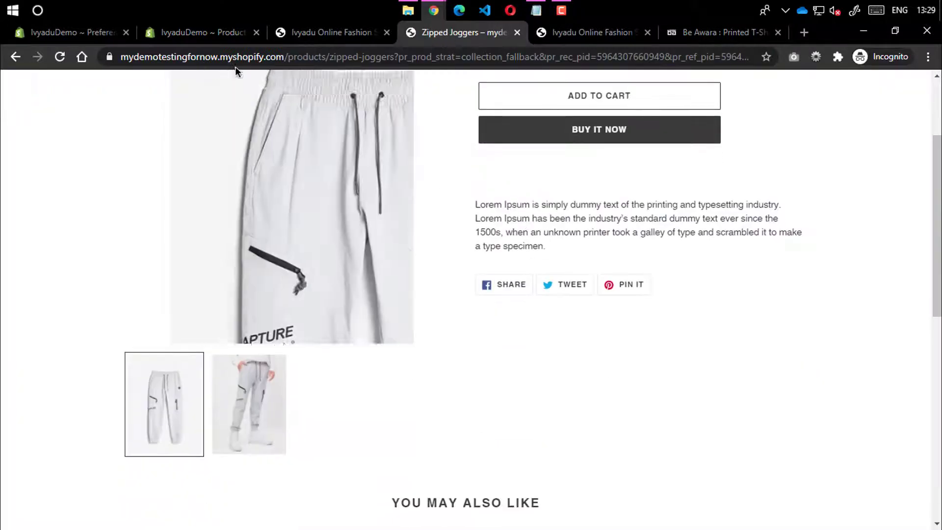
scroll(444, 178, up, 3)
click(201, 32)
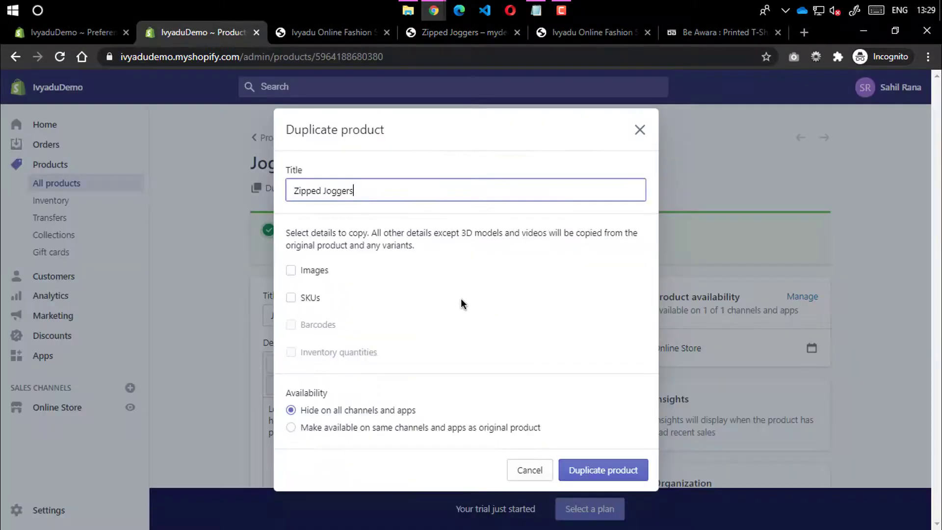
click(319, 271)
Create the Zipped Joggers duplicate and bring its Variants table into view
click(605, 468)
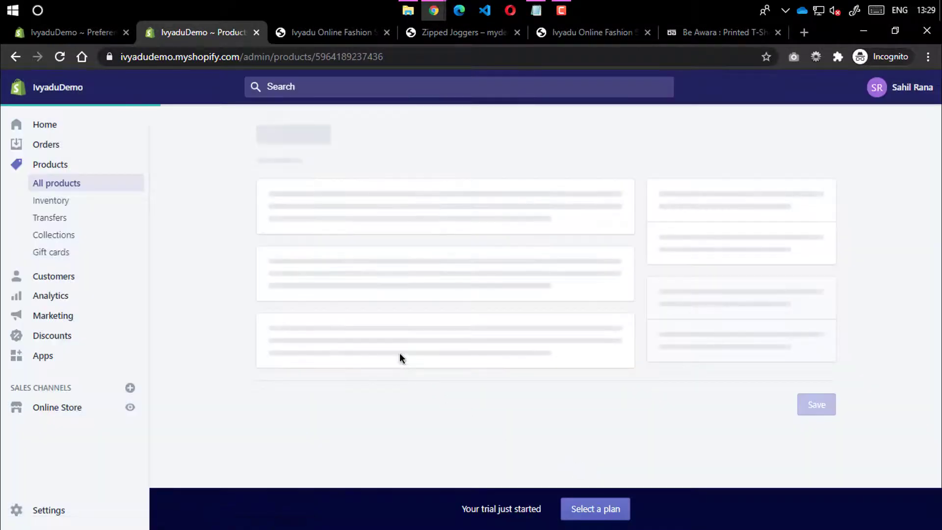
scroll(349, 191, down, 10)
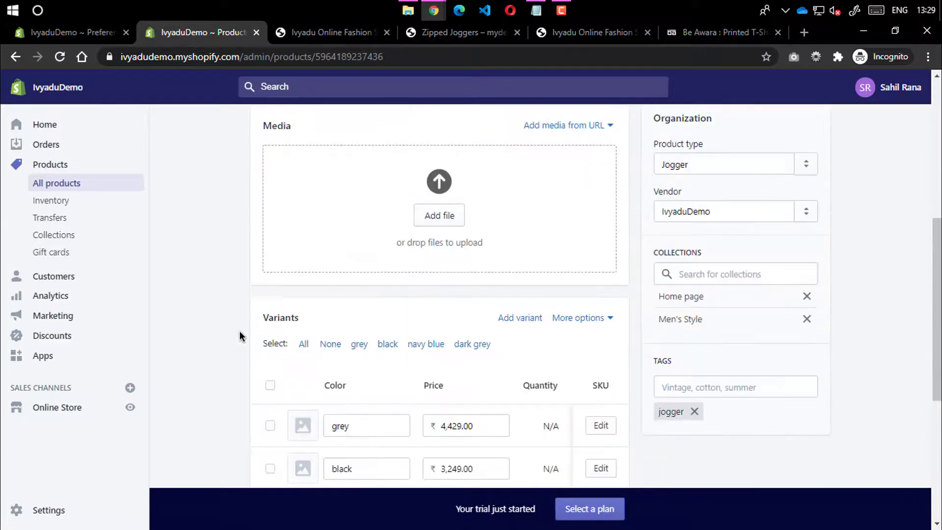
scroll(366, 246, up, 4)
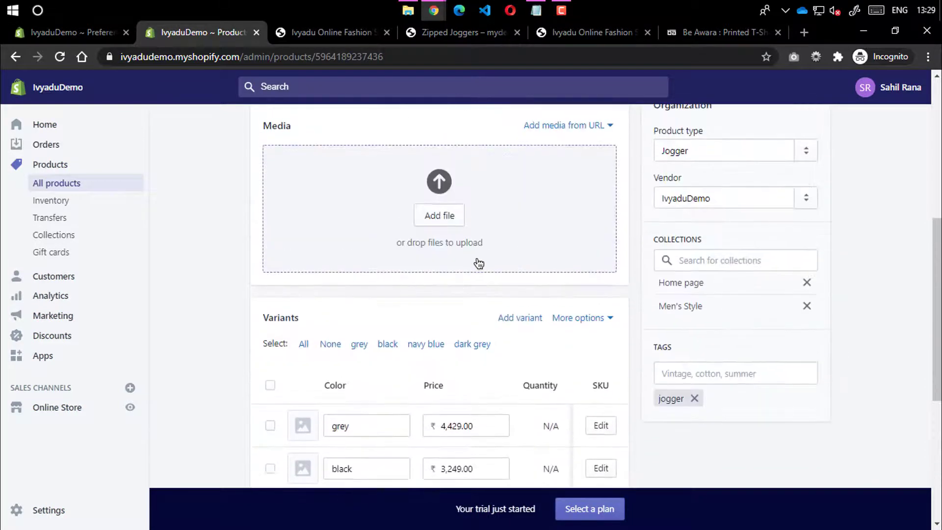
scroll(498, 301, down, 2)
scroll(498, 301, down, 1)
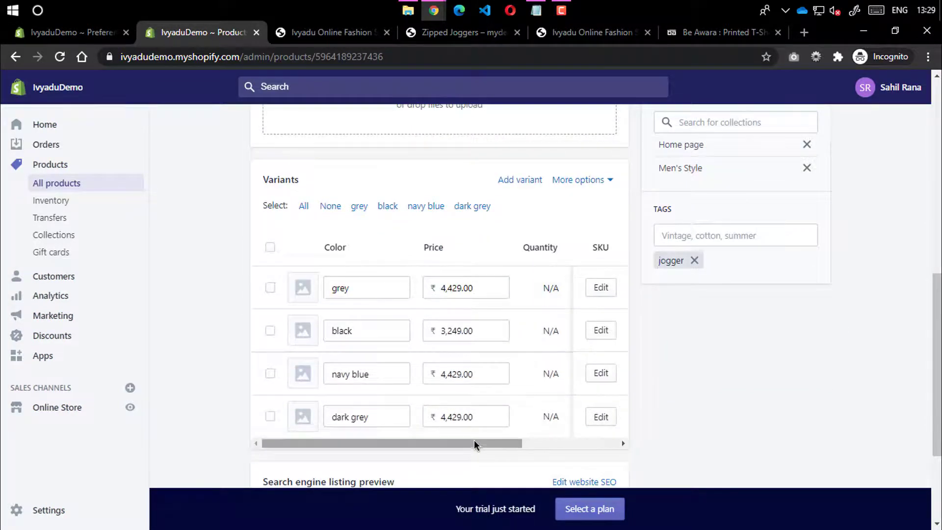
drag(475, 444, 625, 439)
Delete the grey, black, navy blue and dark grey variants
click(604, 288)
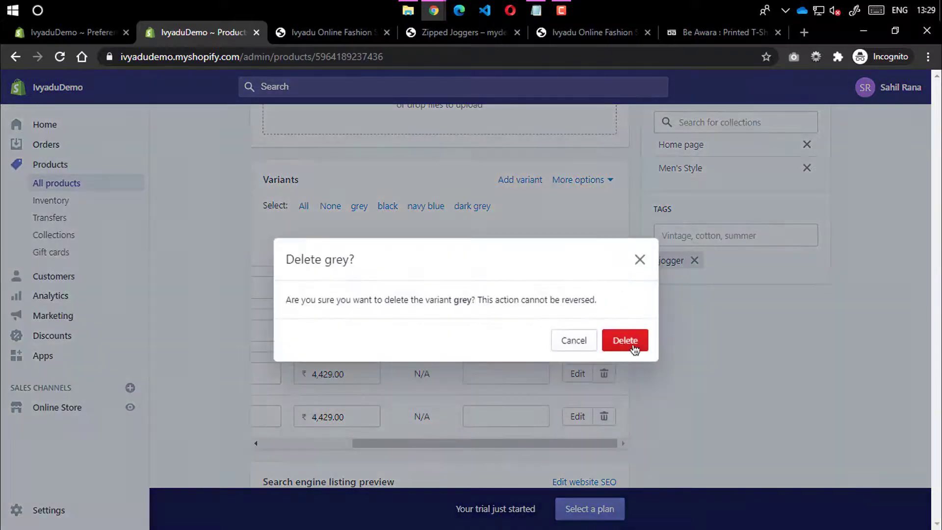
click(633, 343)
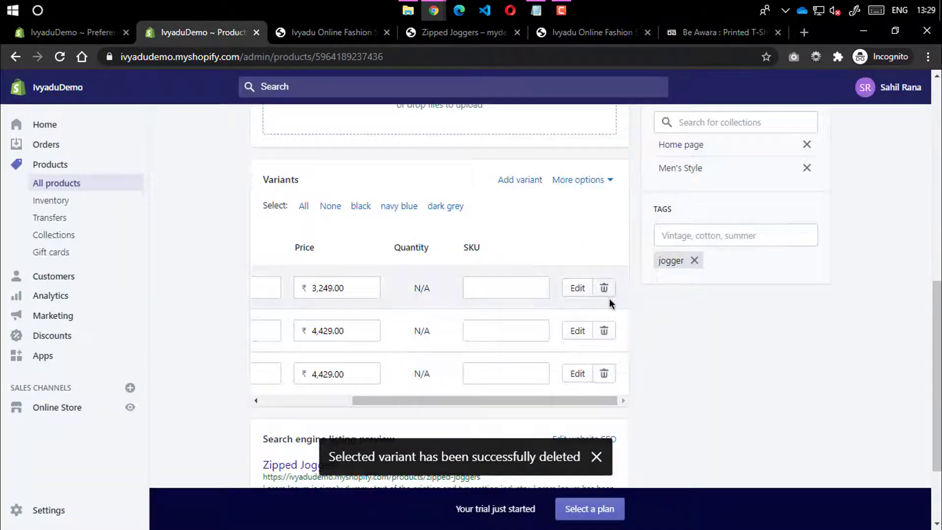
click(604, 289)
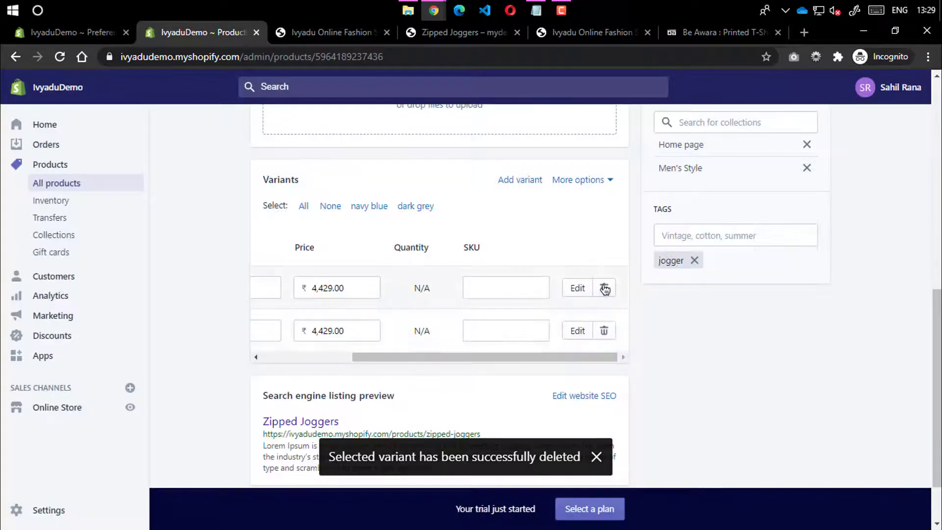
click(604, 288)
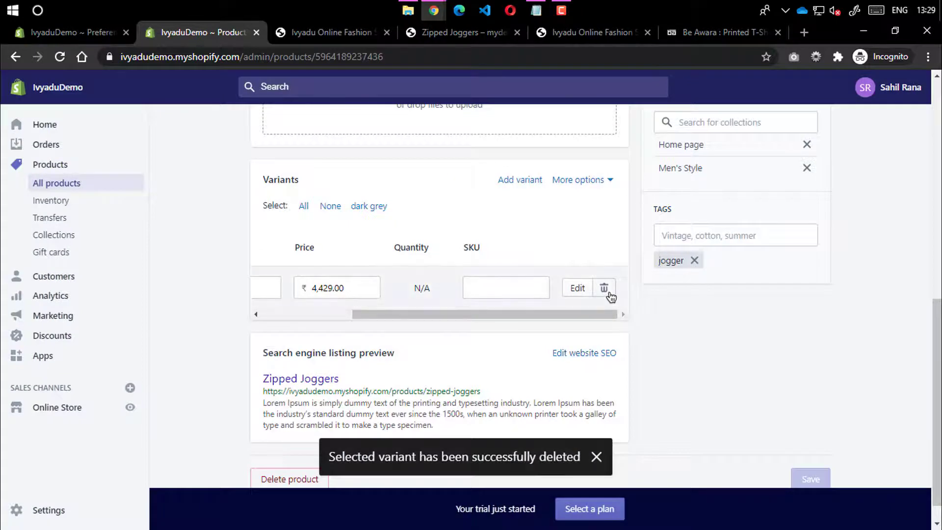
click(604, 288)
click(623, 340)
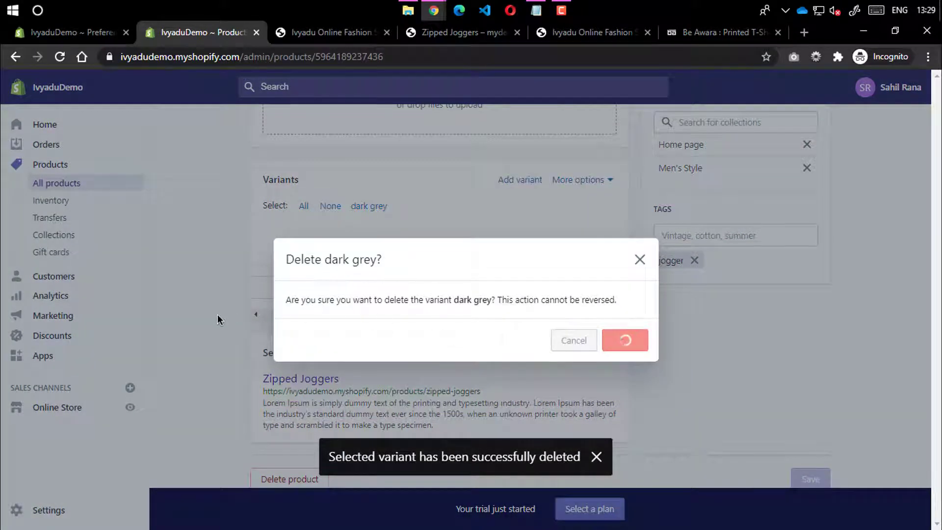
scroll(214, 317, up, 10)
Clear the compare-at price, set the price to 1,200, and delete the cost per item
scroll(251, 312, down, 8)
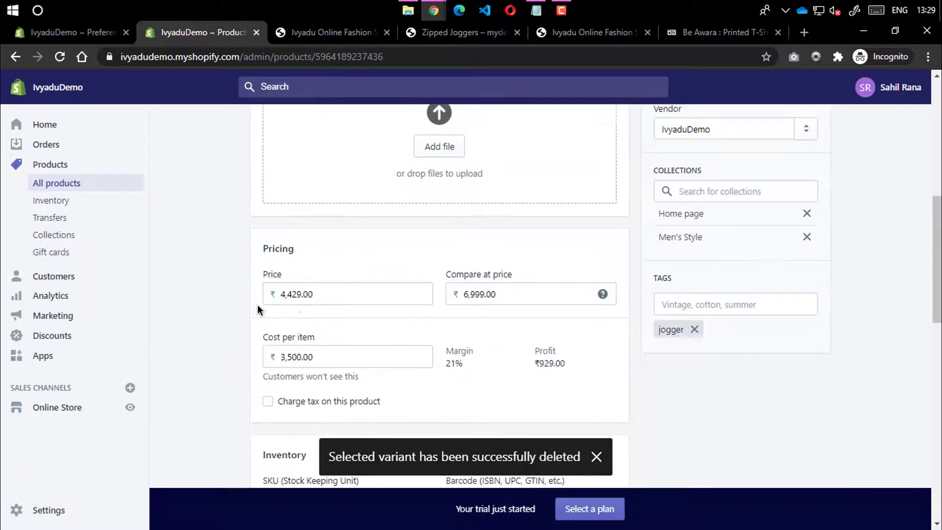
scroll(415, 270, down, 5)
scroll(348, 246, up, 4)
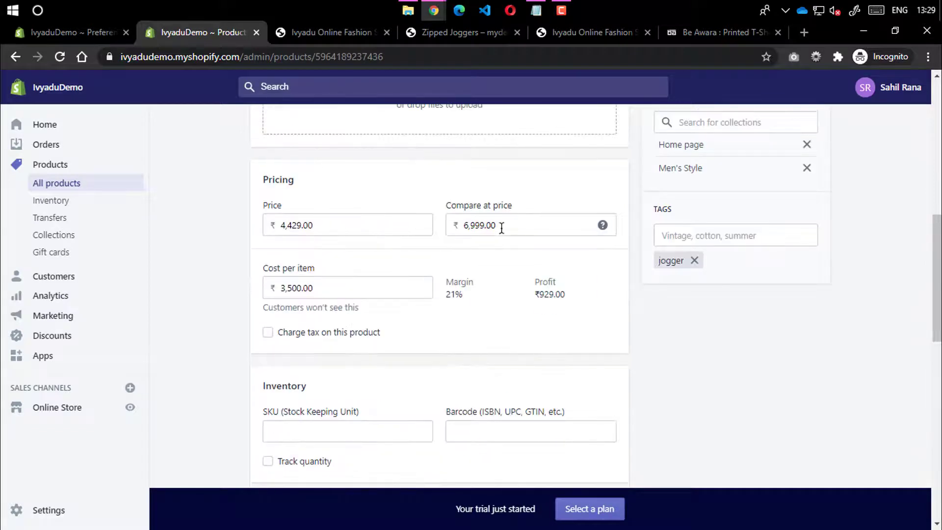
drag(519, 226, 426, 227)
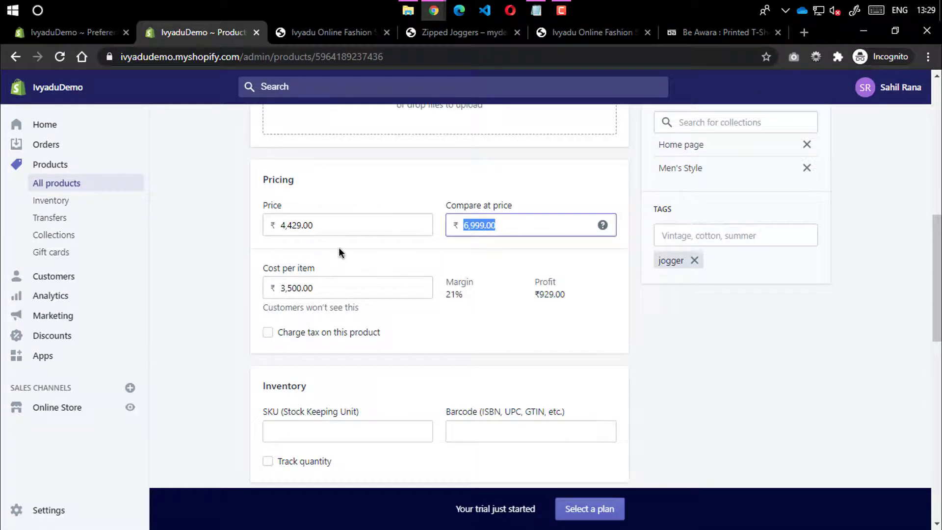
key(BackSpace)
drag(323, 227, 261, 243)
text(12000)
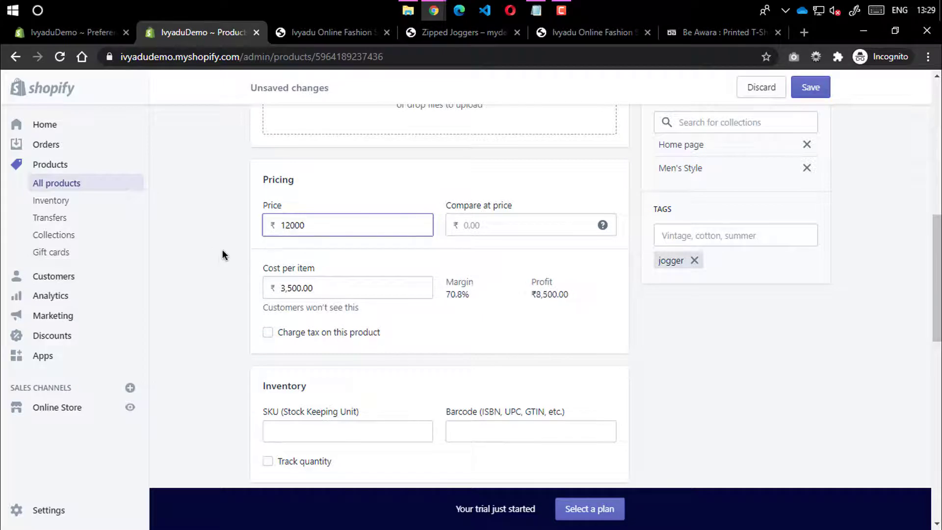
key(BackSpace)
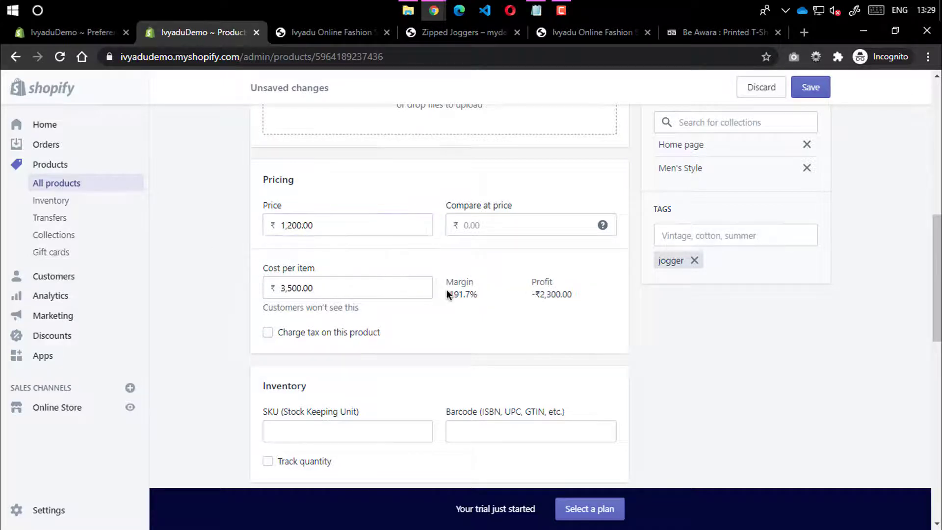
drag(430, 288, 199, 282)
key(BackSpace)
click(195, 285)
Leave the SKU field of Zipped Joggers blank
scroll(361, 299, down, 7)
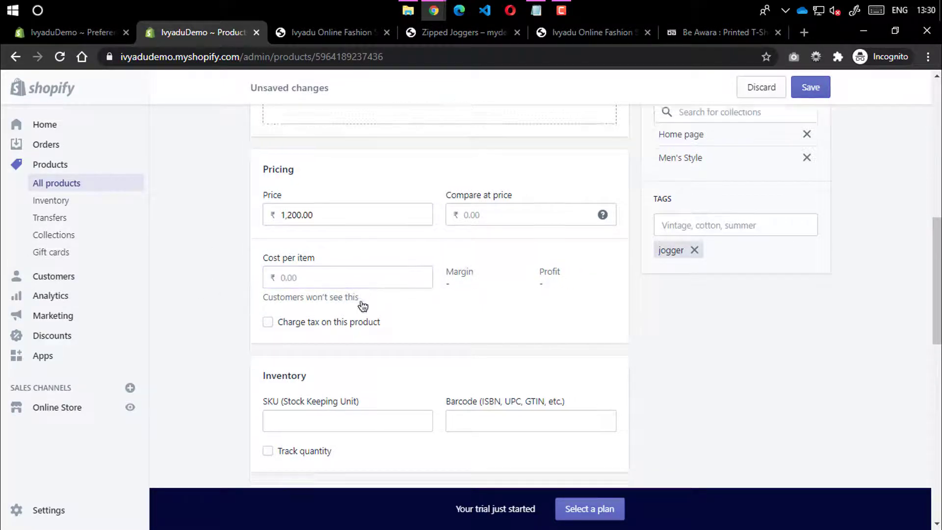
scroll(331, 237, up, 3)
click(331, 230)
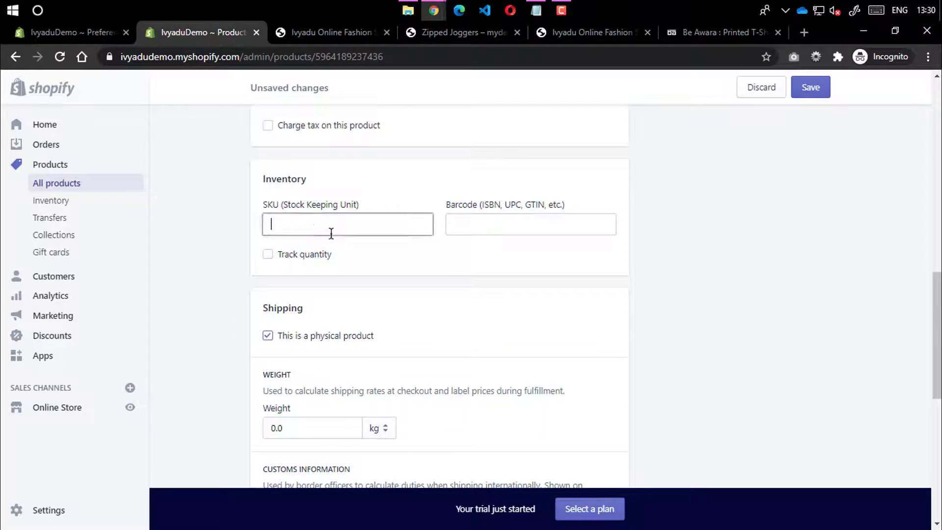
click(284, 281)
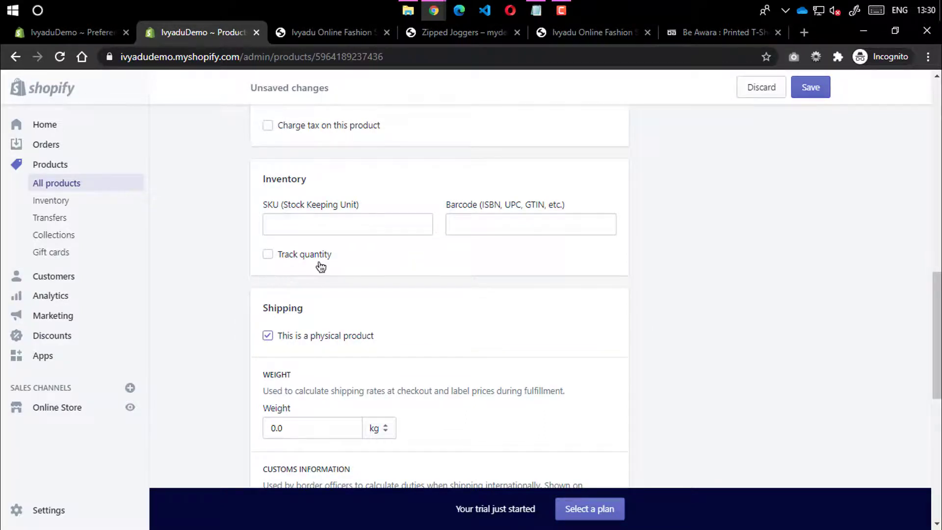
Review the product form, then bring up the folder of product photos
scroll(321, 267, down, 3)
scroll(323, 294, down, 4)
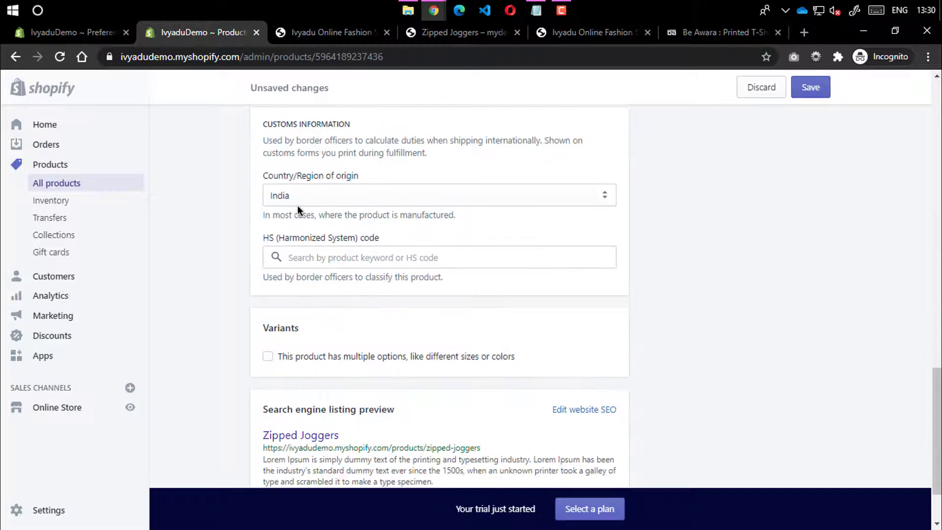
scroll(299, 216, up, 4)
scroll(314, 245, down, 6)
scroll(641, 246, up, 15)
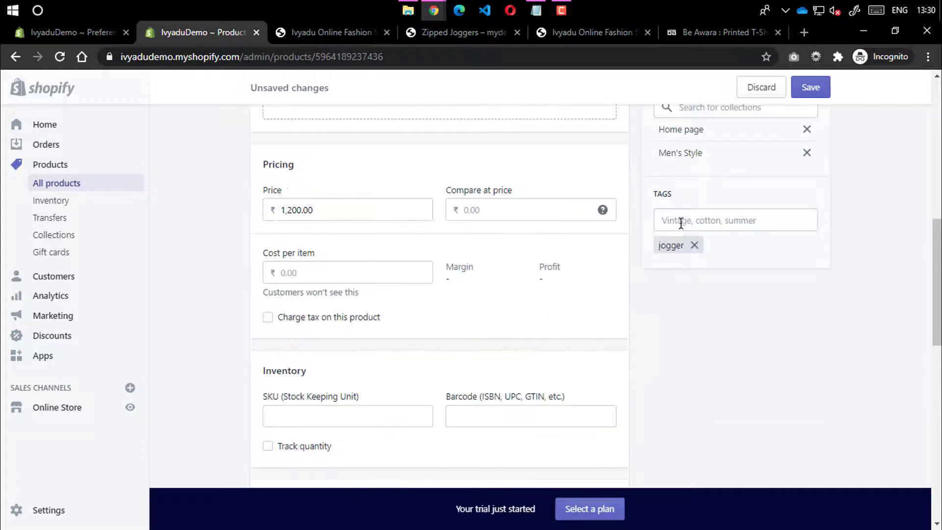
scroll(697, 285, down, 4)
scroll(707, 294, up, 4)
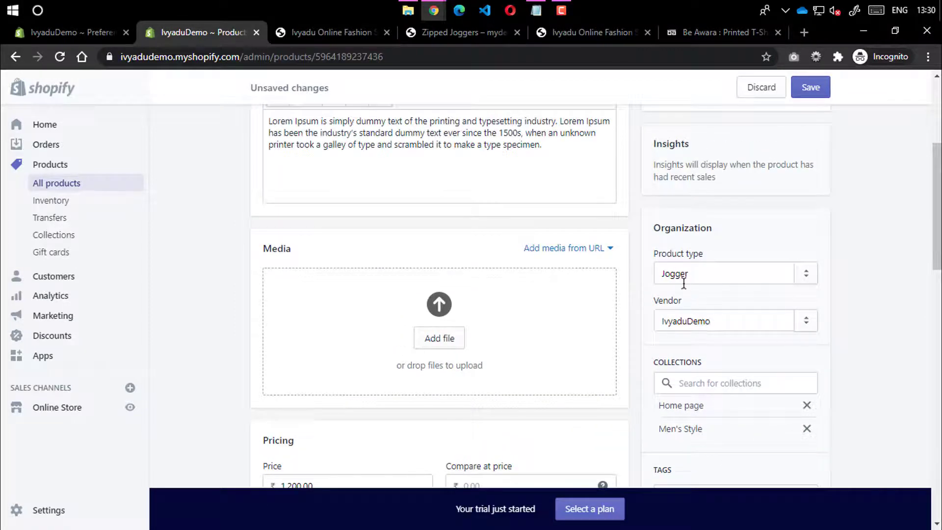
scroll(475, 337, up, 3)
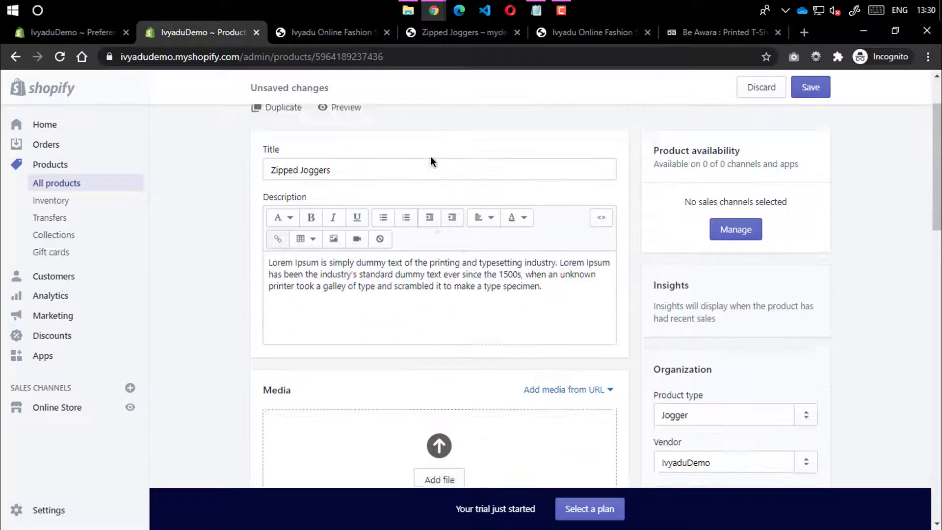
click(408, 10)
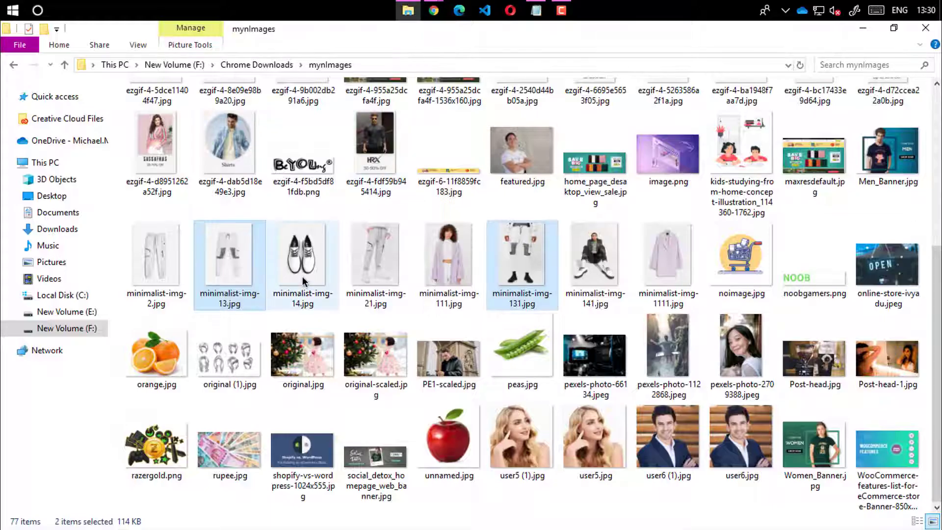
Select minimalist-img-2.jpg and minimalist-img-21.jpg and drag them into the Zipped Joggers media
click(157, 253)
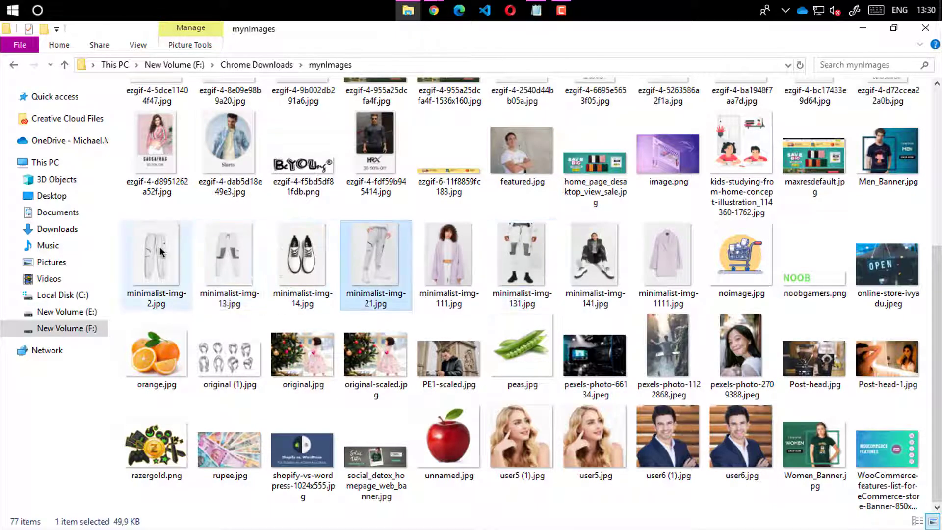
ctrl+click(356, 256)
drag(357, 256, 449, 243)
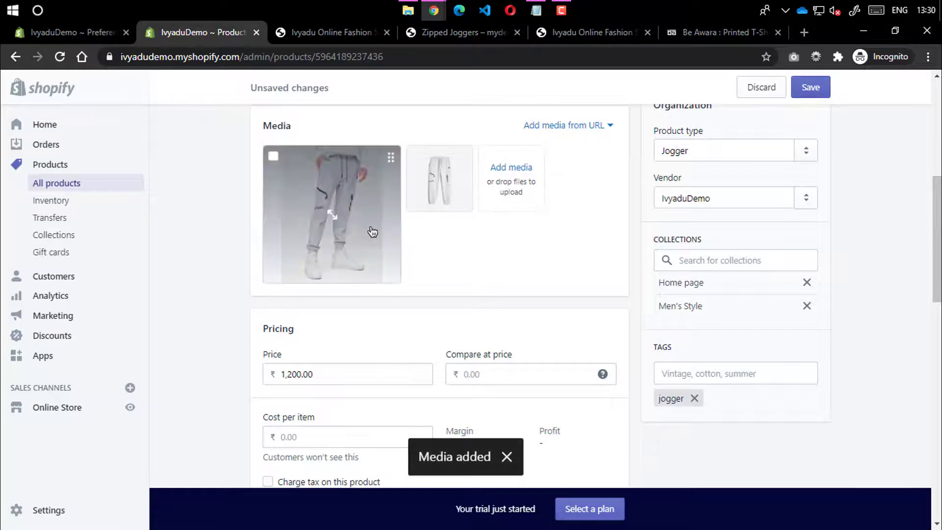
Move the plain joggers photo to the first media slot, save, and return to Products
drag(368, 231, 505, 206)
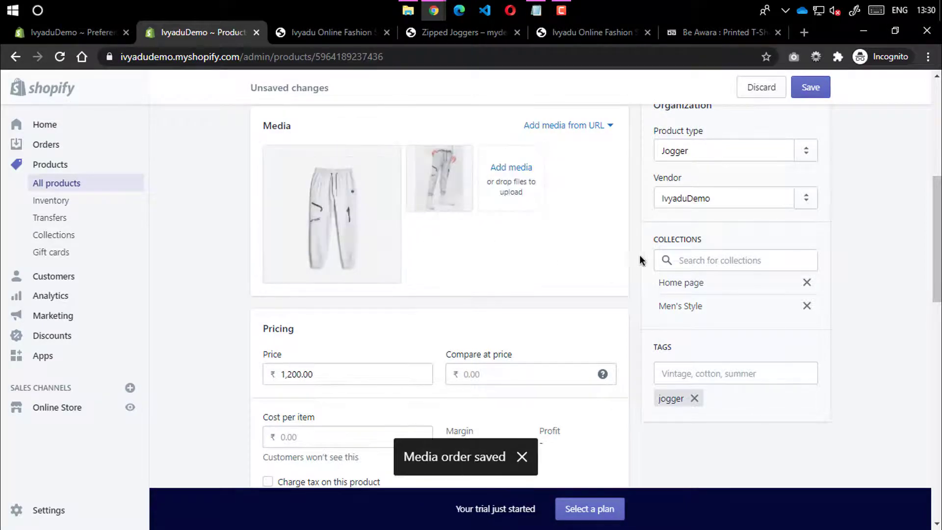
scroll(686, 217, down, 4)
scroll(791, 90, up, 8)
click(794, 89)
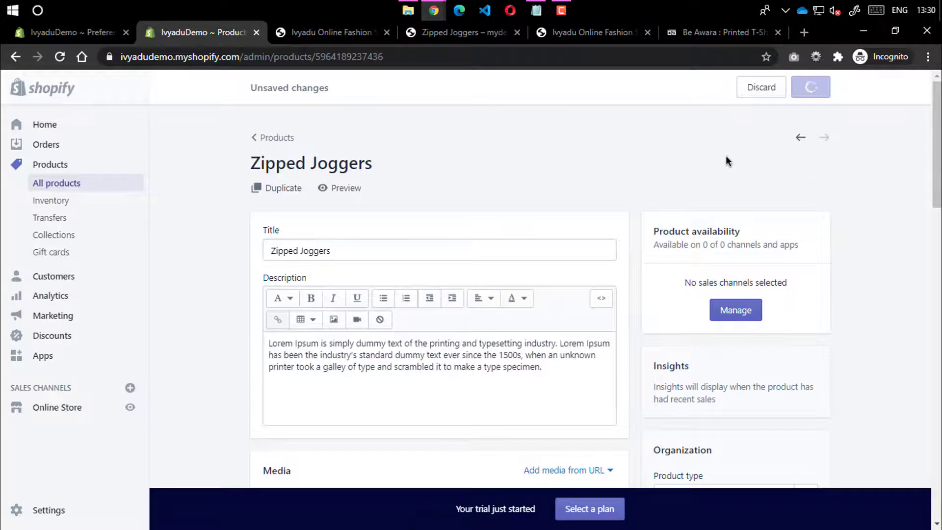
click(279, 139)
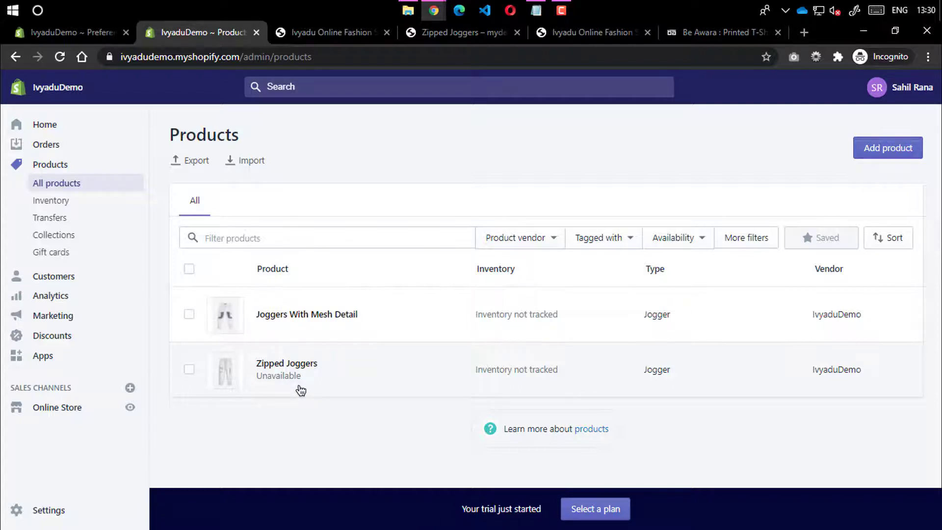
Select Zipped Joggers and use bulk actions to make it available
click(189, 368)
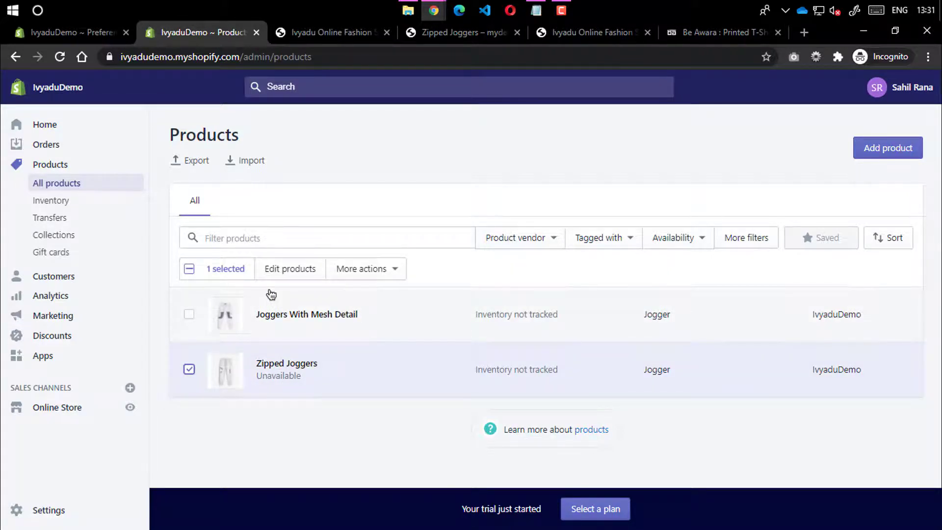
click(370, 274)
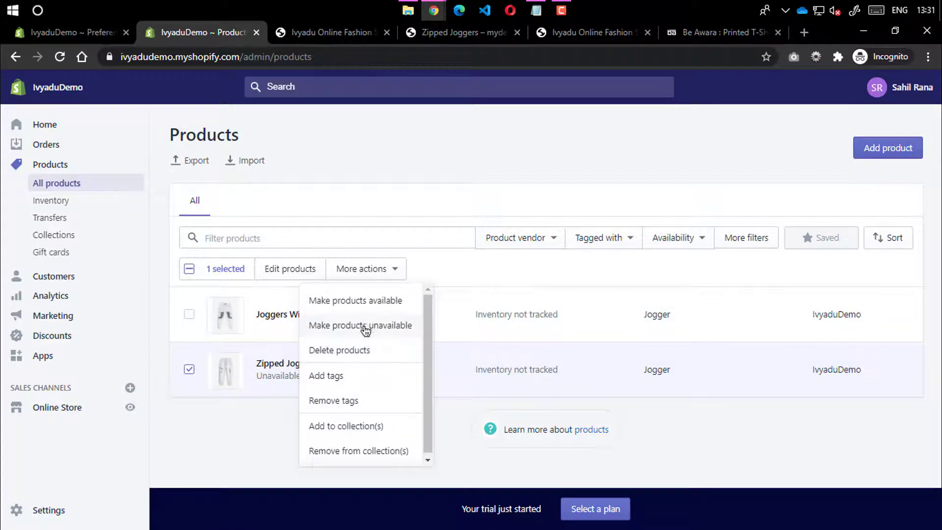
click(368, 301)
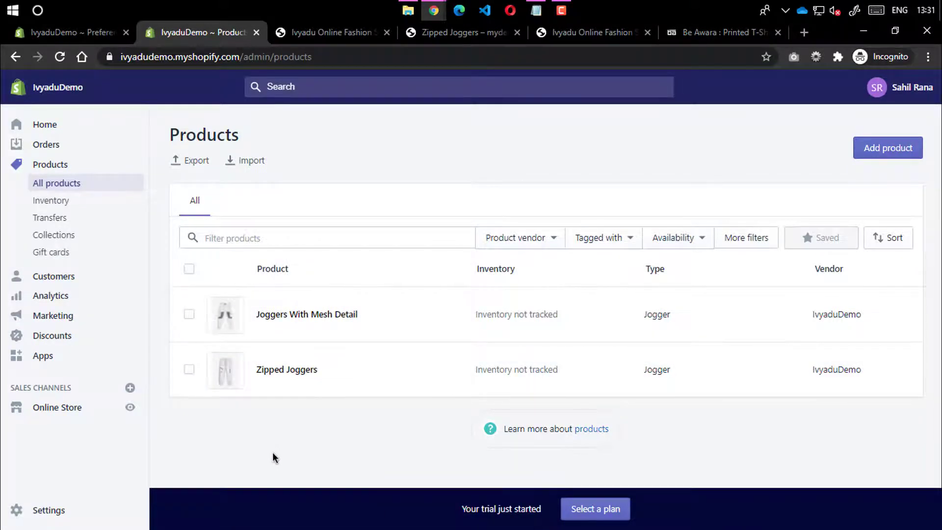
Look at the Men's Style collection in the theme preview, then close the preview
click(326, 31)
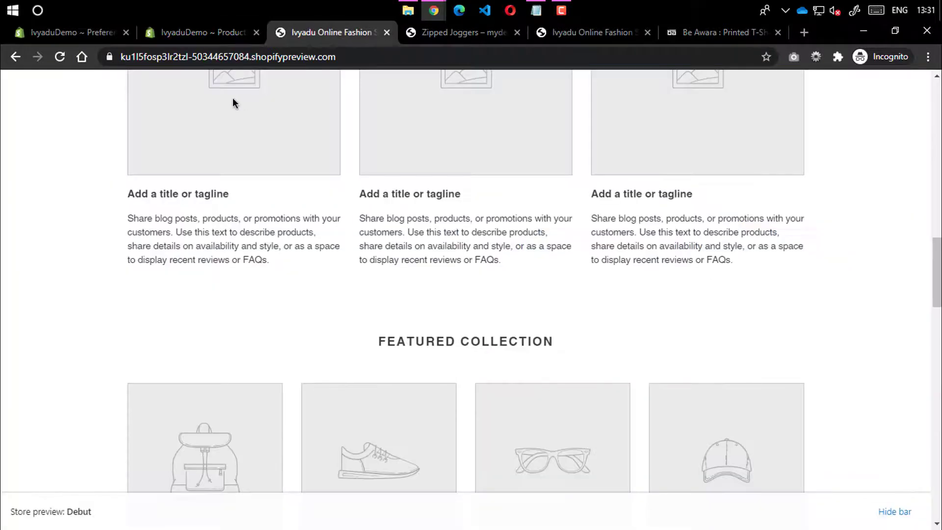
click(201, 32)
click(363, 31)
scroll(396, 110, up, 10)
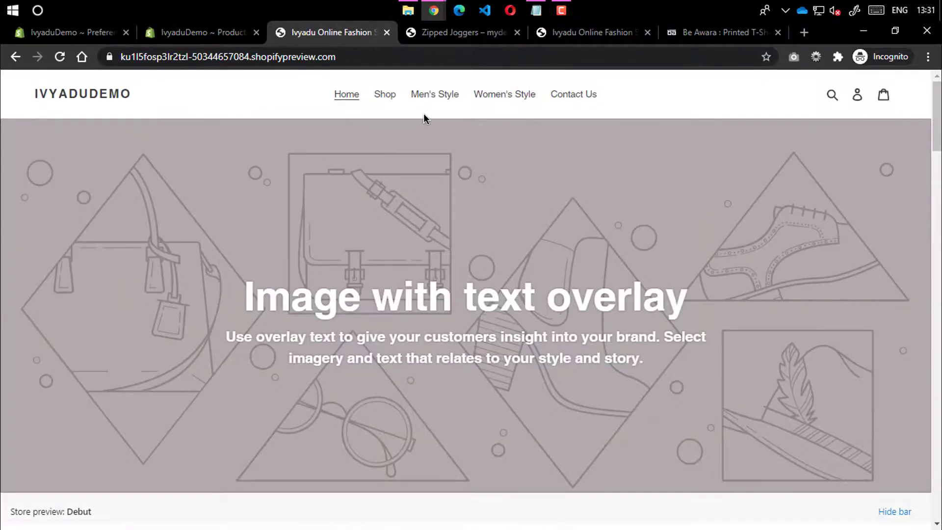
click(430, 97)
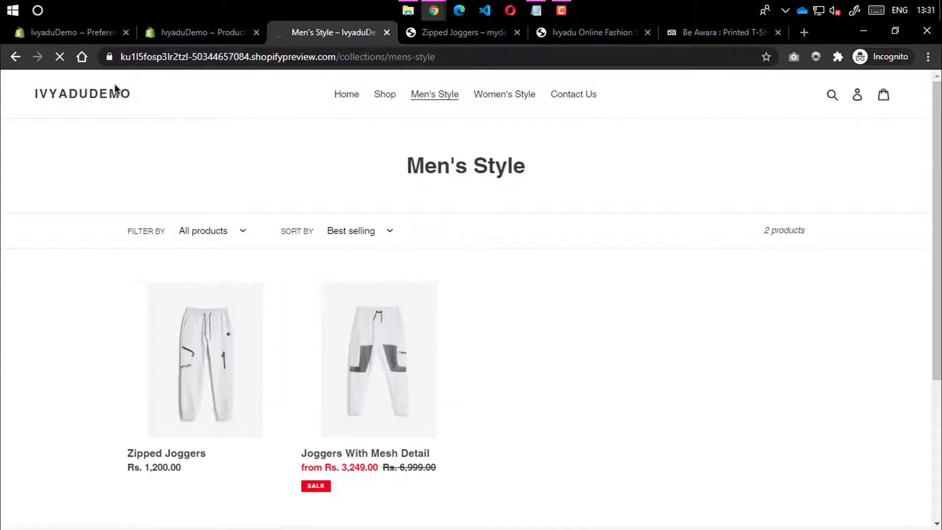
double_click(130, 78)
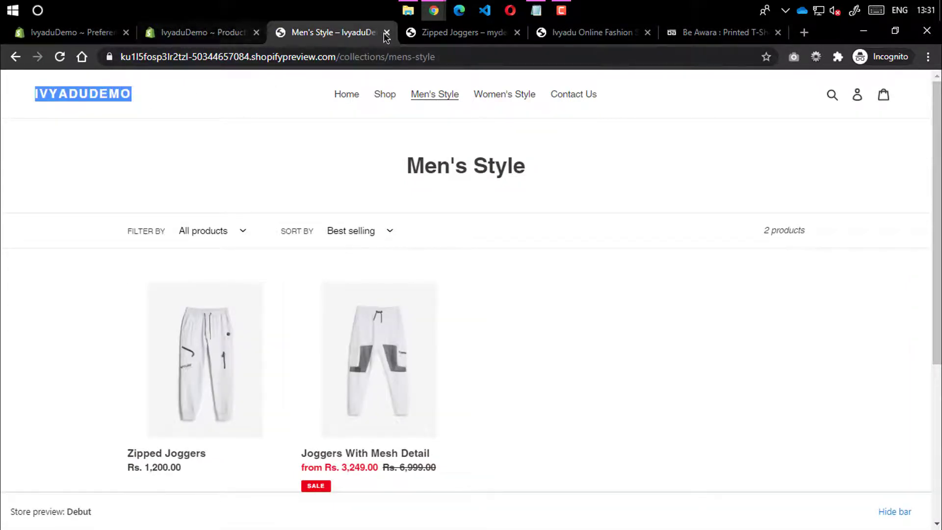
drag(122, 58, 282, 49)
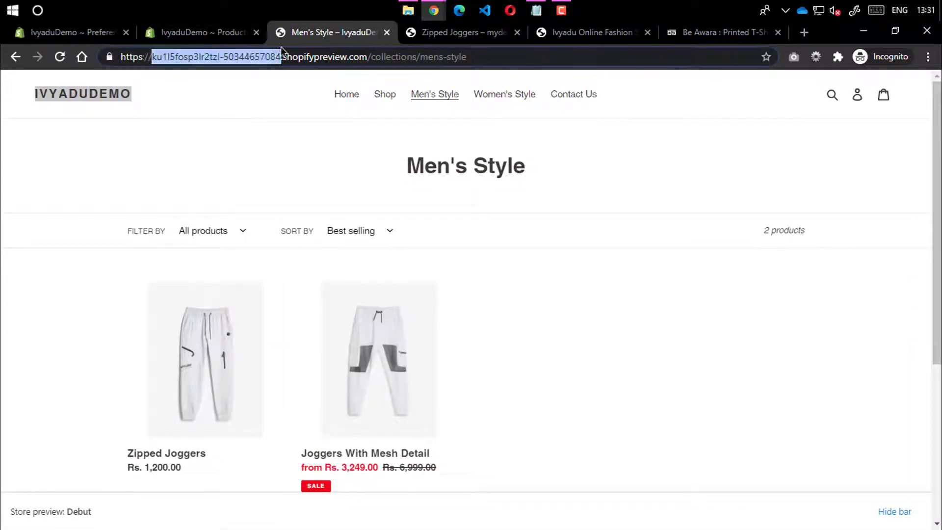
click(387, 32)
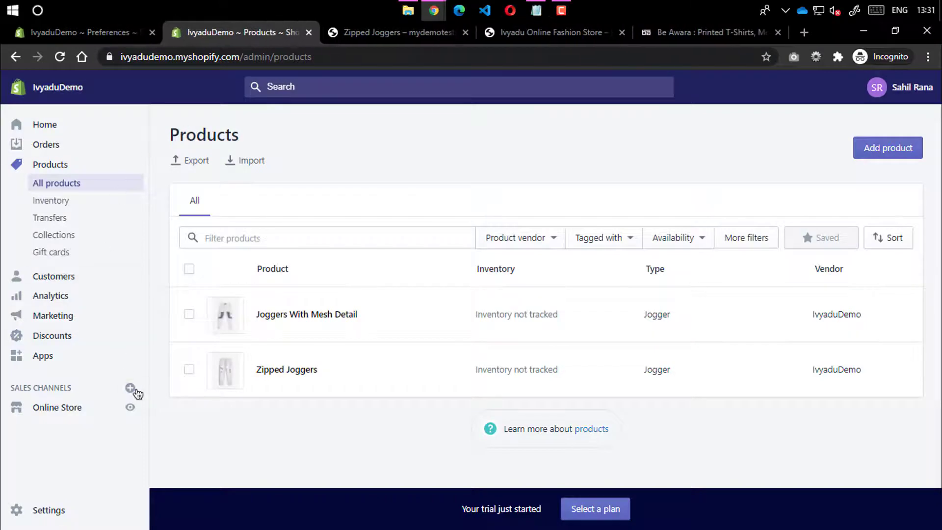
On the live storefront, add Zipped Joggers from Men's Style to the cart, then open Login
click(130, 409)
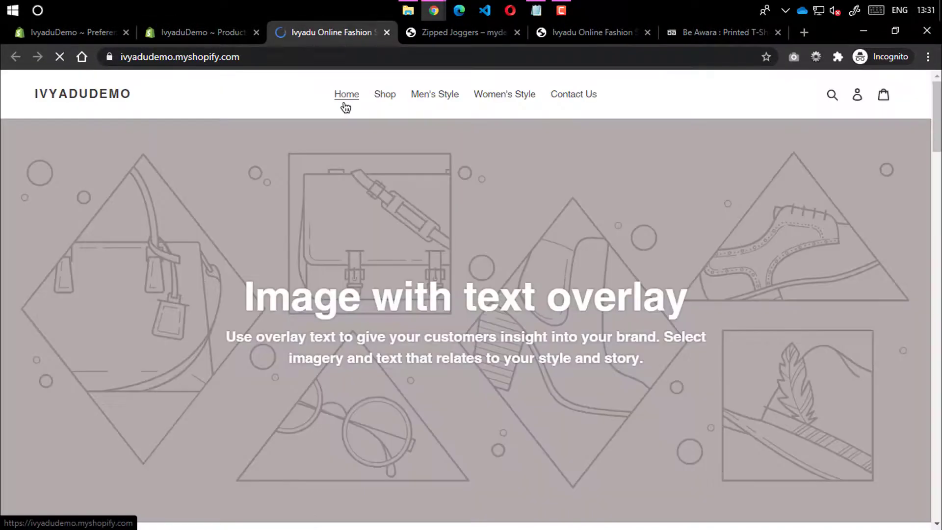
click(447, 94)
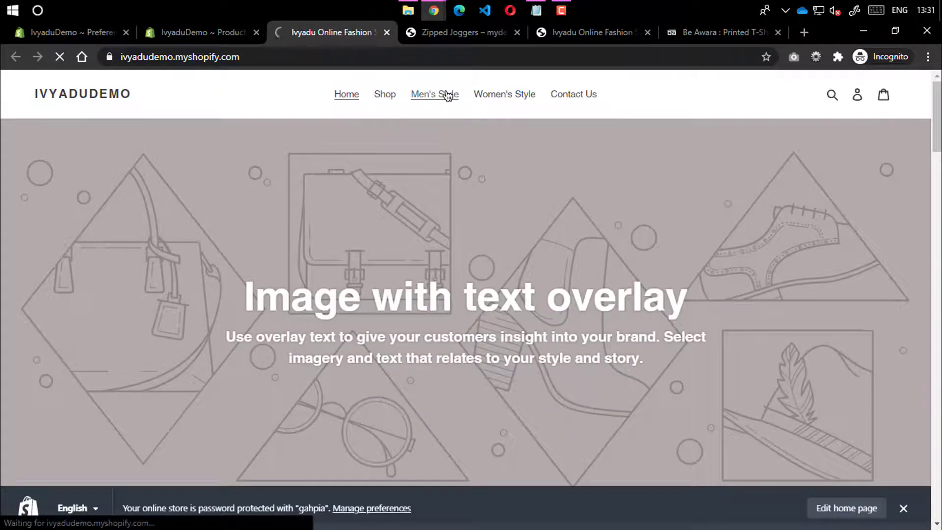
scroll(441, 172, down, 4)
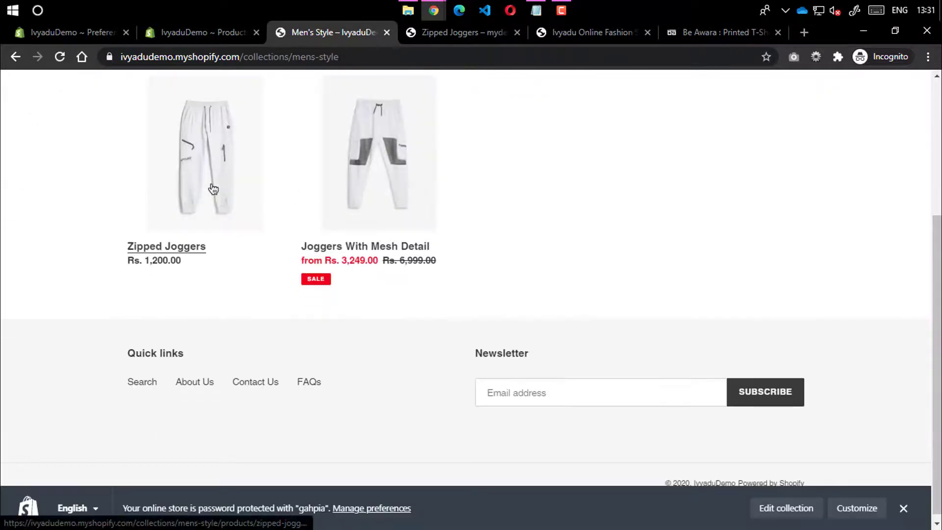
click(227, 162)
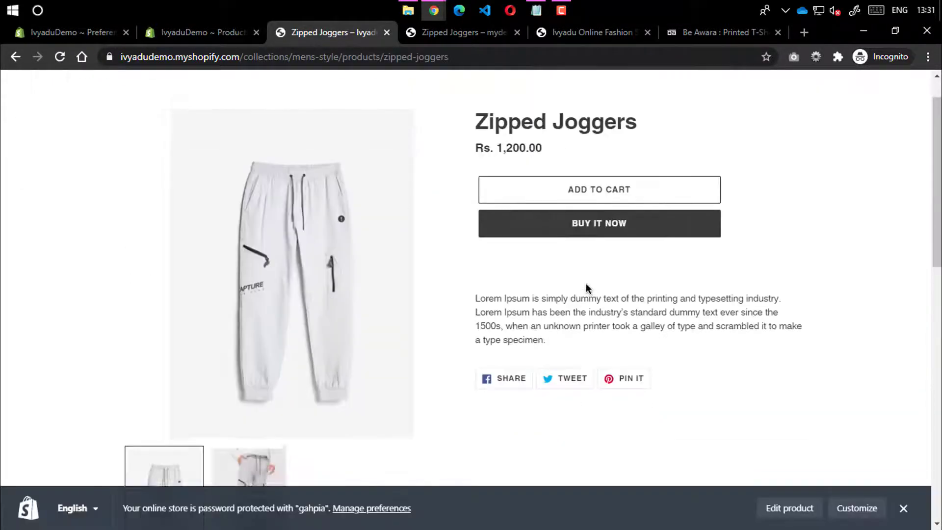
scroll(584, 288, down, 2)
scroll(578, 252, up, 2)
click(582, 244)
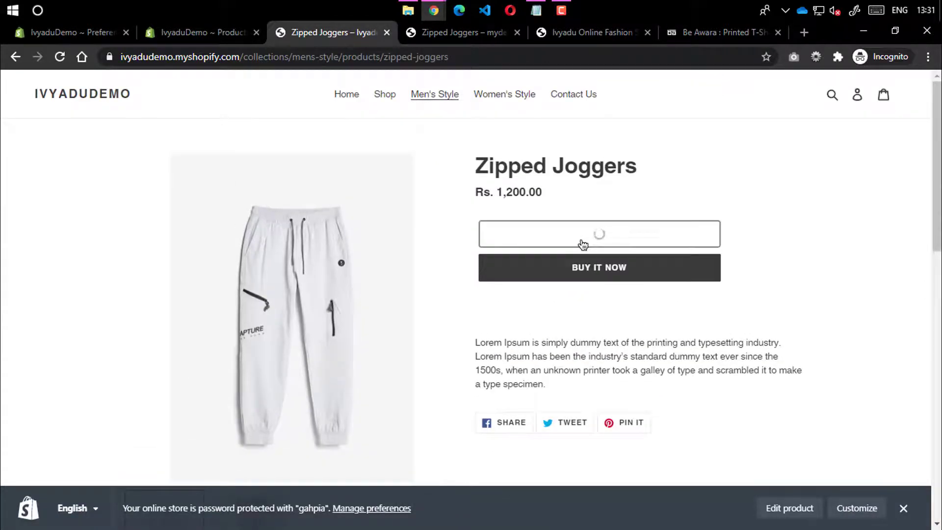
click(910, 89)
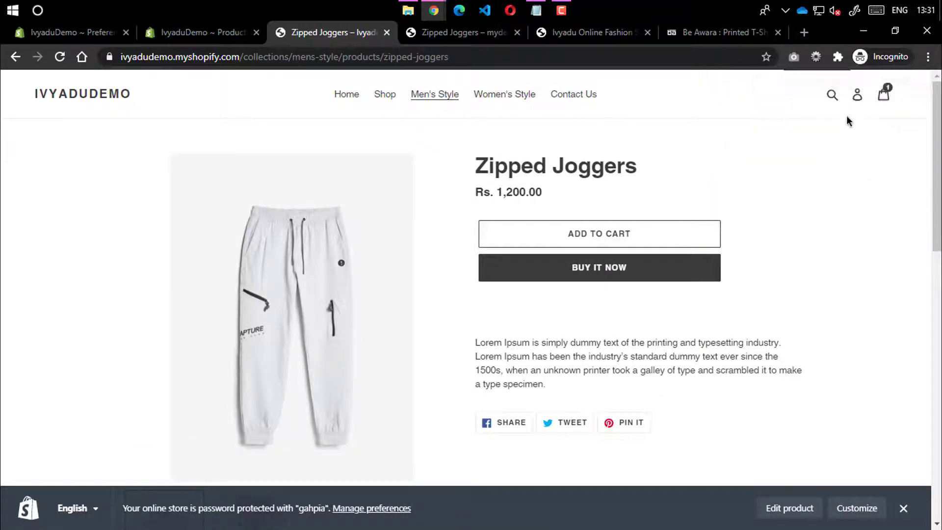
click(859, 96)
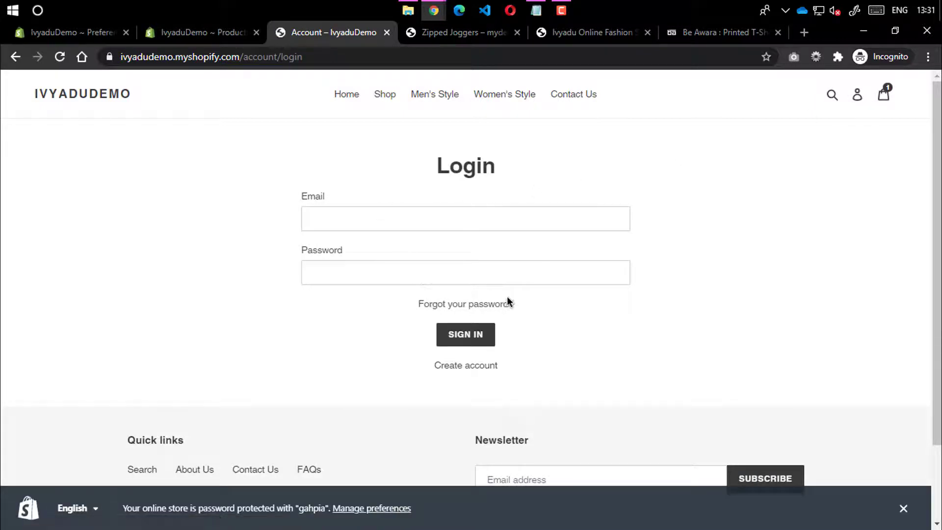
Go from the Login page to the store home page and view Women's Style
scroll(381, 364, down, 2)
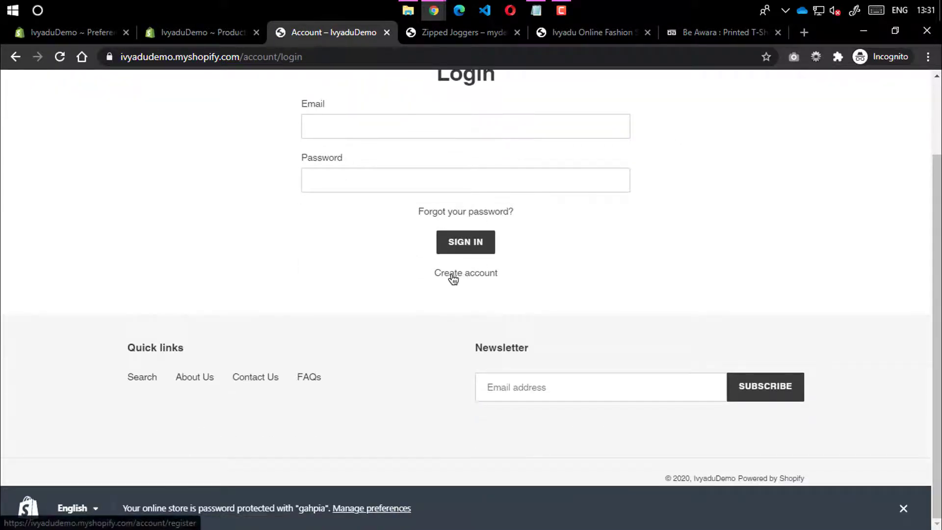
scroll(437, 331, up, 2)
click(126, 94)
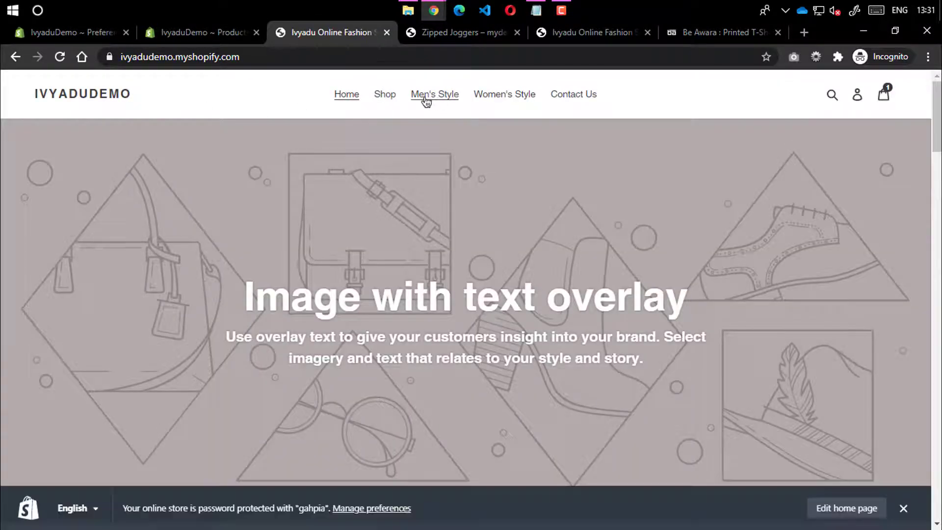
click(507, 96)
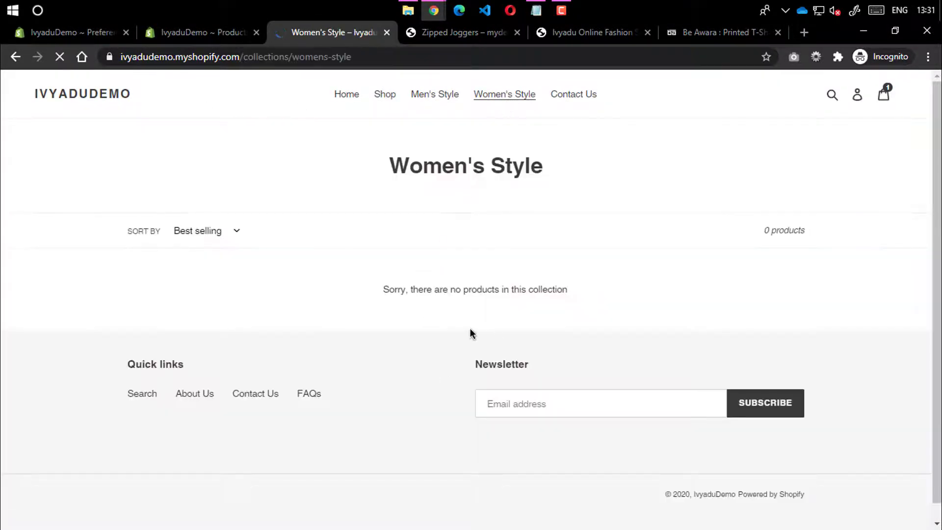
drag(383, 290, 578, 289)
click(568, 276)
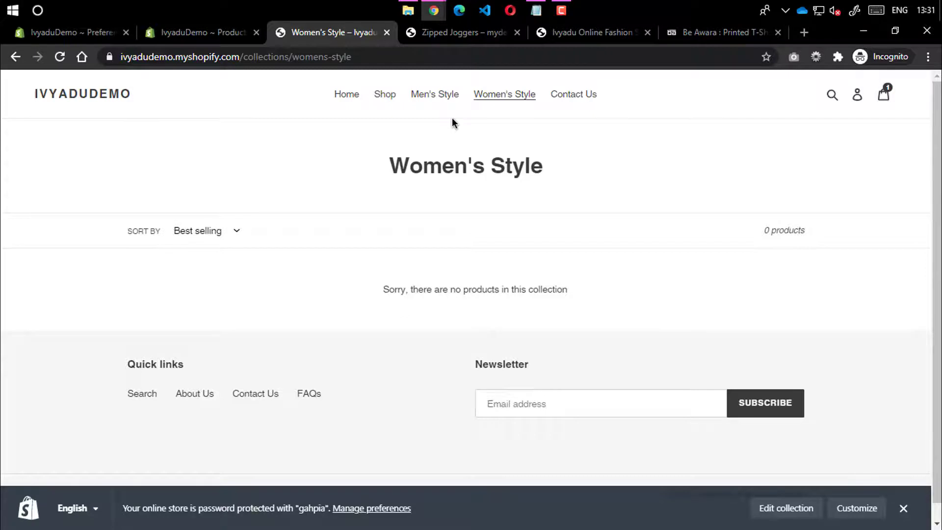
Browse the Shop and home pages, then return to the admin Products list
click(398, 99)
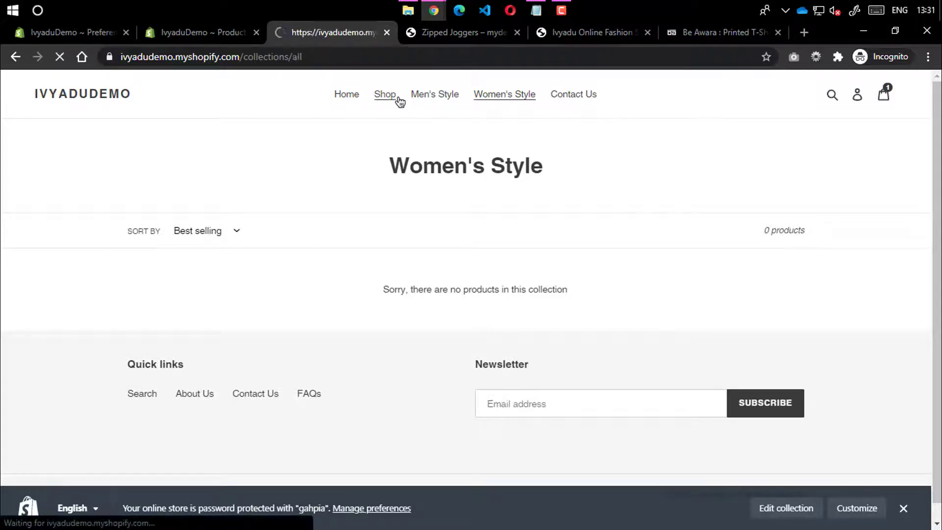
scroll(332, 323, down, 1)
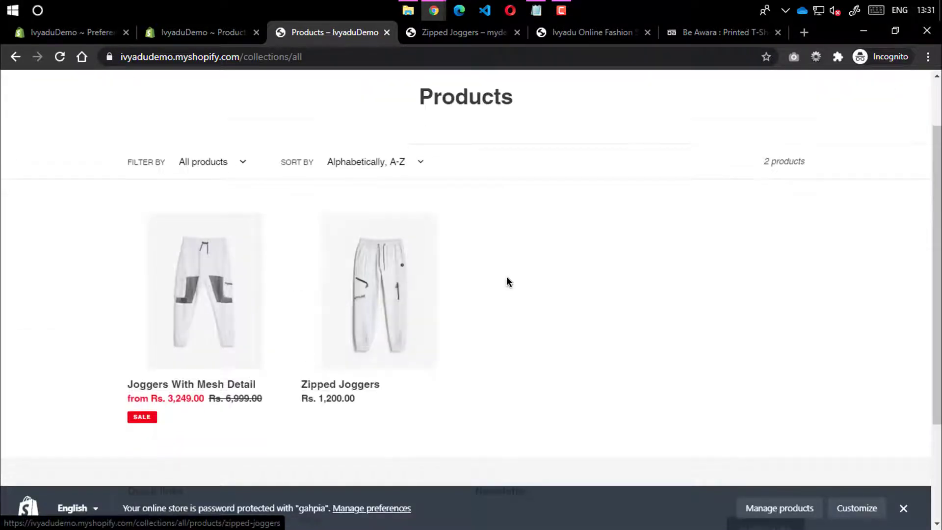
scroll(506, 277, up, 1)
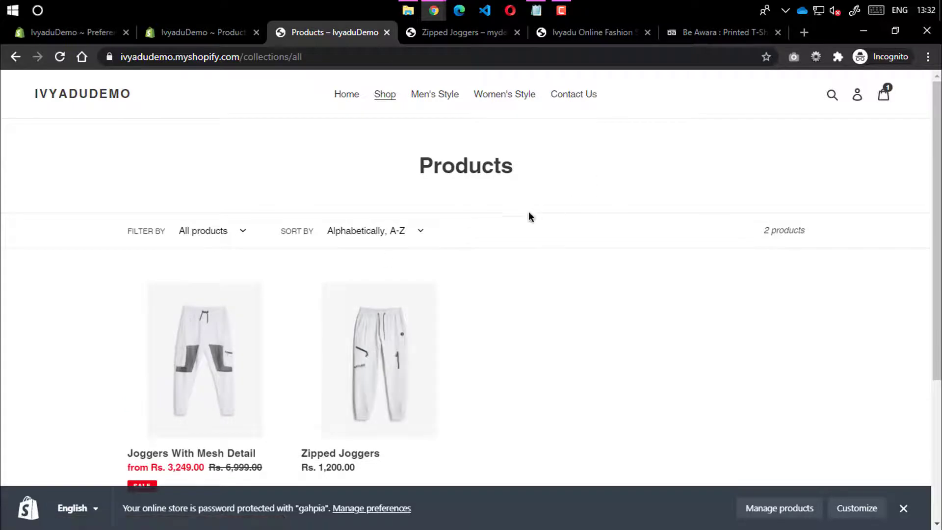
scroll(234, 385, down, 4)
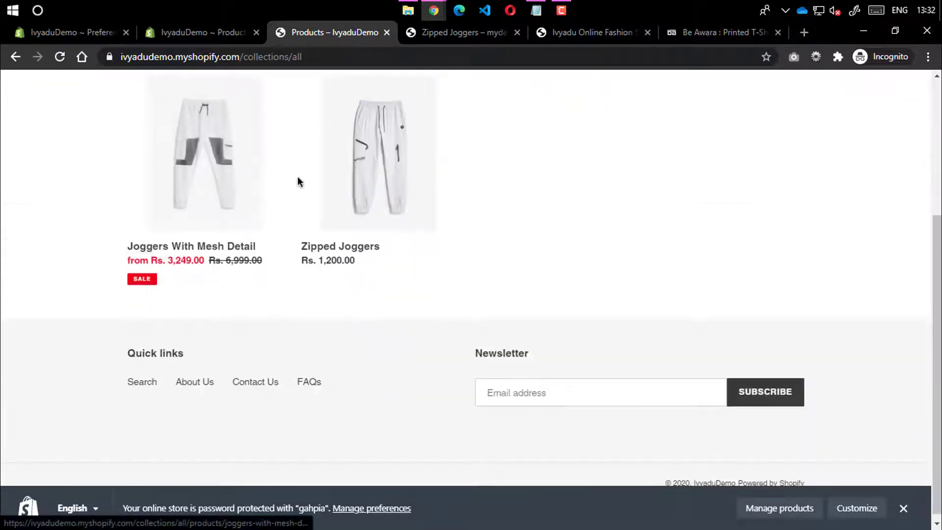
scroll(374, 273, up, 5)
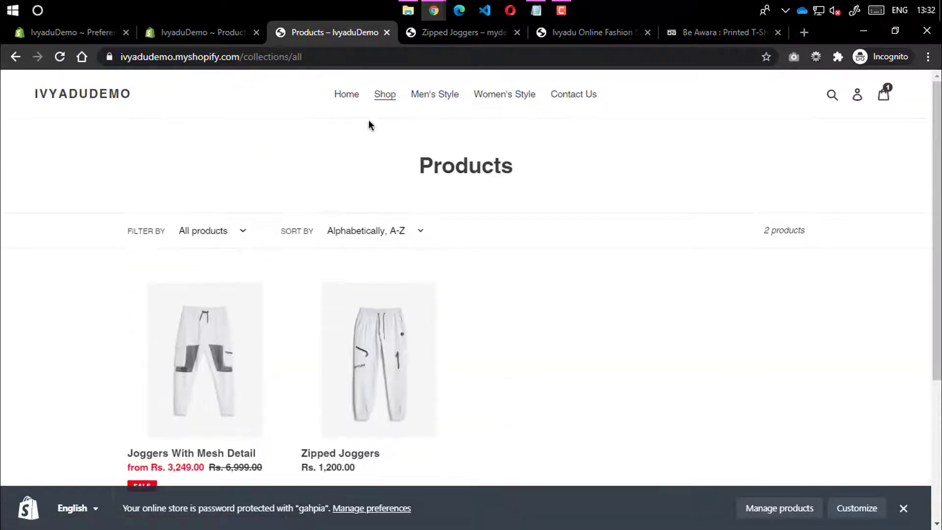
click(343, 96)
scroll(287, 276, down, 20)
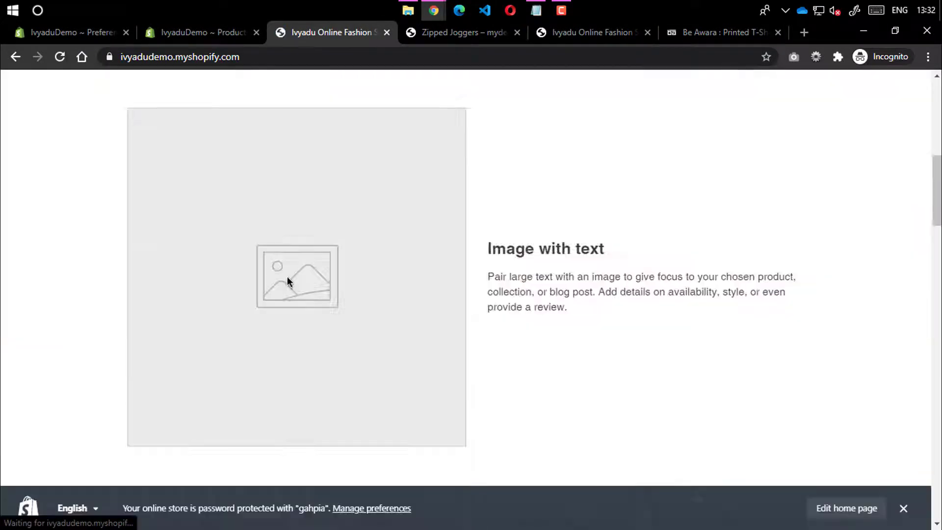
scroll(284, 280, up, 20)
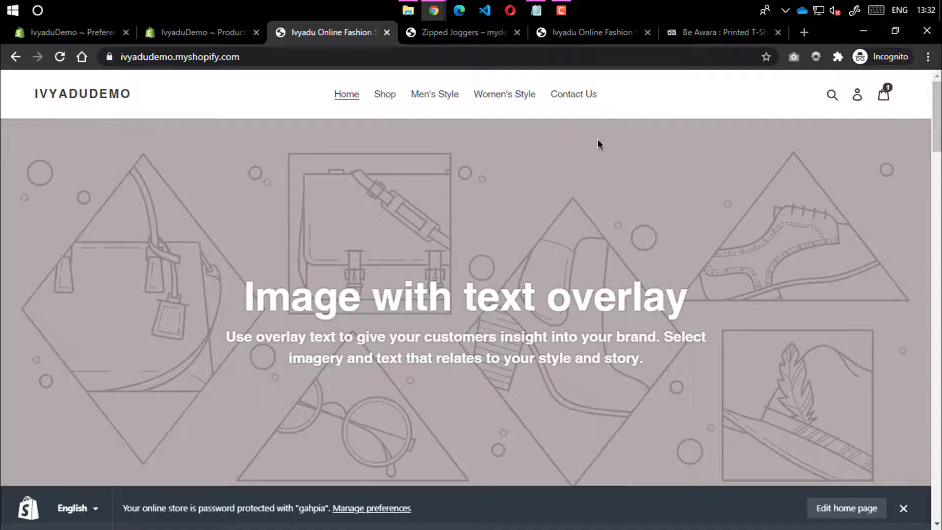
click(184, 33)
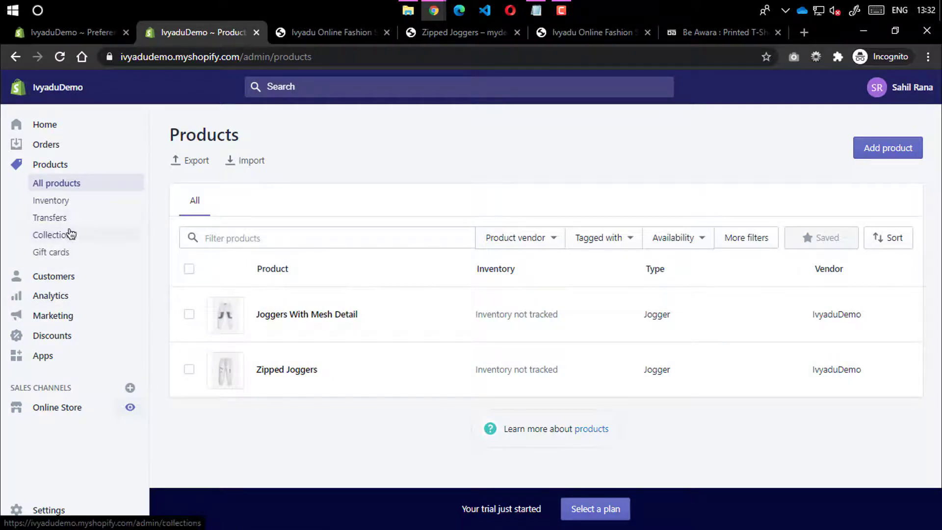
Start a new discount code named WINTERSALE10
click(53, 340)
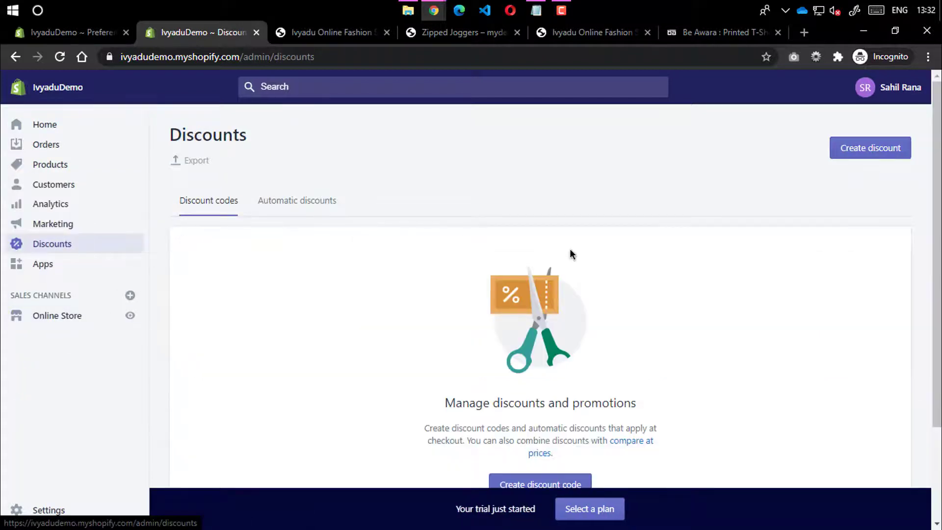
scroll(570, 248, down, 3)
click(535, 363)
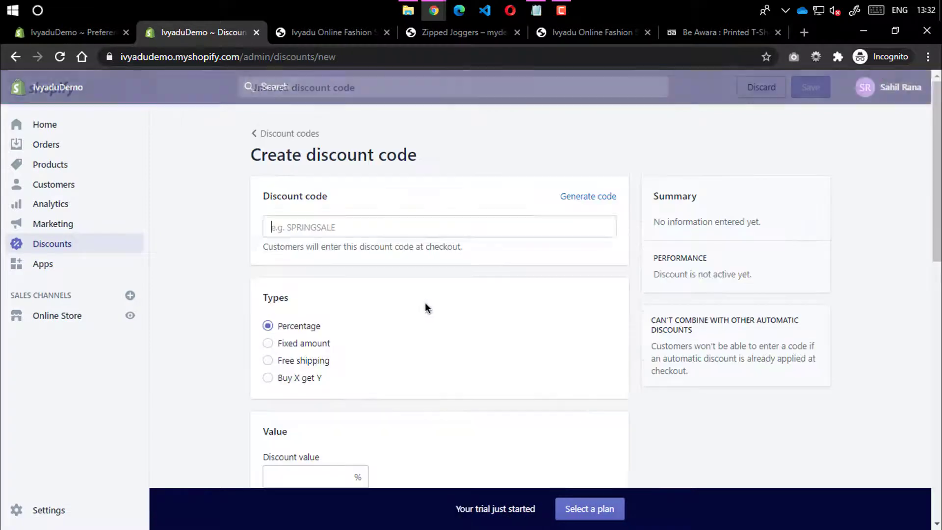
text(SP)
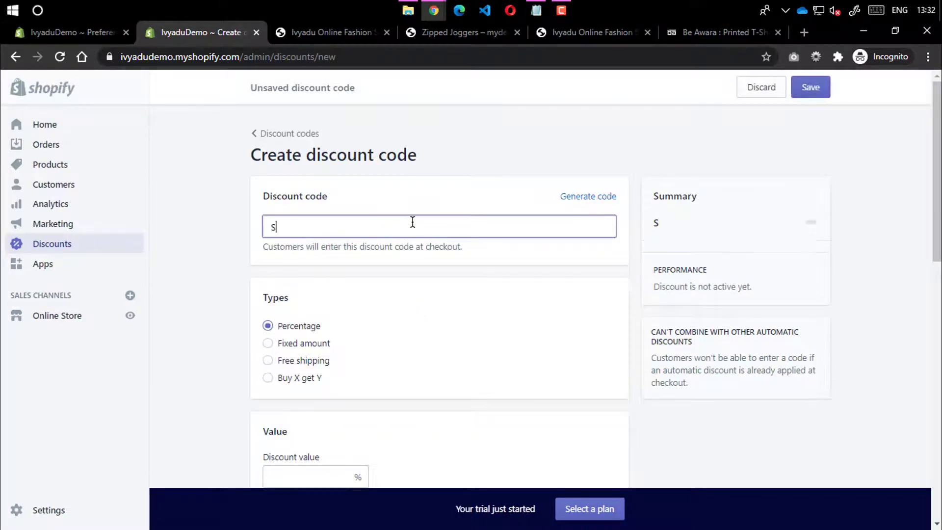
key(BackSpace)
key(BackSpace)
text(WINTERSALE)
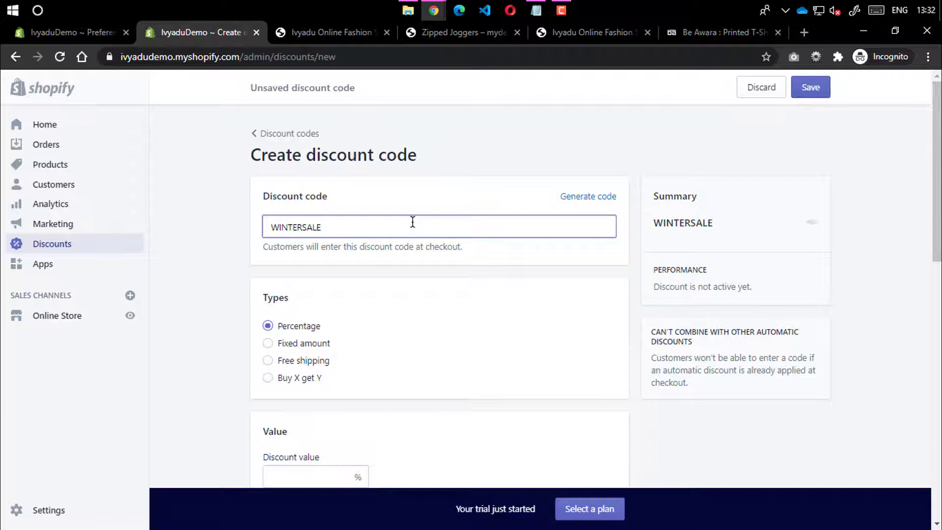
text(10)
click(234, 197)
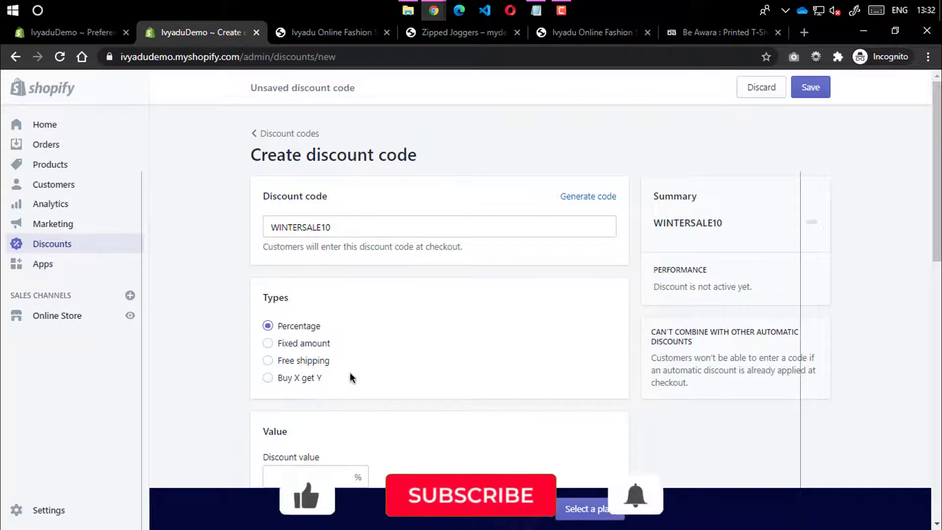
Enter a 10 percent discount value and review the discount summary
scroll(349, 377, down, 4)
scroll(321, 323, up, 4)
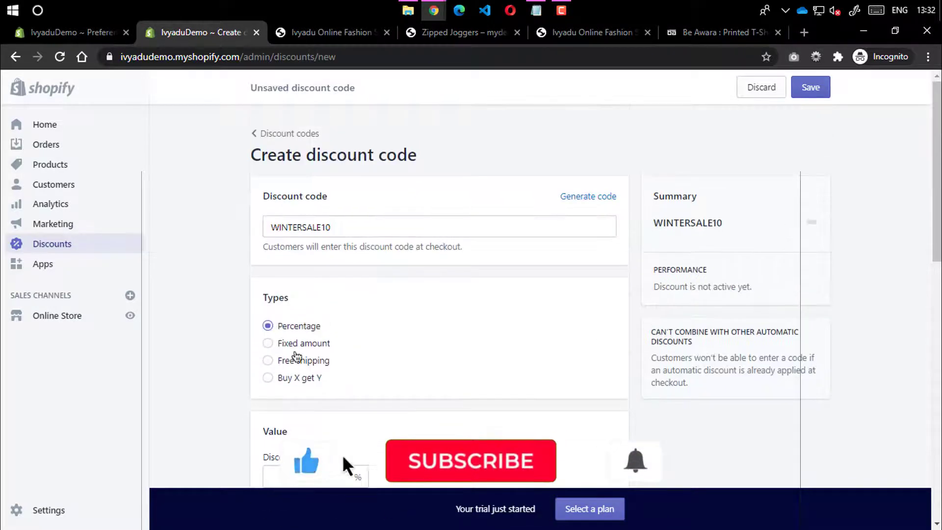
scroll(304, 336, down, 2)
click(305, 334)
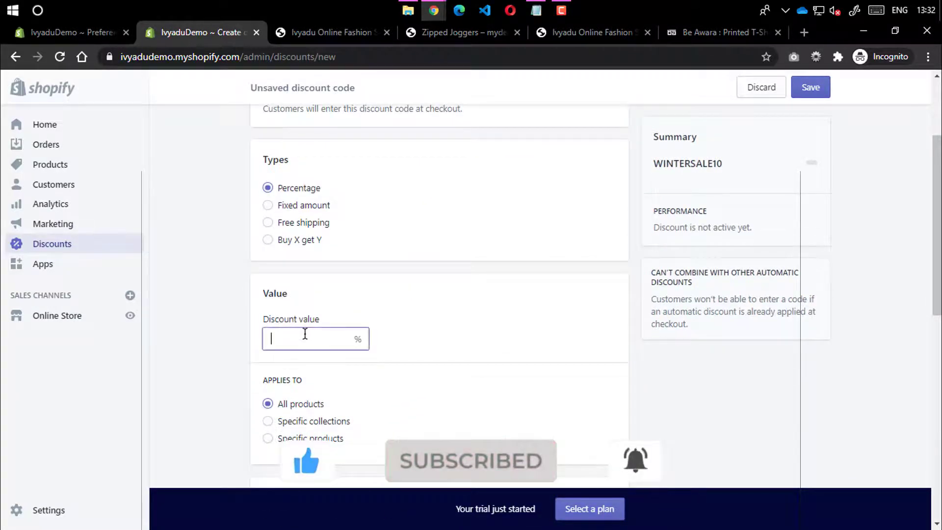
text(10)
scroll(295, 344, up, 3)
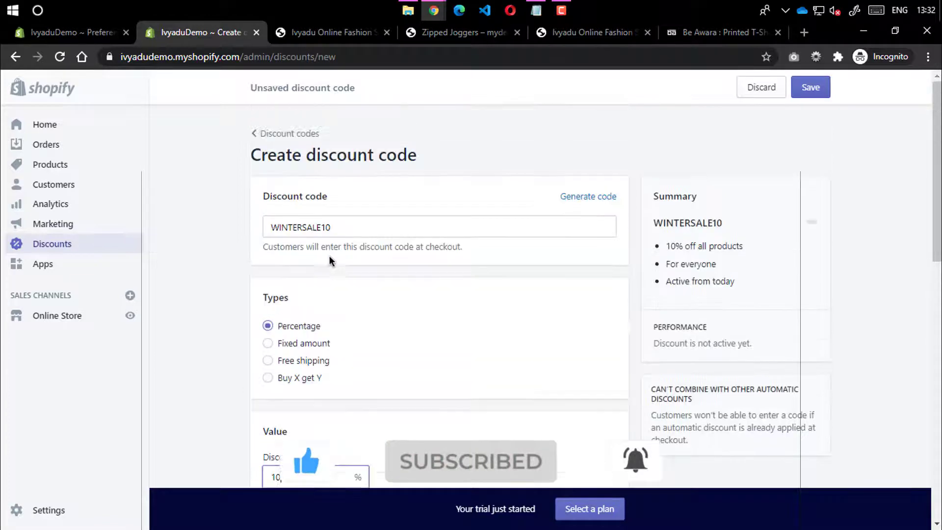
drag(331, 224, 246, 225)
click(213, 248)
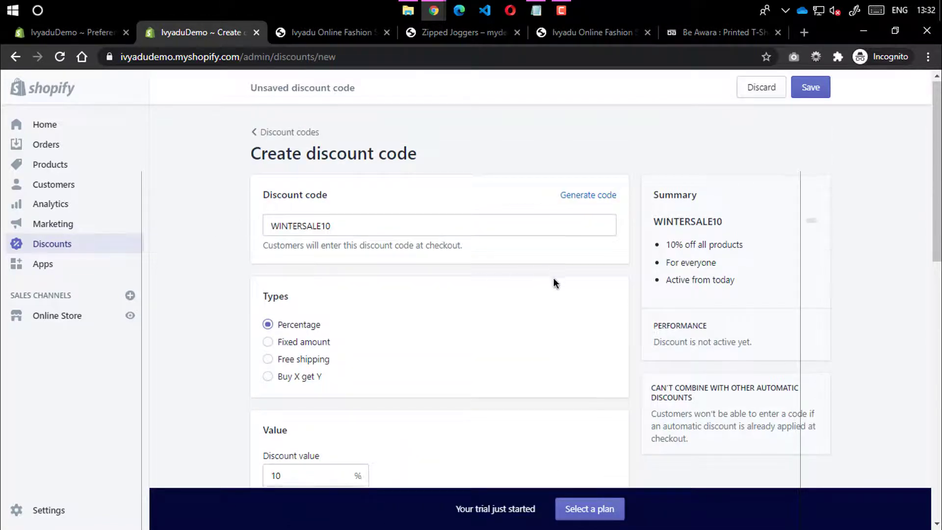
scroll(552, 279, down, 3)
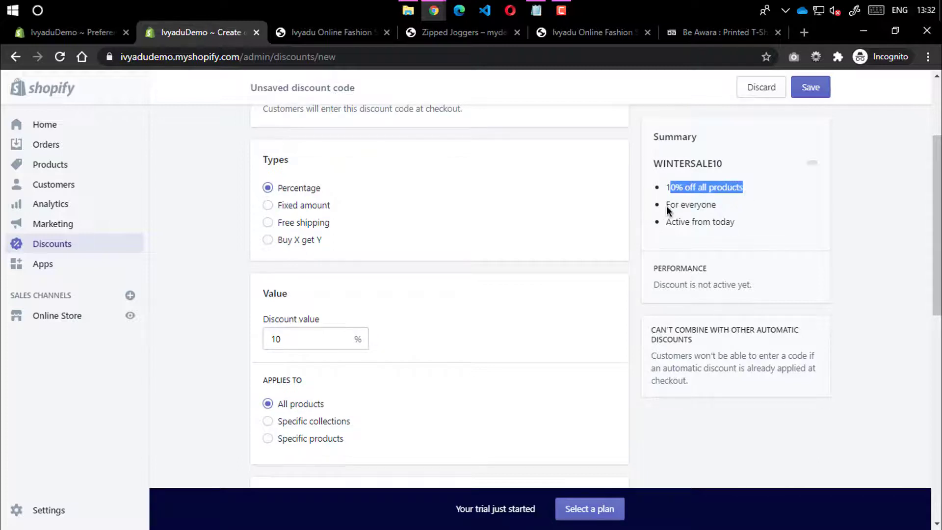
drag(666, 205, 736, 232)
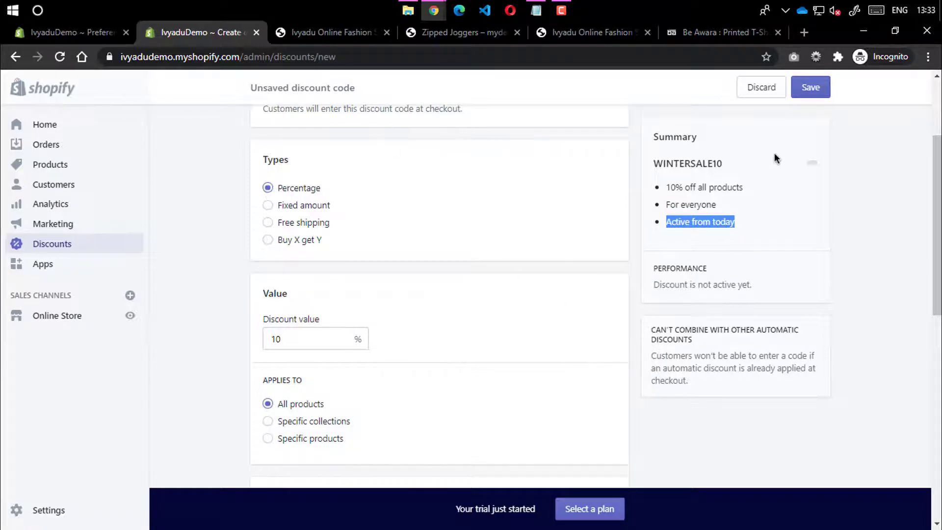
scroll(359, 204, up, 3)
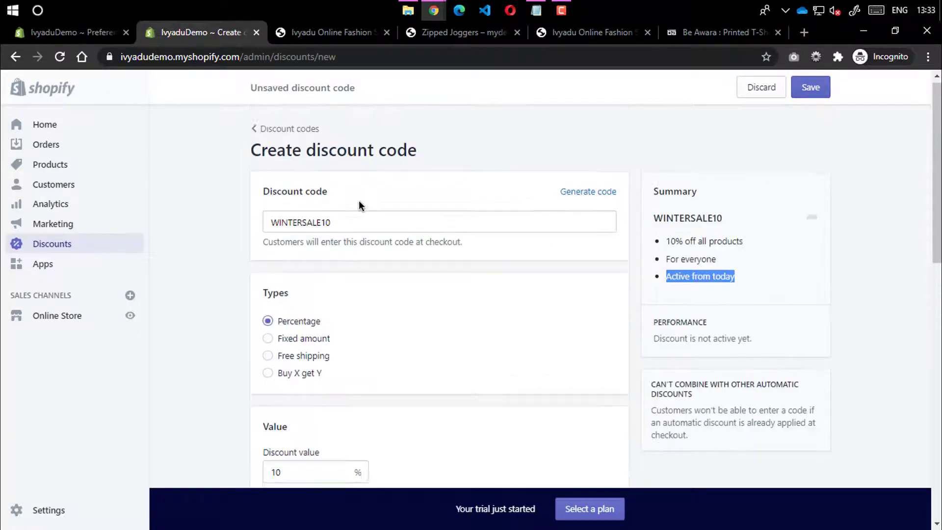
scroll(329, 440, down, 1)
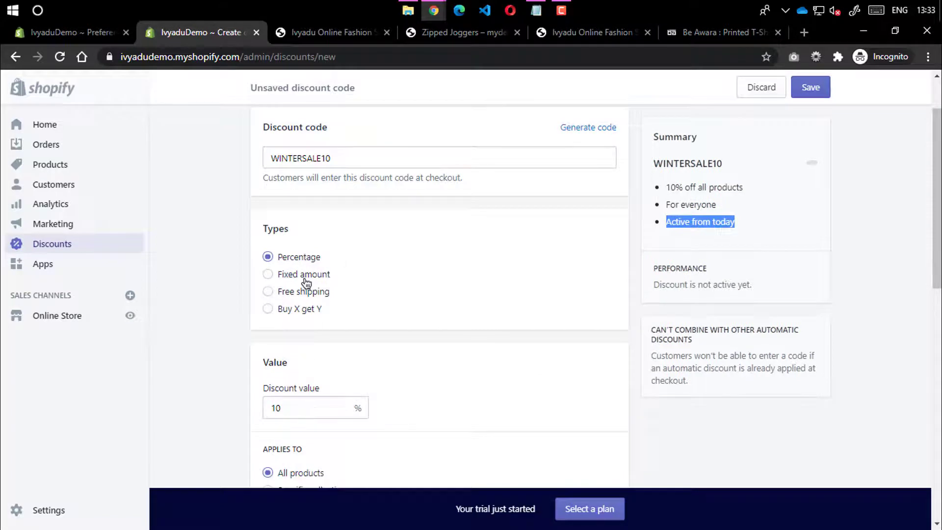
Switch the discount type to Fixed amount with a value of ₹100.00
click(305, 278)
click(325, 407)
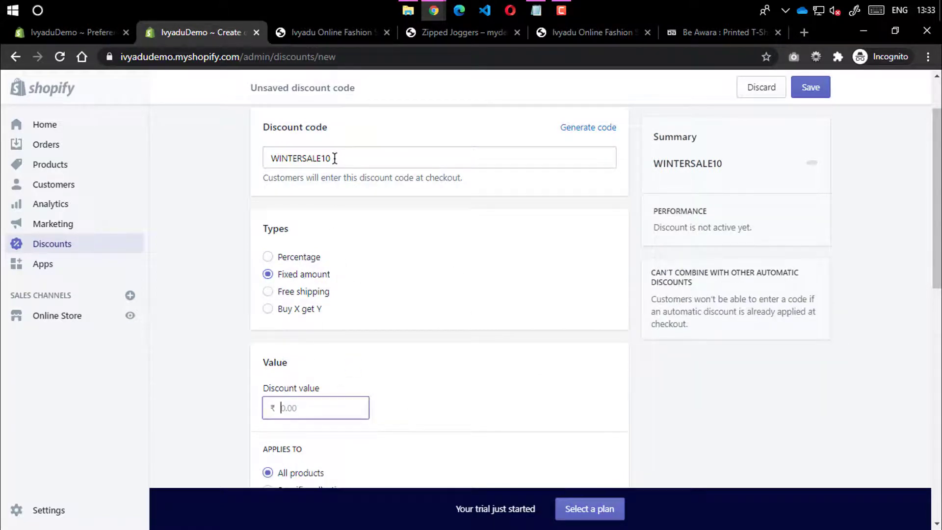
text(100)
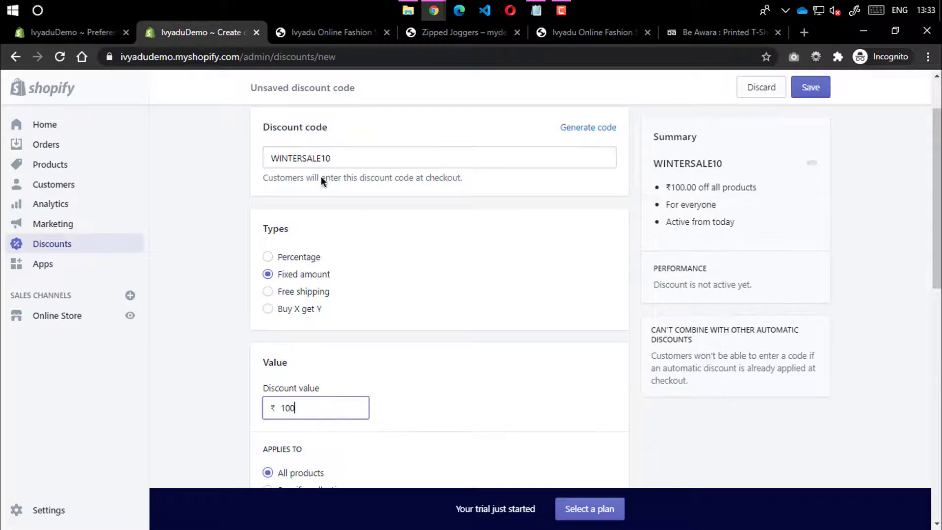
click(211, 293)
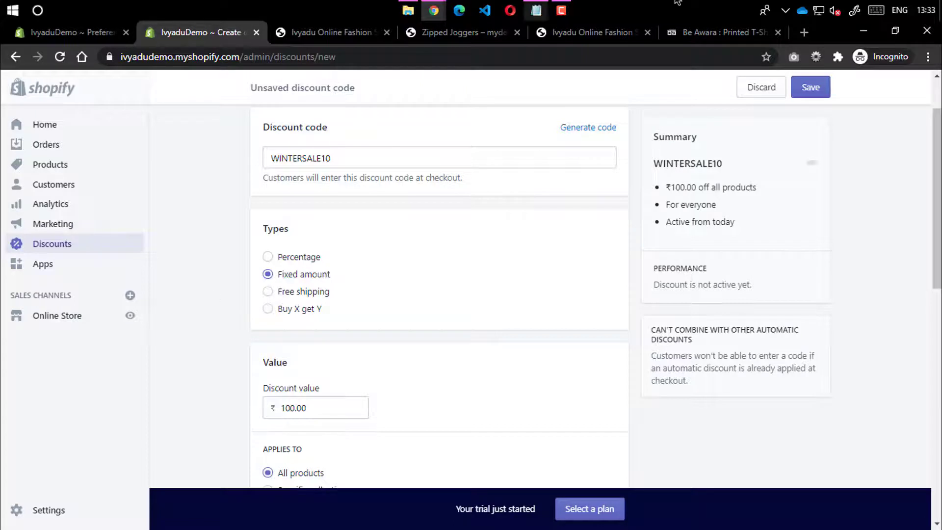
double_click(325, 407)
click(208, 405)
scroll(224, 407, down, 4)
scroll(301, 337, up, 1)
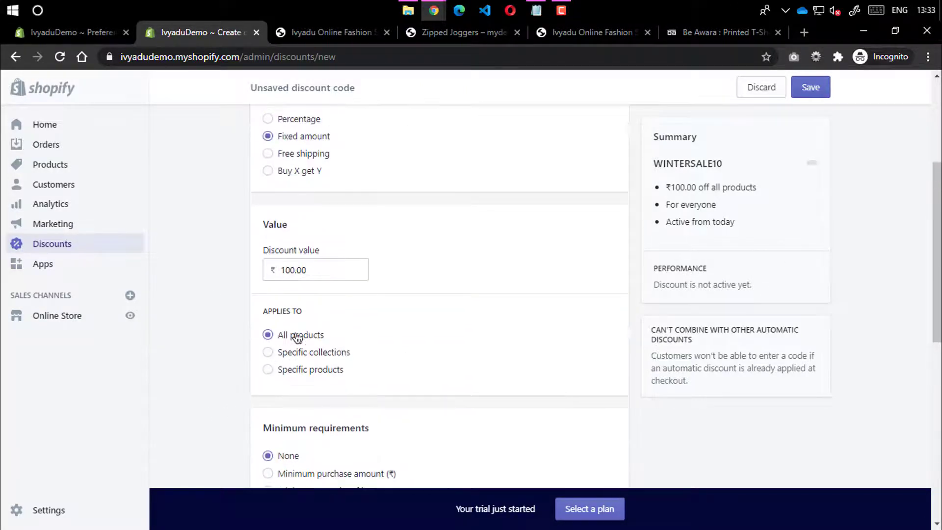
scroll(300, 353, down, 1)
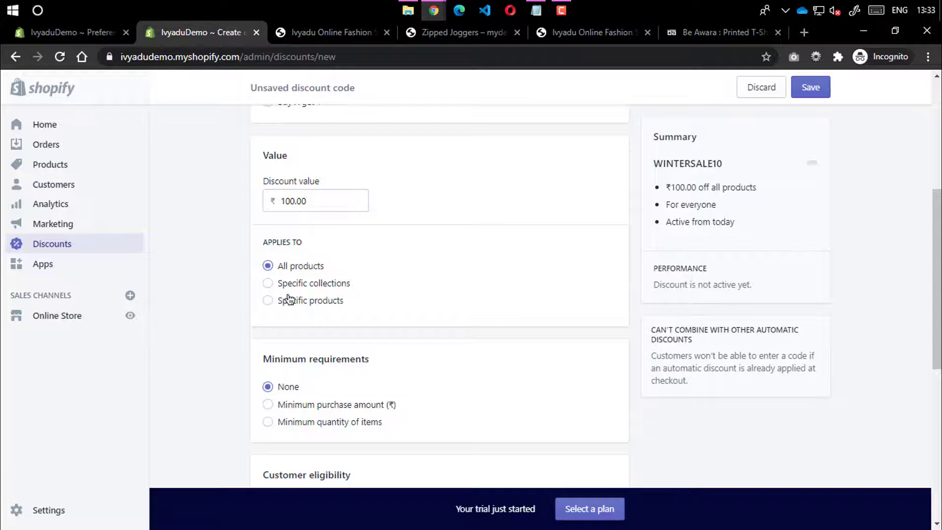
drag(307, 201, 286, 201)
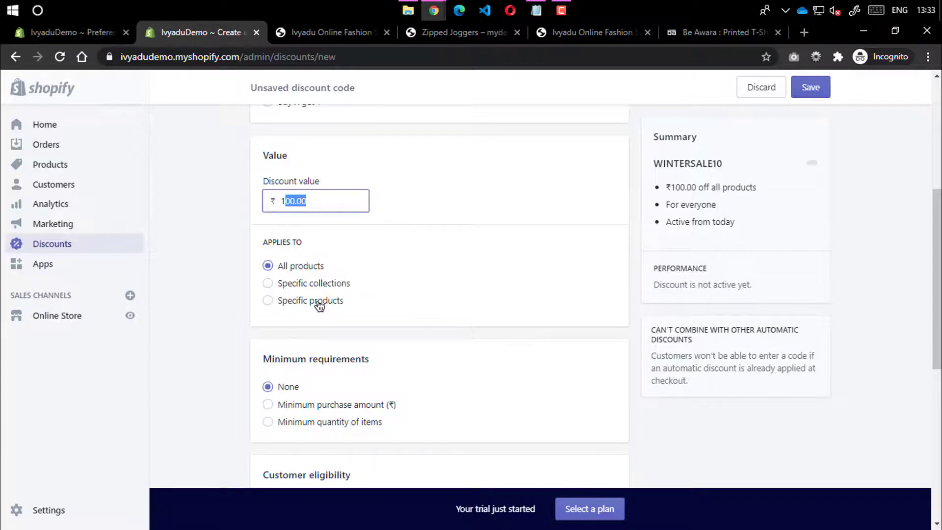
Choose Minimum purchase amount and enter ₹1,500.00 as the WINTERSALE10 minimum
click(212, 326)
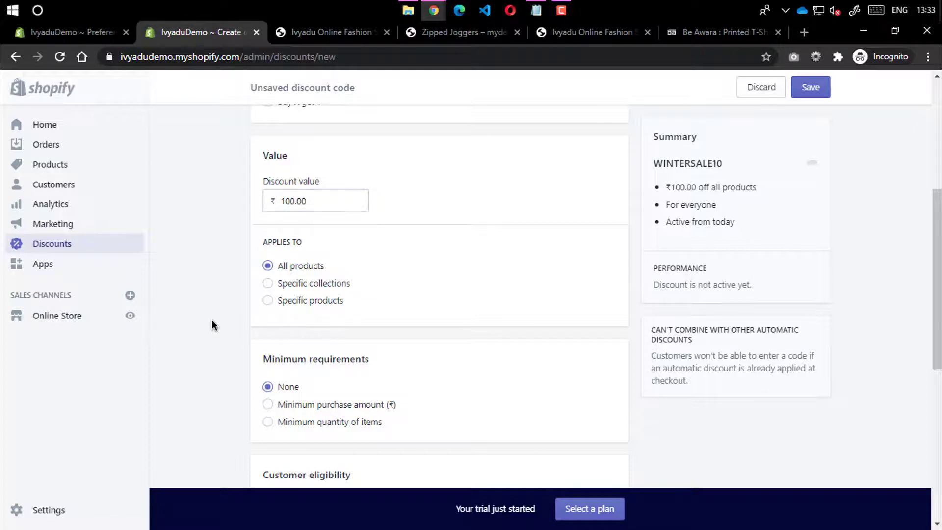
scroll(295, 323, down, 2)
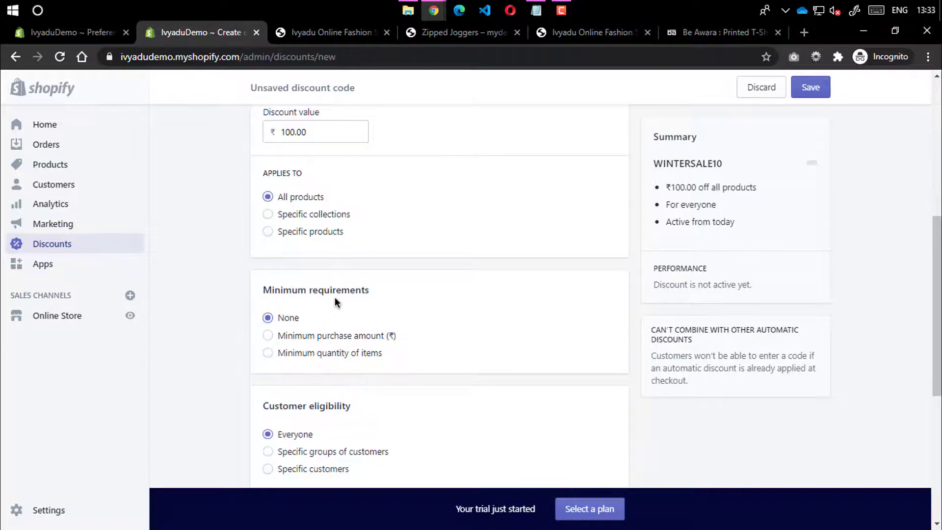
click(267, 335)
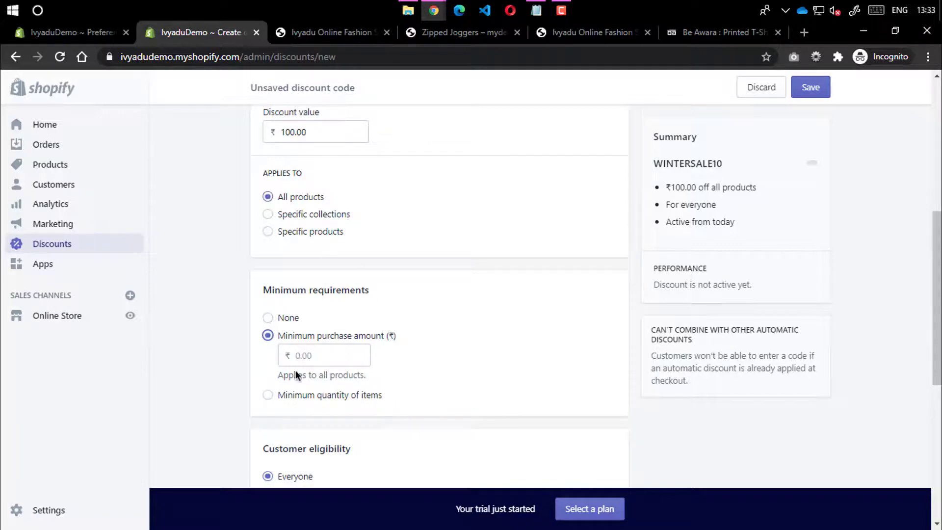
click(284, 355)
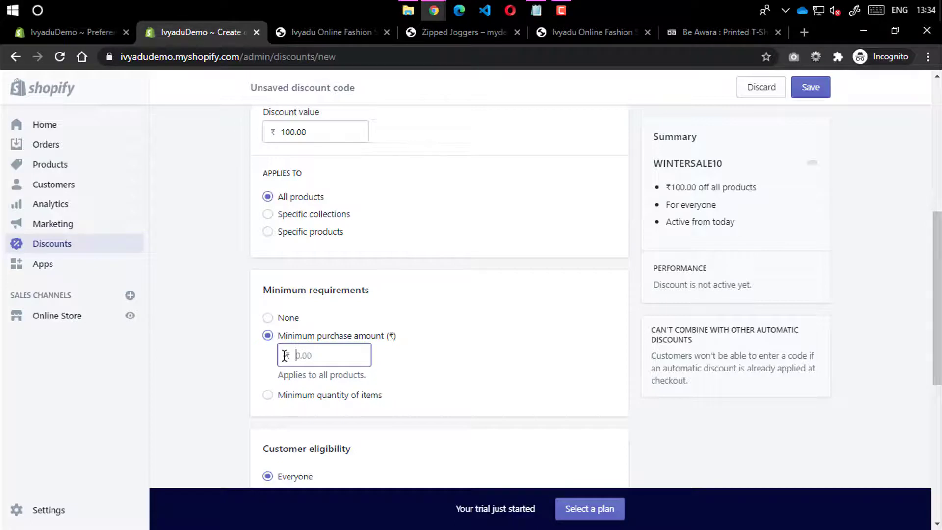
text(1500)
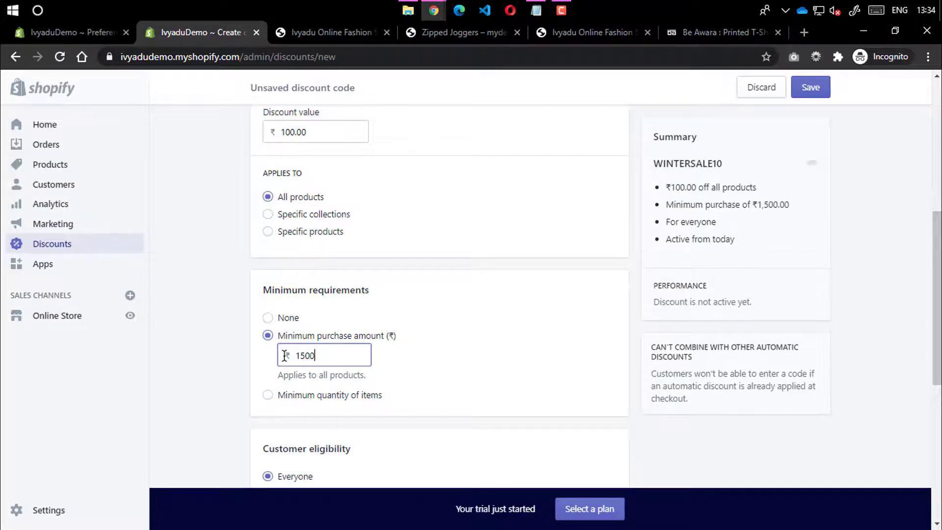
click(239, 387)
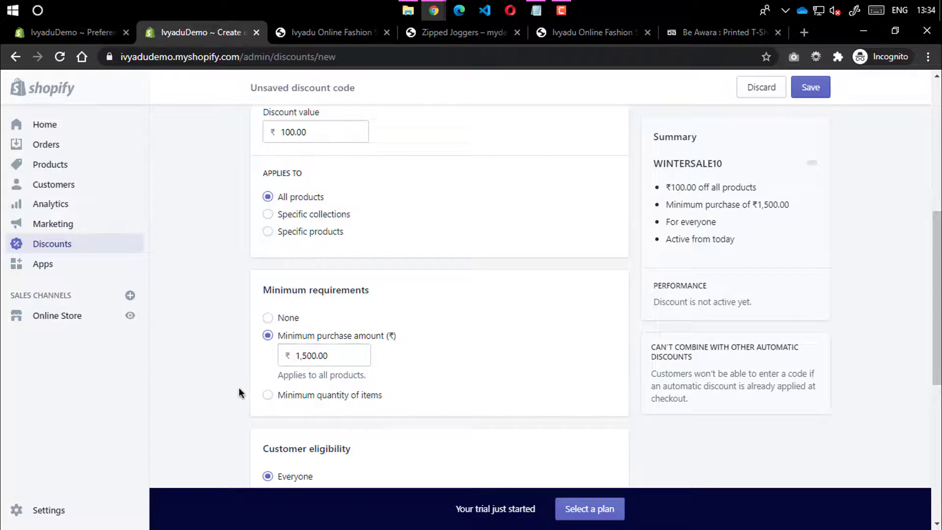
double_click(325, 357)
click(221, 365)
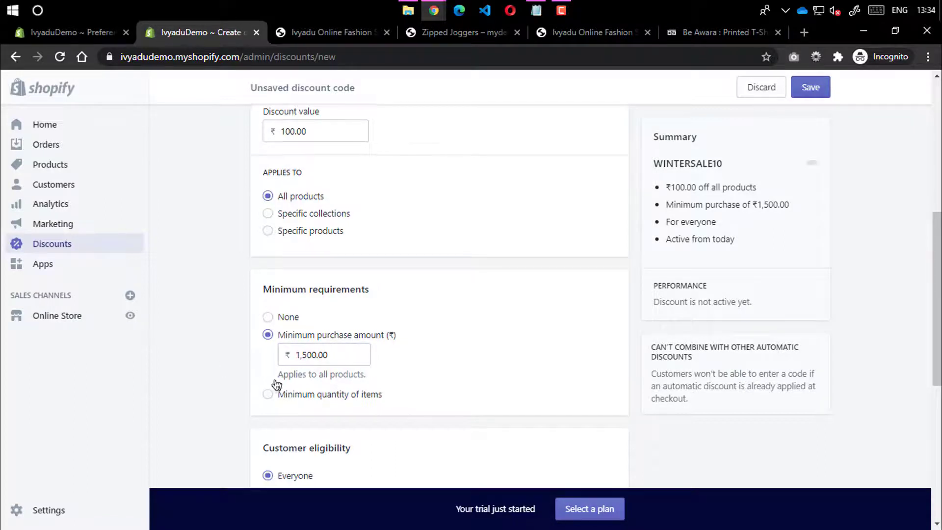
scroll(294, 353, down, 2)
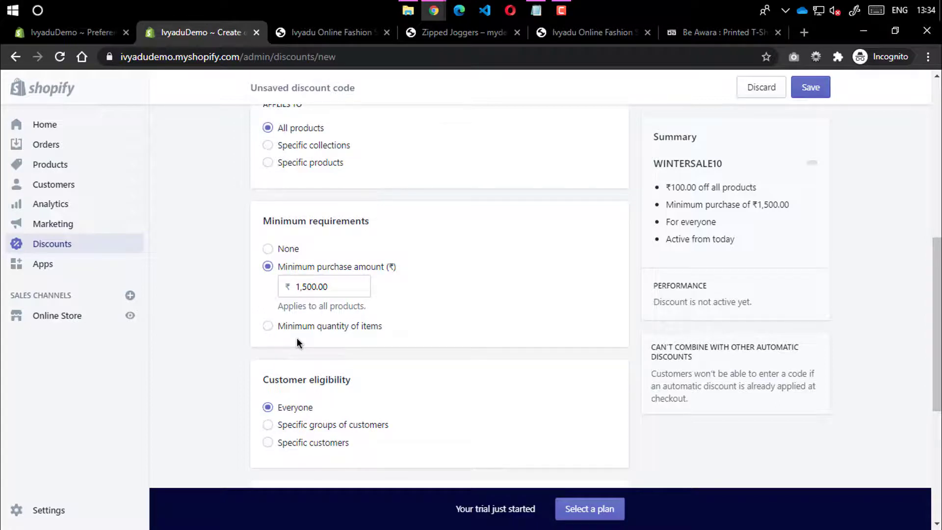
scroll(298, 342, down, 4)
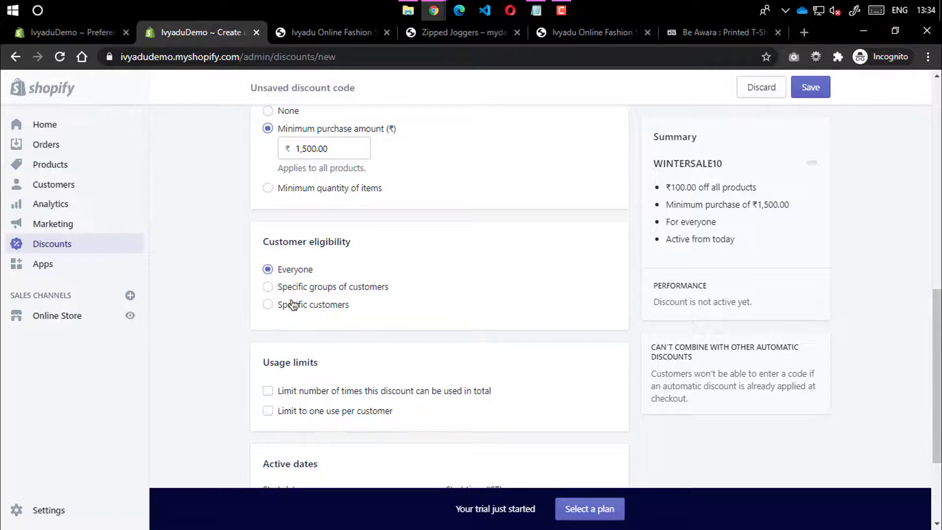
scroll(276, 368, down, 1)
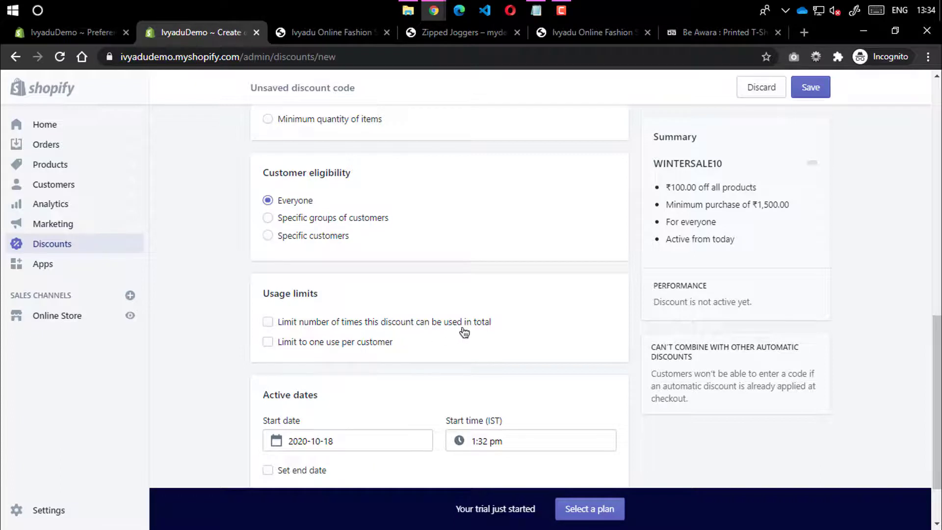
click(273, 324)
click(304, 342)
text(100)
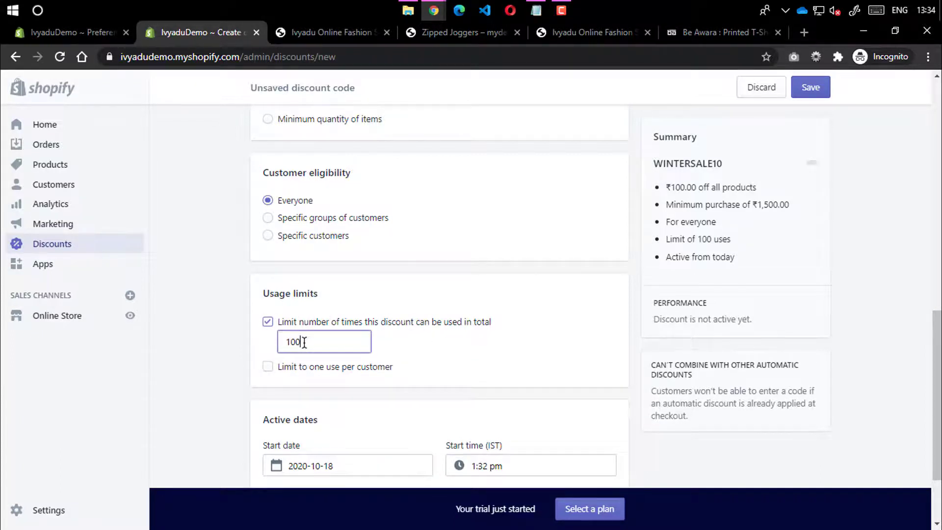
text(0)
click(219, 325)
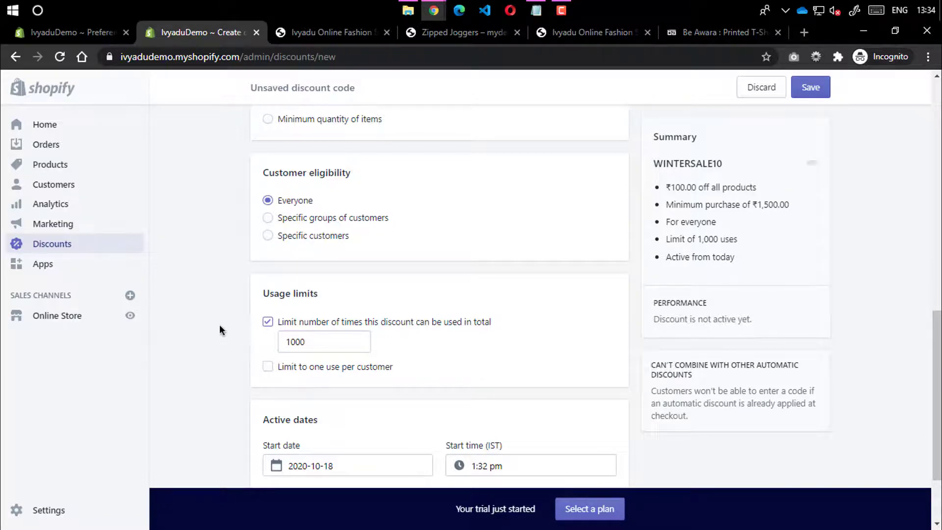
double_click(316, 344)
scroll(358, 176, up, 12)
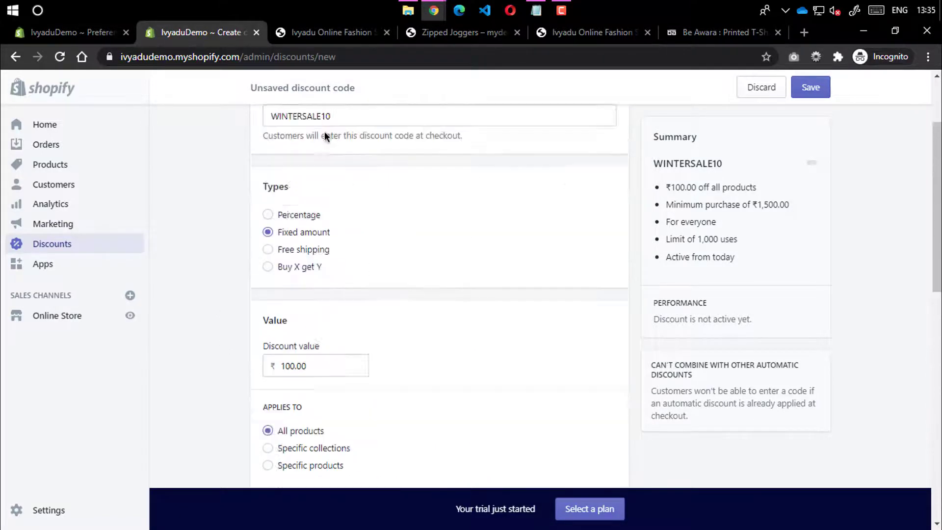
scroll(233, 257, down, 10)
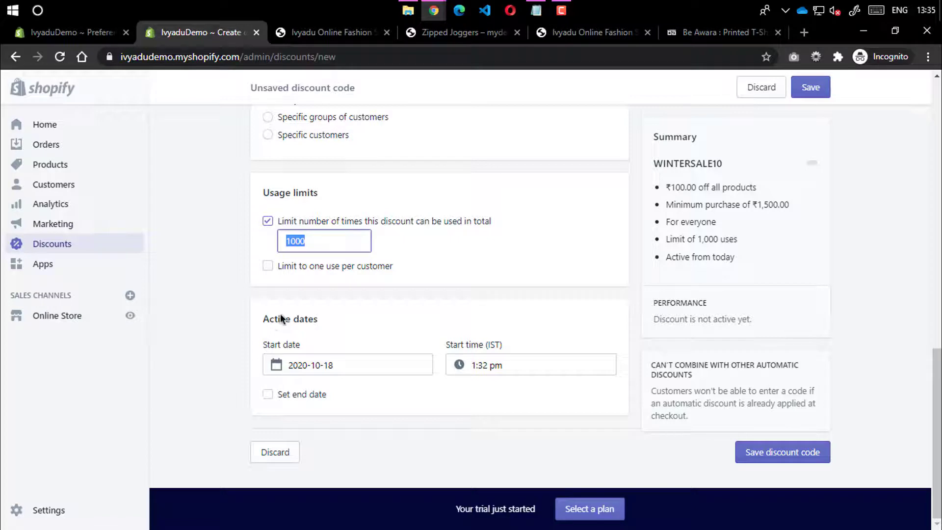
click(316, 239)
click(286, 273)
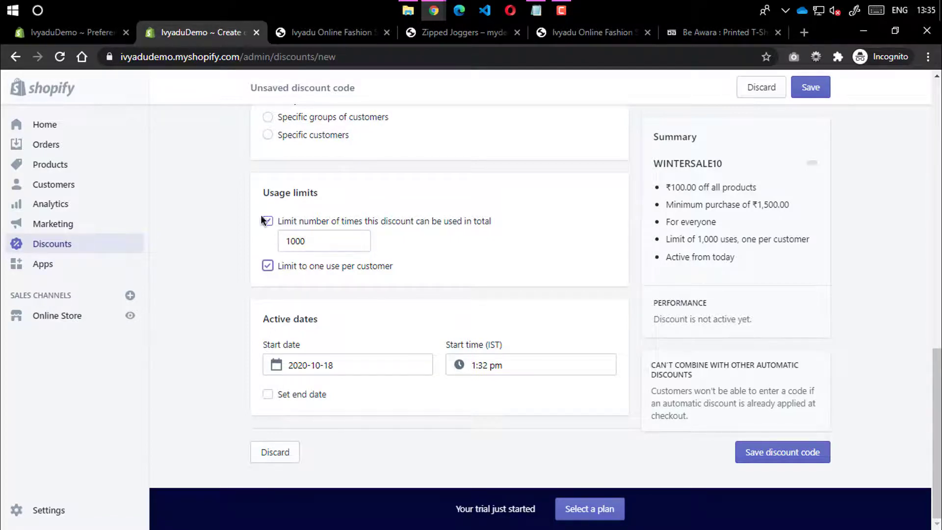
key(shift+Tab)
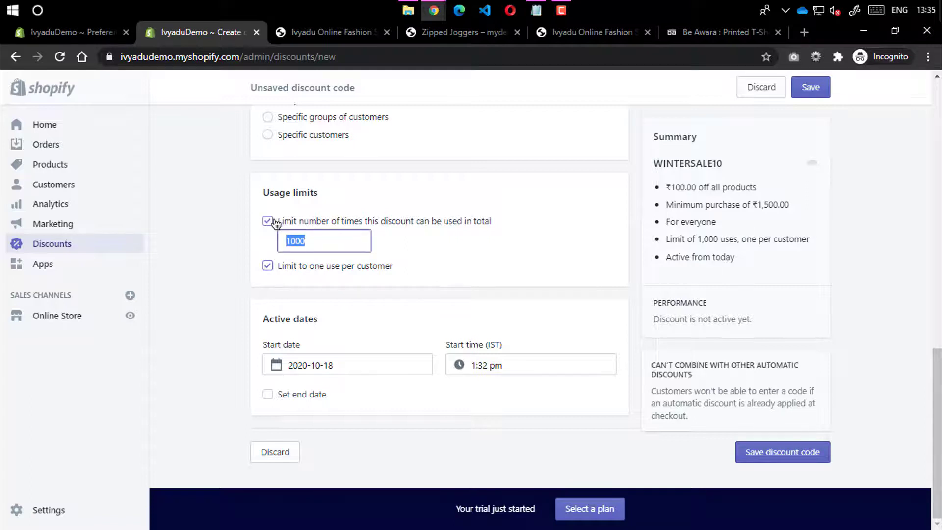
click(268, 221)
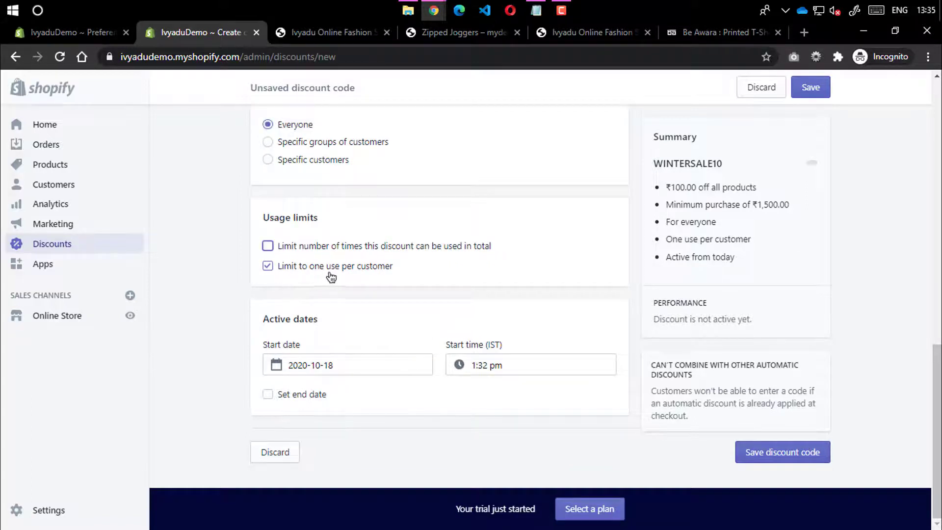
click(204, 288)
click(266, 267)
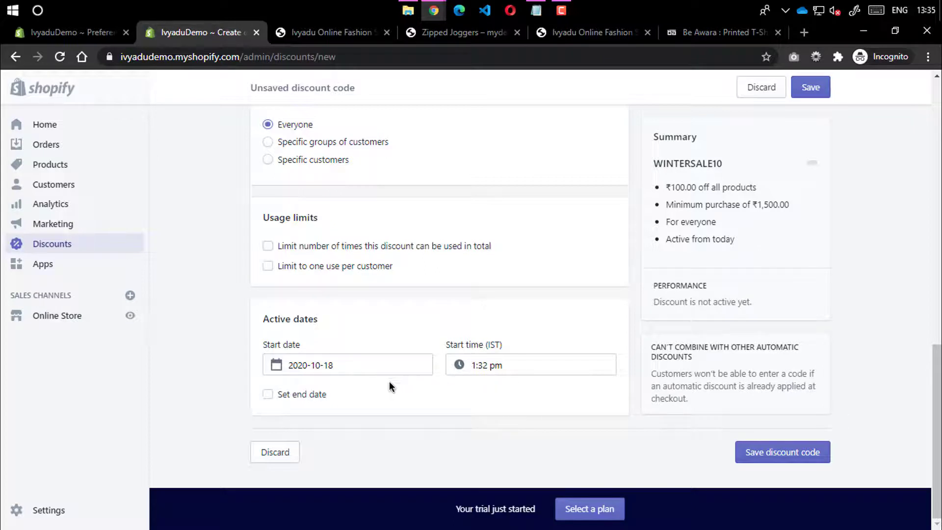
scroll(429, 332, up, 10)
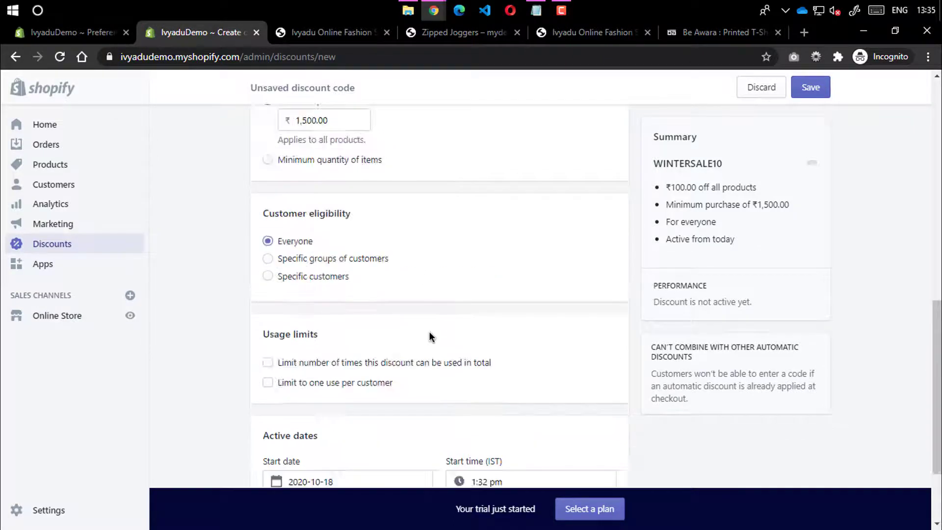
scroll(316, 305, down, 5)
scroll(311, 305, up, 4)
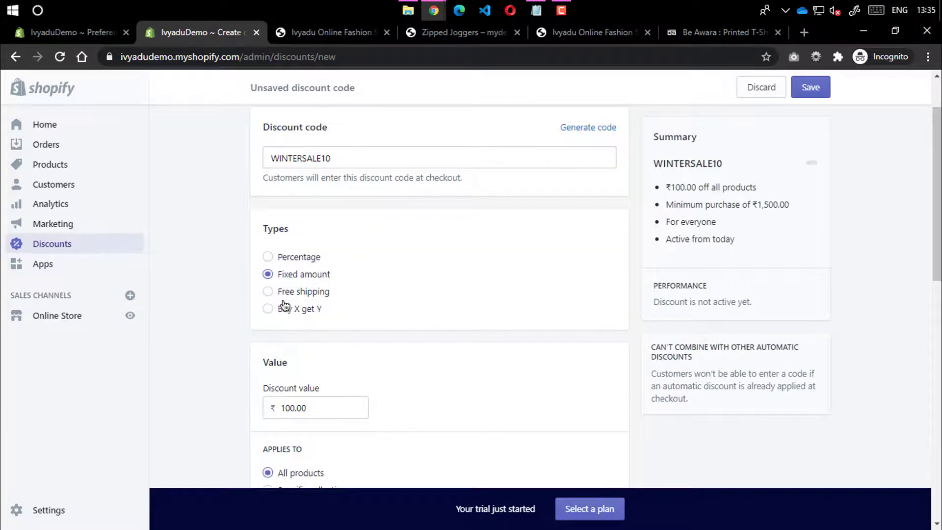
Change the WINTERSALE10 discount type to Free shipping
click(290, 294)
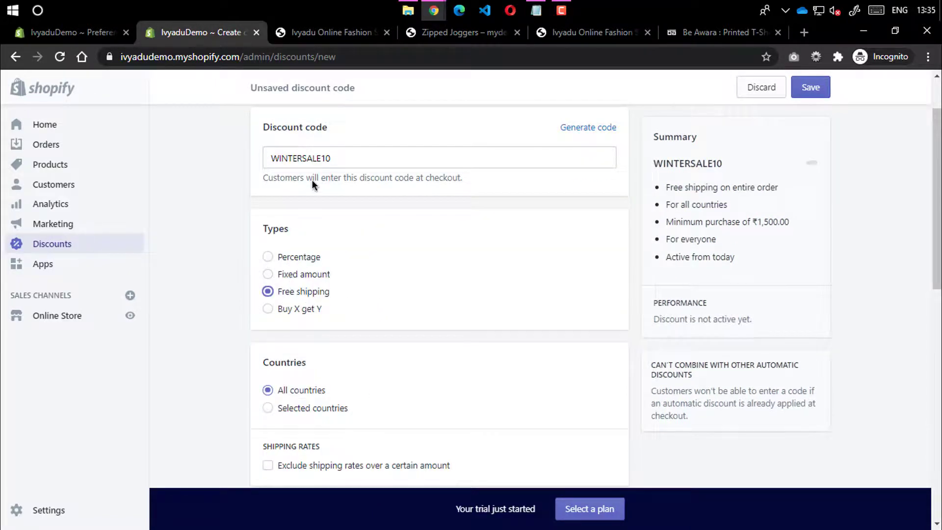
drag(336, 156, 242, 151)
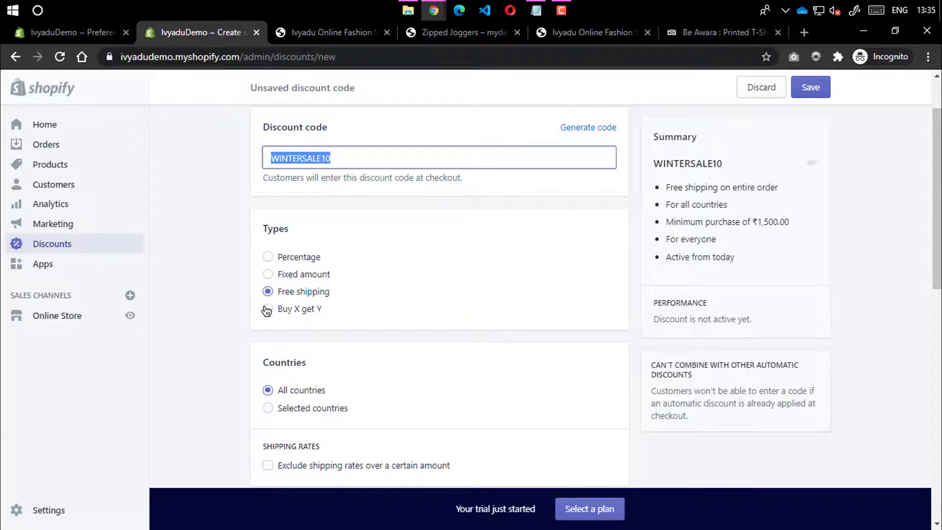
scroll(280, 319, down, 3)
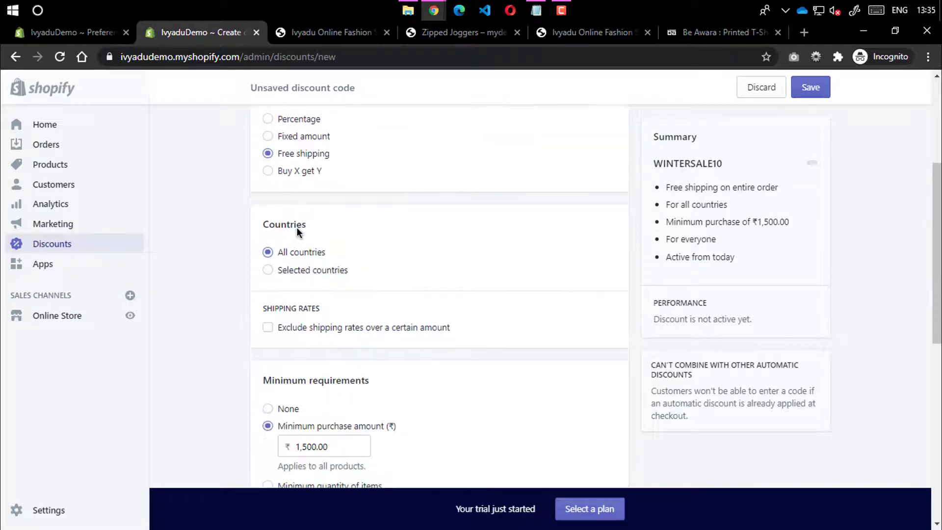
scroll(294, 326, up, 3)
Switch the type to Buy X get Y, then head to Online Store
click(267, 309)
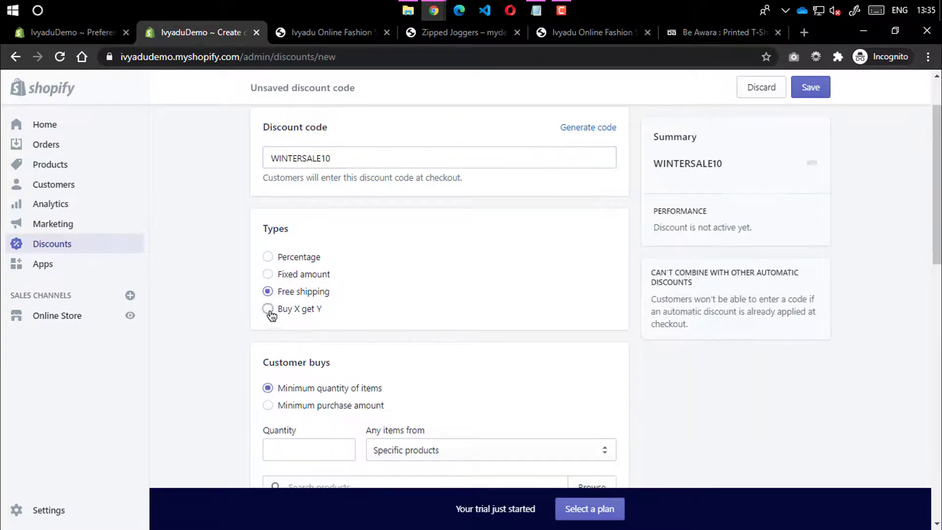
scroll(243, 351, down, 3)
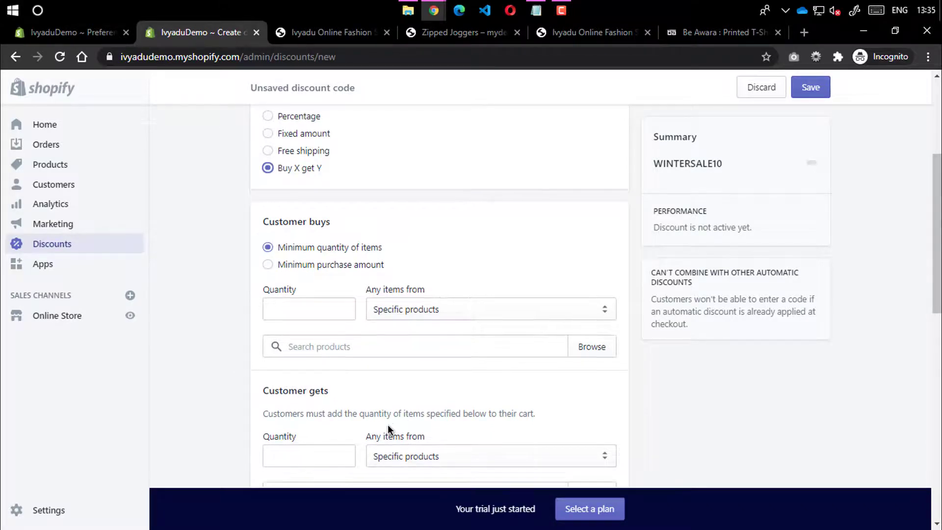
scroll(387, 425, down, 15)
scroll(348, 385, up, 12)
scroll(360, 317, up, 6)
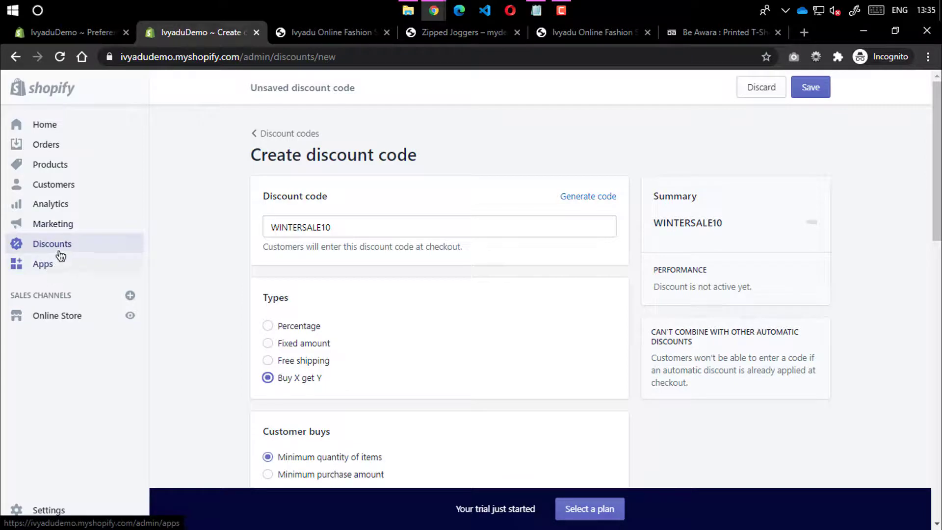
click(68, 317)
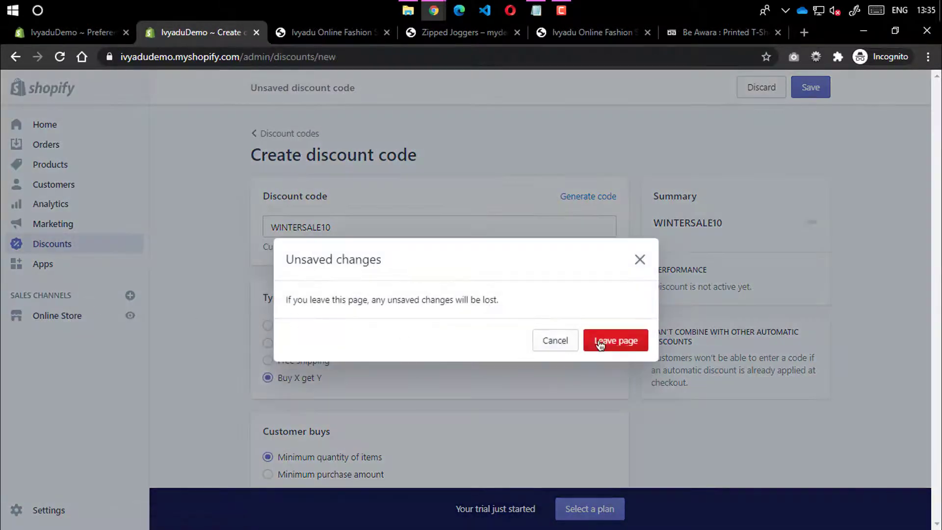
Discard the WINTERSALE10 draft and show the Actions list for the current Debut theme
click(599, 342)
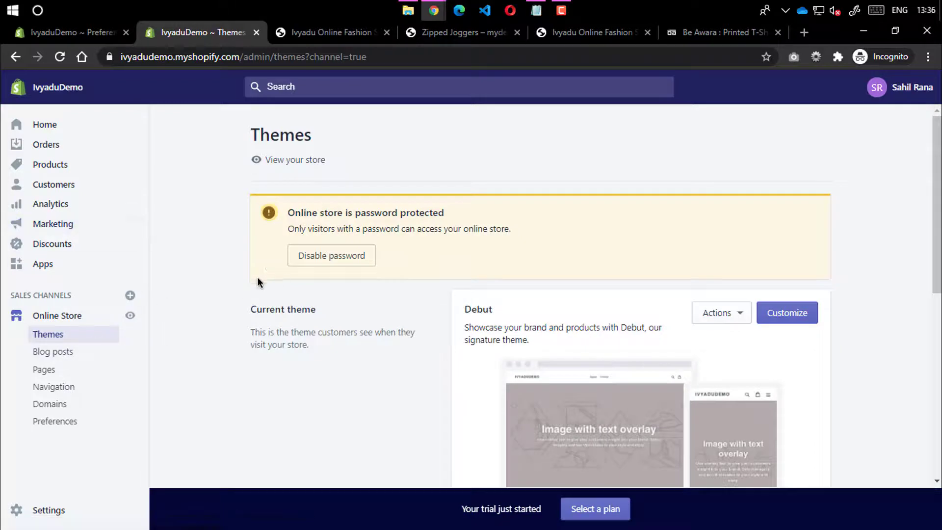
scroll(245, 275, down, 3)
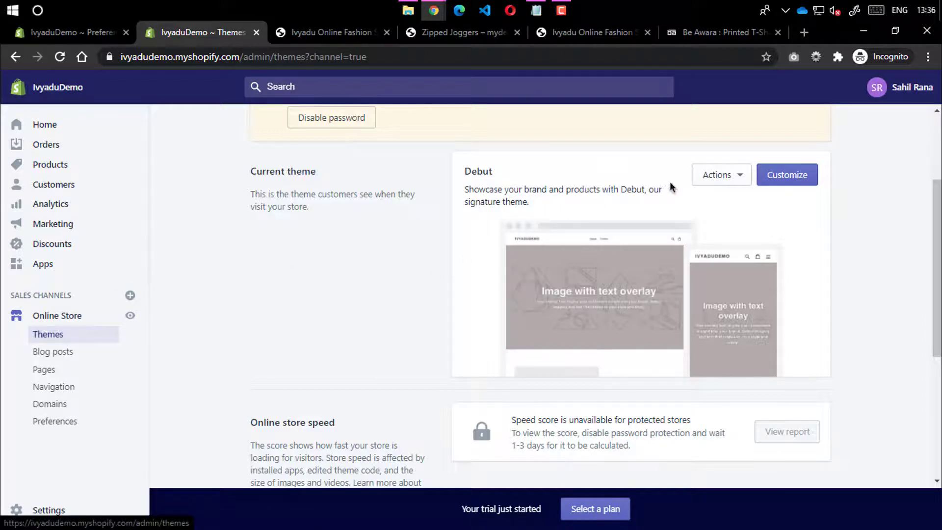
click(731, 181)
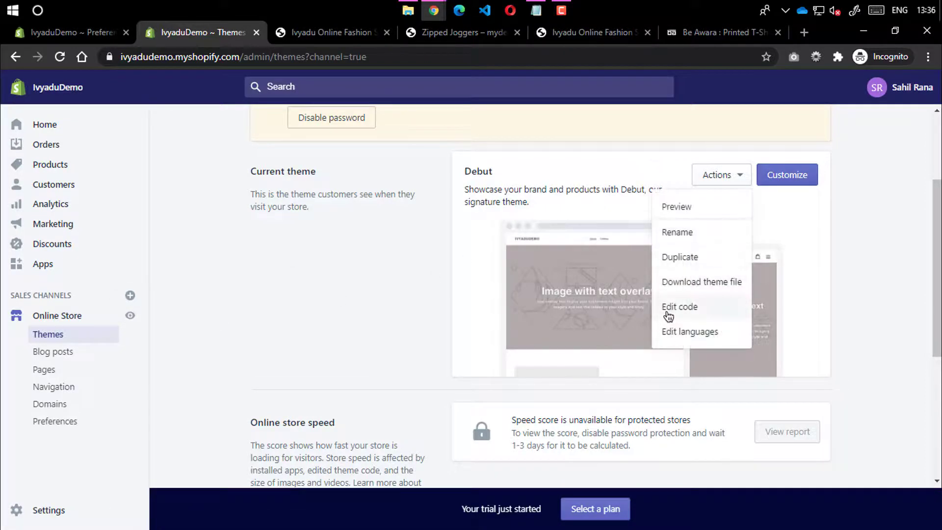
drag(494, 170, 466, 171)
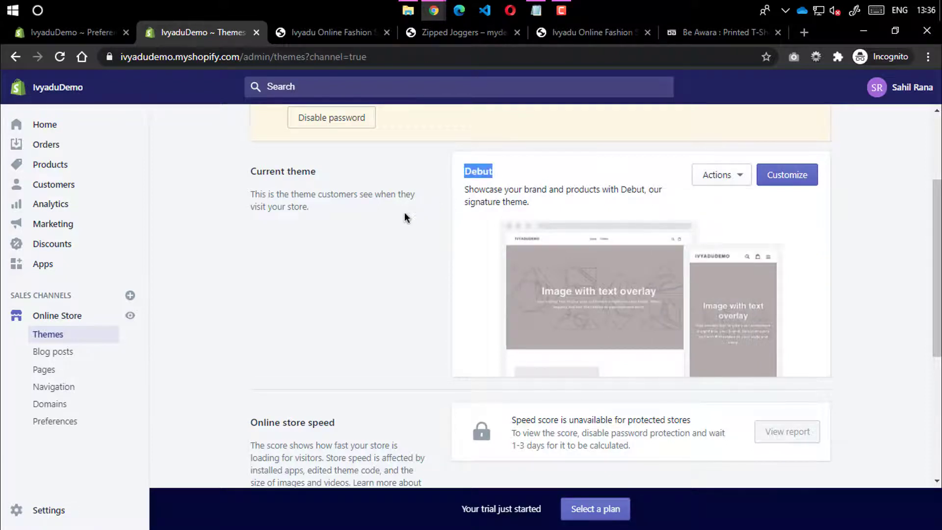
click(403, 213)
double_click(475, 171)
click(706, 181)
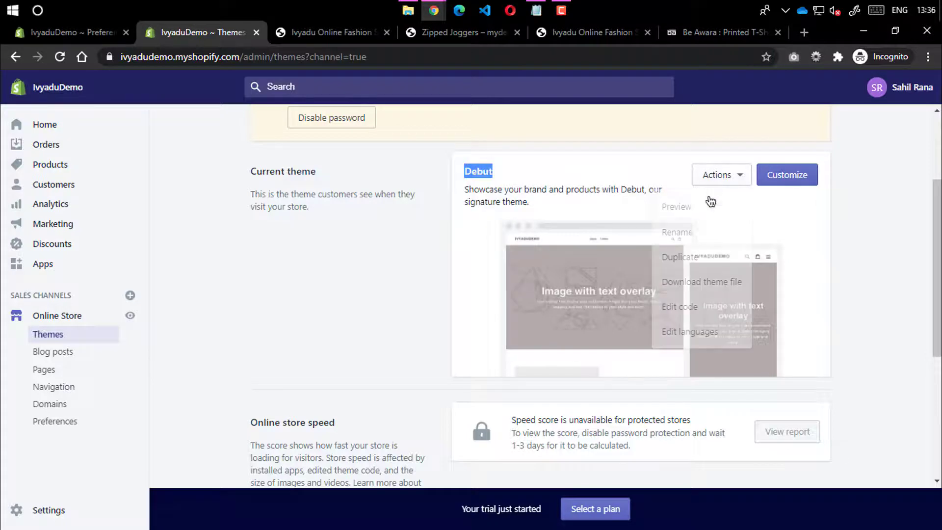
Rename the current Debut theme to 'Ivyadu Theme'
click(683, 234)
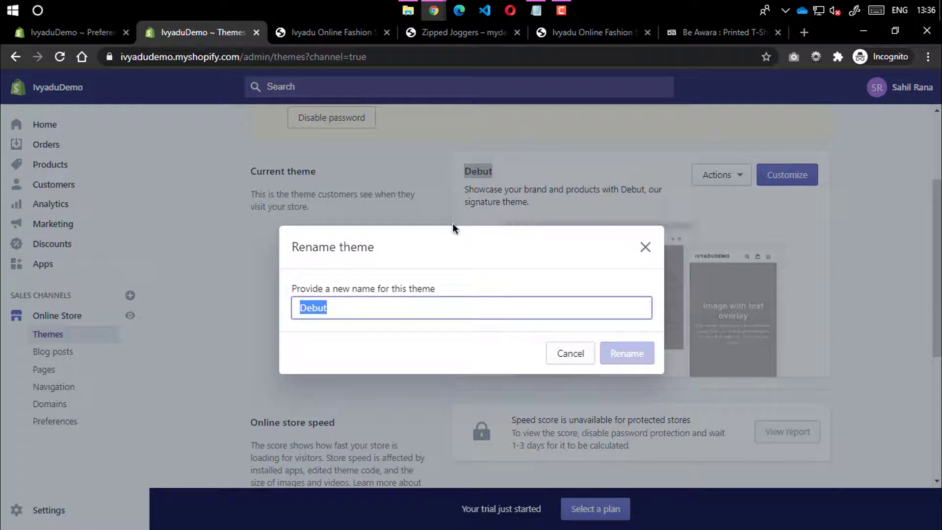
text(Iv)
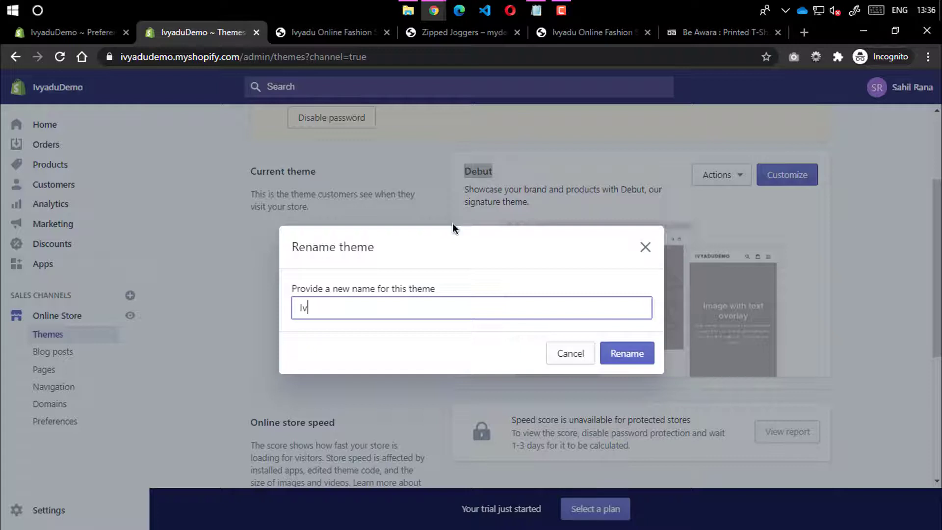
text(yadu Theme)
click(623, 359)
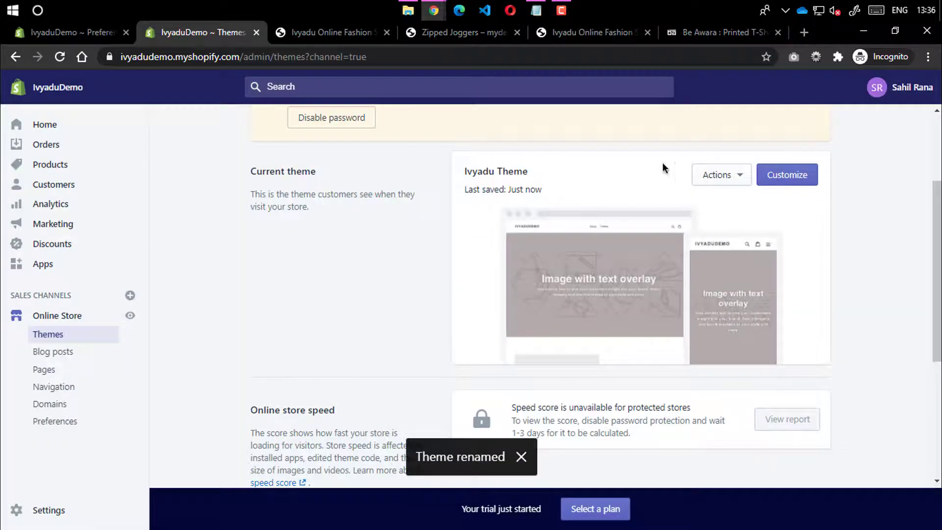
Check the renamed theme's actions list, then scroll down to the Theme library
click(717, 178)
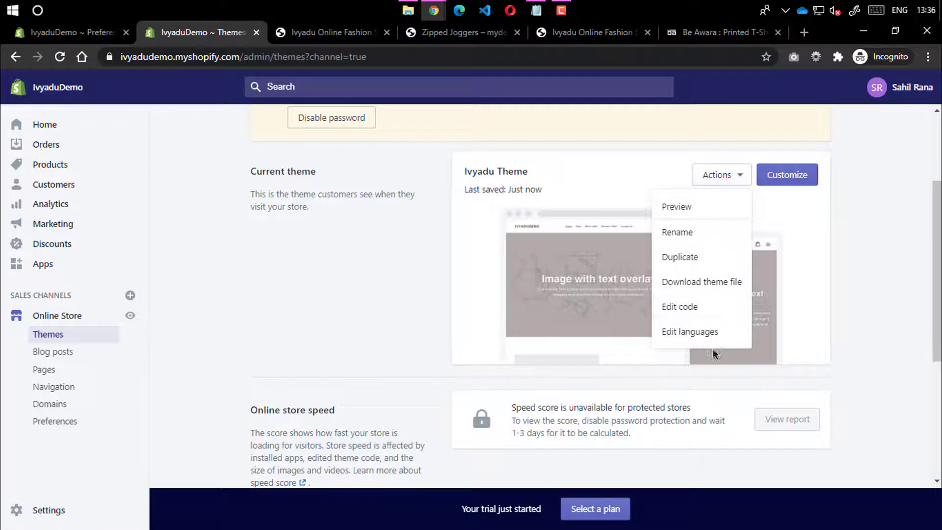
click(867, 298)
scroll(686, 302, down, 5)
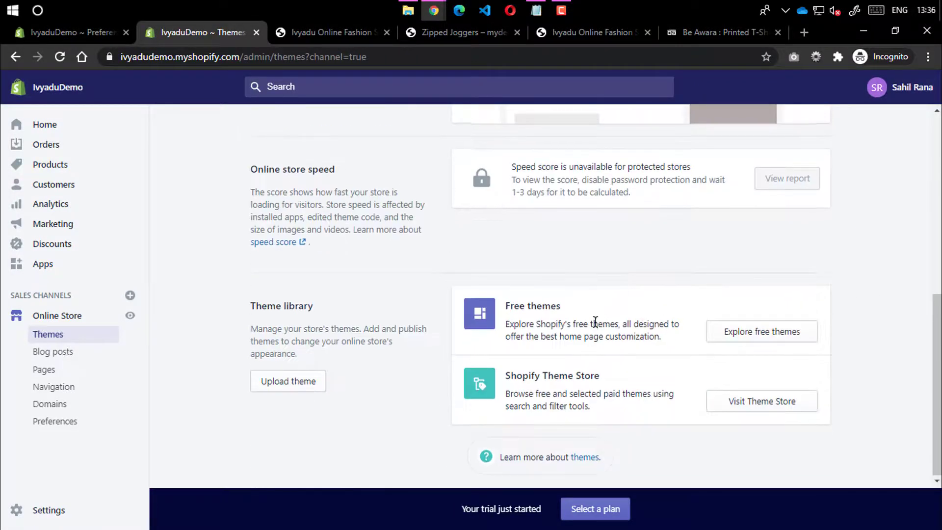
scroll(596, 321, up, 7)
click(708, 278)
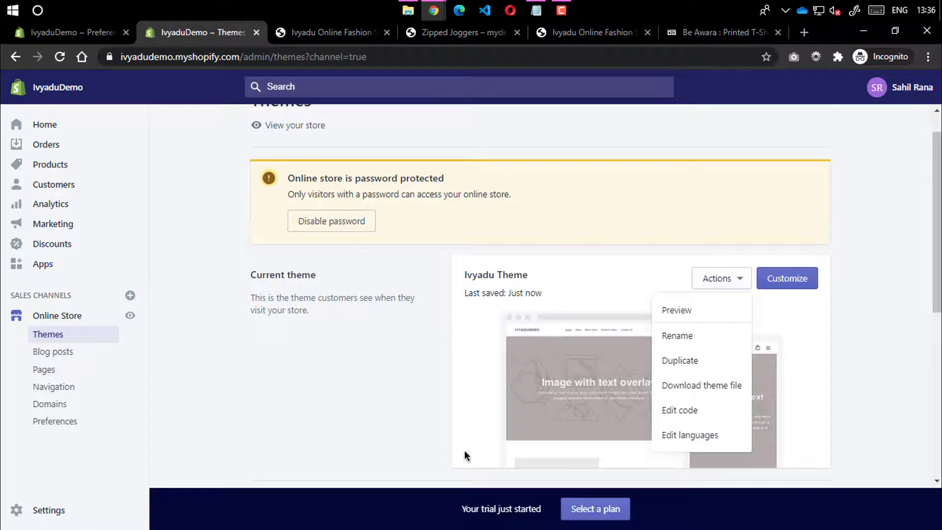
click(598, 421)
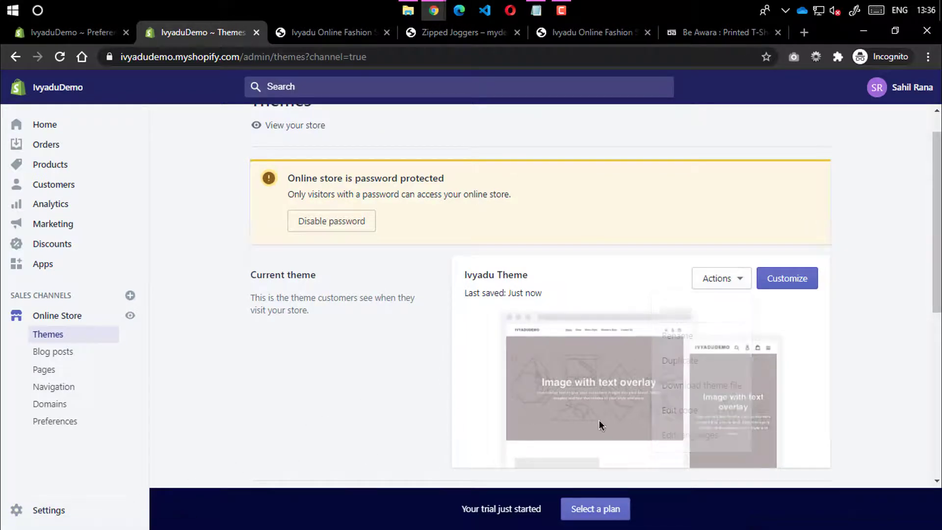
scroll(444, 377, down, 5)
scroll(410, 319, down, 2)
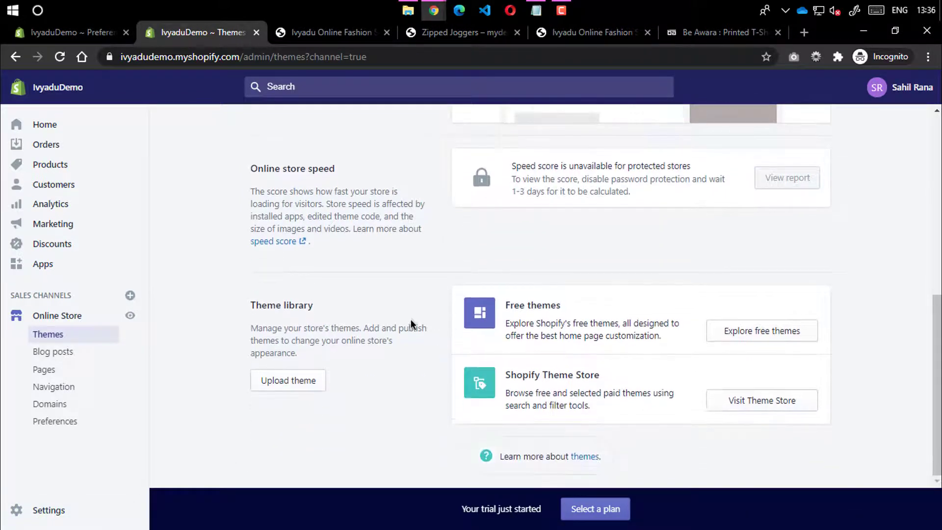
click(752, 333)
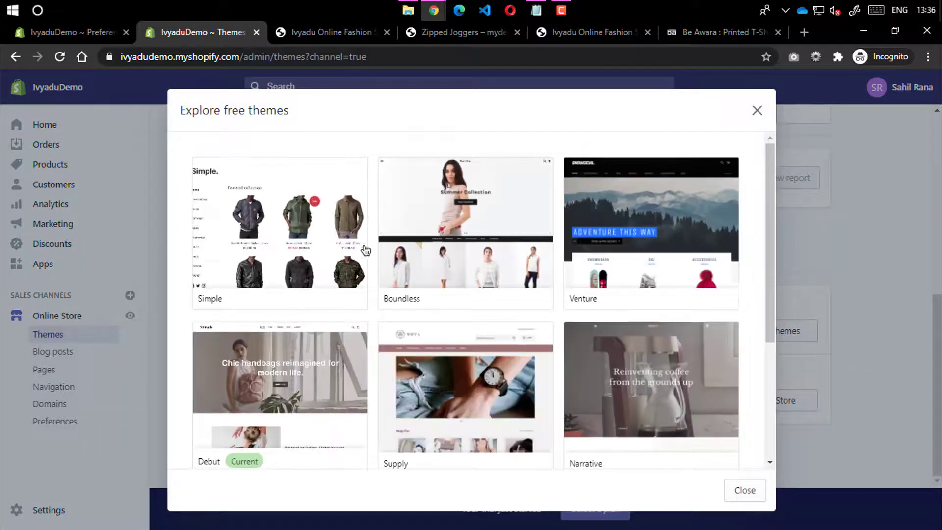
scroll(597, 299, down, 4)
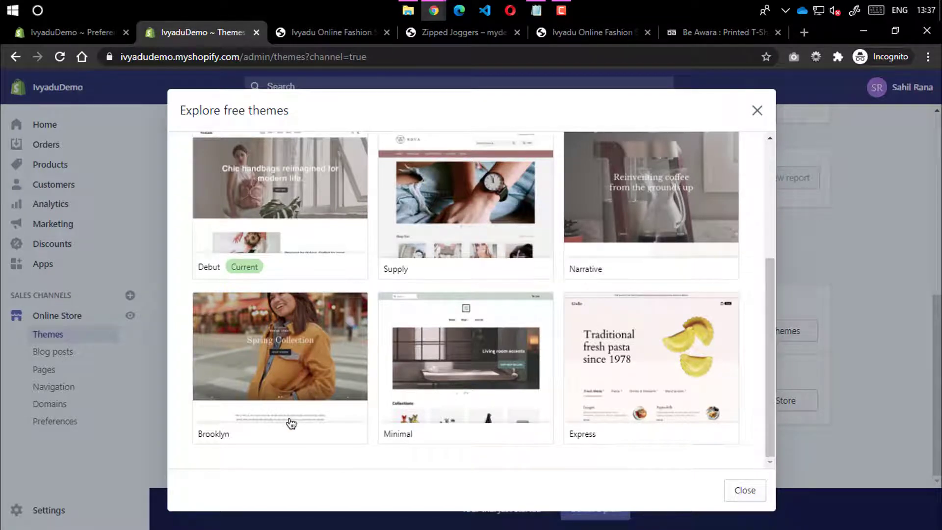
scroll(275, 396, up, 4)
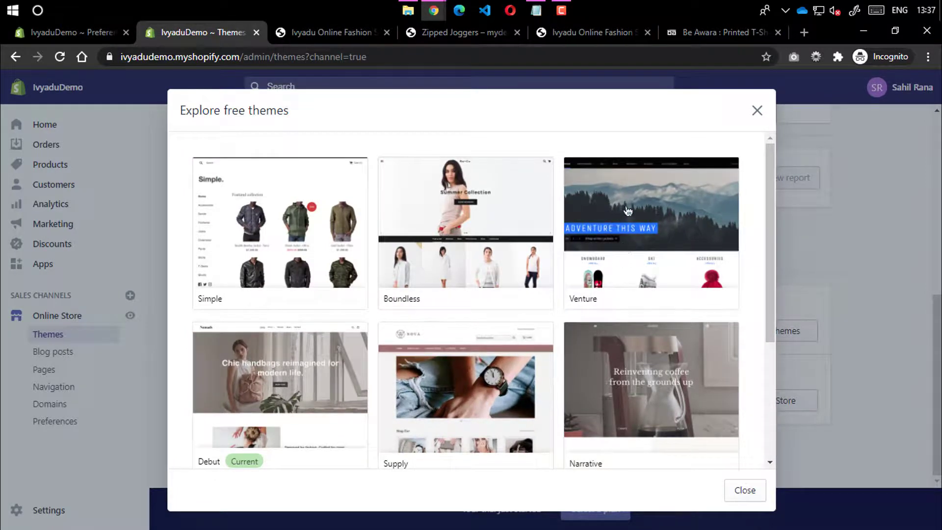
scroll(294, 275, down, 3)
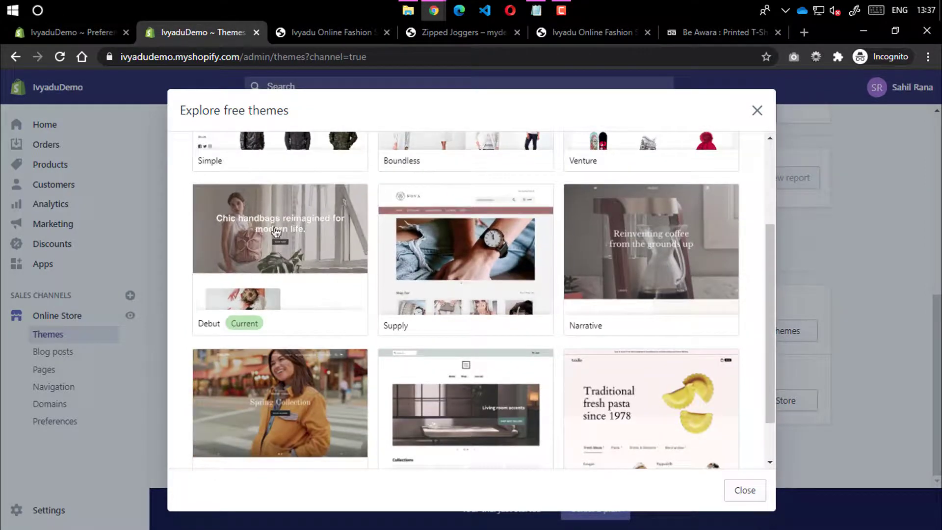
scroll(265, 290, down, 2)
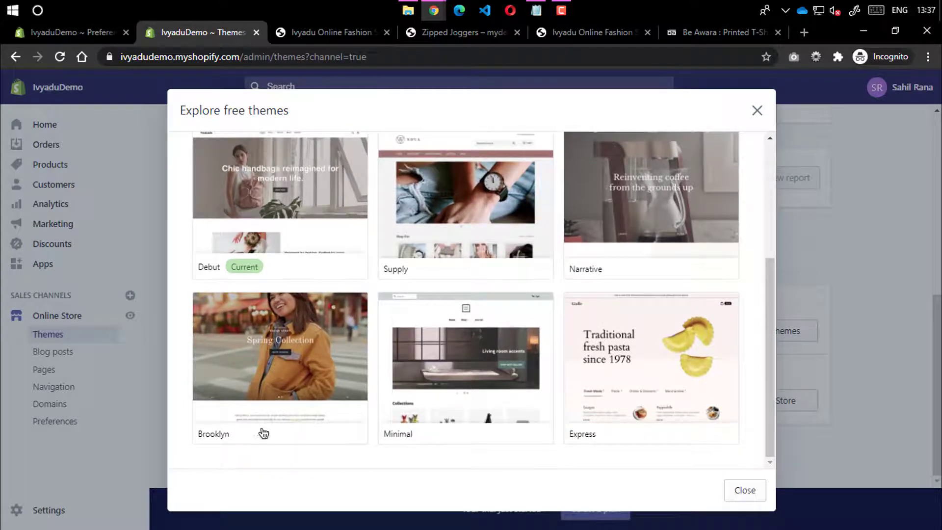
Close the free themes gallery and open the Shopify Theme Store in a new tab
click(756, 112)
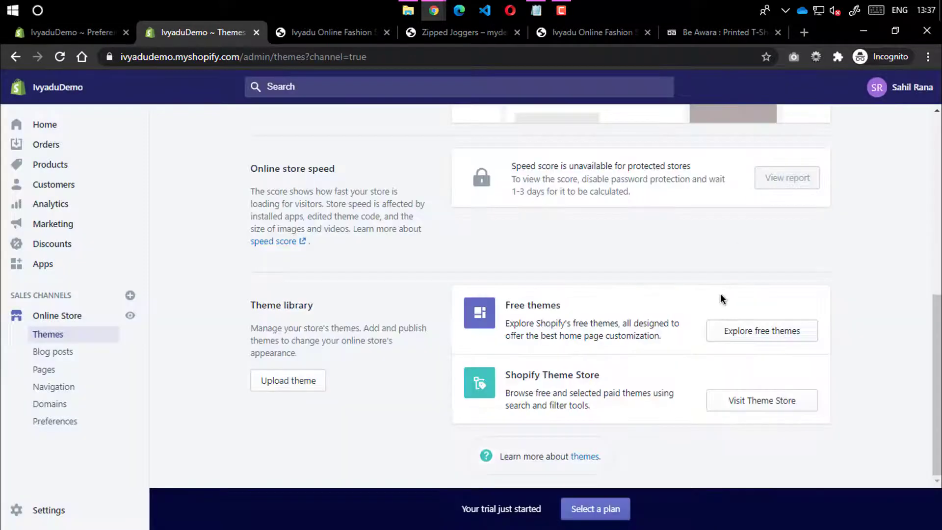
middle_click(754, 404)
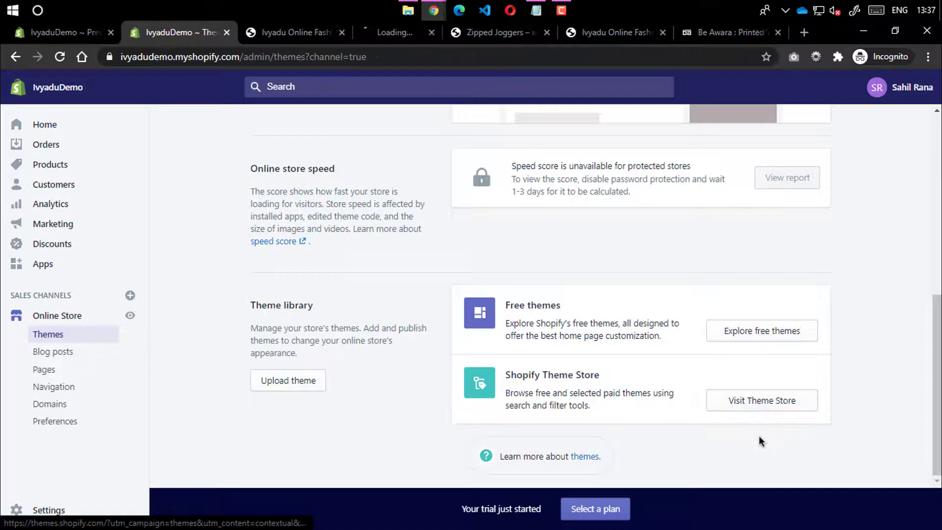
click(378, 25)
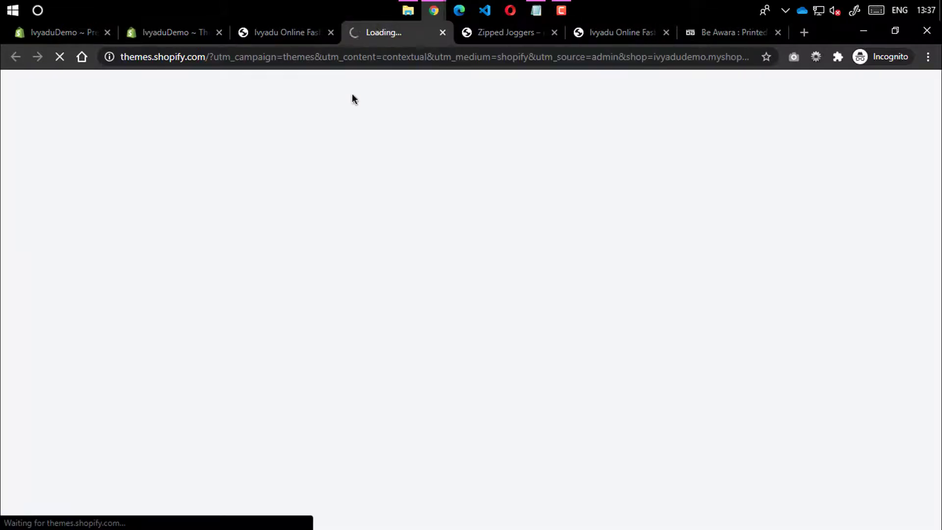
click(299, 33)
click(177, 33)
click(375, 38)
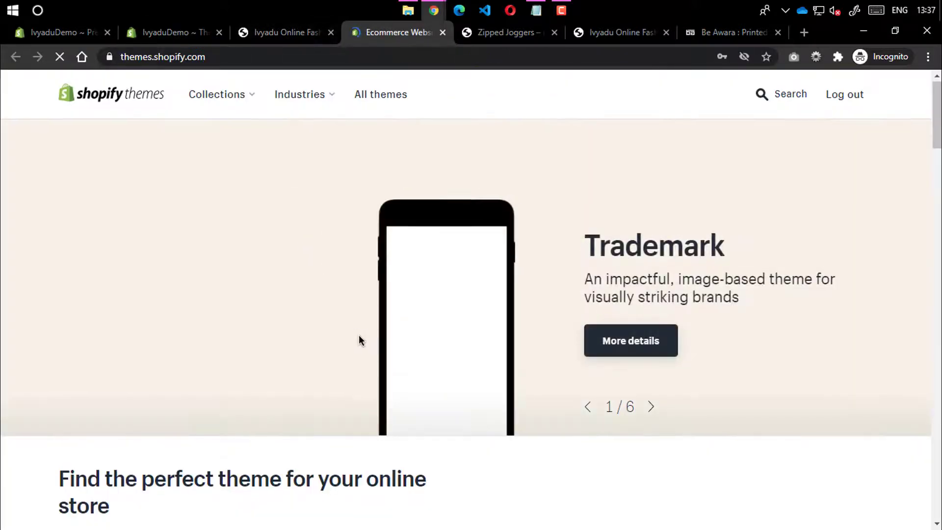
Browse the Theme Store page, then close it and return to the Themes admin page
scroll(372, 305, down, 10)
scroll(245, 315, down, 20)
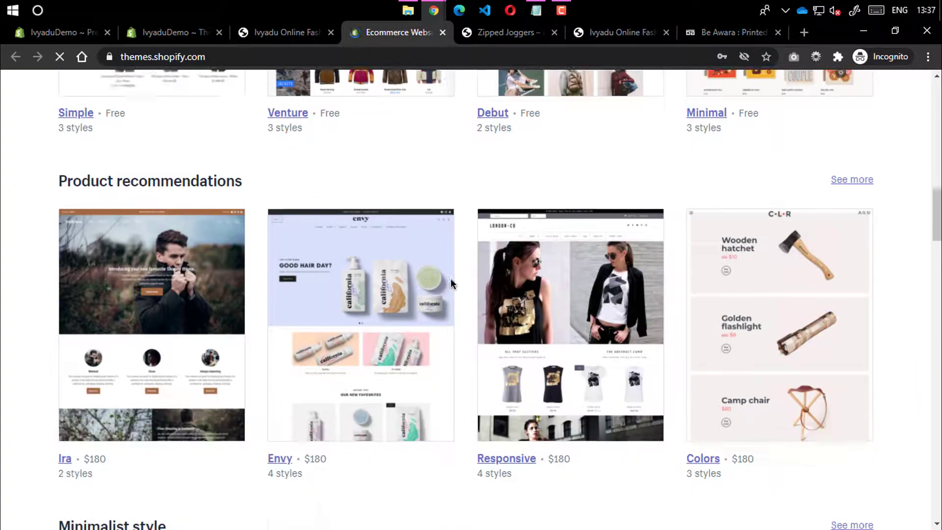
scroll(540, 313, up, 2)
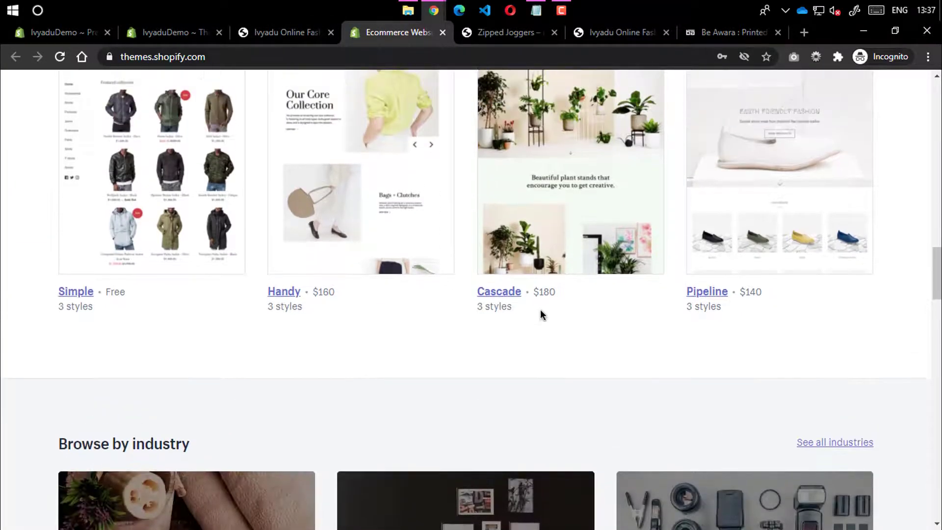
scroll(561, 286, up, 3)
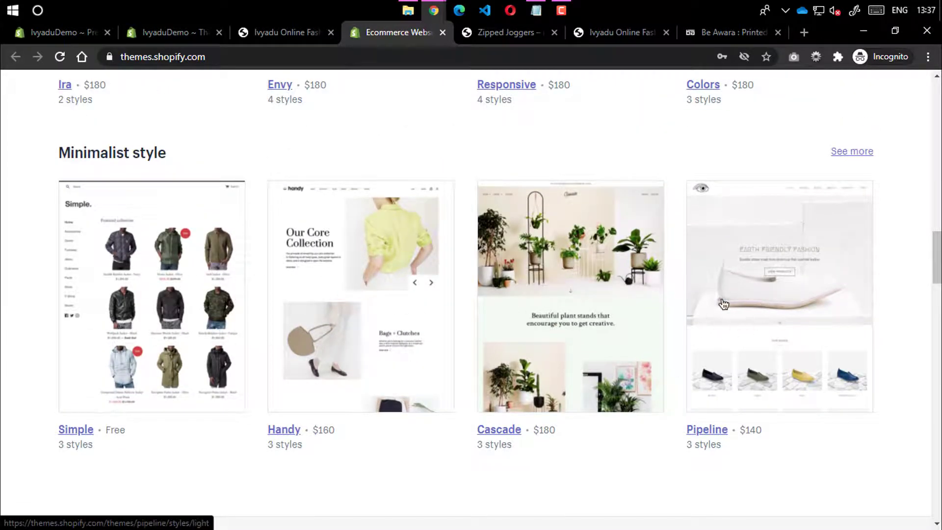
scroll(723, 300, down, 4)
click(442, 33)
click(177, 32)
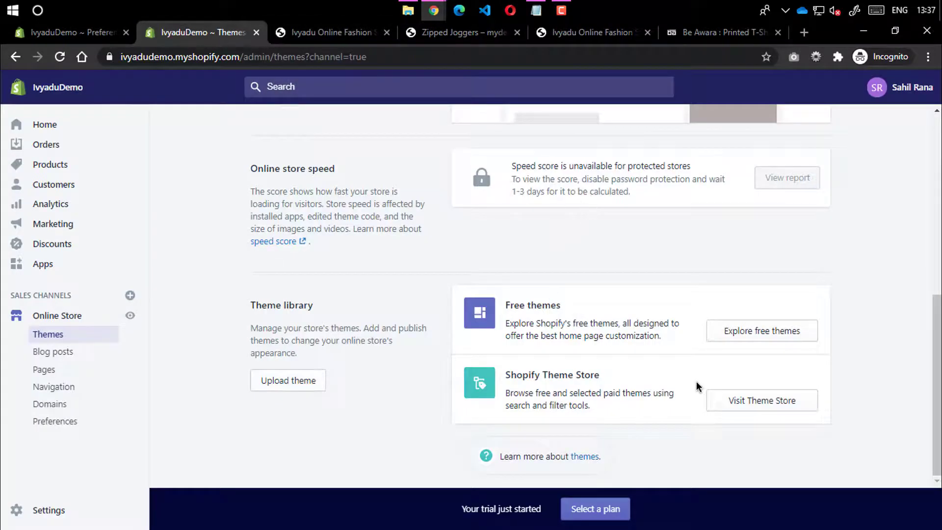
Open the current Ivyadu Theme in the theme editor
scroll(703, 211, up, 7)
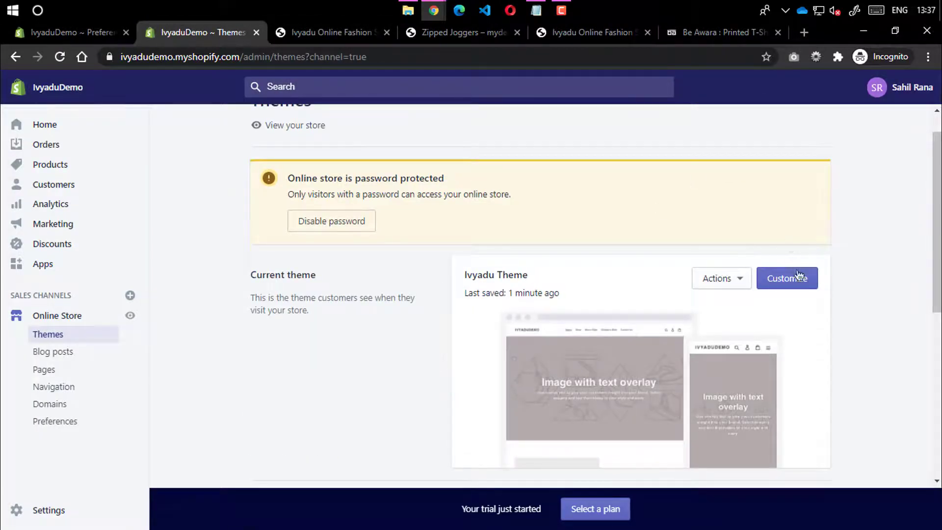
click(800, 286)
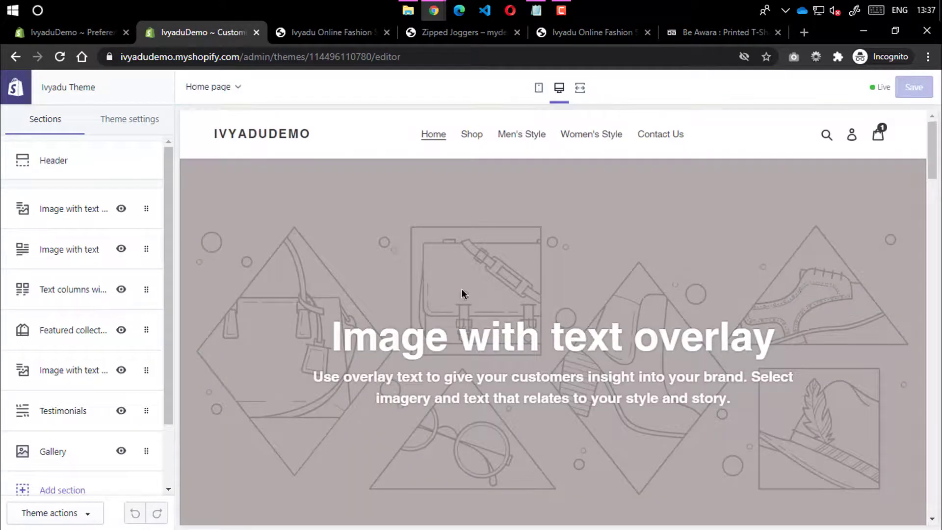
scroll(627, 227, down, 3)
scroll(402, 220, up, 3)
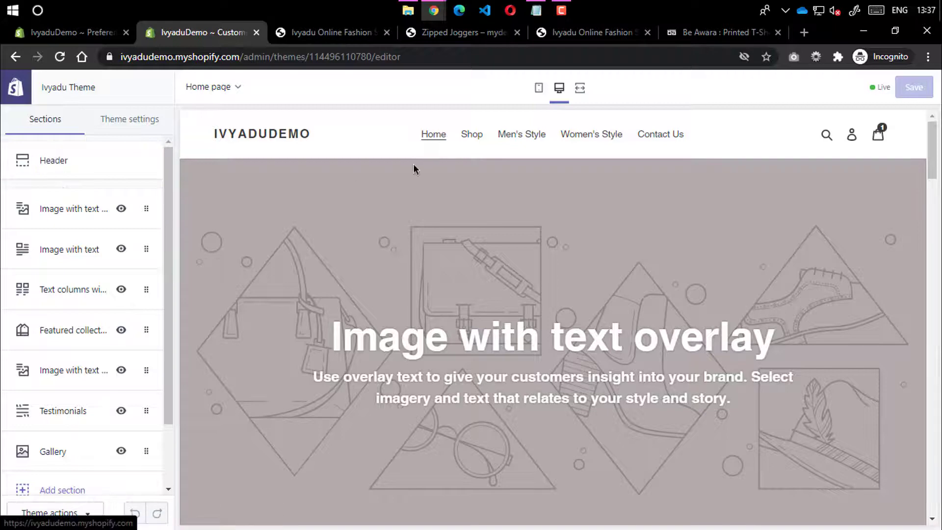
Scroll the Home page preview from the Header down through Gallery and Footer, and back up
scroll(380, 248, down, 5)
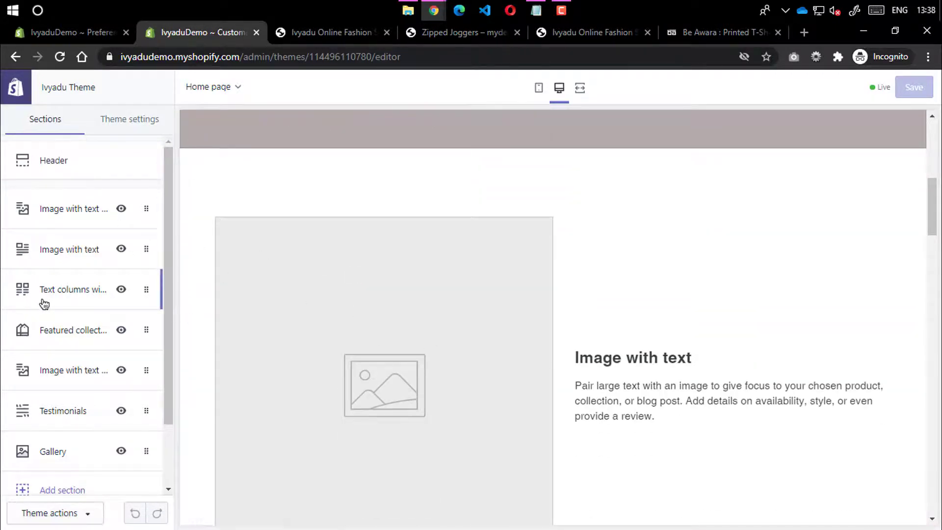
scroll(321, 298, down, 2)
scroll(321, 298, down, 3)
scroll(431, 380, down, 3)
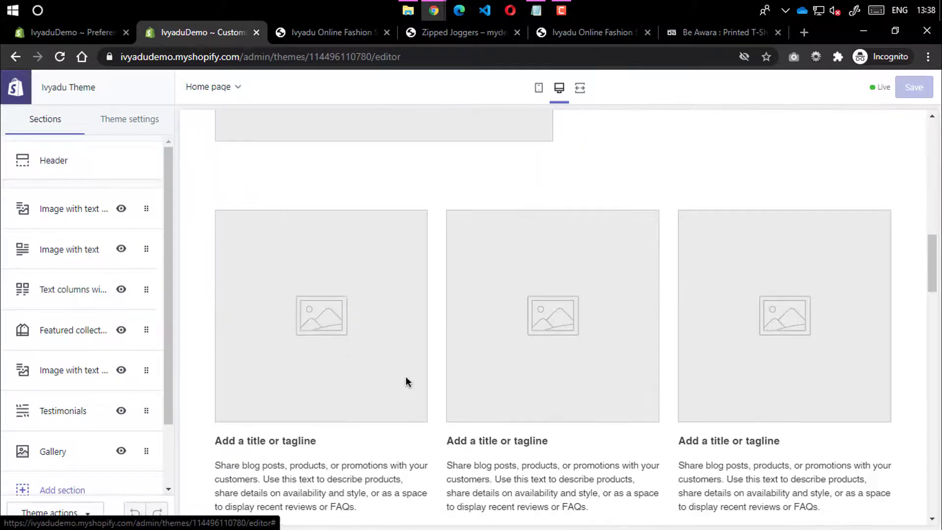
scroll(163, 341, down, 2)
scroll(416, 311, down, 6)
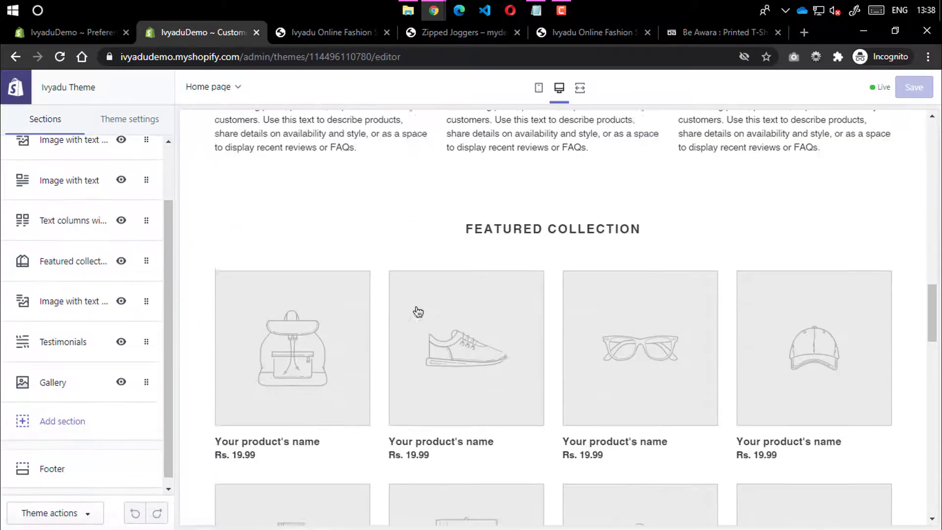
scroll(50, 307, down, 1)
scroll(466, 328, down, 9)
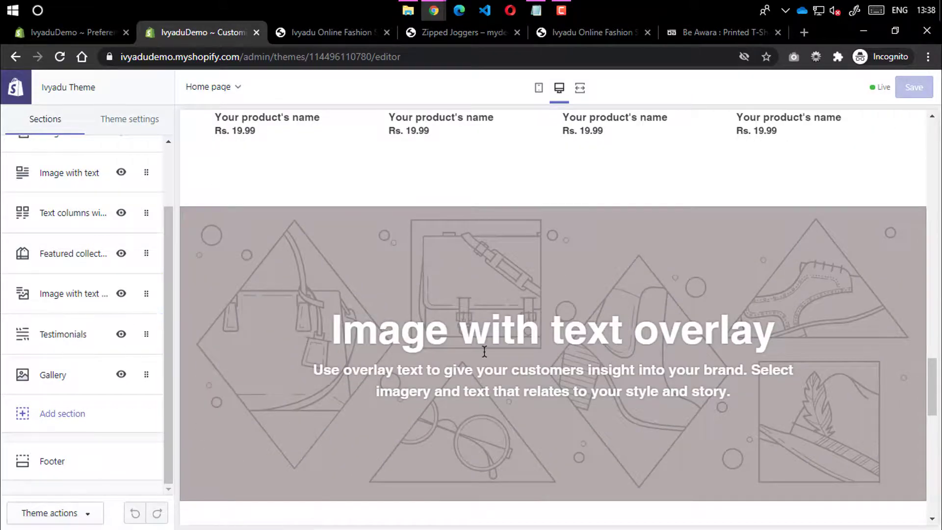
scroll(447, 337, down, 5)
scroll(407, 399, down, 4)
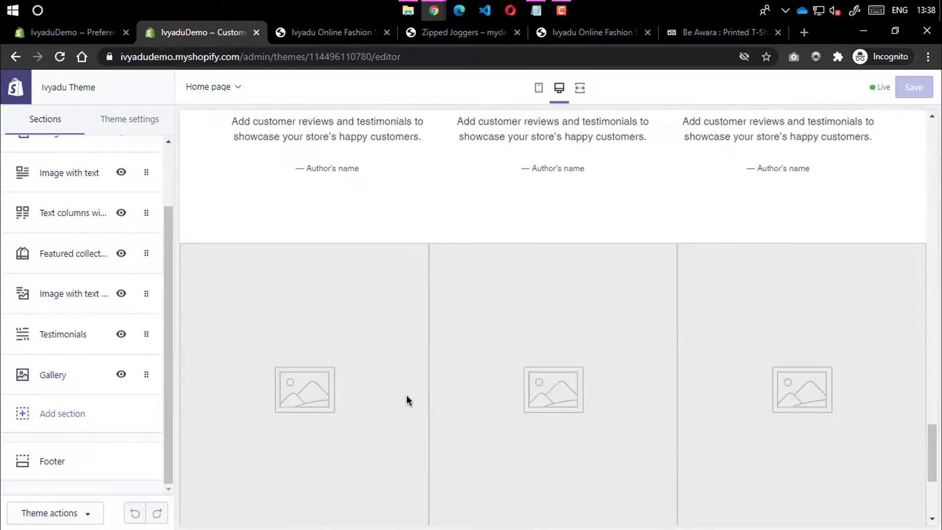
scroll(472, 496, down, 4)
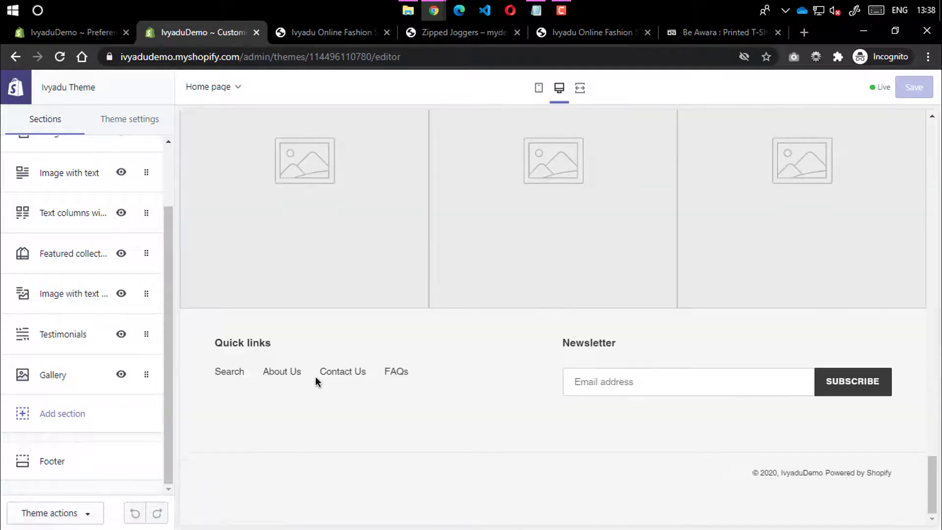
scroll(401, 371, up, 15)
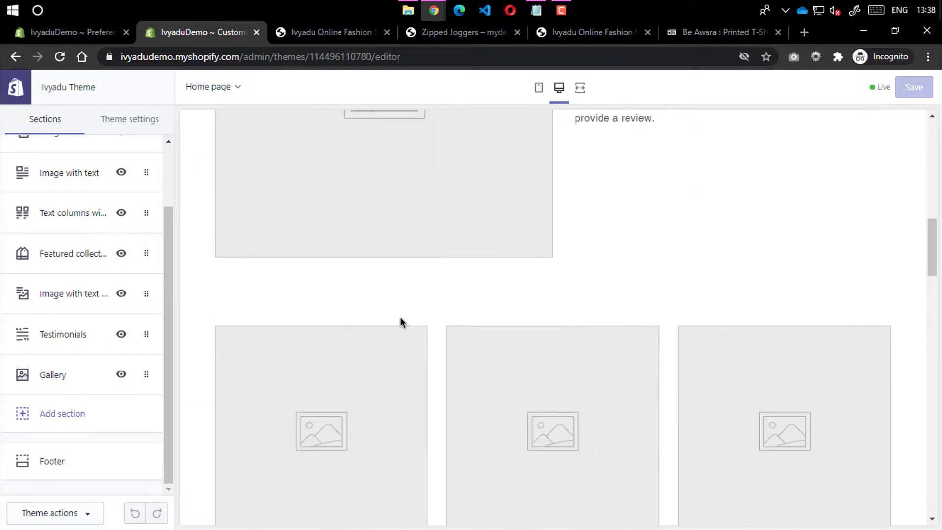
scroll(70, 279, up, 3)
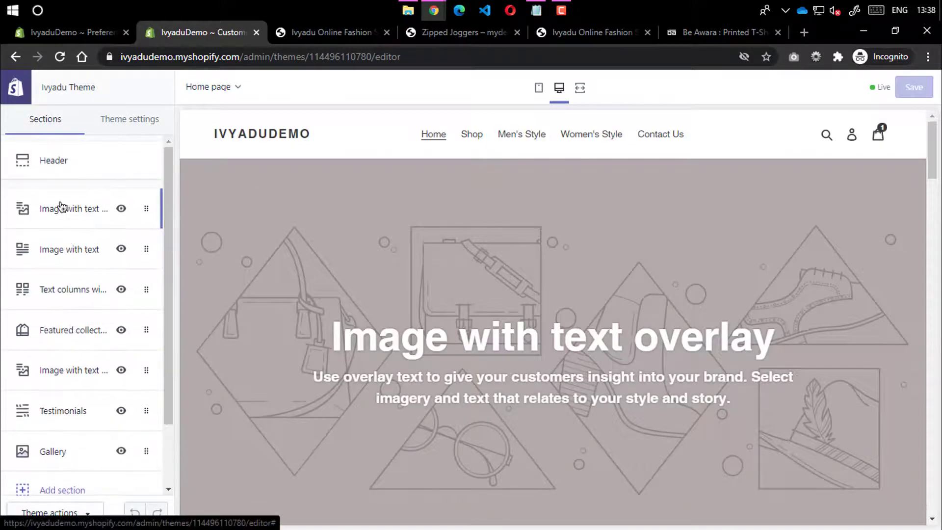
Review the Colors, Typography and Search theme settings, returning to the settings list after each
click(127, 121)
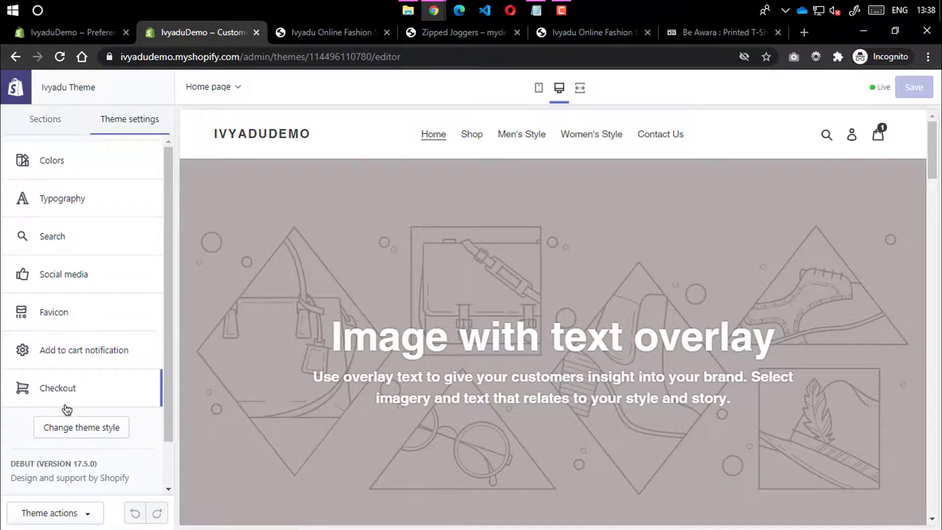
click(64, 167)
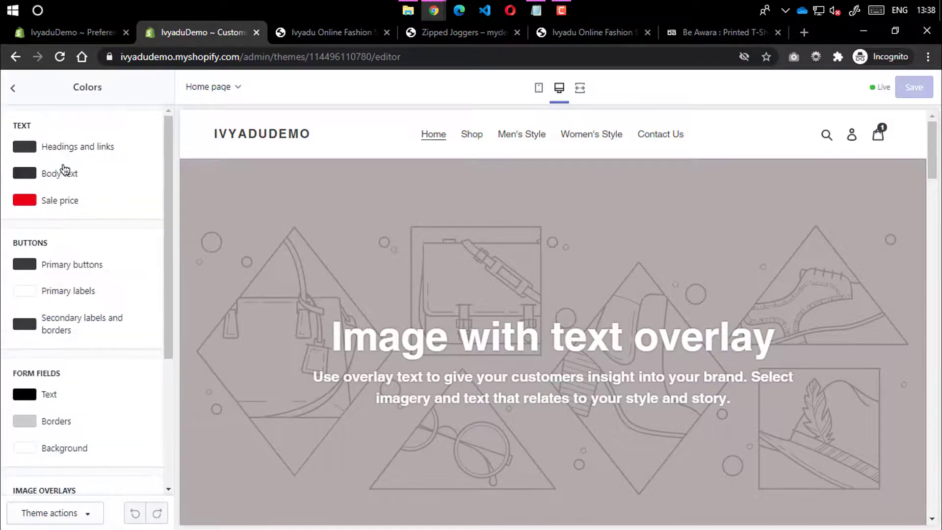
scroll(67, 399, down, 3)
scroll(74, 441, up, 3)
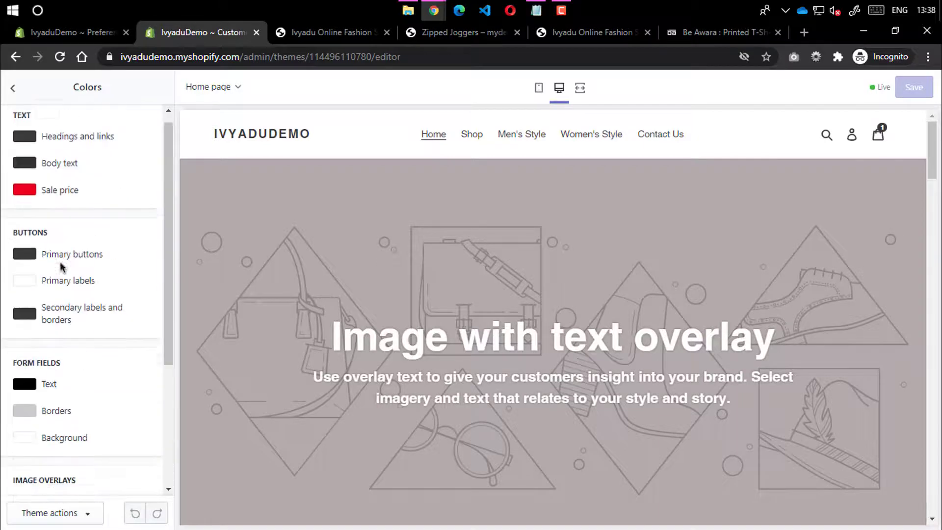
click(13, 88)
click(59, 197)
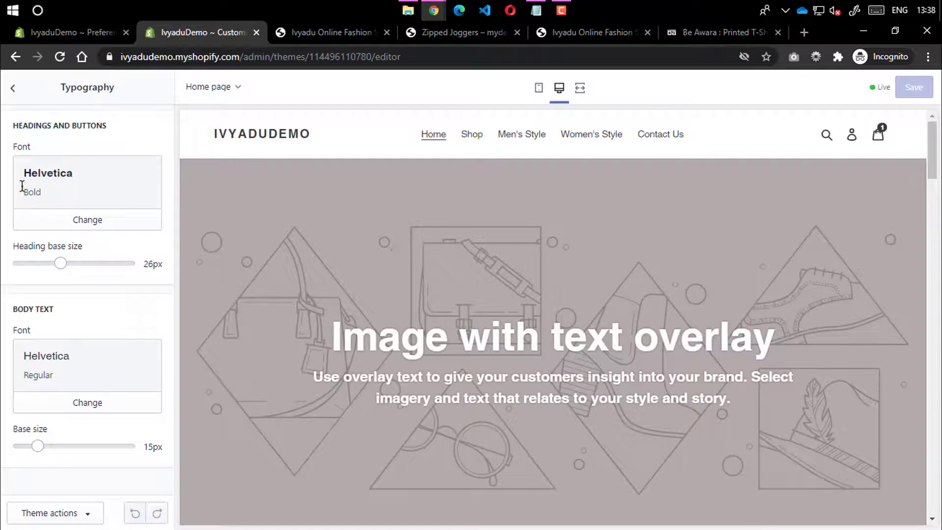
click(12, 88)
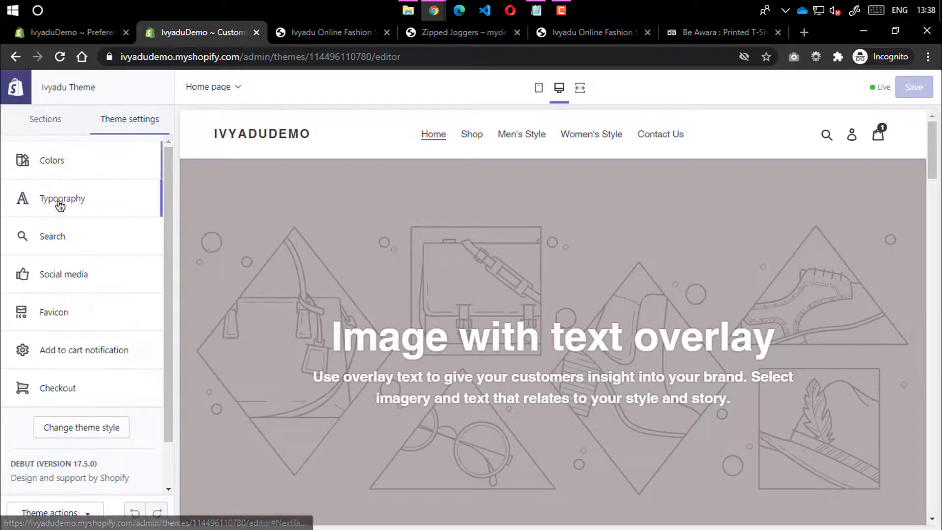
click(101, 245)
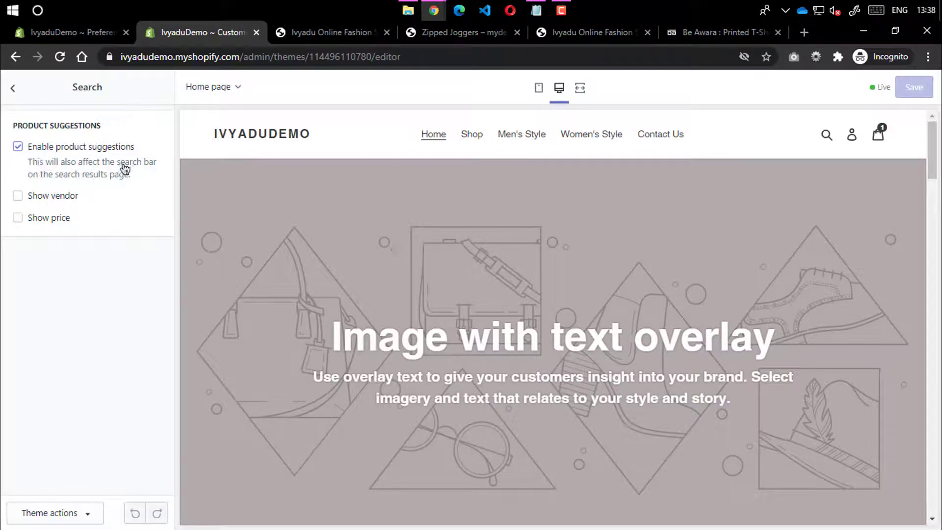
click(12, 98)
Open Social media settings and look through the empty Twitter, Pinterest and Instagram account fields
click(55, 277)
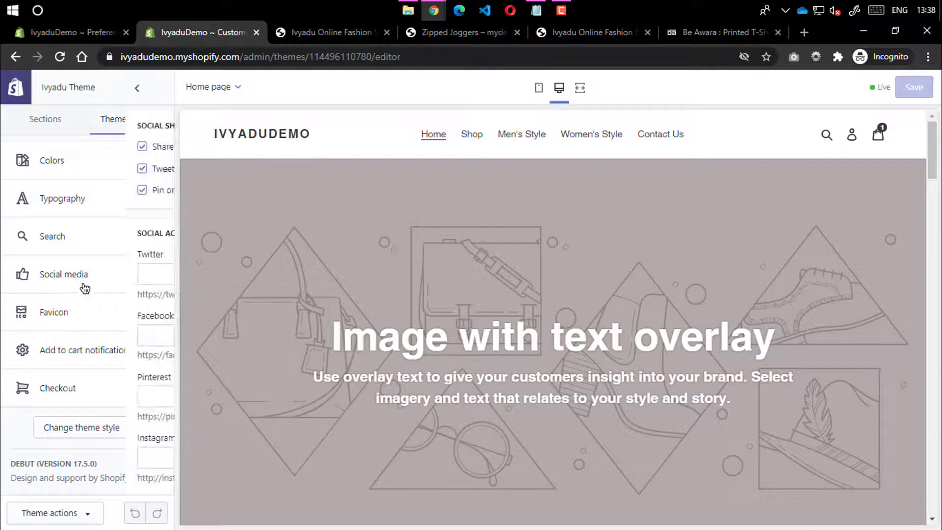
click(71, 276)
scroll(344, 272, down, 10)
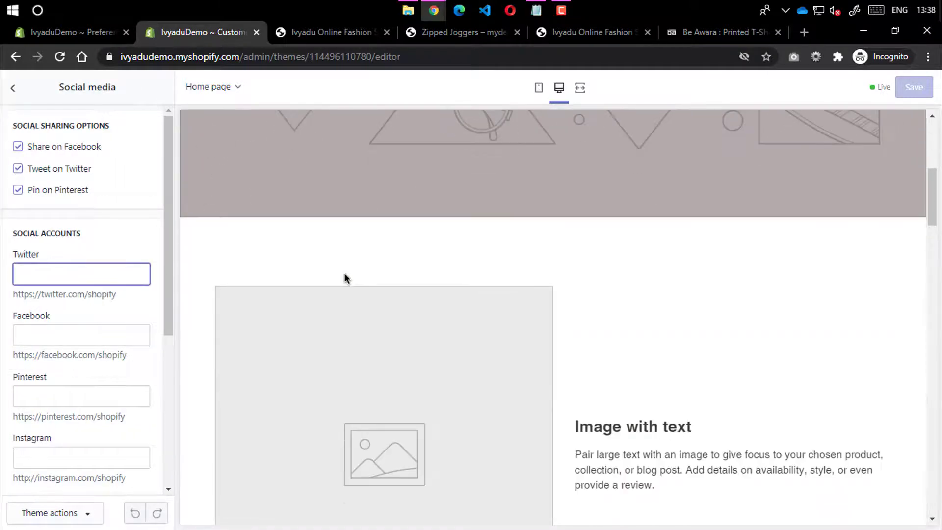
scroll(29, 255, down, 4)
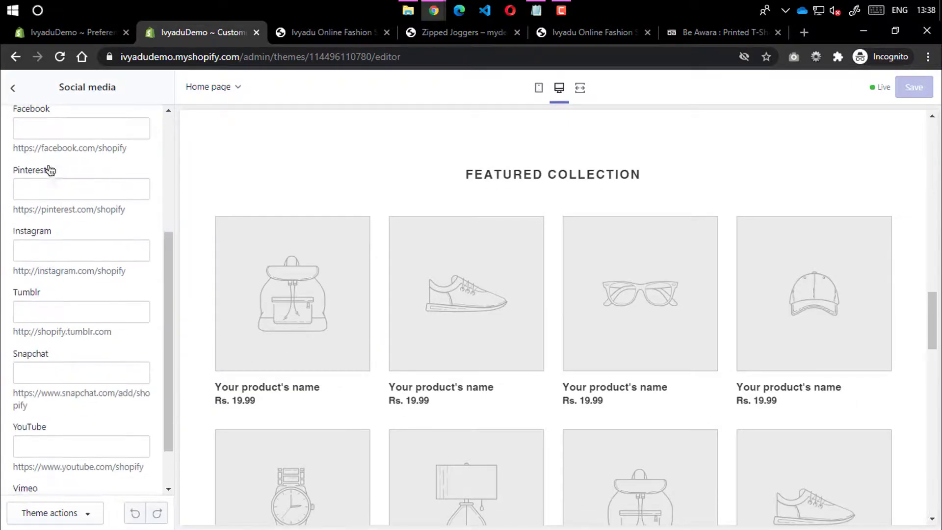
click(50, 190)
click(63, 253)
scroll(78, 294, up, 3)
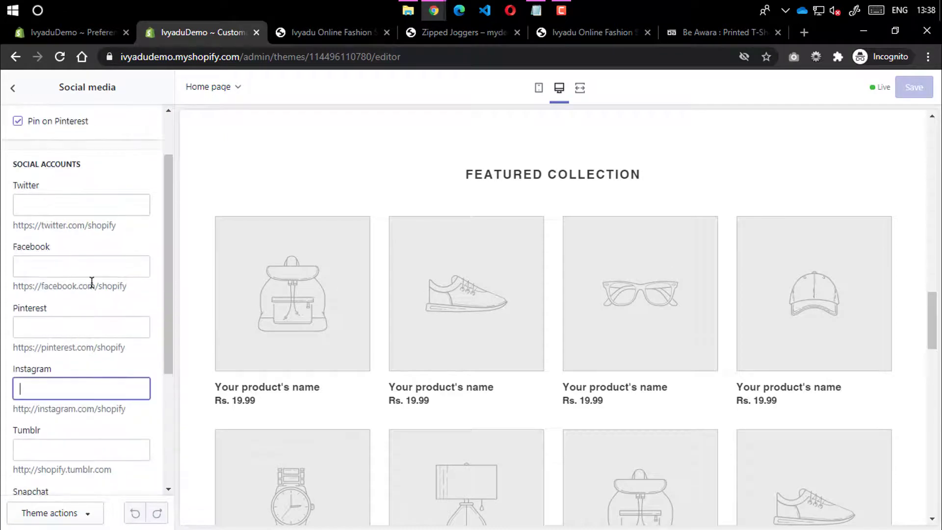
click(48, 204)
click(51, 321)
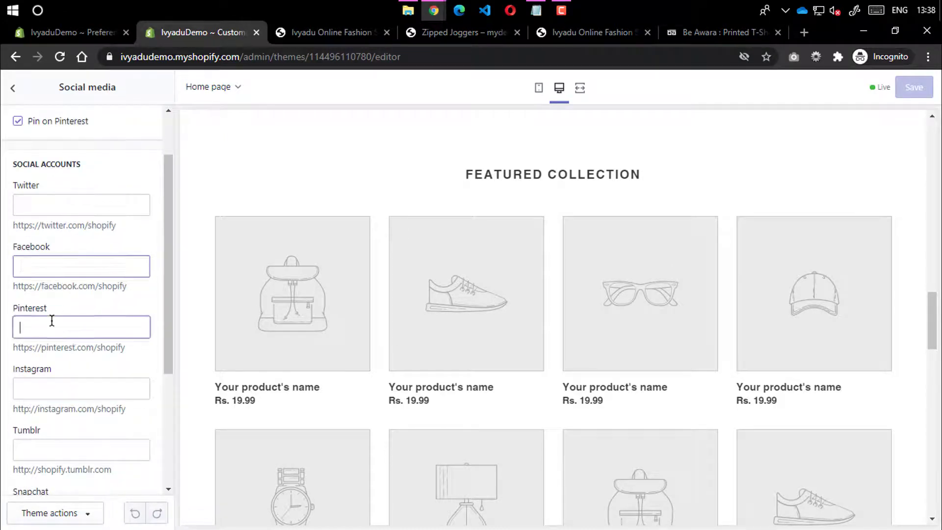
click(30, 385)
scroll(98, 378, down, 3)
scroll(100, 380, down, 1)
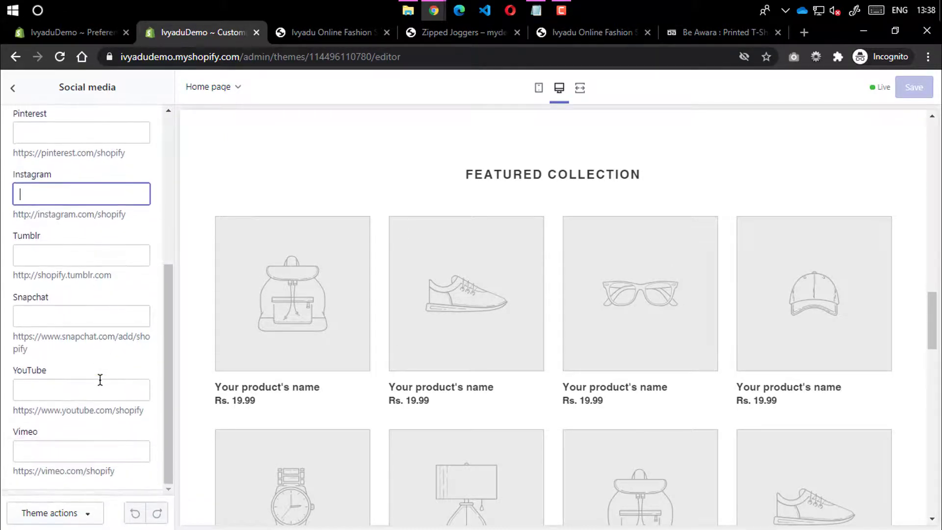
scroll(73, 378, up, 5)
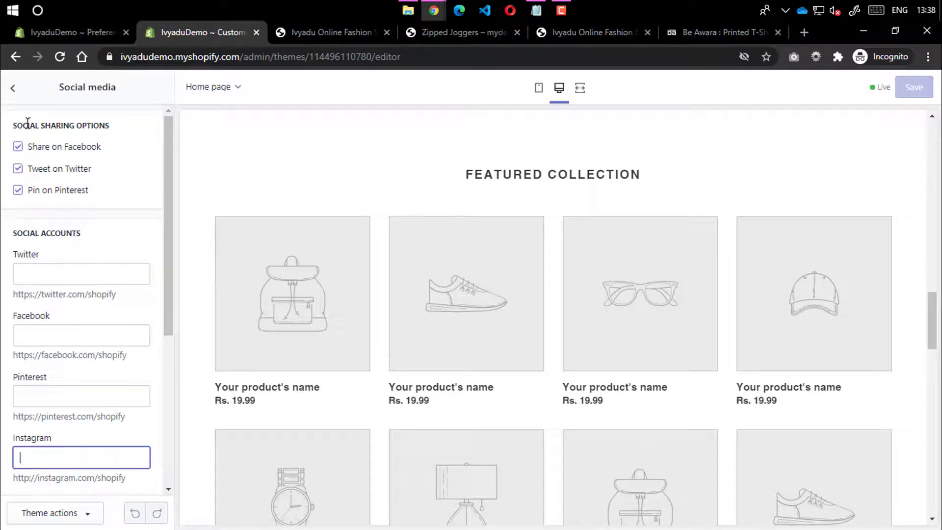
click(19, 94)
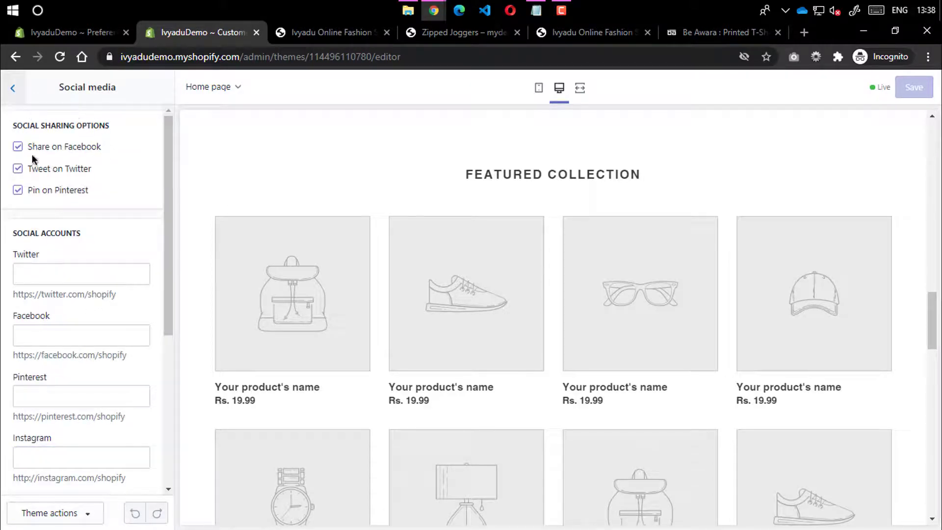
Return to Theme settings and open Favicon, which has no image set (32 x 32px)
scroll(400, 274, down, 5)
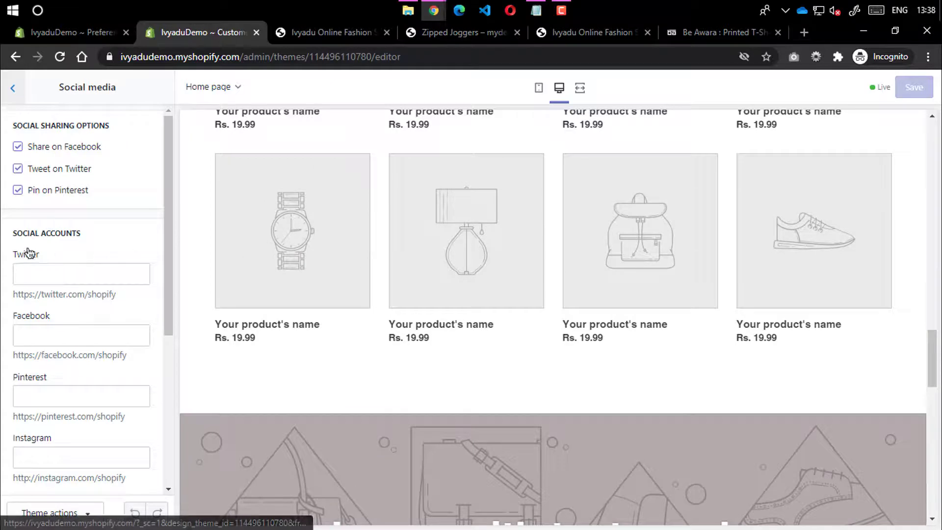
click(24, 100)
click(80, 312)
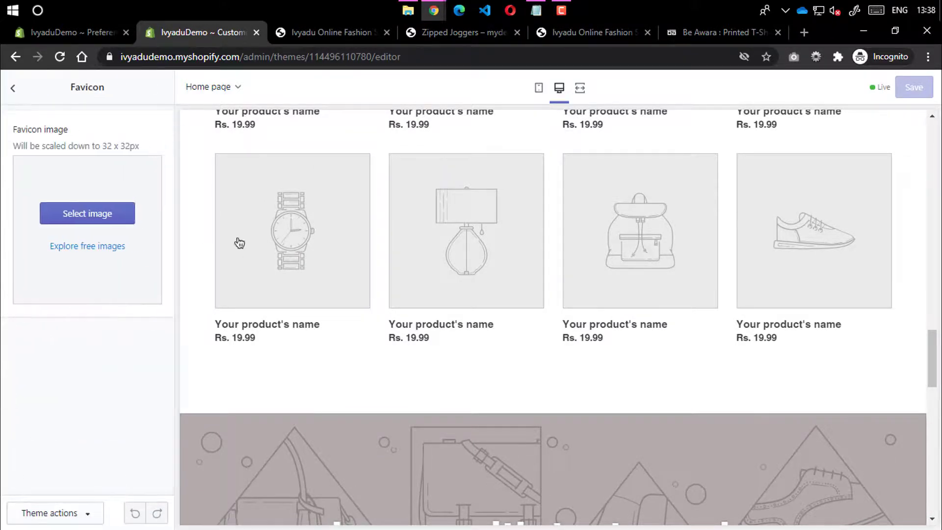
scroll(239, 243, up, 8)
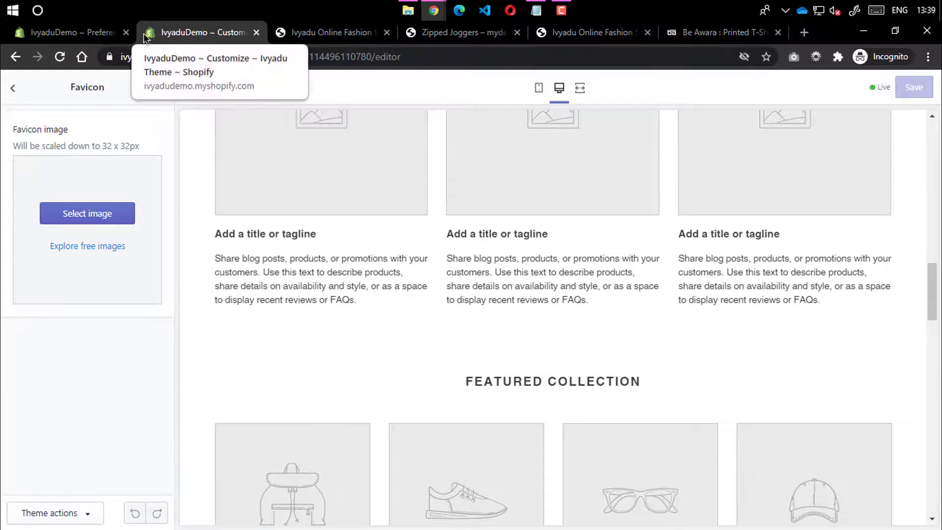
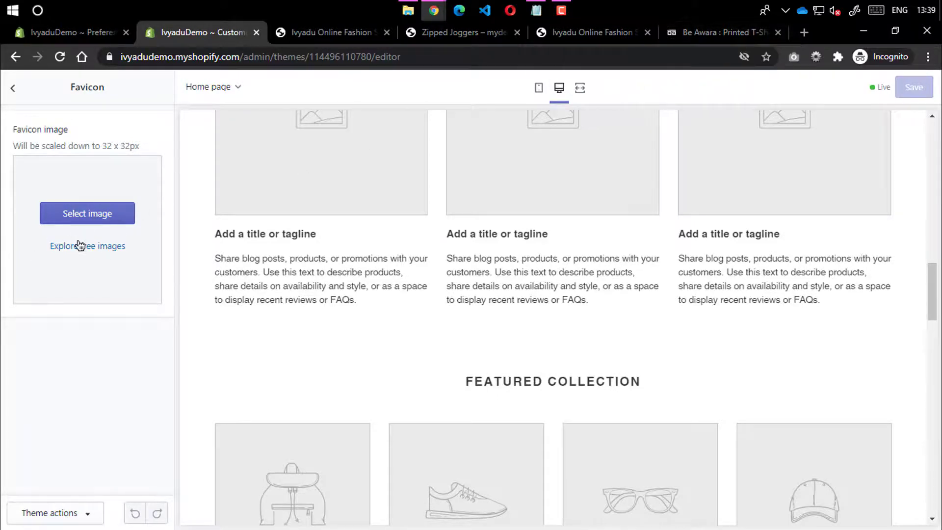
Note the 32 x 32px favicon size, check the Add to cart notification option, then return to Theme settings
drag(102, 141, 130, 141)
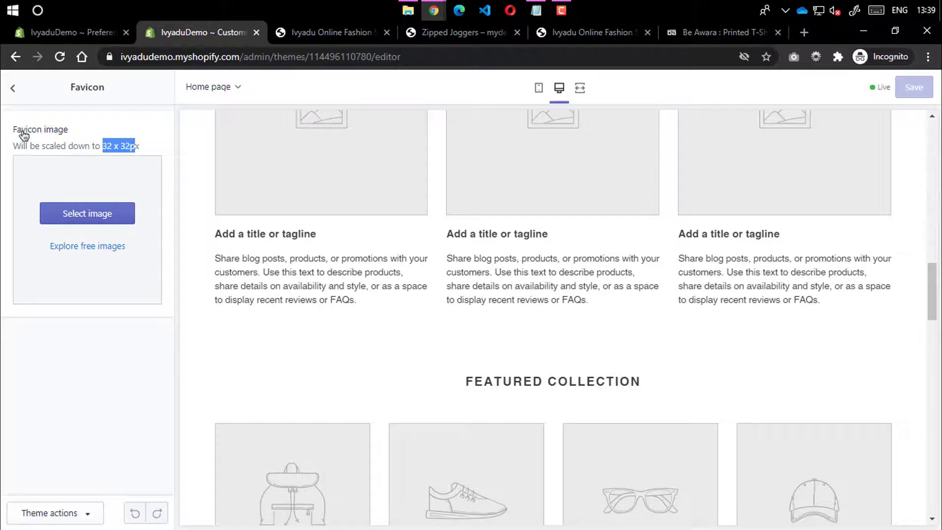
click(22, 90)
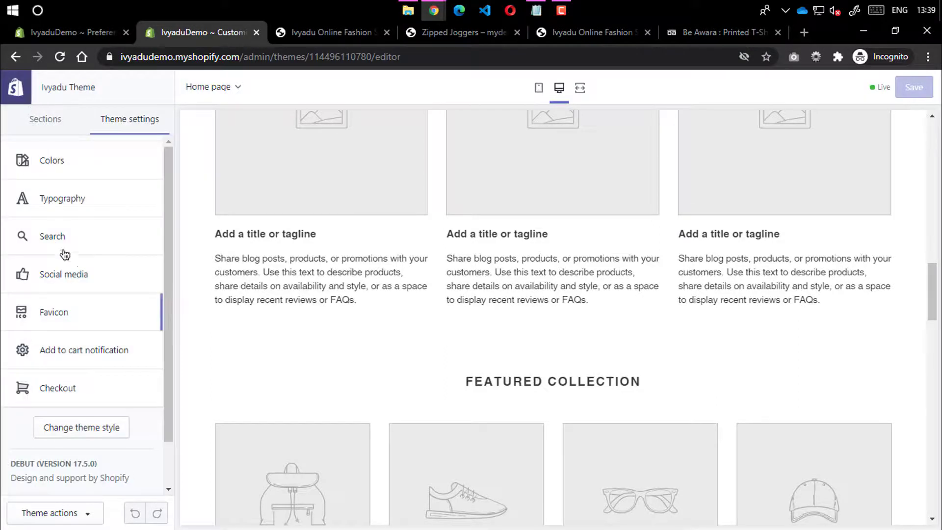
click(76, 352)
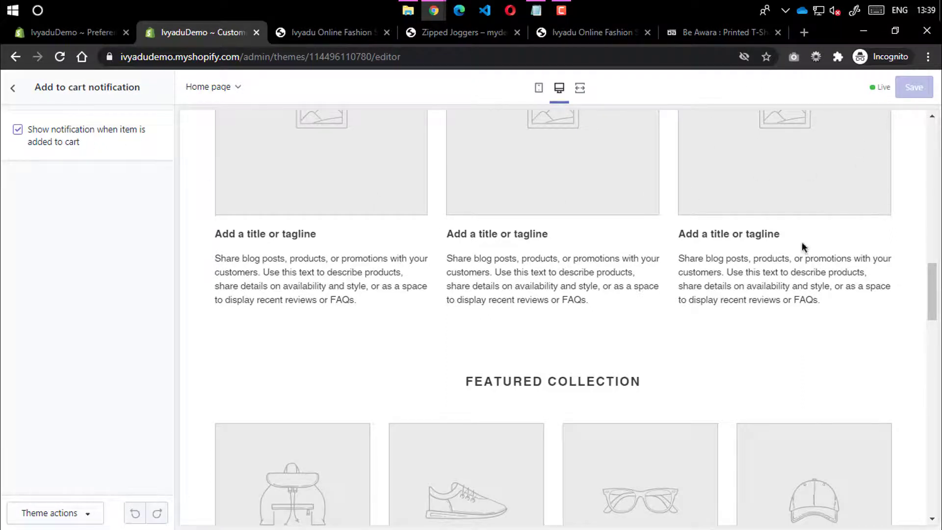
click(14, 91)
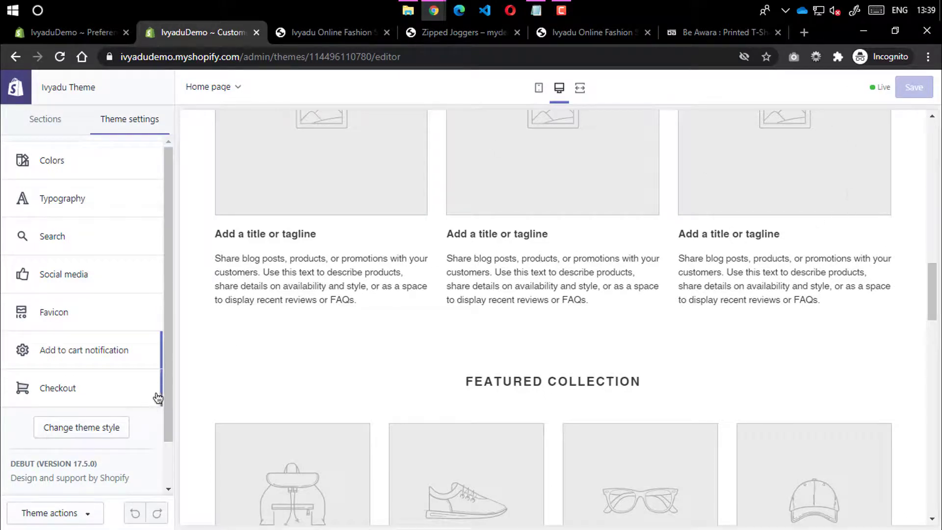
Review the Checkout settings, including the banner background image option
click(58, 390)
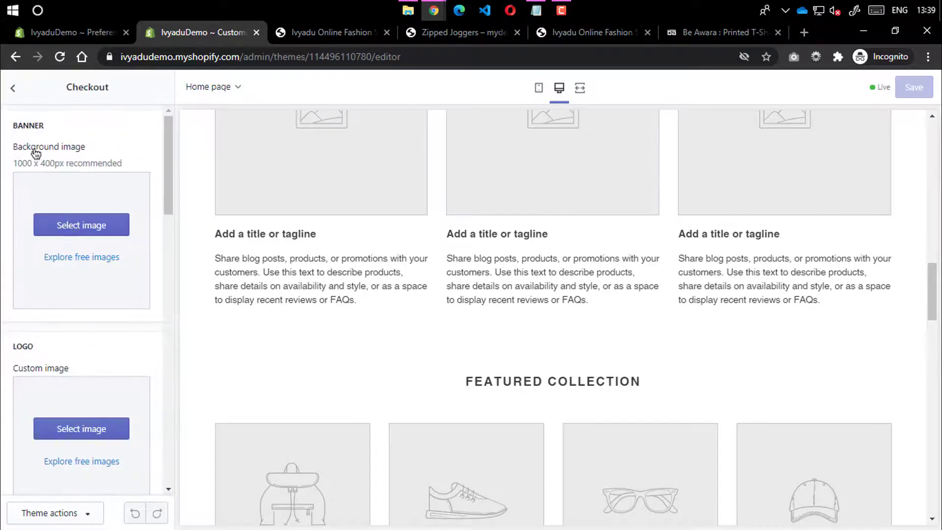
drag(12, 148, 95, 156)
scroll(73, 260, down, 6)
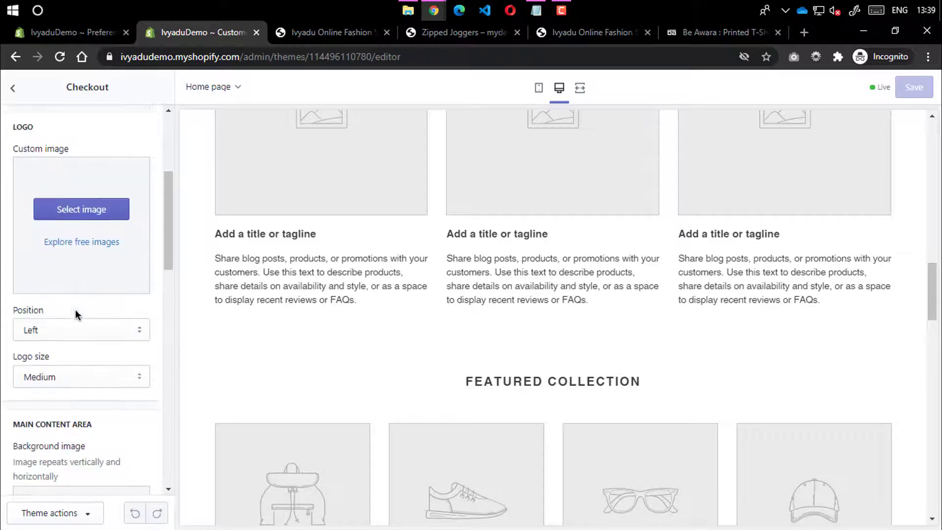
scroll(84, 303, down, 3)
scroll(75, 258, up, 5)
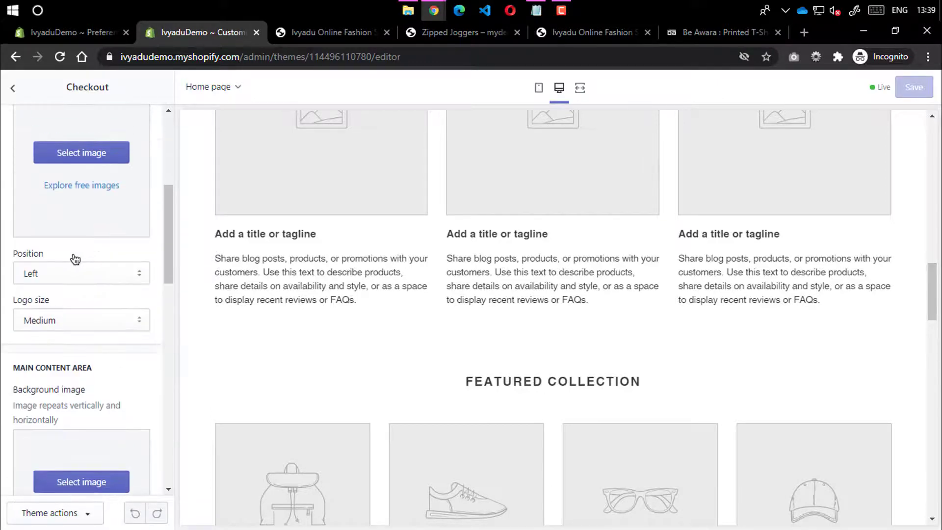
scroll(83, 329, down, 3)
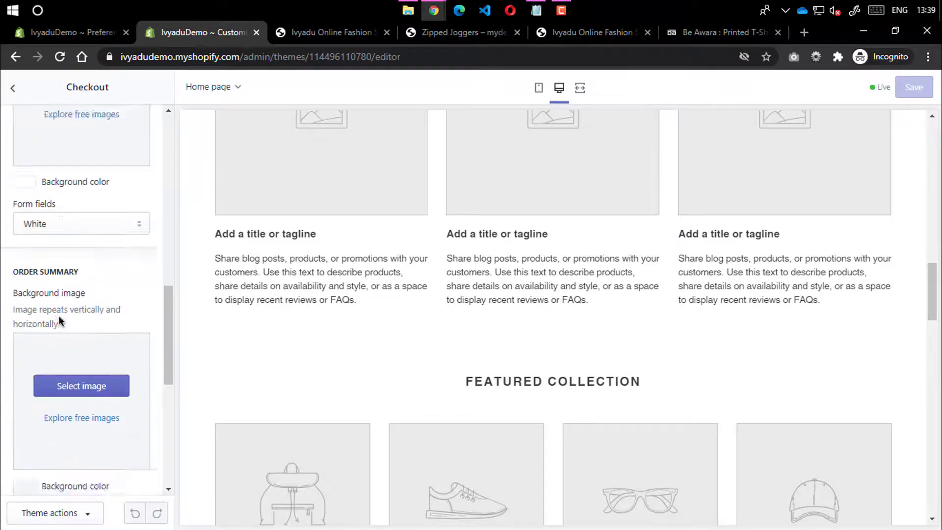
scroll(64, 319, up, 8)
scroll(101, 265, down, 10)
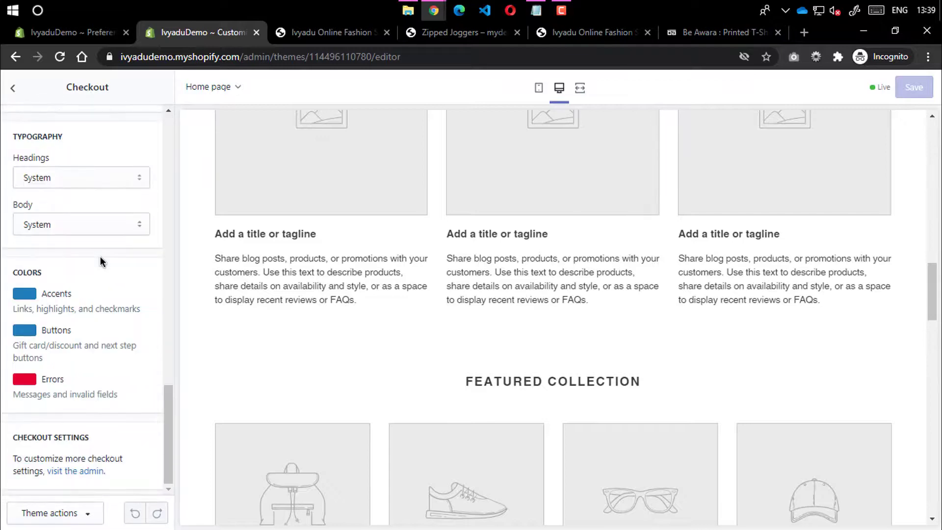
scroll(56, 206, up, 5)
scroll(54, 196, up, 4)
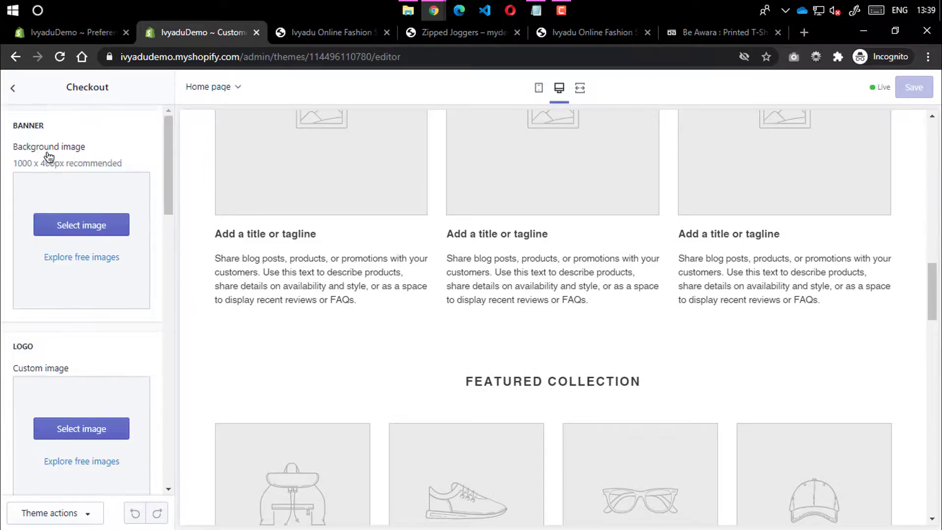
Return to Theme settings and switch to the list of homepage sections
click(11, 90)
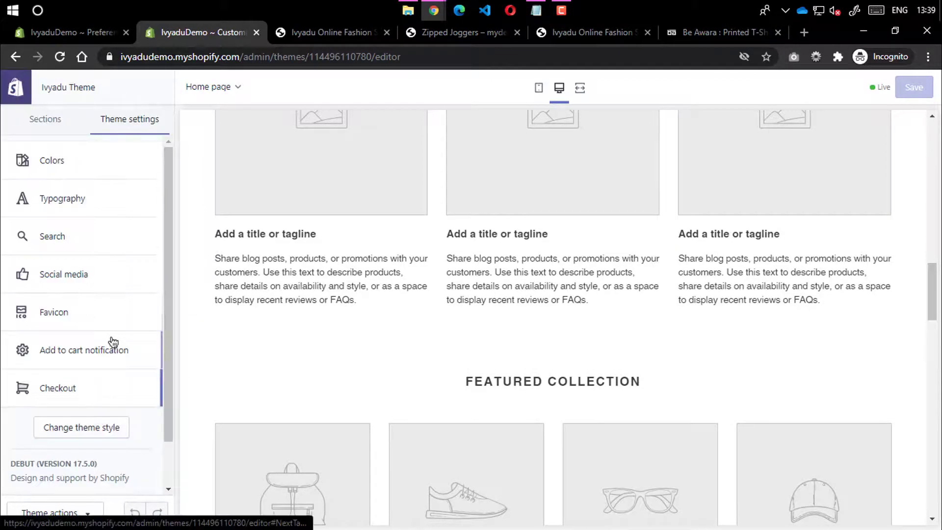
click(46, 119)
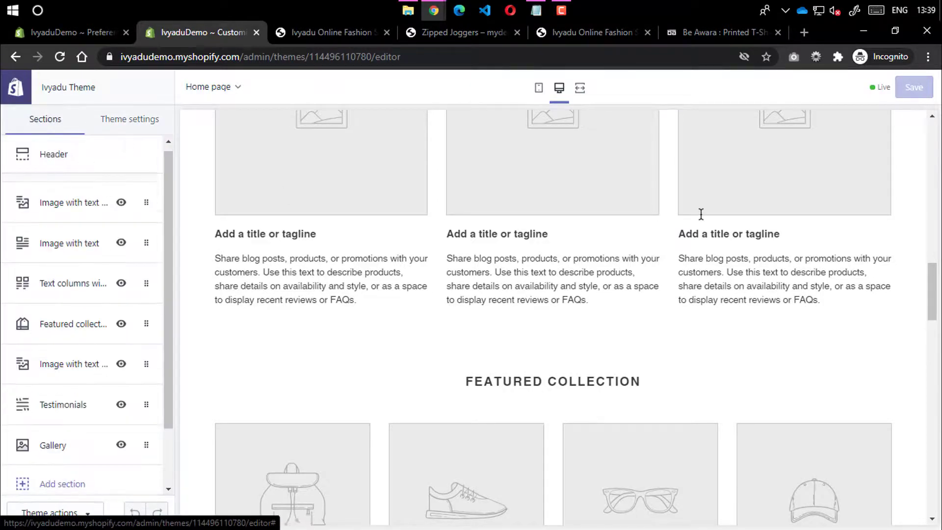
scroll(700, 212, up, 10)
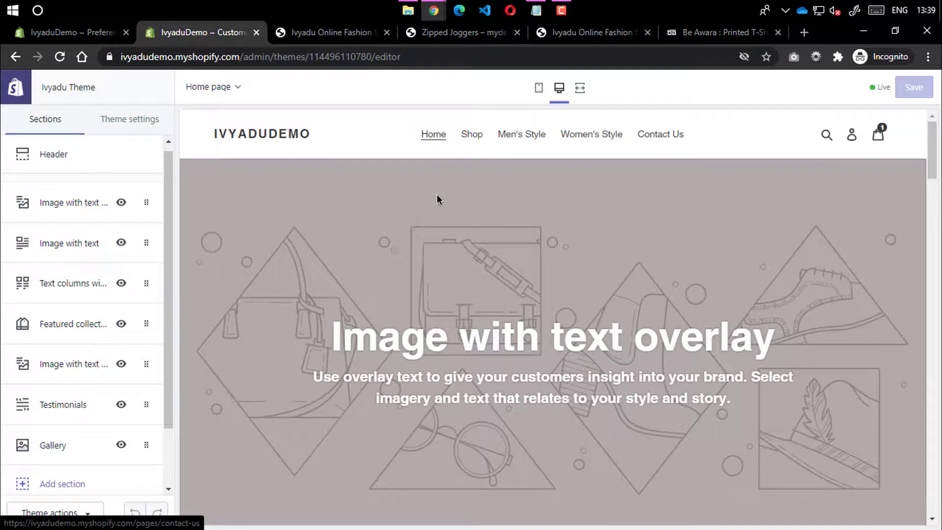
Copy the heading from the other demo store and paste it as the overlay banner heading 'Enjoy the winter trends'
click(58, 206)
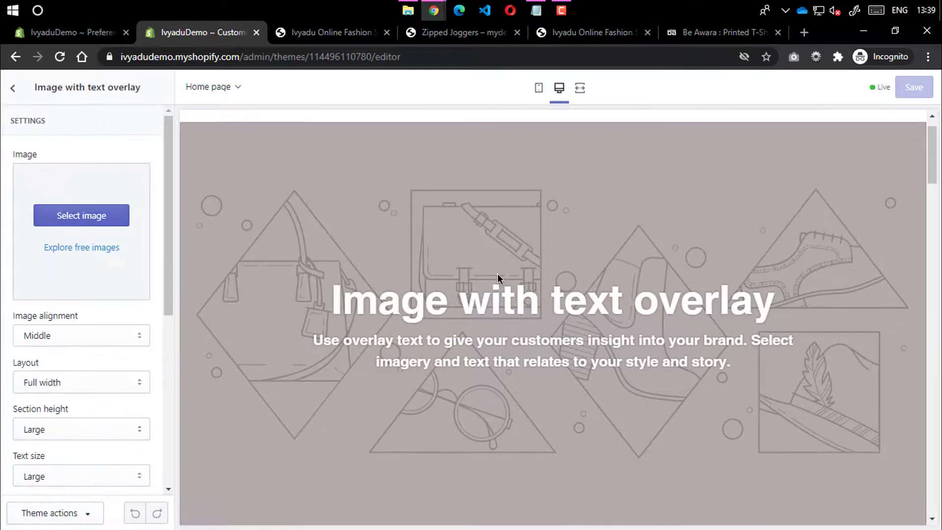
scroll(85, 363, down, 5)
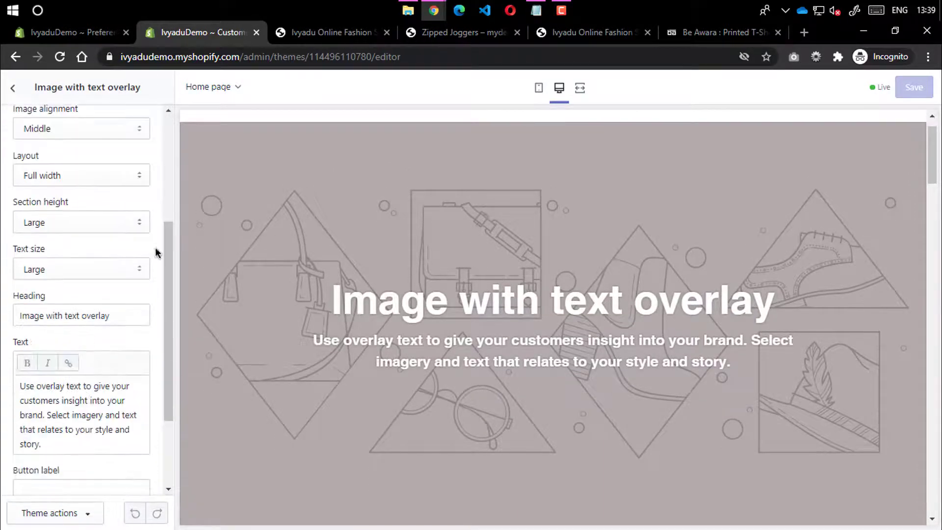
click(322, 34)
click(448, 36)
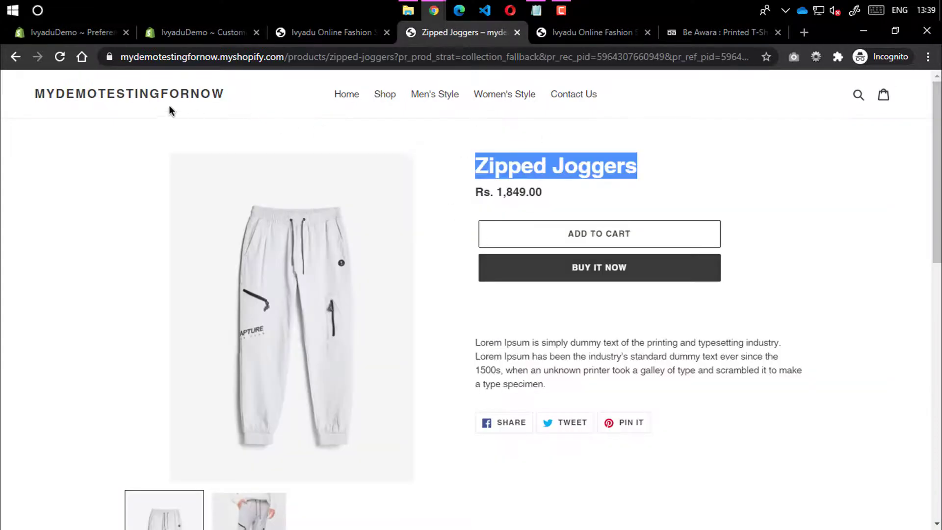
click(126, 98)
drag(216, 265, 713, 281)
key(ctrl+c)
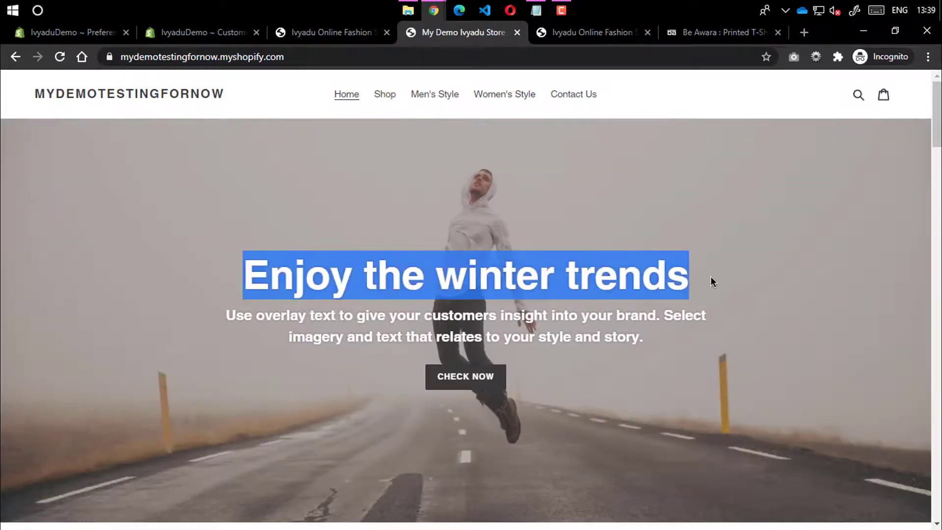
click(296, 31)
click(204, 32)
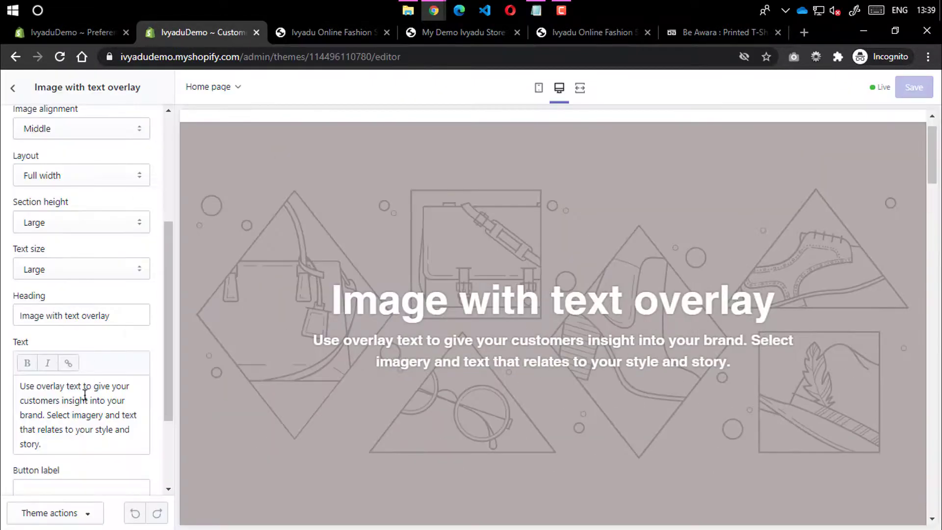
drag(126, 320, 3, 328)
key(ctrl+v)
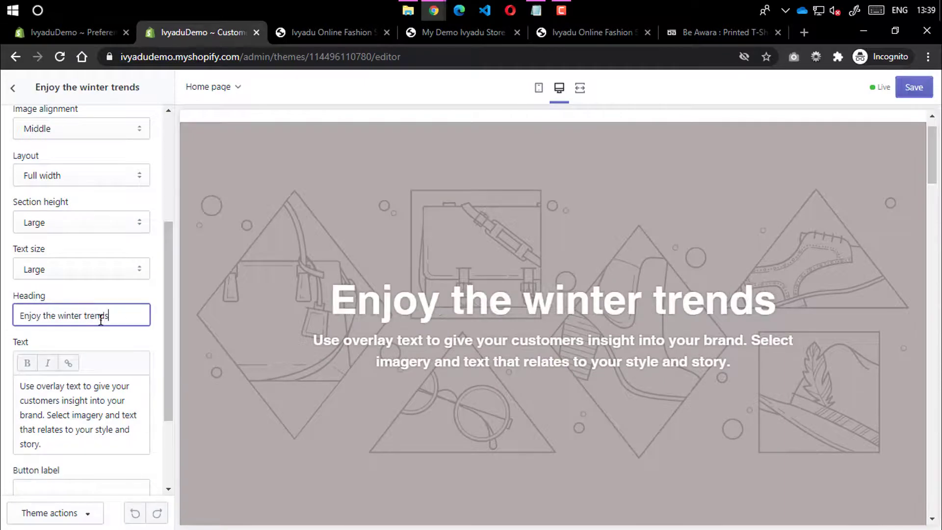
Give the banner a 'Check Now' button linking to the Men's Style page
scroll(66, 323, down, 3)
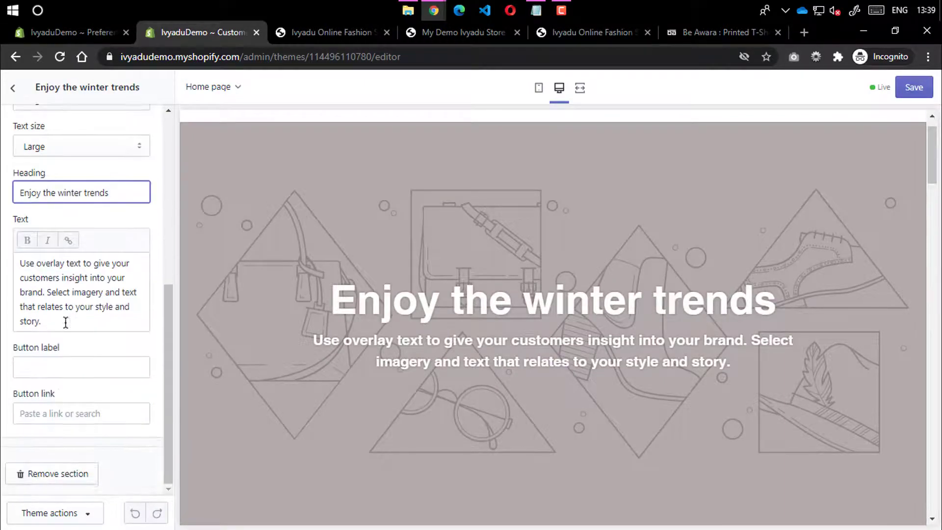
click(52, 369)
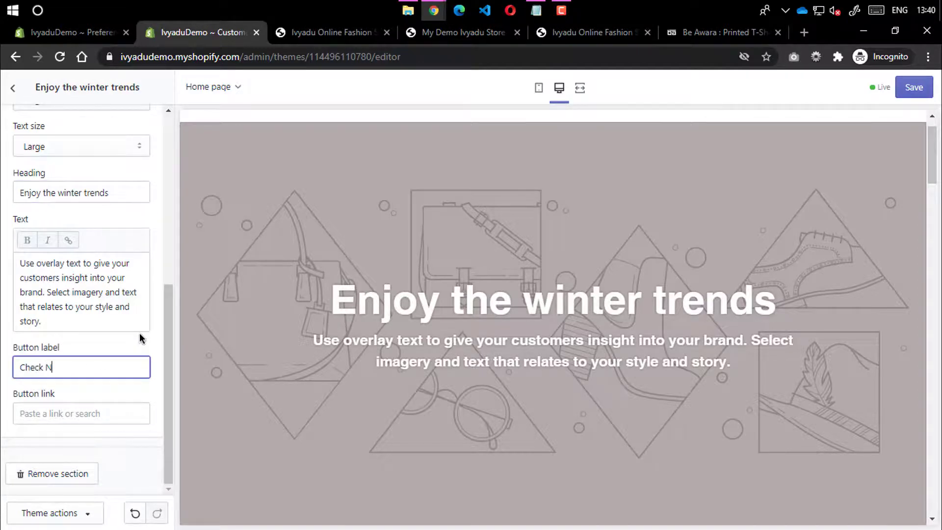
click(57, 410)
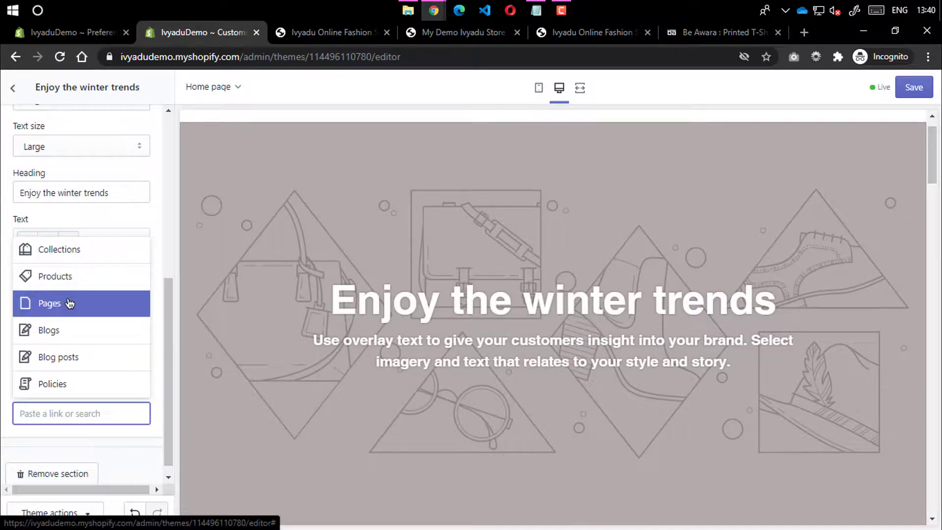
click(74, 302)
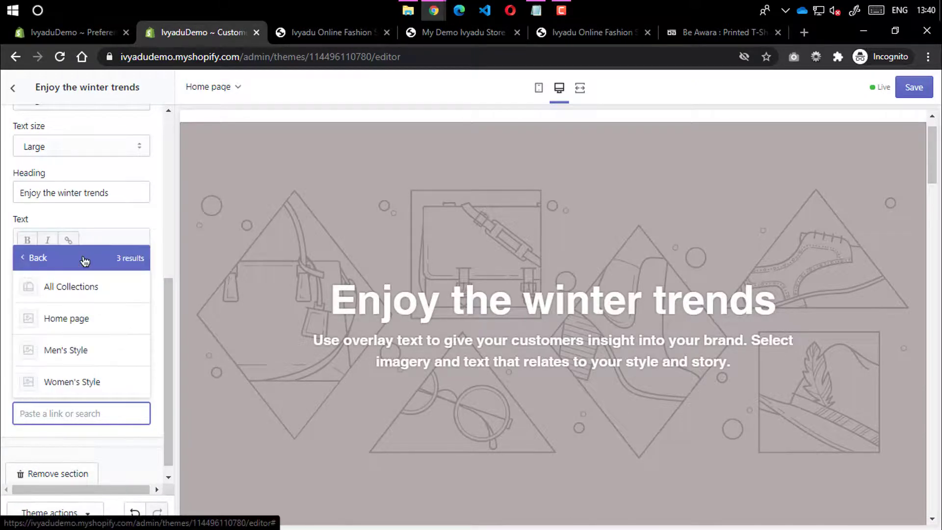
click(60, 348)
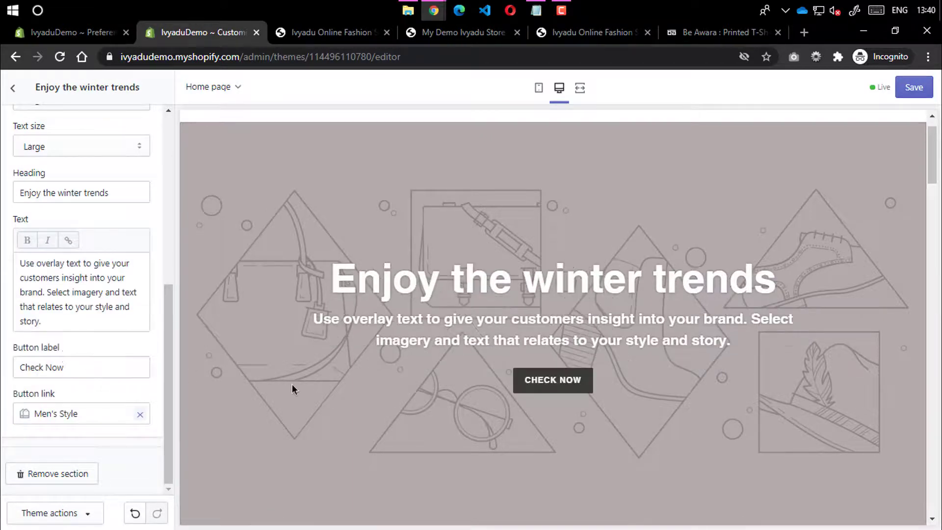
Compare the live storefront and the other demo store's home page against the edited banner
click(309, 32)
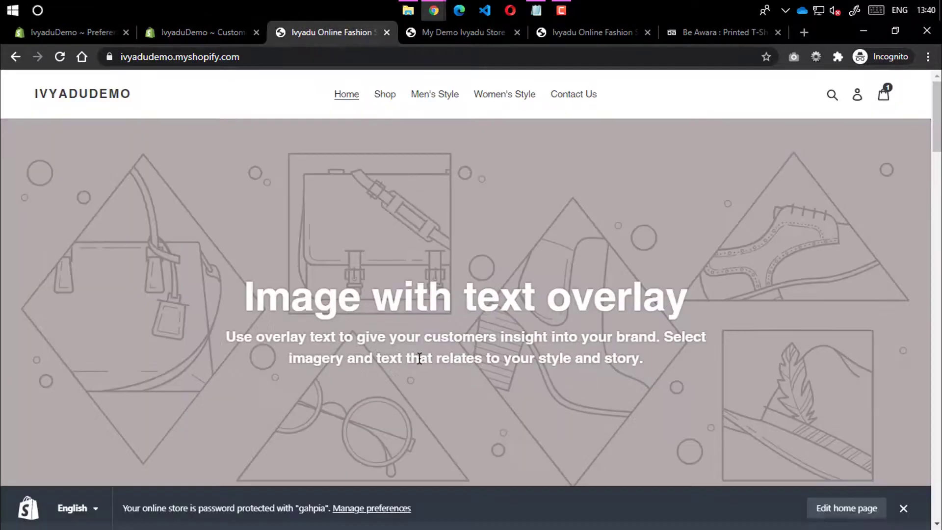
scroll(466, 376, down, 6)
scroll(466, 377, up, 6)
click(459, 32)
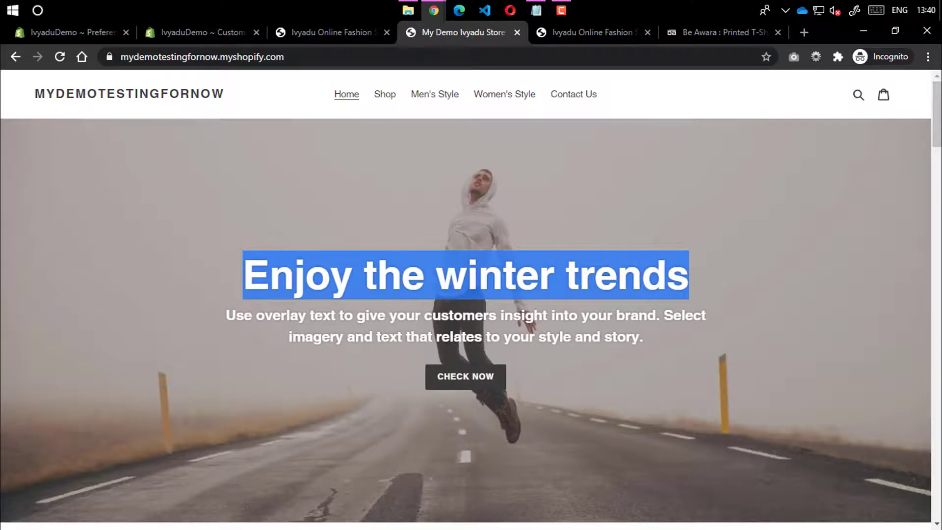
click(206, 32)
scroll(126, 230, up, 10)
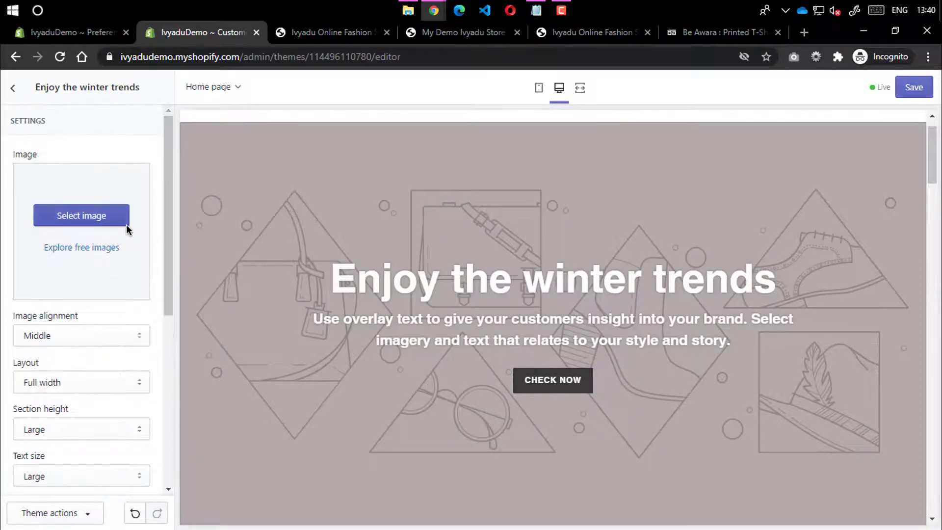
click(13, 89)
click(118, 119)
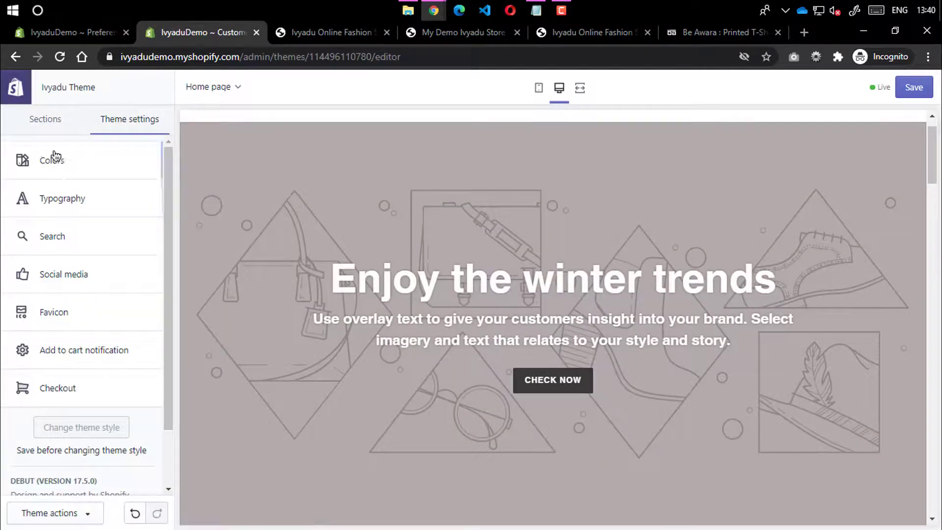
click(39, 120)
click(80, 196)
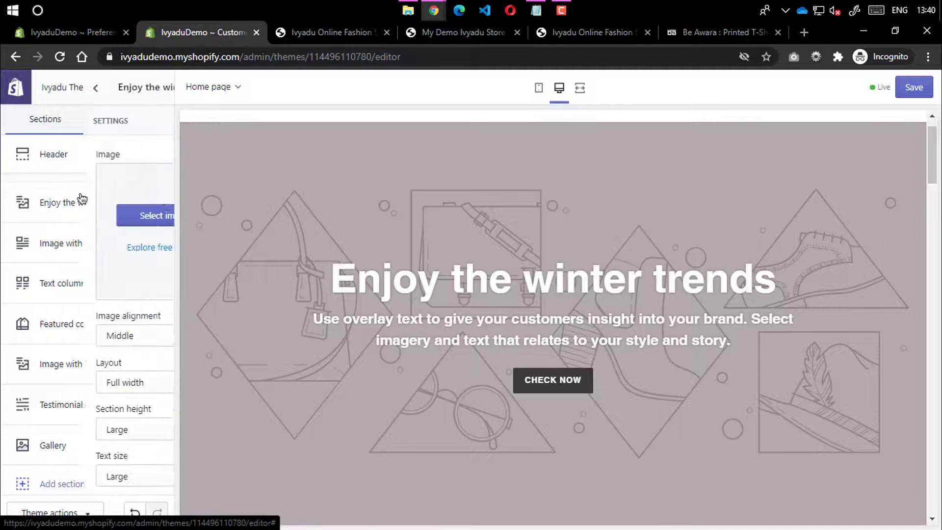
scroll(116, 344, down, 7)
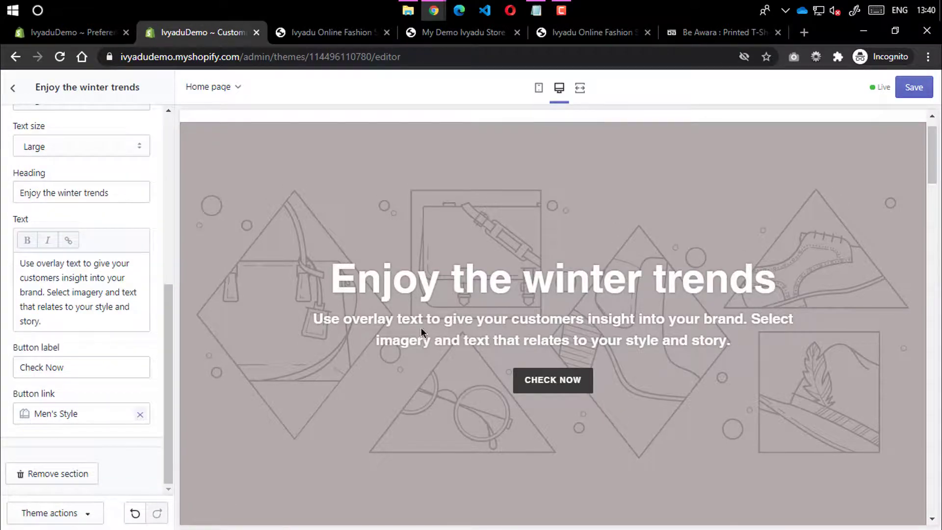
triple_click(70, 318)
scroll(94, 246, up, 6)
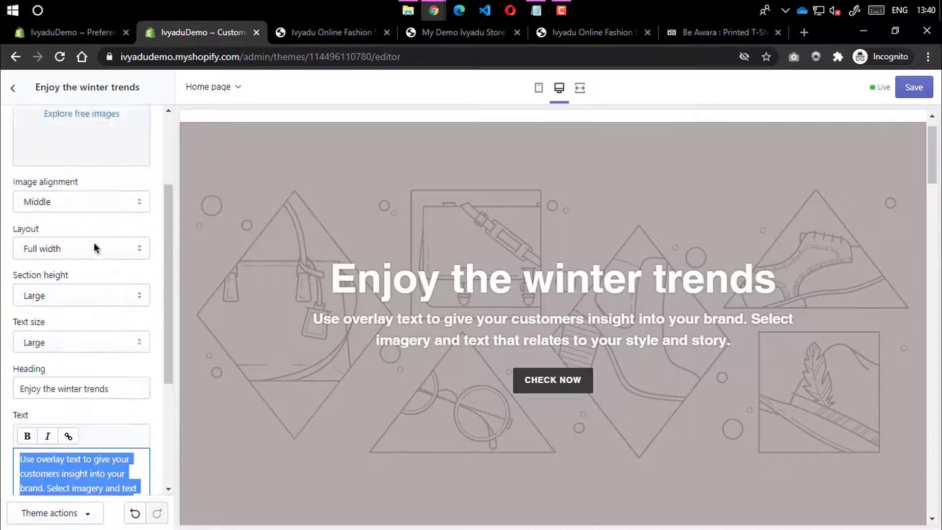
scroll(93, 242, down, 6)
scroll(91, 249, up, 3)
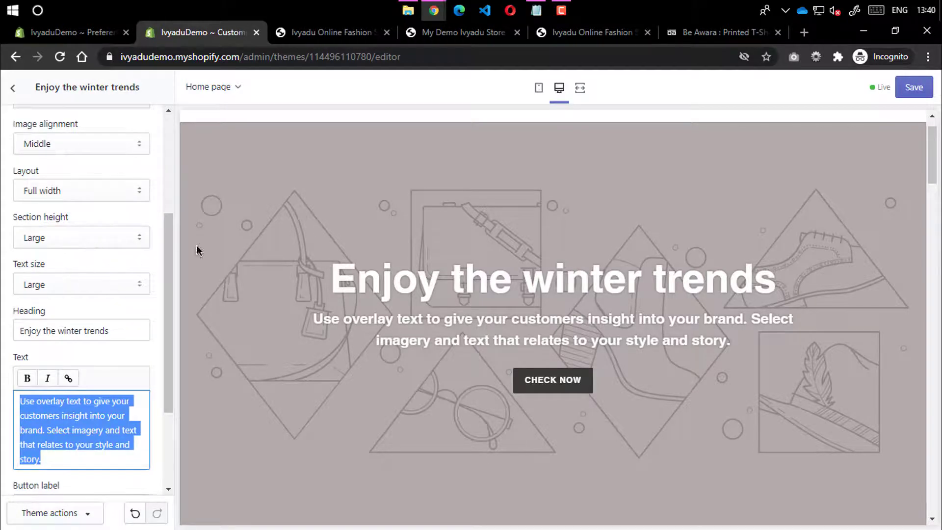
click(45, 286)
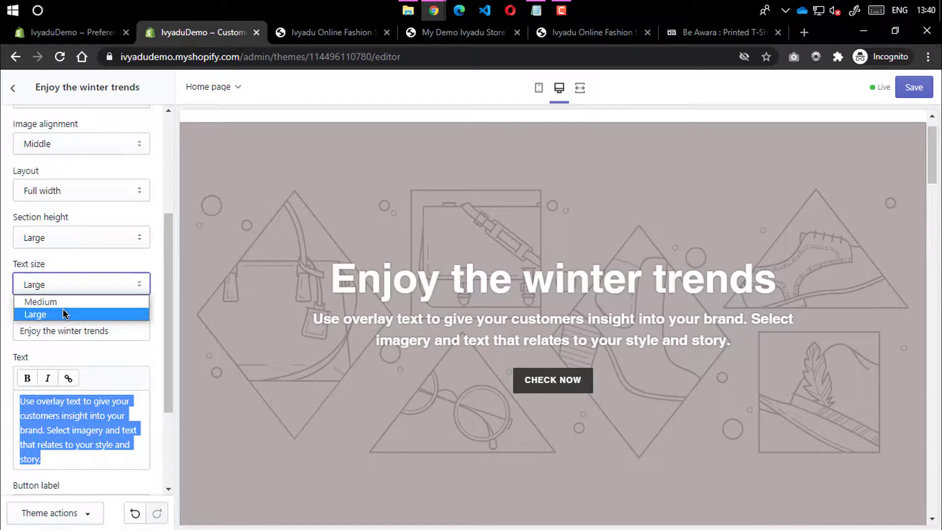
click(51, 240)
click(52, 240)
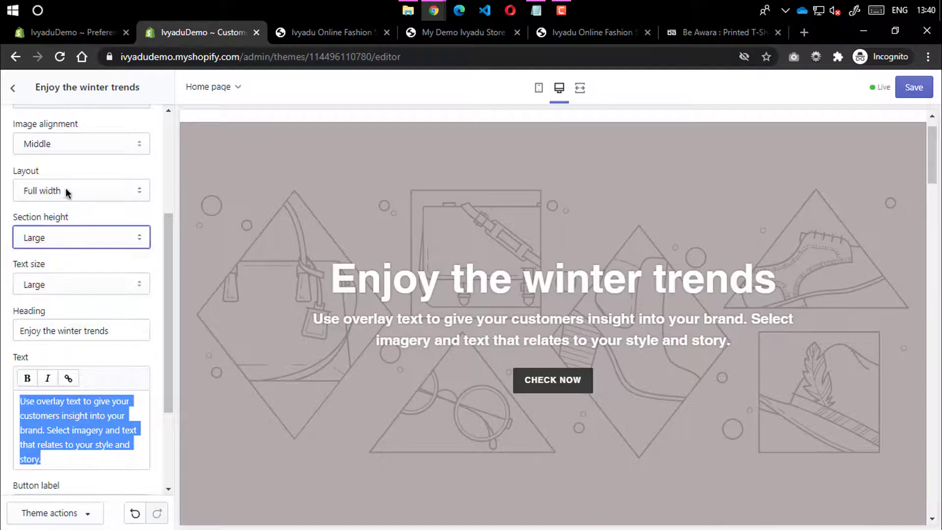
click(67, 192)
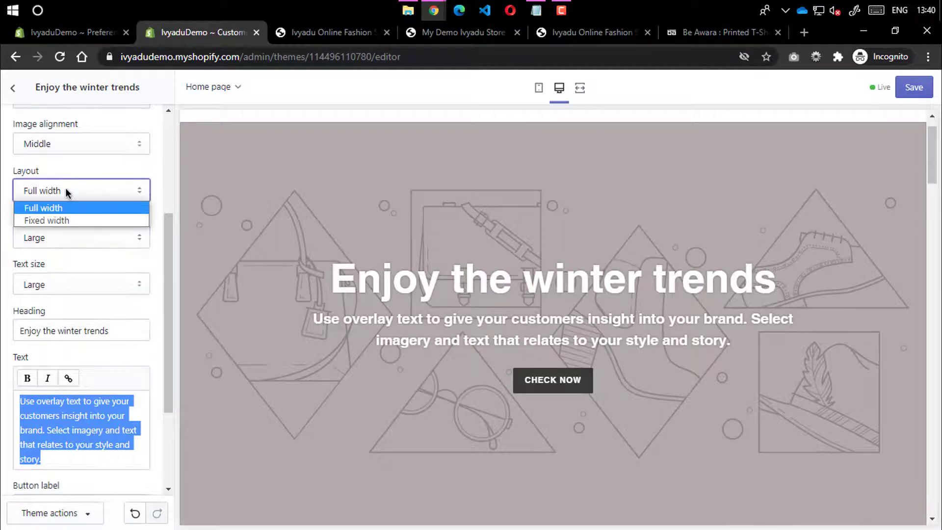
click(66, 220)
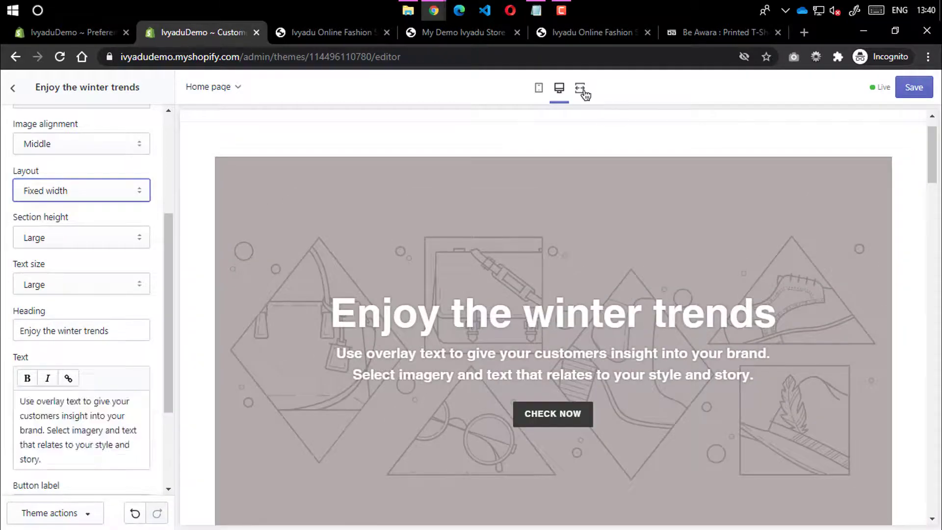
click(580, 88)
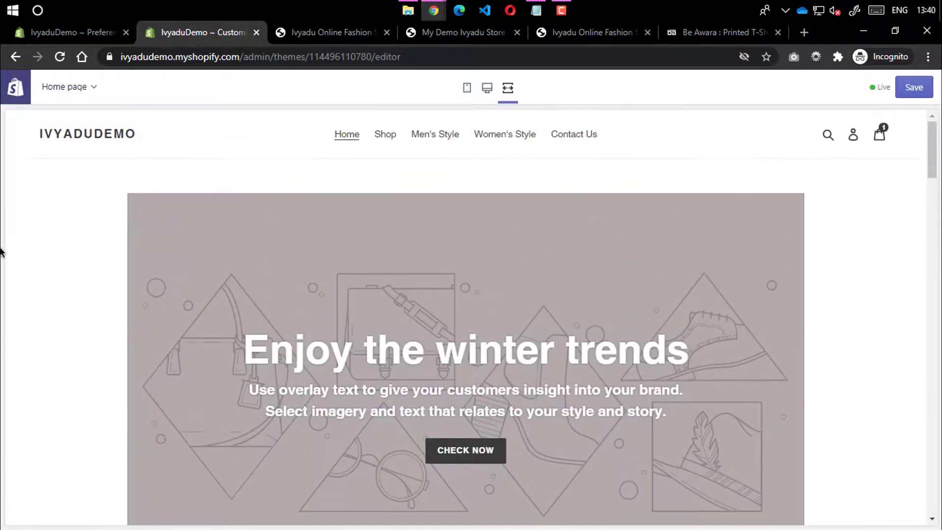
click(490, 87)
scroll(98, 260, up, 3)
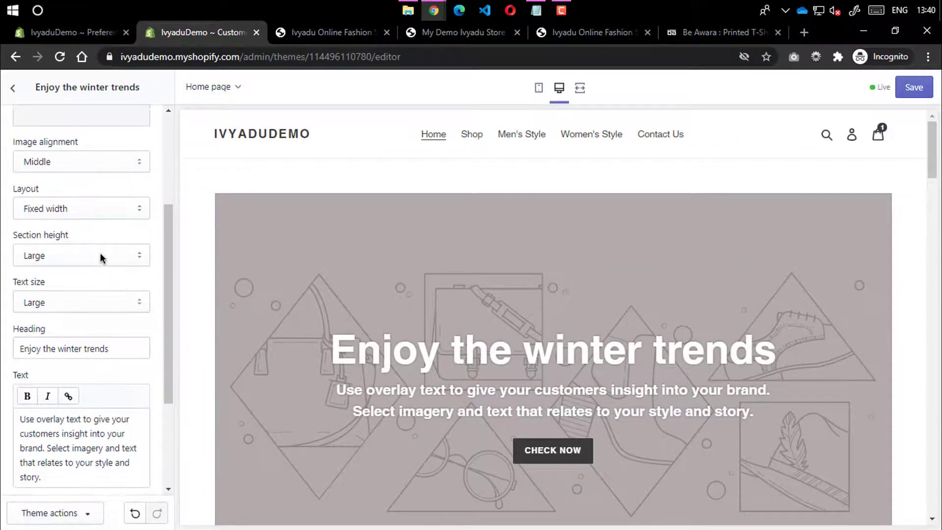
click(68, 337)
click(69, 347)
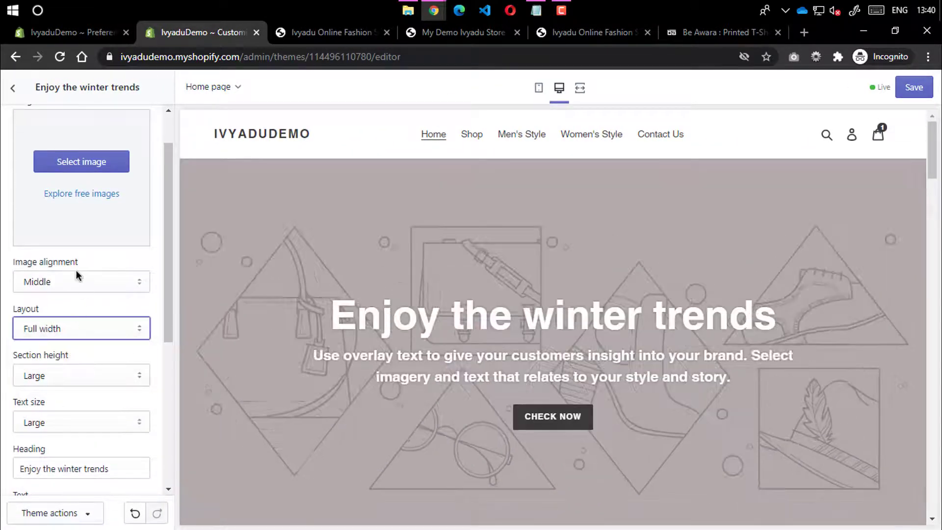
click(104, 283)
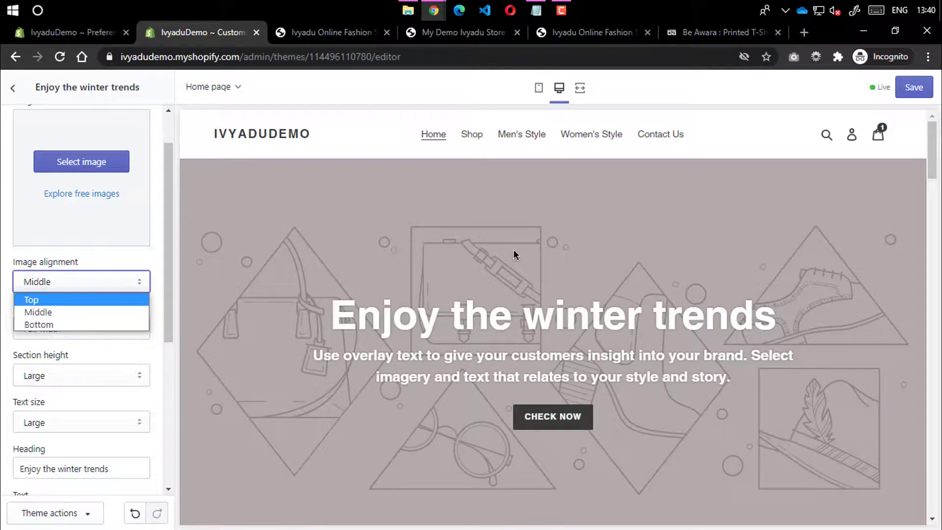
click(2, 281)
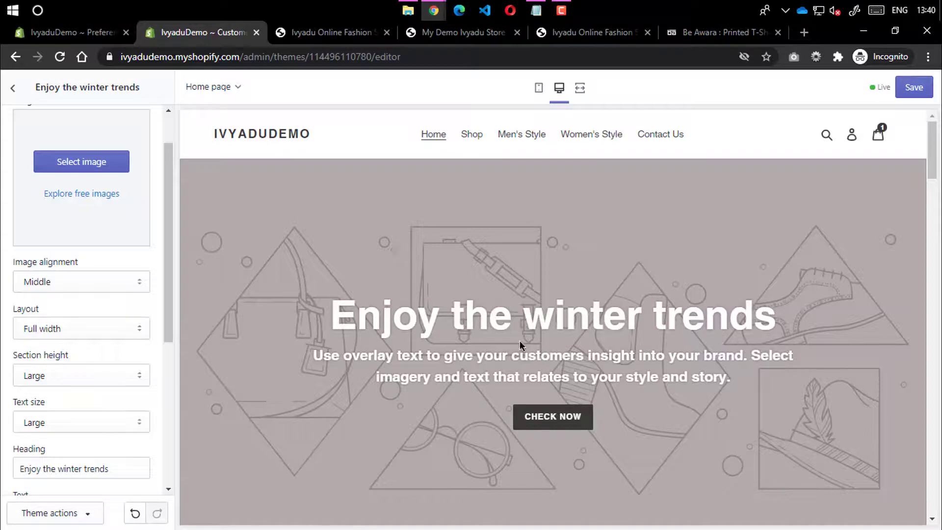
scroll(136, 136, up, 2)
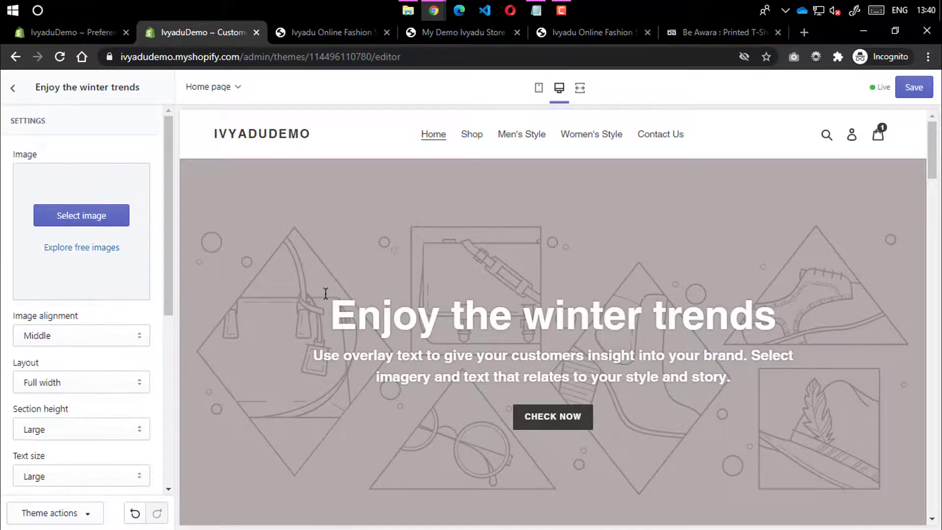
click(76, 213)
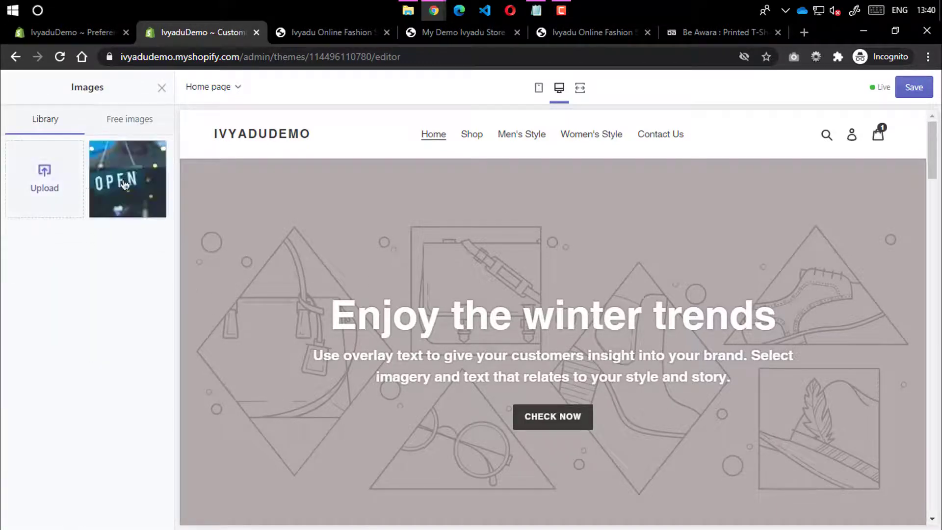
click(131, 122)
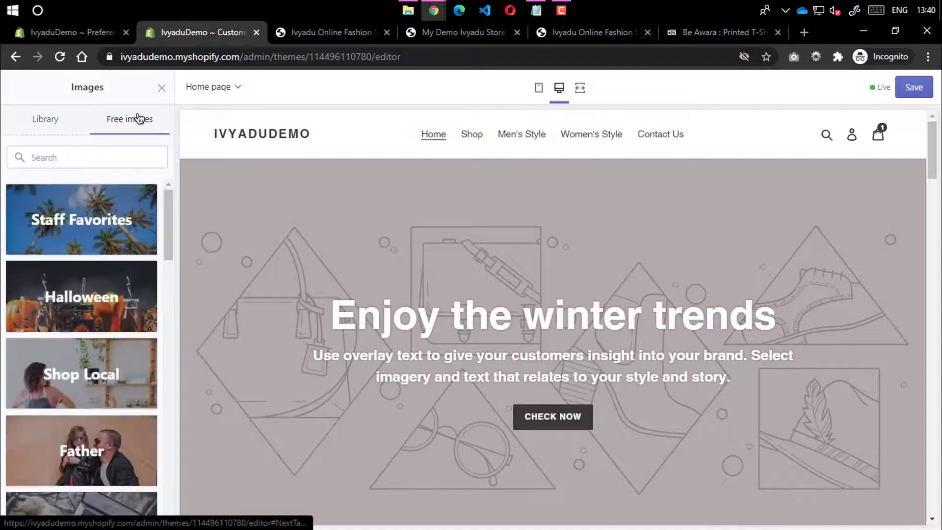
scroll(100, 359, down, 2)
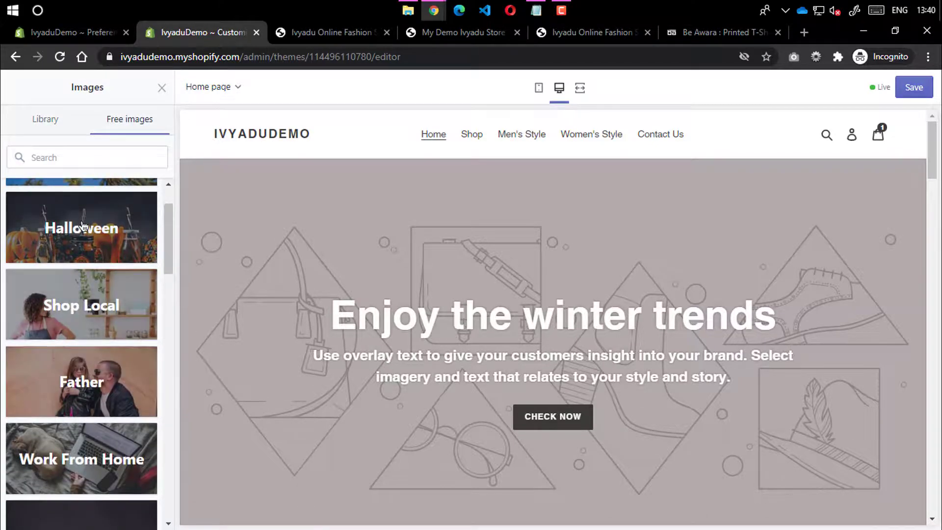
scroll(99, 360, down, 4)
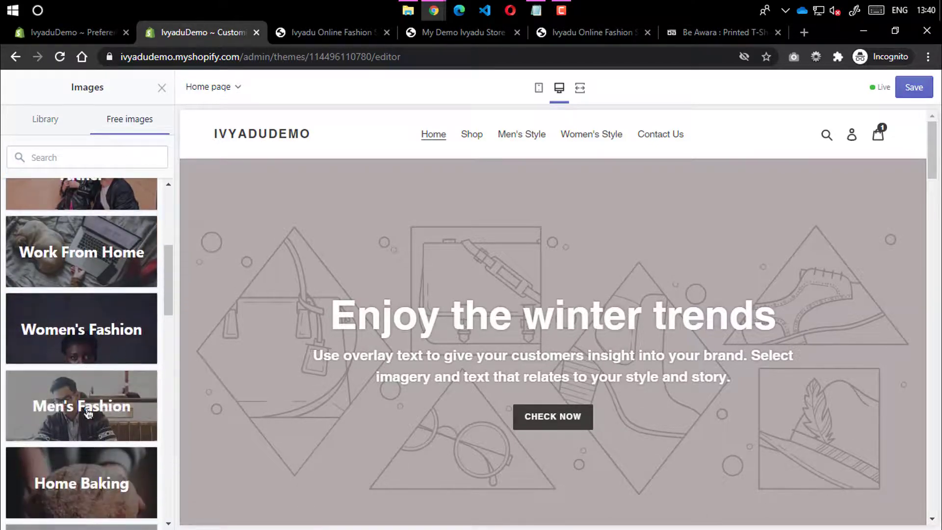
click(79, 404)
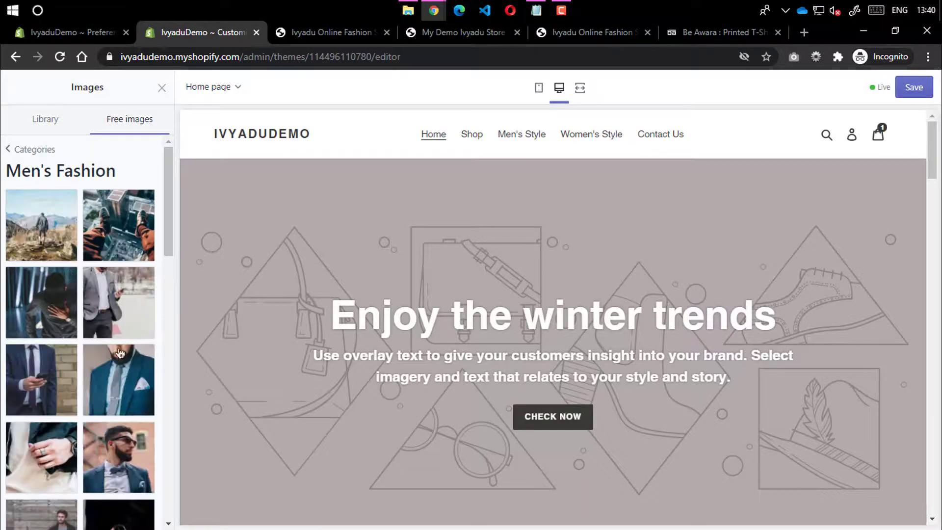
scroll(115, 358, down, 10)
scroll(114, 359, down, 10)
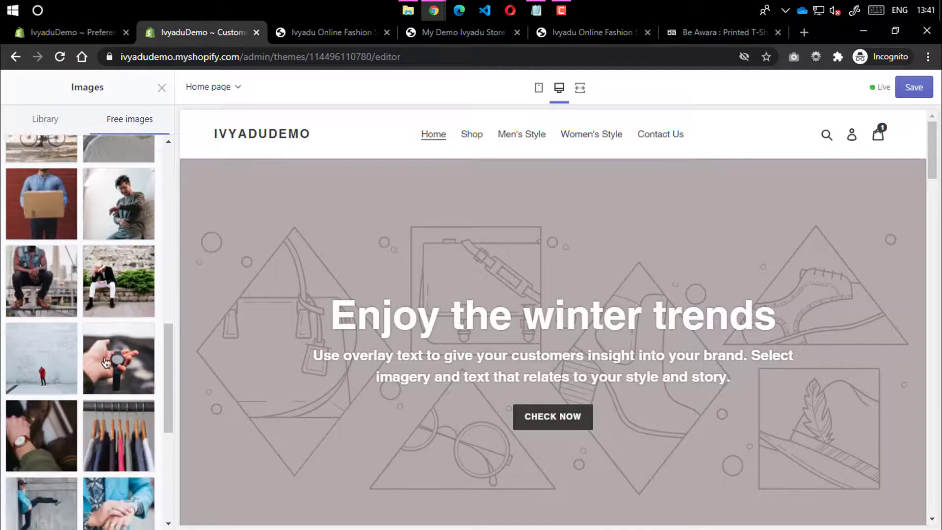
click(87, 419)
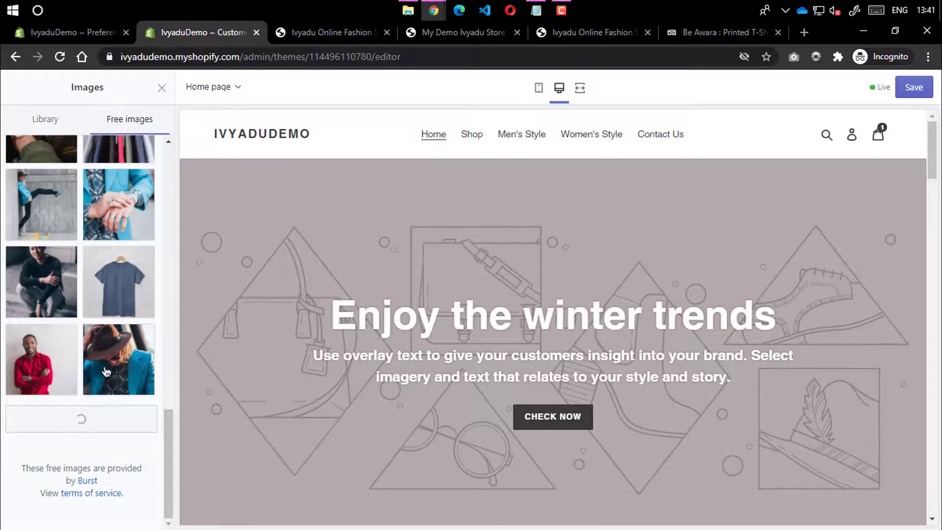
scroll(103, 358, down, 10)
click(106, 202)
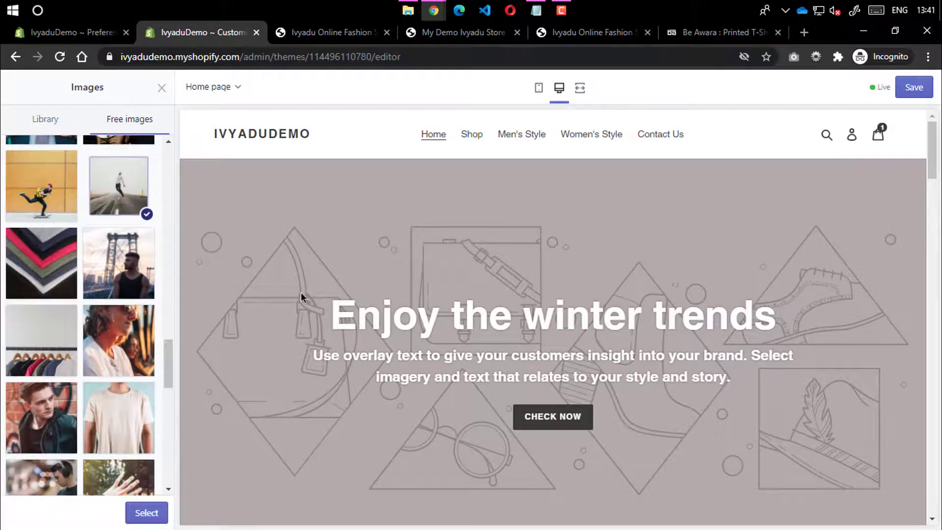
scroll(37, 211, up, 15)
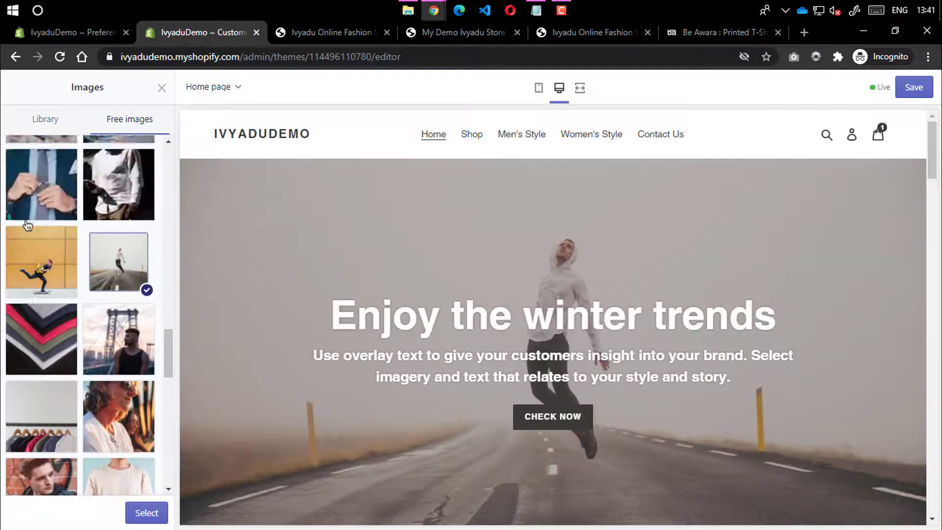
click(55, 126)
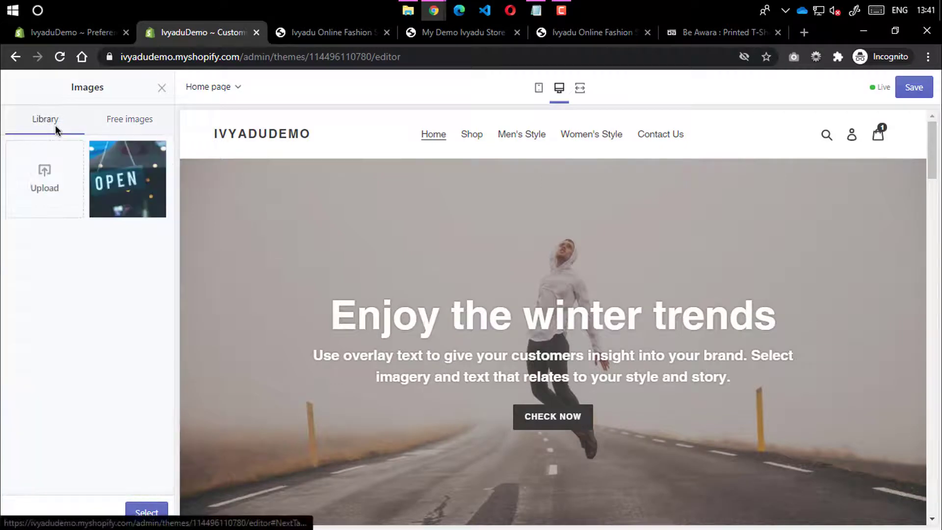
click(130, 120)
scroll(74, 216, down, 5)
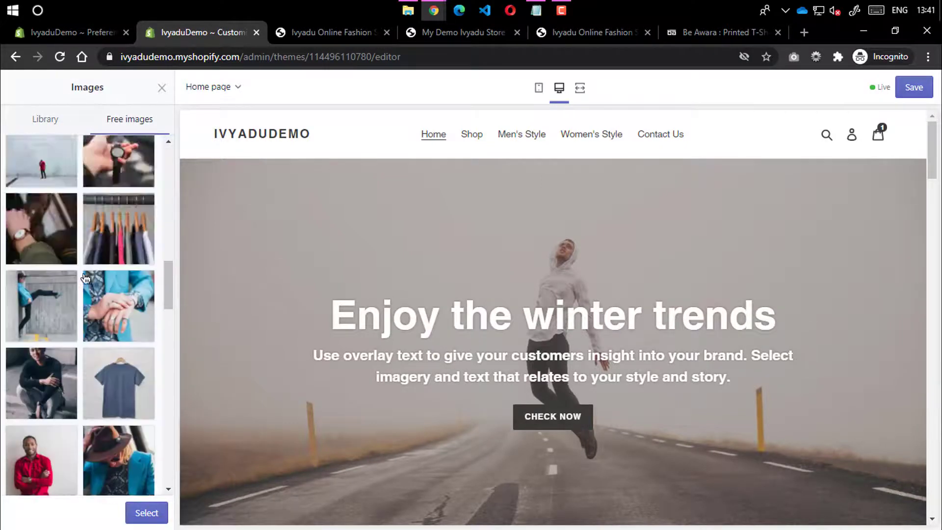
scroll(73, 215, up, 5)
click(43, 119)
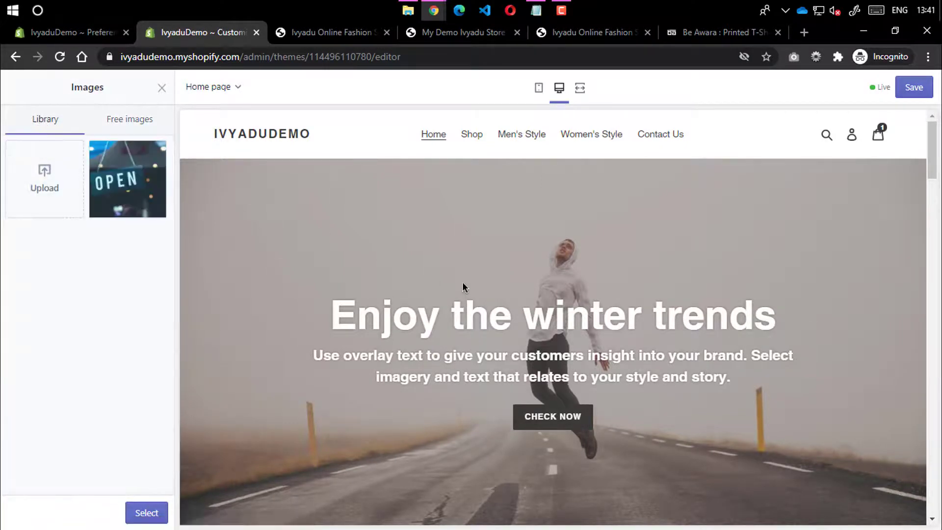
scroll(425, 261, down, 6)
scroll(491, 295, down, 3)
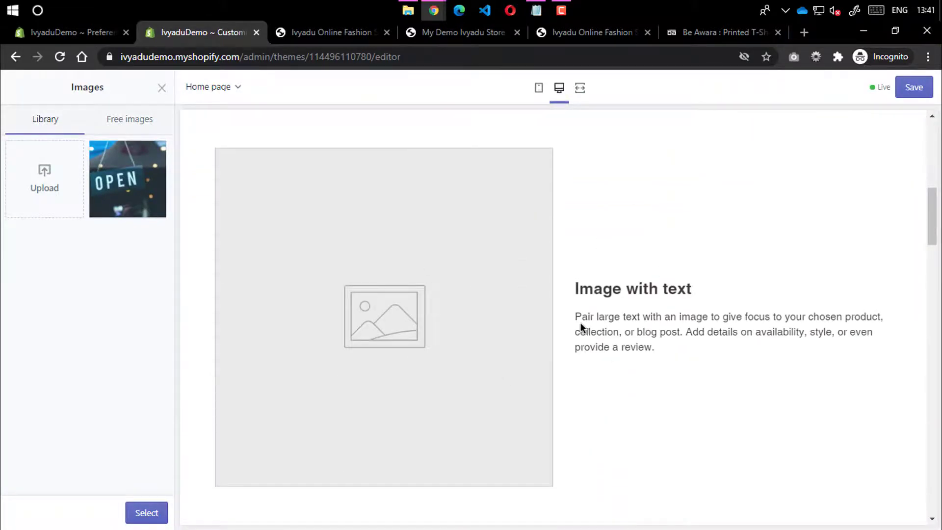
Close the image chooser without a photo and open the Image with text section's settings
click(161, 87)
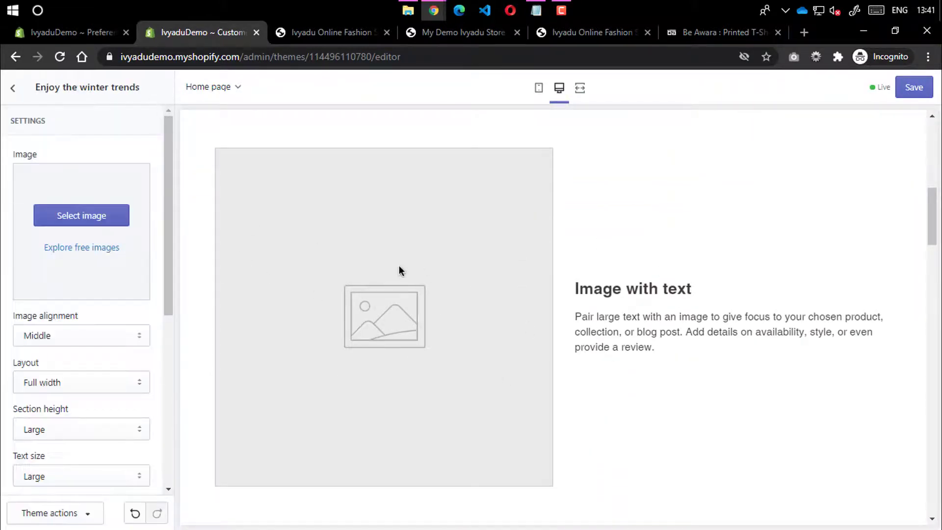
scroll(74, 221, down, 4)
scroll(59, 162, up, 4)
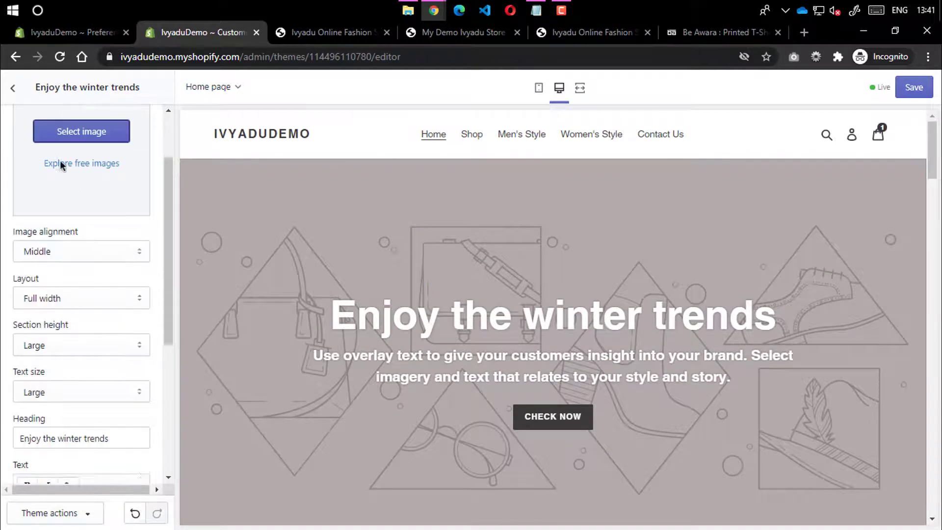
click(13, 88)
click(102, 255)
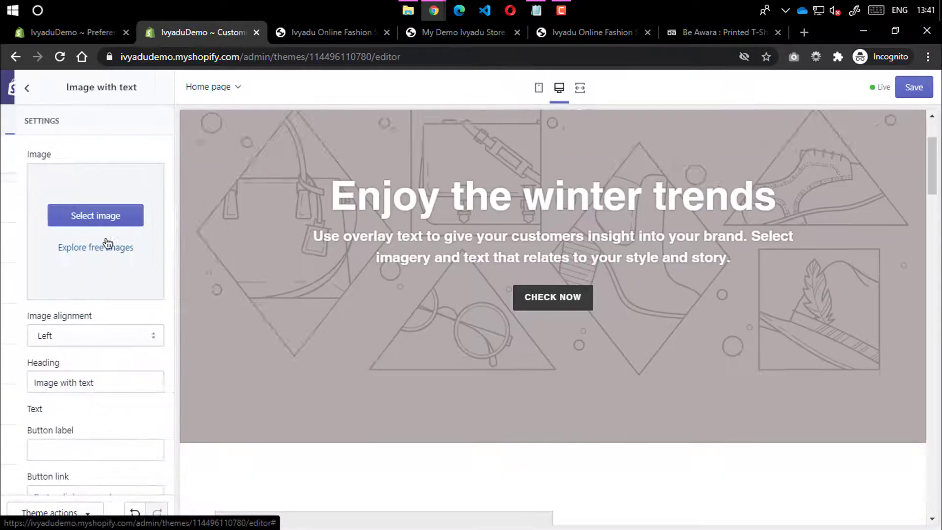
Compare the live storefronts' home pages, then bring up the image picker for Image with text
click(330, 33)
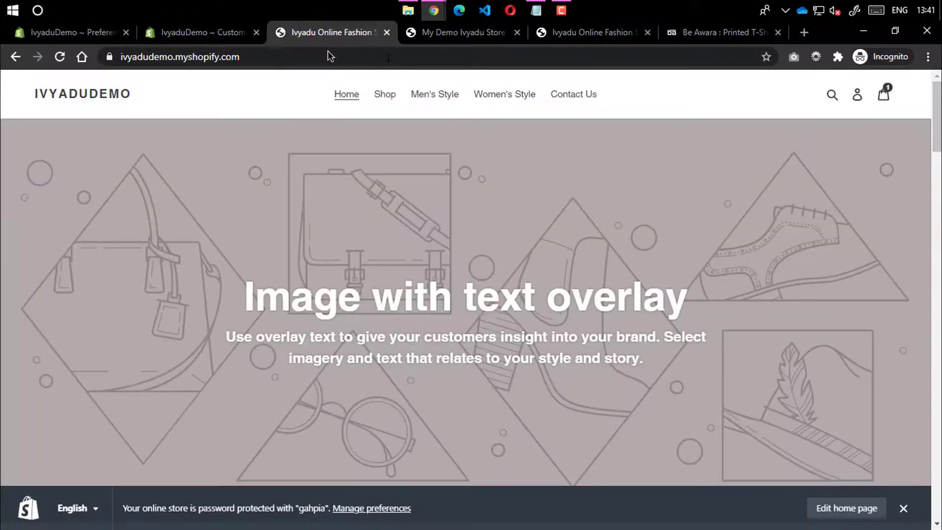
drag(305, 33, 420, 41)
click(356, 34)
scroll(343, 206, down, 8)
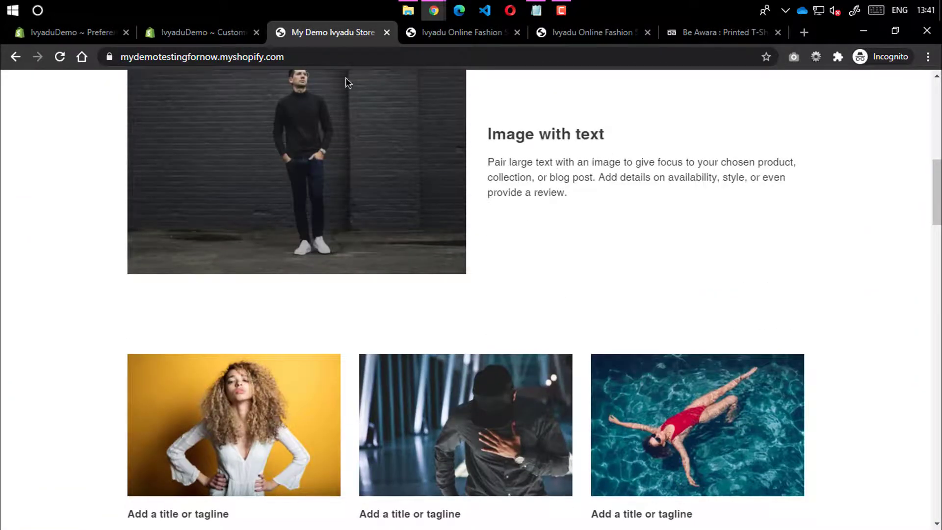
click(214, 36)
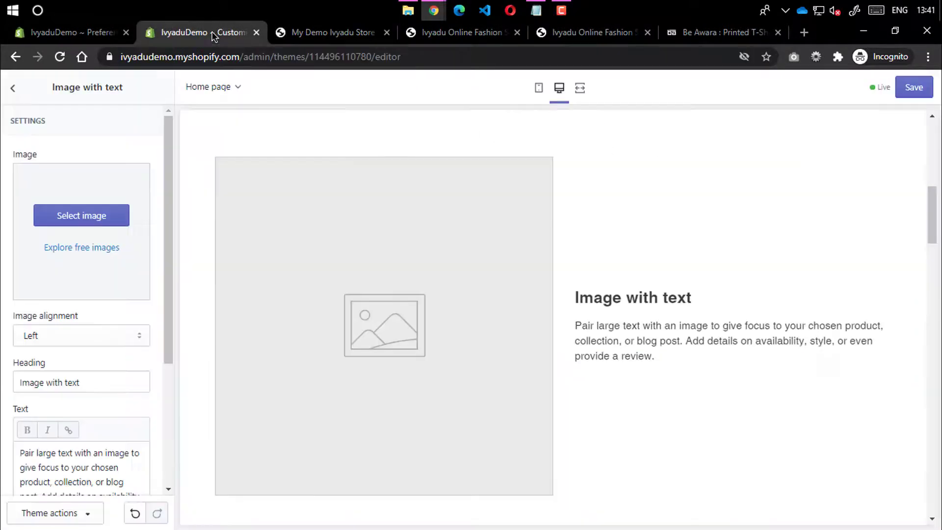
click(81, 220)
Browse the Men's Fashion free photo category and load more images
click(128, 122)
scroll(109, 215, down, 4)
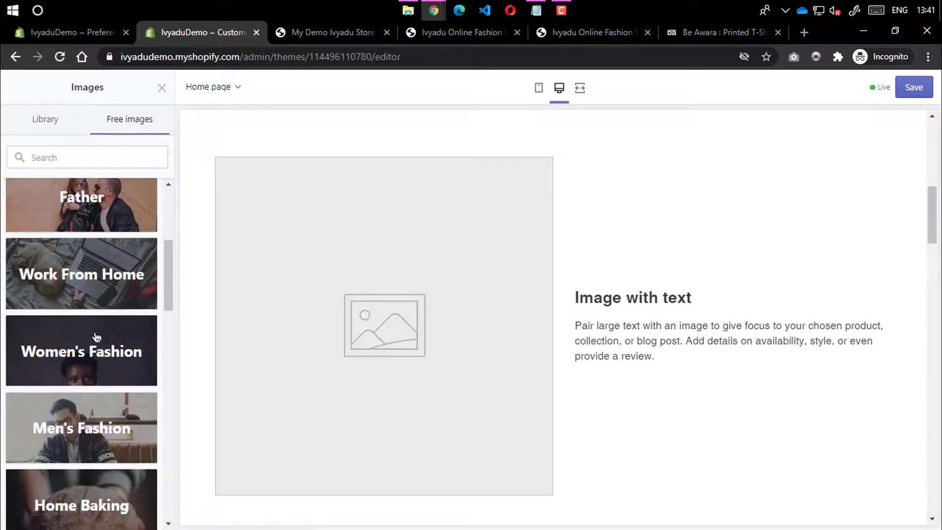
scroll(109, 215, down, 4)
click(109, 215)
scroll(34, 211, down, 2)
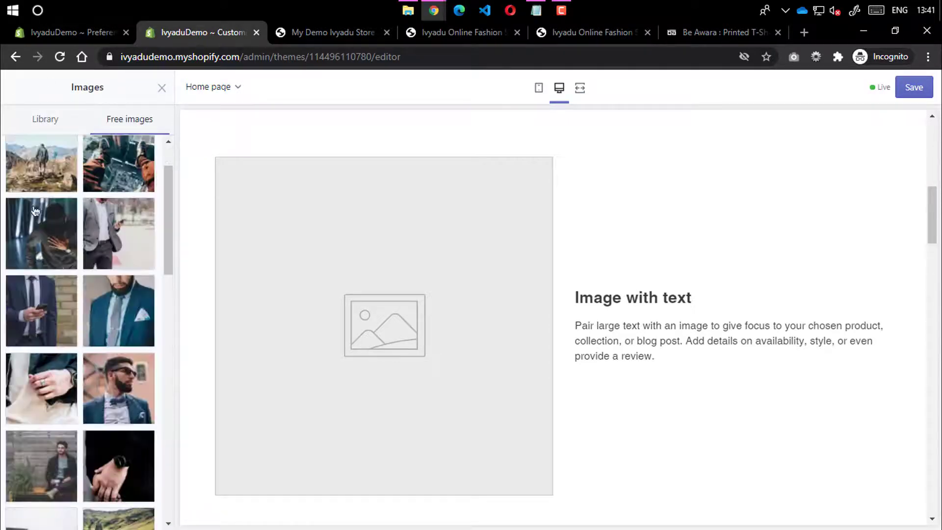
scroll(58, 223, down, 15)
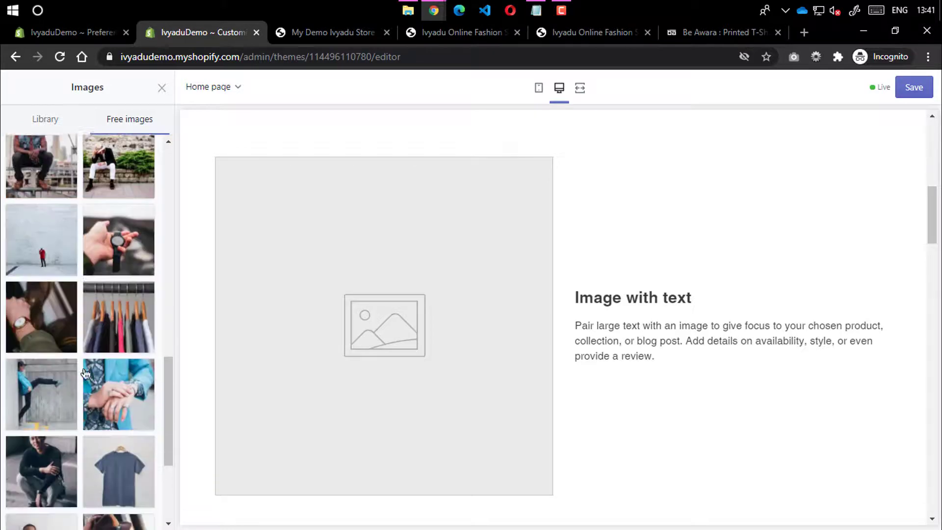
click(76, 483)
scroll(81, 436, down, 5)
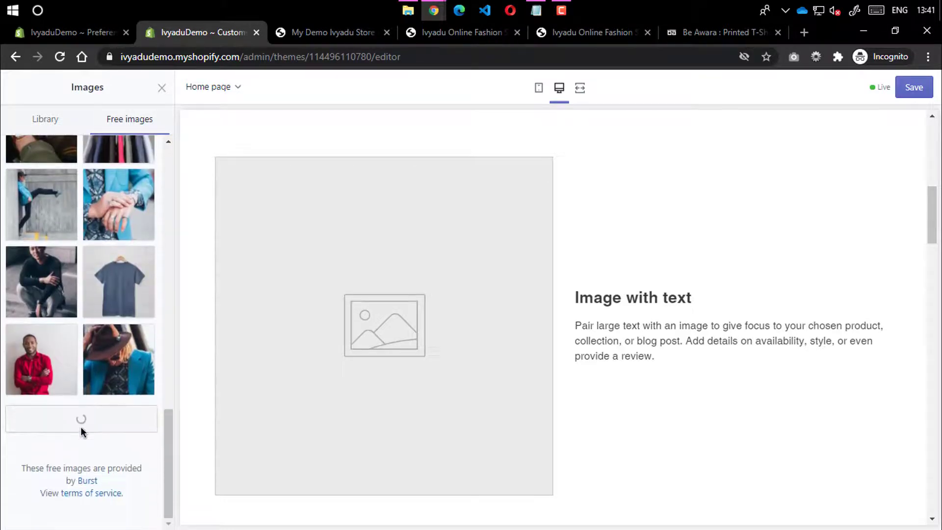
scroll(88, 289, down, 4)
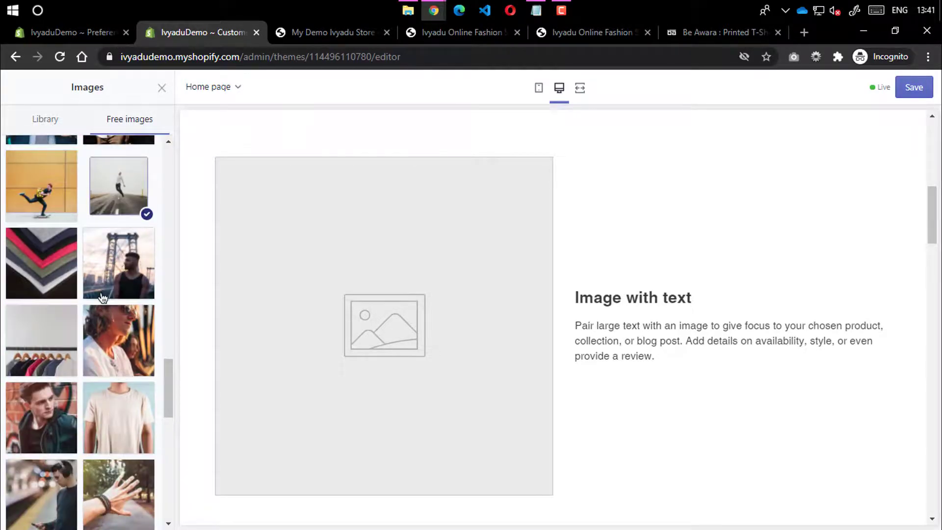
scroll(102, 297, down, 10)
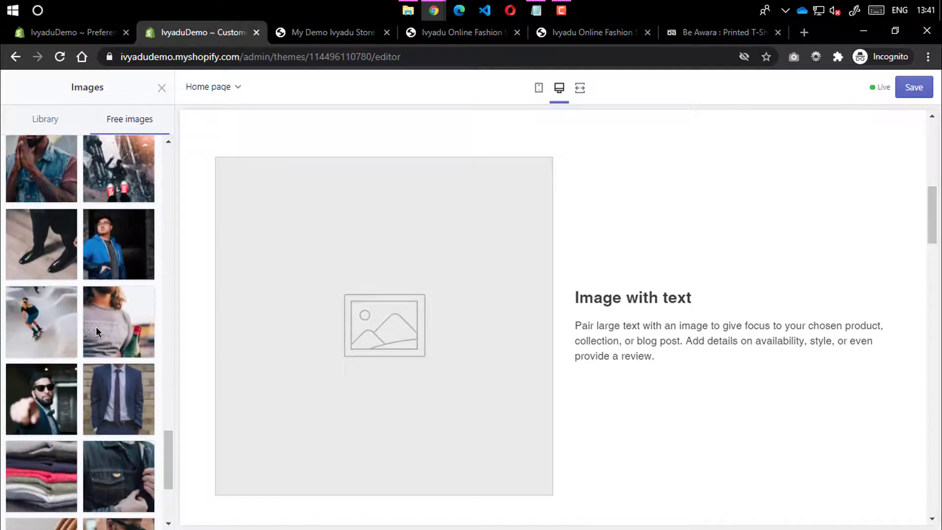
scroll(96, 329, down, 4)
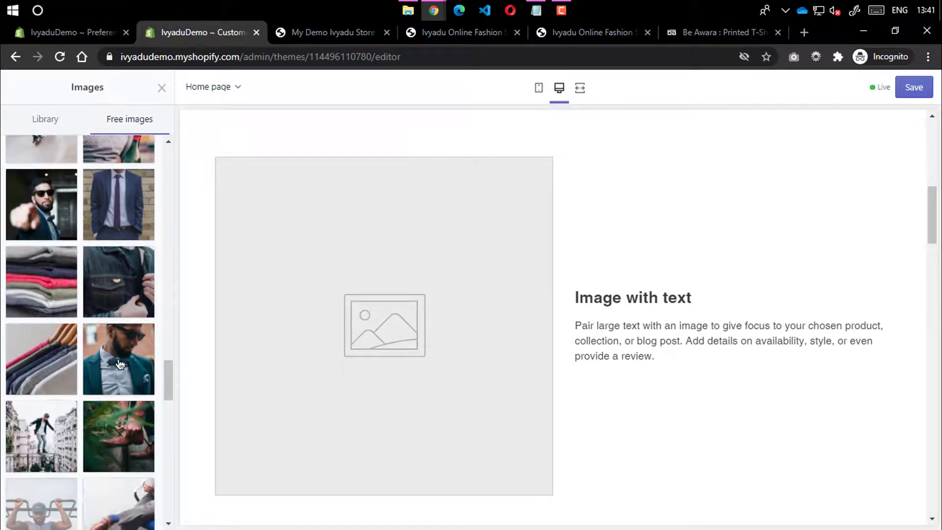
scroll(127, 378, down, 5)
scroll(133, 386, down, 10)
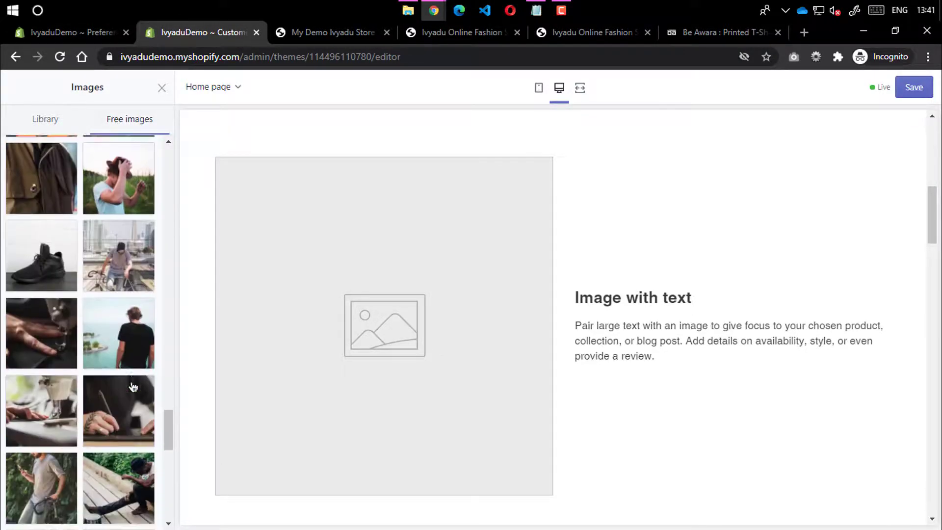
scroll(133, 387, down, 3)
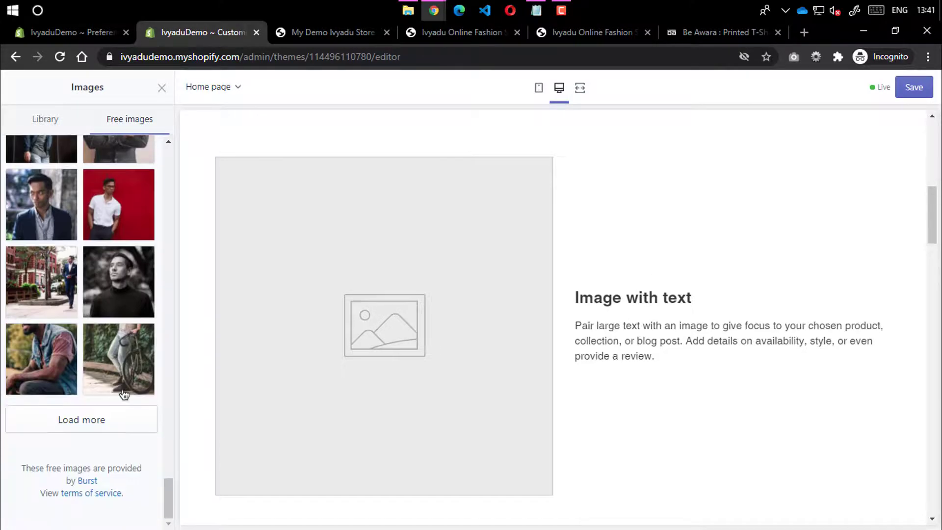
Load two more batches of Men's Fashion photos and scroll back through them
click(104, 419)
scroll(116, 395, down, 8)
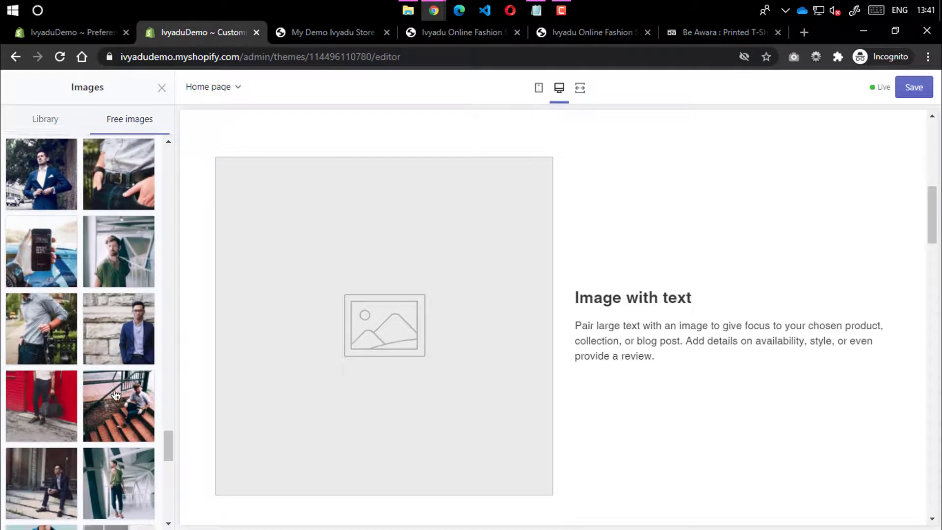
scroll(115, 395, down, 6)
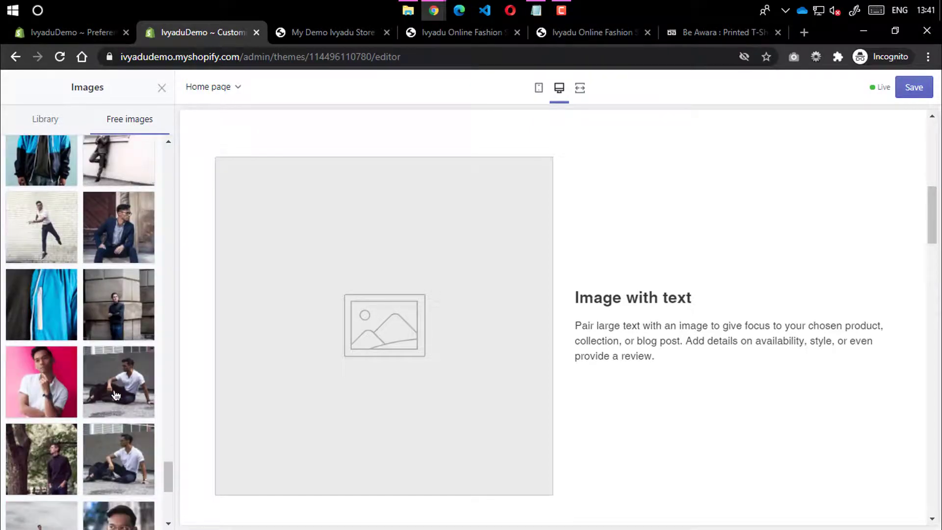
scroll(115, 395, down, 1)
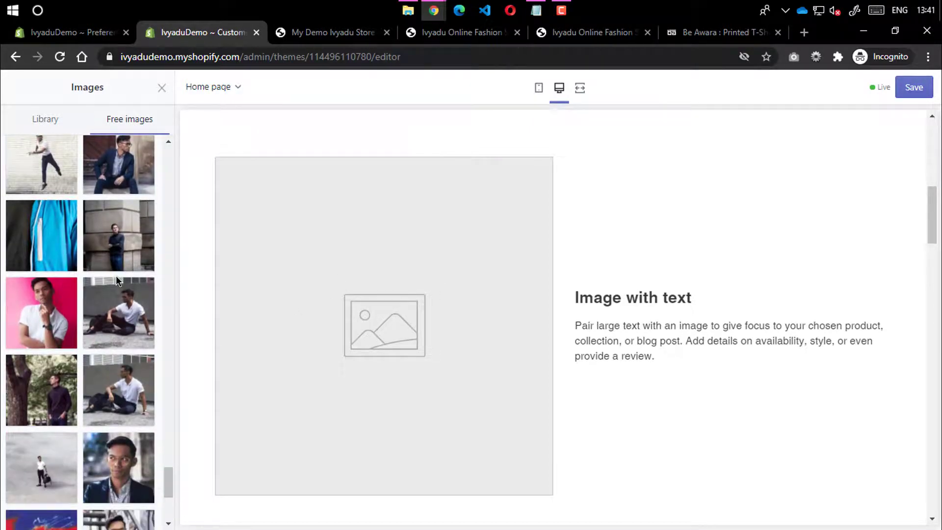
scroll(116, 275, down, 5)
click(116, 412)
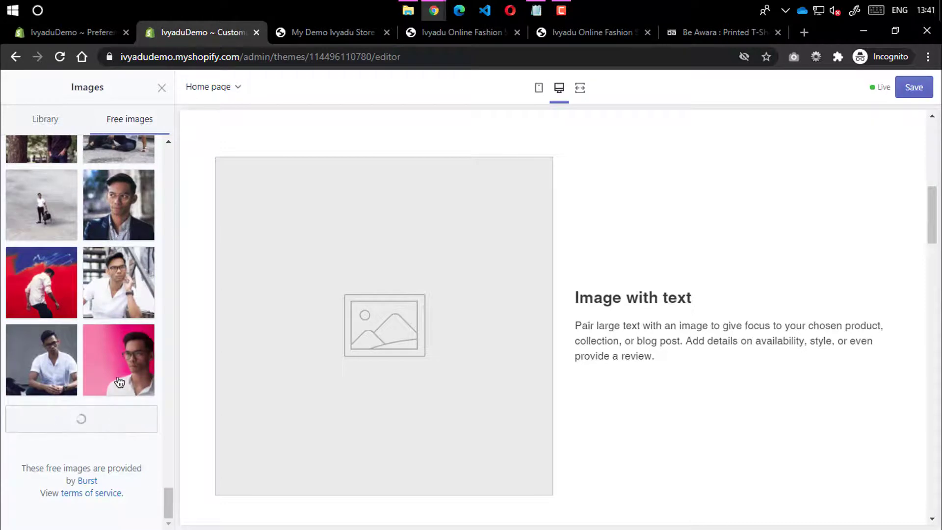
scroll(119, 382, down, 15)
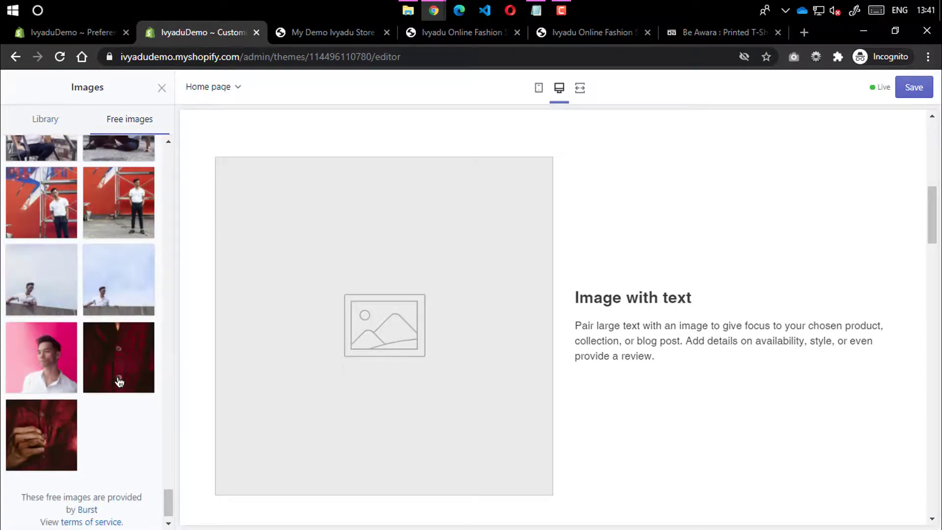
scroll(125, 343, up, 10)
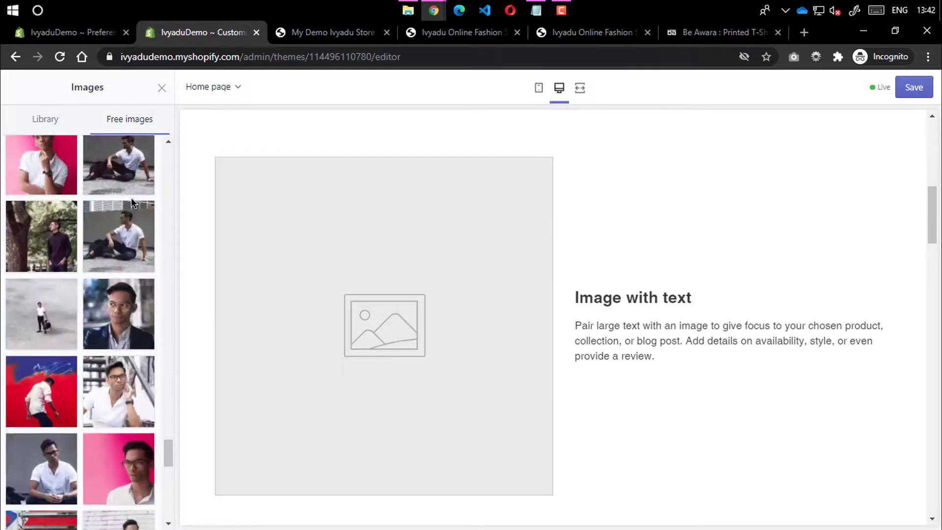
scroll(131, 197, up, 10)
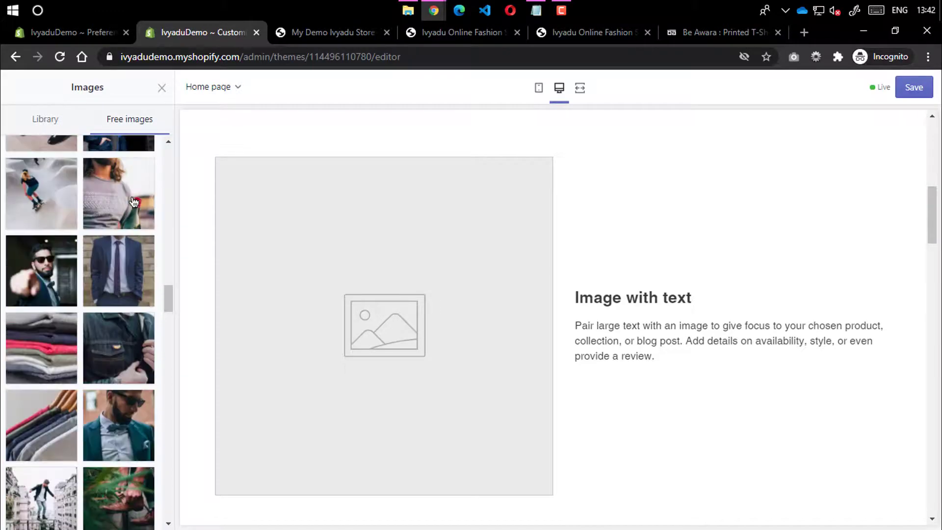
scroll(133, 202, up, 10)
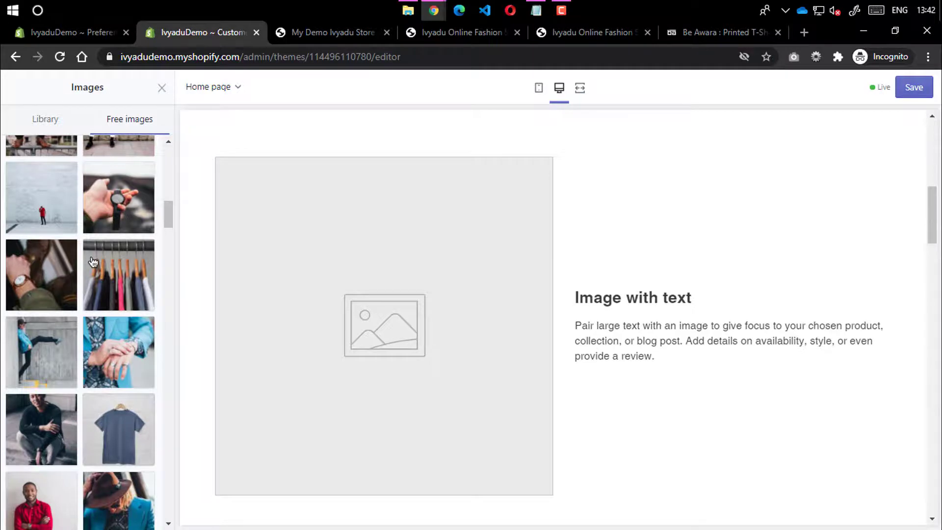
scroll(93, 265, up, 5)
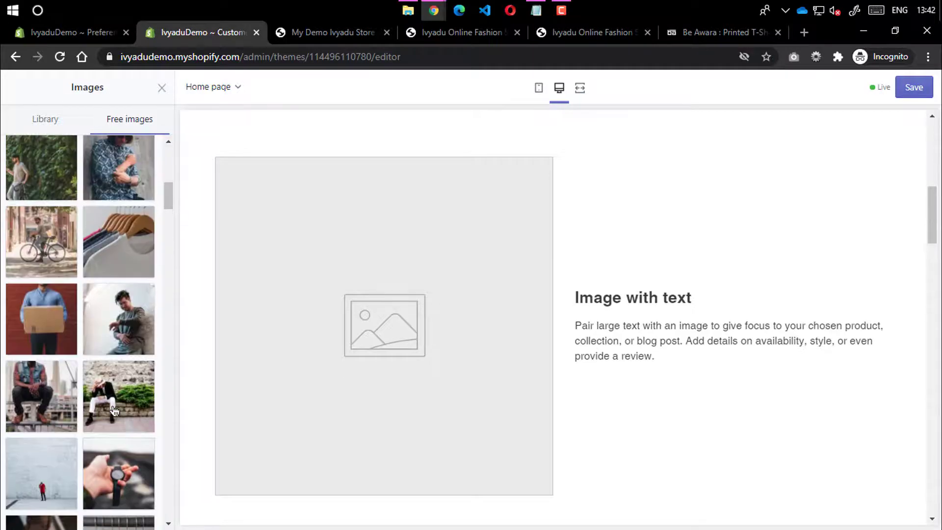
Set the photo of the man sitting on a stone wall as the section image
click(114, 410)
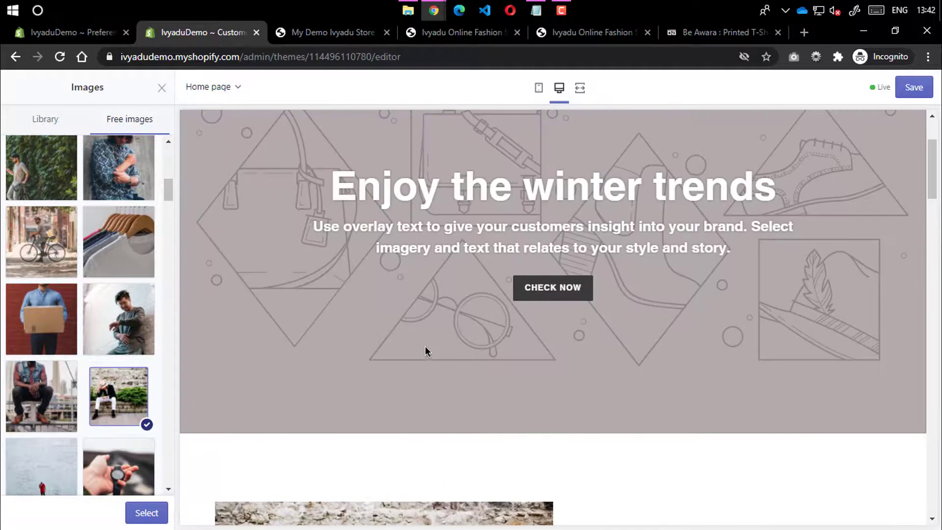
scroll(425, 346, up, 3)
scroll(117, 177, up, 4)
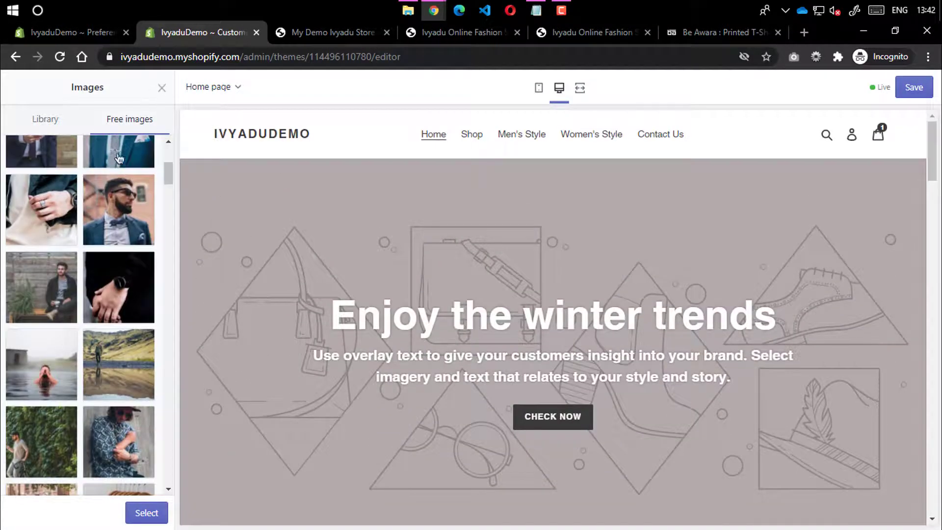
scroll(120, 167, up, 4)
click(131, 512)
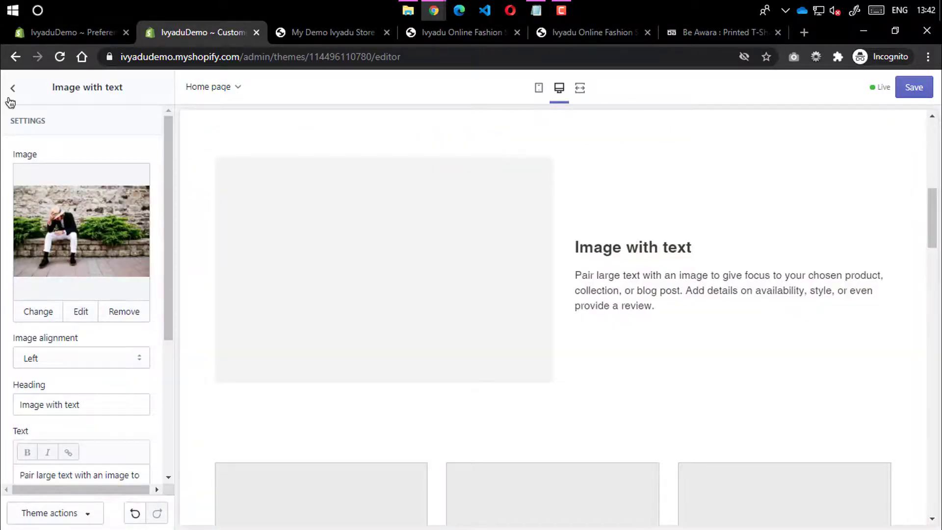
click(13, 87)
Open the Enjoy the winter trends banner's image picker and browse Men's Fashion free photos
click(63, 218)
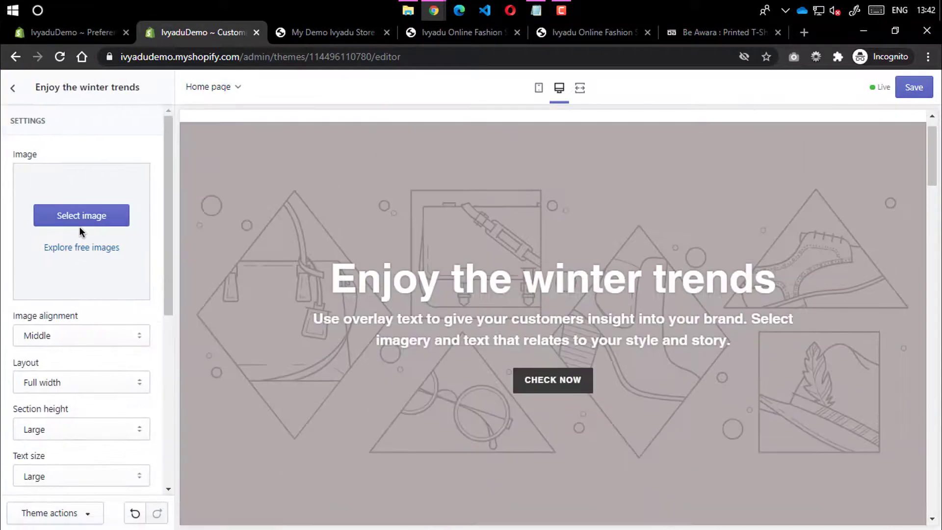
click(84, 237)
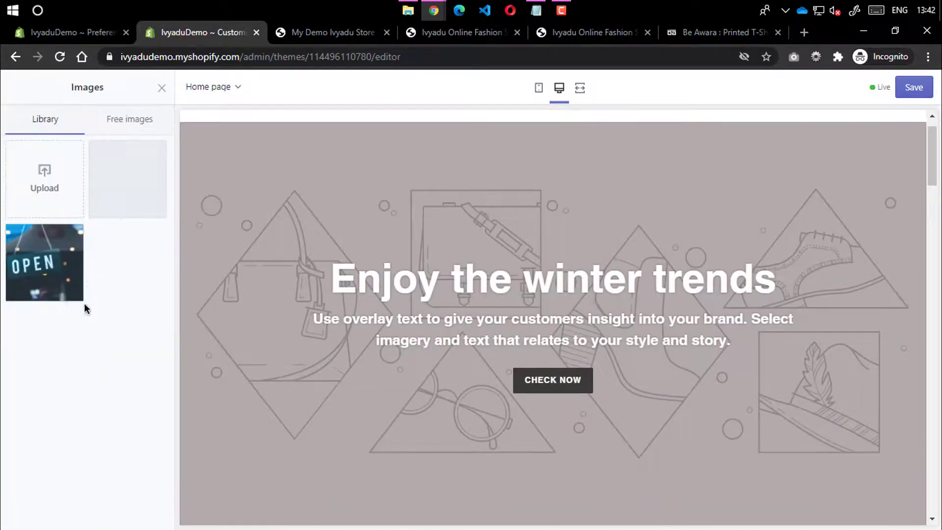
click(127, 121)
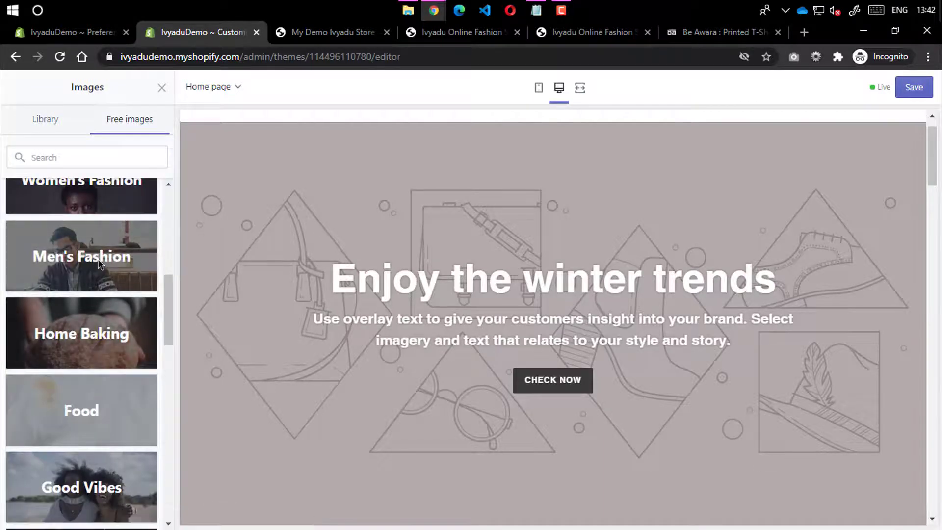
click(91, 271)
scroll(78, 463, down, 10)
scroll(89, 496, down, 2)
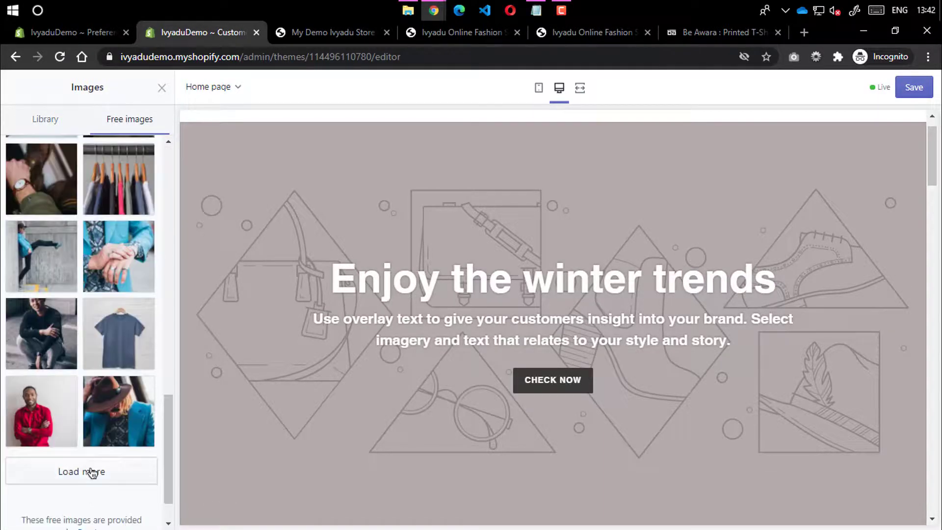
scroll(94, 456, down, 15)
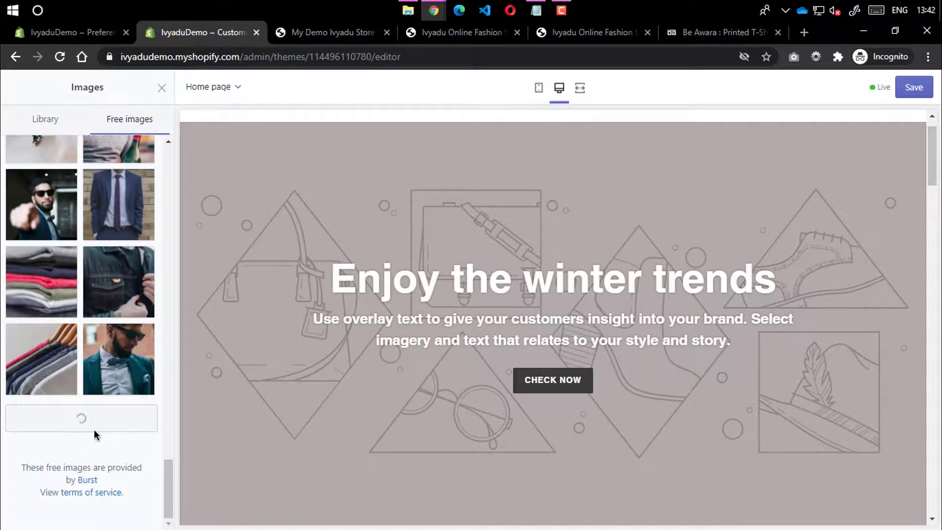
scroll(98, 425, down, 5)
scroll(131, 388, down, 5)
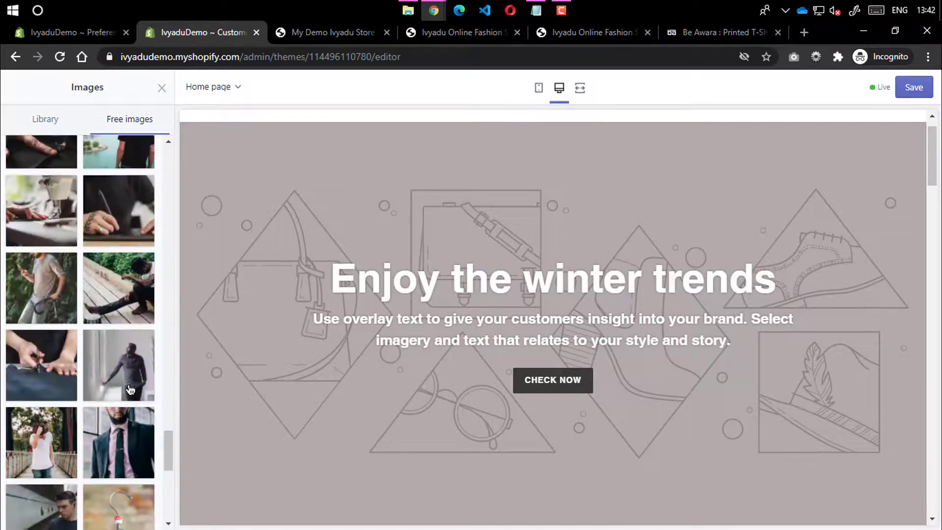
scroll(130, 390, down, 10)
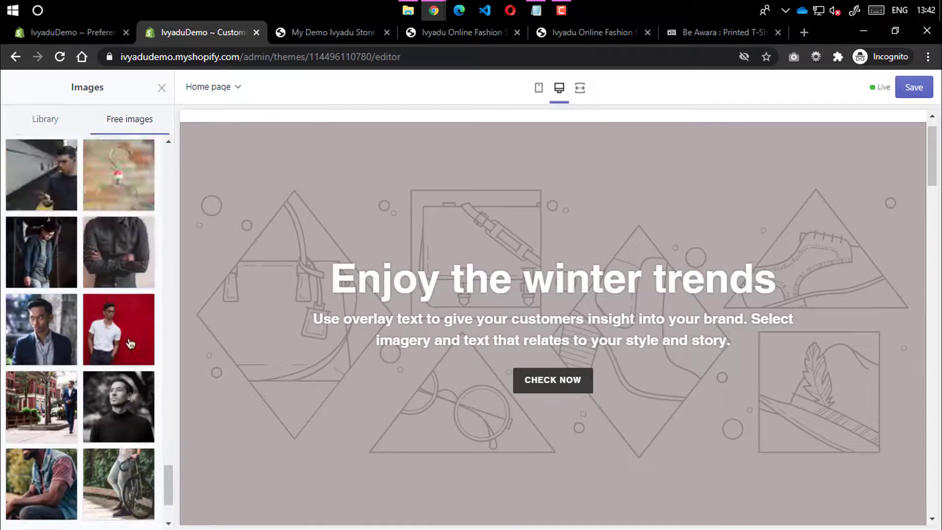
scroll(140, 296, up, 10)
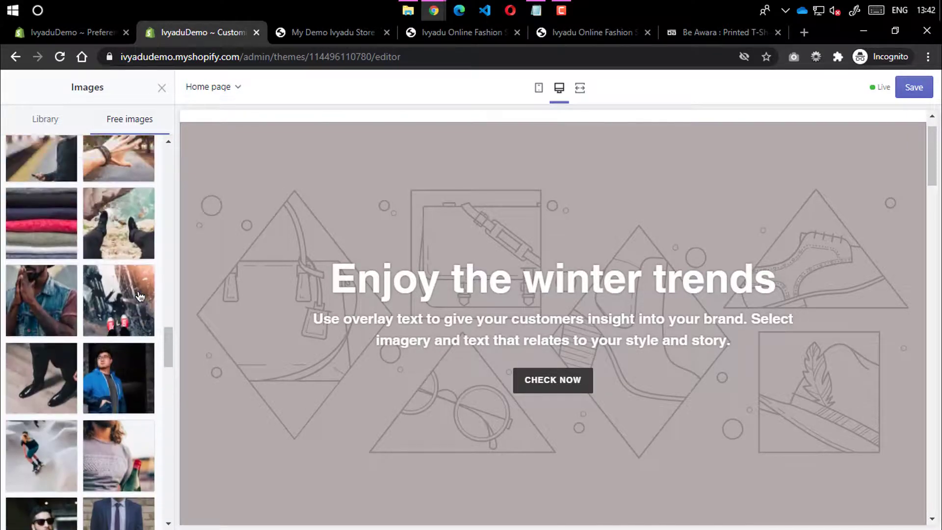
scroll(139, 296, up, 6)
Choose the photo of the man leaping on a foggy road for the banner
click(118, 418)
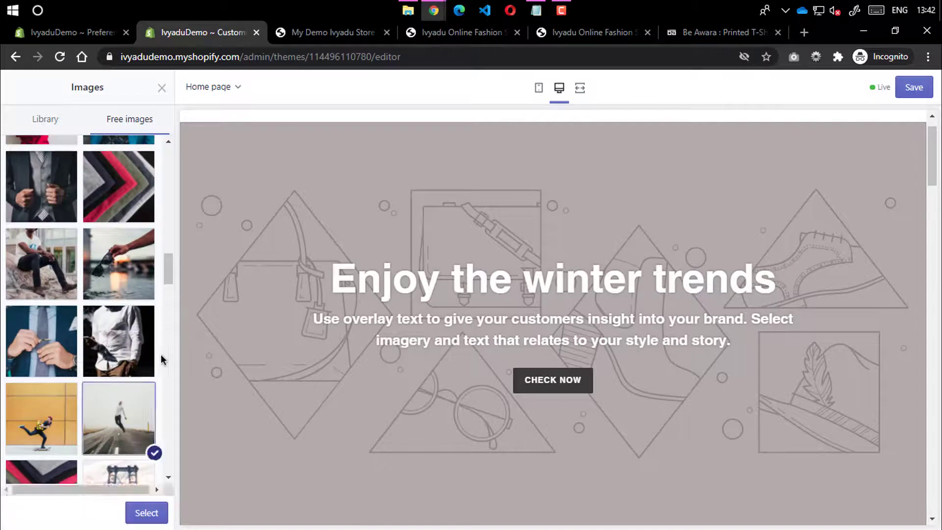
click(139, 515)
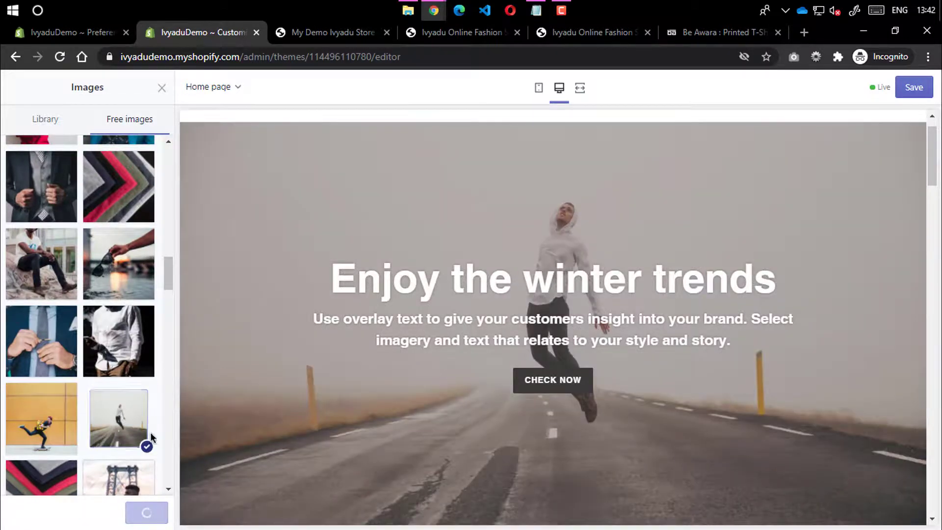
click(15, 89)
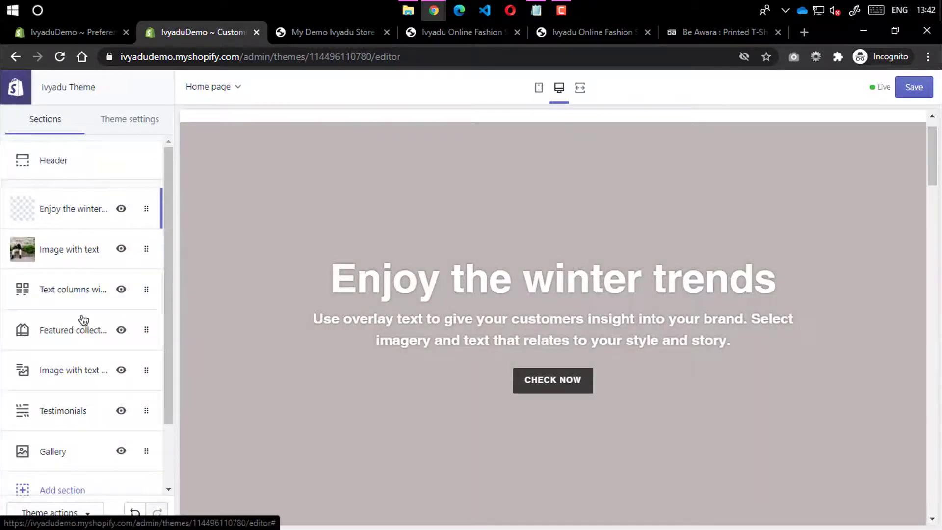
scroll(83, 317, down, 3)
scroll(82, 313, up, 3)
scroll(472, 322, down, 7)
Look at the Text columns with images settings, then go back to the sections list
scroll(446, 299, up, 5)
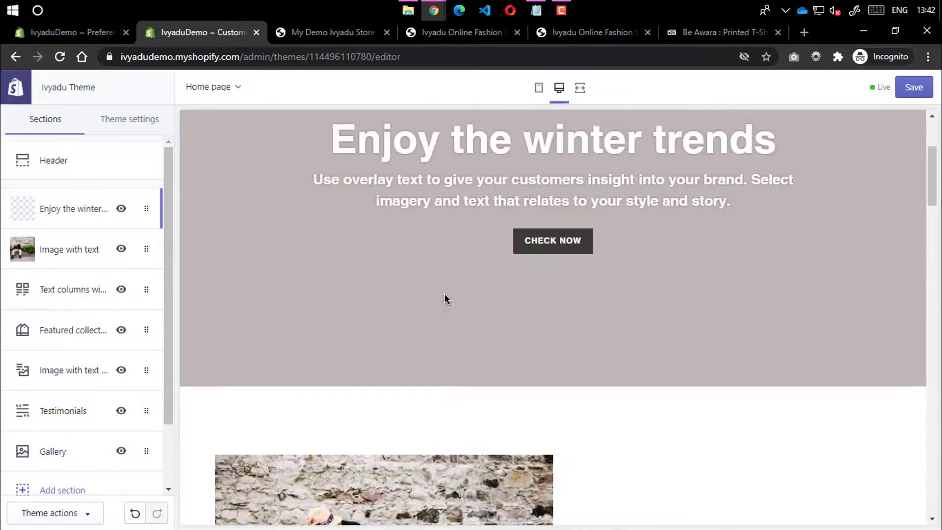
scroll(564, 267, down, 4)
scroll(607, 285, down, 7)
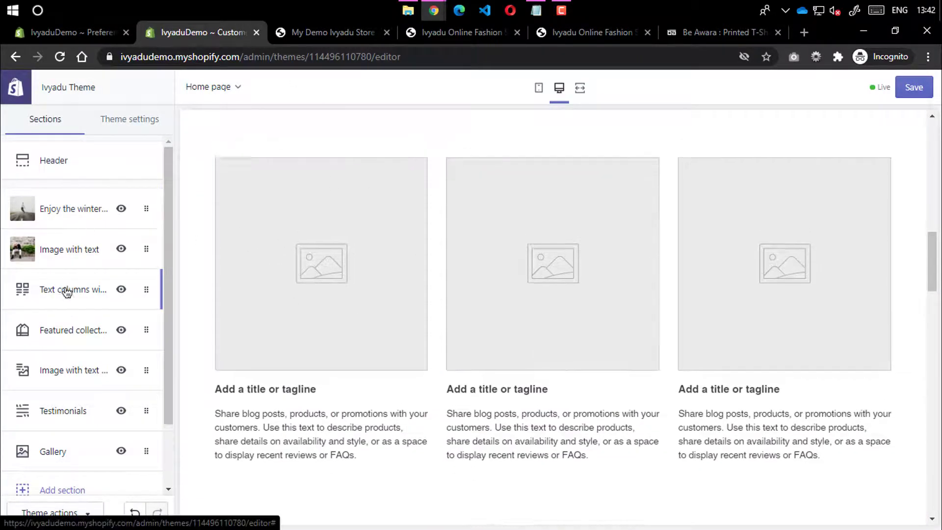
click(63, 293)
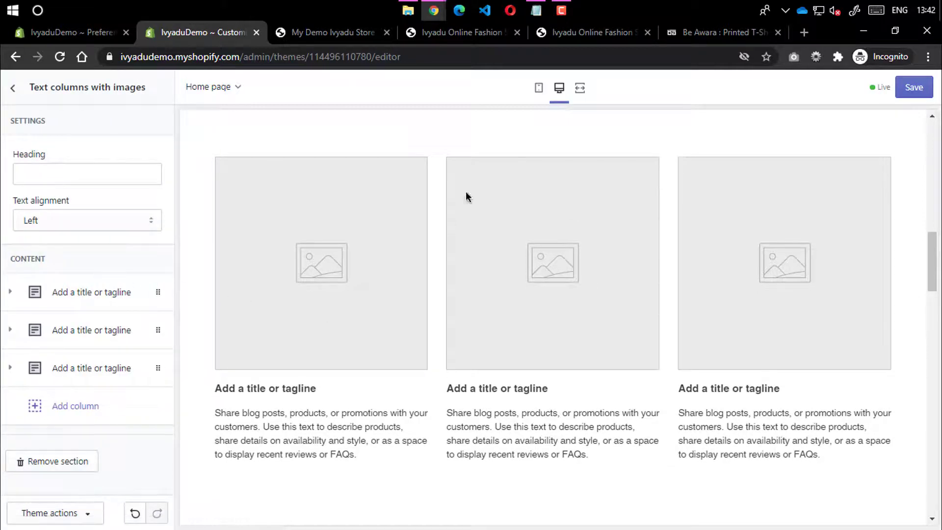
click(13, 89)
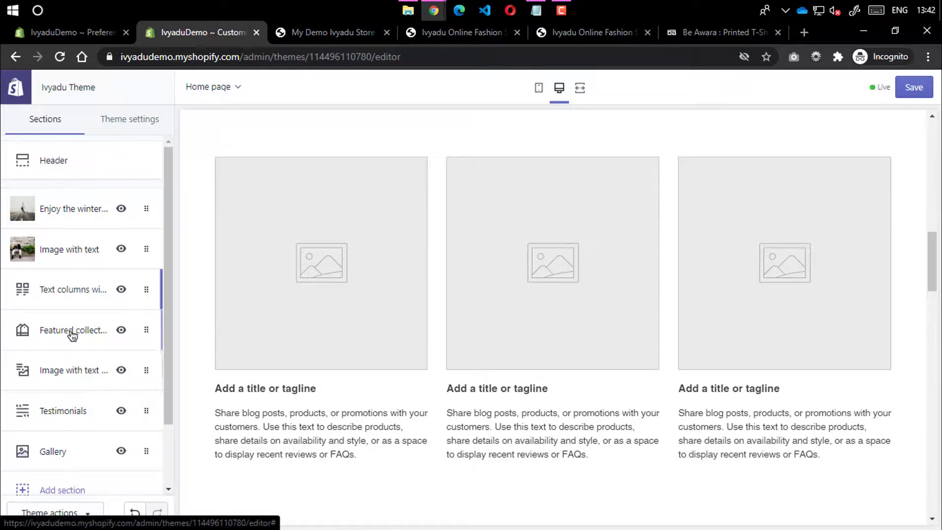
Move Featured collection below Image with text overlay and reopen Text columns with images
drag(72, 329, 92, 361)
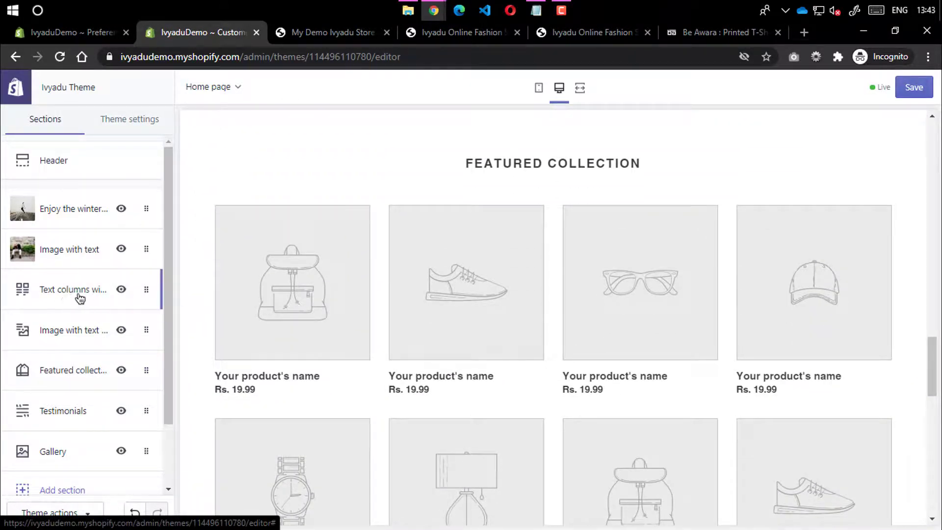
scroll(442, 276, up, 15)
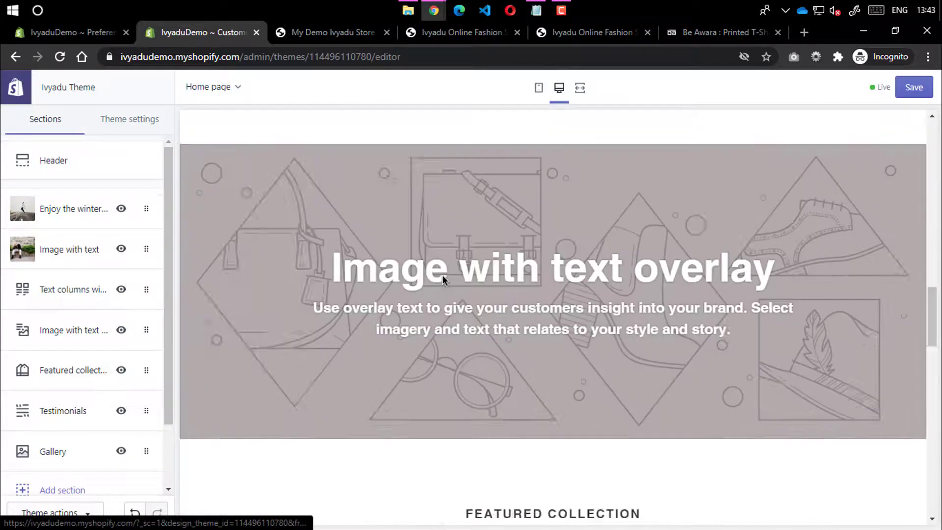
scroll(439, 270, down, 5)
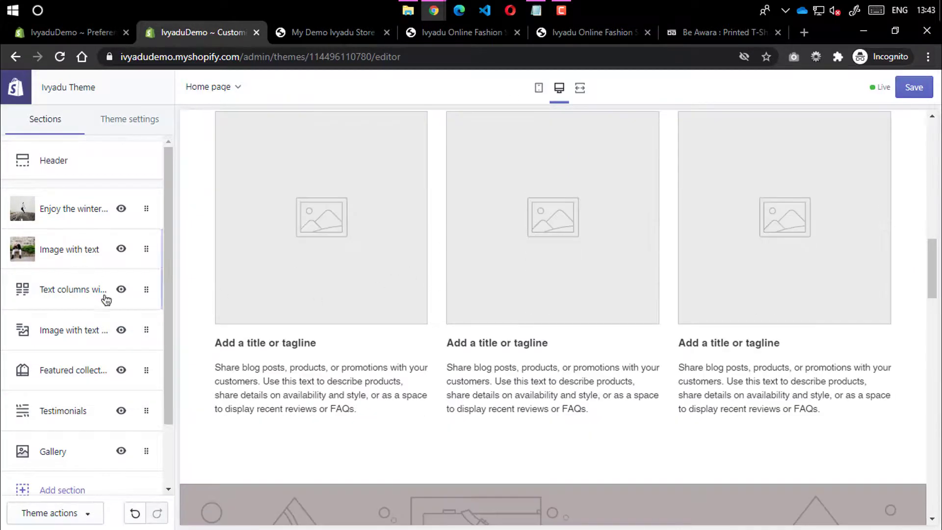
click(121, 290)
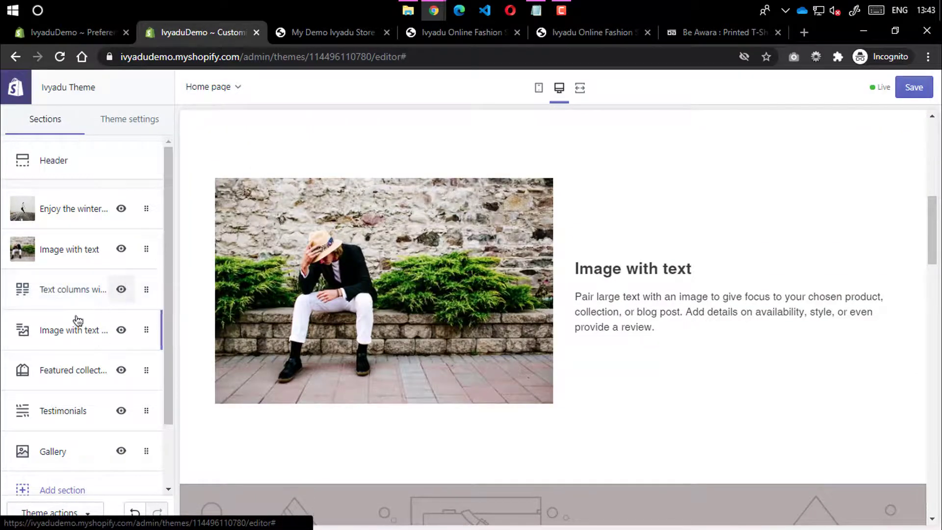
click(66, 295)
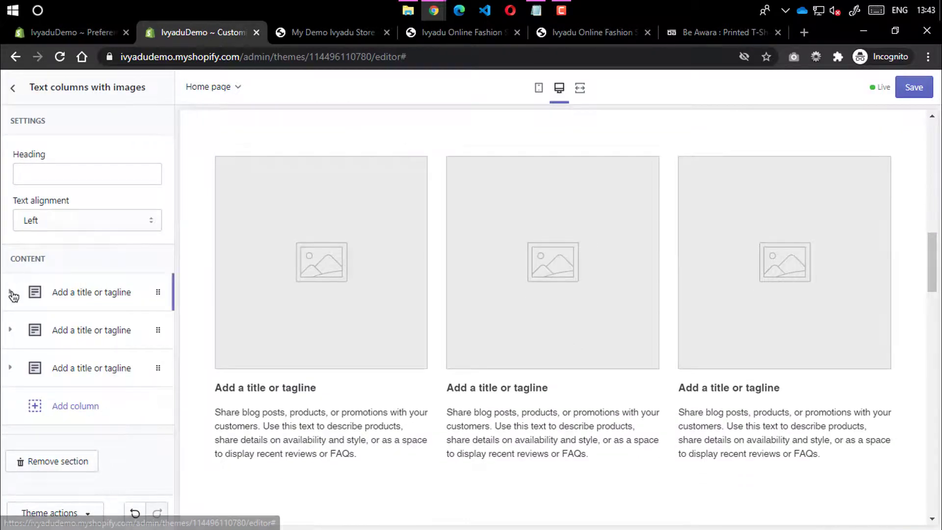
Expand the first column and try Centered alignment before keeping it Left-aligned
click(9, 292)
scroll(61, 222, up, 3)
click(62, 222)
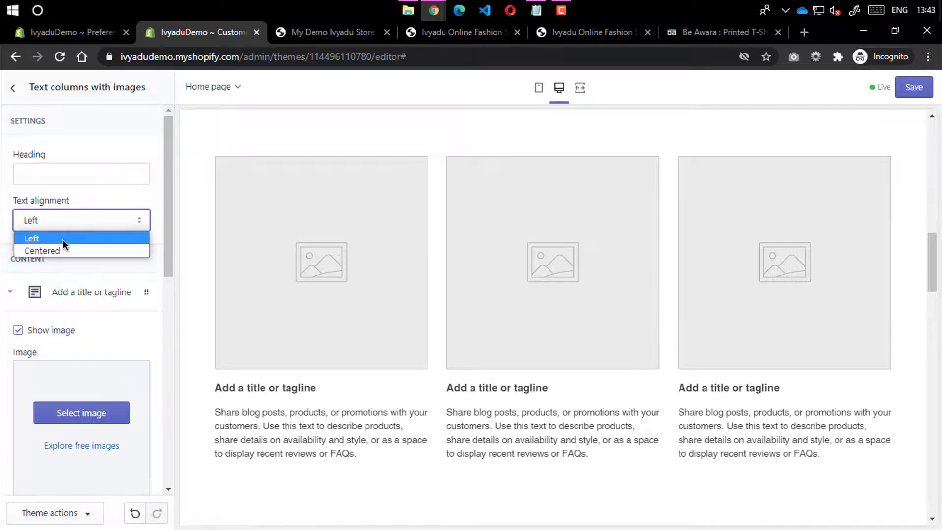
click(67, 251)
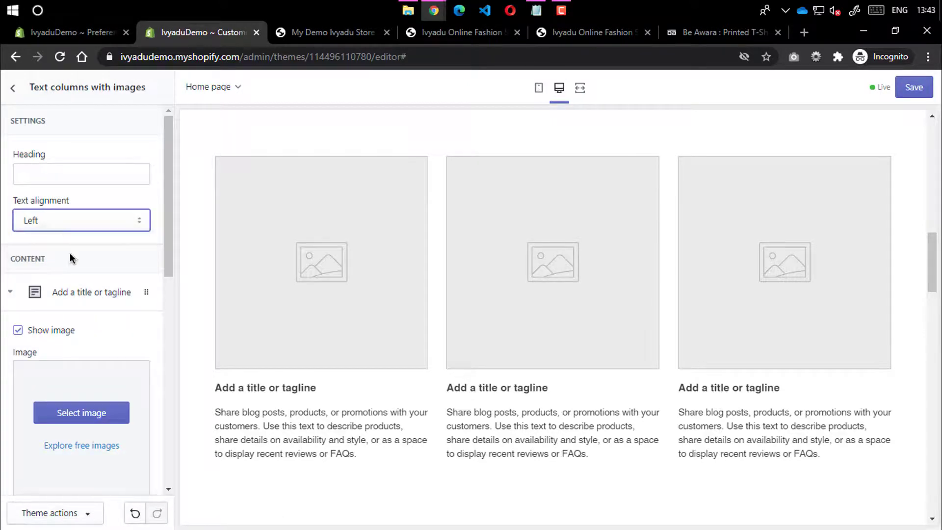
click(78, 216)
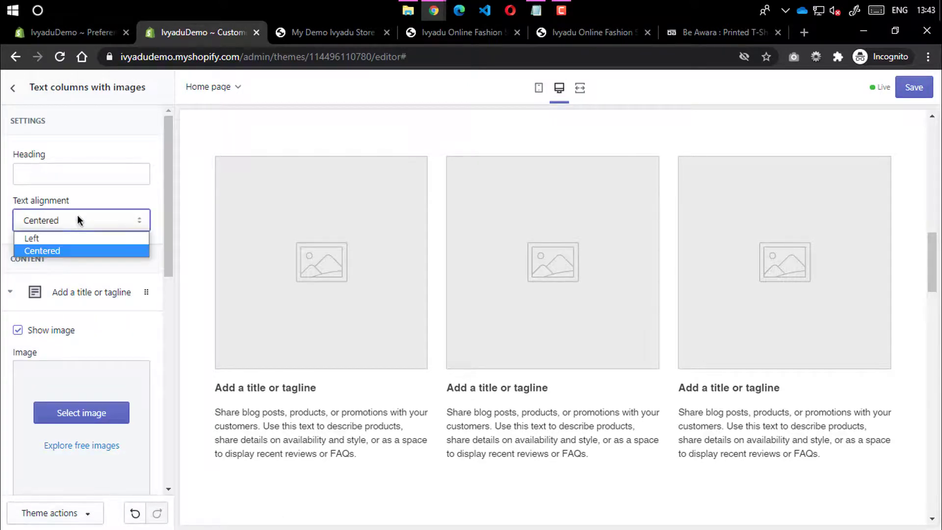
click(63, 239)
Start picking the first column's image, cancel the file upload, and use free images instead
scroll(41, 314, down, 3)
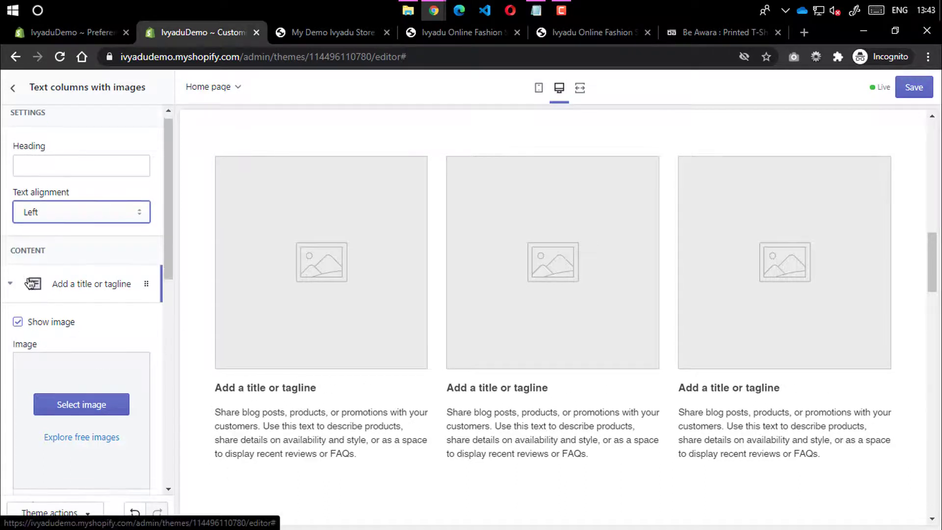
click(80, 272)
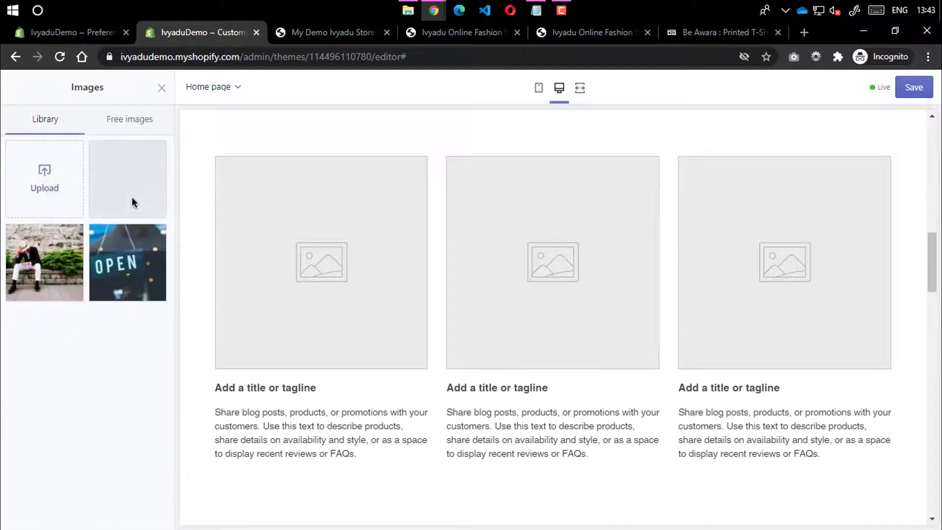
click(369, 34)
scroll(389, 253, down, 5)
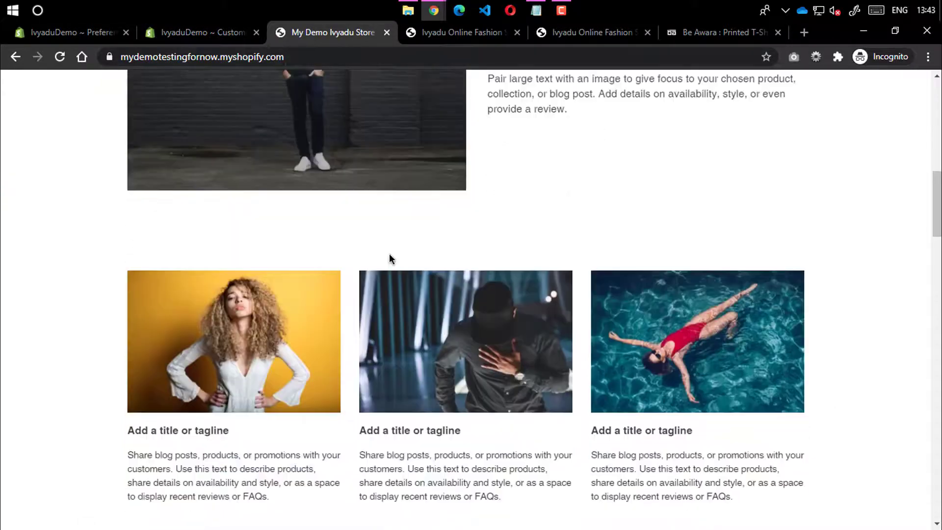
scroll(563, 248, up, 1)
click(199, 33)
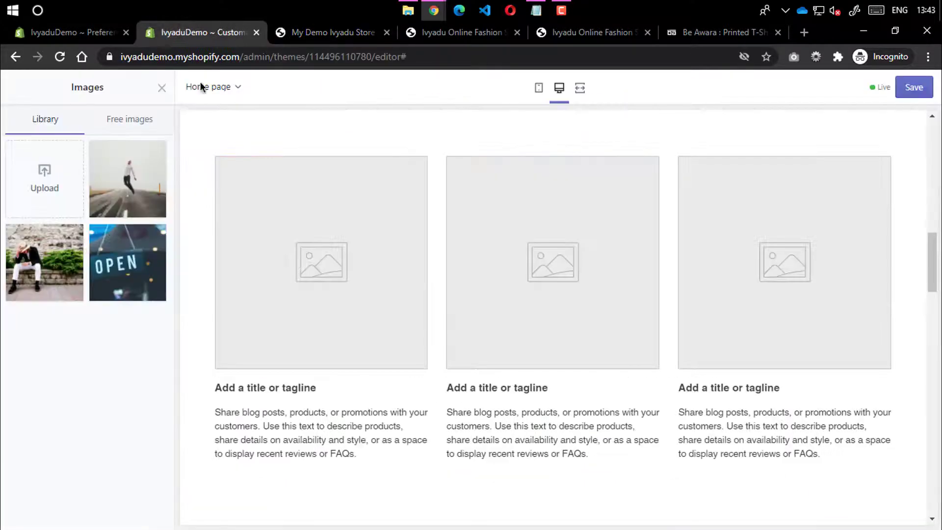
click(70, 195)
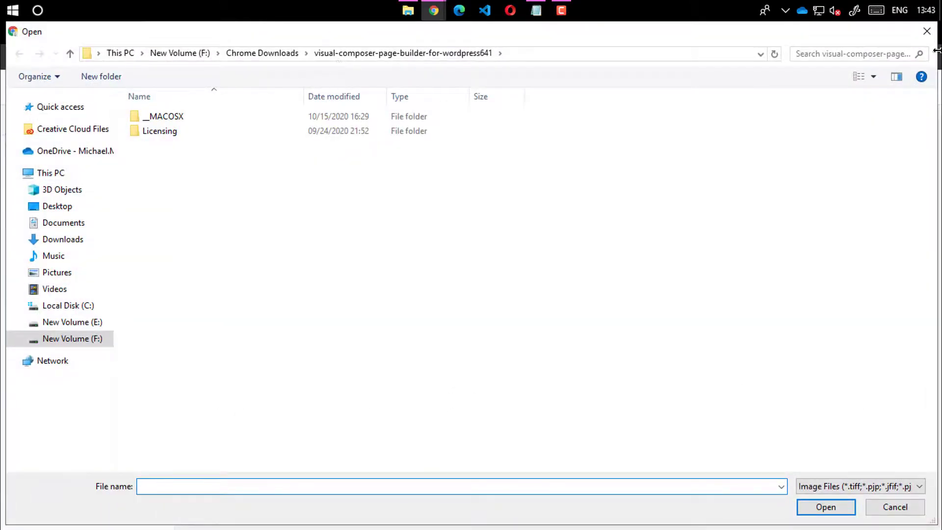
key(Escape)
click(304, 39)
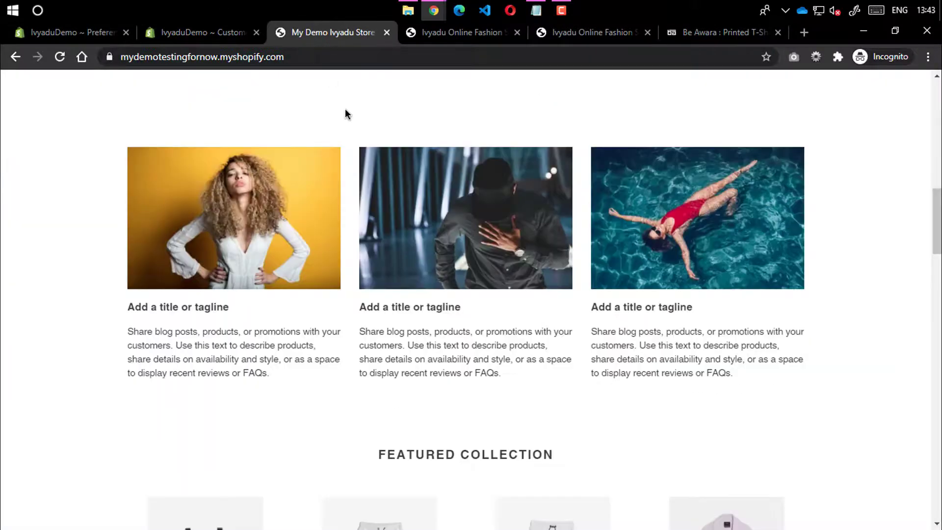
click(205, 32)
Browse the free Summer stock images for the first column, loading more results twice
click(130, 120)
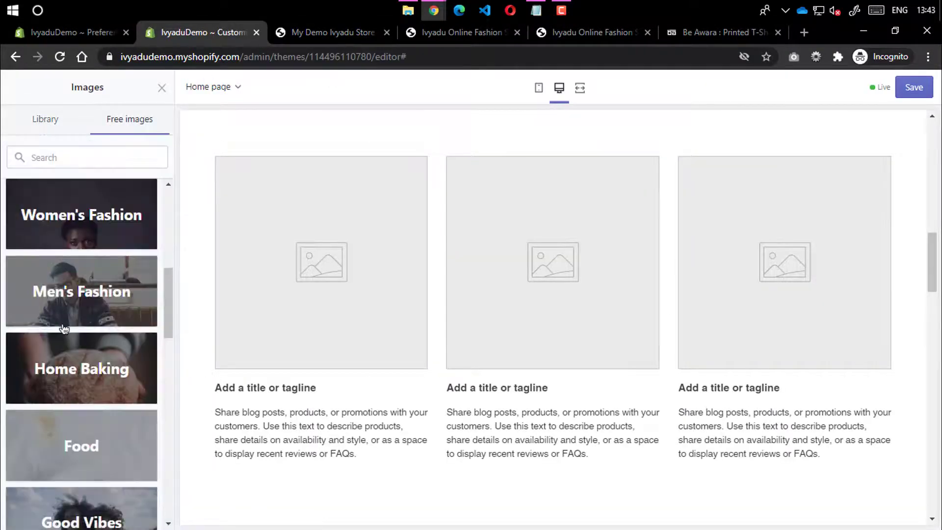
scroll(92, 360, down, 8)
scroll(92, 354, down, 3)
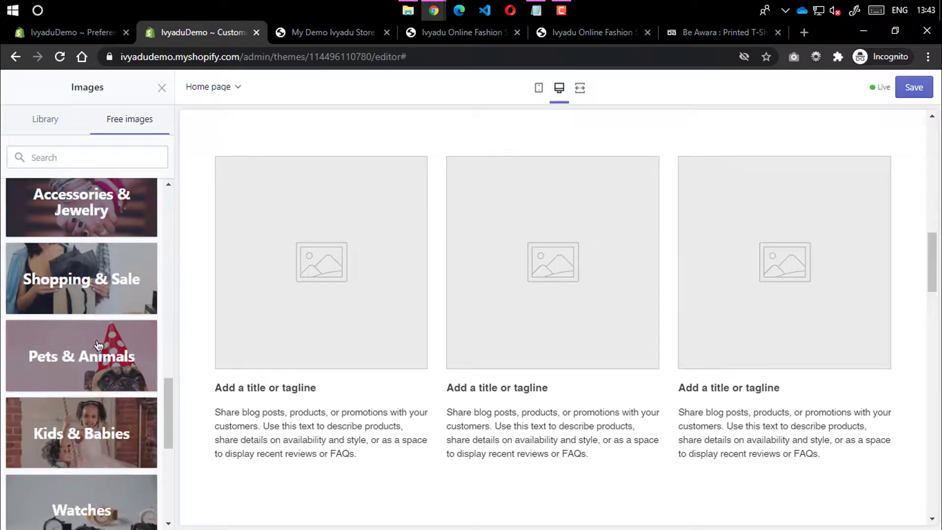
scroll(100, 339, up, 3)
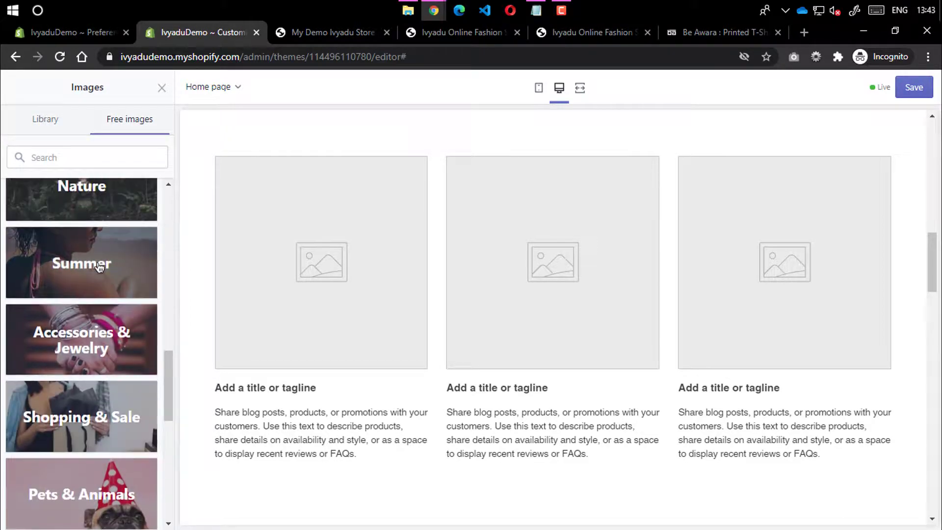
click(113, 264)
scroll(93, 330, down, 2)
scroll(93, 331, down, 15)
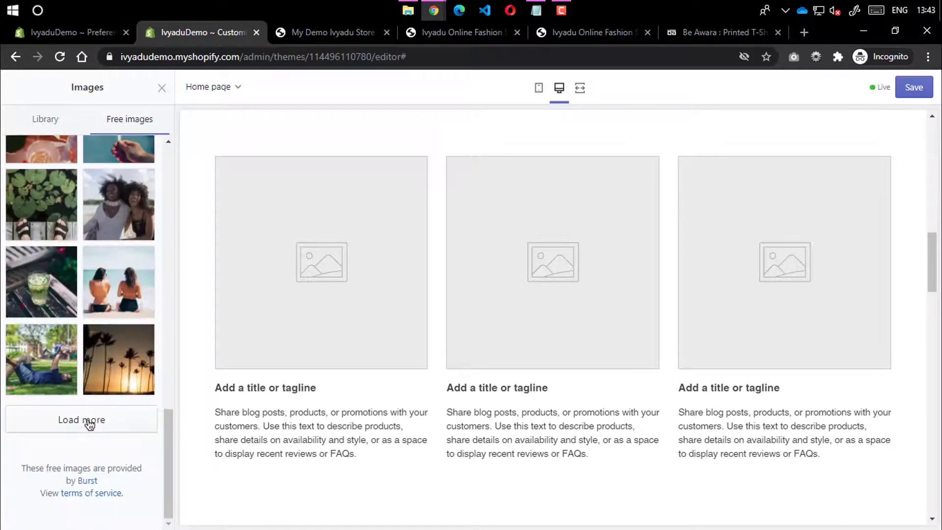
scroll(91, 426, down, 8)
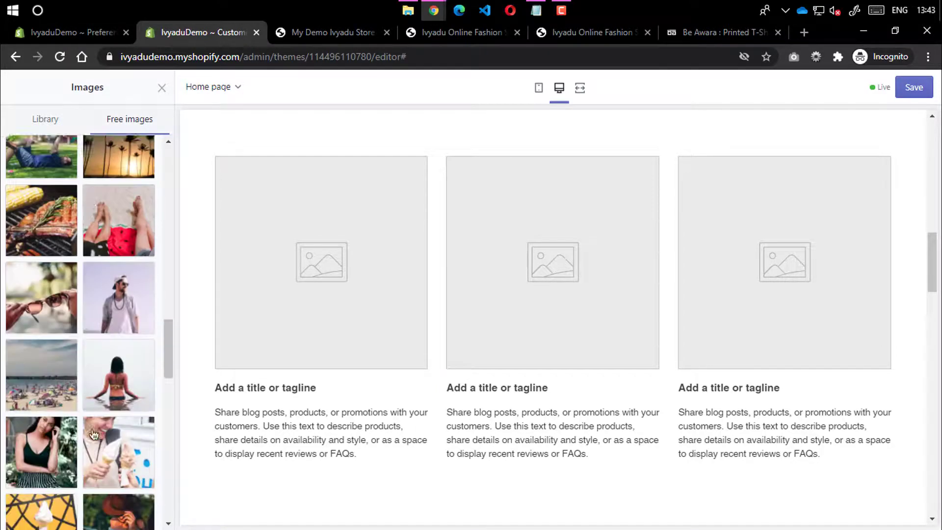
scroll(93, 434, down, 7)
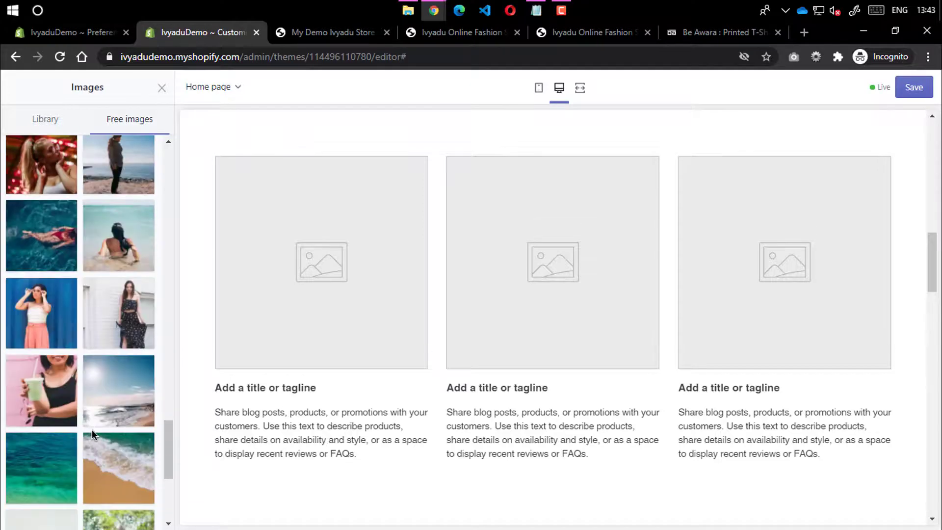
scroll(92, 431, down, 5)
click(91, 421)
scroll(101, 424, down, 6)
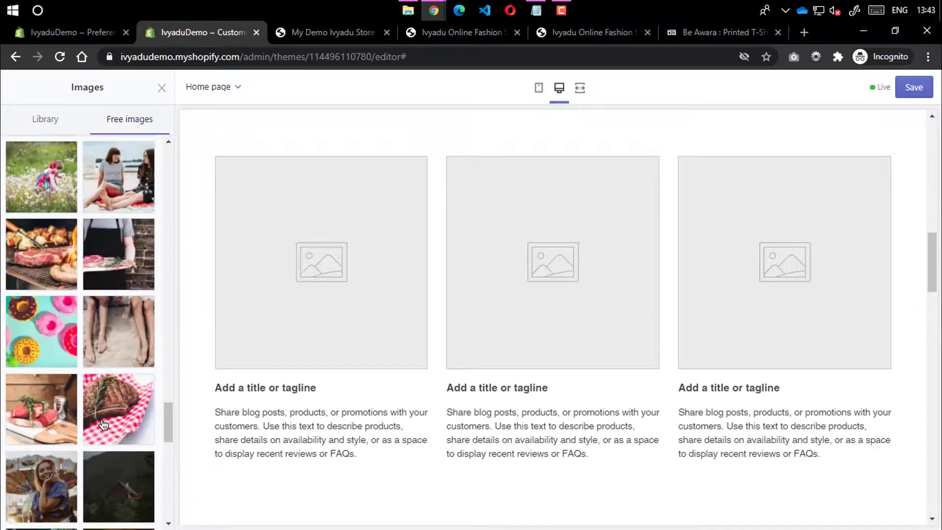
scroll(103, 425, down, 8)
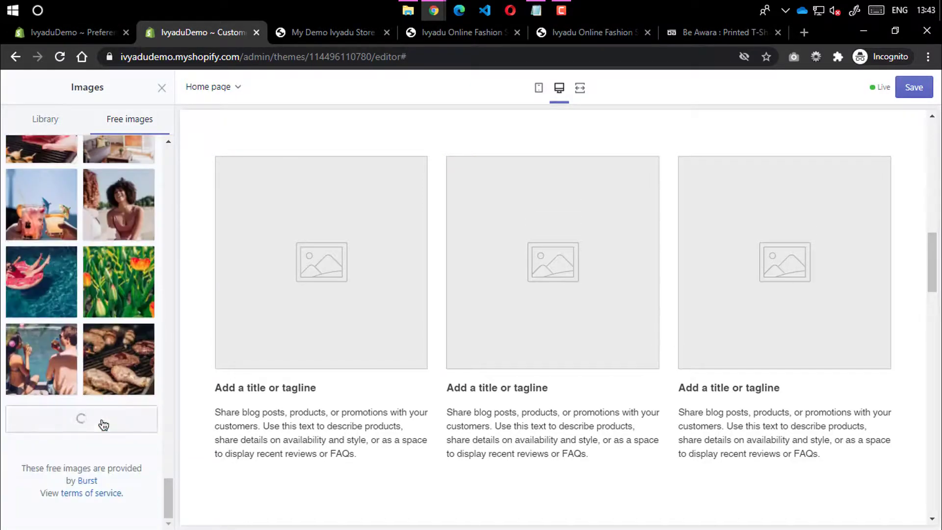
scroll(103, 424, down, 8)
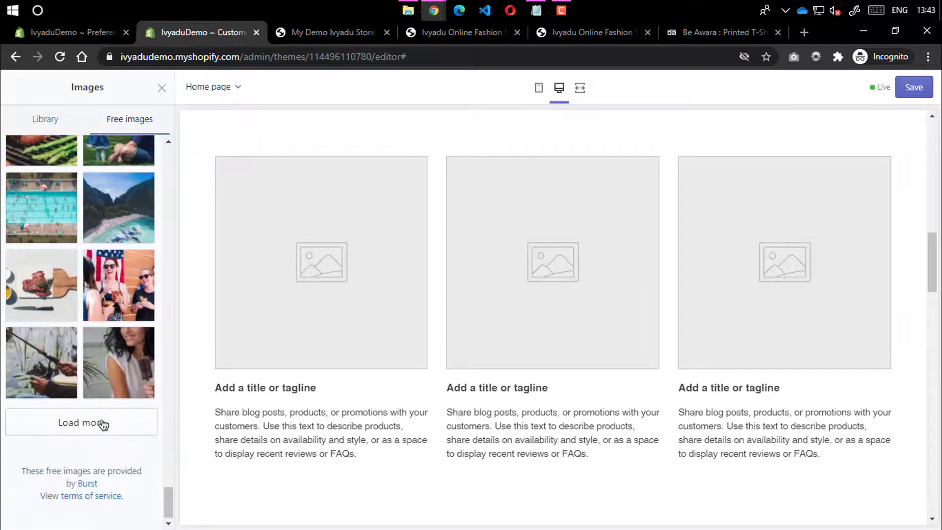
click(102, 422)
scroll(118, 404, down, 5)
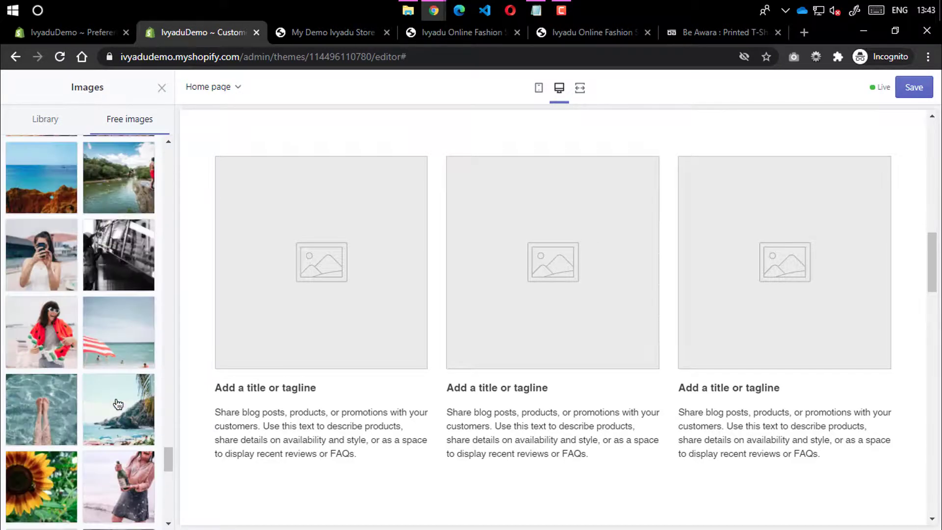
scroll(118, 404, down, 10)
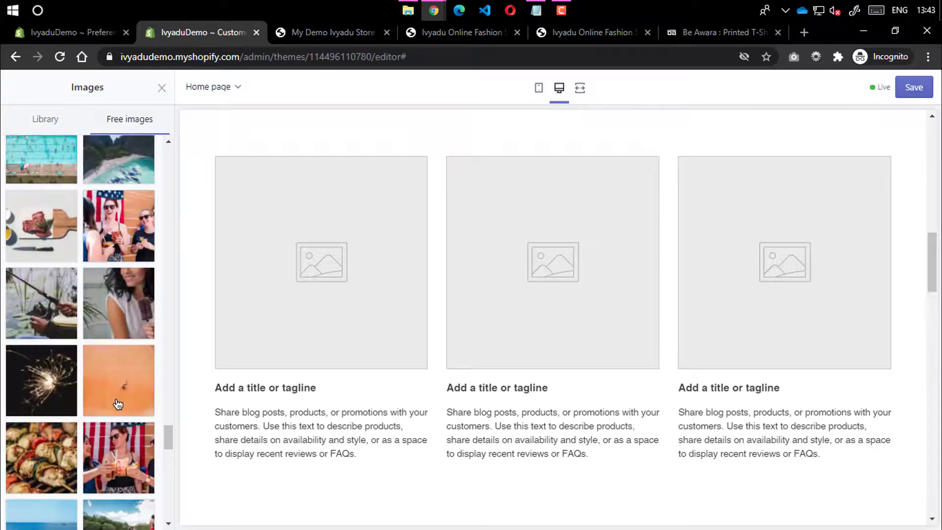
scroll(118, 404, up, 15)
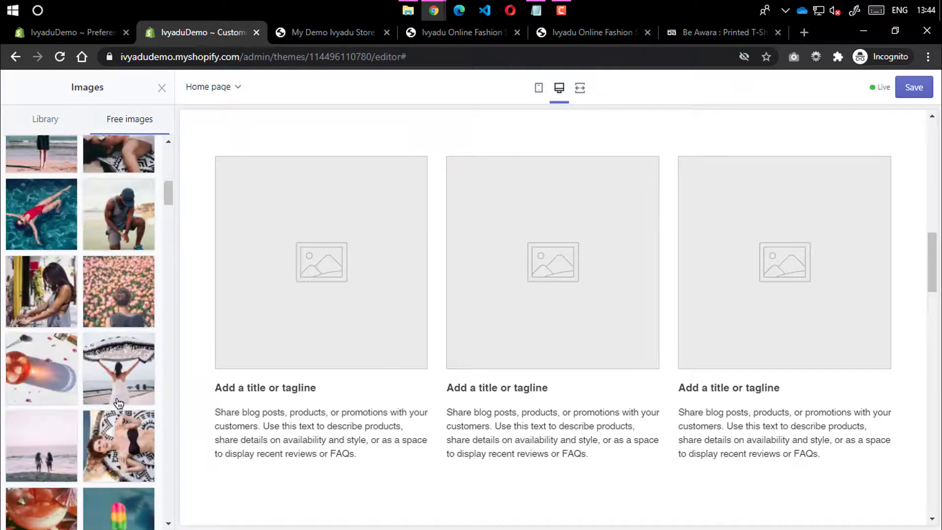
scroll(118, 403, up, 3)
Use the Women's Fashion photo of the curly-haired woman against yellow for column one
click(18, 155)
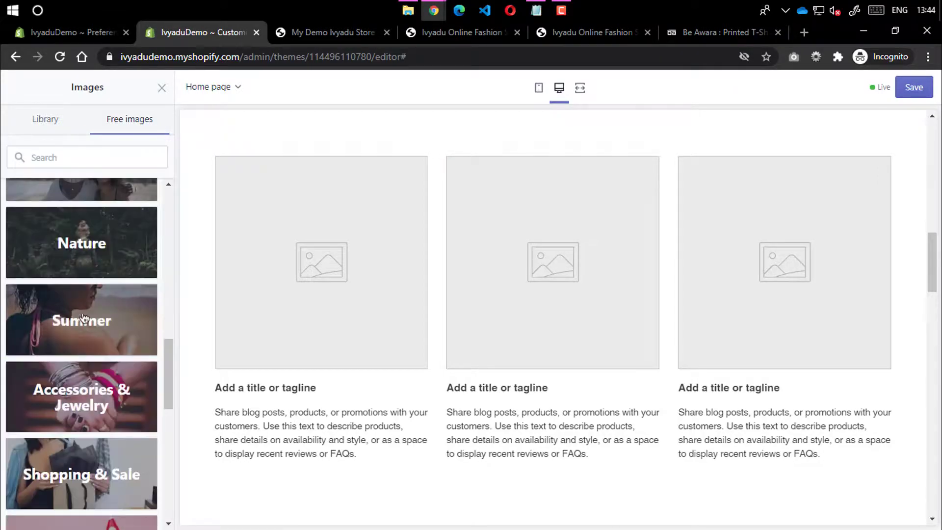
scroll(119, 411, down, 5)
scroll(120, 411, down, 5)
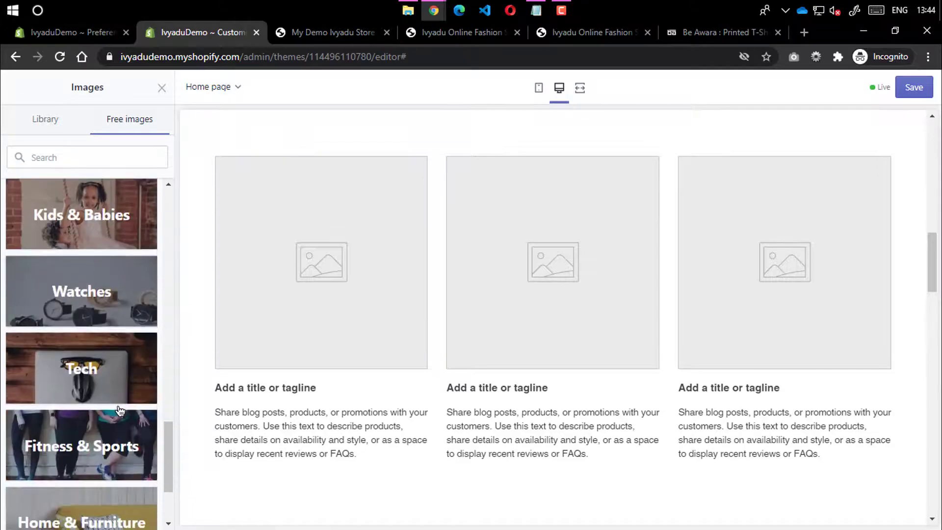
scroll(119, 387, up, 9)
scroll(118, 376, up, 4)
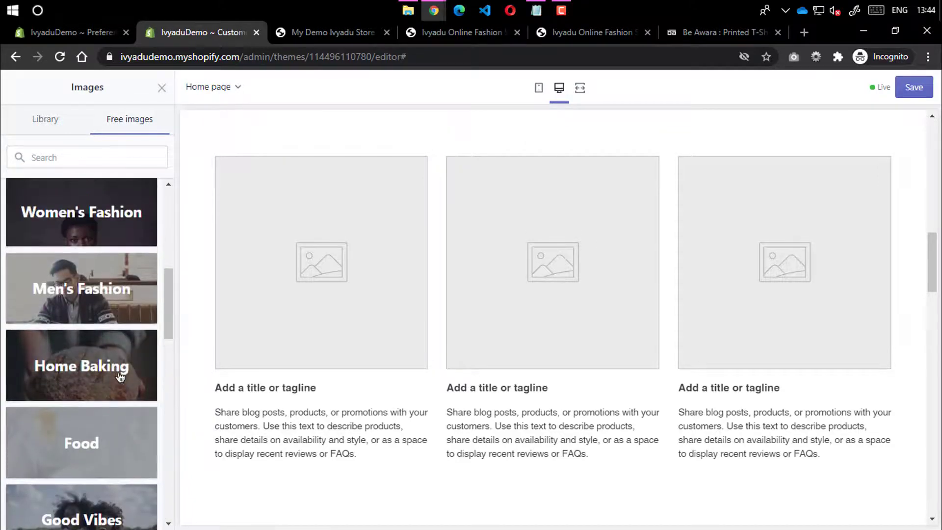
click(120, 378)
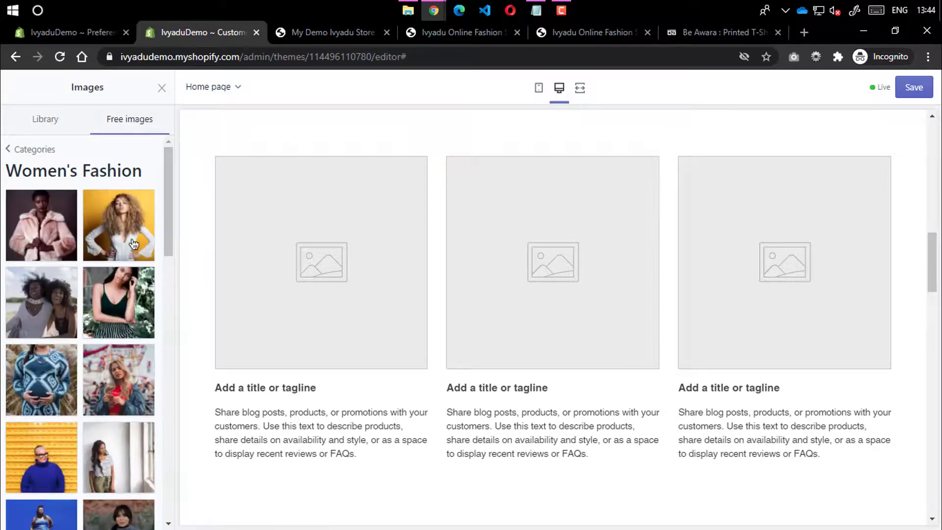
click(133, 244)
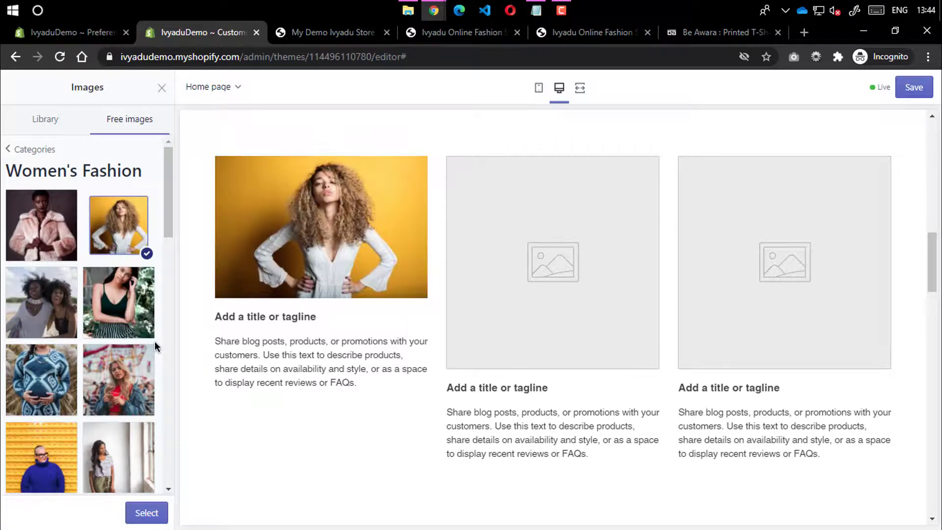
click(15, 149)
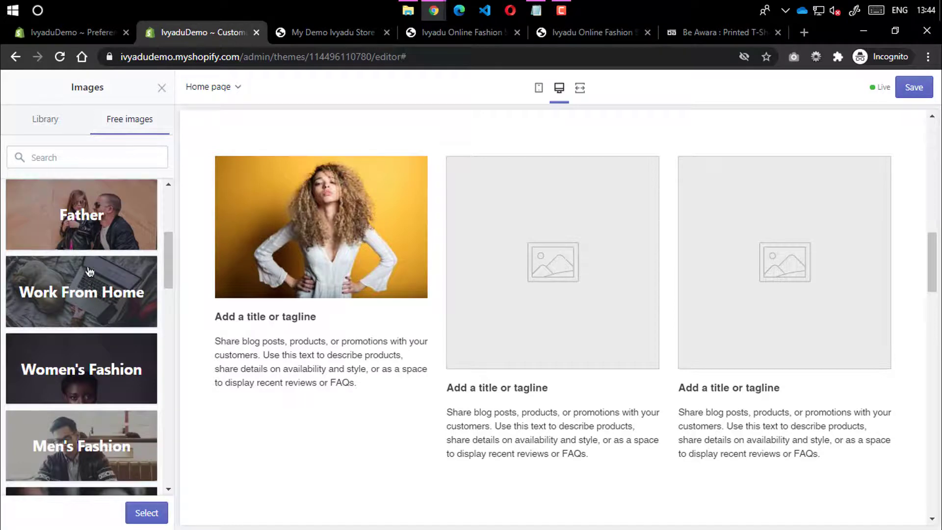
click(78, 376)
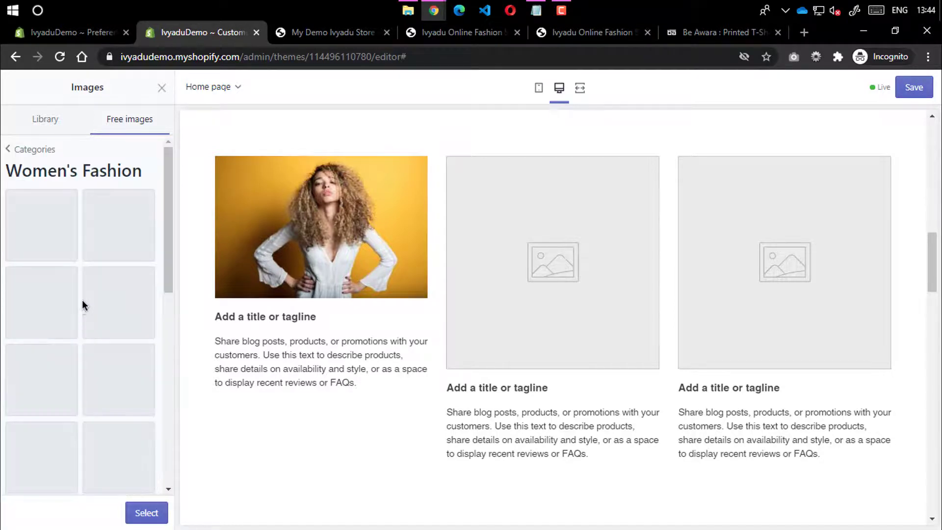
click(138, 511)
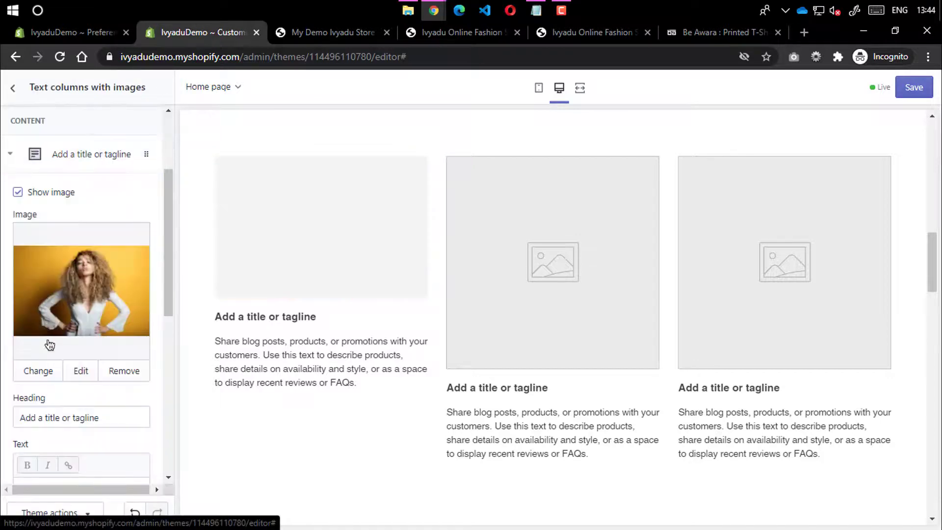
Review the first column's heading, description, button label and button link fields
scroll(43, 339, down, 3)
triple_click(108, 279)
triple_click(91, 384)
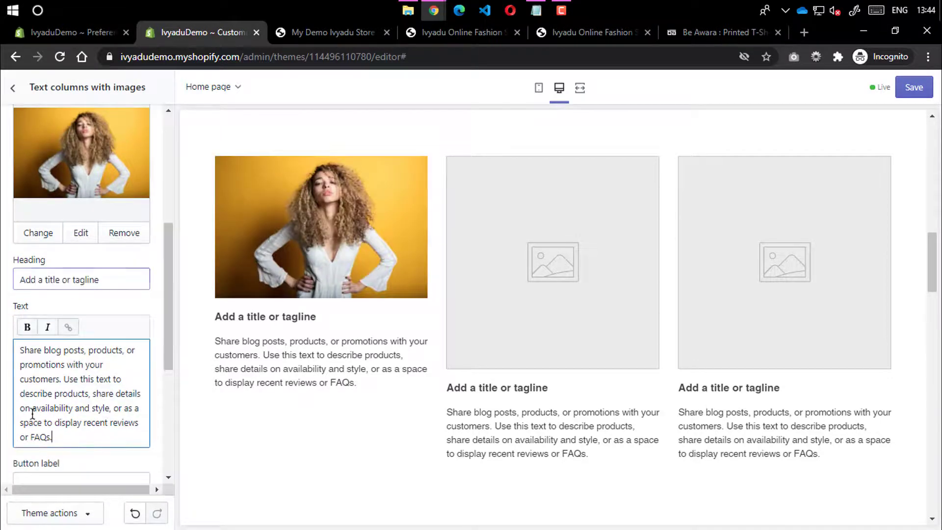
scroll(74, 388, down, 3)
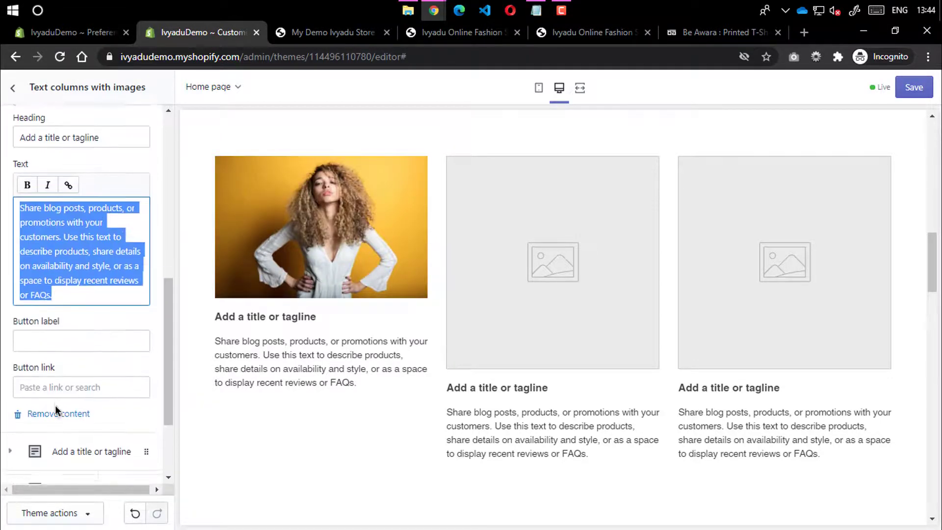
scroll(57, 407, down, 3)
click(48, 209)
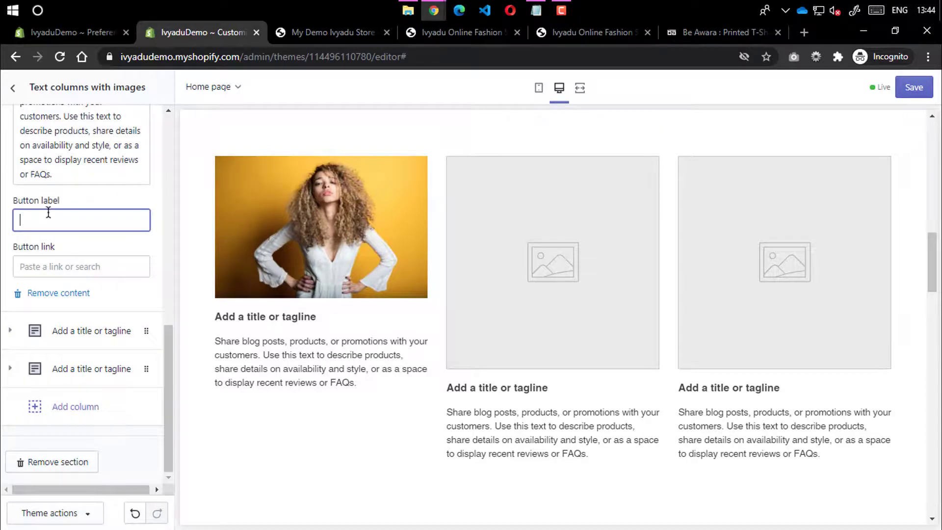
click(60, 267)
click(61, 236)
click(4, 302)
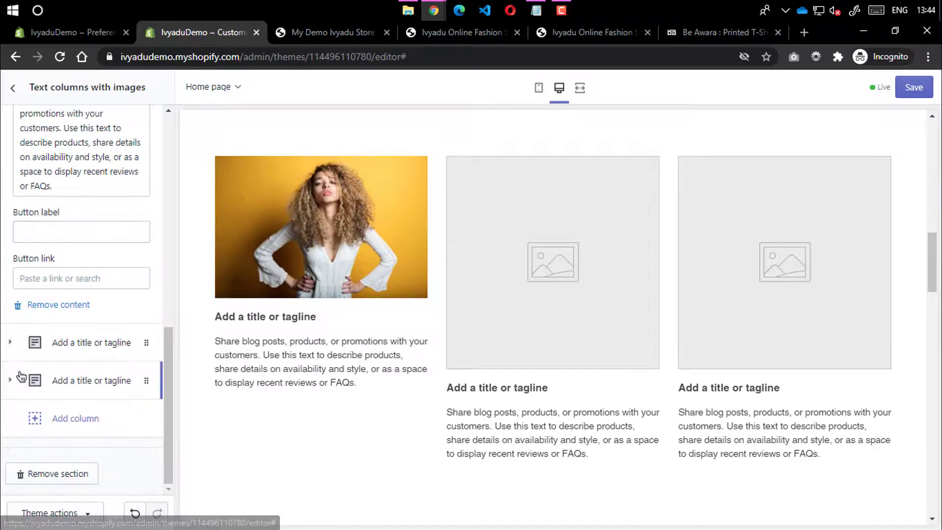
Give the second column the free Women's Fashion portrait of a woman in snowfall
click(3, 350)
scroll(61, 247, up, 3)
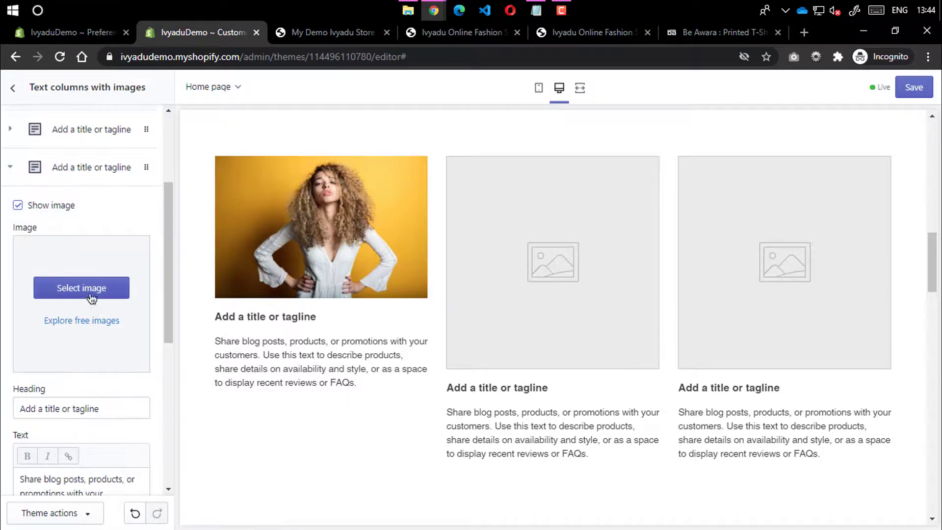
click(92, 294)
click(132, 119)
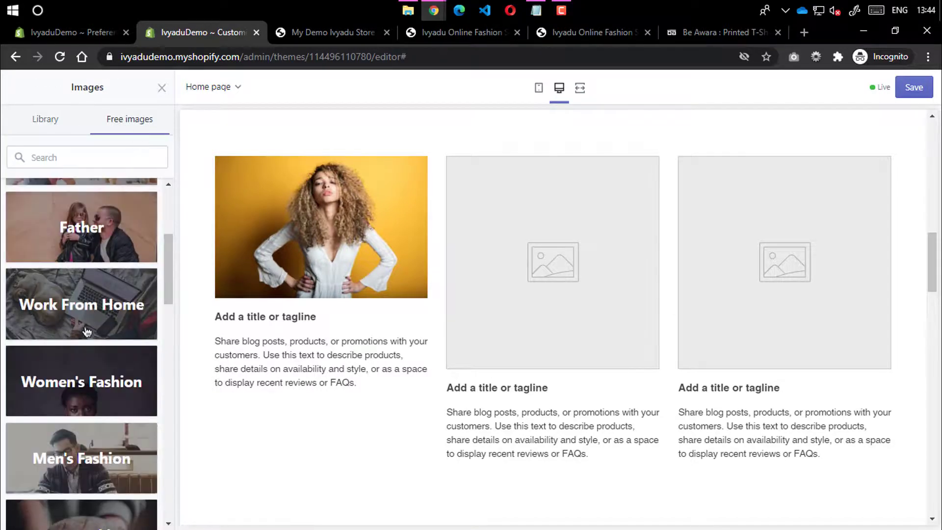
click(85, 380)
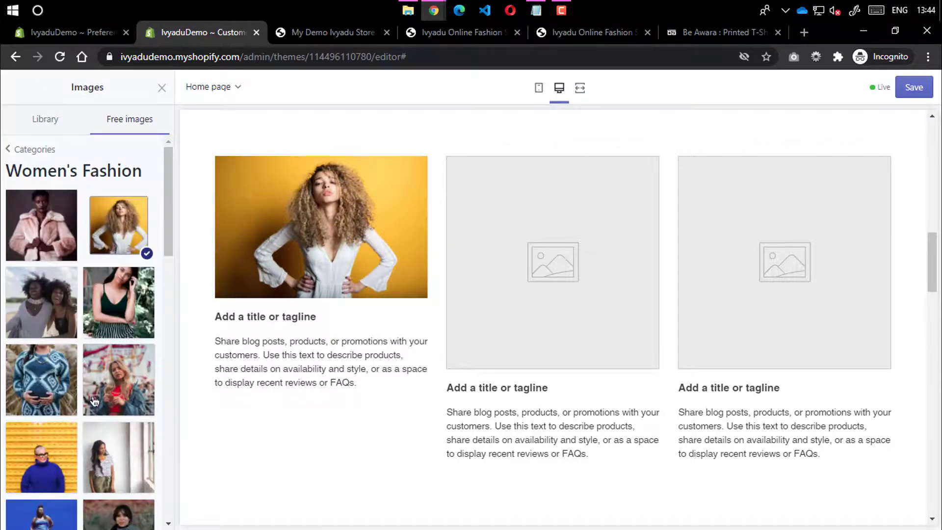
scroll(97, 404, down, 4)
scroll(97, 404, down, 10)
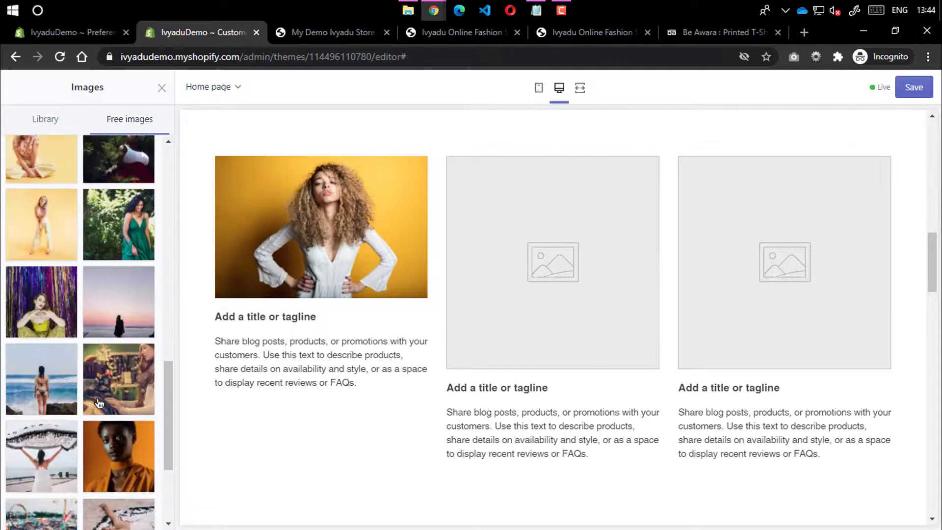
scroll(94, 409, down, 2)
click(81, 422)
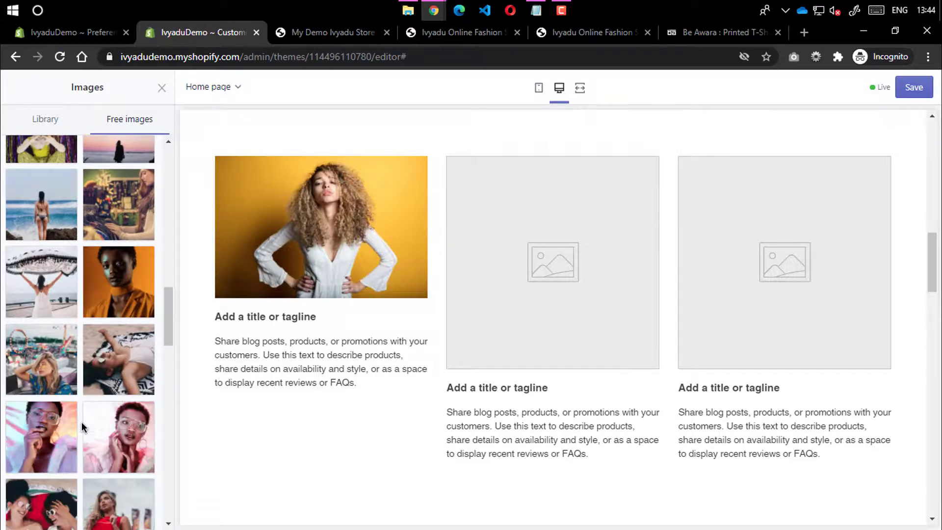
scroll(82, 422, down, 3)
scroll(81, 422, down, 5)
click(87, 412)
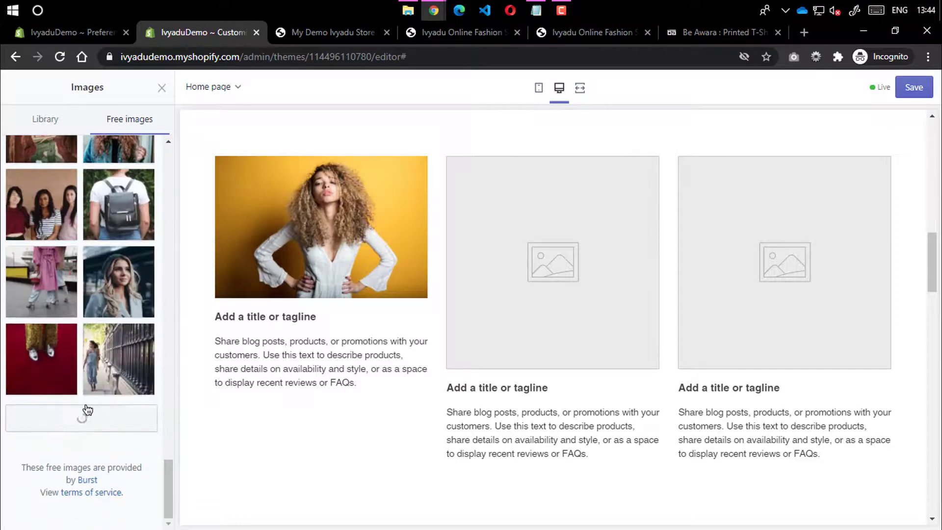
scroll(87, 411, down, 10)
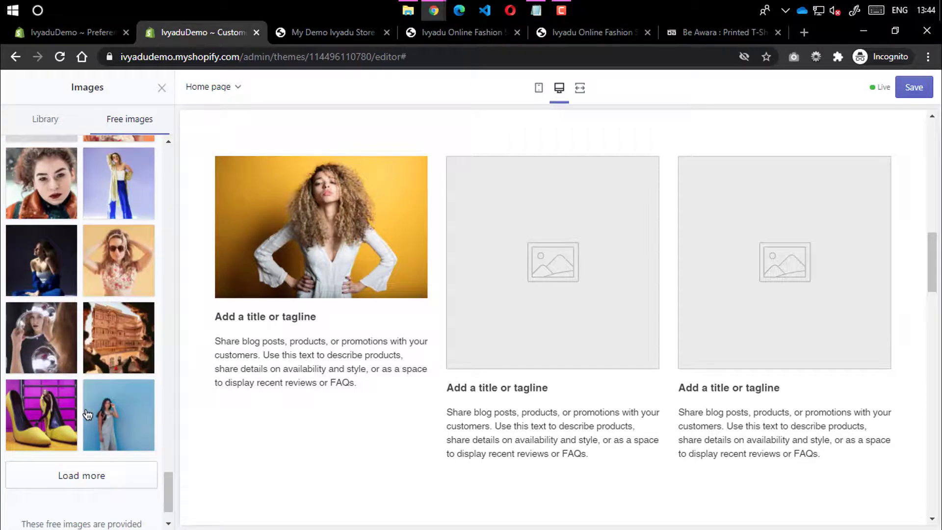
click(131, 189)
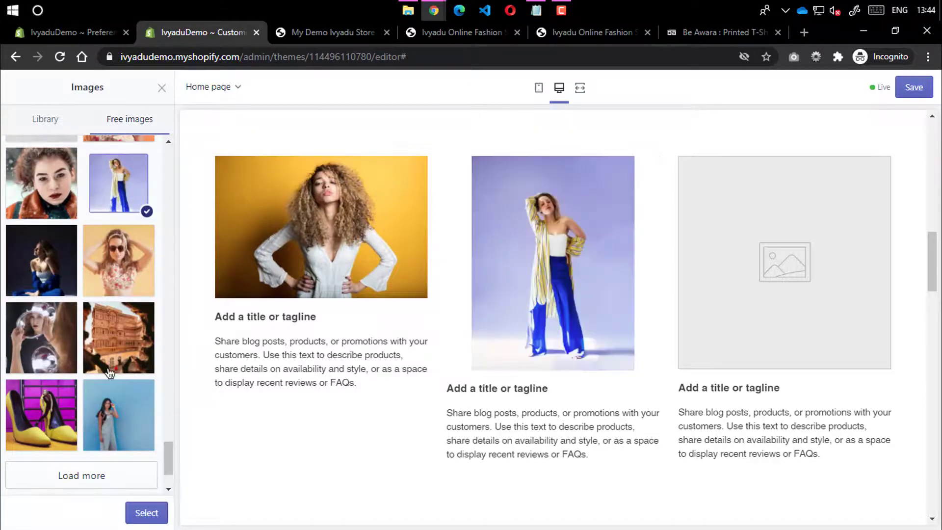
click(53, 182)
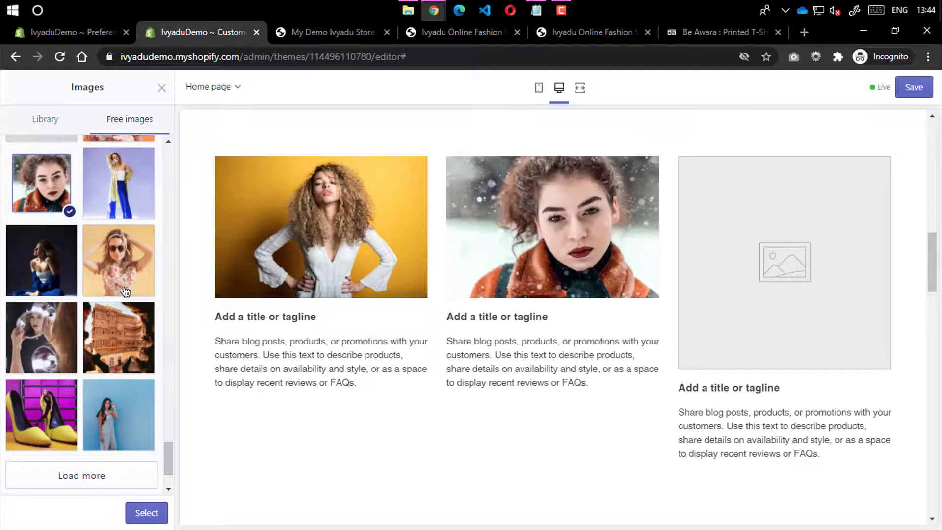
click(137, 513)
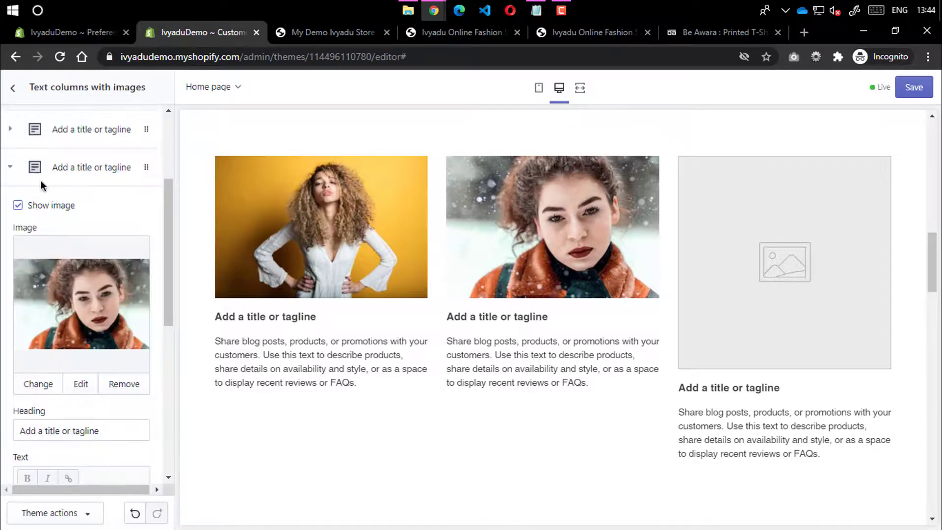
Give the third column the Women's Fashion beach photo of two women, then return to Sections
scroll(63, 370, down, 8)
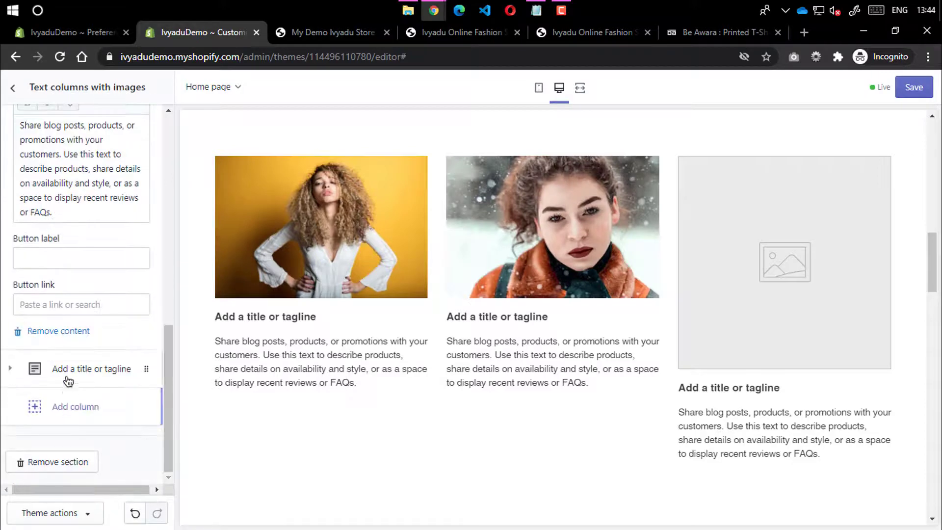
click(74, 368)
click(93, 243)
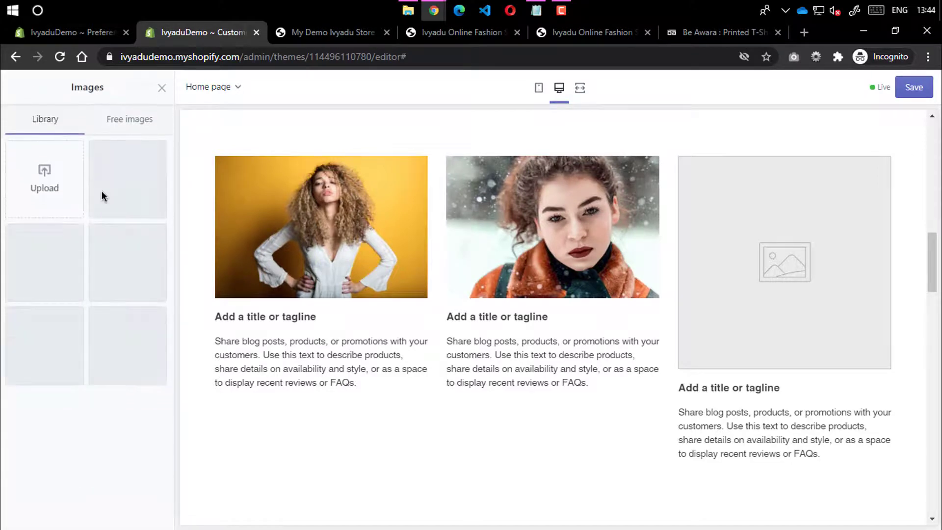
click(130, 119)
click(78, 370)
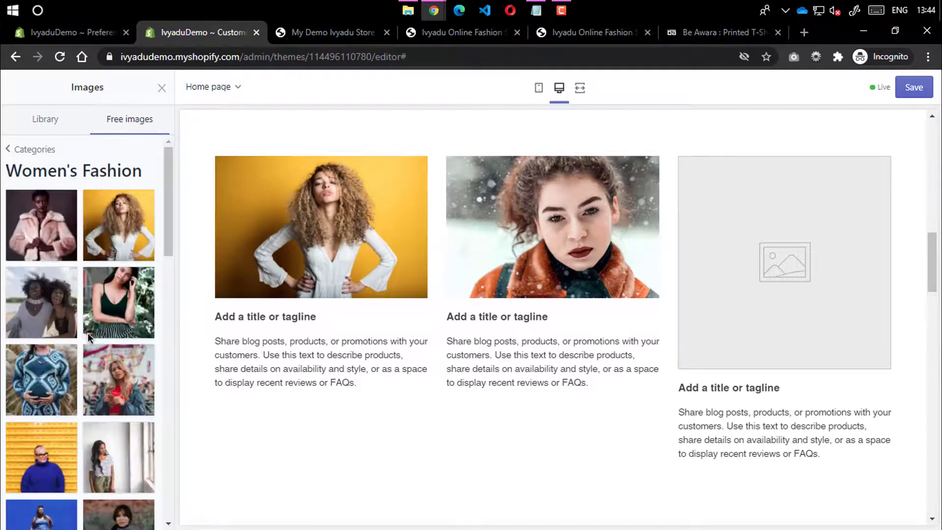
click(127, 324)
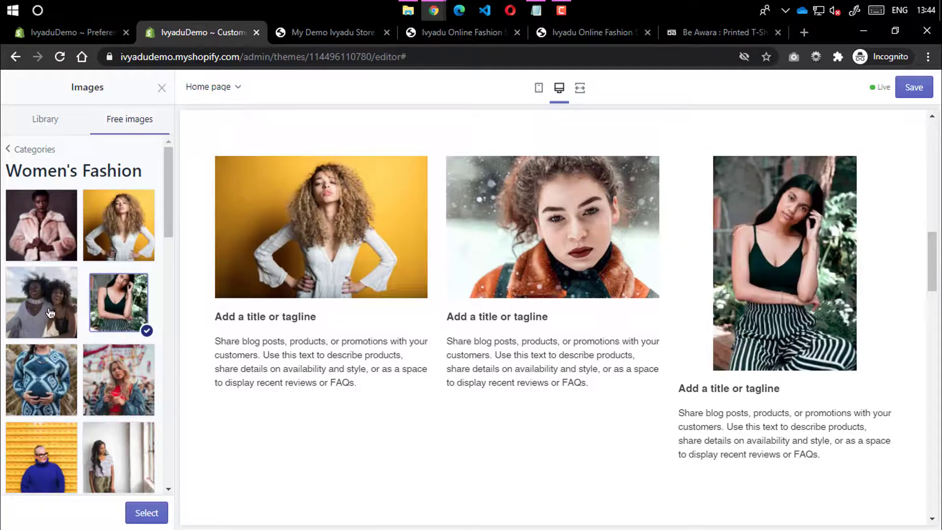
click(50, 312)
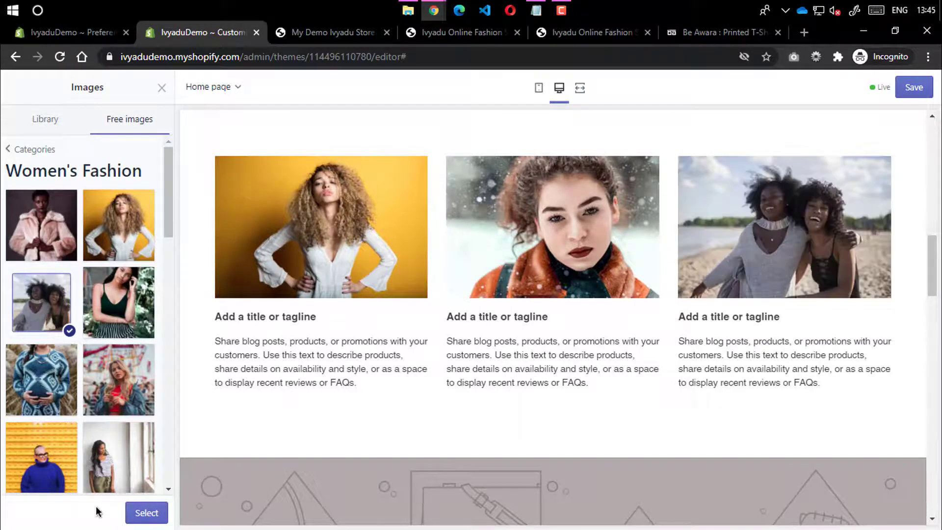
click(129, 513)
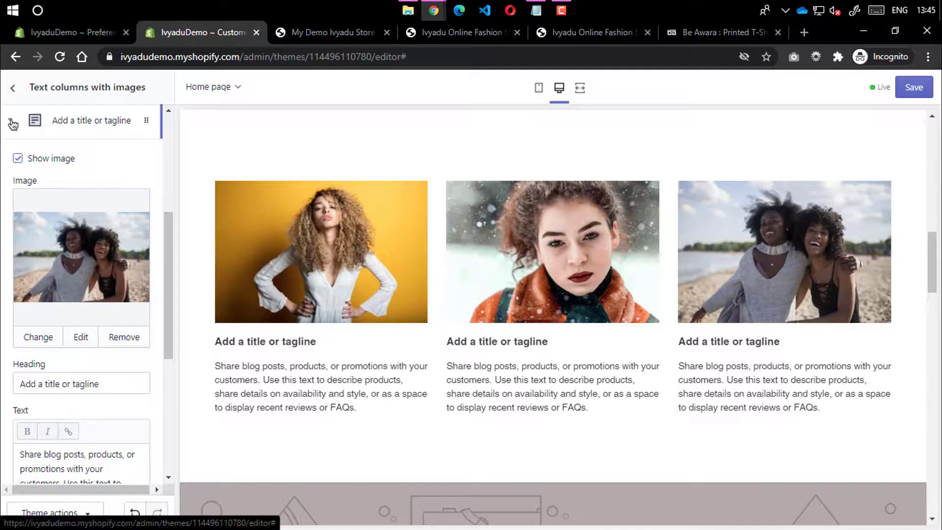
scroll(12, 129, up, 5)
scroll(6, 245, down, 4)
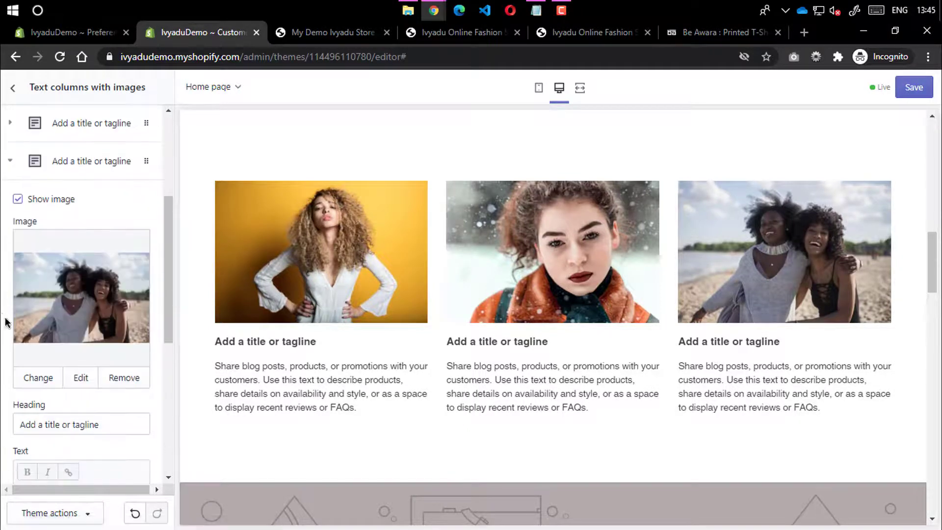
click(12, 164)
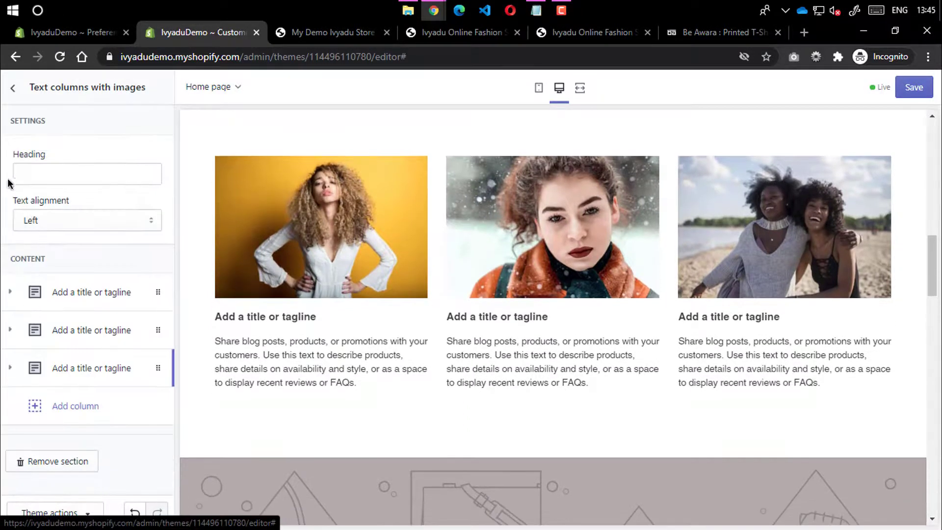
click(14, 89)
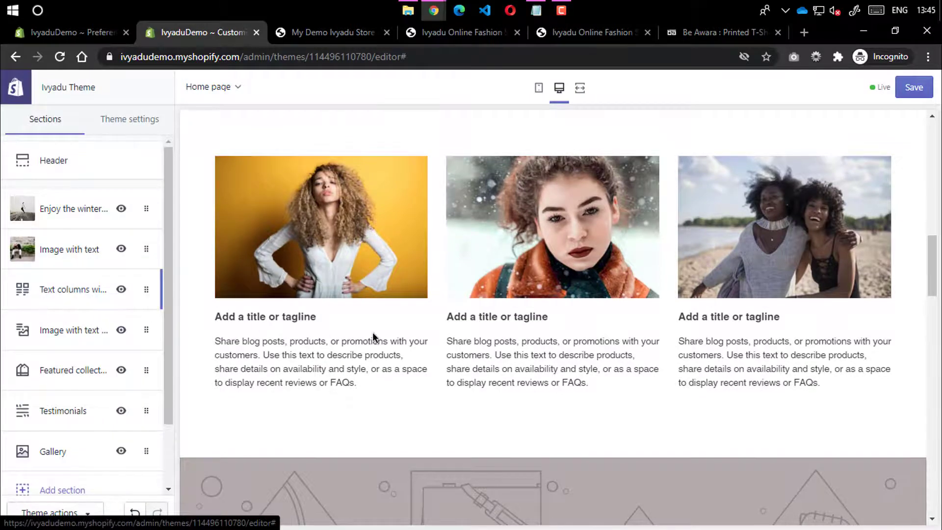
In the overlay section, preview Staff Favorites photos: orange fog, pink sky and coffee cup
scroll(373, 338, down, 3)
scroll(375, 297, down, 3)
scroll(515, 231, up, 2)
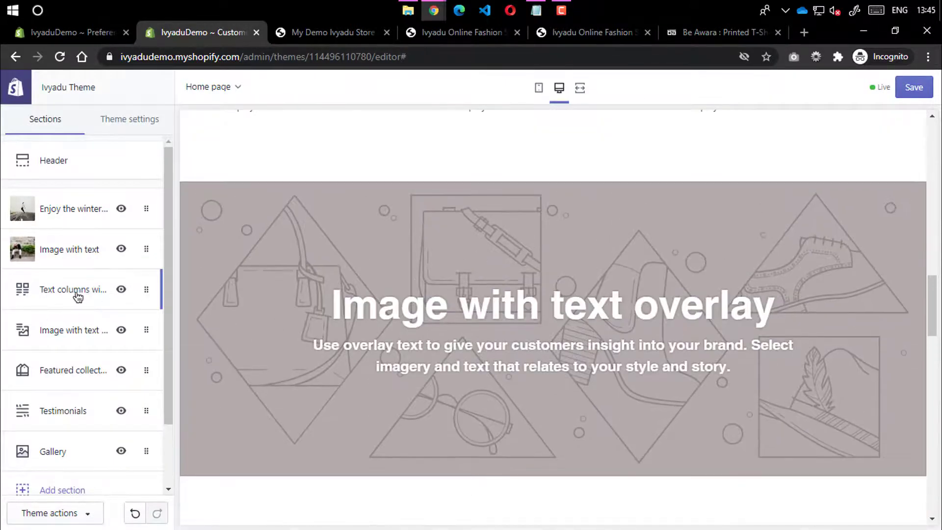
click(62, 329)
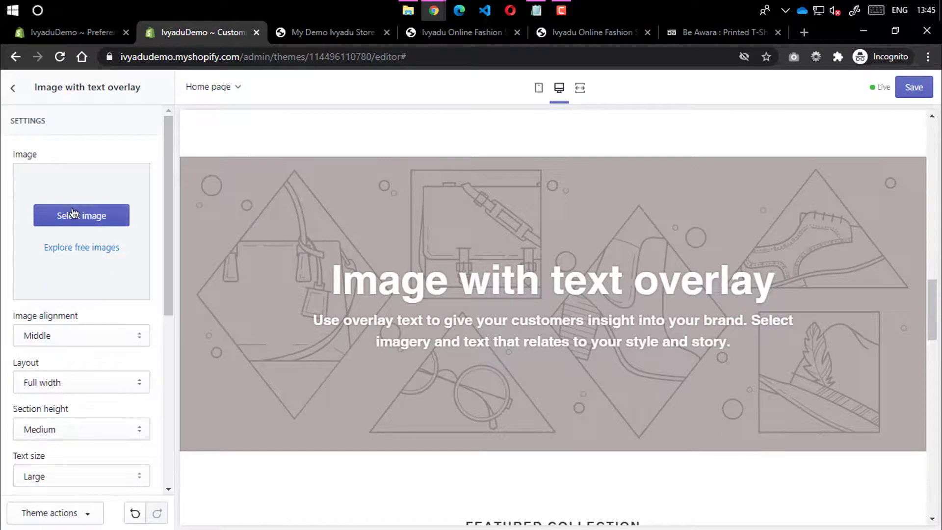
click(73, 213)
click(125, 125)
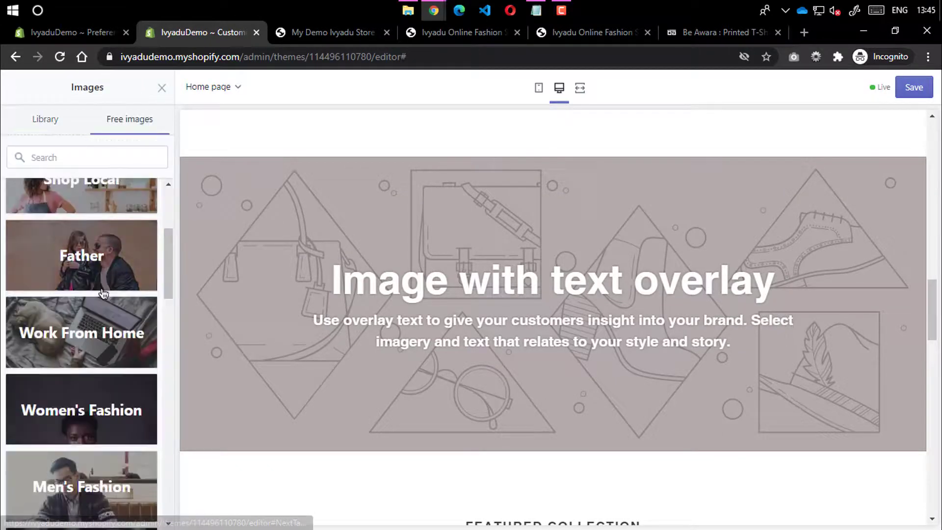
scroll(103, 294, up, 4)
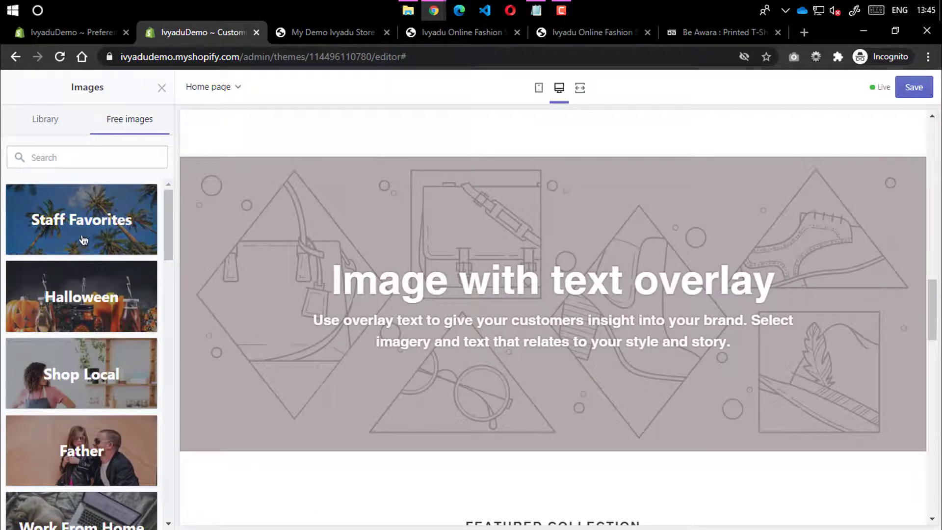
click(84, 239)
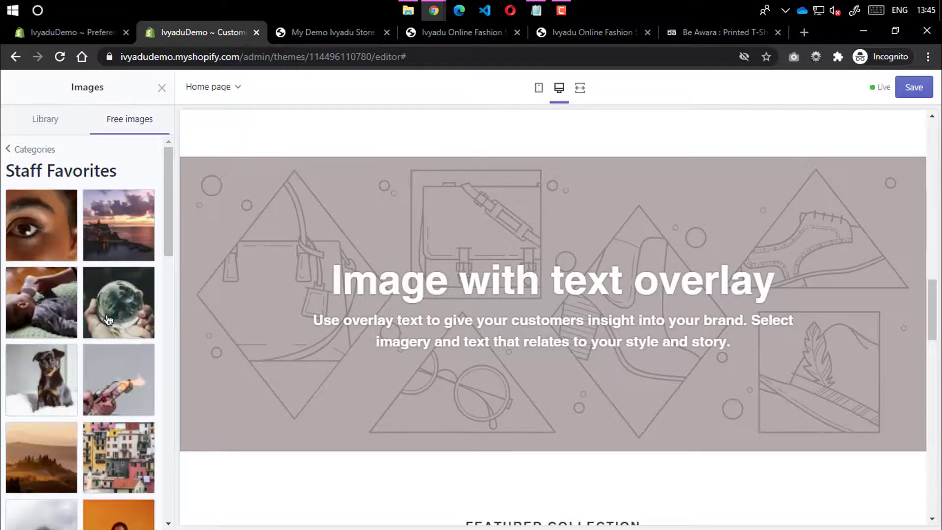
scroll(109, 324, down, 12)
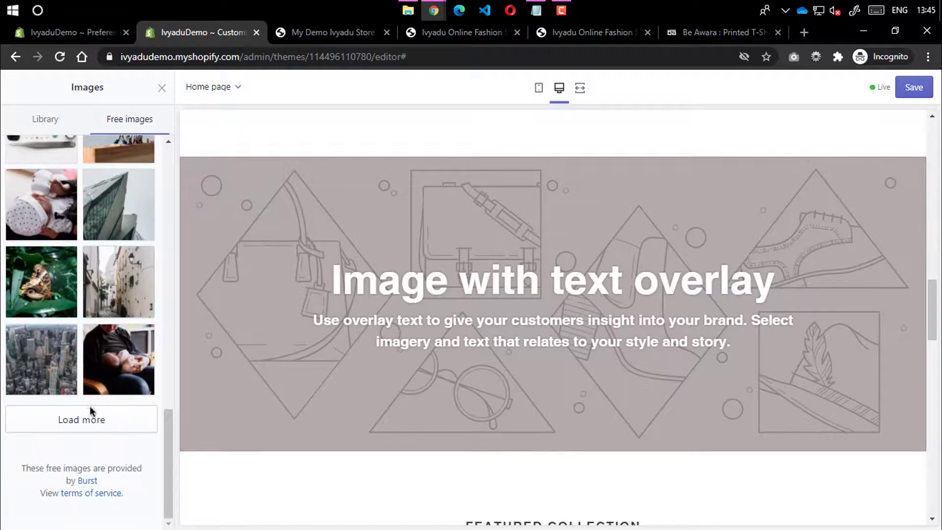
click(91, 412)
scroll(100, 392, down, 10)
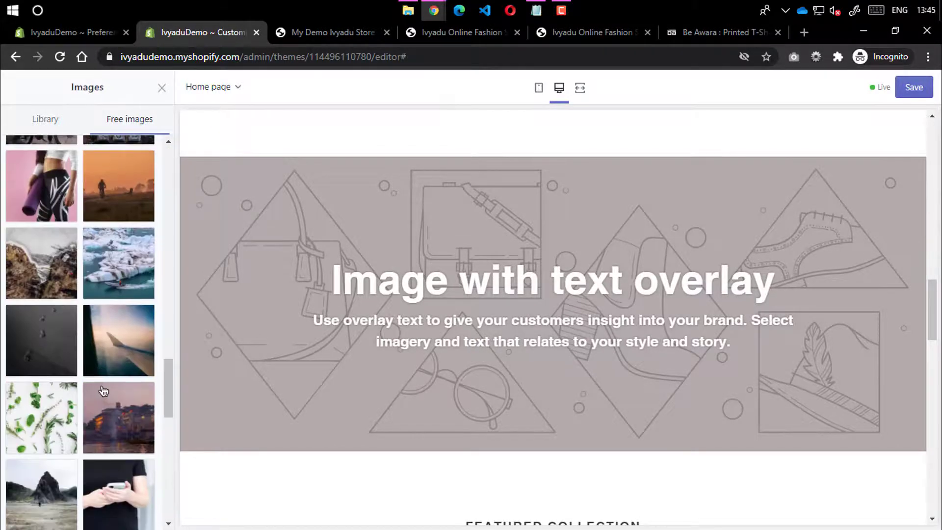
scroll(103, 391, down, 15)
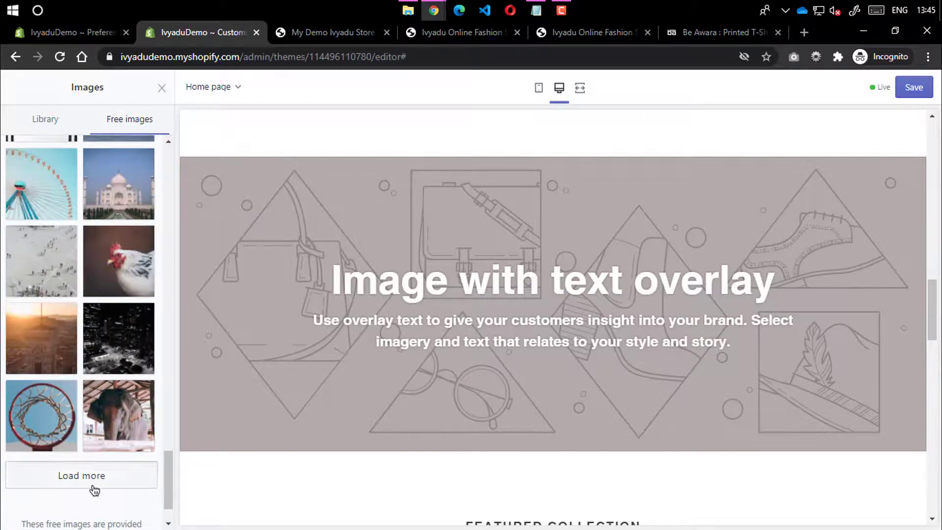
scroll(109, 358, down, 5)
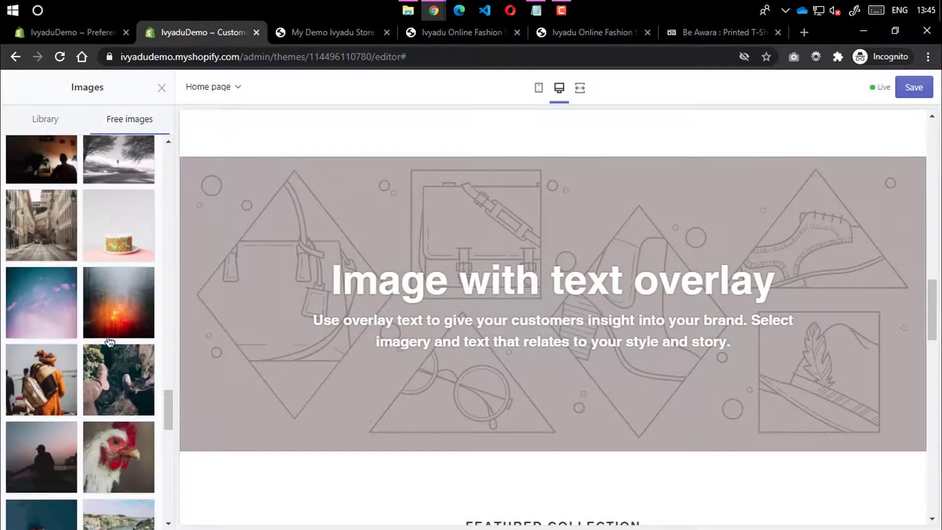
click(94, 299)
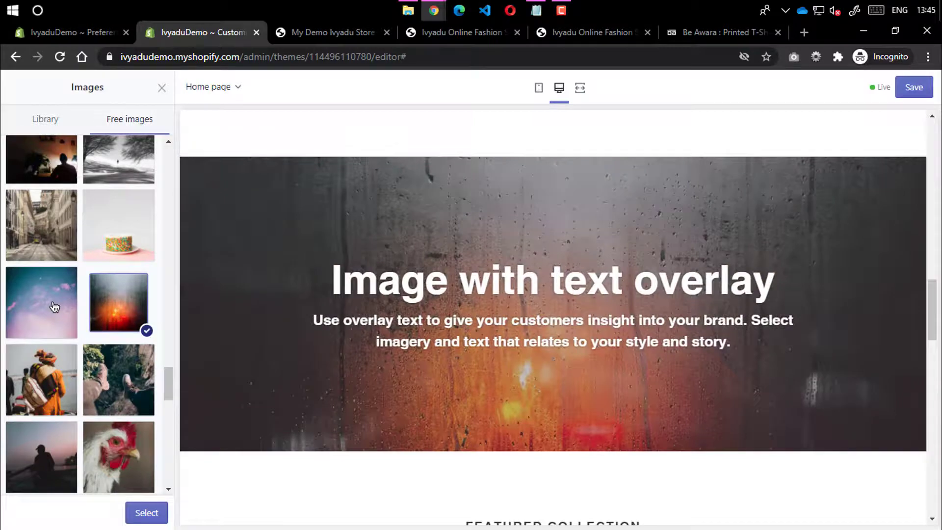
click(54, 307)
scroll(98, 382, down, 8)
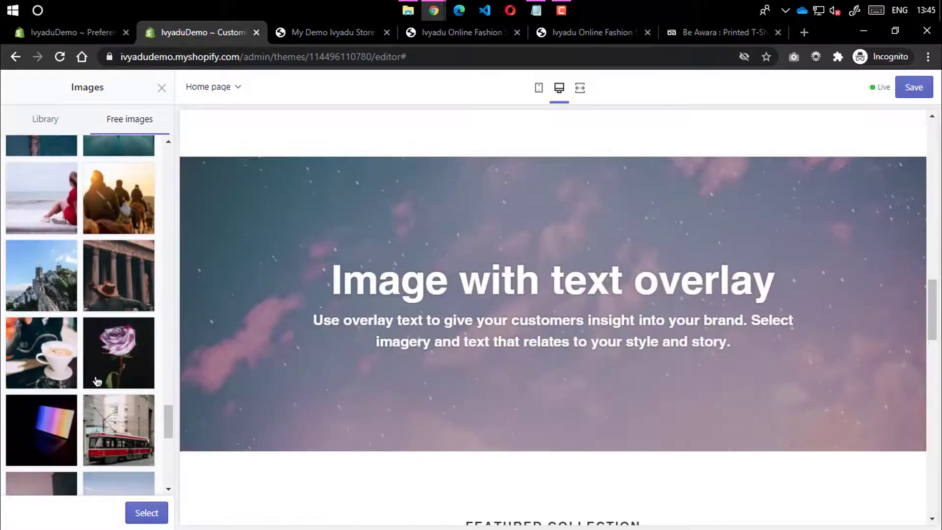
click(58, 363)
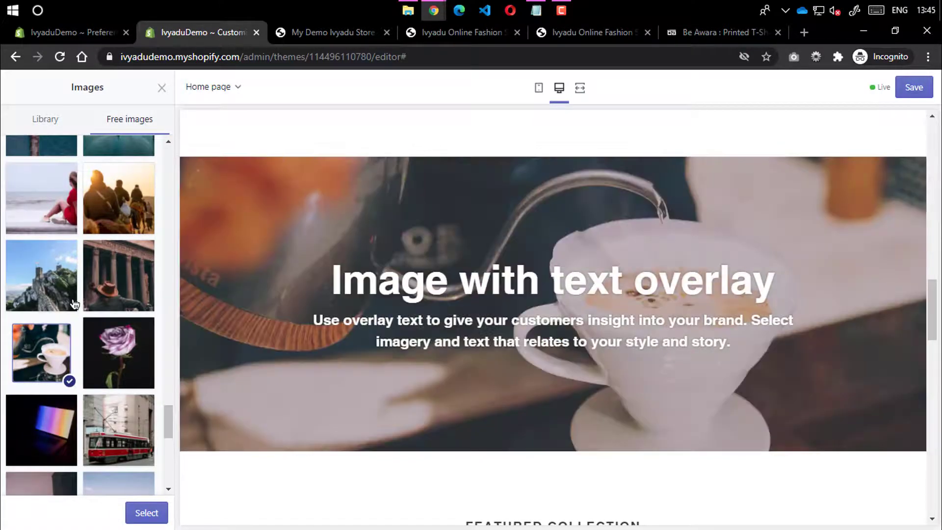
scroll(80, 336, down, 5)
scroll(97, 376, down, 3)
click(97, 383)
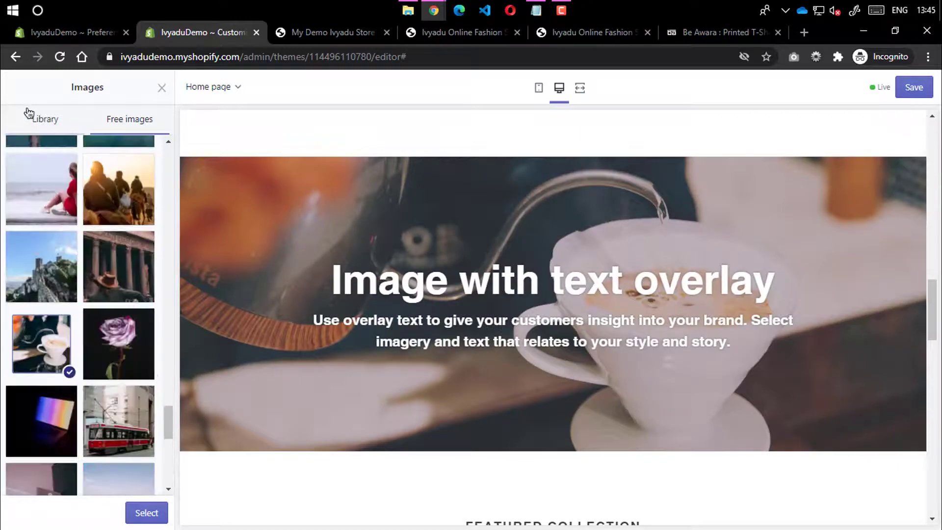
scroll(46, 145, up, 10)
scroll(45, 146, up, 10)
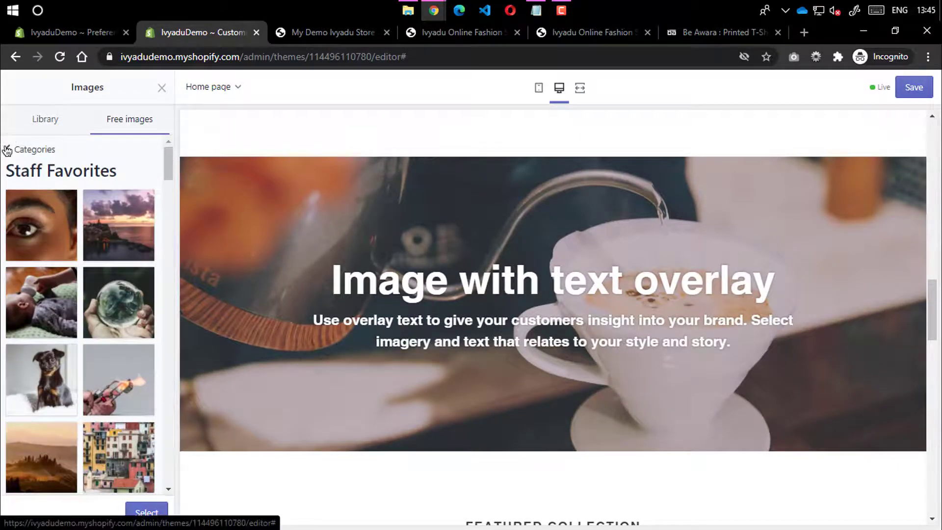
Preview Shop Local photos as the banner: café, phone, shelf and shopping bag
click(8, 149)
scroll(62, 292, down, 3)
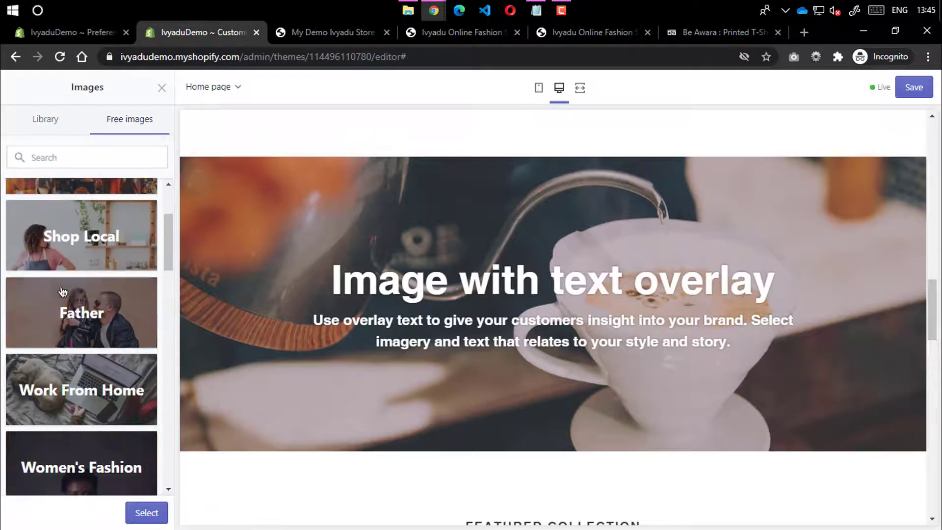
click(102, 245)
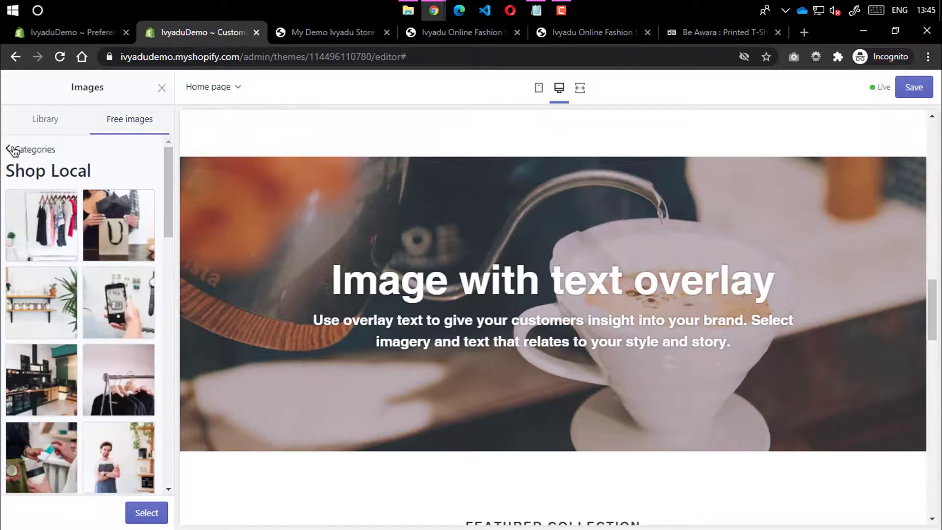
click(55, 358)
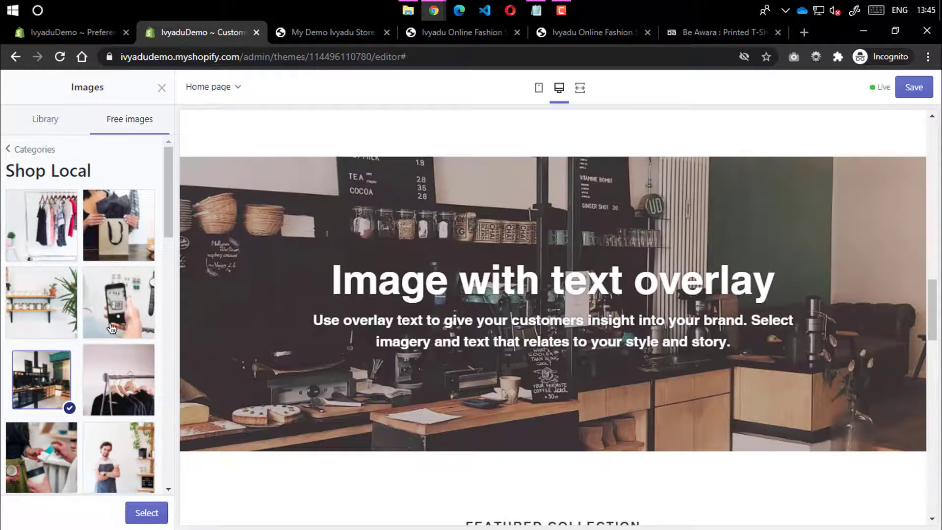
click(112, 329)
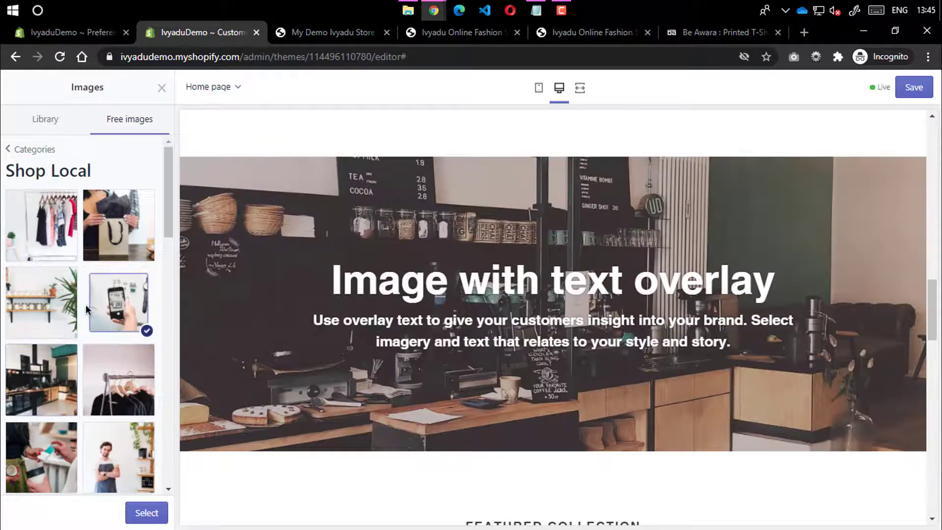
click(41, 301)
click(98, 225)
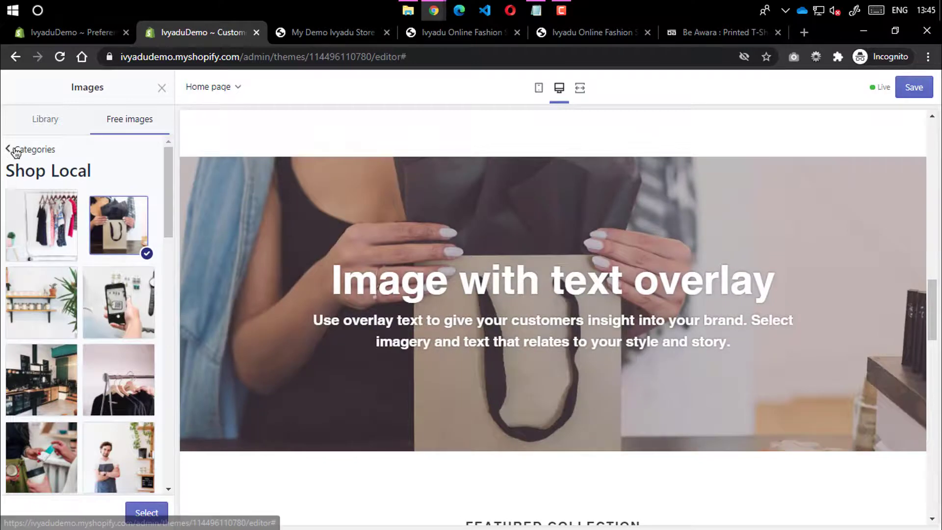
Set the banner image to the Good Vibes photo of a swimmer floating in a pool
click(16, 153)
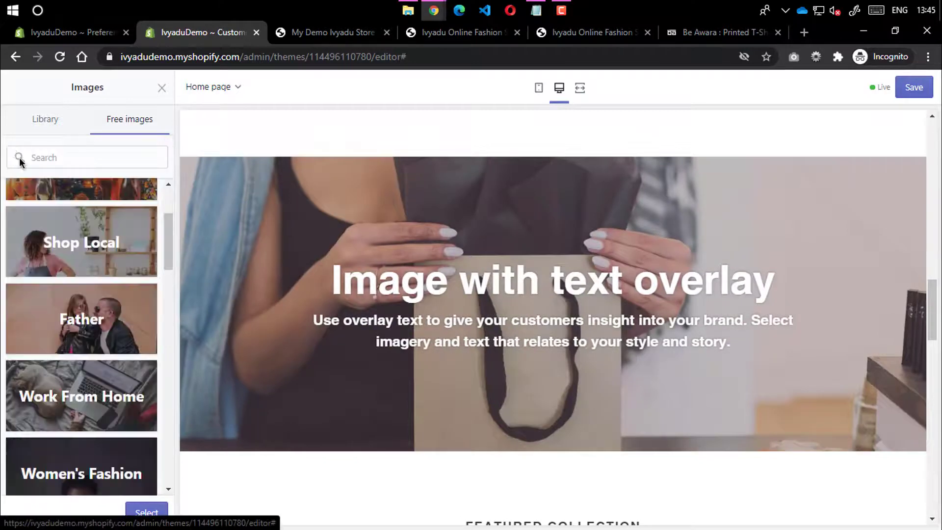
scroll(98, 344, down, 8)
scroll(98, 374, up, 3)
scroll(98, 374, down, 3)
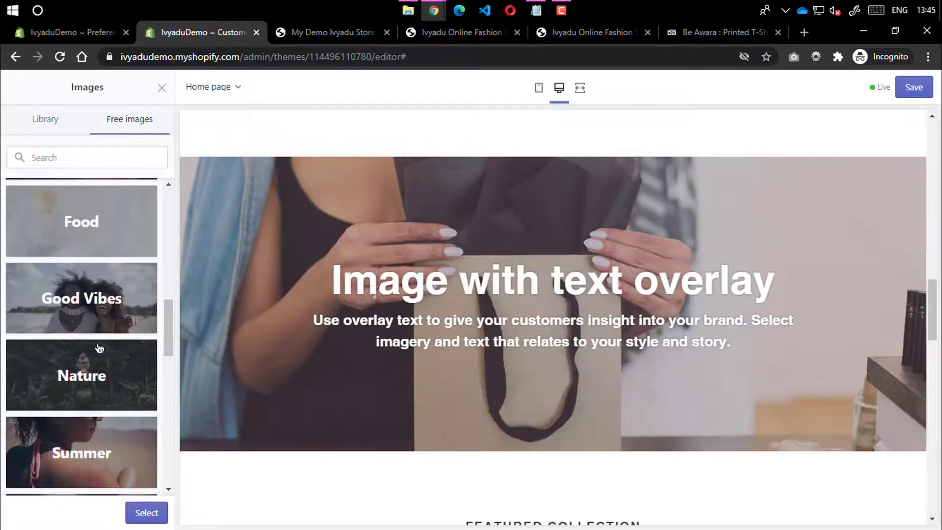
click(99, 308)
click(118, 377)
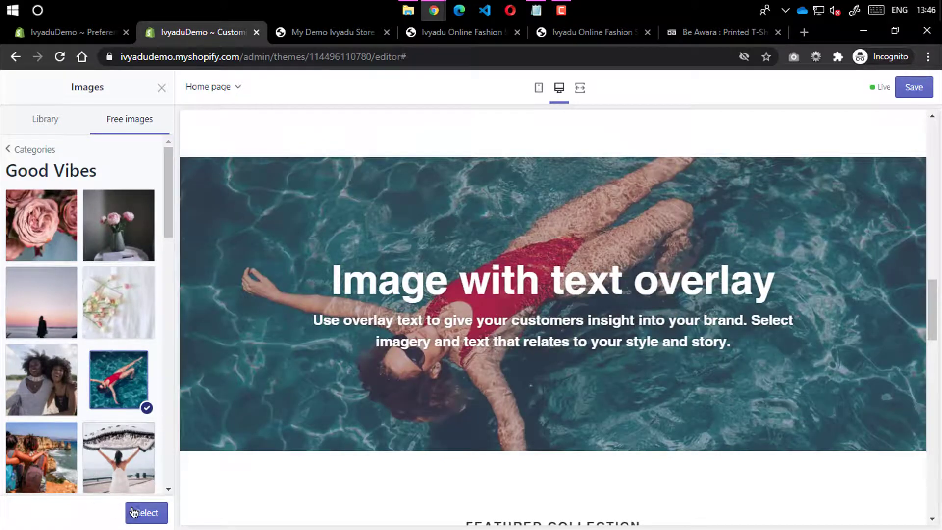
click(137, 512)
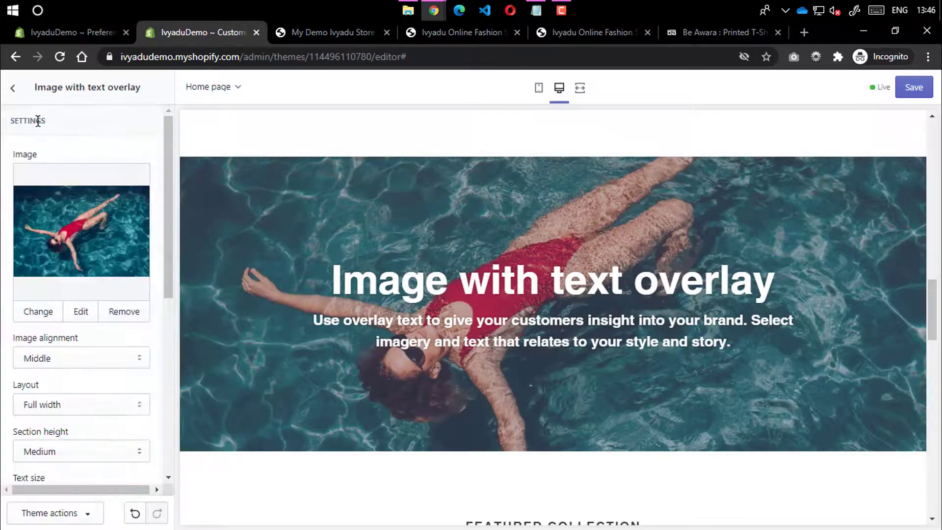
scroll(422, 254, down, 7)
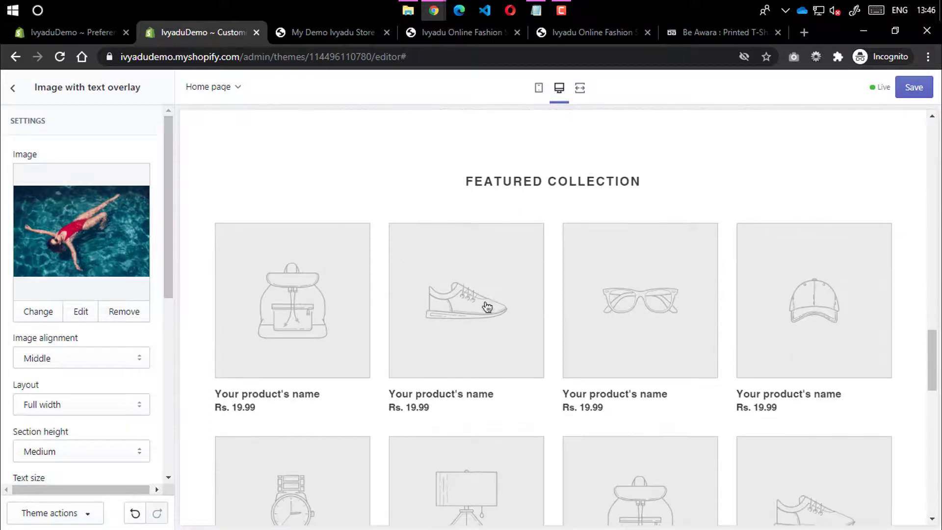
Set the Featured collection section to show the Men's Style collection
click(14, 93)
click(53, 373)
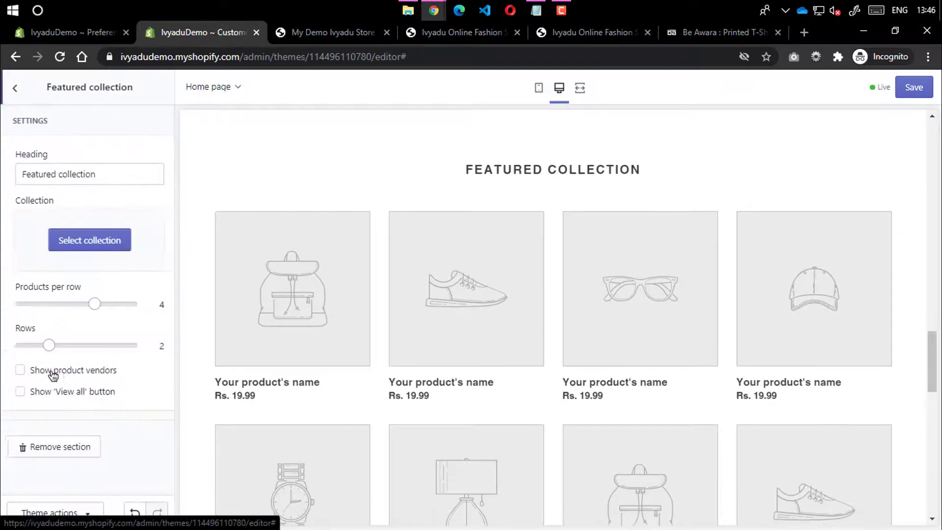
click(112, 241)
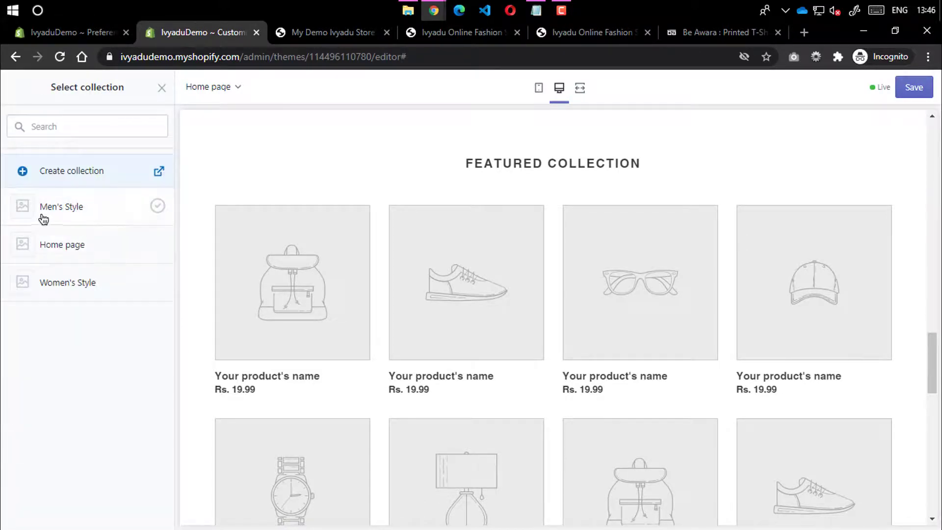
click(115, 212)
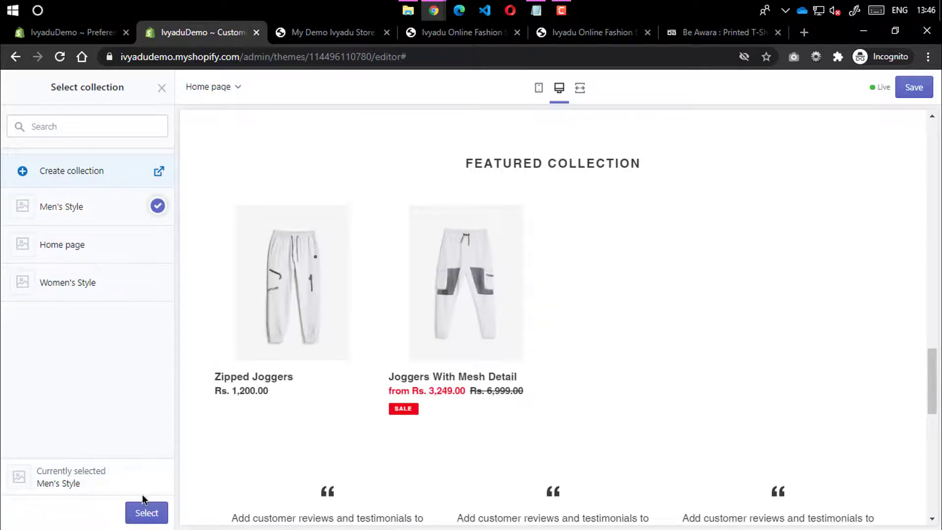
click(144, 511)
scroll(343, 338, down, 3)
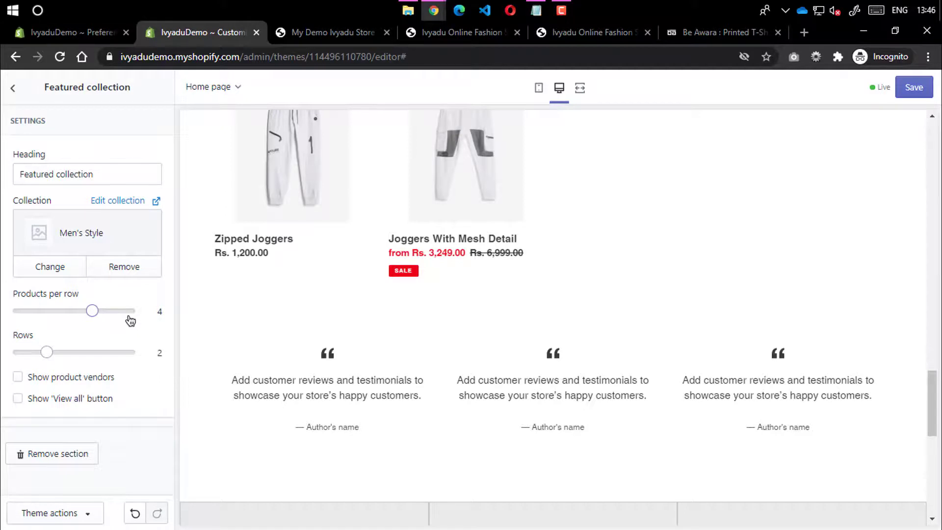
Try 5 products per row and 5 rows, then restore 4 per row and 2 rows
drag(89, 310, 138, 311)
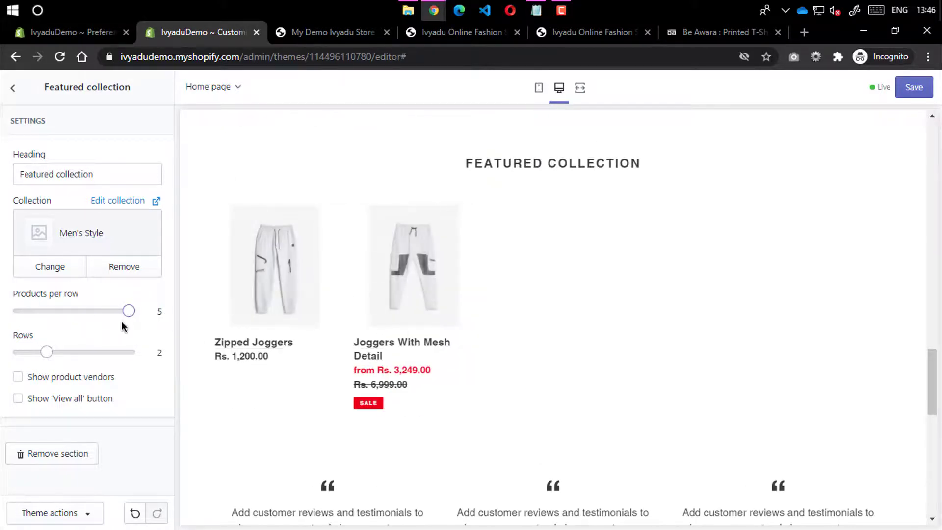
drag(110, 309, 94, 310)
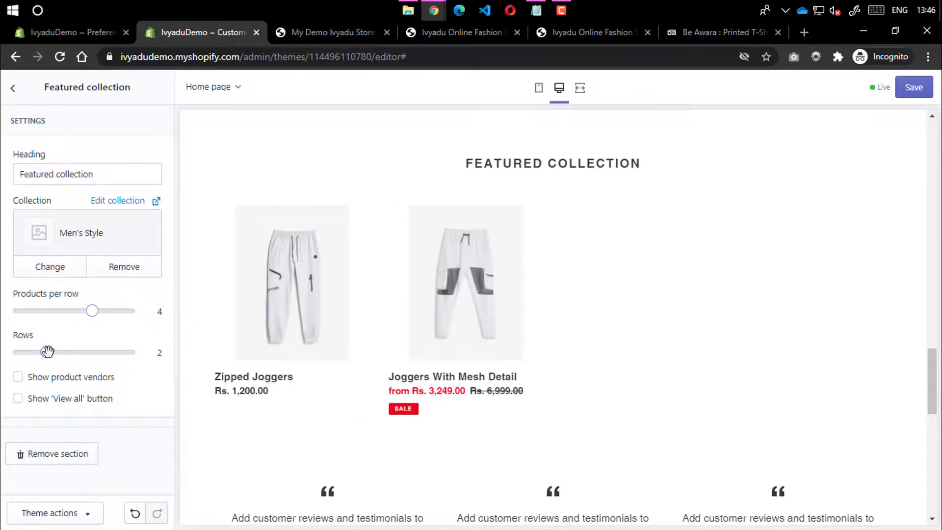
drag(48, 351, 158, 357)
drag(128, 351, 47, 349)
Toggle the View all button on and back off, leaving it hidden, and exit the section
drag(94, 176, 12, 176)
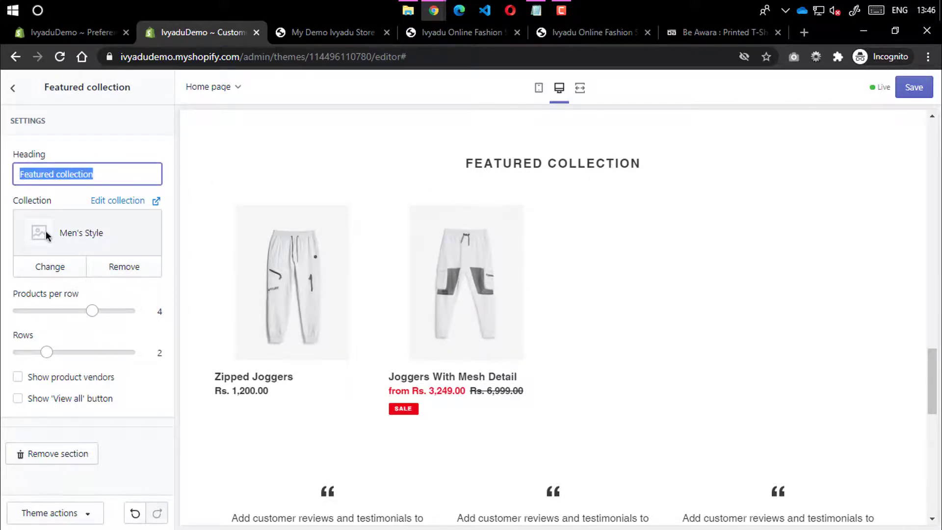
click(29, 403)
scroll(431, 427, down, 5)
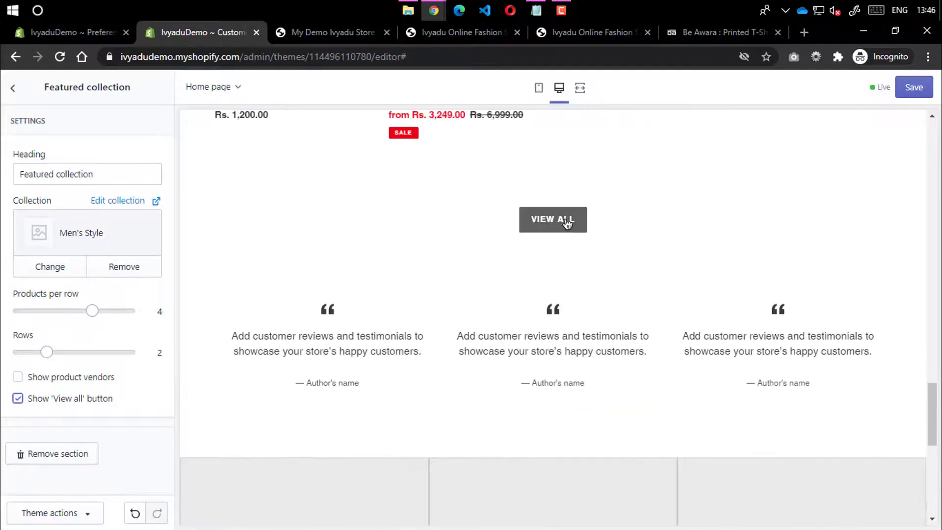
click(28, 401)
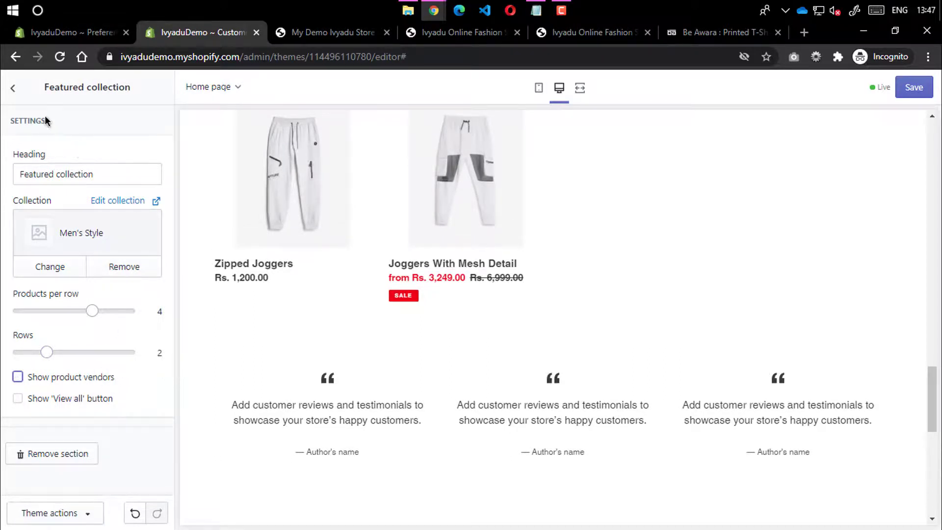
click(13, 88)
scroll(426, 275, down, 4)
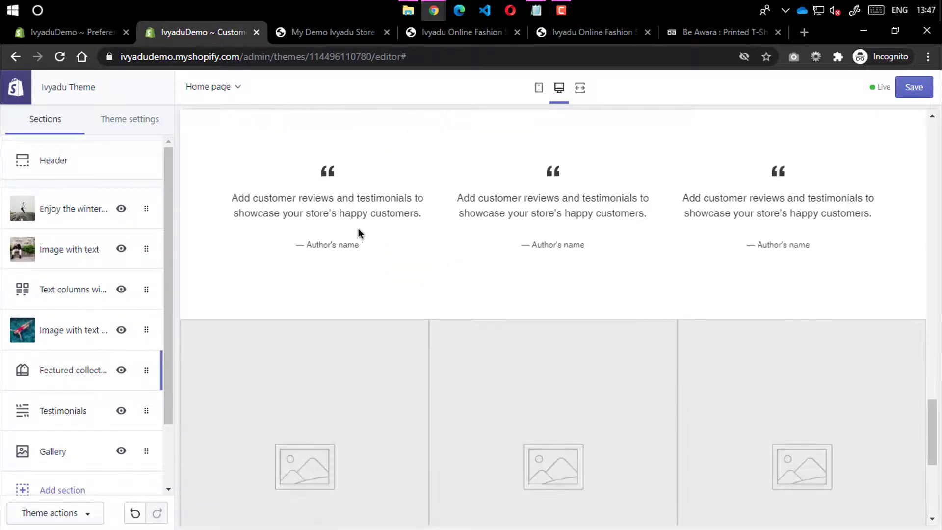
Replace the first testimonial's placeholder author with the author's full name
scroll(46, 408, down, 3)
click(81, 336)
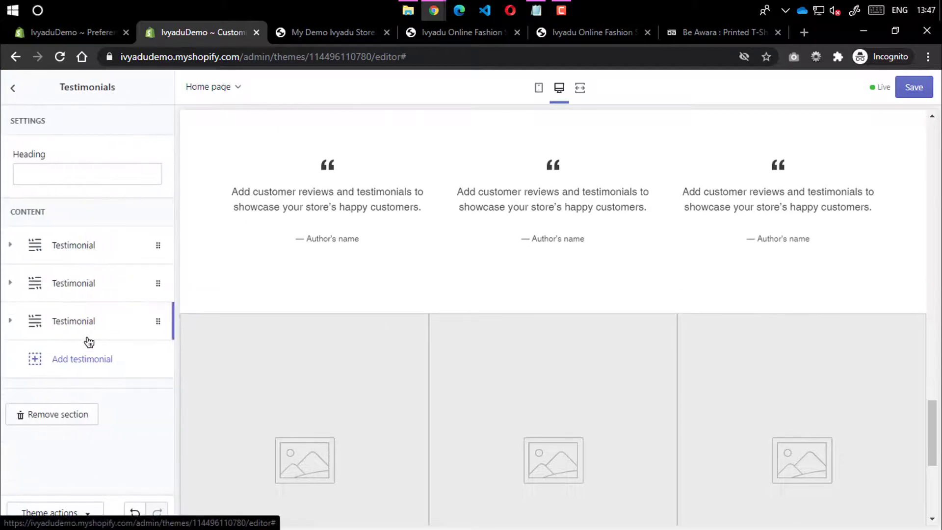
click(51, 260)
drag(95, 413, 1, 405)
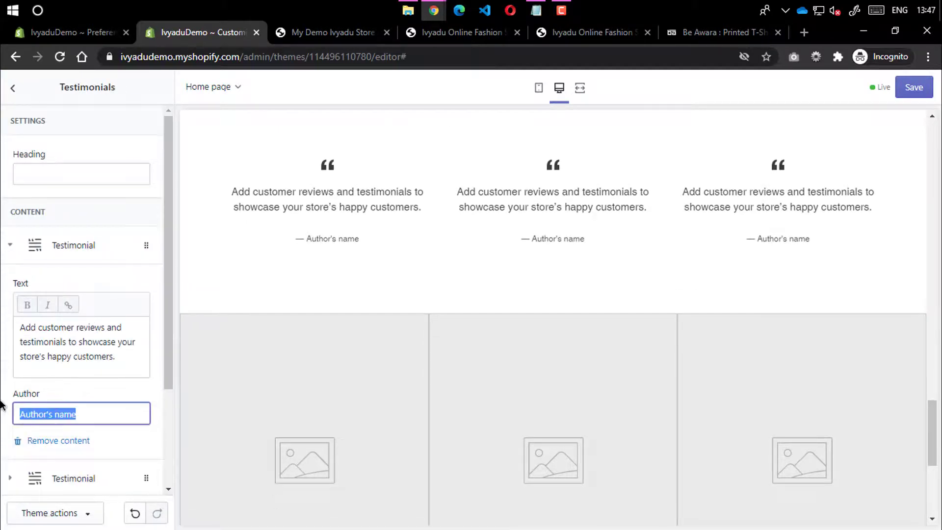
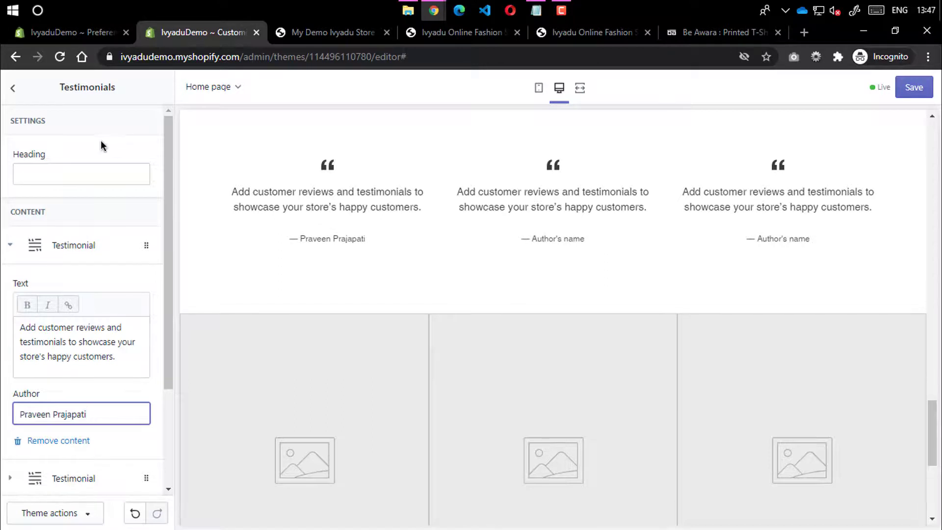
Check the testimonial text and Testimonials heading, then go back to the sections list
drag(126, 357, 6, 319)
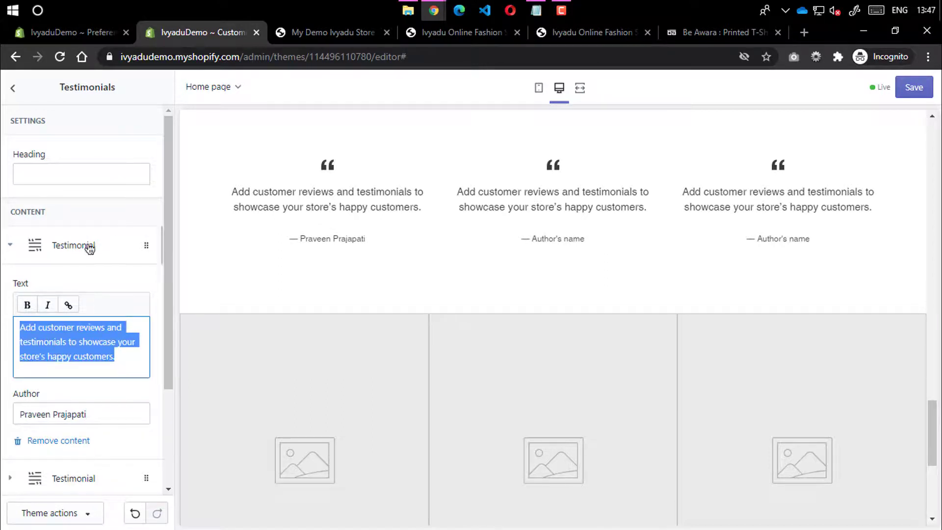
scroll(89, 249, down, 3)
scroll(53, 228, up, 3)
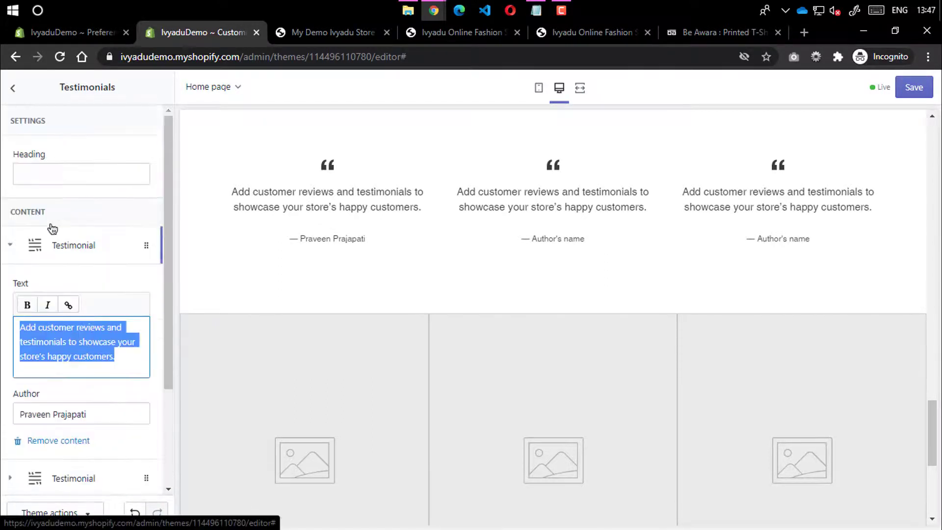
click(44, 170)
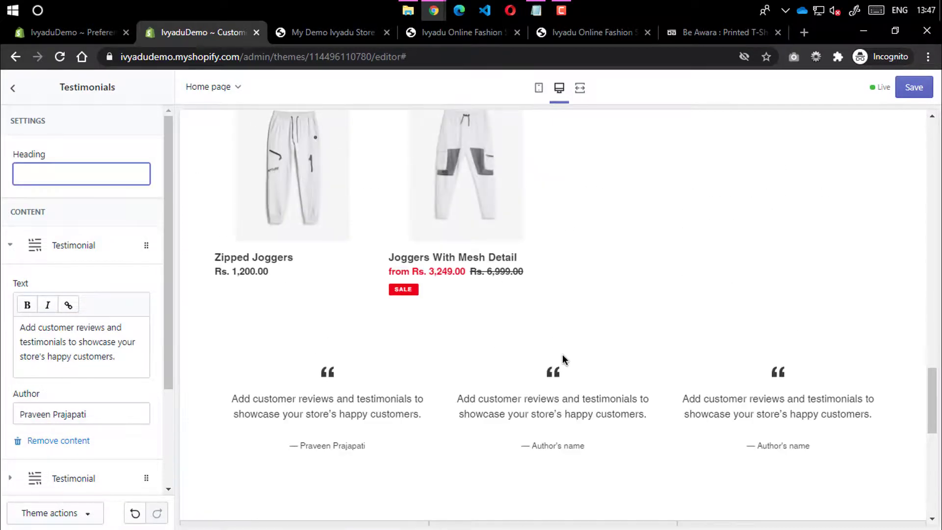
click(19, 89)
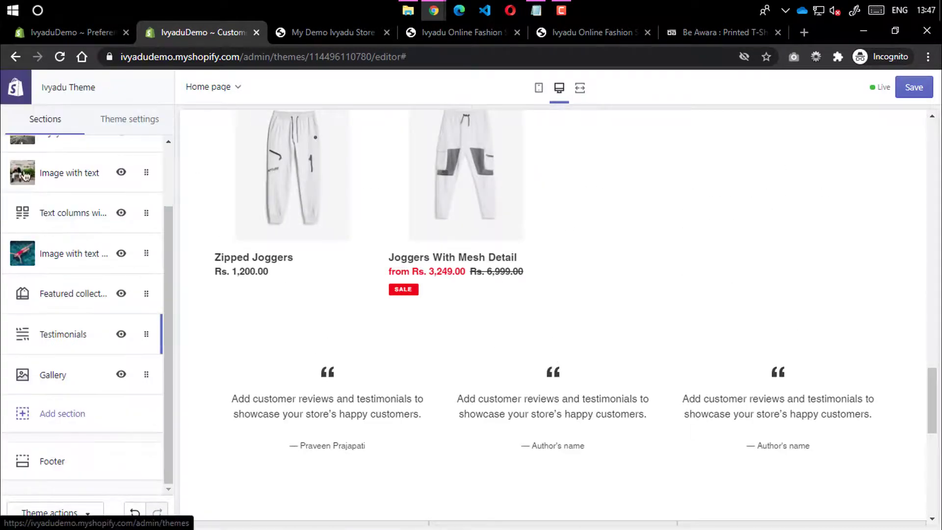
Add a fourth image block to the Gallery section, leaving its height at Medium
click(77, 390)
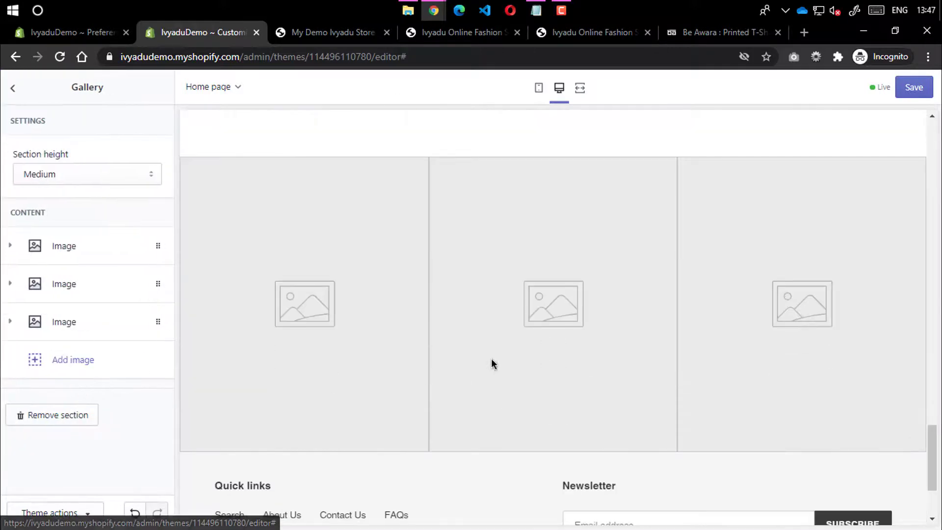
click(79, 360)
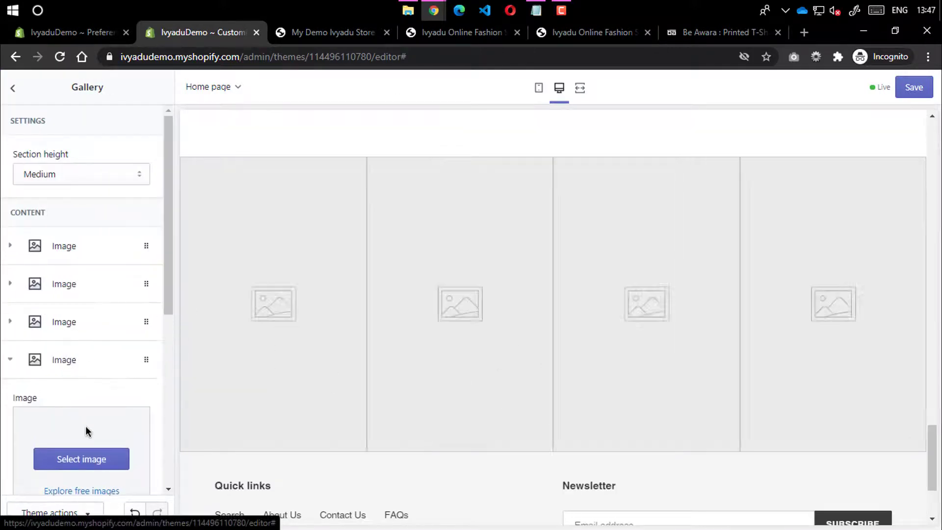
scroll(86, 430, down, 3)
scroll(77, 265, up, 5)
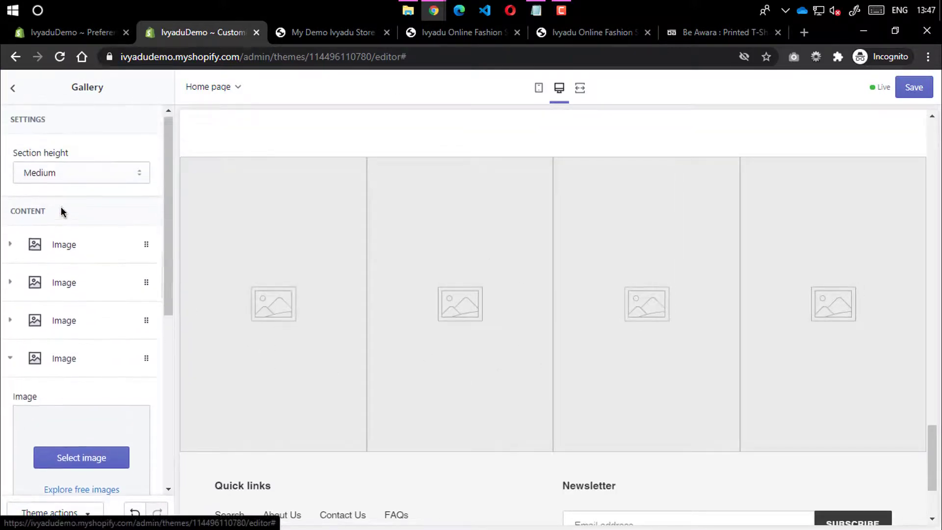
click(66, 172)
click(74, 216)
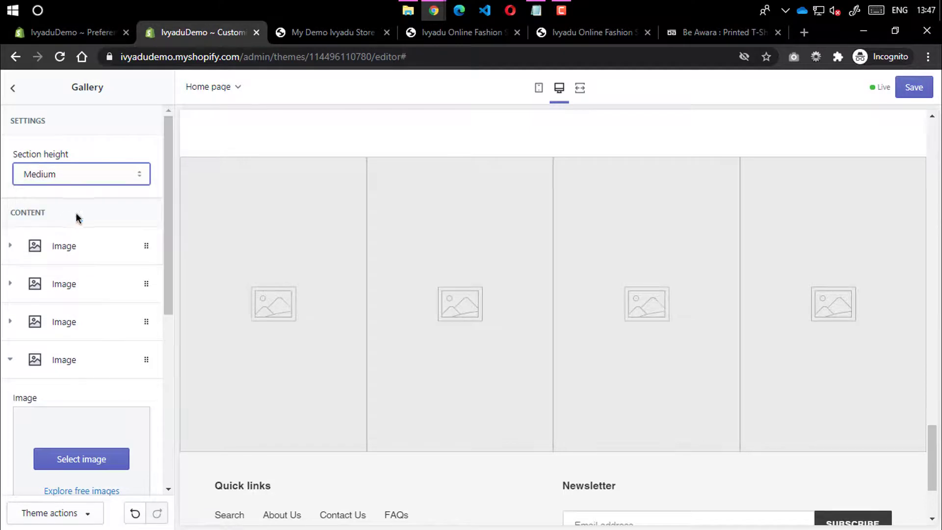
Put the photo of two laughing women in the gallery's first image slot
click(80, 252)
click(87, 342)
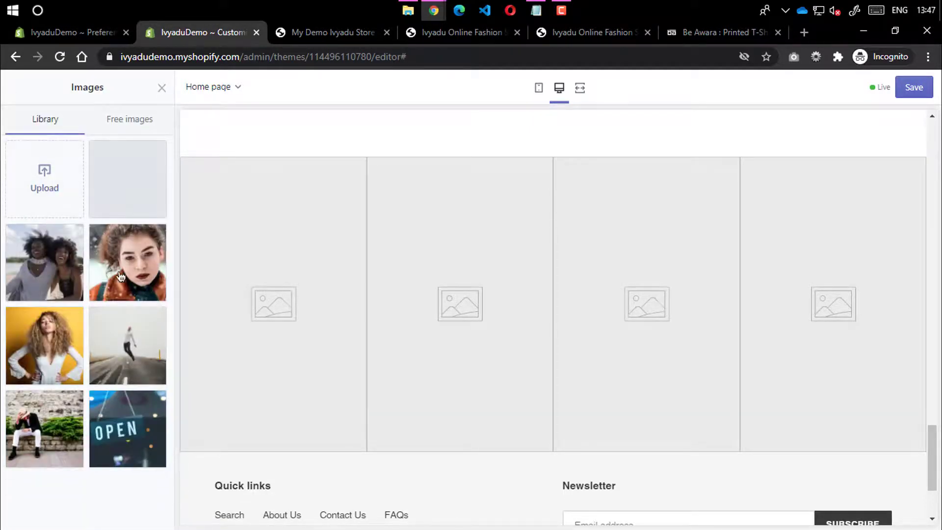
click(35, 264)
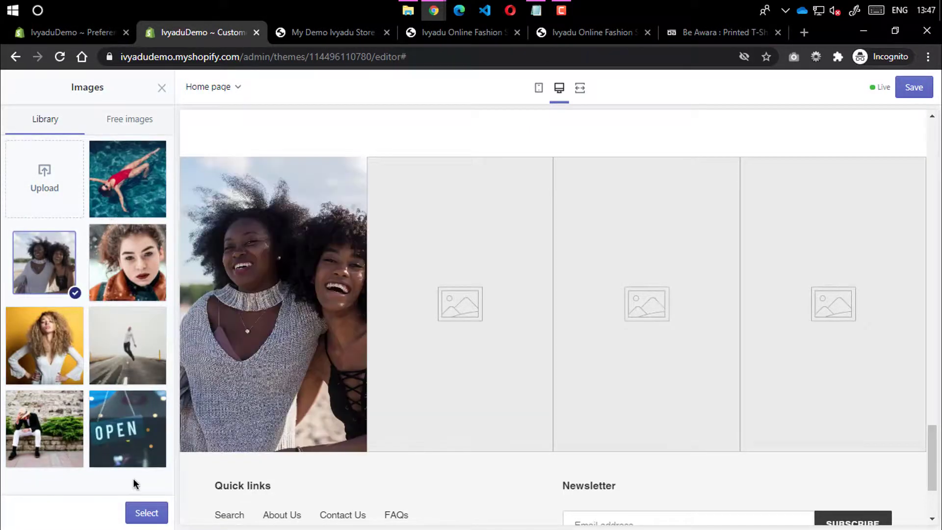
click(142, 512)
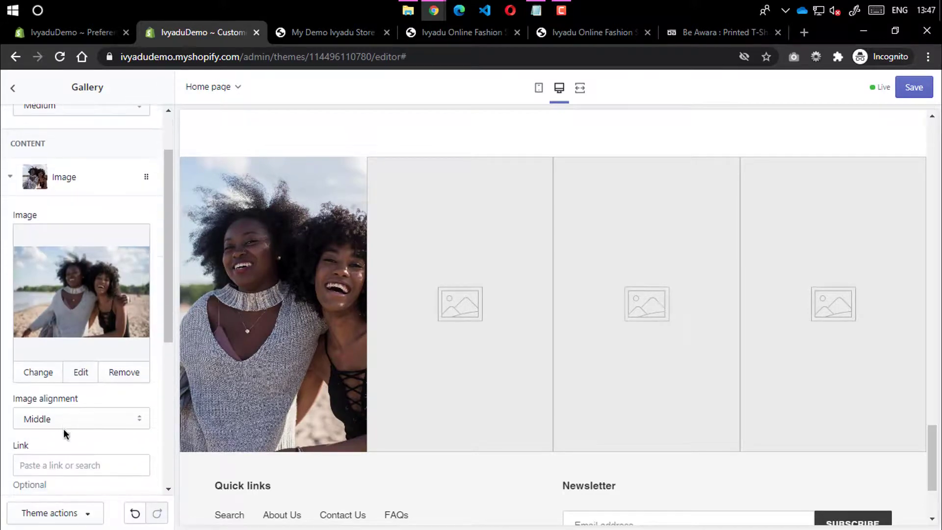
Set the gallery section height to Small
scroll(58, 423, up, 3)
click(64, 174)
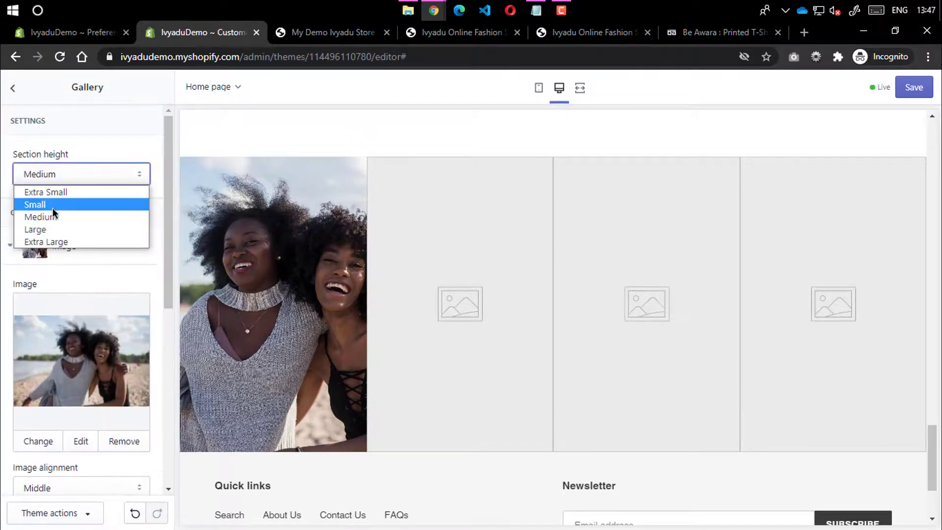
click(55, 201)
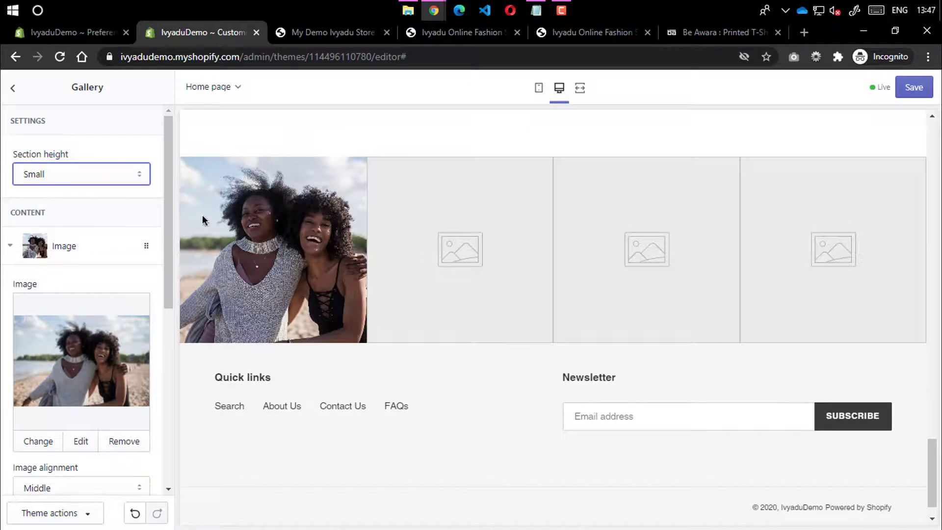
scroll(72, 409, down, 1)
scroll(72, 410, down, 5)
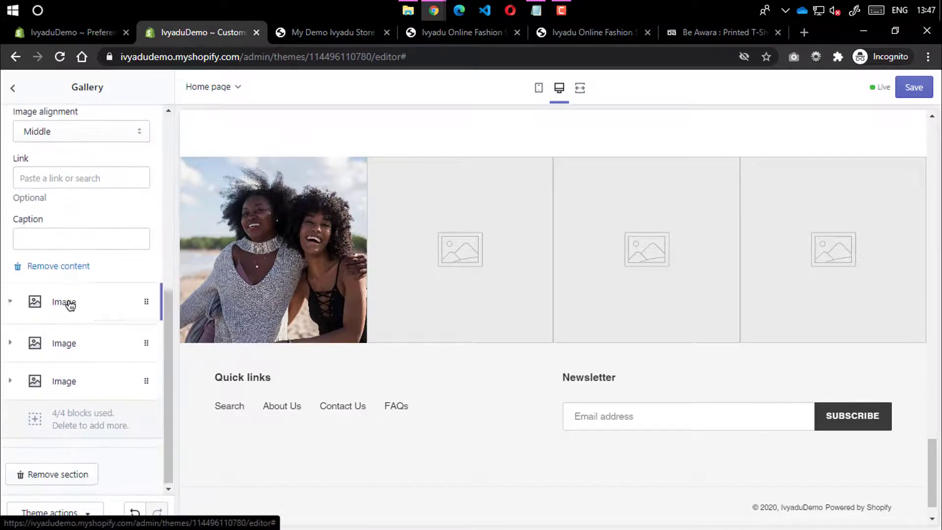
scroll(74, 201, up, 3)
Fill gallery slots two and three with the pool swimmer and freckled face photos
click(81, 186)
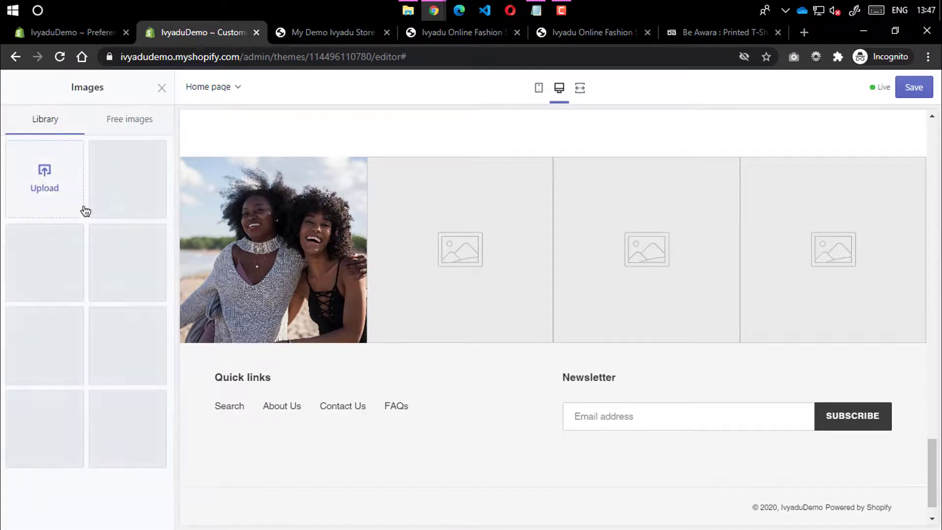
click(128, 179)
click(142, 511)
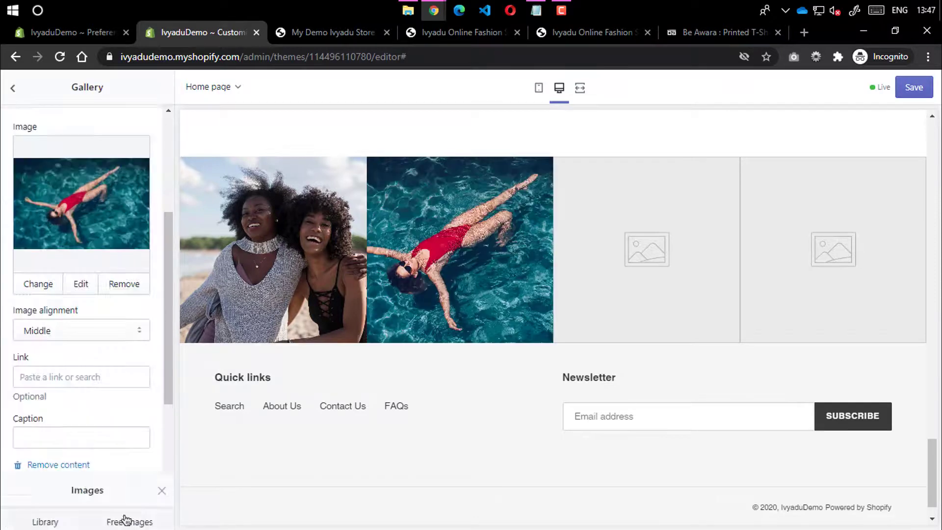
scroll(68, 437, down, 3)
click(75, 385)
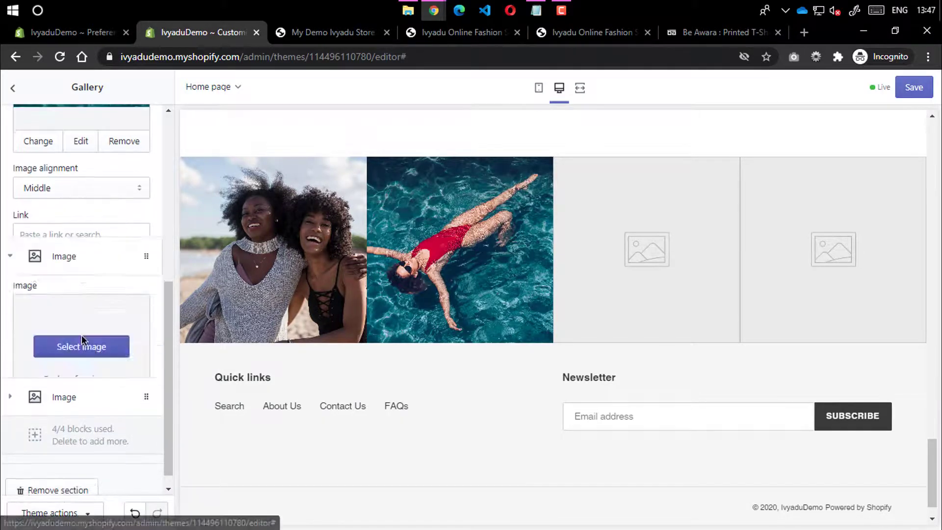
click(94, 229)
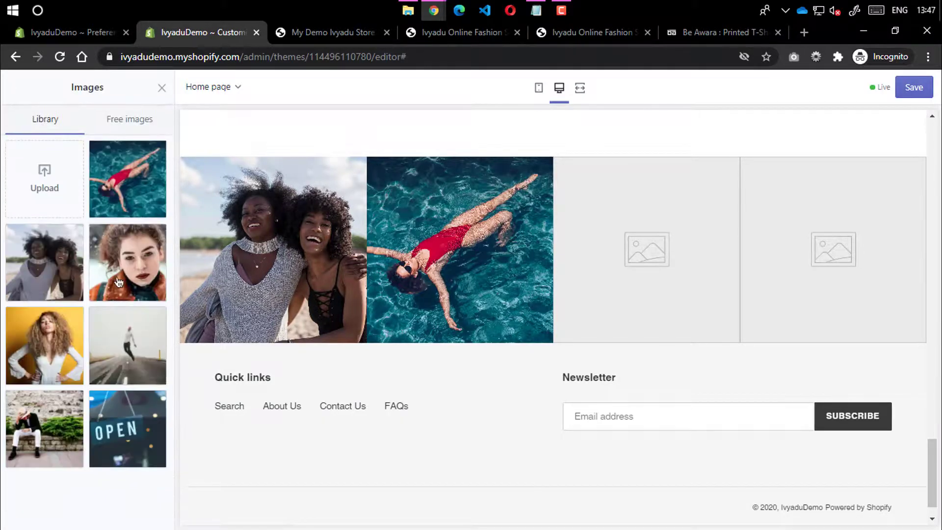
click(128, 262)
click(142, 511)
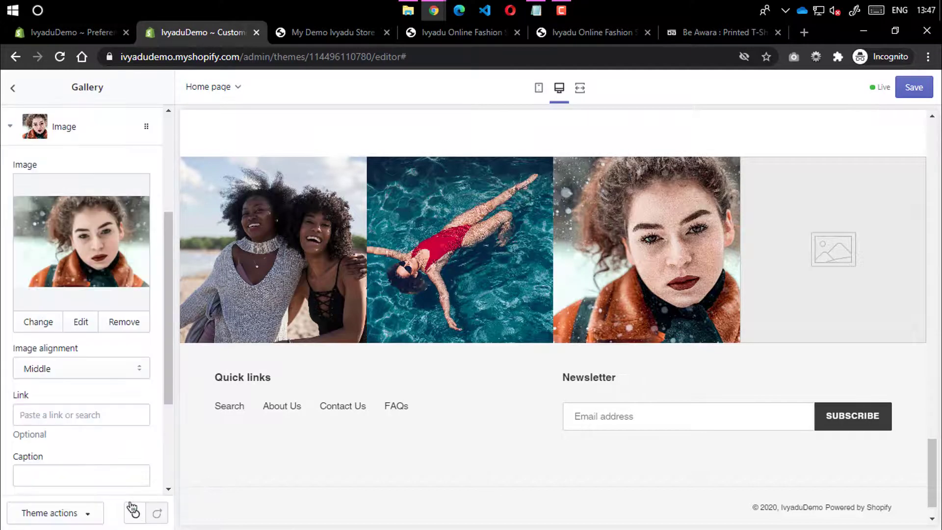
Fill the fourth gallery slot with the yellow-background portrait
scroll(85, 455, down, 3)
click(61, 379)
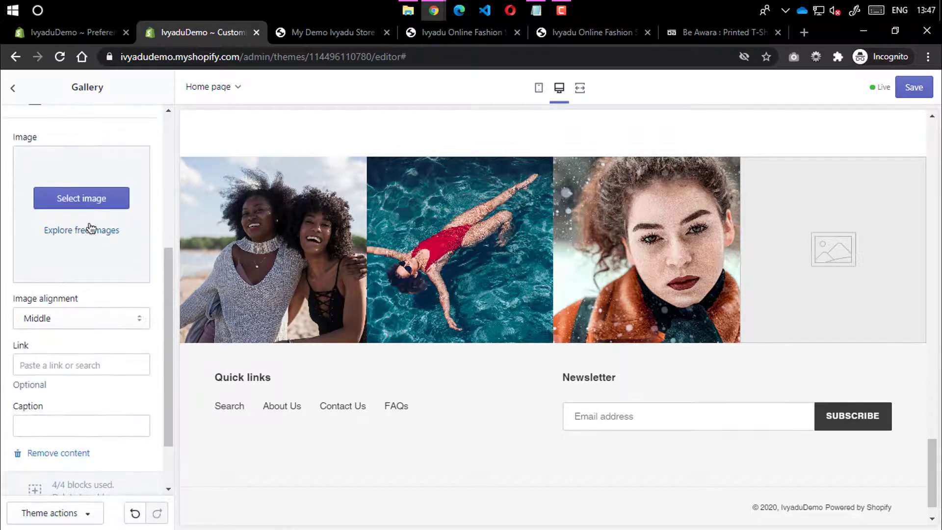
click(107, 202)
click(36, 367)
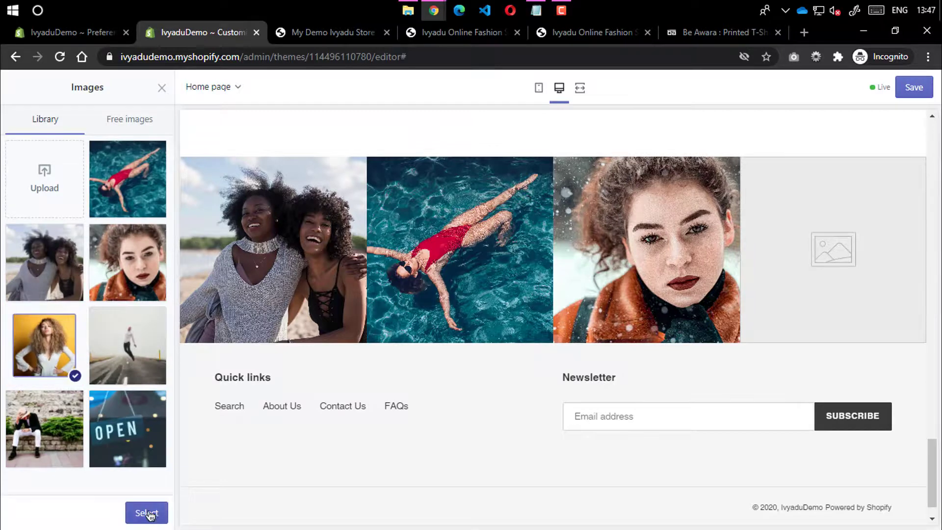
click(142, 511)
scroll(93, 261, up, 5)
scroll(93, 261, down, 6)
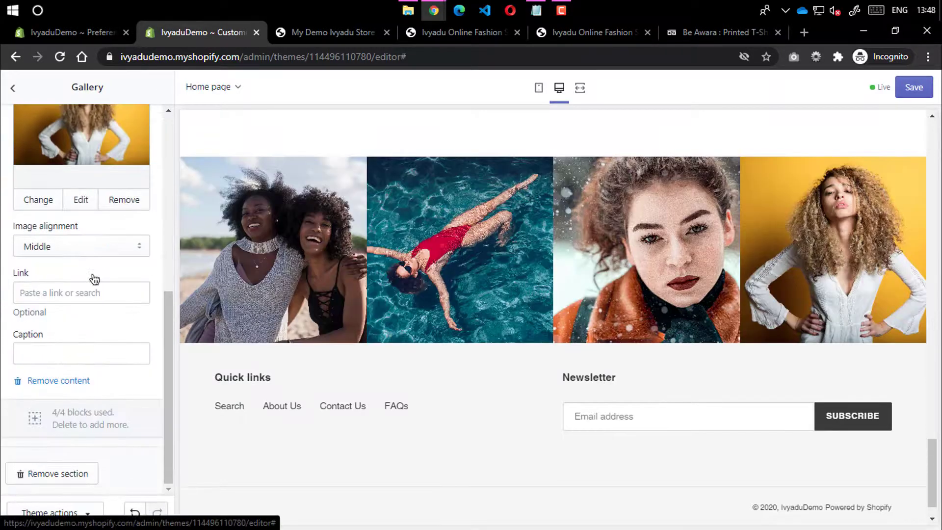
Check the fourth image's alignment, kept at Middle, and its product link options without linking anything
click(64, 250)
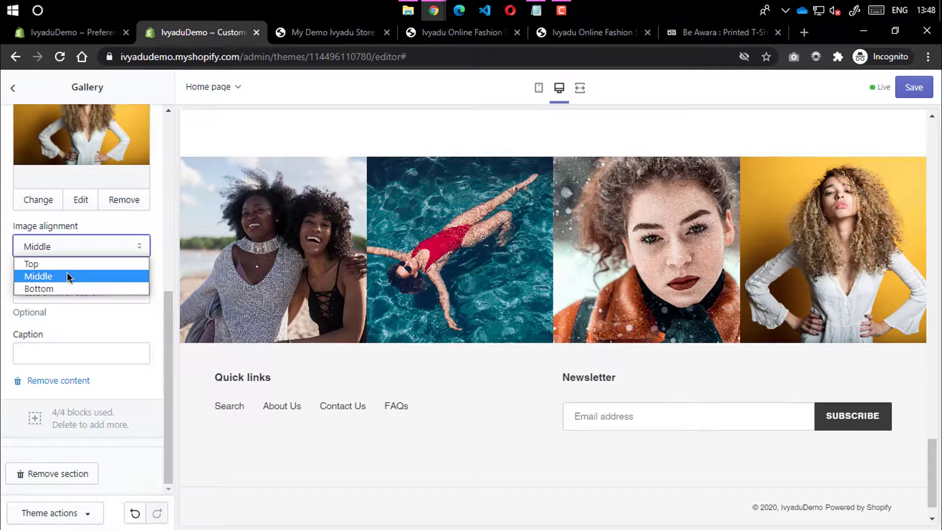
click(3, 287)
click(45, 294)
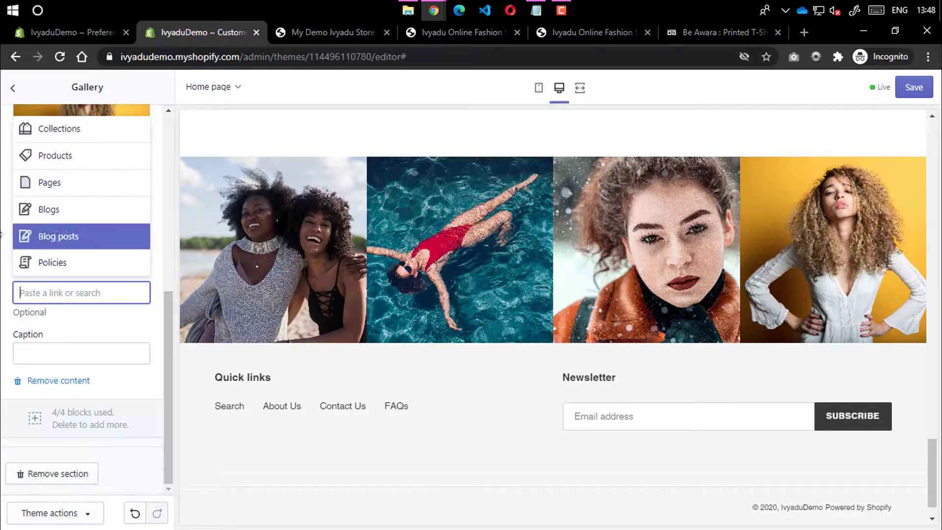
click(4, 235)
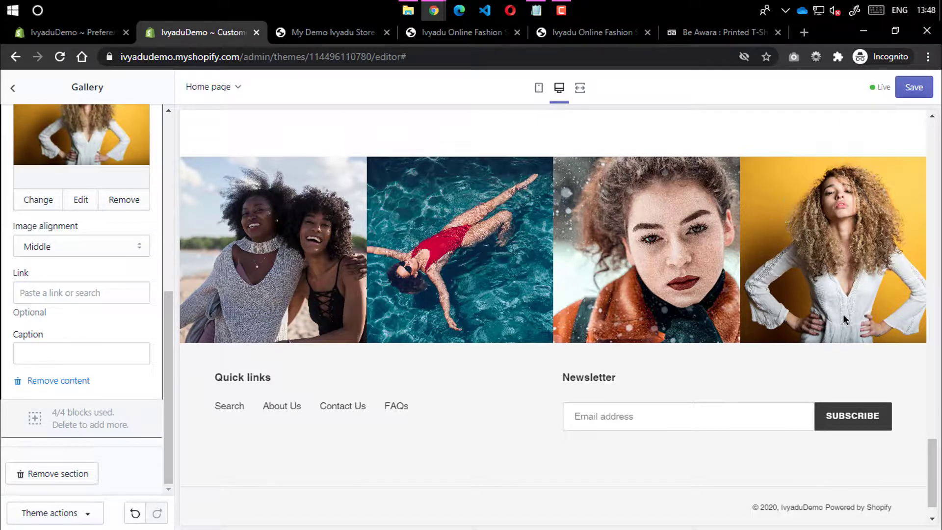
click(57, 296)
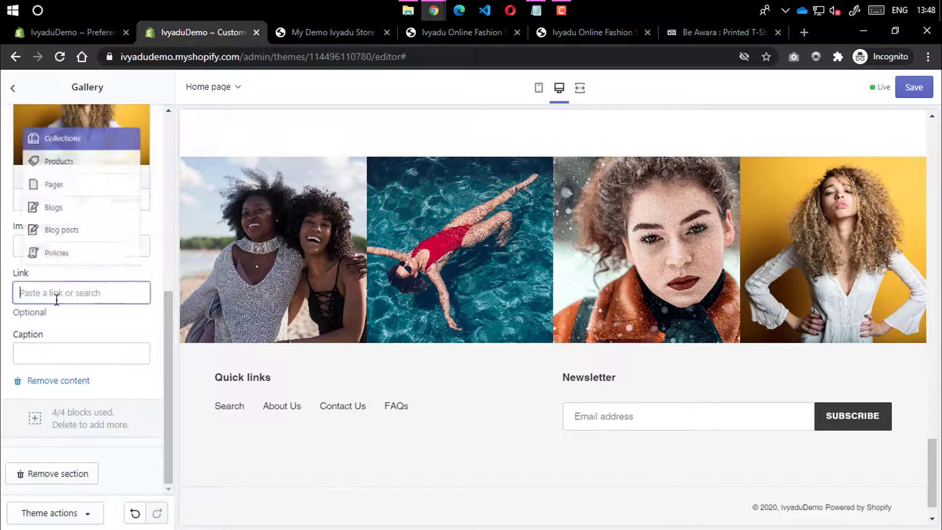
click(66, 168)
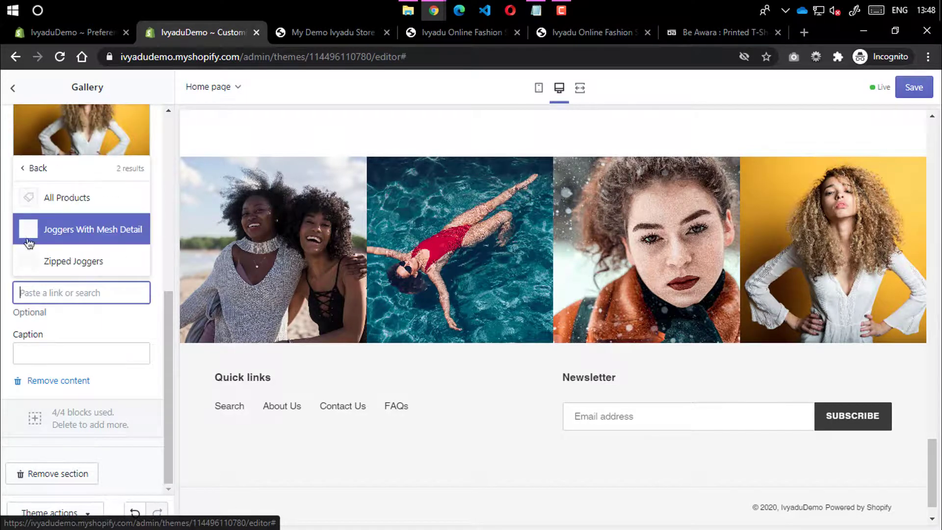
click(1, 267)
Delete the fourth image's caption entirely and collapse its details
click(47, 354)
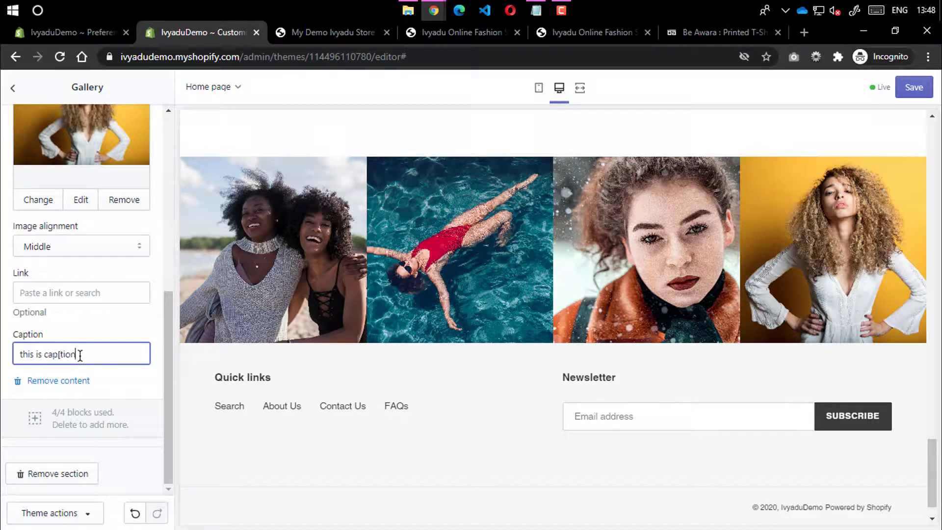
key(BackSpace)
key(BackSpace)
key(BackSpace)
key(BackSpace)
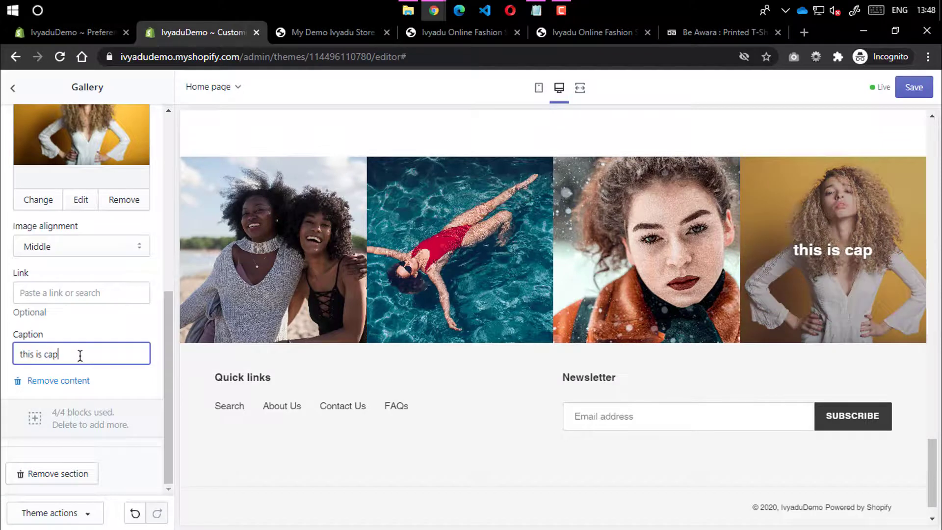
text(tion)
drag(89, 355, 2, 357)
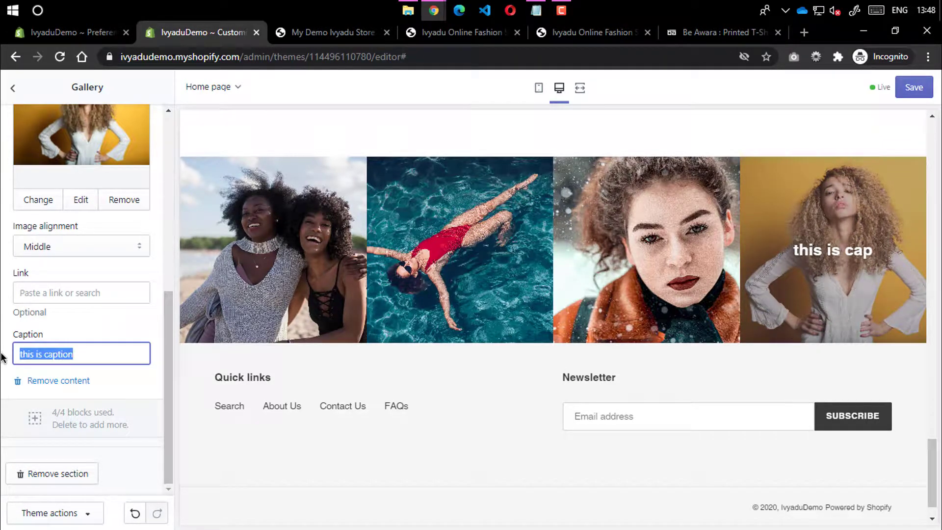
key(BackSpace)
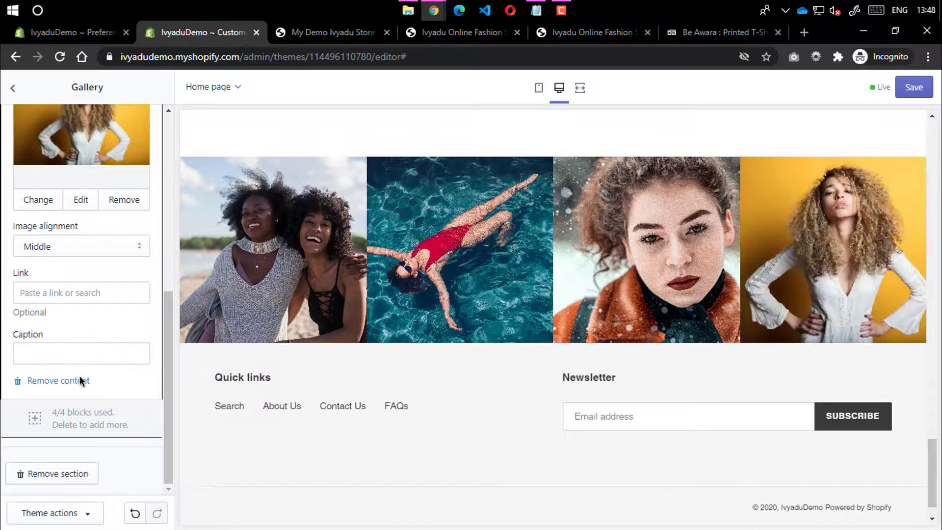
scroll(83, 343, up, 5)
scroll(29, 285, down, 1)
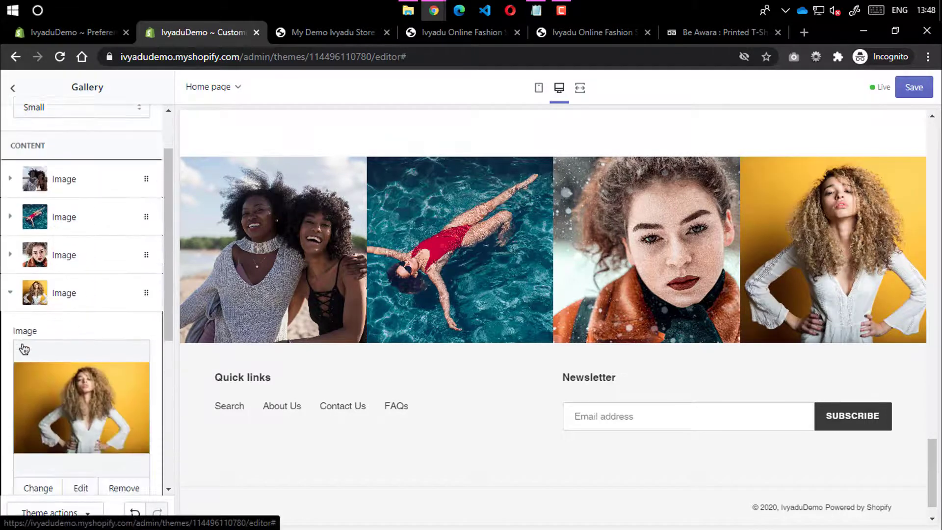
click(22, 290)
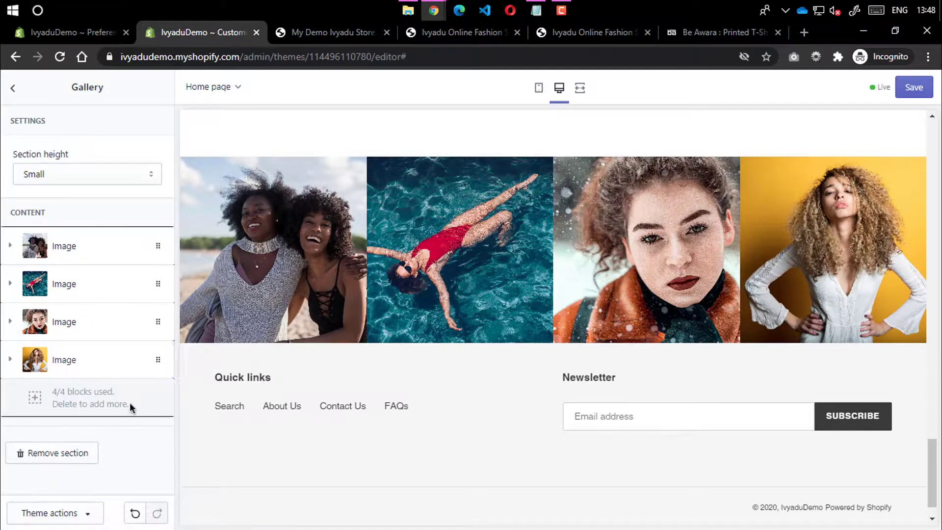
Return to the homepage sections list and preview the page full width before switching back
click(15, 90)
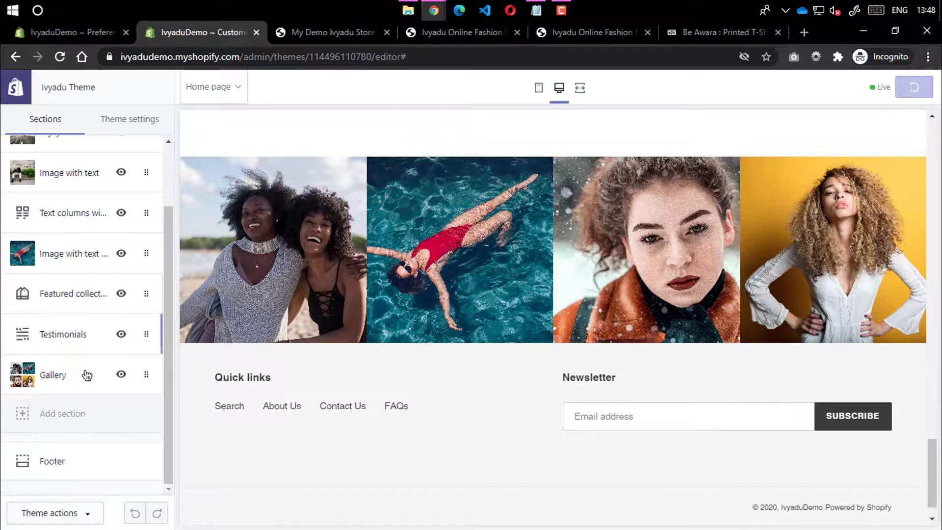
click(580, 89)
scroll(418, 271, up, 15)
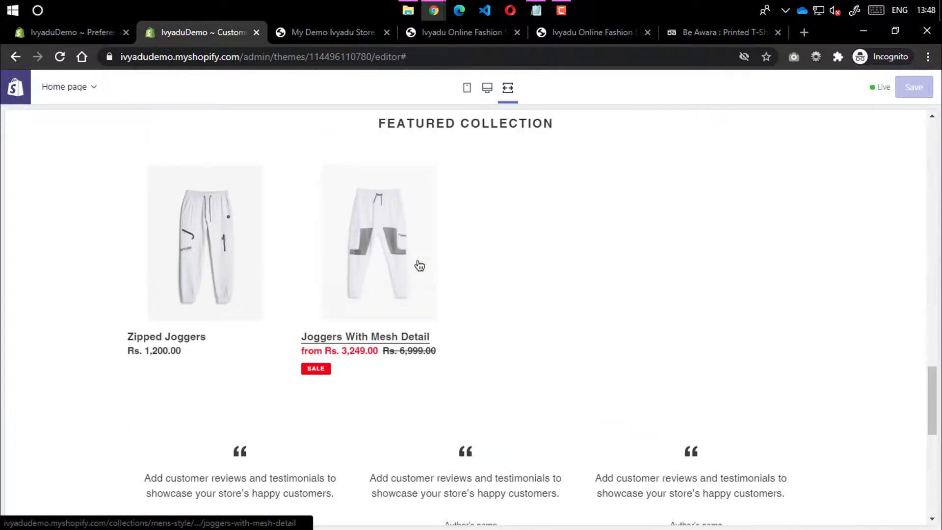
scroll(422, 243, down, 15)
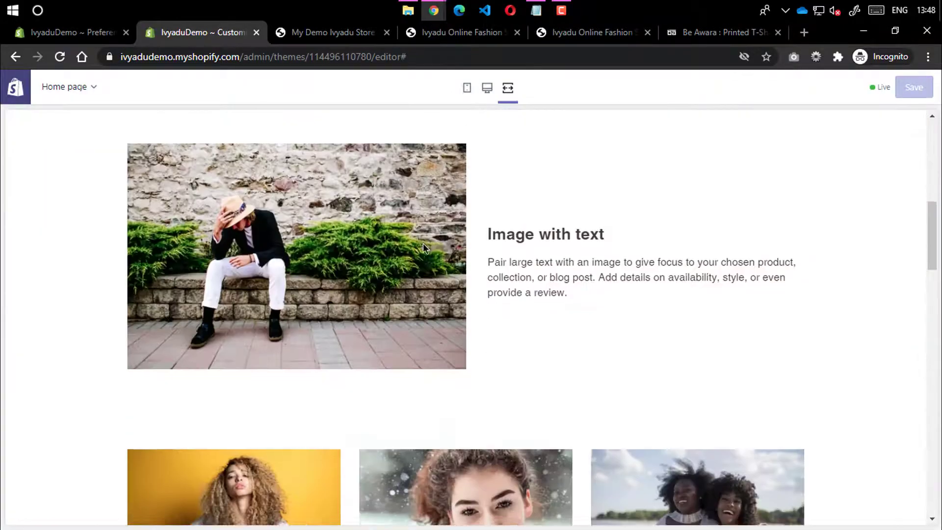
scroll(423, 242, up, 8)
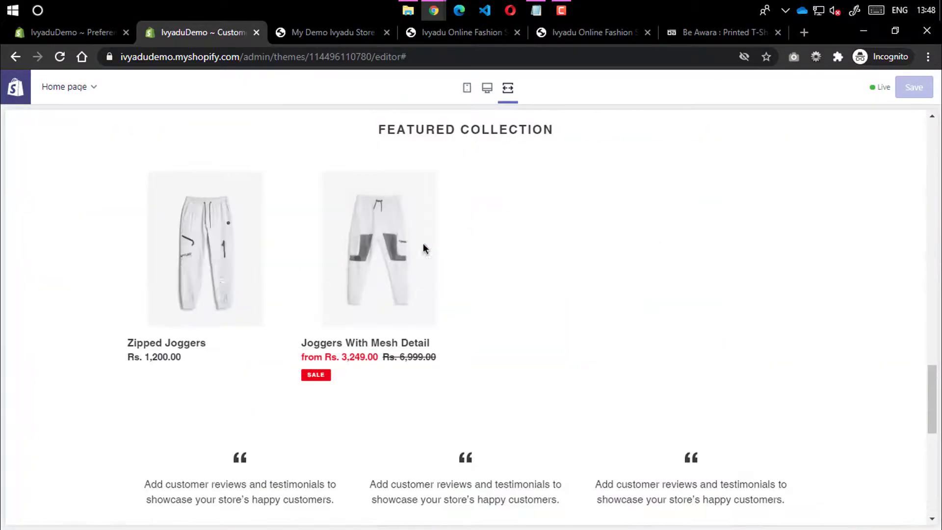
click(487, 88)
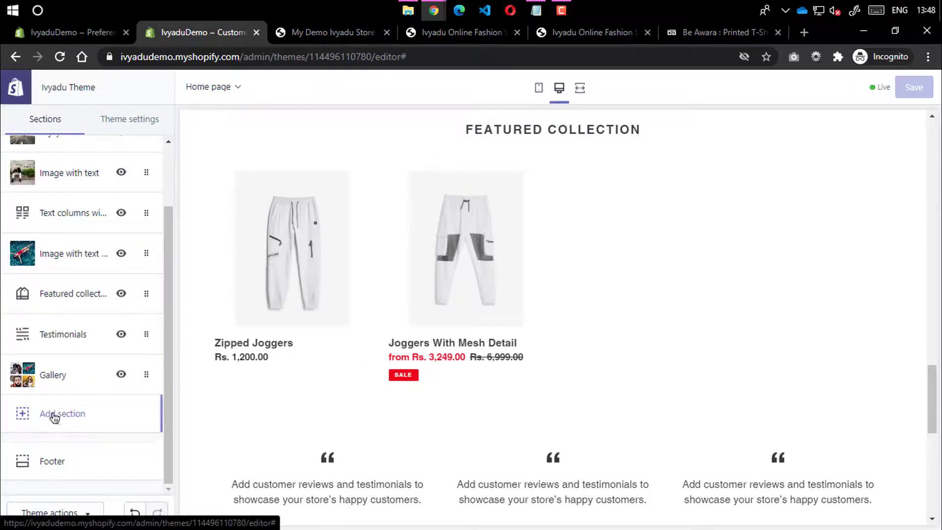
Add a Newsletter section to the homepage from the section types list
click(59, 420)
scroll(56, 210, down, 5)
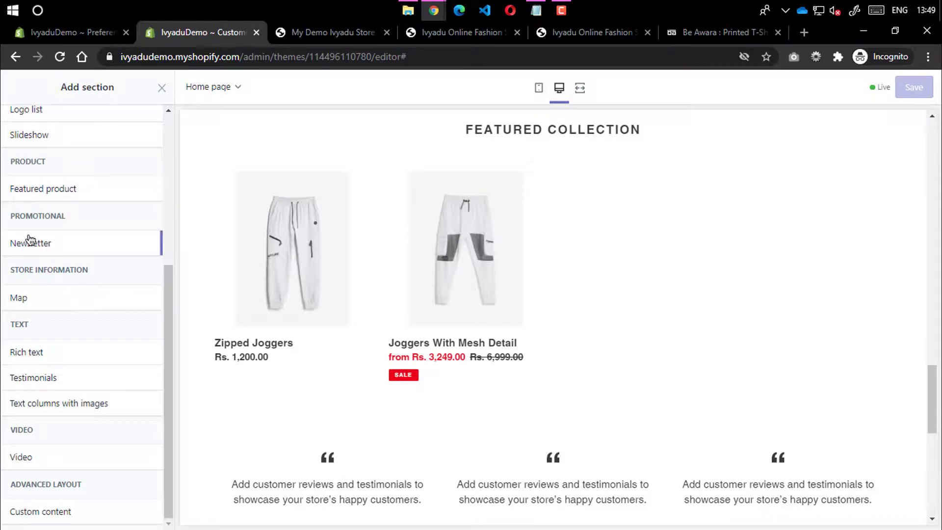
mouse_move(40, 245)
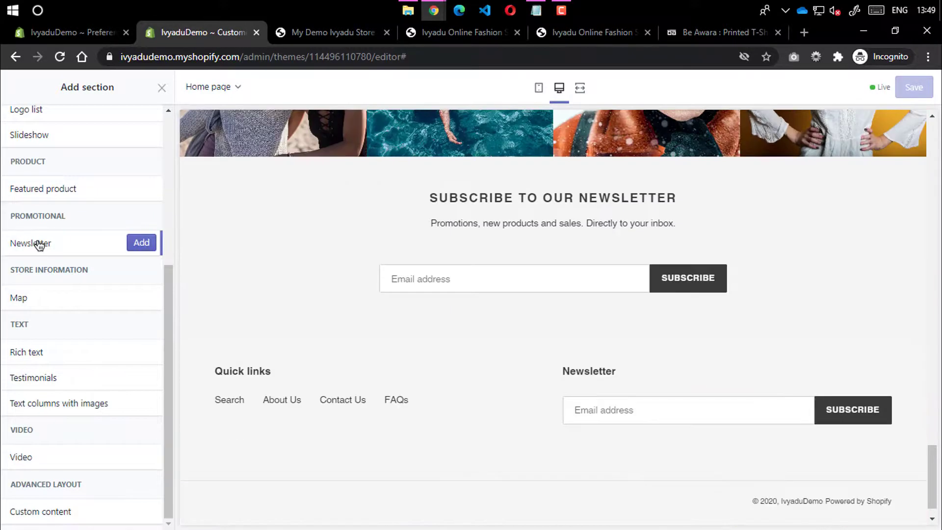
click(141, 244)
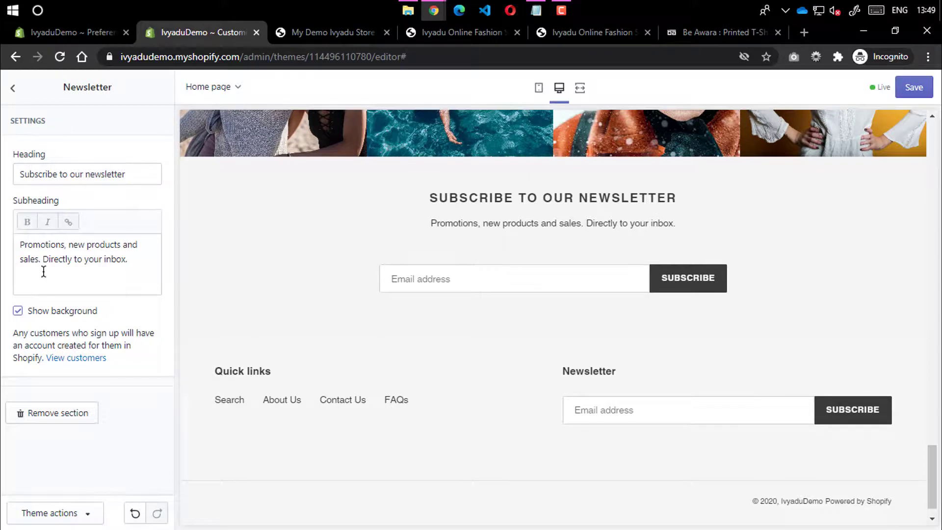
click(88, 248)
key(ctrl+a)
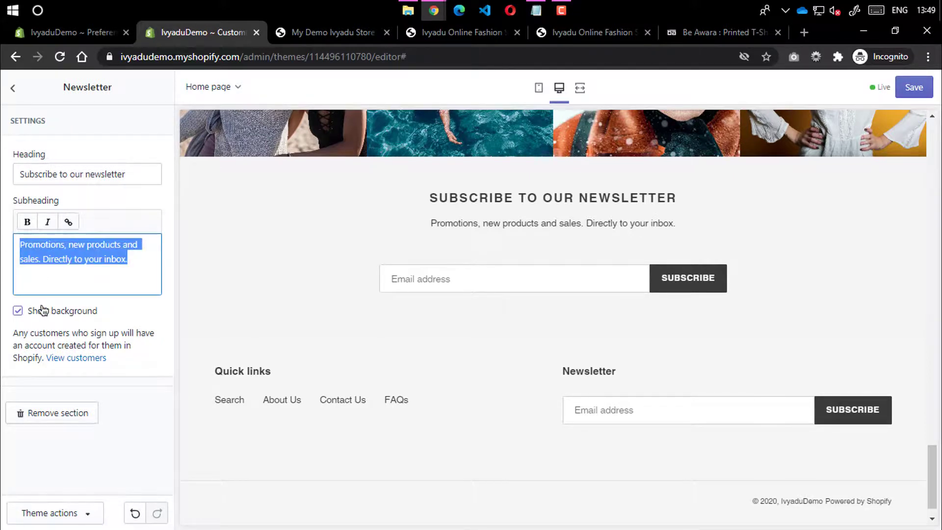
Drag the Newsletter section above the Gallery and preview the homepage full width
click(13, 88)
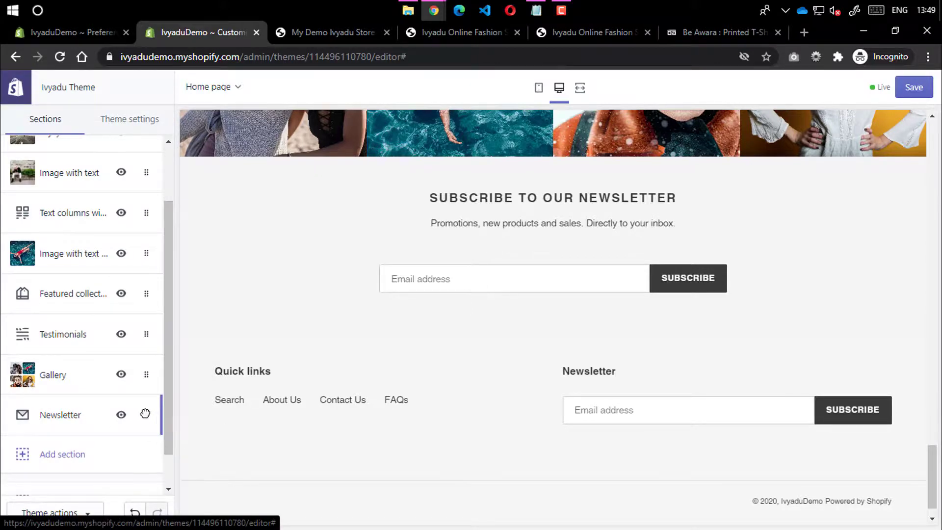
drag(146, 414, 171, 372)
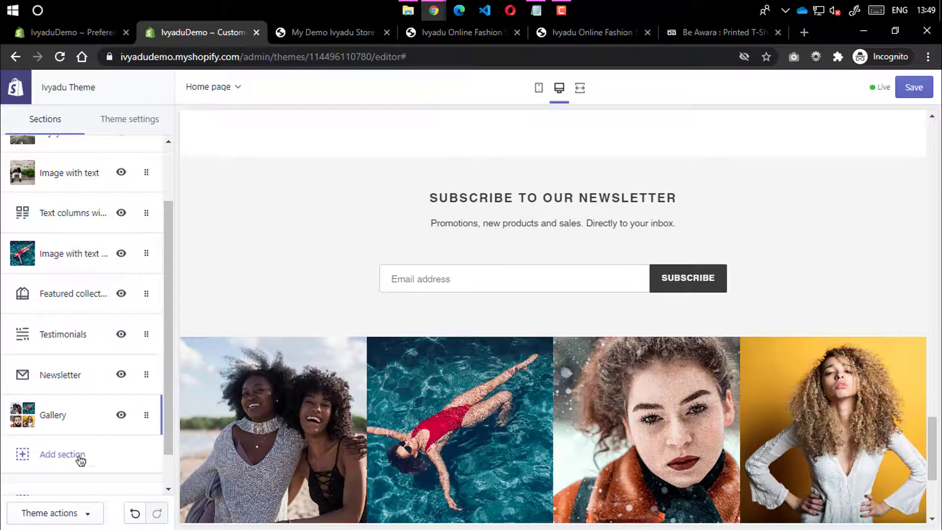
click(580, 87)
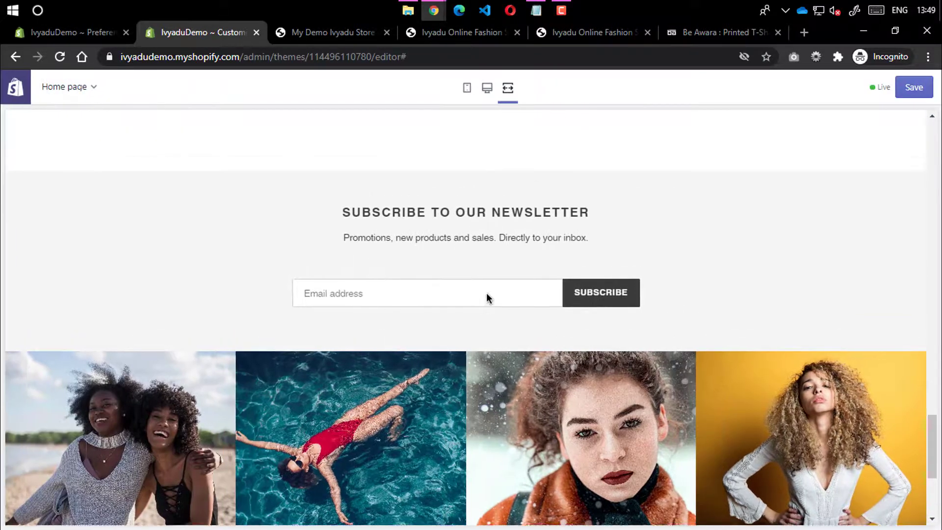
scroll(491, 285, up, 5)
scroll(499, 275, down, 10)
scroll(499, 269, up, 8)
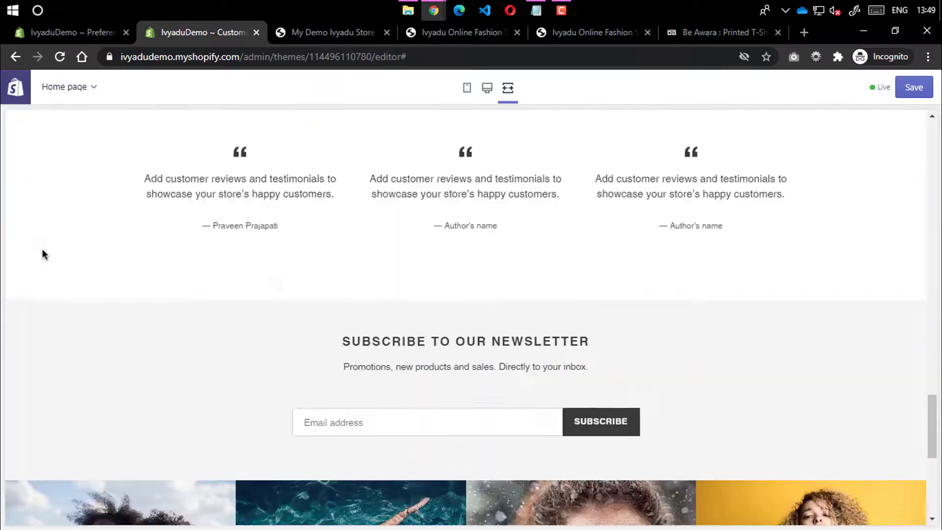
click(487, 87)
Browse the section types, preview Custom content, then close the list without adding anything
click(66, 513)
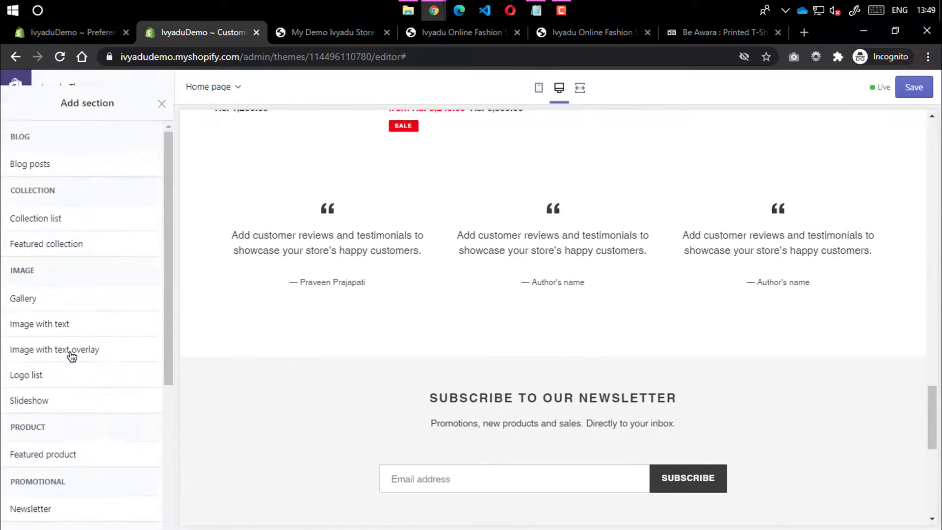
scroll(66, 304, down, 1)
scroll(61, 264, down, 3)
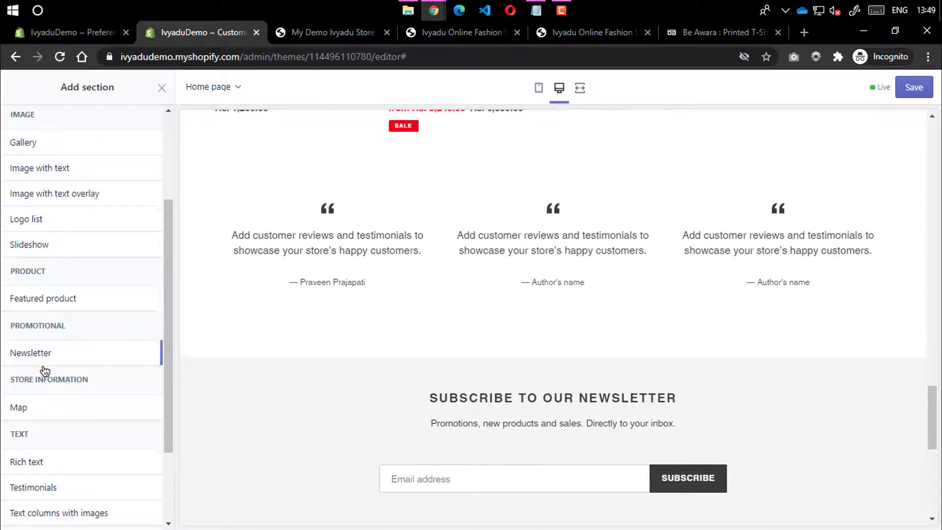
scroll(20, 298, down, 2)
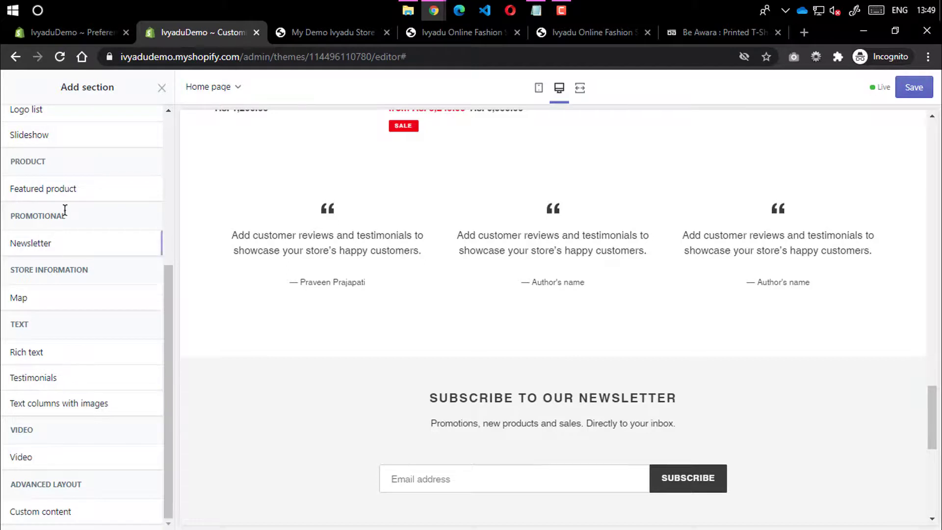
scroll(88, 196, up, 4)
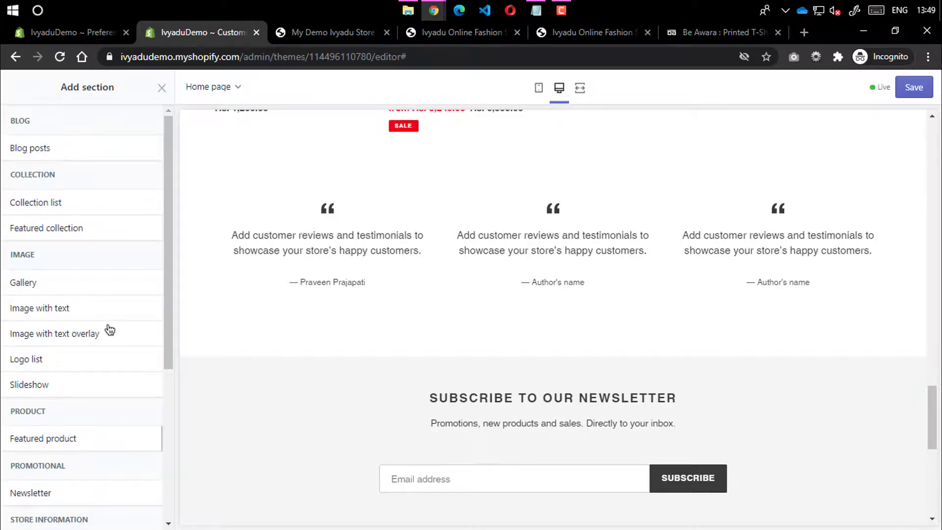
scroll(120, 333, down, 4)
scroll(109, 307, up, 4)
scroll(40, 279, down, 5)
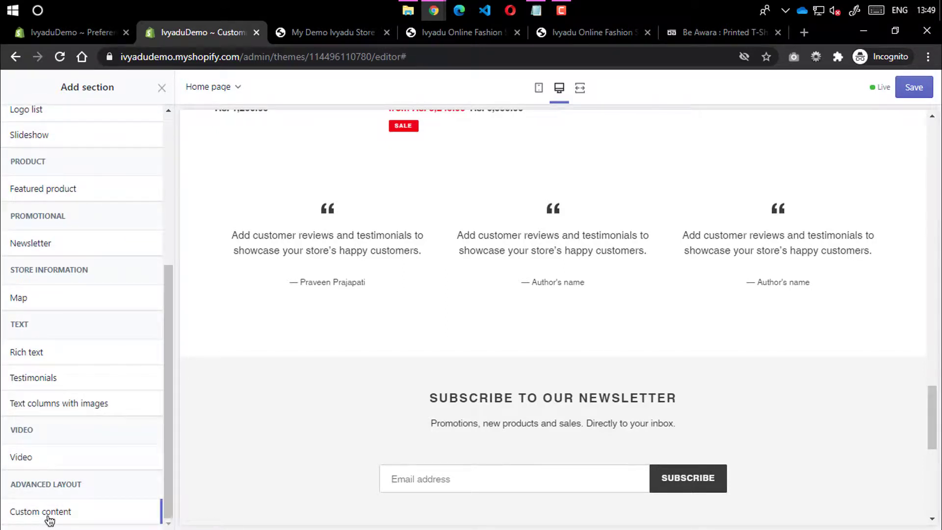
click(30, 512)
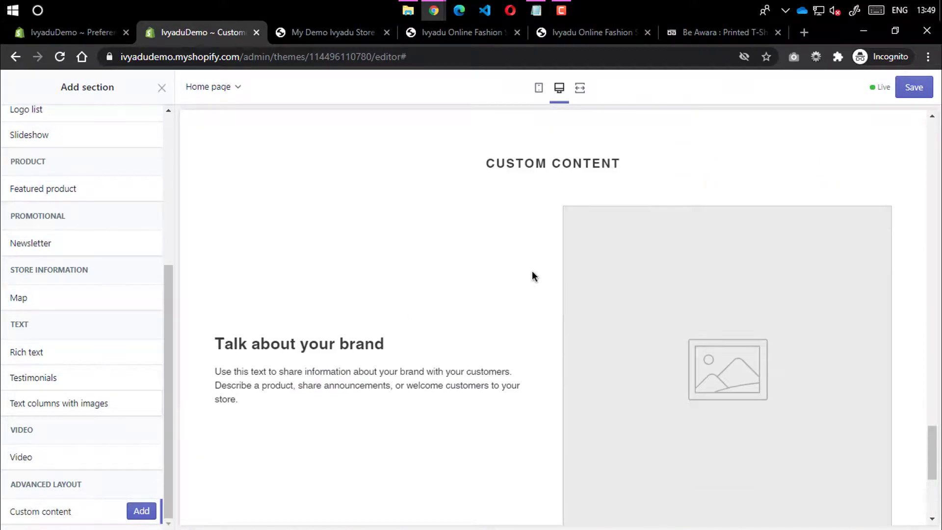
scroll(564, 265, down, 4)
scroll(344, 260, up, 3)
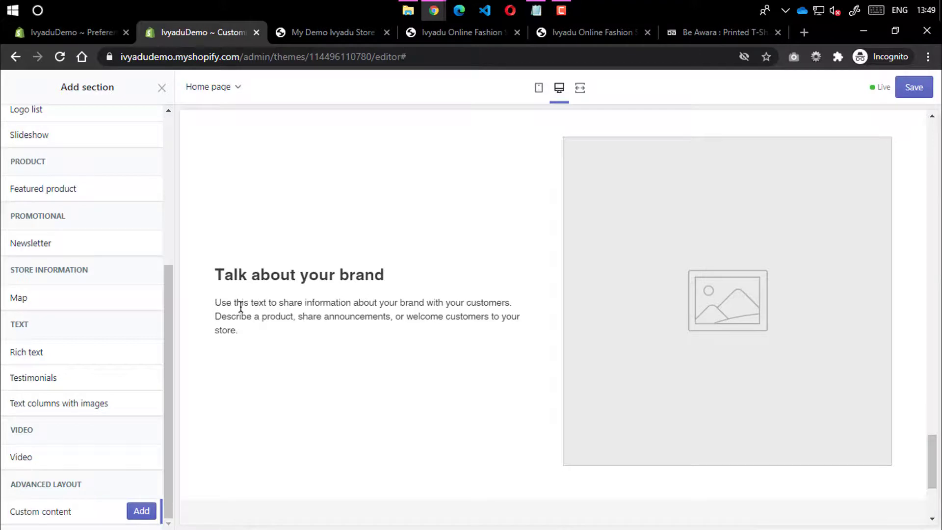
scroll(56, 173, up, 5)
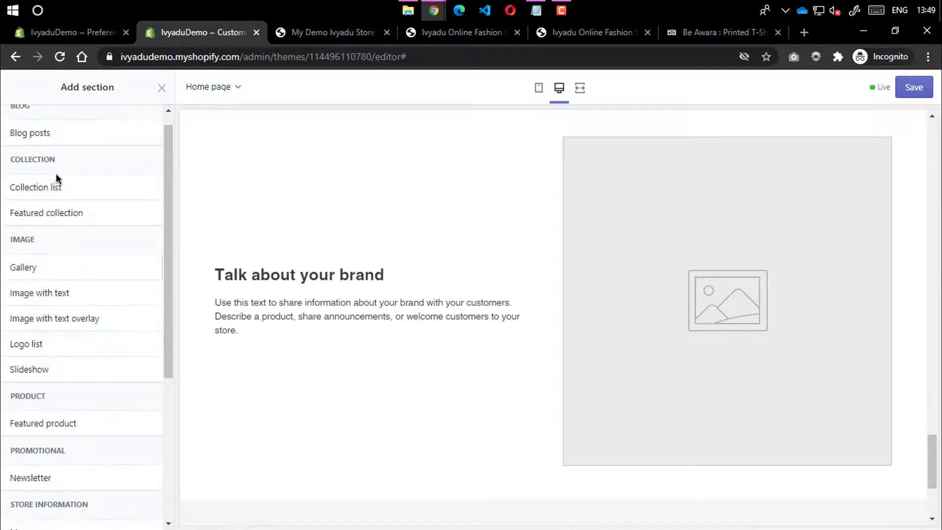
click(162, 88)
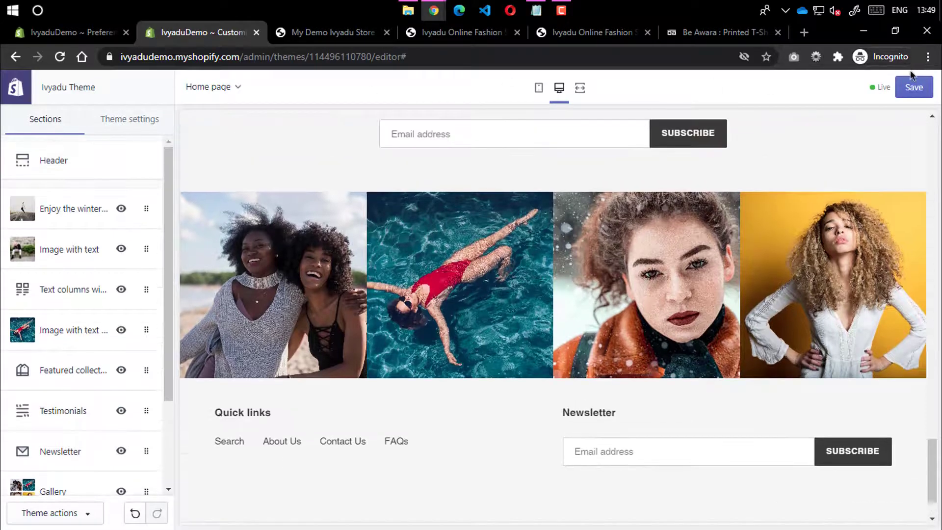
Save the homepage changes and review them on the reloaded live storefront
click(914, 87)
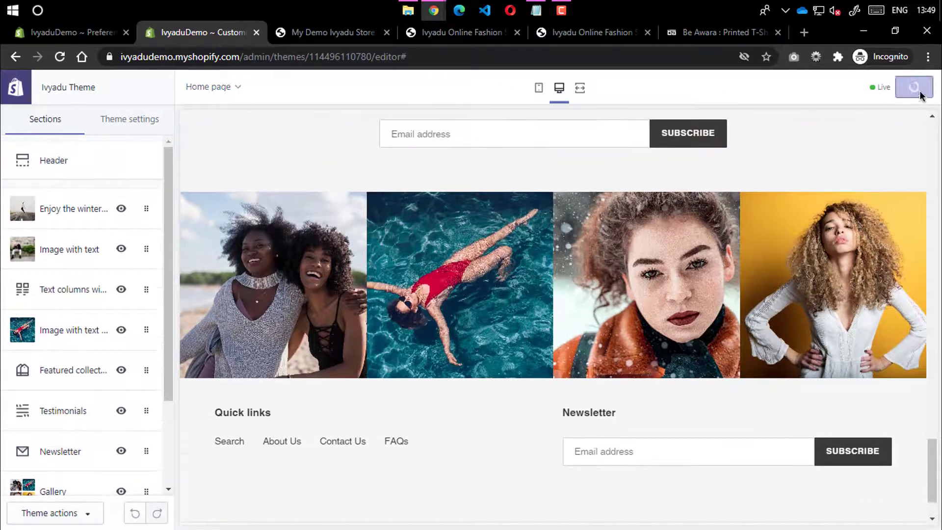
click(330, 28)
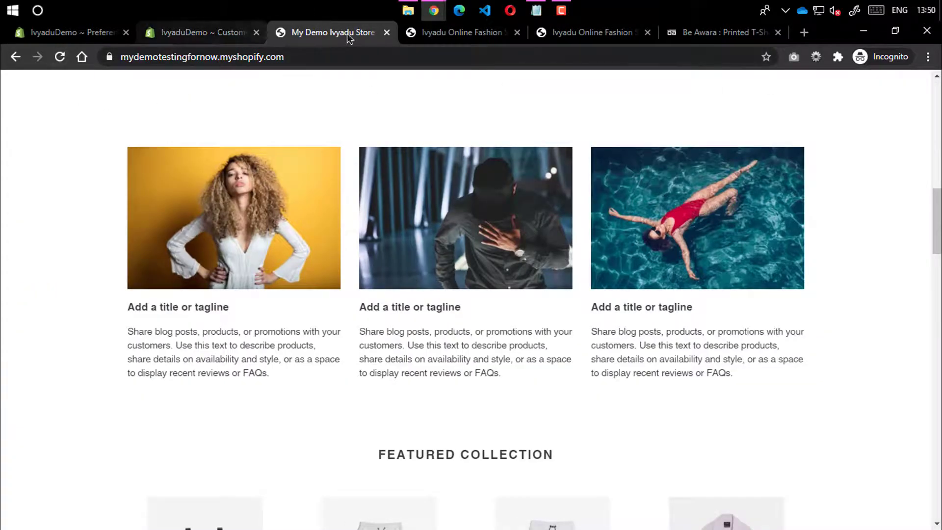
click(425, 43)
click(60, 59)
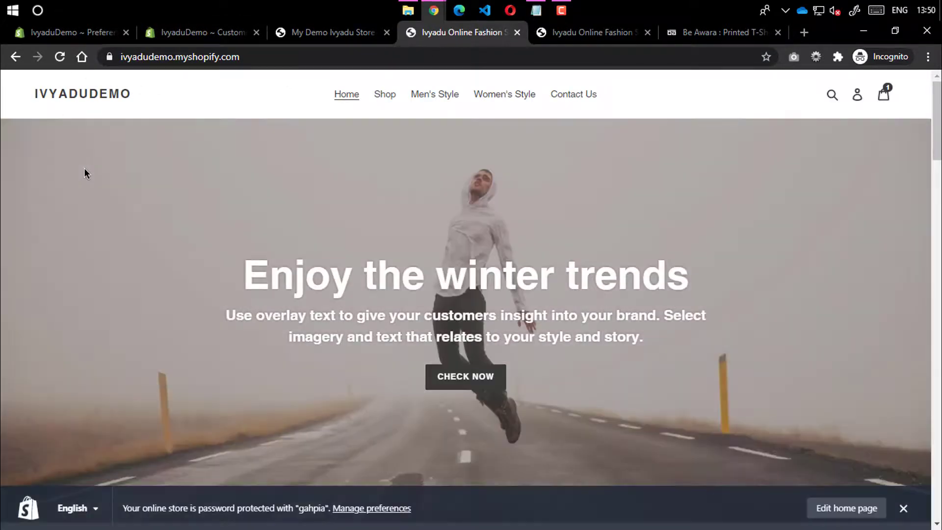
scroll(239, 216, down, 3)
scroll(240, 212, down, 10)
scroll(240, 212, down, 14)
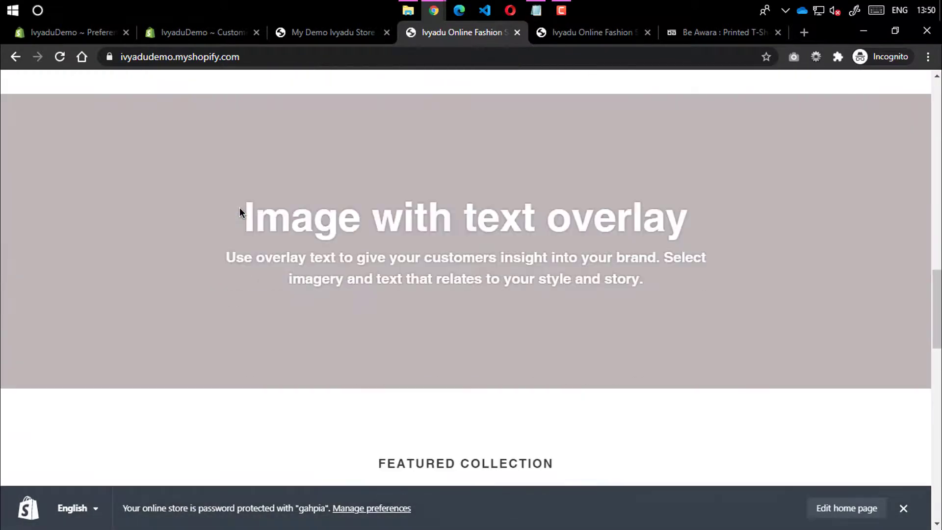
scroll(240, 211, up, 4)
scroll(240, 211, down, 18)
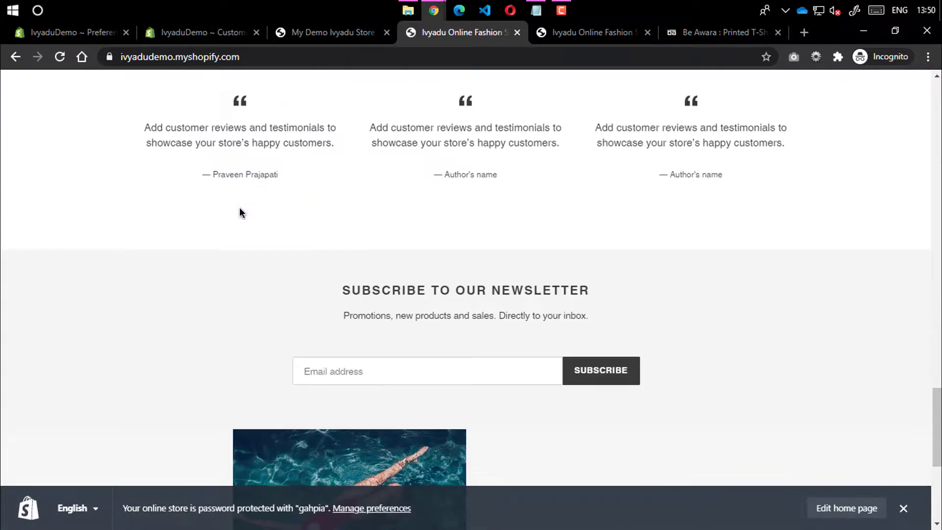
scroll(247, 206, up, 2)
scroll(247, 206, up, 20)
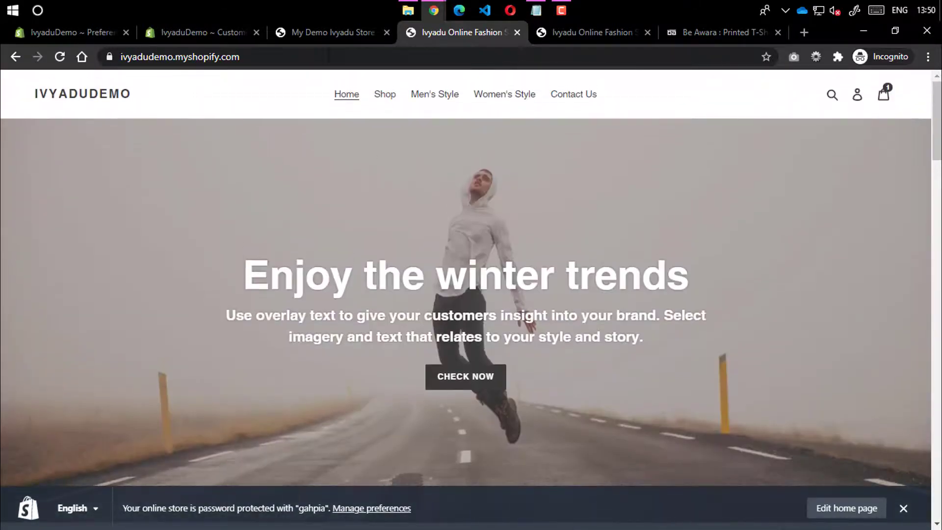
Return to the theme editor and open the Enjoy the winter trends banner settings
click(294, 32)
click(211, 32)
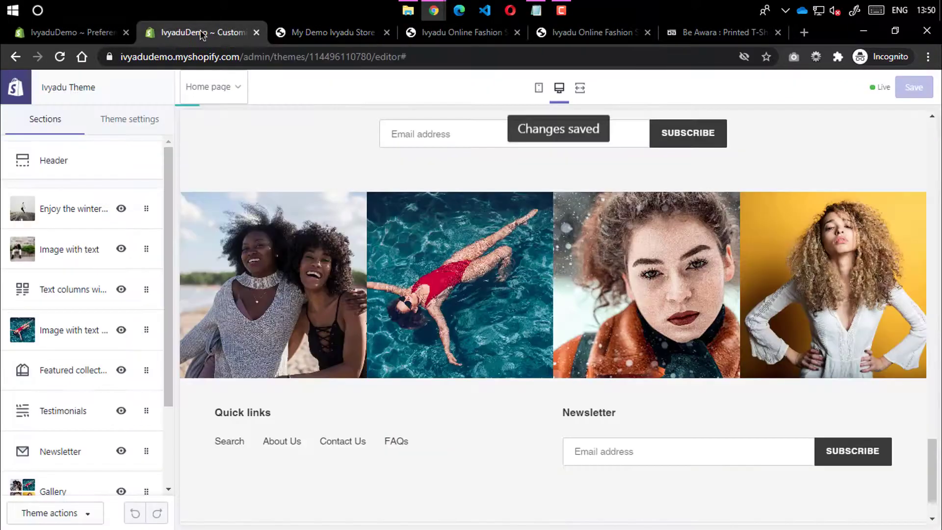
click(71, 210)
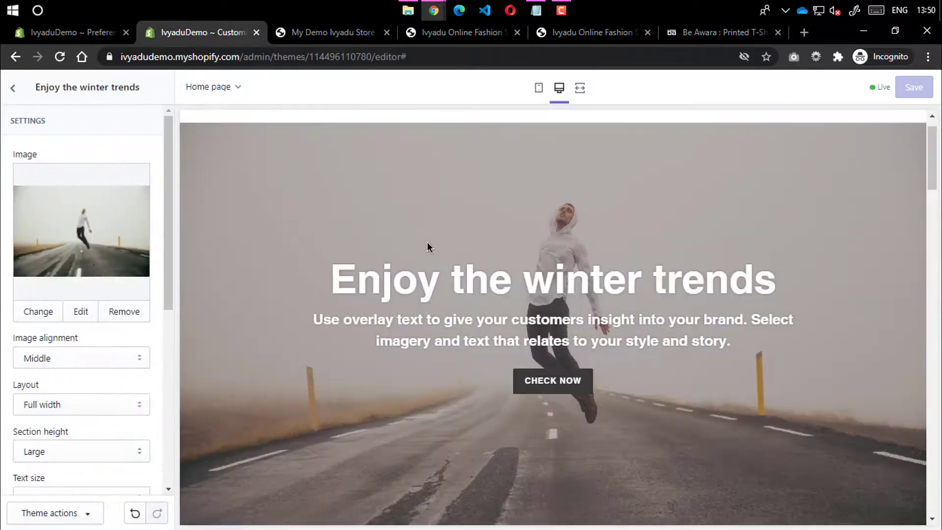
Change the winter trends banner height from Large to Medium, then Small, and save
scroll(505, 319, down, 3)
scroll(539, 204, up, 4)
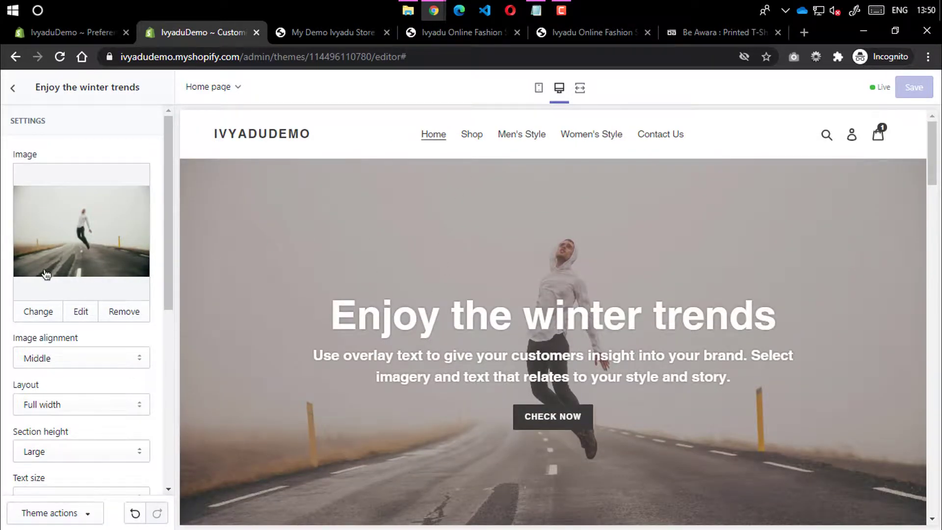
scroll(49, 270, down, 3)
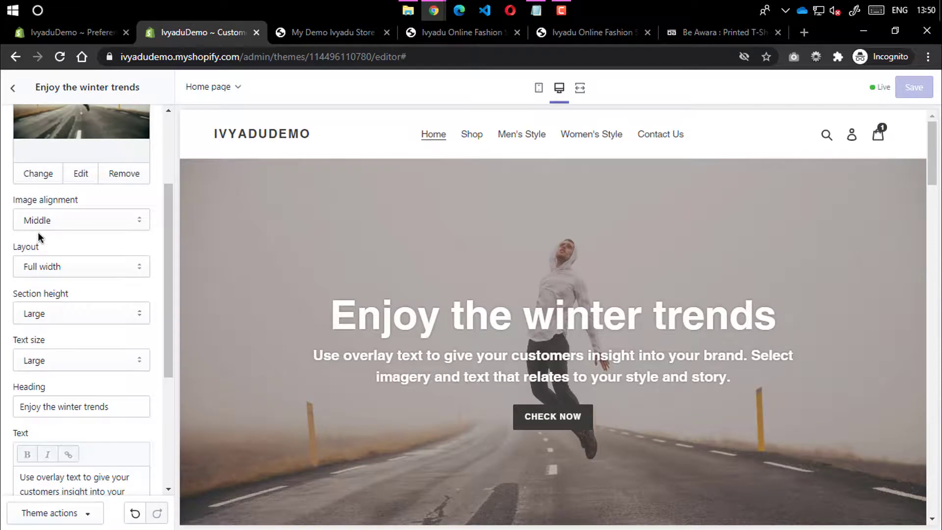
click(56, 318)
click(47, 368)
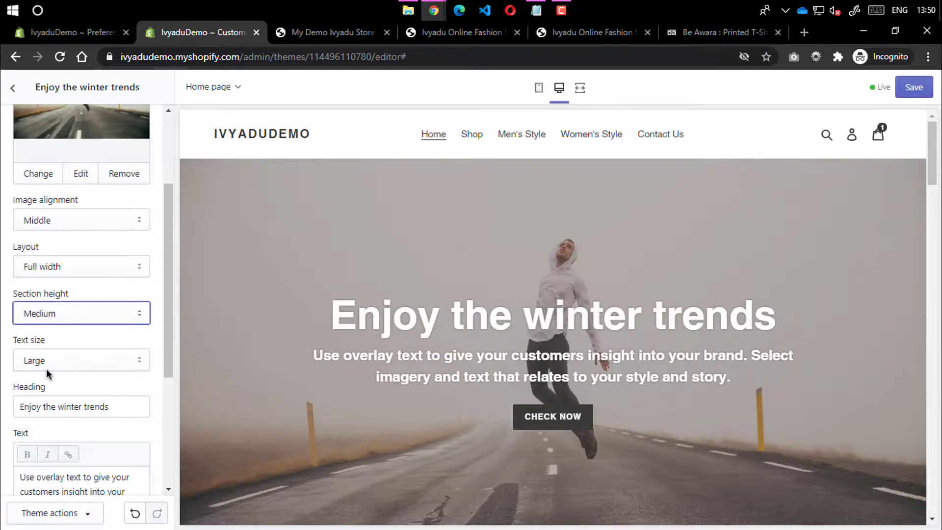
click(24, 318)
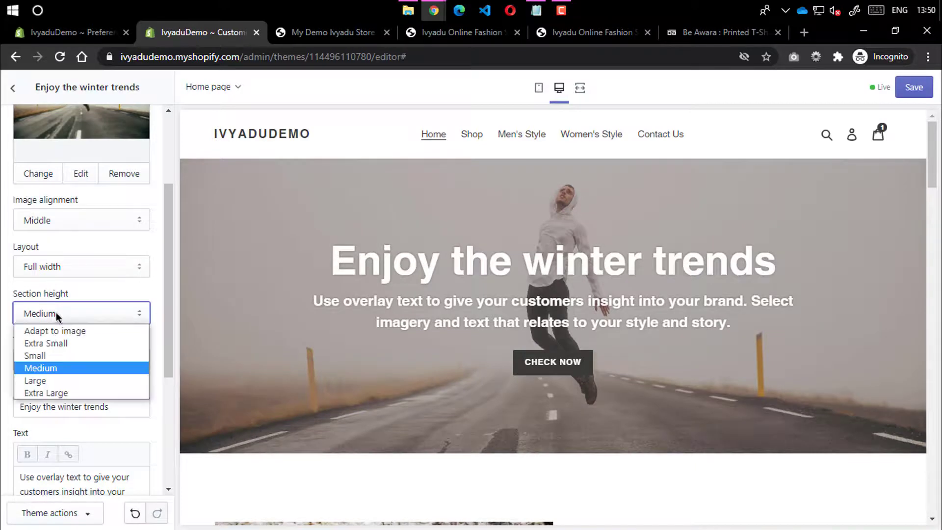
click(48, 354)
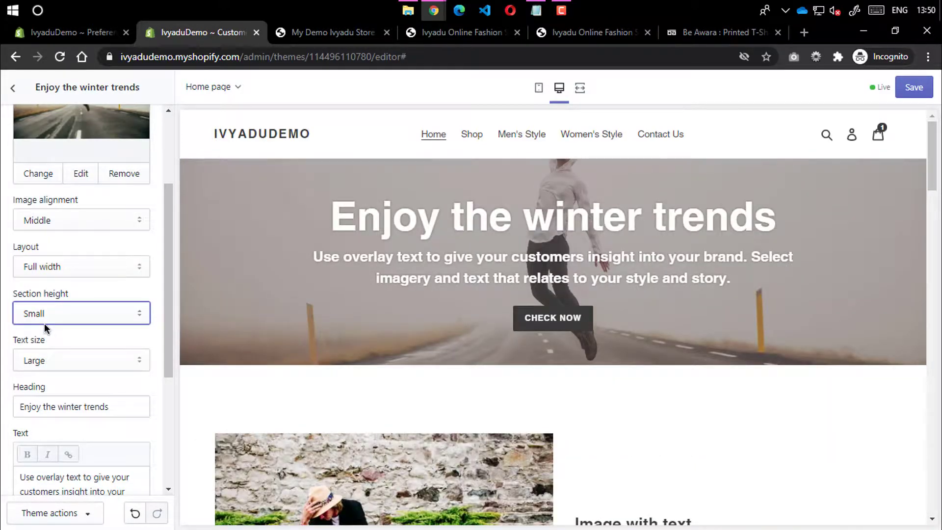
click(57, 313)
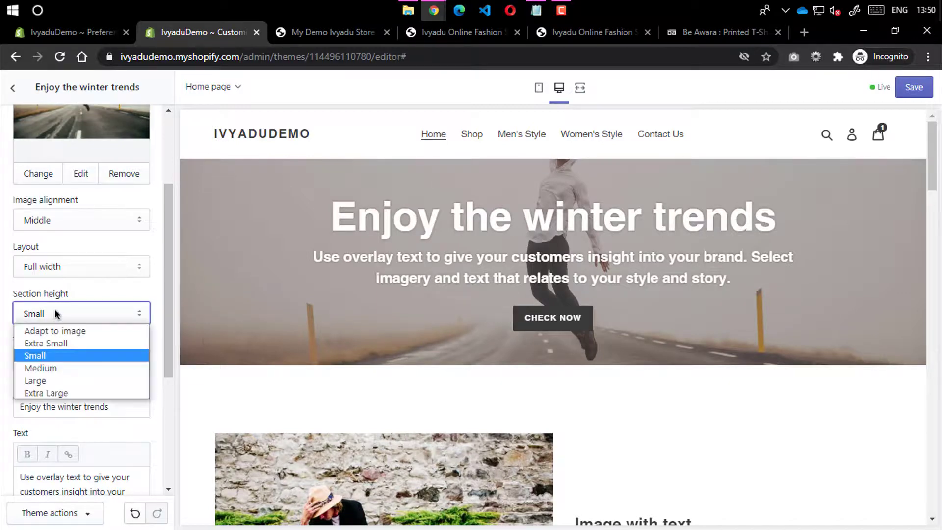
click(2, 217)
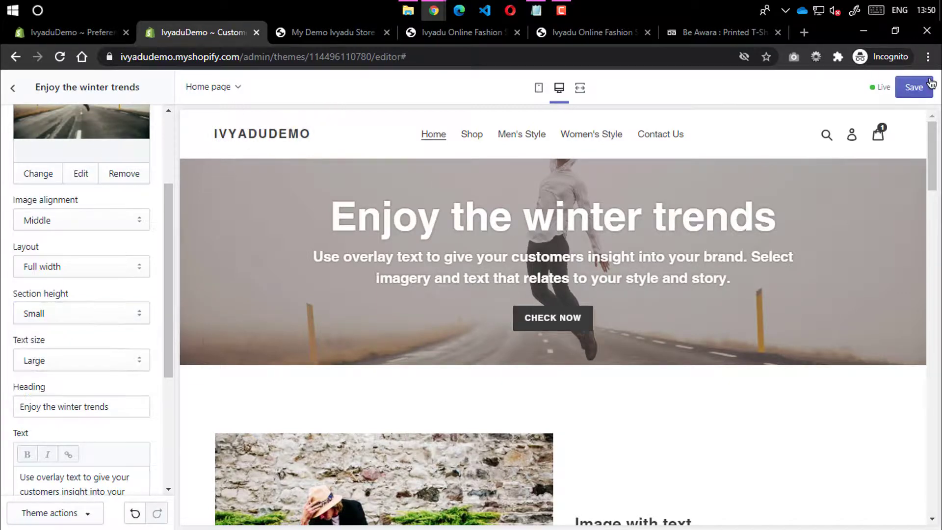
click(914, 87)
Reload the live Ivyadu storefront and inspect the shorter banner's heading and subtitle
click(332, 32)
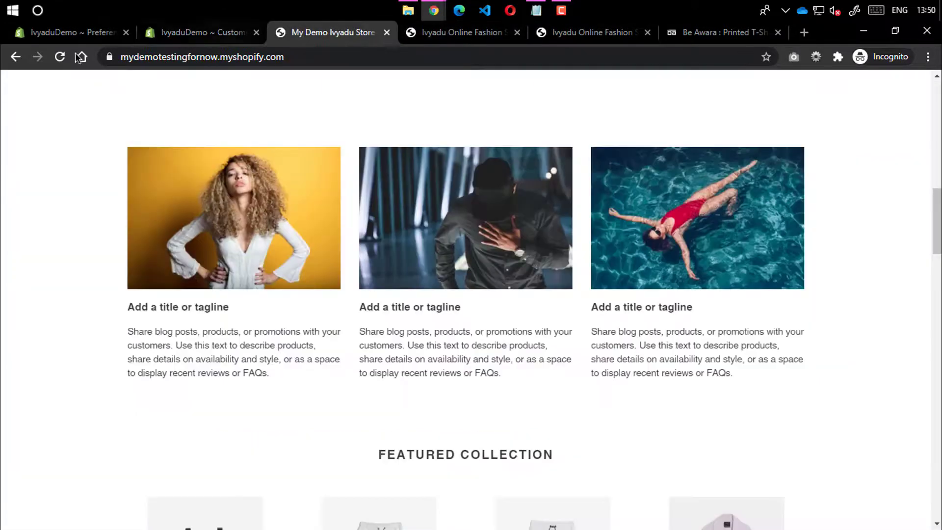
click(59, 57)
click(444, 32)
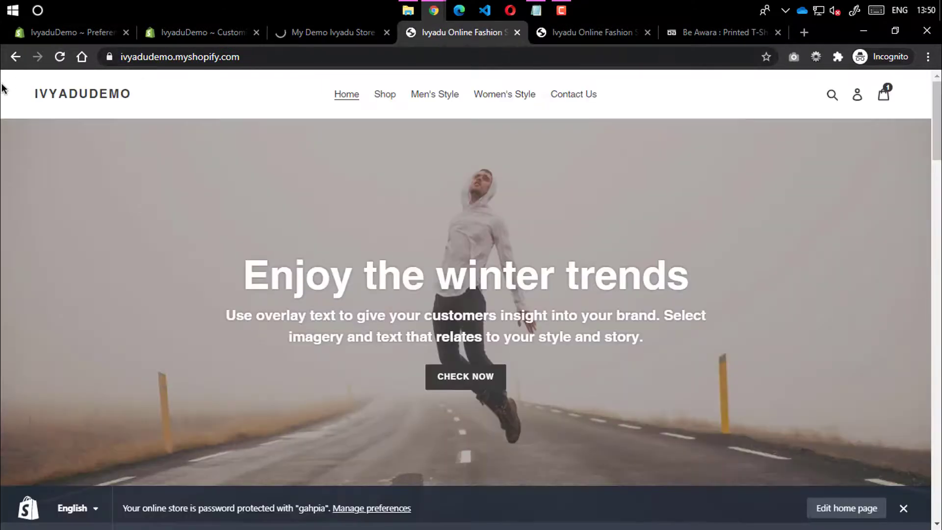
click(59, 56)
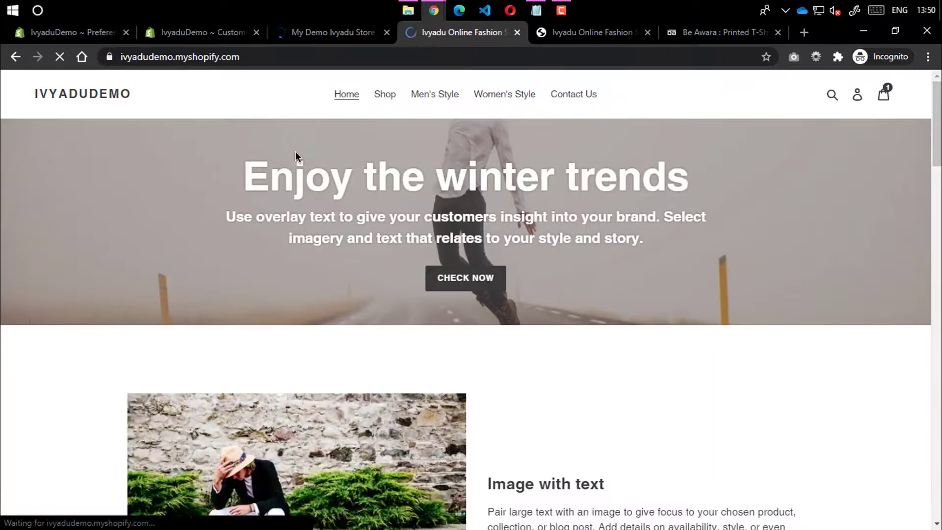
drag(235, 170, 702, 252)
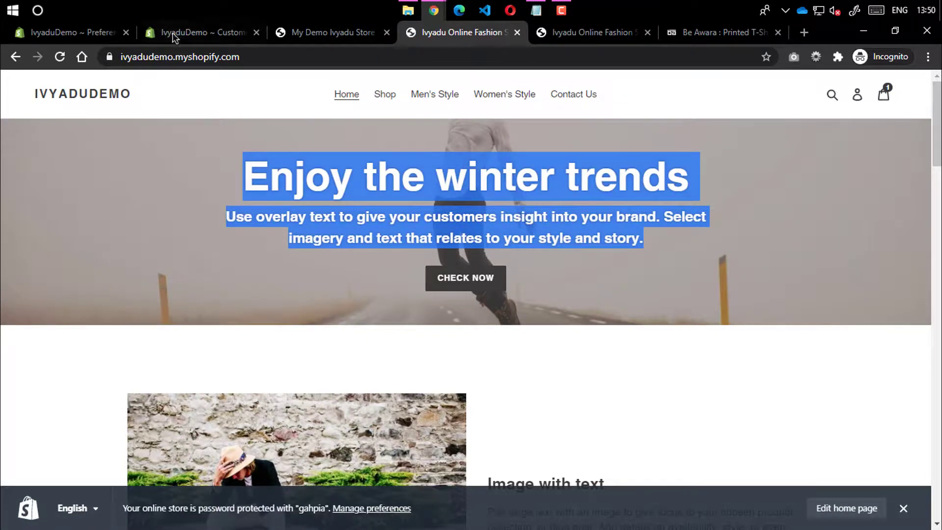
click(386, 168)
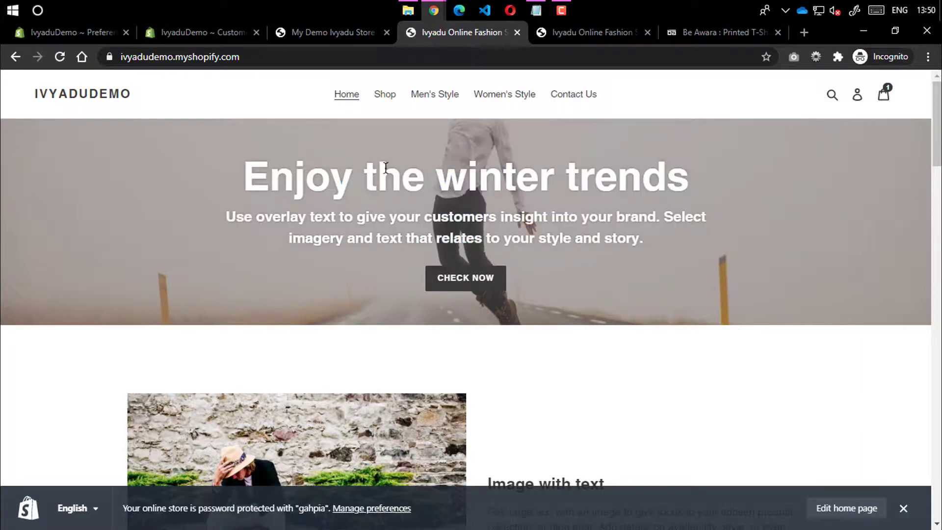
drag(277, 171, 179, 168)
click(634, 262)
click(222, 177)
click(319, 57)
Restore the winter trends banner to Large height and save
click(192, 32)
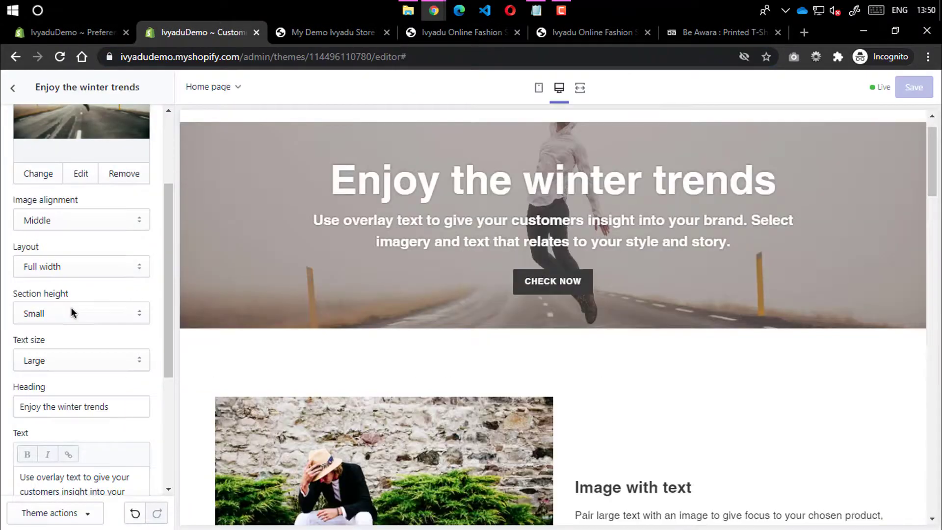
click(74, 314)
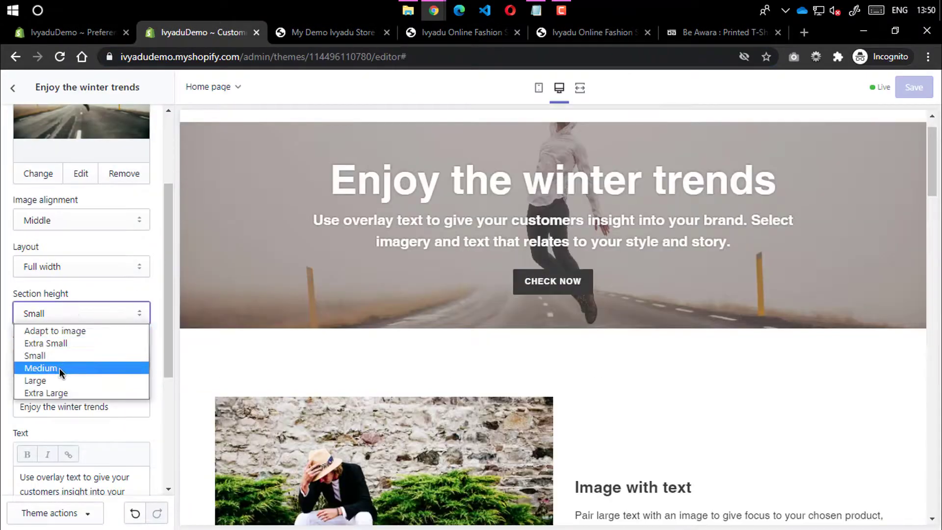
click(36, 381)
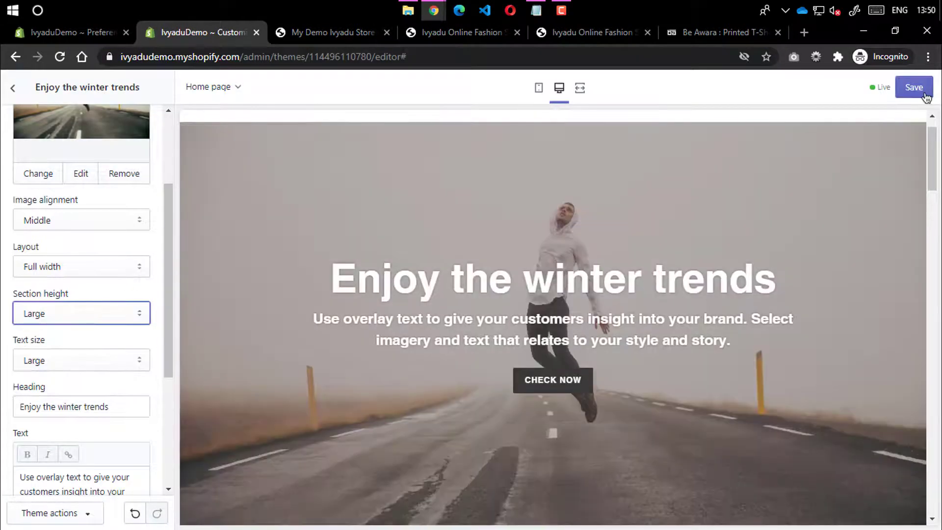
click(914, 88)
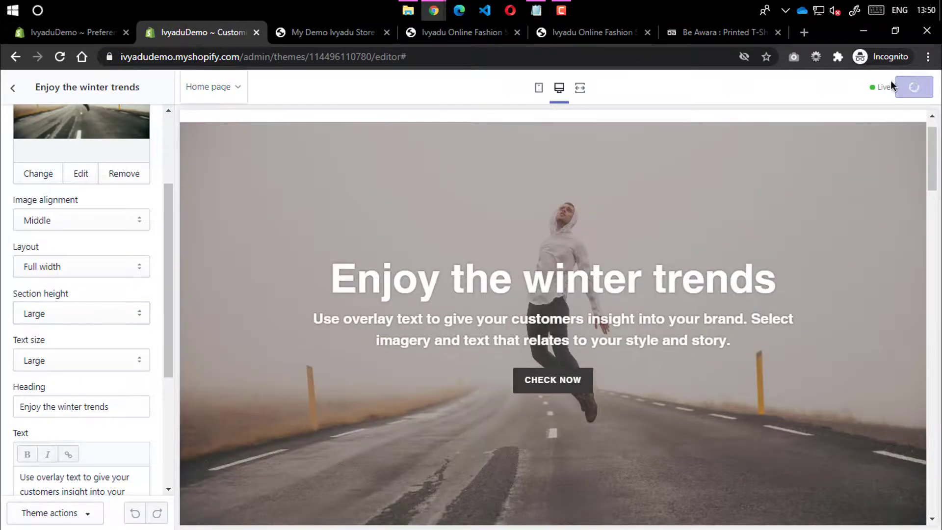
Reload the live storefront to check the full-height banner, then view the other demo store
click(461, 32)
click(58, 62)
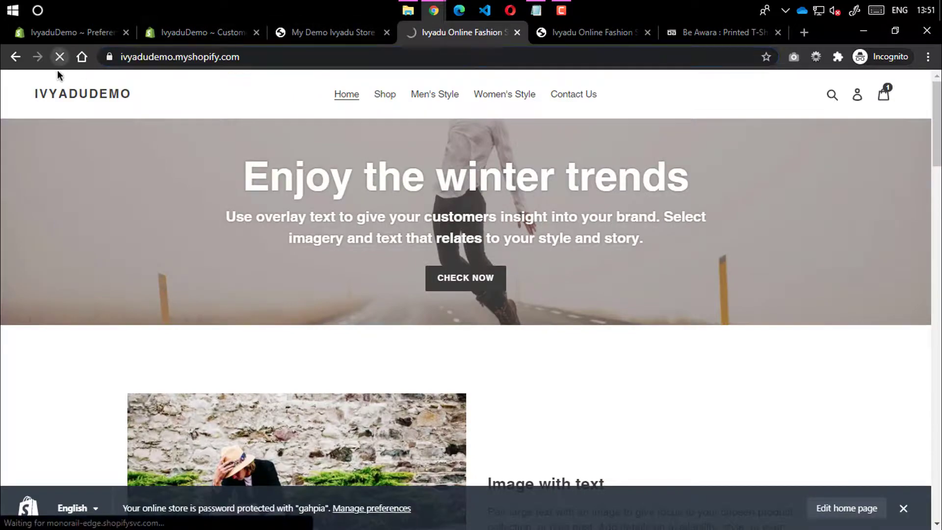
scroll(217, 166, down, 8)
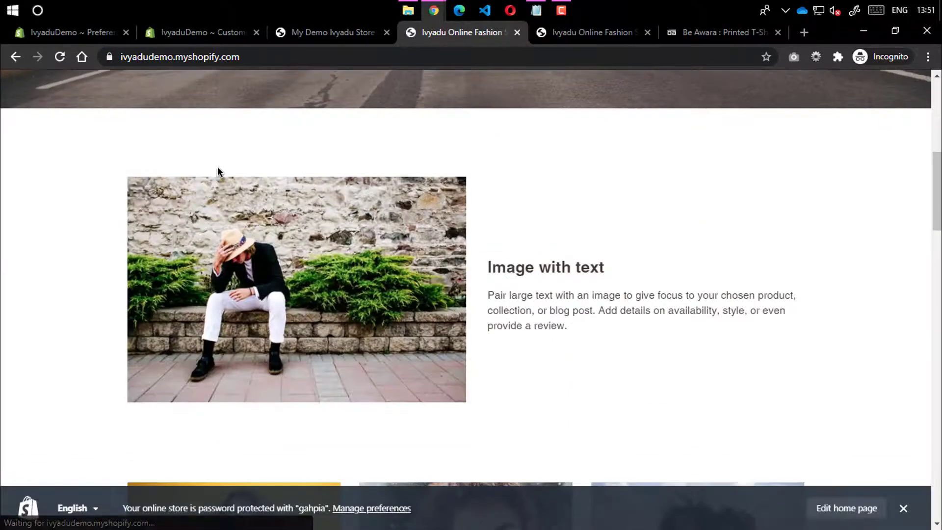
scroll(217, 168, down, 20)
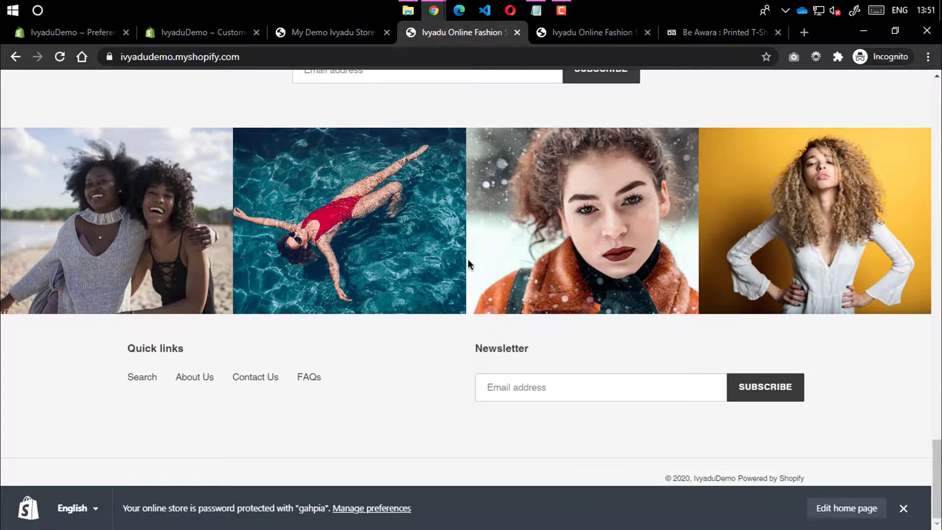
click(903, 508)
click(346, 32)
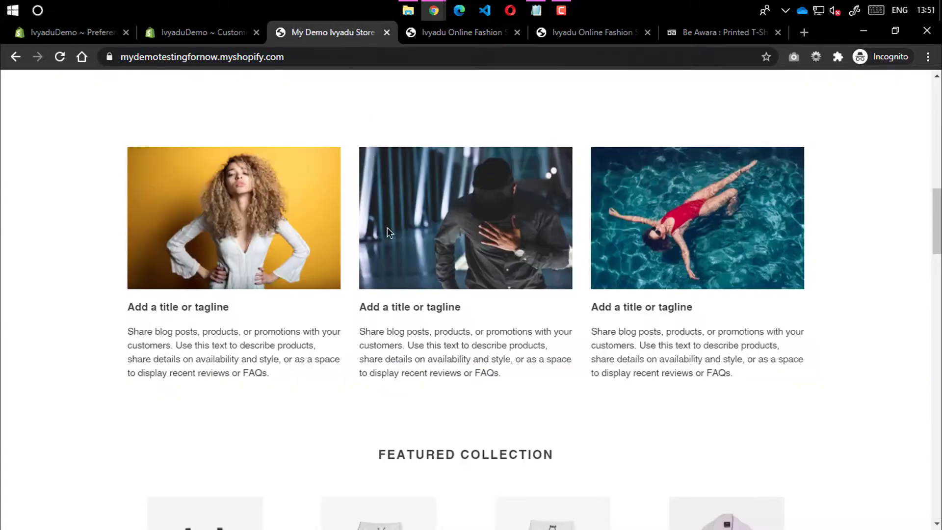
scroll(393, 220, up, 10)
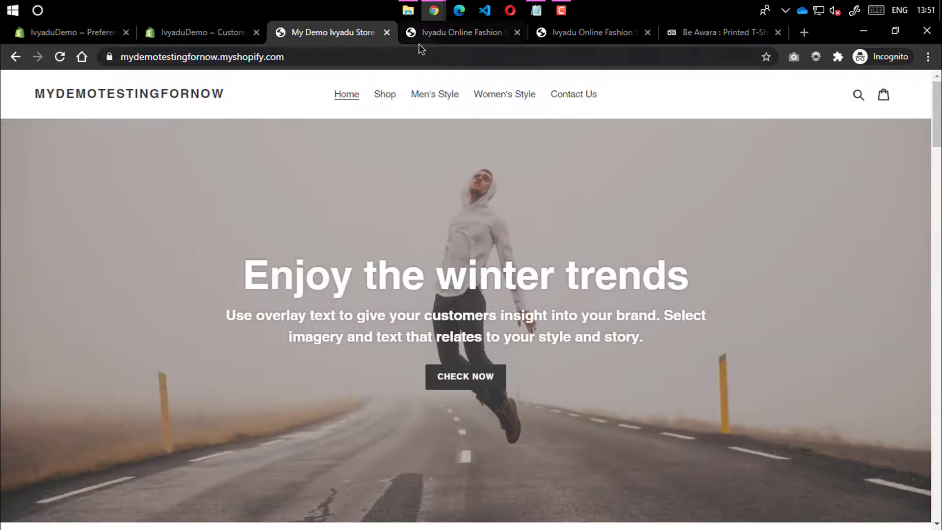
Glance at the live Ivyadu storefront and demo homepage, then return to the editor's homepage Sections list
click(419, 33)
click(344, 33)
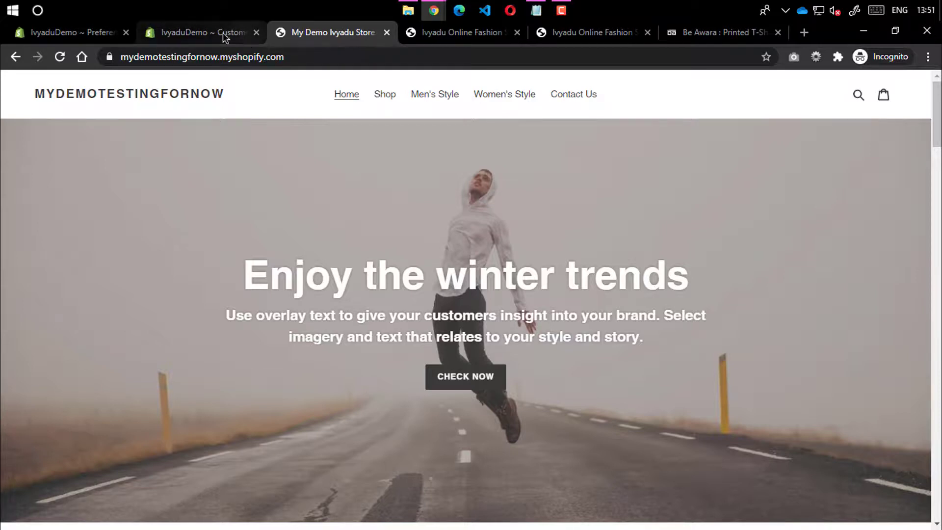
click(187, 30)
click(13, 86)
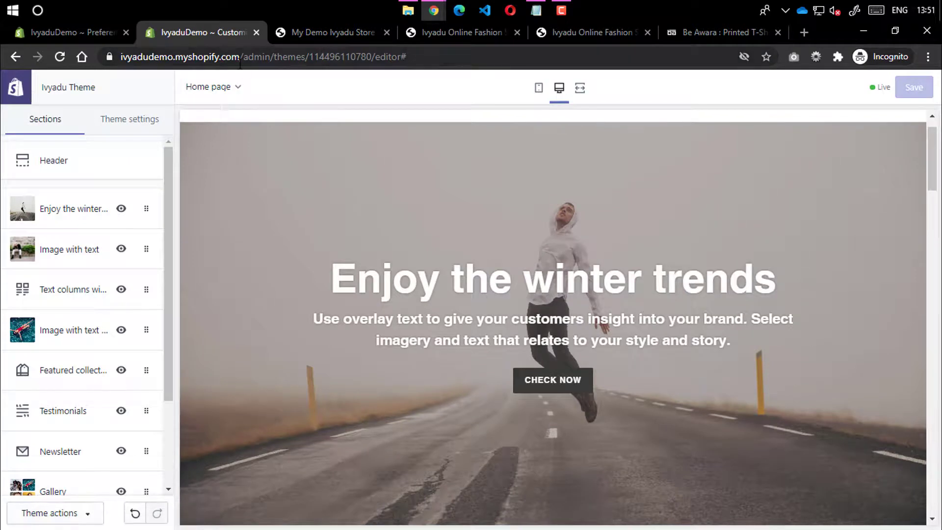
Leave the theme editor for the store admin and go to Online Store > Domains
click(240, 58)
click(11, 103)
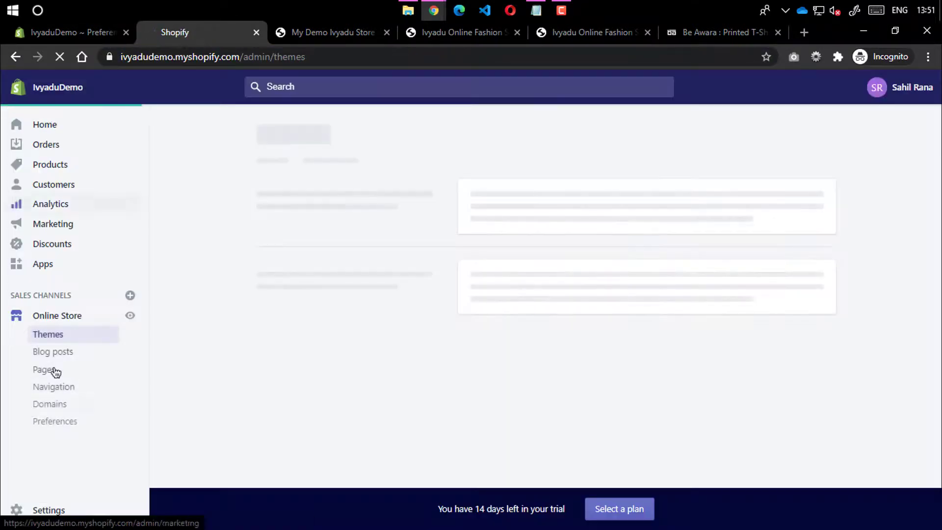
click(45, 412)
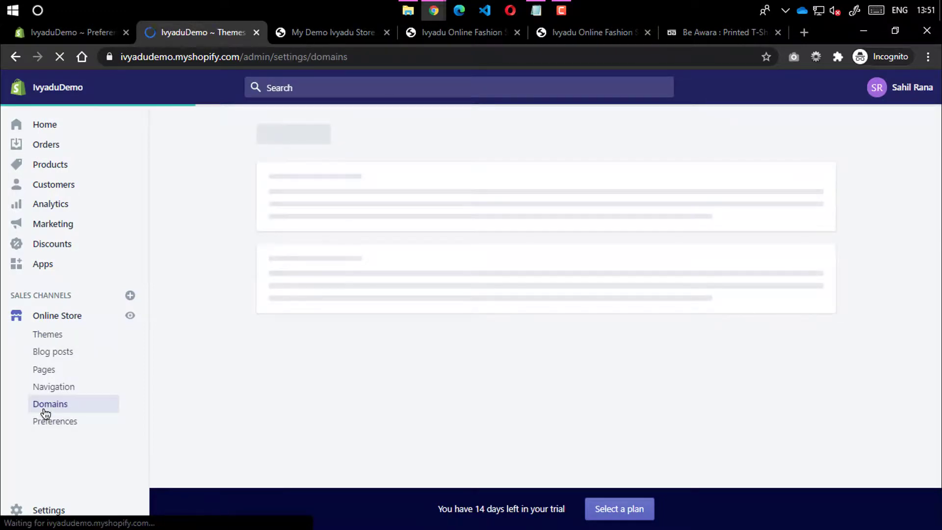
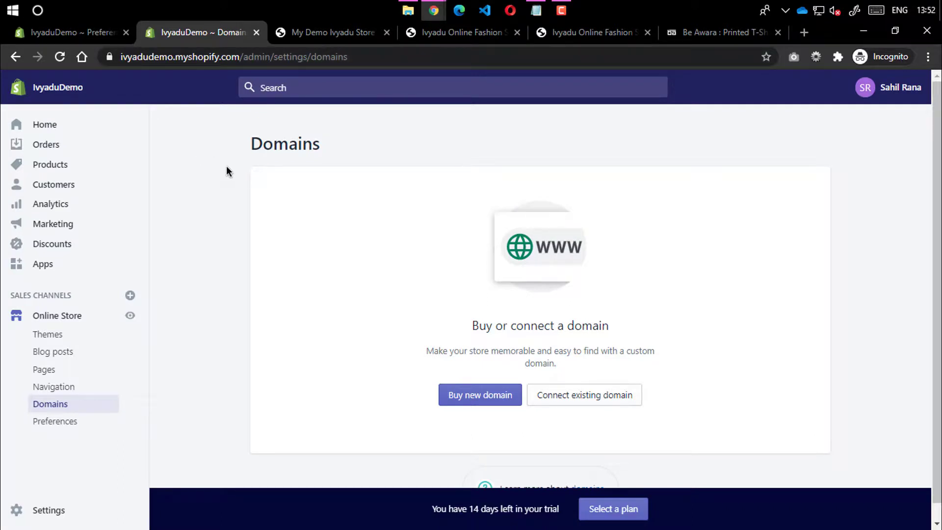
Glance at the Be Awara storefront, try buying 'ivyadustore', then clear it and go back to Domains
click(698, 37)
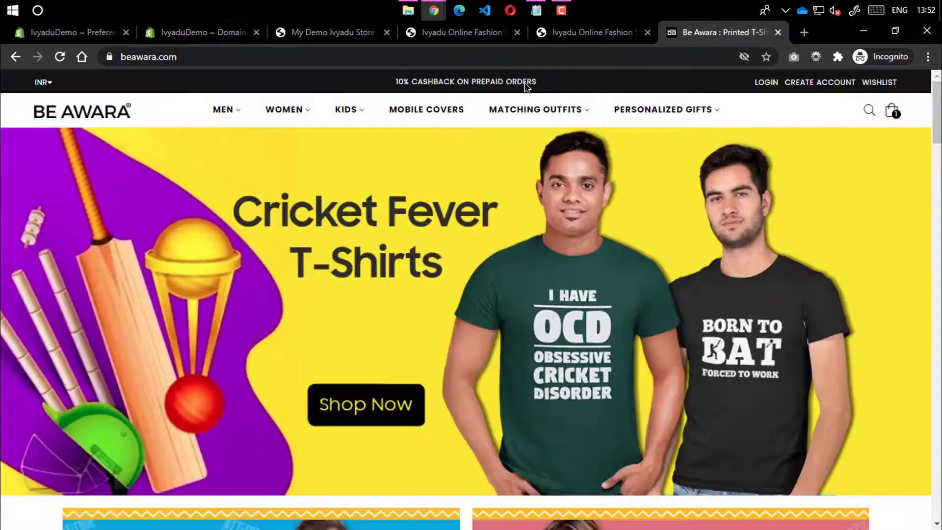
click(213, 37)
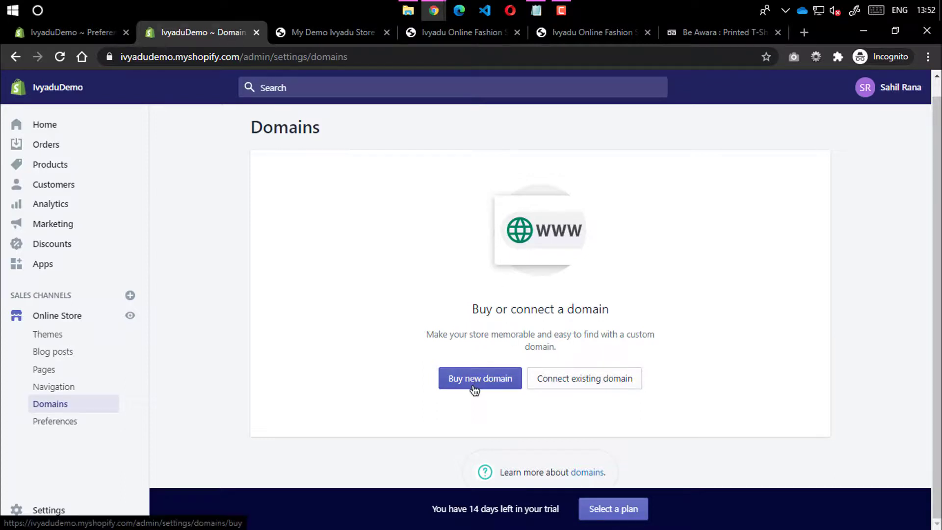
click(475, 383)
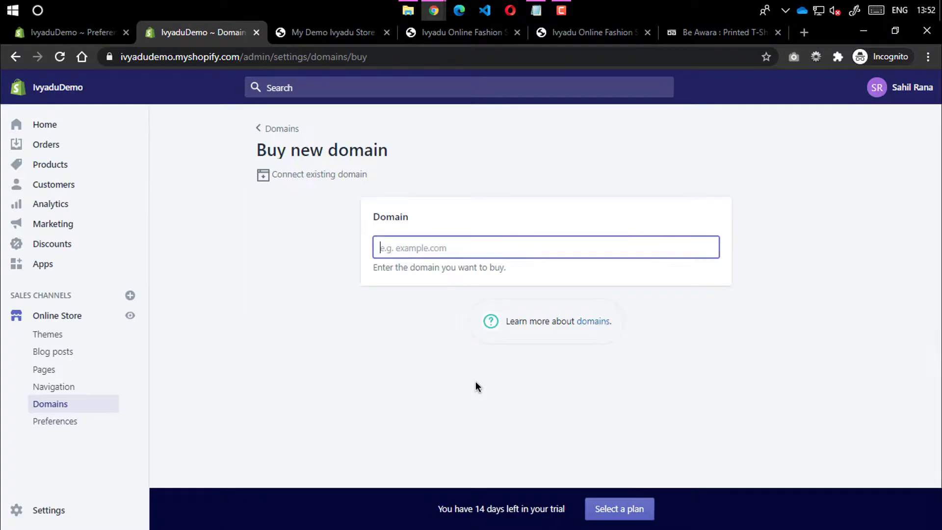
text(i)
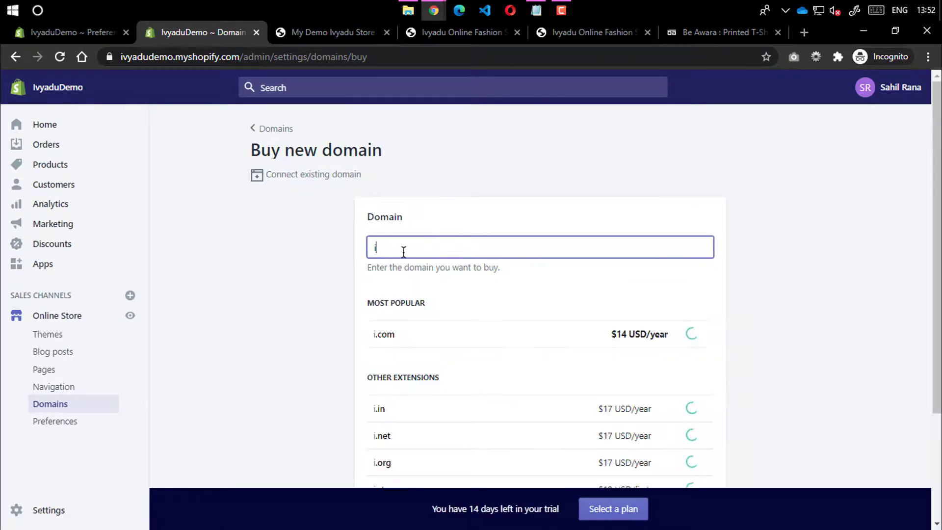
text(vyadustore)
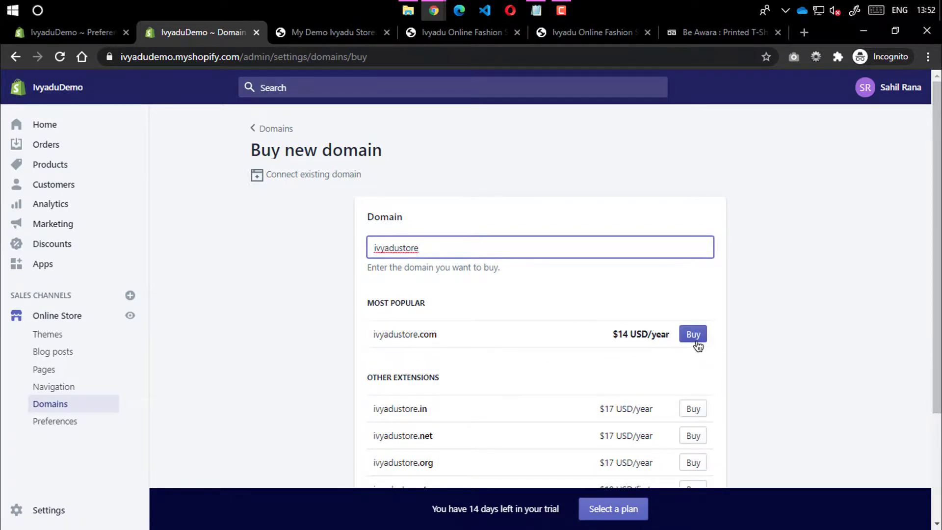
scroll(656, 478, down, 3)
scroll(709, 260, up, 3)
drag(432, 248, 305, 256)
key(BackSpace)
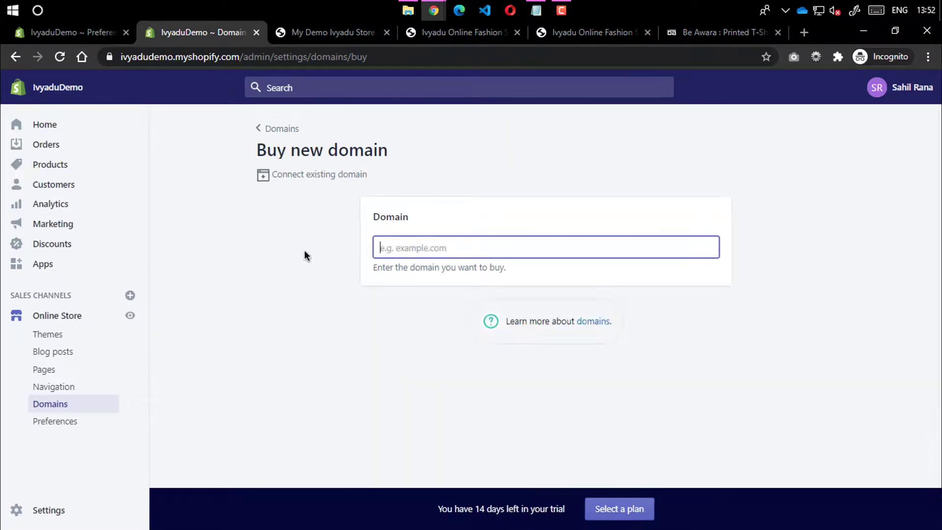
click(278, 128)
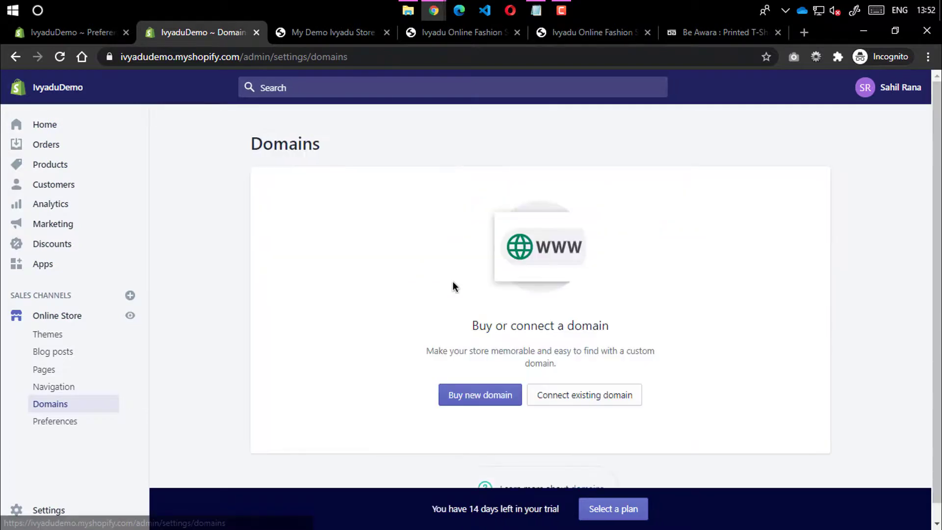
Connect the existing domain ivyadu.com and open the provider setup instructions
click(576, 399)
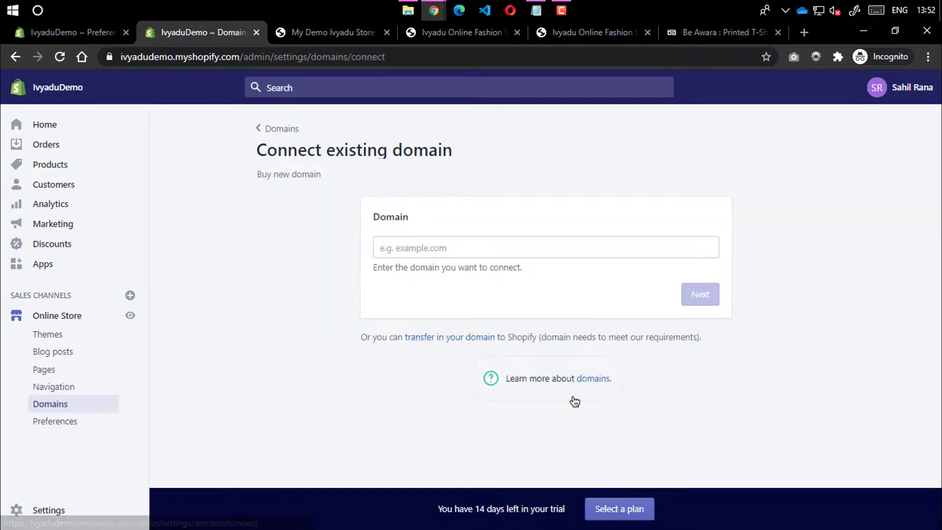
click(433, 247)
text(i)
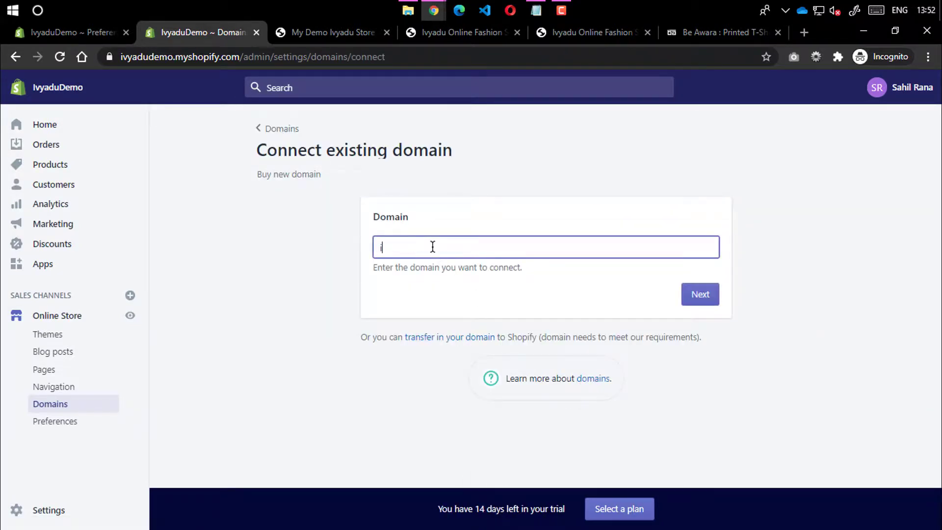
text(vyadu.com)
click(700, 294)
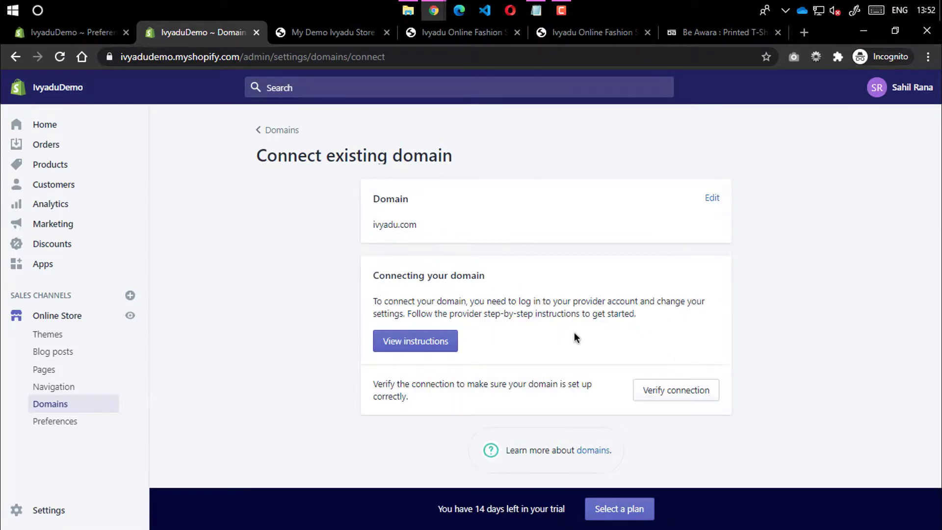
click(415, 343)
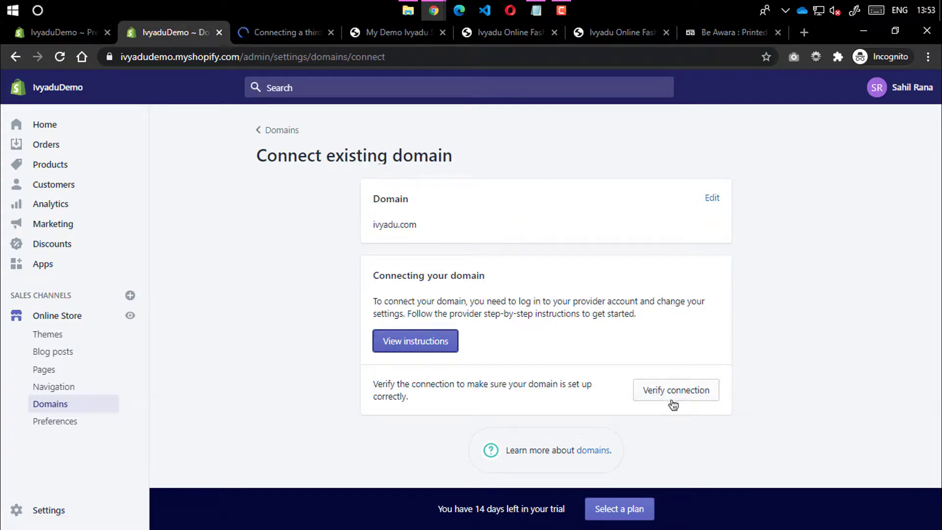
Skim the connecting-domains help article, alternating with the Connect existing domain page
click(301, 42)
scroll(391, 238, down, 12)
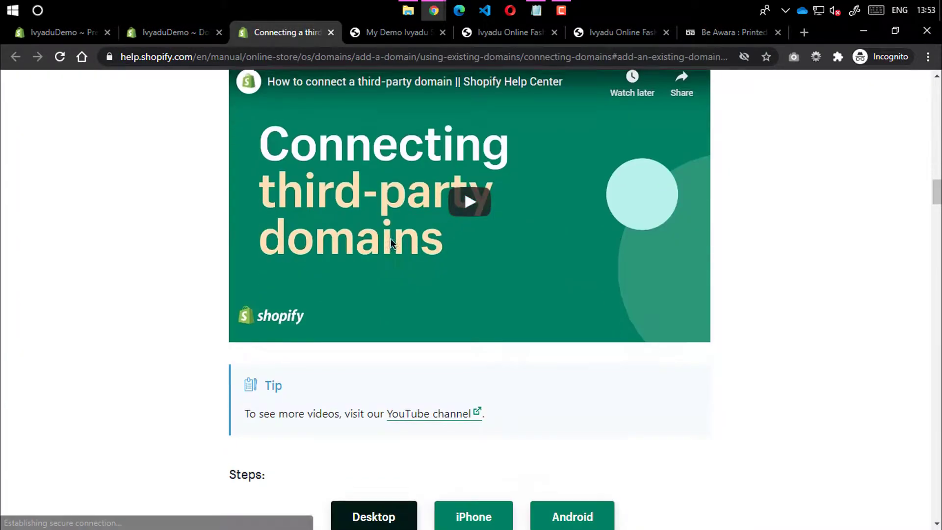
scroll(391, 242, down, 14)
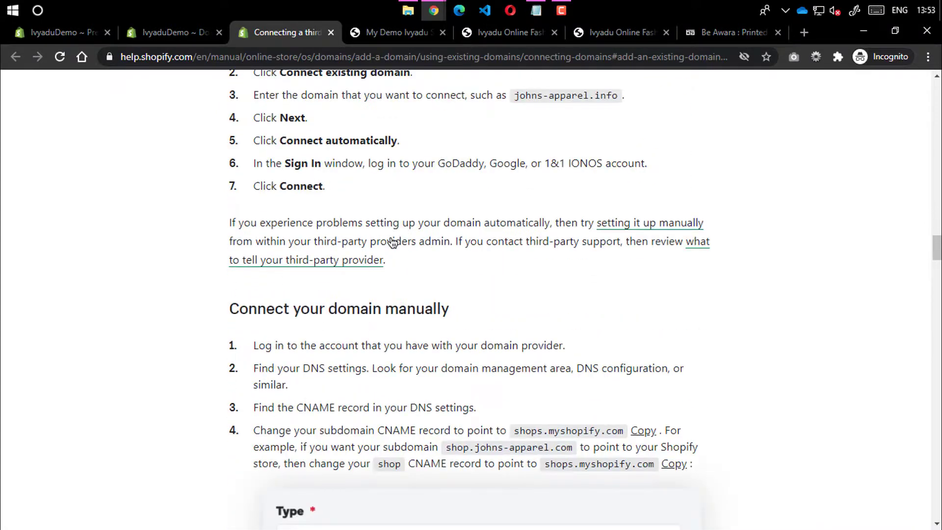
scroll(420, 223, up, 3)
click(196, 33)
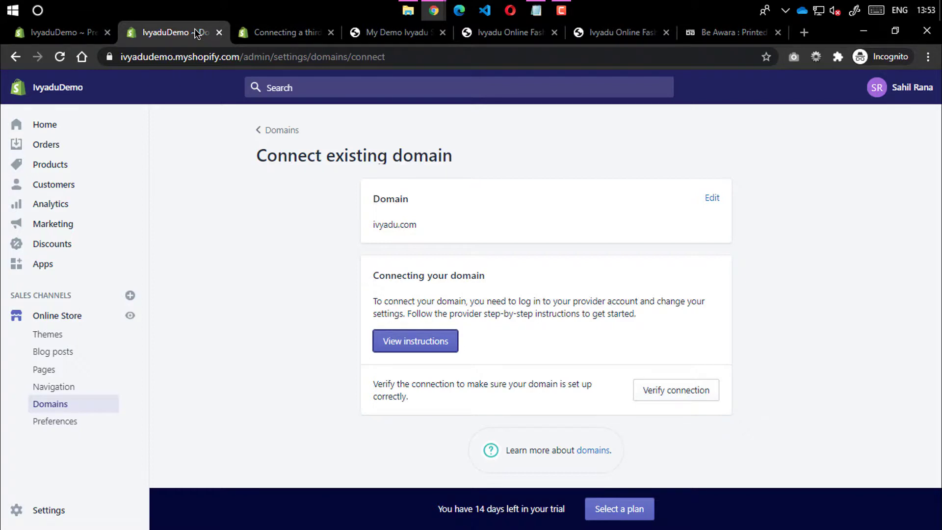
click(283, 41)
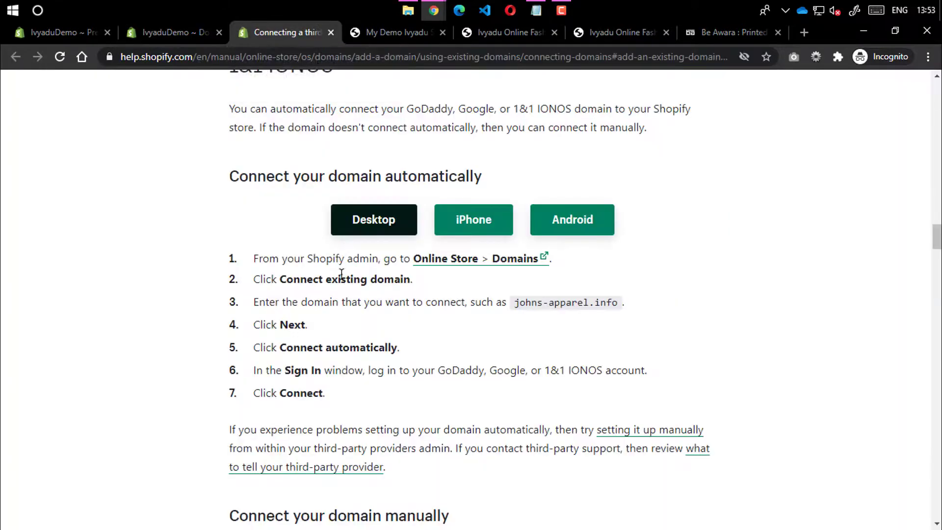
scroll(342, 273, down, 20)
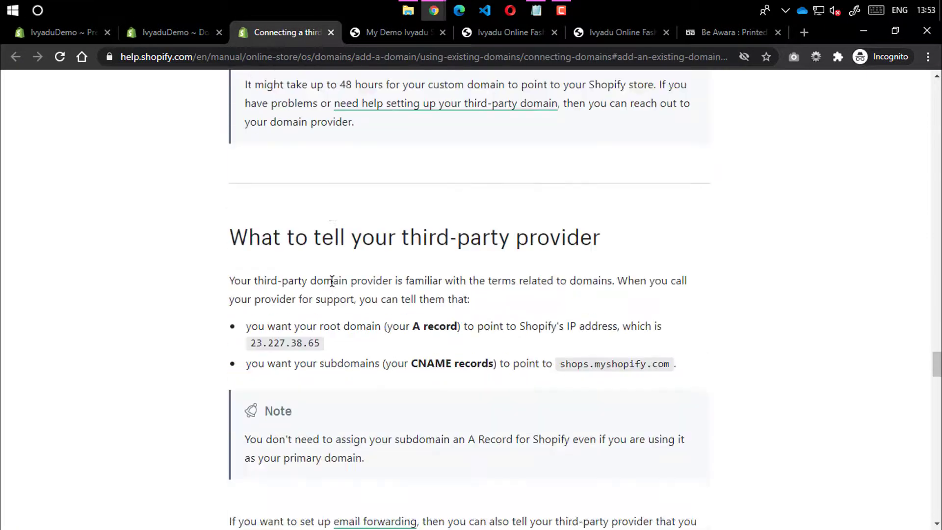
scroll(332, 280, down, 5)
click(167, 32)
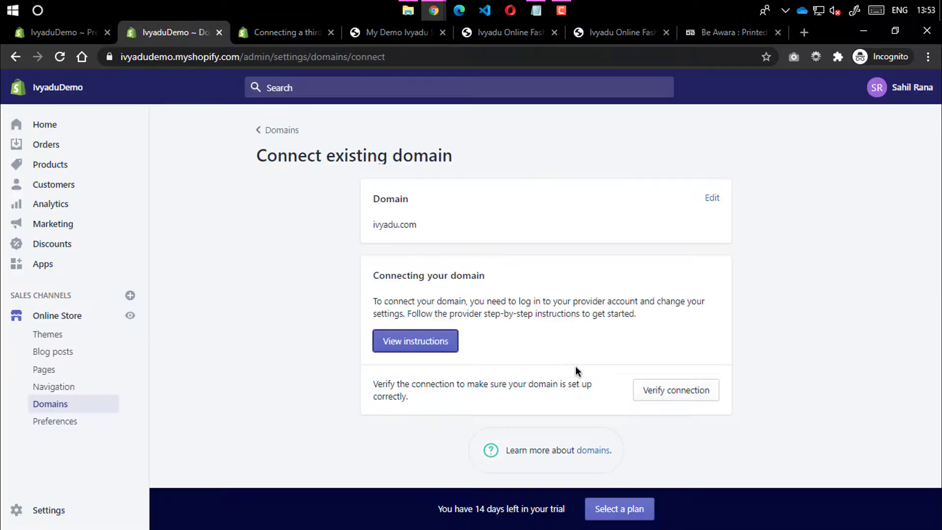
click(910, 97)
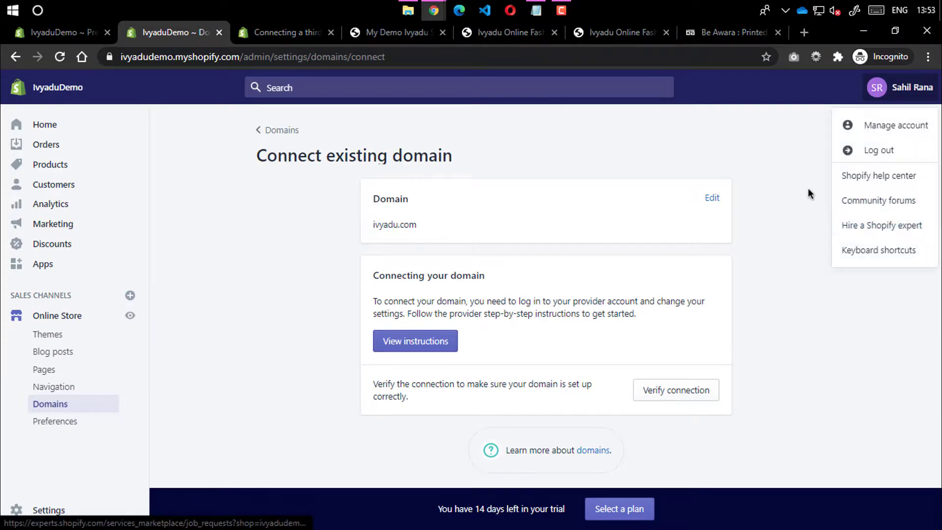
click(632, 131)
Bring the article's 'Third-party domain providers' heading and provider list into view
click(283, 32)
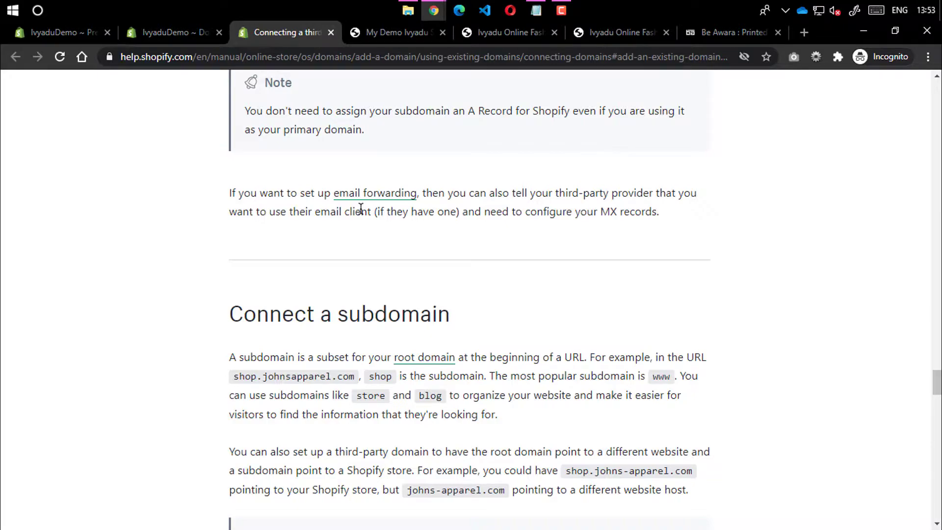
scroll(360, 208, down, 20)
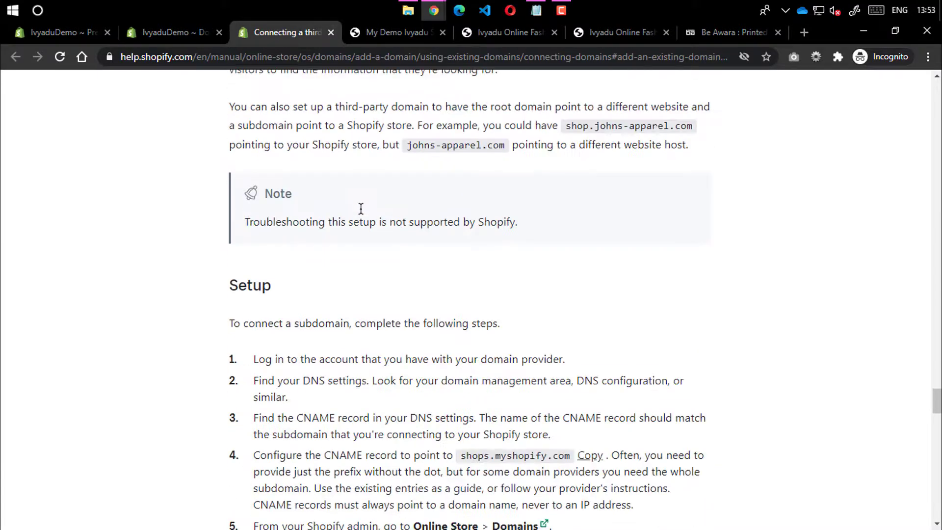
scroll(360, 208, up, 8)
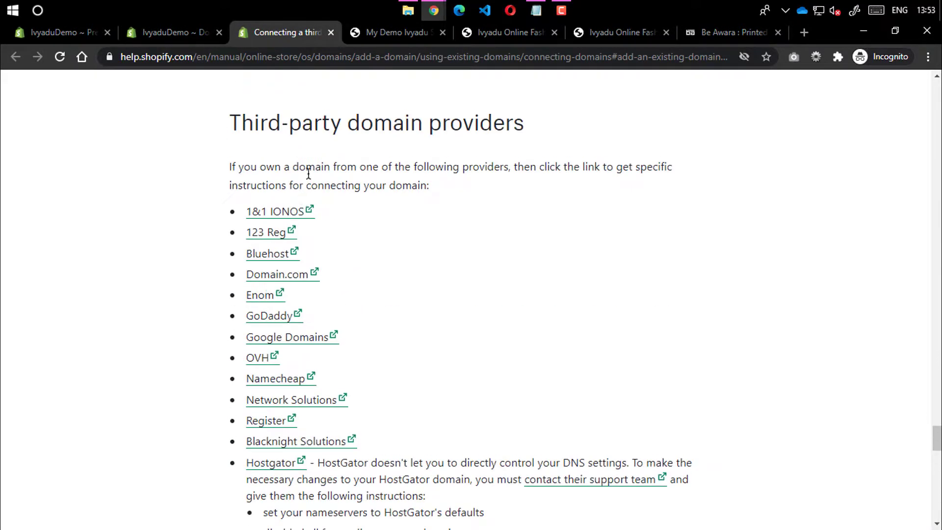
drag(227, 126, 481, 127)
double_click(481, 126)
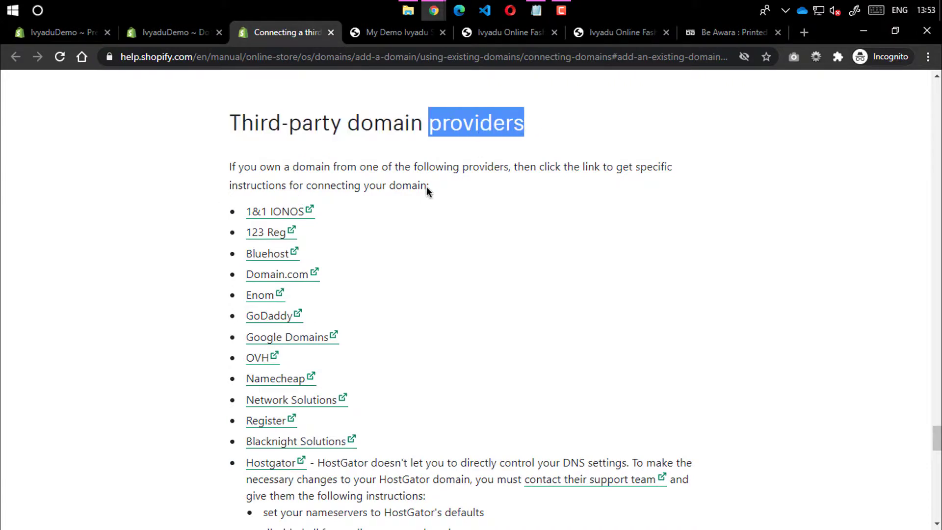
click(427, 189)
scroll(358, 201, down, 1)
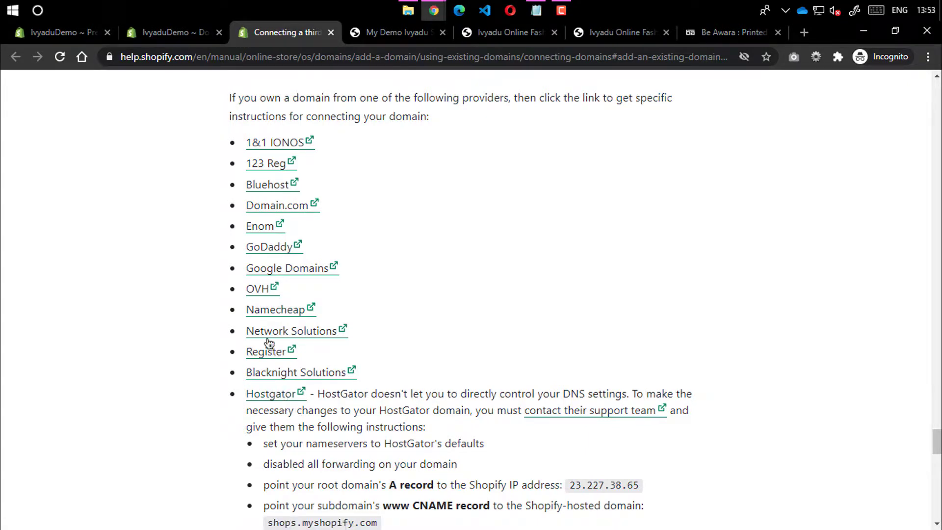
Open GoDaddy's DNS instructions in a new tab, skim them, and close the tab
click(266, 248)
click(336, 37)
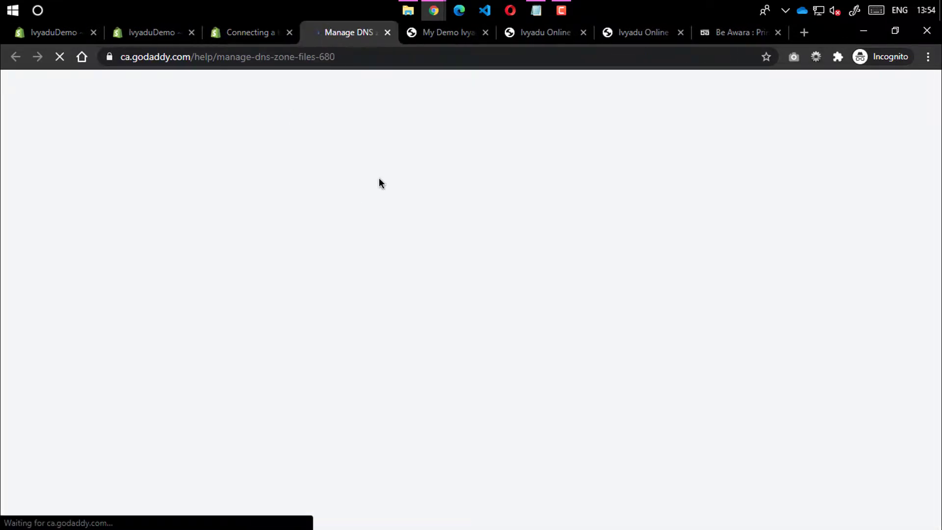
scroll(352, 224, down, 4)
scroll(352, 225, down, 8)
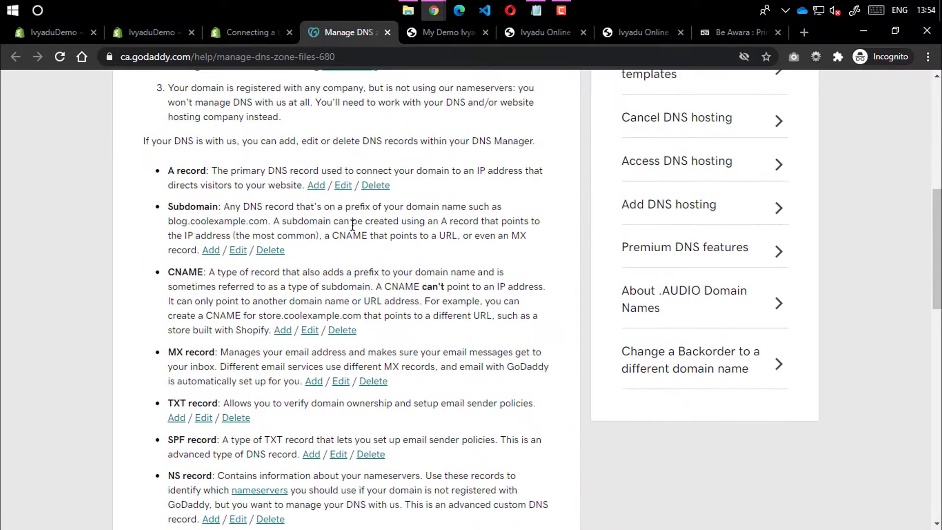
scroll(355, 228, up, 12)
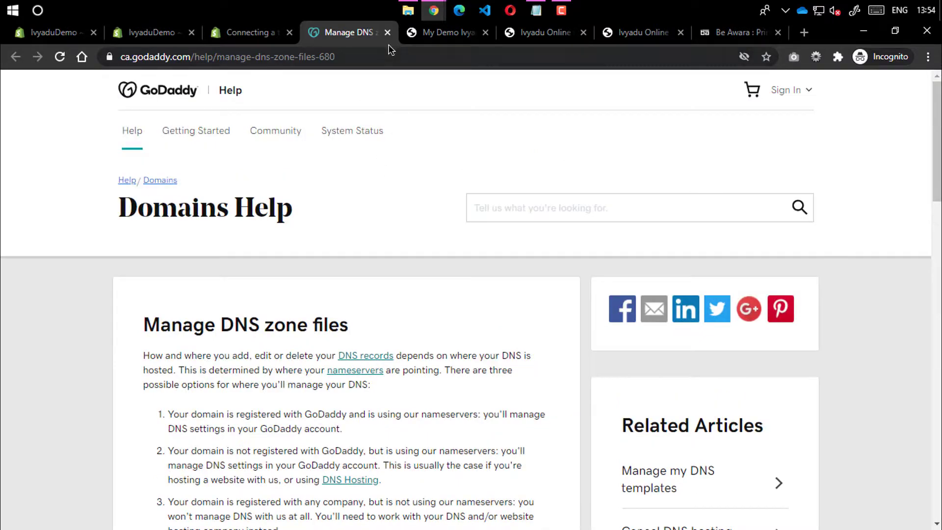
key(ctrl+w)
Read the subdomain setup steps, noting the CNAME target shops.myshopify.com
scroll(363, 304, up, 15)
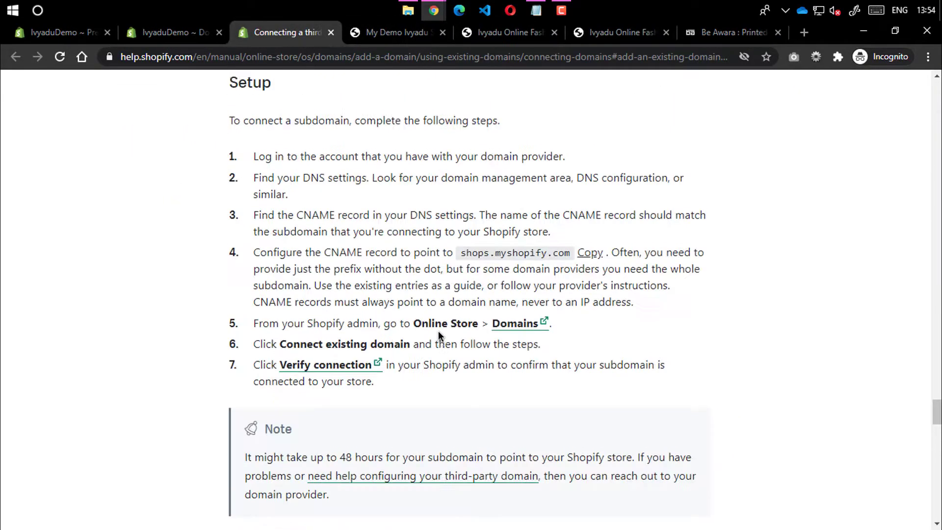
scroll(410, 322, down, 5)
scroll(269, 150, up, 3)
drag(255, 220, 293, 265)
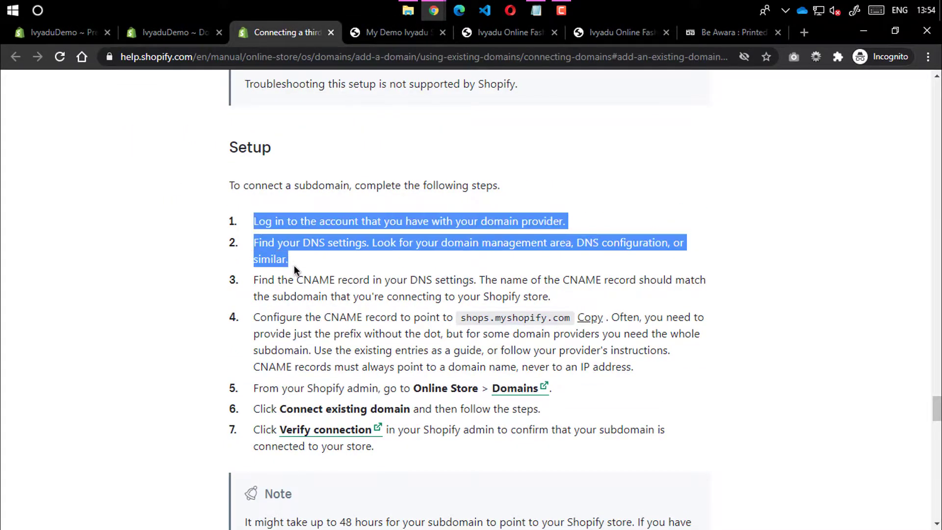
click(306, 284)
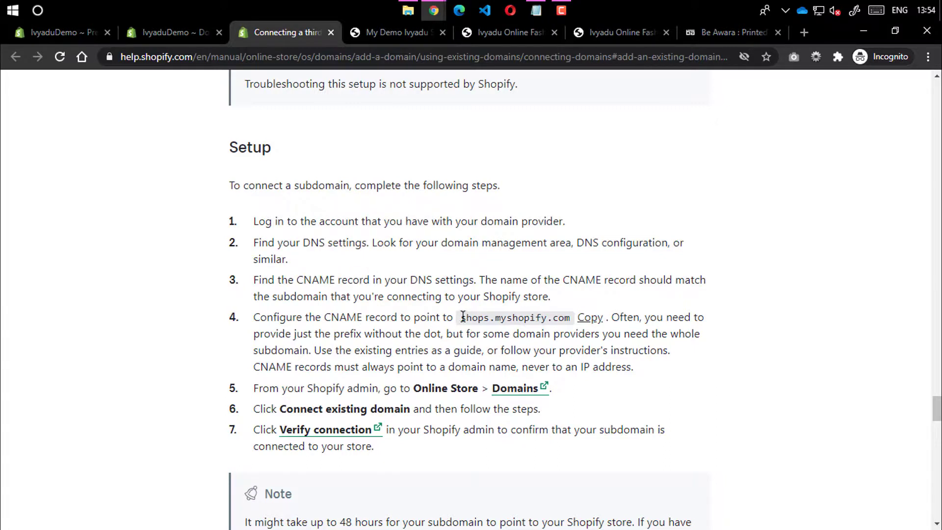
drag(460, 317, 570, 318)
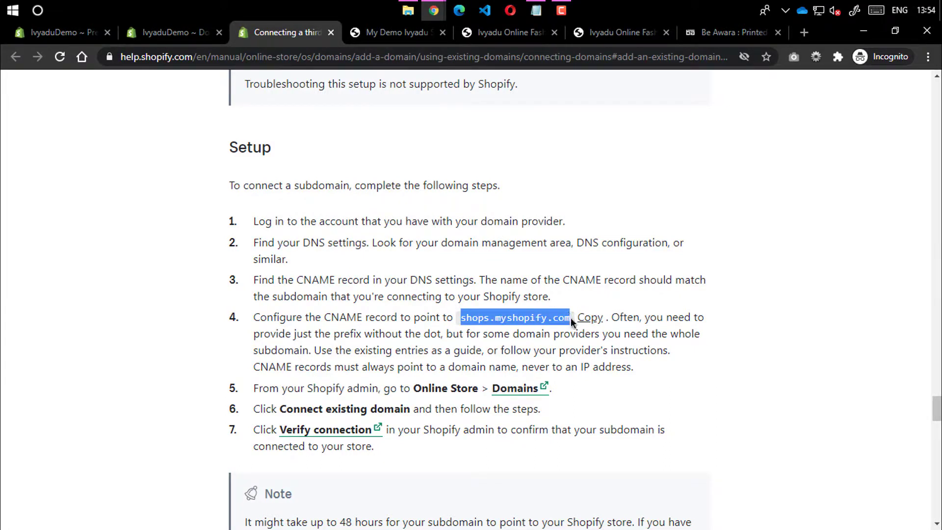
click(570, 318)
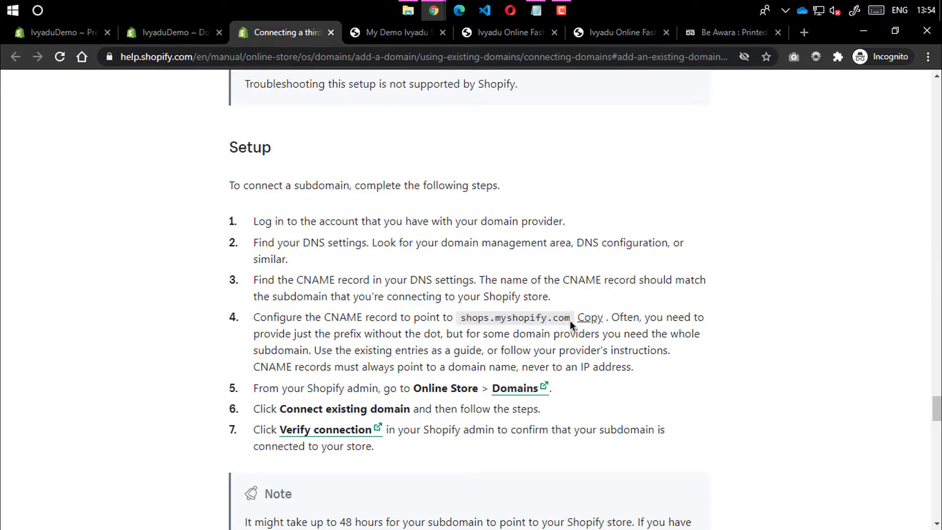
drag(570, 319, 420, 320)
click(410, 334)
scroll(390, 340, down, 3)
Compare the Connect existing domain page with step 4's shops.myshopify.com value
click(175, 34)
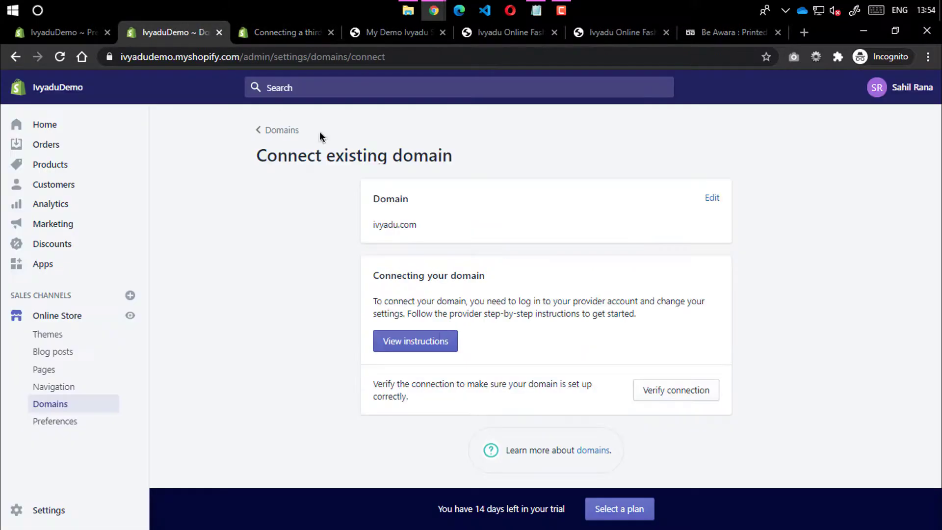
click(294, 39)
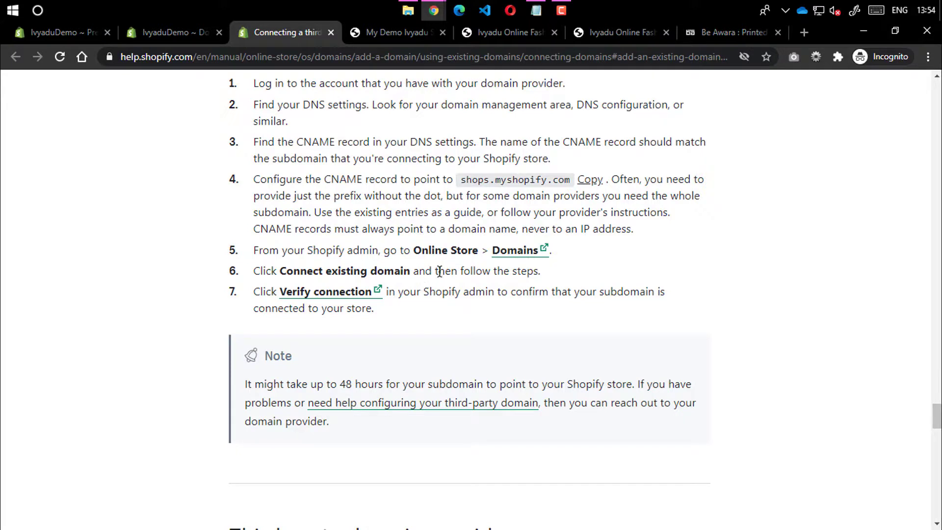
drag(460, 180, 566, 177)
click(566, 177)
Cross-check ivyadu.com on the connect page against step 6 of the help article
click(204, 30)
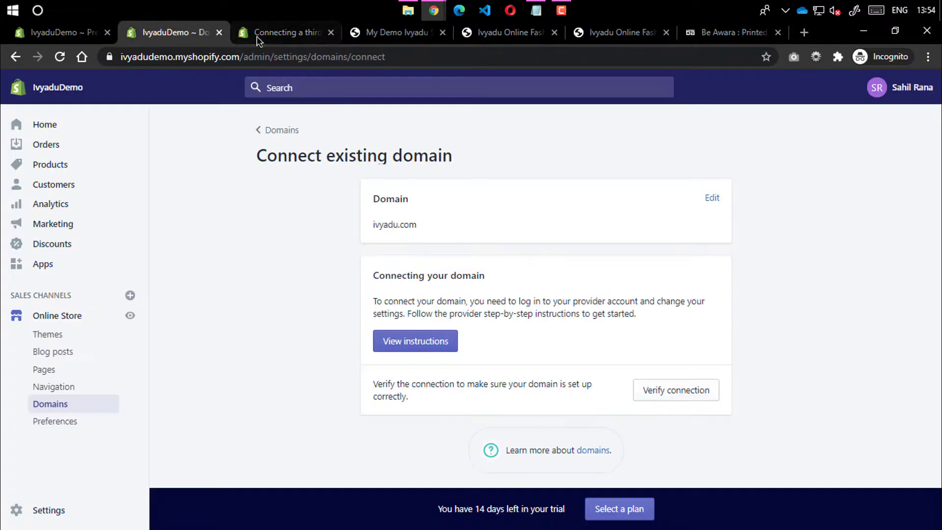
drag(373, 225, 421, 249)
click(261, 34)
drag(278, 271, 400, 270)
click(399, 270)
click(176, 32)
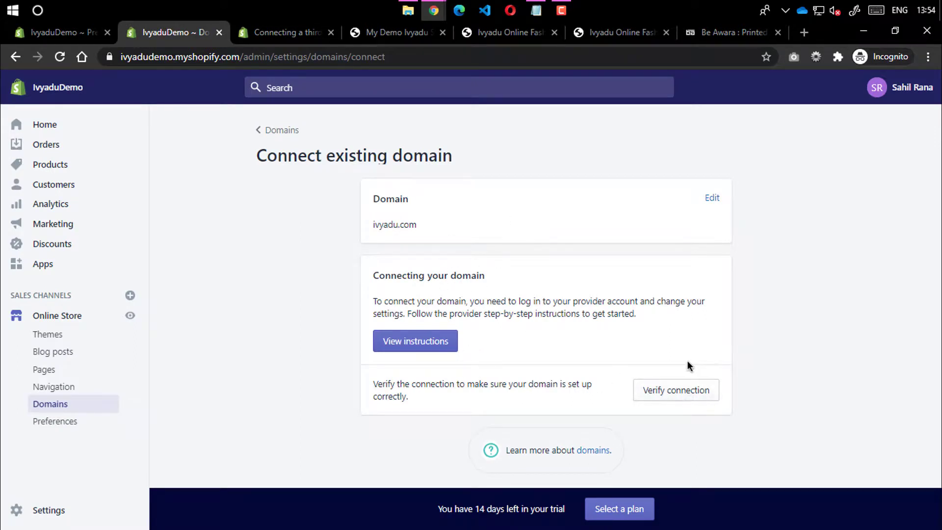
Verify the ivyadu.com connection and review the incorrect A record IPs and CNAME value
click(665, 390)
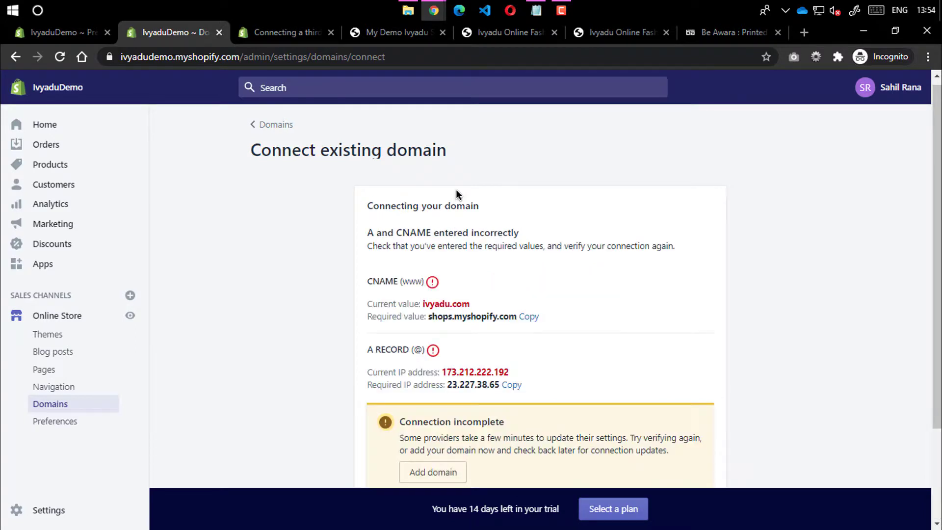
scroll(455, 196, down, 2)
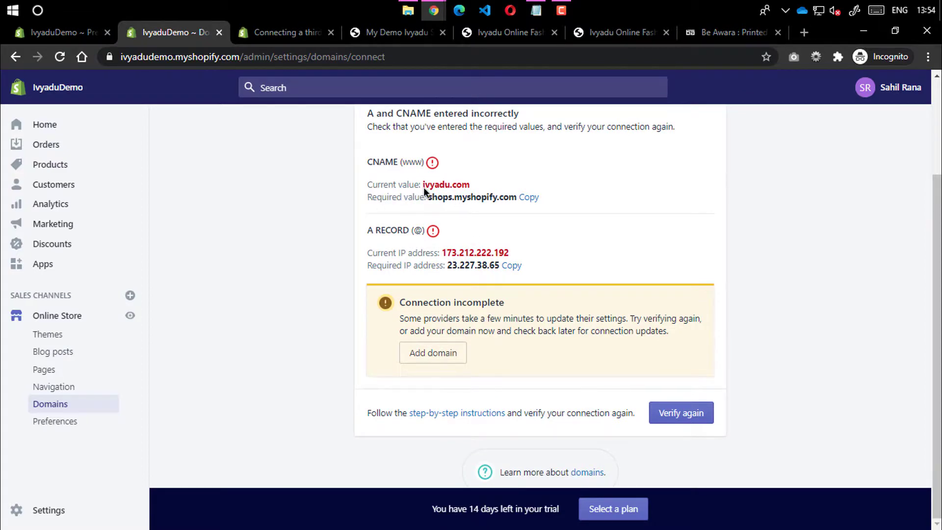
drag(423, 186, 456, 181)
click(456, 182)
drag(365, 230, 406, 230)
click(406, 230)
drag(400, 303, 499, 300)
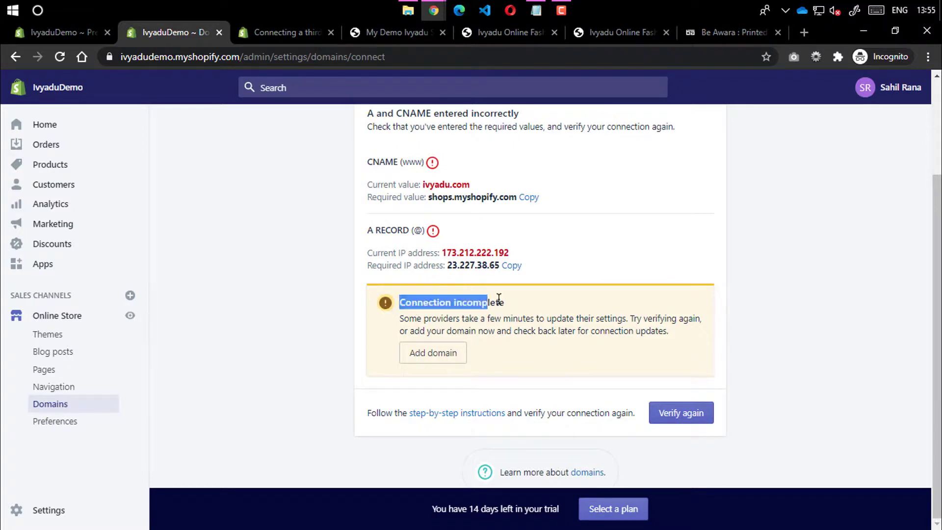
click(460, 280)
triple_click(445, 253)
click(472, 272)
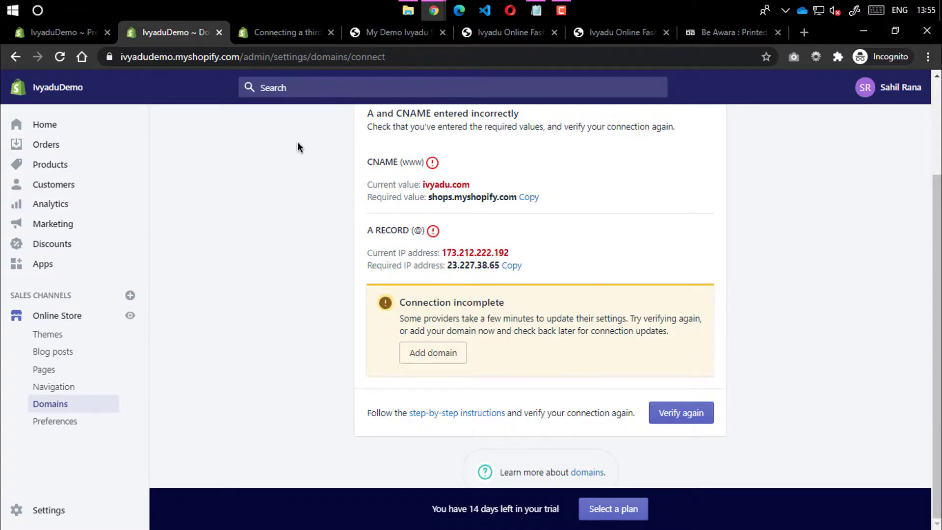
click(290, 32)
Scroll through the connecting-domains help article once more, then close its tab
scroll(357, 336, down, 15)
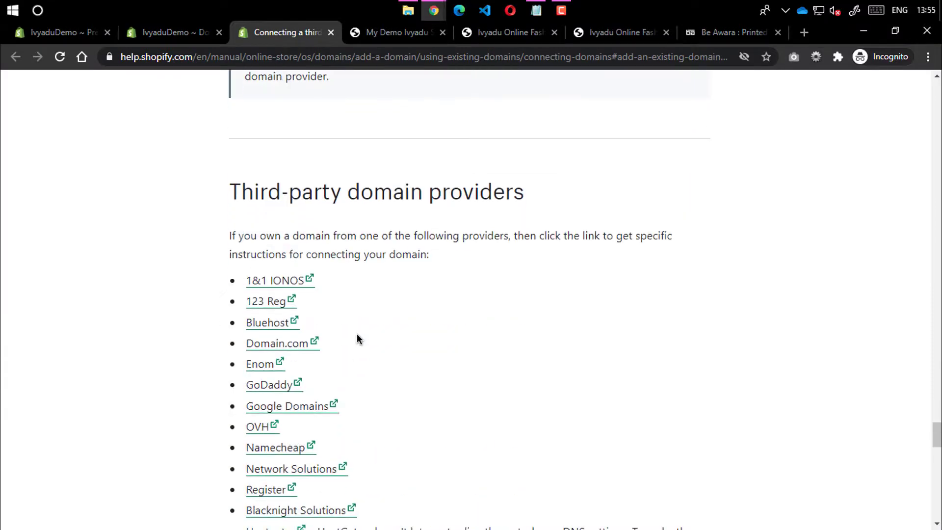
scroll(357, 336, up, 6)
scroll(357, 336, down, 6)
scroll(358, 336, down, 12)
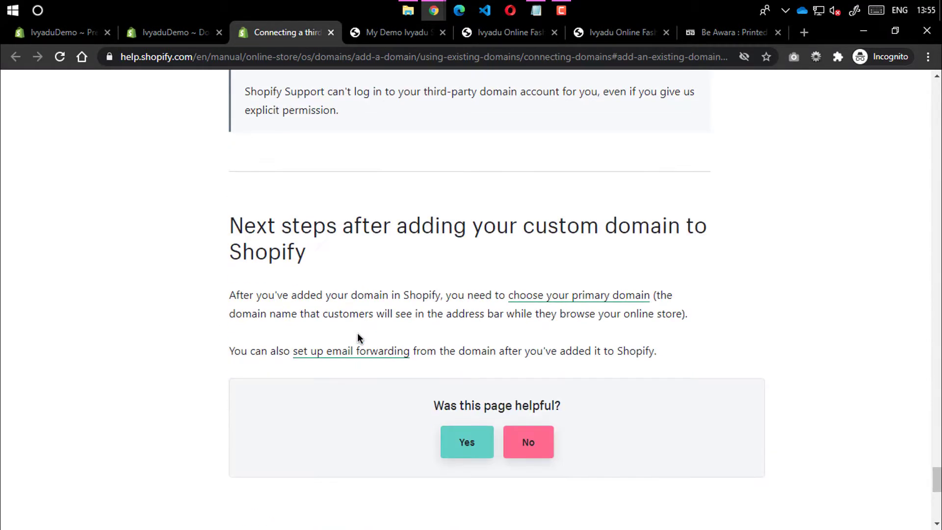
scroll(362, 326, up, 18)
scroll(316, 277, up, 4)
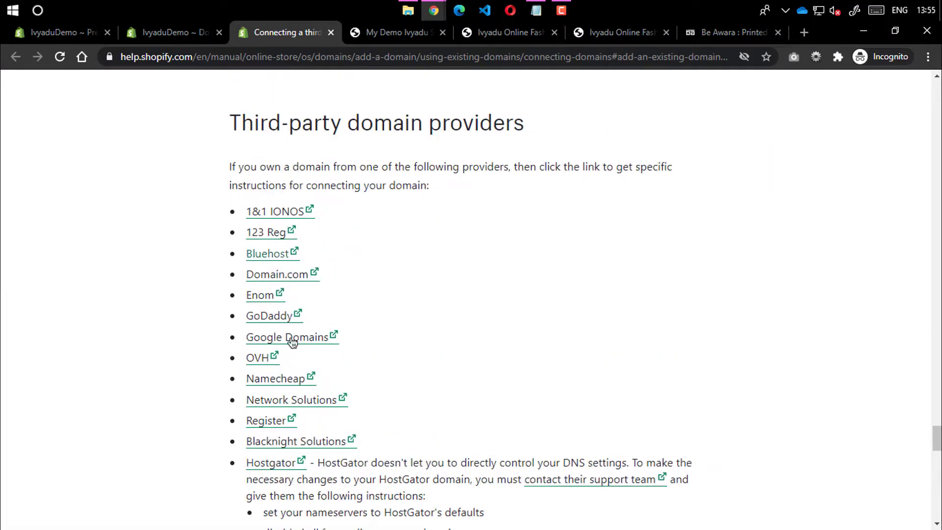
scroll(309, 142, up, 10)
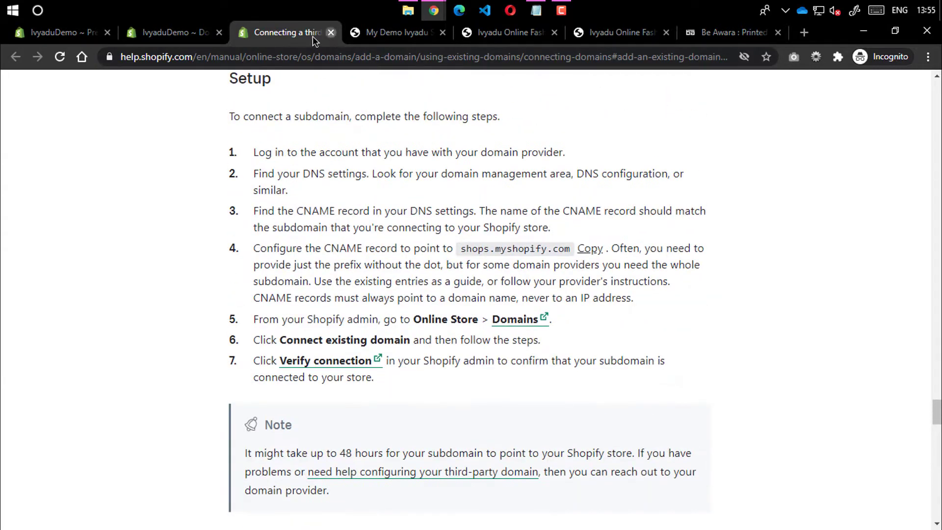
middle_click(313, 36)
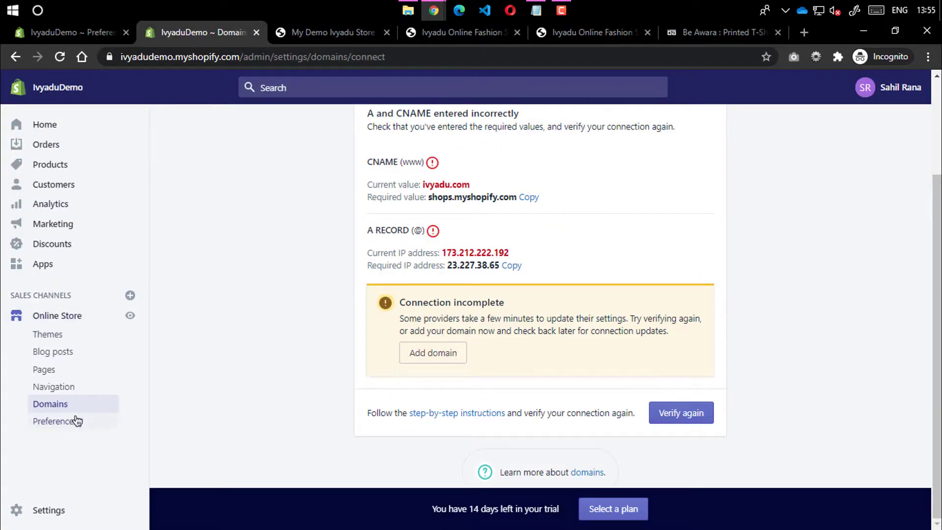
Visit Apps, Marketing and Home in the admin, view the demo storefront, then launch Edge
click(73, 263)
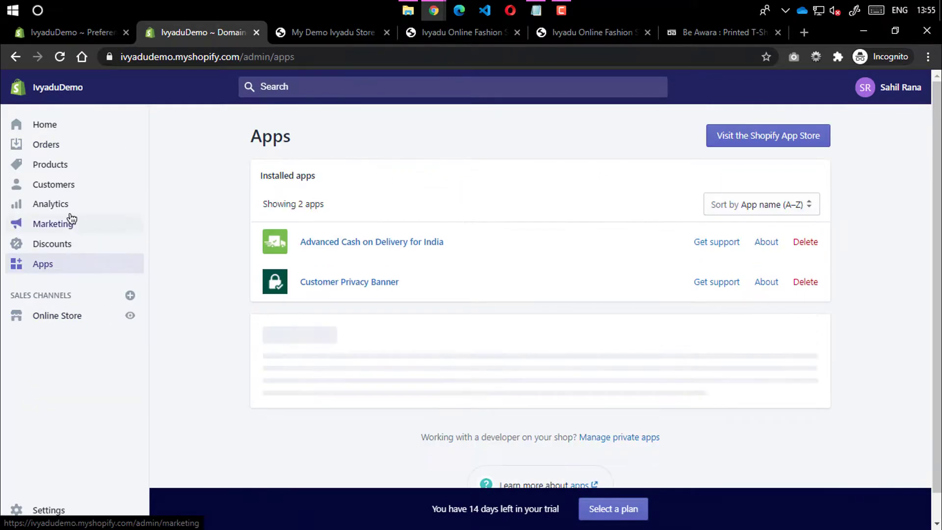
click(70, 218)
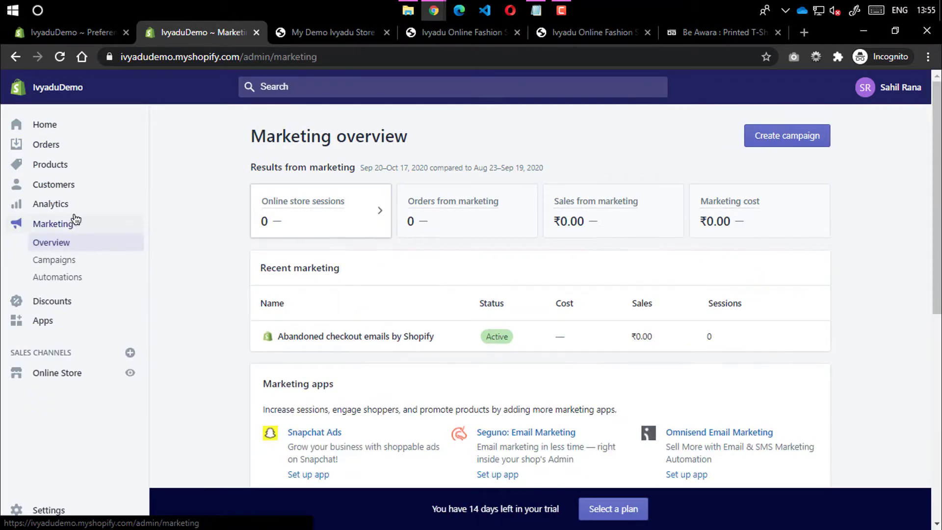
click(43, 126)
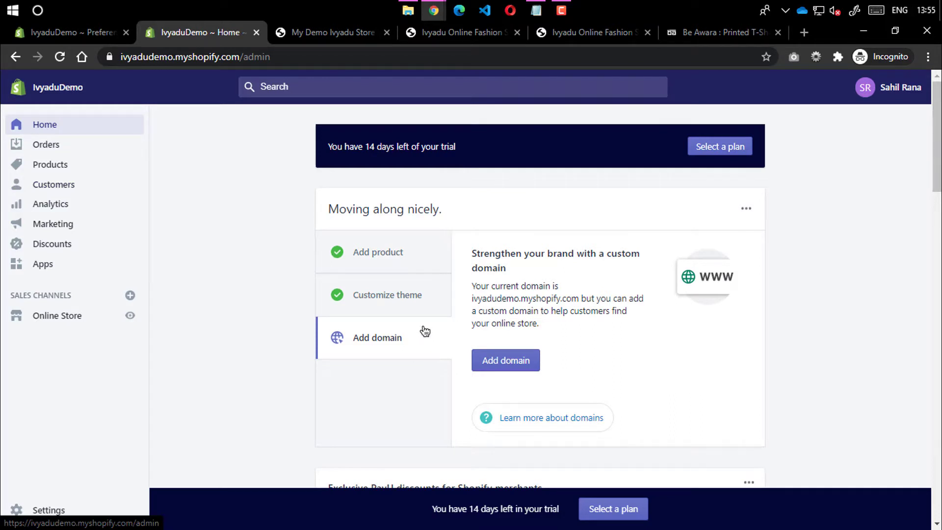
click(332, 32)
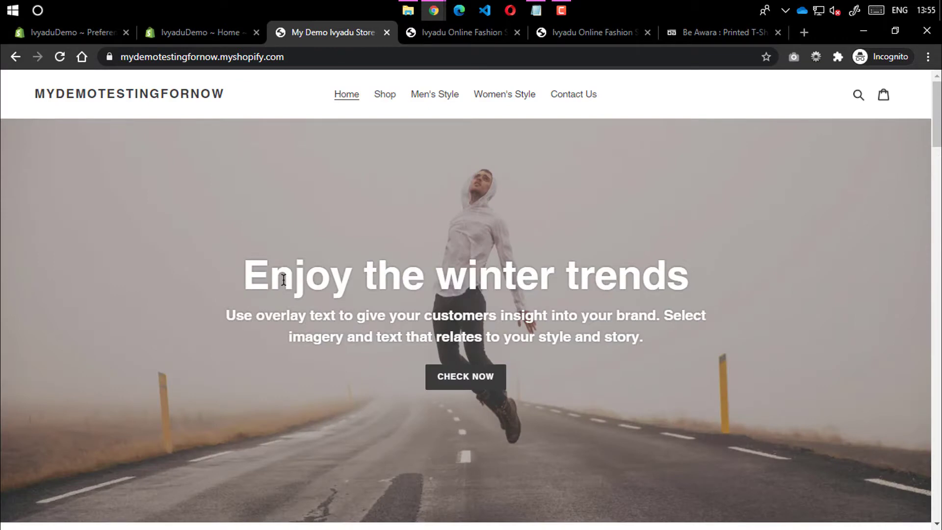
click(458, 11)
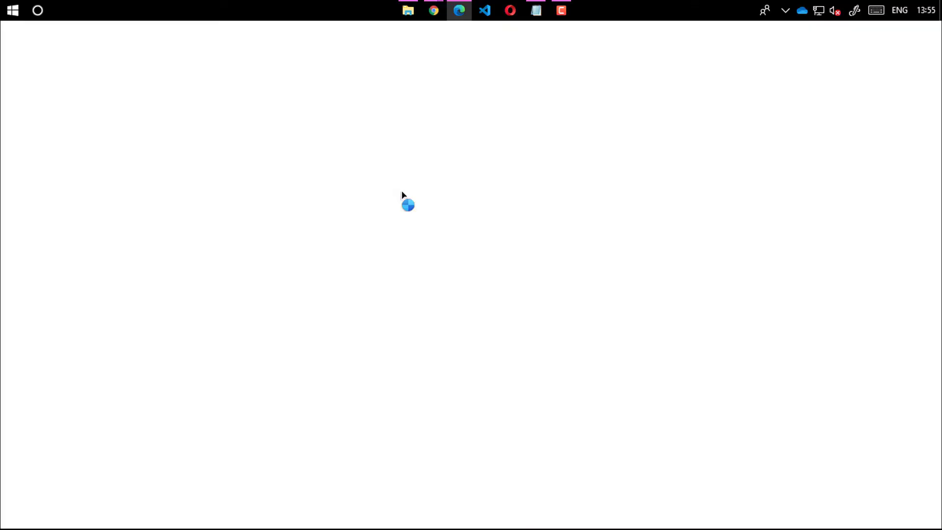
Load YouTube in Edge, open Your channel's Videos tab and collapse the sidebar
text(youtube.com)
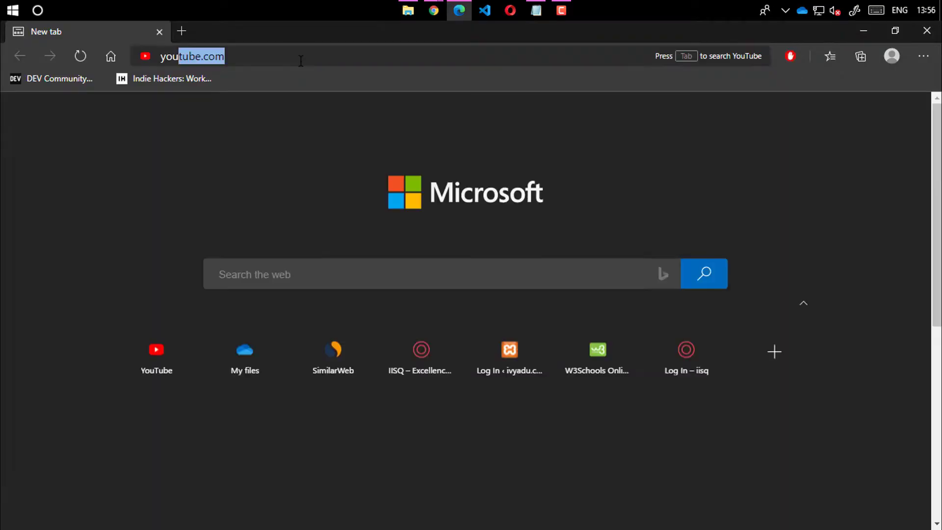
key(Return)
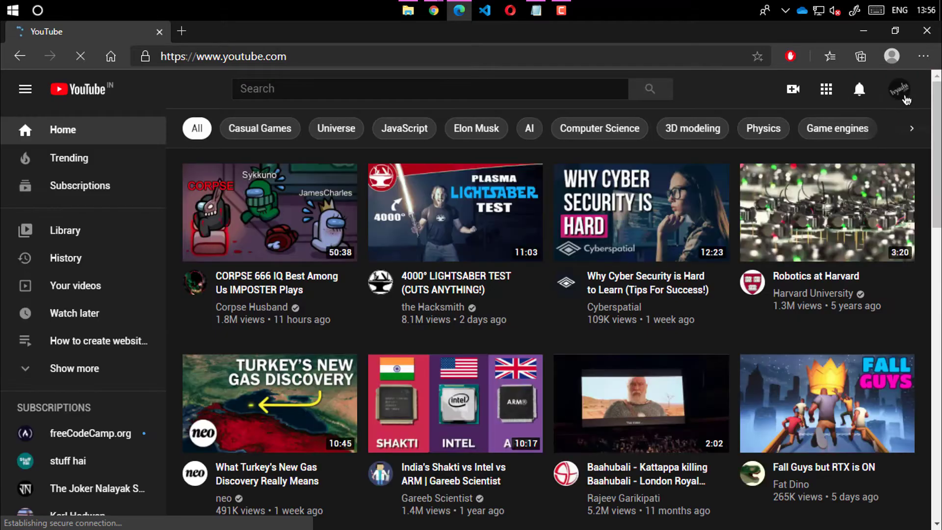
click(900, 92)
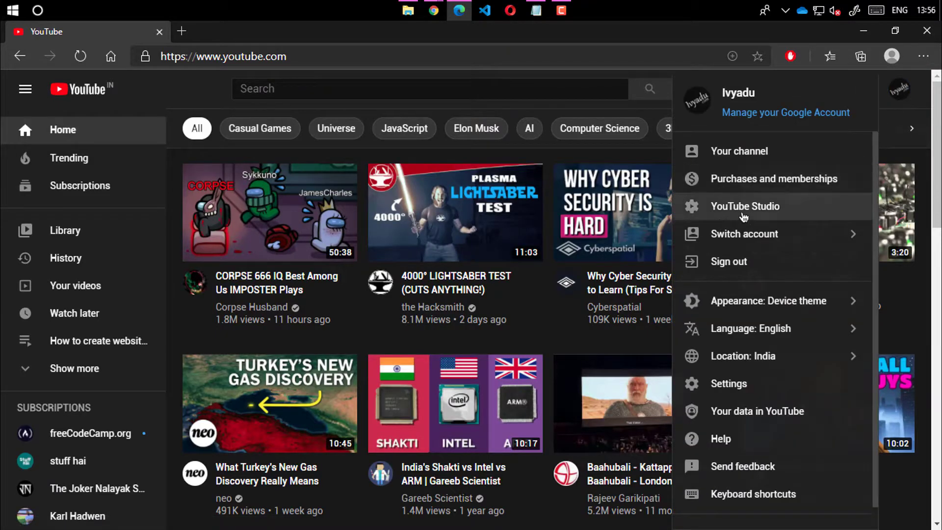
click(726, 153)
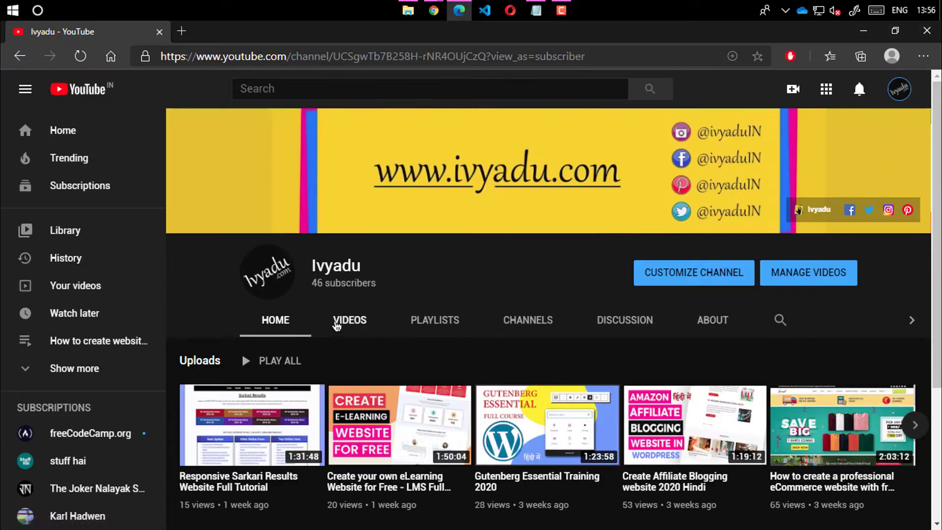
click(349, 320)
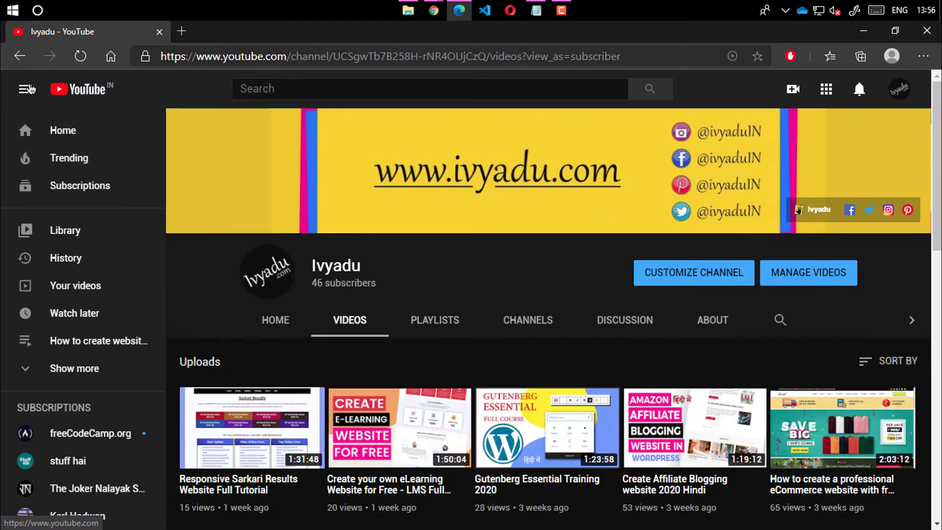
click(25, 88)
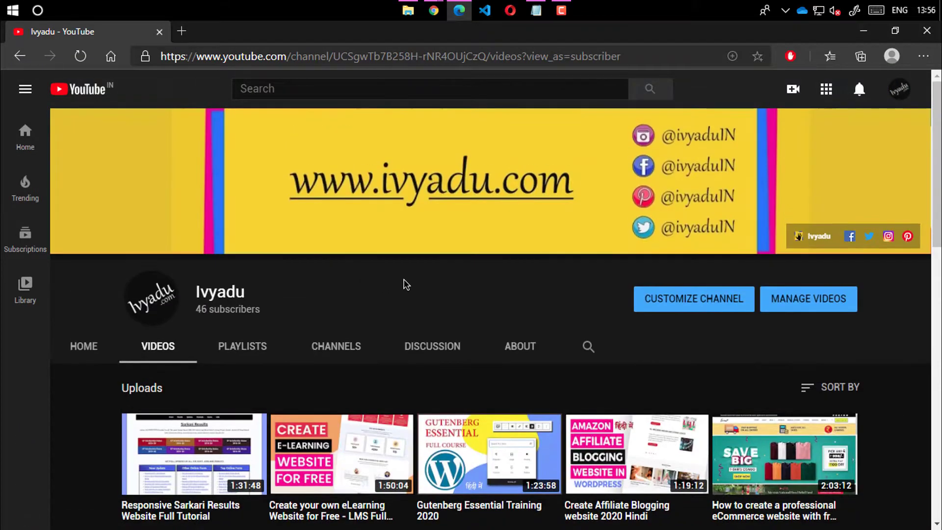
scroll(407, 282, down, 1)
scroll(505, 293, down, 1)
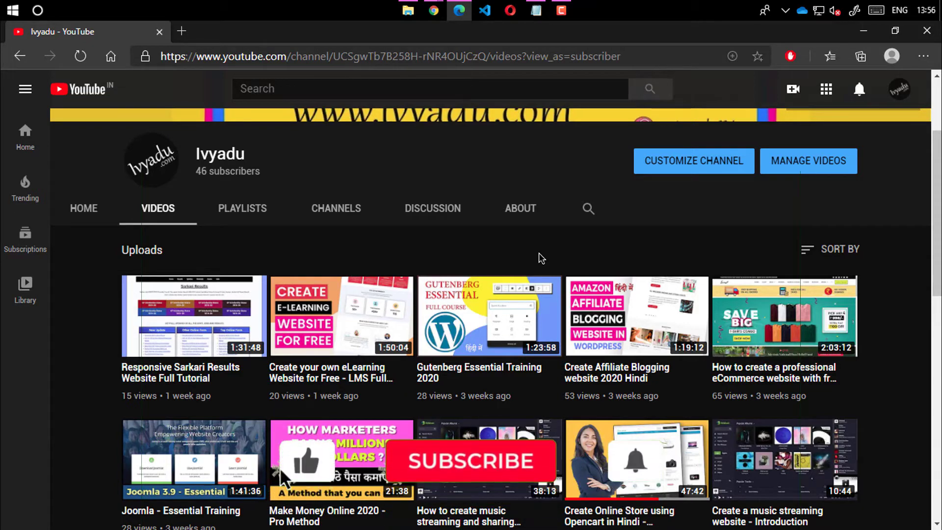
Switch to the demo storefront window and highlight the winter trends banner text
click(435, 12)
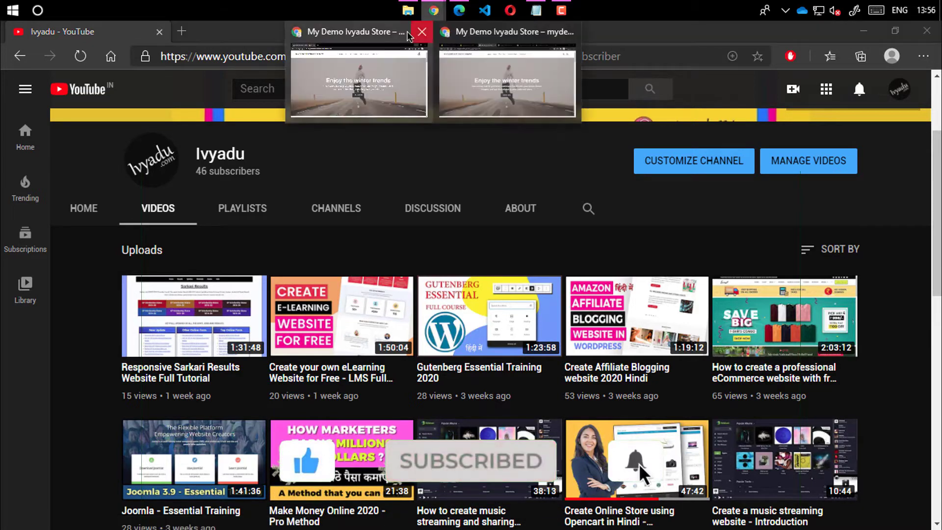
click(377, 60)
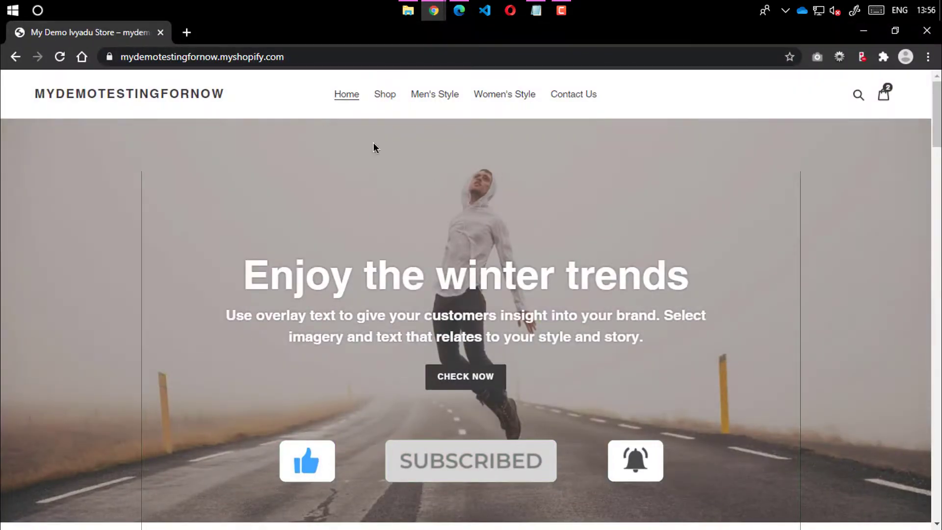
drag(245, 255, 629, 348)
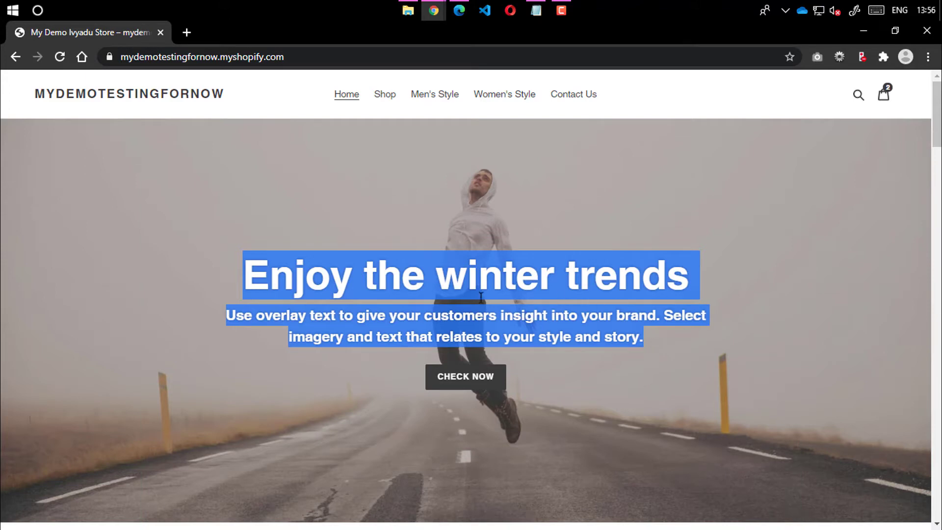
click(457, 291)
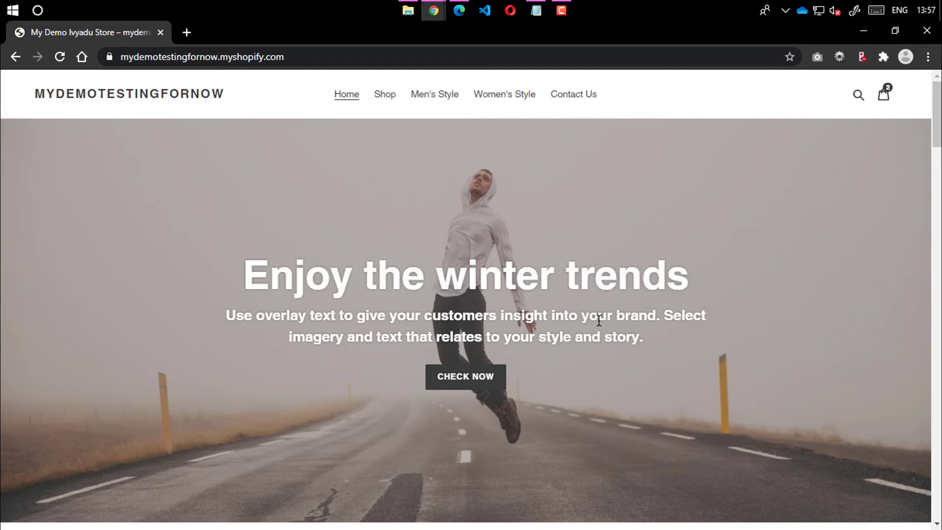
drag(636, 357, 272, 292)
click(275, 289)
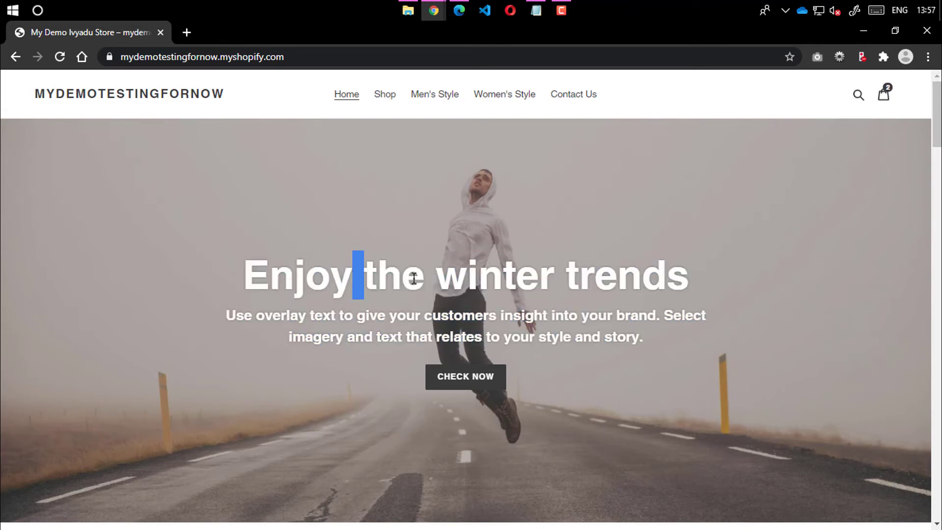
Select words in the 'Enjoy the winter trends' heading, then minimize the storefront
double_click(358, 277)
double_click(427, 275)
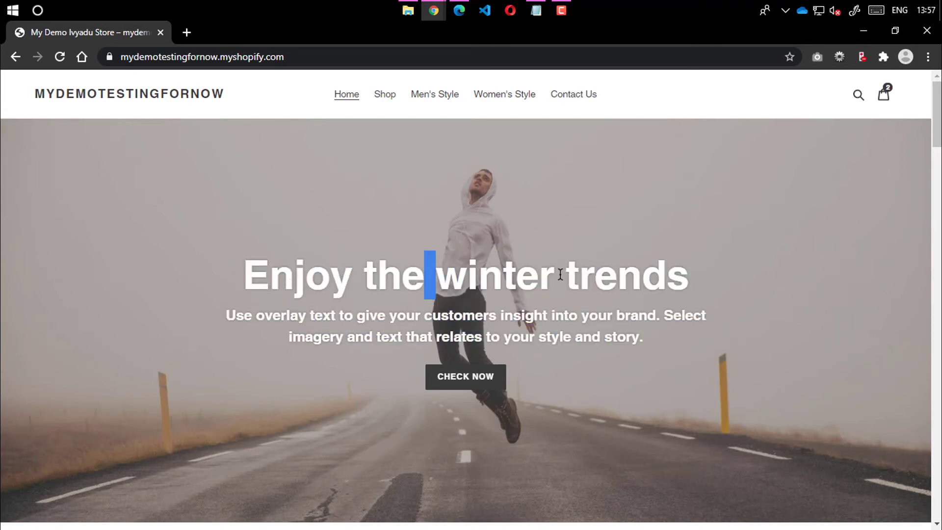
double_click(559, 275)
click(598, 273)
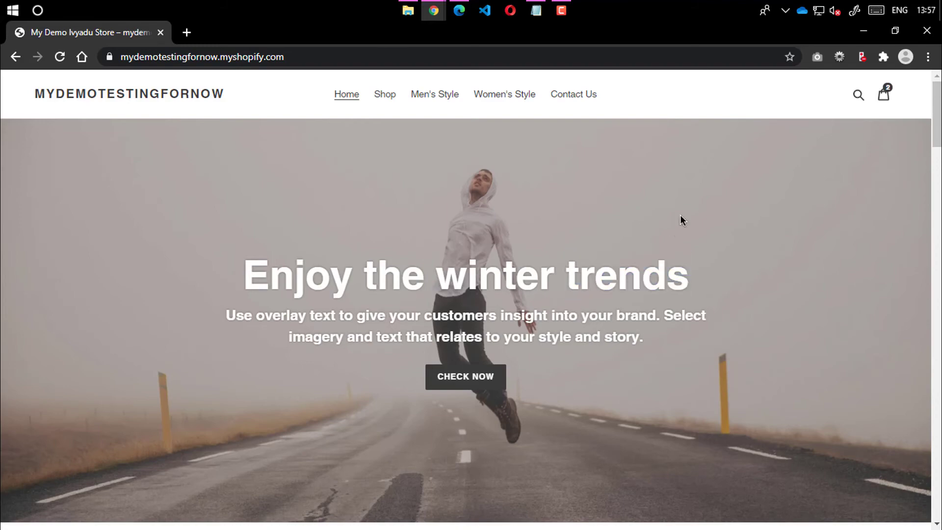
click(854, 36)
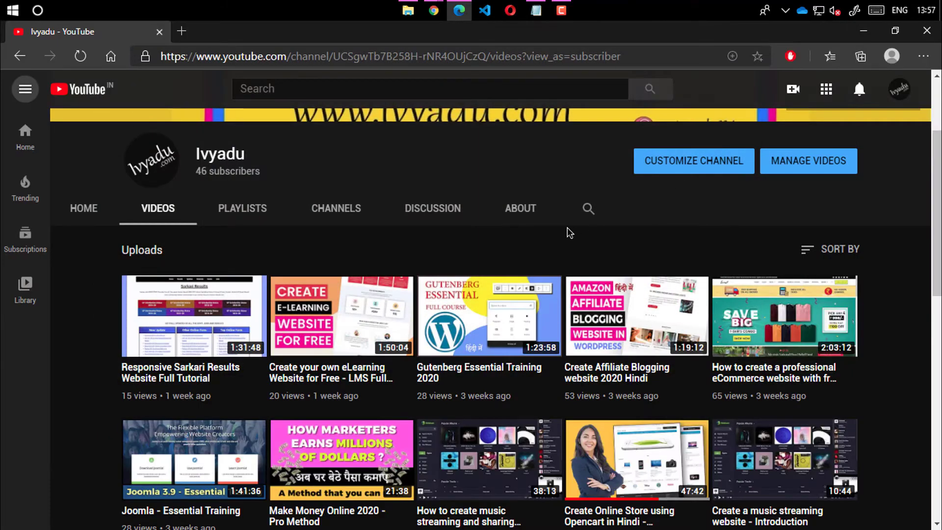